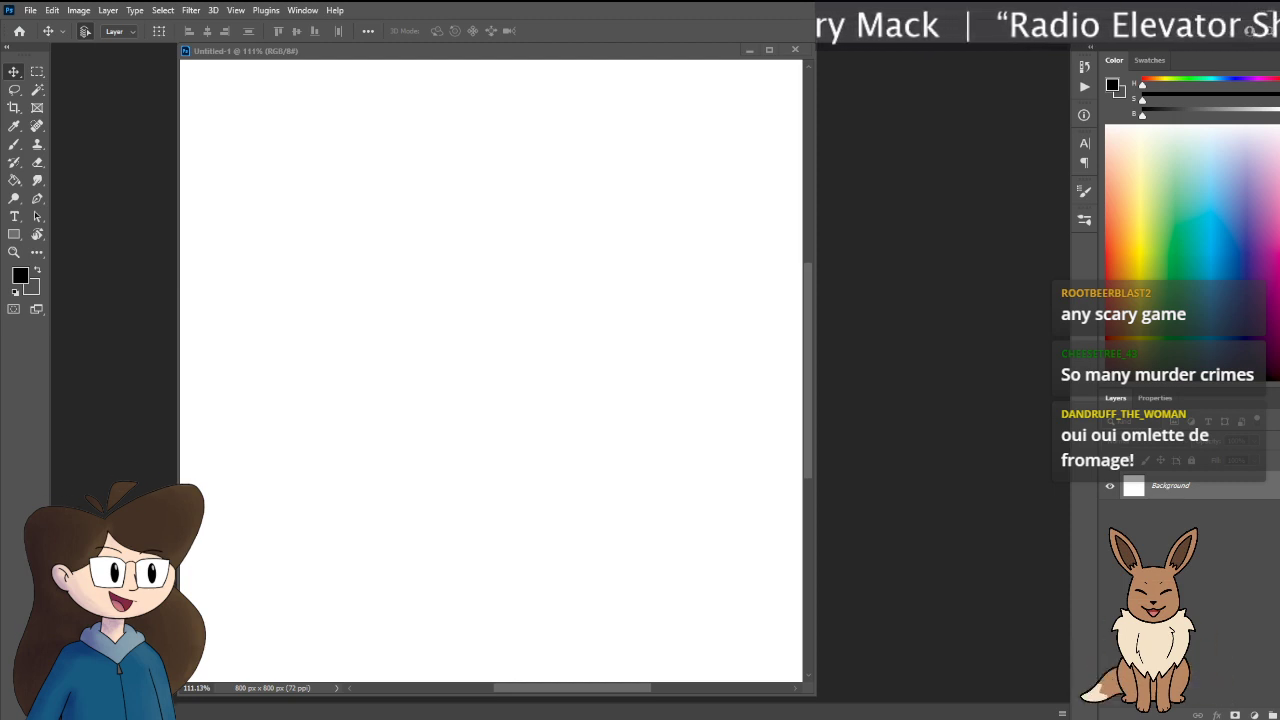
Step: Close the blank untitled document and switch to the HisuianGoodra drawing in Clip Studio Paint
{"action": "left_click", "coordinate": [533, 53]}
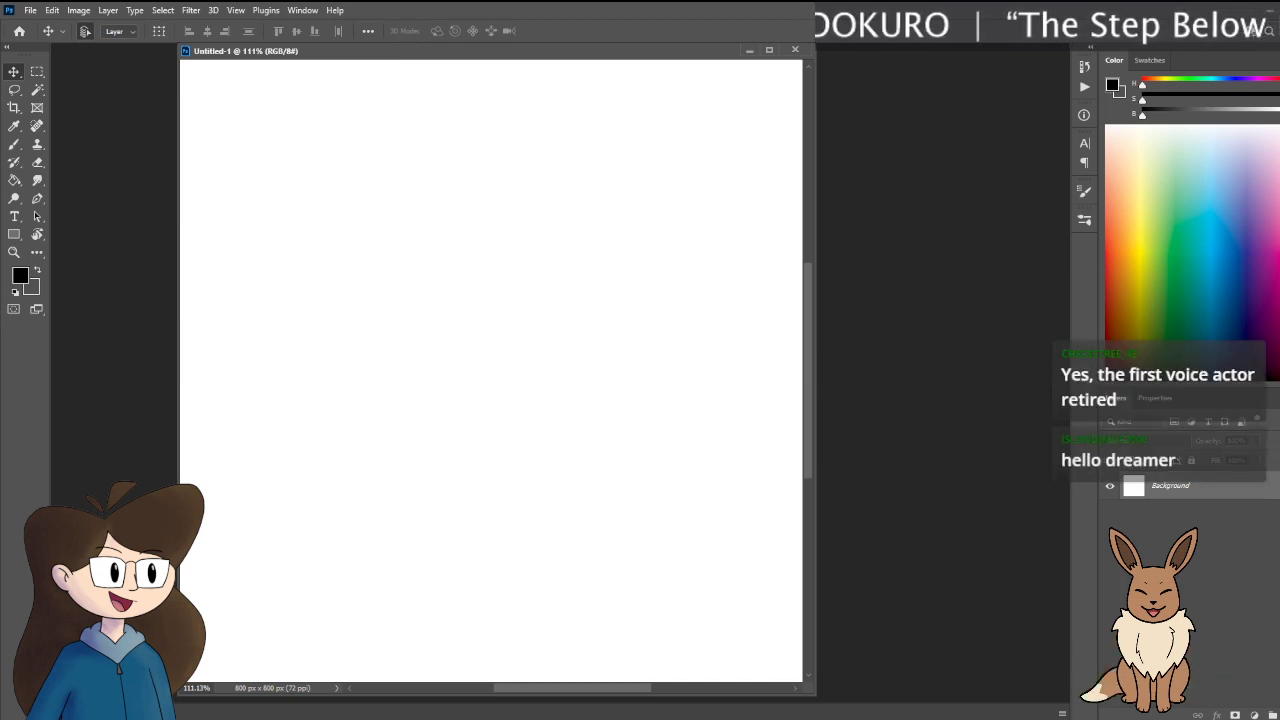
{"action": "key", "text": "ctrl+shift+alt+n"}
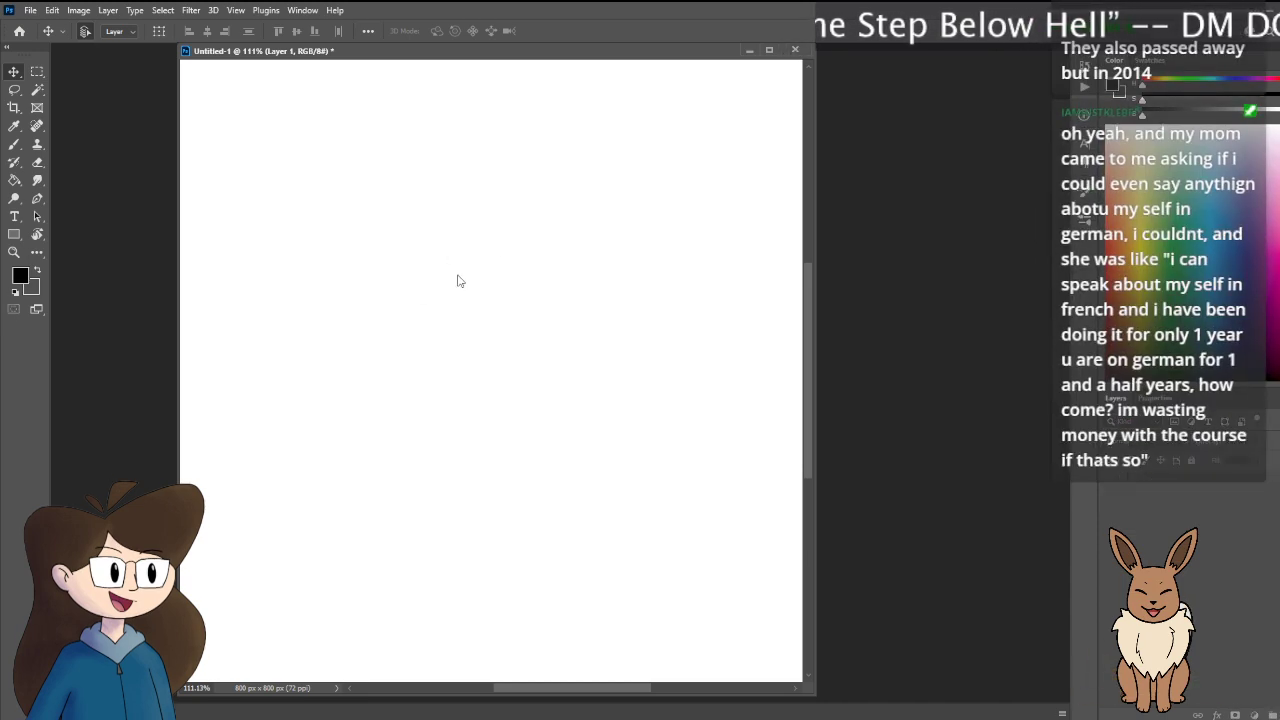
{"action": "key", "text": "ctrl+w"}
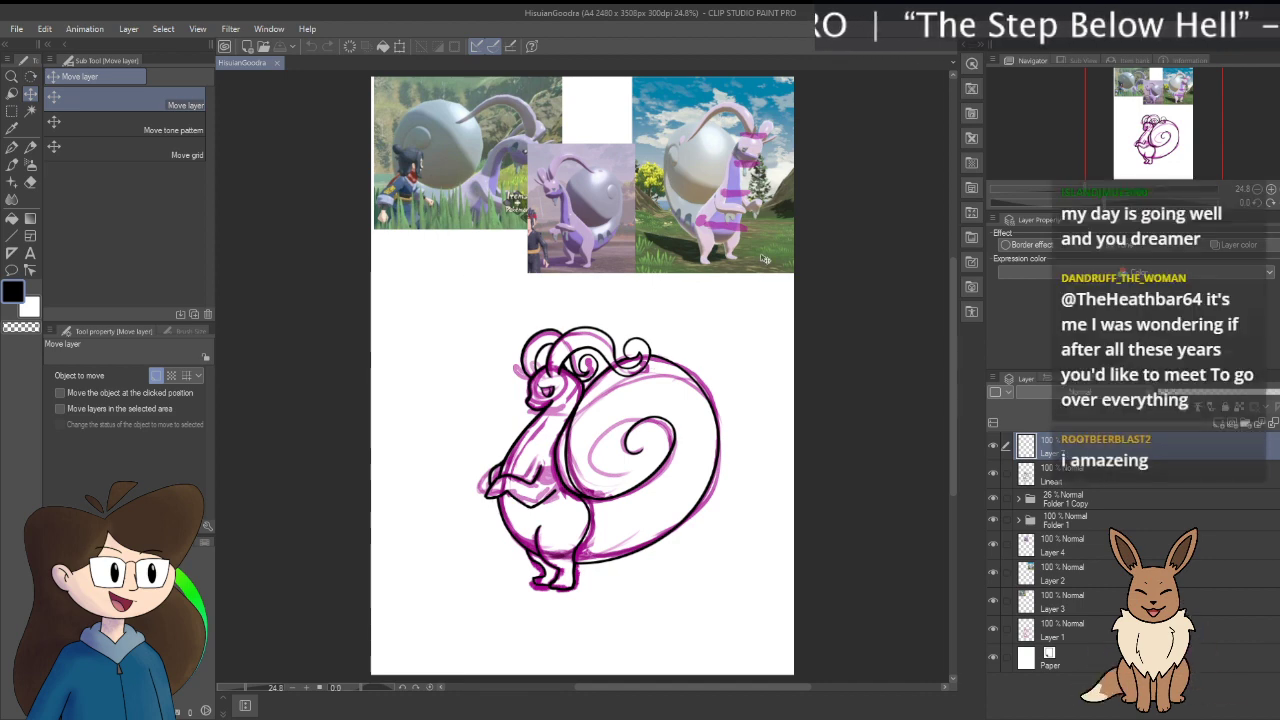
Step: Examine the black lineart over the purple sketch, from the full page to a close view of the creature
{"action": "scroll", "coordinate": [620, 485], "scroll_direction": "down", "scroll_amount": 2}
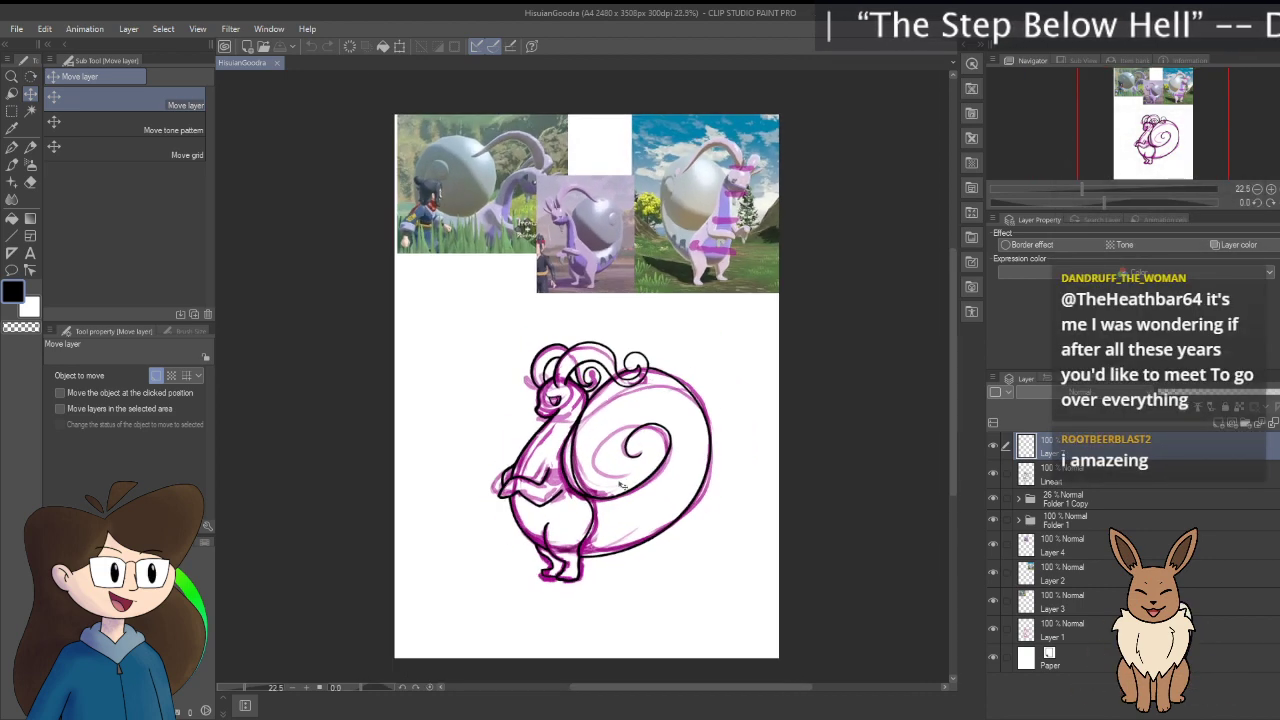
{"action": "scroll", "coordinate": [620, 485], "scroll_direction": "up", "scroll_amount": 2}
{"action": "left_click_drag", "start_coordinate": [621, 447], "coordinate": [620, 392]}
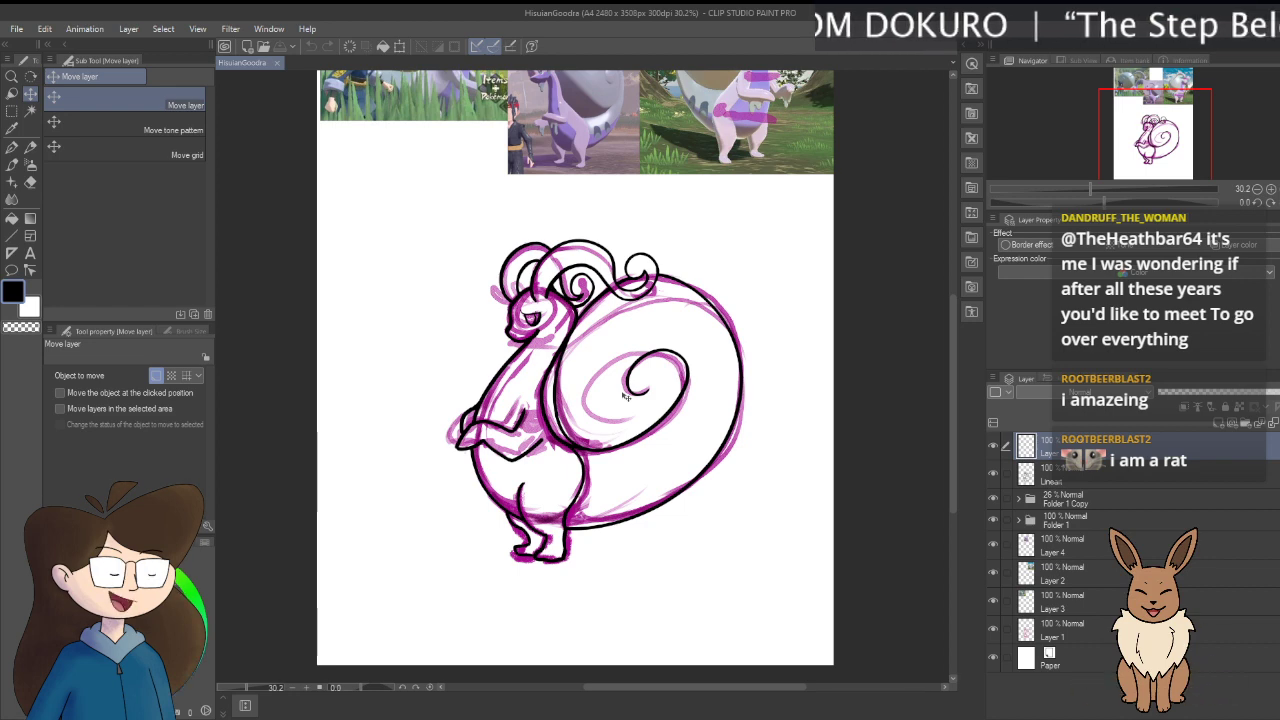
{"action": "scroll", "coordinate": [604, 382], "scroll_direction": "up", "scroll_amount": 1}
{"action": "scroll", "coordinate": [604, 382], "scroll_direction": "up", "scroll_amount": 3}
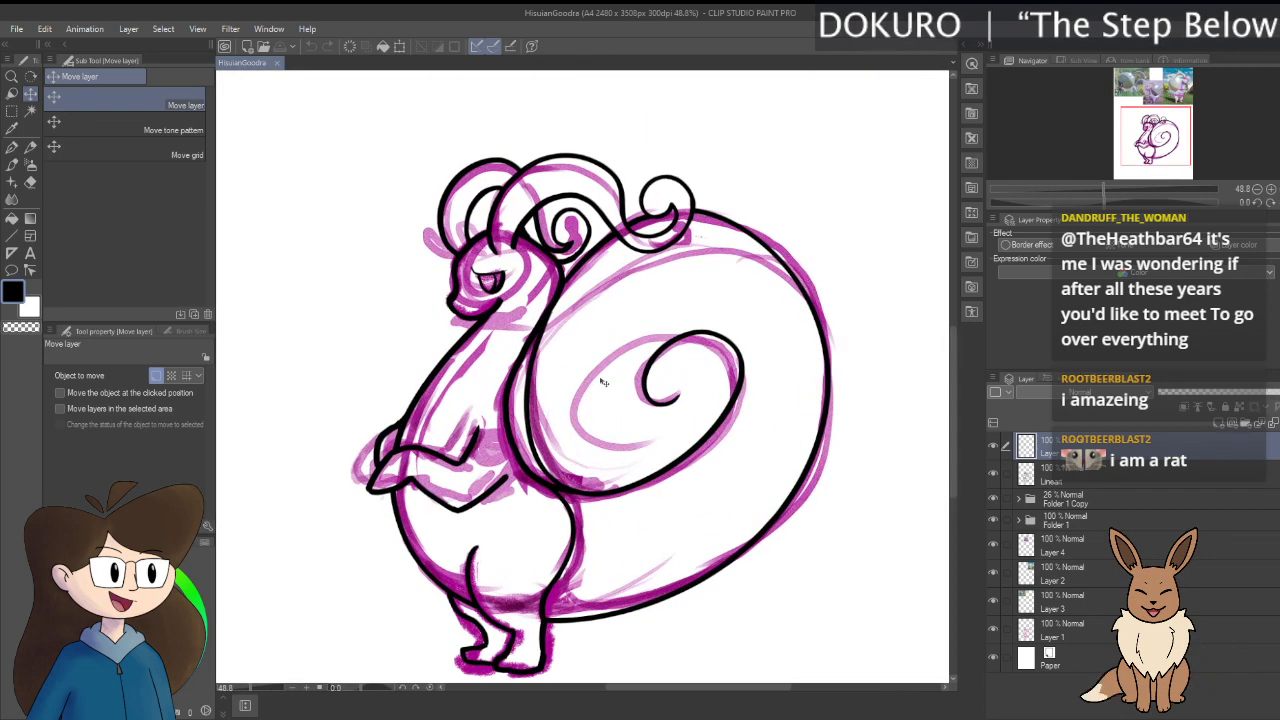
{"action": "scroll", "coordinate": [596, 388], "scroll_direction": "up", "scroll_amount": 1}
{"action": "scroll", "coordinate": [565, 451], "scroll_direction": "up", "scroll_amount": 1}
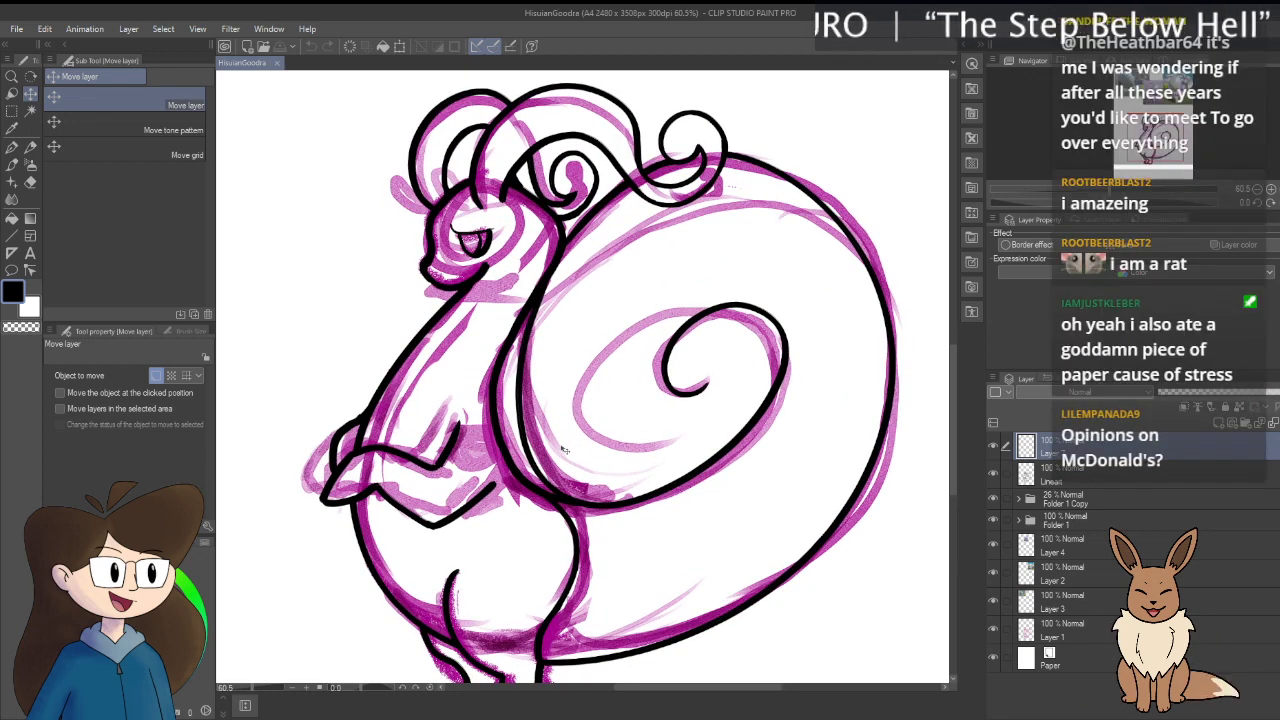
{"action": "scroll", "coordinate": [565, 451], "scroll_direction": "down", "scroll_amount": 2}
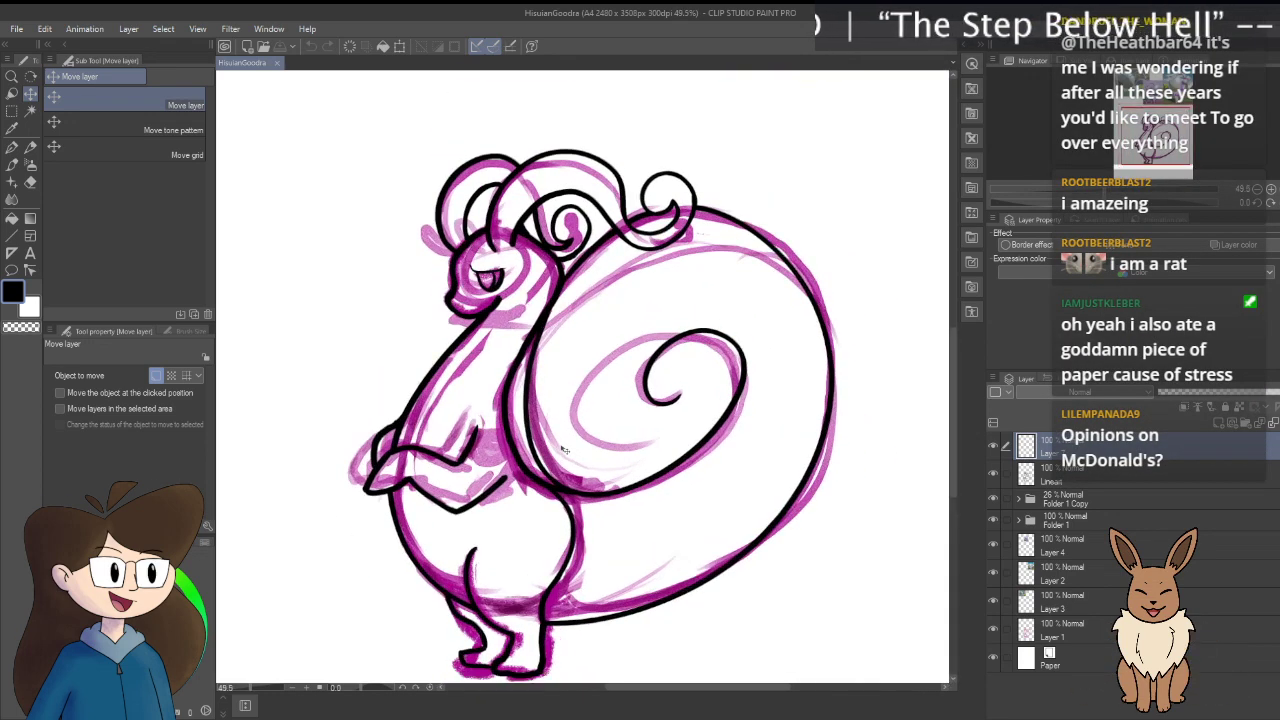
{"action": "mouse_move", "coordinate": [565, 451]}
{"action": "left_mouse_down"}
{"action": "mouse_move", "coordinate": [529, 400]}
{"action": "mouse_move", "coordinate": [537, 415]}
{"action": "left_mouse_up"}
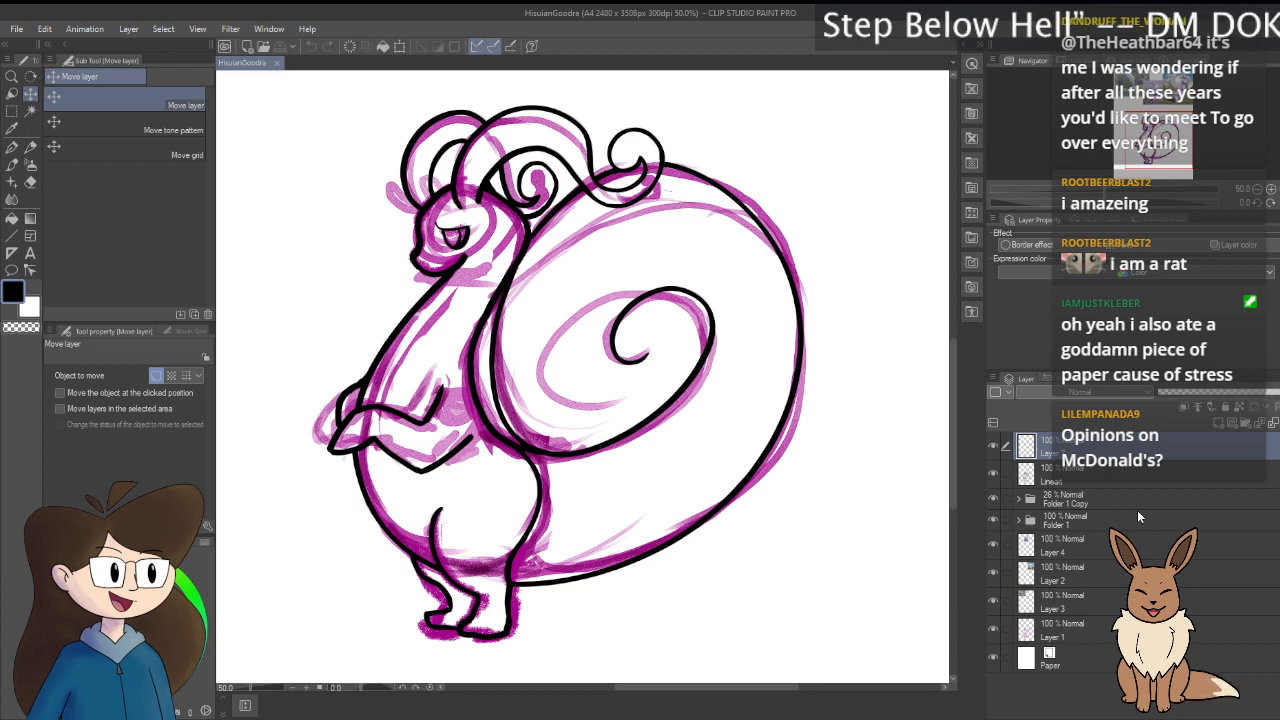
Step: Toggle the Lineart layer off and on to compare it with the purple sketch underneath
{"action": "left_click", "coordinate": [995, 475]}
{"action": "left_click", "coordinate": [995, 475]}
{"action": "left_click", "coordinate": [995, 475]}
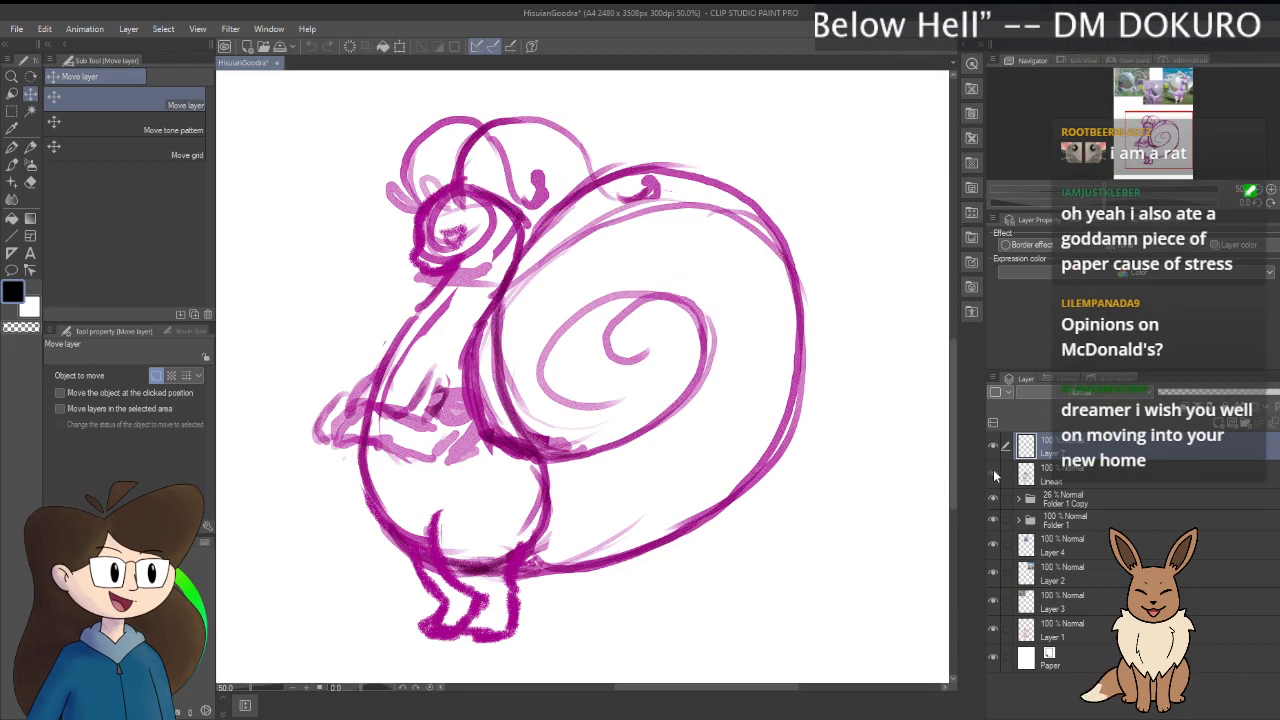
{"action": "left_click", "coordinate": [995, 475]}
Step: Hide Folder 1 Copy, Folder 1 and Layers 1 to 4 so only the lineart shows above the paper
{"action": "left_click", "coordinate": [994, 500]}
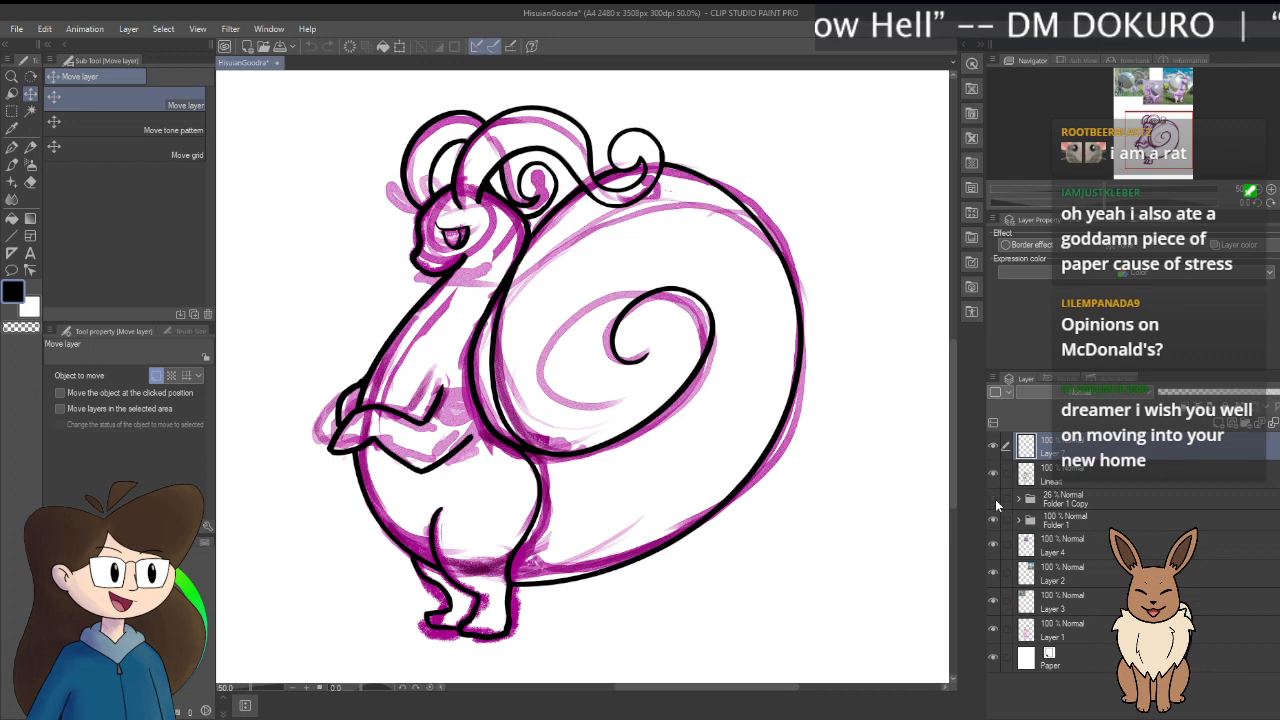
{"action": "left_click", "coordinate": [994, 500]}
{"action": "left_click", "coordinate": [993, 519]}
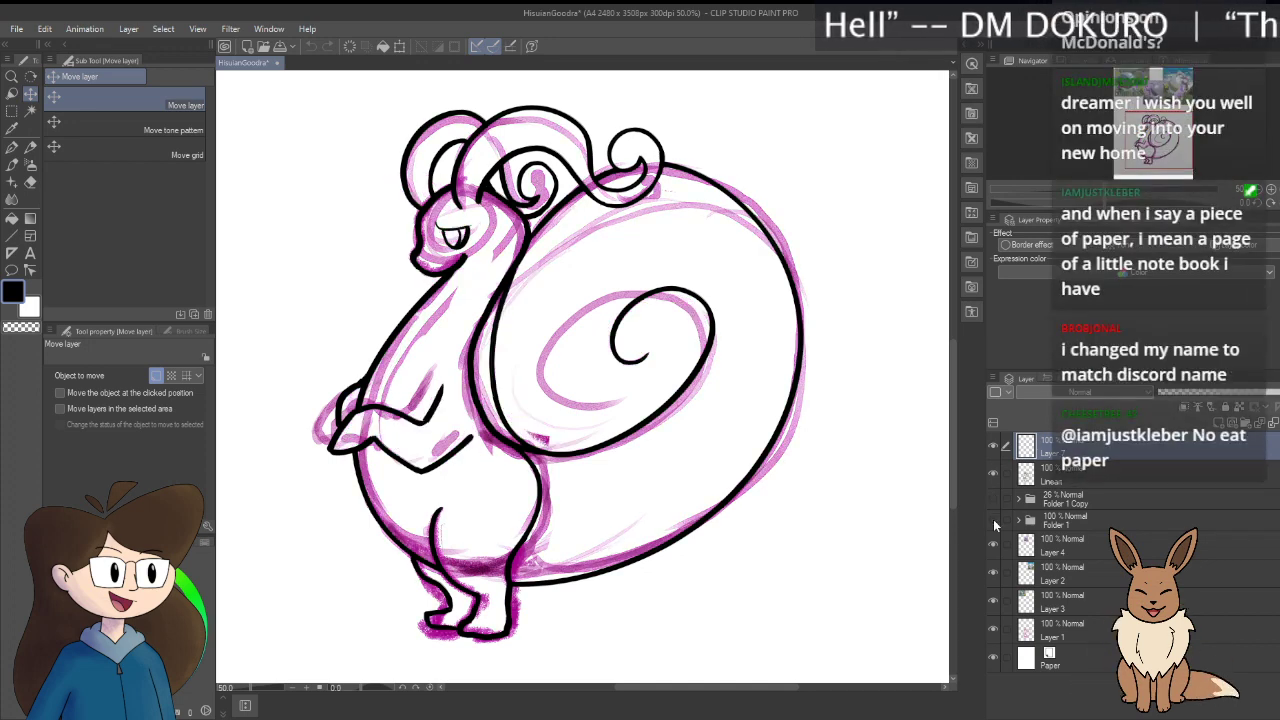
{"action": "left_click_drag", "start_coordinate": [995, 546], "coordinate": [993, 630]}
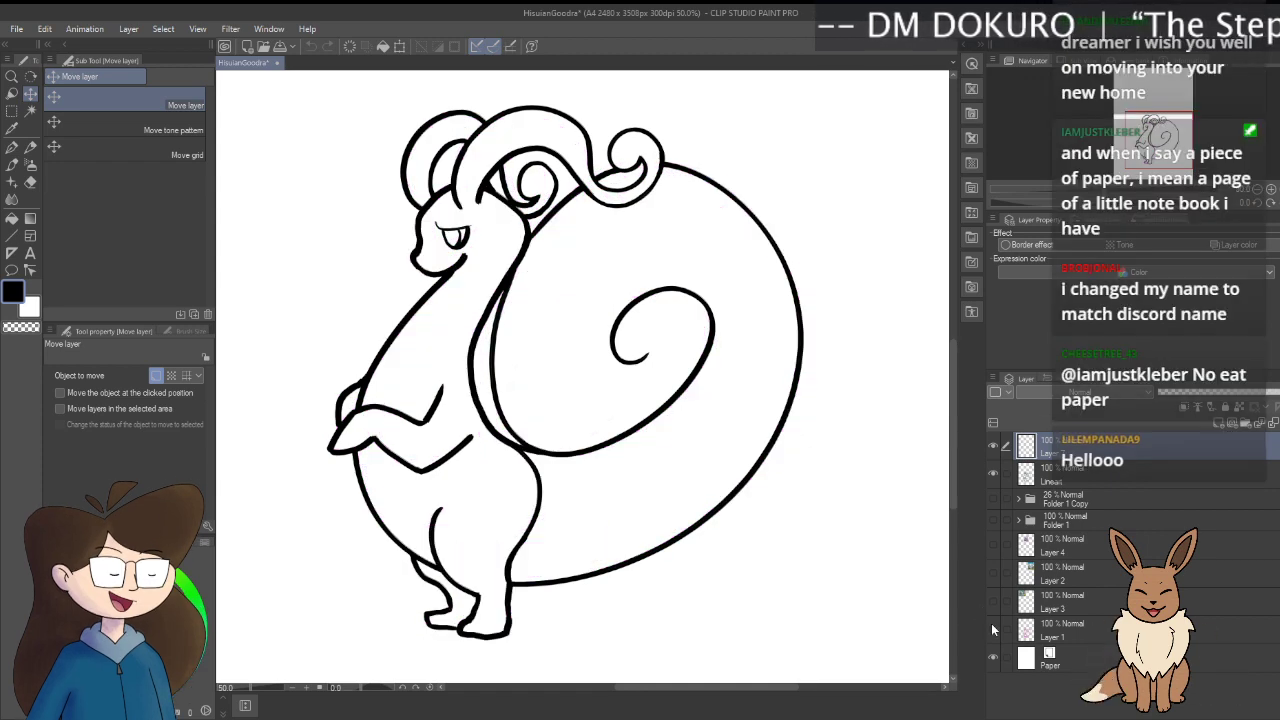
Step: Make the Lineart layer active and check Layer 7's content by toggling its visibility
{"action": "left_click", "coordinate": [996, 474]}
{"action": "left_click", "coordinate": [996, 468]}
{"action": "left_click", "coordinate": [994, 446]}
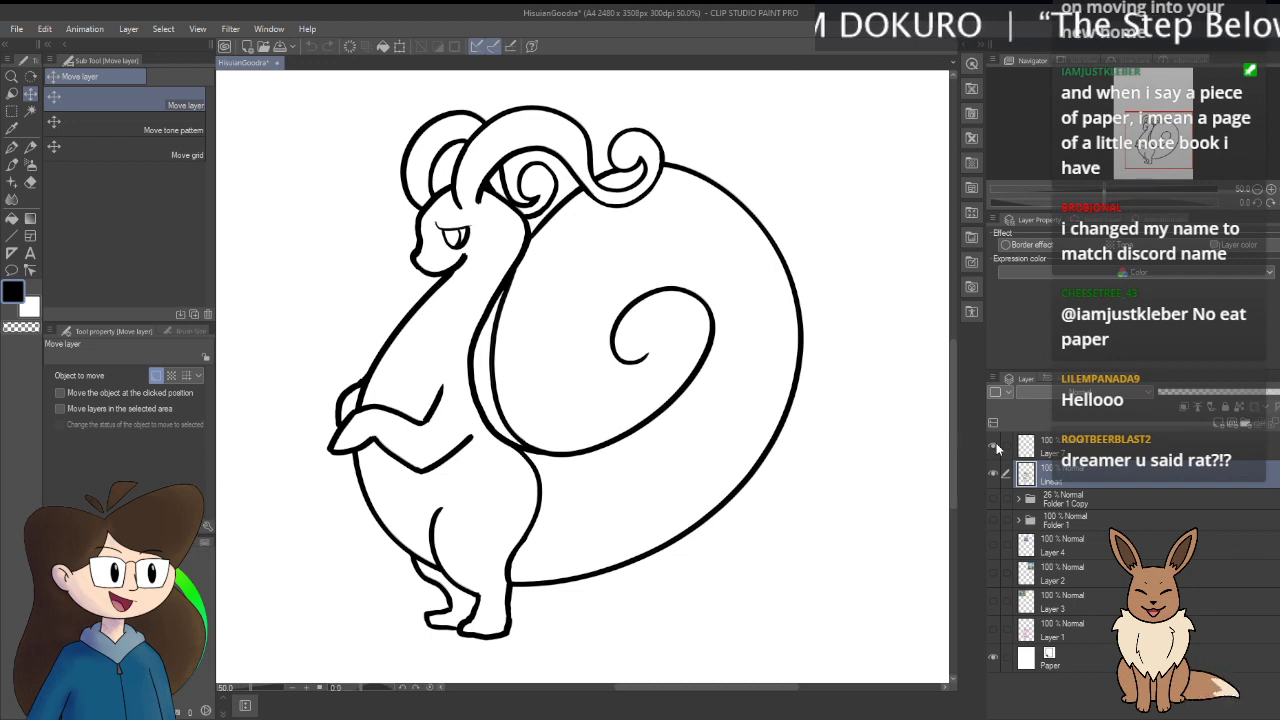
{"action": "left_click", "coordinate": [995, 447]}
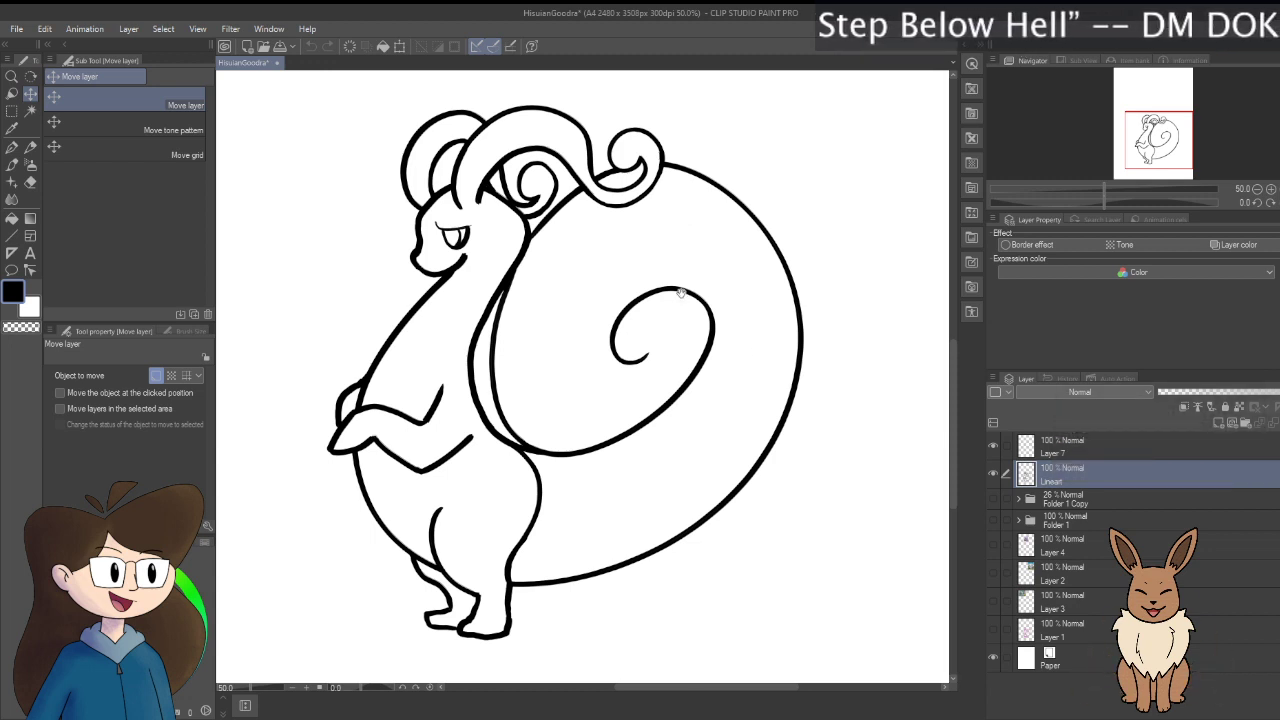
{"action": "left_click_drag", "start_coordinate": [680, 292], "coordinate": [734, 322]}
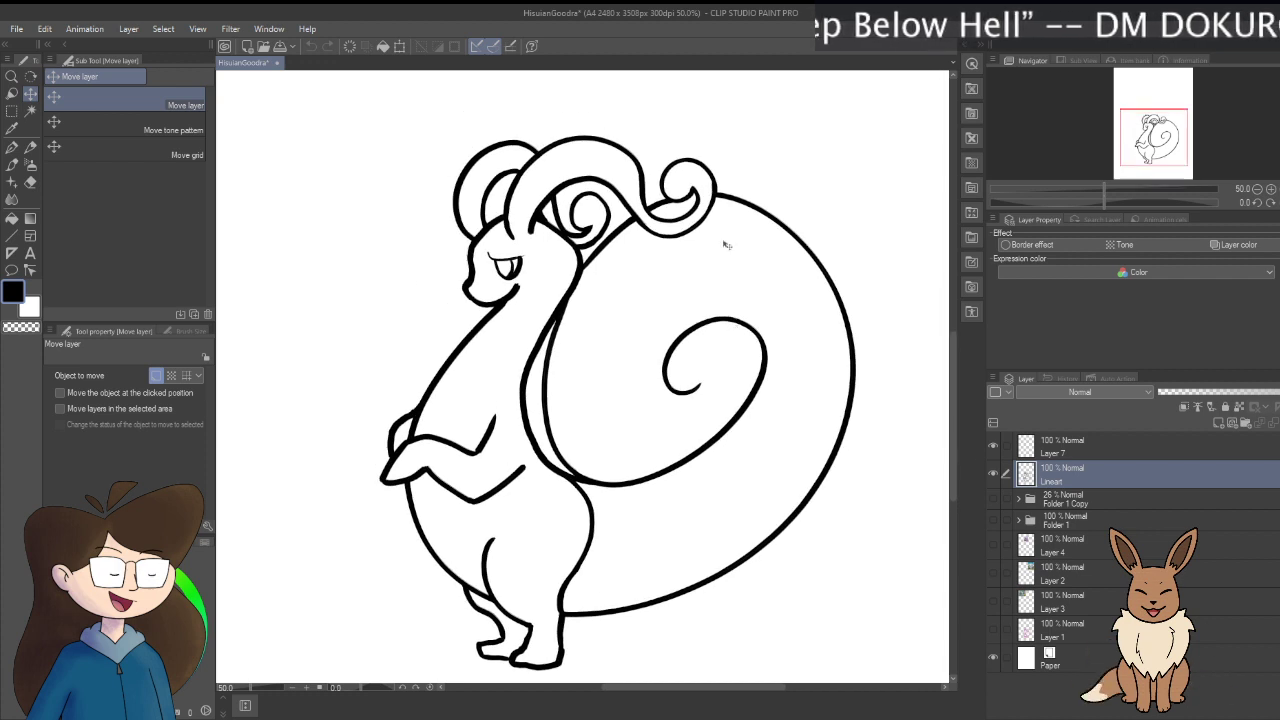
Step: Toggle Folder 1 Copy and Folder 1 on and off to check the sketch under the lineart
{"action": "left_click", "coordinate": [992, 497]}
{"action": "left_click", "coordinate": [992, 497]}
{"action": "left_click", "coordinate": [995, 522]}
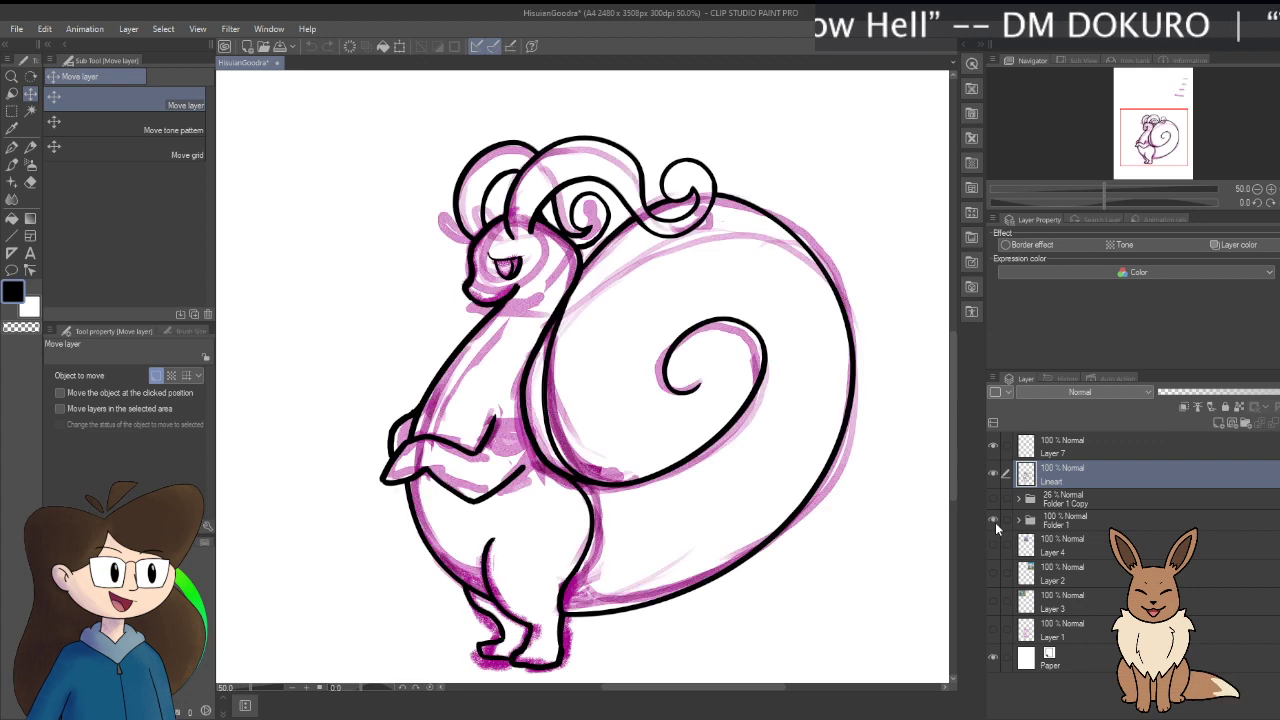
{"action": "left_click", "coordinate": [995, 522]}
Step: Show the reference images on Layer 3, Layer 2 and Layer 4 again
{"action": "scroll", "coordinate": [849, 466], "scroll_direction": "down", "scroll_amount": 2}
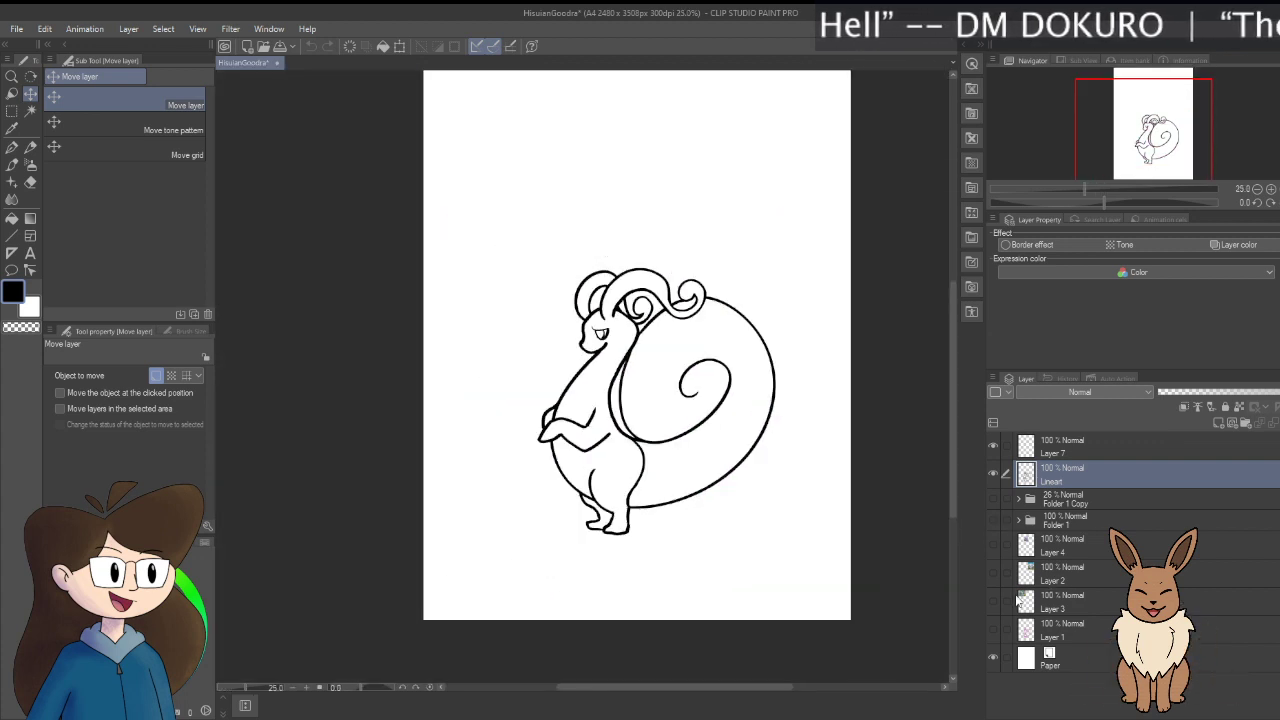
{"action": "left_click", "coordinate": [993, 598]}
{"action": "left_click", "coordinate": [993, 576]}
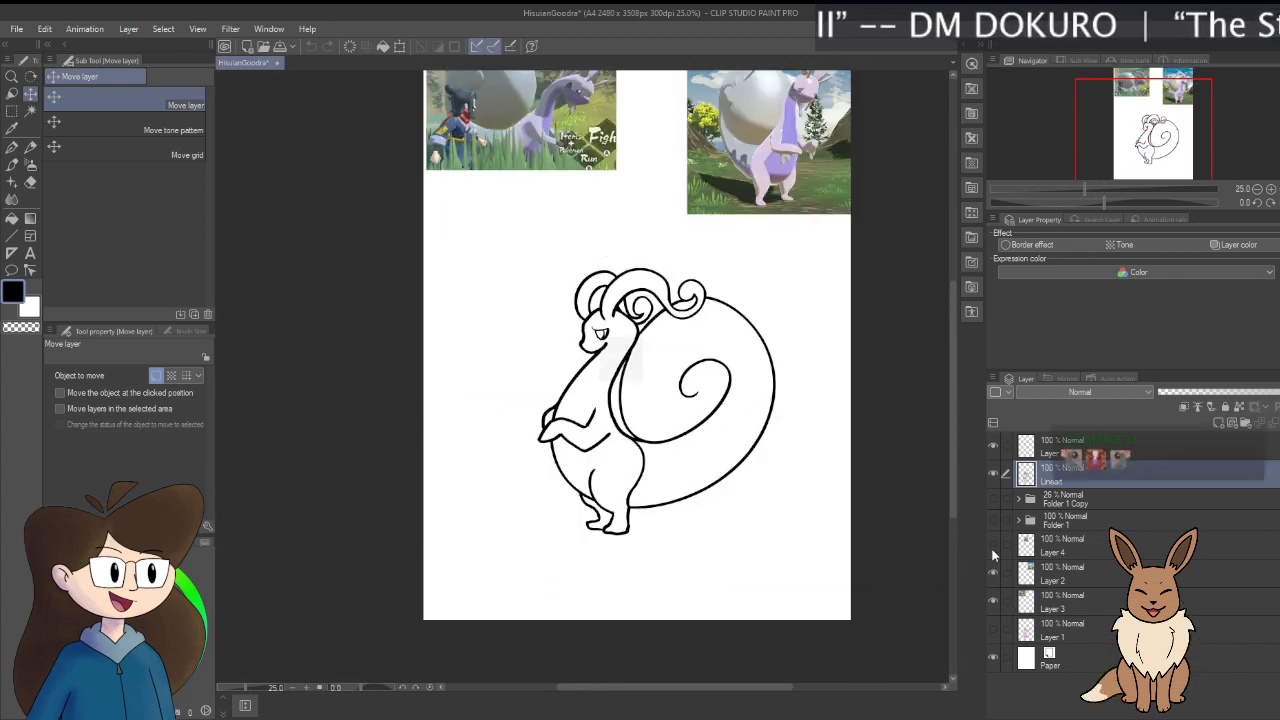
{"action": "left_click", "coordinate": [993, 548]}
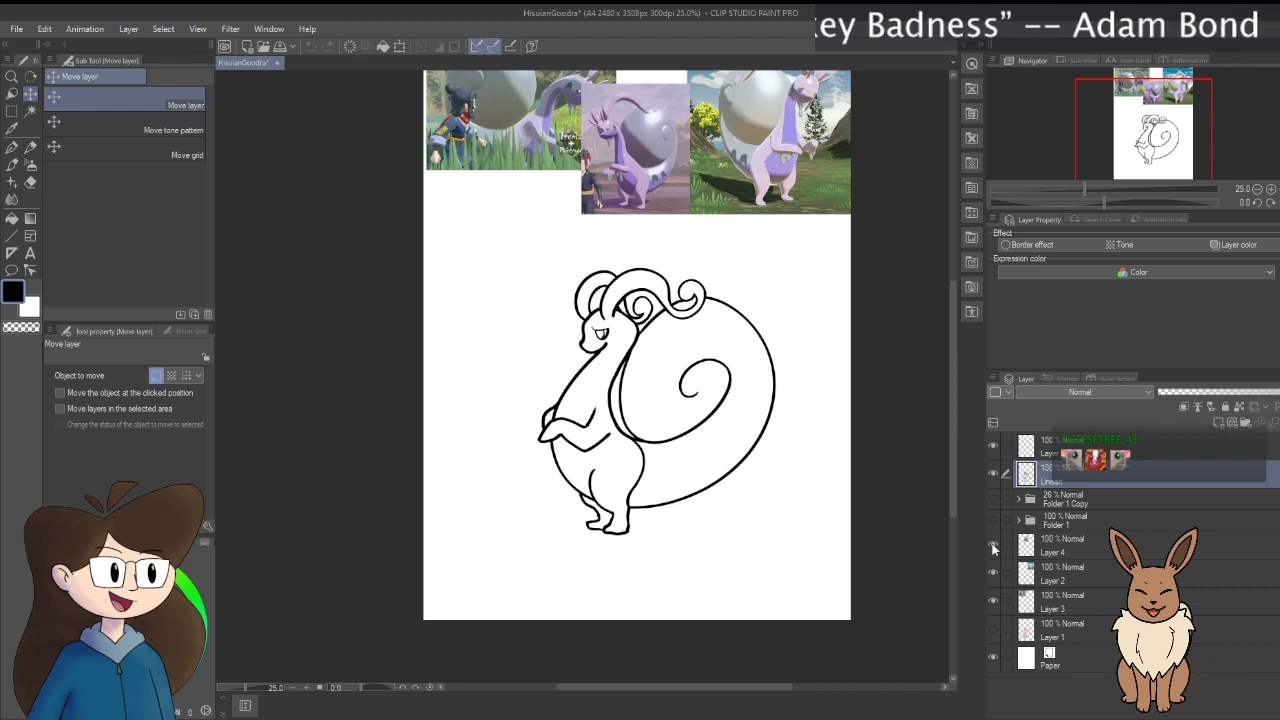
Step: Compare the sketch folders with the lineart by toggling both folders and the Lineart layer, leaving only the folders hidden
{"action": "scroll", "coordinate": [706, 418], "scroll_direction": "up", "scroll_amount": 1}
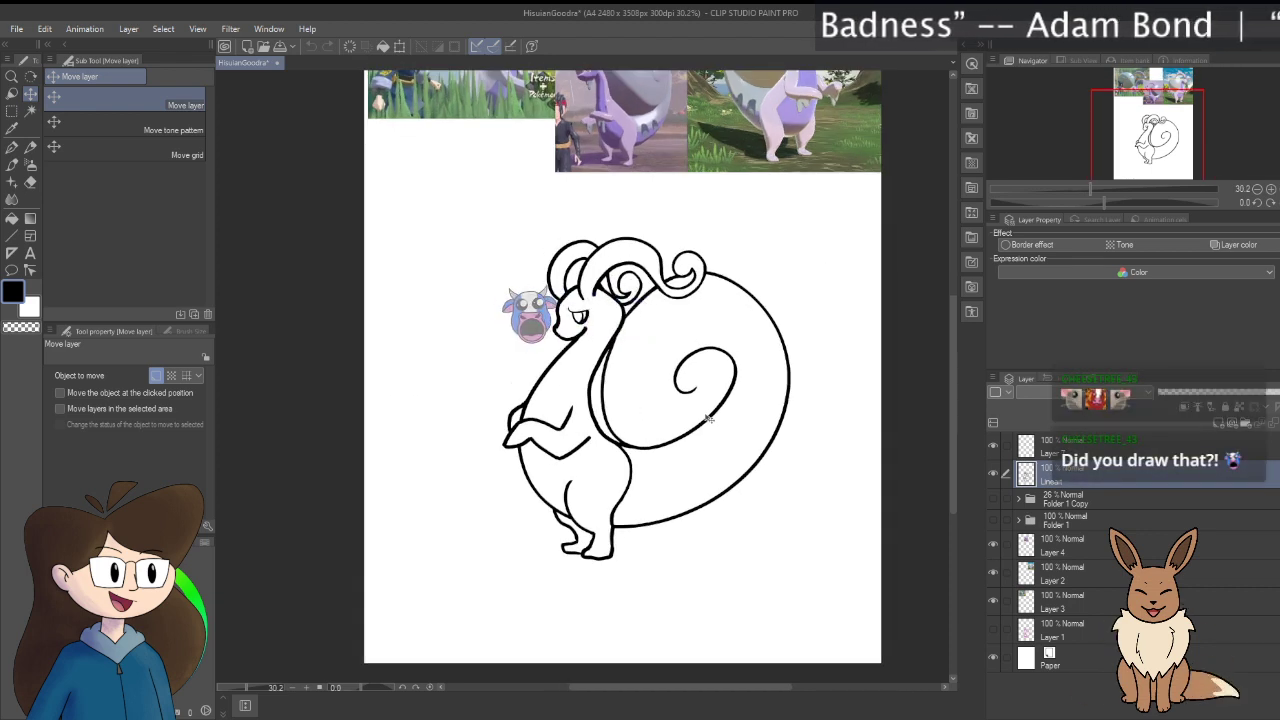
{"action": "scroll", "coordinate": [706, 418], "scroll_direction": "up", "scroll_amount": 1}
{"action": "scroll", "coordinate": [706, 418], "scroll_direction": "up", "scroll_amount": 1}
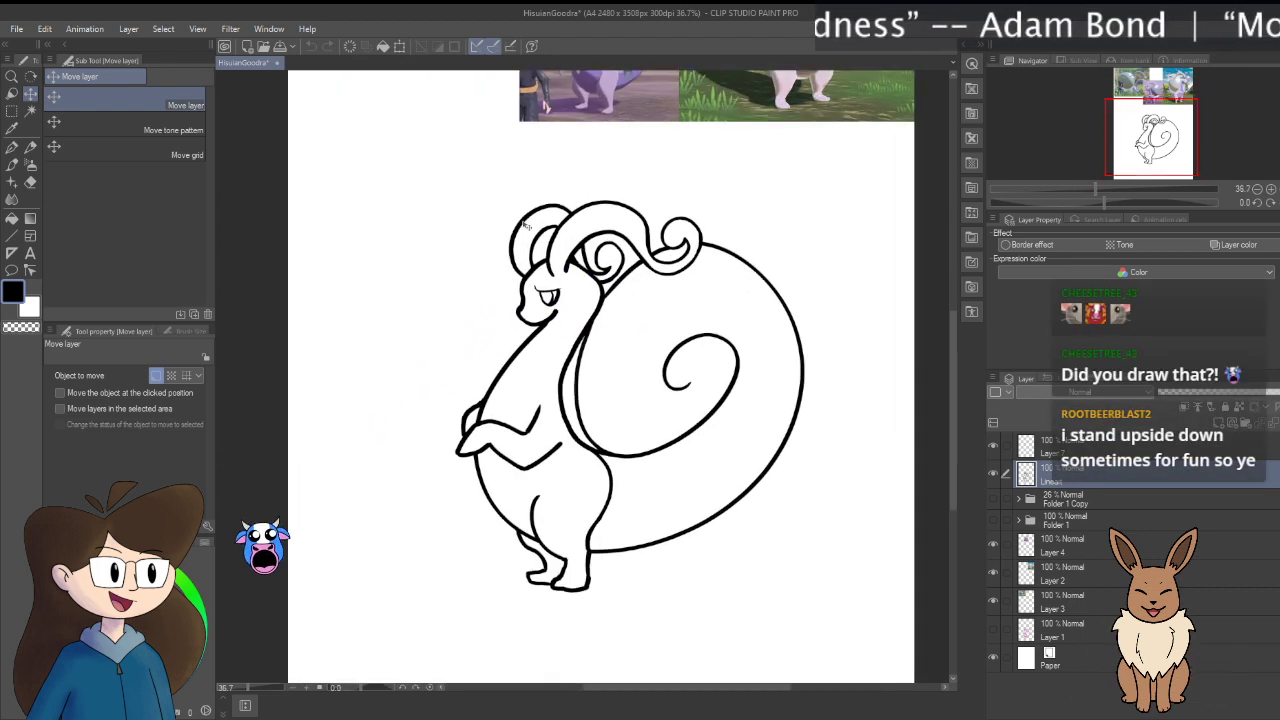
{"action": "left_click", "coordinate": [992, 521]}
{"action": "left_click", "coordinate": [993, 498]}
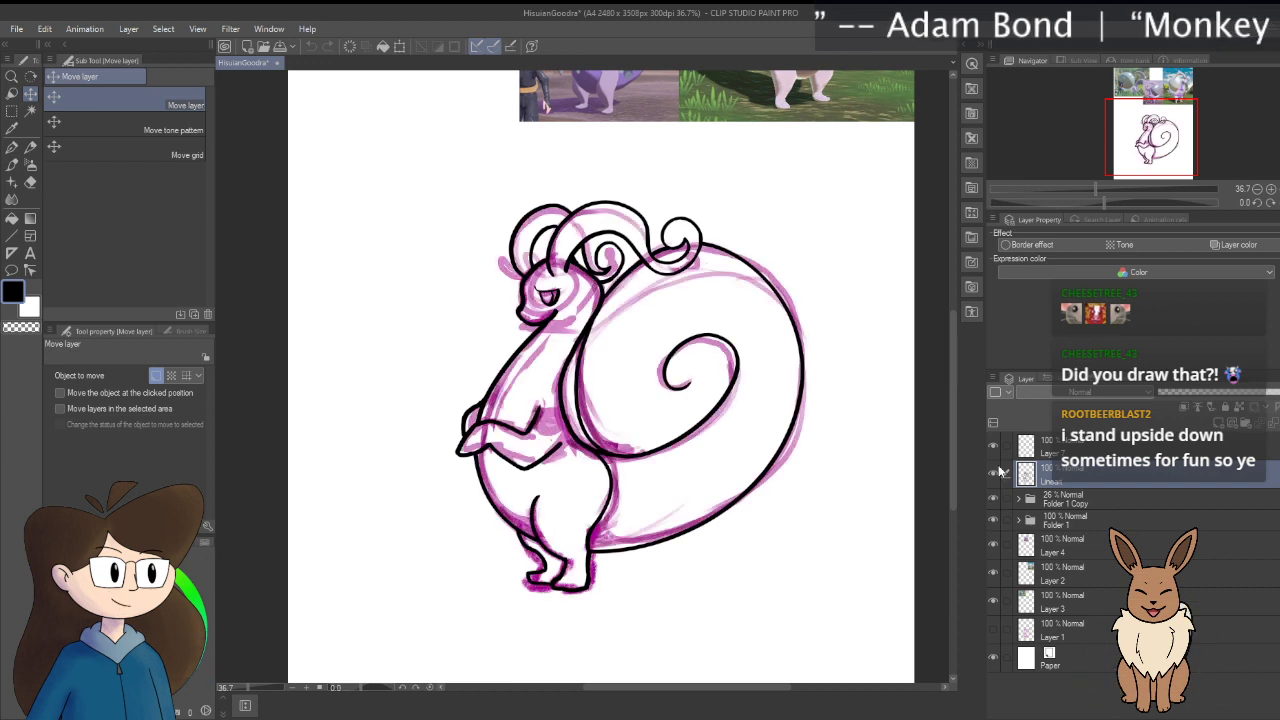
{"action": "left_click", "coordinate": [994, 474]}
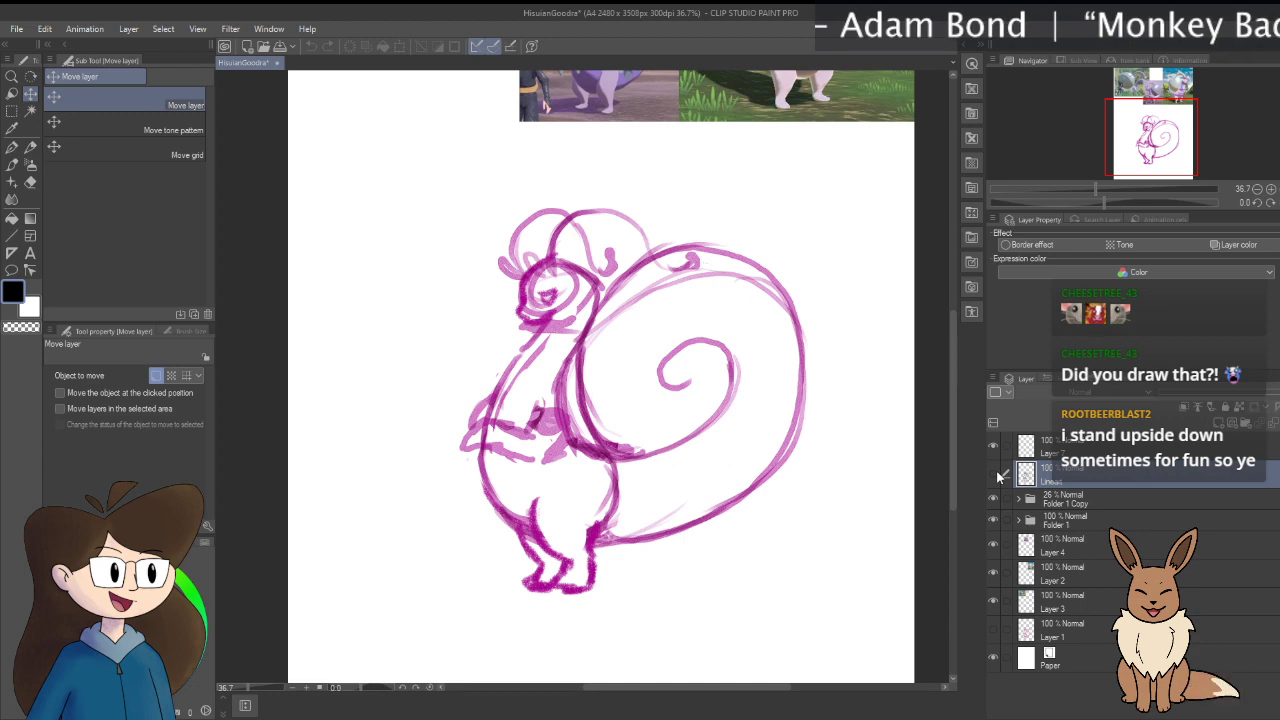
{"action": "left_click", "coordinate": [994, 474]}
{"action": "left_click", "coordinate": [994, 498]}
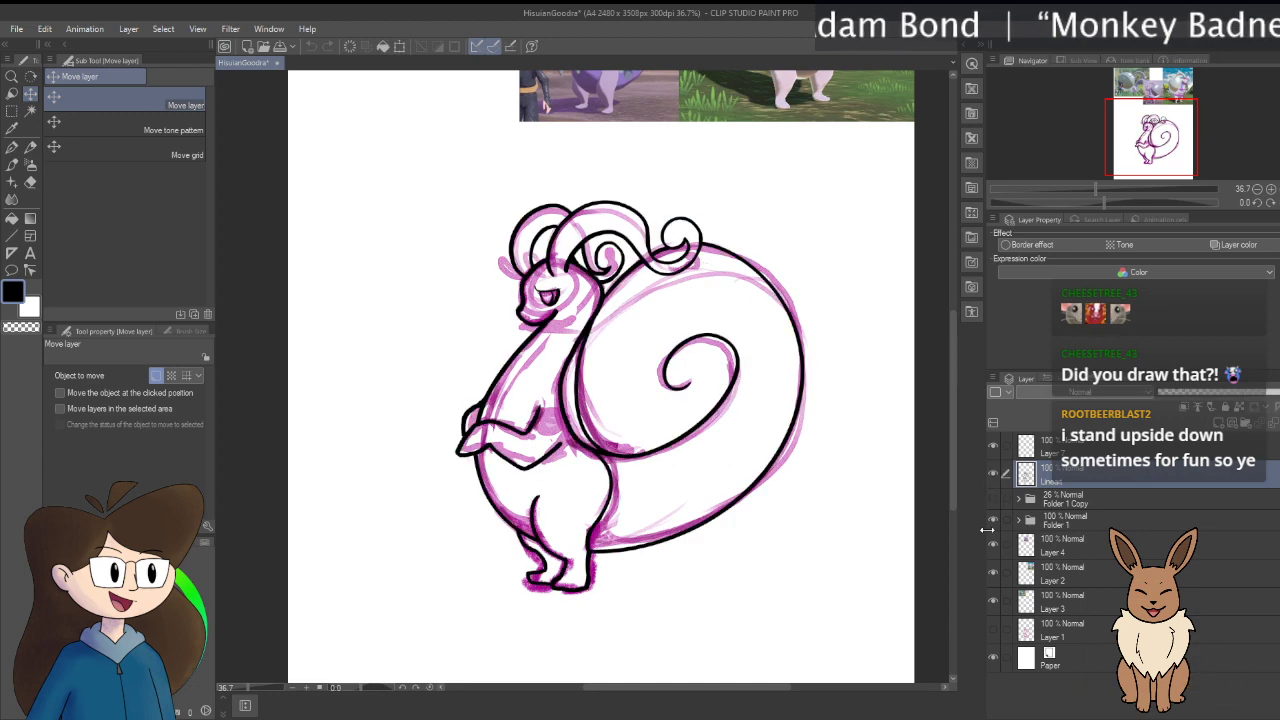
{"action": "left_click", "coordinate": [993, 522]}
Step: Load the Lineart layer's pixels as a selection and clear the selection
{"action": "left_click_drag", "start_coordinate": [684, 187], "coordinate": [643, 356]}
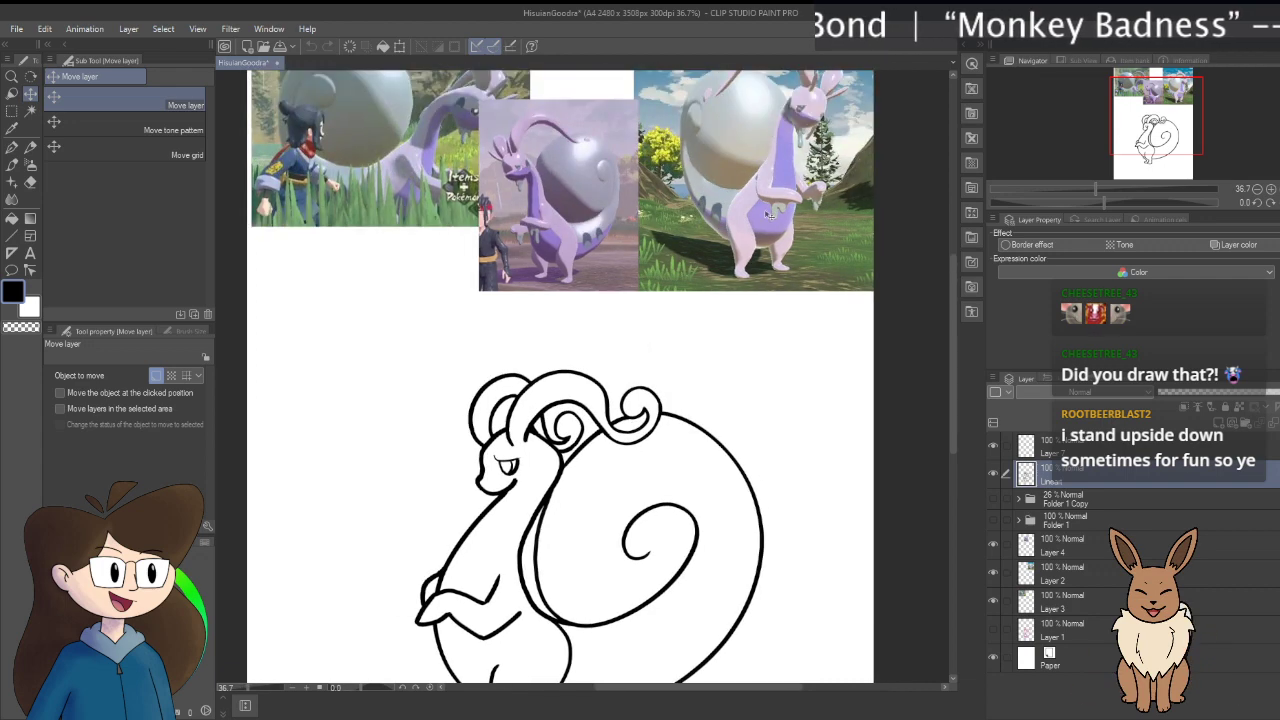
{"action": "left_click_drag", "start_coordinate": [589, 591], "coordinate": [604, 545]}
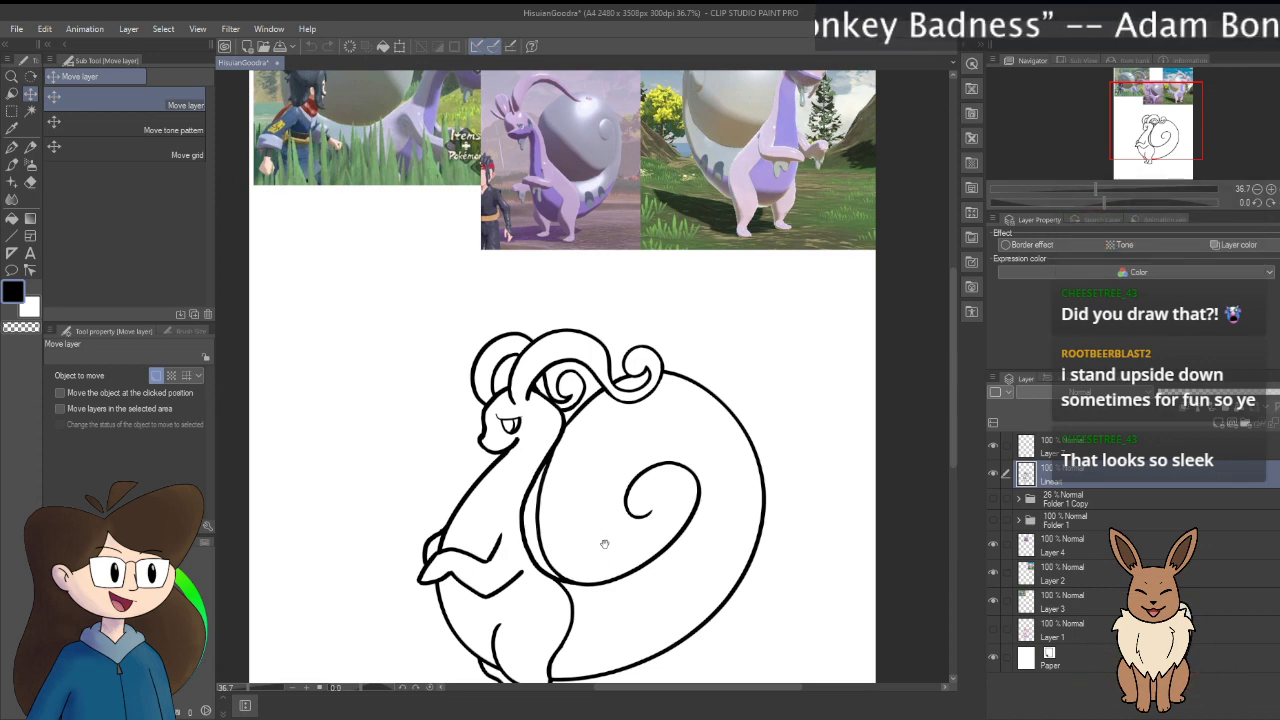
{"action": "left_click_drag", "start_coordinate": [604, 543], "coordinate": [630, 439]}
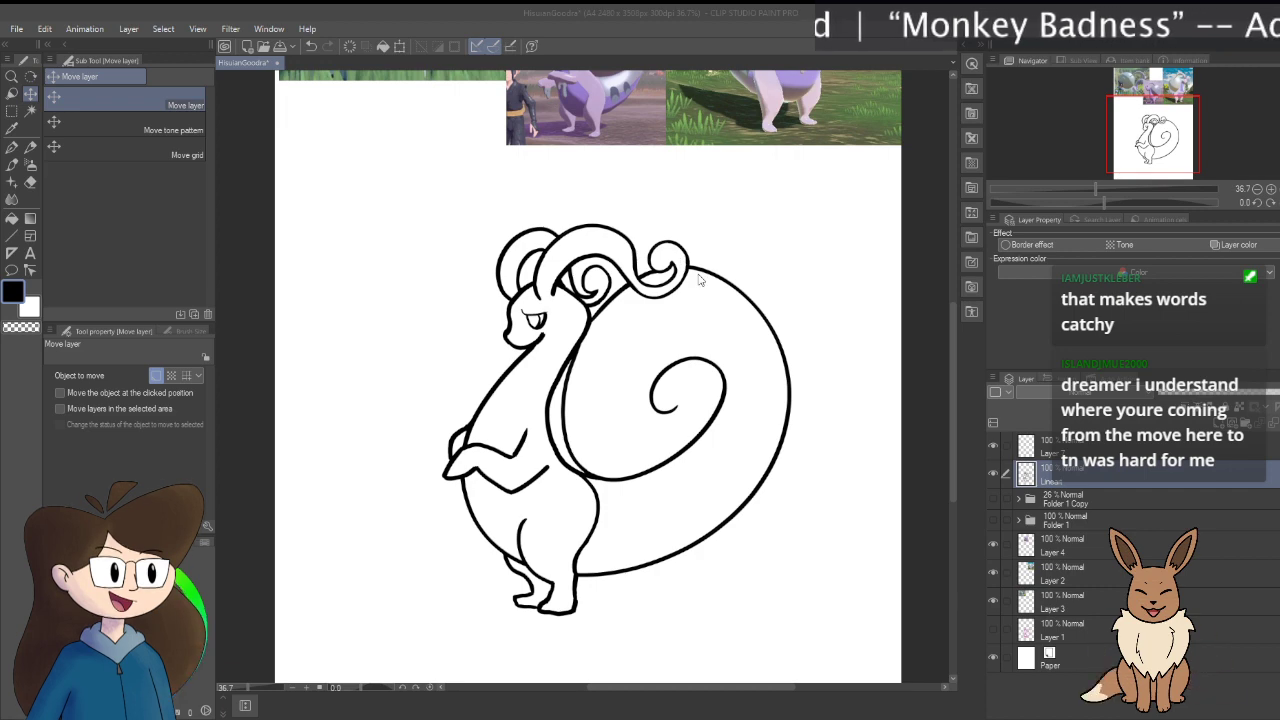
{"action": "left_click", "coordinate": [1026, 474], "text": "ctrl"}
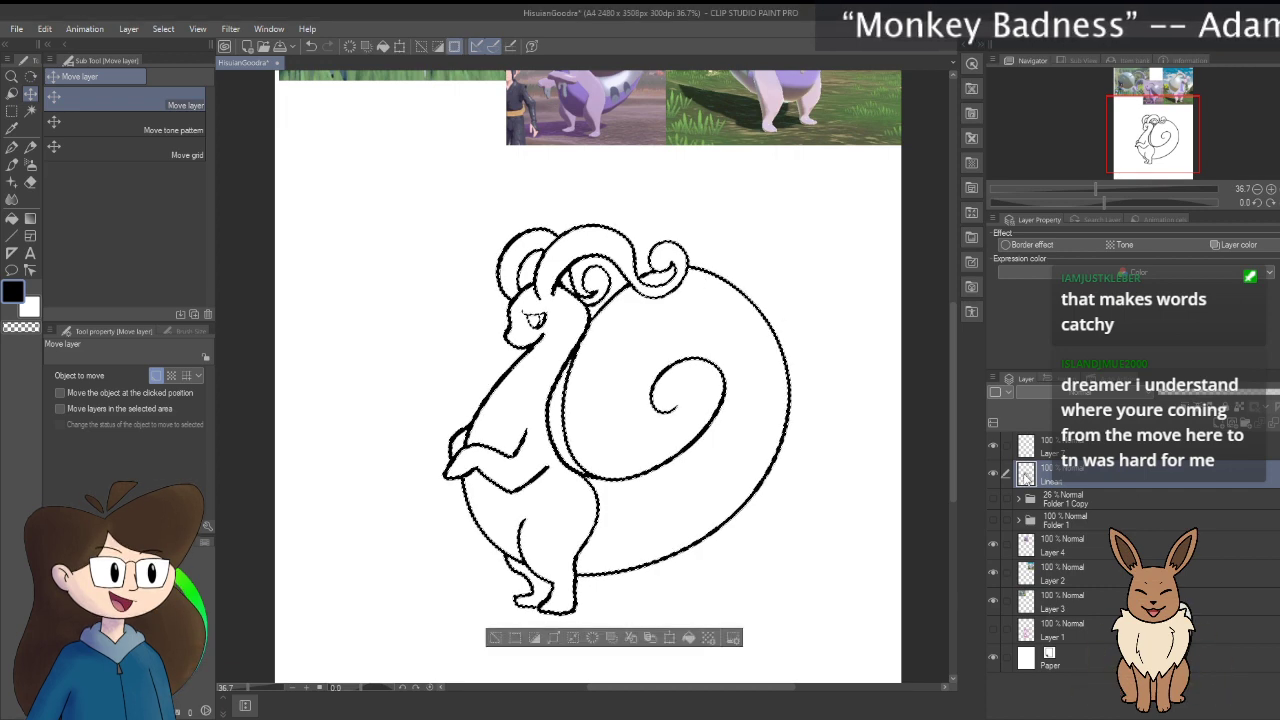
{"action": "key", "text": "ctrl+d"}
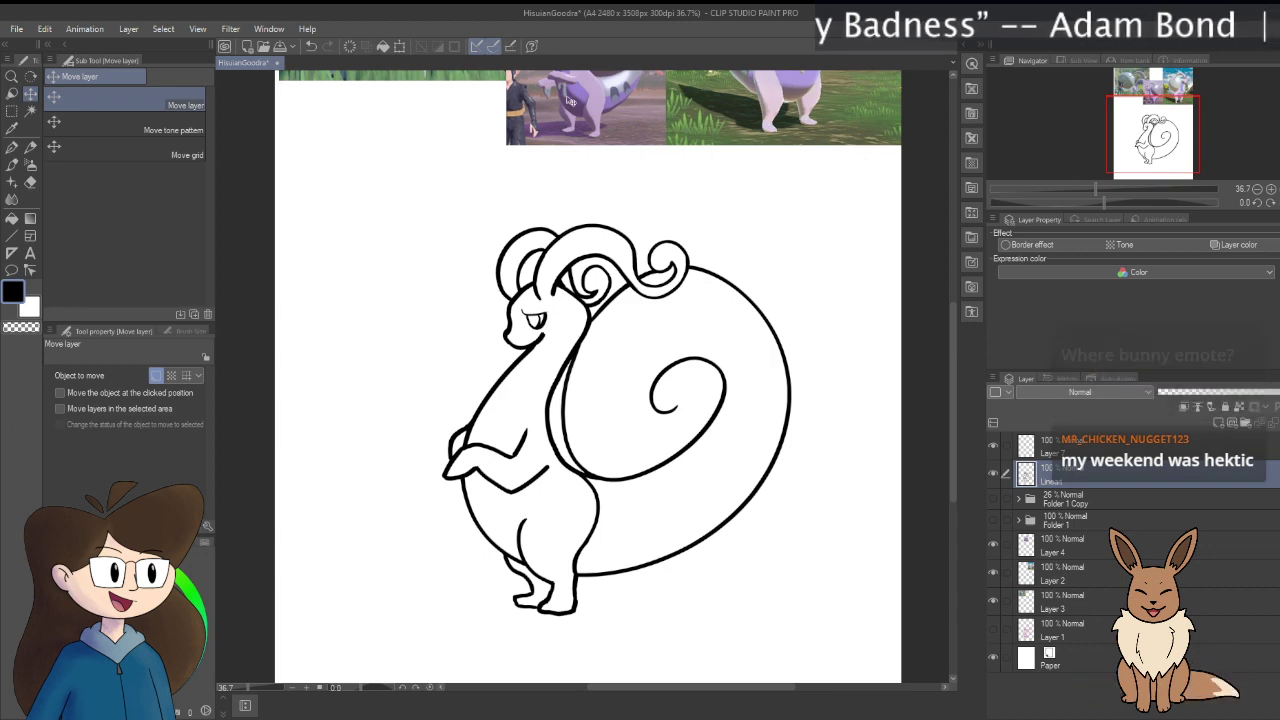
Step: Compare the creature's lineart with the reference images at the head of the page
{"action": "scroll", "coordinate": [575, 512], "scroll_direction": "up", "scroll_amount": 1}
{"action": "scroll", "coordinate": [575, 512], "scroll_direction": "up", "scroll_amount": 3}
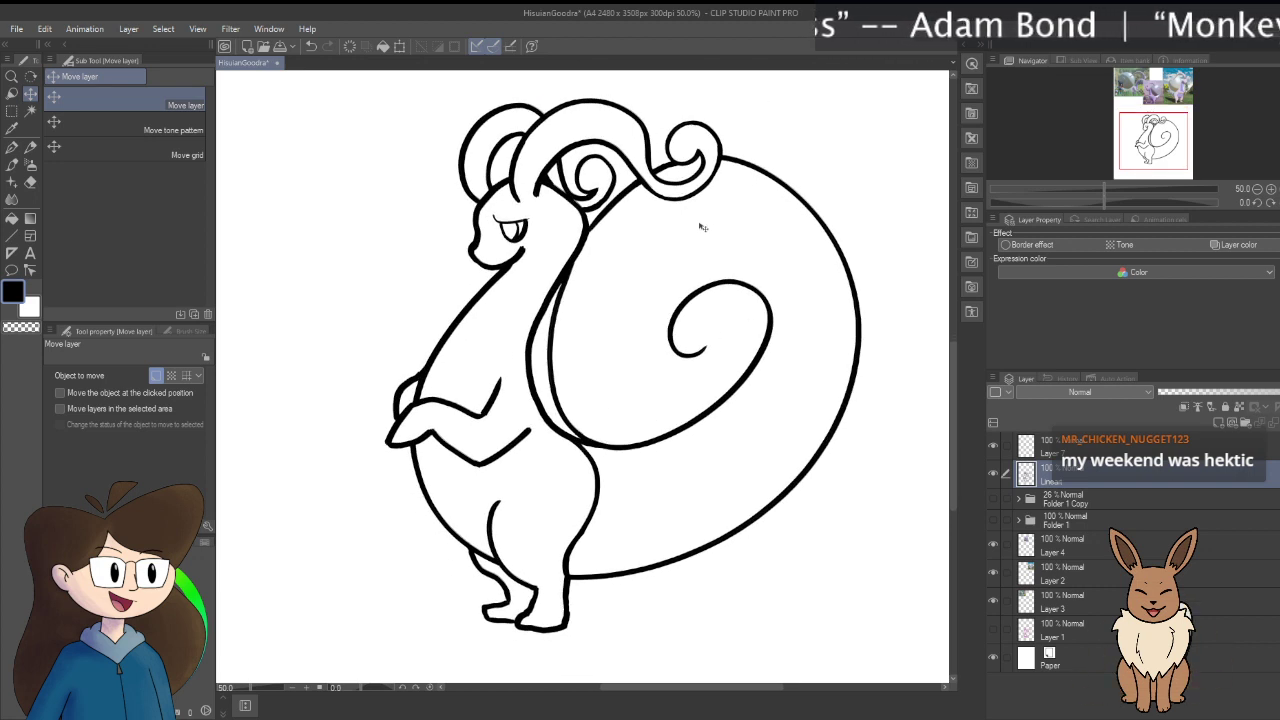
{"action": "left_click_drag", "start_coordinate": [651, 238], "coordinate": [657, 260]}
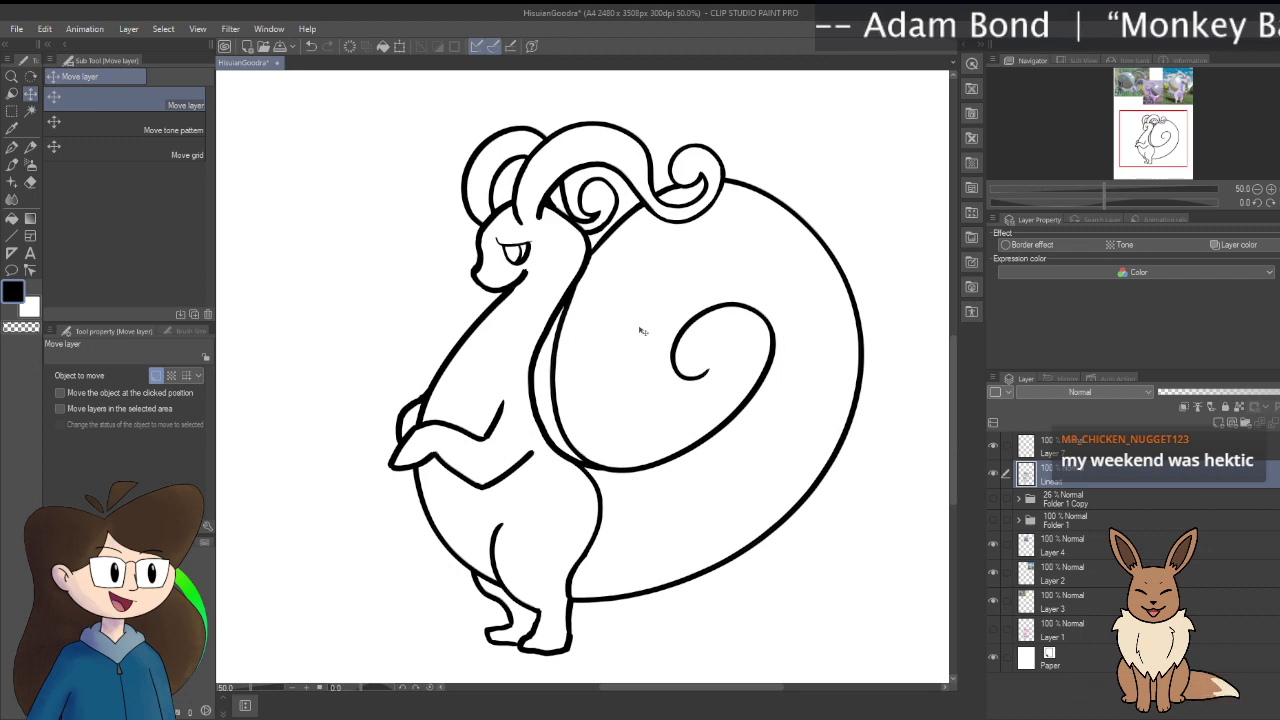
{"action": "scroll", "coordinate": [829, 209], "scroll_direction": "up", "scroll_amount": 5}
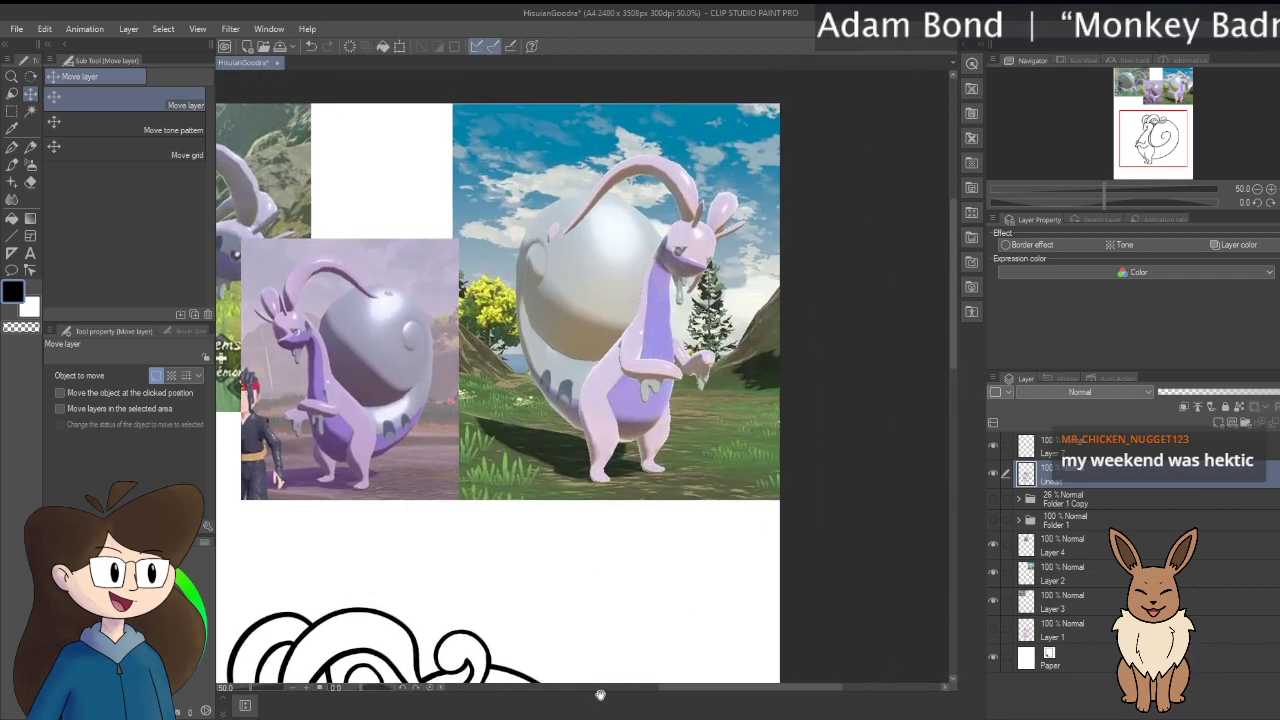
{"action": "scroll", "coordinate": [829, 209], "scroll_direction": "left", "scroll_amount": 5}
{"action": "scroll", "coordinate": [856, 200], "scroll_direction": "down", "scroll_amount": 10}
{"action": "scroll", "coordinate": [856, 200], "scroll_direction": "right", "scroll_amount": 3}
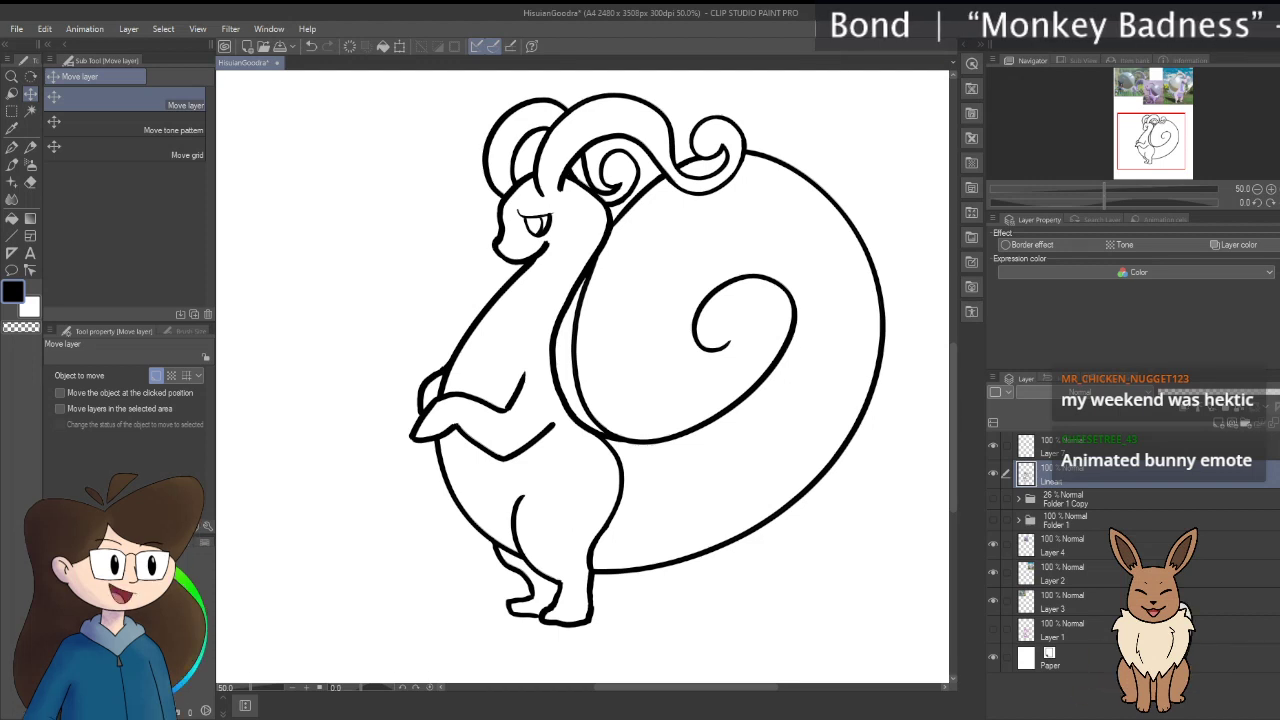
{"action": "key", "text": "p"}
{"action": "mouse_move", "coordinate": [785, 508]}
{"action": "left_mouse_down"}
{"action": "mouse_move", "coordinate": [733, 587]}
{"action": "mouse_move", "coordinate": [586, 535]}
{"action": "mouse_move", "coordinate": [678, 624]}
{"action": "mouse_move", "coordinate": [764, 533]}
{"action": "mouse_move", "coordinate": [673, 622]}
{"action": "mouse_move", "coordinate": [690, 474]}
{"action": "left_mouse_up"}
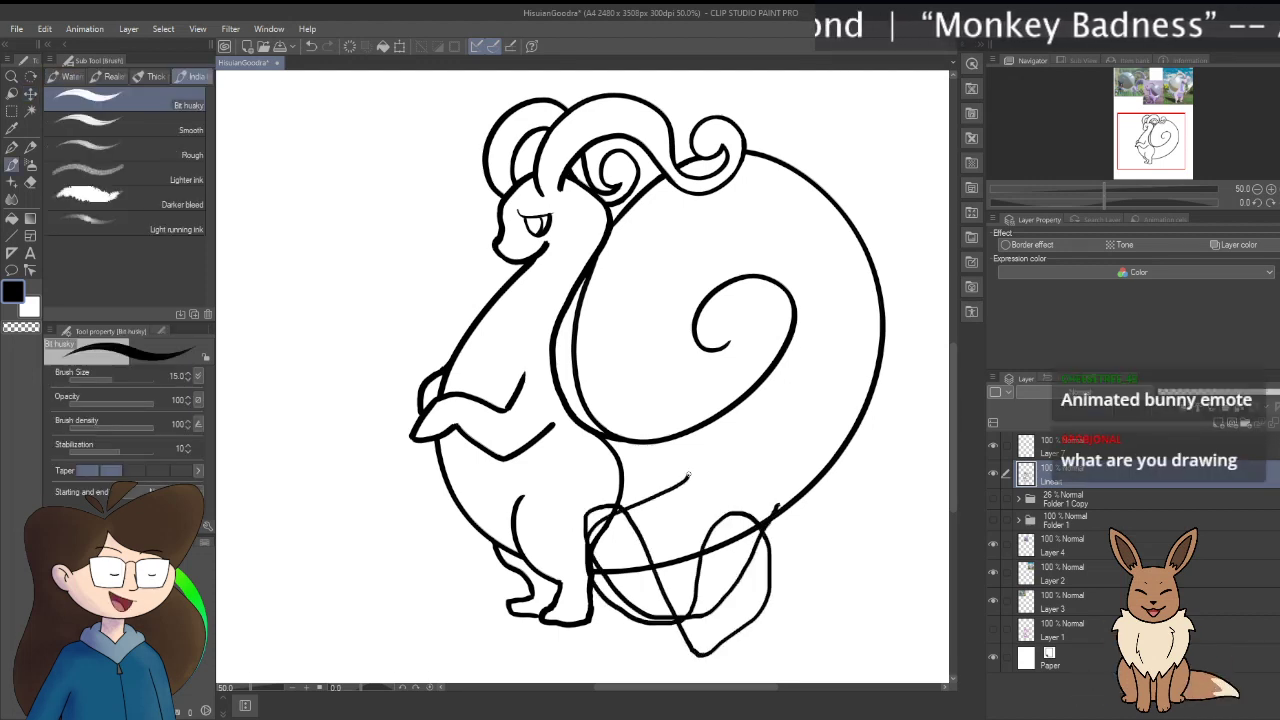
{"action": "key", "text": "ctrl+z"}
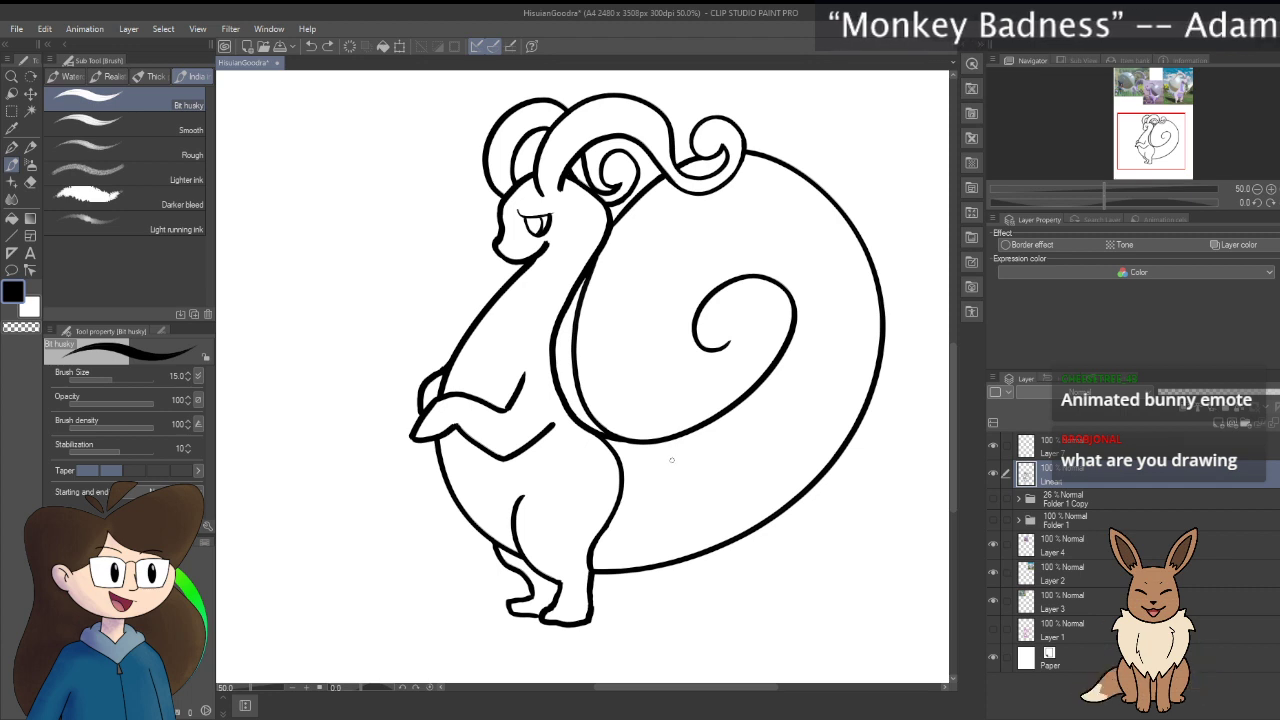
Step: Compare the creature's arm, body and shell lineart with the three reference images at the head of the page
{"action": "scroll", "coordinate": [668, 451], "scroll_direction": "up", "scroll_amount": 2}
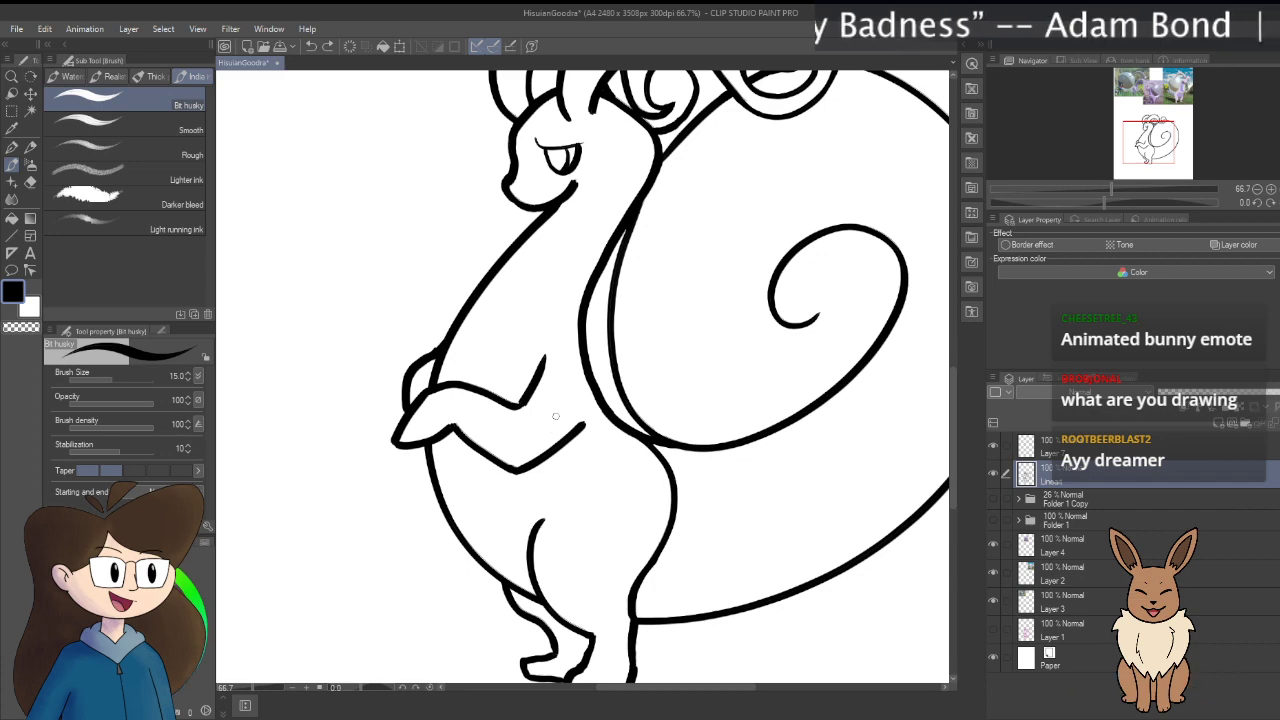
{"action": "scroll", "coordinate": [555, 416], "scroll_direction": "down", "scroll_amount": 1}
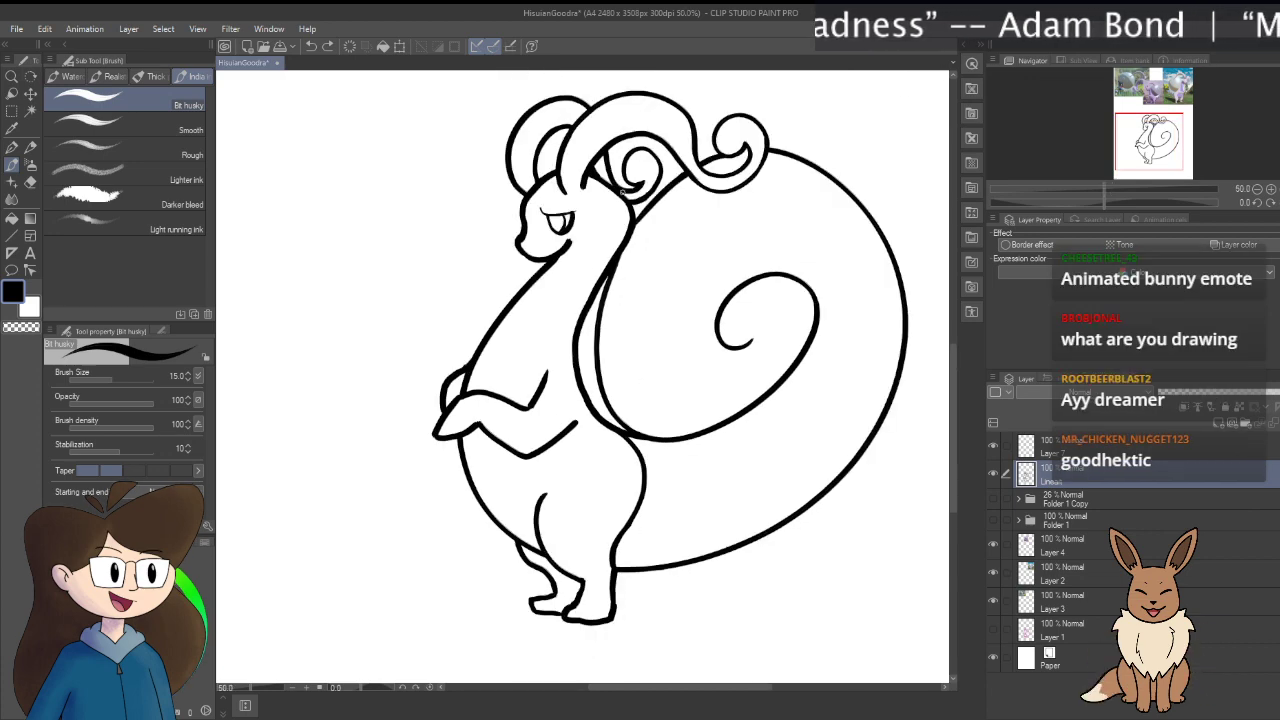
{"action": "scroll", "coordinate": [583, 377], "scroll_direction": "up", "scroll_amount": 5}
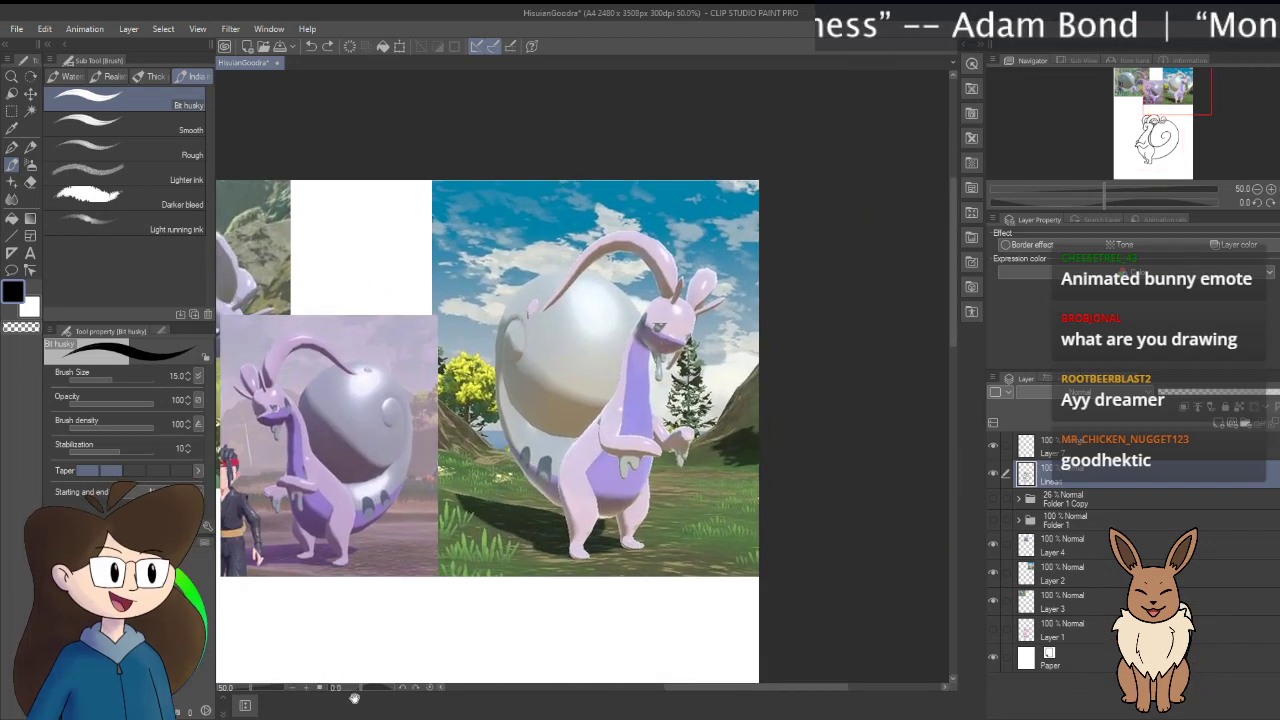
{"action": "scroll", "coordinate": [811, 298], "scroll_direction": "left", "scroll_amount": 5}
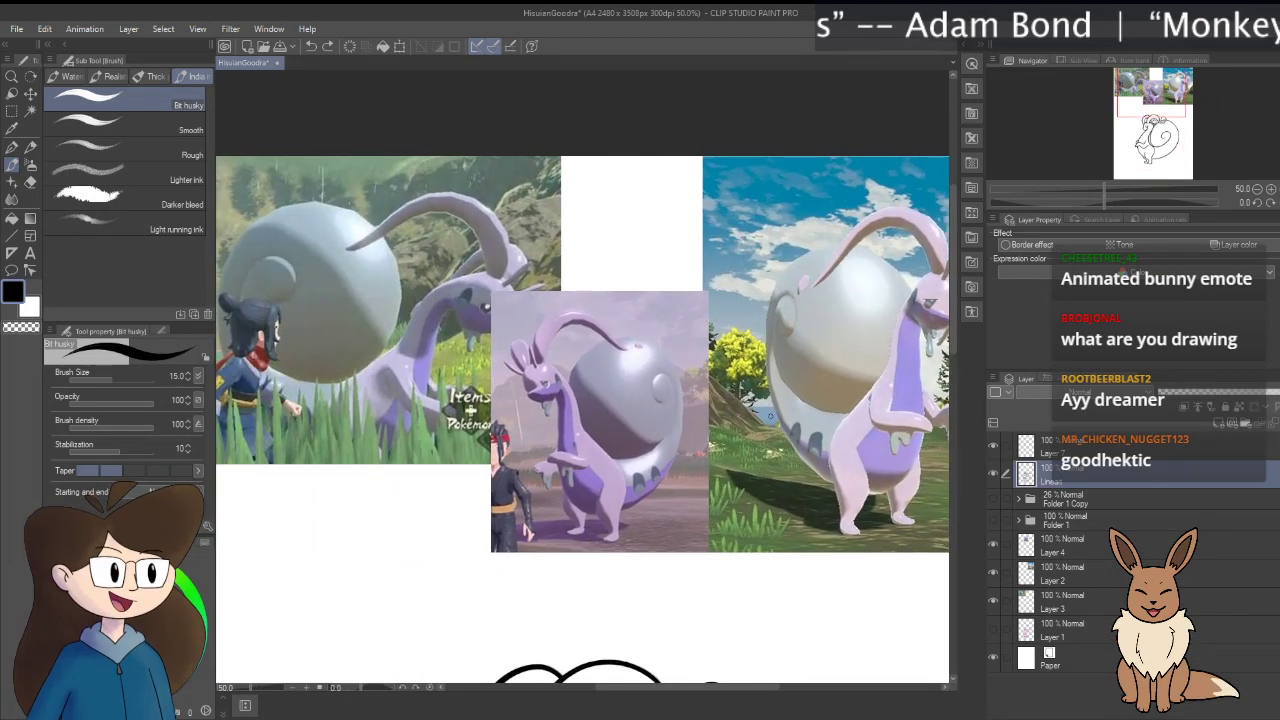
{"action": "scroll", "coordinate": [770, 415], "scroll_direction": "right", "scroll_amount": 5}
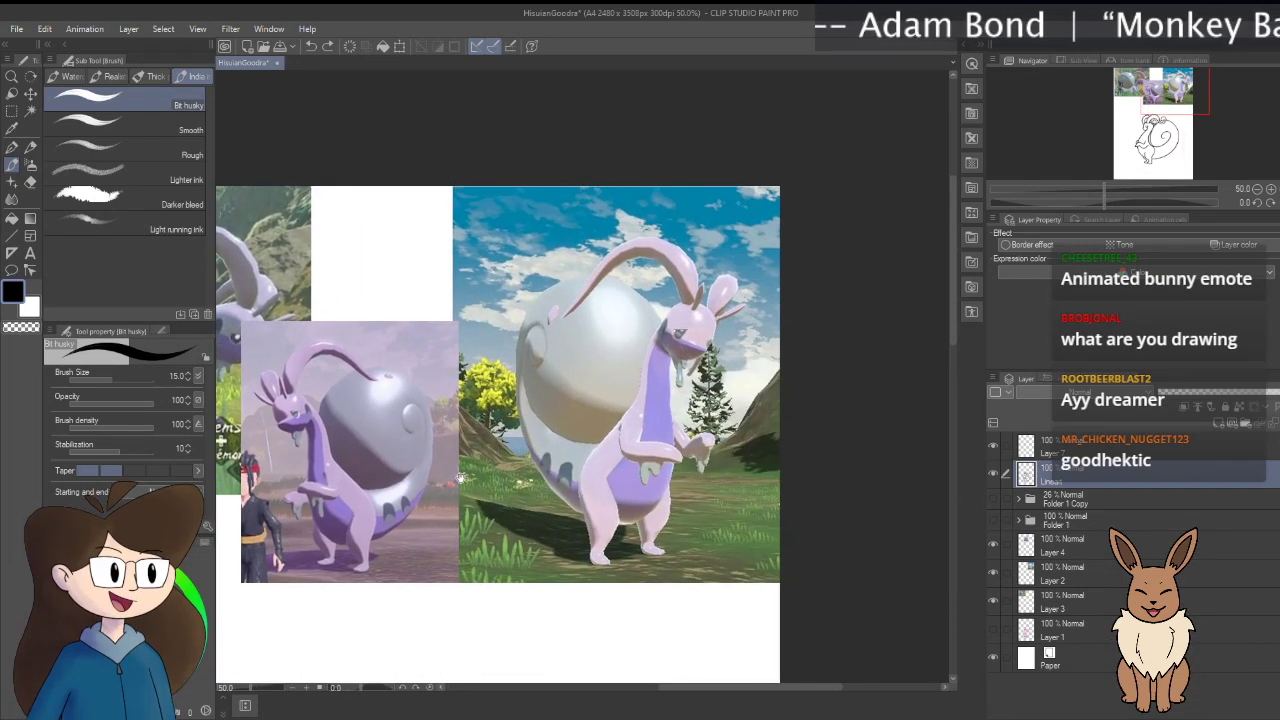
{"action": "left_click_drag", "start_coordinate": [459, 478], "coordinate": [622, 519]}
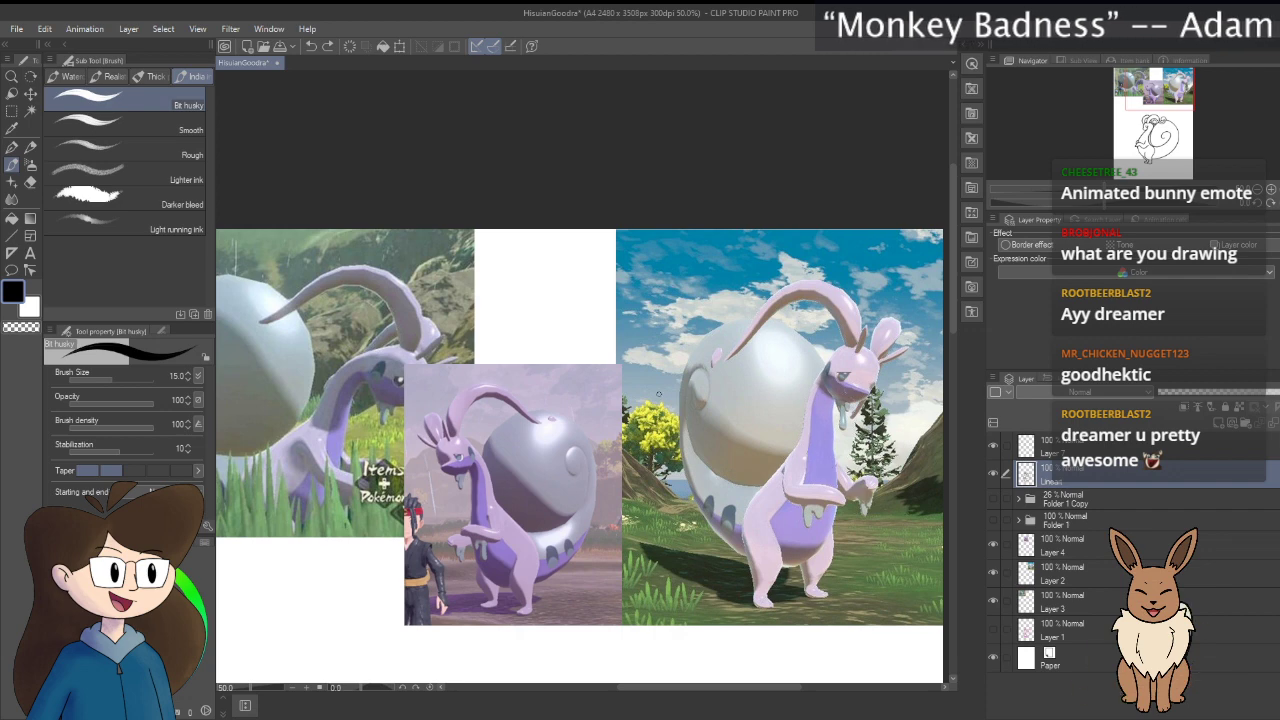
{"action": "left_click_drag", "start_coordinate": [529, 479], "coordinate": [543, 457]}
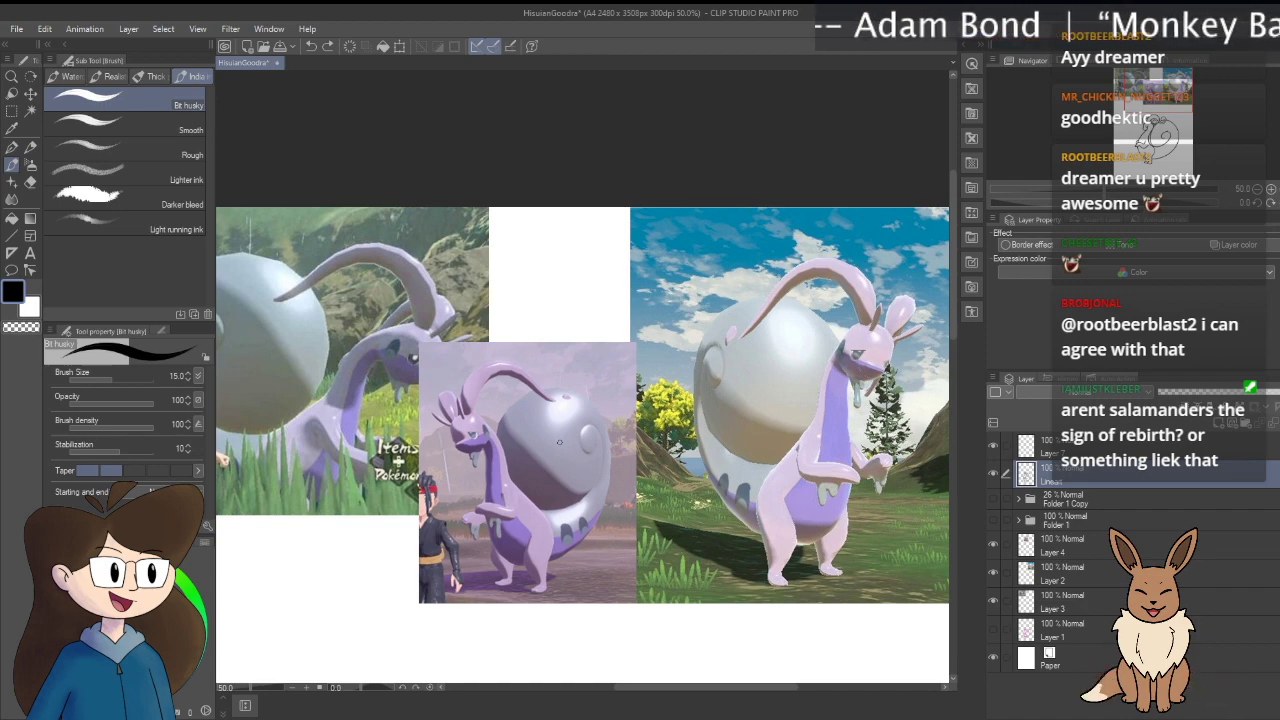
{"action": "scroll", "coordinate": [559, 442], "scroll_direction": "down", "scroll_amount": 5}
{"action": "mouse_move", "coordinate": [486, 189]}
{"action": "left_mouse_down"}
{"action": "mouse_move", "coordinate": [675, 486]}
{"action": "mouse_move", "coordinate": [706, 511]}
{"action": "mouse_move", "coordinate": [549, 389]}
{"action": "mouse_move", "coordinate": [514, 131]}
{"action": "left_mouse_up"}
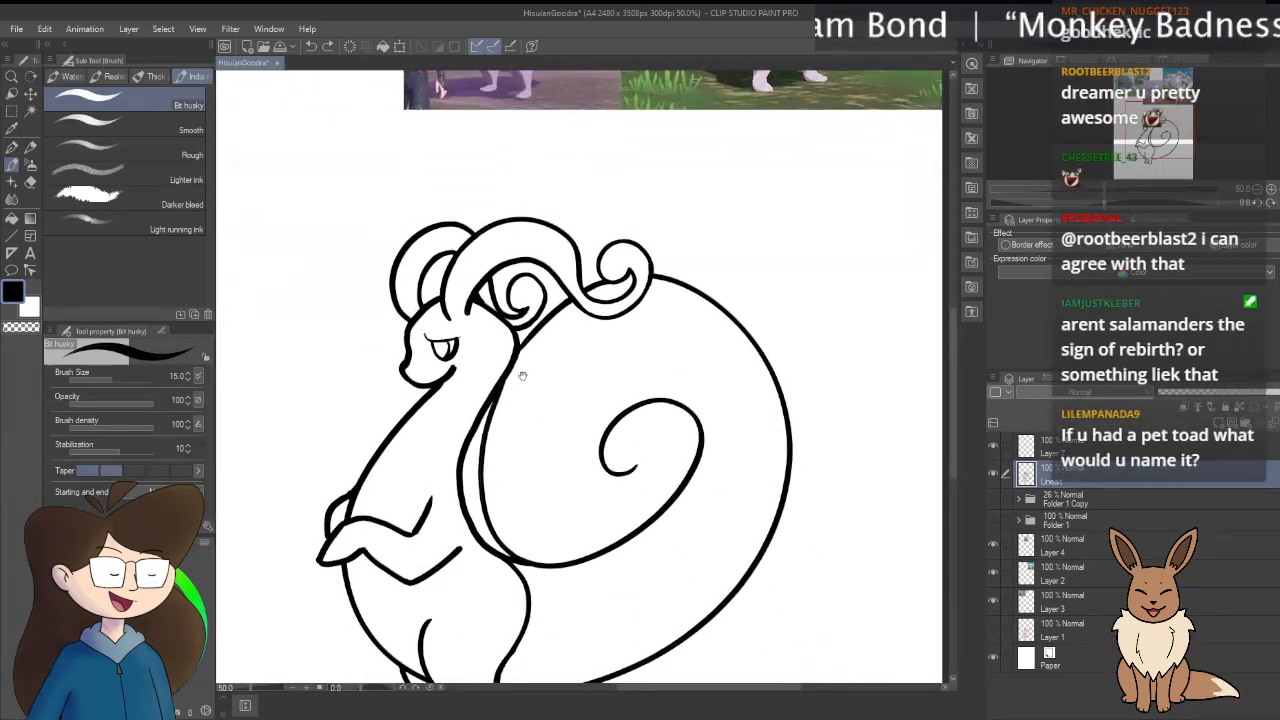
{"action": "left_click_drag", "start_coordinate": [522, 375], "coordinate": [579, 275]}
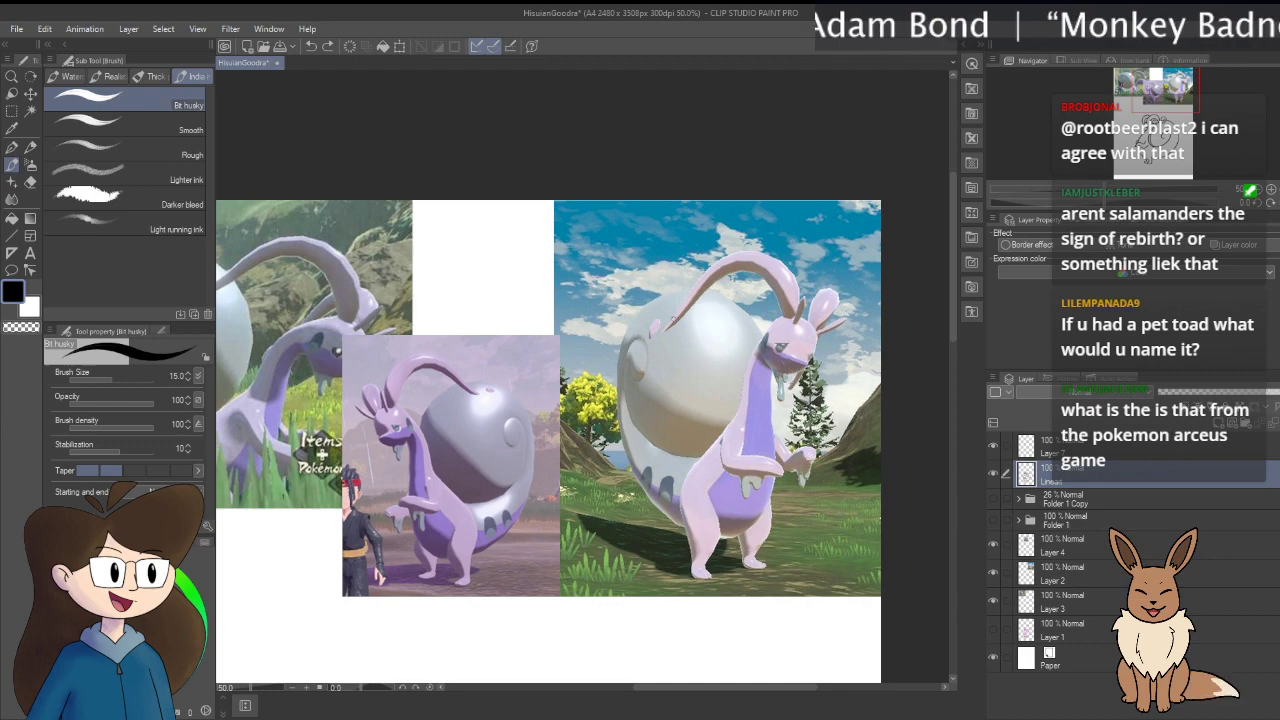
{"action": "left_click_drag", "start_coordinate": [711, 493], "coordinate": [806, 246]}
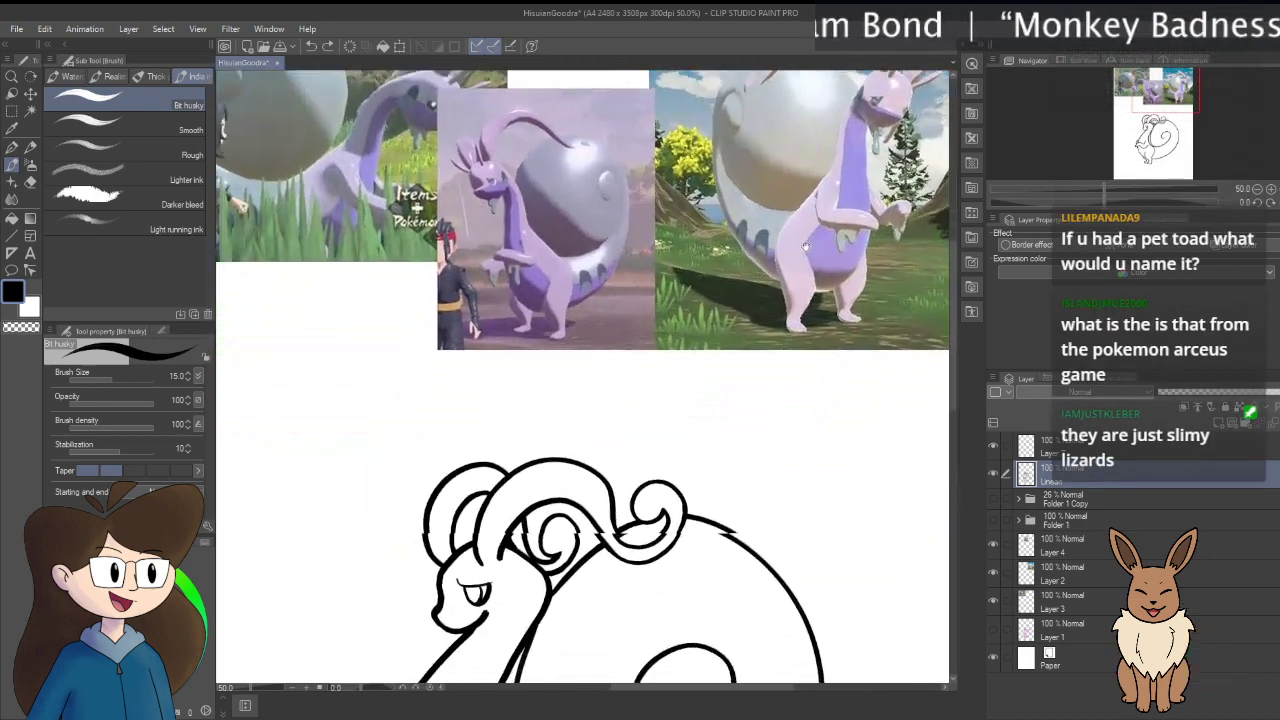
{"action": "left_click_drag", "start_coordinate": [768, 576], "coordinate": [792, 256]}
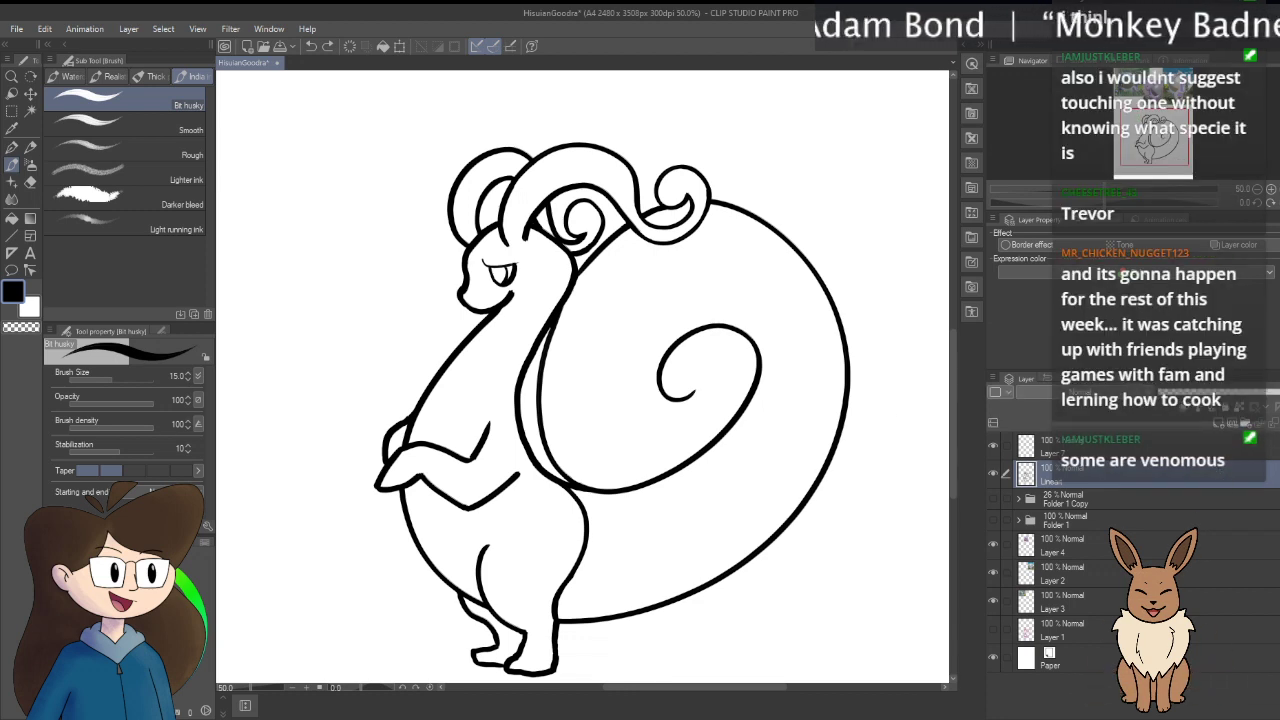
Step: Duplicate the Lineart layer and hide the original, leaving the copy active for editing
{"action": "left_click", "coordinate": [1218, 426]}
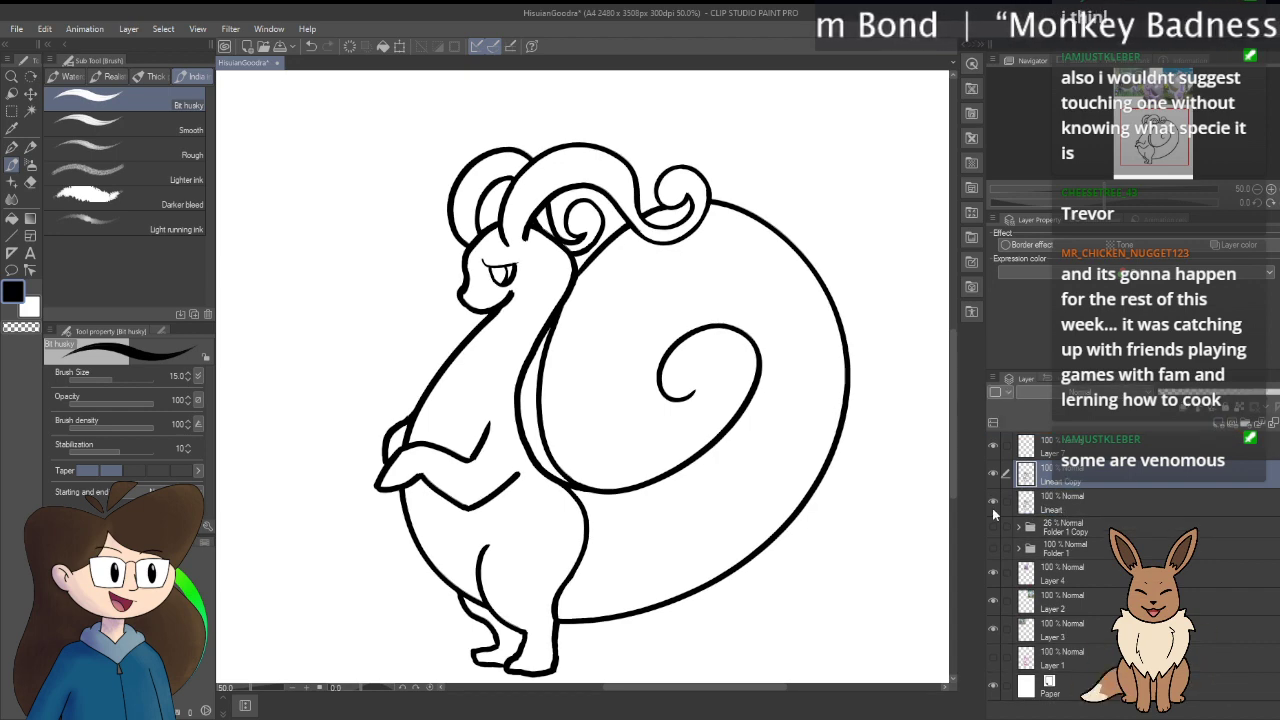
{"action": "left_click", "coordinate": [992, 501]}
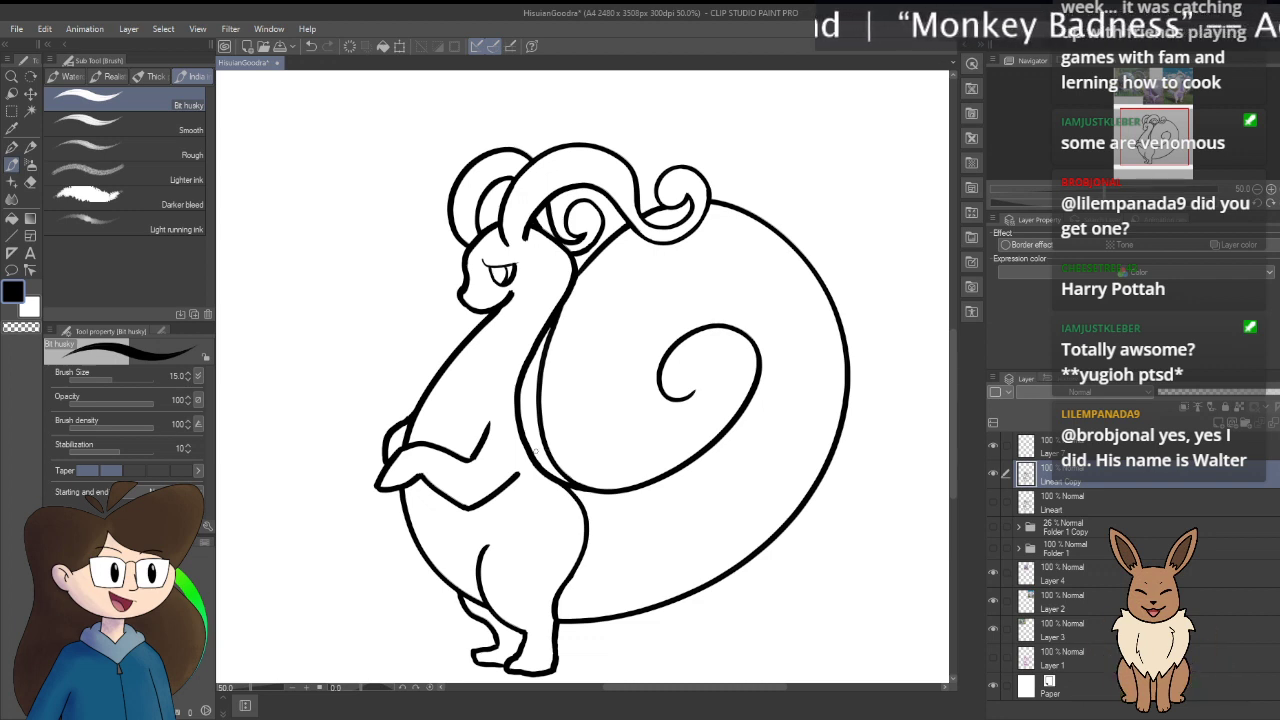
{"action": "scroll", "coordinate": [600, 380], "scroll_direction": "up", "scroll_amount": 6}
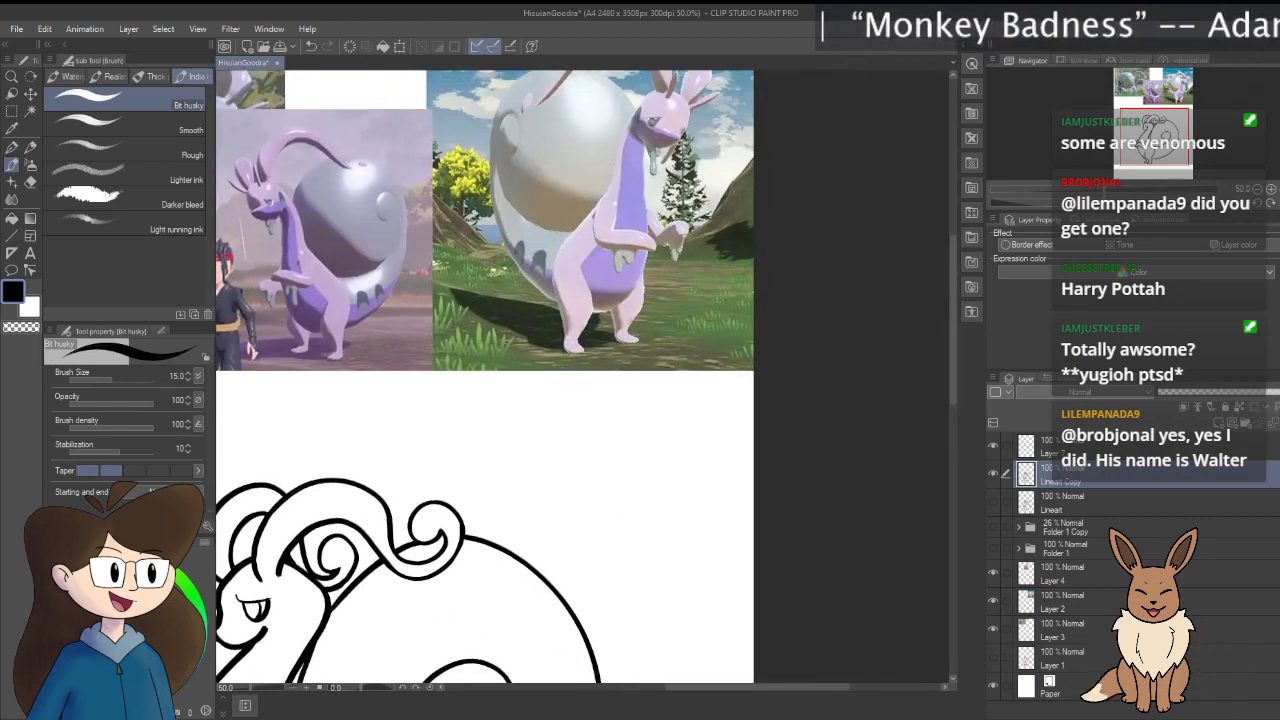
{"action": "scroll", "coordinate": [629, 630], "scroll_direction": "down", "scroll_amount": 2}
{"action": "scroll", "coordinate": [629, 630], "scroll_direction": "up", "scroll_amount": 2}
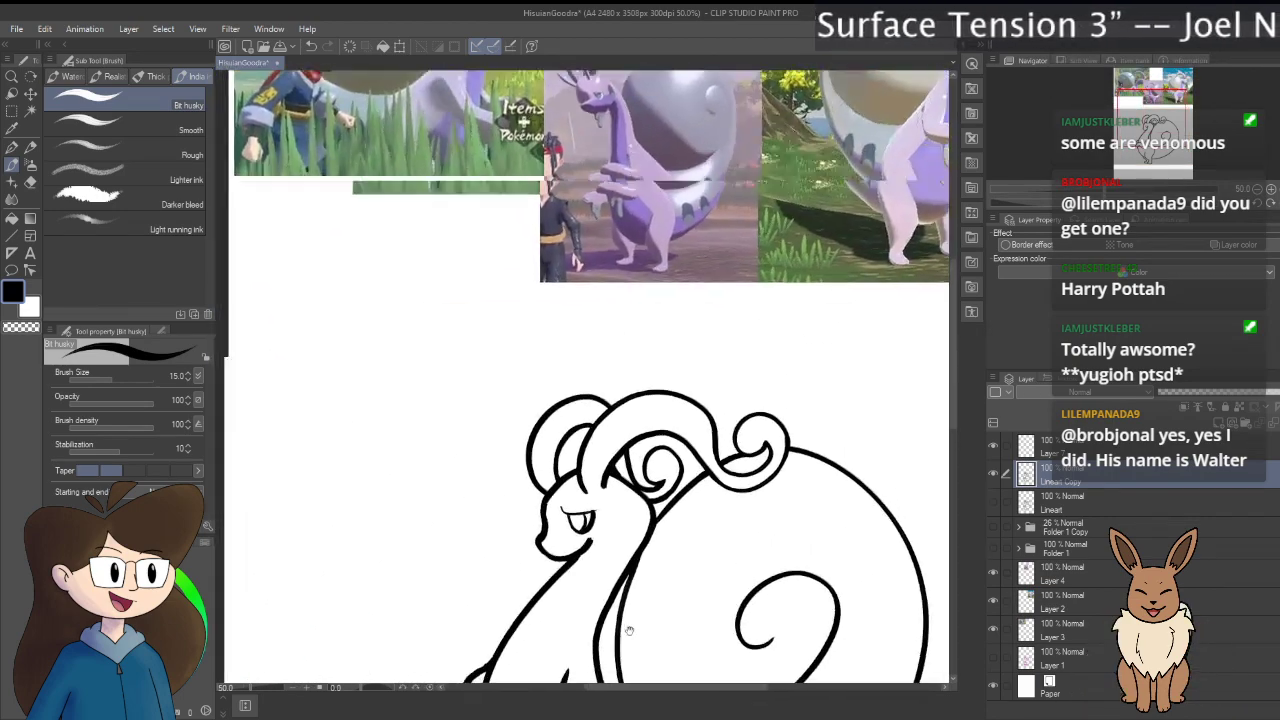
{"action": "left_click_drag", "start_coordinate": [629, 630], "coordinate": [679, 342]}
{"action": "scroll", "coordinate": [528, 471], "scroll_direction": "up", "scroll_amount": 5}
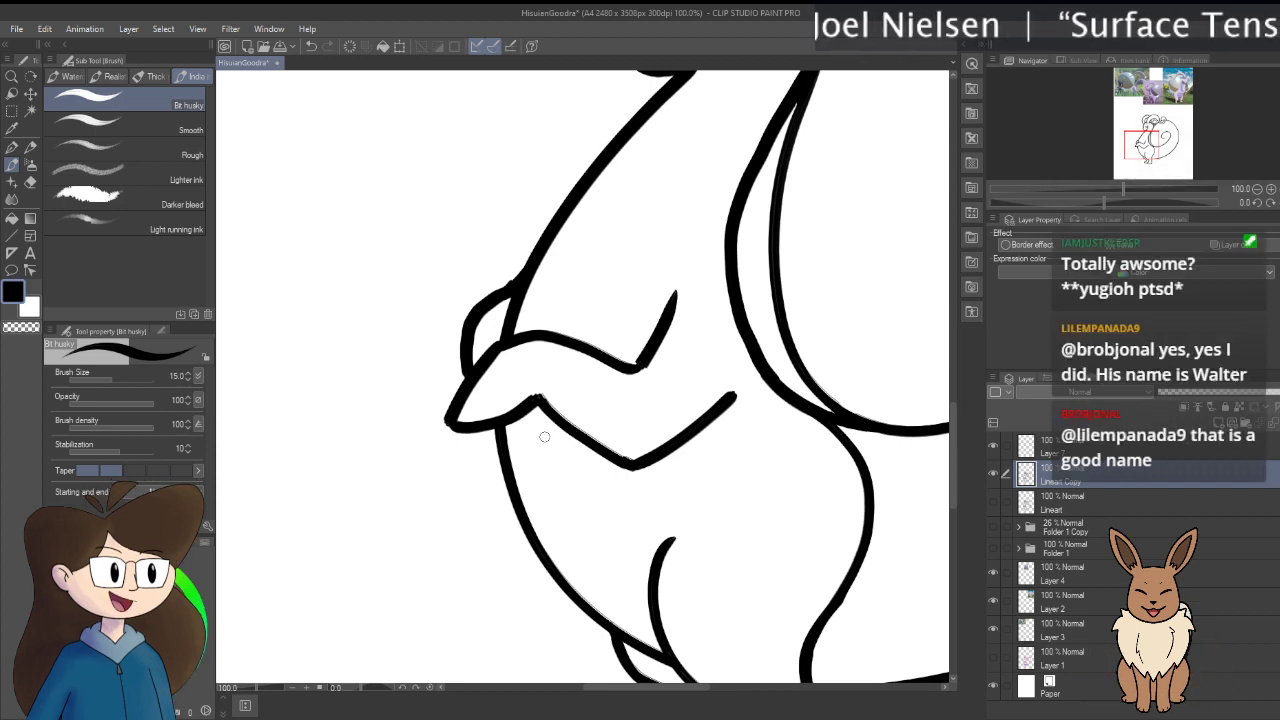
{"action": "mouse_move", "coordinate": [630, 212]}
{"action": "left_mouse_down"}
{"action": "mouse_move", "coordinate": [674, 320]}
{"action": "mouse_move", "coordinate": [800, 540]}
{"action": "left_mouse_up"}
{"action": "key", "text": "ctrl+z"}
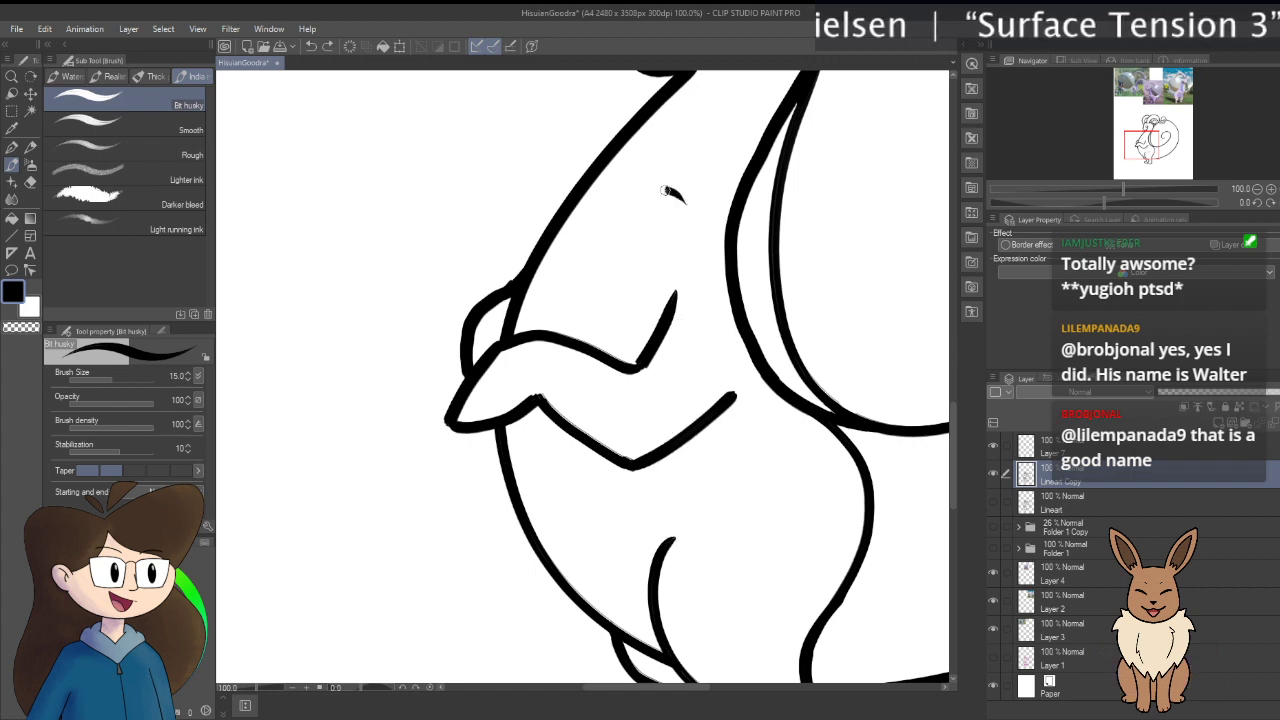
{"action": "mouse_move", "coordinate": [668, 192]}
{"action": "left_mouse_down"}
{"action": "mouse_move", "coordinate": [740, 328]}
{"action": "mouse_move", "coordinate": [752, 596]}
{"action": "mouse_move", "coordinate": [429, 500]}
{"action": "mouse_move", "coordinate": [440, 358]}
{"action": "mouse_move", "coordinate": [374, 271]}
{"action": "left_mouse_up"}
{"action": "key", "text": "ctrl+z"}
{"action": "mouse_move", "coordinate": [414, 174]}
{"action": "left_mouse_down"}
{"action": "mouse_move", "coordinate": [303, 291]}
{"action": "mouse_move", "coordinate": [436, 303]}
{"action": "mouse_move", "coordinate": [410, 391]}
{"action": "mouse_move", "coordinate": [487, 415]}
{"action": "left_mouse_up"}
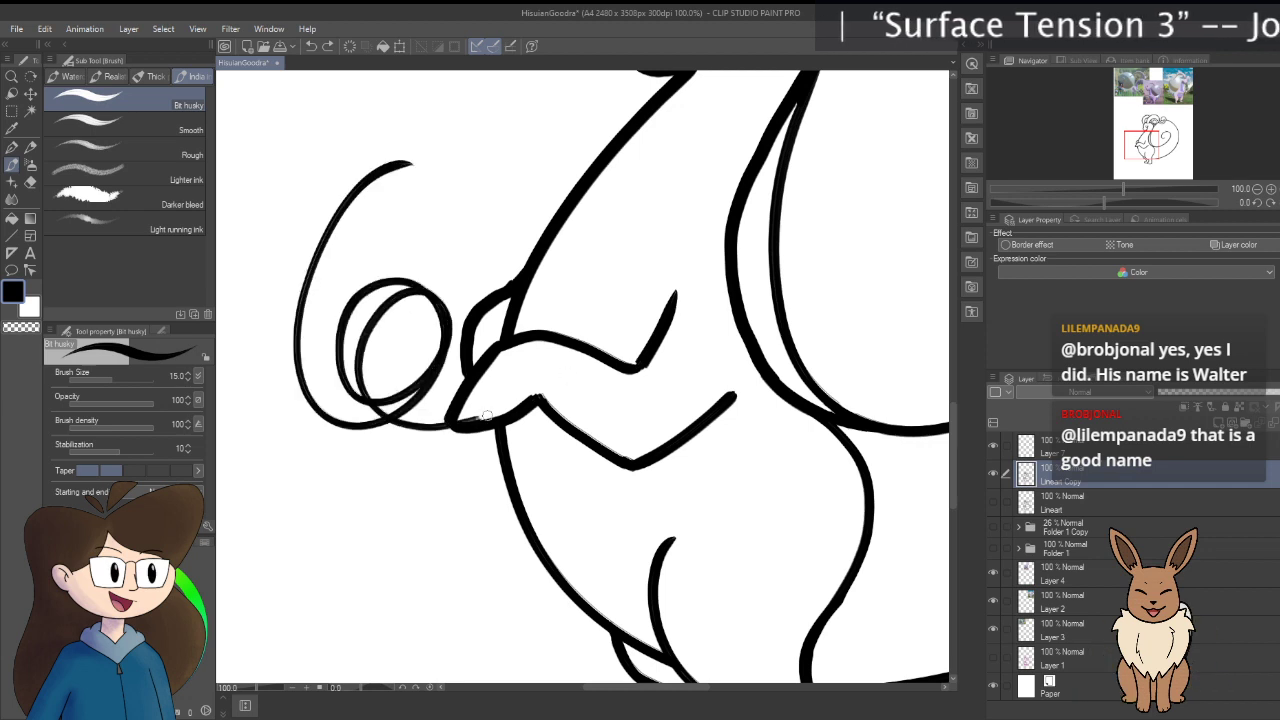
{"action": "key", "text": "ctrl+z"}
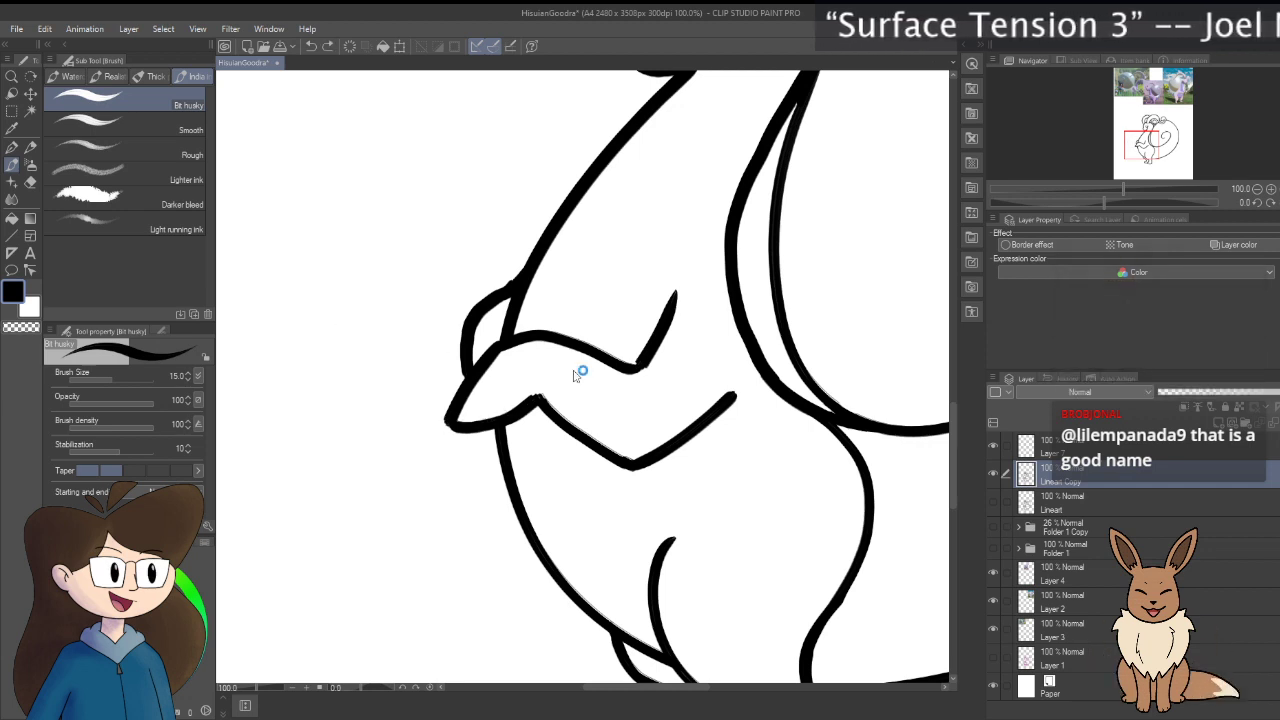
{"action": "mouse_move", "coordinate": [360, 155]}
{"action": "left_mouse_down"}
{"action": "mouse_move", "coordinate": [346, 535]}
{"action": "mouse_move", "coordinate": [443, 508]}
{"action": "mouse_move", "coordinate": [320, 577]}
{"action": "mouse_move", "coordinate": [346, 326]}
{"action": "mouse_move", "coordinate": [350, 469]}
{"action": "mouse_move", "coordinate": [263, 534]}
{"action": "left_mouse_up"}
{"action": "key", "text": "ctrl+z"}
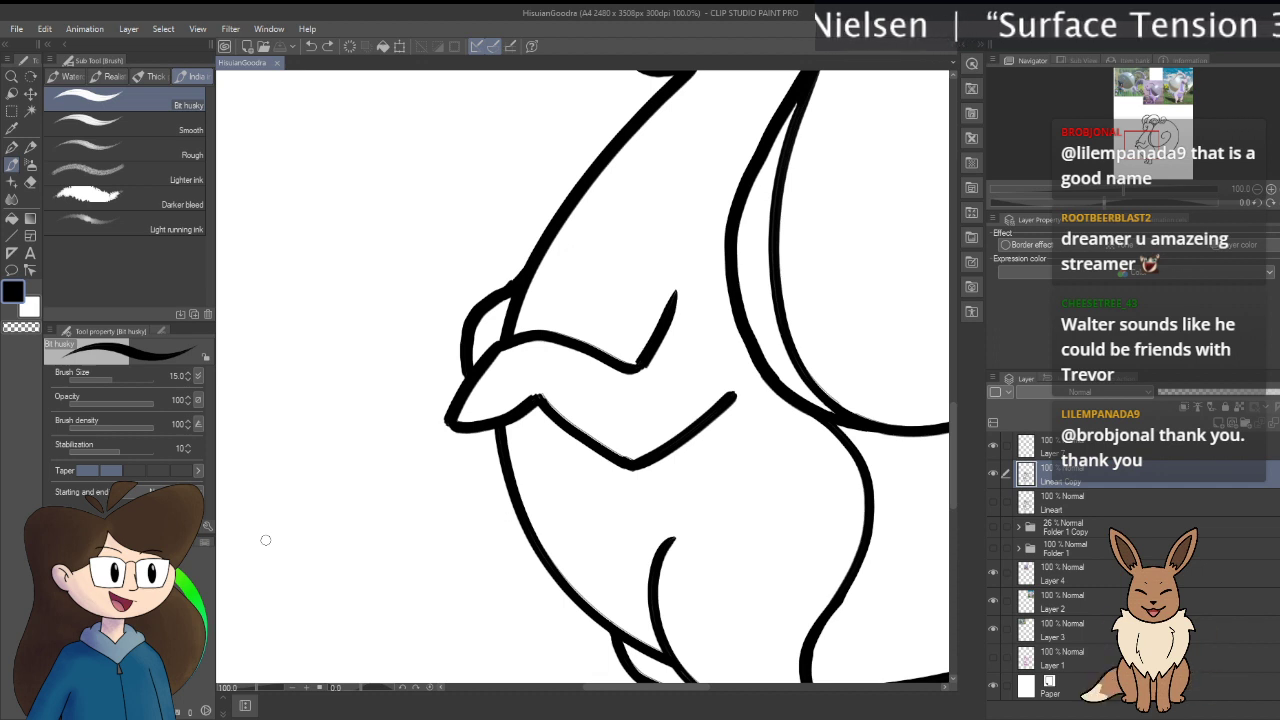
Step: Erase the peak in the forearm's lower outline beside the hand on Lineart Copy, using the Hard eraser at size 40
{"action": "scroll", "coordinate": [280, 540], "scroll_direction": "up", "scroll_amount": 2}
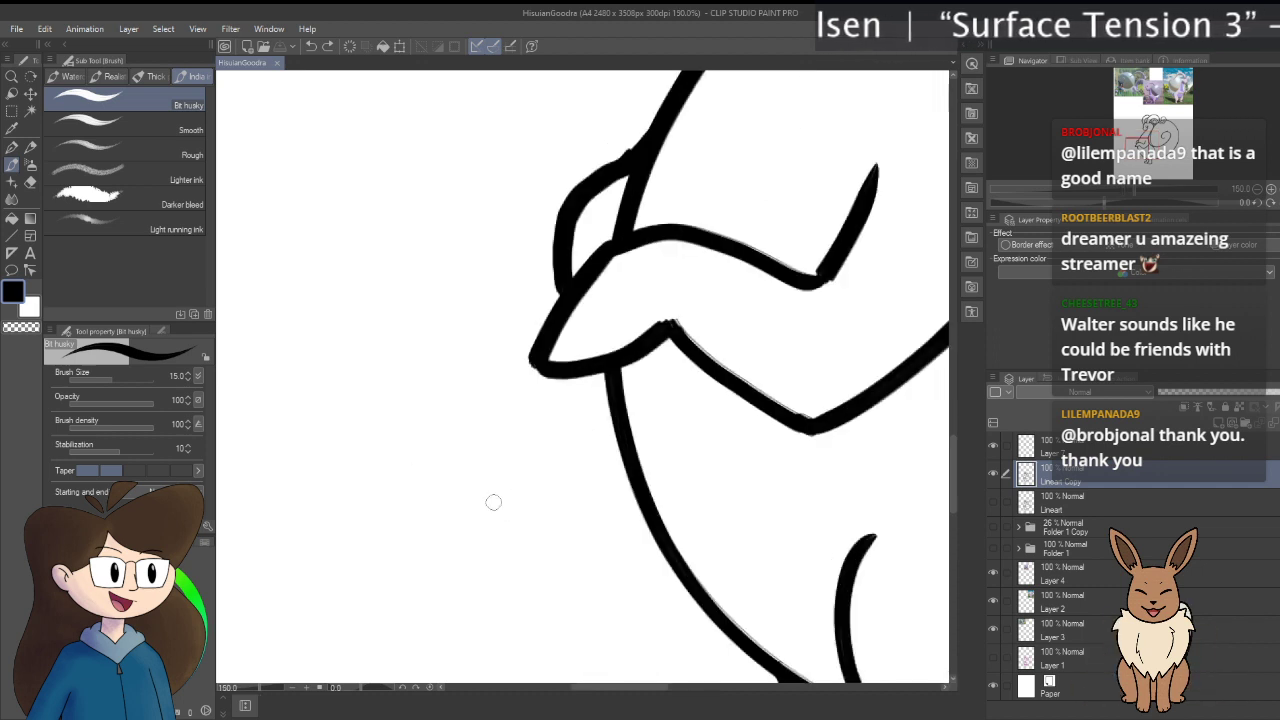
{"action": "left_click_drag", "start_coordinate": [761, 432], "coordinate": [680, 479]}
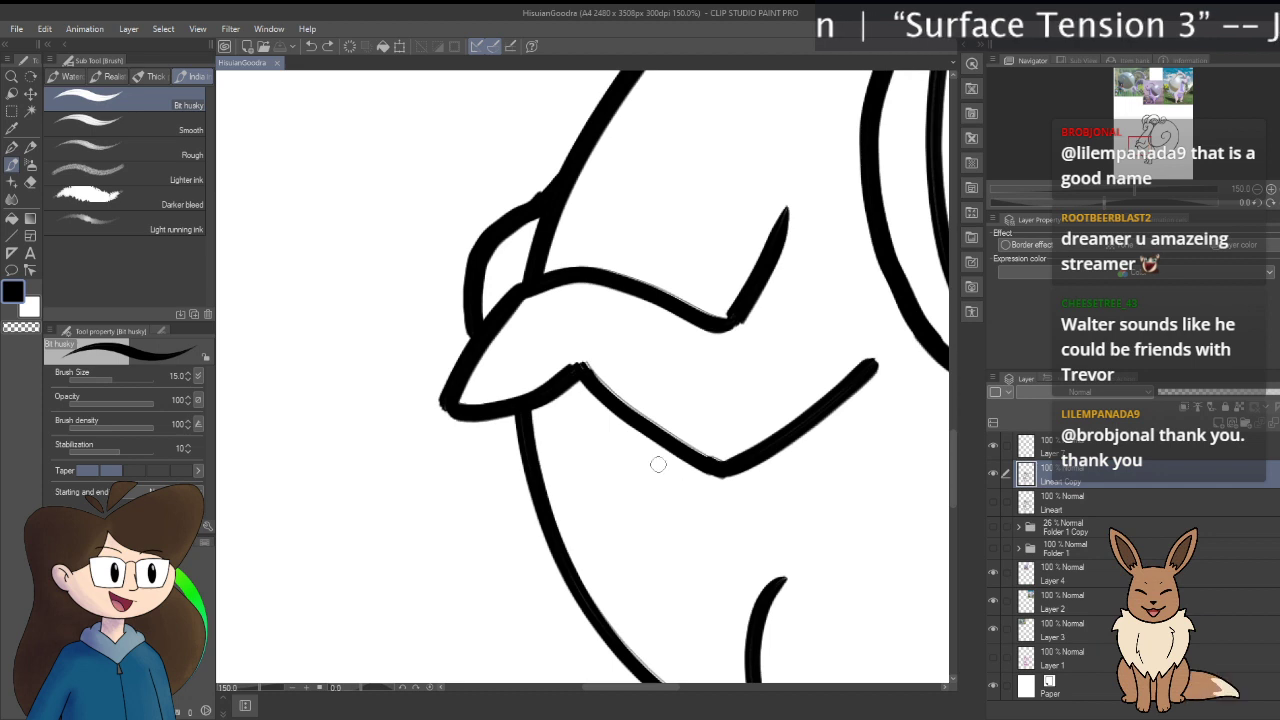
{"action": "key", "text": "e"}
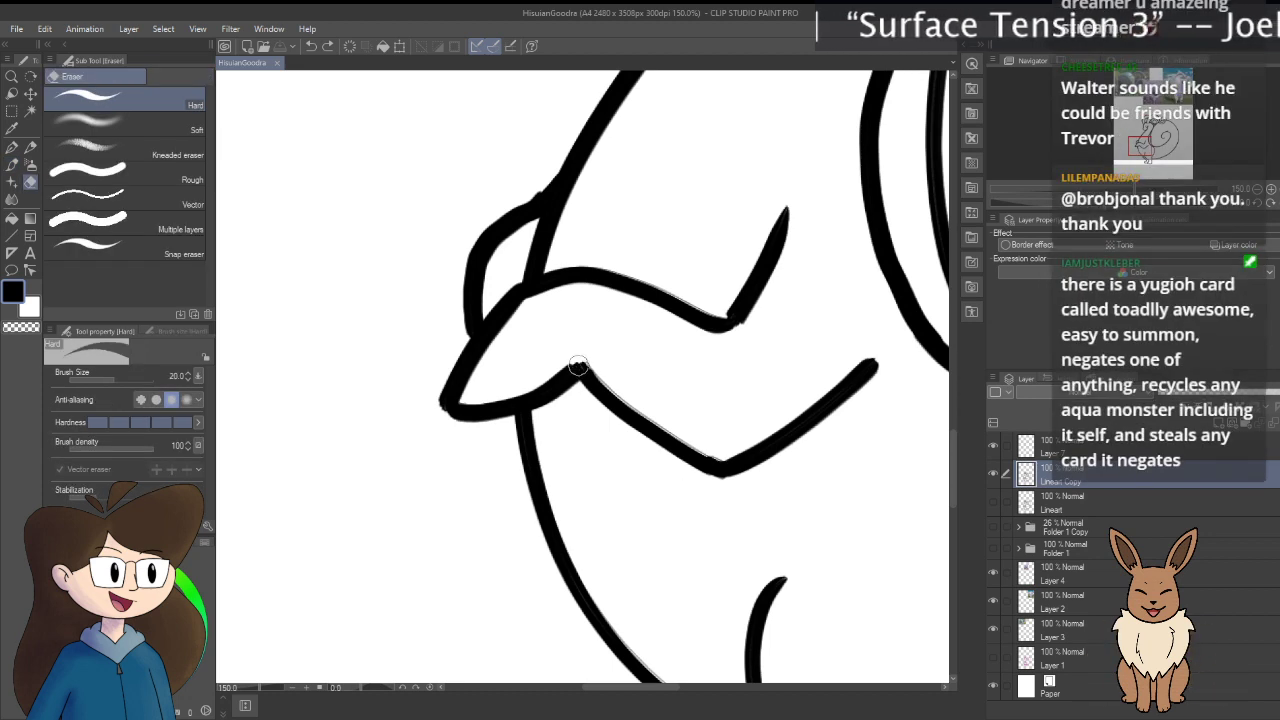
{"action": "key", "text": "bracketright"}
{"action": "key", "text": "bracketright"}
{"action": "key", "text": "bracketright"}
{"action": "mouse_move", "coordinate": [574, 360]}
{"action": "left_mouse_down"}
{"action": "mouse_move", "coordinate": [580, 395]}
{"action": "mouse_move", "coordinate": [622, 392]}
{"action": "mouse_move", "coordinate": [607, 394]}
{"action": "mouse_move", "coordinate": [615, 432]}
{"action": "mouse_move", "coordinate": [613, 419]}
{"action": "mouse_move", "coordinate": [599, 425]}
{"action": "mouse_move", "coordinate": [621, 398]}
{"action": "left_mouse_up"}
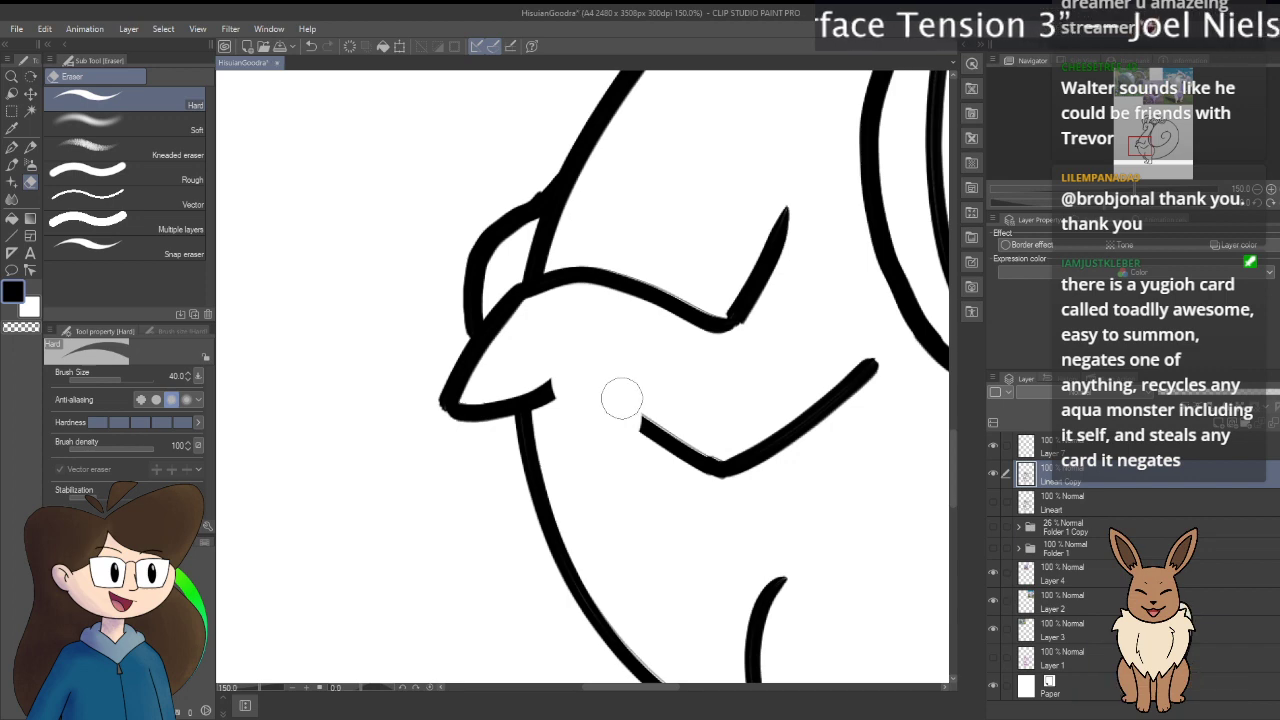
Step: Draw two rounded slime drips across the gap in the forearm's lower outline with the Bit husky brush at size 15, redoing the first attempt
{"action": "key", "text": "p"}
{"action": "scroll", "coordinate": [654, 223], "scroll_direction": "down", "scroll_amount": 5}
{"action": "mouse_move", "coordinate": [640, 230]}
{"action": "left_mouse_down"}
{"action": "mouse_move", "coordinate": [527, 703]}
{"action": "mouse_move", "coordinate": [615, 678]}
{"action": "mouse_move", "coordinate": [552, 421]}
{"action": "mouse_move", "coordinate": [569, 369]}
{"action": "left_mouse_up"}
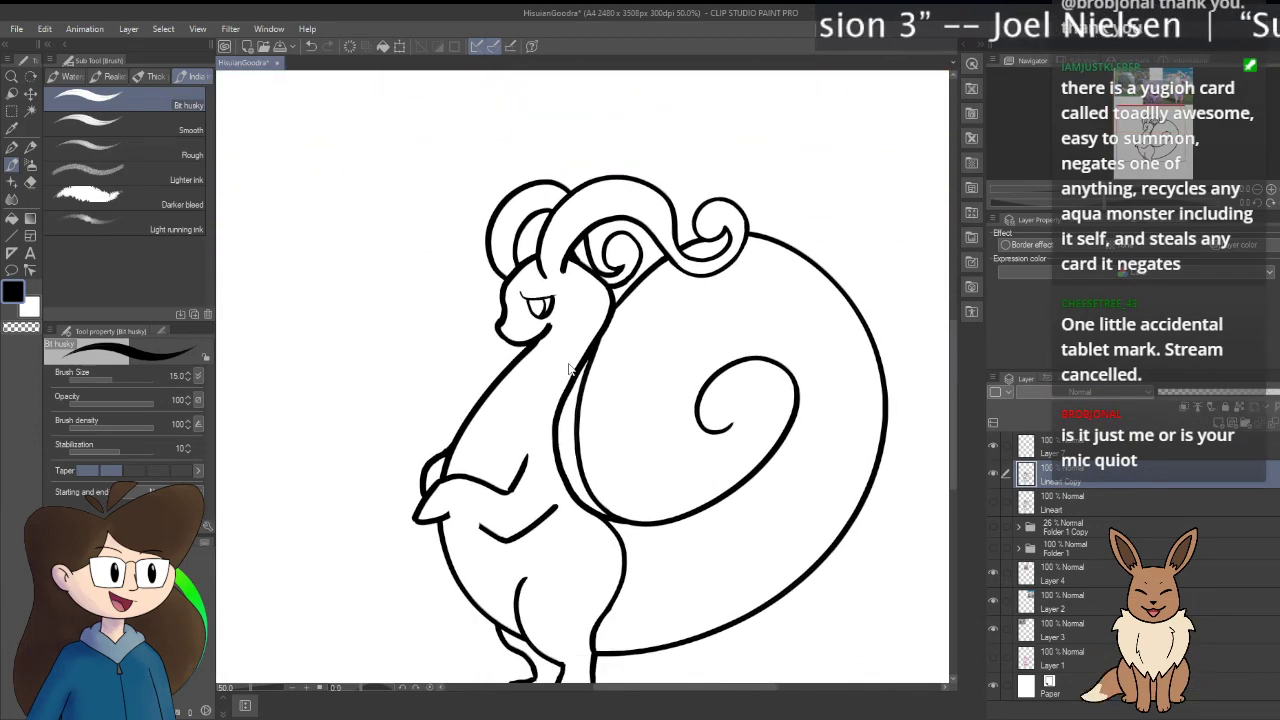
{"action": "scroll", "coordinate": [569, 369], "scroll_direction": "up", "scroll_amount": 1}
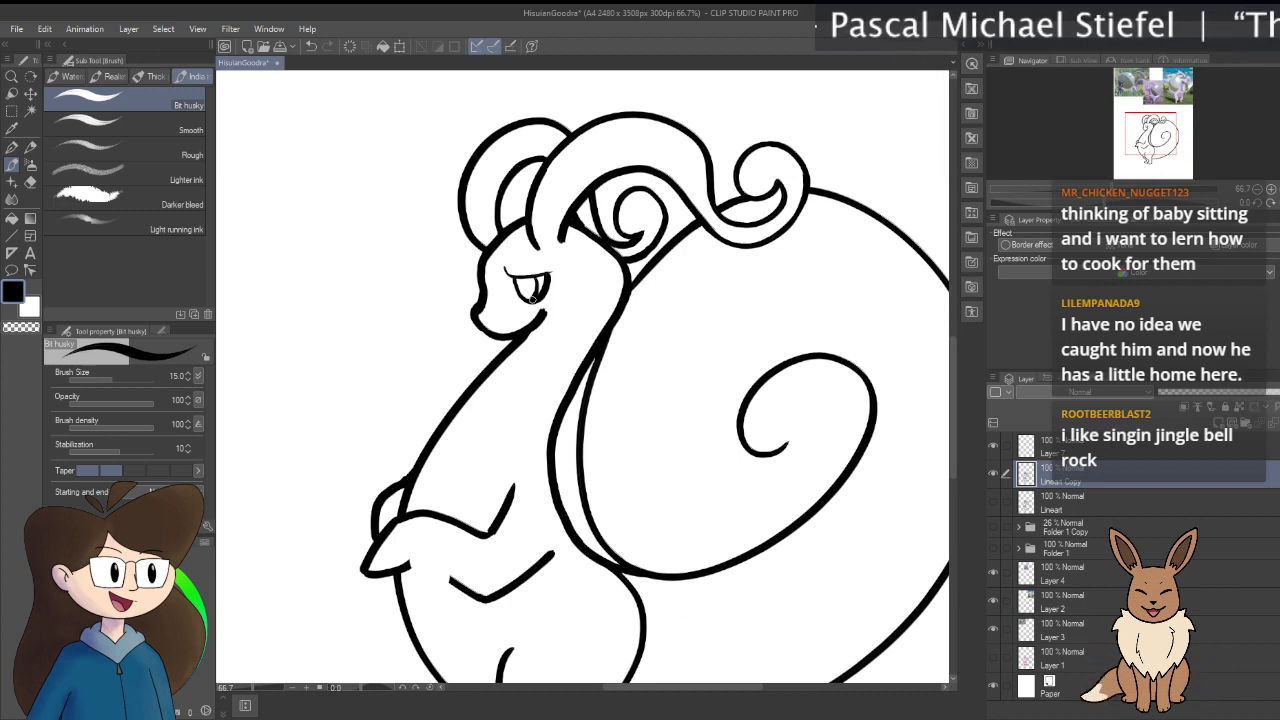
{"action": "scroll", "coordinate": [500, 445], "scroll_direction": "up", "scroll_amount": 2}
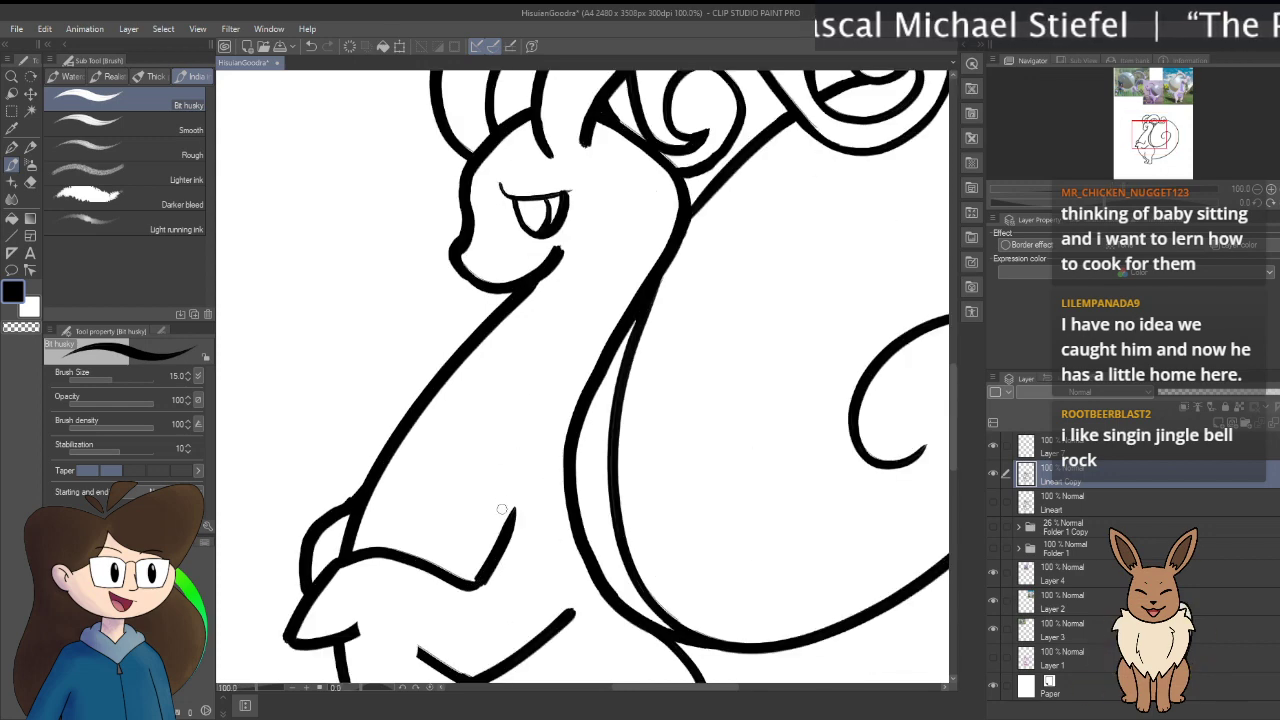
{"action": "mouse_move", "coordinate": [502, 510]}
{"action": "left_mouse_down"}
{"action": "mouse_move", "coordinate": [593, 283]}
{"action": "mouse_move", "coordinate": [605, 283]}
{"action": "left_mouse_up"}
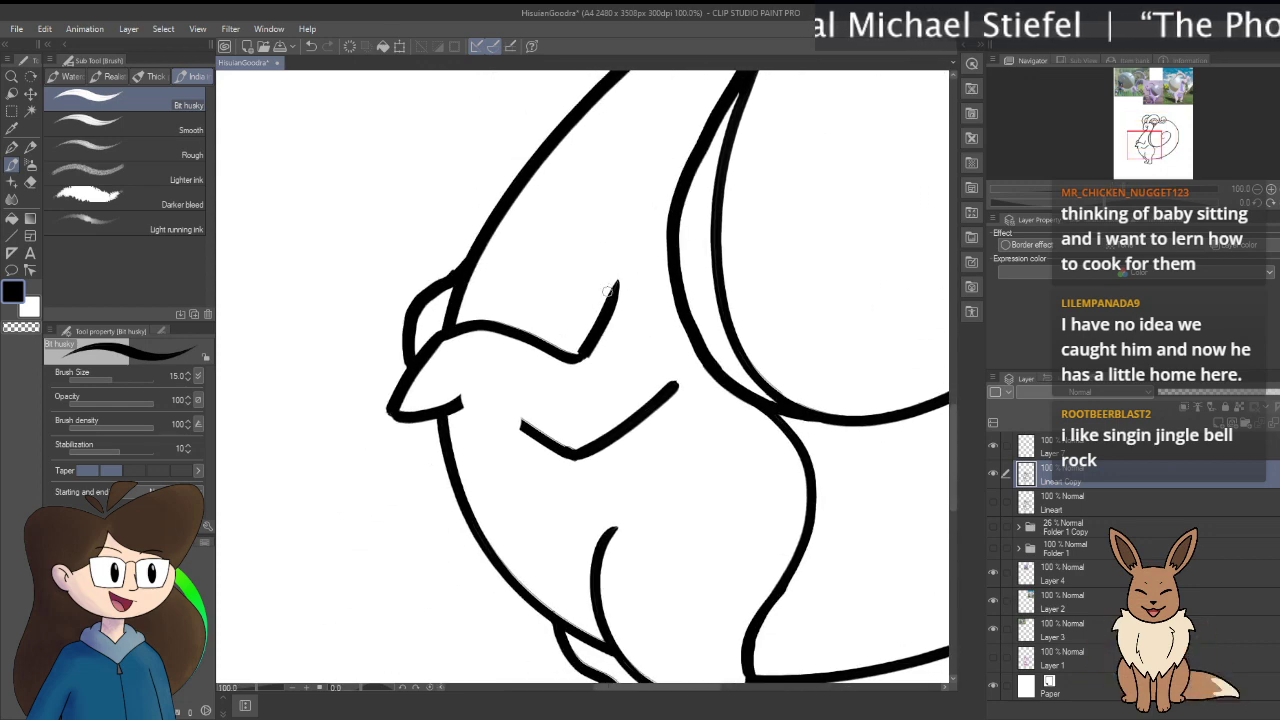
{"action": "scroll", "coordinate": [610, 290], "scroll_direction": "up", "scroll_amount": 1}
{"action": "mouse_move", "coordinate": [614, 312]}
{"action": "left_mouse_down"}
{"action": "mouse_move", "coordinate": [621, 232]}
{"action": "mouse_move", "coordinate": [635, 217]}
{"action": "left_mouse_up"}
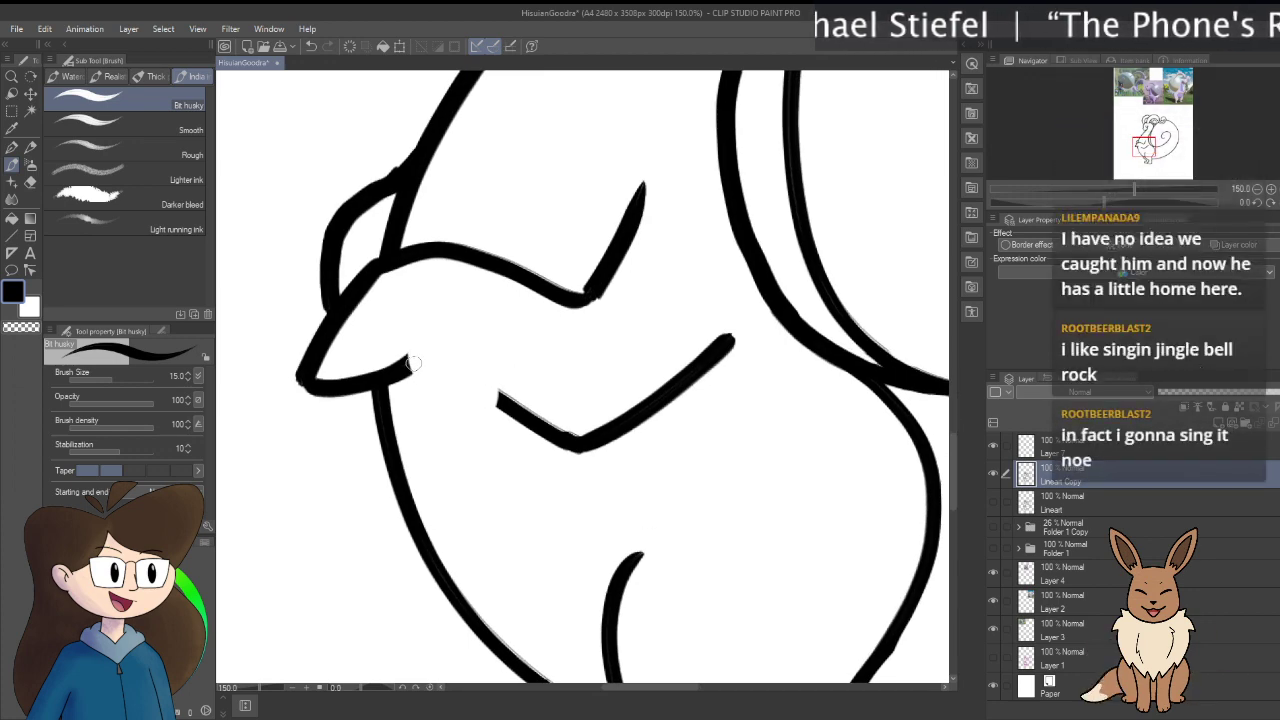
{"action": "mouse_move", "coordinate": [407, 365]}
{"action": "left_mouse_down"}
{"action": "mouse_move", "coordinate": [419, 418]}
{"action": "mouse_move", "coordinate": [432, 425]}
{"action": "mouse_move", "coordinate": [448, 390]}
{"action": "mouse_move", "coordinate": [483, 469]}
{"action": "mouse_move", "coordinate": [500, 396]}
{"action": "left_mouse_up"}
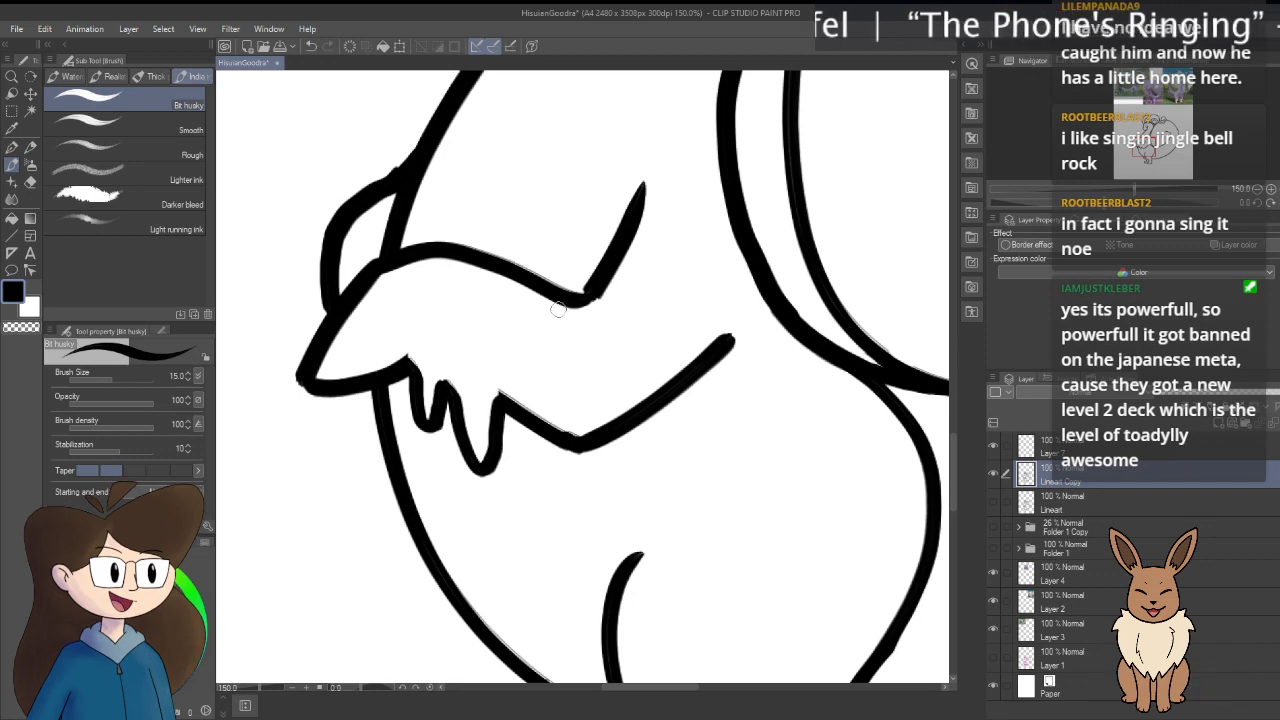
{"action": "key", "text": "ctrl+z"}
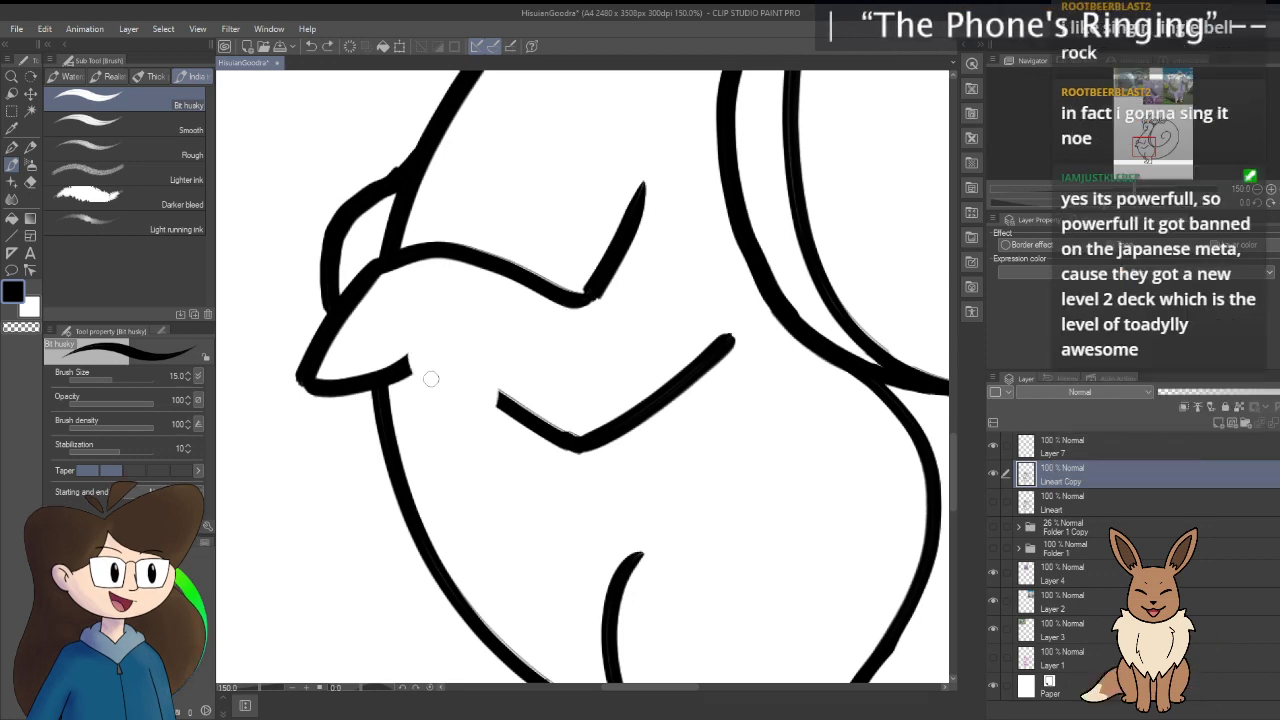
{"action": "mouse_move", "coordinate": [405, 356]}
{"action": "left_mouse_down"}
{"action": "mouse_move", "coordinate": [423, 438]}
{"action": "mouse_move", "coordinate": [455, 402]}
{"action": "mouse_move", "coordinate": [479, 465]}
{"action": "mouse_move", "coordinate": [502, 455]}
{"action": "mouse_move", "coordinate": [503, 390]}
{"action": "left_mouse_up"}
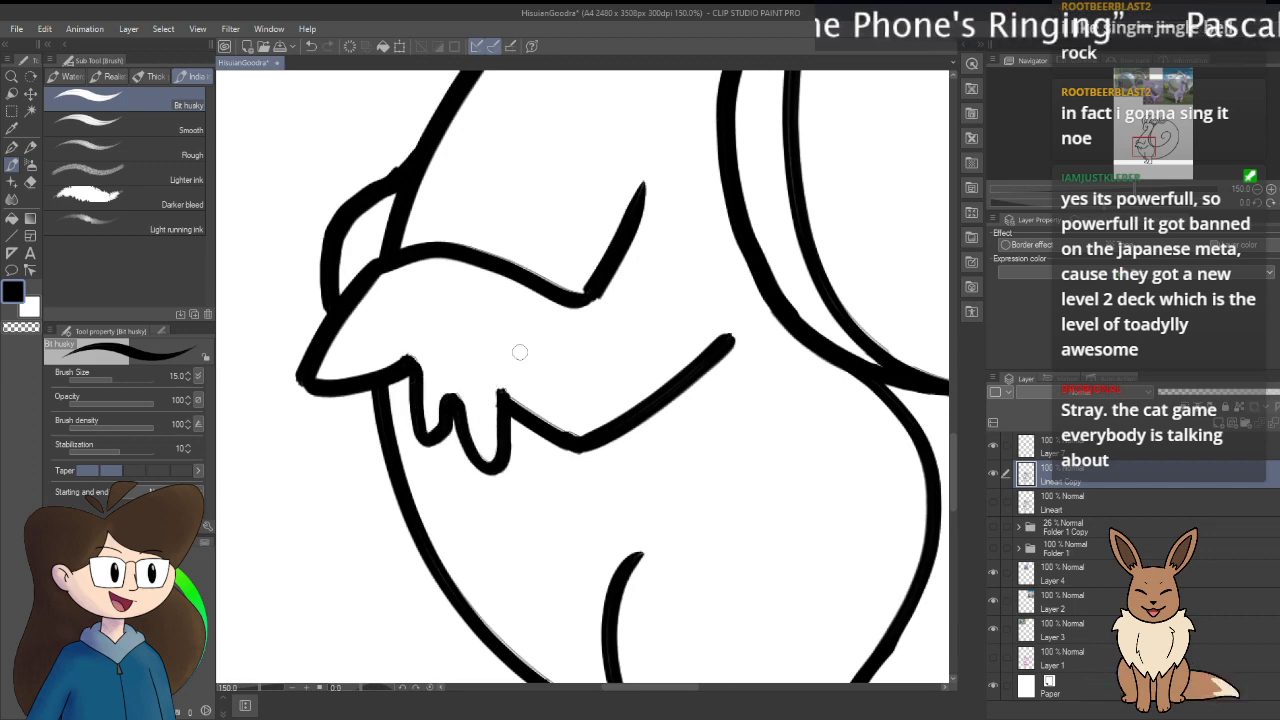
{"action": "scroll", "coordinate": [520, 358], "scroll_direction": "down", "scroll_amount": 4}
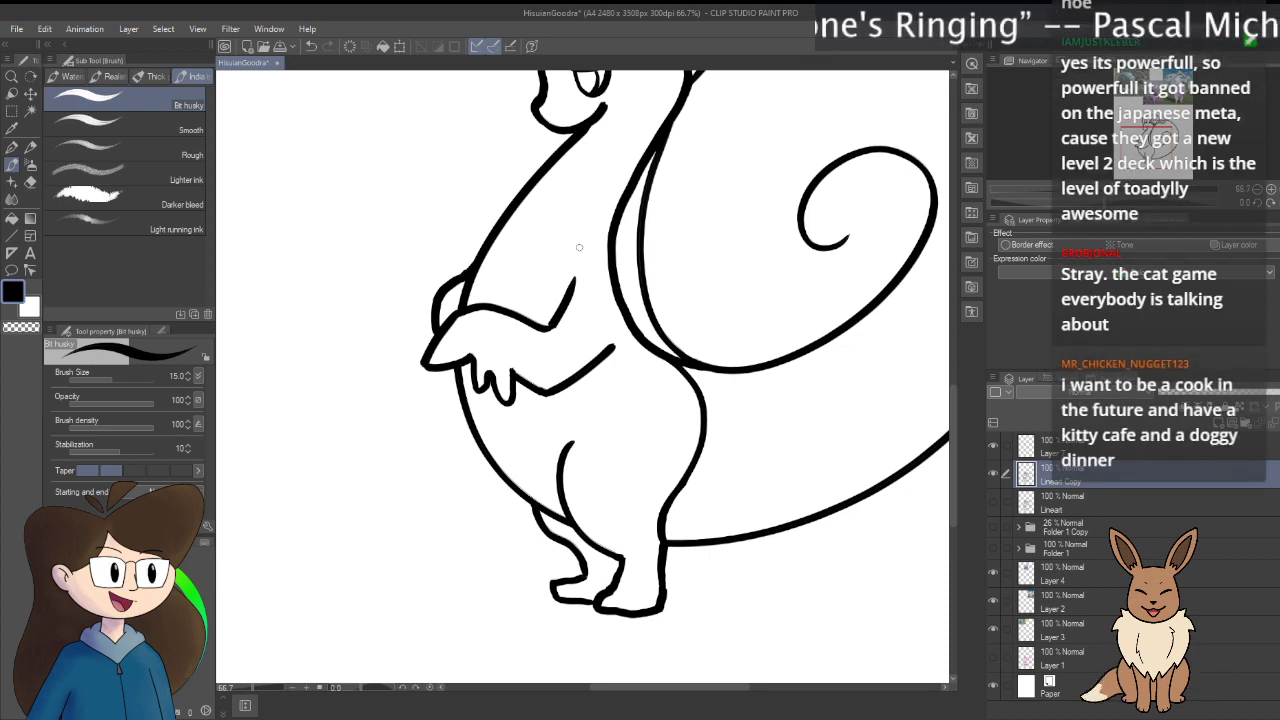
Step: Undo the forearm's slime drips and trim the hand-facing end of its lower outline using the Hard eraser at size 40
{"action": "scroll", "coordinate": [674, 214], "scroll_direction": "up", "scroll_amount": 6}
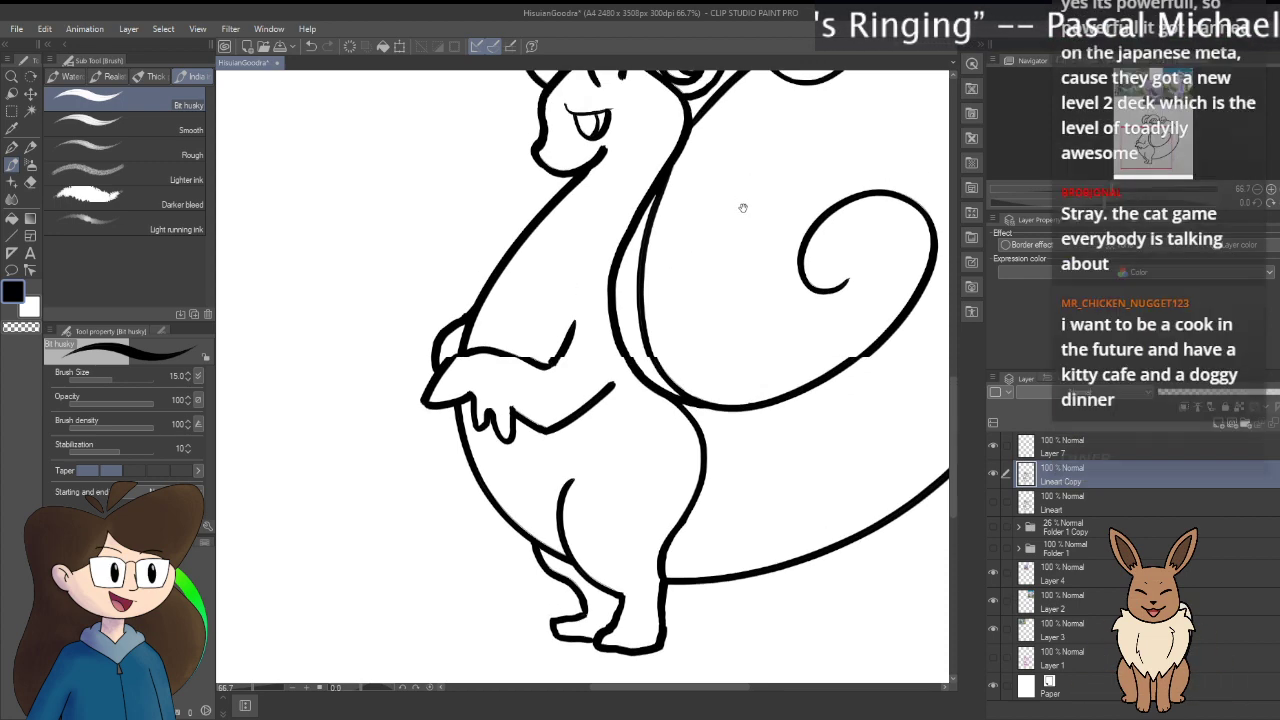
{"action": "scroll", "coordinate": [694, 391], "scroll_direction": "down", "scroll_amount": 5}
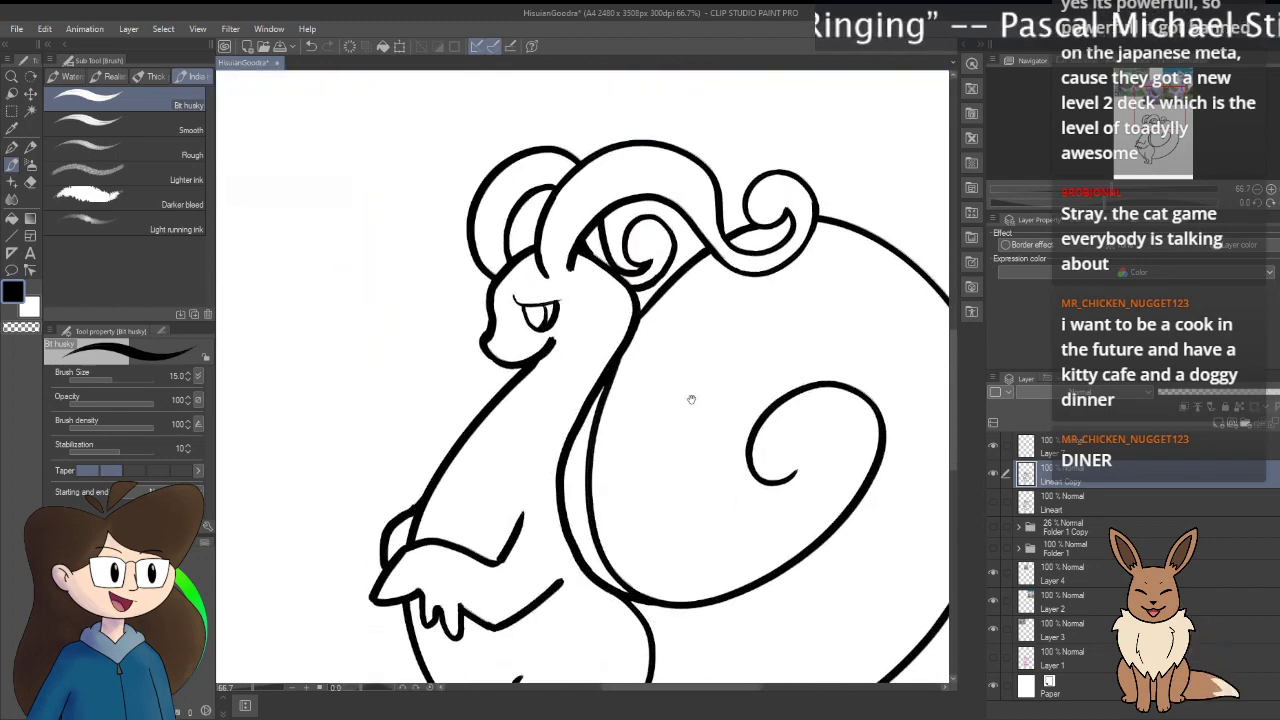
{"action": "scroll", "coordinate": [508, 663], "scroll_direction": "up", "scroll_amount": 4}
{"action": "left_click_drag", "start_coordinate": [508, 663], "coordinate": [780, 277]}
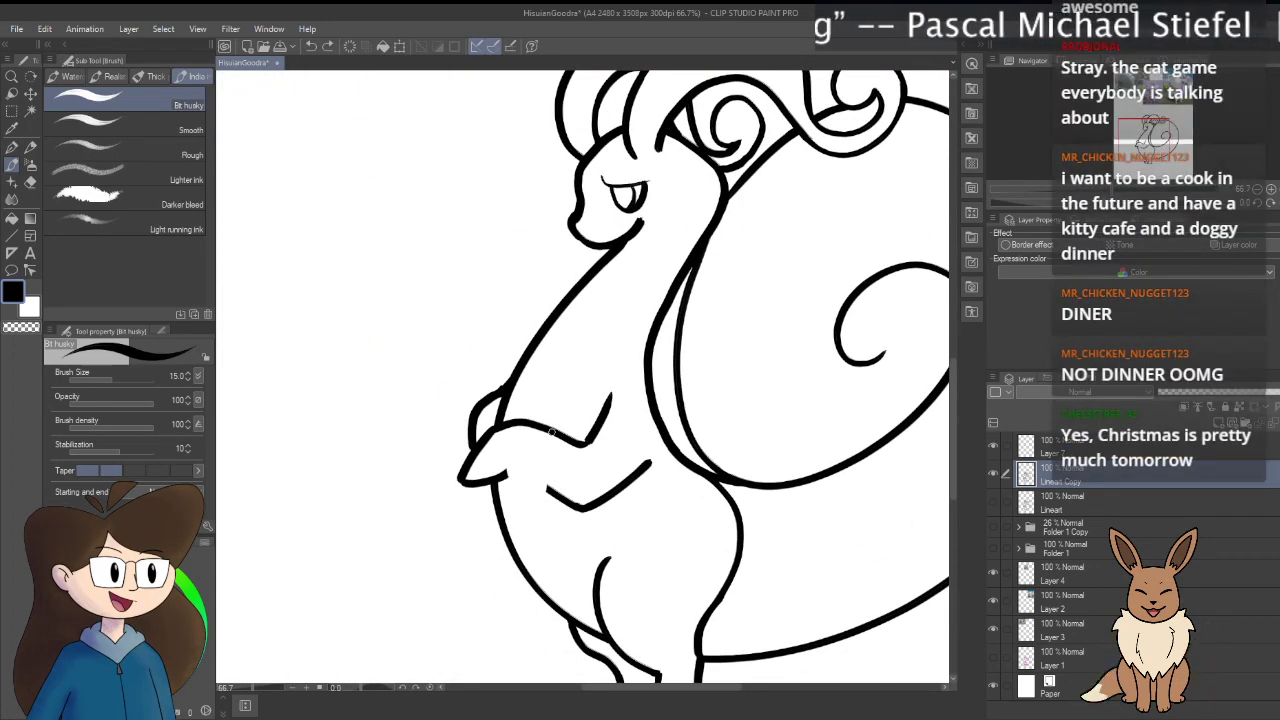
{"action": "scroll", "coordinate": [551, 432], "scroll_direction": "up", "scroll_amount": 4}
{"action": "key", "text": "e"}
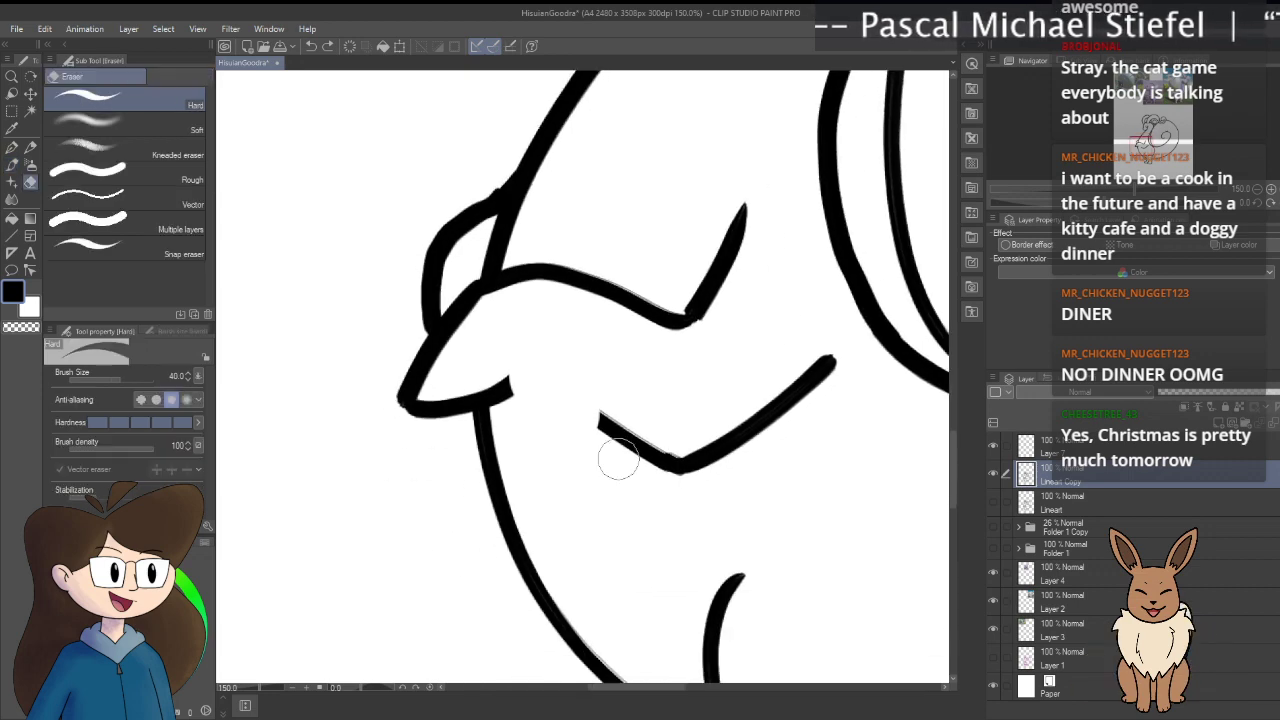
{"action": "mouse_move", "coordinate": [618, 460]}
{"action": "left_mouse_down"}
{"action": "mouse_move", "coordinate": [586, 420]}
{"action": "mouse_move", "coordinate": [591, 429]}
{"action": "mouse_move", "coordinate": [600, 414]}
{"action": "mouse_move", "coordinate": [598, 437]}
{"action": "left_mouse_up"}
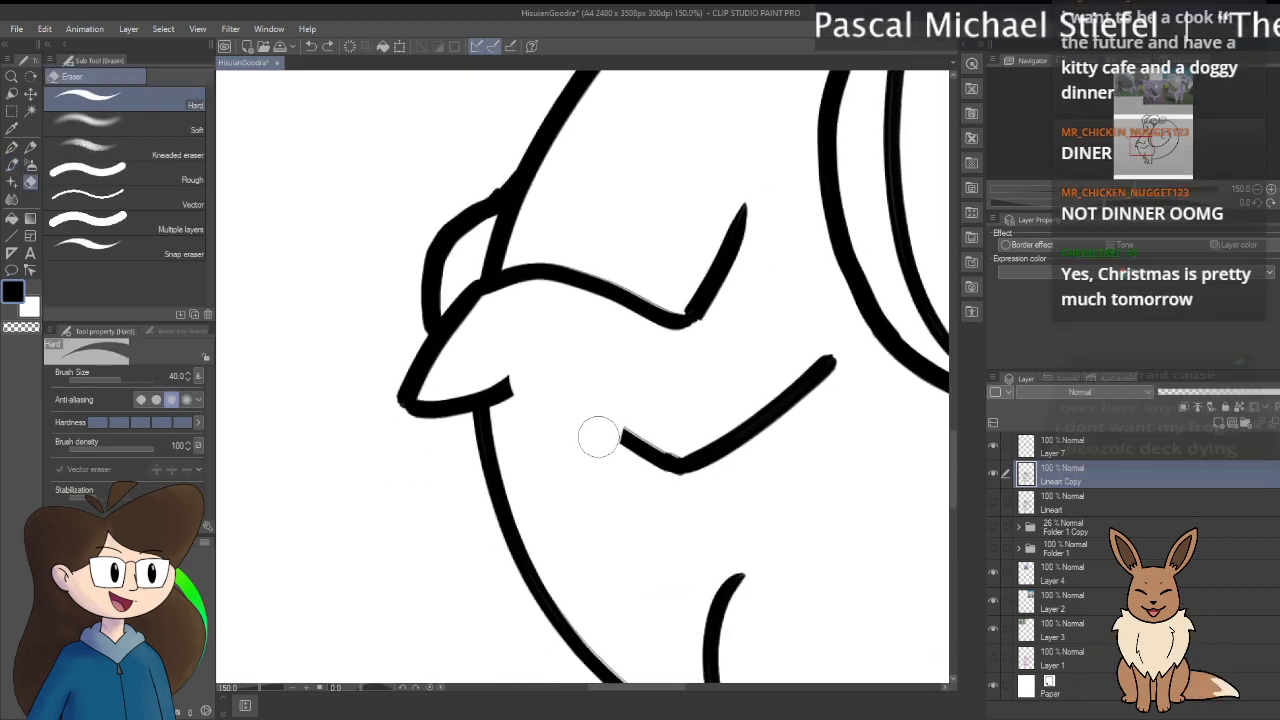
Step: Try to draw rounded slime drips across the widened forearm gap with the Bit husky brush at size 15
{"action": "key", "text": "b"}
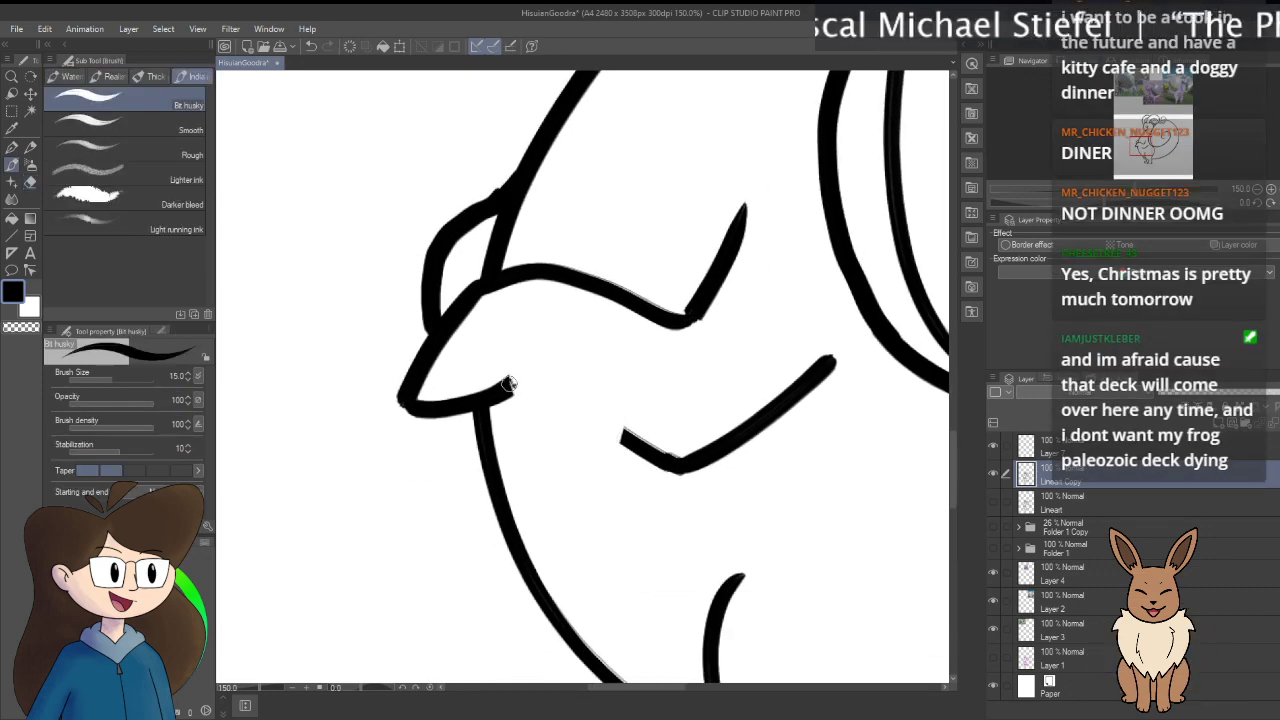
{"action": "mouse_move", "coordinate": [508, 383]}
{"action": "left_mouse_down"}
{"action": "mouse_move", "coordinate": [516, 420]}
{"action": "mouse_move", "coordinate": [545, 438]}
{"action": "left_mouse_up"}
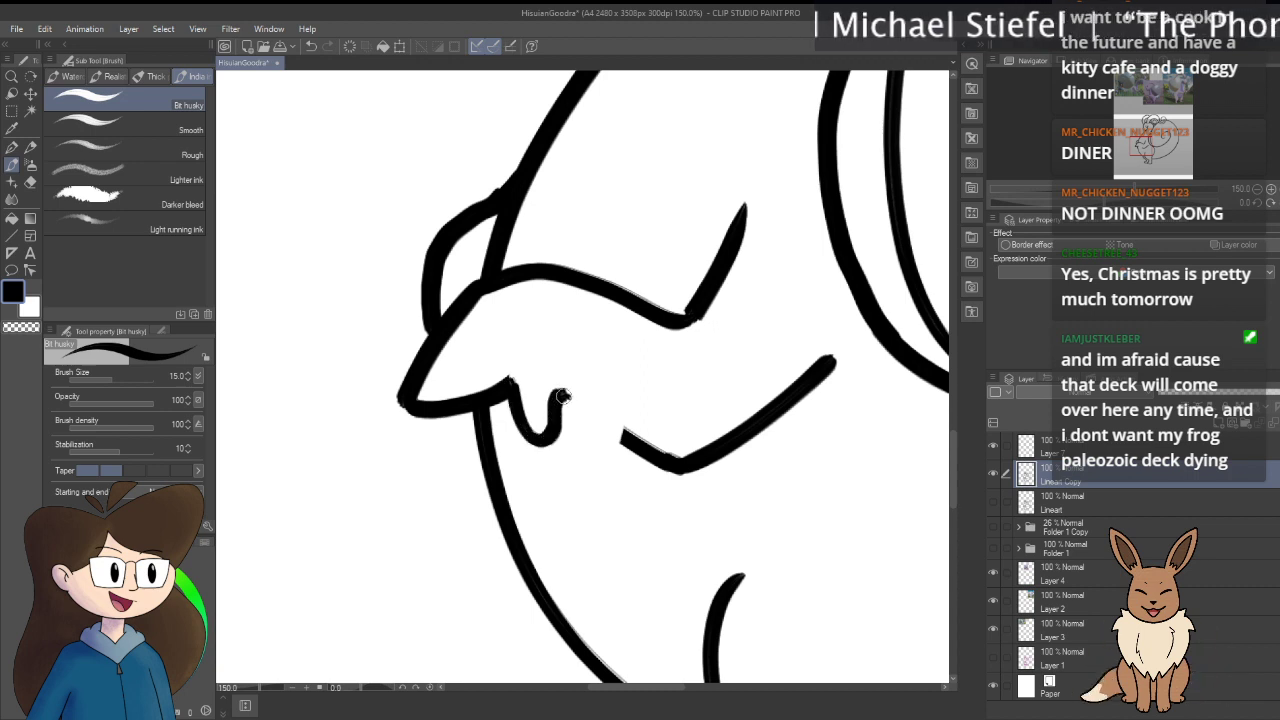
{"action": "key", "text": "ctrl+z"}
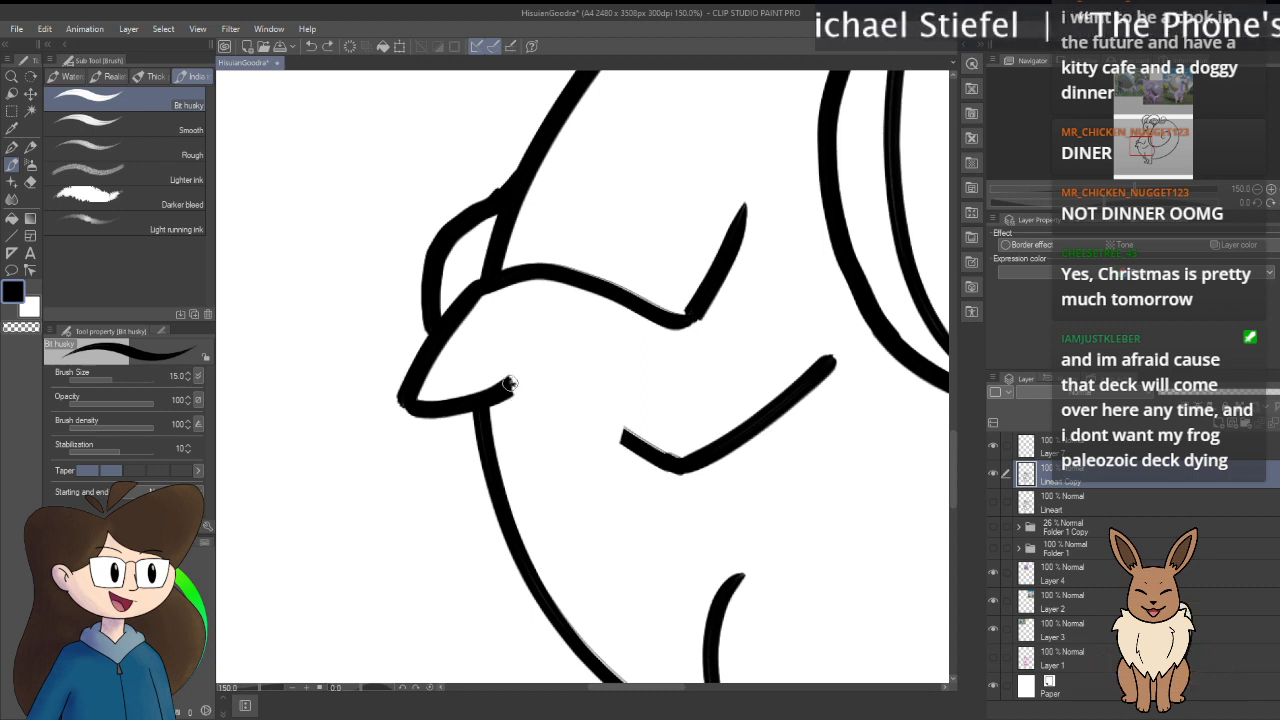
{"action": "mouse_move", "coordinate": [509, 383]}
{"action": "left_mouse_down"}
{"action": "mouse_move", "coordinate": [531, 458]}
{"action": "mouse_move", "coordinate": [547, 455]}
{"action": "mouse_move", "coordinate": [555, 410]}
{"action": "mouse_move", "coordinate": [517, 390]}
{"action": "mouse_move", "coordinate": [524, 448]}
{"action": "mouse_move", "coordinate": [545, 472]}
{"action": "mouse_move", "coordinate": [567, 429]}
{"action": "mouse_move", "coordinate": [582, 496]}
{"action": "mouse_move", "coordinate": [605, 512]}
{"action": "mouse_move", "coordinate": [622, 495]}
{"action": "mouse_move", "coordinate": [628, 425]}
{"action": "left_mouse_up"}
{"action": "key", "text": "ctrl+z"}
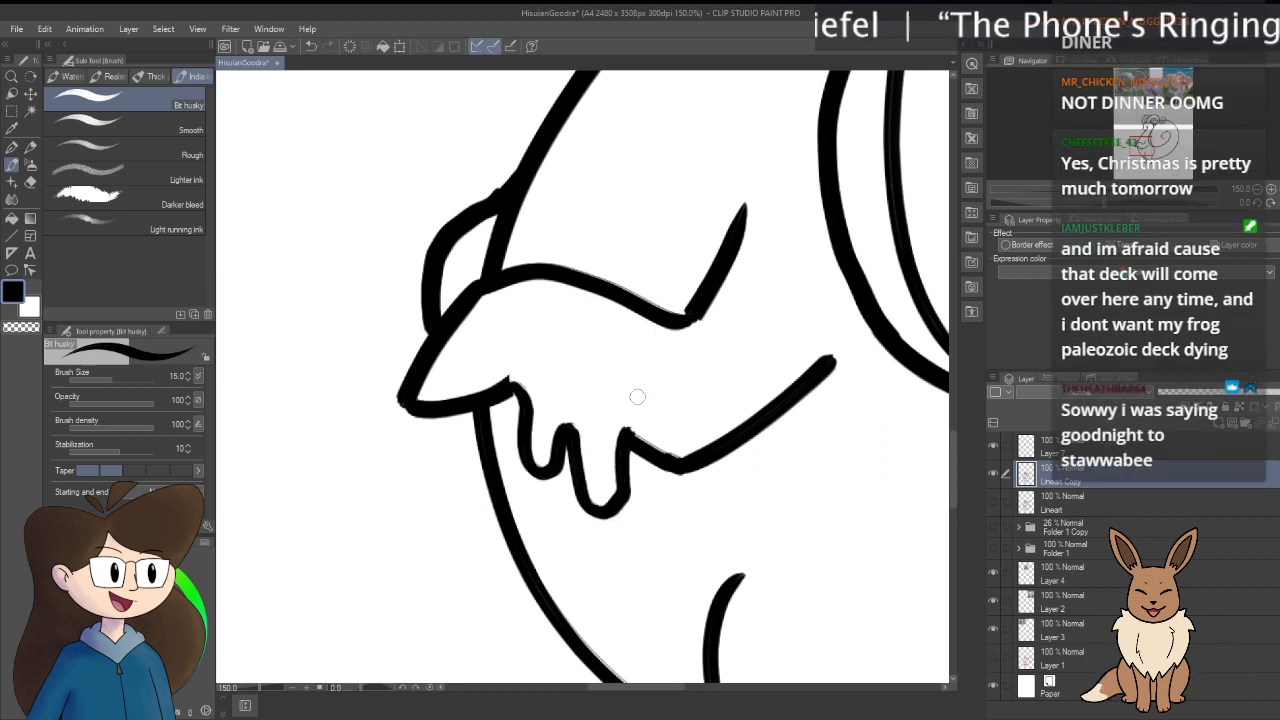
{"action": "key", "text": "ctrl+z"}
{"action": "left_click_drag", "start_coordinate": [508, 383], "coordinate": [520, 444]}
{"action": "key", "text": "ctrl+z"}
{"action": "mouse_move", "coordinate": [495, 392]}
{"action": "left_mouse_down"}
{"action": "mouse_move", "coordinate": [518, 384]}
{"action": "mouse_move", "coordinate": [531, 414]}
{"action": "left_mouse_up"}
{"action": "key", "text": "ctrl+z"}
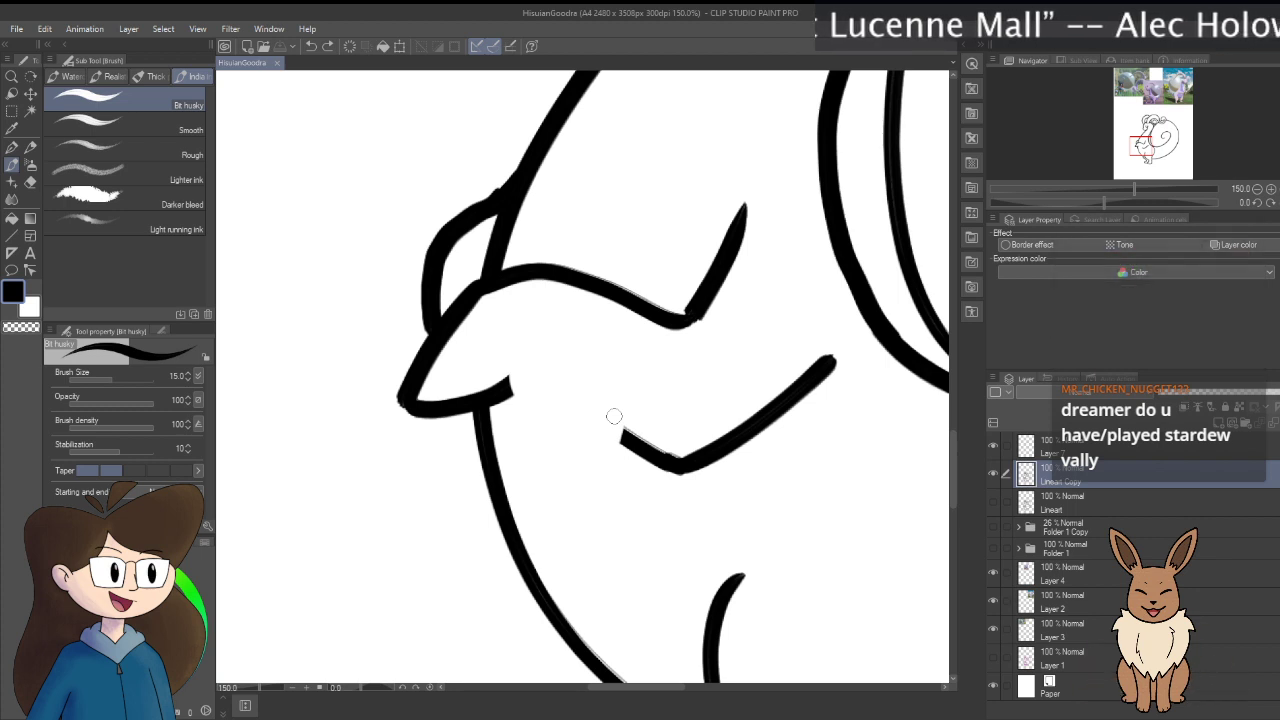
{"action": "scroll", "coordinate": [614, 416], "scroll_direction": "up", "scroll_amount": 1}
{"action": "left_click_drag", "start_coordinate": [626, 474], "coordinate": [588, 440]}
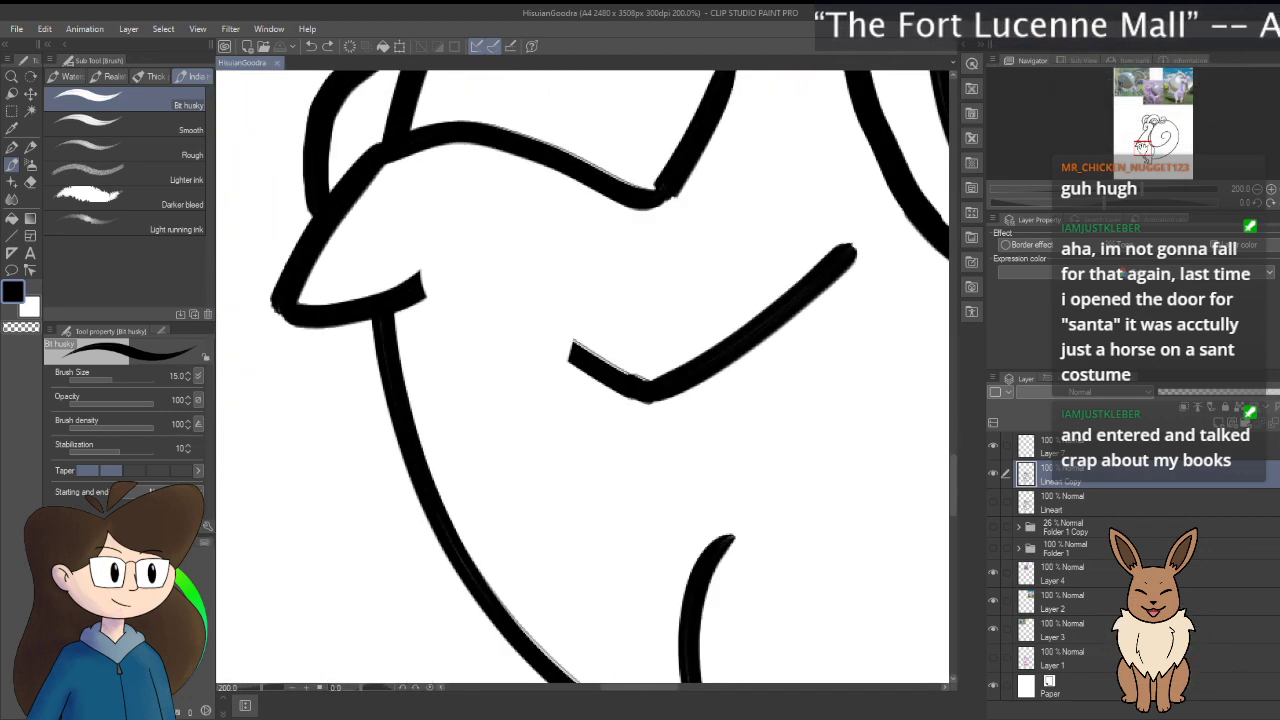
{"action": "key", "text": "b"}
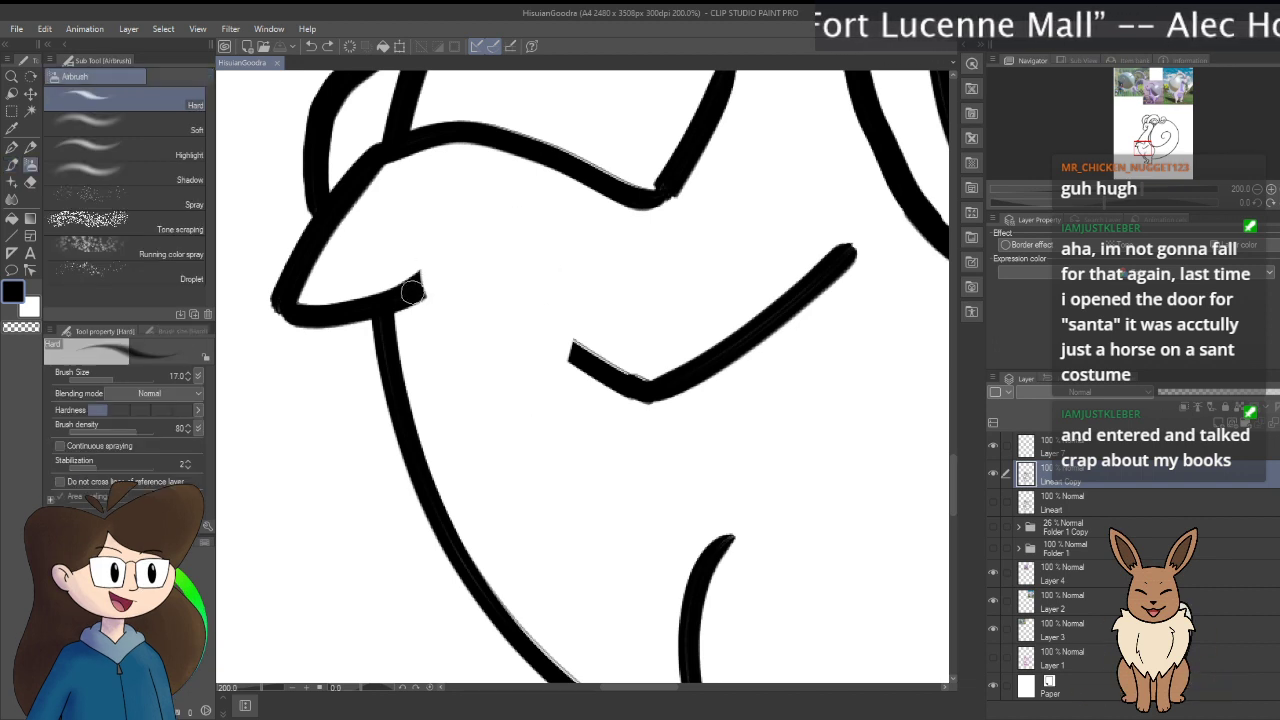
{"action": "left_click_drag", "start_coordinate": [426, 278], "coordinate": [441, 373]}
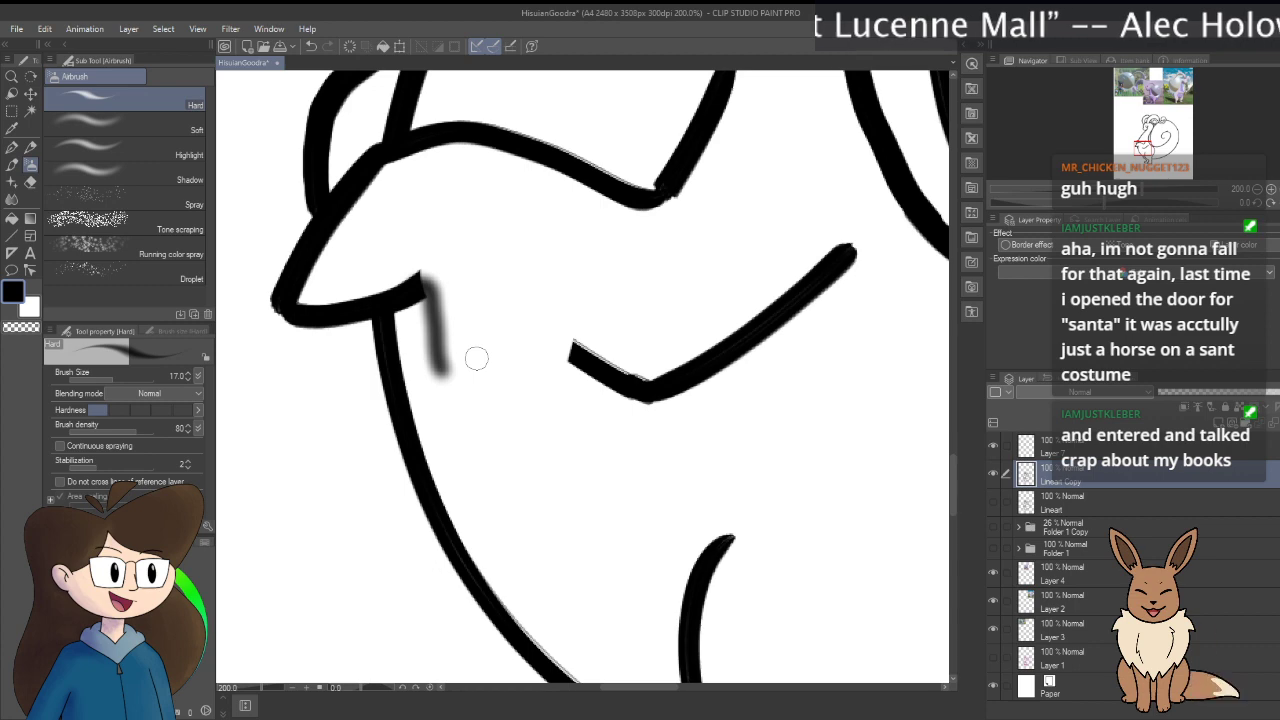
{"action": "key", "text": "ctrl+z"}
{"action": "key", "text": "b"}
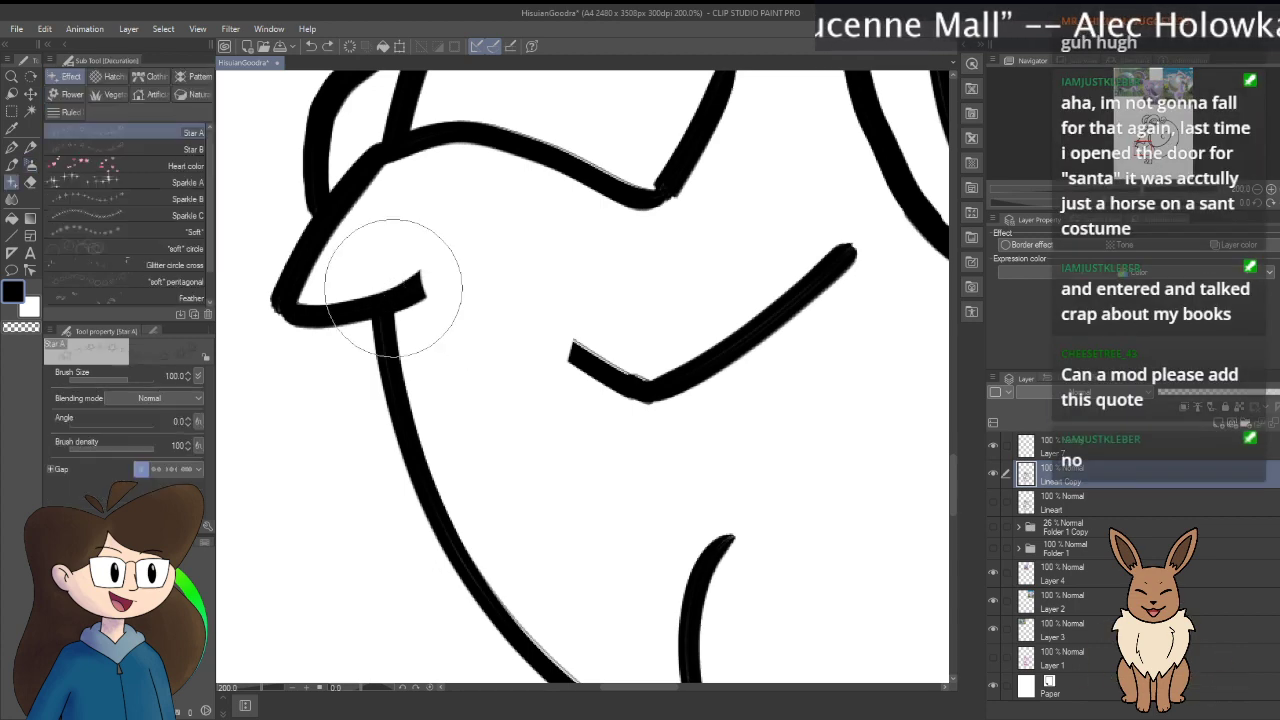
{"action": "key", "text": "b"}
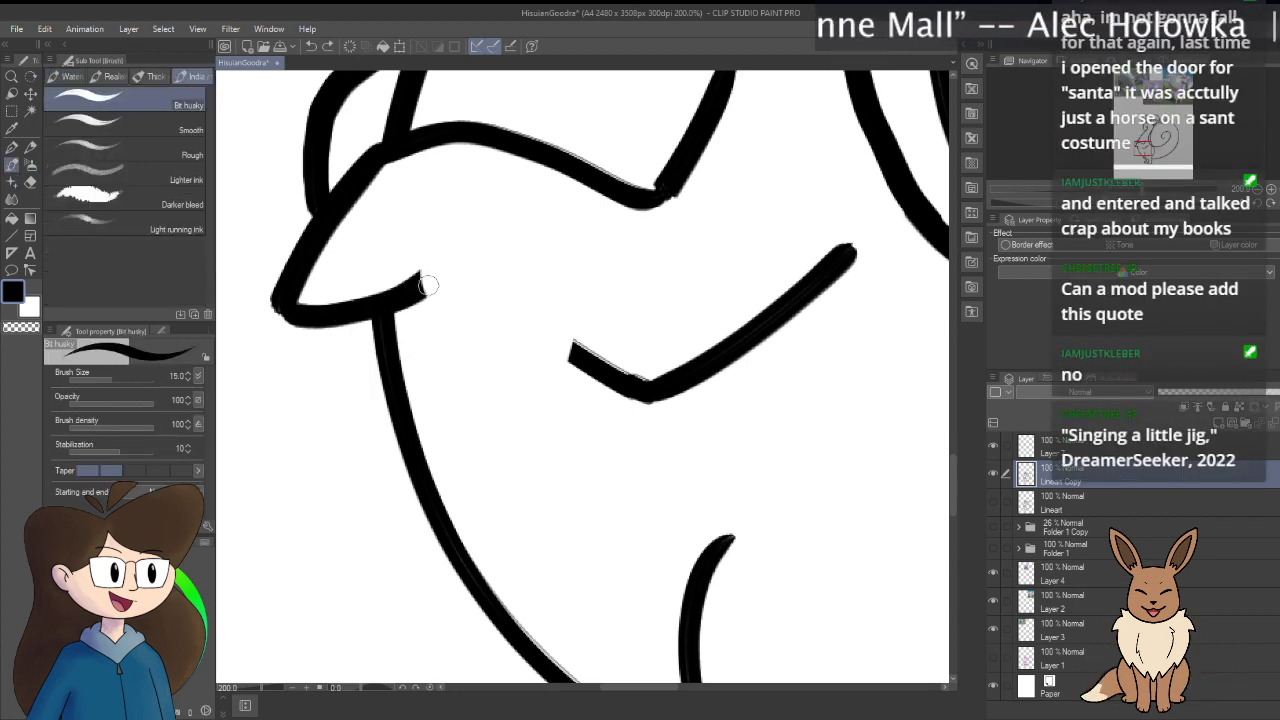
Step: Try long wavy strokes from the hand's lower edge down across the belly with the Bit husky brush at size 15
{"action": "mouse_move", "coordinate": [475, 245]}
{"action": "left_mouse_down"}
{"action": "mouse_move", "coordinate": [543, 523]}
{"action": "mouse_move", "coordinate": [766, 537]}
{"action": "left_mouse_up"}
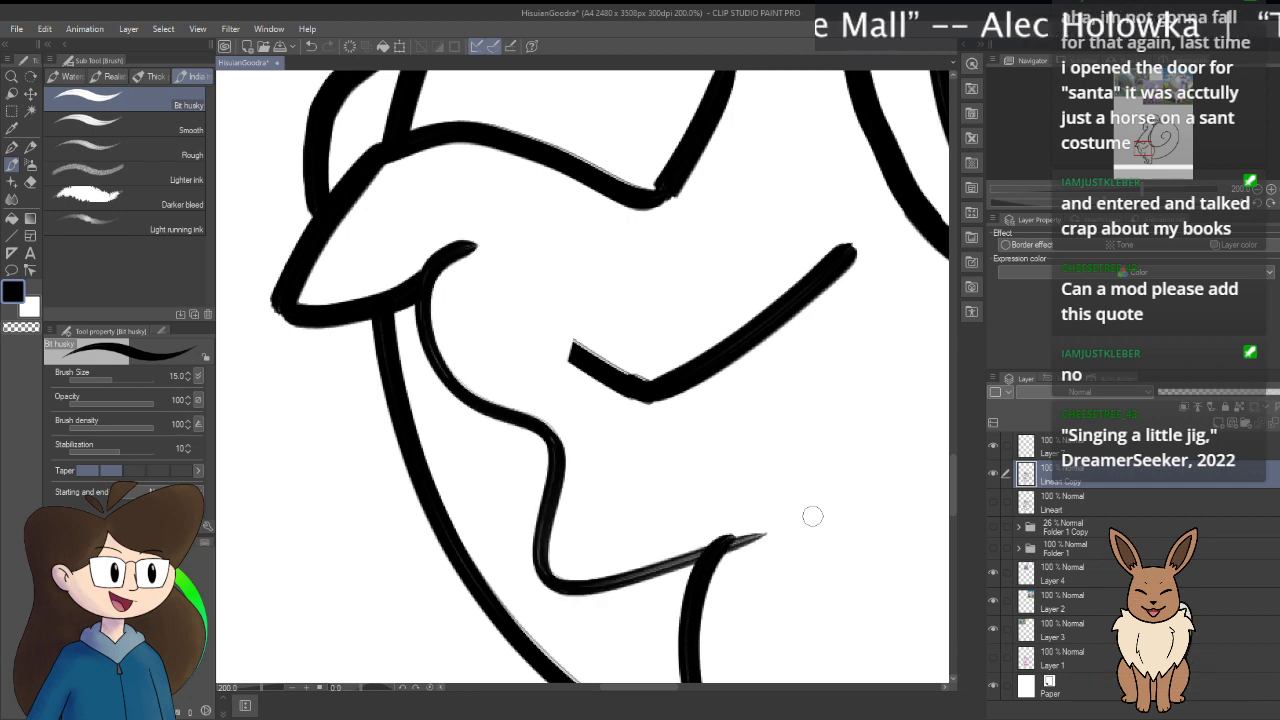
{"action": "key", "text": "ctrl+z"}
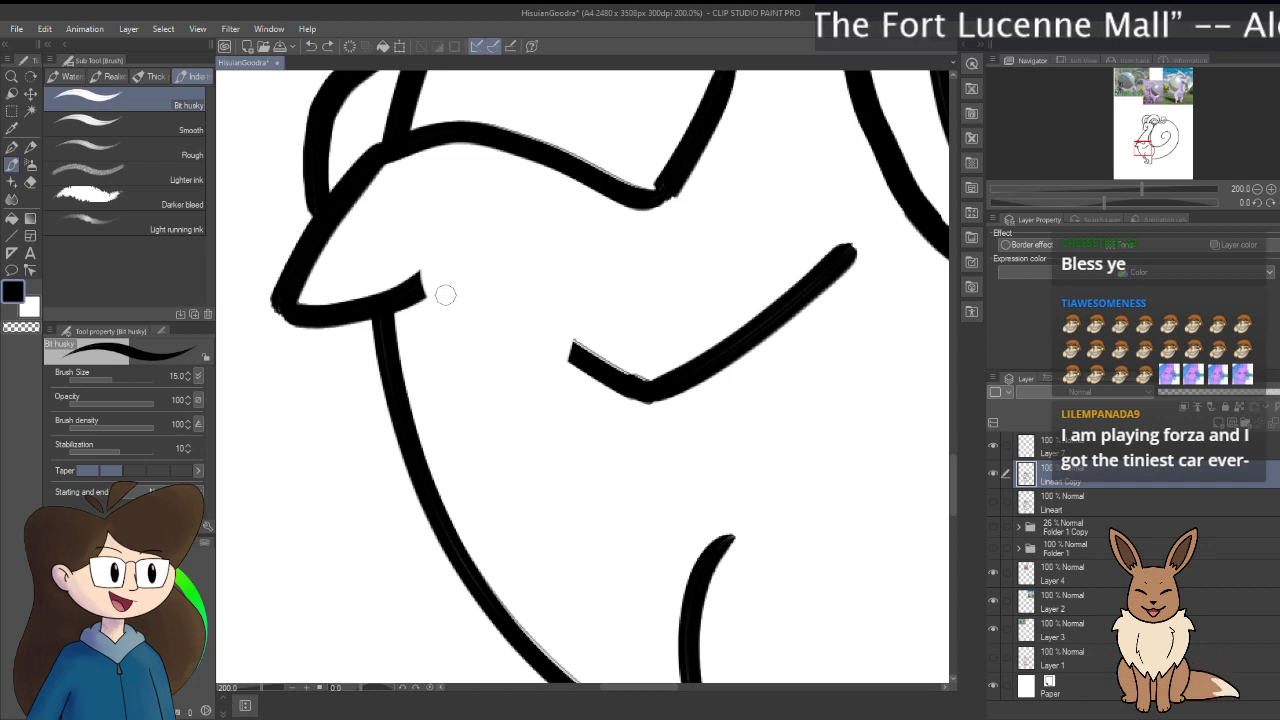
{"action": "left_click_drag", "start_coordinate": [418, 289], "coordinate": [411, 313]}
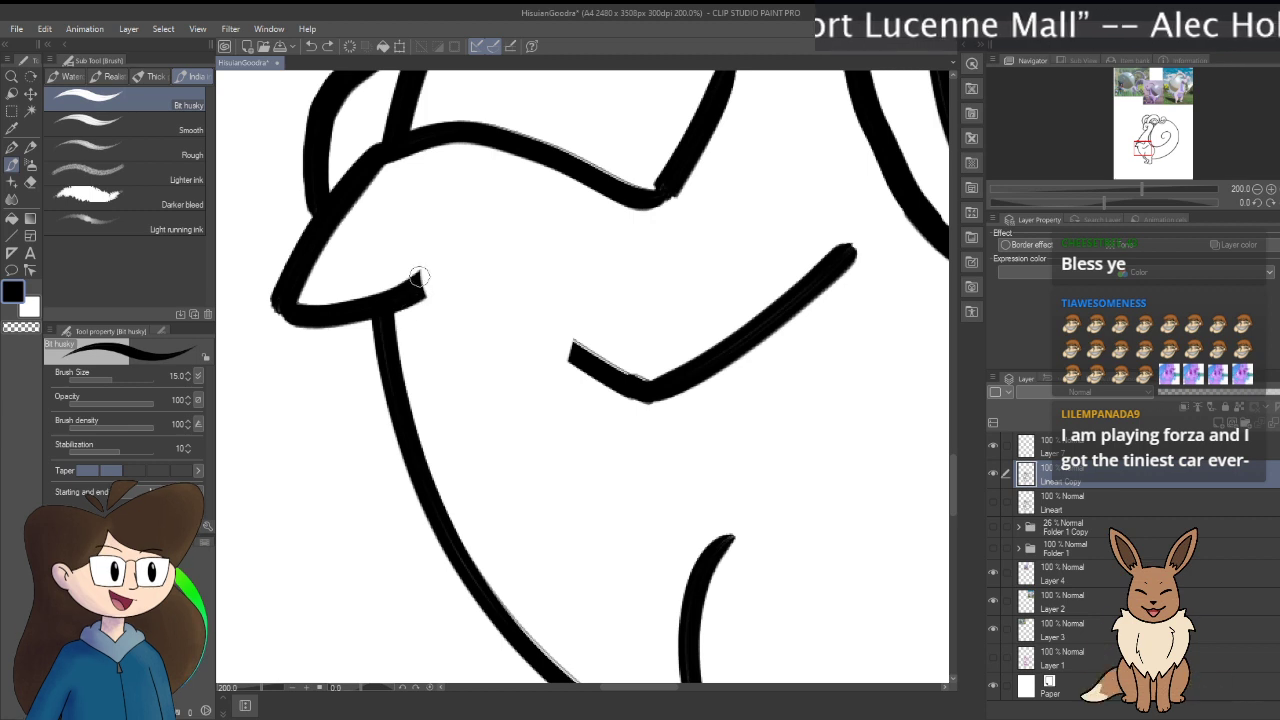
{"action": "mouse_move", "coordinate": [414, 291]}
{"action": "left_mouse_down"}
{"action": "mouse_move", "coordinate": [425, 283]}
{"action": "mouse_move", "coordinate": [452, 385]}
{"action": "left_mouse_up"}
{"action": "key", "text": "ctrl+z"}
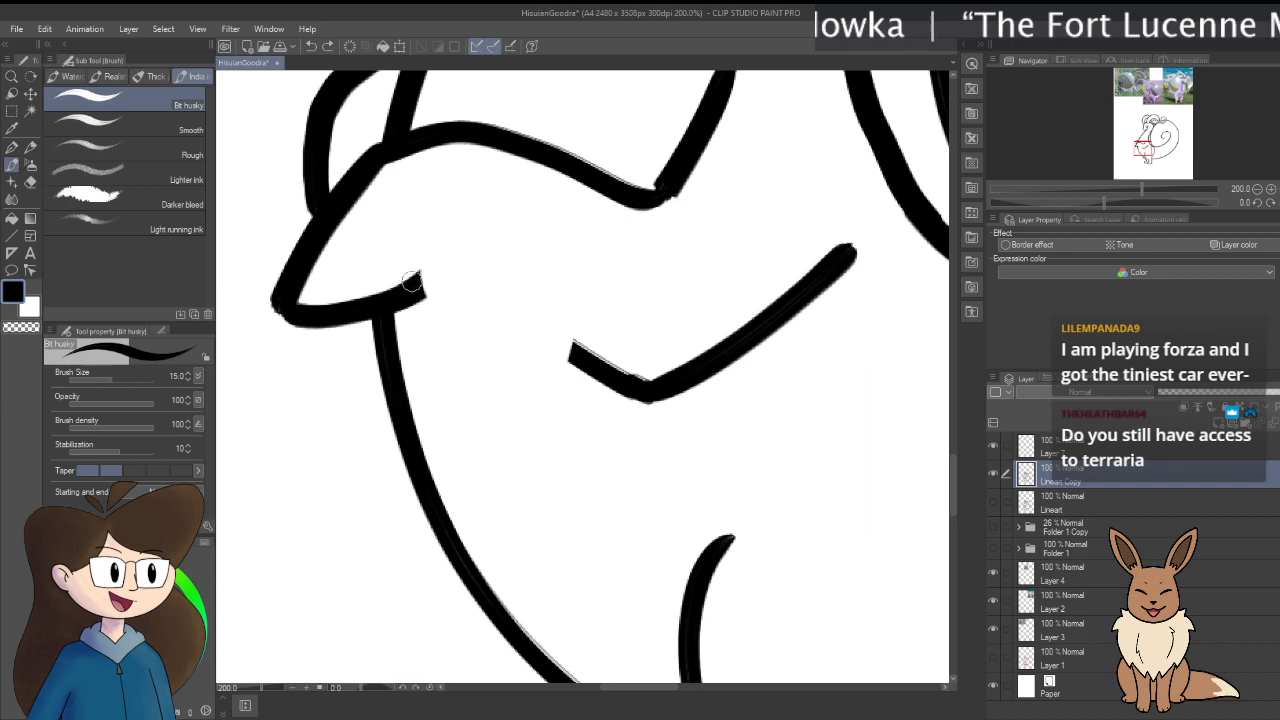
{"action": "mouse_move", "coordinate": [437, 291]}
{"action": "left_mouse_down"}
{"action": "mouse_move", "coordinate": [440, 400]}
{"action": "mouse_move", "coordinate": [462, 290]}
{"action": "mouse_move", "coordinate": [680, 530]}
{"action": "left_mouse_up"}
{"action": "key", "text": "ctrl+z"}
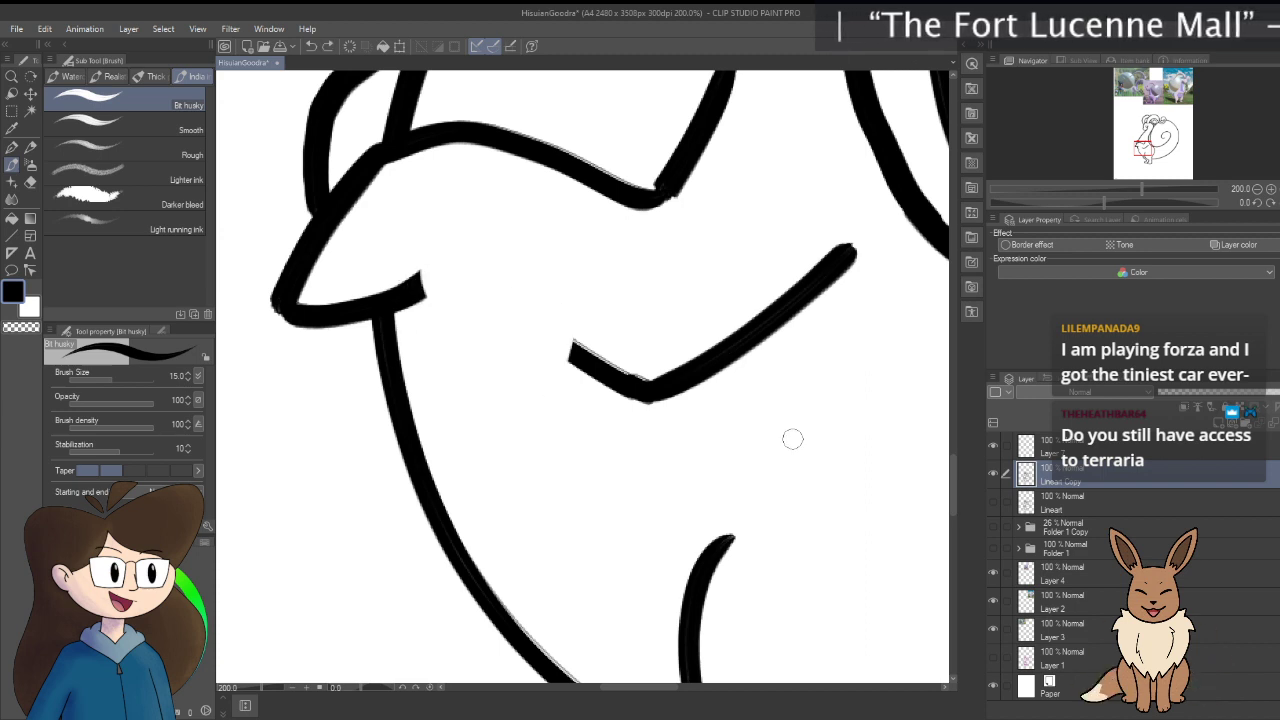
Step: Set the Bit husky brush size to 17 and try new slime drip strokes from the hand's lower edge, undoing each attempt
{"action": "key", "text": "bracketright"}
{"action": "mouse_move", "coordinate": [425, 288]}
{"action": "left_mouse_down"}
{"action": "mouse_move", "coordinate": [510, 436]}
{"action": "mouse_move", "coordinate": [658, 487]}
{"action": "left_mouse_up"}
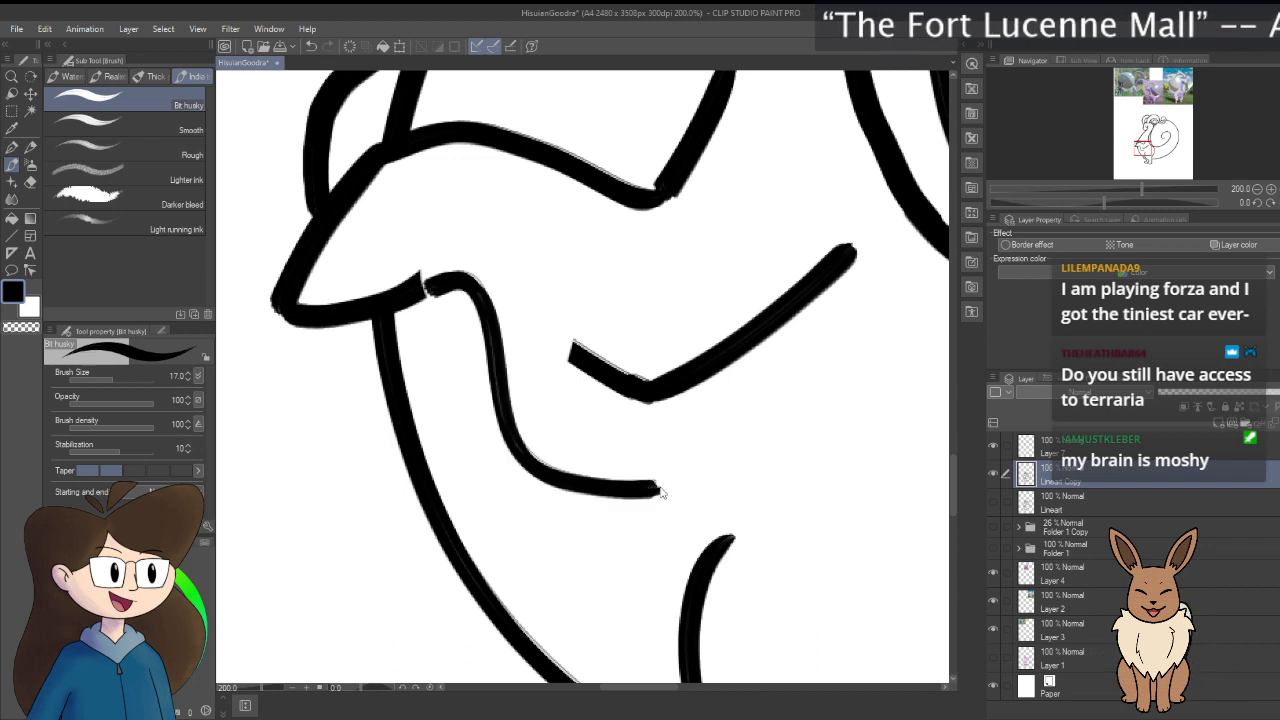
{"action": "key", "text": "ctrl+z"}
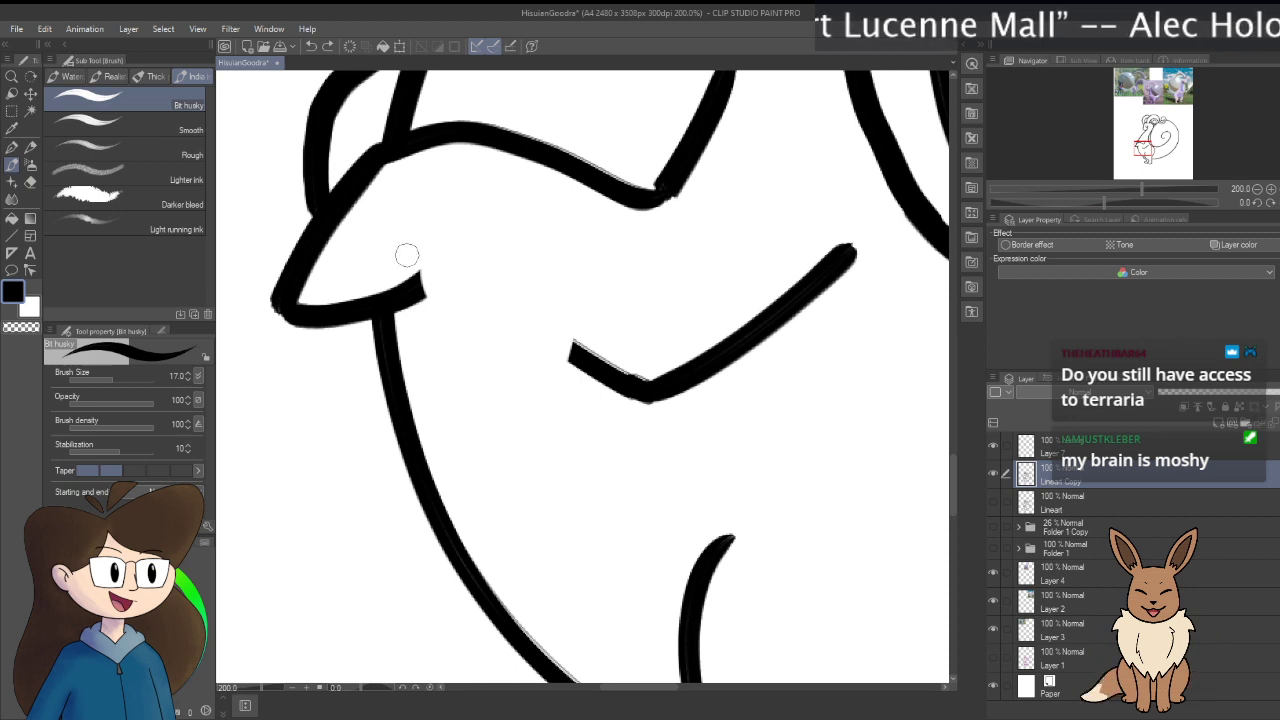
{"action": "mouse_move", "coordinate": [420, 285]}
{"action": "left_mouse_down"}
{"action": "mouse_move", "coordinate": [440, 305]}
{"action": "mouse_move", "coordinate": [444, 390]}
{"action": "mouse_move", "coordinate": [468, 410]}
{"action": "mouse_move", "coordinate": [483, 378]}
{"action": "mouse_move", "coordinate": [520, 392]}
{"action": "left_mouse_up"}
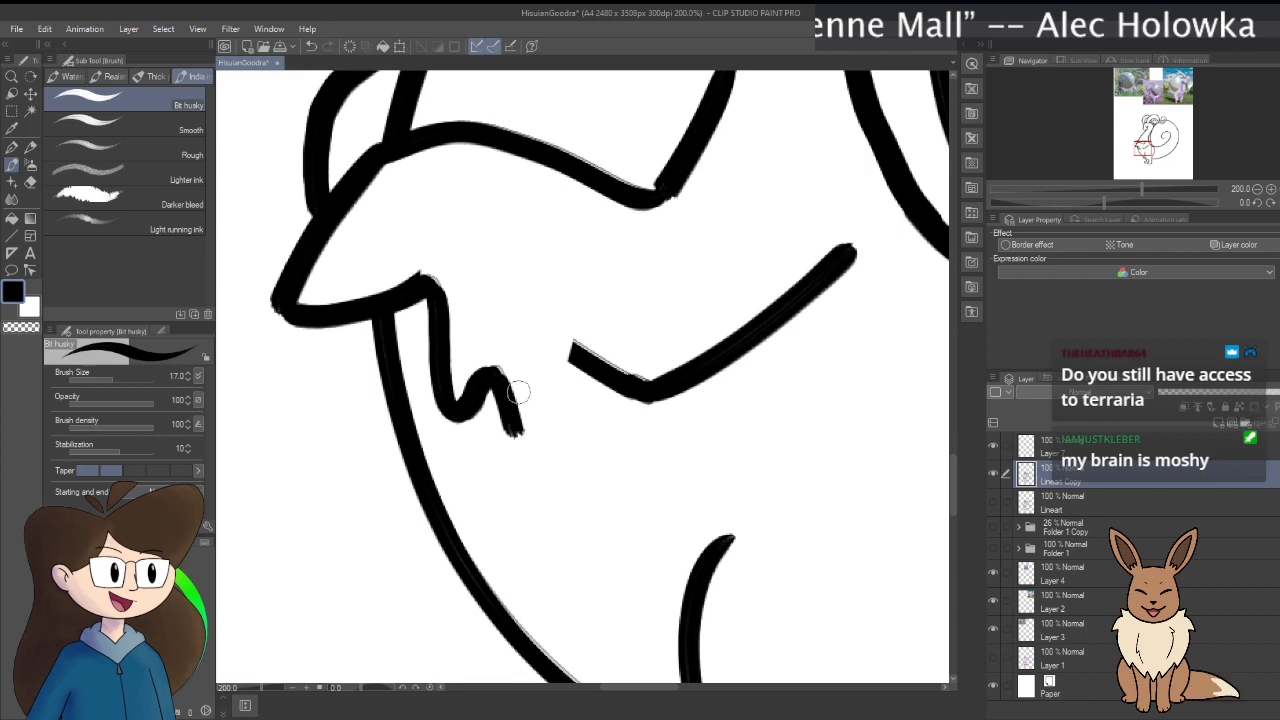
{"action": "key", "text": "ctrl+z"}
Step: Examine the slime drips on the arms in the reference images and compare them with the drawing's forearm
{"action": "scroll", "coordinate": [523, 386], "scroll_direction": "down", "scroll_amount": 1}
{"action": "mouse_move", "coordinate": [543, 80]}
{"action": "left_mouse_down"}
{"action": "mouse_move", "coordinate": [549, 557]}
{"action": "mouse_move", "coordinate": [621, 336]}
{"action": "mouse_move", "coordinate": [493, 521]}
{"action": "left_mouse_up"}
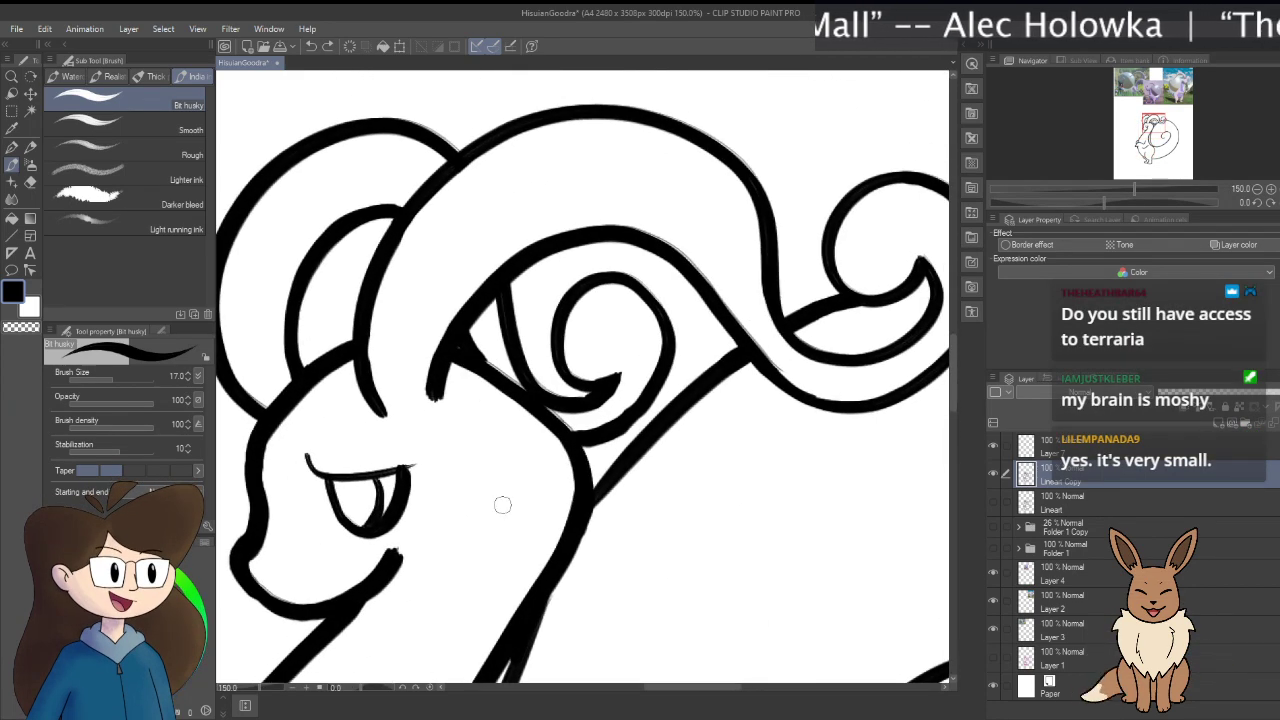
{"action": "scroll", "coordinate": [502, 505], "scroll_direction": "down", "scroll_amount": 4}
{"action": "left_click_drag", "start_coordinate": [571, 280], "coordinate": [537, 426]}
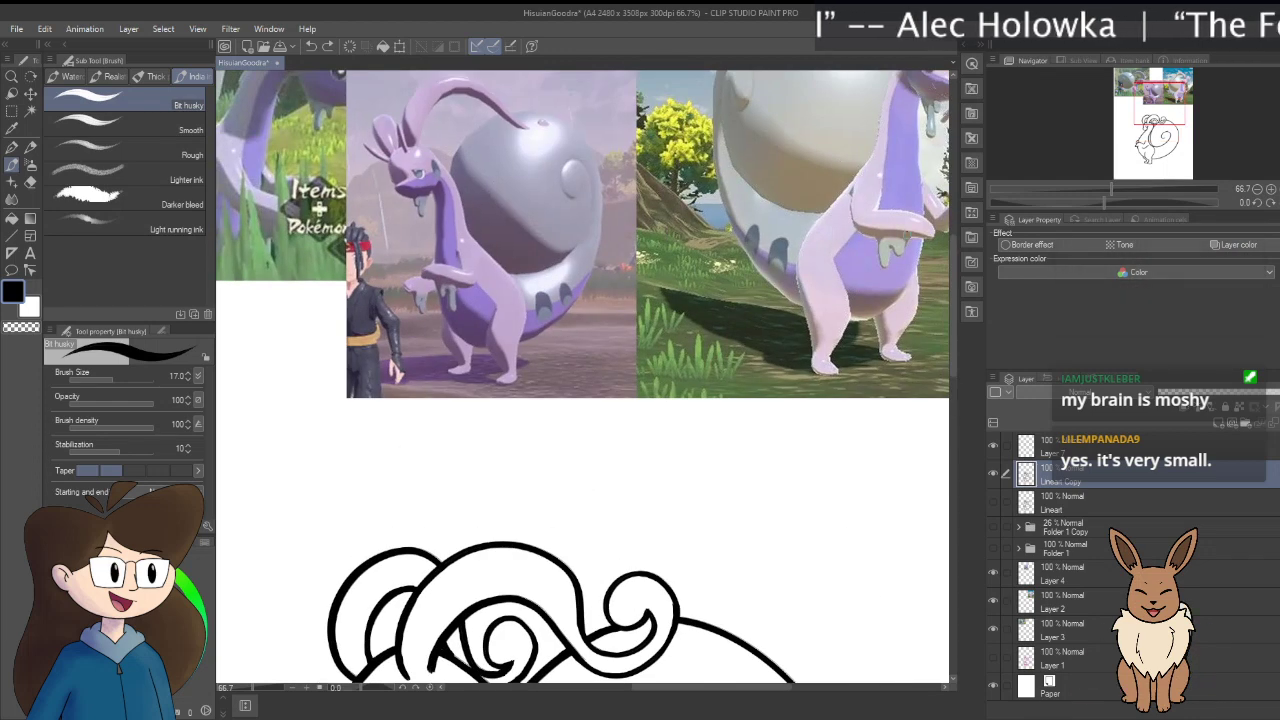
{"action": "mouse_move", "coordinate": [161, 150]}
{"action": "left_mouse_down"}
{"action": "mouse_move", "coordinate": [276, 194]}
{"action": "mouse_move", "coordinate": [316, 250]}
{"action": "left_mouse_up"}
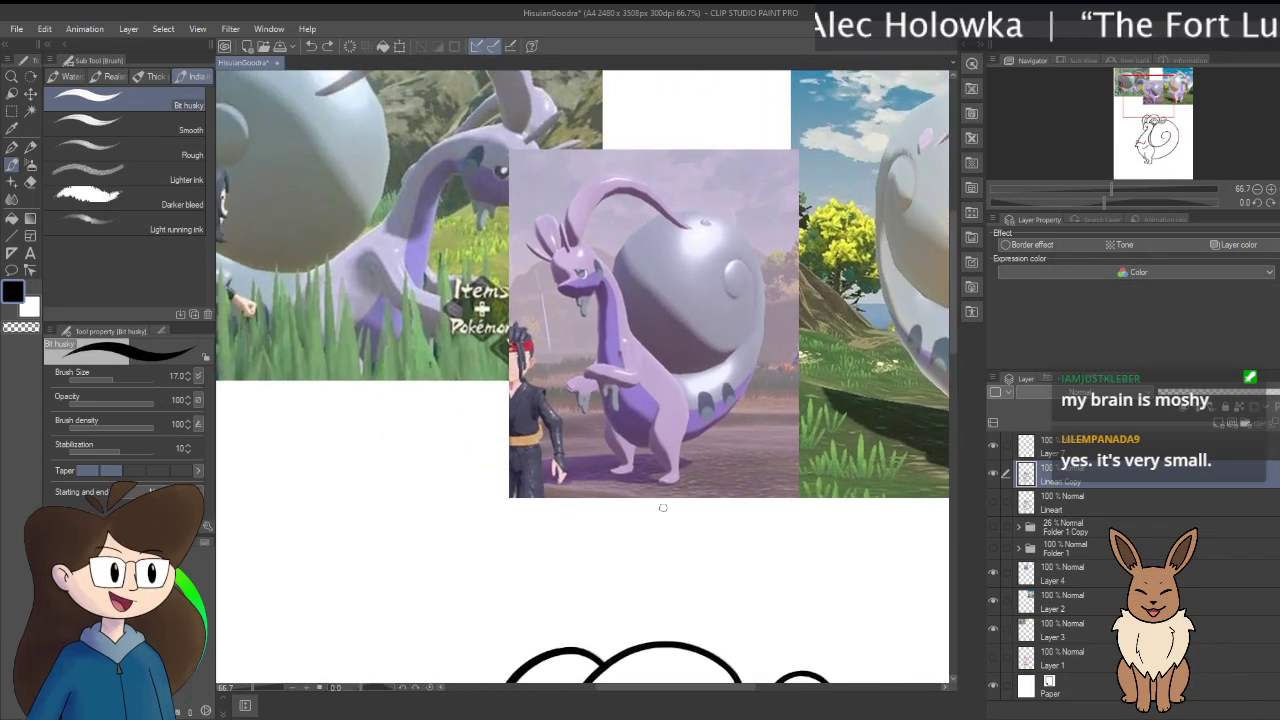
{"action": "left_click_drag", "start_coordinate": [700, 580], "coordinate": [734, 289]}
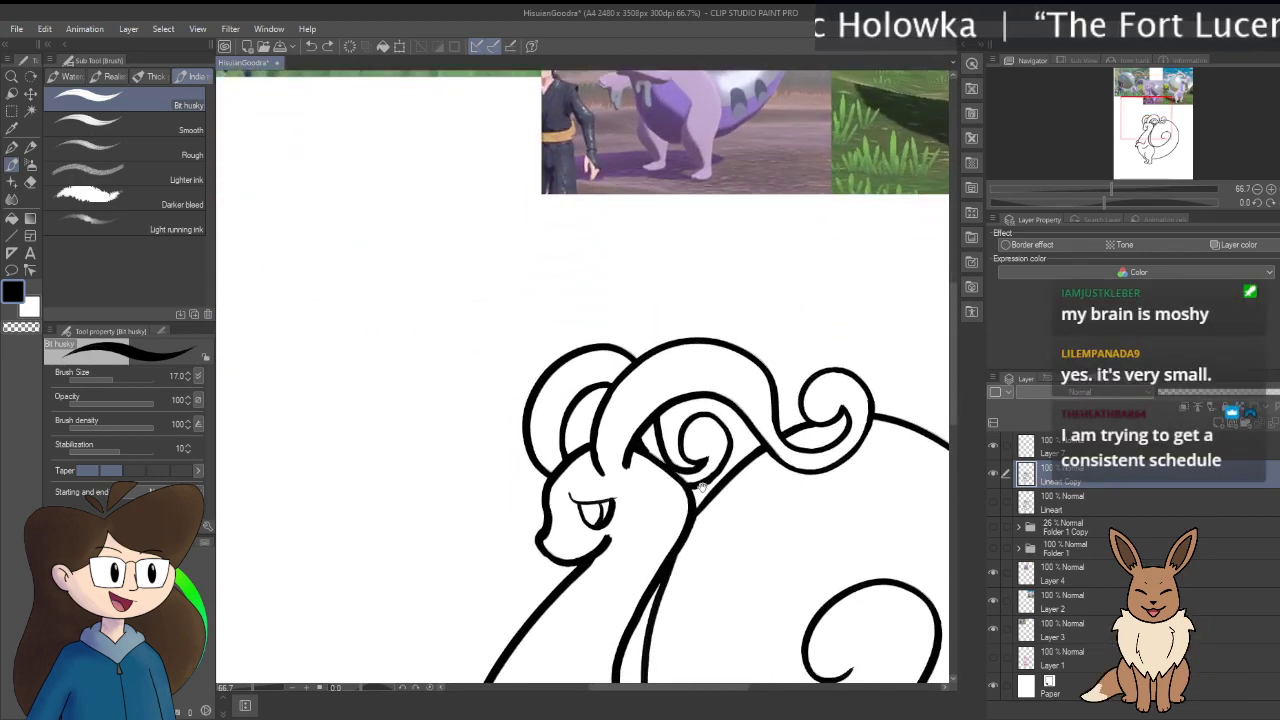
{"action": "mouse_move", "coordinate": [702, 487]}
{"action": "left_mouse_down"}
{"action": "mouse_move", "coordinate": [690, 404]}
{"action": "mouse_move", "coordinate": [650, 437]}
{"action": "left_mouse_up"}
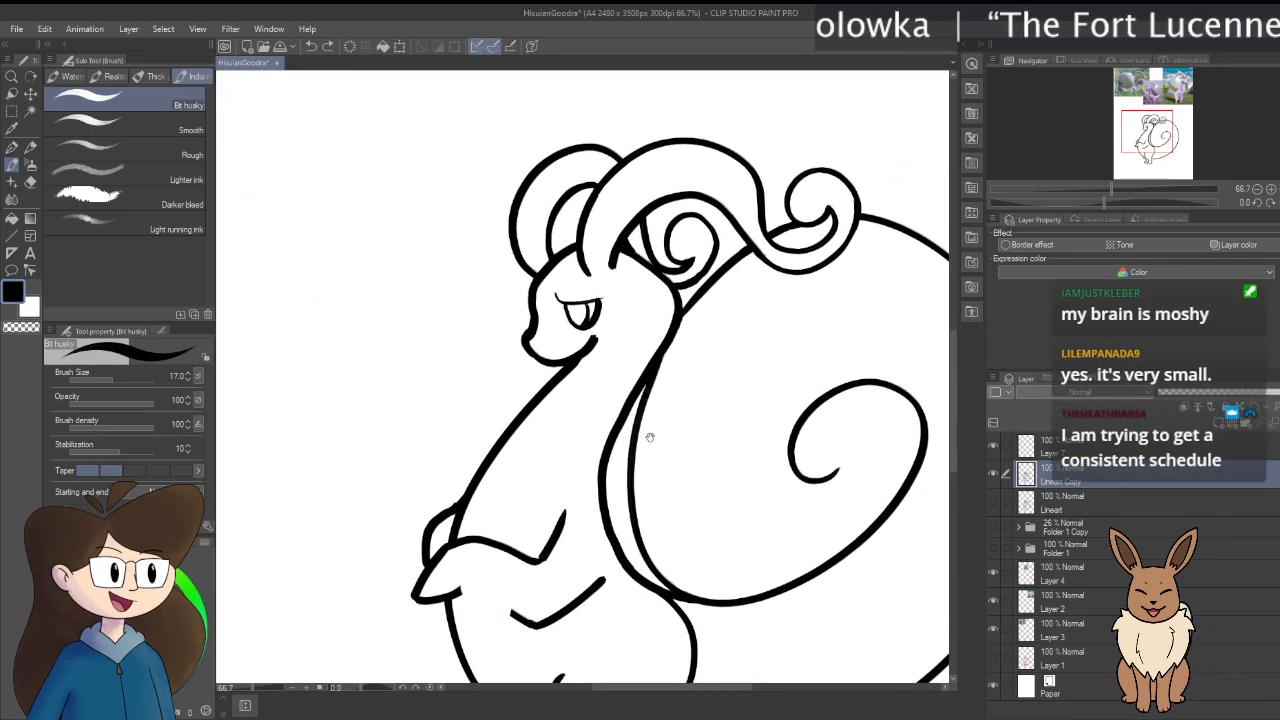
{"action": "mouse_move", "coordinate": [572, 528]}
{"action": "left_mouse_down"}
{"action": "mouse_move", "coordinate": [620, 545]}
{"action": "mouse_move", "coordinate": [649, 535]}
{"action": "left_mouse_up"}
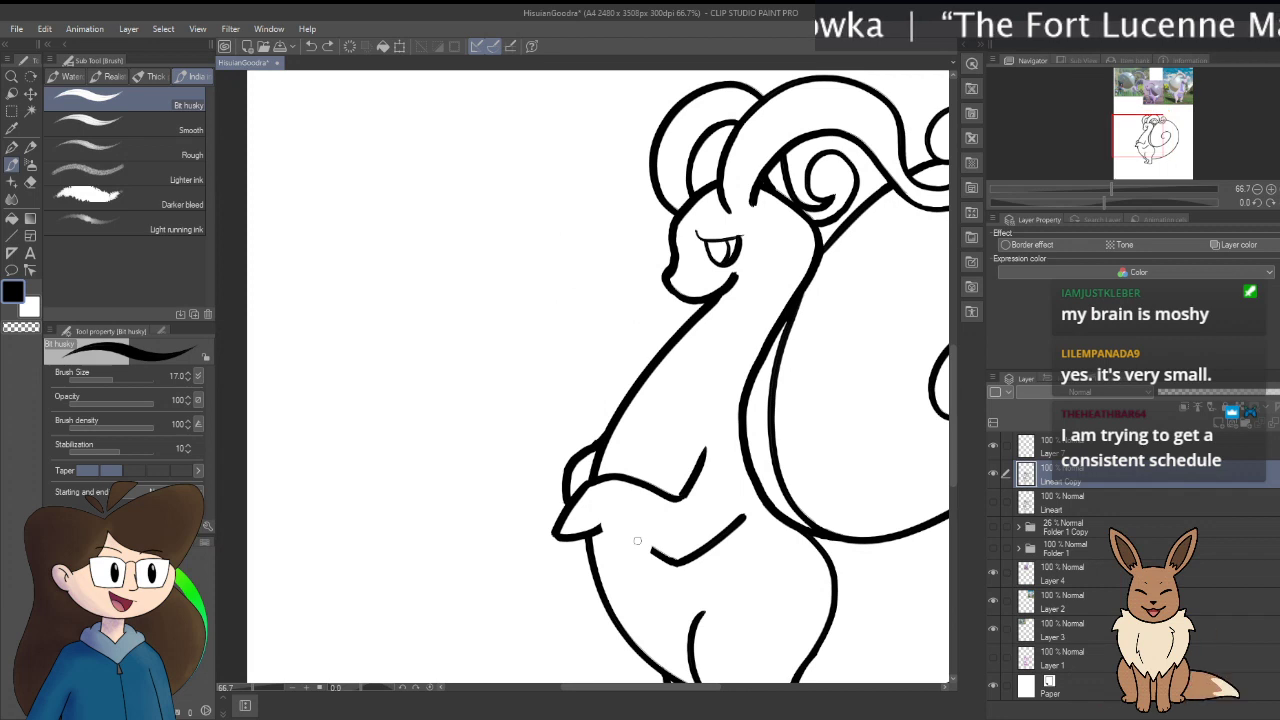
Step: Draw a short and a longer rounded slime drip across the forearm gap with Bit husky at size 17, redoing the first attempts
{"action": "scroll", "coordinate": [637, 540], "scroll_direction": "up", "scroll_amount": 4}
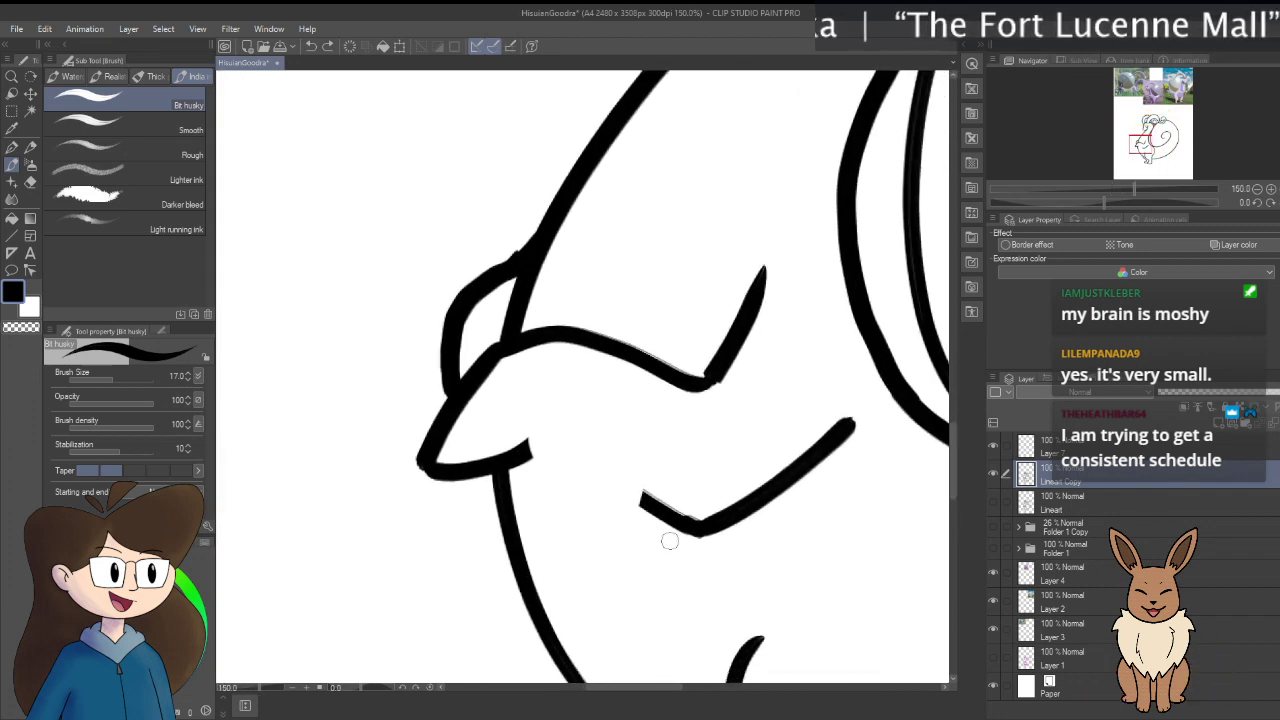
{"action": "scroll", "coordinate": [669, 541], "scroll_direction": "up", "scroll_amount": 1}
{"action": "left_click_drag", "start_coordinate": [669, 417], "coordinate": [663, 447]}
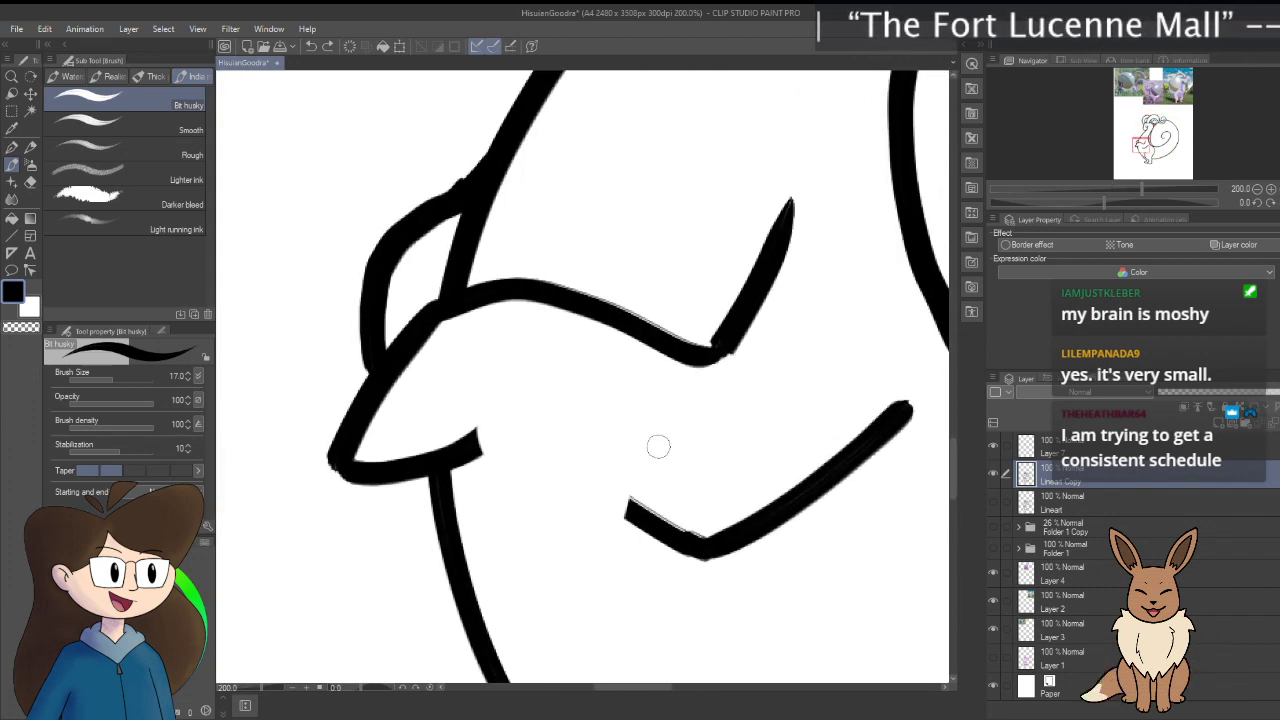
{"action": "mouse_move", "coordinate": [470, 440]}
{"action": "left_mouse_down"}
{"action": "mouse_move", "coordinate": [500, 500]}
{"action": "mouse_move", "coordinate": [515, 515]}
{"action": "mouse_move", "coordinate": [558, 489]}
{"action": "mouse_move", "coordinate": [589, 582]}
{"action": "mouse_move", "coordinate": [613, 588]}
{"action": "mouse_move", "coordinate": [634, 564]}
{"action": "mouse_move", "coordinate": [638, 488]}
{"action": "left_mouse_up"}
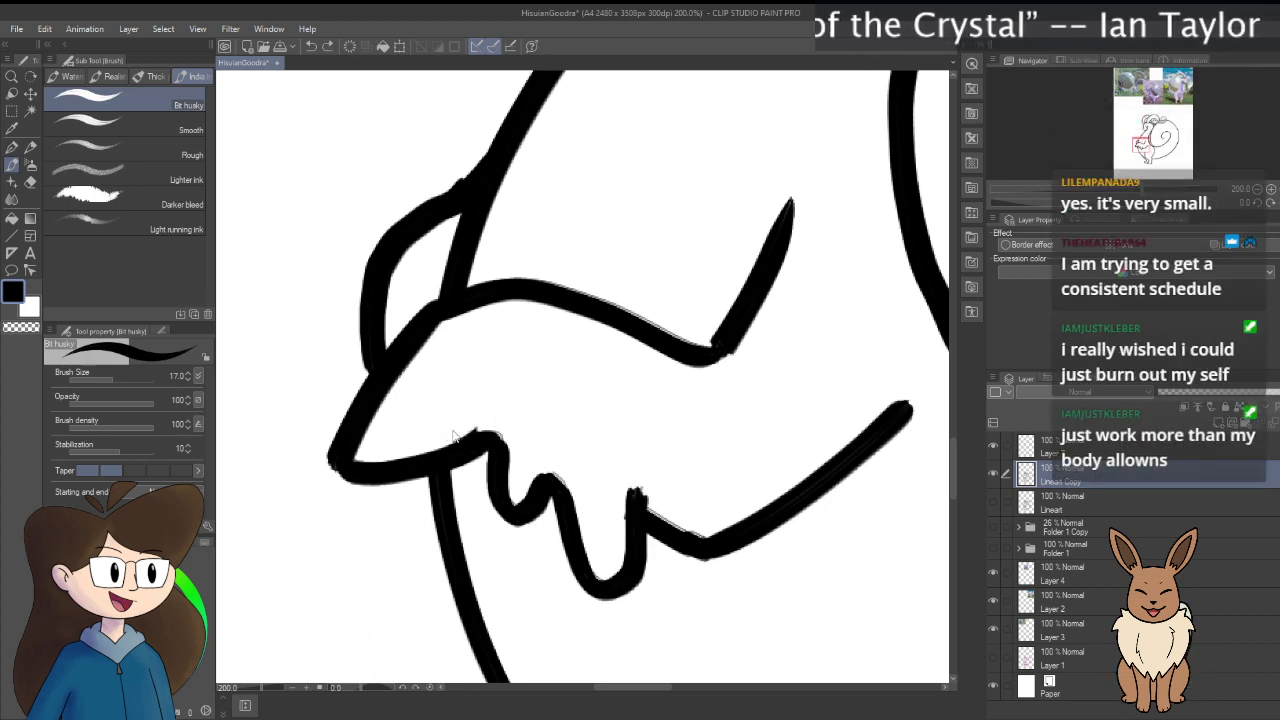
{"action": "key", "text": "ctrl+z"}
{"action": "scroll", "coordinate": [705, 500], "scroll_direction": "down", "scroll_amount": 3}
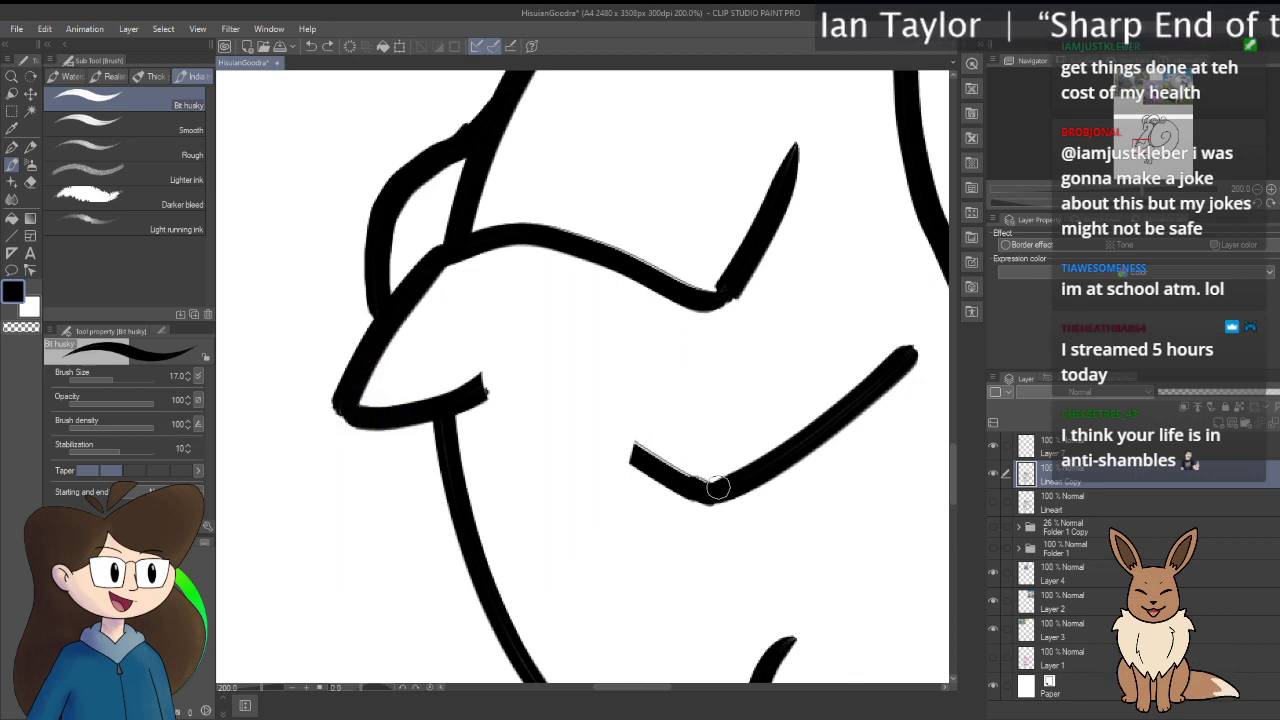
{"action": "left_click_drag", "start_coordinate": [483, 380], "coordinate": [494, 460]}
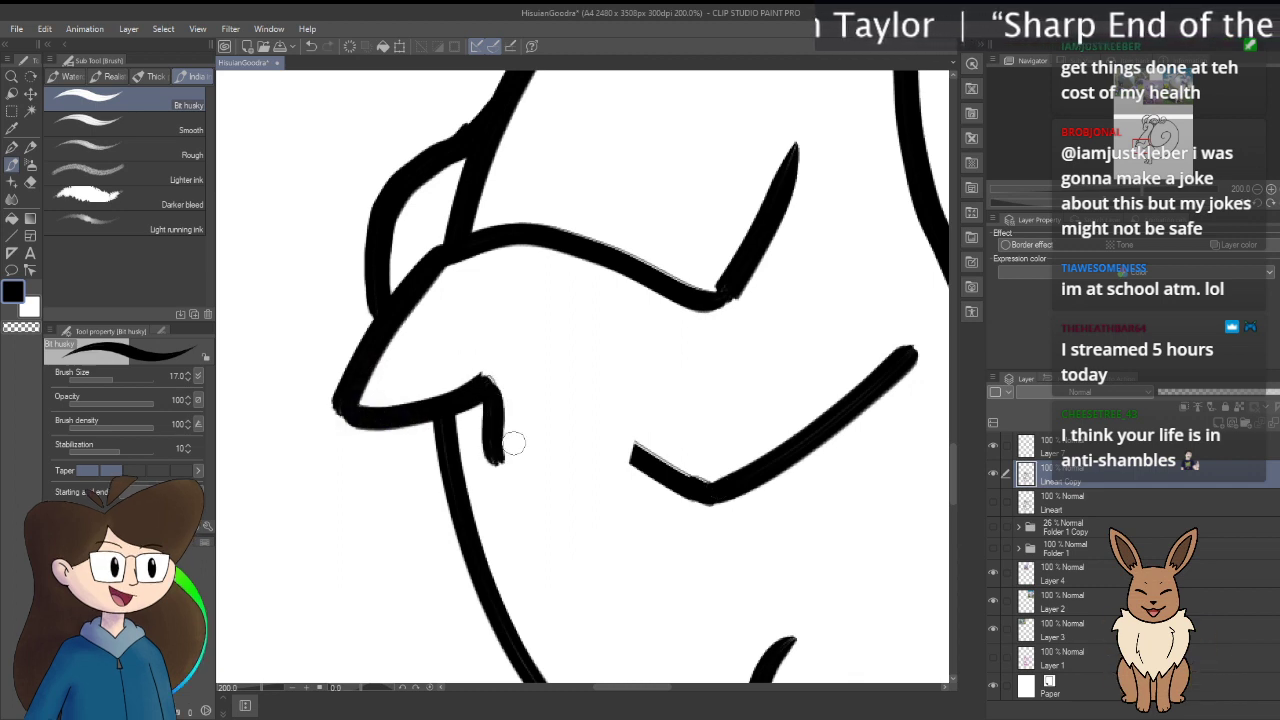
{"action": "key", "text": "ctrl+z"}
{"action": "mouse_move", "coordinate": [632, 446]}
{"action": "left_mouse_down"}
{"action": "mouse_move", "coordinate": [636, 531]}
{"action": "mouse_move", "coordinate": [615, 567]}
{"action": "mouse_move", "coordinate": [584, 531]}
{"action": "mouse_move", "coordinate": [541, 413]}
{"action": "left_mouse_up"}
{"action": "mouse_move", "coordinate": [483, 380]}
{"action": "left_mouse_down"}
{"action": "mouse_move", "coordinate": [509, 472]}
{"action": "mouse_move", "coordinate": [525, 484]}
{"action": "mouse_move", "coordinate": [552, 393]}
{"action": "left_mouse_up"}
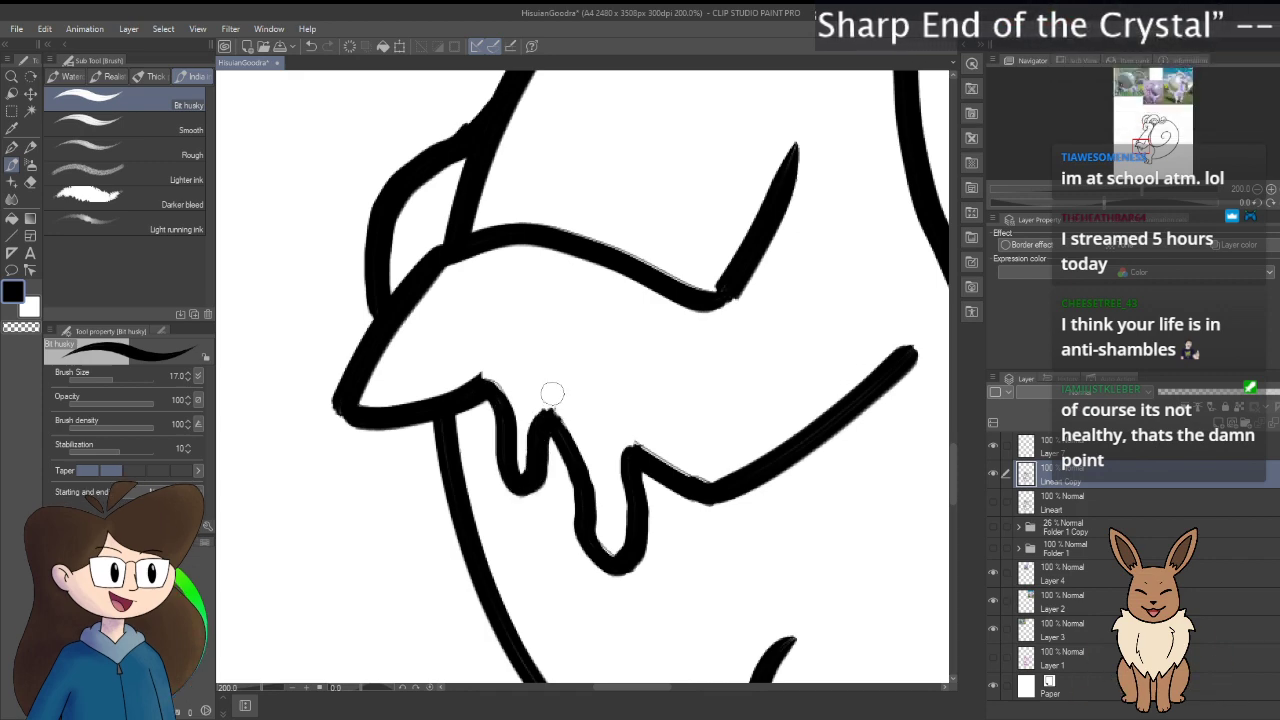
Step: Try new strokes for a short slime drip starting at the hand's lower edge, undoing each attempt
{"action": "scroll", "coordinate": [551, 391], "scroll_direction": "down", "scroll_amount": 6}
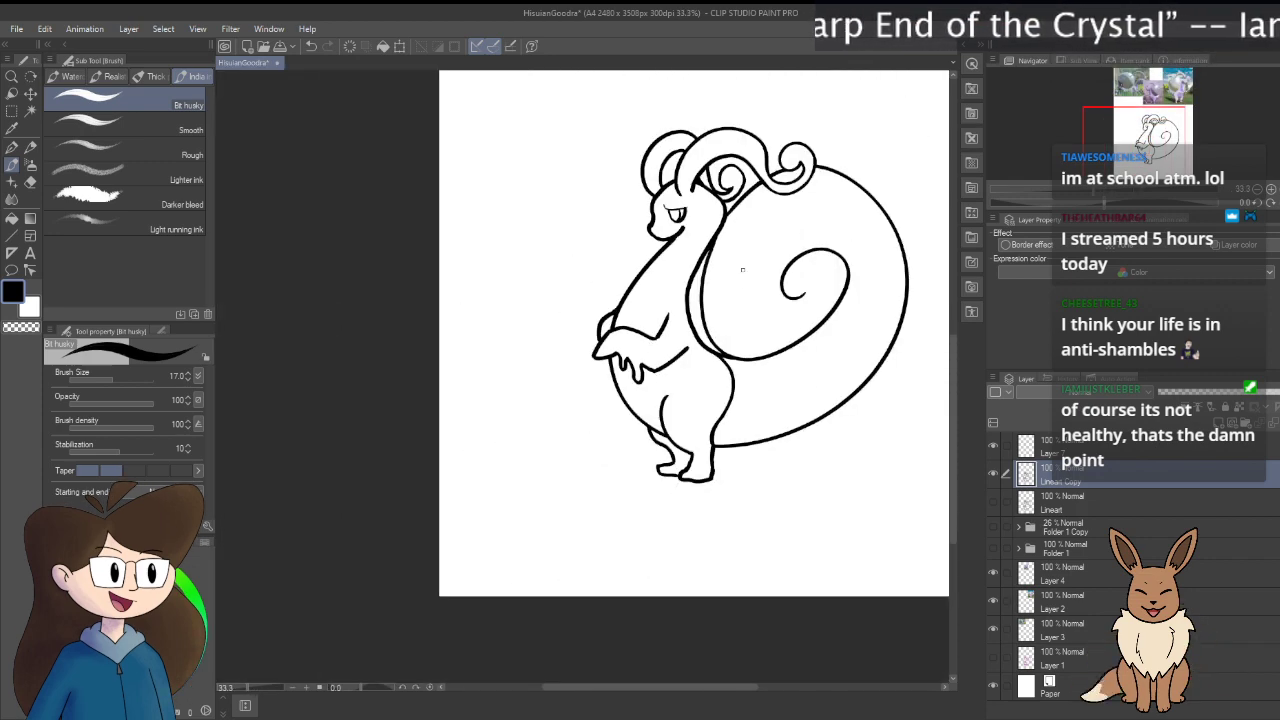
{"action": "mouse_move", "coordinate": [742, 269]}
{"action": "left_mouse_down"}
{"action": "mouse_move", "coordinate": [723, 363]}
{"action": "mouse_move", "coordinate": [686, 366]}
{"action": "left_mouse_up"}
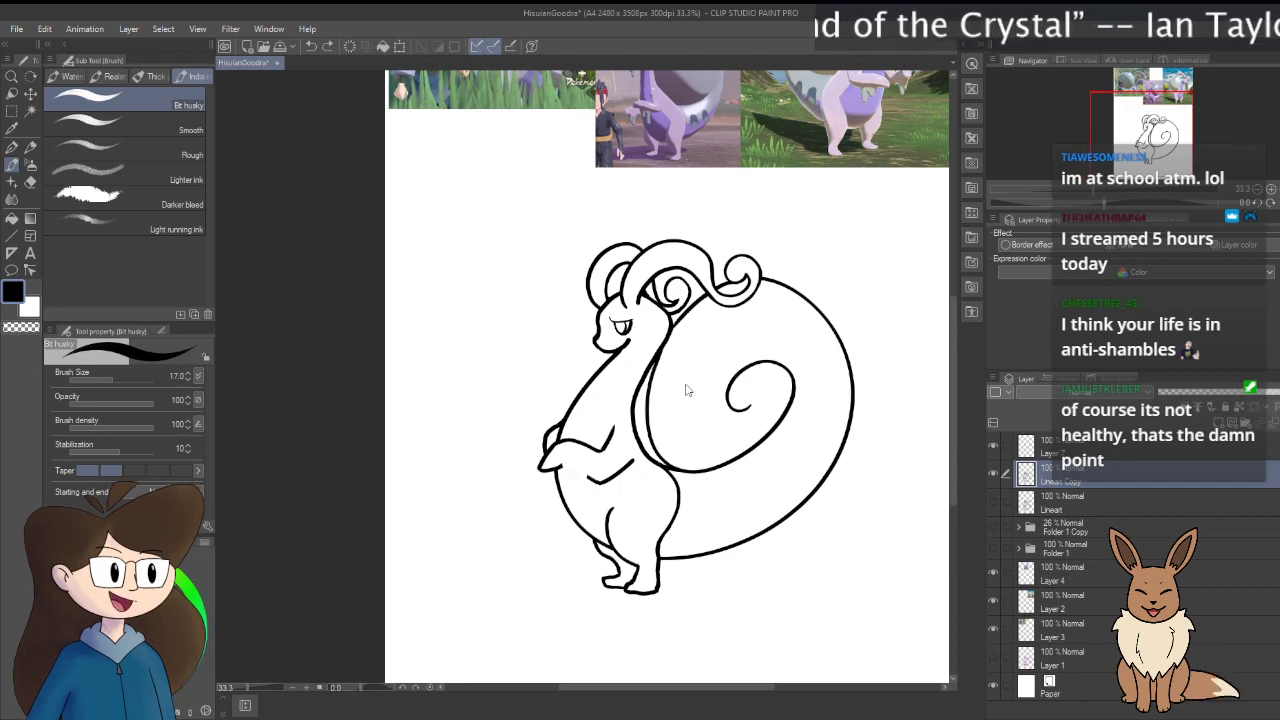
{"action": "scroll", "coordinate": [686, 390], "scroll_direction": "up", "scroll_amount": 4}
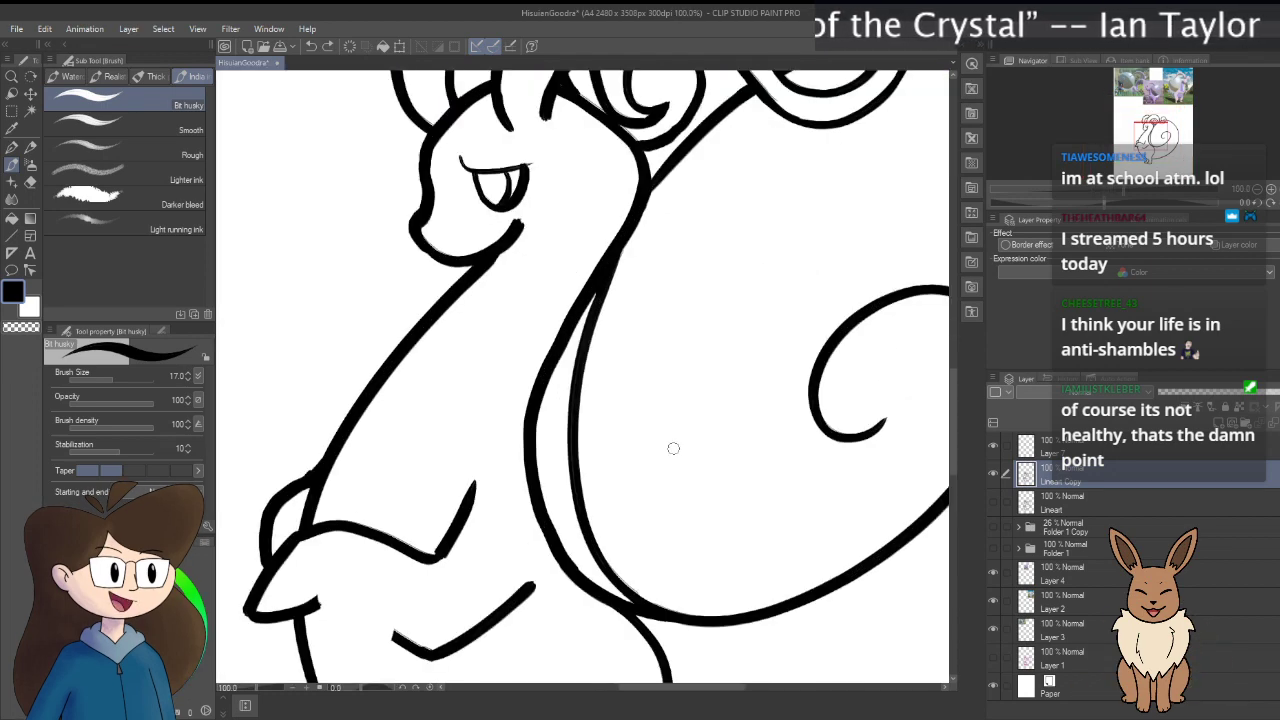
{"action": "left_click_drag", "start_coordinate": [562, 484], "coordinate": [747, 353]}
{"action": "scroll", "coordinate": [705, 400], "scroll_direction": "up", "scroll_amount": 2}
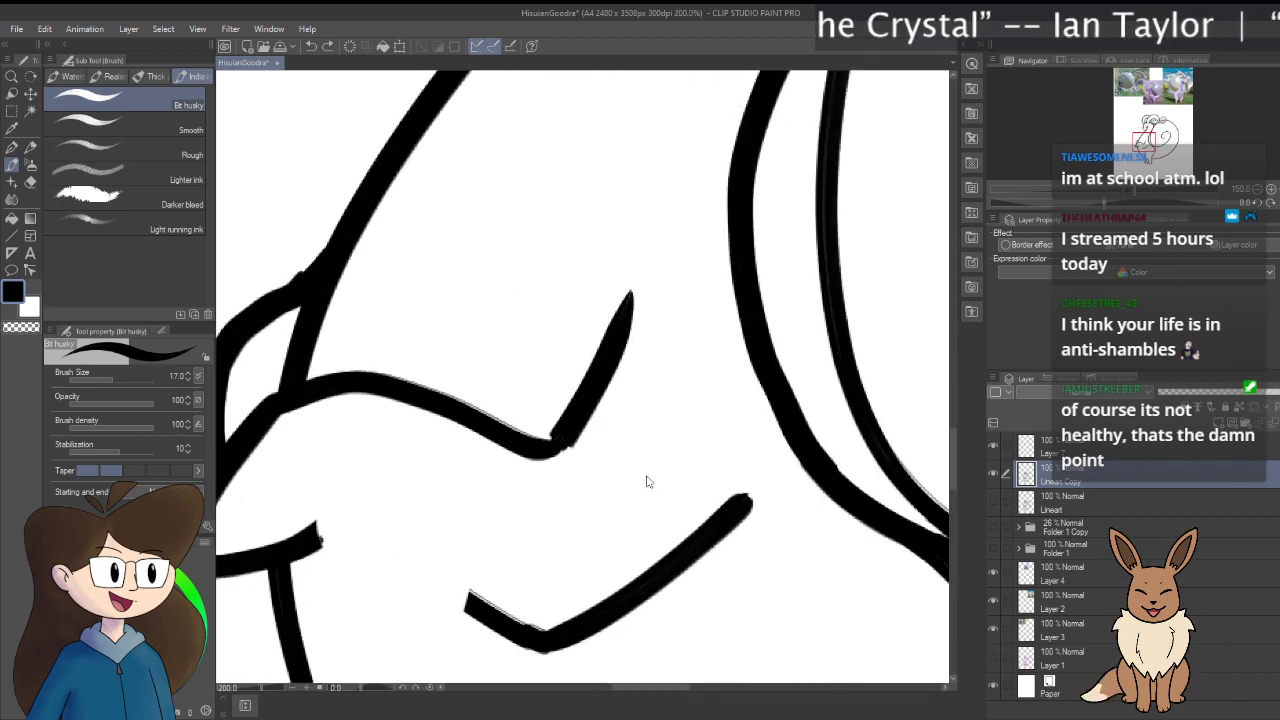
{"action": "left_click_drag", "start_coordinate": [580, 491], "coordinate": [764, 309]}
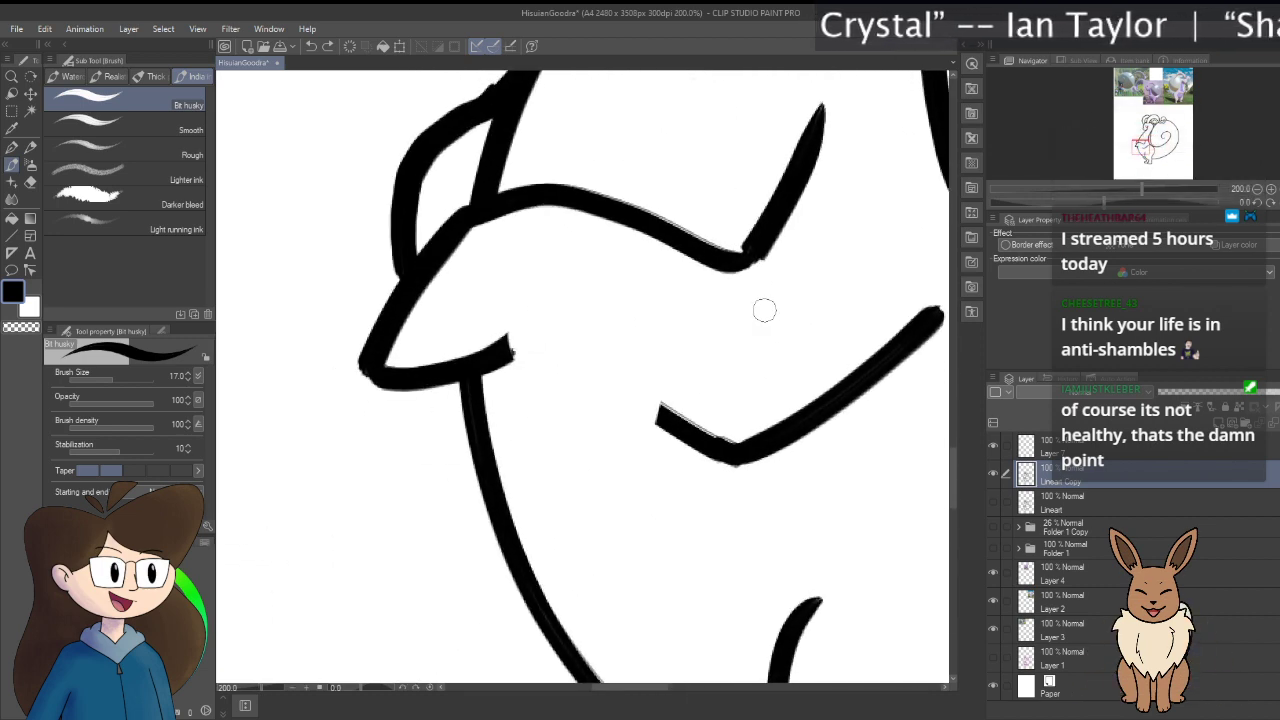
{"action": "scroll", "coordinate": [760, 380], "scroll_direction": "up", "scroll_amount": 2}
{"action": "left_click_drag", "start_coordinate": [760, 380], "coordinate": [866, 289]}
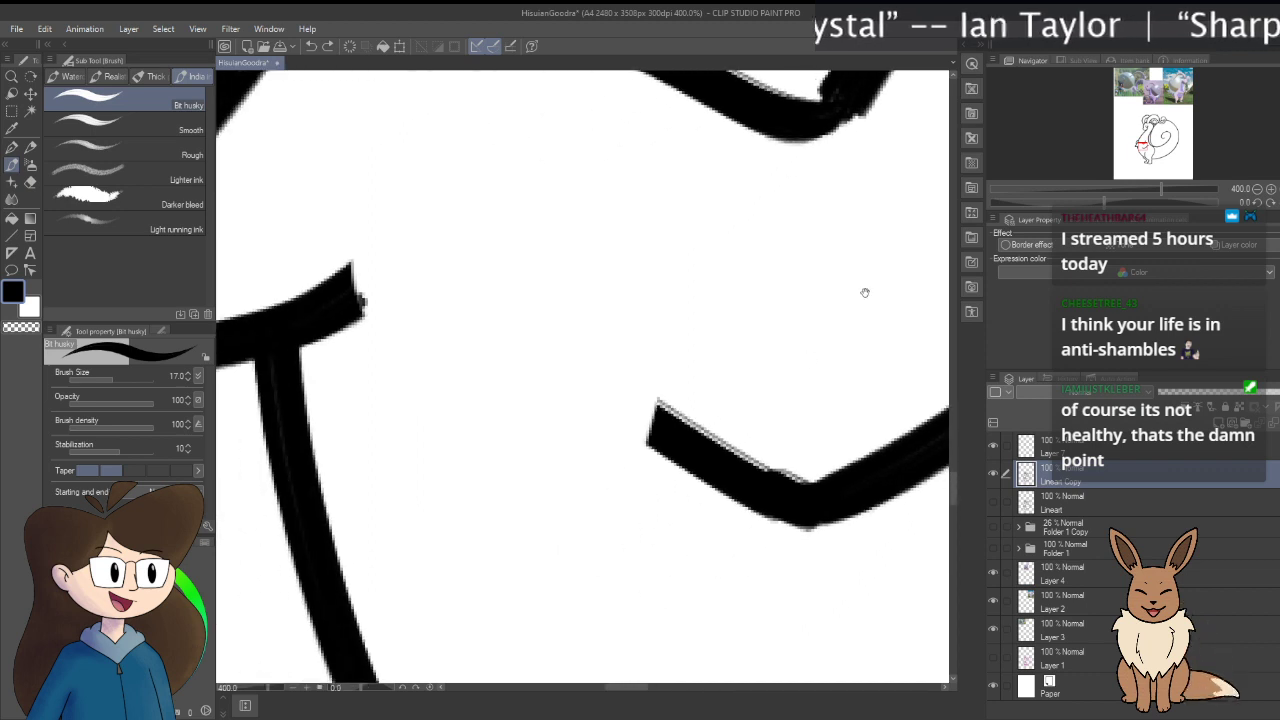
{"action": "mouse_move", "coordinate": [350, 288]}
{"action": "left_mouse_down"}
{"action": "mouse_move", "coordinate": [383, 301]}
{"action": "mouse_move", "coordinate": [400, 349]}
{"action": "mouse_move", "coordinate": [400, 425]}
{"action": "left_mouse_up"}
{"action": "key", "text": "ctrl+z"}
{"action": "mouse_move", "coordinate": [337, 305]}
{"action": "left_mouse_down"}
{"action": "mouse_move", "coordinate": [358, 288]}
{"action": "mouse_move", "coordinate": [394, 372]}
{"action": "mouse_move", "coordinate": [400, 440]}
{"action": "left_mouse_up"}
{"action": "key", "text": "ctrl+z"}
{"action": "mouse_move", "coordinate": [340, 300]}
{"action": "left_mouse_down"}
{"action": "mouse_move", "coordinate": [420, 290]}
{"action": "mouse_move", "coordinate": [400, 445]}
{"action": "left_mouse_up"}
{"action": "key", "text": "ctrl+z"}
Step: Try a short and a longer rounded slime drip bridging the hand and the forearm line, and undo them
{"action": "mouse_move", "coordinate": [344, 305]}
{"action": "left_mouse_down"}
{"action": "mouse_move", "coordinate": [398, 321]}
{"action": "mouse_move", "coordinate": [416, 490]}
{"action": "mouse_move", "coordinate": [442, 509]}
{"action": "mouse_move", "coordinate": [463, 497]}
{"action": "mouse_move", "coordinate": [503, 387]}
{"action": "mouse_move", "coordinate": [537, 393]}
{"action": "mouse_move", "coordinate": [549, 565]}
{"action": "mouse_move", "coordinate": [613, 635]}
{"action": "mouse_move", "coordinate": [705, 554]}
{"action": "mouse_move", "coordinate": [675, 423]}
{"action": "mouse_move", "coordinate": [681, 373]}
{"action": "mouse_move", "coordinate": [648, 434]}
{"action": "mouse_move", "coordinate": [669, 534]}
{"action": "mouse_move", "coordinate": [700, 583]}
{"action": "mouse_move", "coordinate": [624, 630]}
{"action": "mouse_move", "coordinate": [568, 624]}
{"action": "mouse_move", "coordinate": [566, 568]}
{"action": "mouse_move", "coordinate": [559, 581]}
{"action": "mouse_move", "coordinate": [550, 573]}
{"action": "mouse_move", "coordinate": [570, 470]}
{"action": "left_mouse_up"}
{"action": "key", "text": "e"}
{"action": "key", "text": "b"}
{"action": "mouse_move", "coordinate": [543, 410]}
{"action": "left_mouse_down"}
{"action": "mouse_move", "coordinate": [536, 563]}
{"action": "mouse_move", "coordinate": [564, 627]}
{"action": "mouse_move", "coordinate": [608, 625]}
{"action": "mouse_move", "coordinate": [657, 594]}
{"action": "mouse_move", "coordinate": [654, 455]}
{"action": "mouse_move", "coordinate": [676, 436]}
{"action": "mouse_move", "coordinate": [768, 492]}
{"action": "left_mouse_up"}
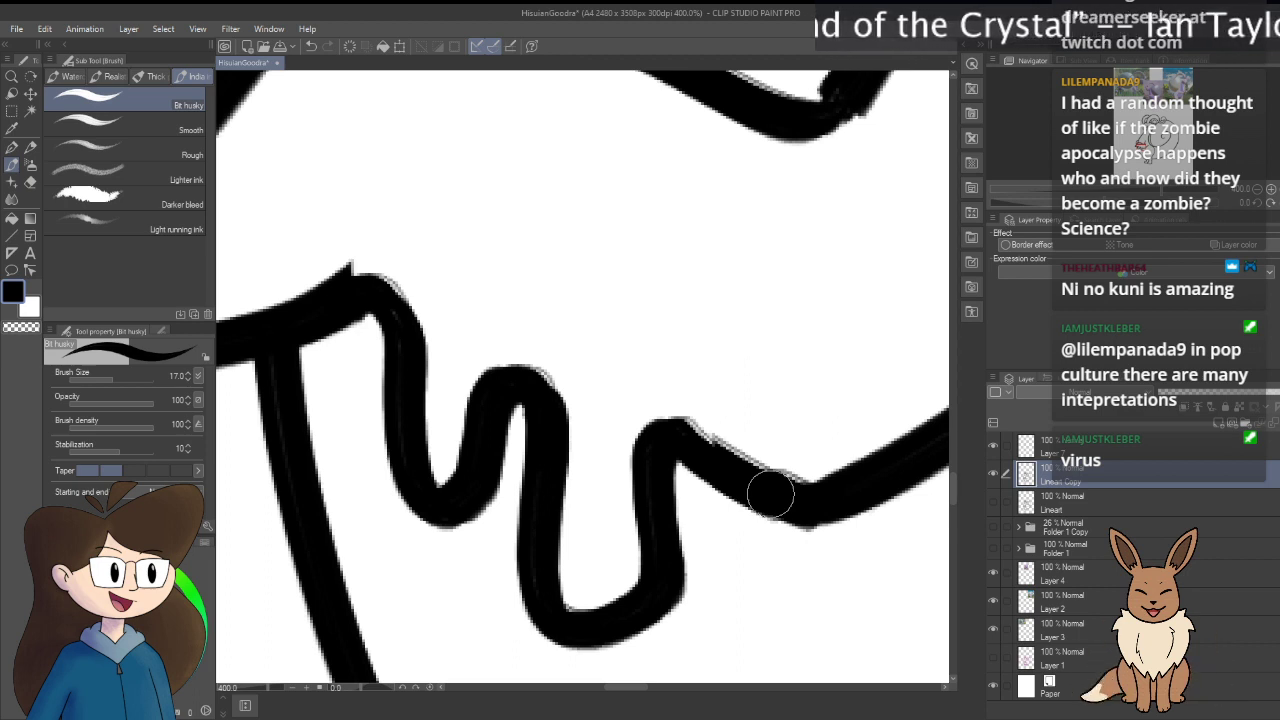
{"action": "key", "text": "ctrl+z"}
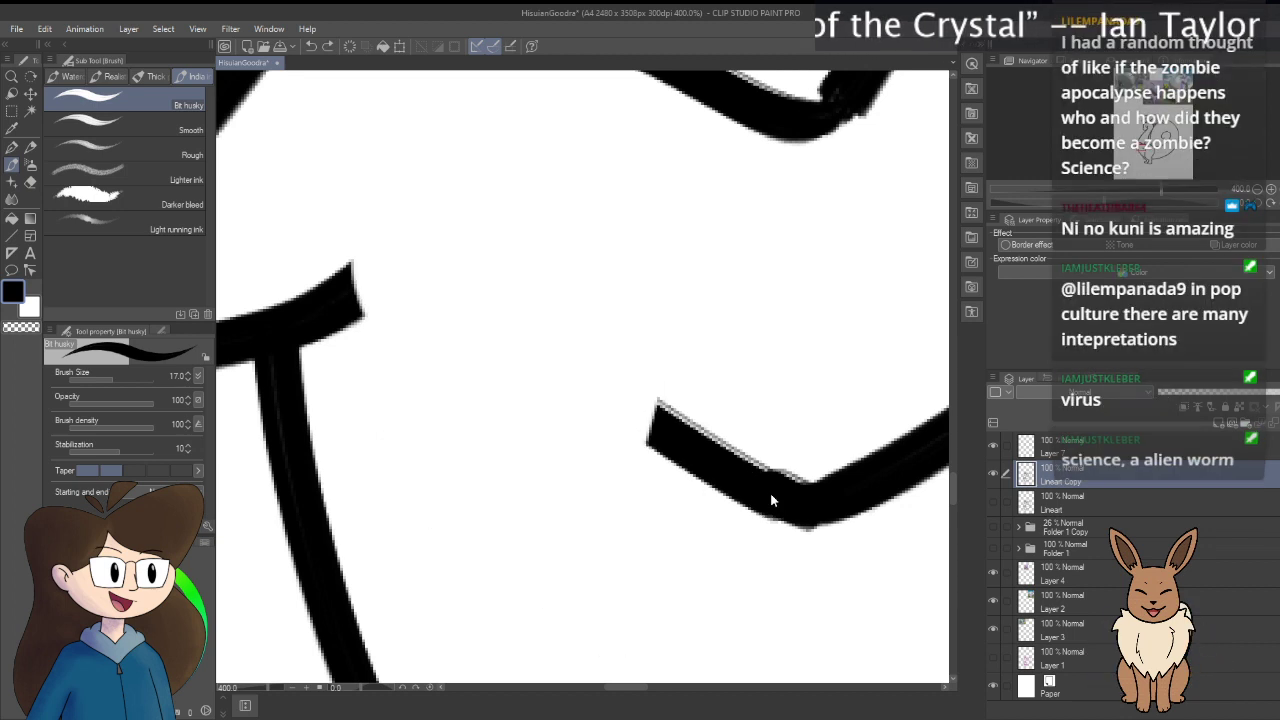
{"action": "key", "text": "ctrl+y"}
{"action": "key", "text": "ctrl+z"}
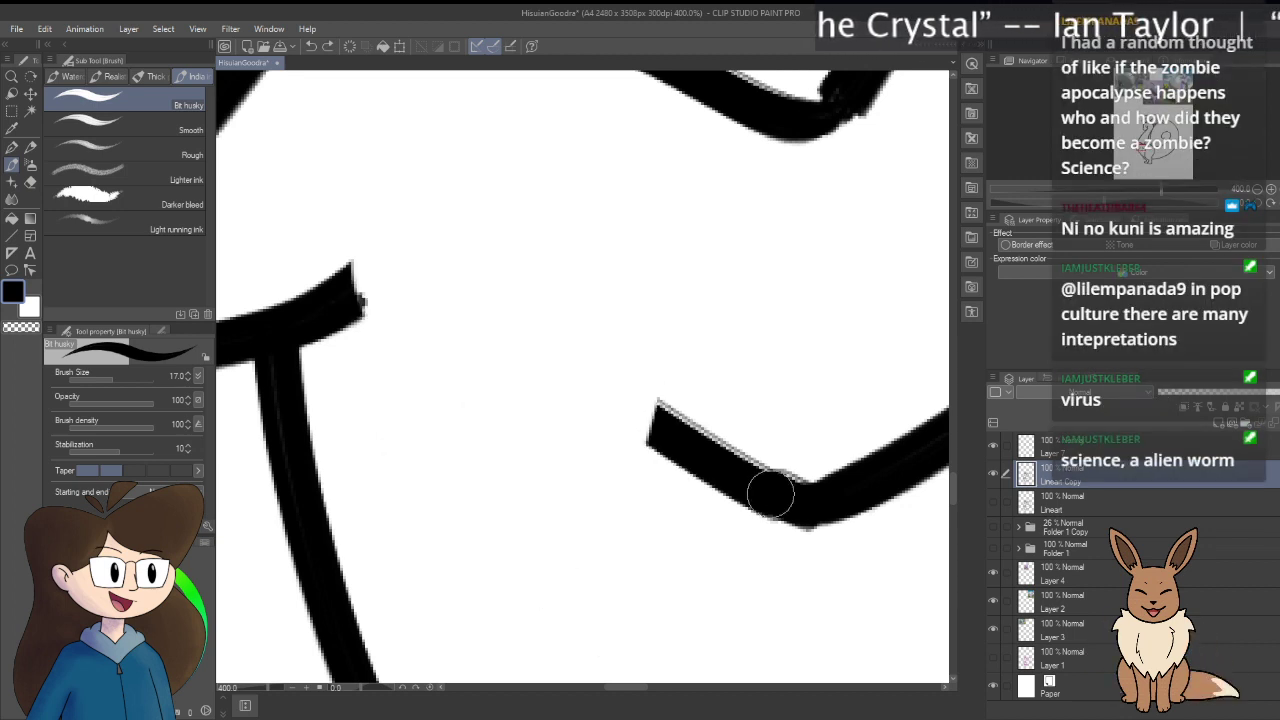
Step: Draw a short and a longer slime drip closing the forearm gap with Bit husky at size 17, redoing unsatisfactory strokes
{"action": "mouse_move", "coordinate": [346, 307]}
{"action": "left_mouse_down"}
{"action": "mouse_move", "coordinate": [357, 288]}
{"action": "mouse_move", "coordinate": [382, 445]}
{"action": "left_mouse_up"}
{"action": "key", "text": "ctrl+z"}
{"action": "mouse_move", "coordinate": [333, 308]}
{"action": "left_mouse_down"}
{"action": "mouse_move", "coordinate": [367, 288]}
{"action": "mouse_move", "coordinate": [375, 309]}
{"action": "mouse_move", "coordinate": [366, 400]}
{"action": "mouse_move", "coordinate": [389, 477]}
{"action": "mouse_move", "coordinate": [454, 464]}
{"action": "mouse_move", "coordinate": [493, 344]}
{"action": "mouse_move", "coordinate": [503, 531]}
{"action": "mouse_move", "coordinate": [553, 589]}
{"action": "mouse_move", "coordinate": [613, 564]}
{"action": "mouse_move", "coordinate": [640, 489]}
{"action": "mouse_move", "coordinate": [648, 386]}
{"action": "left_mouse_up"}
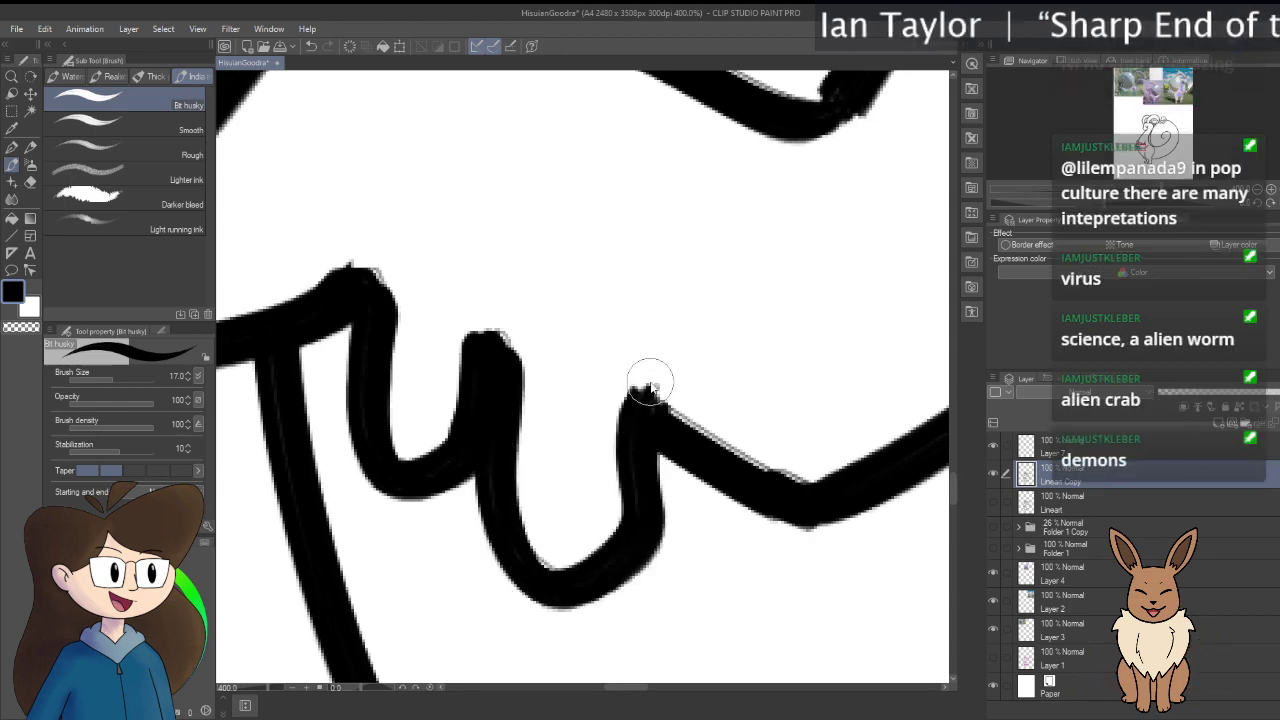
{"action": "scroll", "coordinate": [649, 387], "scroll_direction": "down", "scroll_amount": 5}
{"action": "scroll", "coordinate": [651, 388], "scroll_direction": "down", "scroll_amount": 2}
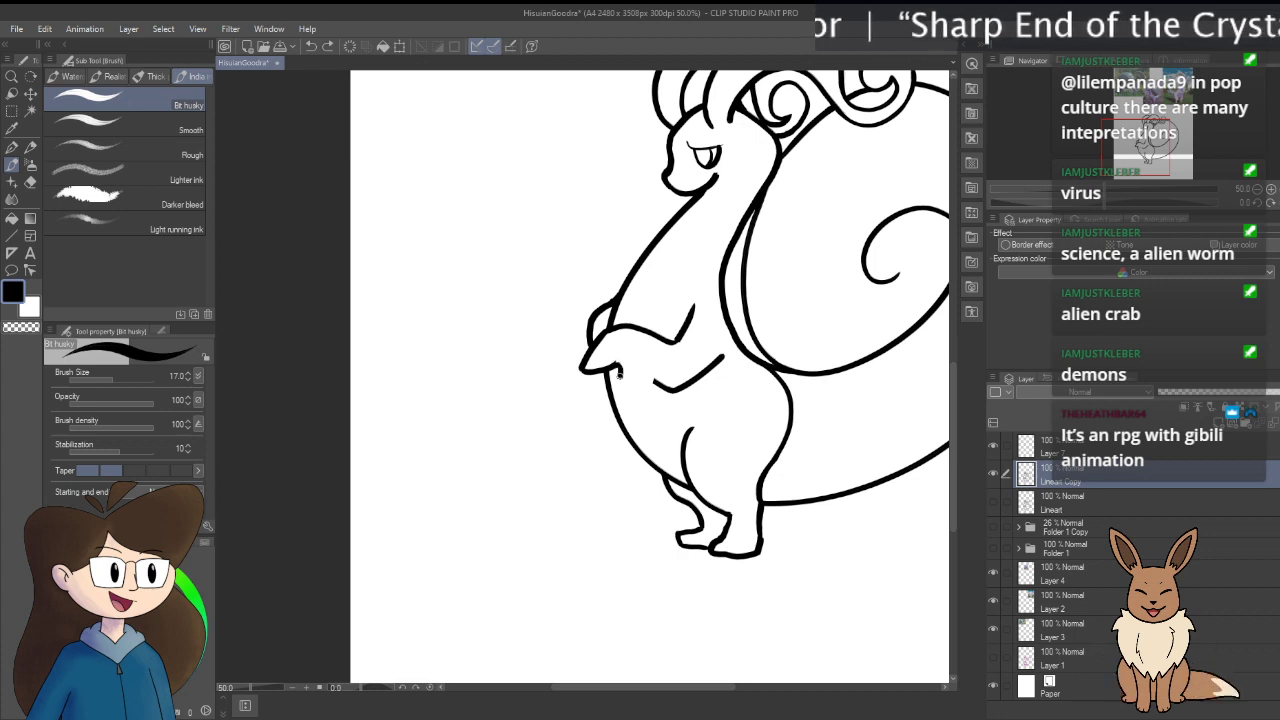
{"action": "mouse_move", "coordinate": [623, 386]}
{"action": "left_mouse_down"}
{"action": "mouse_move", "coordinate": [631, 370]}
{"action": "mouse_move", "coordinate": [651, 388]}
{"action": "left_mouse_up"}
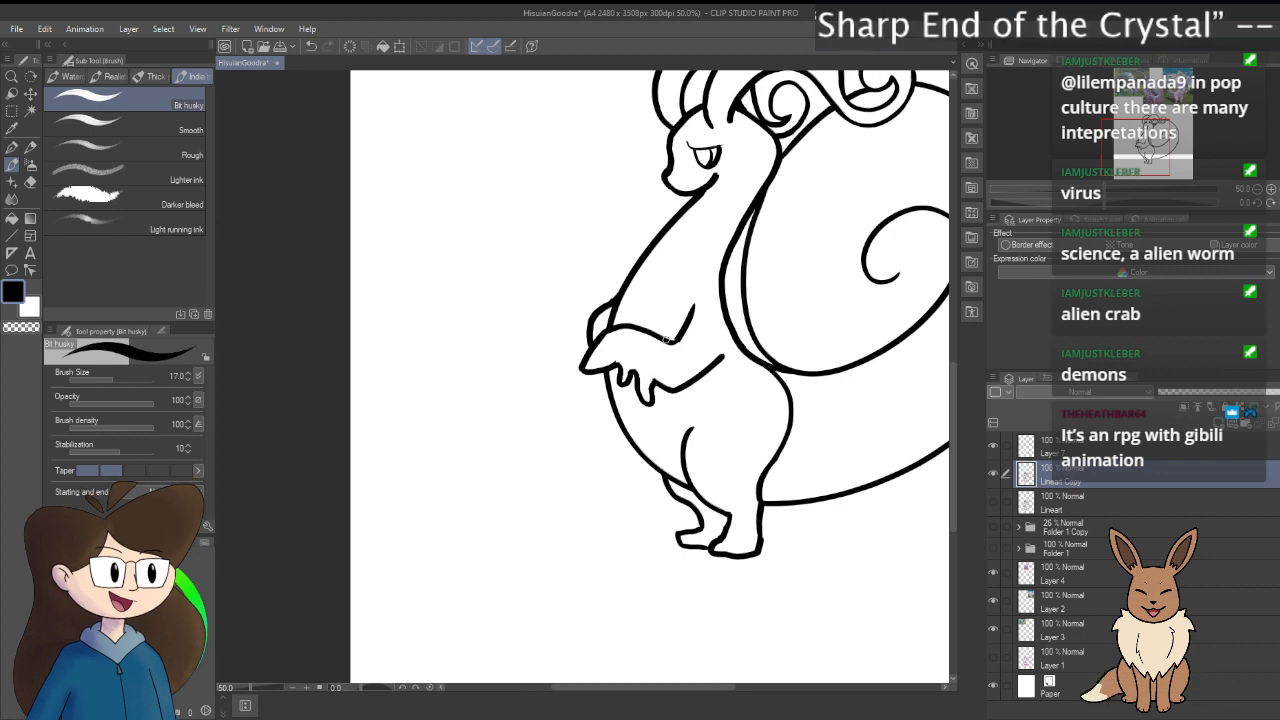
{"action": "key", "text": "ctrl+z"}
{"action": "key", "text": "ctrl+z"}
{"action": "key", "text": "ctrl+z"}
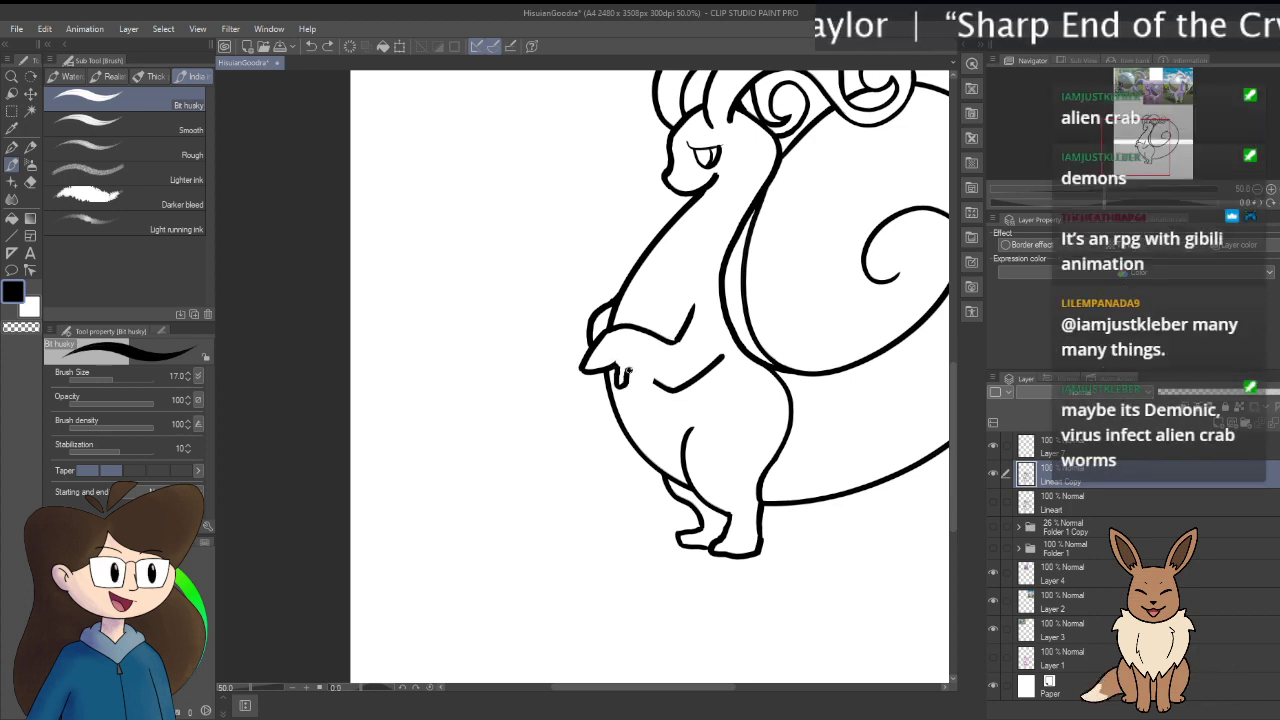
{"action": "left_click_drag", "start_coordinate": [650, 382], "coordinate": [646, 396]}
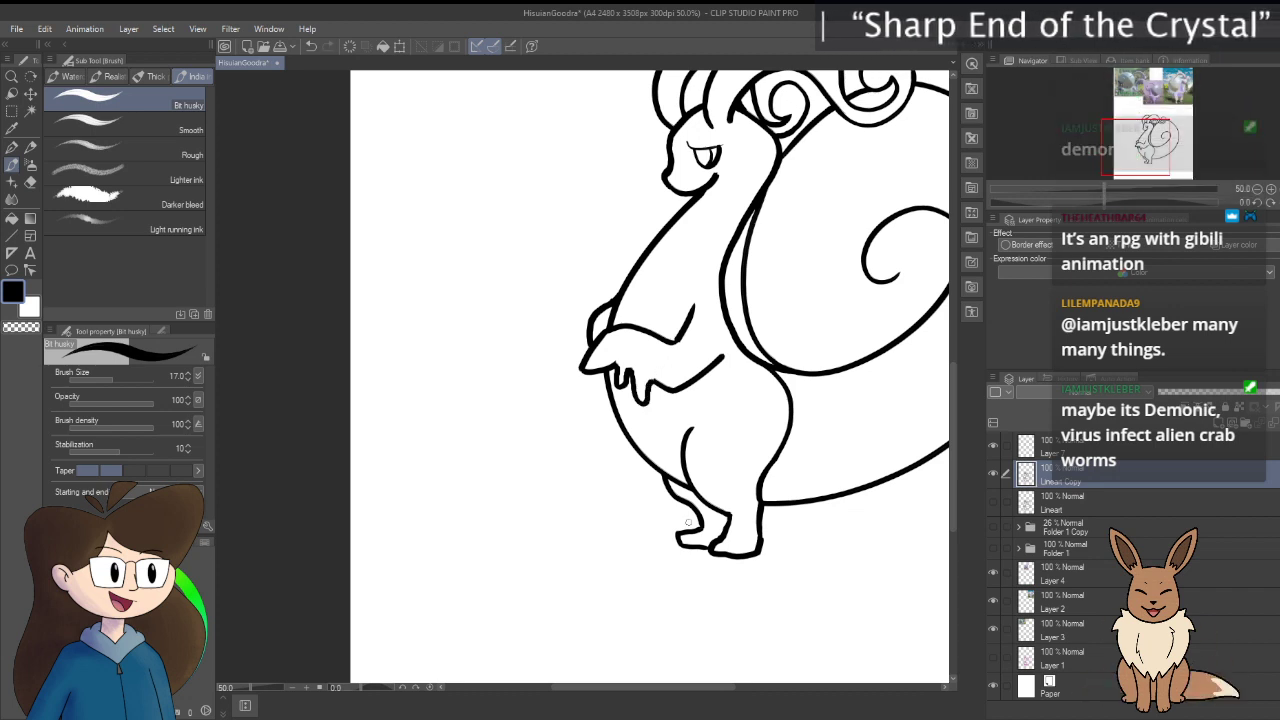
{"action": "scroll", "coordinate": [688, 521], "scroll_direction": "down", "scroll_amount": 1}
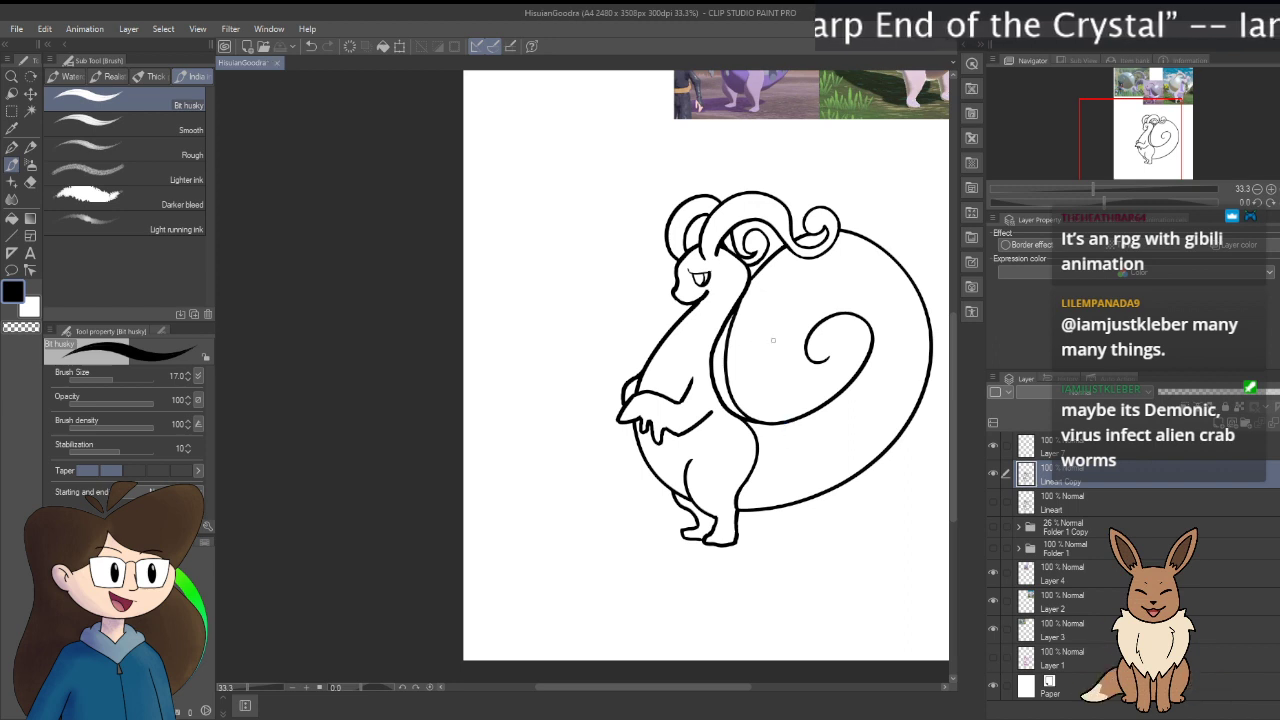
Step: Handwrite the note "Bit Husky 17" in the blank area below the reference images on the Lineart Copy layer
{"action": "mouse_move", "coordinate": [780, 271]}
{"action": "left_mouse_down"}
{"action": "mouse_move", "coordinate": [757, 371]}
{"action": "mouse_move", "coordinate": [732, 402]}
{"action": "left_mouse_up"}
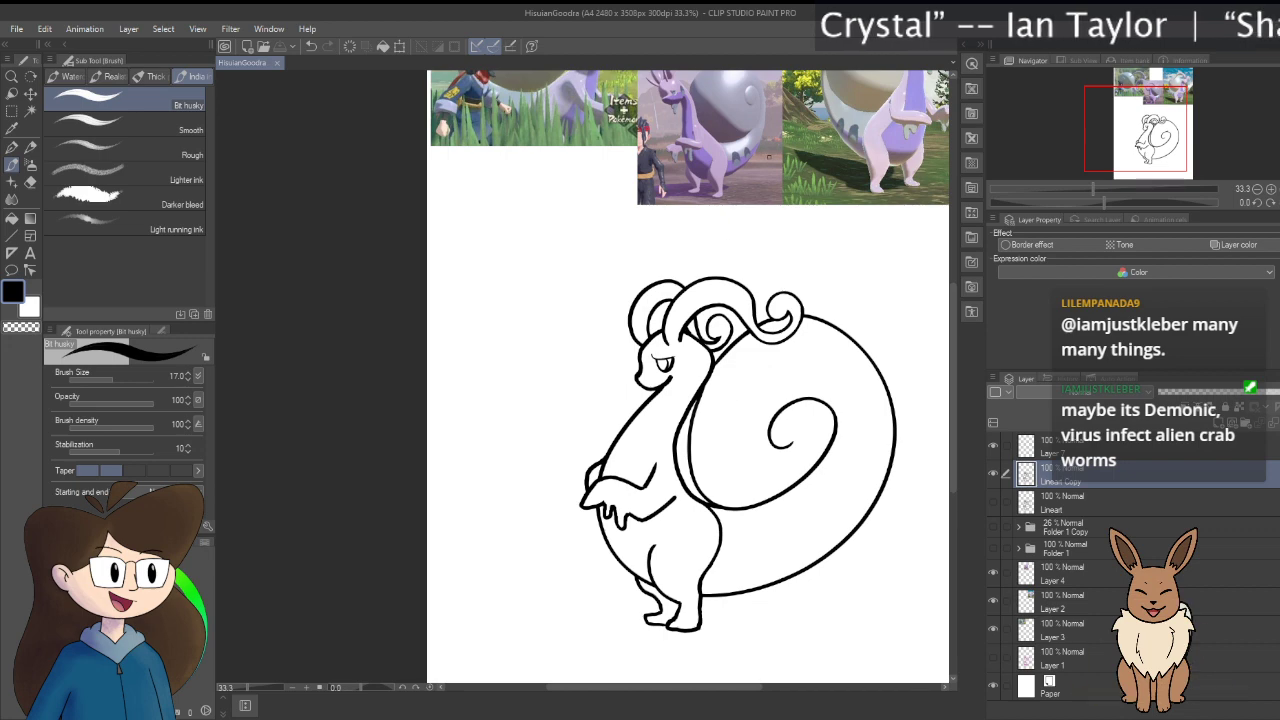
{"action": "left_click_drag", "start_coordinate": [785, 221], "coordinate": [723, 289]}
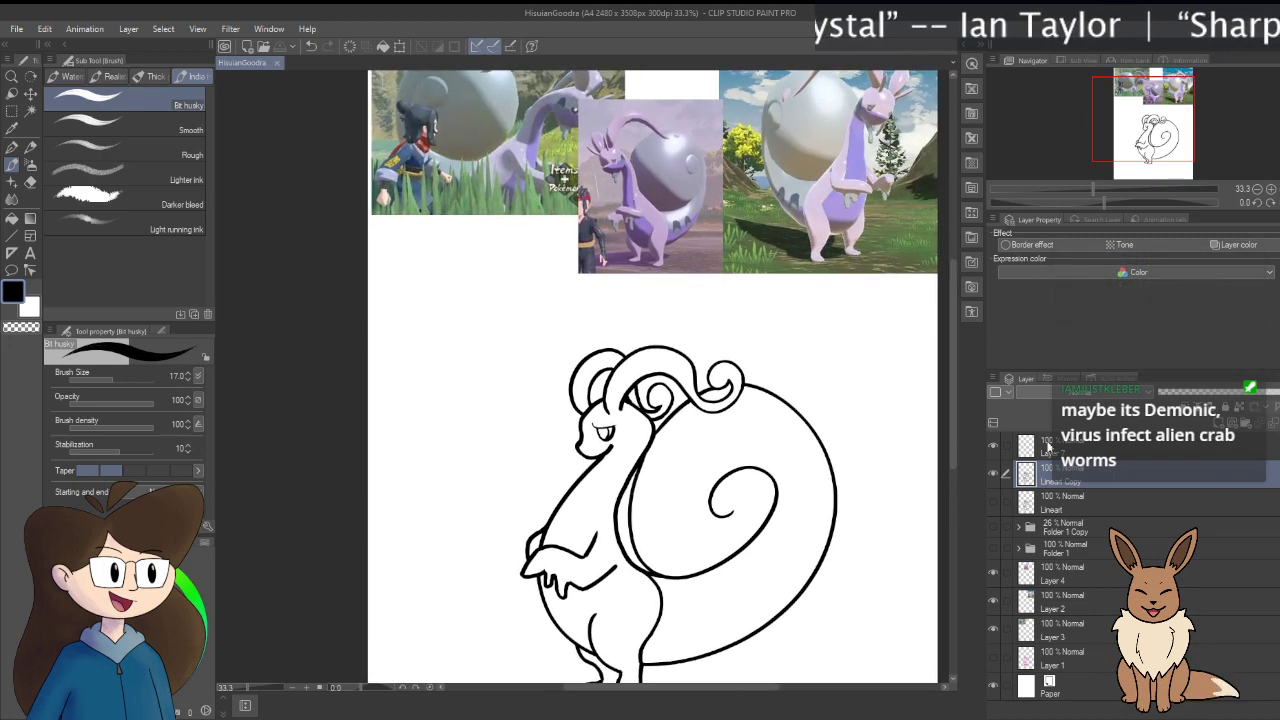
{"action": "left_click", "coordinate": [1161, 506]}
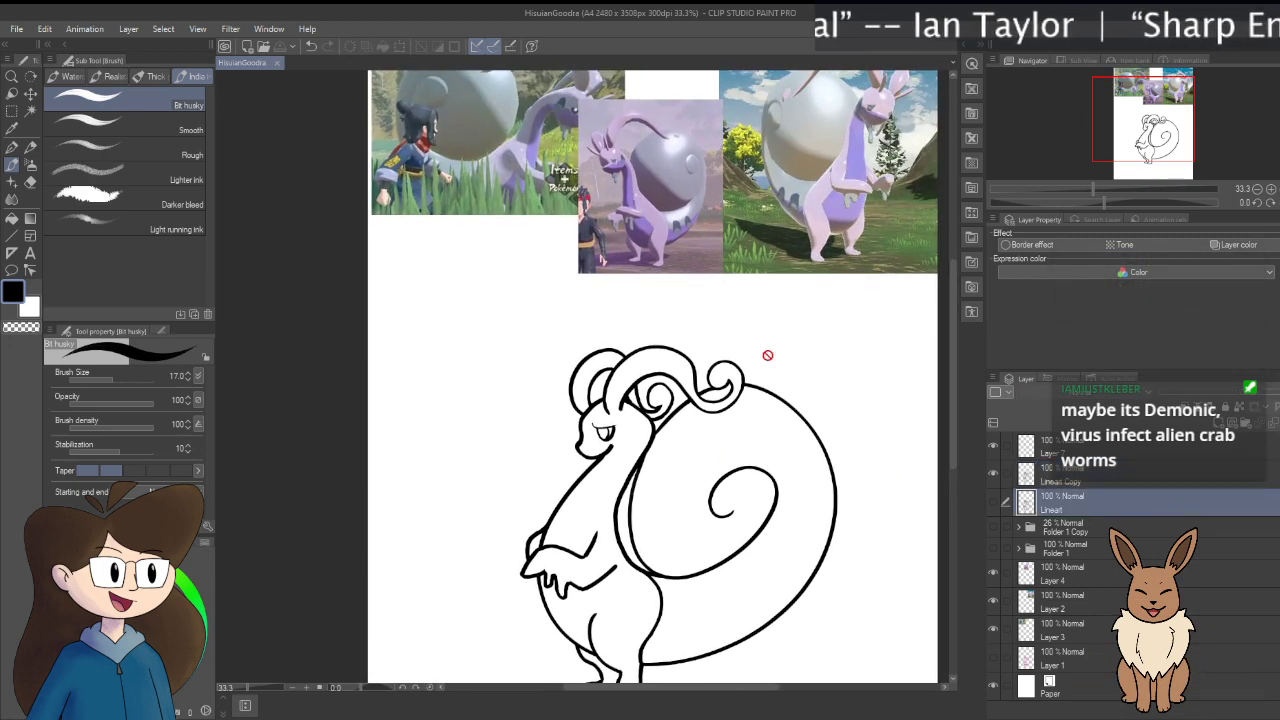
{"action": "left_click_drag", "start_coordinate": [766, 357], "coordinate": [557, 381]}
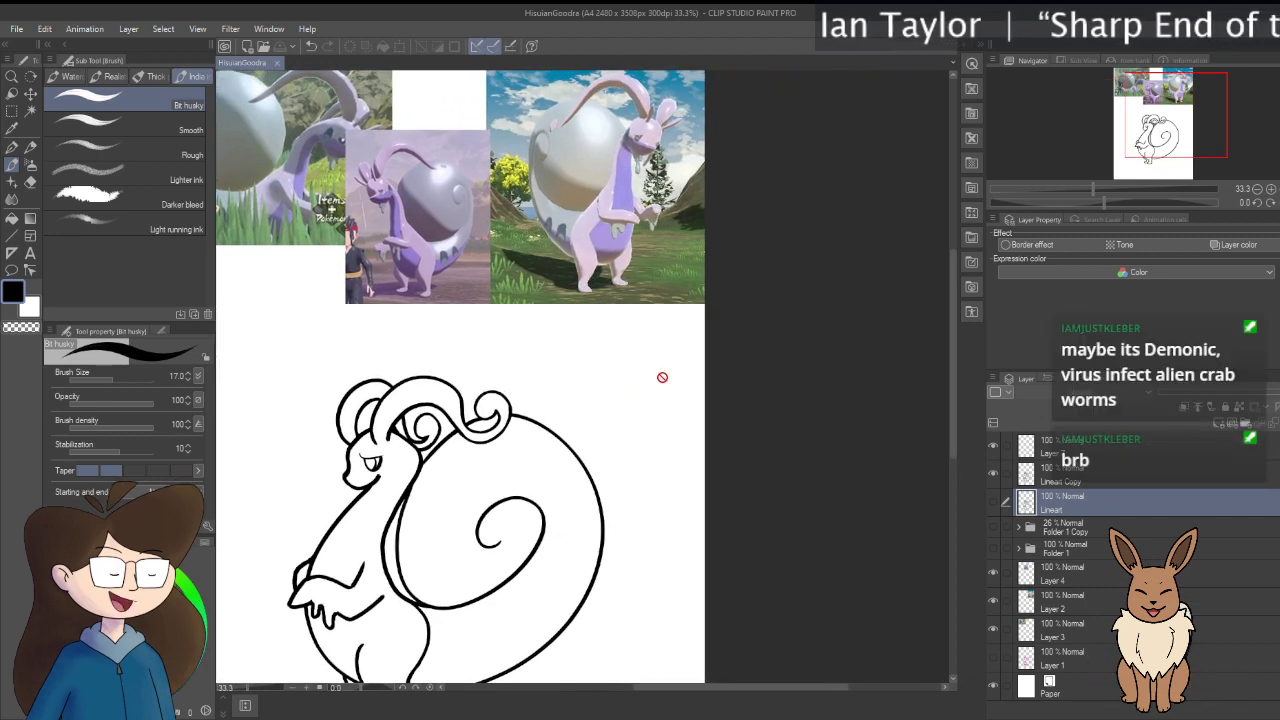
{"action": "left_click", "coordinate": [1114, 481]}
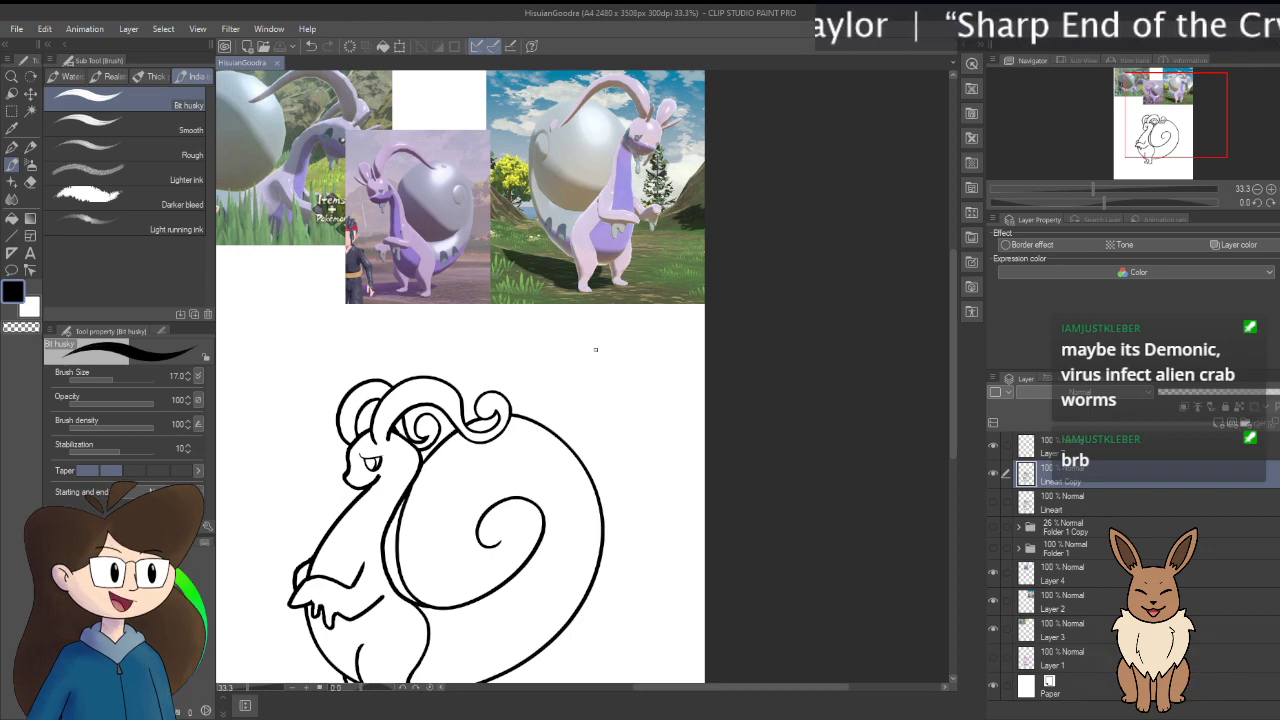
{"action": "mouse_move", "coordinate": [595, 345]}
{"action": "left_mouse_down"}
{"action": "mouse_move", "coordinate": [627, 355]}
{"action": "mouse_move", "coordinate": [613, 404]}
{"action": "left_mouse_up"}
{"action": "left_click", "coordinate": [614, 348]}
{"action": "left_click_drag", "start_coordinate": [613, 393], "coordinate": [652, 400]}
{"action": "mouse_move", "coordinate": [660, 382]}
{"action": "left_mouse_down"}
{"action": "mouse_move", "coordinate": [652, 399]}
{"action": "mouse_move", "coordinate": [666, 399]}
{"action": "left_mouse_up"}
{"action": "left_click_drag", "start_coordinate": [676, 384], "coordinate": [668, 393]}
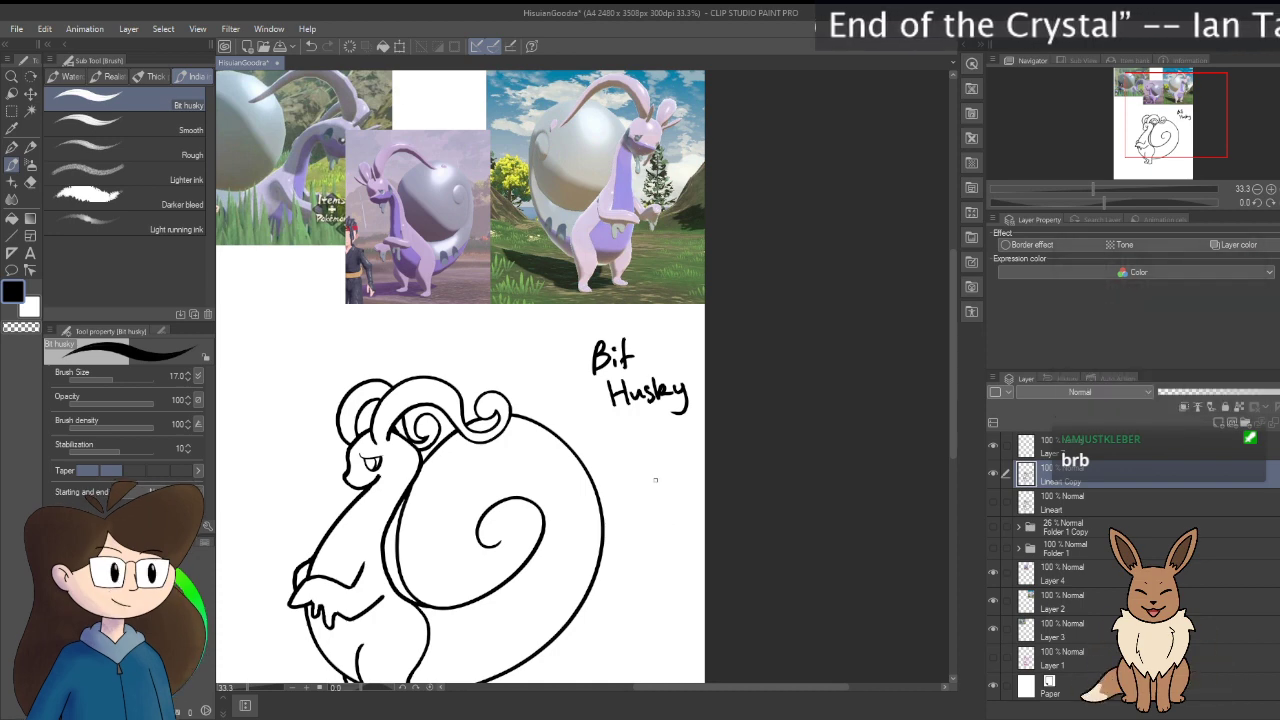
{"action": "left_click_drag", "start_coordinate": [663, 437], "coordinate": [668, 462]}
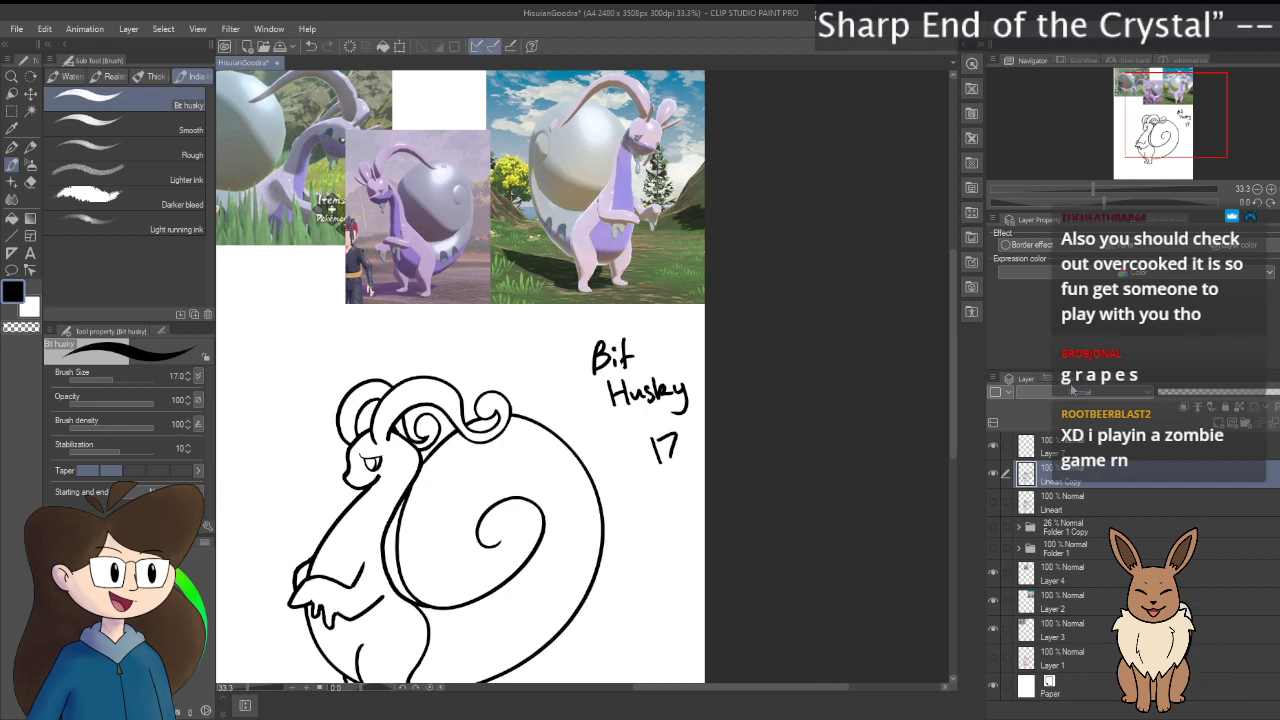
Step: Add a new layer directly above the Lineart layer and switch to the Gouache brush
{"action": "left_click", "coordinate": [1168, 505]}
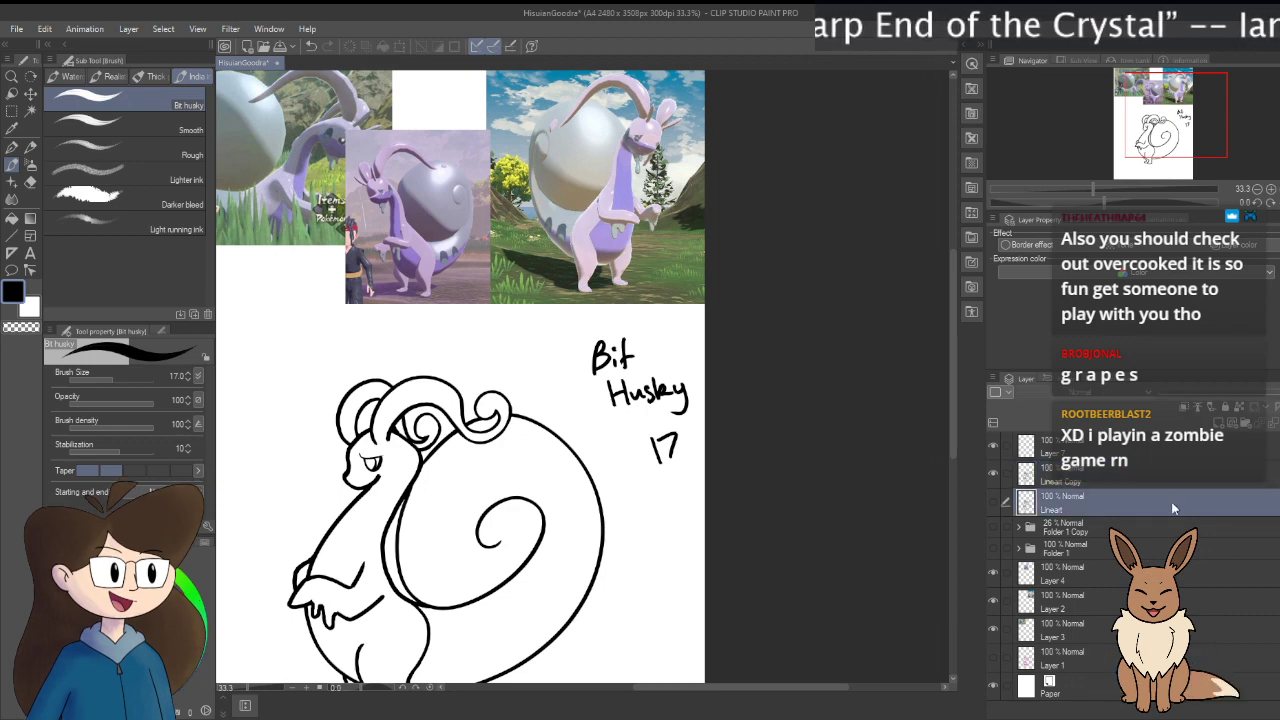
{"action": "left_click", "coordinate": [1183, 407]}
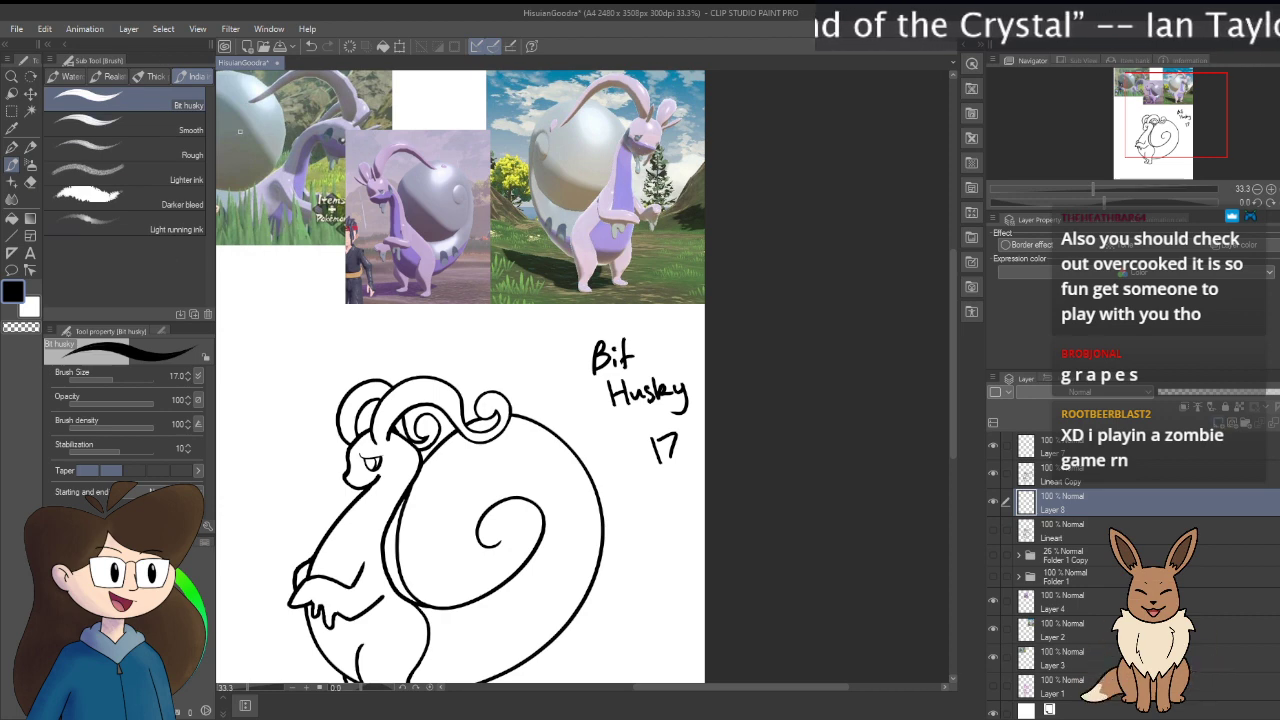
{"action": "left_click", "coordinate": [157, 77]}
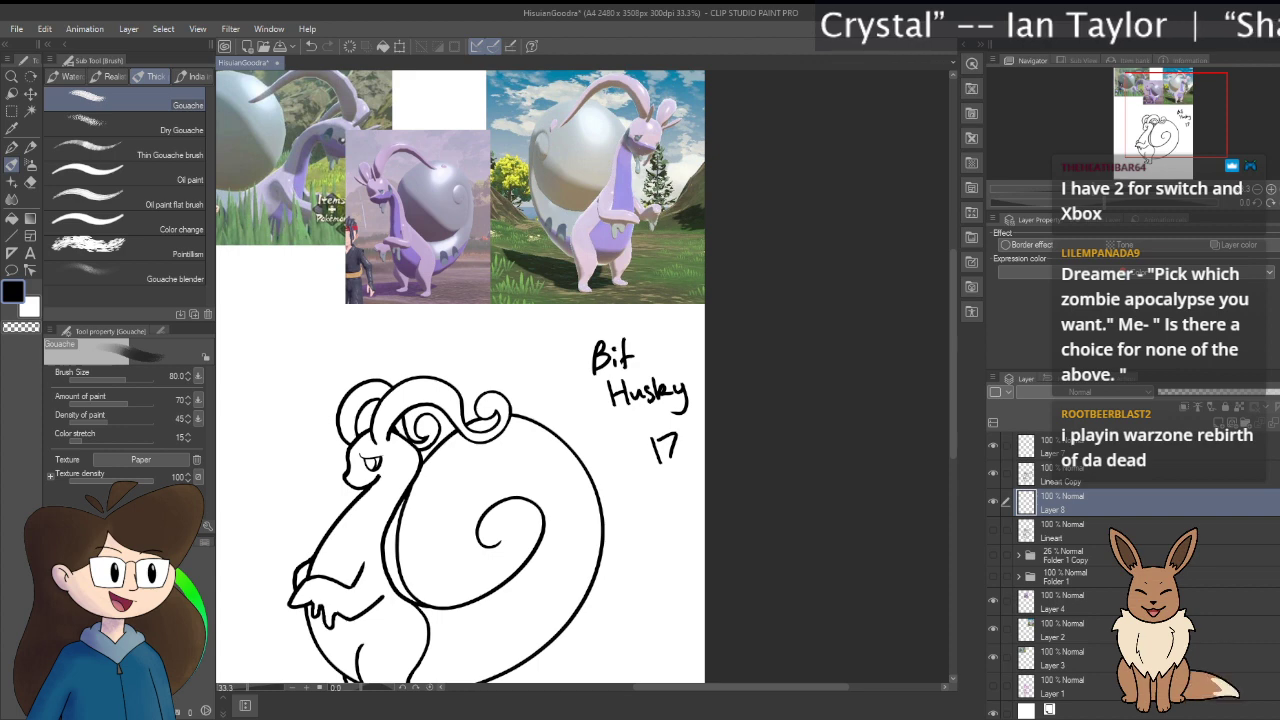
Step: Test a pink Gouache stroke at size 80 beside the handwritten note and undo it
{"action": "left_click_drag", "start_coordinate": [412, 542], "coordinate": [545, 421]}
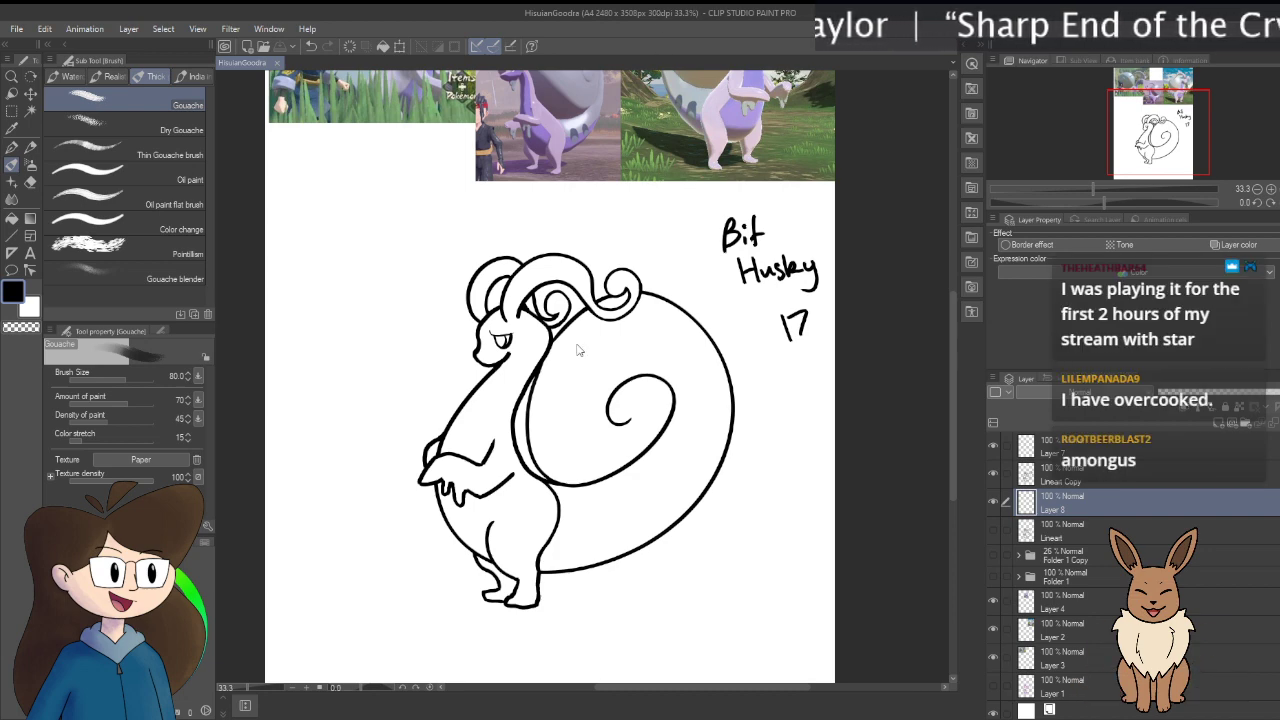
{"action": "mouse_move", "coordinate": [627, 273]}
{"action": "left_mouse_down"}
{"action": "mouse_move", "coordinate": [626, 443]}
{"action": "mouse_move", "coordinate": [580, 305]}
{"action": "mouse_move", "coordinate": [620, 465]}
{"action": "mouse_move", "coordinate": [576, 318]}
{"action": "mouse_move", "coordinate": [576, 388]}
{"action": "mouse_move", "coordinate": [564, 361]}
{"action": "mouse_move", "coordinate": [612, 232]}
{"action": "mouse_move", "coordinate": [715, 216]}
{"action": "left_mouse_up"}
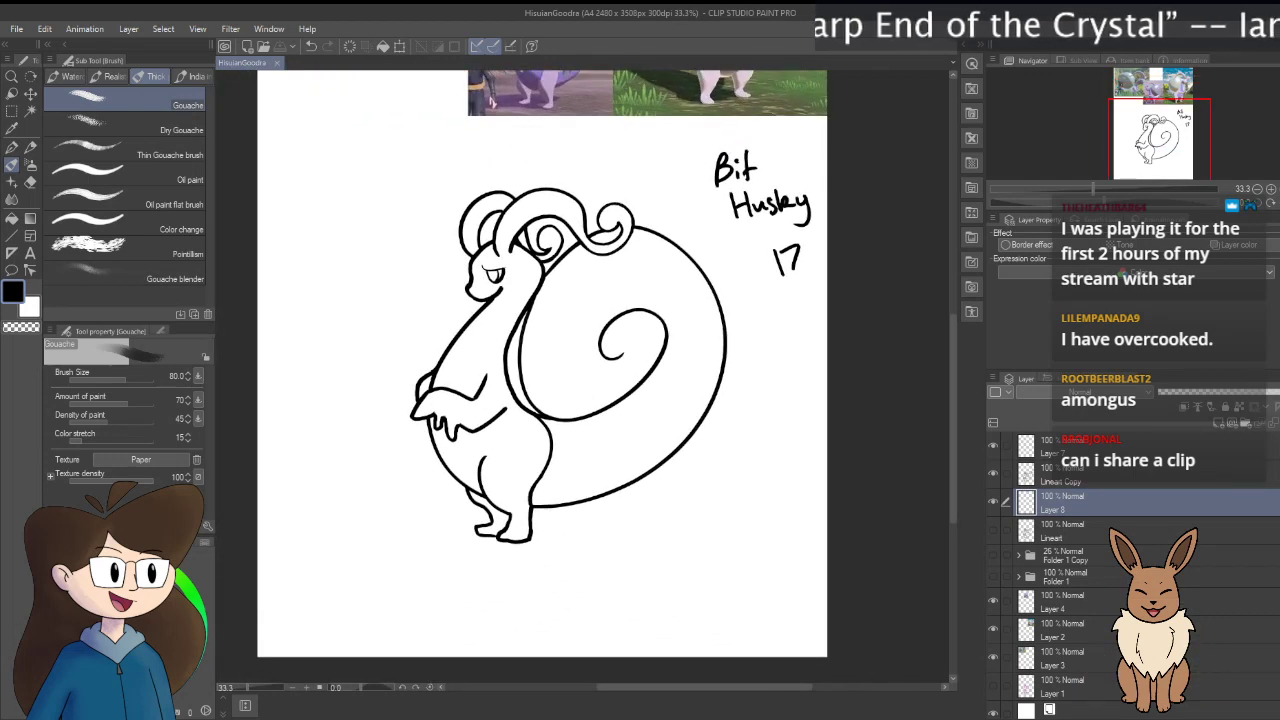
{"action": "mouse_move", "coordinate": [534, 325]}
{"action": "left_mouse_down"}
{"action": "mouse_move", "coordinate": [538, 566]}
{"action": "mouse_move", "coordinate": [572, 470]}
{"action": "left_mouse_up"}
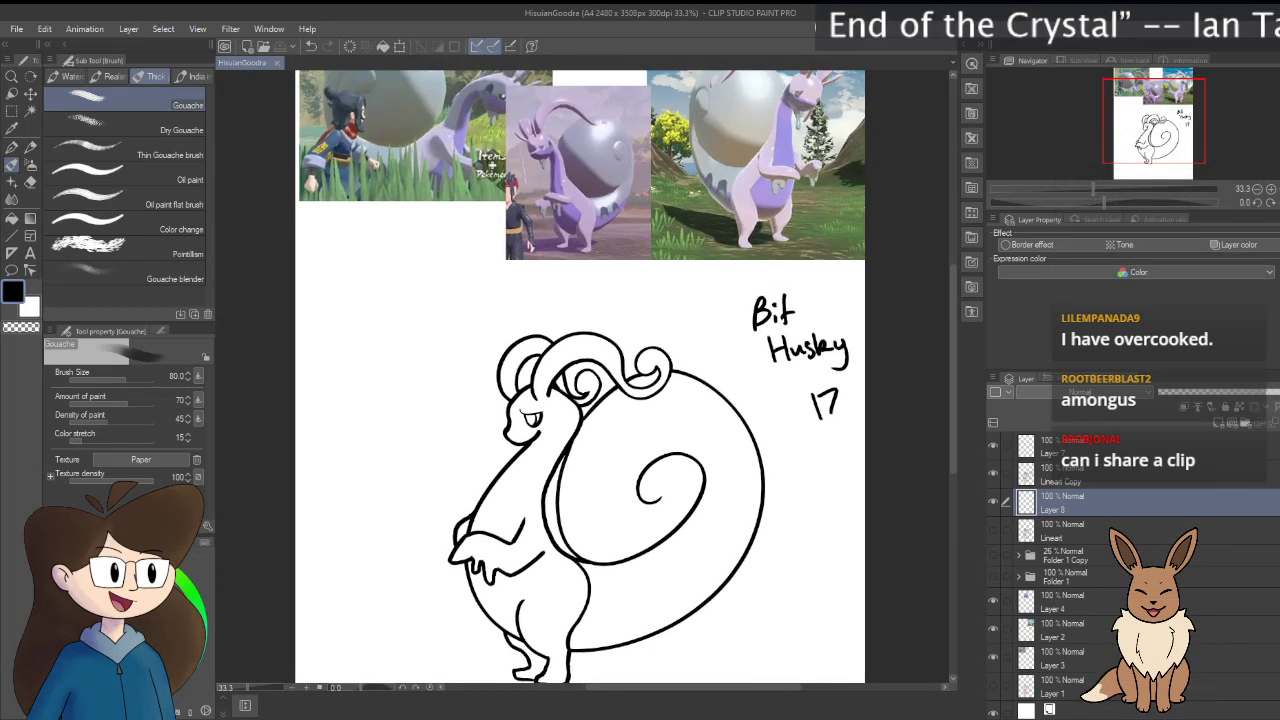
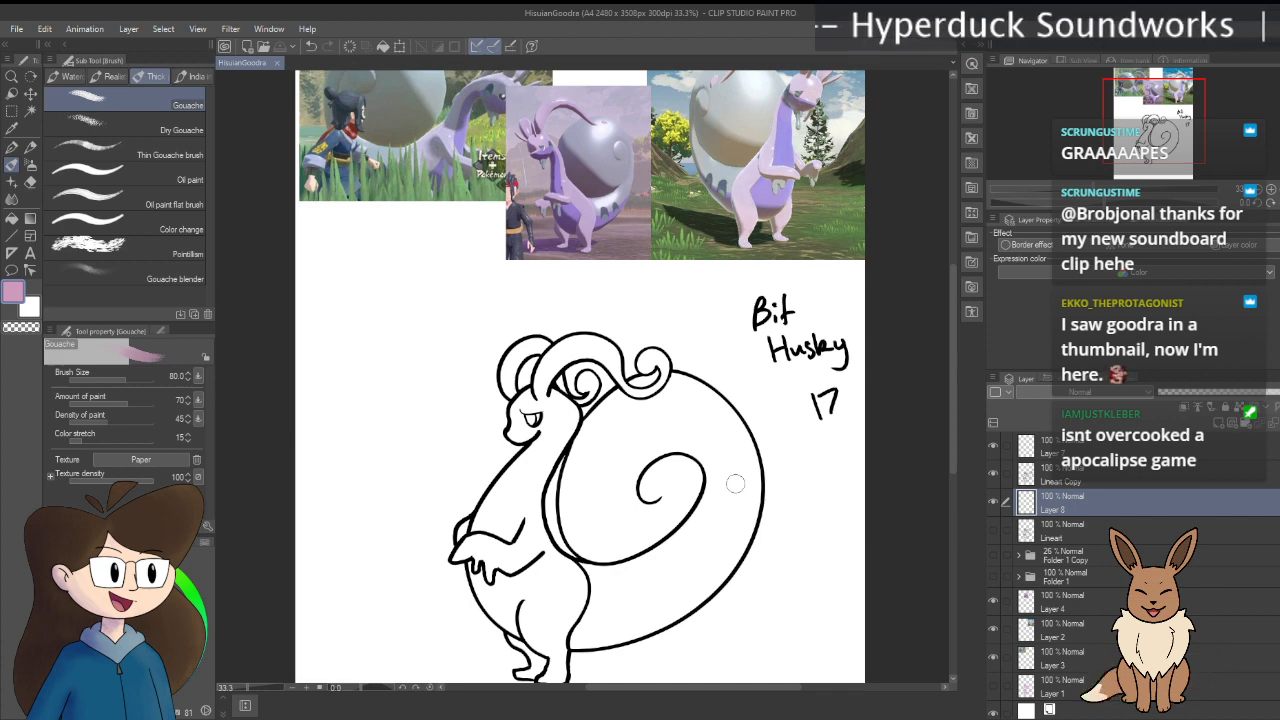
{"action": "left_click_drag", "start_coordinate": [752, 298], "coordinate": [722, 392]}
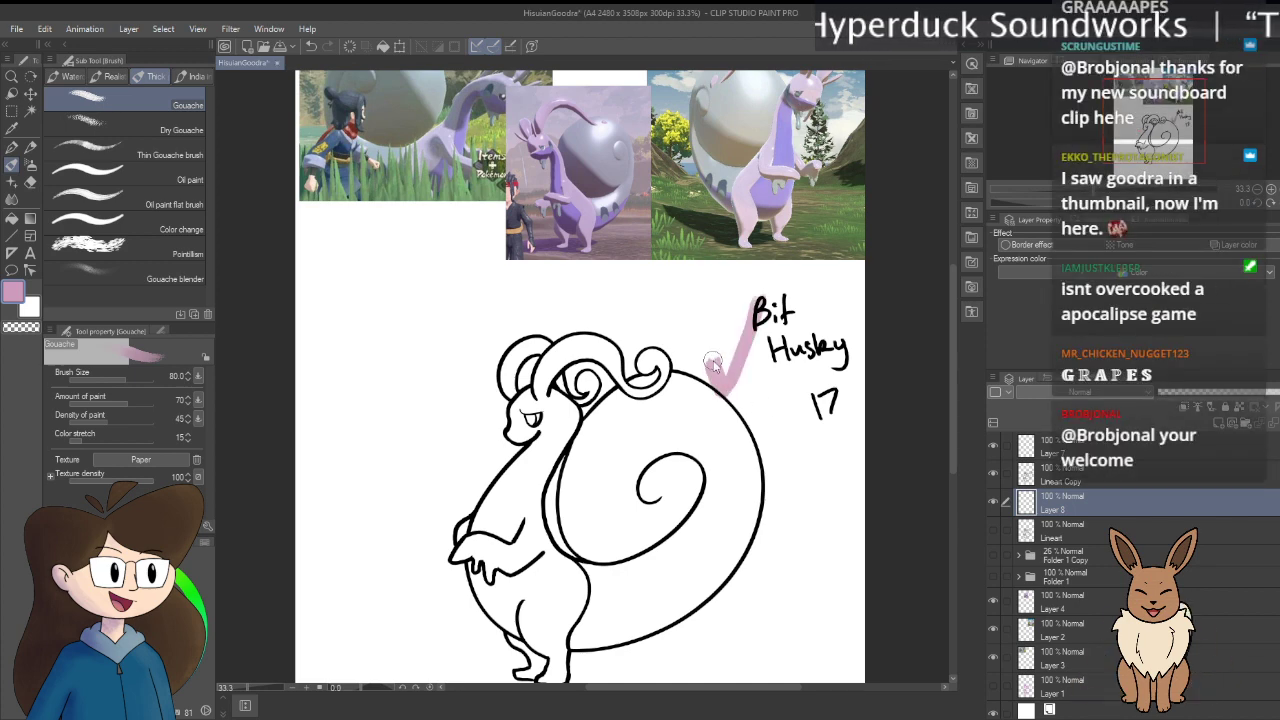
{"action": "key", "text": "ctrl+z"}
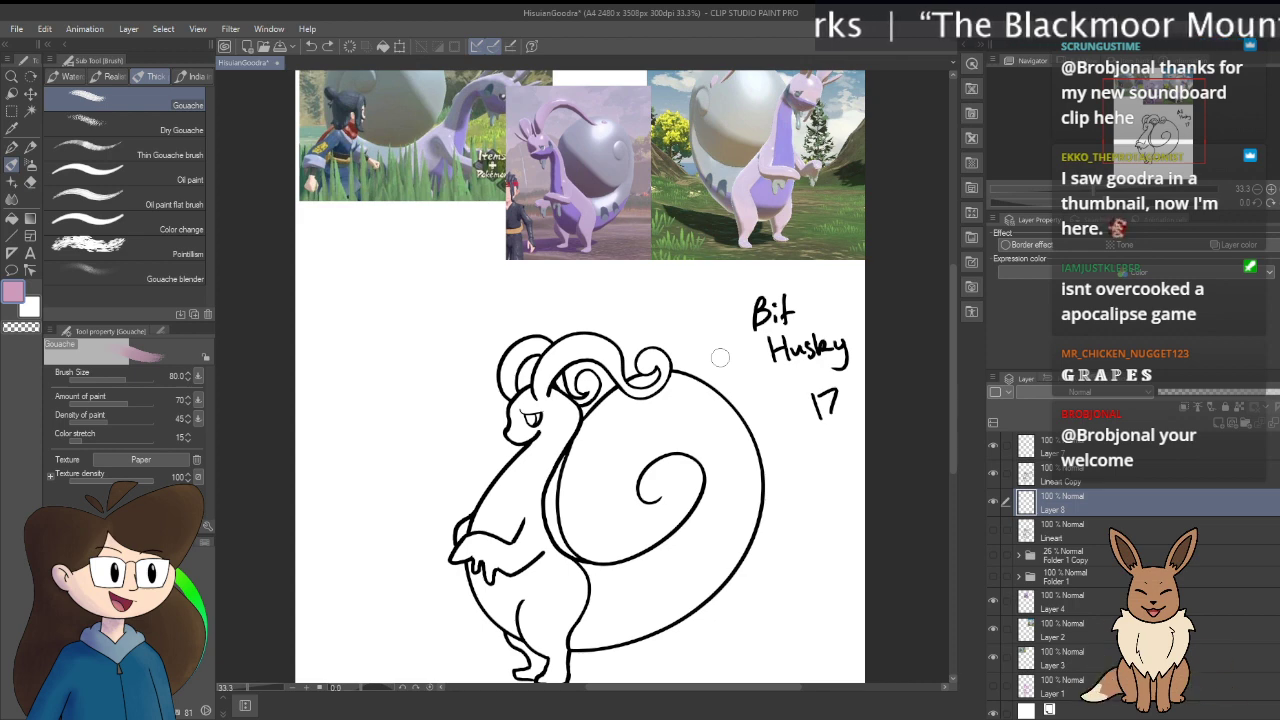
Step: Paint a curved pink Gouache stroke at size 80 across the lower part of the shell on the new layer
{"action": "scroll", "coordinate": [635, 334], "scroll_direction": "down", "scroll_amount": 2}
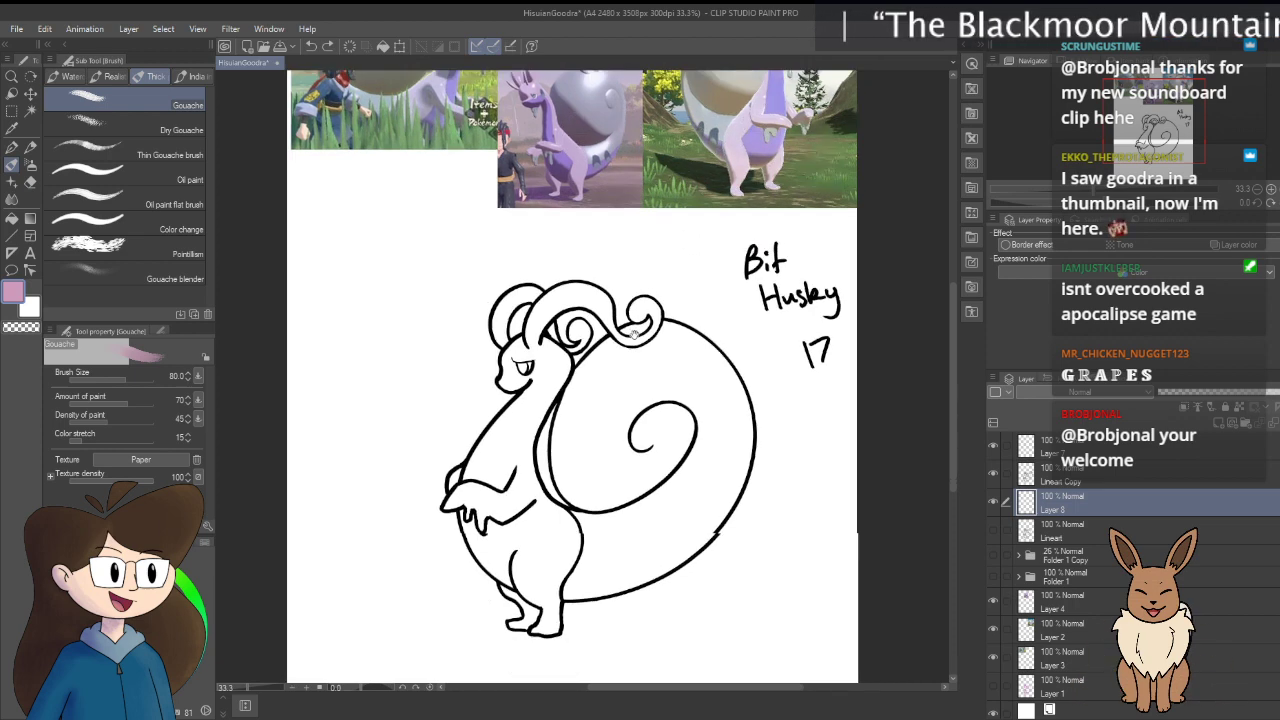
{"action": "left_click_drag", "start_coordinate": [633, 334], "coordinate": [660, 296]}
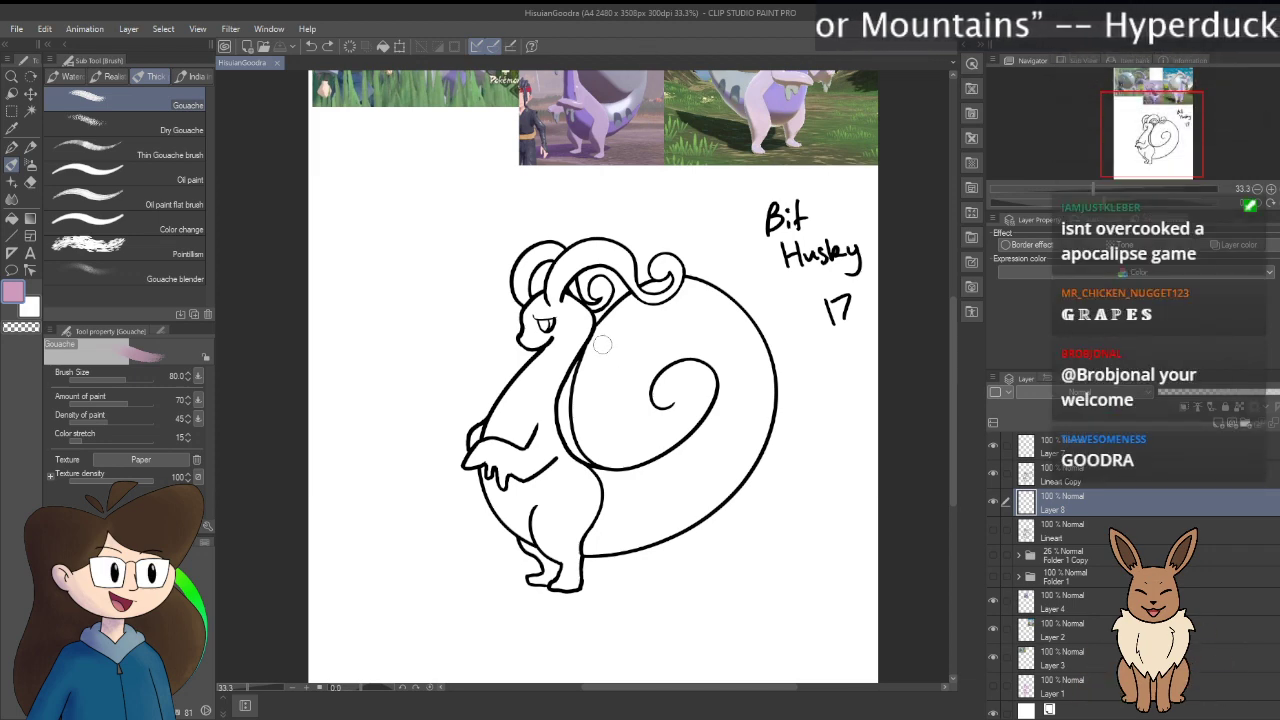
{"action": "mouse_move", "coordinate": [639, 328]}
{"action": "left_mouse_down"}
{"action": "mouse_move", "coordinate": [651, 366]}
{"action": "mouse_move", "coordinate": [663, 323]}
{"action": "mouse_move", "coordinate": [640, 391]}
{"action": "mouse_move", "coordinate": [601, 469]}
{"action": "mouse_move", "coordinate": [570, 478]}
{"action": "mouse_move", "coordinate": [547, 532]}
{"action": "mouse_move", "coordinate": [570, 483]}
{"action": "mouse_move", "coordinate": [642, 475]}
{"action": "mouse_move", "coordinate": [578, 519]}
{"action": "mouse_move", "coordinate": [614, 364]}
{"action": "mouse_move", "coordinate": [574, 480]}
{"action": "mouse_move", "coordinate": [568, 389]}
{"action": "mouse_move", "coordinate": [609, 389]}
{"action": "mouse_move", "coordinate": [560, 382]}
{"action": "mouse_move", "coordinate": [575, 446]}
{"action": "mouse_move", "coordinate": [563, 328]}
{"action": "left_mouse_up"}
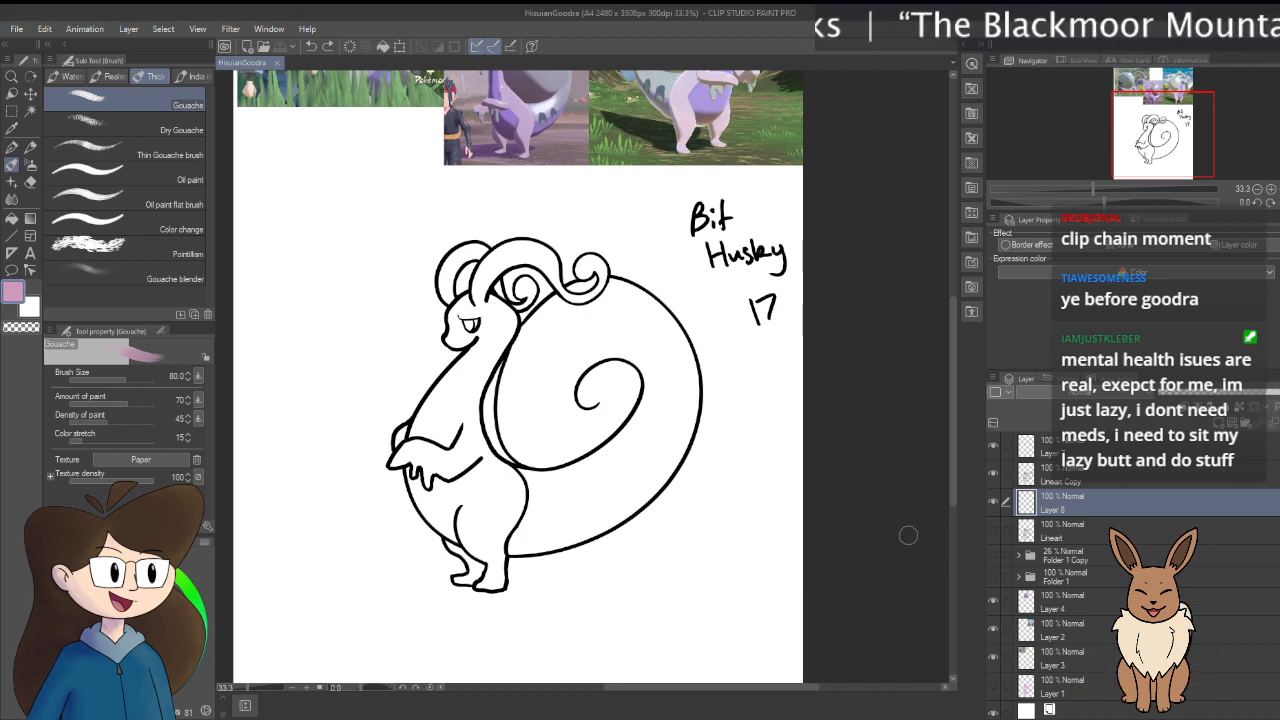
{"action": "left_click_drag", "start_coordinate": [663, 369], "coordinate": [556, 518]}
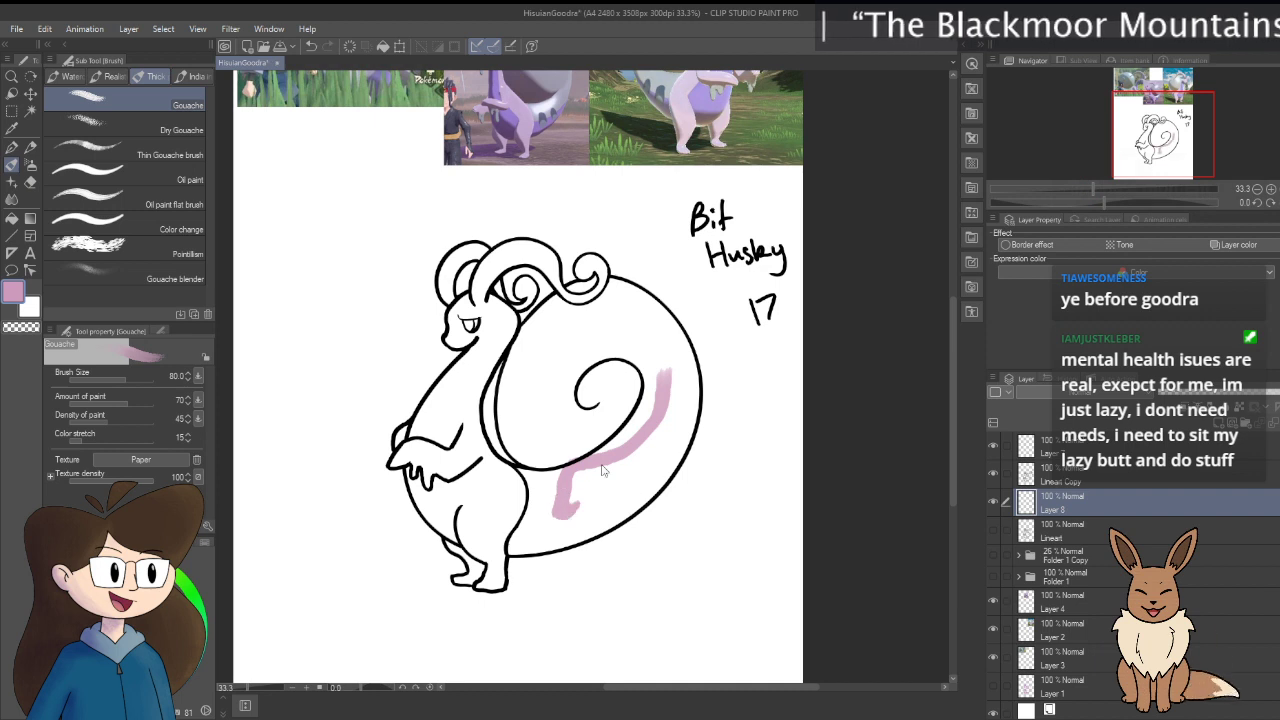
Step: Undo the pink shell stroke and set the Gouache brush size to 120
{"action": "key", "text": "ctrl+z"}
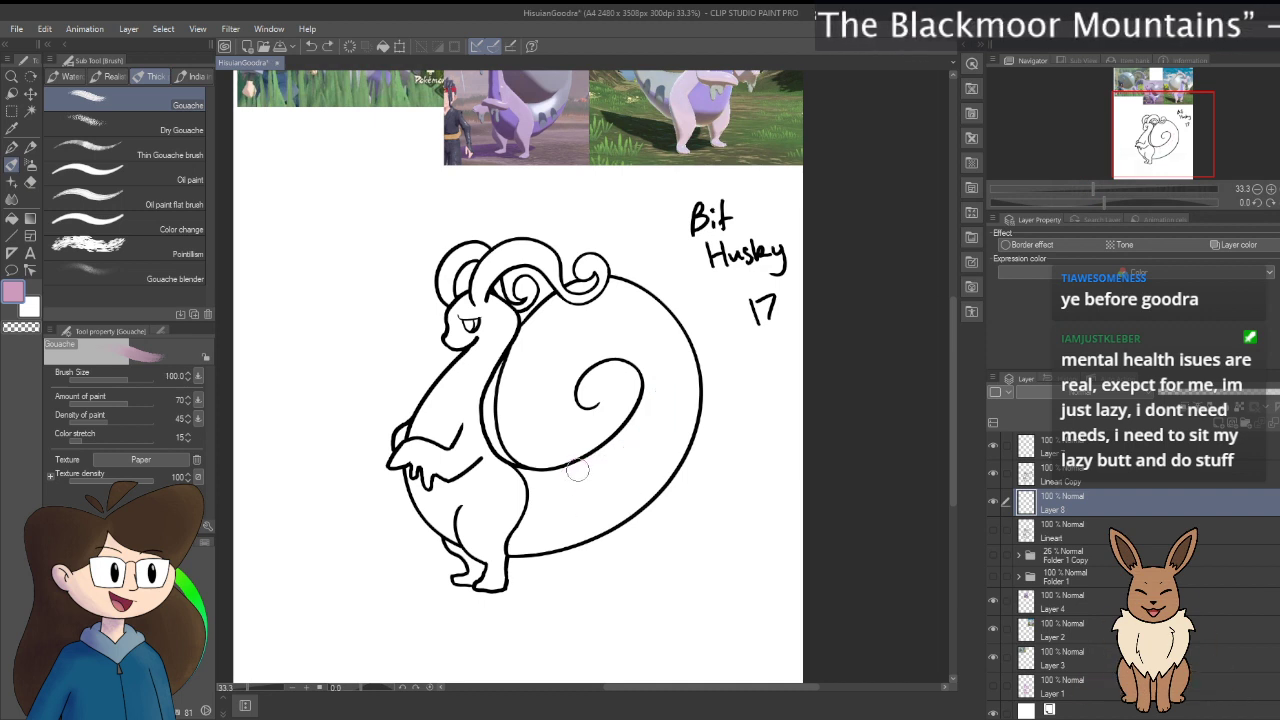
{"action": "key", "text": "bracketright"}
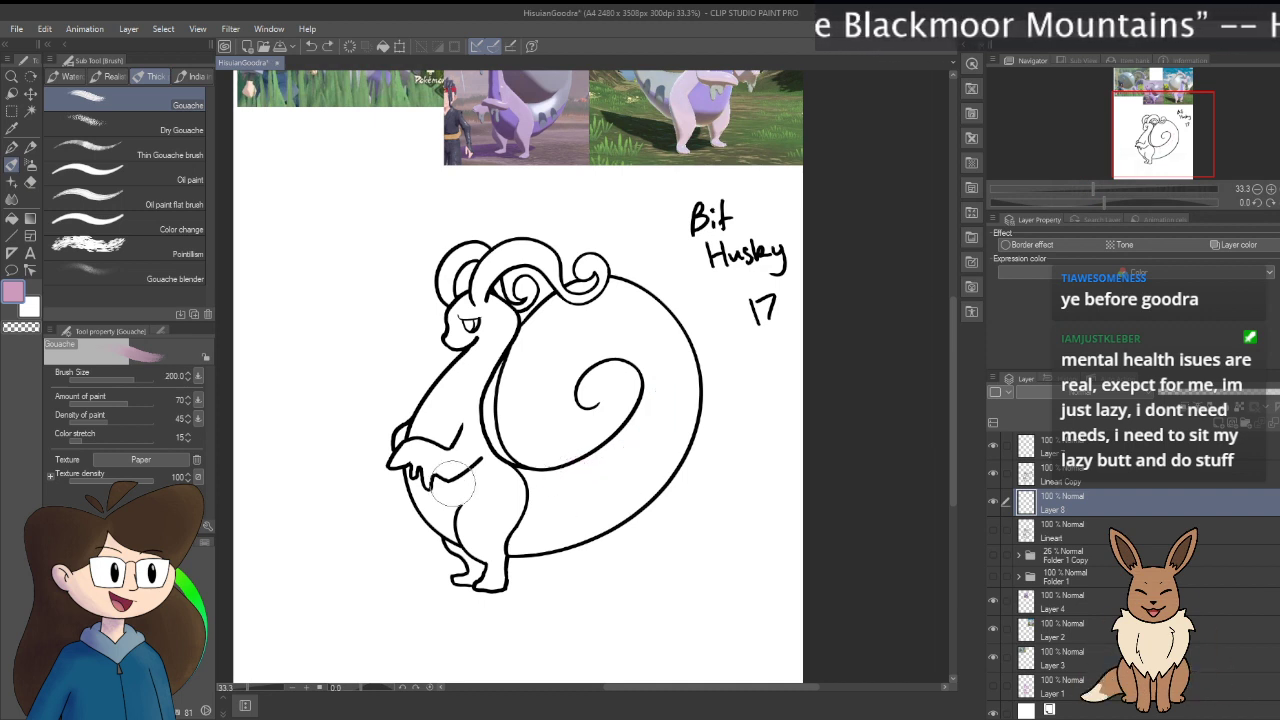
{"action": "left_click_drag", "start_coordinate": [442, 388], "coordinate": [462, 418]}
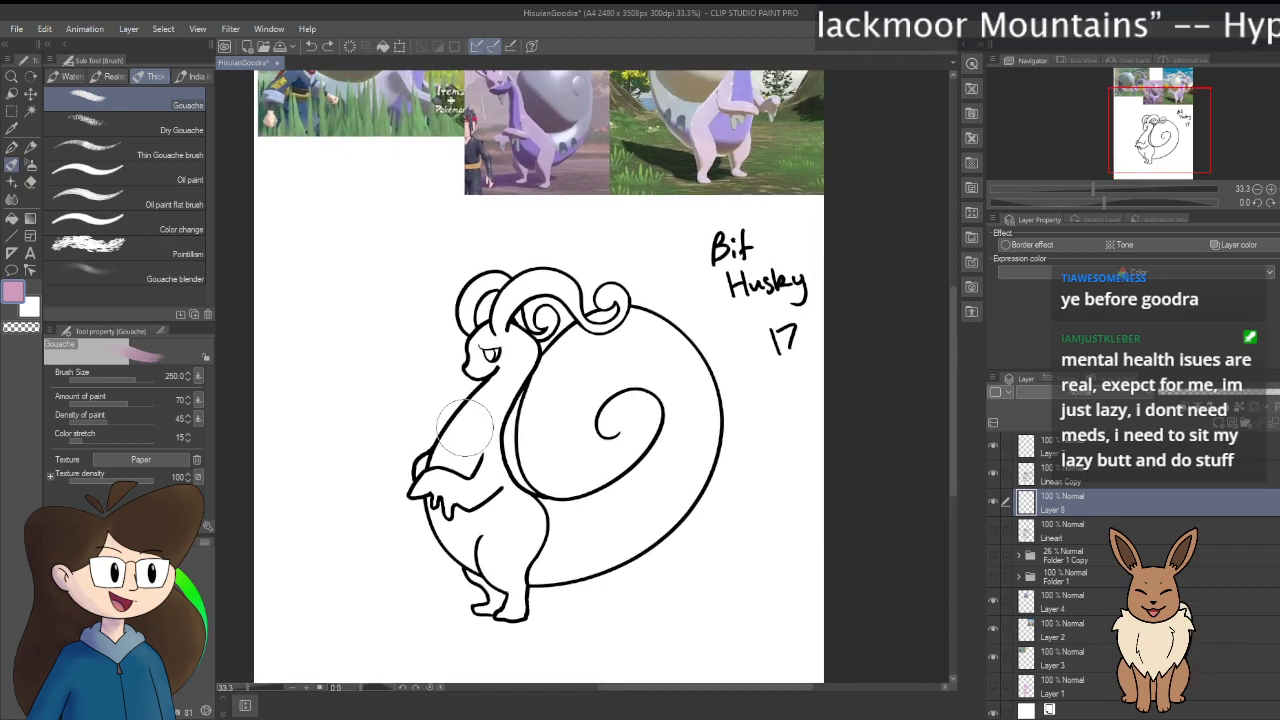
{"action": "key", "text": "bracketleft"}
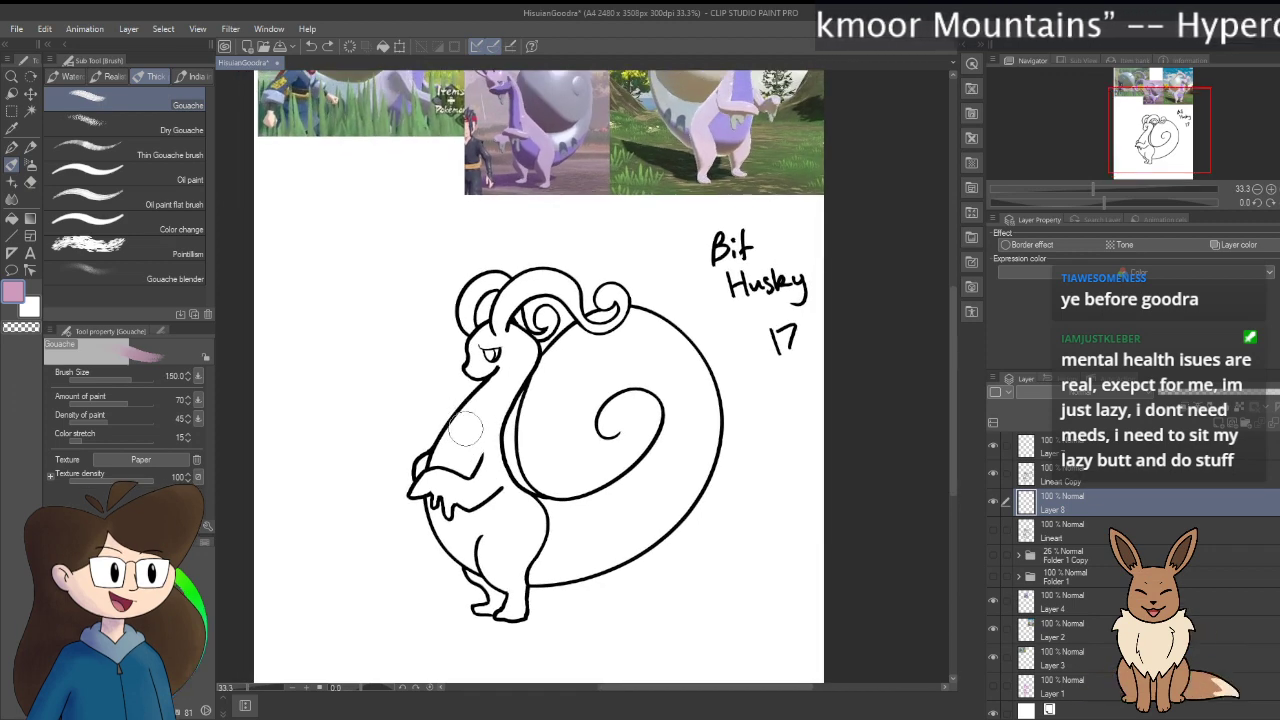
{"action": "scroll", "coordinate": [466, 428], "scroll_direction": "up", "scroll_amount": 2}
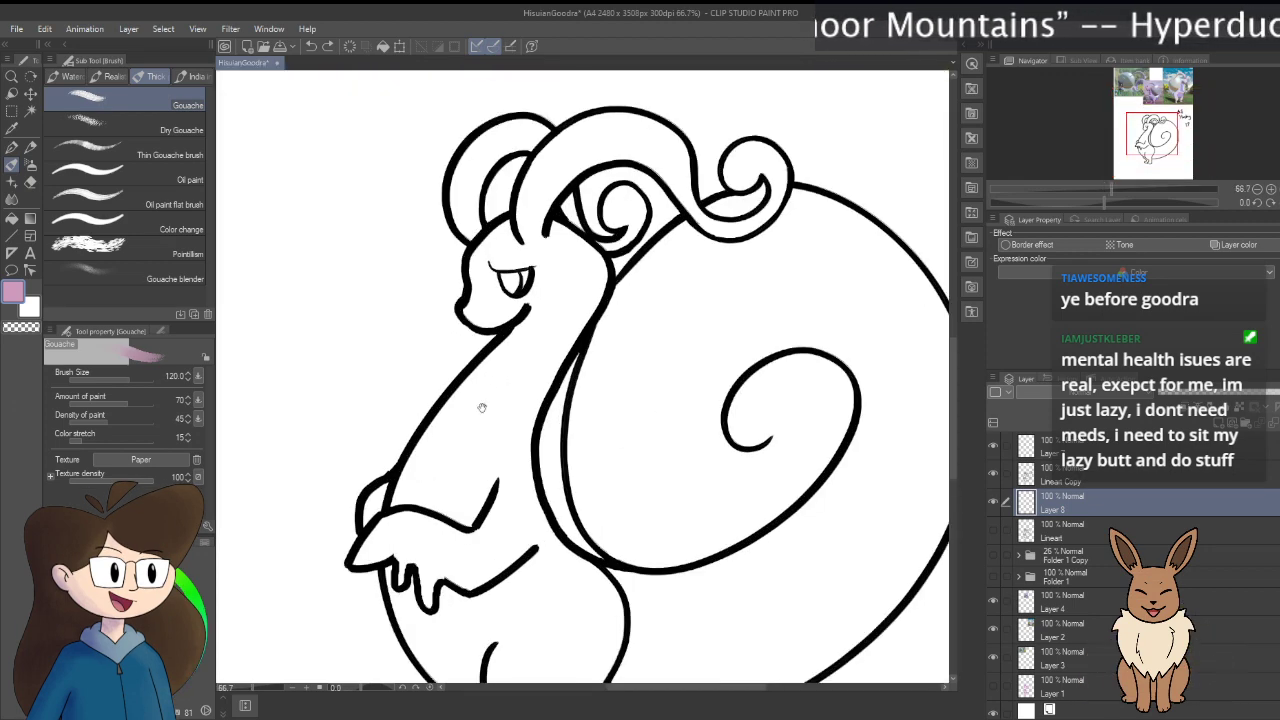
{"action": "mouse_move", "coordinate": [480, 409]}
{"action": "left_mouse_down"}
{"action": "mouse_move", "coordinate": [482, 450]}
{"action": "mouse_move", "coordinate": [486, 423]}
{"action": "mouse_move", "coordinate": [405, 630]}
{"action": "left_mouse_up"}
{"action": "key", "text": "ctrl+z"}
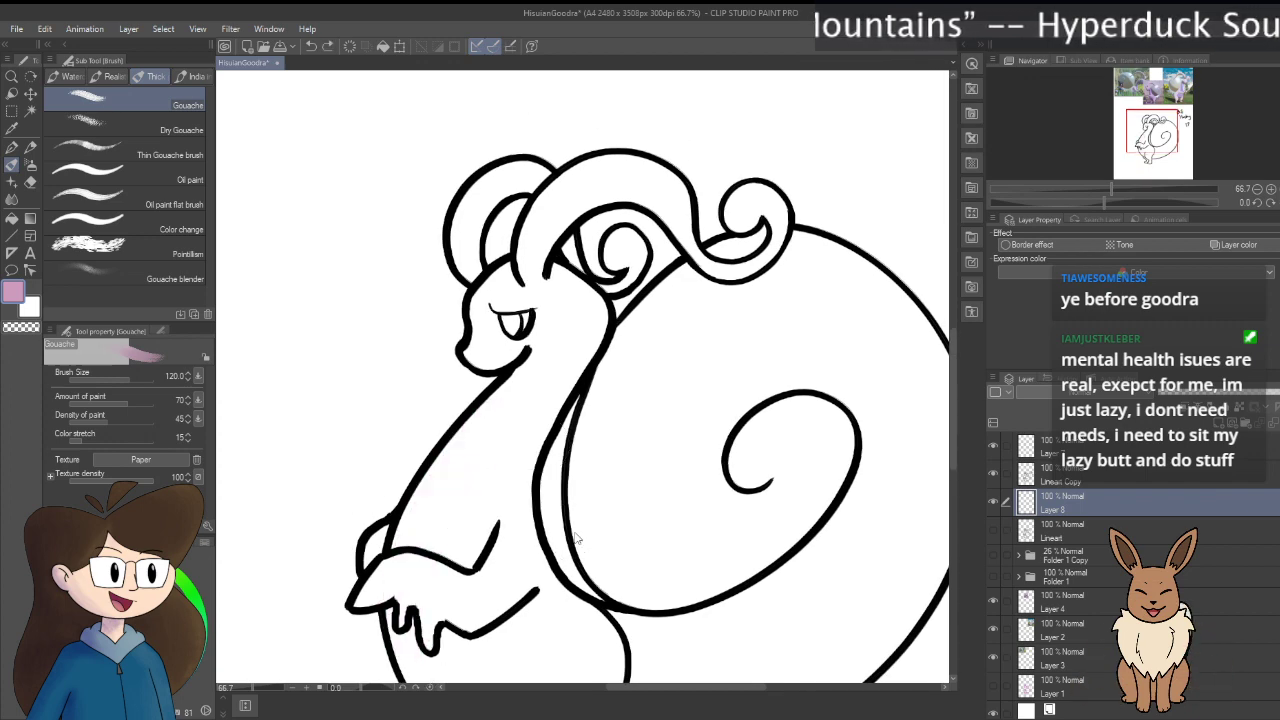
Step: Test a long pink Gouache stroke at size 120 above the horns and undo it
{"action": "scroll", "coordinate": [573, 530], "scroll_direction": "down", "scroll_amount": 1}
{"action": "mouse_move", "coordinate": [635, 190]}
{"action": "left_mouse_down"}
{"action": "mouse_move", "coordinate": [583, 410]}
{"action": "mouse_move", "coordinate": [700, 129]}
{"action": "mouse_move", "coordinate": [671, 429]}
{"action": "left_mouse_up"}
{"action": "mouse_move", "coordinate": [540, 488]}
{"action": "left_mouse_down"}
{"action": "mouse_move", "coordinate": [765, 422]}
{"action": "mouse_move", "coordinate": [845, 415]}
{"action": "left_mouse_up"}
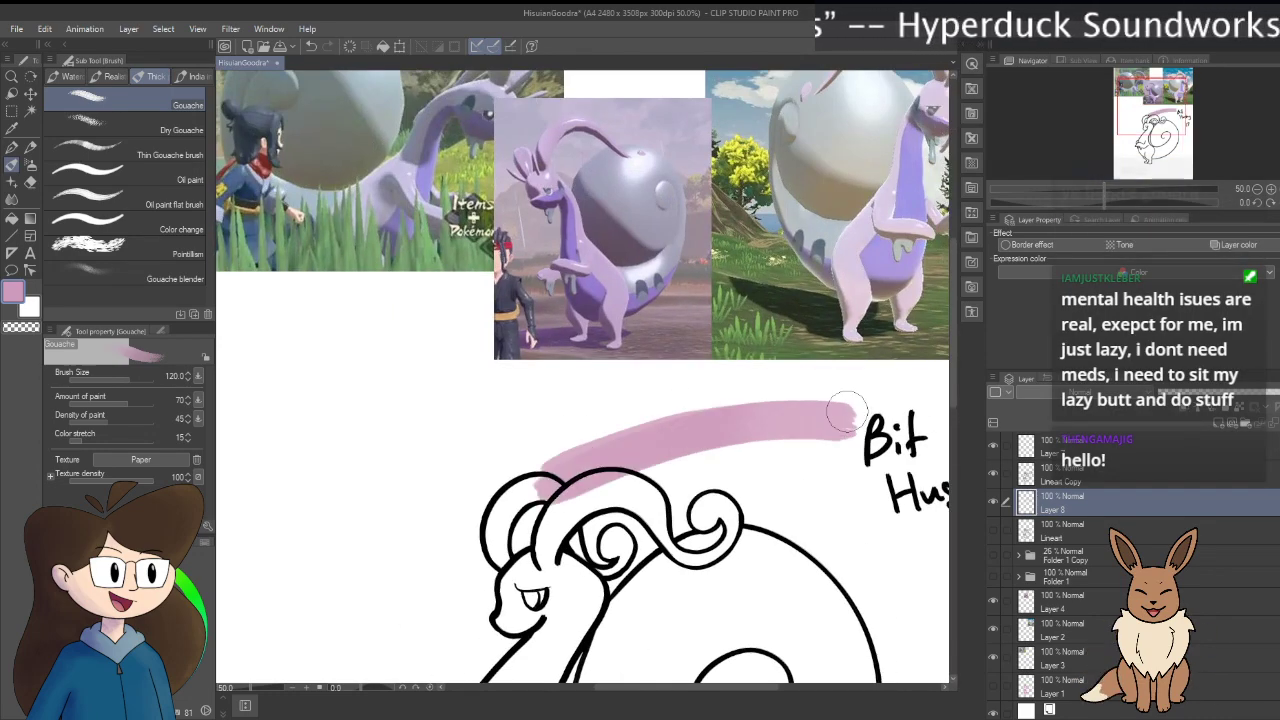
{"action": "key", "text": "ctrl+z"}
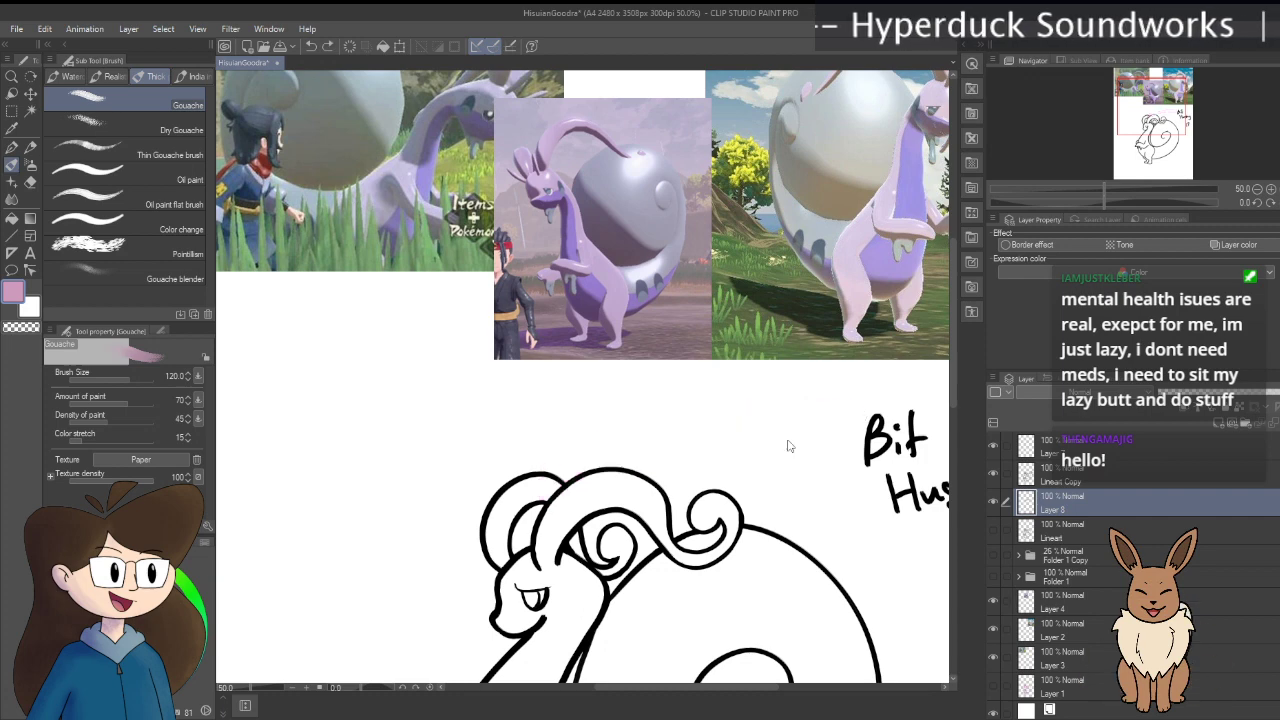
Step: Paint the pink base colour over Goodra's torso, arm, belly and upper legs with the size 120 Gouache brush
{"action": "left_click_drag", "start_coordinate": [620, 518], "coordinate": [682, 296]}
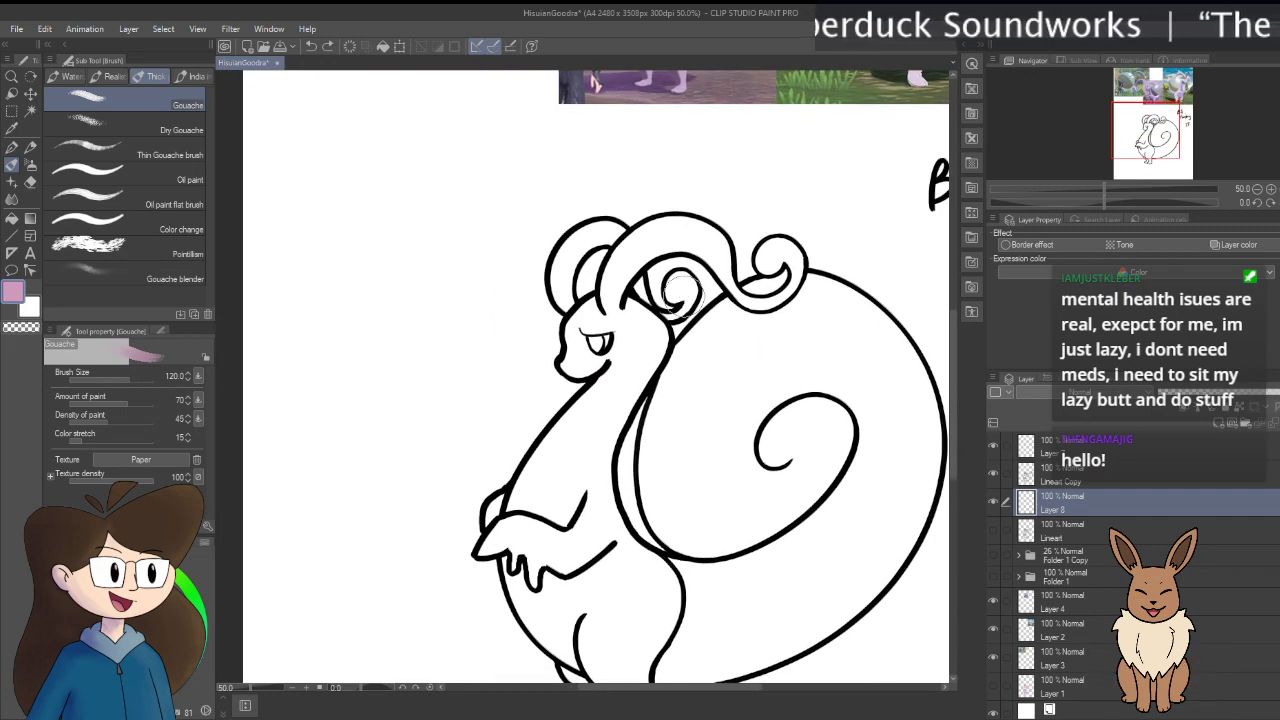
{"action": "mouse_move", "coordinate": [634, 467]}
{"action": "left_mouse_down"}
{"action": "mouse_move", "coordinate": [634, 367]}
{"action": "mouse_move", "coordinate": [613, 306]}
{"action": "mouse_move", "coordinate": [648, 285]}
{"action": "left_mouse_up"}
{"action": "scroll", "coordinate": [648, 285], "scroll_direction": "up", "scroll_amount": 1}
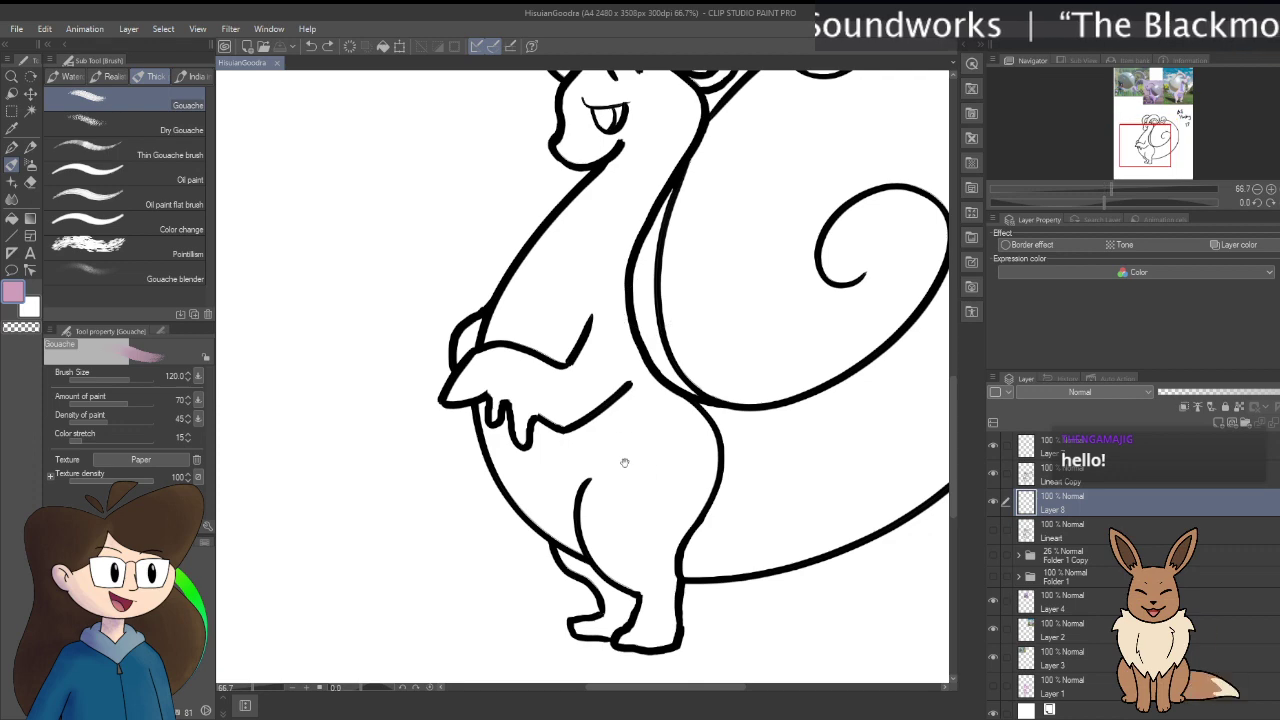
{"action": "mouse_move", "coordinate": [623, 463]}
{"action": "left_mouse_down"}
{"action": "mouse_move", "coordinate": [422, 584]}
{"action": "mouse_move", "coordinate": [620, 455]}
{"action": "left_mouse_up"}
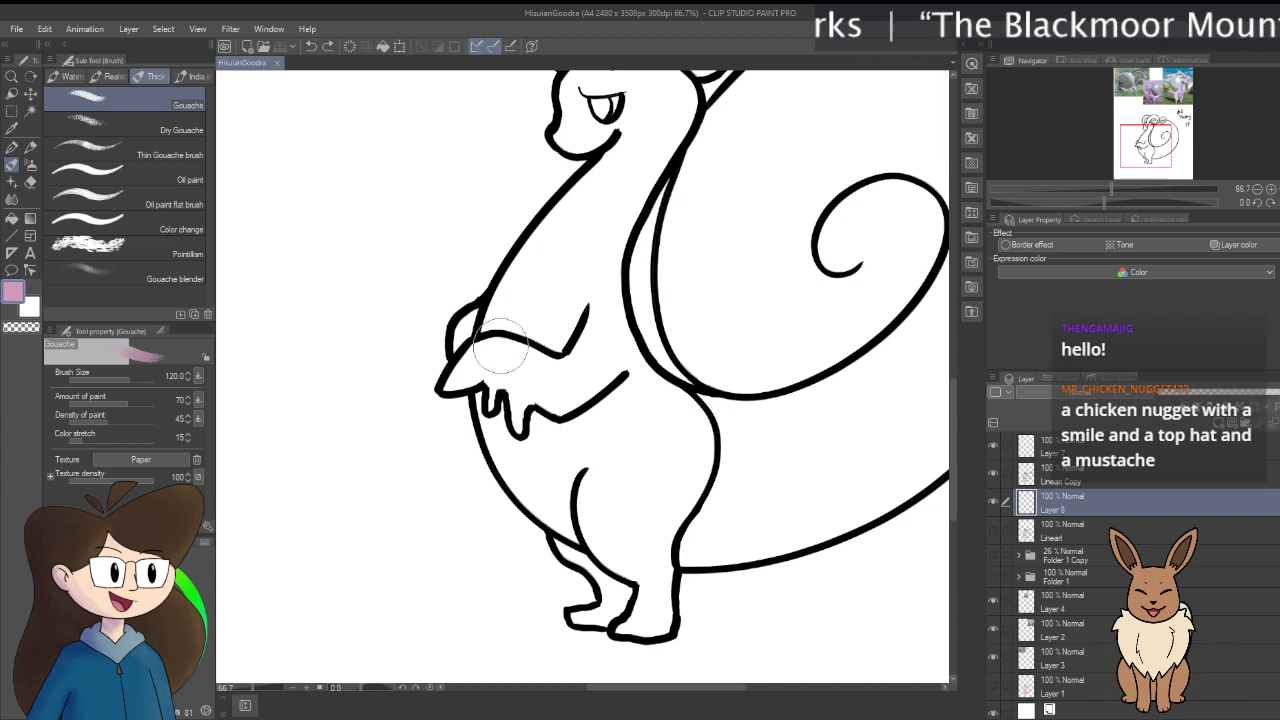
{"action": "mouse_move", "coordinate": [529, 286]}
{"action": "left_mouse_down"}
{"action": "mouse_move", "coordinate": [501, 349]}
{"action": "mouse_move", "coordinate": [523, 441]}
{"action": "mouse_move", "coordinate": [518, 298]}
{"action": "mouse_move", "coordinate": [492, 414]}
{"action": "mouse_move", "coordinate": [525, 471]}
{"action": "mouse_move", "coordinate": [511, 337]}
{"action": "mouse_move", "coordinate": [557, 493]}
{"action": "mouse_move", "coordinate": [515, 458]}
{"action": "mouse_move", "coordinate": [605, 527]}
{"action": "mouse_move", "coordinate": [505, 420]}
{"action": "mouse_move", "coordinate": [630, 533]}
{"action": "mouse_move", "coordinate": [593, 520]}
{"action": "mouse_move", "coordinate": [596, 550]}
{"action": "mouse_move", "coordinate": [637, 544]}
{"action": "mouse_move", "coordinate": [647, 578]}
{"action": "mouse_move", "coordinate": [652, 530]}
{"action": "mouse_move", "coordinate": [686, 465]}
{"action": "mouse_move", "coordinate": [584, 533]}
{"action": "mouse_move", "coordinate": [599, 490]}
{"action": "mouse_move", "coordinate": [627, 521]}
{"action": "mouse_move", "coordinate": [577, 258]}
{"action": "mouse_move", "coordinate": [559, 402]}
{"action": "mouse_move", "coordinate": [577, 436]}
{"action": "mouse_move", "coordinate": [586, 224]}
{"action": "mouse_move", "coordinate": [586, 498]}
{"action": "mouse_move", "coordinate": [582, 219]}
{"action": "mouse_move", "coordinate": [552, 465]}
{"action": "mouse_move", "coordinate": [571, 348]}
{"action": "mouse_move", "coordinate": [660, 508]}
{"action": "mouse_move", "coordinate": [586, 312]}
{"action": "mouse_move", "coordinate": [670, 473]}
{"action": "mouse_move", "coordinate": [596, 318]}
{"action": "mouse_move", "coordinate": [679, 459]}
{"action": "mouse_move", "coordinate": [624, 388]}
{"action": "mouse_move", "coordinate": [598, 282]}
{"action": "mouse_move", "coordinate": [639, 430]}
{"action": "mouse_move", "coordinate": [604, 285]}
{"action": "mouse_move", "coordinate": [662, 408]}
{"action": "mouse_move", "coordinate": [626, 371]}
{"action": "mouse_move", "coordinate": [704, 437]}
{"action": "mouse_move", "coordinate": [631, 389]}
{"action": "mouse_move", "coordinate": [684, 430]}
{"action": "left_mouse_up"}
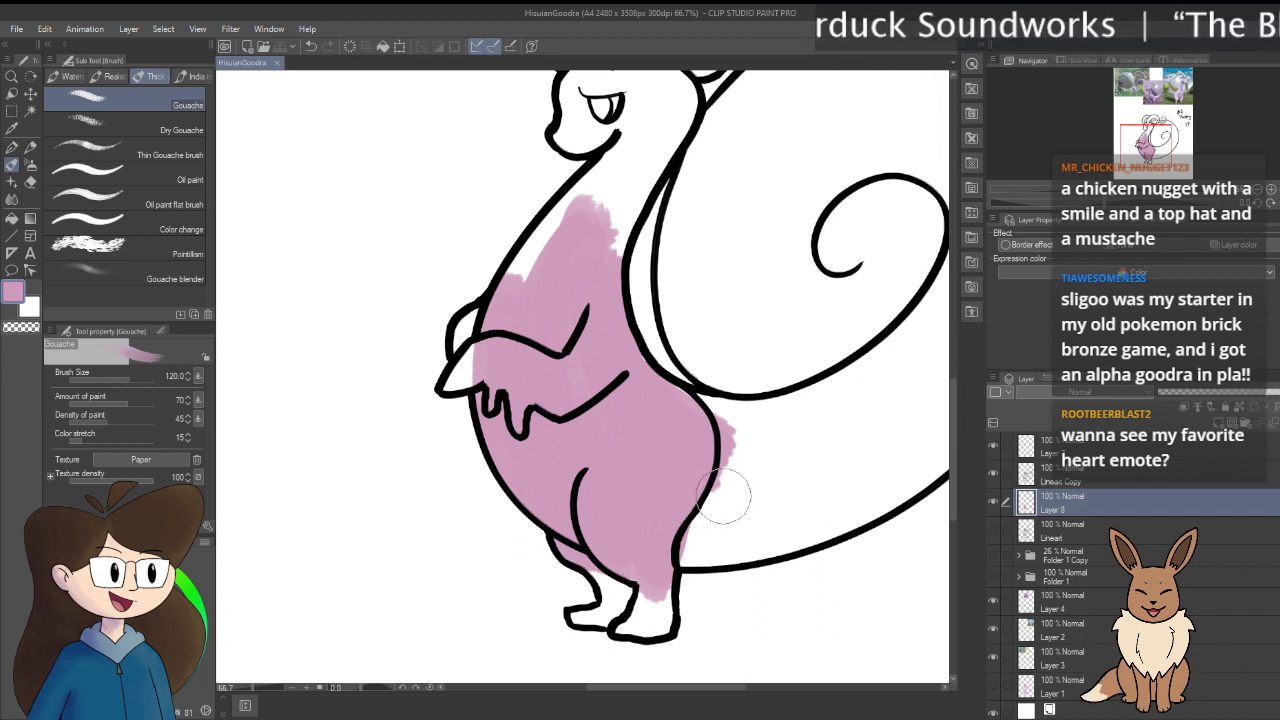
Step: Add a new layer between Lineart Copy and Layer 8, and rename the topmost layer "grelminsketch"
{"action": "key", "text": "ctrl+minus"}
{"action": "key", "text": "ctrl+minus"}
{"action": "key", "text": "ctrl+minus"}
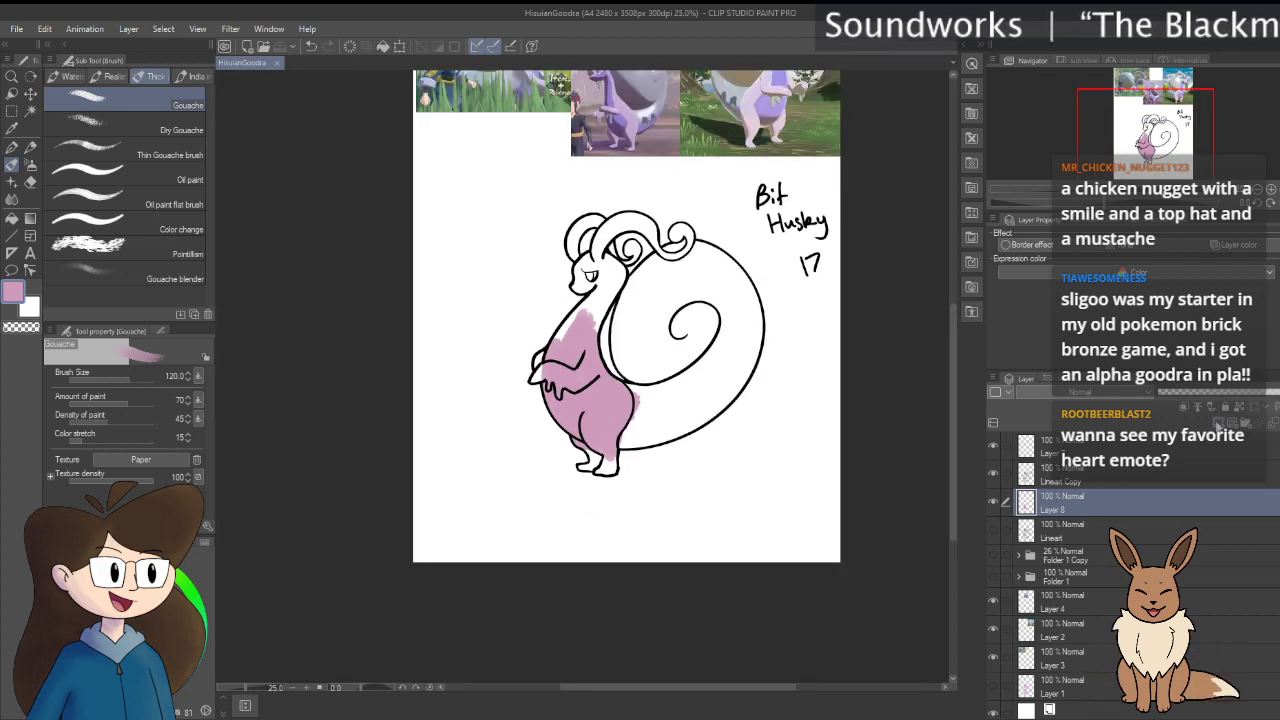
{"action": "left_click", "coordinate": [1218, 421]}
{"action": "left_click_drag", "start_coordinate": [1114, 486], "coordinate": [1108, 442]}
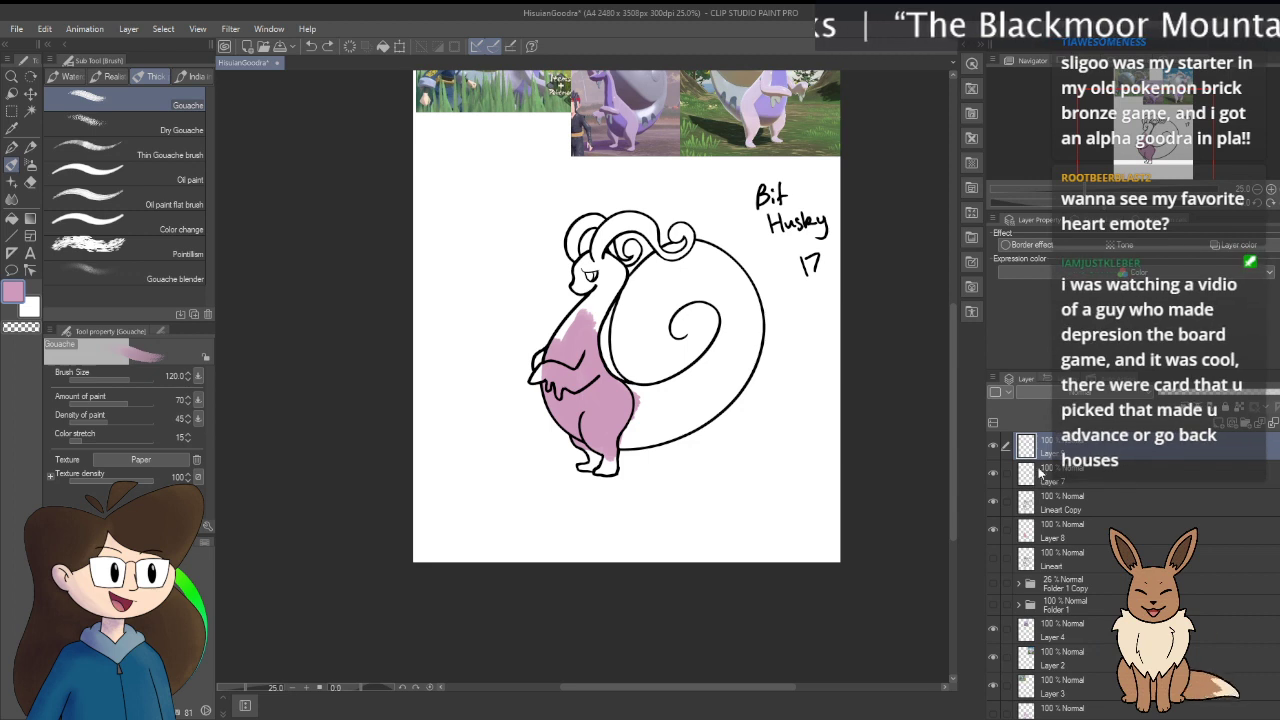
{"action": "left_click_drag", "start_coordinate": [1060, 446], "coordinate": [1068, 514]}
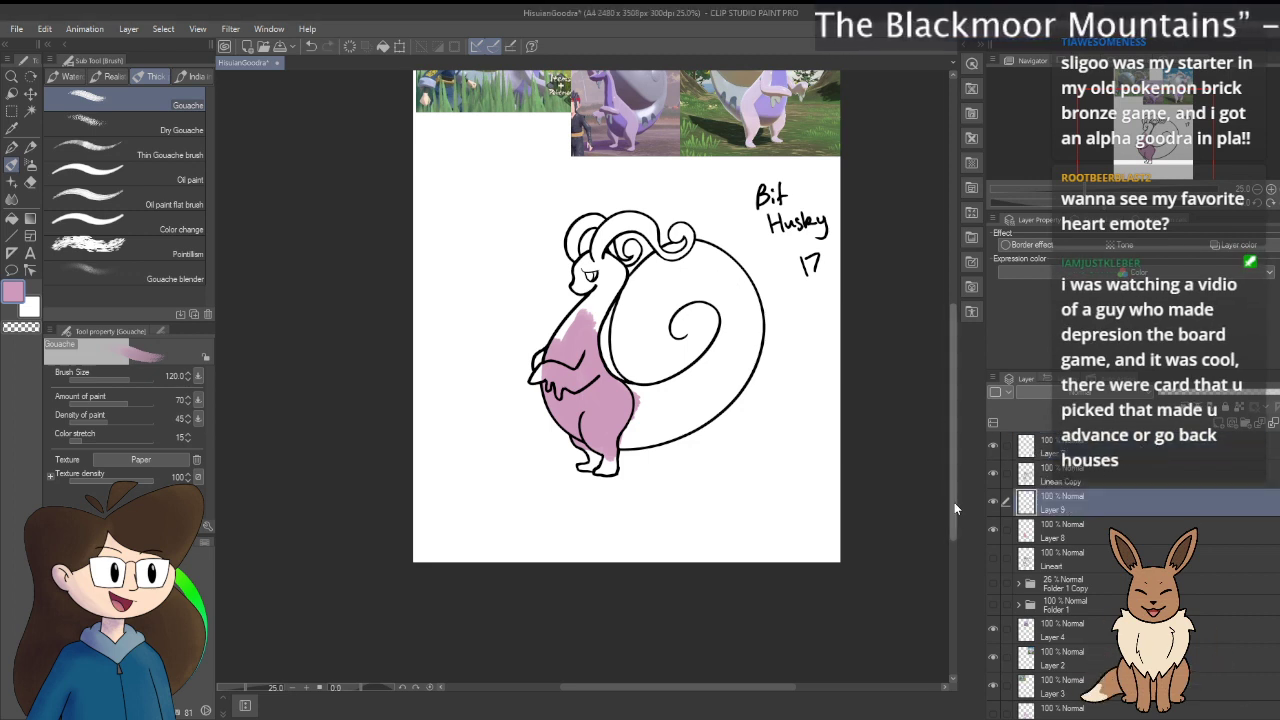
{"action": "left_click", "coordinate": [1052, 456]}
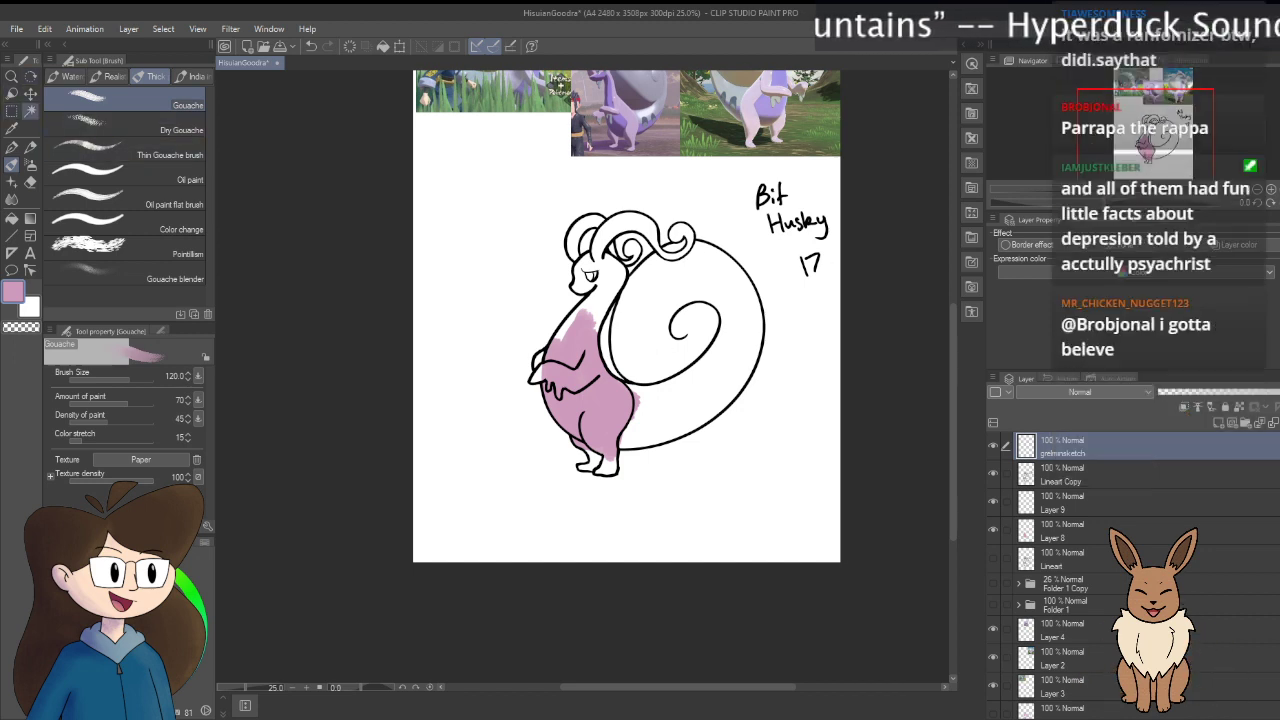
Step: Try a loose pink Tapered Pencil scribble at size 30 across the canvas and undo it
{"action": "key", "text": "p"}
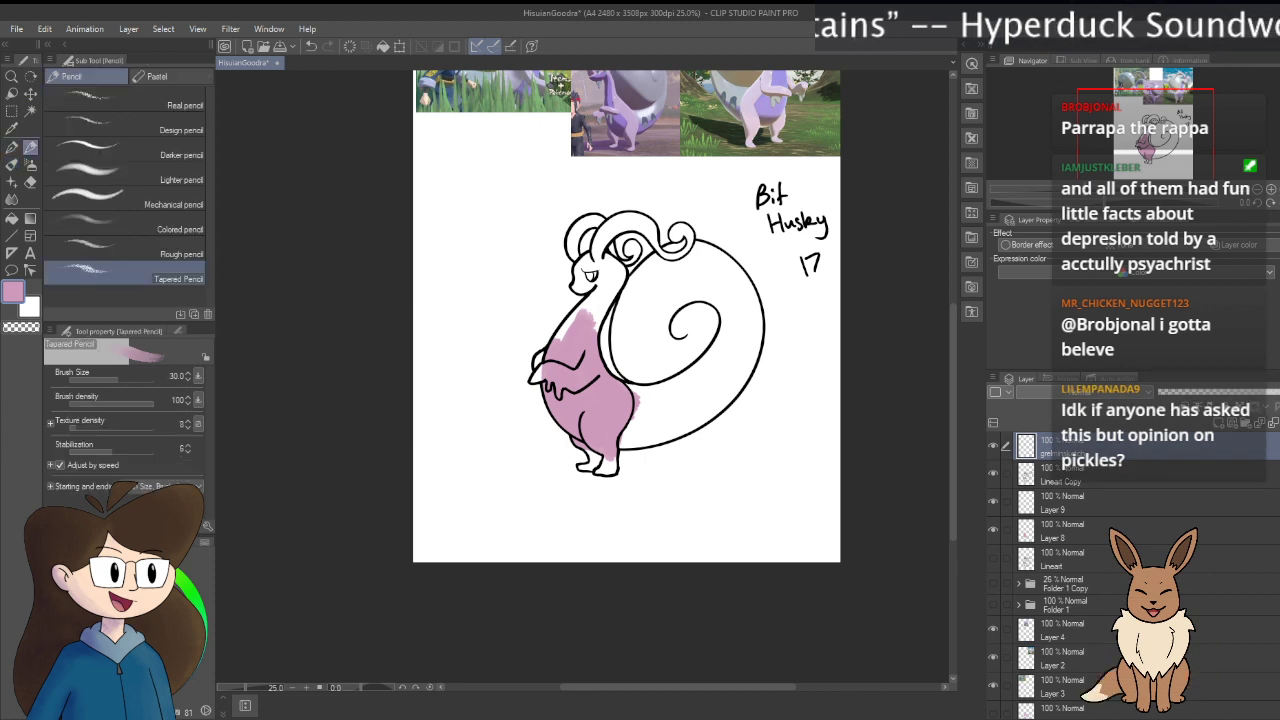
{"action": "left_click_drag", "start_coordinate": [457, 205], "coordinate": [420, 310]}
{"action": "mouse_move", "coordinate": [560, 320]}
{"action": "left_mouse_down"}
{"action": "mouse_move", "coordinate": [480, 480]}
{"action": "mouse_move", "coordinate": [470, 560]}
{"action": "left_mouse_up"}
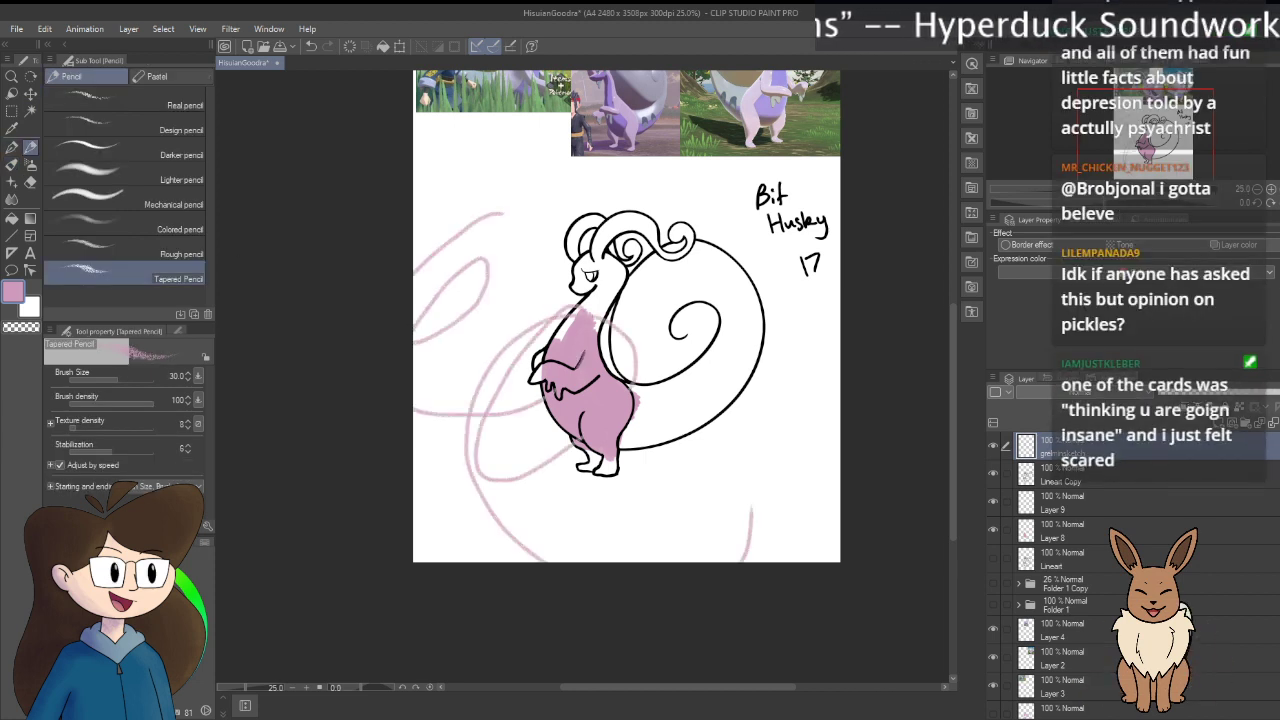
{"action": "key", "text": "ctrl+z"}
{"action": "key", "text": "ctrl+z"}
{"action": "key", "text": "ctrl+z"}
Step: Change the drawing colour to a dark tone and hide the Lineart Copy, Layer 9 and Layer 8 layers
{"action": "key", "text": "c"}
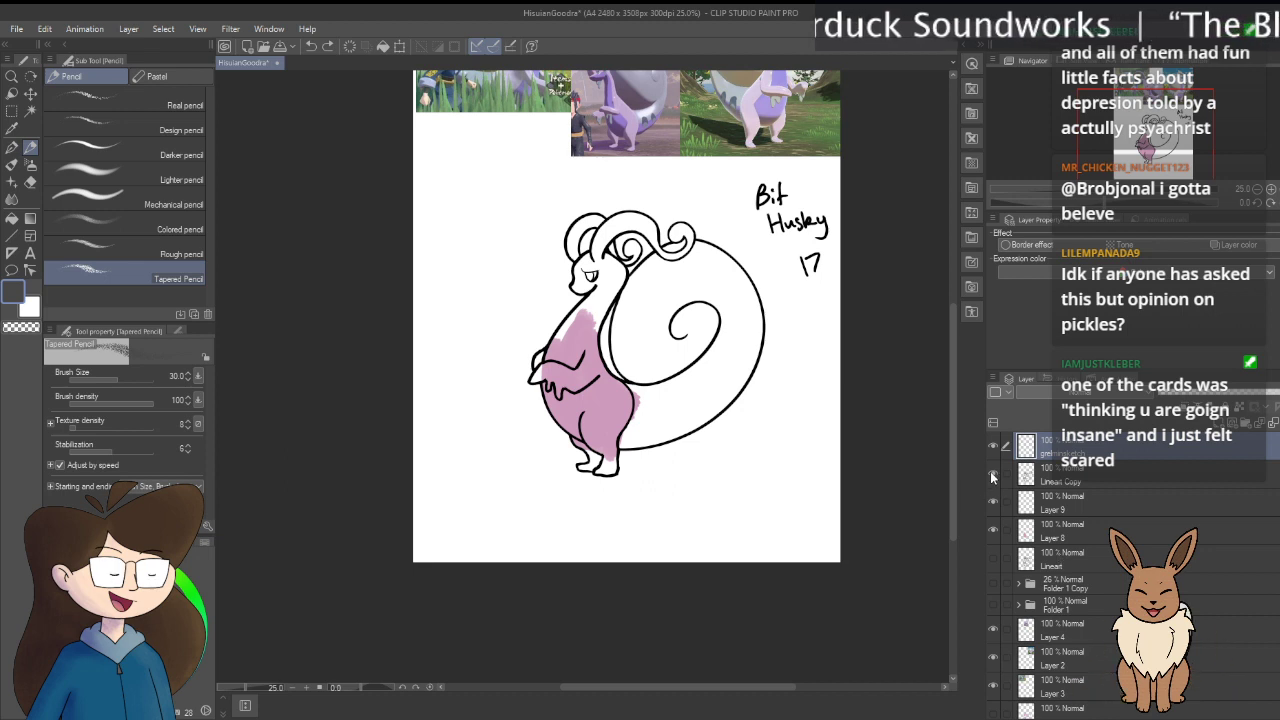
{"action": "left_click_drag", "start_coordinate": [992, 474], "coordinate": [992, 534]}
{"action": "left_click", "coordinate": [992, 534]}
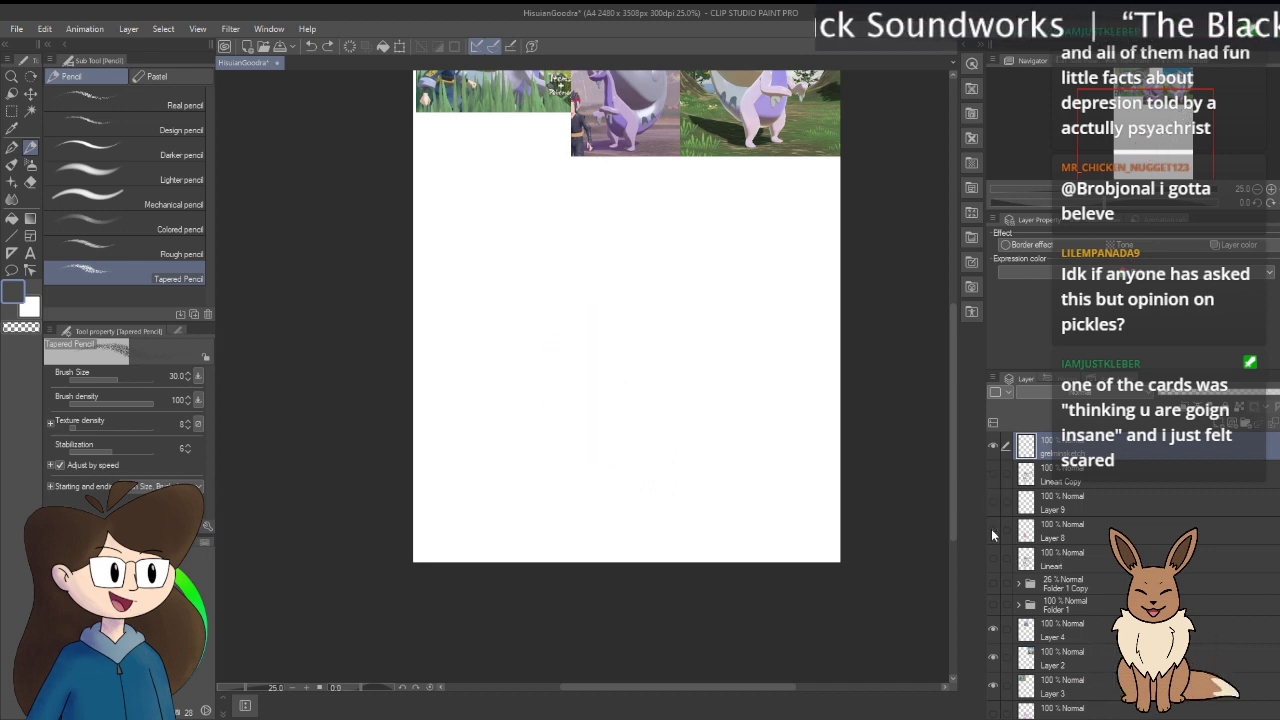
Step: Try and undo a dark Tapered Pencil scribble on the blank canvas, and switch to the Darker pencil in black
{"action": "mouse_move", "coordinate": [620, 331]}
{"action": "left_mouse_down"}
{"action": "mouse_move", "coordinate": [675, 301]}
{"action": "mouse_move", "coordinate": [699, 350]}
{"action": "mouse_move", "coordinate": [662, 402]}
{"action": "left_mouse_up"}
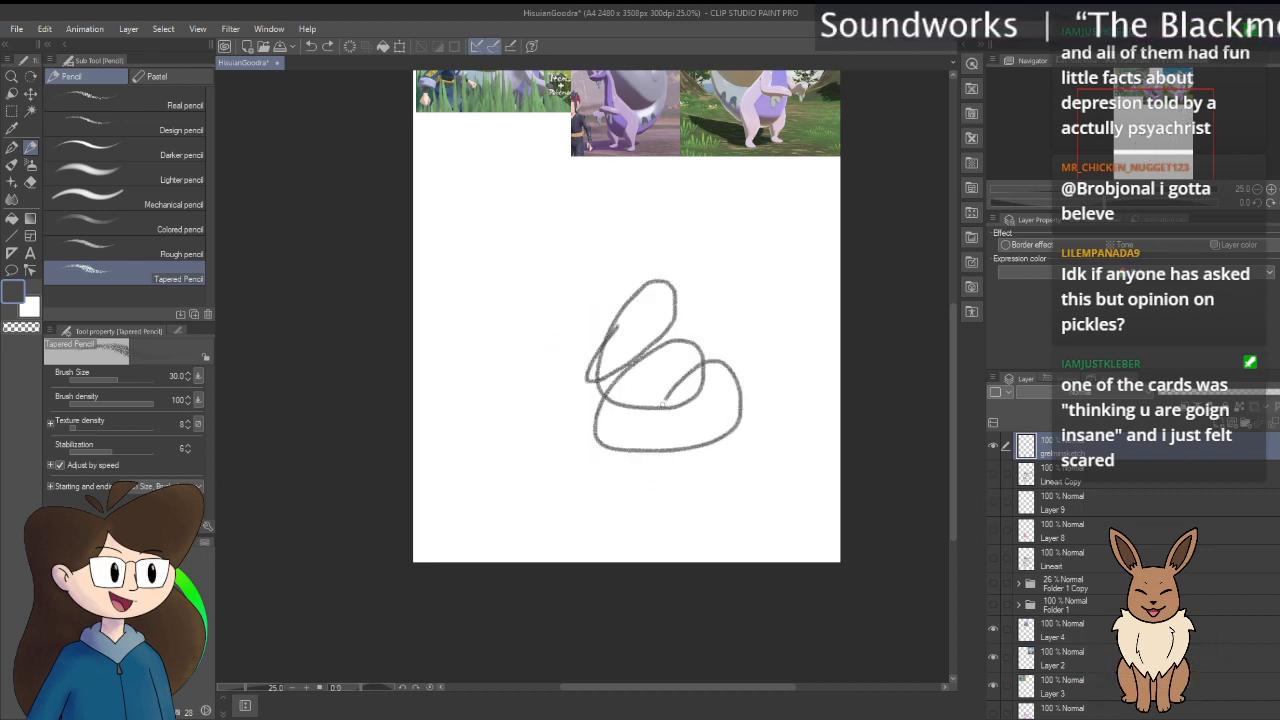
{"action": "key", "text": "ctrl+z"}
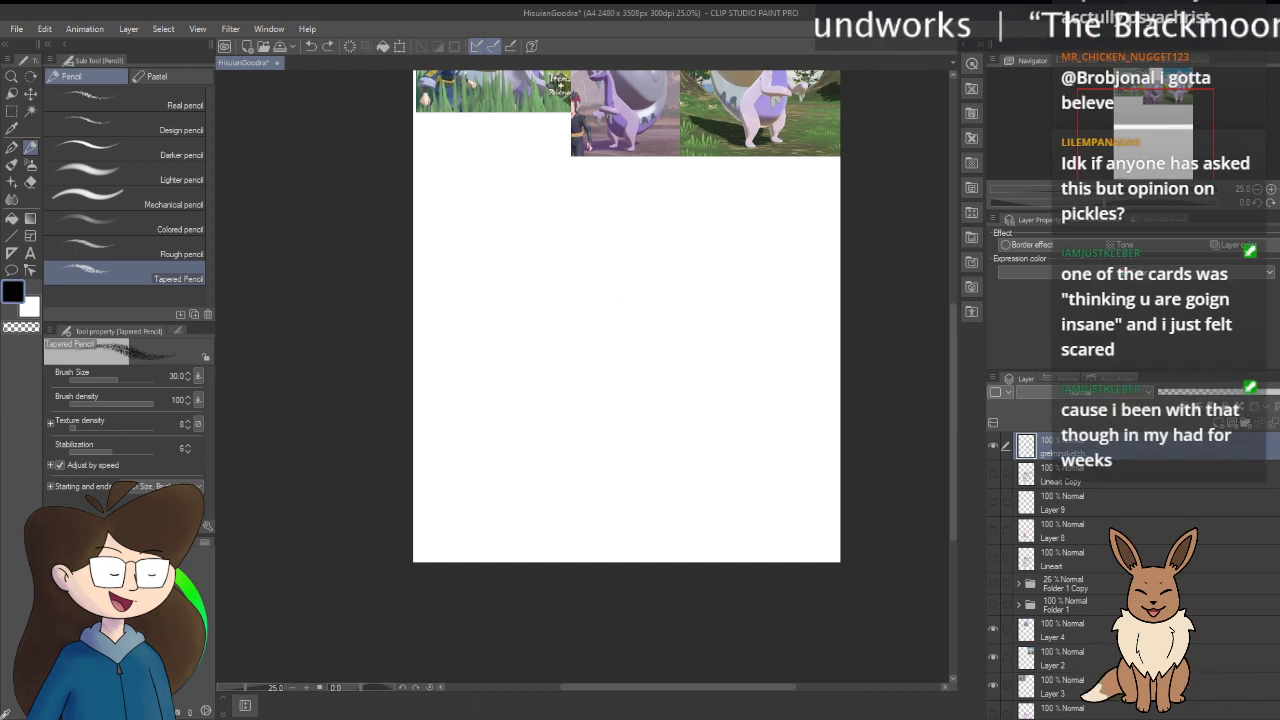
{"action": "left_click", "coordinate": [100, 151]}
{"action": "mouse_move", "coordinate": [680, 350]}
{"action": "left_mouse_down"}
{"action": "mouse_move", "coordinate": [690, 440]}
{"action": "mouse_move", "coordinate": [737, 463]}
{"action": "left_mouse_up"}
{"action": "key", "text": "ctrl+z"}
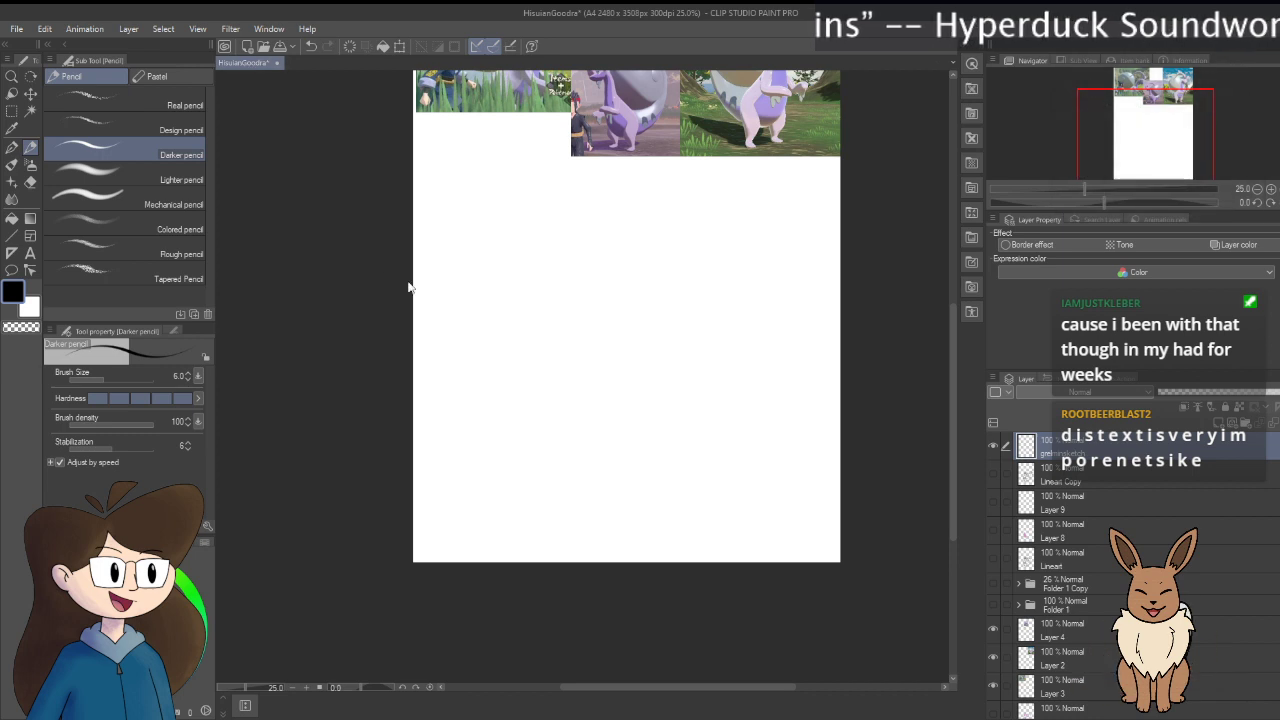
Step: Place the chat message screenshot on a new layer above grelminsketch and move it into the blank area below the references
{"action": "key", "text": "ctrl+shift+n"}
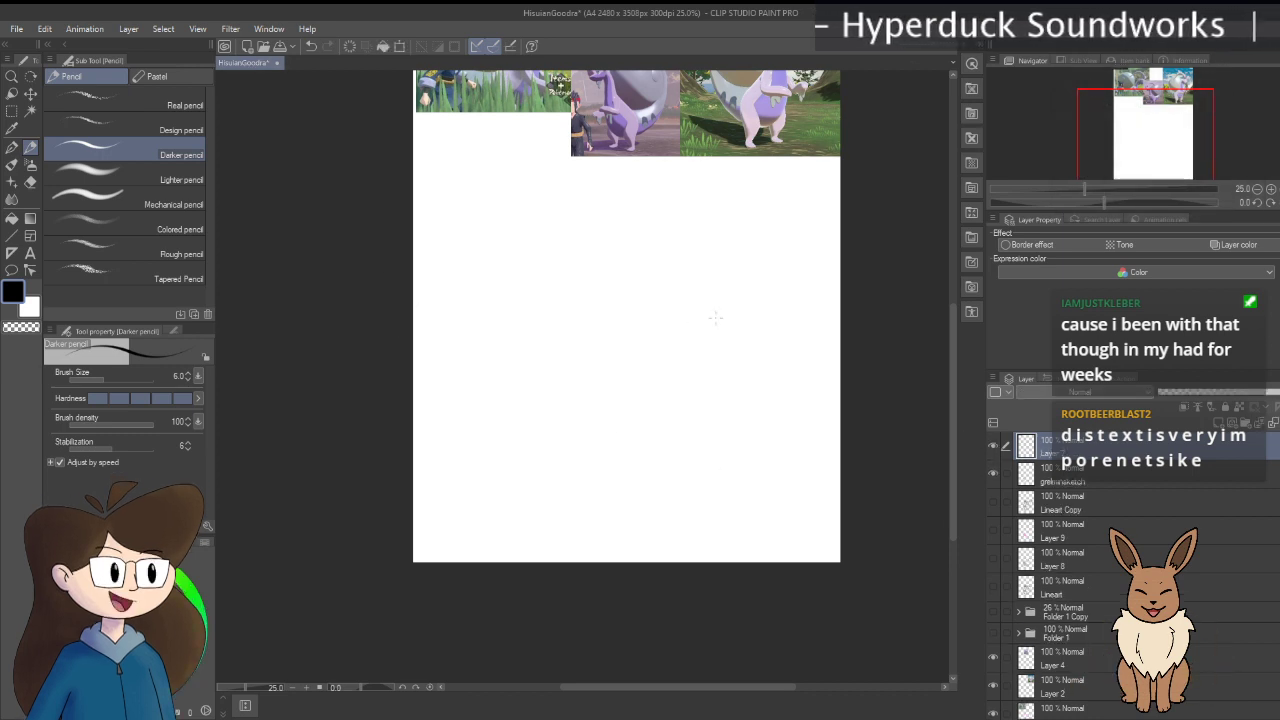
{"action": "scroll", "coordinate": [715, 318], "scroll_direction": "up", "scroll_amount": 1}
{"action": "scroll", "coordinate": [603, 303], "scroll_direction": "down", "scroll_amount": 2}
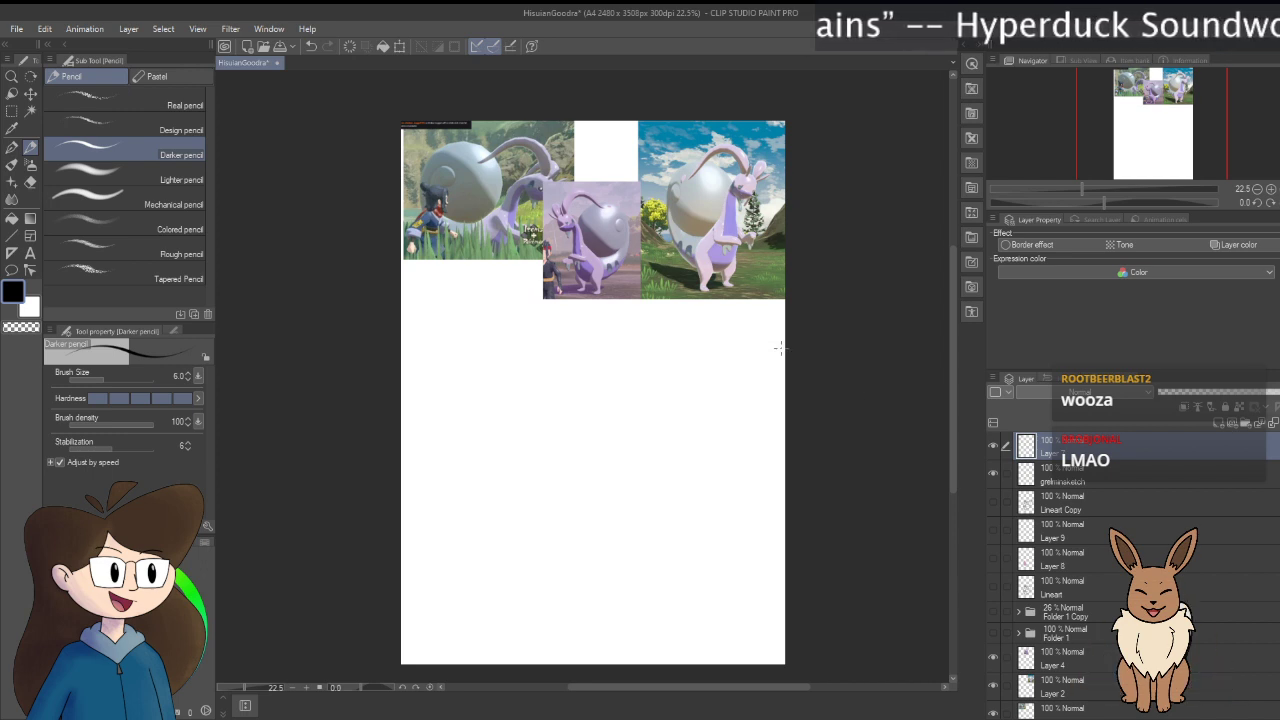
{"action": "left_click", "coordinate": [31, 94]}
{"action": "left_click_drag", "start_coordinate": [458, 127], "coordinate": [503, 438]}
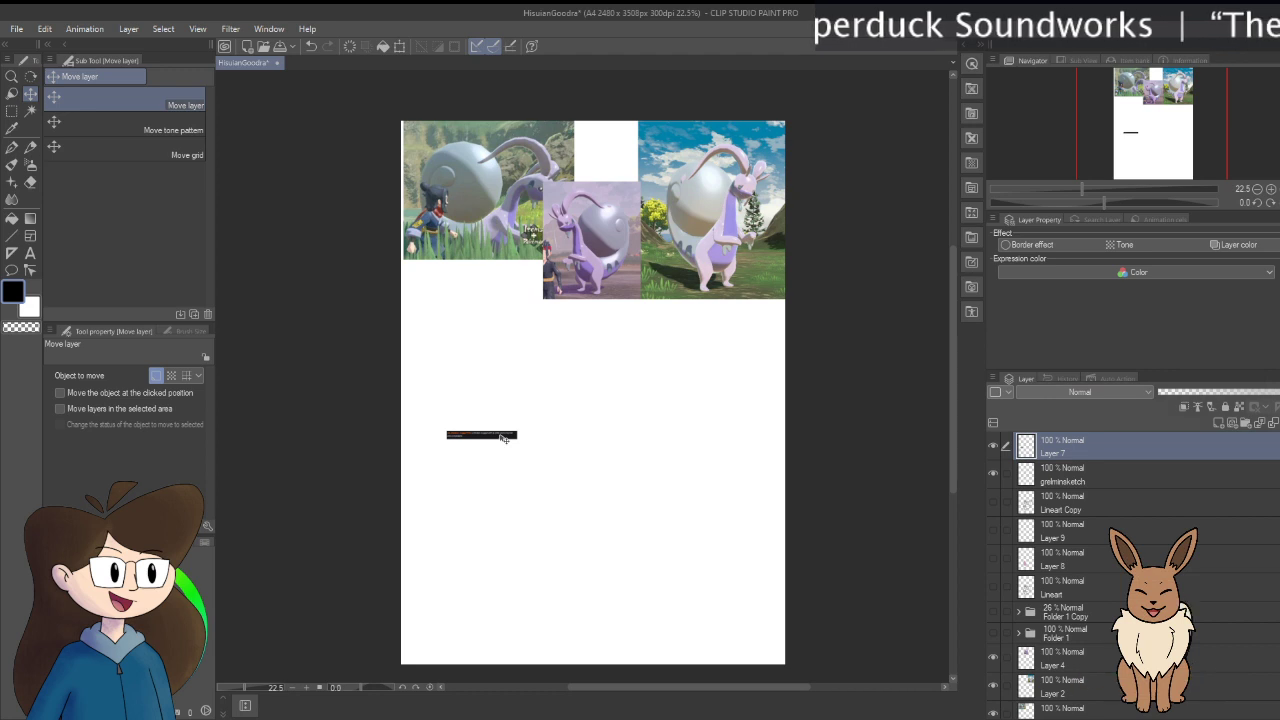
Step: Scale the chat message image to 456% and position it over the lower edge of the reference images
{"action": "key", "text": "ctrl+t"}
{"action": "left_click_drag", "start_coordinate": [515, 438], "coordinate": [766, 563]}
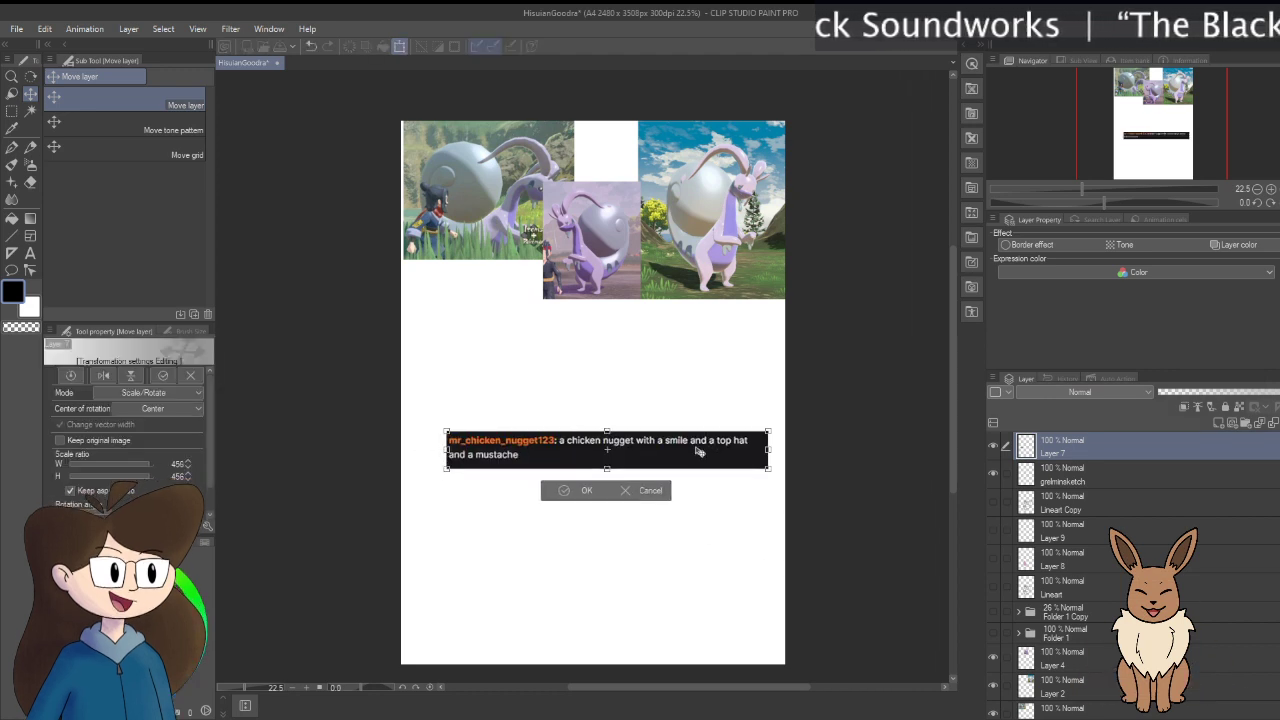
{"action": "left_click_drag", "start_coordinate": [694, 457], "coordinate": [691, 276]}
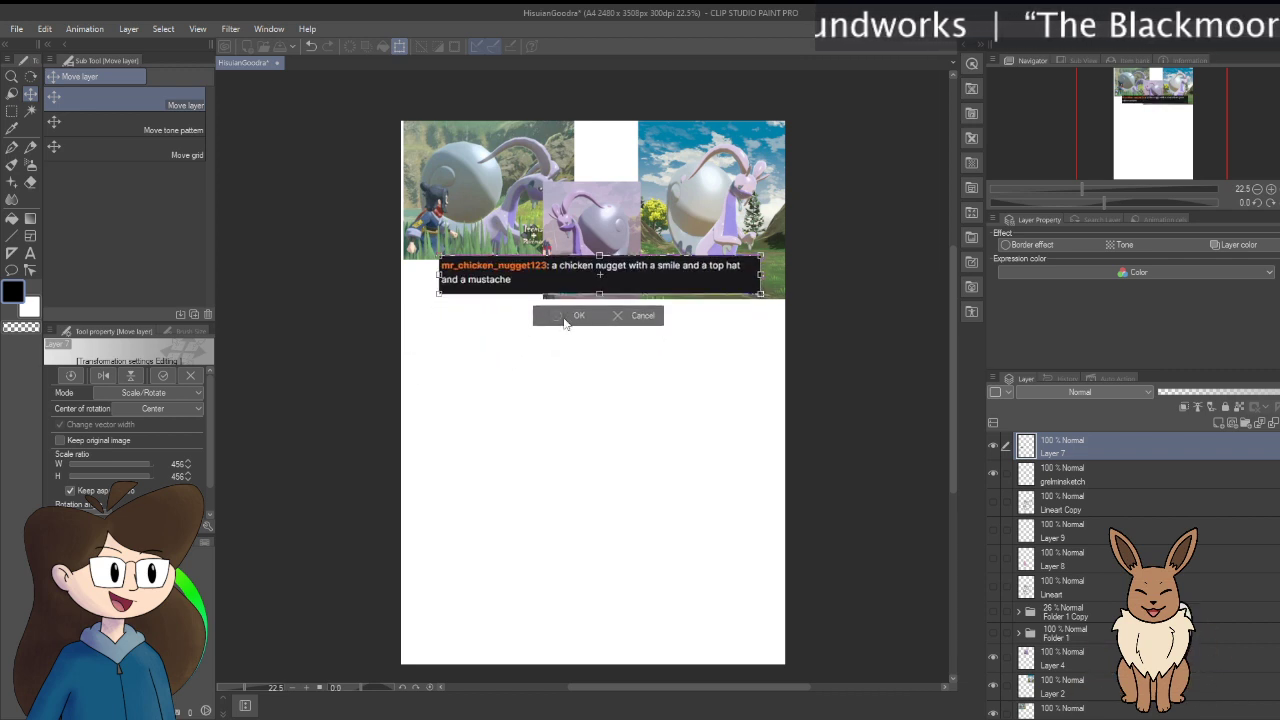
{"action": "left_click", "coordinate": [567, 316]}
Step: Test a looping black Gouache stroke at size 120 in the blank area and undo it
{"action": "key", "text": "b"}
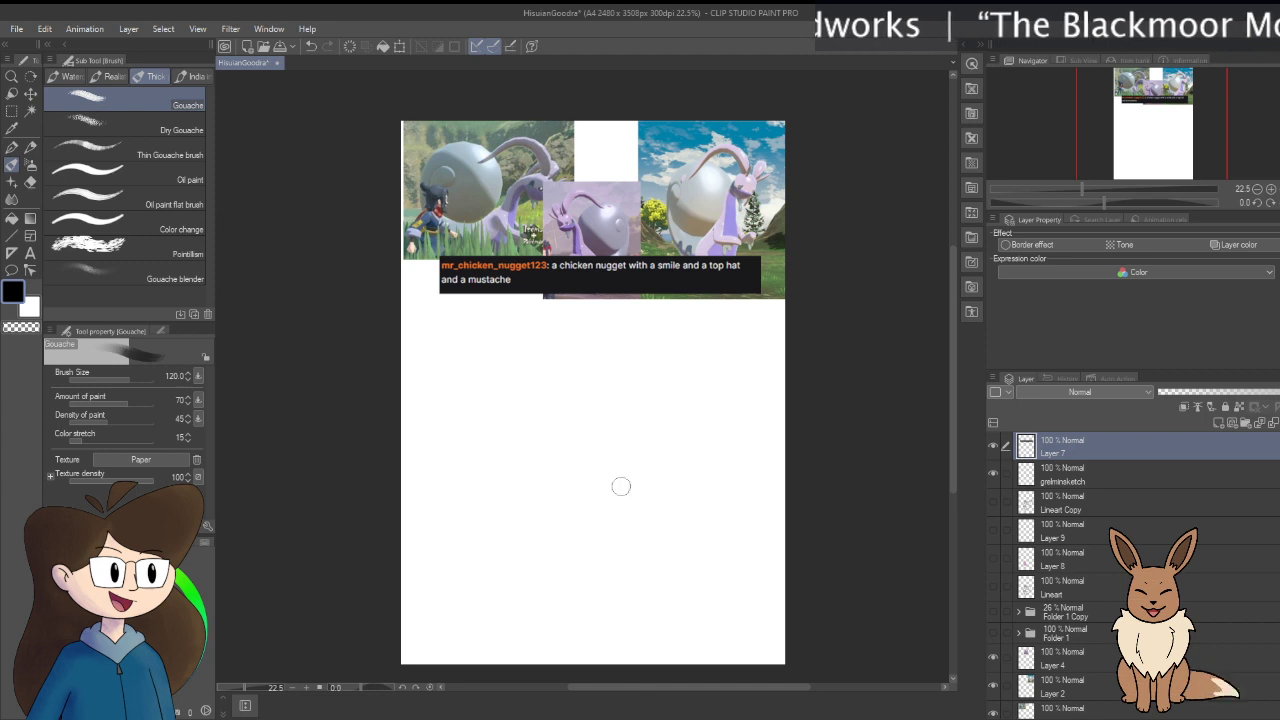
{"action": "mouse_move", "coordinate": [608, 410]}
{"action": "left_mouse_down"}
{"action": "mouse_move", "coordinate": [552, 478]}
{"action": "mouse_move", "coordinate": [655, 505]}
{"action": "left_mouse_up"}
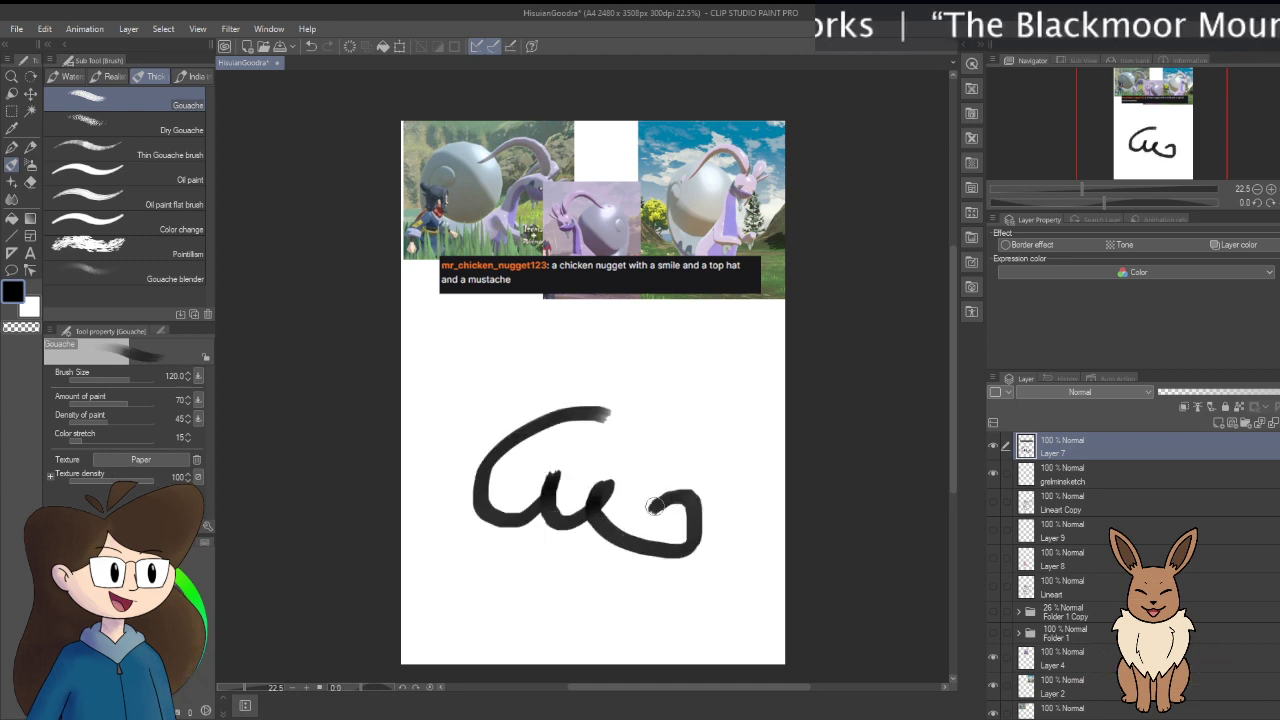
{"action": "key", "text": "ctrl+z"}
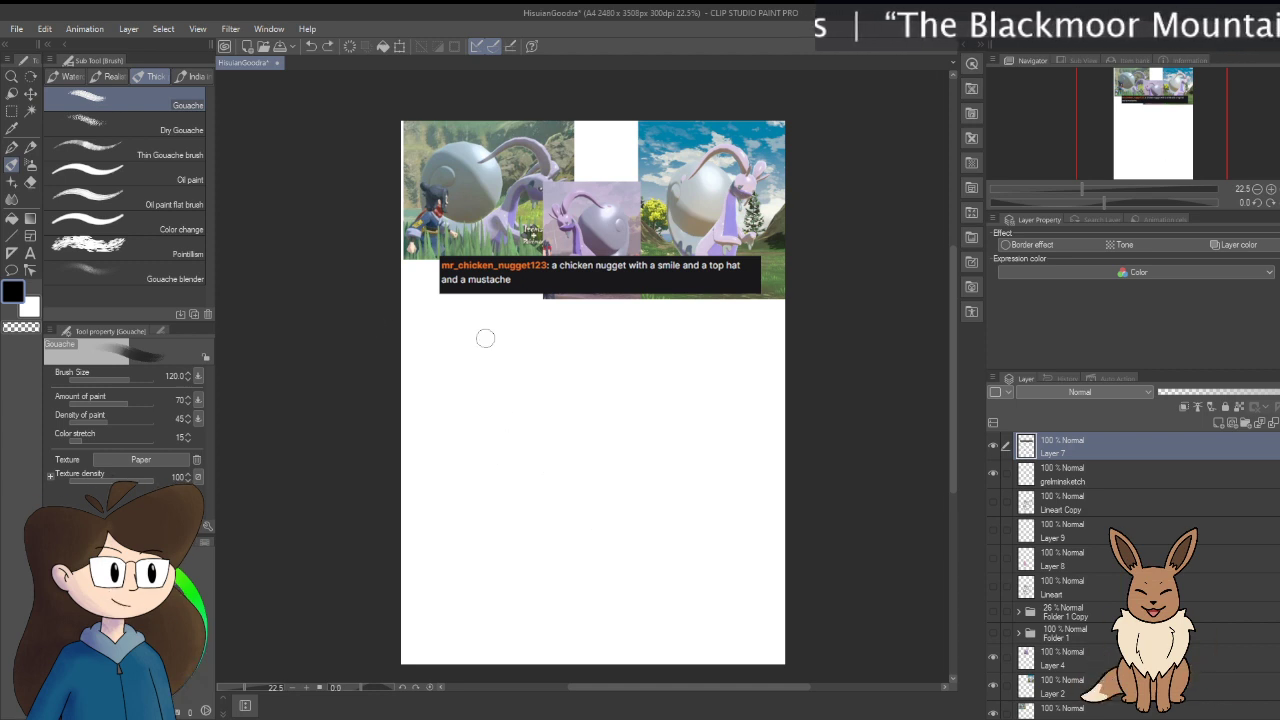
Step: Switch to the Darker pencil at size 6 and try strokes in the blank area below the chat message, undoing them
{"action": "left_click", "coordinate": [30, 150]}
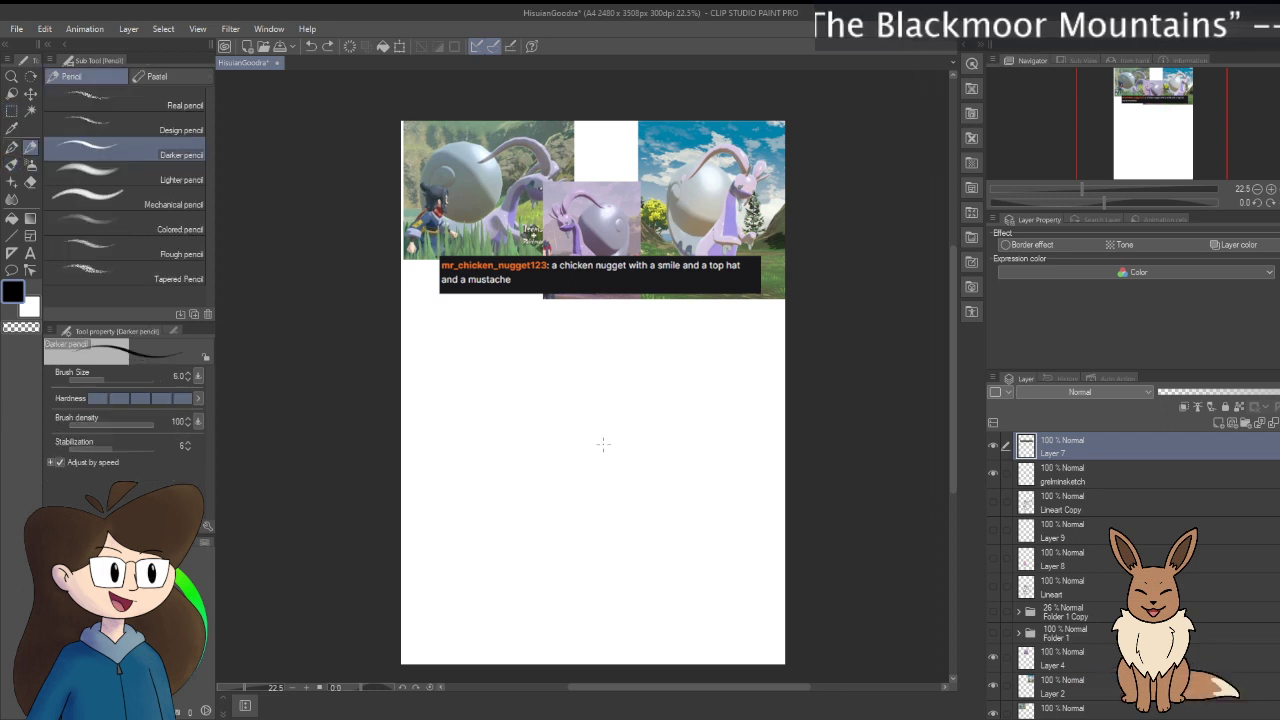
{"action": "mouse_move", "coordinate": [603, 443]}
{"action": "left_mouse_down"}
{"action": "mouse_move", "coordinate": [700, 429]}
{"action": "mouse_move", "coordinate": [495, 600]}
{"action": "left_mouse_up"}
{"action": "key", "text": "Delete"}
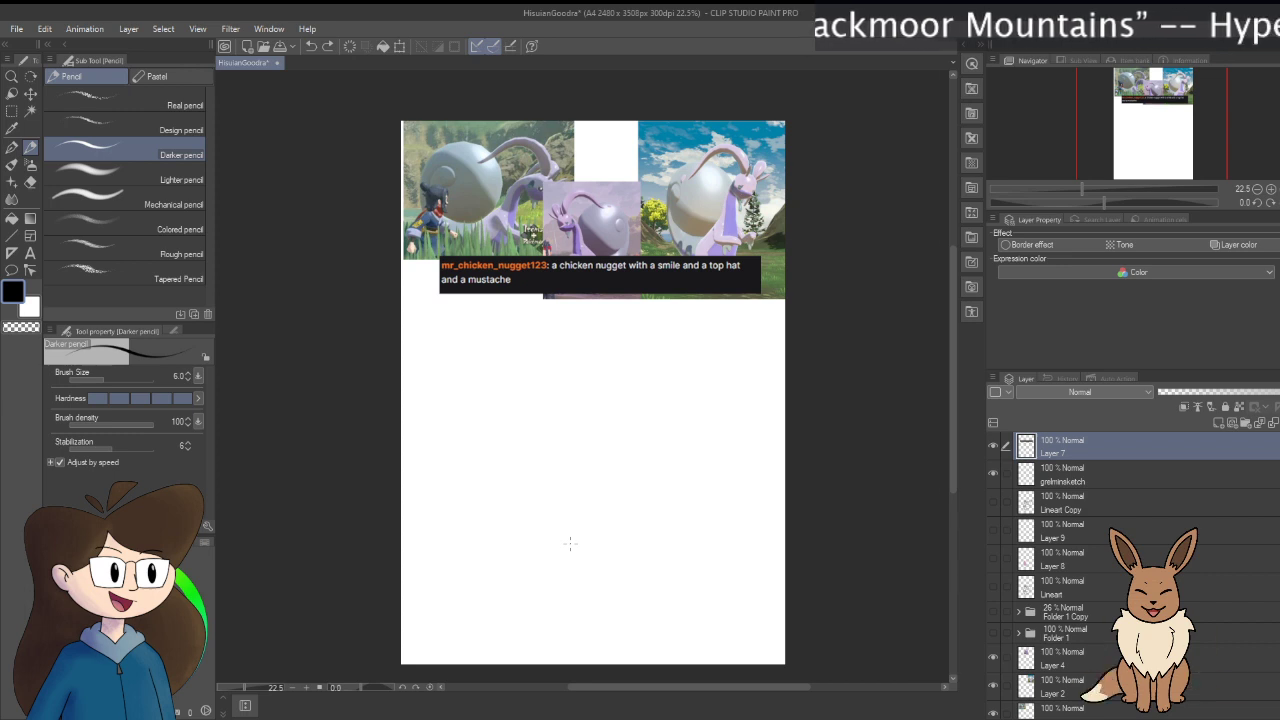
{"action": "scroll", "coordinate": [578, 538], "scroll_direction": "up", "scroll_amount": 1}
{"action": "scroll", "coordinate": [722, 386], "scroll_direction": "up", "scroll_amount": 1}
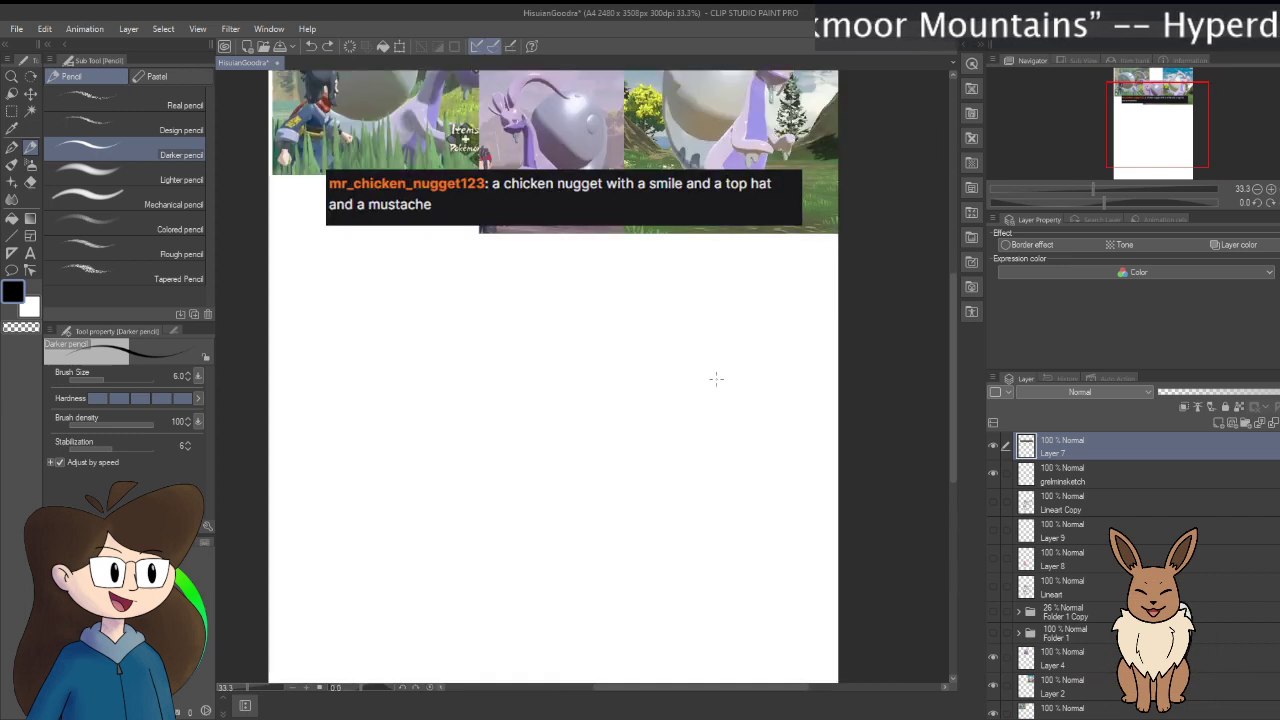
{"action": "mouse_move", "coordinate": [669, 374]}
{"action": "left_mouse_down"}
{"action": "mouse_move", "coordinate": [697, 363]}
{"action": "mouse_move", "coordinate": [669, 351]}
{"action": "mouse_move", "coordinate": [684, 347]}
{"action": "mouse_move", "coordinate": [505, 440]}
{"action": "mouse_move", "coordinate": [745, 378]}
{"action": "left_mouse_up"}
{"action": "key", "text": "ctrl+z"}
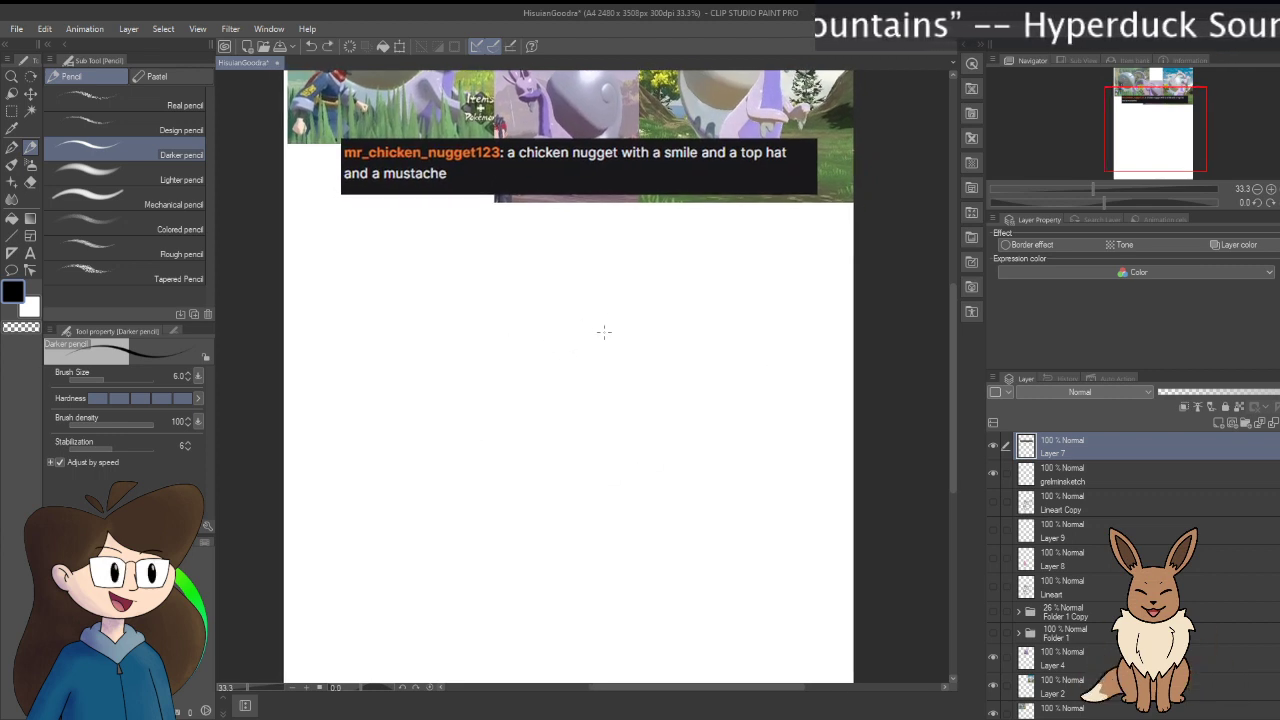
{"action": "mouse_move", "coordinate": [577, 337]}
{"action": "left_mouse_down"}
{"action": "mouse_move", "coordinate": [513, 416]}
{"action": "mouse_move", "coordinate": [484, 487]}
{"action": "mouse_move", "coordinate": [514, 523]}
{"action": "mouse_move", "coordinate": [584, 530]}
{"action": "mouse_move", "coordinate": [653, 514]}
{"action": "mouse_move", "coordinate": [680, 468]}
{"action": "mouse_move", "coordinate": [682, 422]}
{"action": "mouse_move", "coordinate": [654, 346]}
{"action": "mouse_move", "coordinate": [636, 327]}
{"action": "mouse_move", "coordinate": [576, 337]}
{"action": "left_mouse_up"}
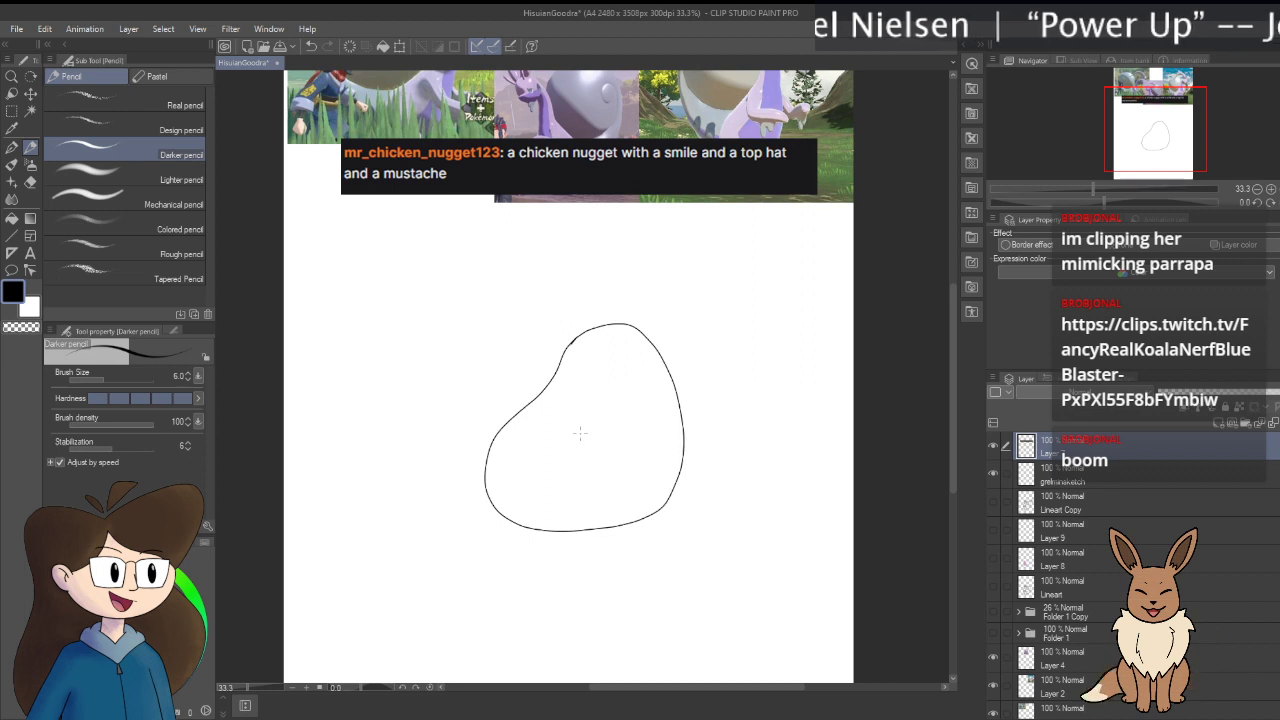
{"action": "key", "text": "ctrl+z"}
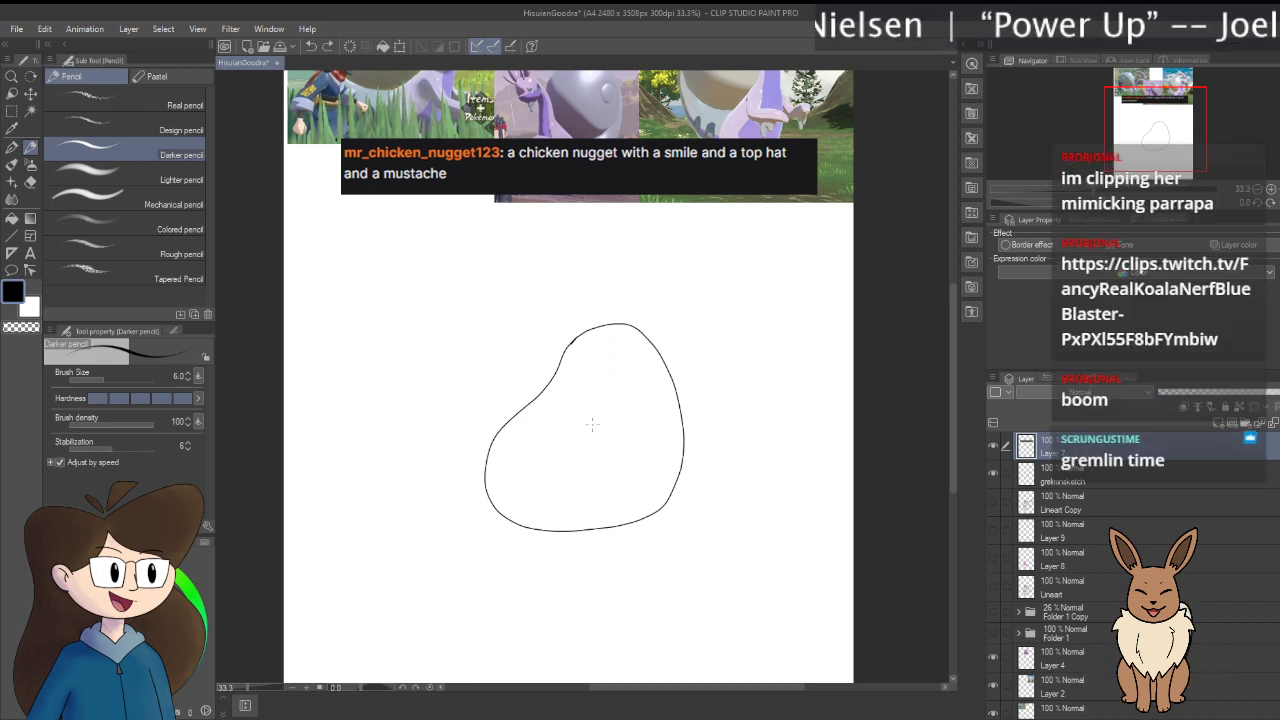
{"action": "key", "text": "ctrl+z"}
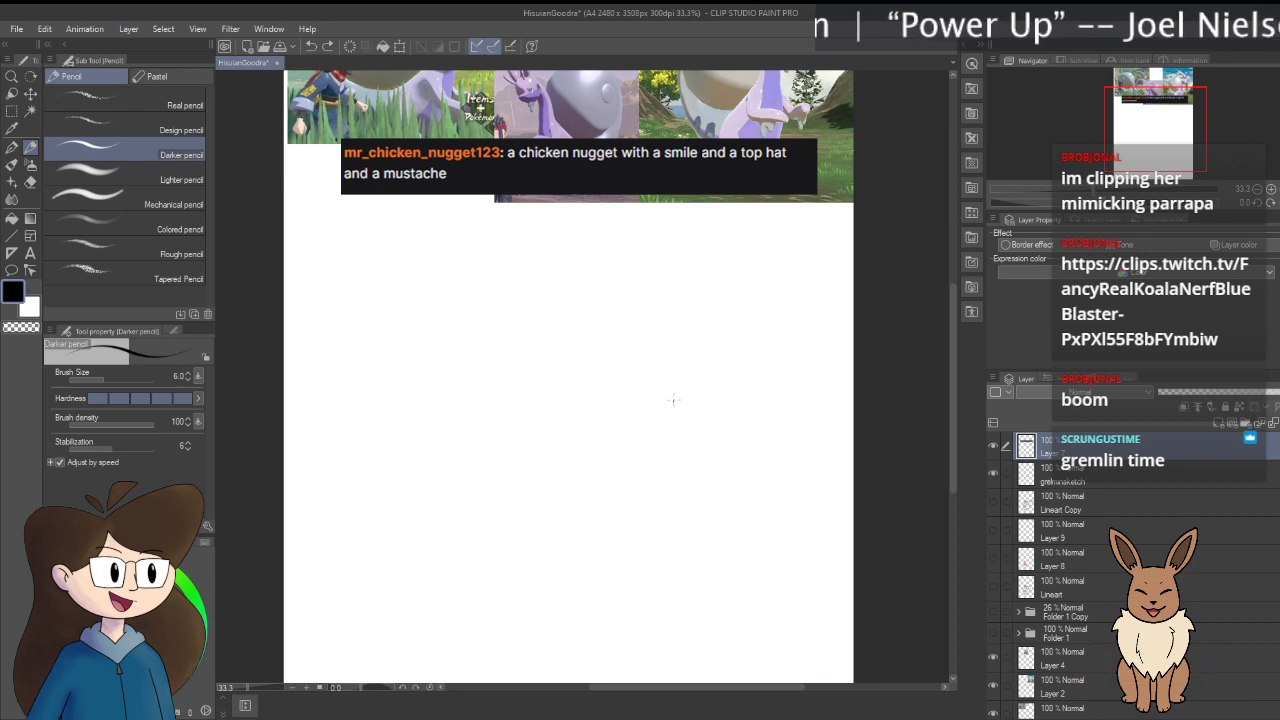
Step: Sketch the chicken nugget's rounded outline below the chat message with the Darker pencil, adding a curled mustache, a small smile and two filled oval eyes
{"action": "mouse_move", "coordinate": [673, 400]}
{"action": "left_mouse_down"}
{"action": "mouse_move", "coordinate": [678, 365]}
{"action": "mouse_move", "coordinate": [657, 310]}
{"action": "left_mouse_up"}
{"action": "mouse_move", "coordinate": [549, 345]}
{"action": "left_mouse_down"}
{"action": "mouse_move", "coordinate": [507, 458]}
{"action": "mouse_move", "coordinate": [543, 513]}
{"action": "mouse_move", "coordinate": [645, 496]}
{"action": "mouse_move", "coordinate": [675, 410]}
{"action": "left_mouse_up"}
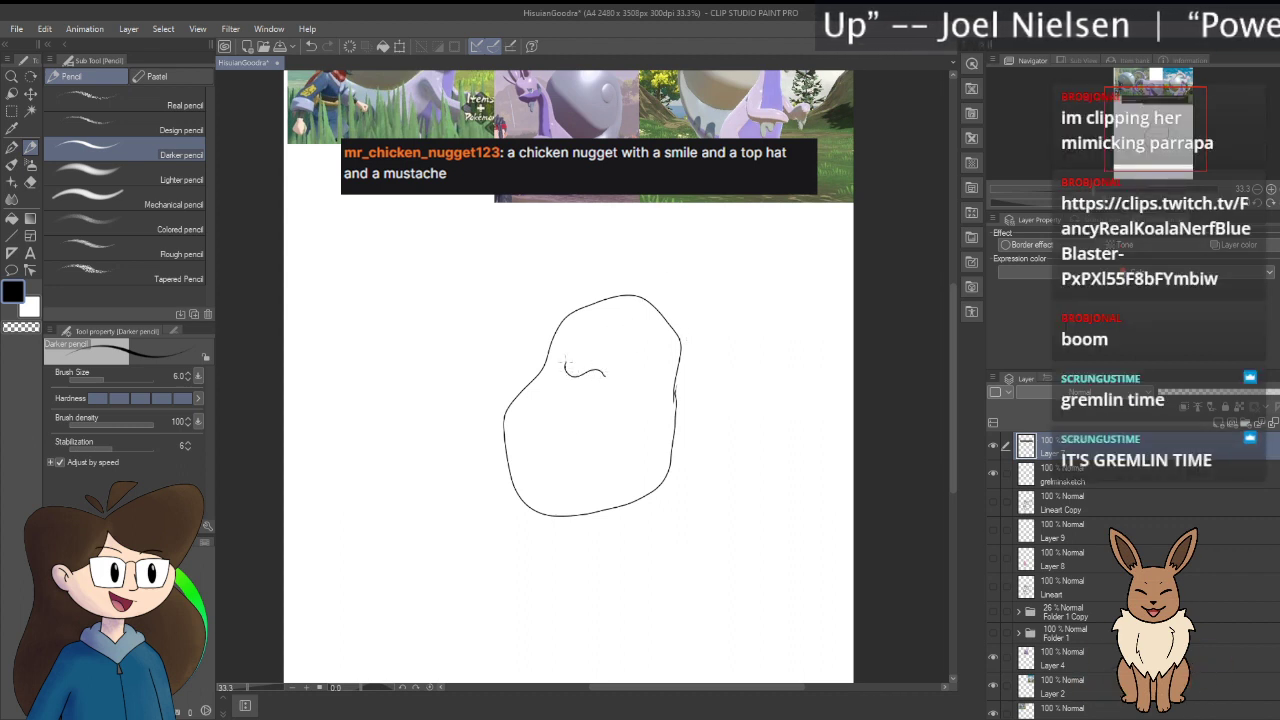
{"action": "mouse_move", "coordinate": [565, 365]}
{"action": "left_mouse_down"}
{"action": "mouse_move", "coordinate": [583, 398]}
{"action": "mouse_move", "coordinate": [610, 369]}
{"action": "mouse_move", "coordinate": [652, 378]}
{"action": "left_mouse_up"}
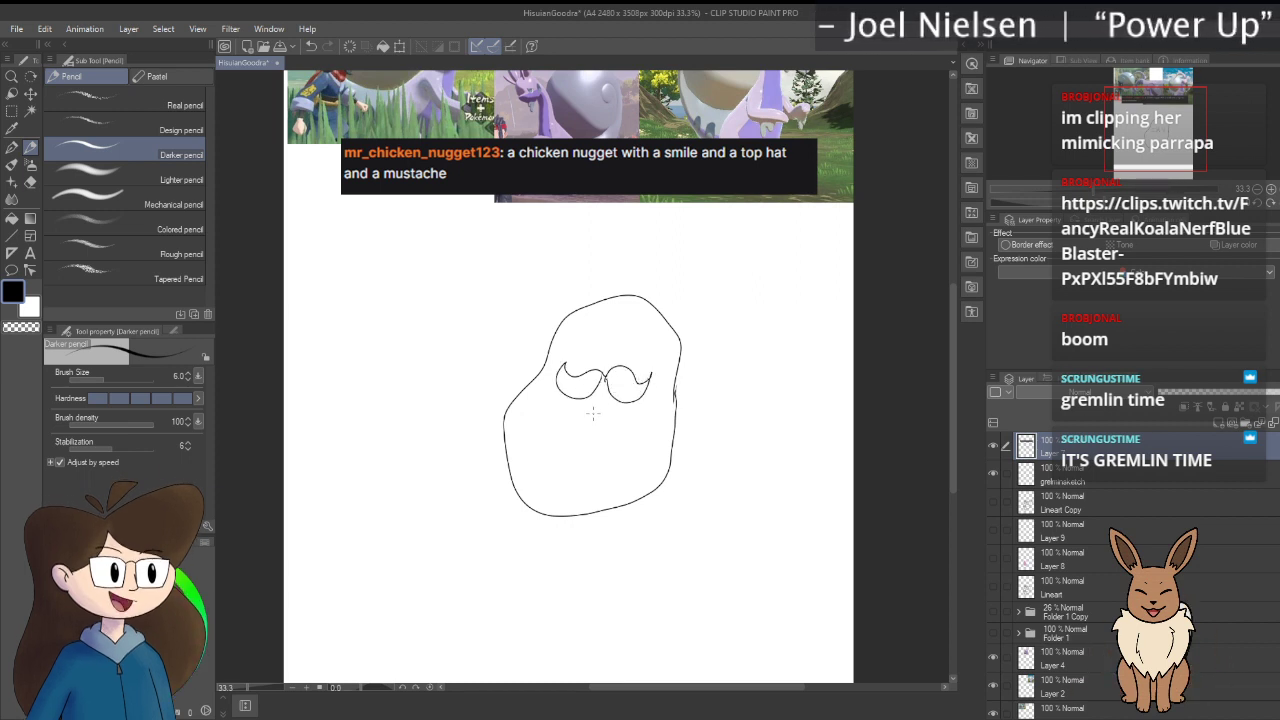
{"action": "left_click_drag", "start_coordinate": [591, 407], "coordinate": [610, 406]}
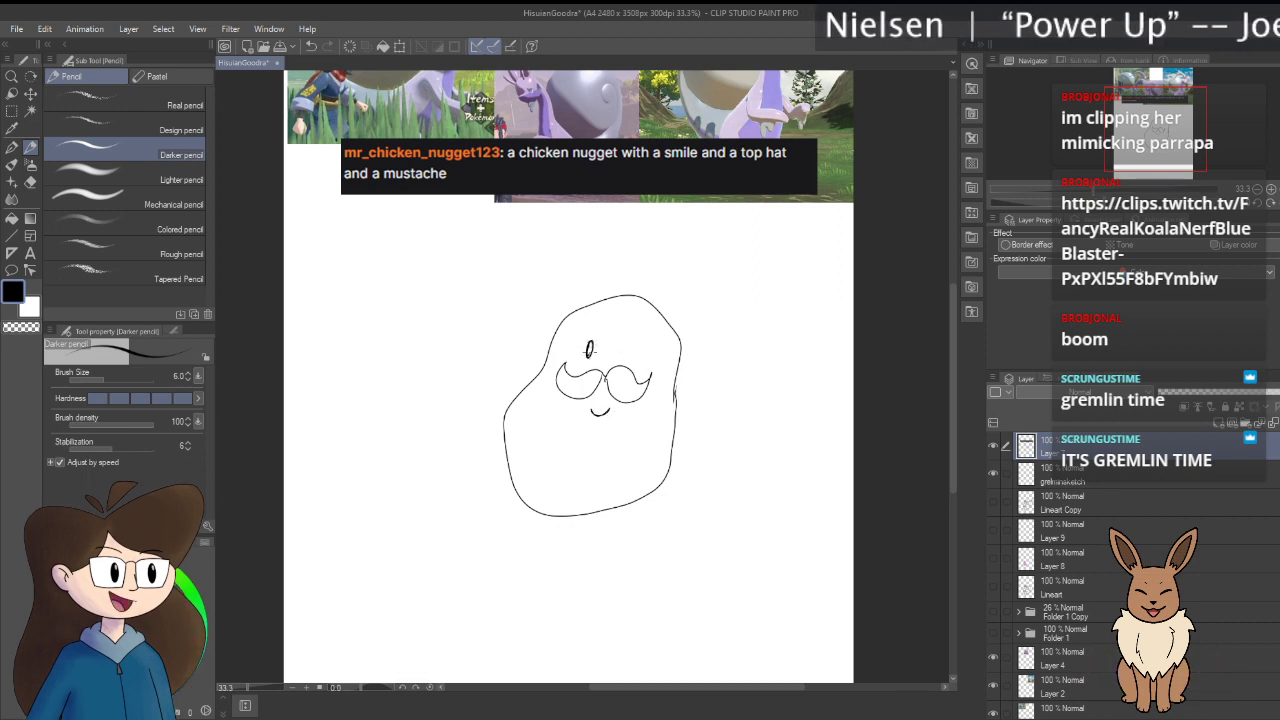
{"action": "left_click_drag", "start_coordinate": [588, 343], "coordinate": [625, 353]}
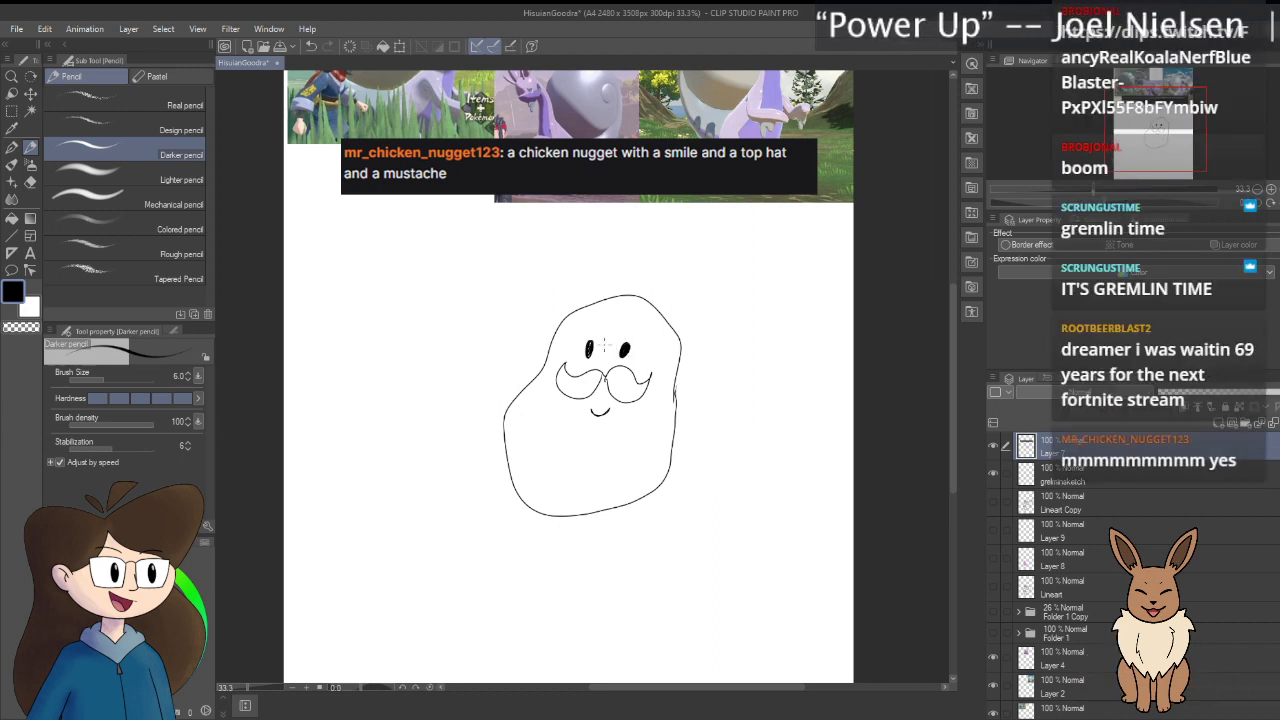
Step: Select the nugget drawing with a rectangular selection, move it lower on the page to make room above its head, and deselect it
{"action": "key", "text": "m"}
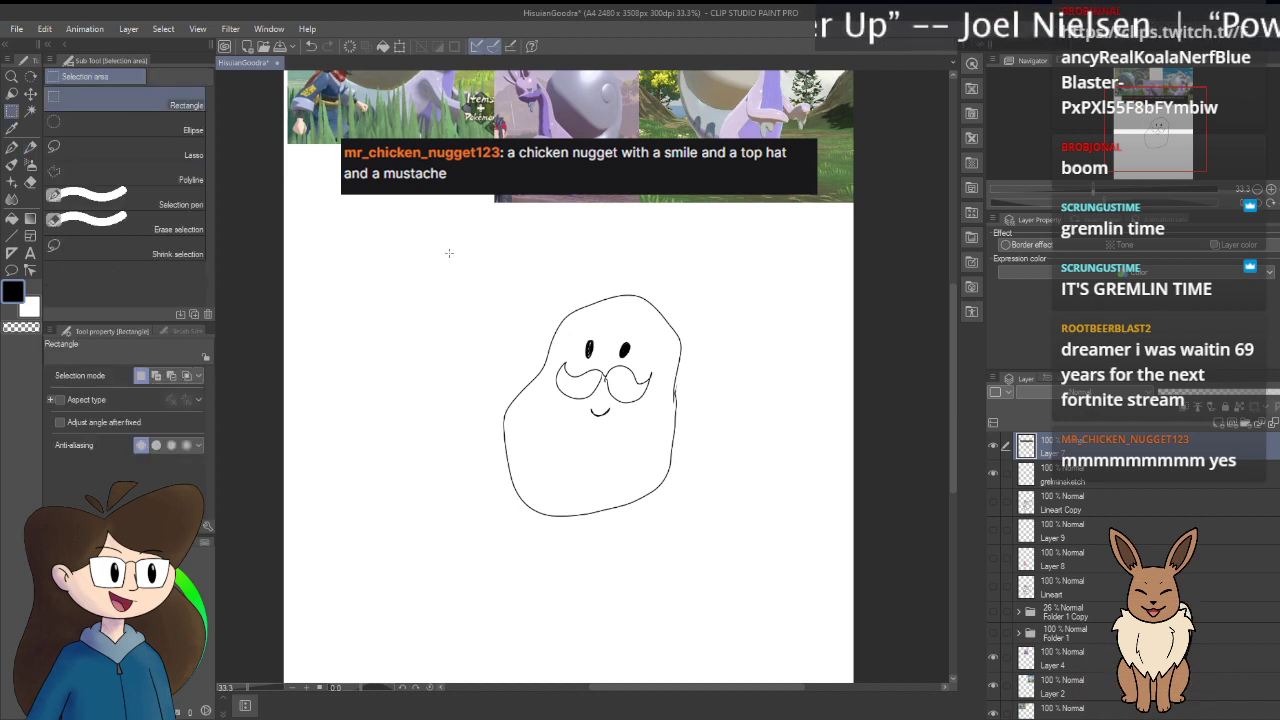
{"action": "mouse_move", "coordinate": [449, 253]}
{"action": "left_mouse_down"}
{"action": "mouse_move", "coordinate": [730, 532]}
{"action": "mouse_move", "coordinate": [753, 578]}
{"action": "left_mouse_up"}
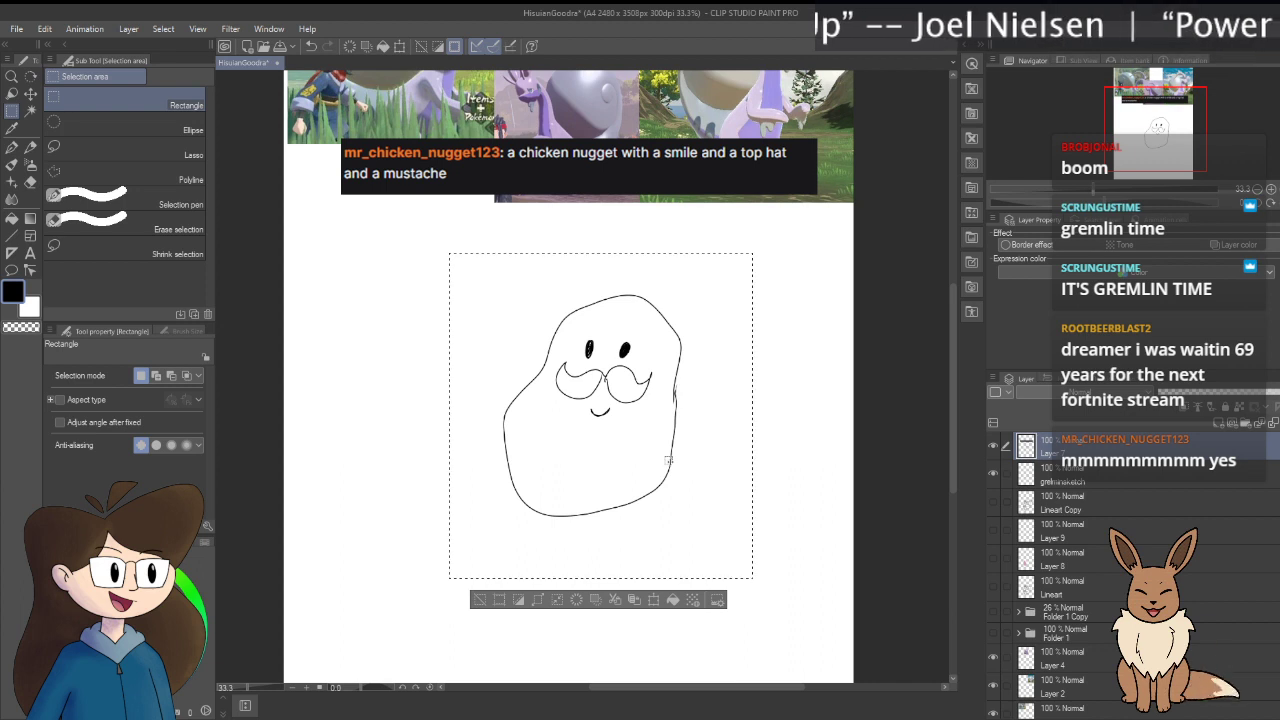
{"action": "key", "text": "k"}
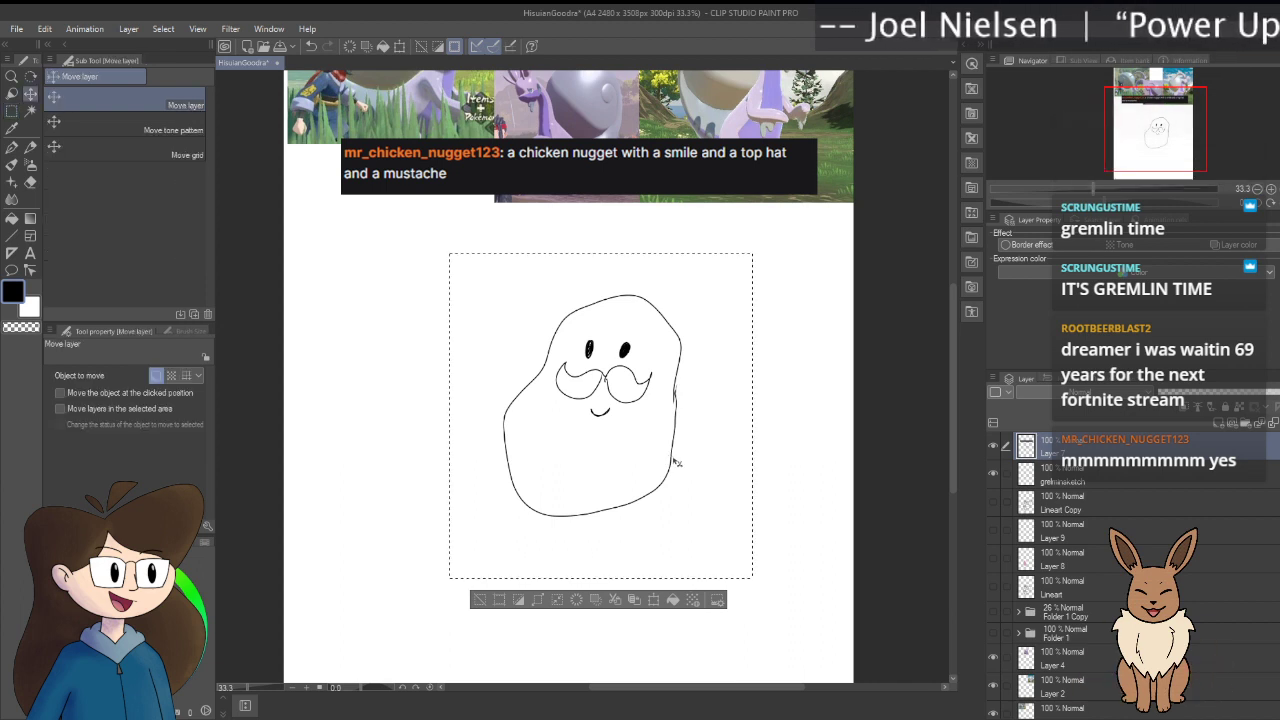
{"action": "left_click_drag", "start_coordinate": [671, 458], "coordinate": [650, 570]}
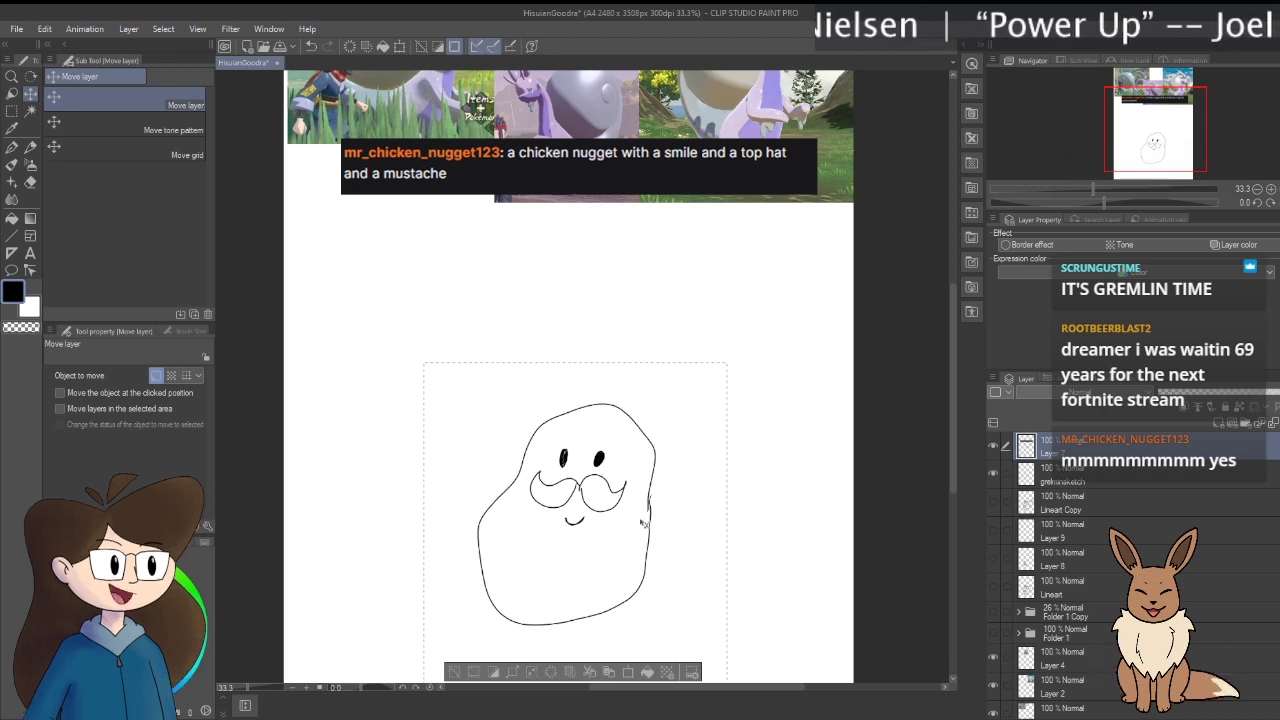
{"action": "key", "text": "p"}
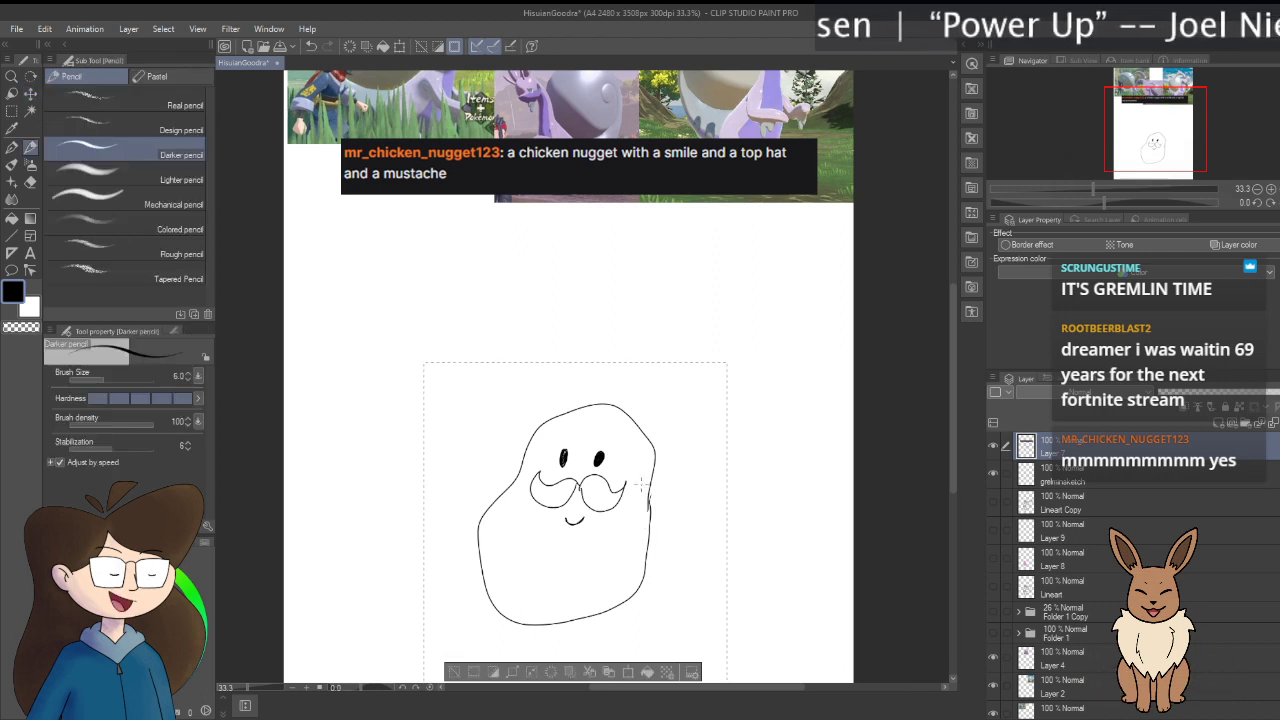
{"action": "key", "text": "m"}
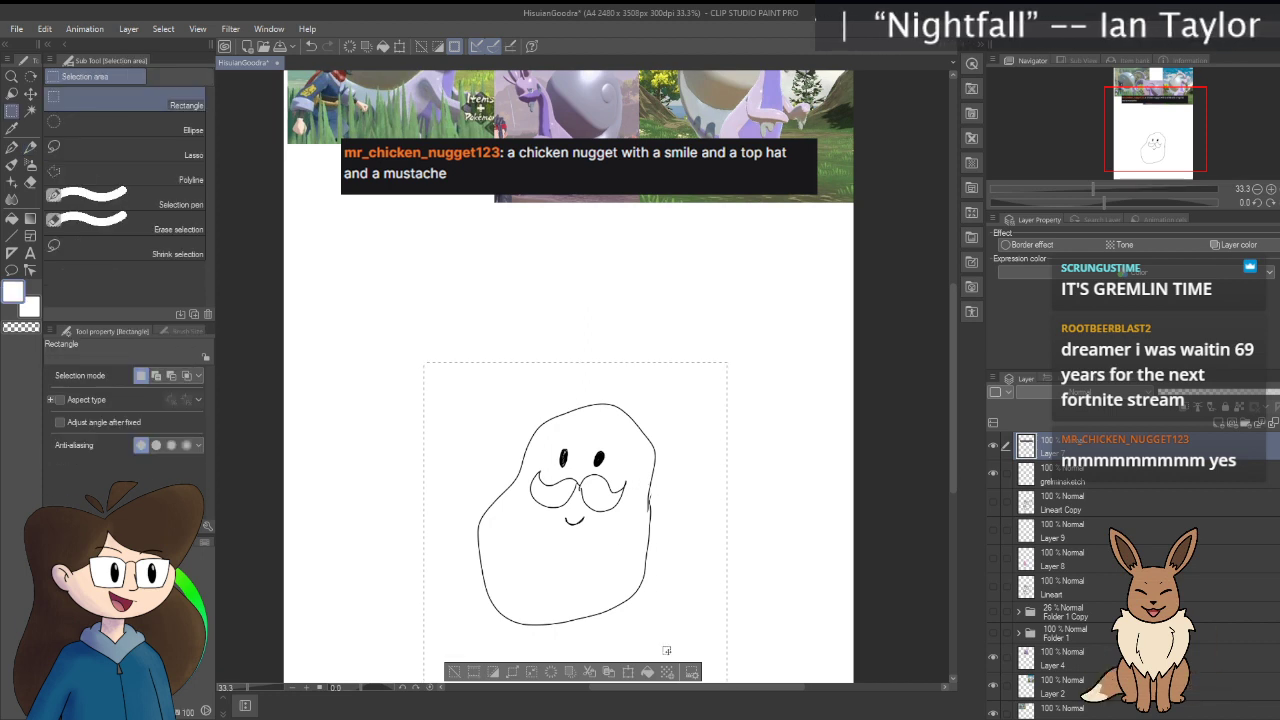
{"action": "left_click", "coordinate": [459, 675]}
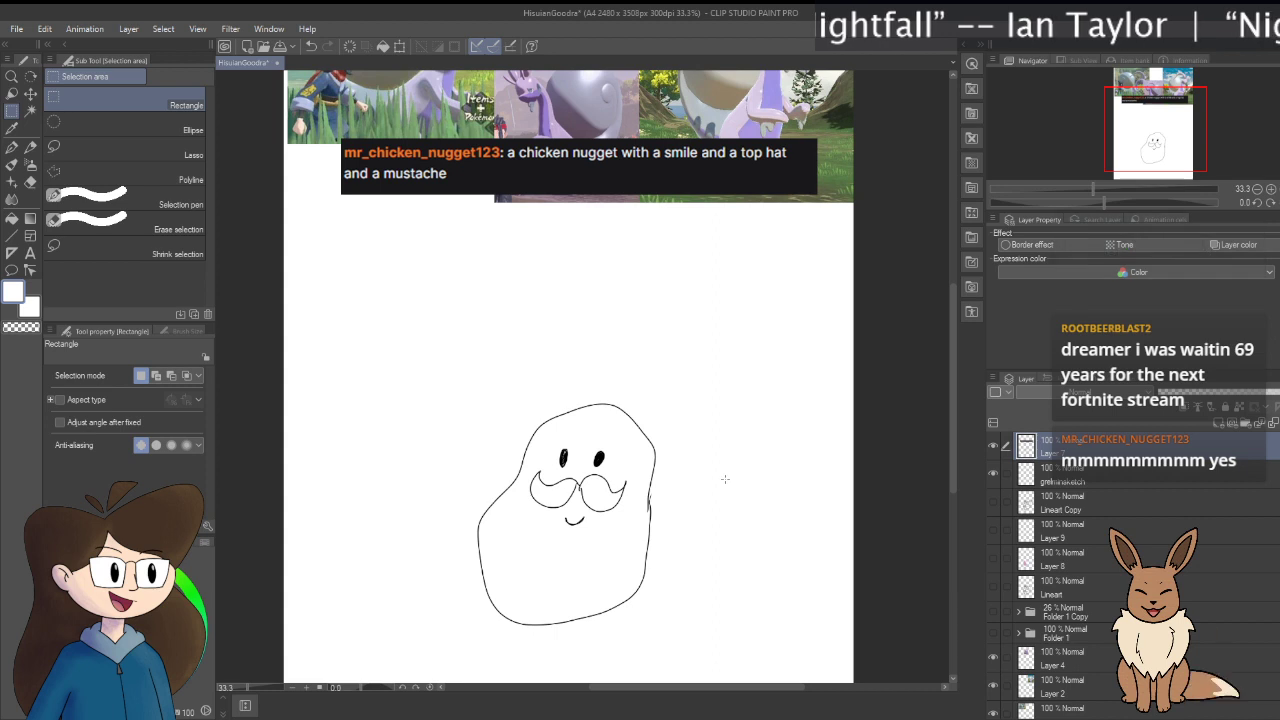
Step: Draw a top hat with an oval brim and a tall crown on the nugget's head using the black Darker pencil at size 6
{"action": "key", "text": "p"}
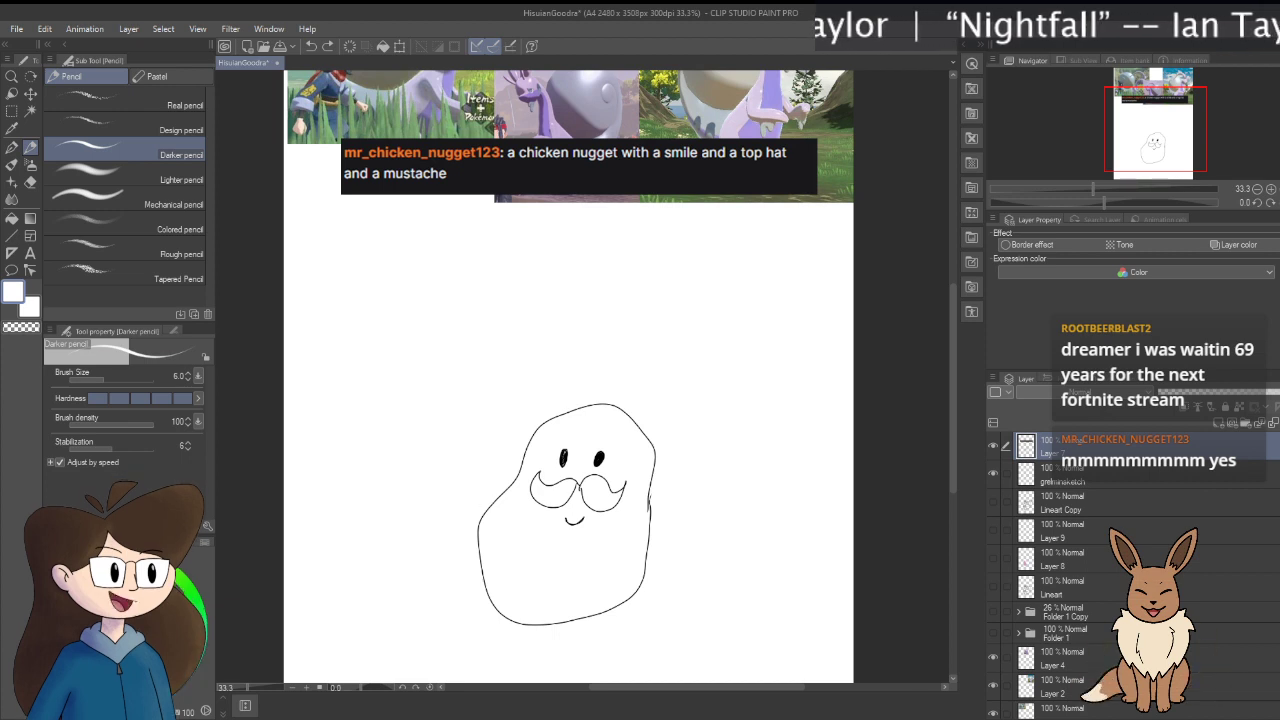
{"action": "key", "text": "x"}
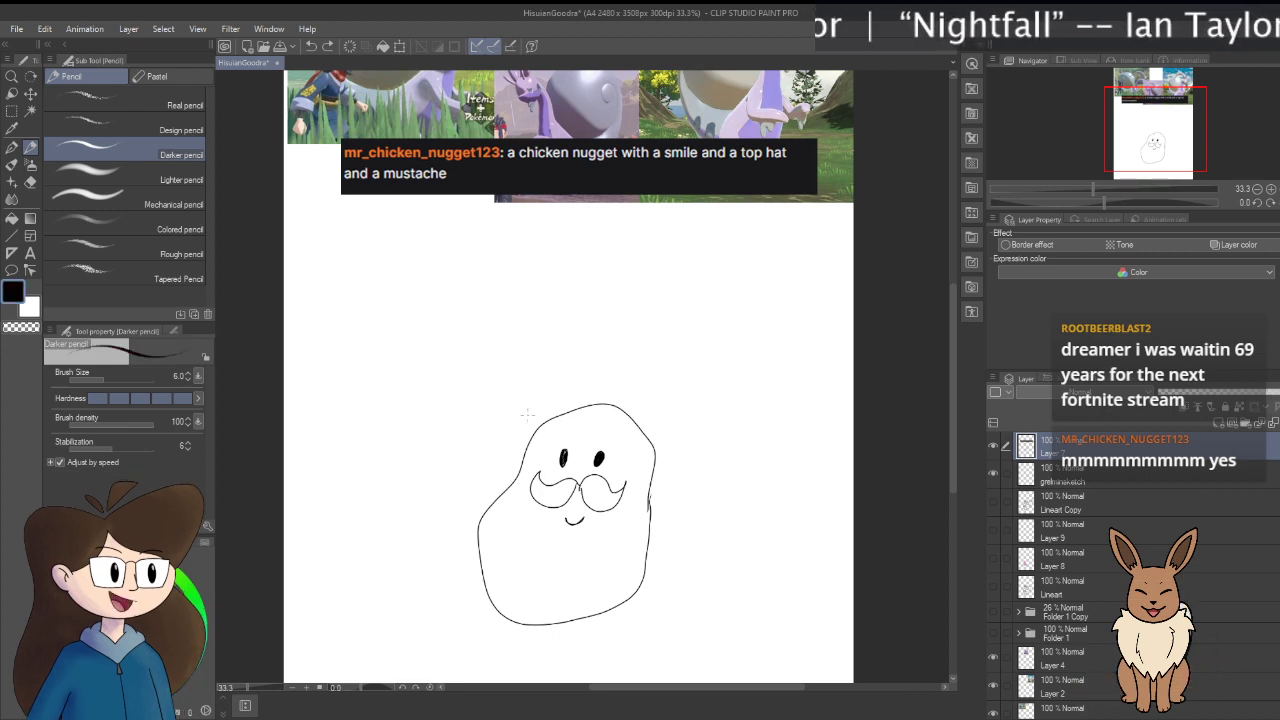
{"action": "left_click_drag", "start_coordinate": [518, 410], "coordinate": [688, 423]}
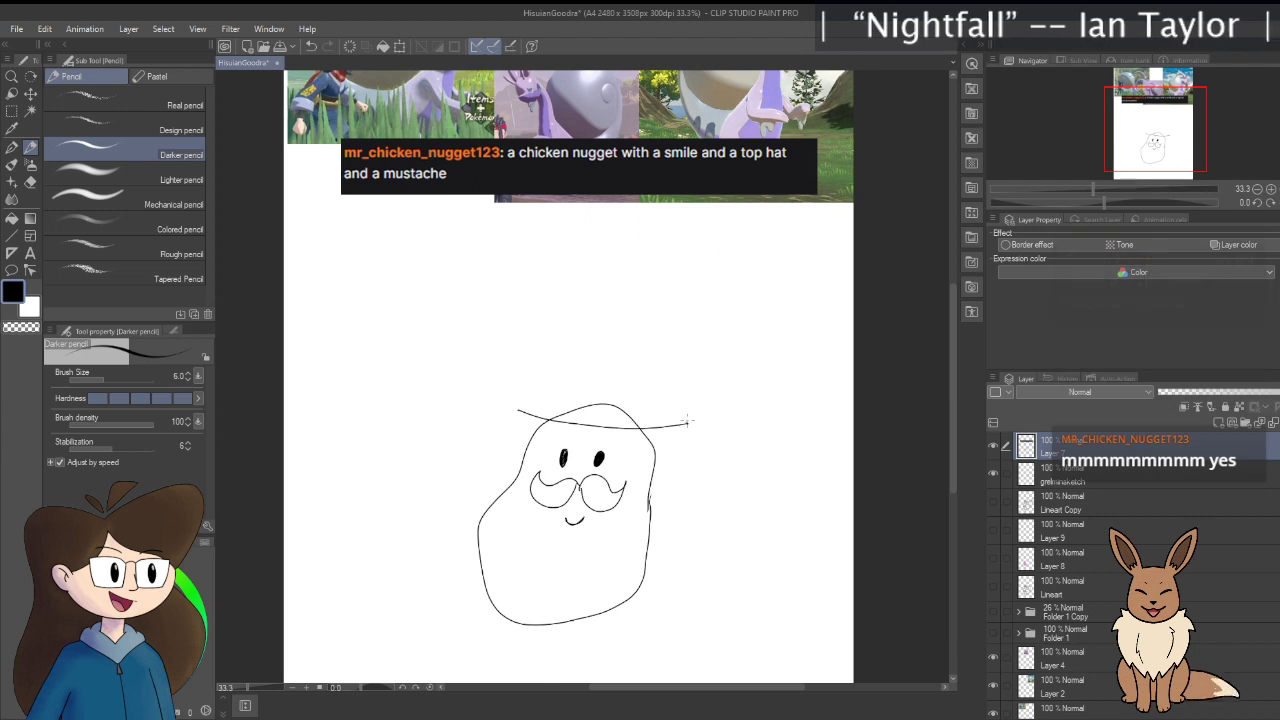
{"action": "key", "text": "ctrl+z"}
{"action": "mouse_move", "coordinate": [543, 409]}
{"action": "left_mouse_down"}
{"action": "mouse_move", "coordinate": [605, 419]}
{"action": "mouse_move", "coordinate": [661, 407]}
{"action": "mouse_move", "coordinate": [590, 392]}
{"action": "mouse_move", "coordinate": [540, 400]}
{"action": "mouse_move", "coordinate": [580, 356]}
{"action": "left_mouse_up"}
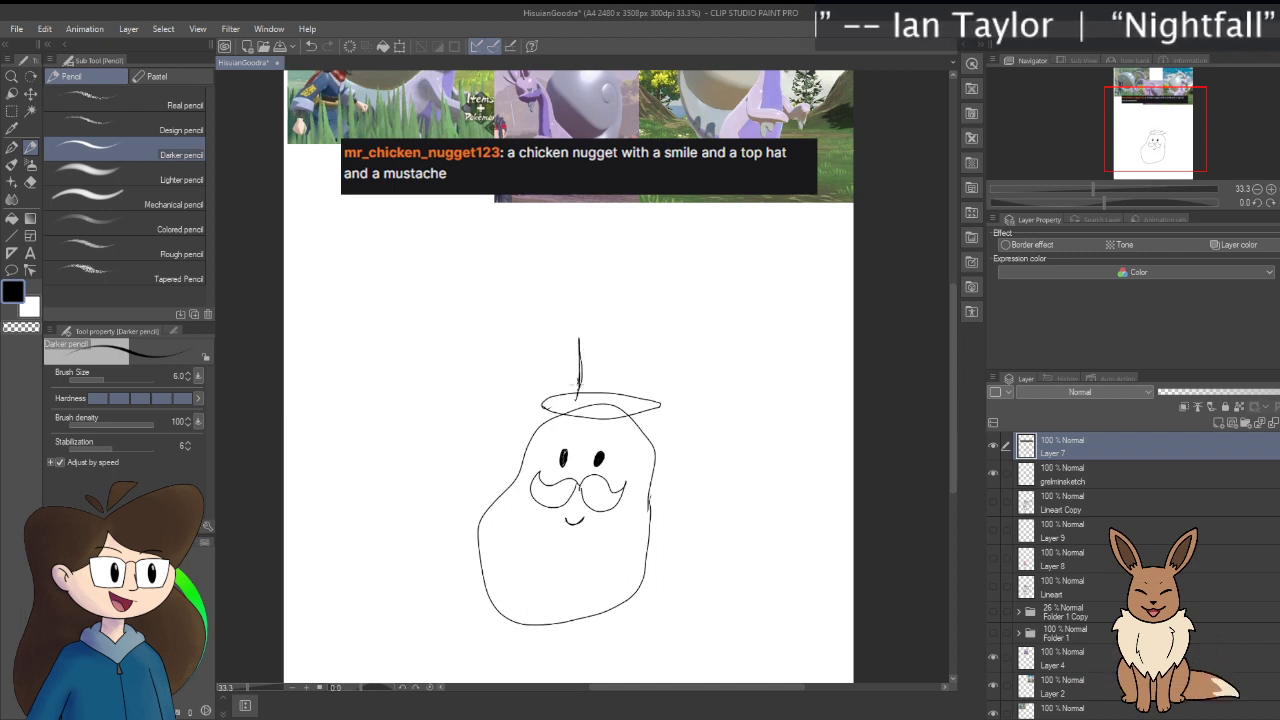
{"action": "mouse_move", "coordinate": [632, 402]}
{"action": "left_mouse_down"}
{"action": "mouse_move", "coordinate": [632, 335]}
{"action": "mouse_move", "coordinate": [580, 335]}
{"action": "mouse_move", "coordinate": [640, 333]}
{"action": "left_mouse_up"}
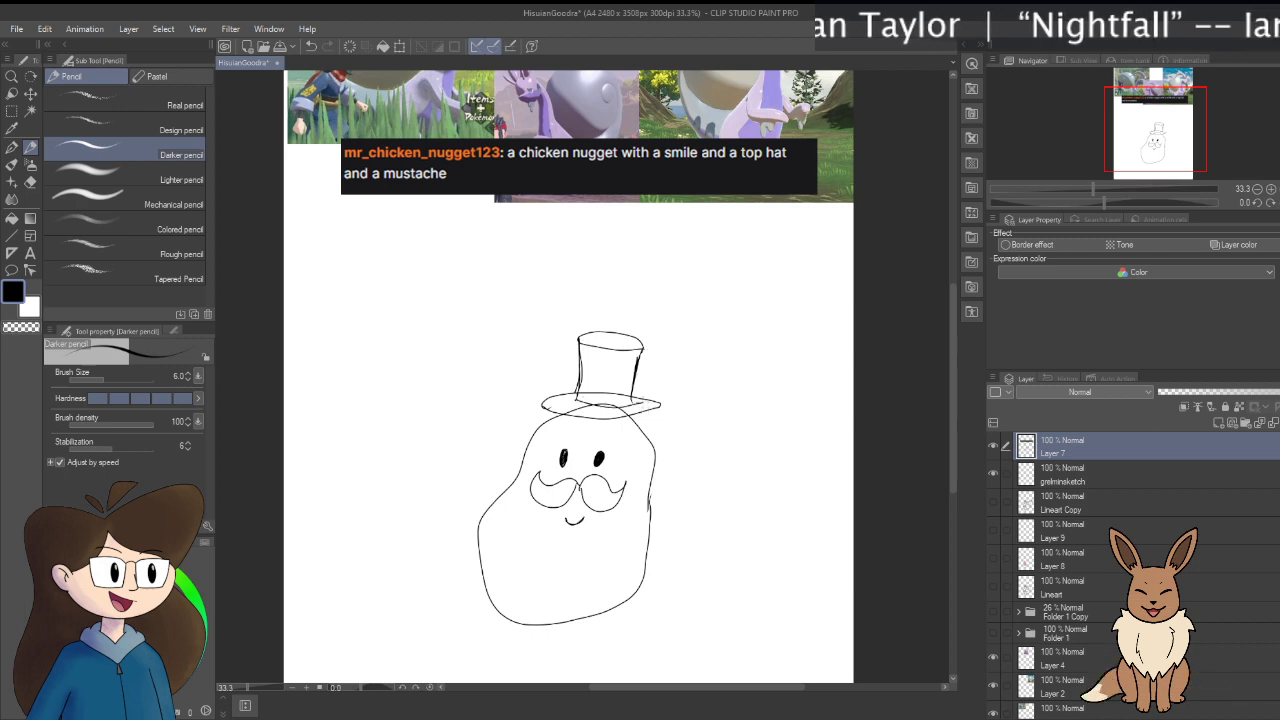
Step: Erase the overlapping head outline inside the hat brim with the Hard eraser and pencil small texture marks on the nugget's lower body
{"action": "key", "text": "e"}
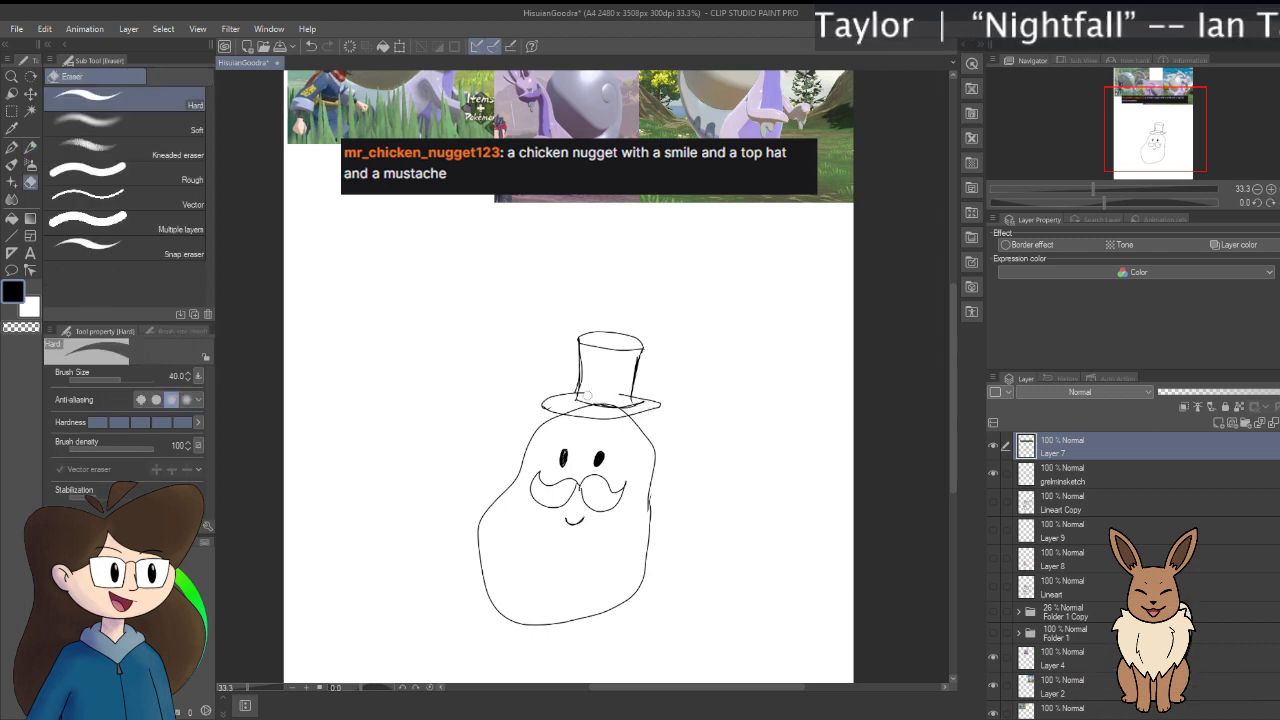
{"action": "left_click_drag", "start_coordinate": [610, 397], "coordinate": [640, 403]}
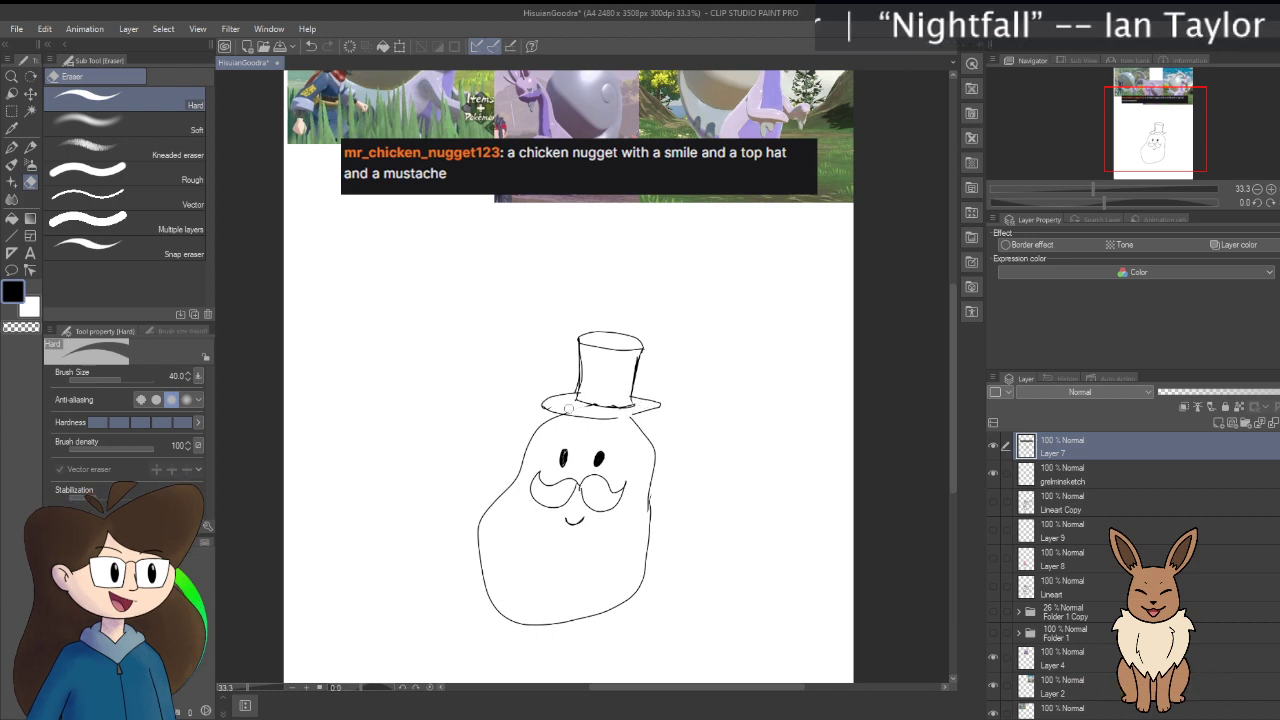
{"action": "key", "text": "b"}
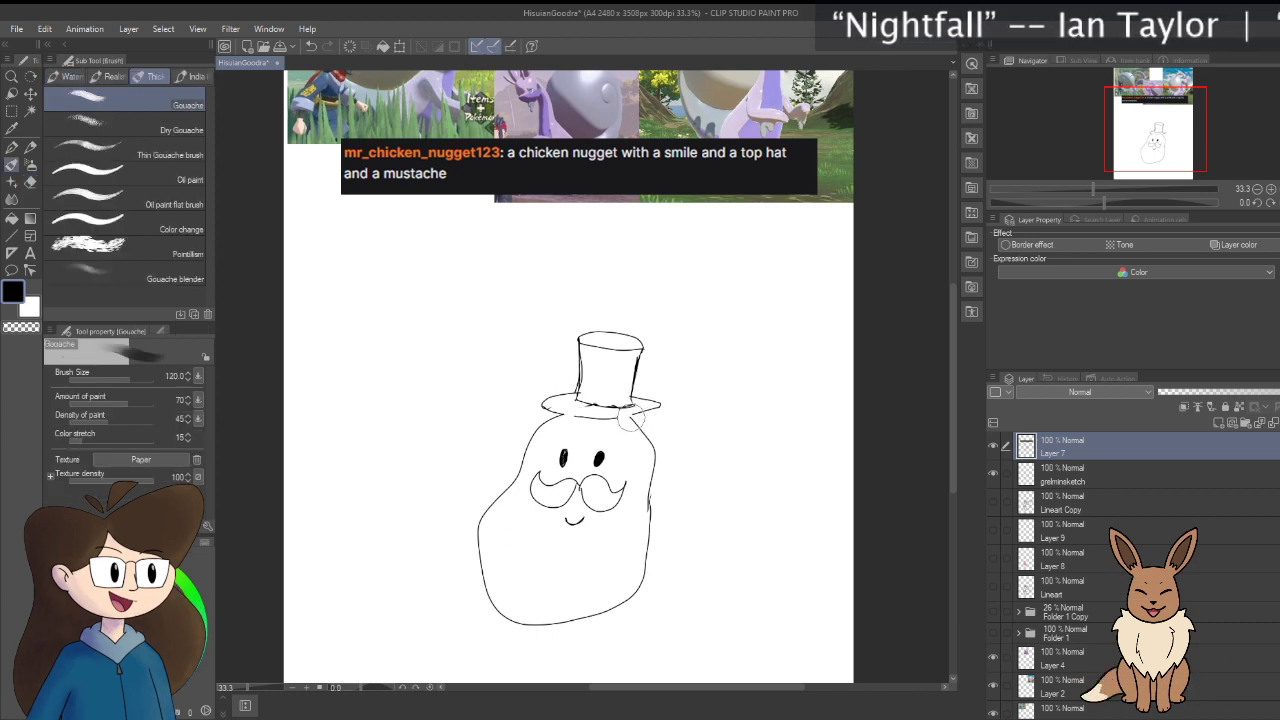
{"action": "key", "text": "p"}
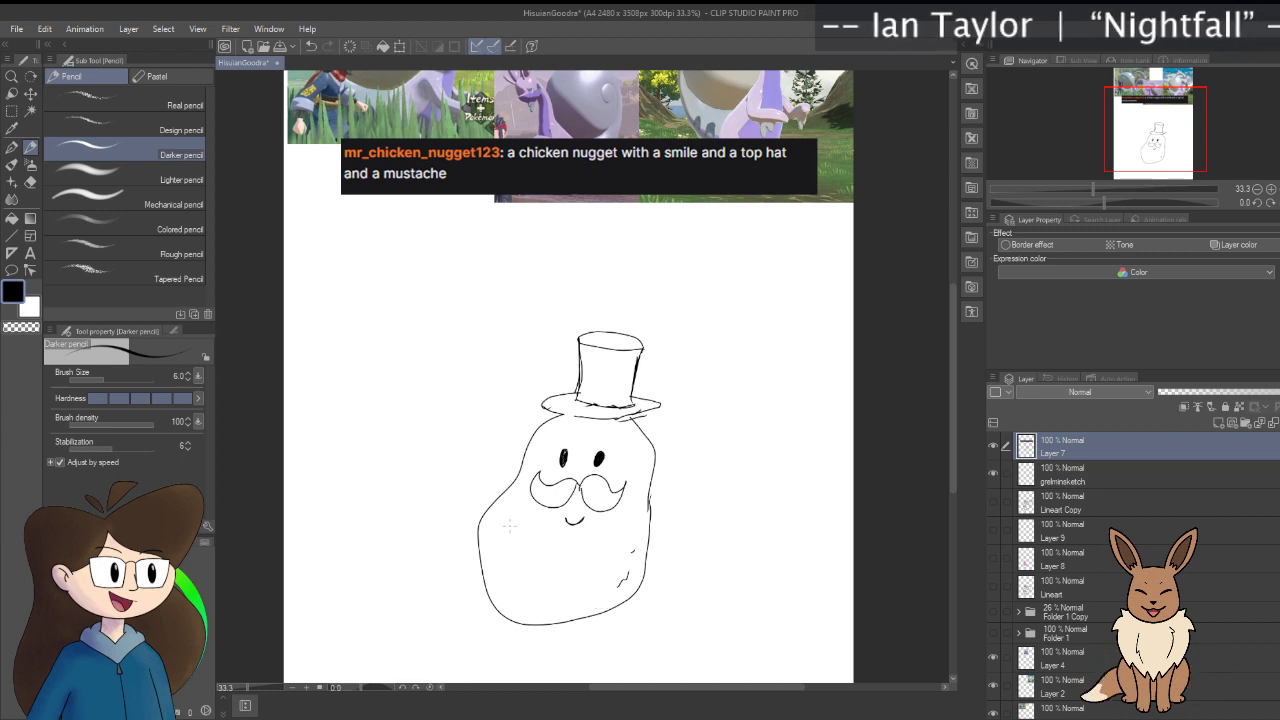
{"action": "left_click_drag", "start_coordinate": [607, 566], "coordinate": [589, 574]}
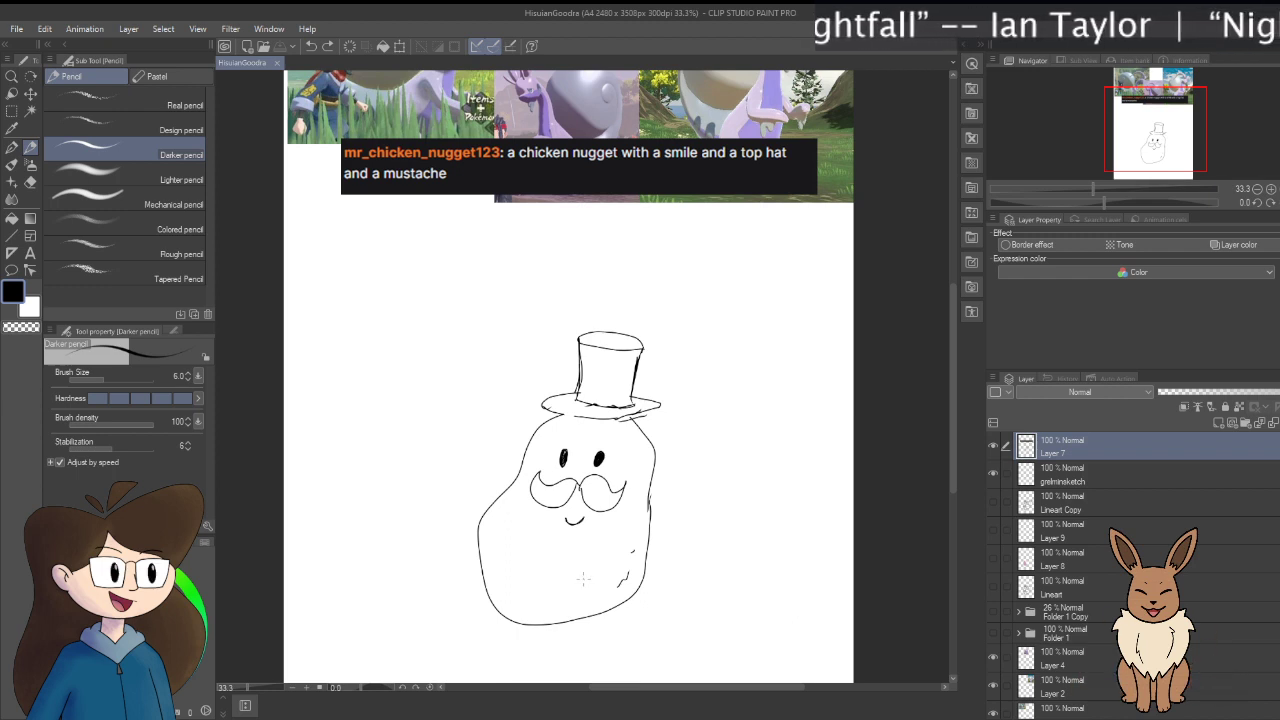
{"action": "left_click_drag", "start_coordinate": [717, 587], "coordinate": [745, 560]}
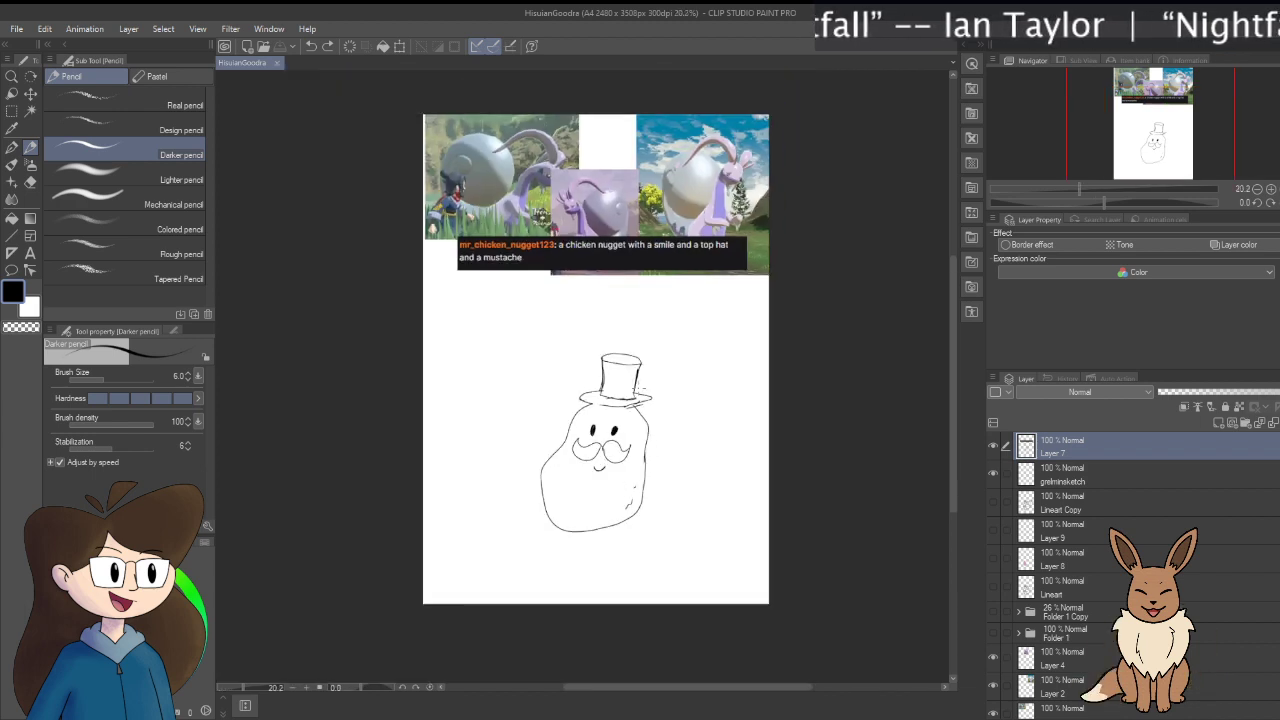
{"action": "scroll", "coordinate": [608, 462], "scroll_direction": "down", "scroll_amount": 1}
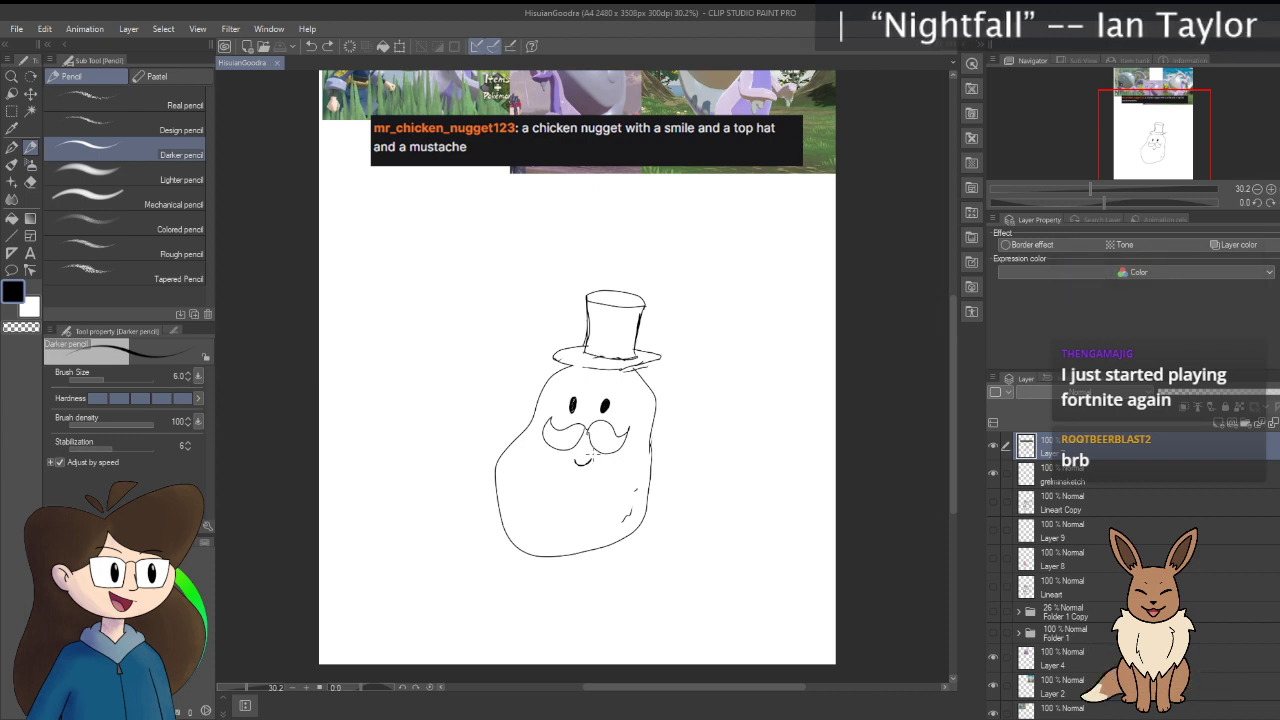
{"action": "scroll", "coordinate": [592, 454], "scroll_direction": "up", "scroll_amount": 1}
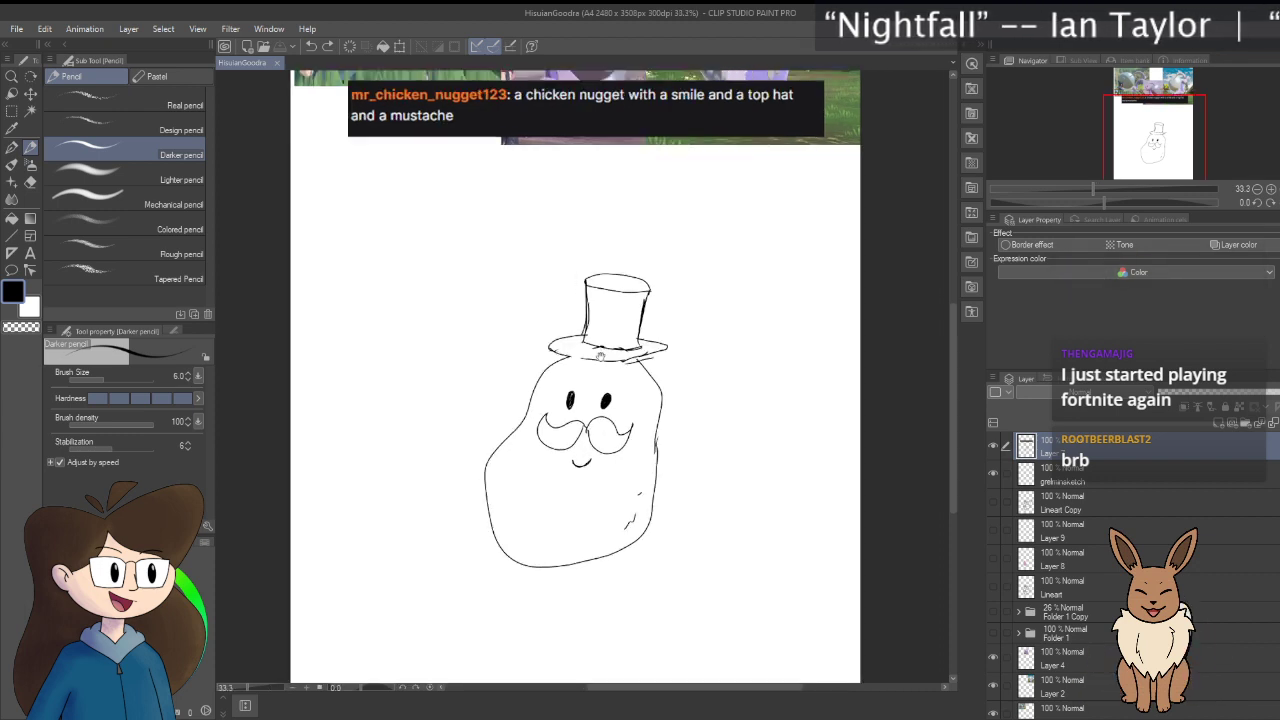
{"action": "left_click_drag", "start_coordinate": [600, 355], "coordinate": [617, 403]}
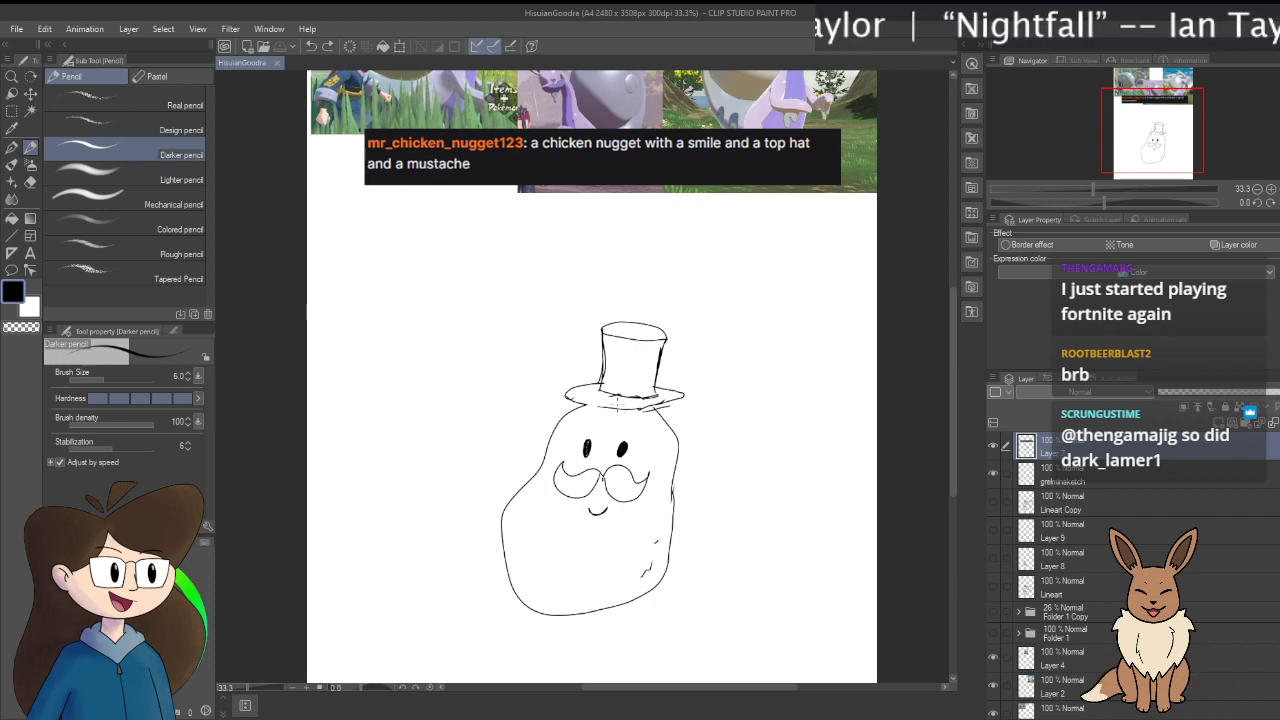
{"action": "left_click_drag", "start_coordinate": [628, 392], "coordinate": [613, 440]}
{"action": "left_click_drag", "start_coordinate": [670, 364], "coordinate": [647, 431]}
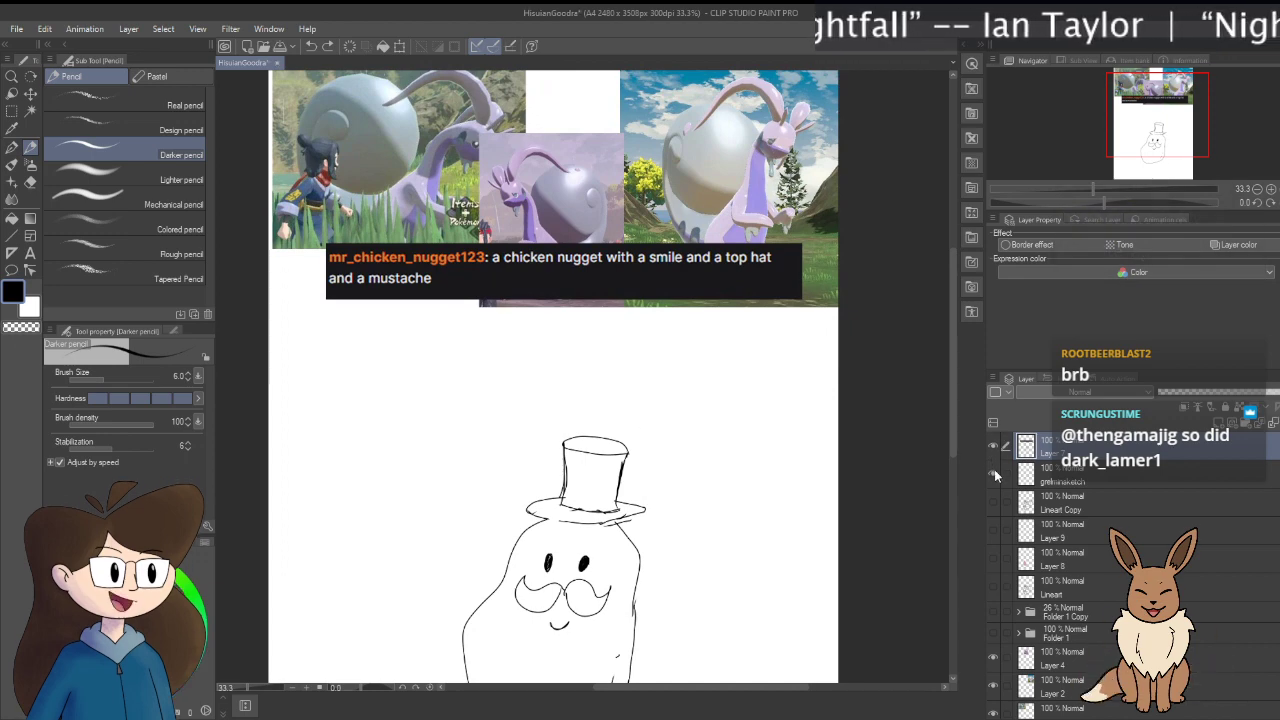
Step: Remove the separate grelminsketch layer and rename the chicken nugget sketch layer
{"action": "left_click", "coordinate": [1122, 479]}
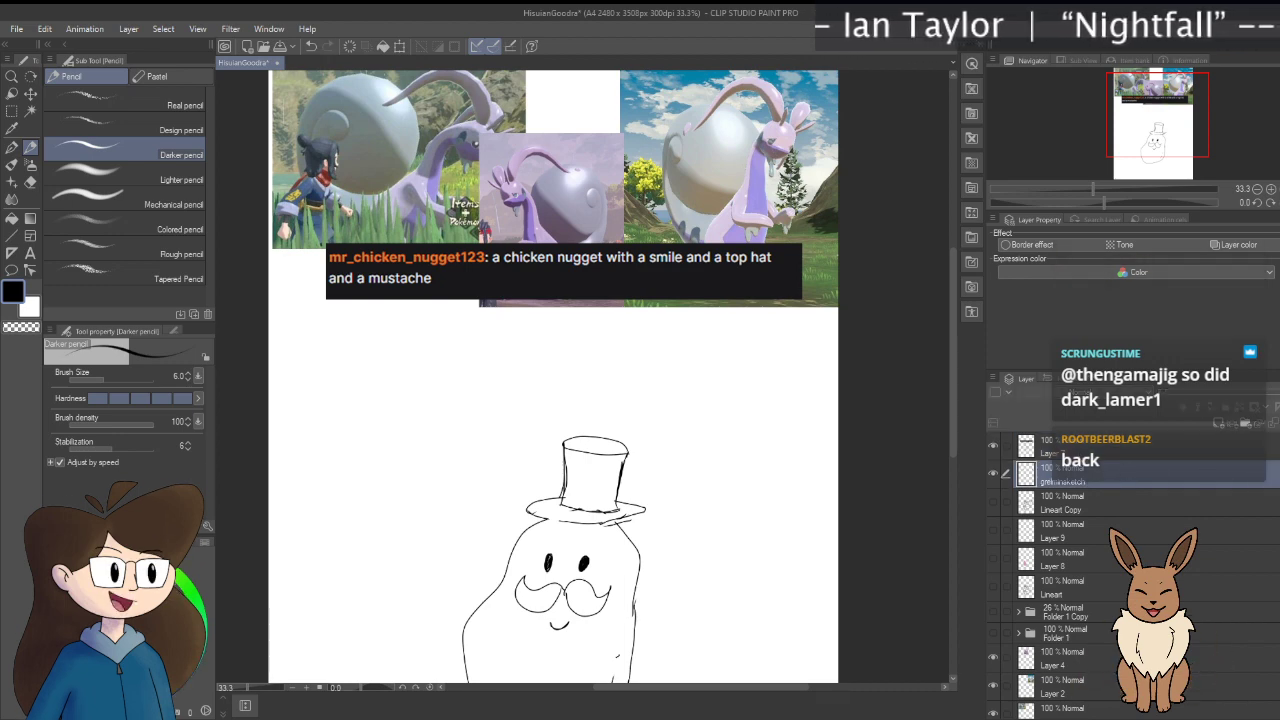
{"action": "key", "text": "ctrl+e"}
{"action": "left_click", "coordinate": [1056, 452]}
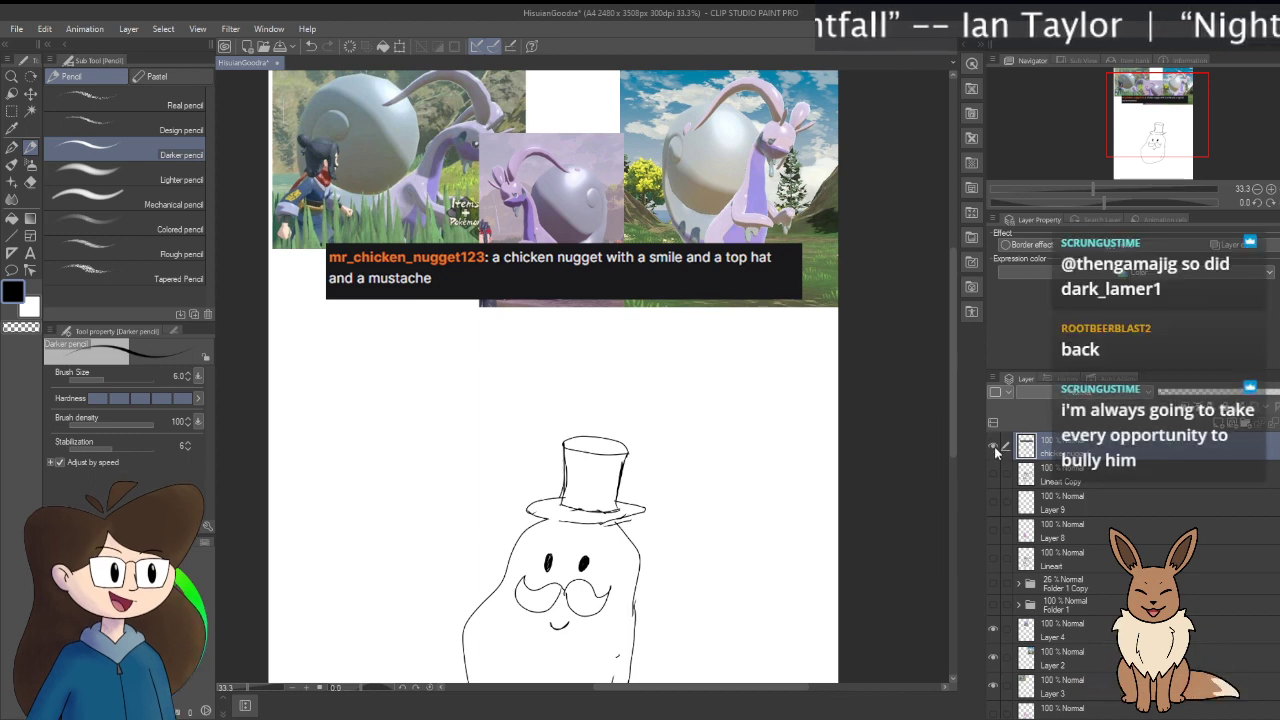
Step: Hide the chicken nugget layer and show Lineart Copy, Layer 9, Layer 8 and Lineart to bring back the Goodra drawing
{"action": "left_click", "coordinate": [996, 452]}
{"action": "left_click", "coordinate": [996, 476]}
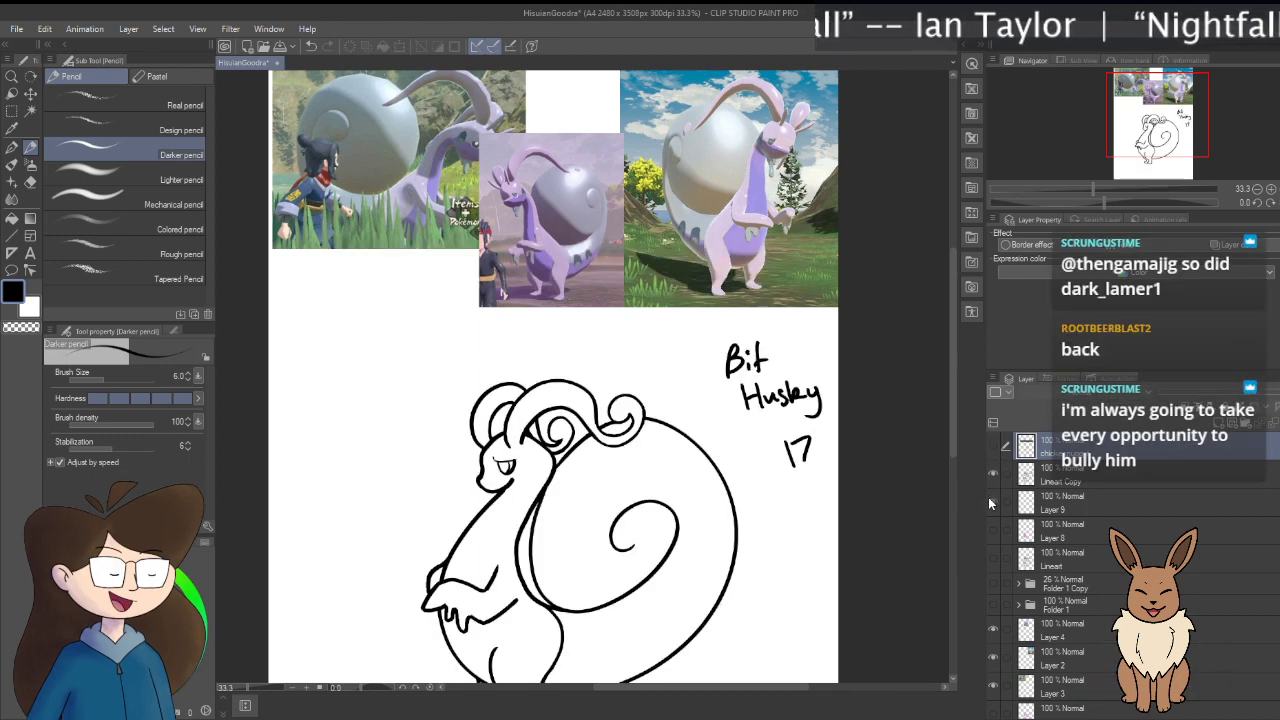
{"action": "left_click", "coordinate": [991, 529]}
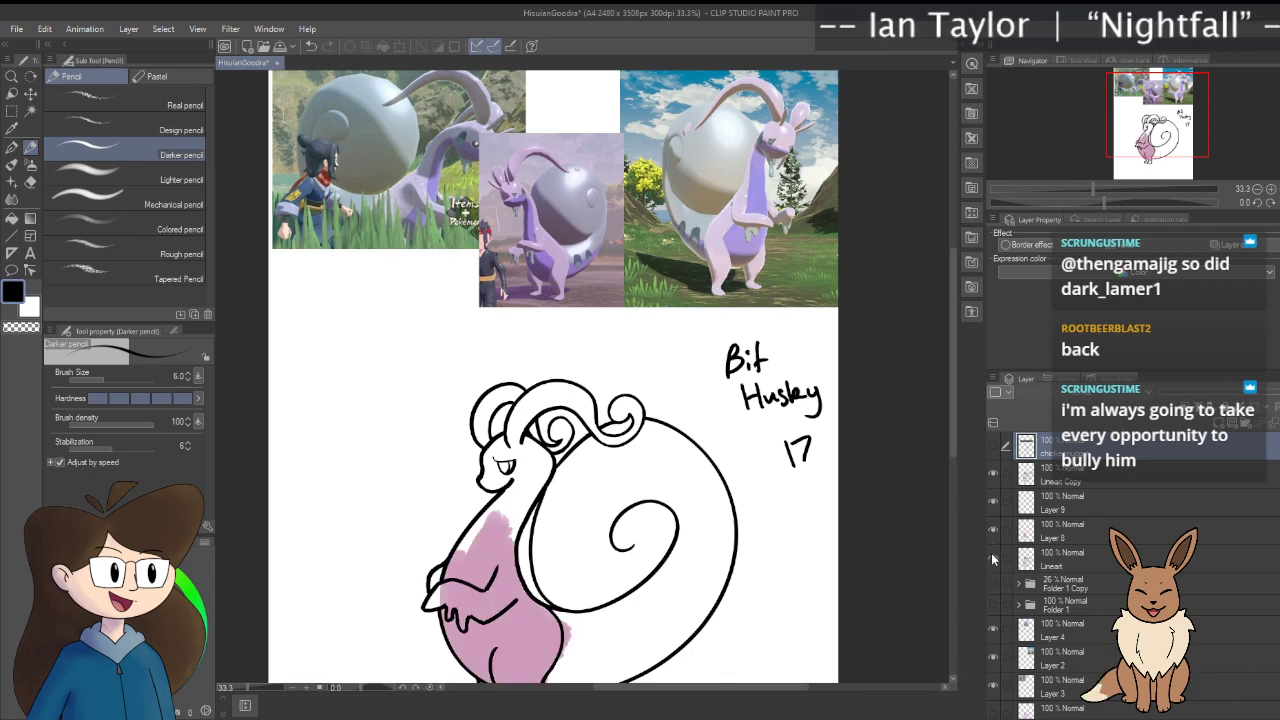
{"action": "scroll", "coordinate": [560, 376], "scroll_direction": "down", "scroll_amount": 3}
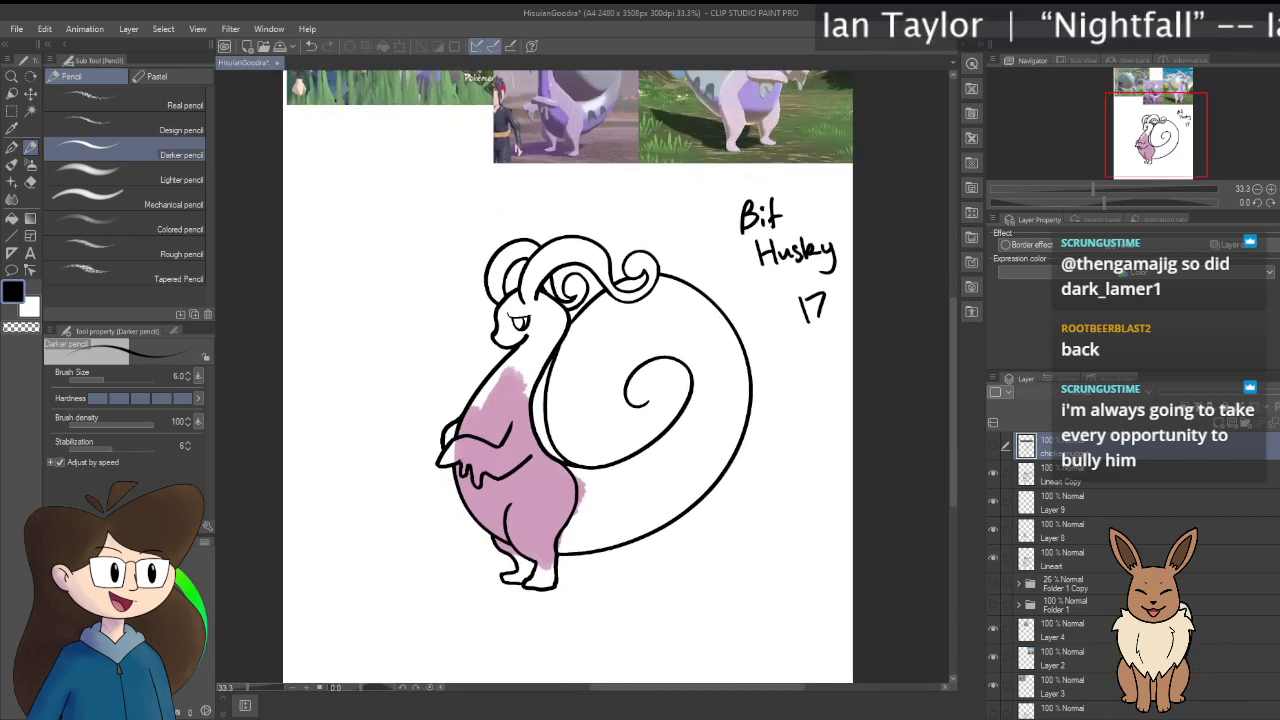
{"action": "left_click", "coordinate": [993, 528]}
{"action": "left_click", "coordinate": [993, 528]}
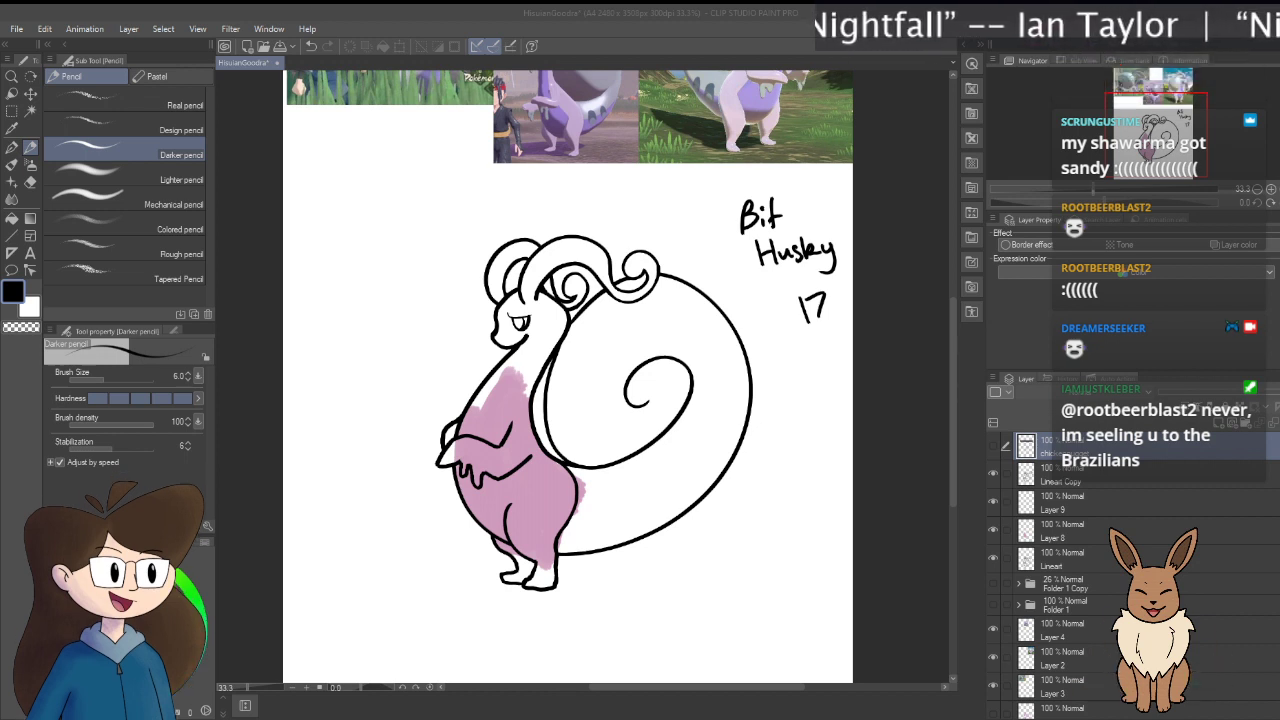
Step: Hide Lineart Copy, Layer 8 and Lineart, and merge Layer 9 down into Layer 8
{"action": "left_click", "coordinate": [718, 514]}
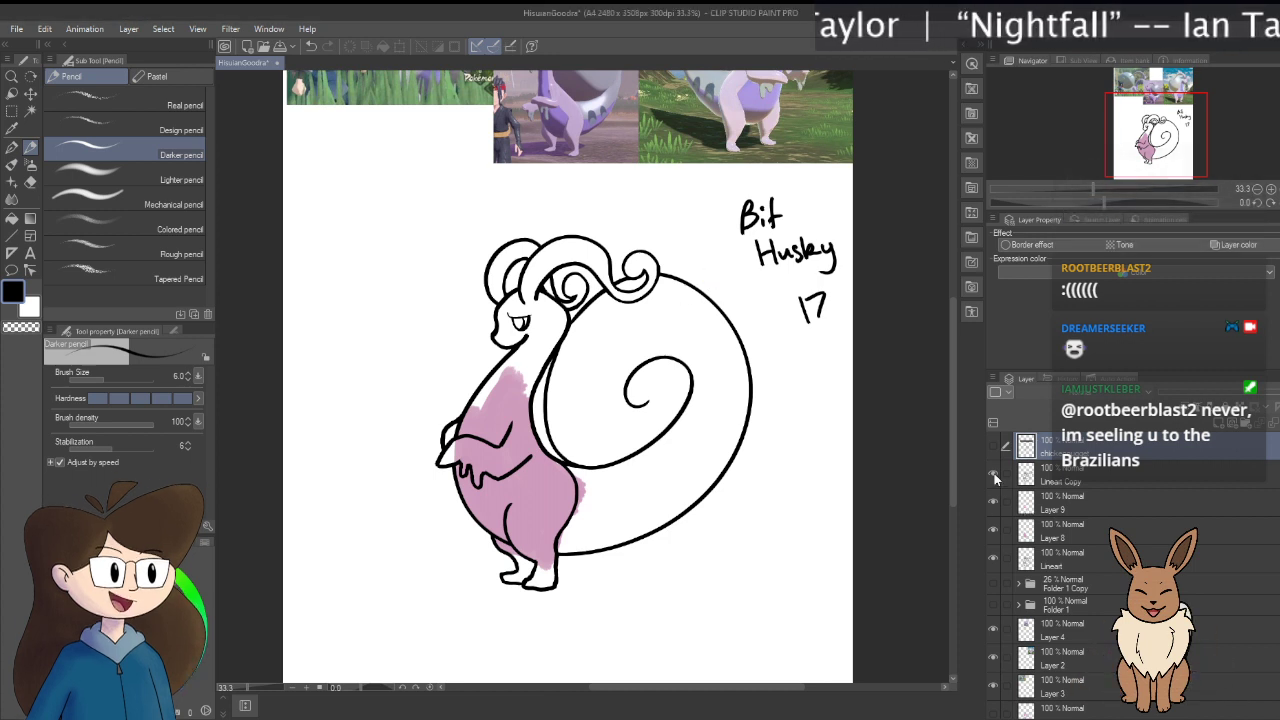
{"action": "left_click", "coordinate": [993, 528]}
{"action": "left_click", "coordinate": [993, 557]}
{"action": "left_click", "coordinate": [993, 558]}
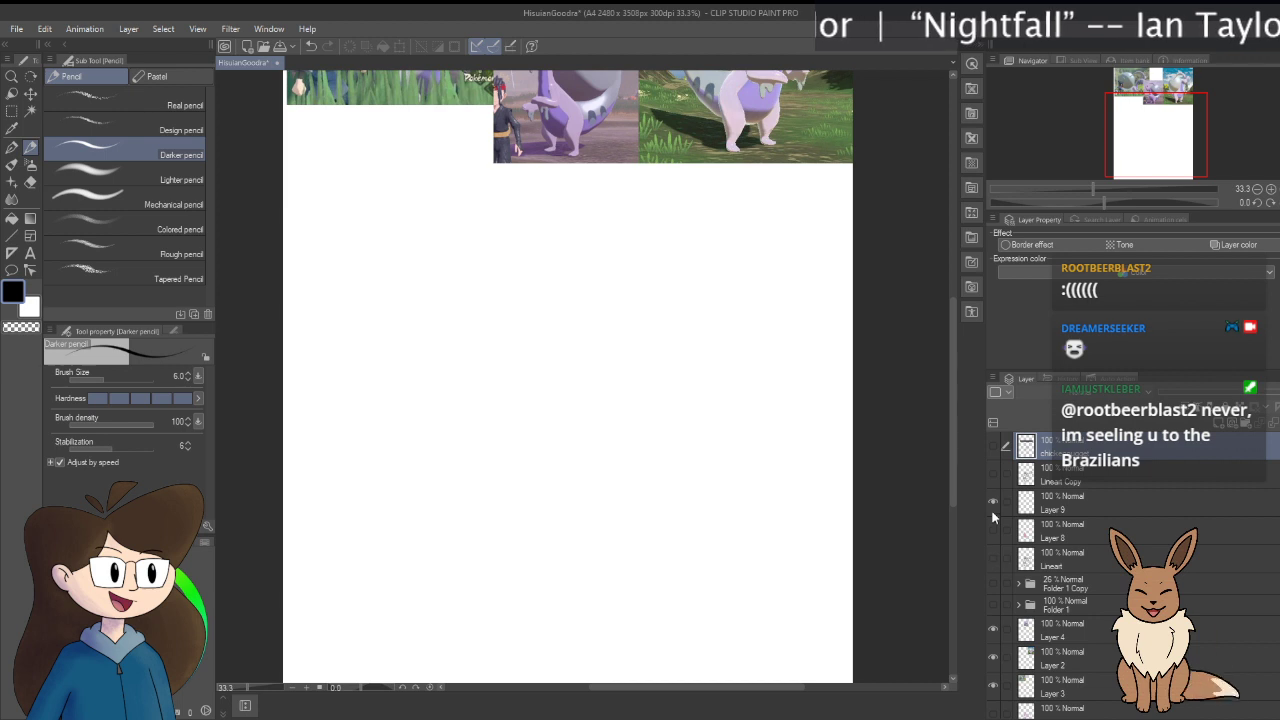
{"action": "left_click", "coordinate": [1117, 506]}
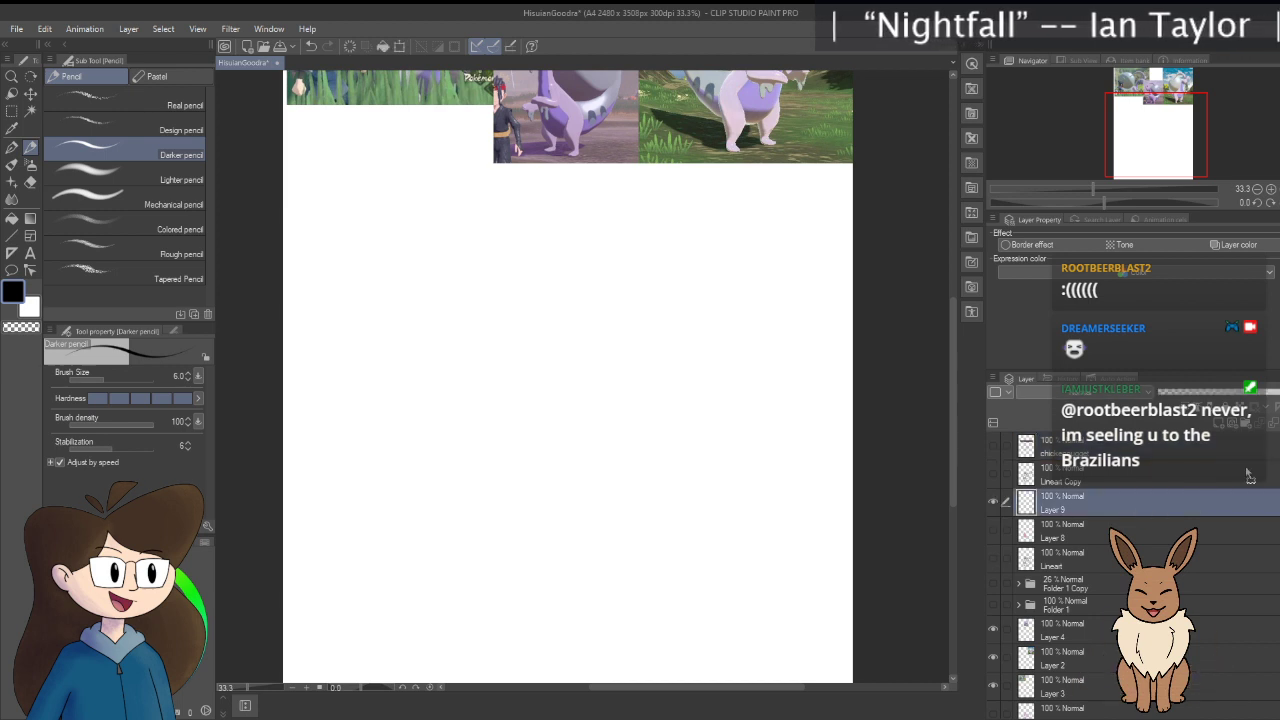
{"action": "key", "text": "ctrl+e"}
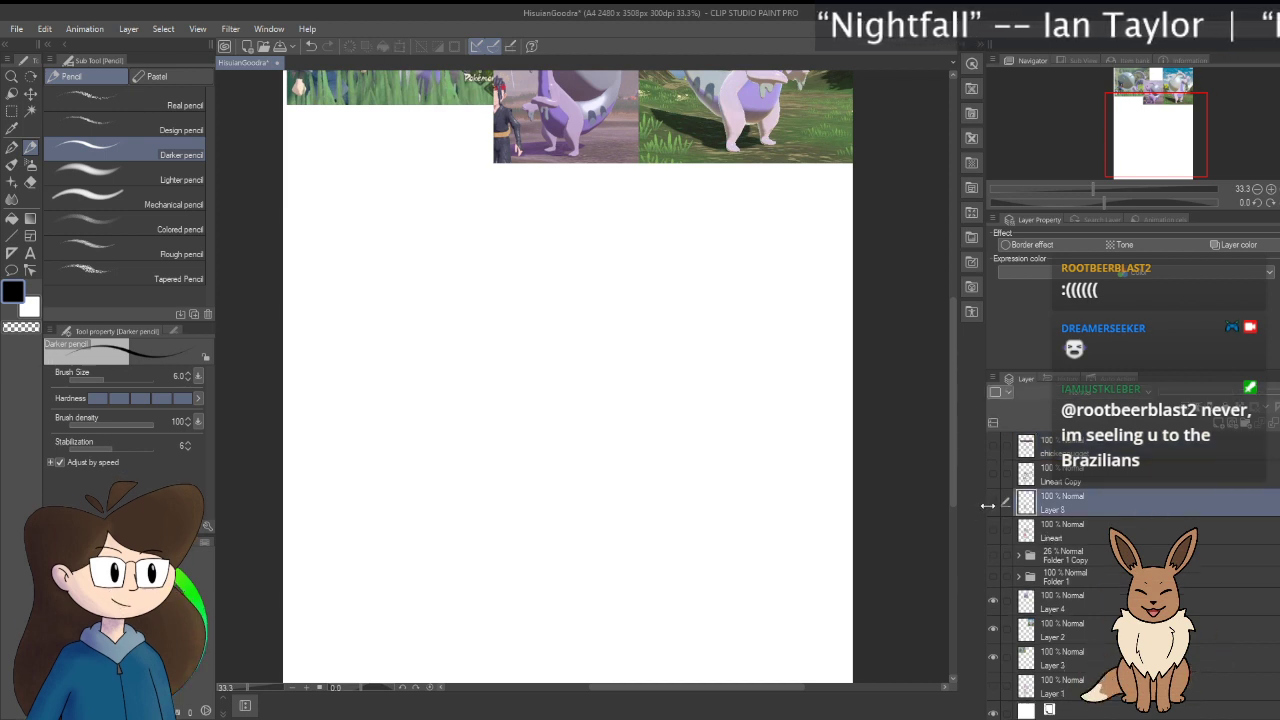
Step: Show the merged Layer 8 and Lineart Copy above it, keeping the Lineart layer hidden
{"action": "left_click", "coordinate": [993, 502]}
{"action": "left_click", "coordinate": [993, 530]}
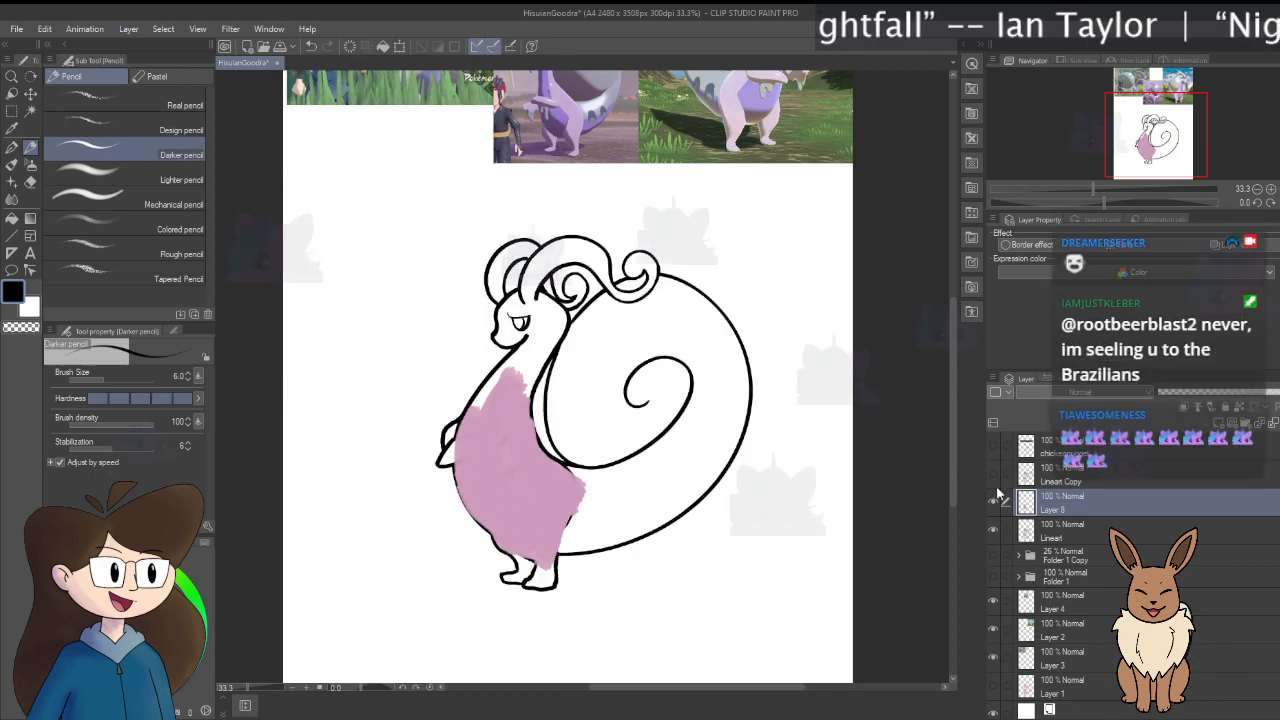
{"action": "left_click", "coordinate": [993, 531]}
{"action": "left_click", "coordinate": [993, 531]}
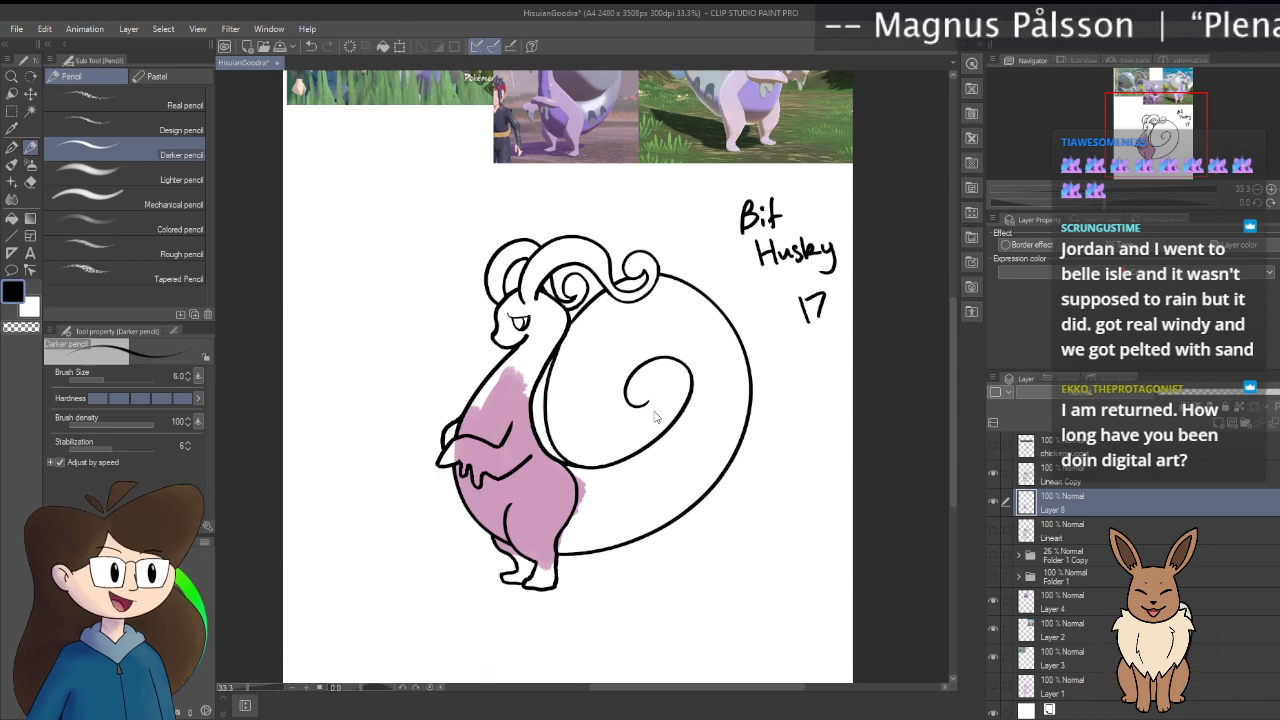
{"action": "scroll", "coordinate": [648, 475], "scroll_direction": "up", "scroll_amount": 2}
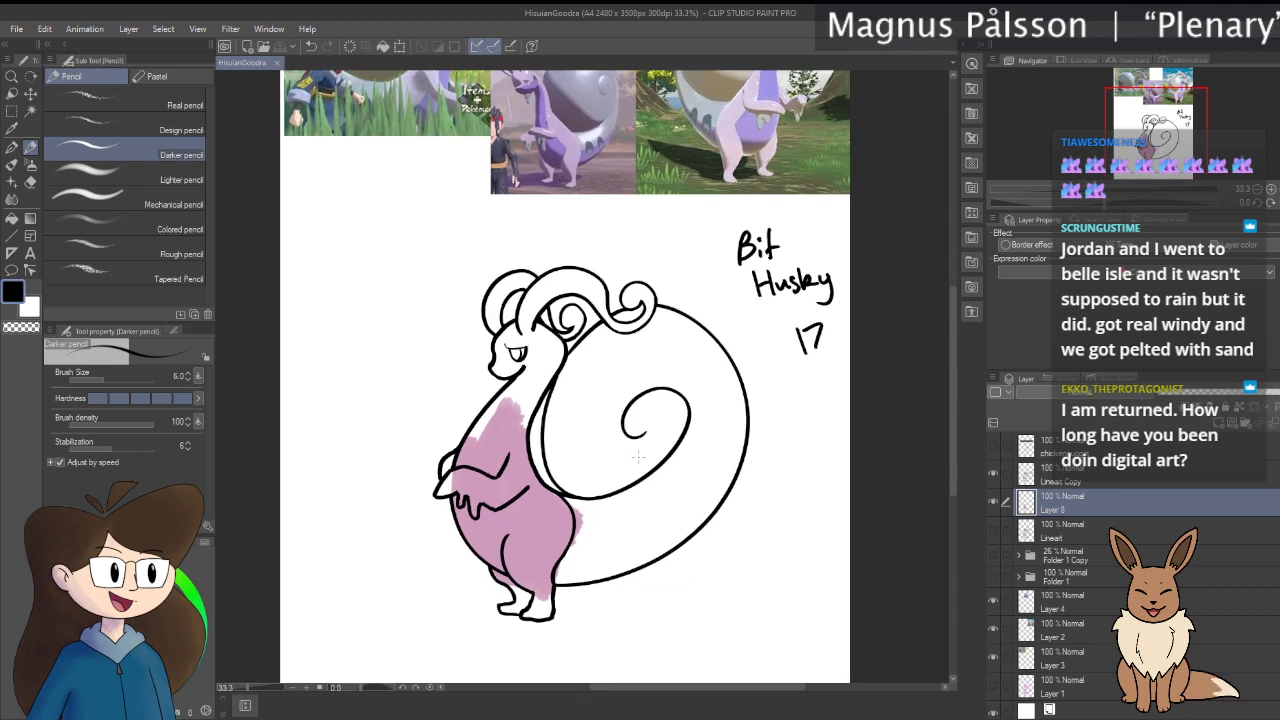
{"action": "scroll", "coordinate": [637, 457], "scroll_direction": "down", "scroll_amount": 1}
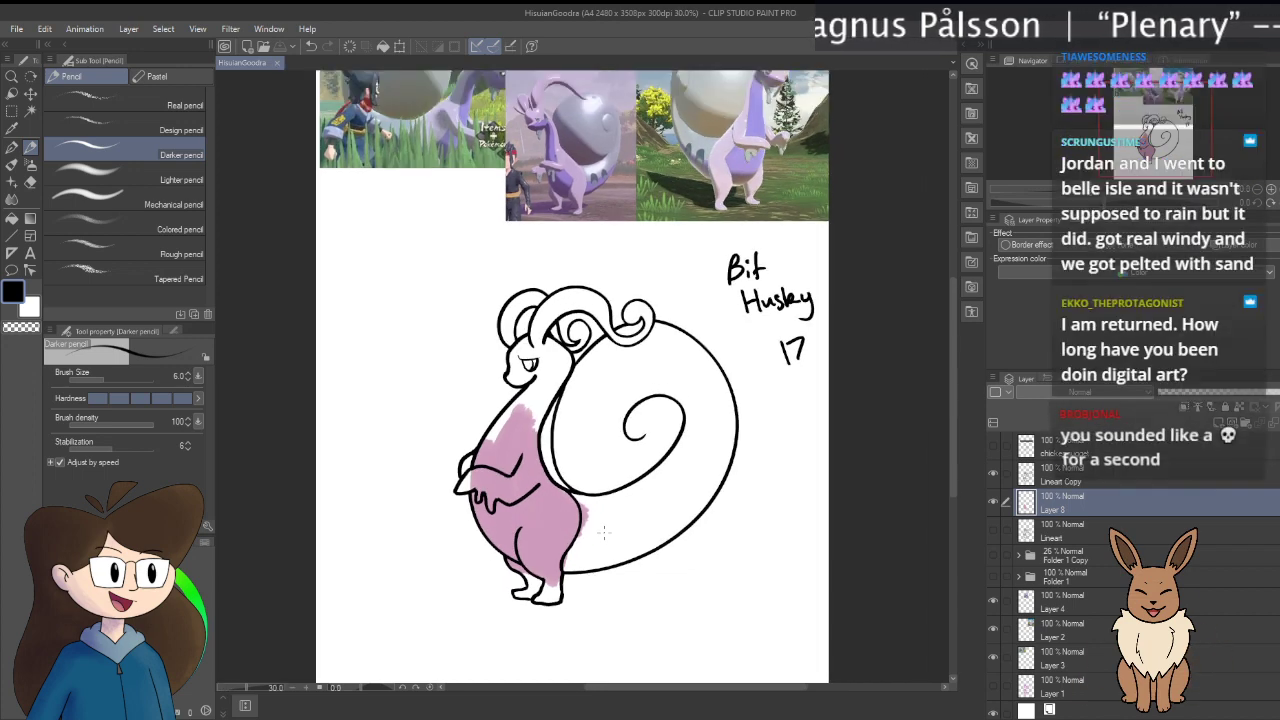
{"action": "key", "text": "b"}
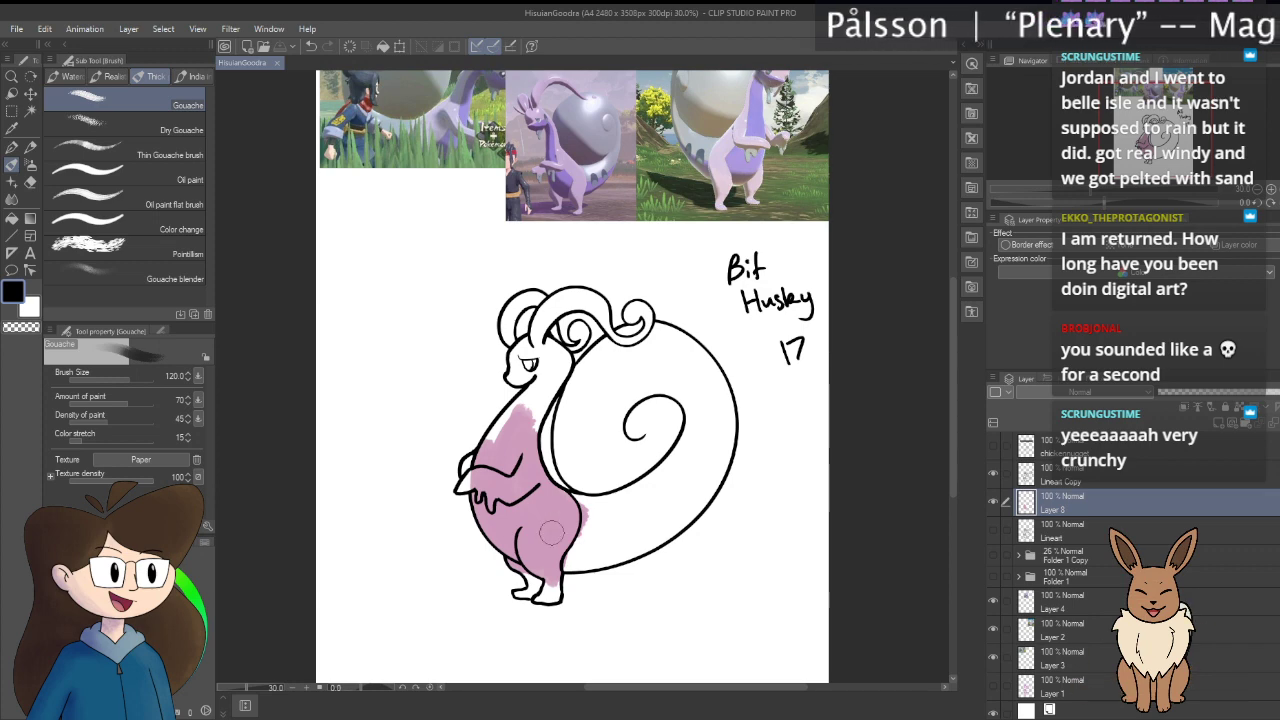
{"action": "left_click_drag", "start_coordinate": [551, 533], "coordinate": [665, 462]}
{"action": "key", "text": "ctrl+z"}
Step: Sample the pink from the Goodra's belly and paint the lower tail beside the hip with the Gouache brush at size 120
{"action": "key", "text": "i"}
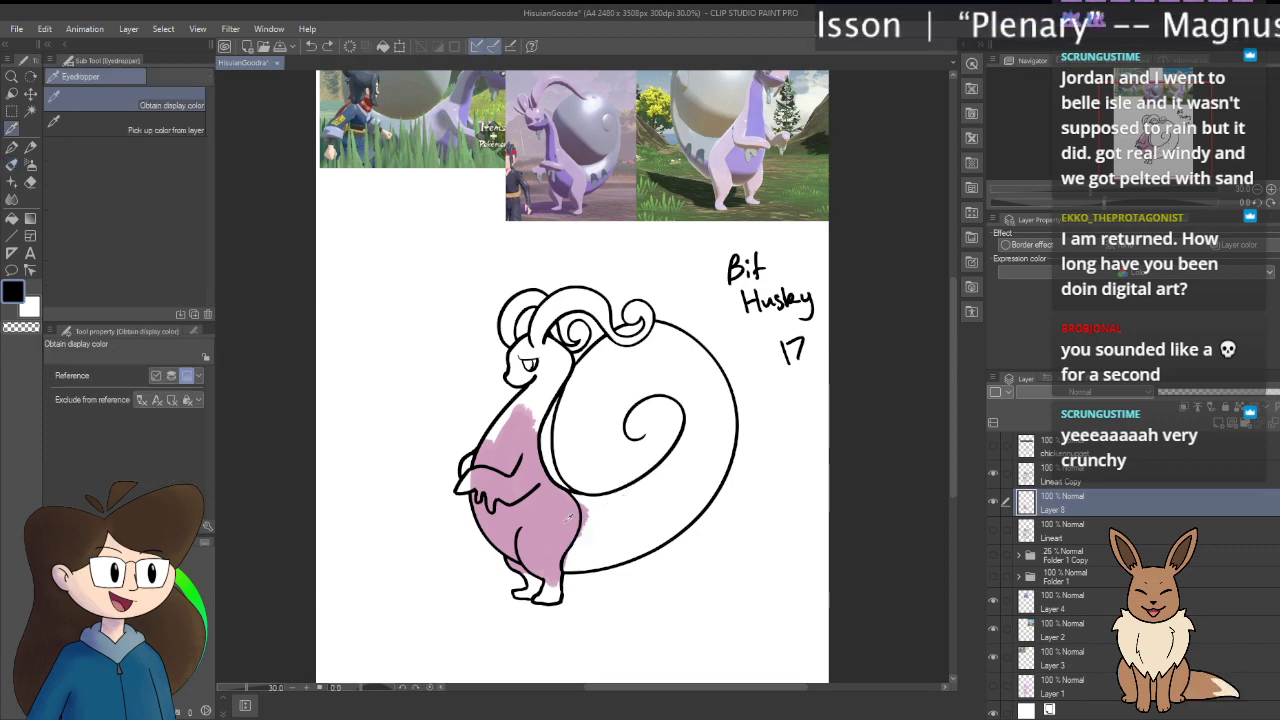
{"action": "left_click", "coordinate": [528, 514]}
{"action": "key", "text": "b"}
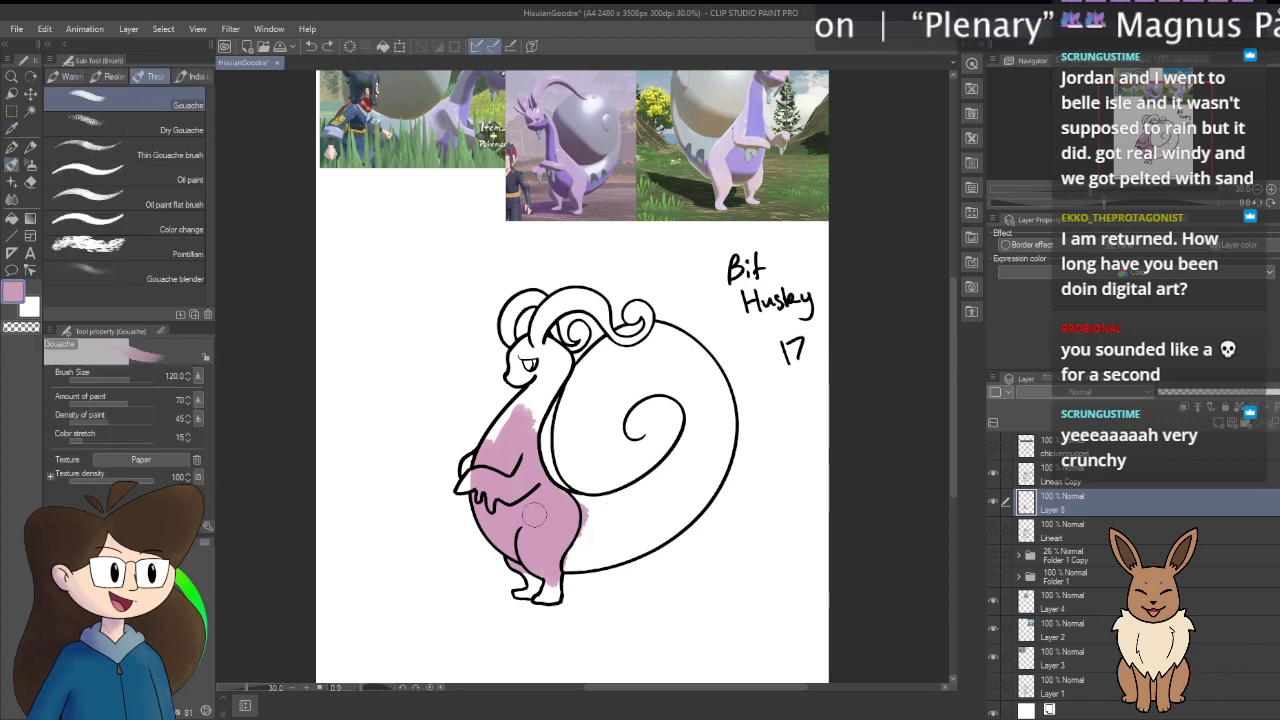
{"action": "mouse_move", "coordinate": [533, 514]}
{"action": "left_mouse_down"}
{"action": "mouse_move", "coordinate": [610, 524]}
{"action": "mouse_move", "coordinate": [565, 517]}
{"action": "left_mouse_up"}
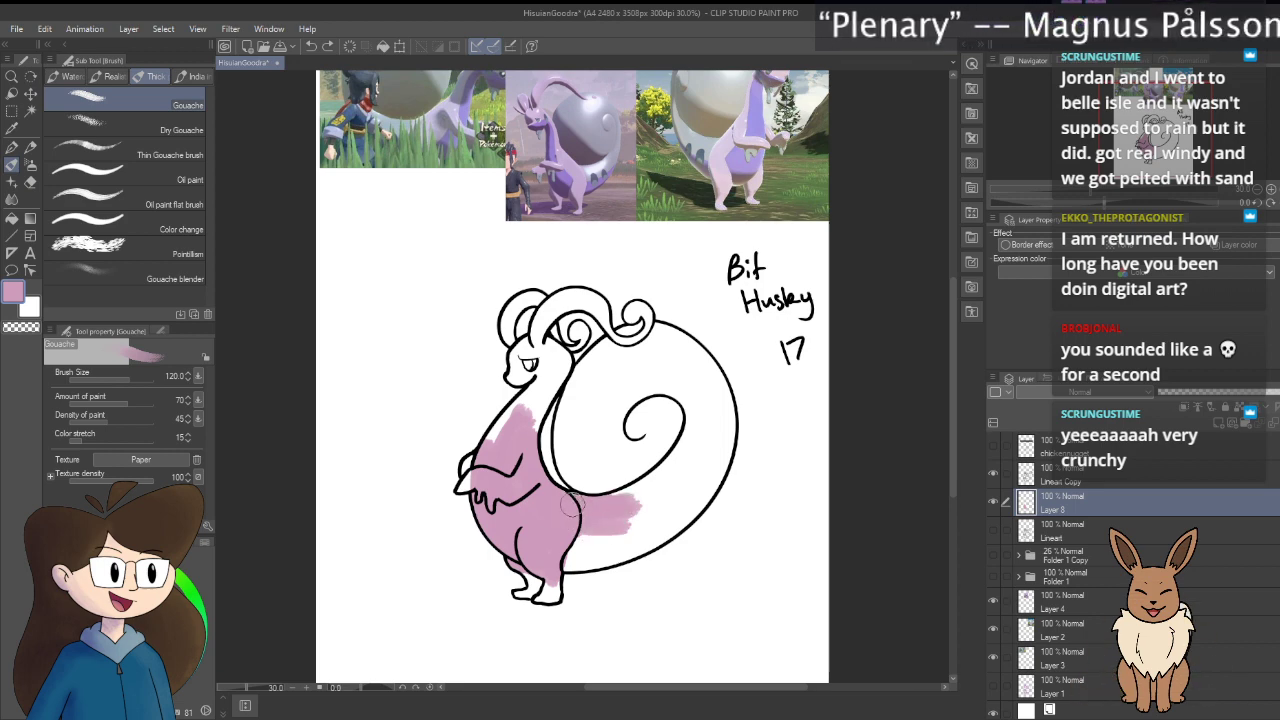
{"action": "mouse_move", "coordinate": [583, 528]}
{"action": "left_mouse_down"}
{"action": "mouse_move", "coordinate": [565, 562]}
{"action": "mouse_move", "coordinate": [644, 522]}
{"action": "mouse_move", "coordinate": [577, 544]}
{"action": "mouse_move", "coordinate": [639, 519]}
{"action": "mouse_move", "coordinate": [612, 534]}
{"action": "mouse_move", "coordinate": [664, 460]}
{"action": "left_mouse_up"}
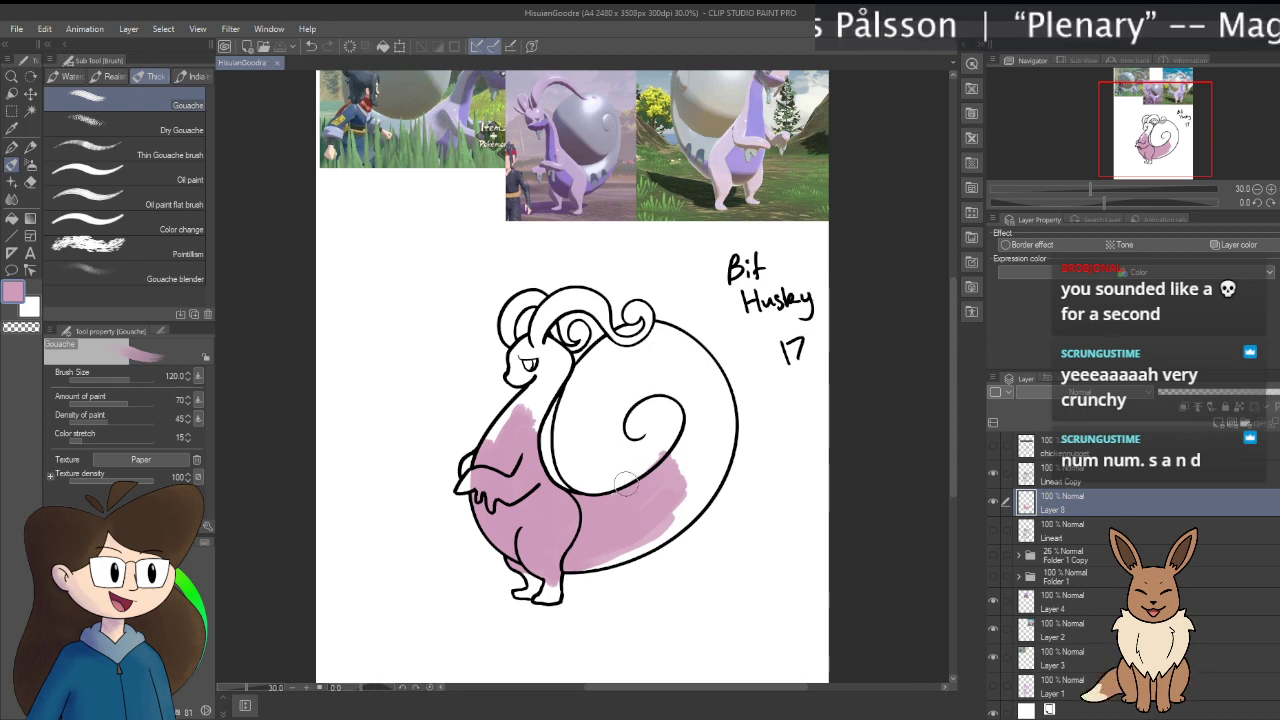
Step: Paint the inner spiral of the tail and a band along its outer curve in pink Gouache
{"action": "scroll", "coordinate": [625, 484], "scroll_direction": "up", "scroll_amount": 1}
{"action": "scroll", "coordinate": [650, 468], "scroll_direction": "up", "scroll_amount": 1}
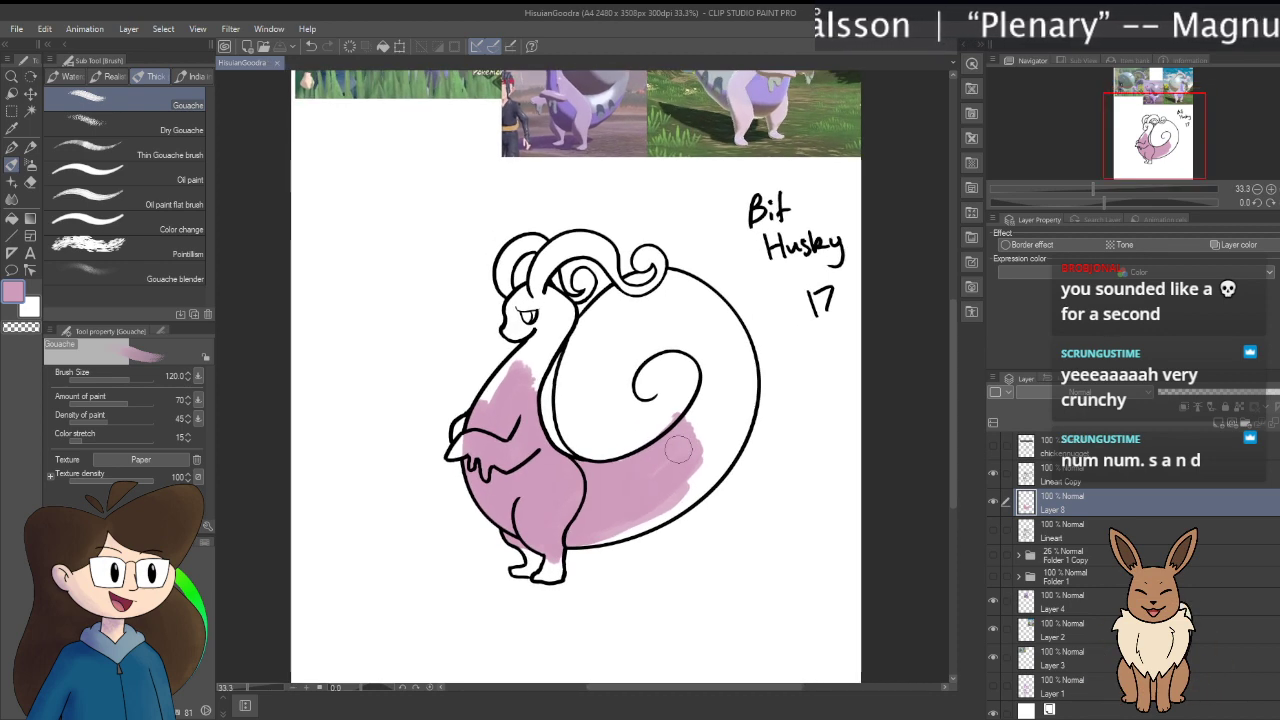
{"action": "scroll", "coordinate": [678, 450], "scroll_direction": "up", "scroll_amount": 1}
{"action": "scroll", "coordinate": [685, 462], "scroll_direction": "up", "scroll_amount": 1}
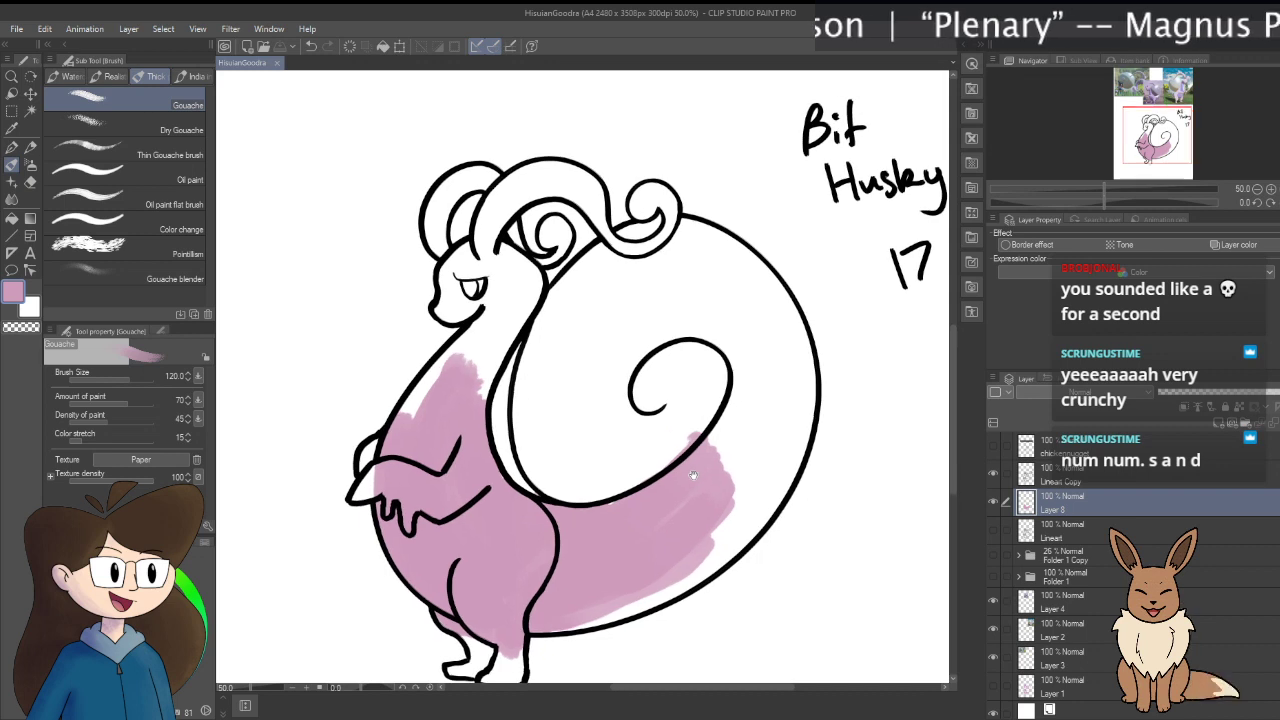
{"action": "left_click_drag", "start_coordinate": [693, 475], "coordinate": [696, 447]}
{"action": "mouse_move", "coordinate": [640, 485]}
{"action": "left_mouse_down"}
{"action": "mouse_move", "coordinate": [632, 449]}
{"action": "mouse_move", "coordinate": [624, 458]}
{"action": "mouse_move", "coordinate": [637, 482]}
{"action": "mouse_move", "coordinate": [694, 399]}
{"action": "mouse_move", "coordinate": [667, 402]}
{"action": "mouse_move", "coordinate": [721, 352]}
{"action": "mouse_move", "coordinate": [677, 338]}
{"action": "mouse_move", "coordinate": [705, 374]}
{"action": "left_mouse_up"}
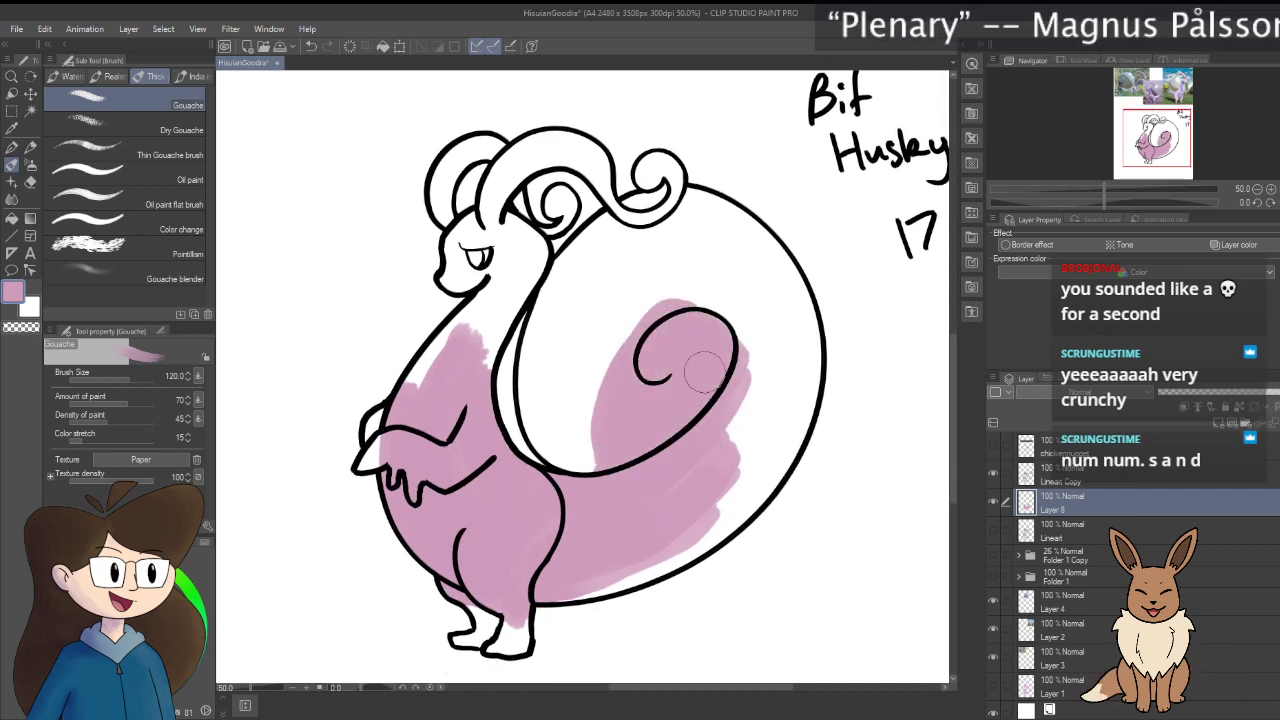
{"action": "mouse_move", "coordinate": [681, 517]}
{"action": "left_mouse_down"}
{"action": "mouse_move", "coordinate": [770, 390]}
{"action": "mouse_move", "coordinate": [725, 245]}
{"action": "left_mouse_up"}
{"action": "key", "text": "ctrl+z"}
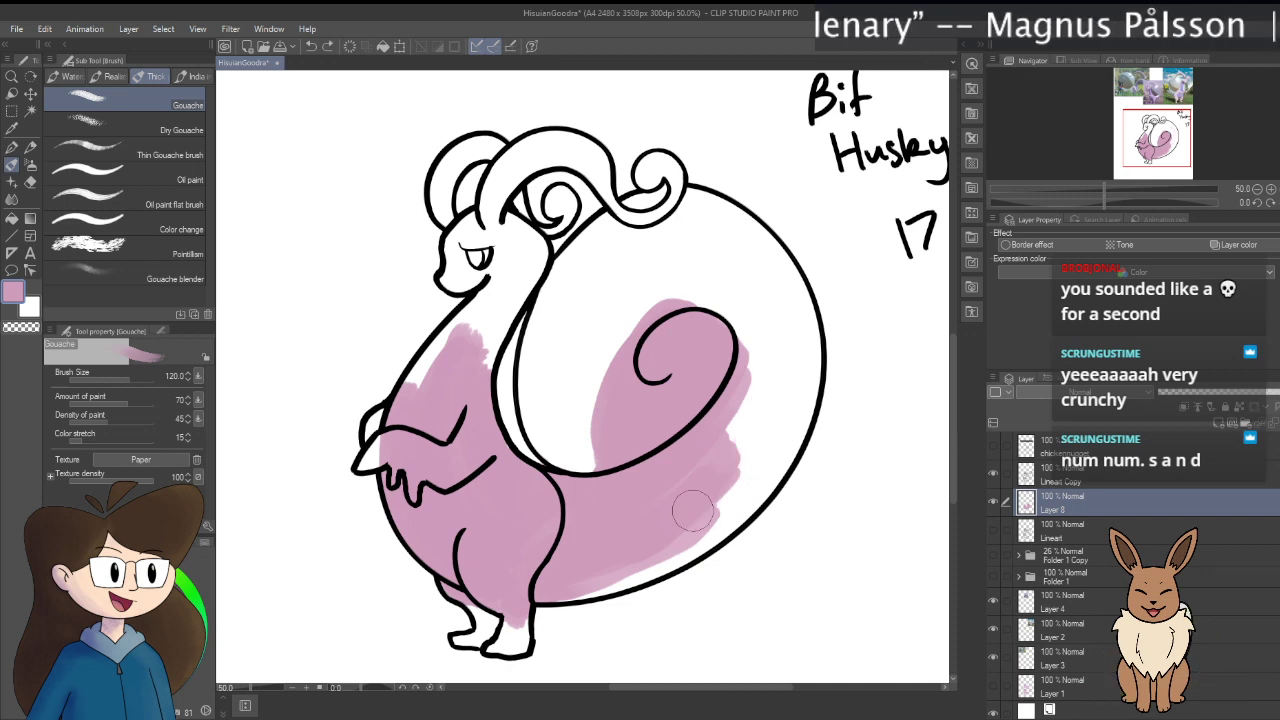
{"action": "mouse_move", "coordinate": [520, 577]}
{"action": "left_mouse_down"}
{"action": "mouse_move", "coordinate": [572, 583]}
{"action": "mouse_move", "coordinate": [717, 512]}
{"action": "mouse_move", "coordinate": [761, 365]}
{"action": "mouse_move", "coordinate": [625, 360]}
{"action": "left_mouse_up"}
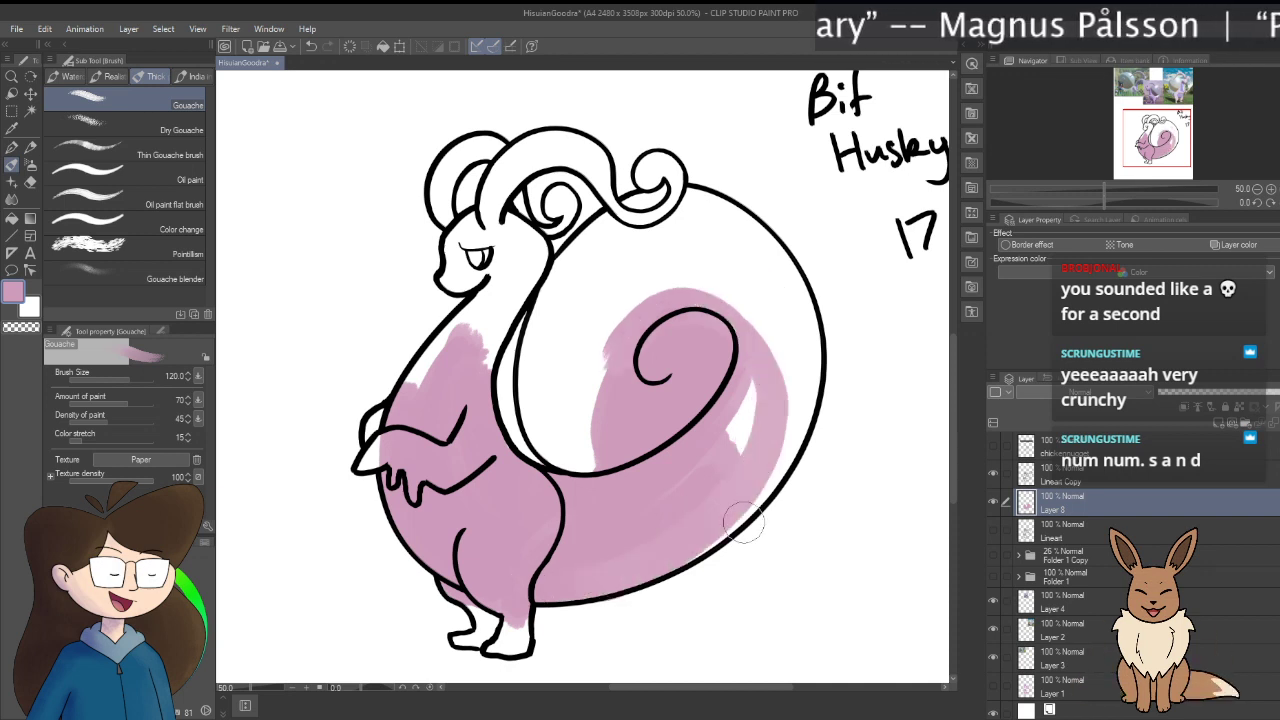
{"action": "mouse_move", "coordinate": [768, 630]}
{"action": "left_mouse_down"}
{"action": "mouse_move", "coordinate": [869, 504]}
{"action": "mouse_move", "coordinate": [878, 378]}
{"action": "left_mouse_up"}
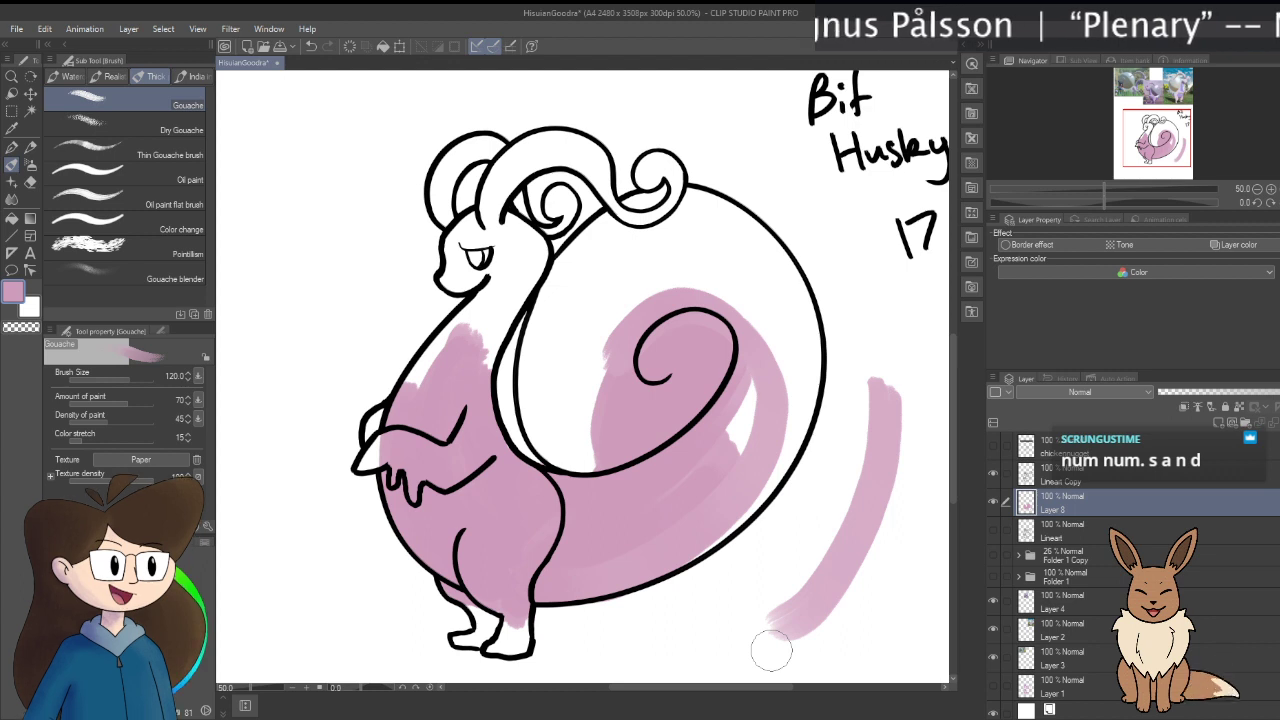
{"action": "key", "text": "ctrl+z"}
{"action": "mouse_move", "coordinate": [624, 627]}
{"action": "left_mouse_down"}
{"action": "mouse_move", "coordinate": [799, 577]}
{"action": "mouse_move", "coordinate": [848, 292]}
{"action": "left_mouse_up"}
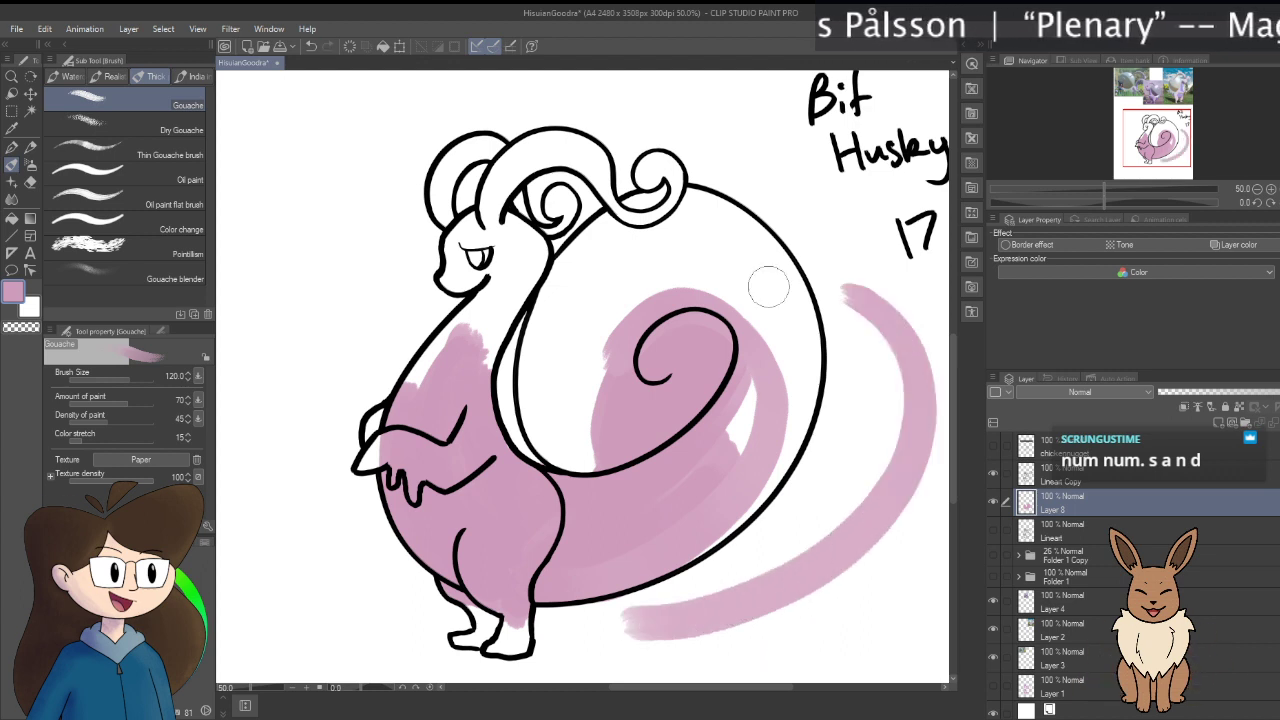
{"action": "key", "text": "ctrl+z"}
Step: Fill the remaining white areas of the coiled tail with pink, following its outer edge up to the curled antenna
{"action": "left_click_drag", "start_coordinate": [722, 440], "coordinate": [745, 380]}
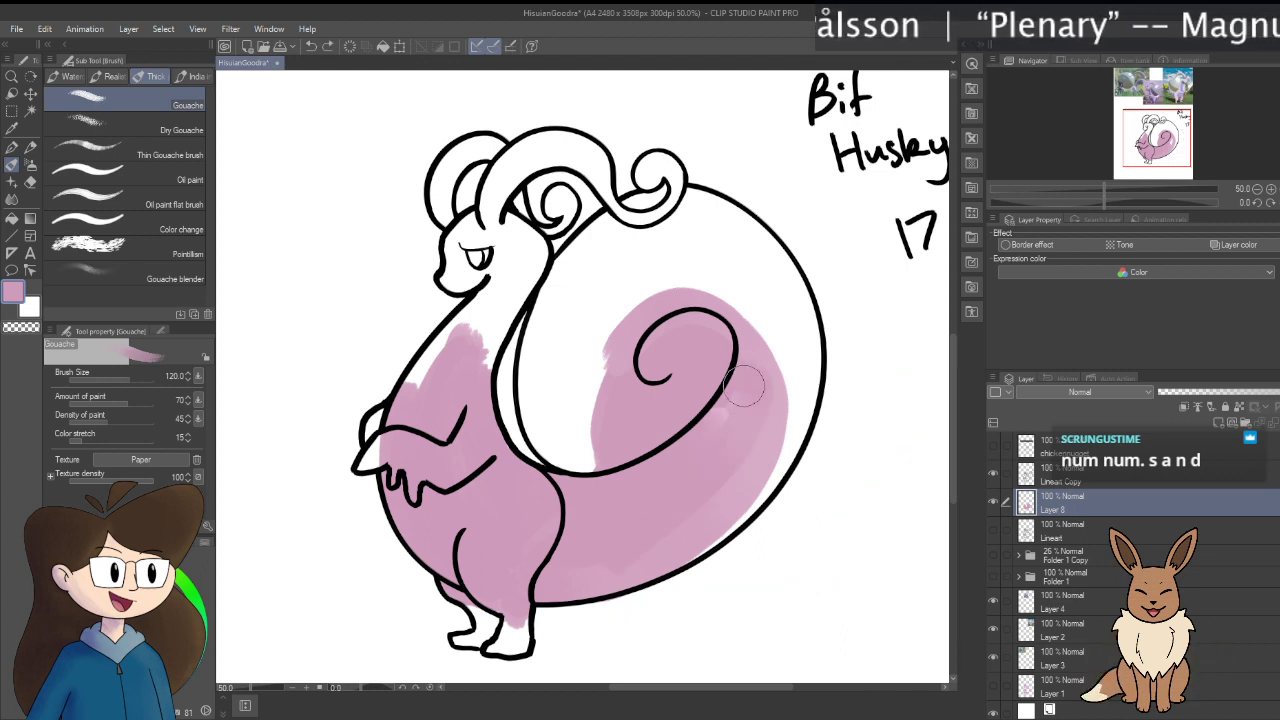
{"action": "mouse_move", "coordinate": [760, 500]}
{"action": "left_mouse_down"}
{"action": "mouse_move", "coordinate": [763, 412]}
{"action": "mouse_move", "coordinate": [773, 465]}
{"action": "mouse_move", "coordinate": [795, 335]}
{"action": "mouse_move", "coordinate": [762, 292]}
{"action": "left_mouse_up"}
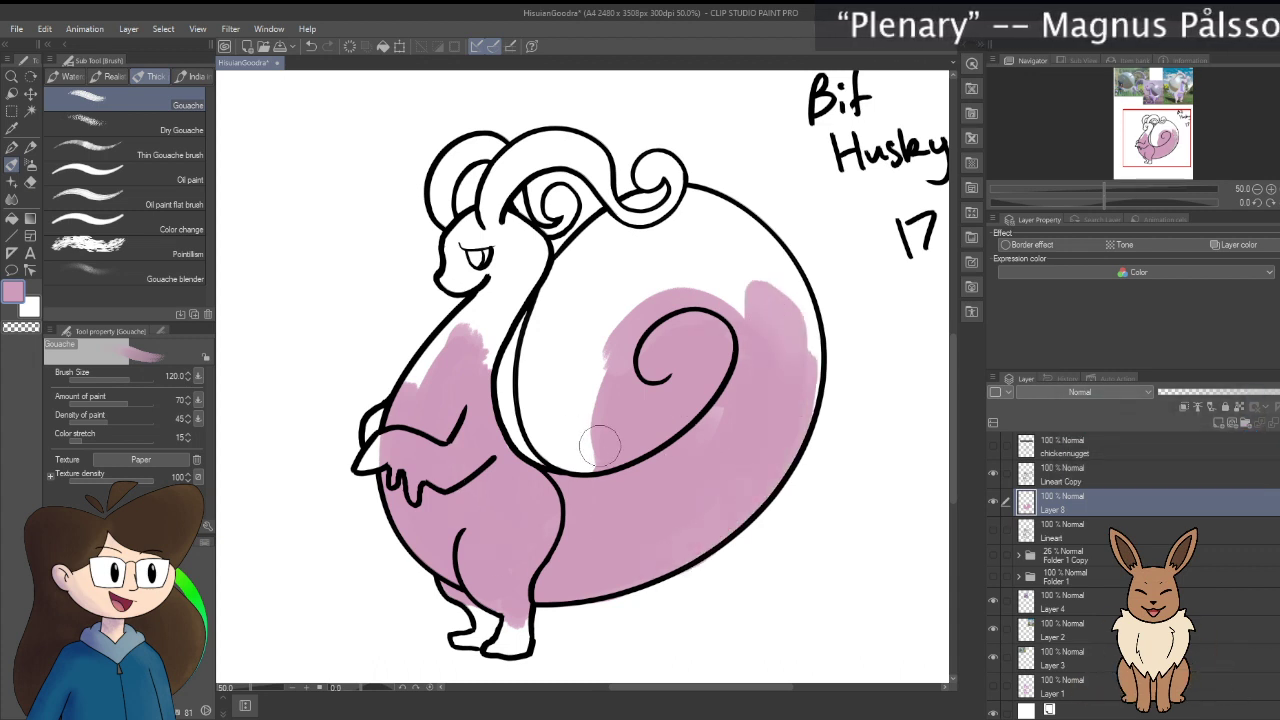
{"action": "mouse_move", "coordinate": [600, 445]}
{"action": "left_mouse_down"}
{"action": "mouse_move", "coordinate": [551, 391]}
{"action": "mouse_move", "coordinate": [622, 445]}
{"action": "mouse_move", "coordinate": [561, 450]}
{"action": "mouse_move", "coordinate": [544, 398]}
{"action": "mouse_move", "coordinate": [570, 461]}
{"action": "mouse_move", "coordinate": [539, 387]}
{"action": "mouse_move", "coordinate": [581, 462]}
{"action": "mouse_move", "coordinate": [549, 427]}
{"action": "mouse_move", "coordinate": [567, 437]}
{"action": "mouse_move", "coordinate": [537, 383]}
{"action": "mouse_move", "coordinate": [550, 399]}
{"action": "mouse_move", "coordinate": [556, 296]}
{"action": "mouse_move", "coordinate": [537, 400]}
{"action": "mouse_move", "coordinate": [528, 380]}
{"action": "mouse_move", "coordinate": [606, 230]}
{"action": "mouse_move", "coordinate": [577, 289]}
{"action": "mouse_move", "coordinate": [657, 240]}
{"action": "left_mouse_up"}
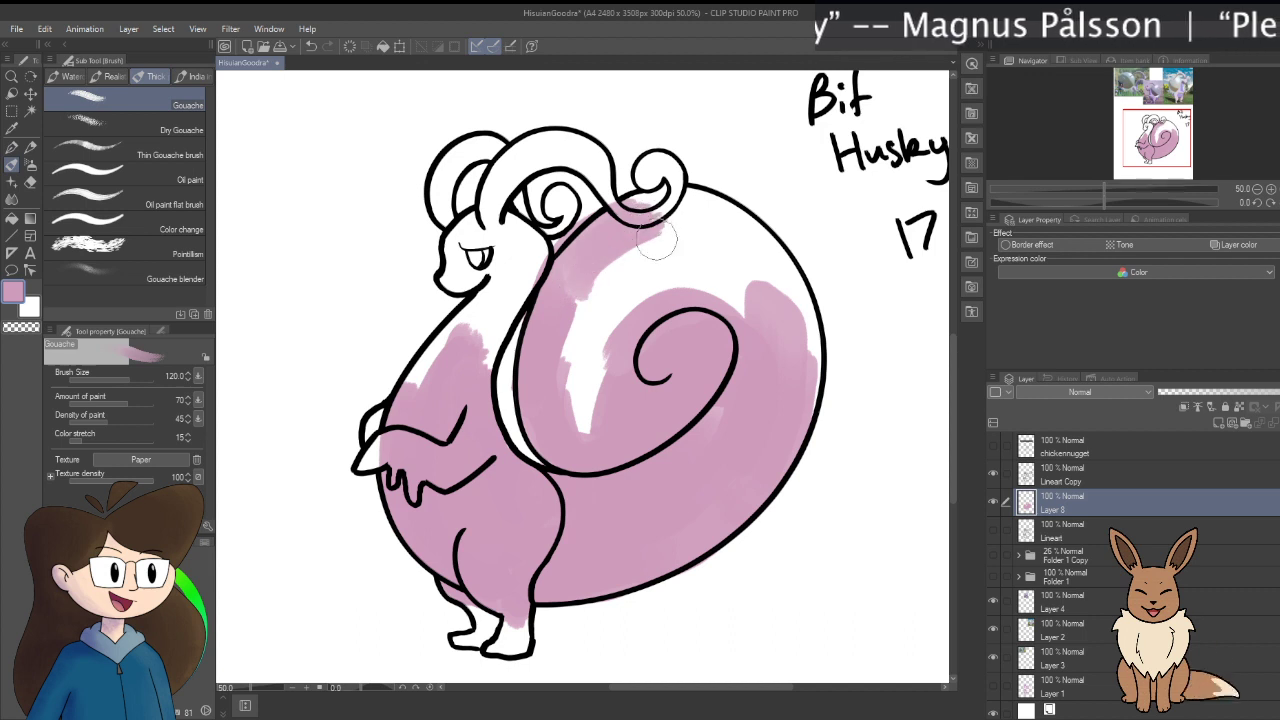
{"action": "key", "text": "ctrl+z"}
{"action": "key", "text": "ctrl+z"}
{"action": "mouse_move", "coordinate": [560, 320]}
{"action": "left_mouse_down"}
{"action": "mouse_move", "coordinate": [565, 275]}
{"action": "mouse_move", "coordinate": [684, 205]}
{"action": "mouse_move", "coordinate": [607, 248]}
{"action": "mouse_move", "coordinate": [673, 212]}
{"action": "mouse_move", "coordinate": [618, 239]}
{"action": "mouse_move", "coordinate": [696, 214]}
{"action": "mouse_move", "coordinate": [640, 214]}
{"action": "mouse_move", "coordinate": [736, 210]}
{"action": "mouse_move", "coordinate": [780, 244]}
{"action": "mouse_move", "coordinate": [733, 237]}
{"action": "mouse_move", "coordinate": [721, 219]}
{"action": "mouse_move", "coordinate": [757, 249]}
{"action": "mouse_move", "coordinate": [721, 207]}
{"action": "mouse_move", "coordinate": [782, 291]}
{"action": "mouse_move", "coordinate": [772, 298]}
{"action": "mouse_move", "coordinate": [760, 250]}
{"action": "mouse_move", "coordinate": [771, 265]}
{"action": "mouse_move", "coordinate": [806, 378]}
{"action": "left_mouse_up"}
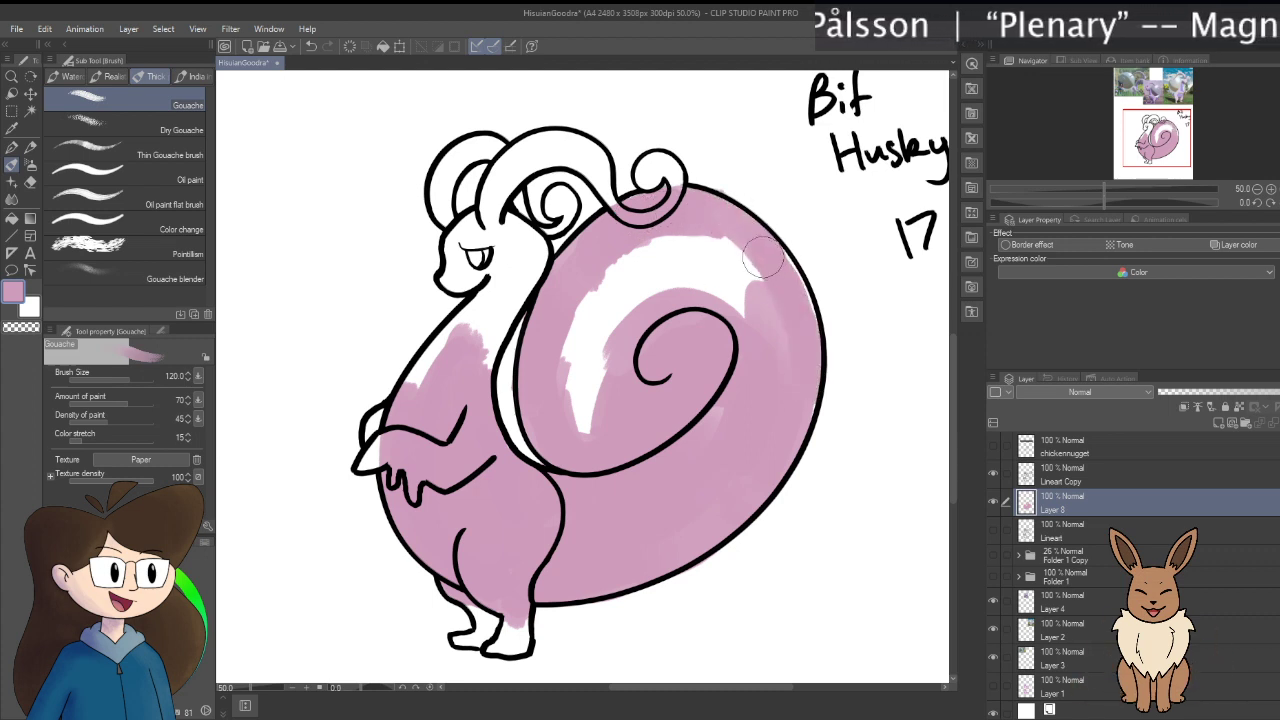
{"action": "mouse_move", "coordinate": [762, 258]}
{"action": "left_mouse_down"}
{"action": "mouse_move", "coordinate": [799, 333]}
{"action": "mouse_move", "coordinate": [764, 259]}
{"action": "mouse_move", "coordinate": [781, 346]}
{"action": "mouse_move", "coordinate": [734, 256]}
{"action": "mouse_move", "coordinate": [779, 270]}
{"action": "left_mouse_up"}
{"action": "mouse_move", "coordinate": [740, 232]}
{"action": "left_mouse_down"}
{"action": "mouse_move", "coordinate": [683, 228]}
{"action": "mouse_move", "coordinate": [740, 312]}
{"action": "mouse_move", "coordinate": [716, 352]}
{"action": "mouse_move", "coordinate": [731, 378]}
{"action": "mouse_move", "coordinate": [703, 314]}
{"action": "mouse_move", "coordinate": [684, 381]}
{"action": "mouse_move", "coordinate": [617, 397]}
{"action": "mouse_move", "coordinate": [622, 284]}
{"action": "mouse_move", "coordinate": [661, 225]}
{"action": "mouse_move", "coordinate": [577, 357]}
{"action": "left_mouse_up"}
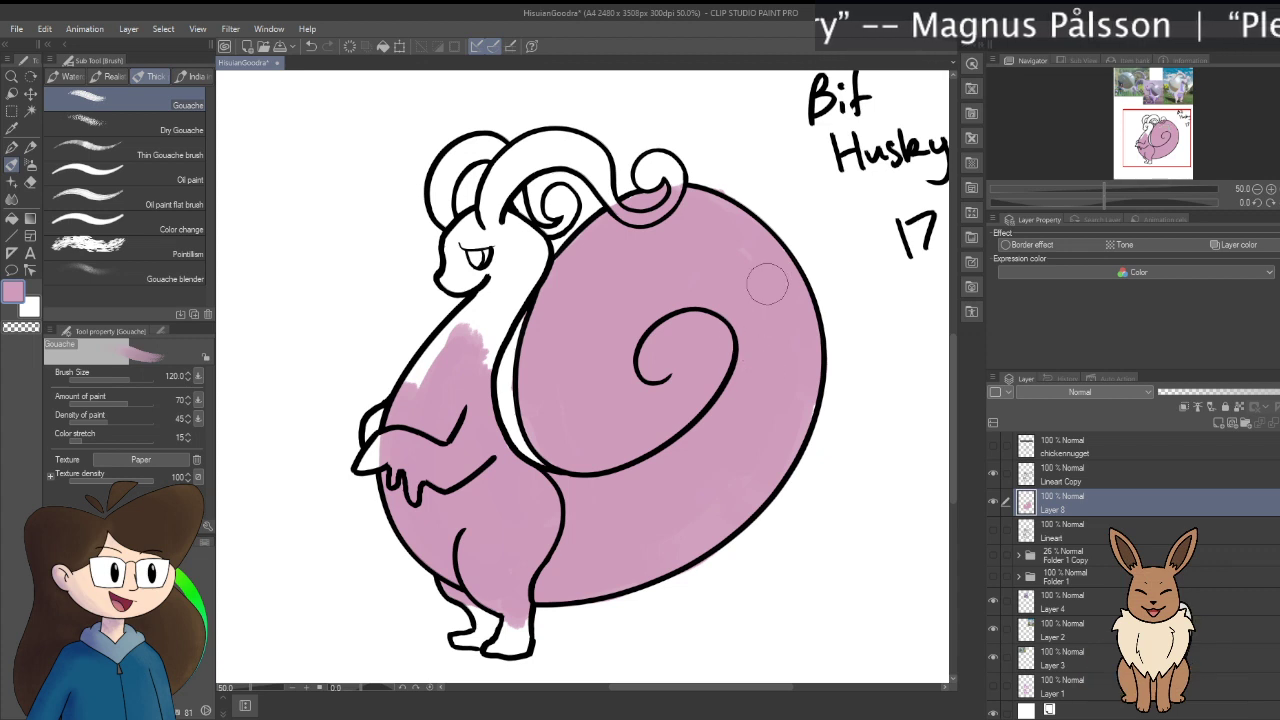
{"action": "key", "text": "e"}
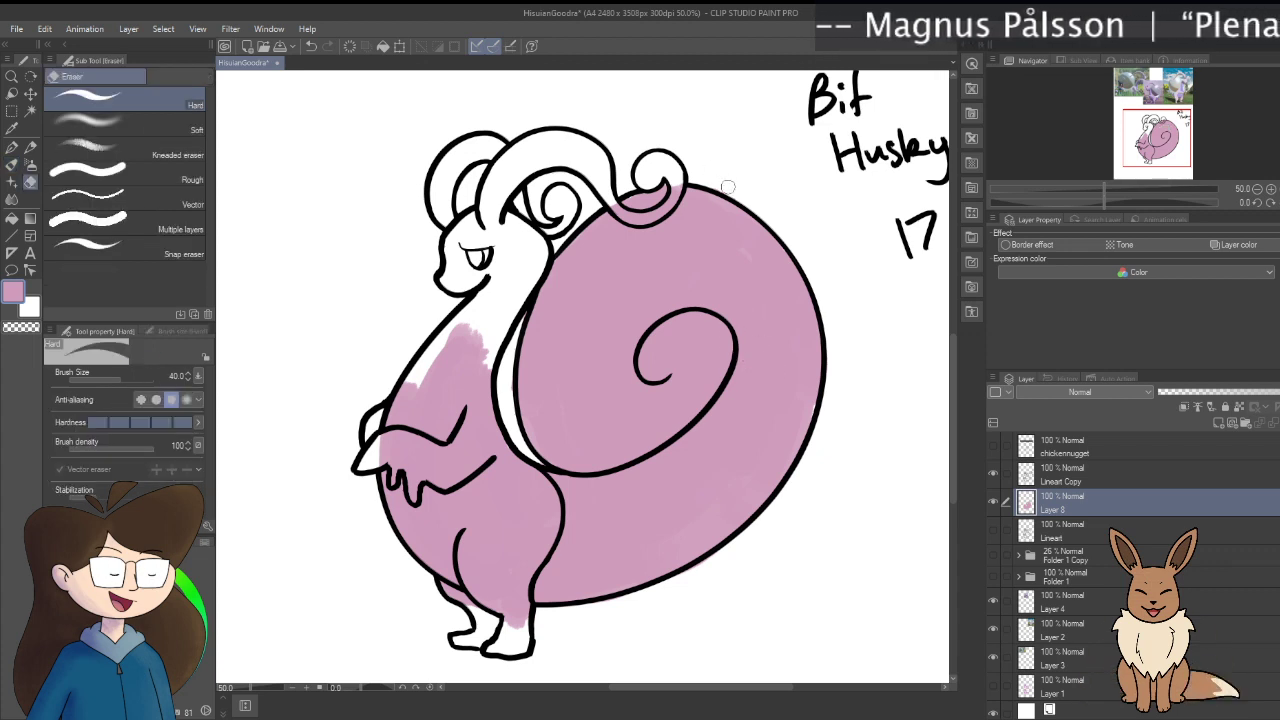
{"action": "key", "text": "b"}
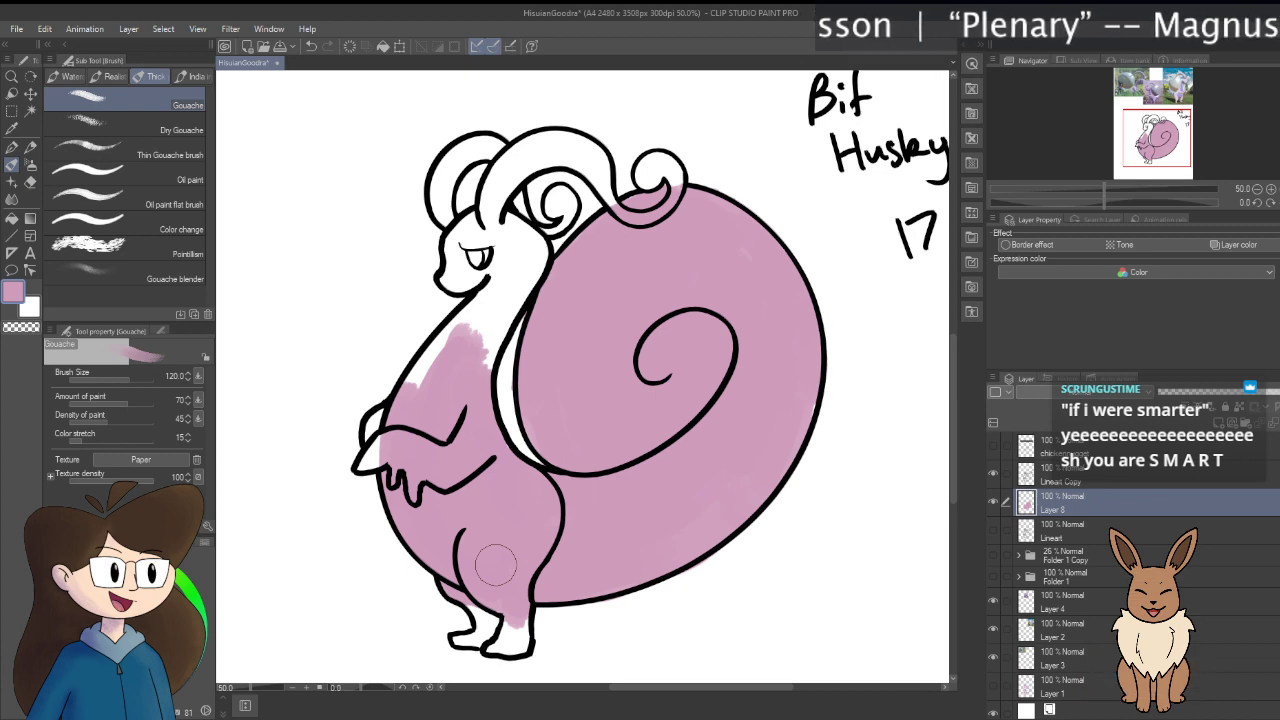
Step: Fill the Goodra's legs and feet with pink, reducing the Gouache brush to size 50 for the feet
{"action": "scroll", "coordinate": [576, 399], "scroll_direction": "up", "scroll_amount": 1}
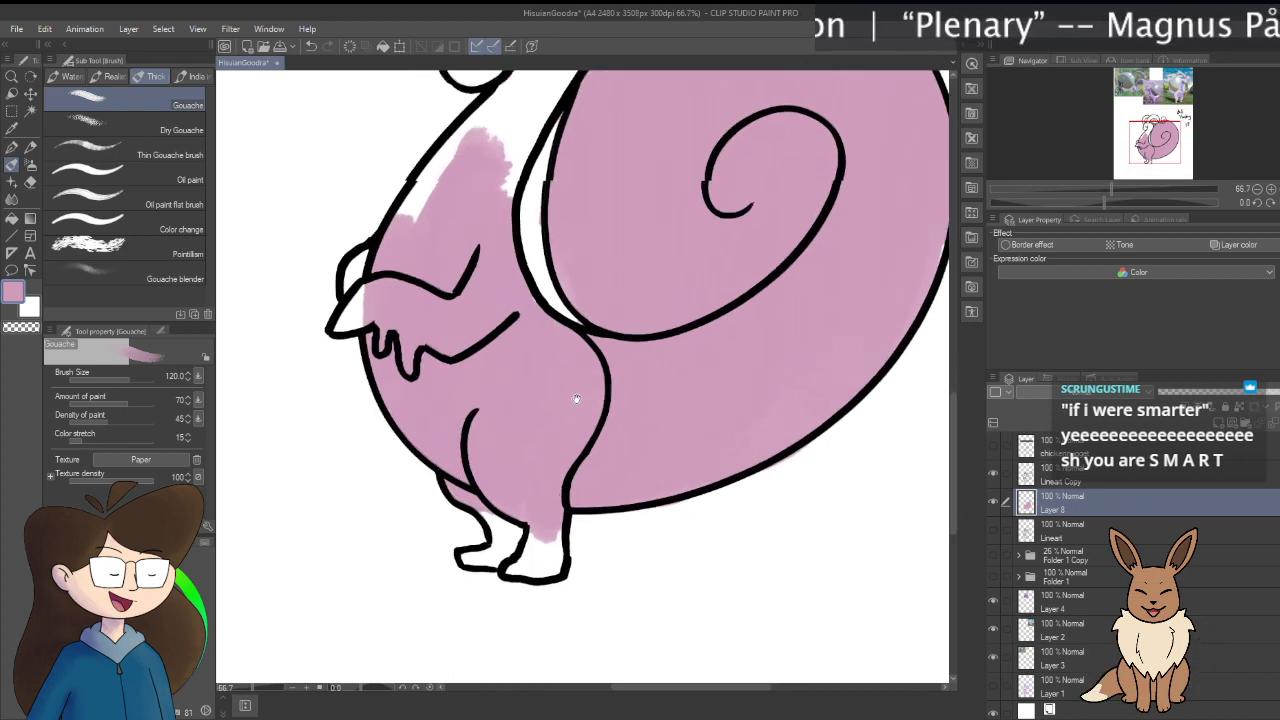
{"action": "left_click_drag", "start_coordinate": [576, 399], "coordinate": [606, 364]}
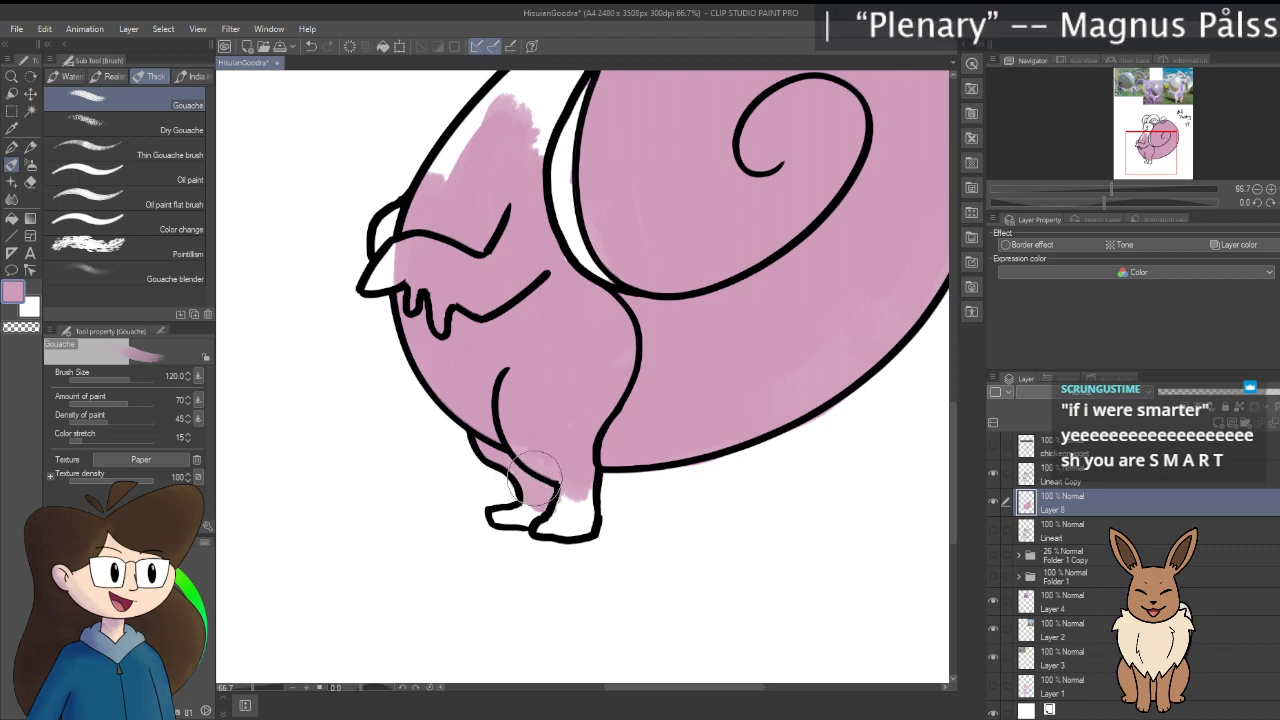
{"action": "left_click_drag", "start_coordinate": [531, 429], "coordinate": [558, 505]}
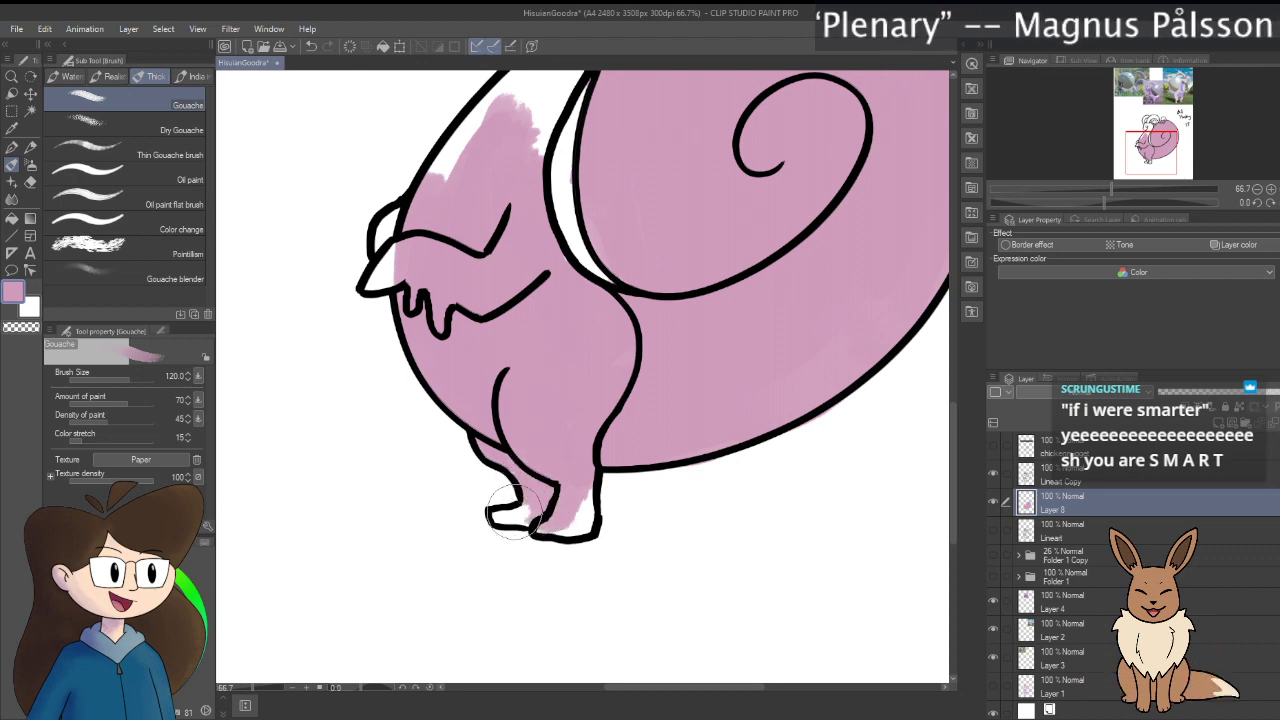
{"action": "key", "text": "bracketleft"}
{"action": "key", "text": "bracketleft"}
{"action": "key", "text": "bracketleft"}
{"action": "key", "text": "bracketleft"}
{"action": "mouse_move", "coordinate": [505, 517]}
{"action": "left_mouse_down"}
{"action": "mouse_move", "coordinate": [530, 512]}
{"action": "mouse_move", "coordinate": [496, 517]}
{"action": "left_mouse_up"}
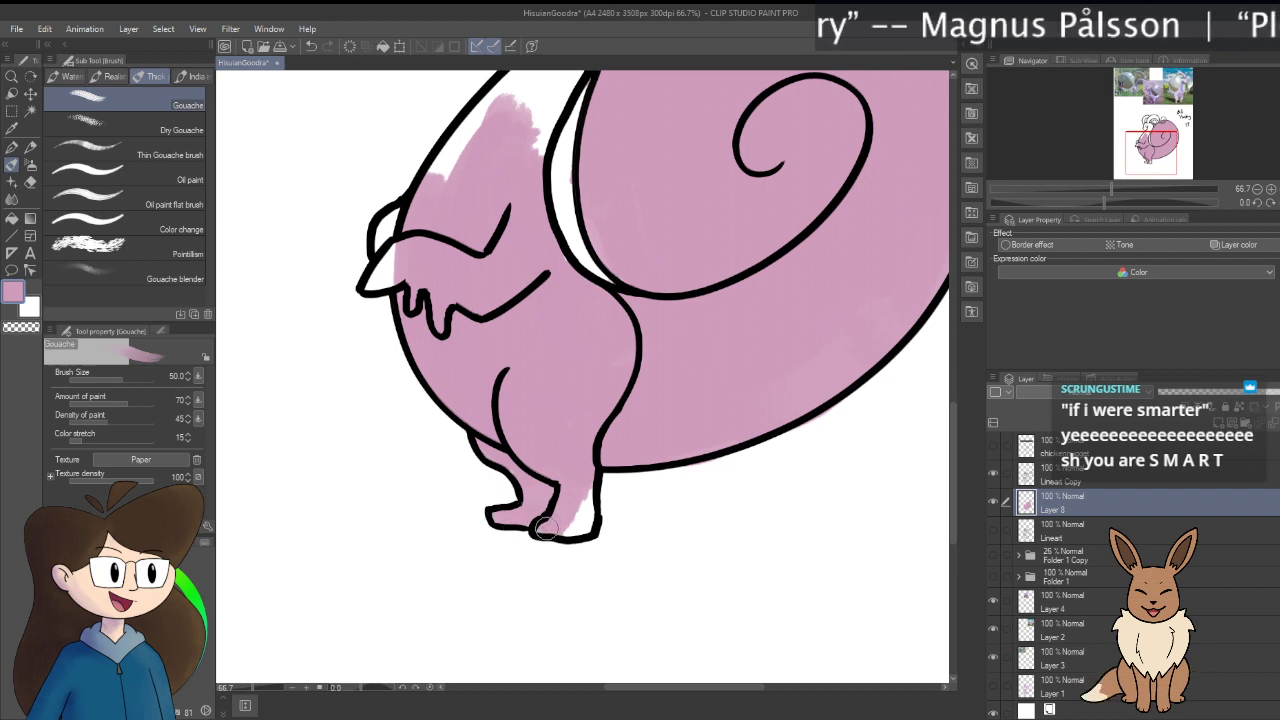
{"action": "left_click_drag", "start_coordinate": [560, 525], "coordinate": [585, 498]}
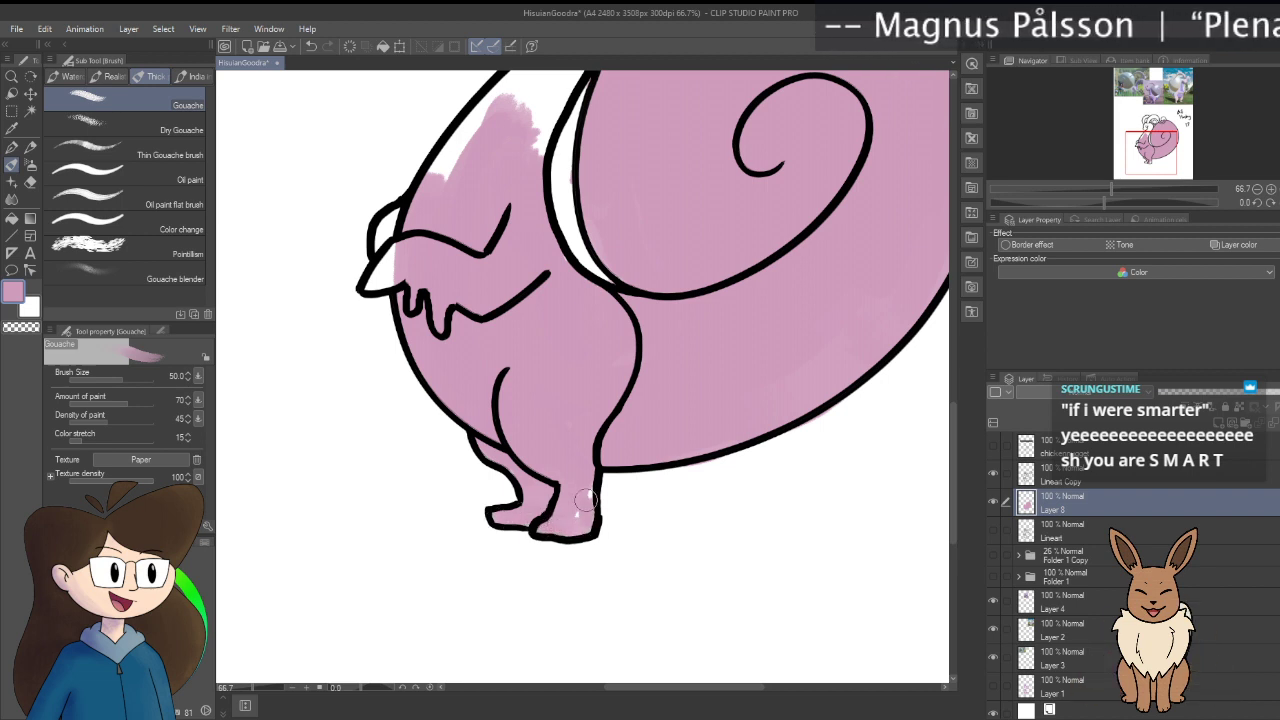
Step: Fill the remaining white areas of the Goodra's hands, neck and head with pink using the Gouache brush
{"action": "mouse_move", "coordinate": [375, 288]}
{"action": "left_mouse_down"}
{"action": "mouse_move", "coordinate": [435, 408]}
{"action": "mouse_move", "coordinate": [444, 372]}
{"action": "left_mouse_up"}
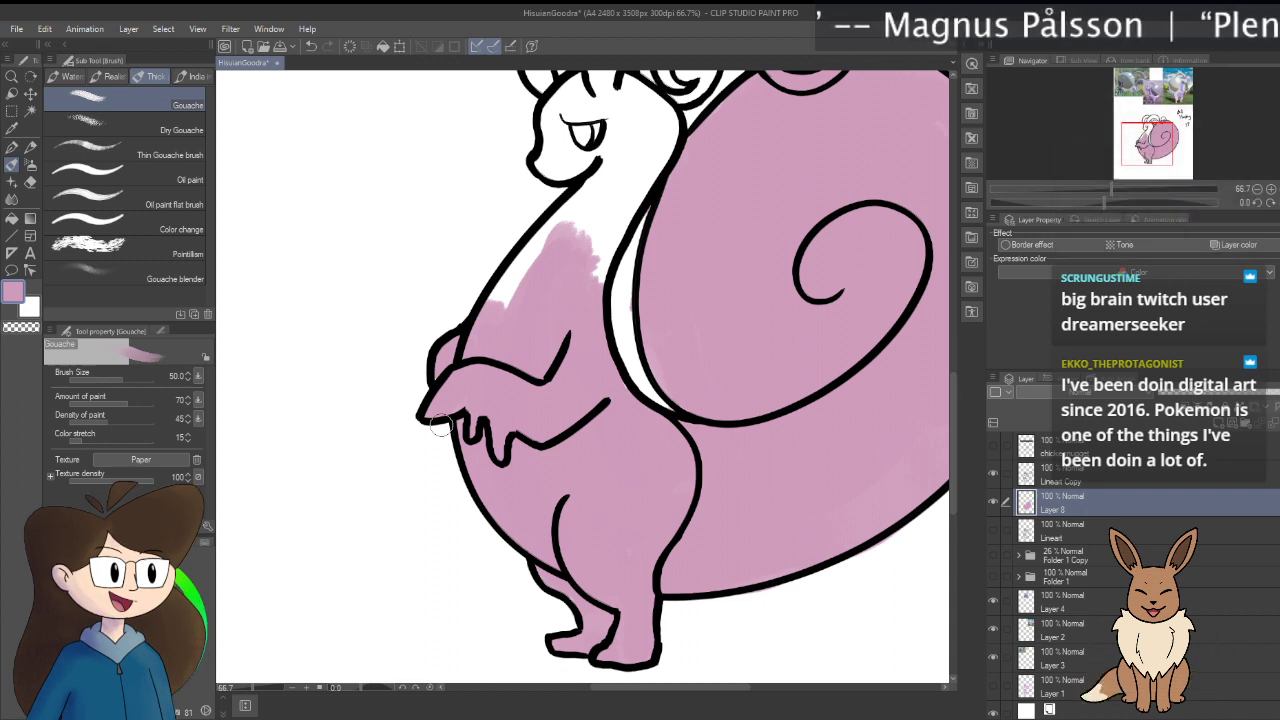
{"action": "scroll", "coordinate": [505, 408], "scroll_direction": "up", "scroll_amount": 3}
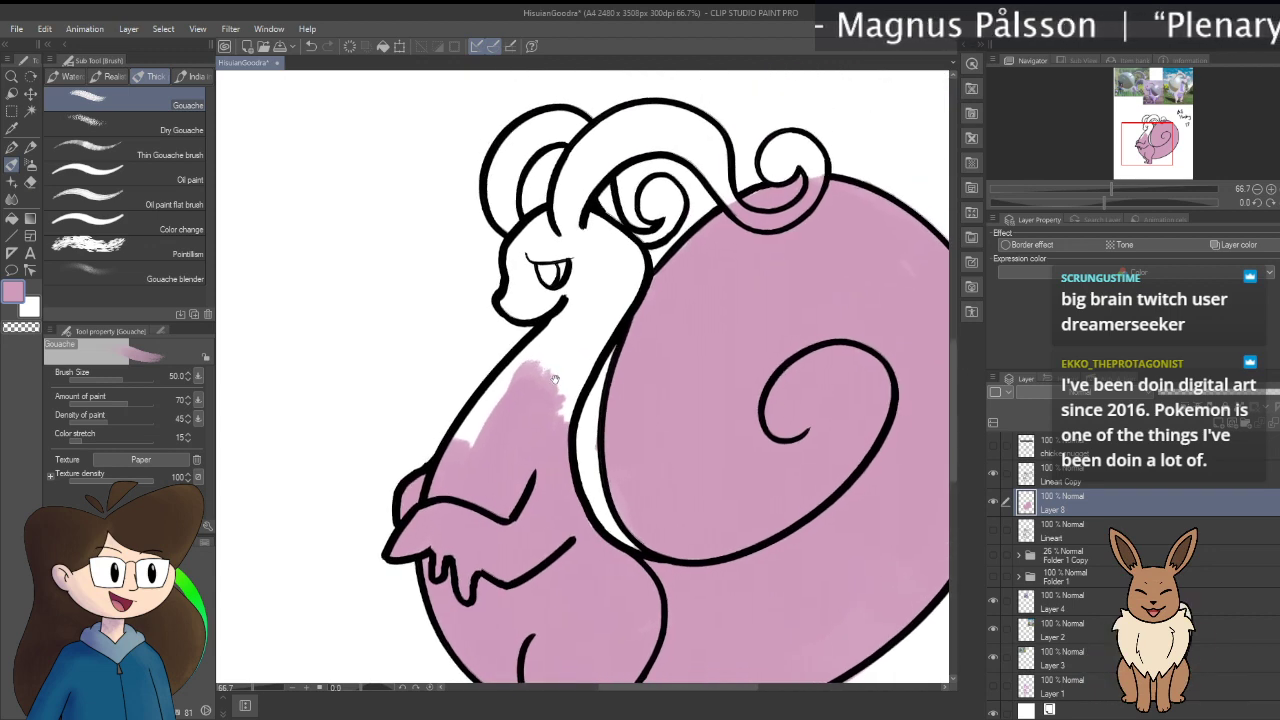
{"action": "mouse_move", "coordinate": [503, 392]}
{"action": "left_mouse_down"}
{"action": "mouse_move", "coordinate": [452, 456]}
{"action": "mouse_move", "coordinate": [570, 332]}
{"action": "mouse_move", "coordinate": [530, 369]}
{"action": "mouse_move", "coordinate": [569, 351]}
{"action": "mouse_move", "coordinate": [573, 388]}
{"action": "mouse_move", "coordinate": [562, 391]}
{"action": "mouse_move", "coordinate": [620, 308]}
{"action": "left_mouse_up"}
{"action": "left_click_drag", "start_coordinate": [622, 250], "coordinate": [628, 248]}
{"action": "mouse_move", "coordinate": [523, 296]}
{"action": "left_mouse_down"}
{"action": "mouse_move", "coordinate": [500, 300]}
{"action": "mouse_move", "coordinate": [548, 285]}
{"action": "mouse_move", "coordinate": [555, 305]}
{"action": "mouse_move", "coordinate": [515, 355]}
{"action": "mouse_move", "coordinate": [535, 335]}
{"action": "mouse_move", "coordinate": [570, 350]}
{"action": "left_mouse_up"}
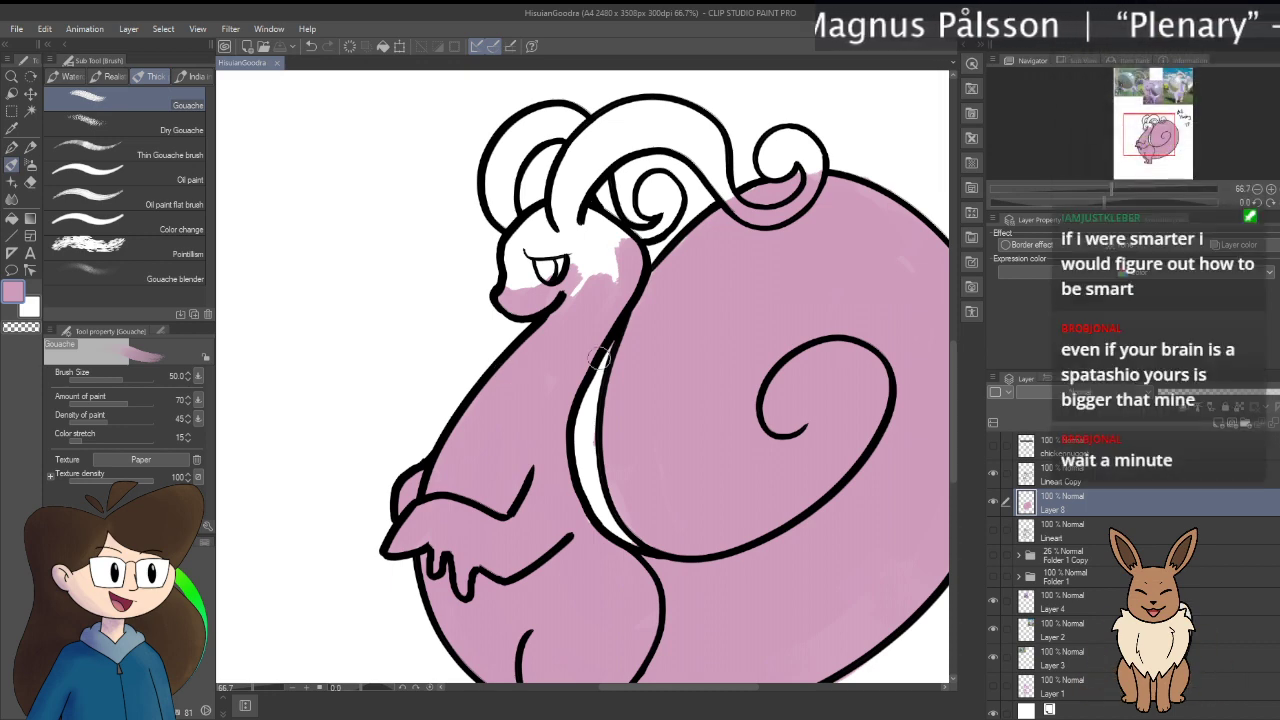
{"action": "scroll", "coordinate": [598, 360], "scroll_direction": "up", "scroll_amount": 2}
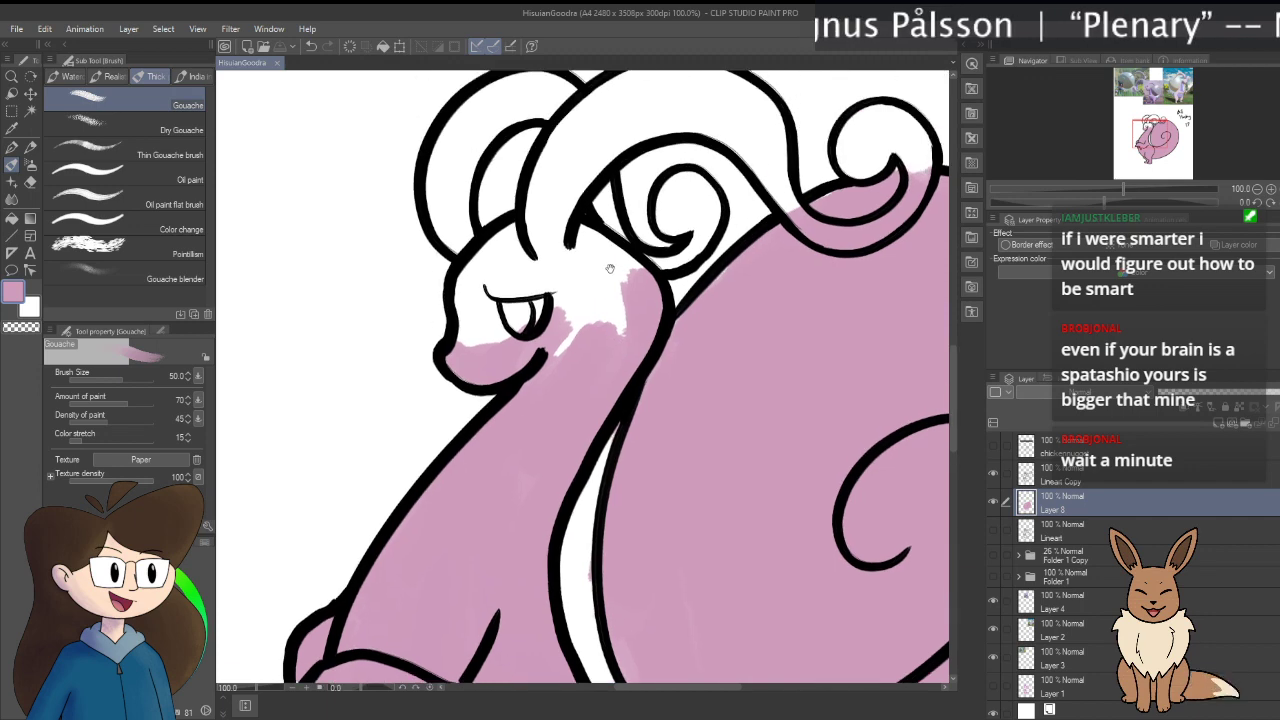
{"action": "mouse_move", "coordinate": [609, 268]}
{"action": "left_mouse_down"}
{"action": "mouse_move", "coordinate": [586, 443]}
{"action": "mouse_move", "coordinate": [540, 515]}
{"action": "mouse_move", "coordinate": [552, 516]}
{"action": "mouse_move", "coordinate": [585, 462]}
{"action": "mouse_move", "coordinate": [578, 442]}
{"action": "mouse_move", "coordinate": [600, 432]}
{"action": "mouse_move", "coordinate": [585, 440]}
{"action": "mouse_move", "coordinate": [495, 410]}
{"action": "mouse_move", "coordinate": [448, 465]}
{"action": "mouse_move", "coordinate": [452, 452]}
{"action": "mouse_move", "coordinate": [545, 432]}
{"action": "mouse_move", "coordinate": [565, 440]}
{"action": "mouse_move", "coordinate": [560, 450]}
{"action": "mouse_move", "coordinate": [435, 500]}
{"action": "left_mouse_up"}
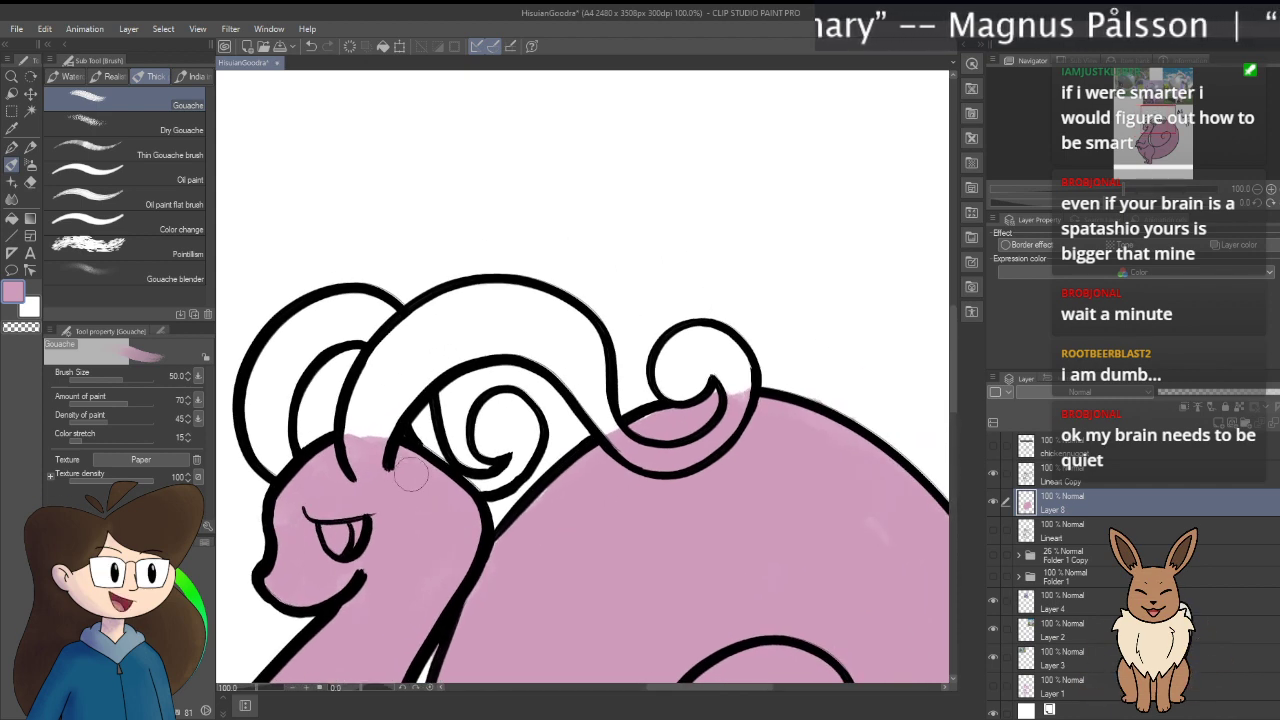
Step: Paint the long arched front antenna pink from its curled tip over the shell down to the head
{"action": "mouse_move", "coordinate": [664, 372]}
{"action": "left_mouse_down"}
{"action": "mouse_move", "coordinate": [697, 392]}
{"action": "mouse_move", "coordinate": [647, 427]}
{"action": "mouse_move", "coordinate": [702, 394]}
{"action": "mouse_move", "coordinate": [685, 355]}
{"action": "mouse_move", "coordinate": [697, 343]}
{"action": "mouse_move", "coordinate": [727, 383]}
{"action": "left_mouse_up"}
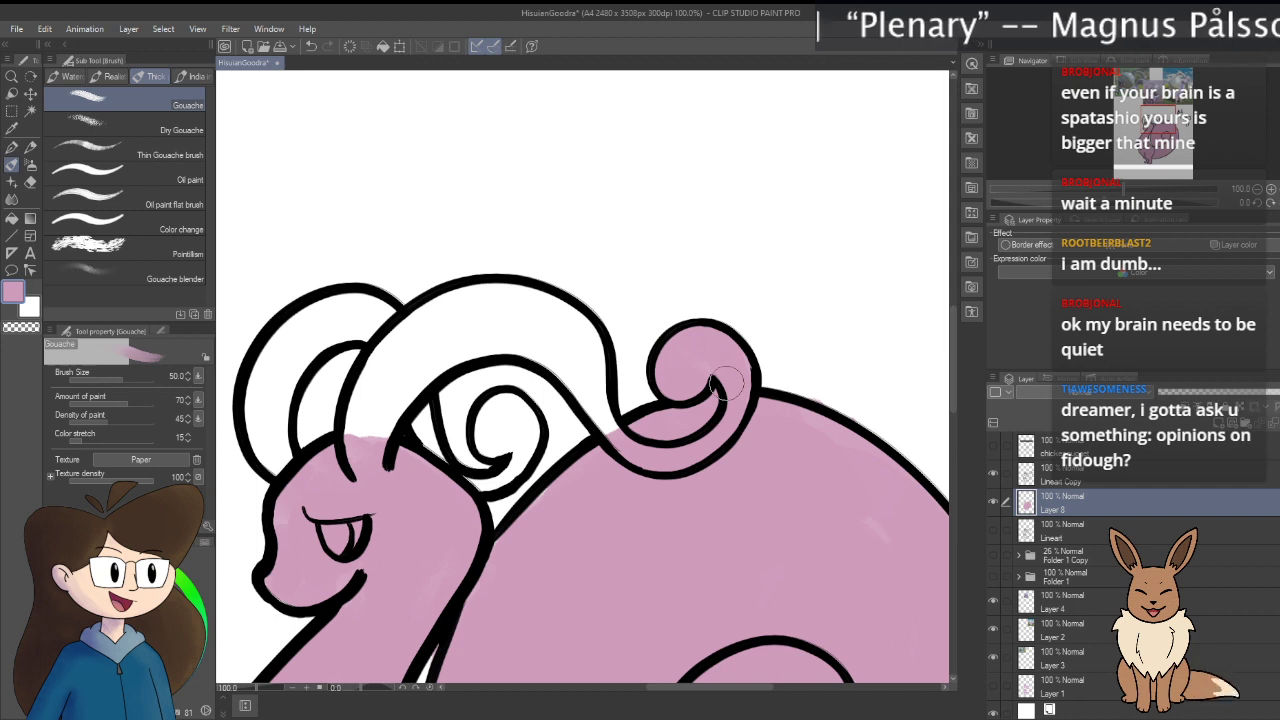
{"action": "mouse_move", "coordinate": [570, 358]}
{"action": "left_mouse_down"}
{"action": "mouse_move", "coordinate": [609, 431]}
{"action": "mouse_move", "coordinate": [571, 361]}
{"action": "mouse_move", "coordinate": [589, 397]}
{"action": "mouse_move", "coordinate": [539, 342]}
{"action": "mouse_move", "coordinate": [562, 371]}
{"action": "mouse_move", "coordinate": [521, 341]}
{"action": "mouse_move", "coordinate": [469, 340]}
{"action": "mouse_move", "coordinate": [418, 363]}
{"action": "mouse_move", "coordinate": [508, 339]}
{"action": "mouse_move", "coordinate": [399, 391]}
{"action": "mouse_move", "coordinate": [477, 336]}
{"action": "mouse_move", "coordinate": [513, 335]}
{"action": "mouse_move", "coordinate": [379, 409]}
{"action": "mouse_move", "coordinate": [365, 444]}
{"action": "mouse_move", "coordinate": [420, 375]}
{"action": "left_mouse_up"}
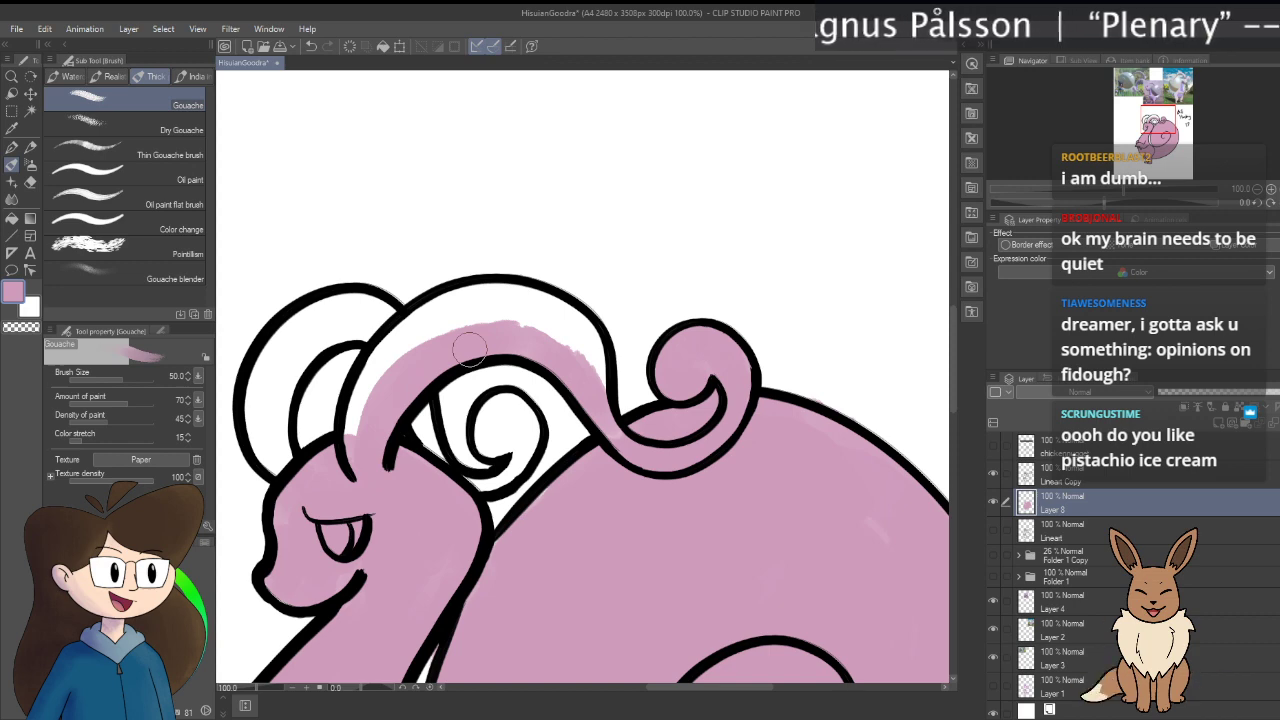
{"action": "left_click_drag", "start_coordinate": [560, 345], "coordinate": [595, 330]}
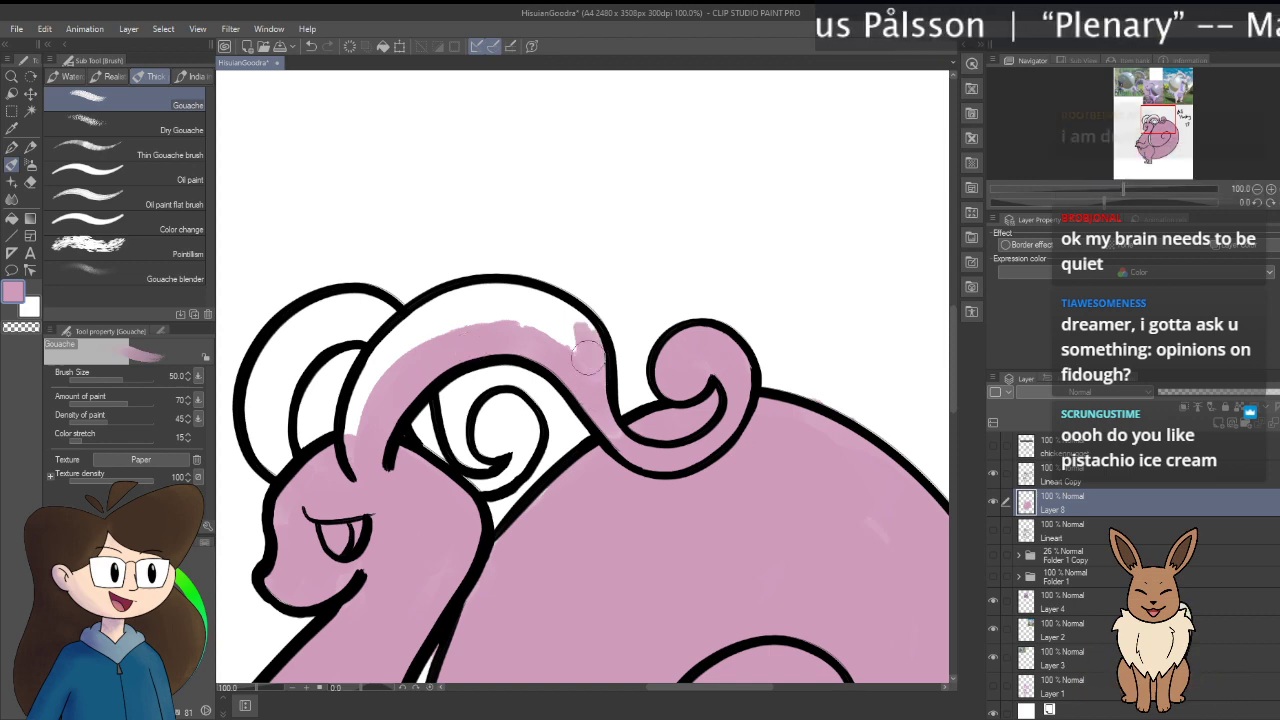
{"action": "mouse_move", "coordinate": [594, 375]}
{"action": "left_mouse_down"}
{"action": "mouse_move", "coordinate": [578, 328]}
{"action": "mouse_move", "coordinate": [588, 370]}
{"action": "mouse_move", "coordinate": [585, 338]}
{"action": "mouse_move", "coordinate": [569, 321]}
{"action": "mouse_move", "coordinate": [554, 337]}
{"action": "mouse_move", "coordinate": [519, 330]}
{"action": "left_mouse_up"}
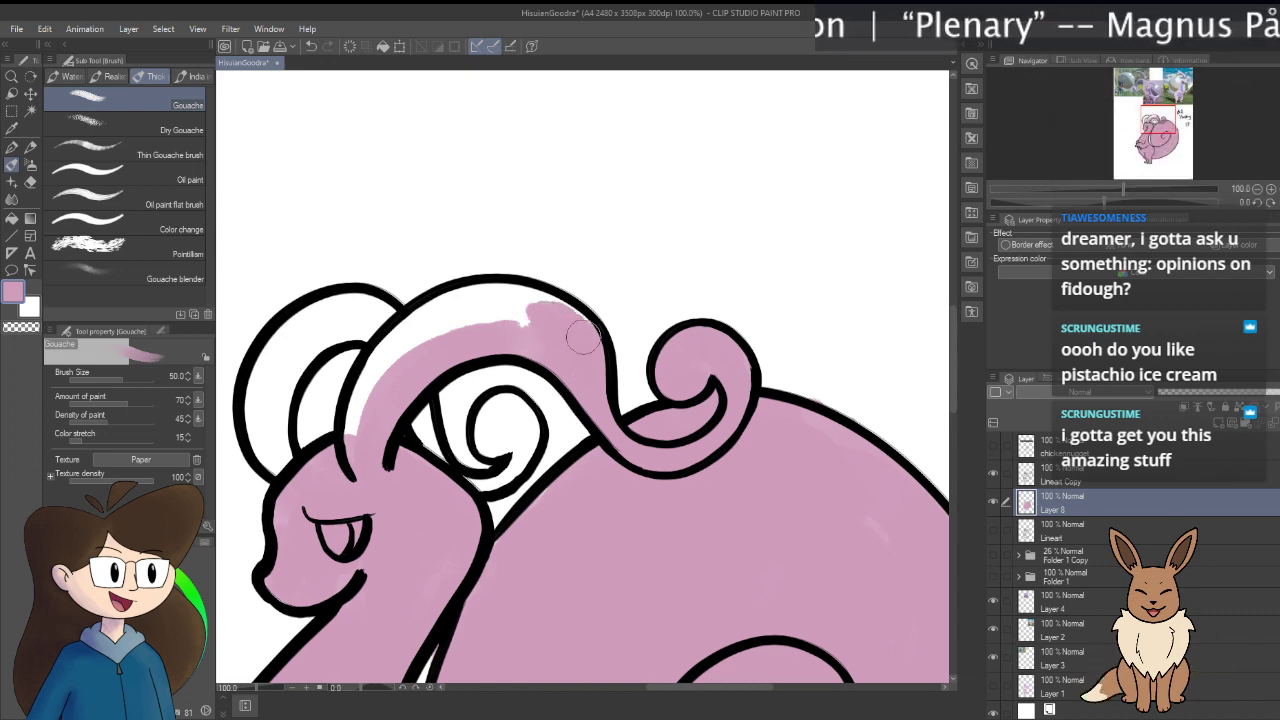
{"action": "mouse_move", "coordinate": [565, 313]}
{"action": "left_mouse_down"}
{"action": "mouse_move", "coordinate": [504, 308]}
{"action": "mouse_move", "coordinate": [536, 323]}
{"action": "mouse_move", "coordinate": [473, 319]}
{"action": "mouse_move", "coordinate": [375, 411]}
{"action": "mouse_move", "coordinate": [359, 445]}
{"action": "mouse_move", "coordinate": [404, 356]}
{"action": "mouse_move", "coordinate": [365, 432]}
{"action": "mouse_move", "coordinate": [443, 329]}
{"action": "mouse_move", "coordinate": [389, 366]}
{"action": "mouse_move", "coordinate": [440, 318]}
{"action": "mouse_move", "coordinate": [409, 353]}
{"action": "mouse_move", "coordinate": [471, 310]}
{"action": "mouse_move", "coordinate": [460, 311]}
{"action": "mouse_move", "coordinate": [512, 300]}
{"action": "mouse_move", "coordinate": [438, 317]}
{"action": "left_mouse_up"}
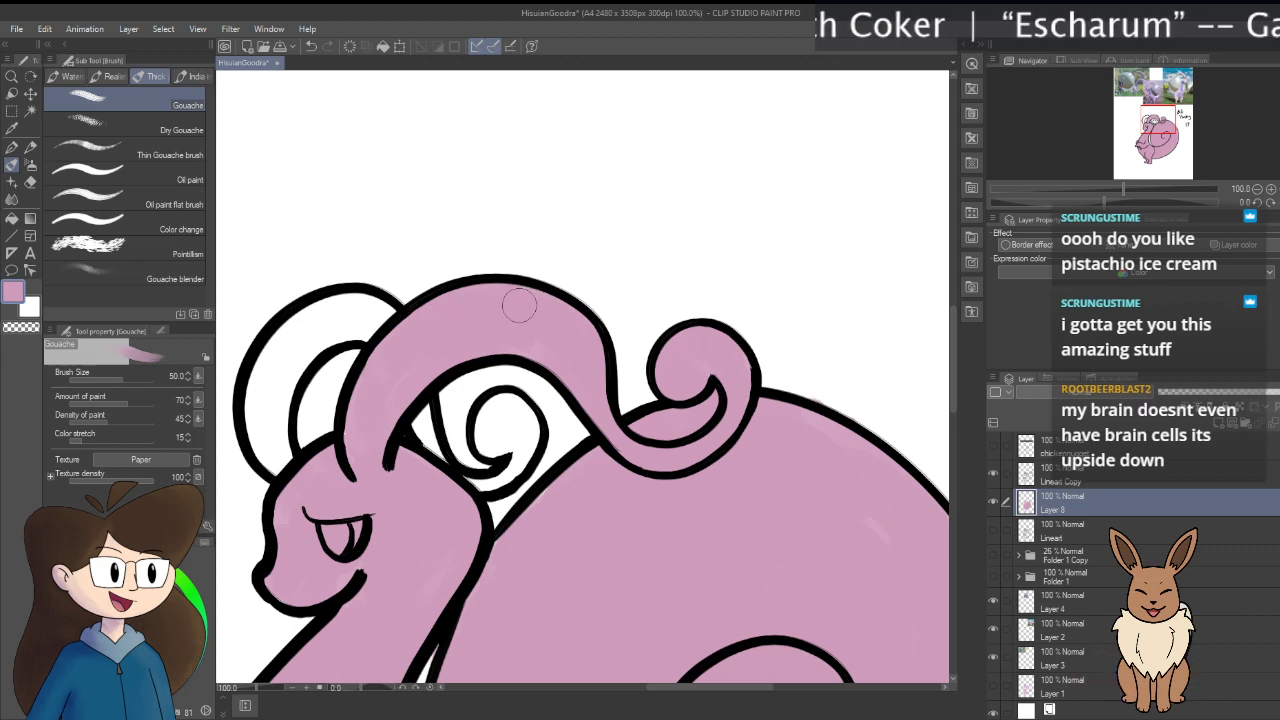
Step: Fill the small curled antenna behind the head with pink, reducing the Gouache brush to size 20 for its narrow stem
{"action": "mouse_move", "coordinate": [499, 428]}
{"action": "left_mouse_down"}
{"action": "mouse_move", "coordinate": [486, 430]}
{"action": "mouse_move", "coordinate": [503, 423]}
{"action": "mouse_move", "coordinate": [490, 418]}
{"action": "mouse_move", "coordinate": [523, 441]}
{"action": "left_mouse_up"}
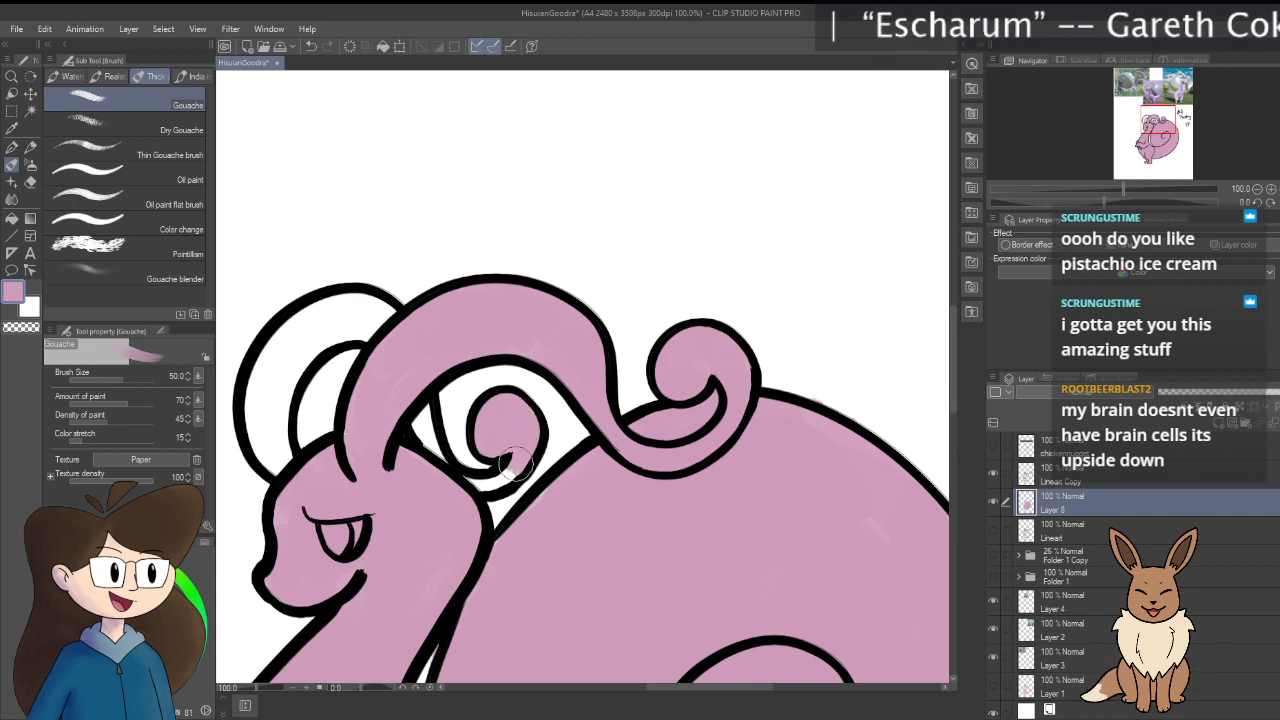
{"action": "key", "text": "bracketleft"}
{"action": "key", "text": "bracketleft"}
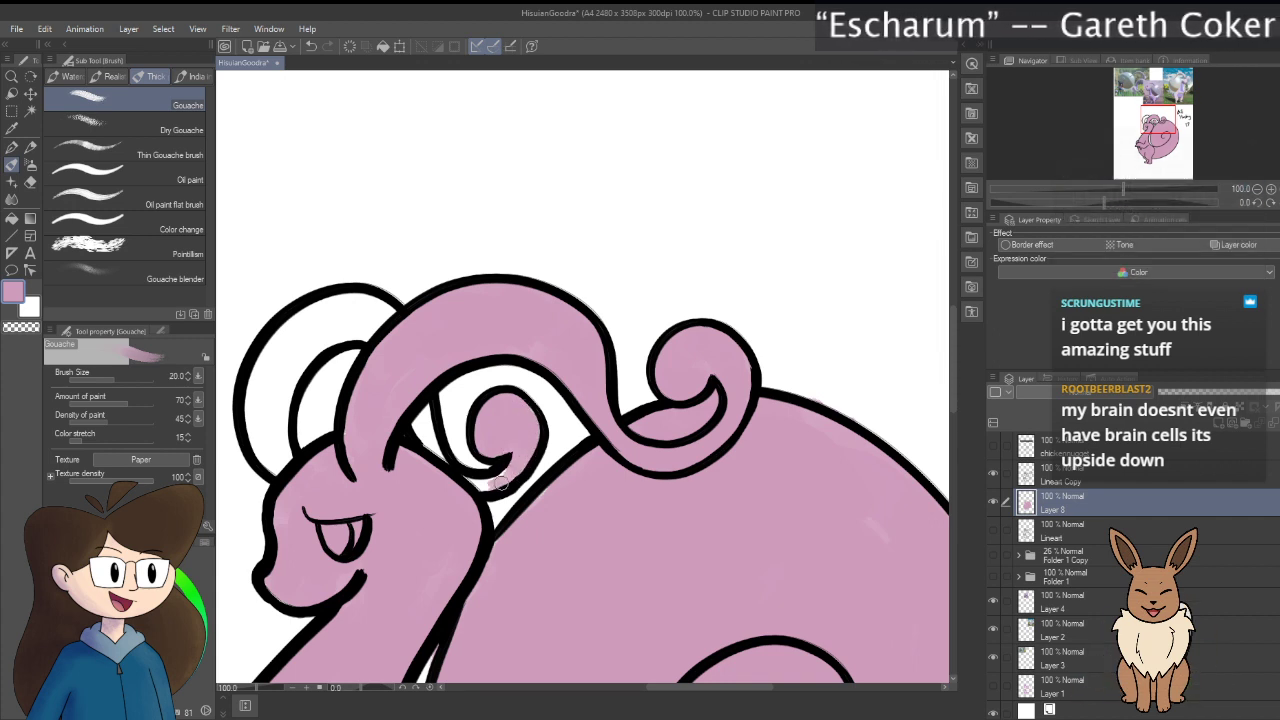
{"action": "left_click_drag", "start_coordinate": [483, 488], "coordinate": [470, 484]}
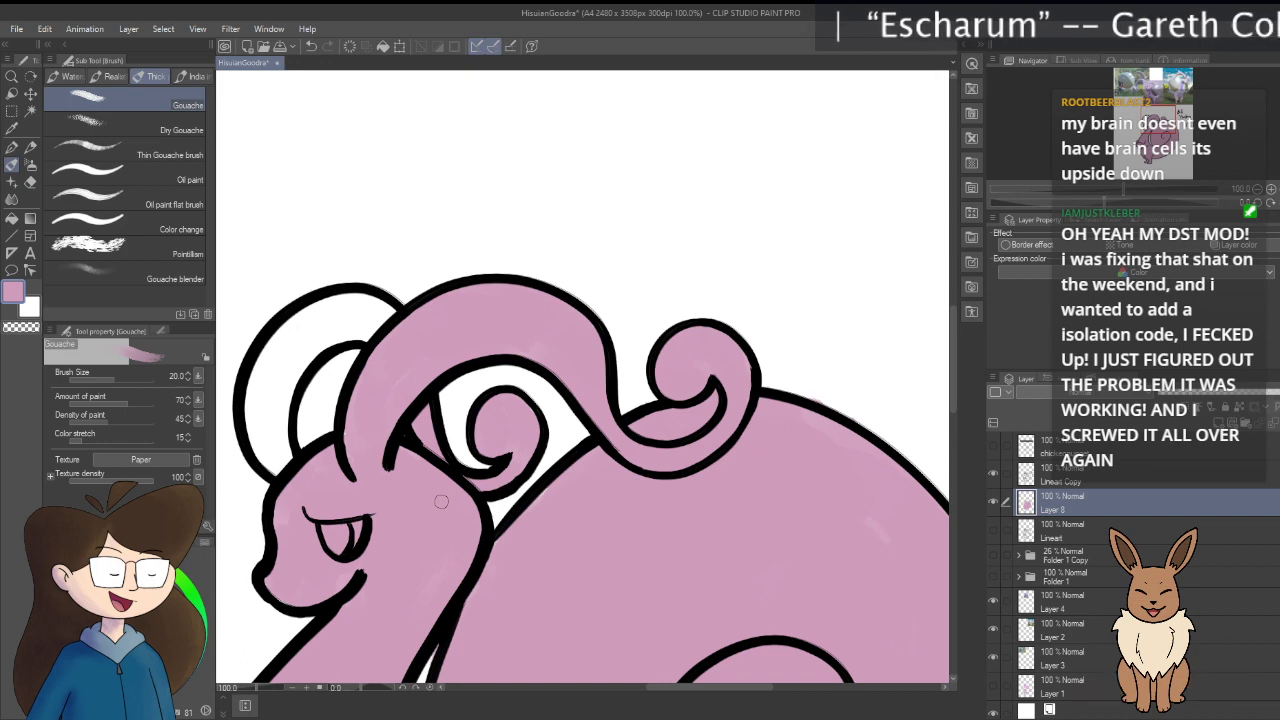
Step: Fill the far antenna arching over the forehead with pink at brush size 20
{"action": "key", "text": "bracketleft"}
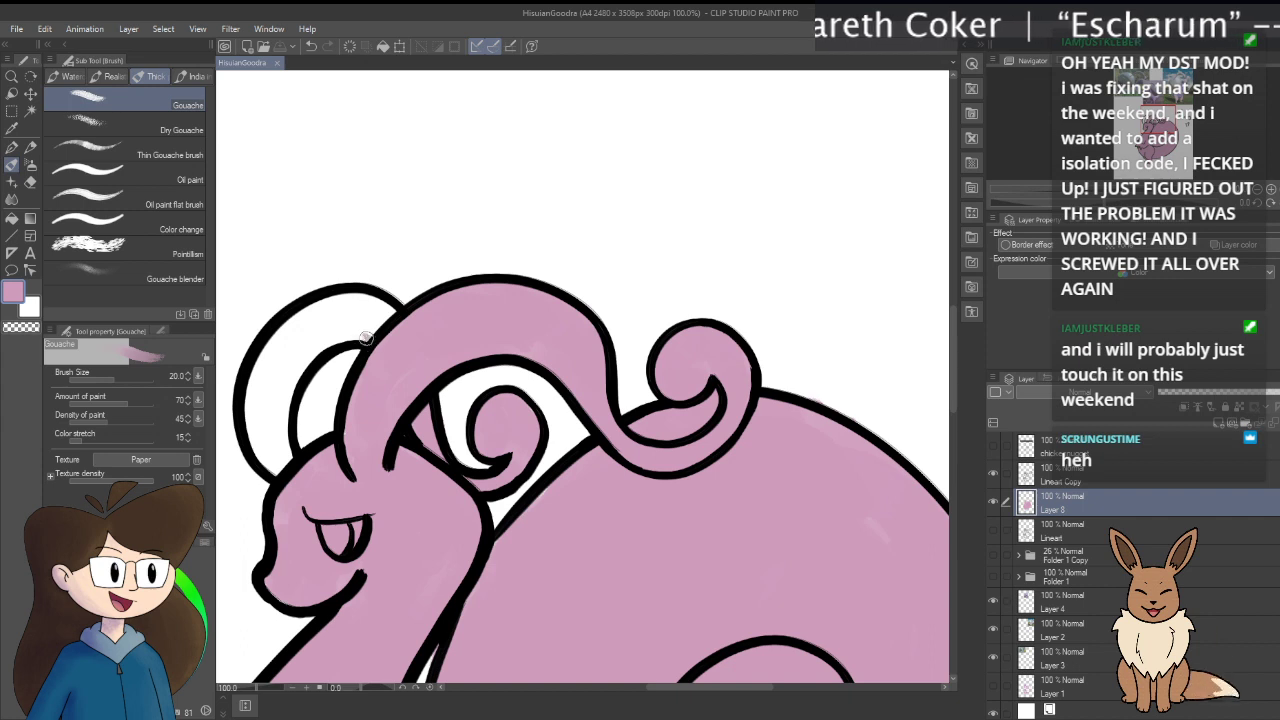
{"action": "mouse_move", "coordinate": [366, 338]}
{"action": "left_mouse_down"}
{"action": "mouse_move", "coordinate": [308, 368]}
{"action": "mouse_move", "coordinate": [296, 470]}
{"action": "left_mouse_up"}
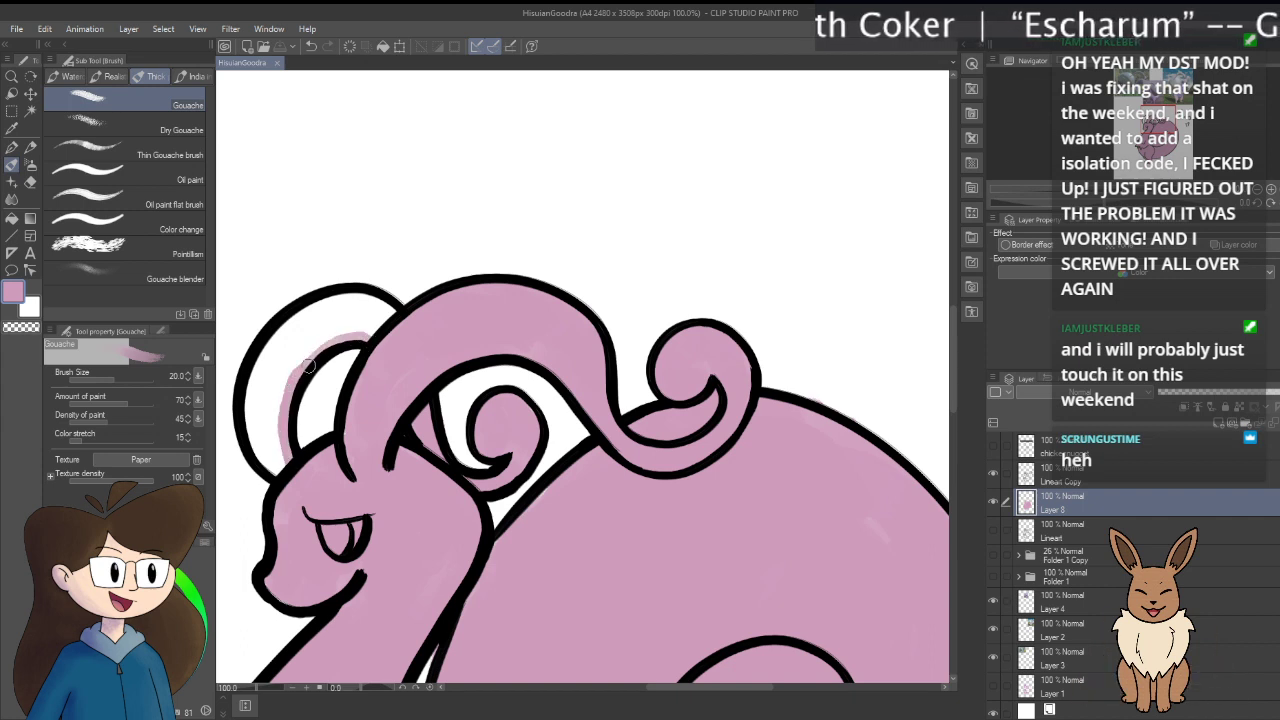
{"action": "mouse_move", "coordinate": [310, 367]}
{"action": "left_mouse_down"}
{"action": "mouse_move", "coordinate": [362, 328]}
{"action": "mouse_move", "coordinate": [383, 343]}
{"action": "mouse_move", "coordinate": [401, 323]}
{"action": "mouse_move", "coordinate": [344, 301]}
{"action": "mouse_move", "coordinate": [389, 314]}
{"action": "mouse_move", "coordinate": [375, 304]}
{"action": "mouse_move", "coordinate": [312, 319]}
{"action": "mouse_move", "coordinate": [332, 303]}
{"action": "mouse_move", "coordinate": [258, 361]}
{"action": "mouse_move", "coordinate": [248, 421]}
{"action": "mouse_move", "coordinate": [285, 487]}
{"action": "mouse_move", "coordinate": [262, 375]}
{"action": "mouse_move", "coordinate": [313, 325]}
{"action": "mouse_move", "coordinate": [285, 337]}
{"action": "mouse_move", "coordinate": [317, 344]}
{"action": "mouse_move", "coordinate": [340, 300]}
{"action": "mouse_move", "coordinate": [372, 325]}
{"action": "left_mouse_up"}
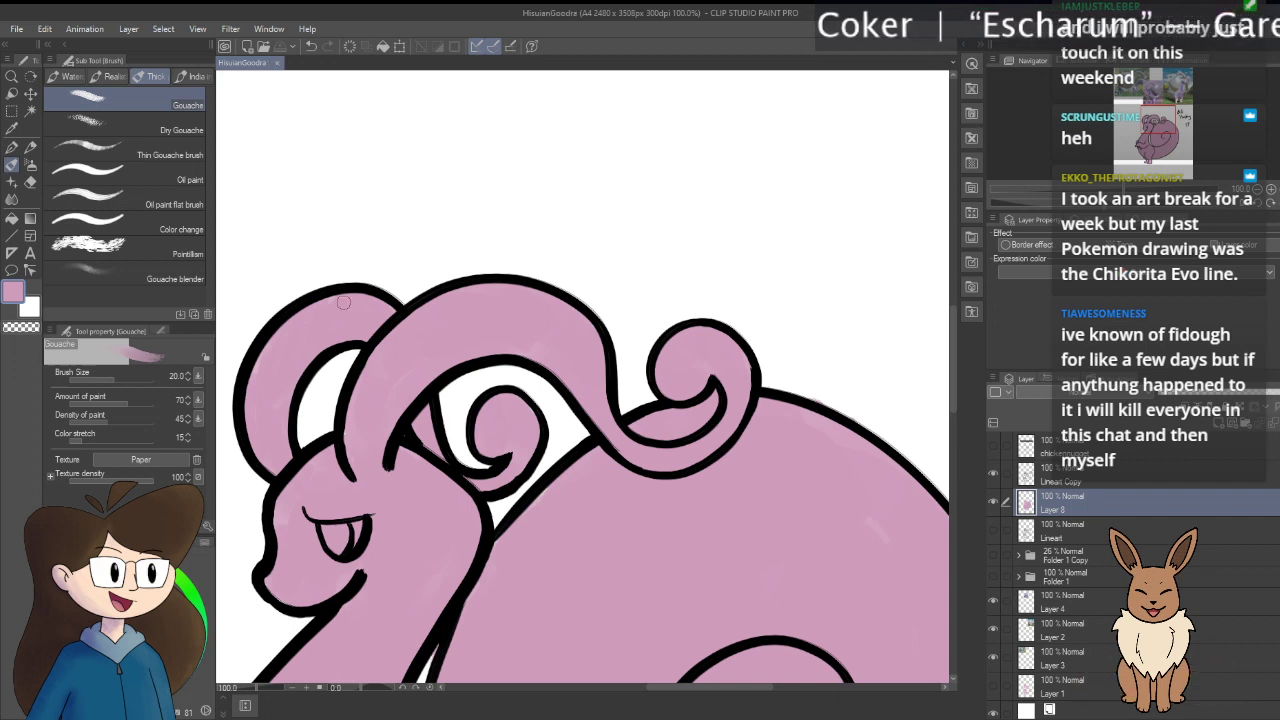
Step: Switch the drawing colour to white and paint the narrow white of the Goodra's eye behind the iris
{"action": "left_click_drag", "start_coordinate": [383, 508], "coordinate": [475, 436]}
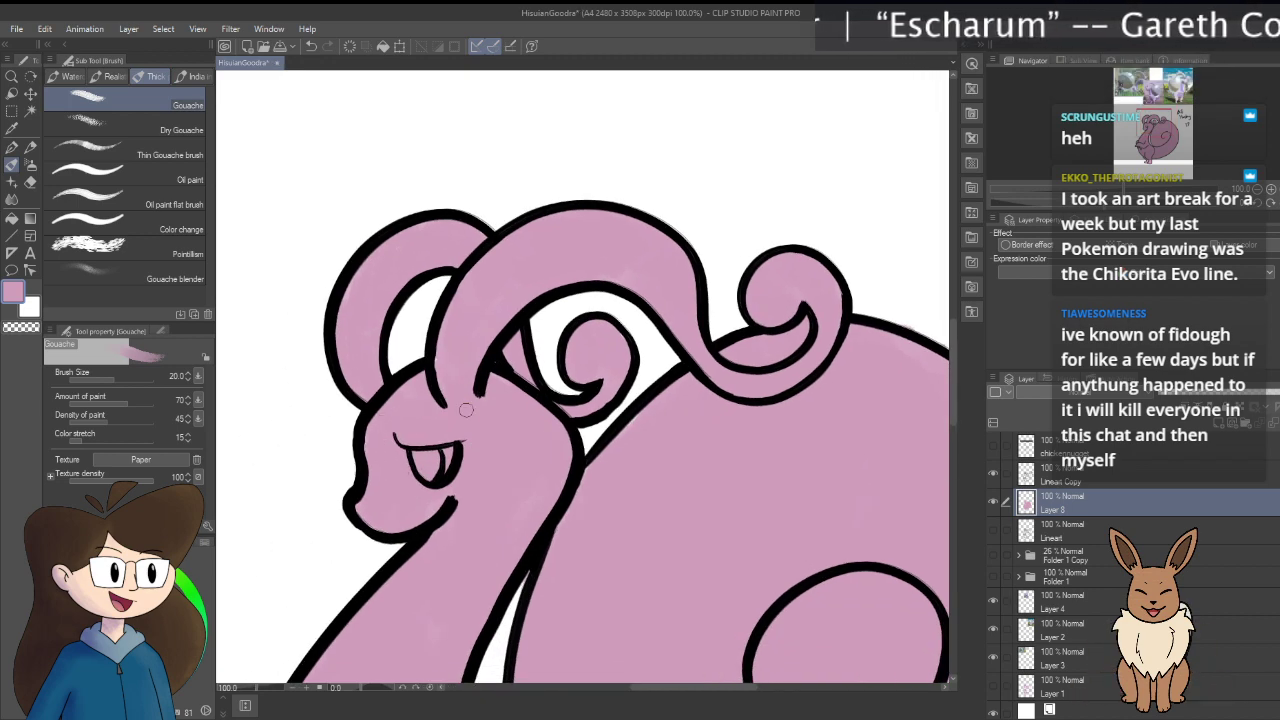
{"action": "scroll", "coordinate": [500, 410], "scroll_direction": "down", "scroll_amount": 2}
{"action": "left_click_drag", "start_coordinate": [590, 528], "coordinate": [566, 474]}
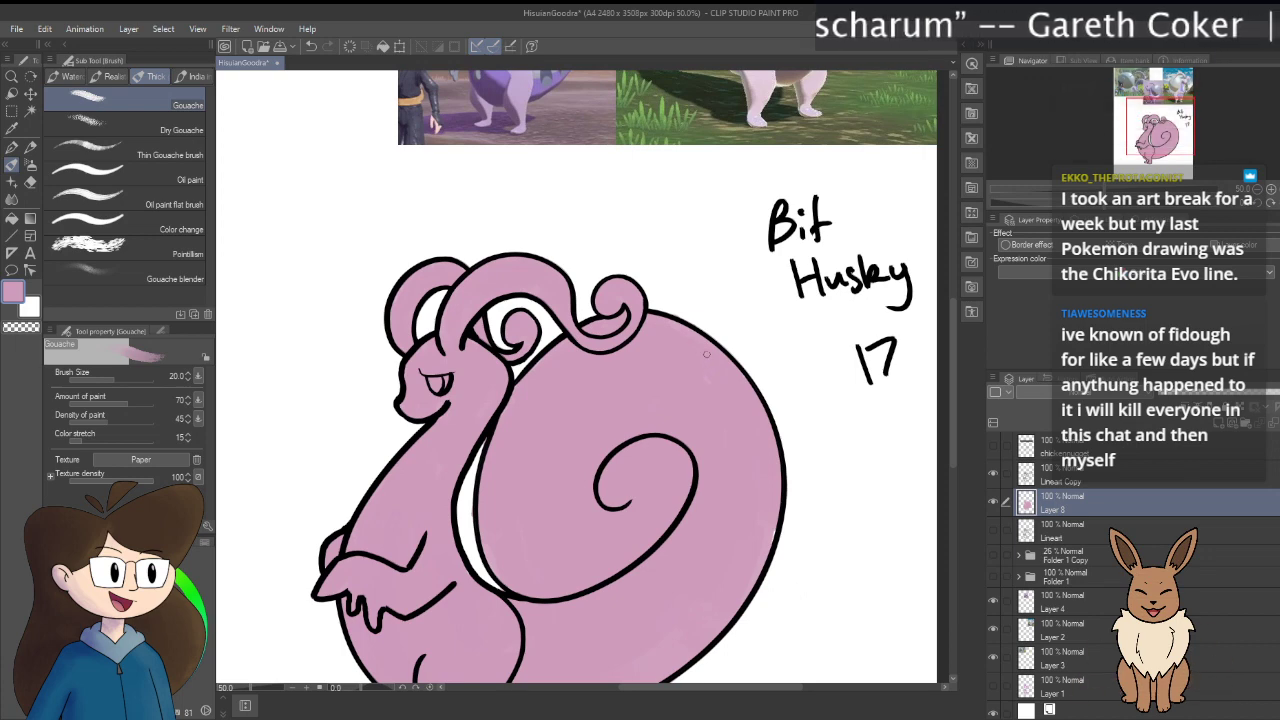
{"action": "scroll", "coordinate": [722, 457], "scroll_direction": "down", "scroll_amount": 3}
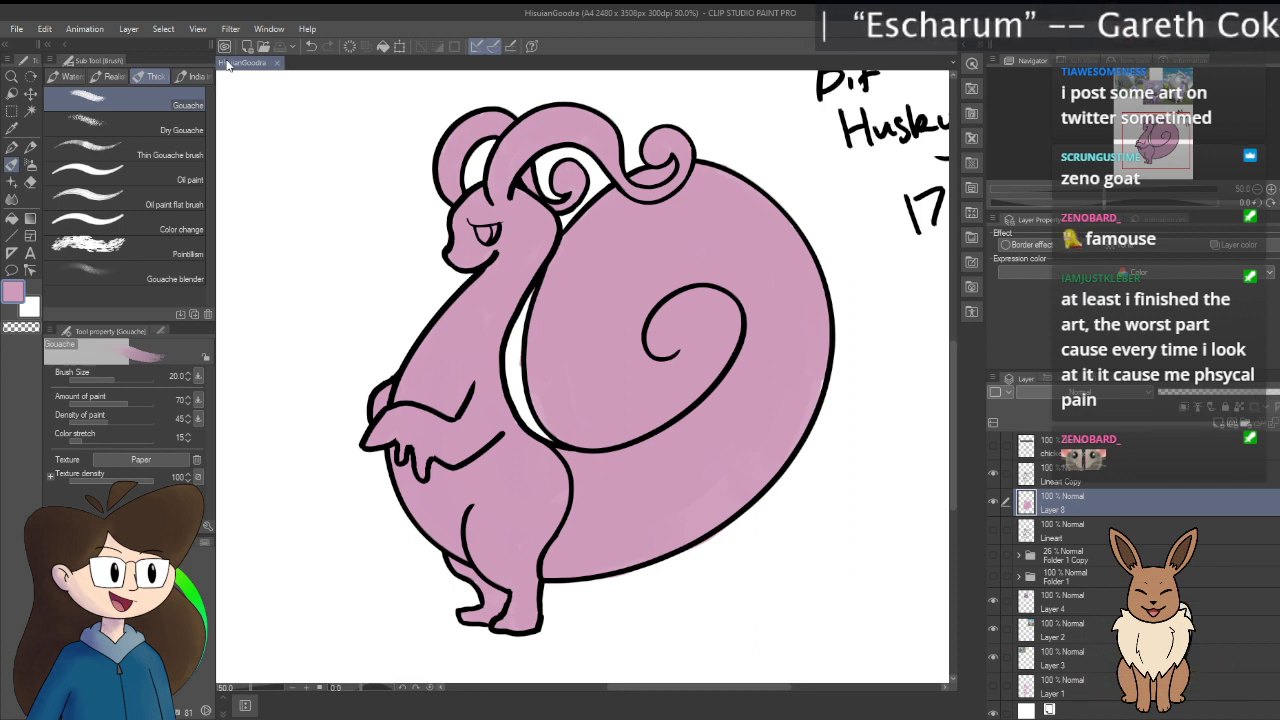
{"action": "mouse_move", "coordinate": [556, 252]}
{"action": "left_mouse_down"}
{"action": "mouse_move", "coordinate": [492, 336]}
{"action": "mouse_move", "coordinate": [535, 640]}
{"action": "mouse_move", "coordinate": [506, 595]}
{"action": "left_mouse_up"}
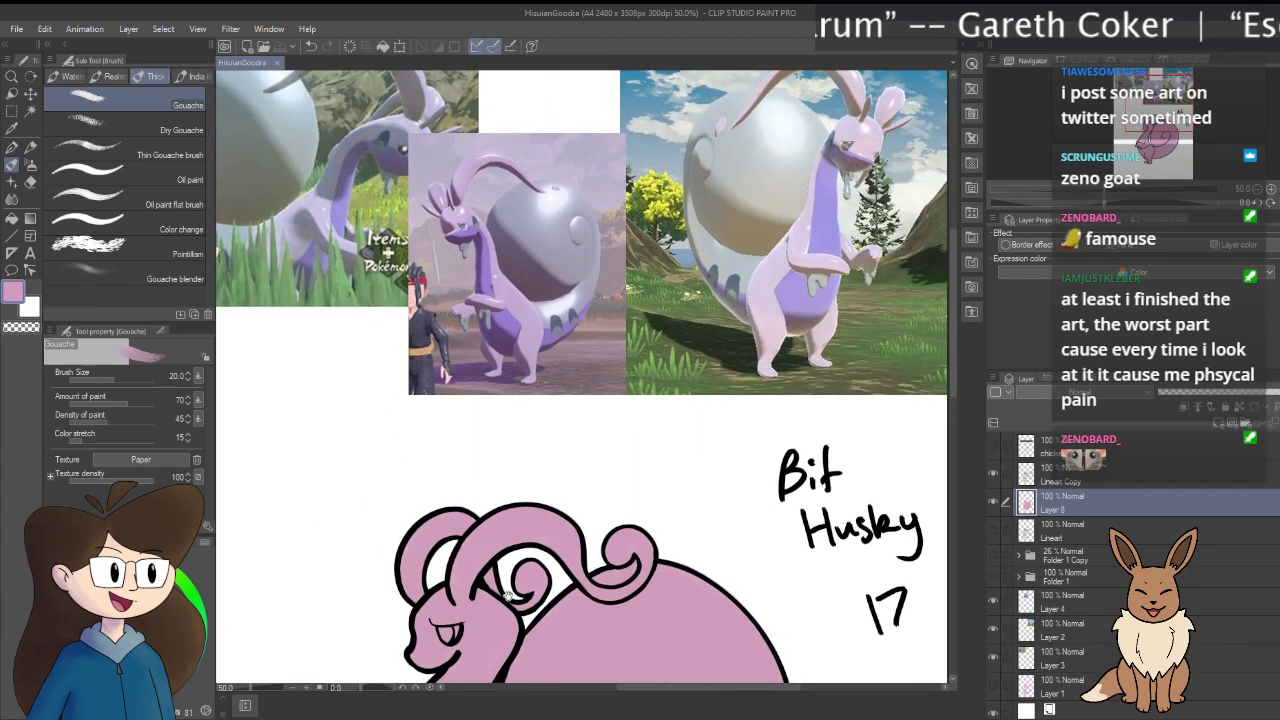
{"action": "scroll", "coordinate": [507, 595], "scroll_direction": "up", "scroll_amount": 4}
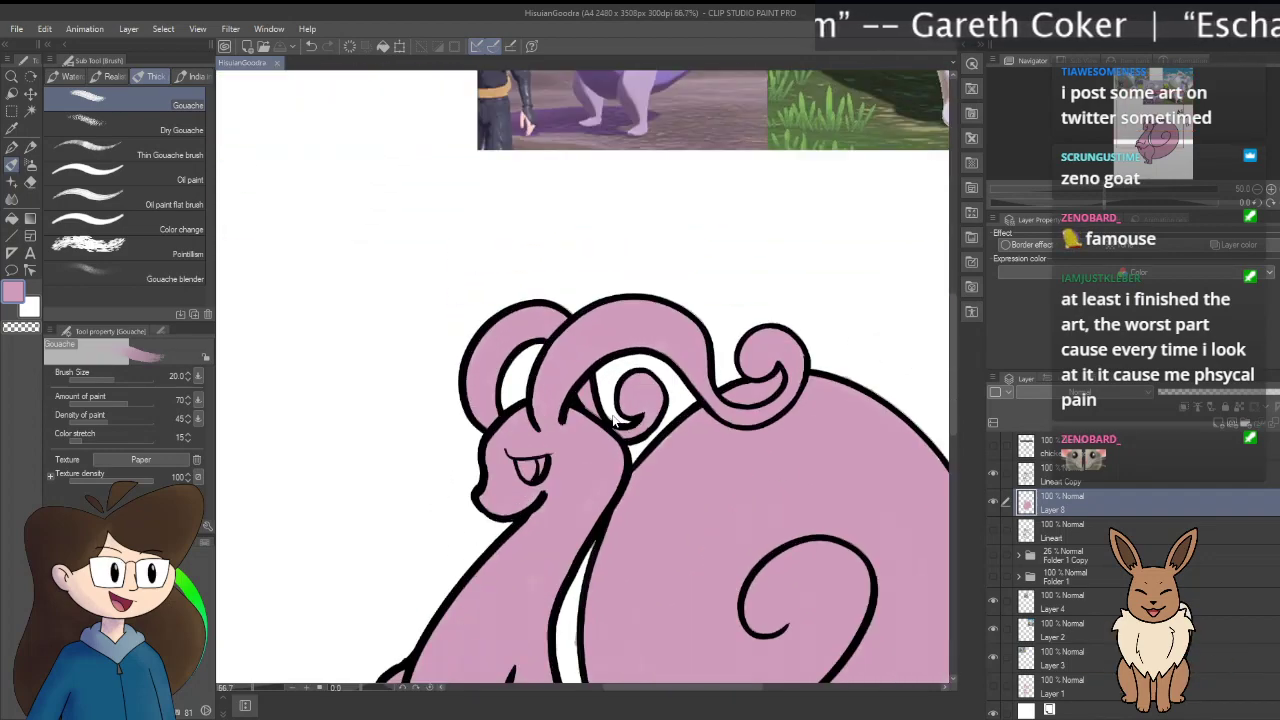
{"action": "scroll", "coordinate": [612, 418], "scroll_direction": "up", "scroll_amount": 2}
{"action": "key", "text": "x"}
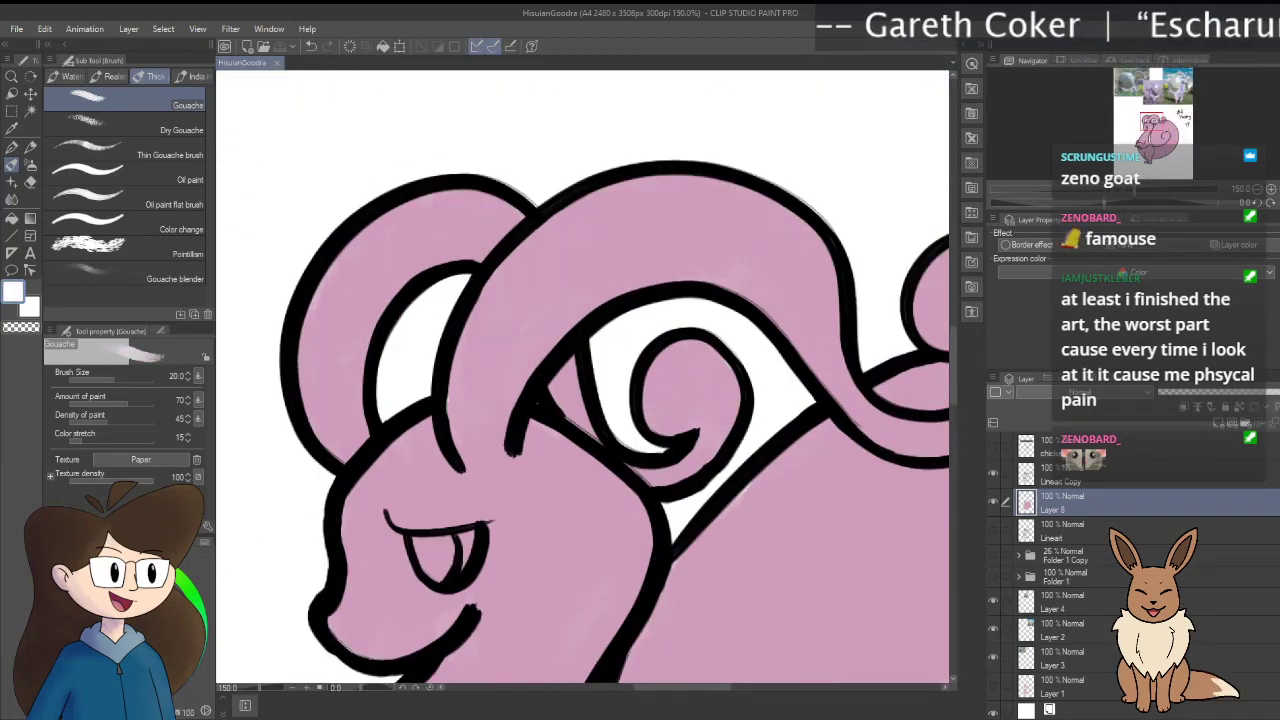
{"action": "scroll", "coordinate": [438, 578], "scroll_direction": "up", "scroll_amount": 6}
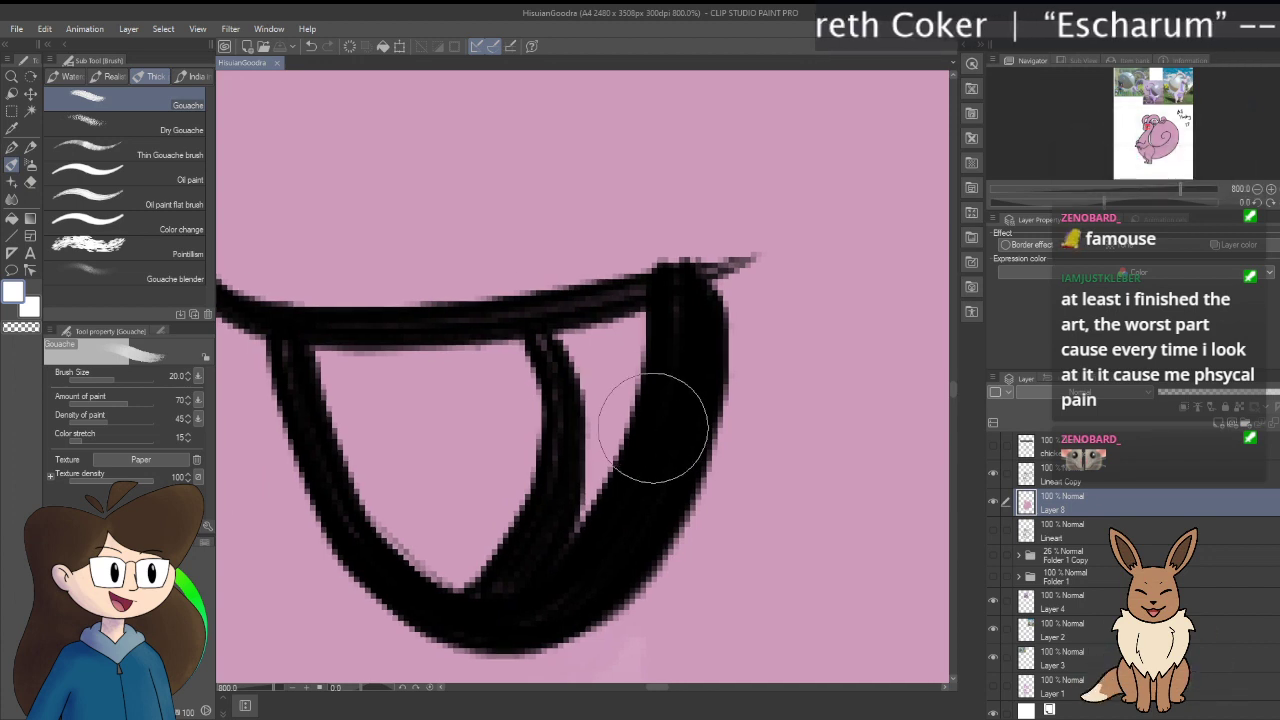
{"action": "mouse_move", "coordinate": [580, 377]}
{"action": "left_mouse_down"}
{"action": "mouse_move", "coordinate": [610, 367]}
{"action": "mouse_move", "coordinate": [622, 337]}
{"action": "mouse_move", "coordinate": [636, 342]}
{"action": "mouse_move", "coordinate": [605, 493]}
{"action": "mouse_move", "coordinate": [634, 457]}
{"action": "left_mouse_up"}
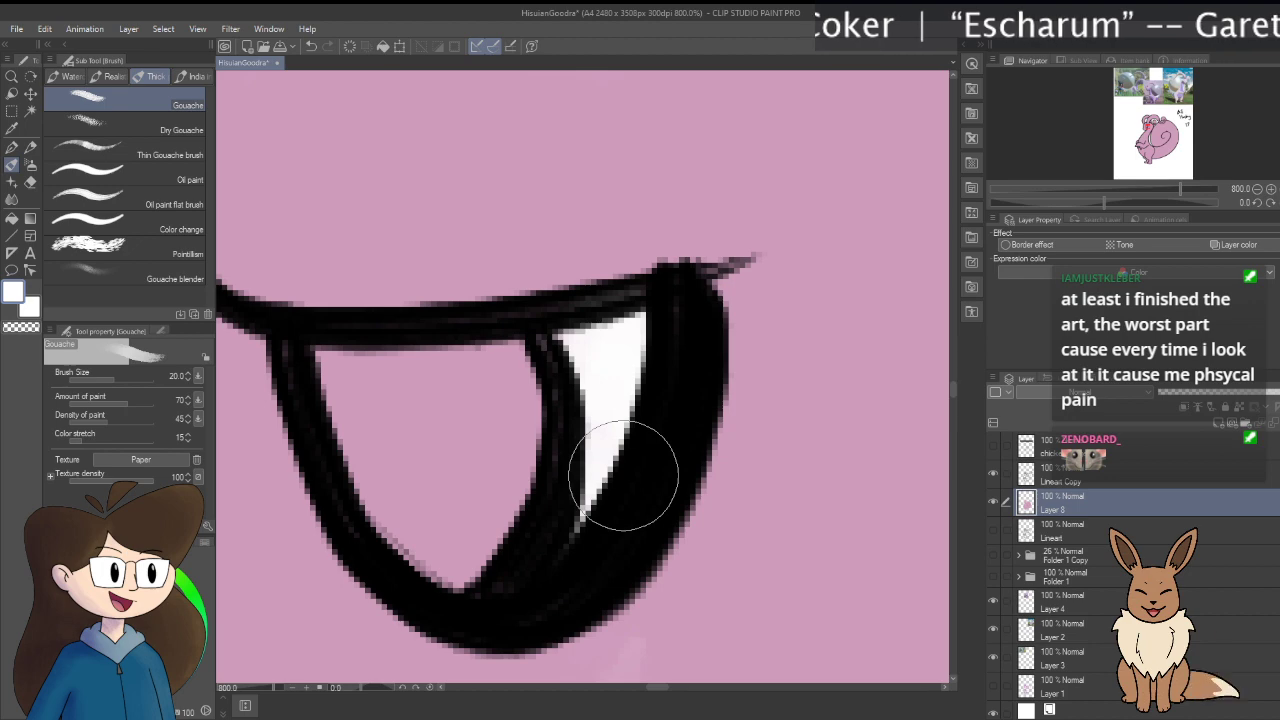
Step: Examine the Hisuian Goodra reference images above the drawing, looking over the face, body and shell
{"action": "scroll", "coordinate": [624, 483], "scroll_direction": "down", "scroll_amount": 3}
{"action": "scroll", "coordinate": [624, 483], "scroll_direction": "down", "scroll_amount": 3}
{"action": "scroll", "coordinate": [535, 272], "scroll_direction": "up", "scroll_amount": 10}
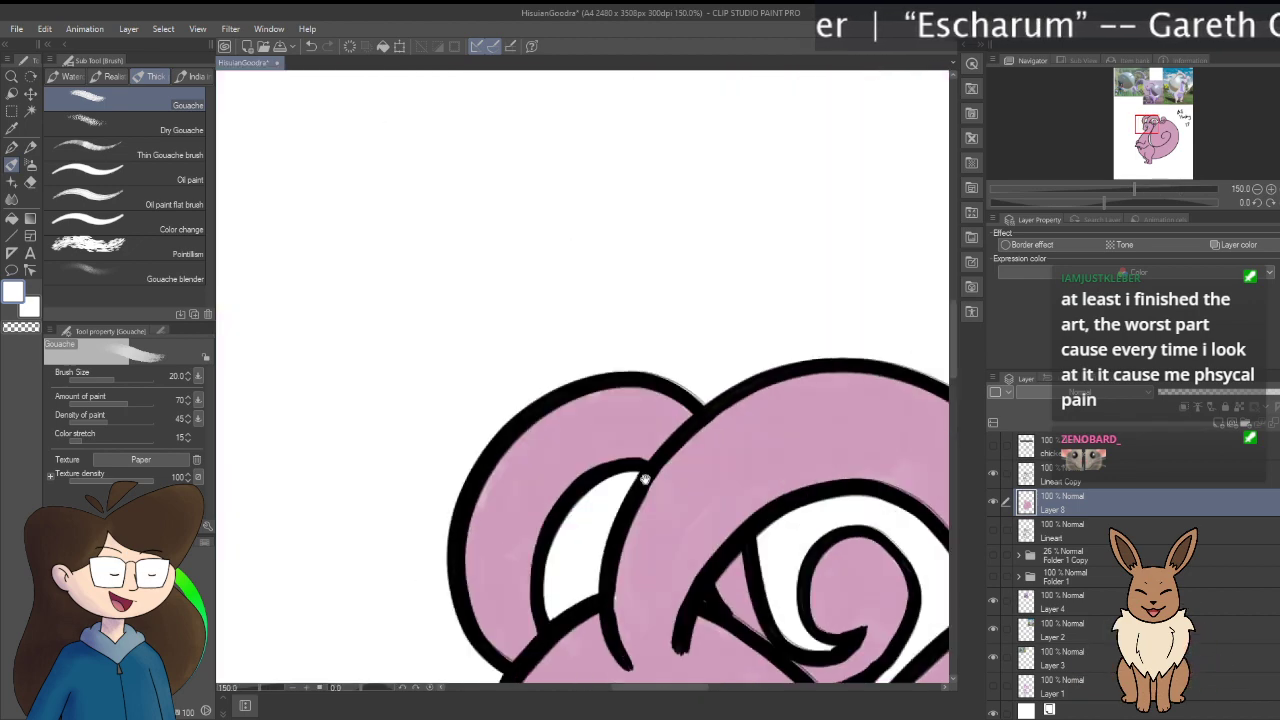
{"action": "scroll", "coordinate": [535, 272], "scroll_direction": "up", "scroll_amount": 10}
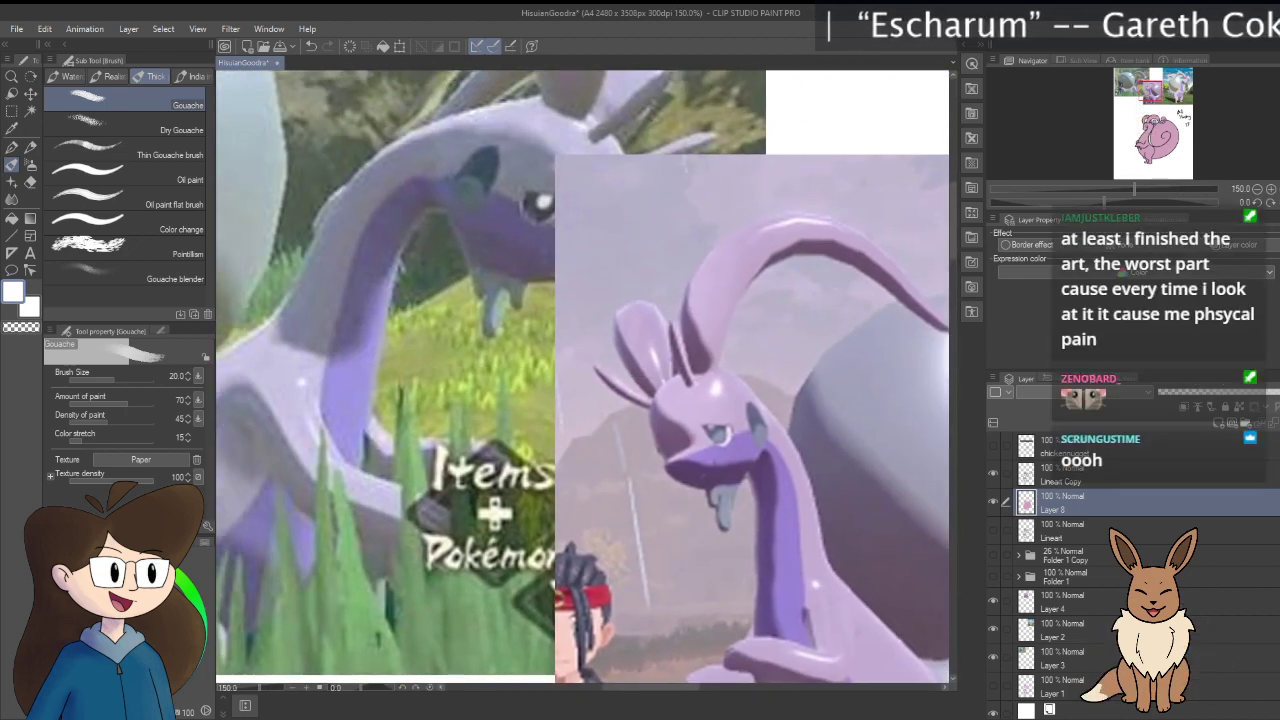
{"action": "scroll", "coordinate": [838, 580], "scroll_direction": "right", "scroll_amount": 5}
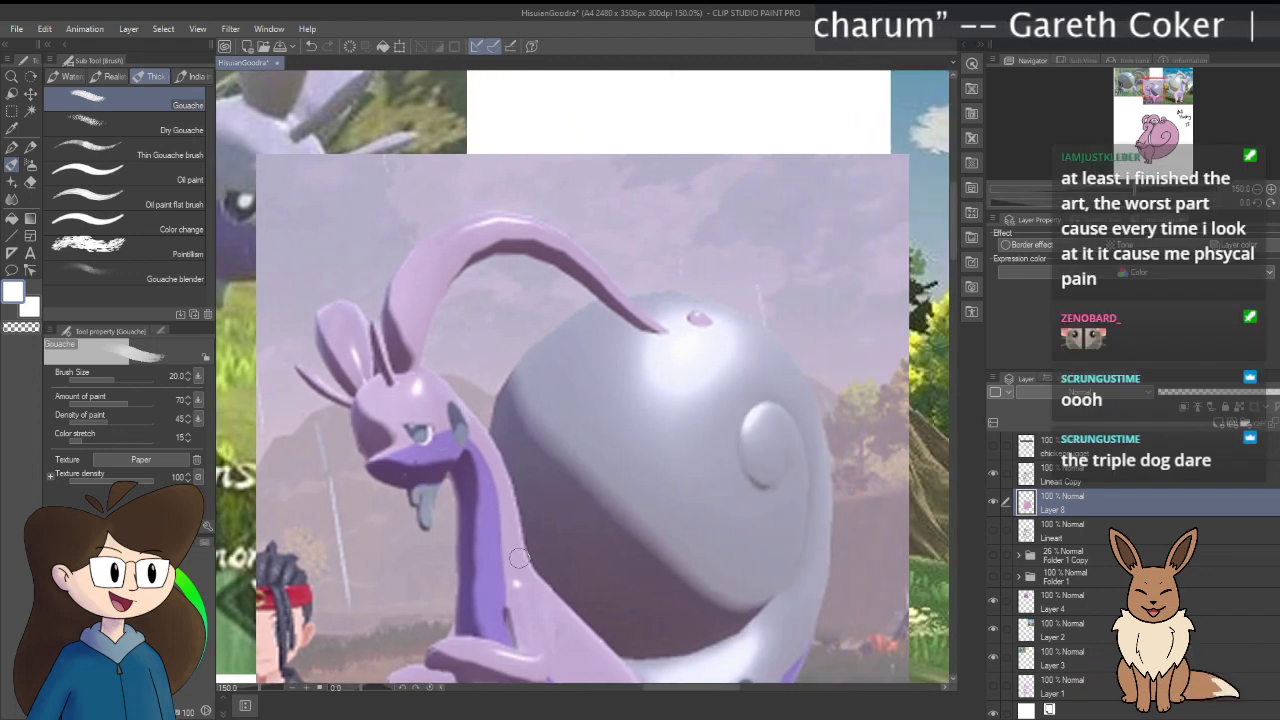
{"action": "scroll", "coordinate": [503, 588], "scroll_direction": "down", "scroll_amount": 5}
{"action": "scroll", "coordinate": [490, 600], "scroll_direction": "left", "scroll_amount": 1}
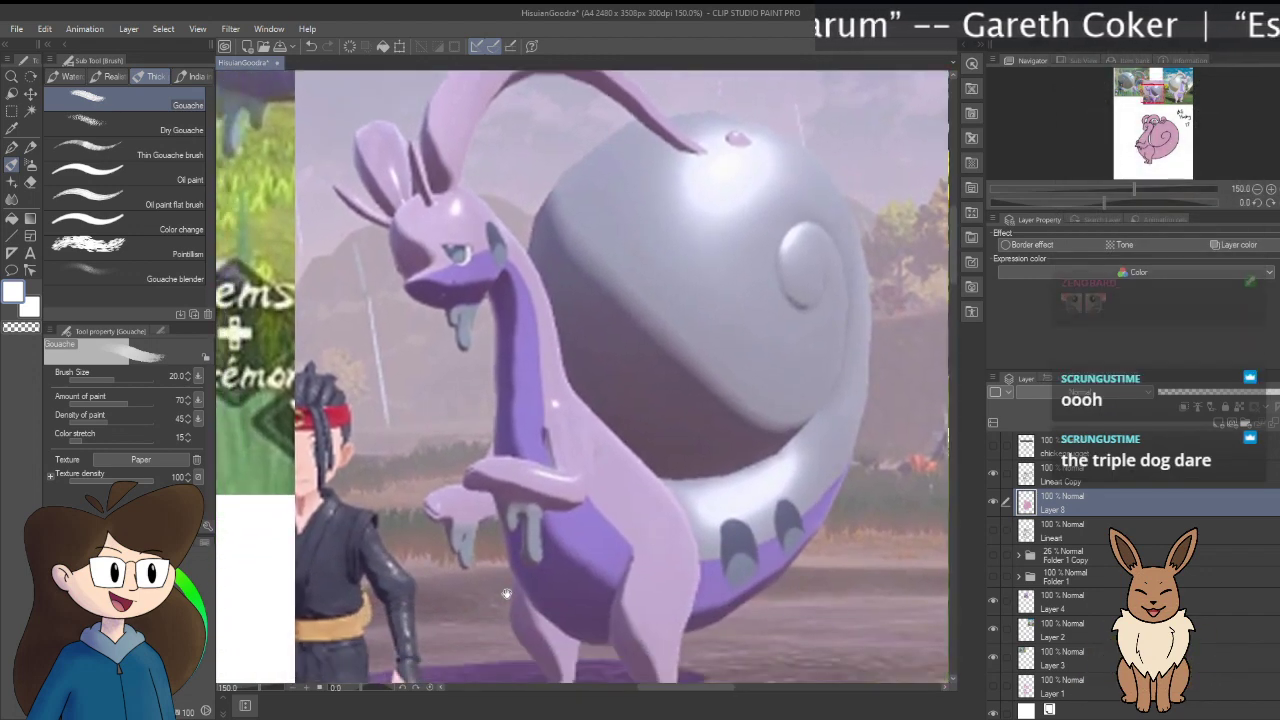
{"action": "scroll", "coordinate": [473, 618], "scroll_direction": "down", "scroll_amount": 10}
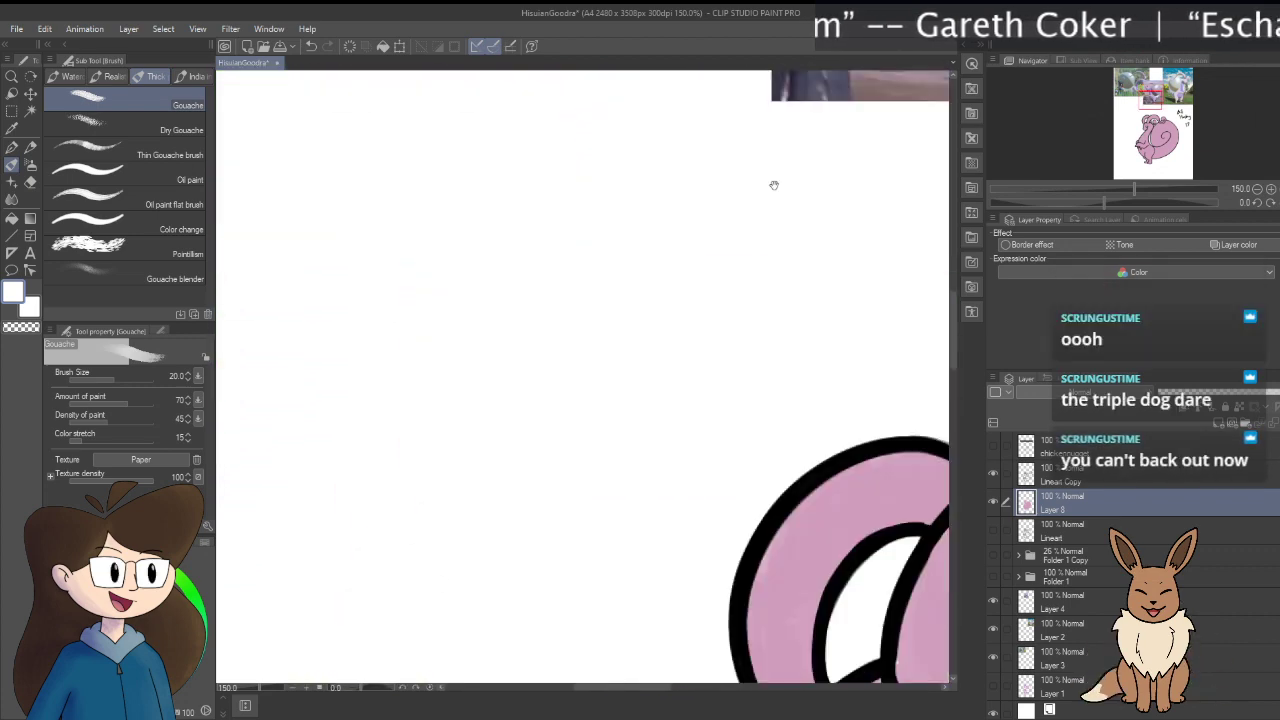
{"action": "left_click_drag", "start_coordinate": [731, 555], "coordinate": [557, 377]}
{"action": "scroll", "coordinate": [557, 377], "scroll_direction": "up", "scroll_amount": 5}
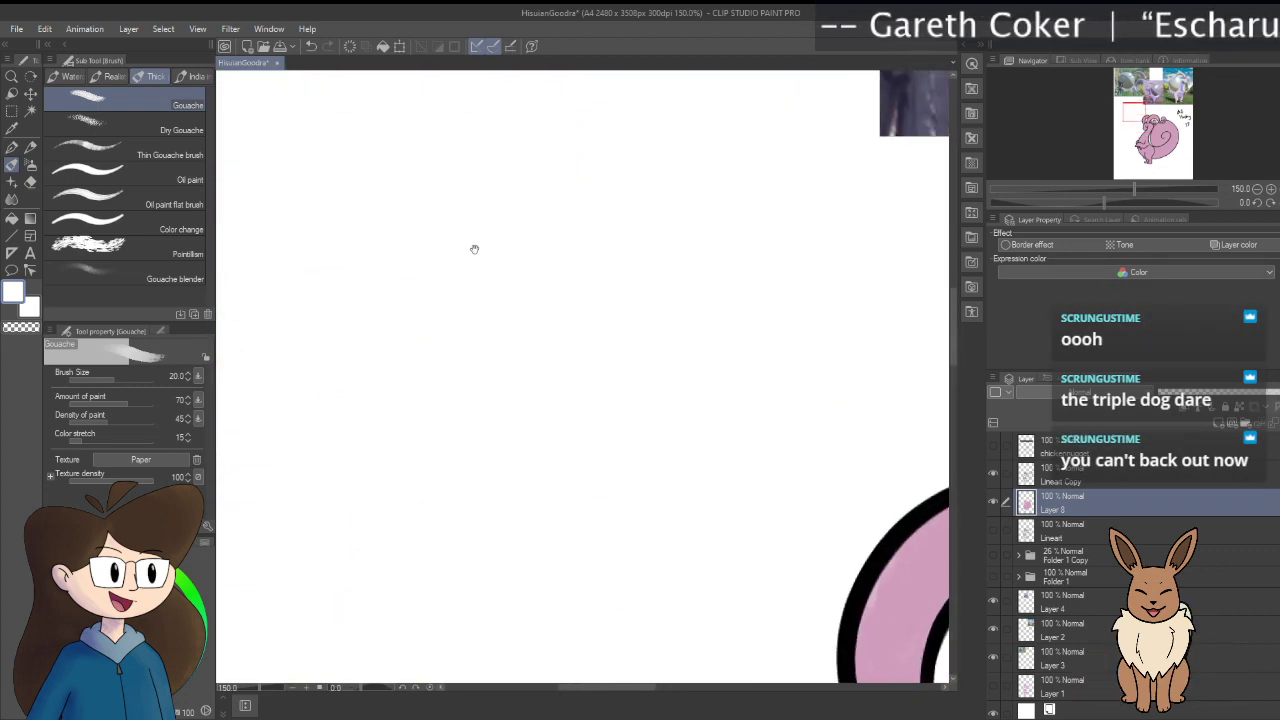
{"action": "scroll", "coordinate": [650, 504], "scroll_direction": "up", "scroll_amount": 1}
{"action": "scroll", "coordinate": [650, 504], "scroll_direction": "up", "scroll_amount": 3}
{"action": "left_click", "coordinate": [1133, 85]}
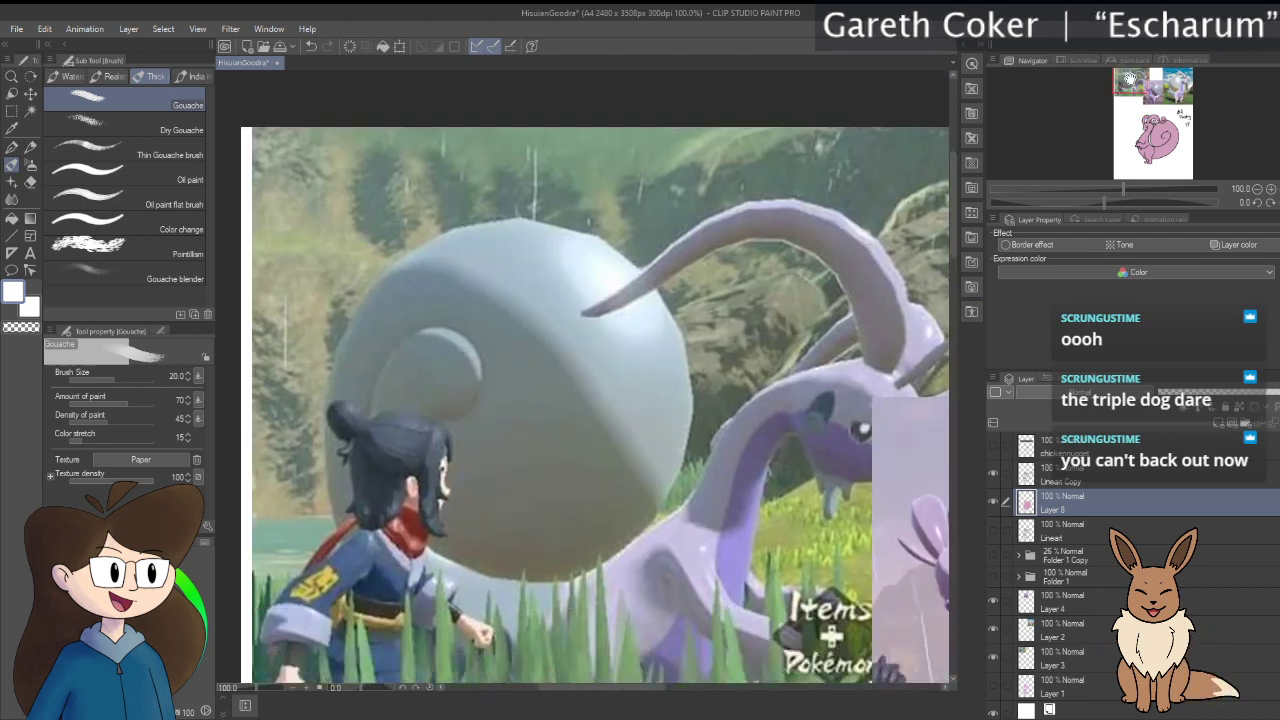
Step: Sample a grey-teal colour and fill the iris of the Goodra's eye with it
{"action": "mouse_move", "coordinate": [1133, 85]}
{"action": "left_mouse_down"}
{"action": "mouse_move", "coordinate": [1177, 90]}
{"action": "mouse_move", "coordinate": [1152, 125]}
{"action": "left_mouse_up"}
{"action": "scroll", "coordinate": [604, 332], "scroll_direction": "up", "scroll_amount": 5}
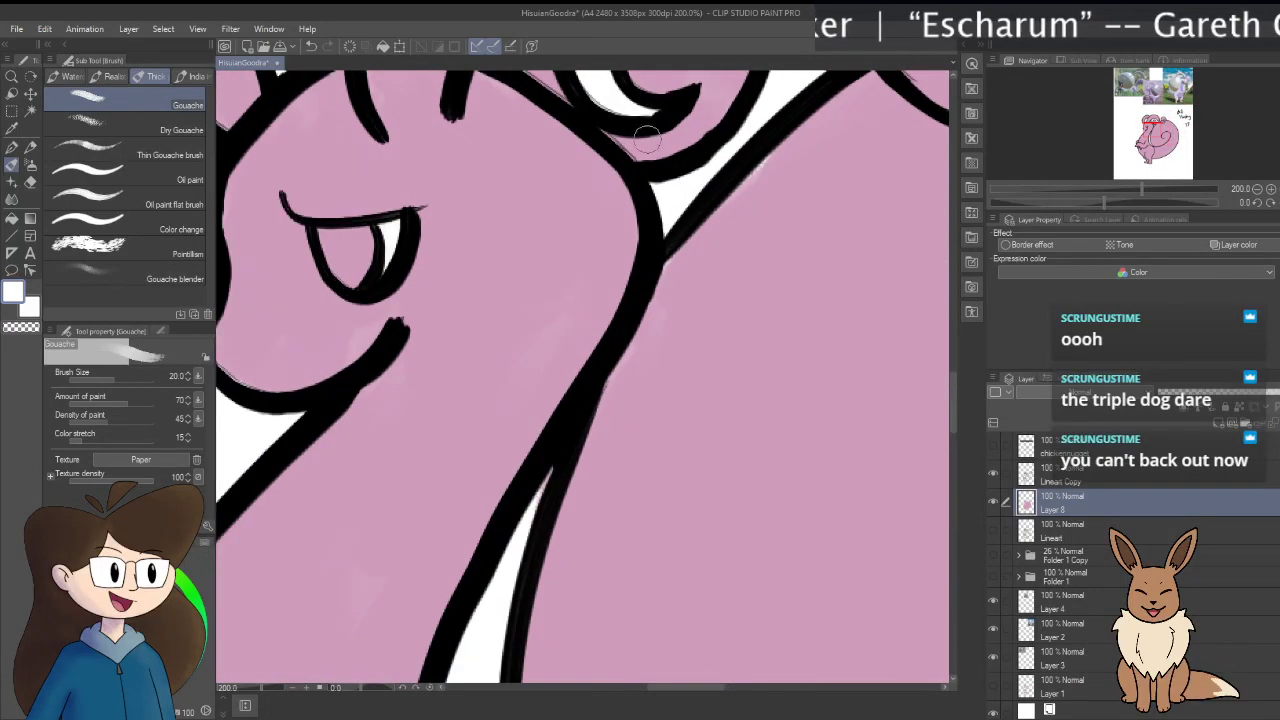
{"action": "left_click_drag", "start_coordinate": [604, 332], "coordinate": [674, 402]}
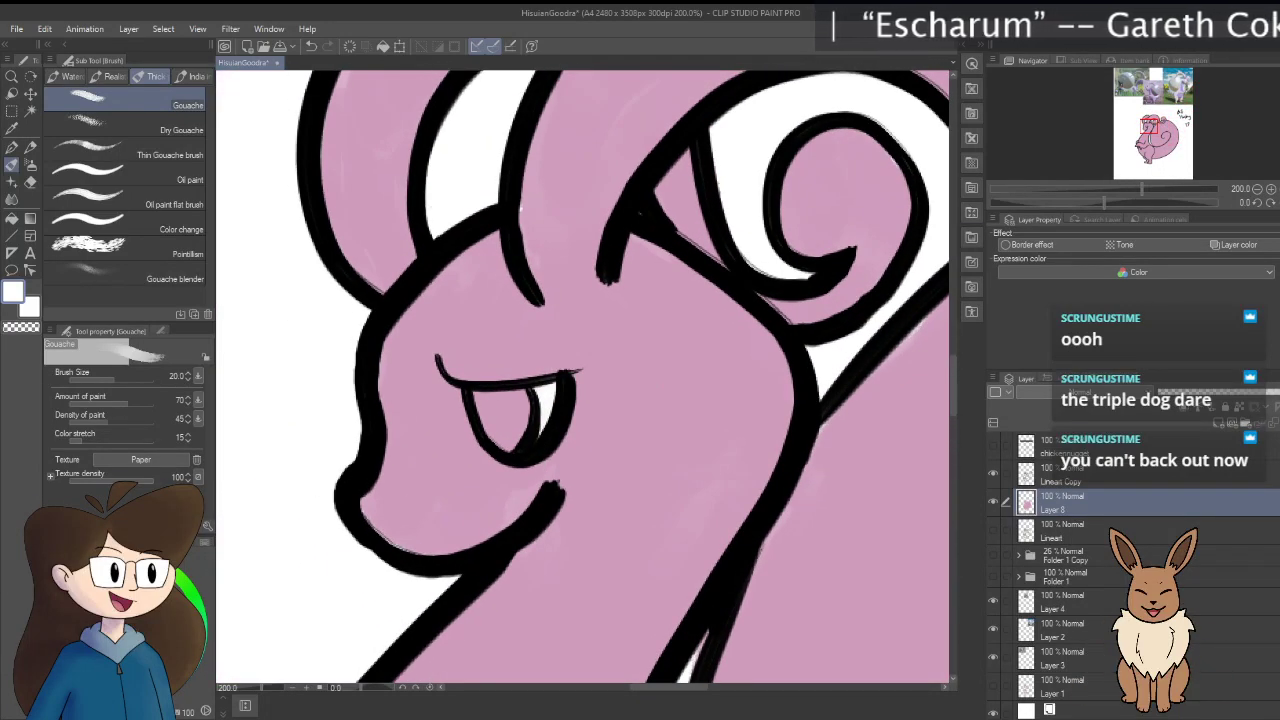
{"action": "left_click", "coordinate": [674, 402], "text": "alt"}
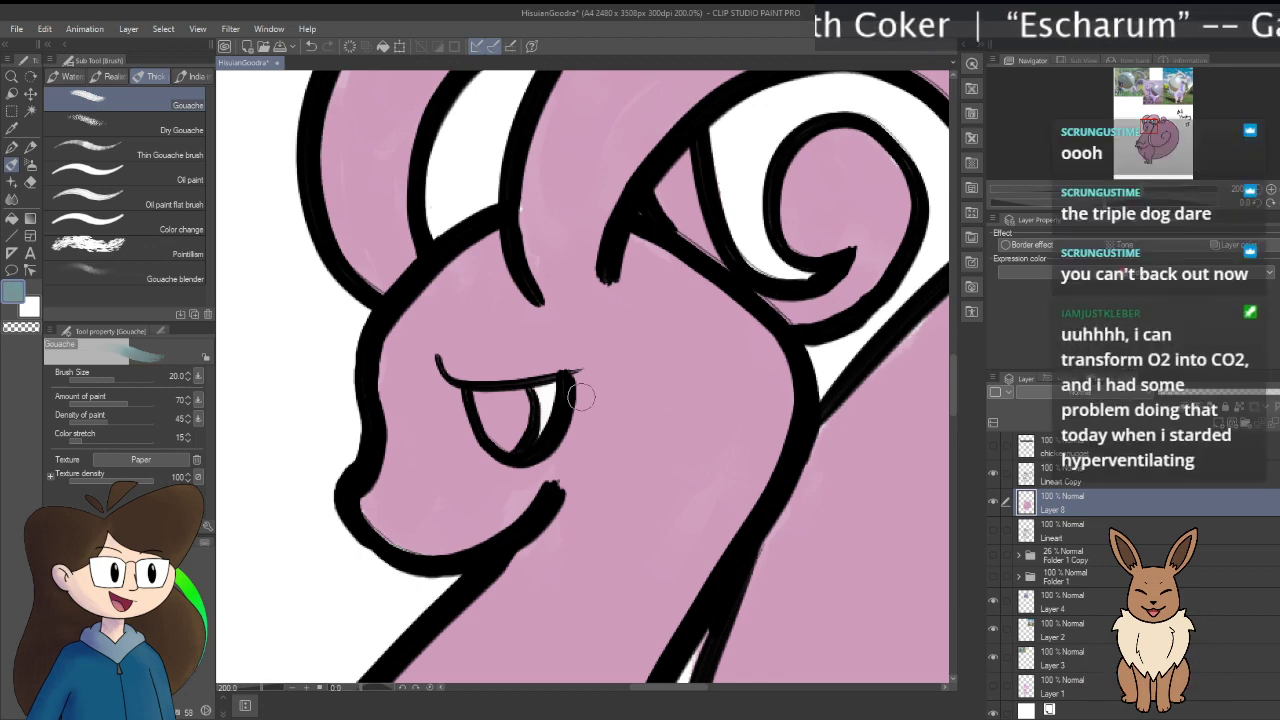
{"action": "mouse_move", "coordinate": [482, 400]}
{"action": "left_mouse_down"}
{"action": "mouse_move", "coordinate": [495, 425]}
{"action": "mouse_move", "coordinate": [515, 423]}
{"action": "mouse_move", "coordinate": [505, 440]}
{"action": "left_mouse_up"}
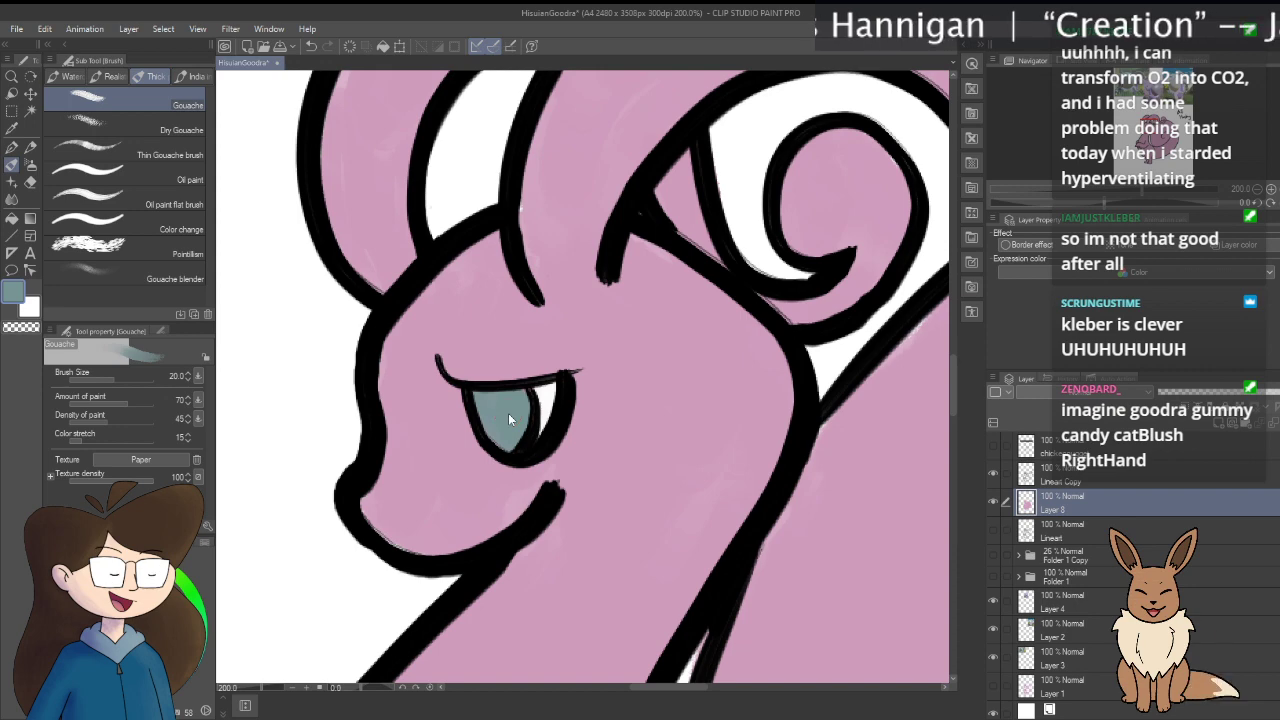
Step: Review the coloured drawing as a whole, and switch to the Obtain display color Eyedropper over the Goodra's head
{"action": "scroll", "coordinate": [508, 413], "scroll_direction": "down", "scroll_amount": 4}
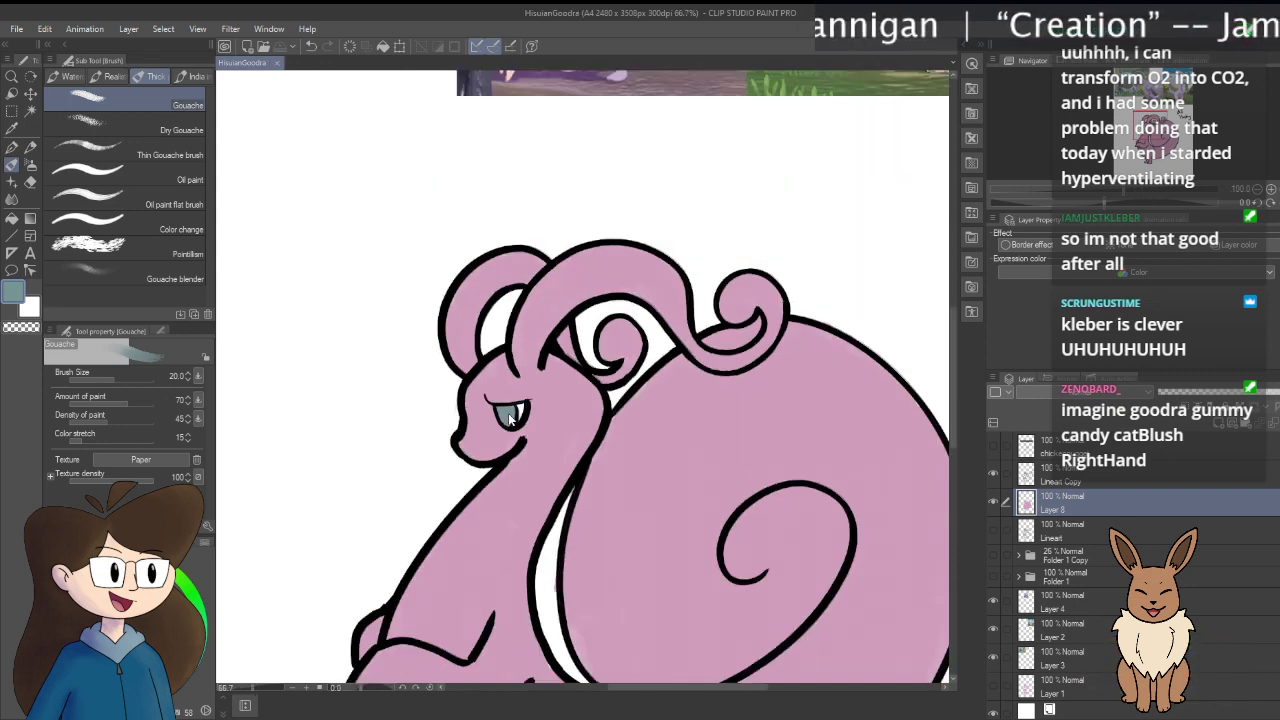
{"action": "scroll", "coordinate": [508, 413], "scroll_direction": "down", "scroll_amount": 1}
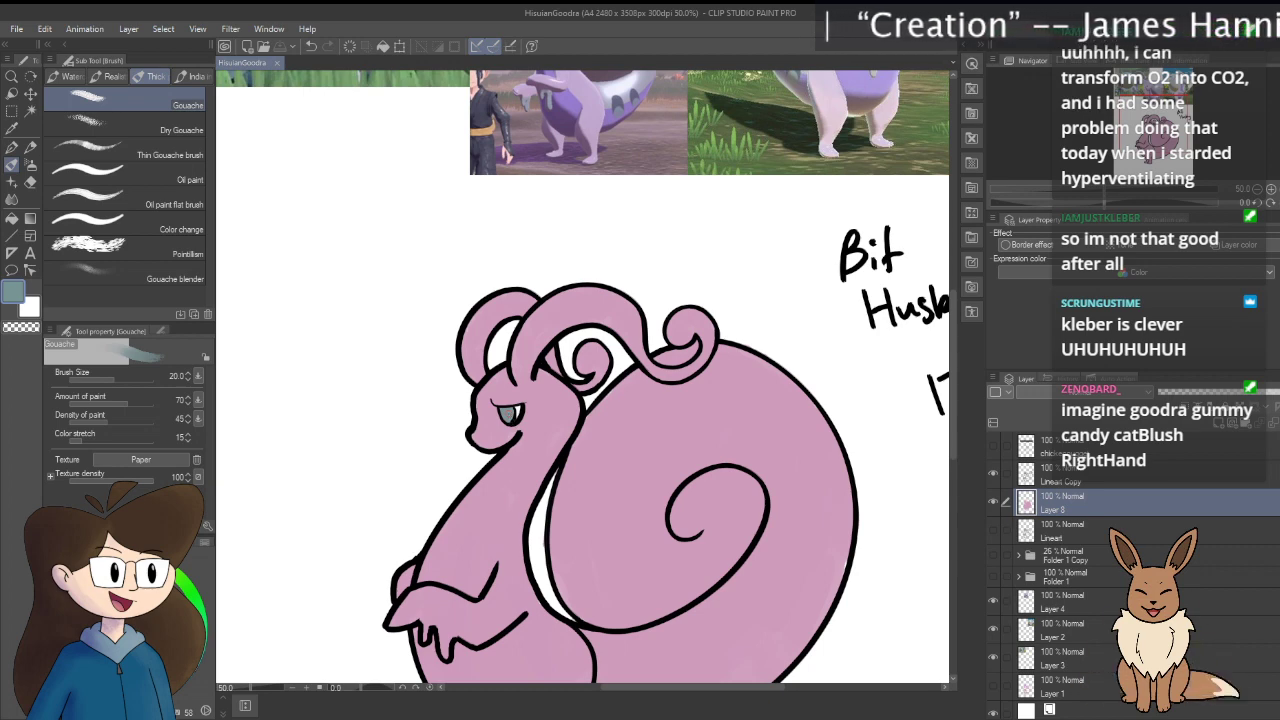
{"action": "mouse_move", "coordinate": [679, 269]}
{"action": "left_mouse_down"}
{"action": "mouse_move", "coordinate": [531, 523]}
{"action": "mouse_move", "coordinate": [633, 343]}
{"action": "mouse_move", "coordinate": [634, 374]}
{"action": "mouse_move", "coordinate": [598, 268]}
{"action": "mouse_move", "coordinate": [609, 229]}
{"action": "left_mouse_up"}
{"action": "scroll", "coordinate": [607, 320], "scroll_direction": "down", "scroll_amount": 1}
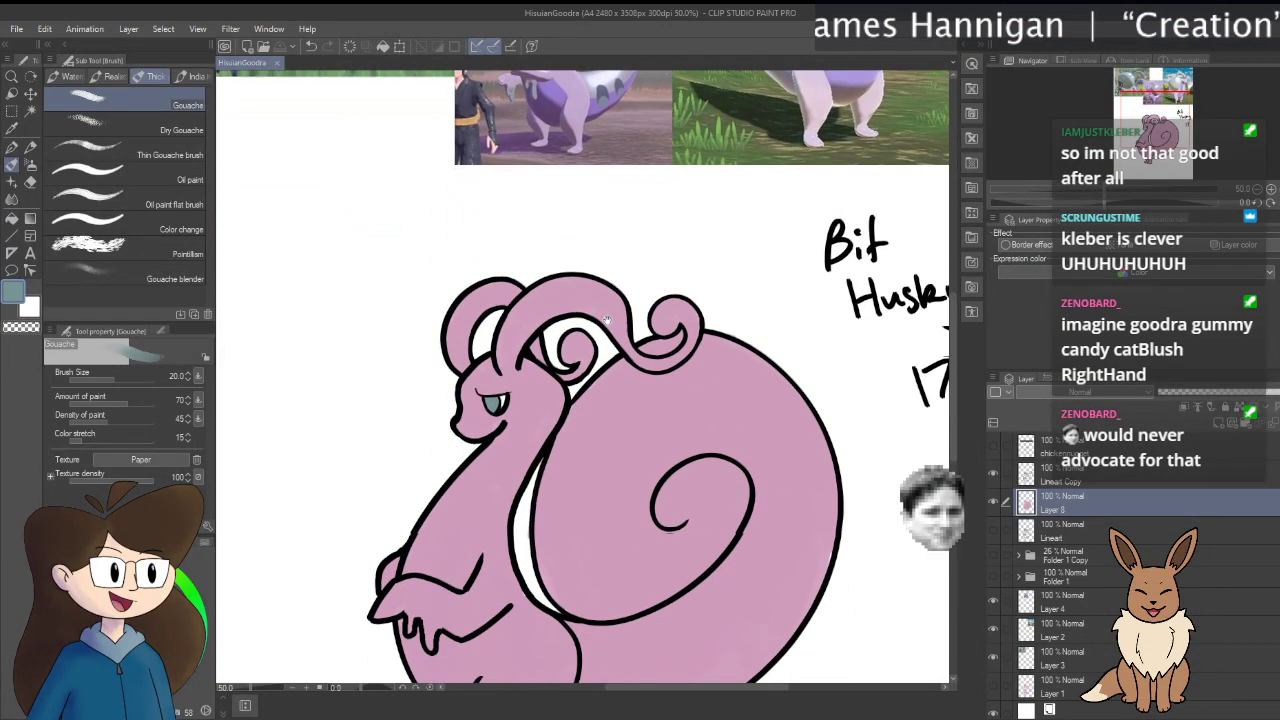
{"action": "key", "text": "ctrl+plus"}
{"action": "key", "text": "ctrl+plus"}
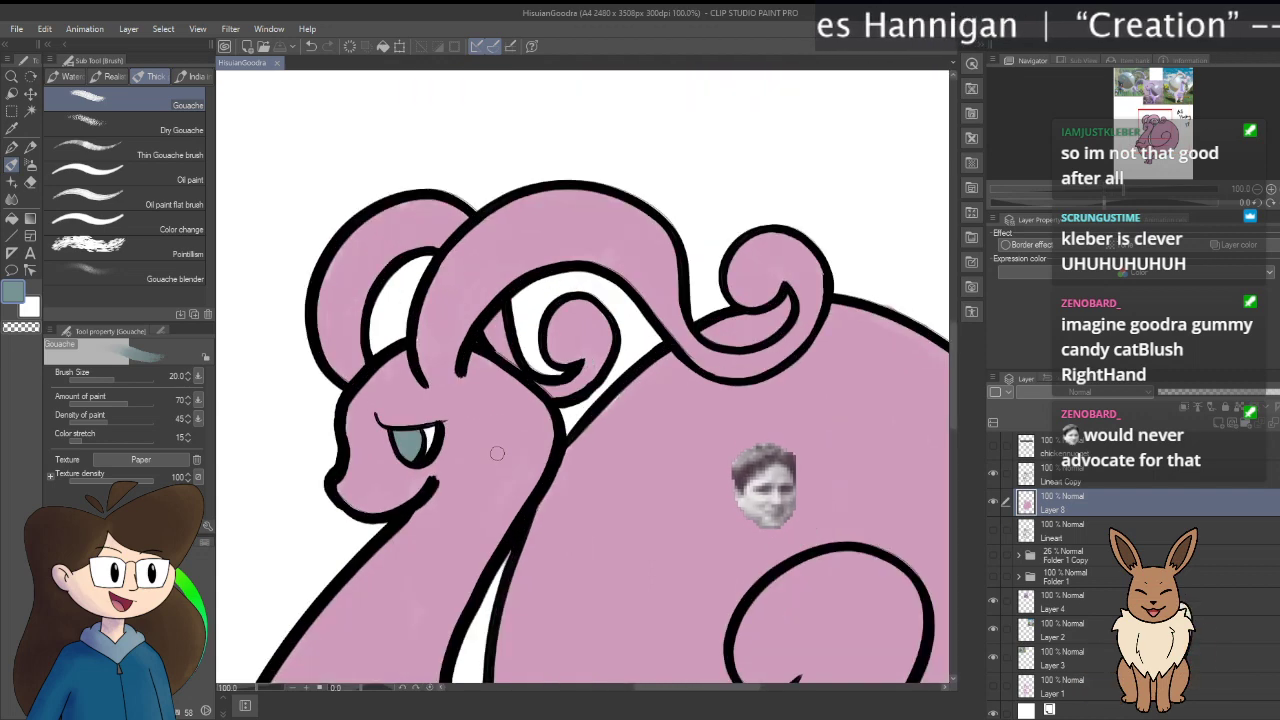
{"action": "left_click_drag", "start_coordinate": [497, 453], "coordinate": [517, 371]}
{"action": "key", "text": "i"}
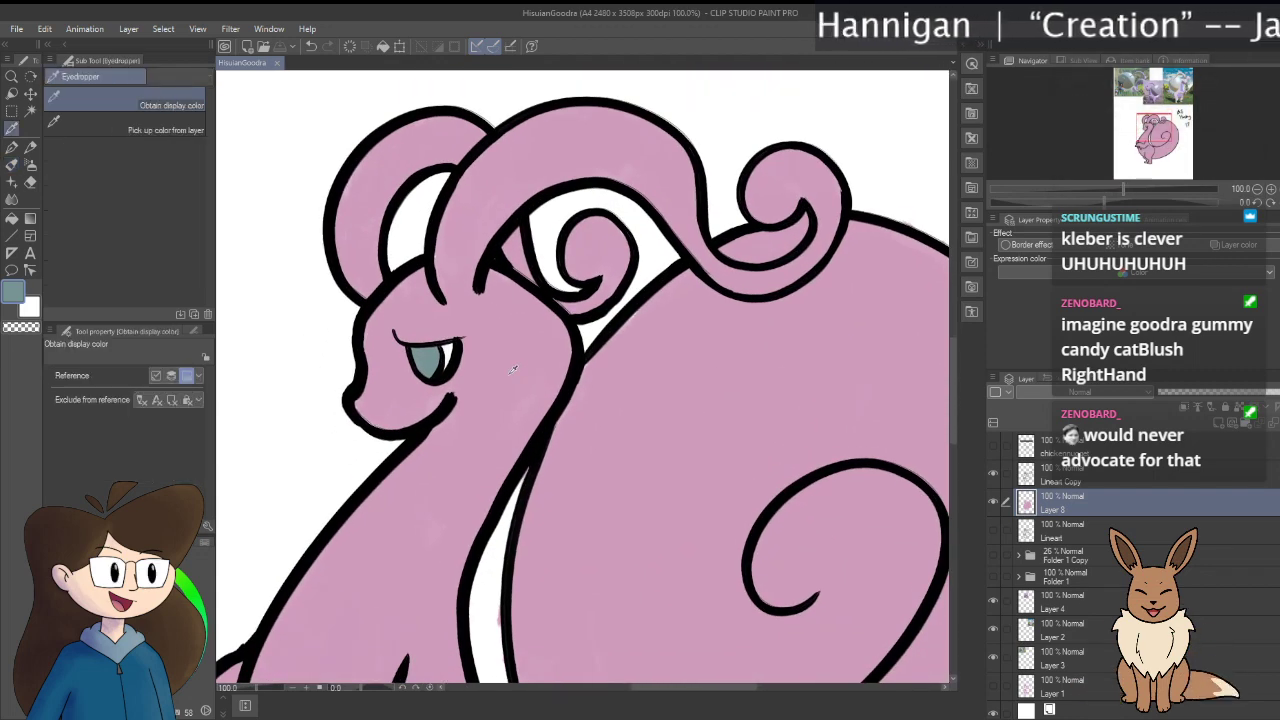
Step: Sample the body's pink and choose a darker, muted purple from it as the Gouache brush's shading color
{"action": "left_click", "coordinate": [513, 370]}
{"action": "key", "text": "b"}
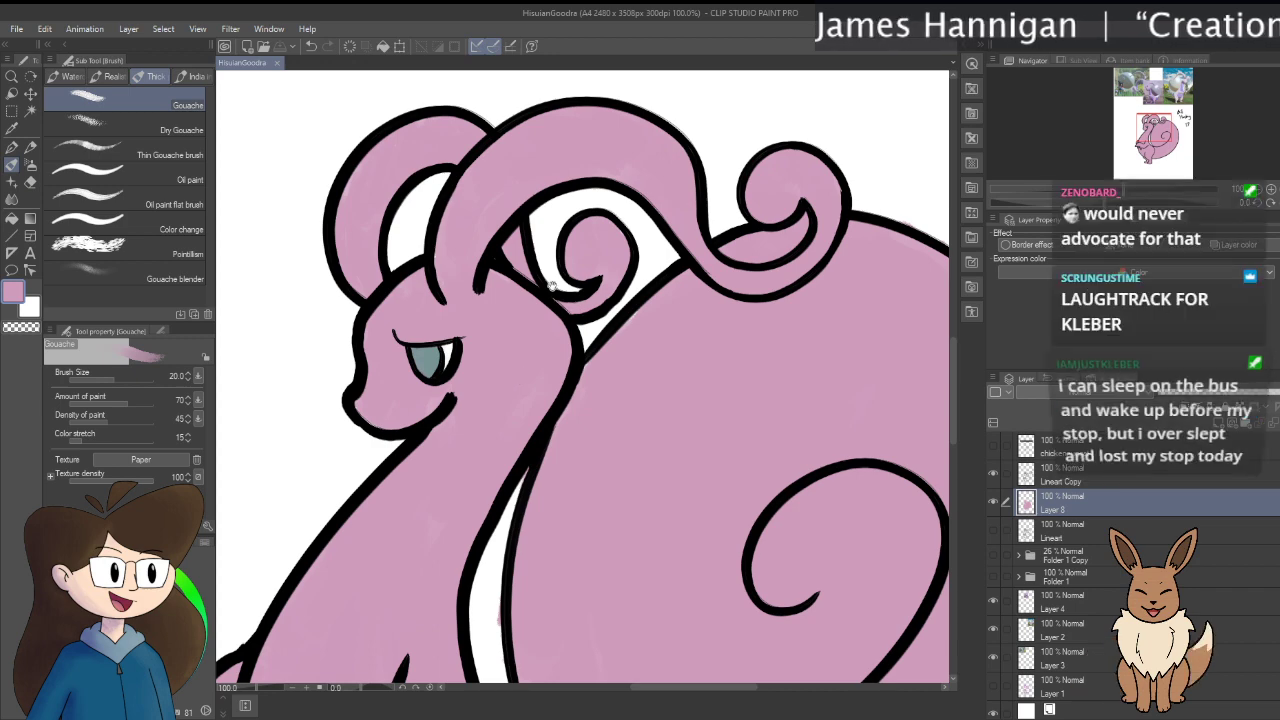
{"action": "scroll", "coordinate": [549, 283], "scroll_direction": "down", "scroll_amount": 1}
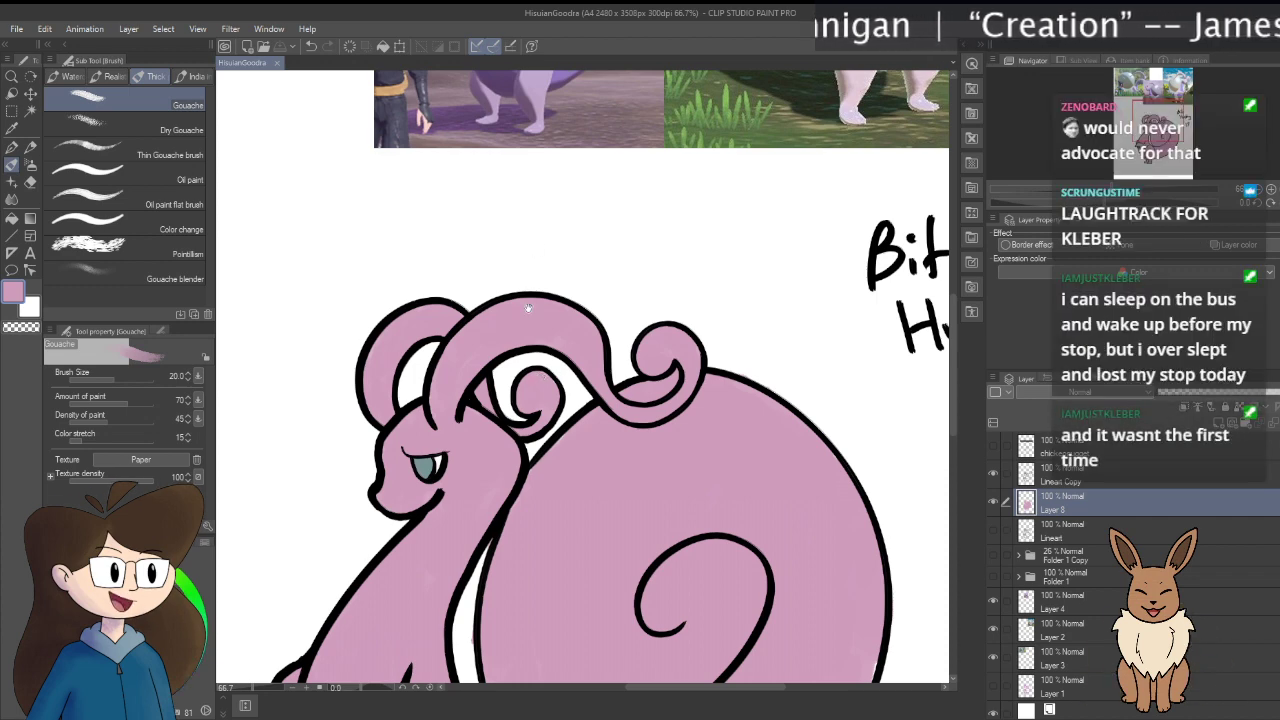
{"action": "mouse_move", "coordinate": [558, 182]}
{"action": "left_mouse_down"}
{"action": "mouse_move", "coordinate": [500, 486]}
{"action": "mouse_move", "coordinate": [629, 557]}
{"action": "mouse_move", "coordinate": [651, 551]}
{"action": "mouse_move", "coordinate": [588, 328]}
{"action": "mouse_move", "coordinate": [591, 443]}
{"action": "mouse_move", "coordinate": [554, 286]}
{"action": "mouse_move", "coordinate": [560, 100]}
{"action": "mouse_move", "coordinate": [580, 84]}
{"action": "left_mouse_up"}
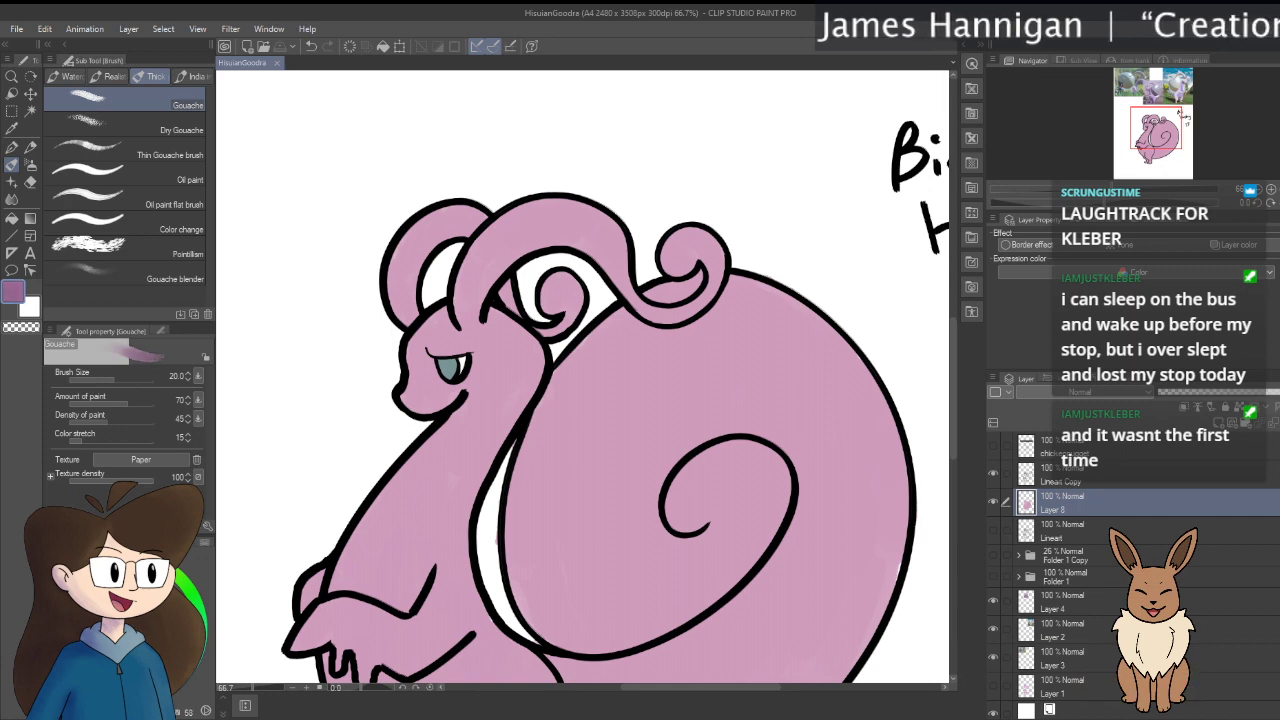
{"action": "mouse_move", "coordinate": [471, 195]}
{"action": "left_mouse_down"}
{"action": "mouse_move", "coordinate": [541, 585]}
{"action": "mouse_move", "coordinate": [431, 108]}
{"action": "left_mouse_up"}
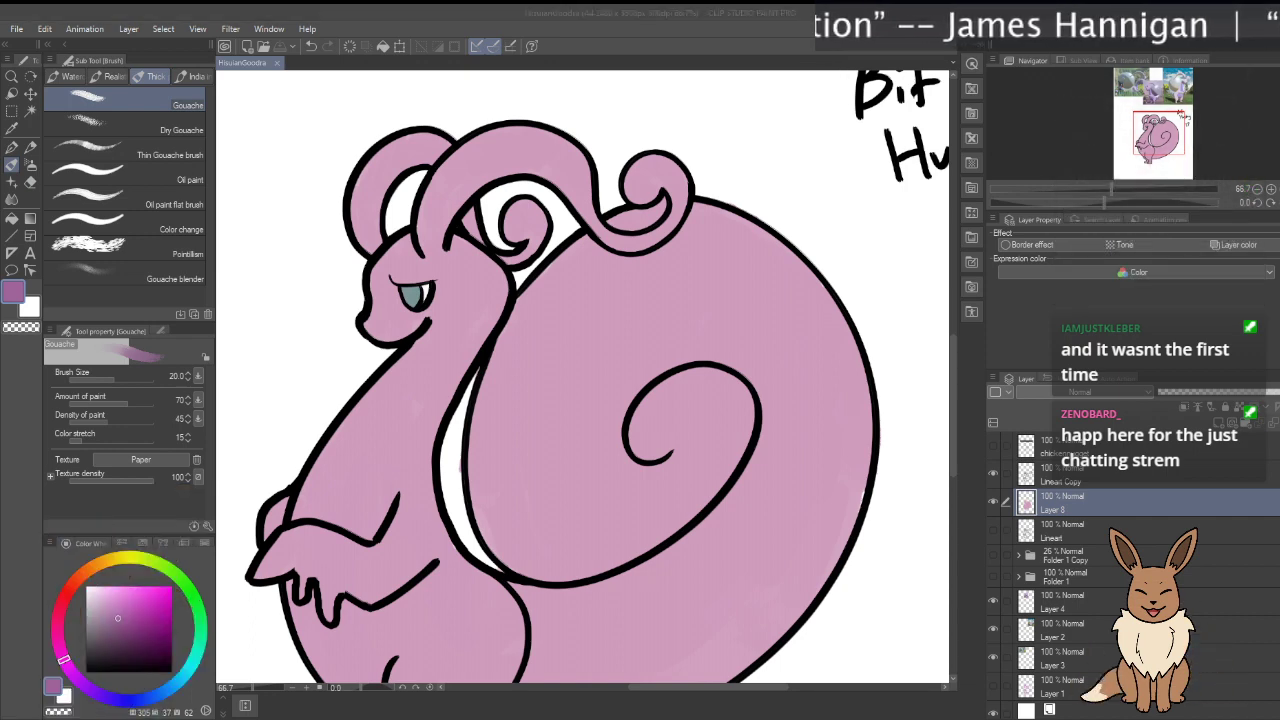
{"action": "key", "text": "alt+Tab"}
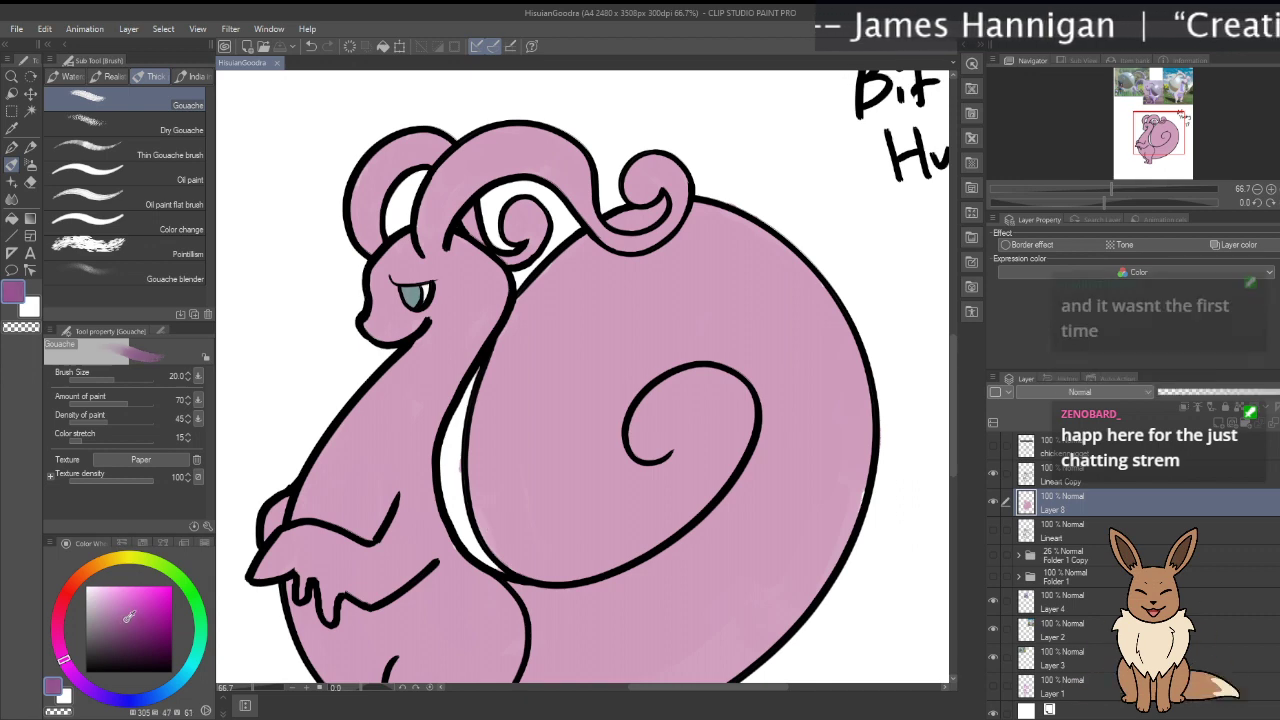
{"action": "left_click", "coordinate": [121, 622]}
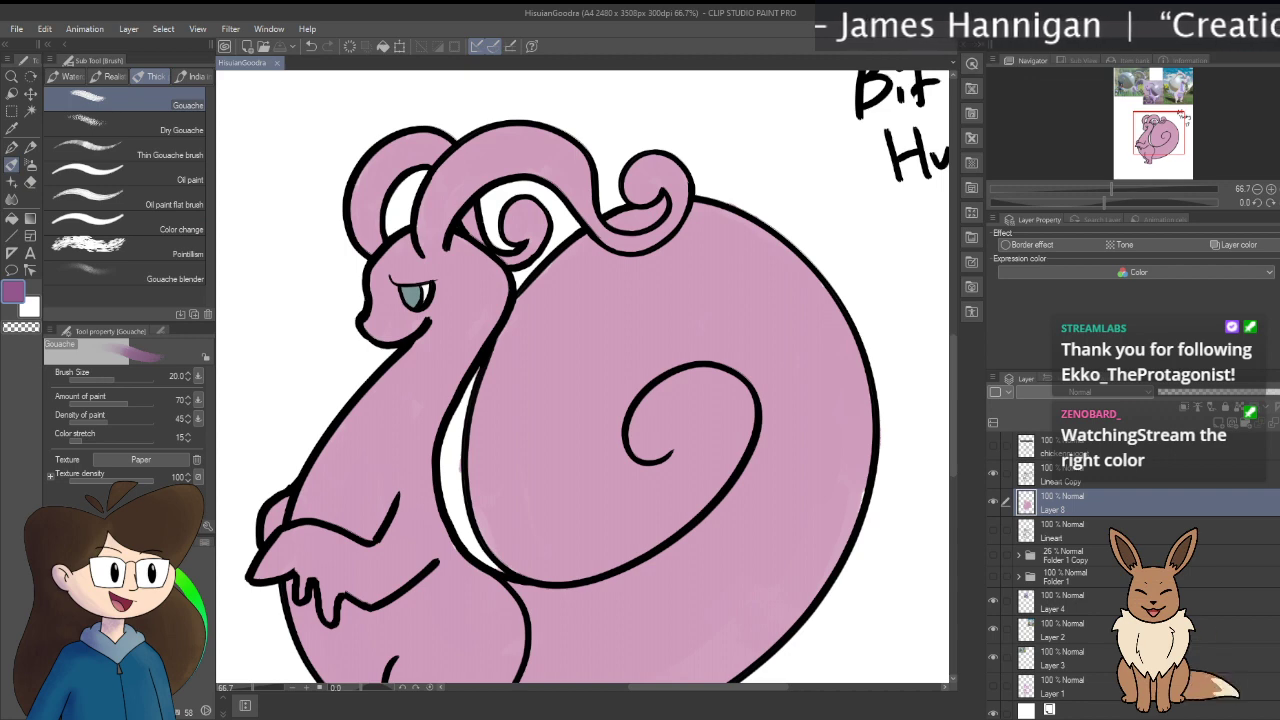
Step: Auto-select the connected pink body area on Layer 8, starting from the creature's forehead
{"action": "left_click_drag", "start_coordinate": [392, 342], "coordinate": [450, 339]}
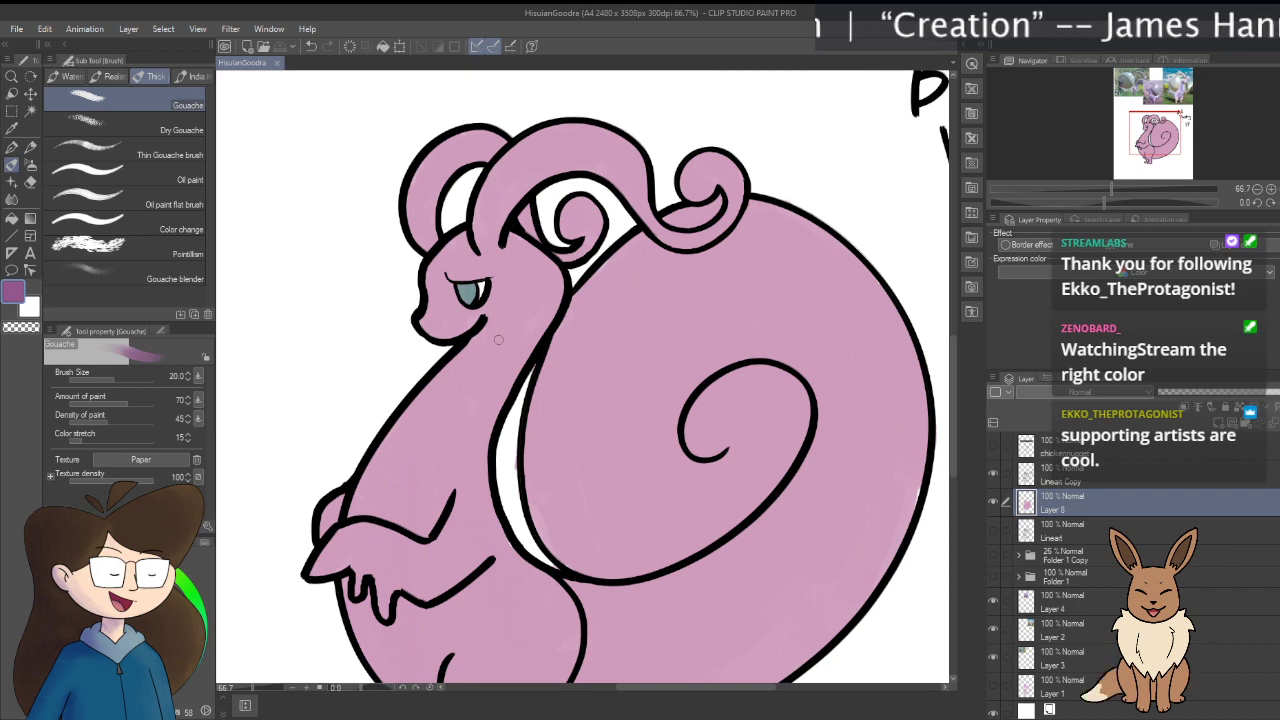
{"action": "scroll", "coordinate": [498, 339], "scroll_direction": "up", "scroll_amount": 1}
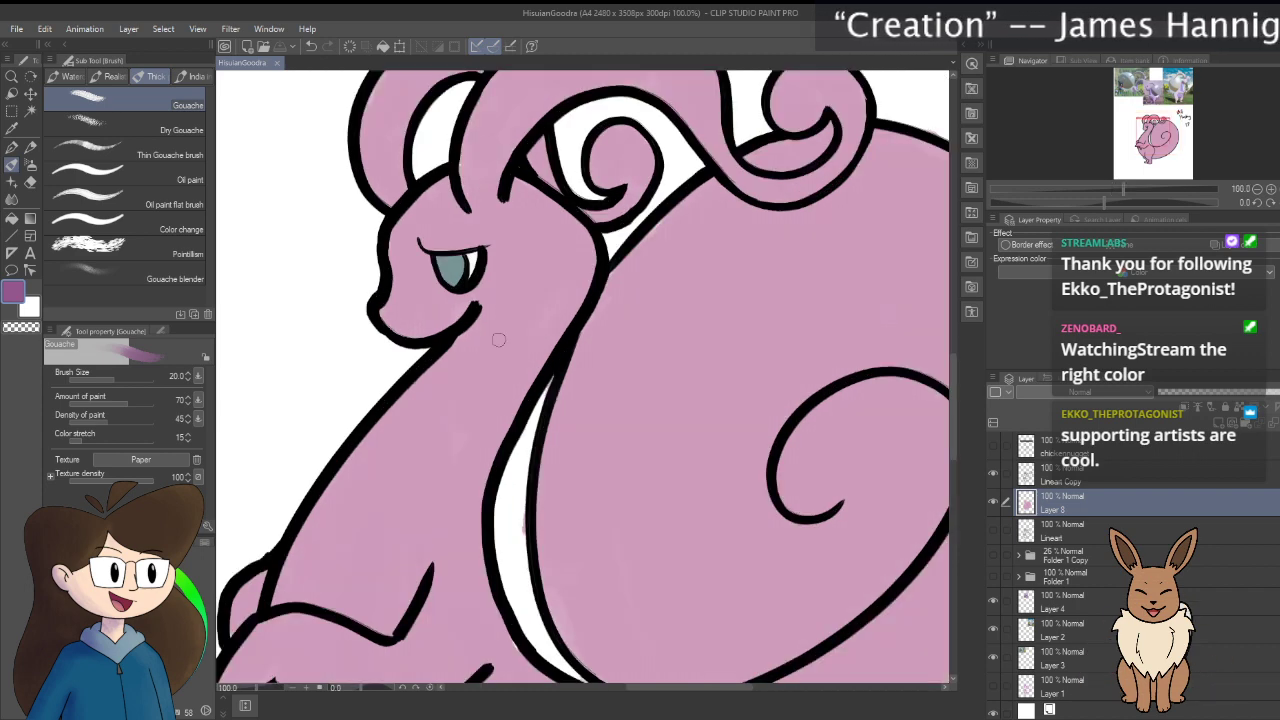
{"action": "scroll", "coordinate": [501, 297], "scroll_direction": "down", "scroll_amount": 1}
{"action": "scroll", "coordinate": [822, 312], "scroll_direction": "up", "scroll_amount": 1}
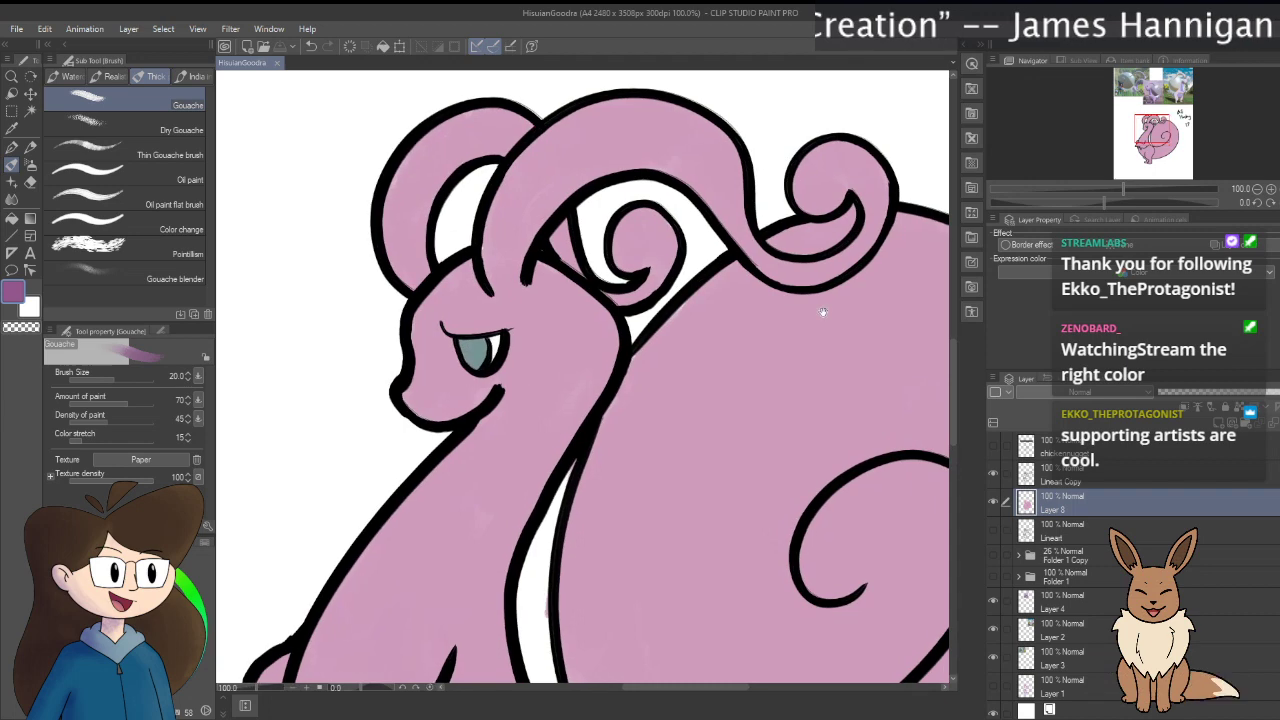
{"action": "scroll", "coordinate": [949, 291], "scroll_direction": "down", "scroll_amount": 1}
{"action": "mouse_move", "coordinate": [826, 129]}
{"action": "left_mouse_down"}
{"action": "mouse_move", "coordinate": [757, 166]}
{"action": "mouse_move", "coordinate": [579, 605]}
{"action": "mouse_move", "coordinate": [366, 614]}
{"action": "mouse_move", "coordinate": [543, 586]}
{"action": "mouse_move", "coordinate": [583, 531]}
{"action": "mouse_move", "coordinate": [366, 591]}
{"action": "mouse_move", "coordinate": [522, 276]}
{"action": "mouse_move", "coordinate": [571, 251]}
{"action": "left_mouse_up"}
{"action": "scroll", "coordinate": [509, 331], "scroll_direction": "up", "scroll_amount": 3}
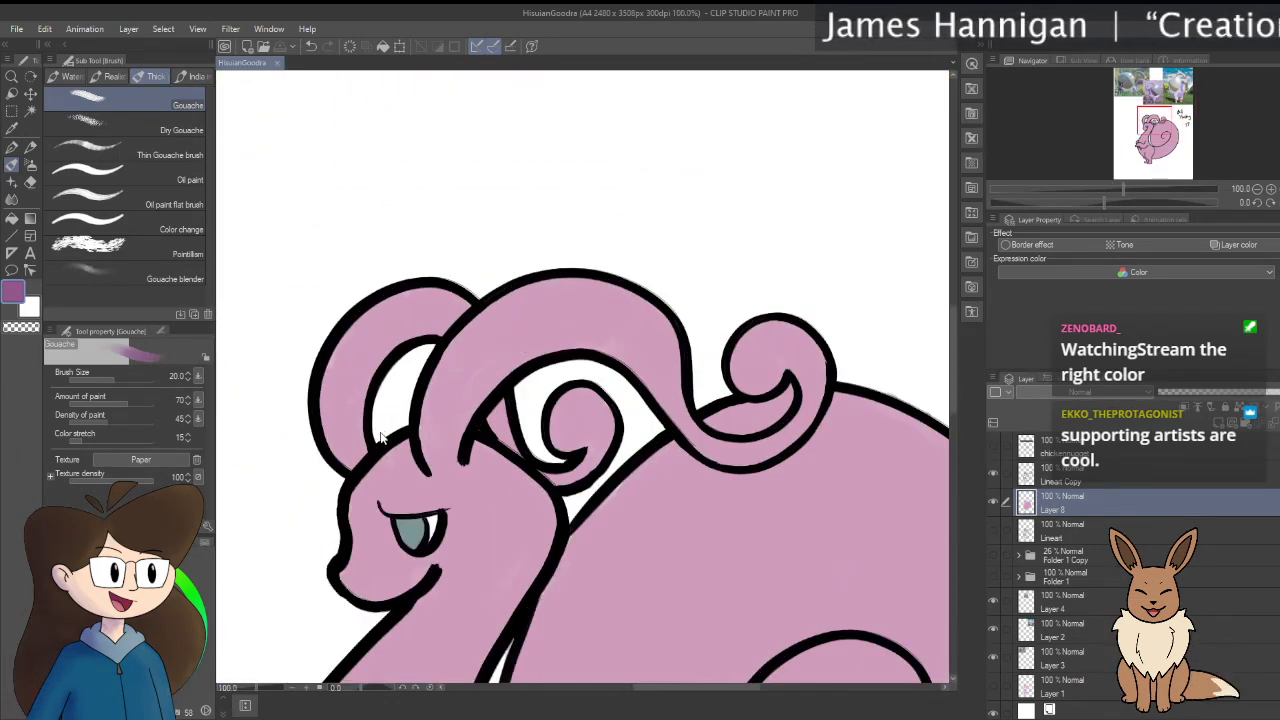
{"action": "left_click_drag", "start_coordinate": [382, 631], "coordinate": [455, 435]}
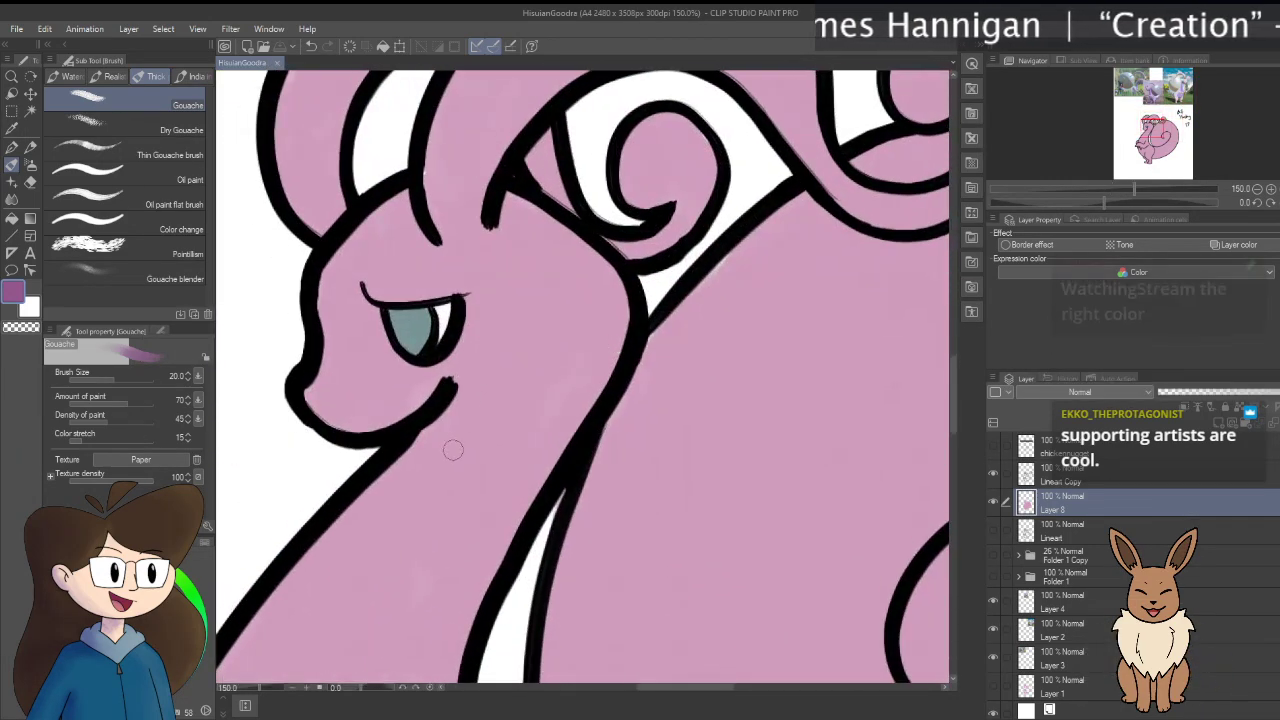
{"action": "left_click", "coordinate": [29, 111]}
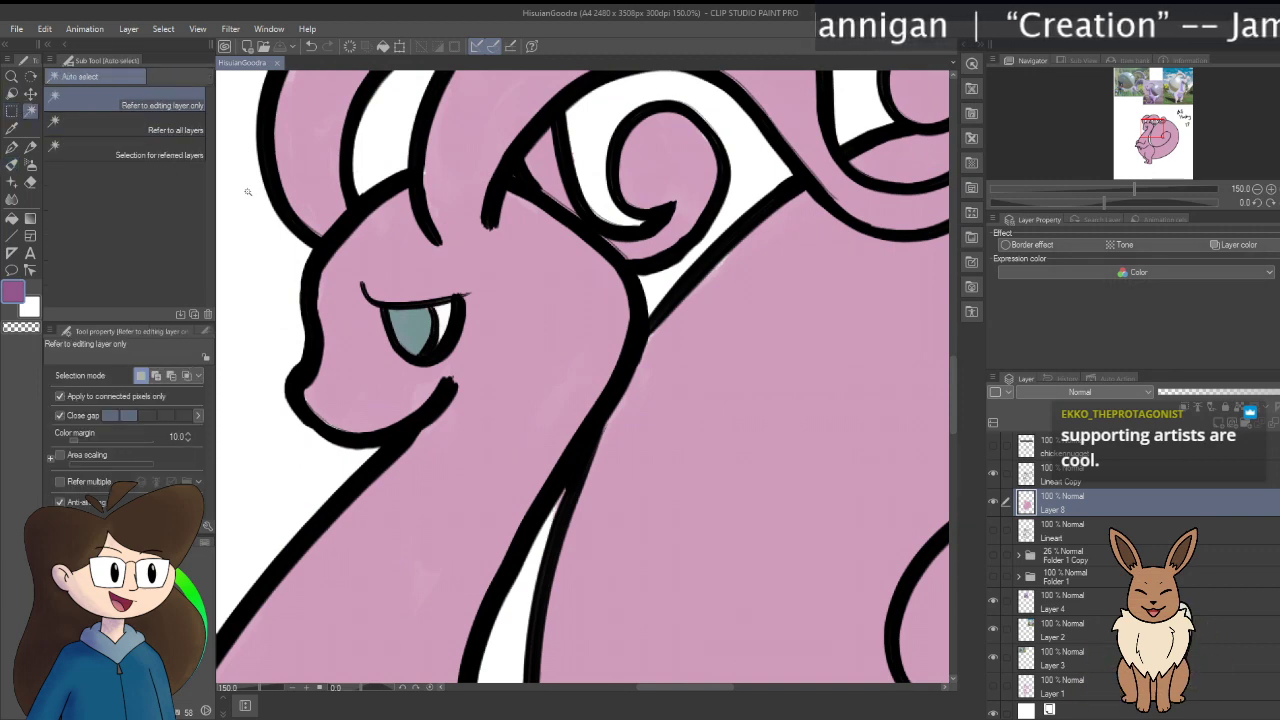
{"action": "left_click", "coordinate": [397, 248]}
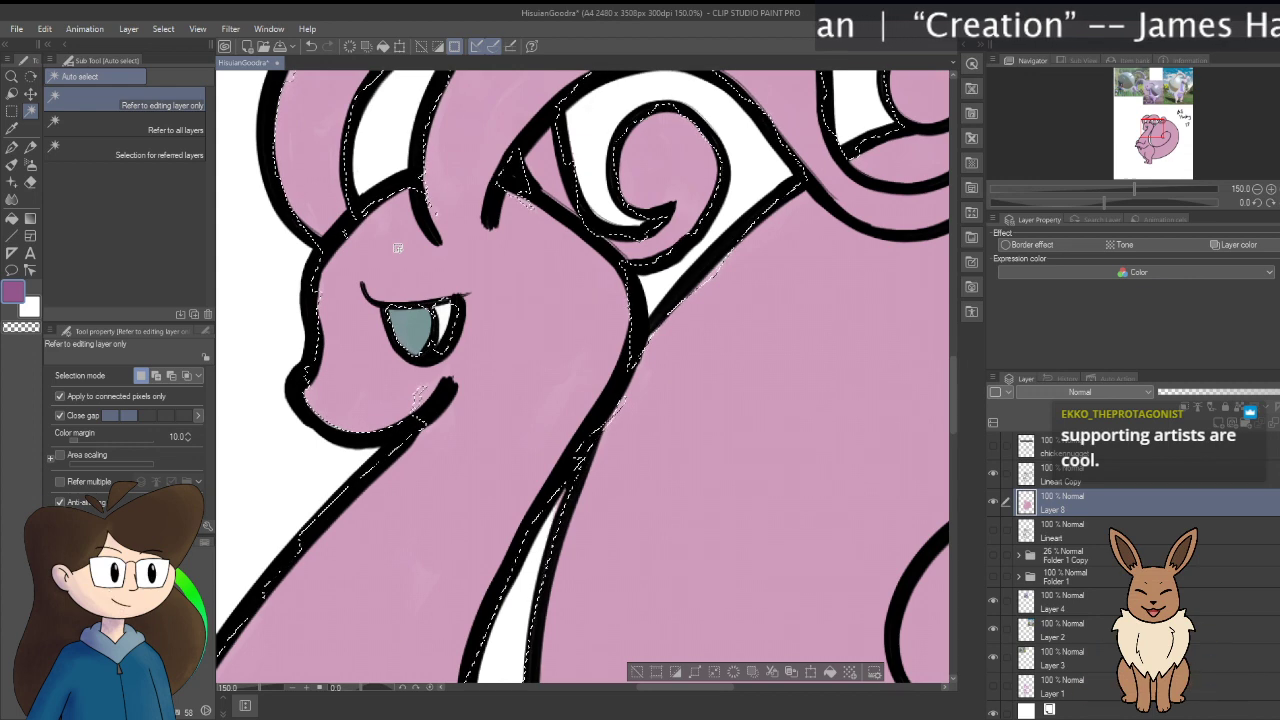
Step: Try a Gouache shading stroke across the lower face inside the selection, and check the reference images above the drawing
{"action": "key", "text": "b"}
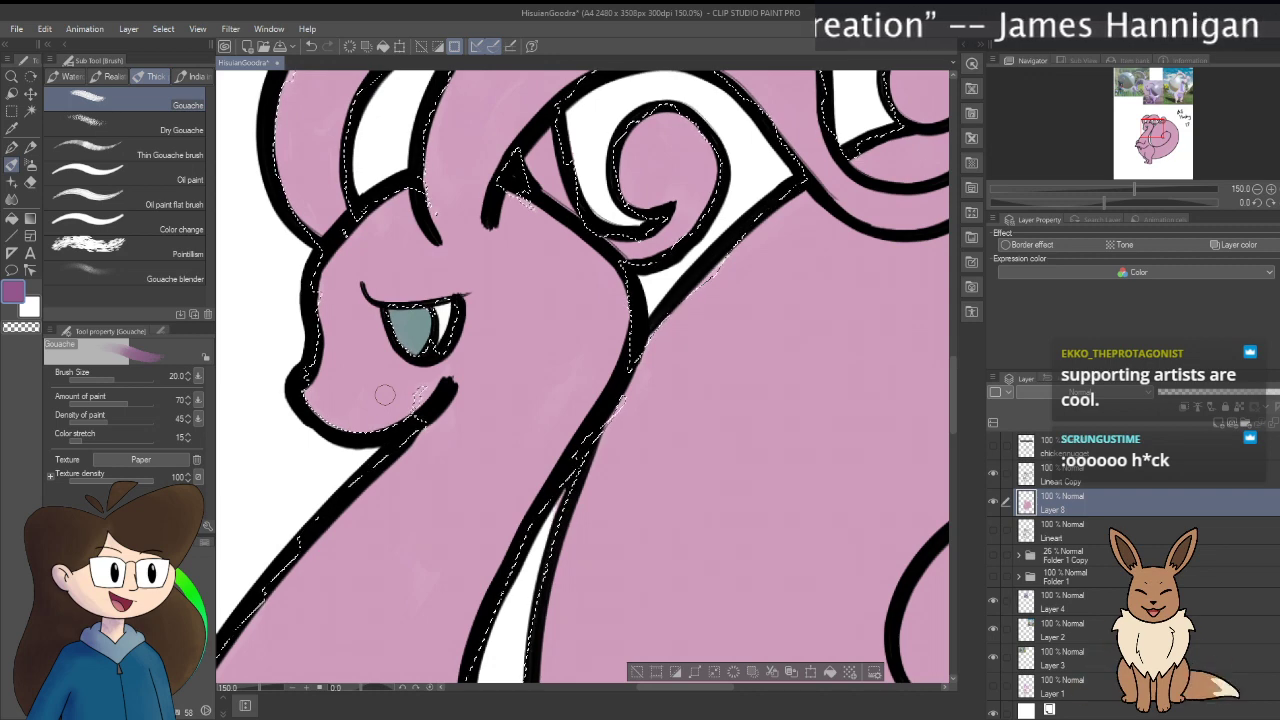
{"action": "left_click_drag", "start_coordinate": [315, 400], "coordinate": [485, 368]}
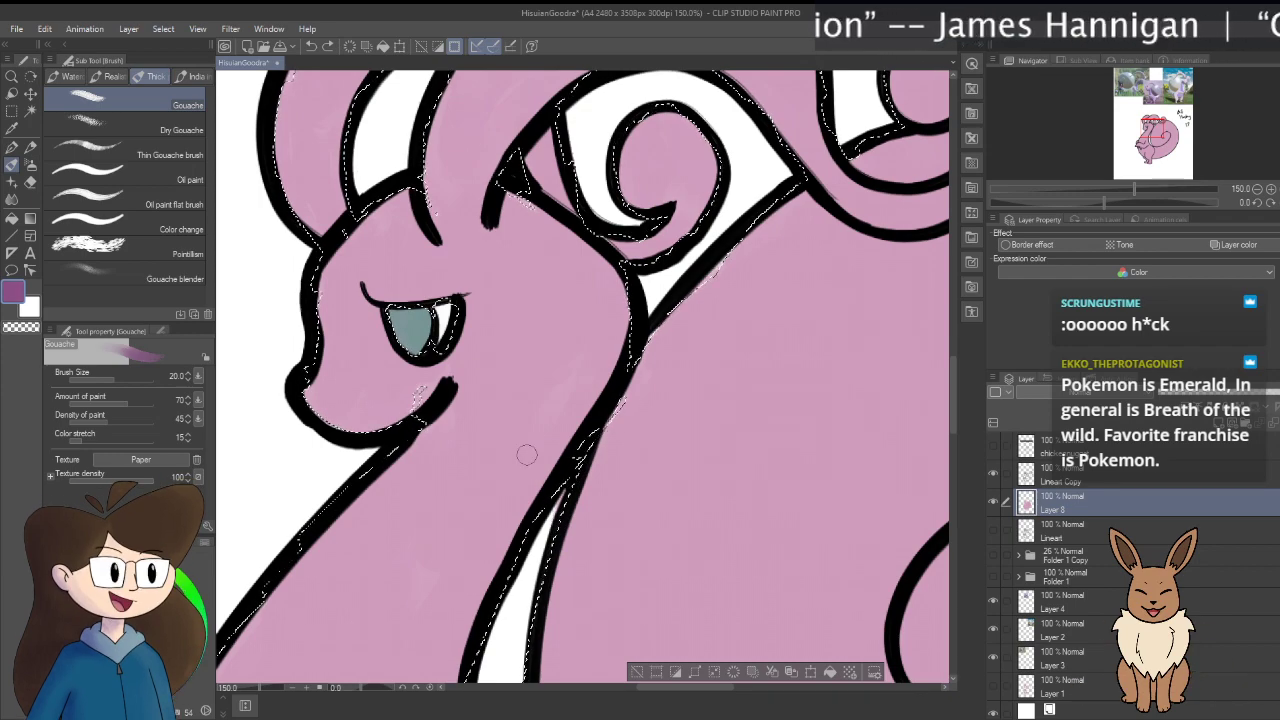
{"action": "scroll", "coordinate": [651, 428], "scroll_direction": "down", "scroll_amount": 4}
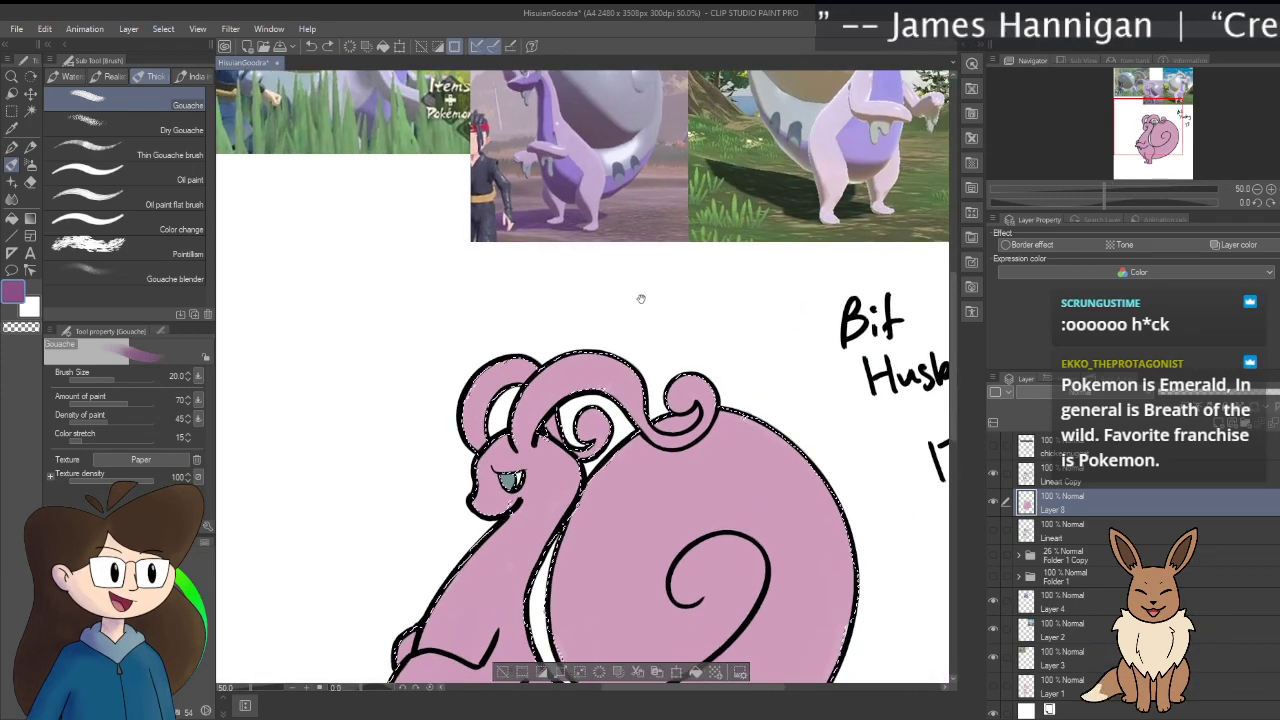
{"action": "left_click_drag", "start_coordinate": [640, 297], "coordinate": [563, 361]}
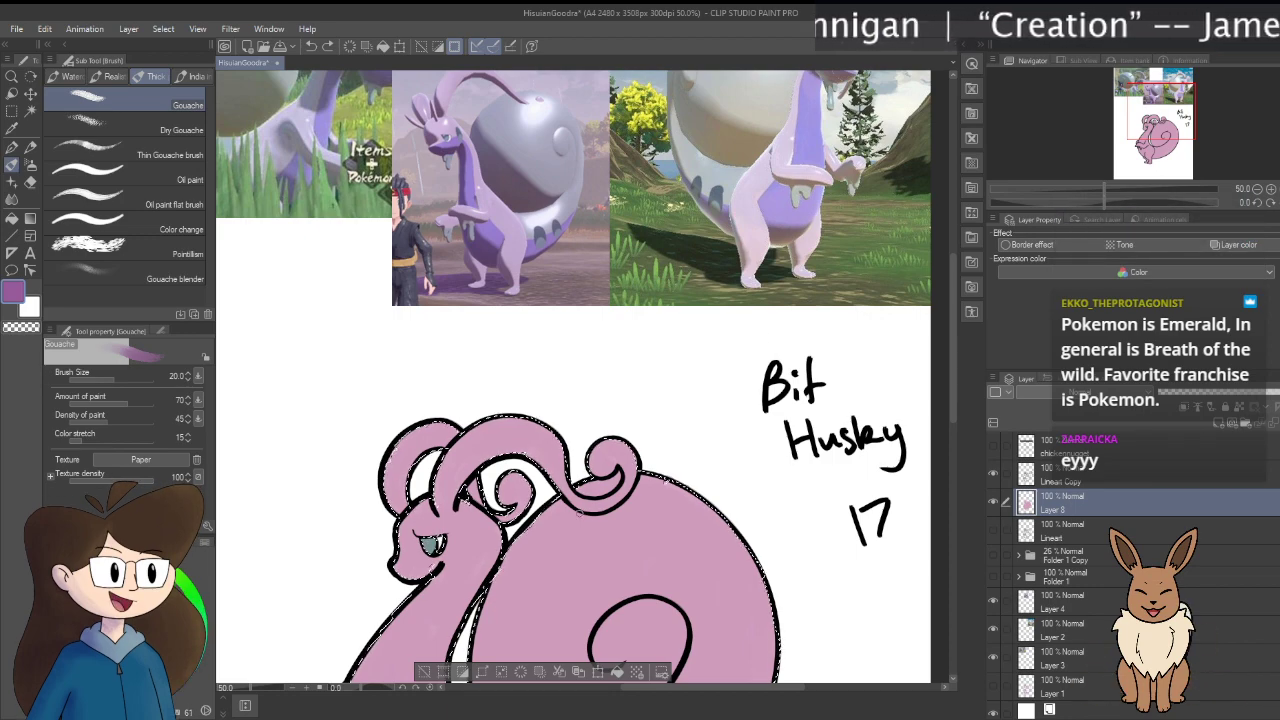
{"action": "scroll", "coordinate": [615, 272], "scroll_direction": "down", "scroll_amount": 3}
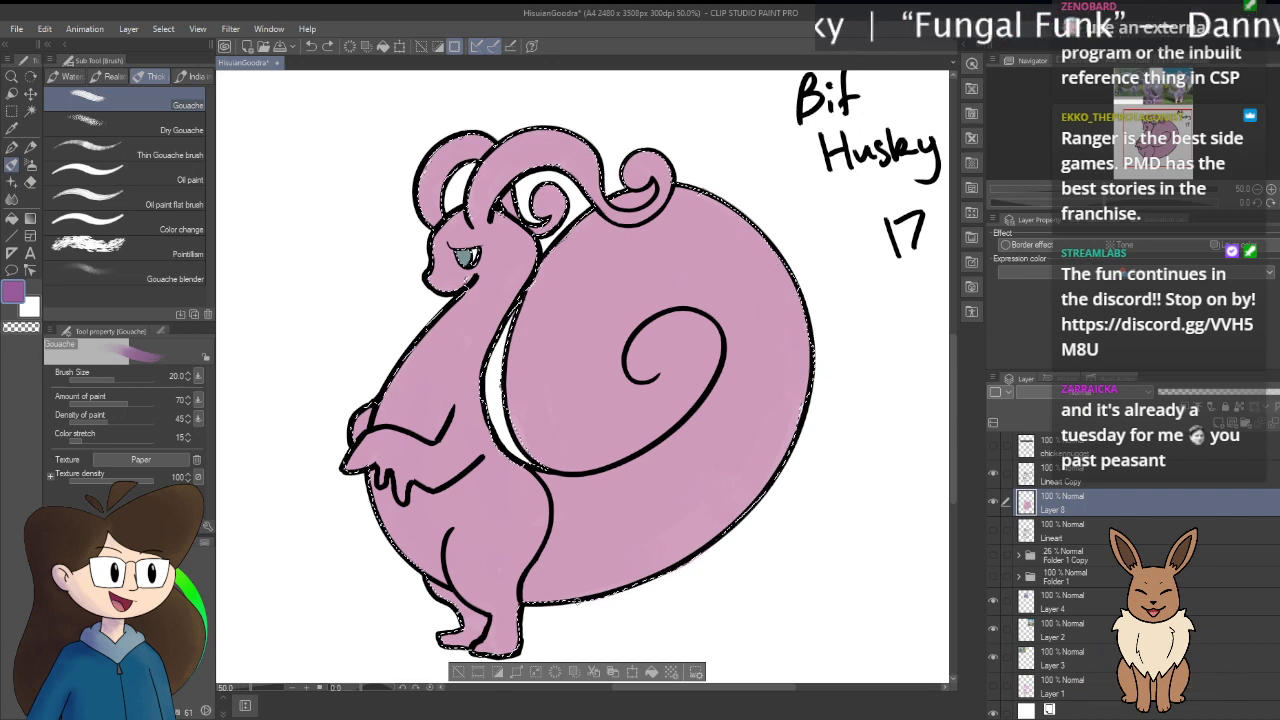
Step: Try a Gouache shading stroke along the chin inside the selection, and undo it
{"action": "key", "text": "b"}
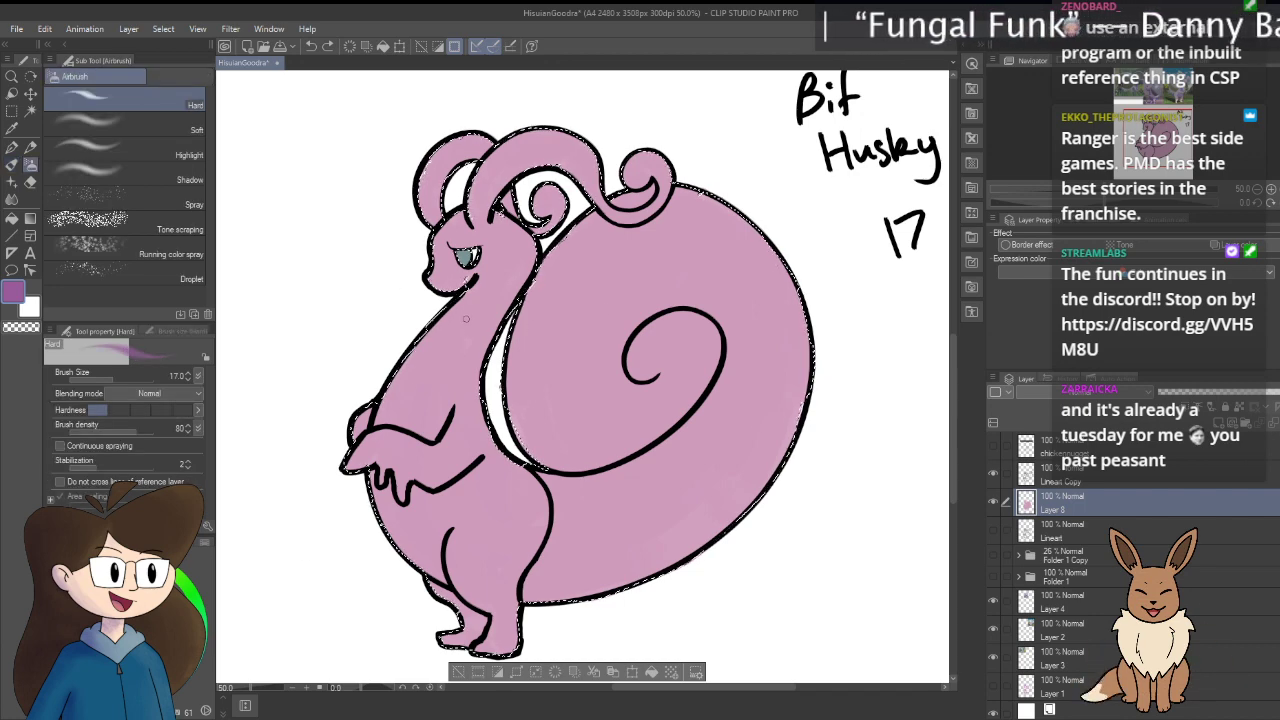
{"action": "key", "text": "b"}
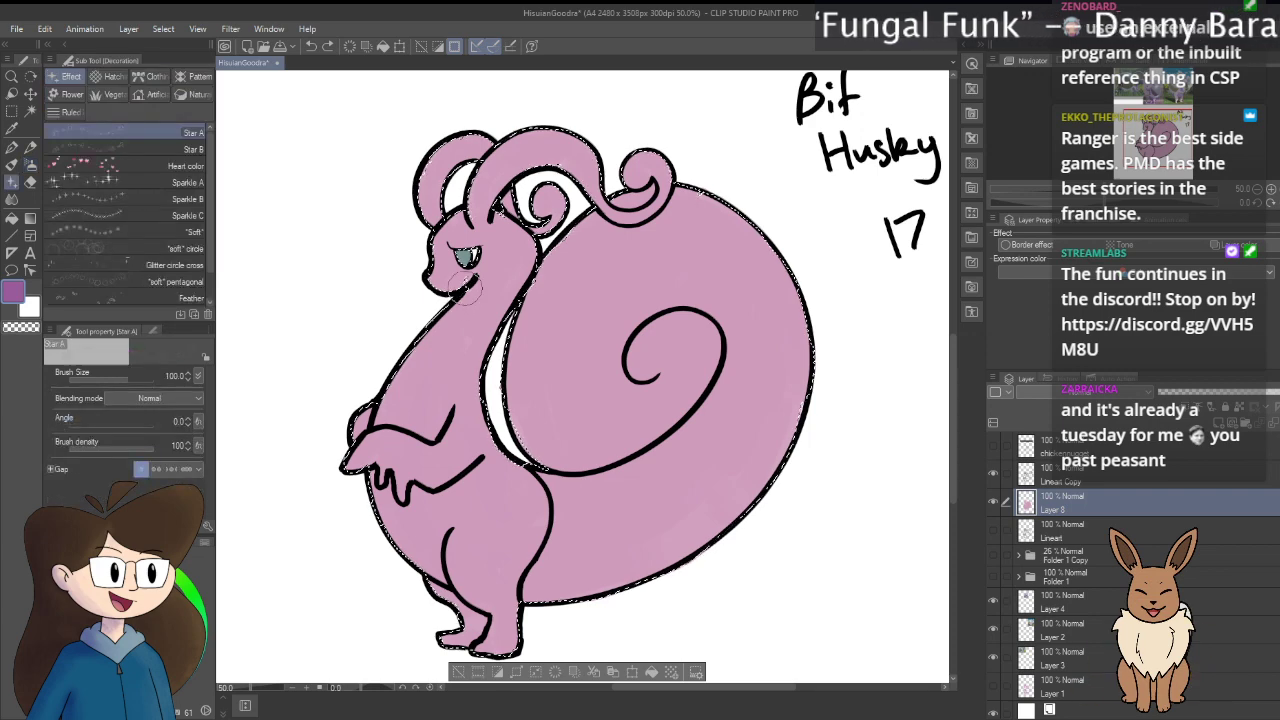
{"action": "key", "text": "b"}
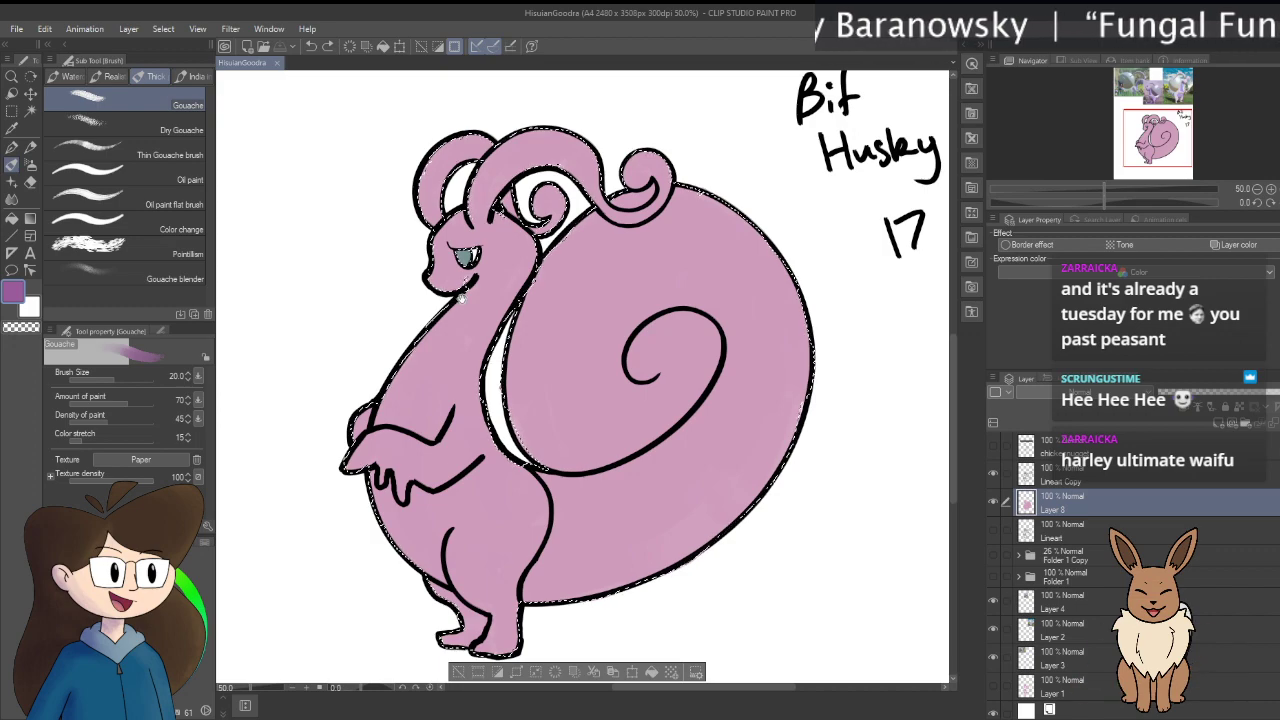
{"action": "mouse_move", "coordinate": [462, 295]}
{"action": "left_mouse_down"}
{"action": "mouse_move", "coordinate": [586, 326]}
{"action": "mouse_move", "coordinate": [627, 370]}
{"action": "mouse_move", "coordinate": [548, 366]}
{"action": "mouse_move", "coordinate": [527, 348]}
{"action": "left_mouse_up"}
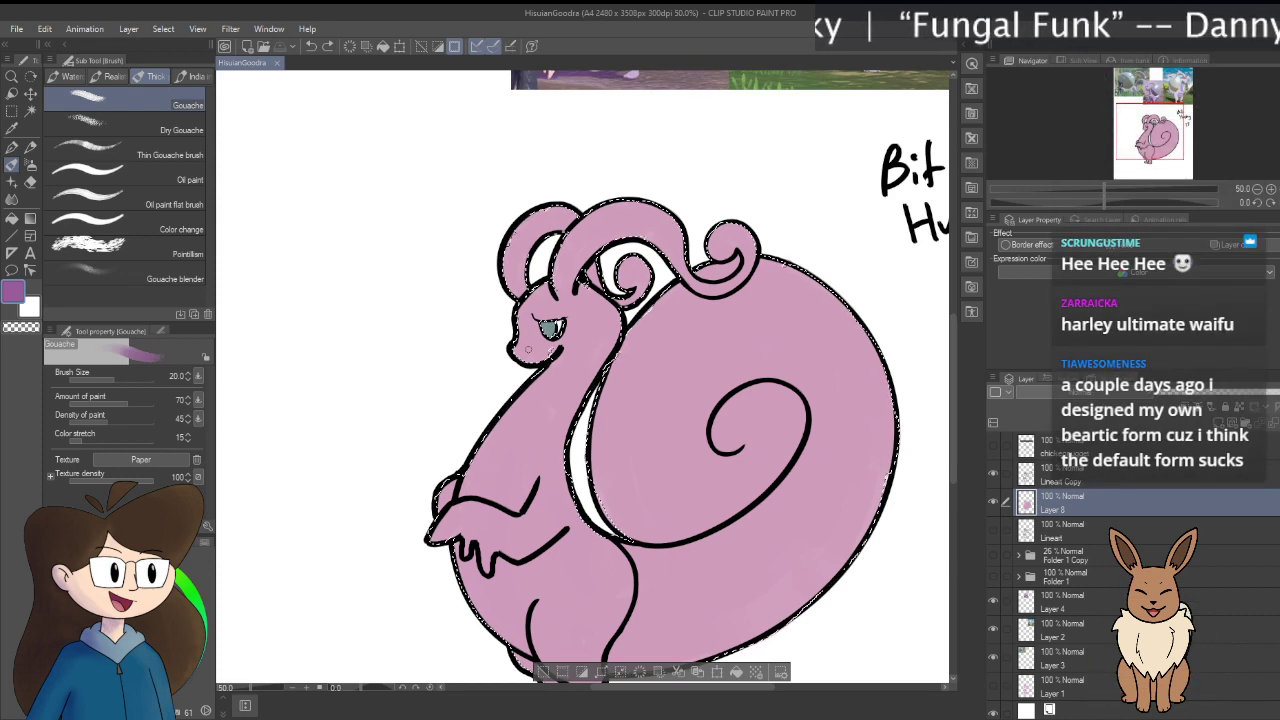
{"action": "scroll", "coordinate": [527, 348], "scroll_direction": "up", "scroll_amount": 4}
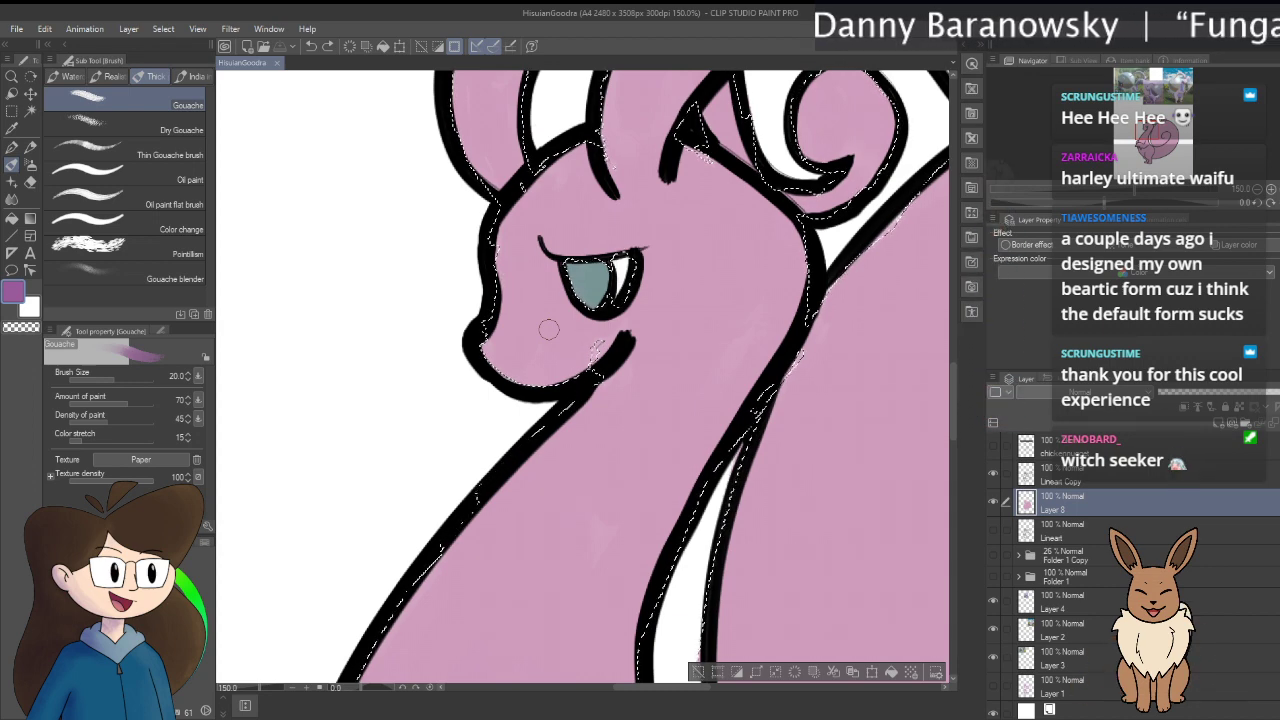
{"action": "scroll", "coordinate": [549, 336], "scroll_direction": "up", "scroll_amount": 2}
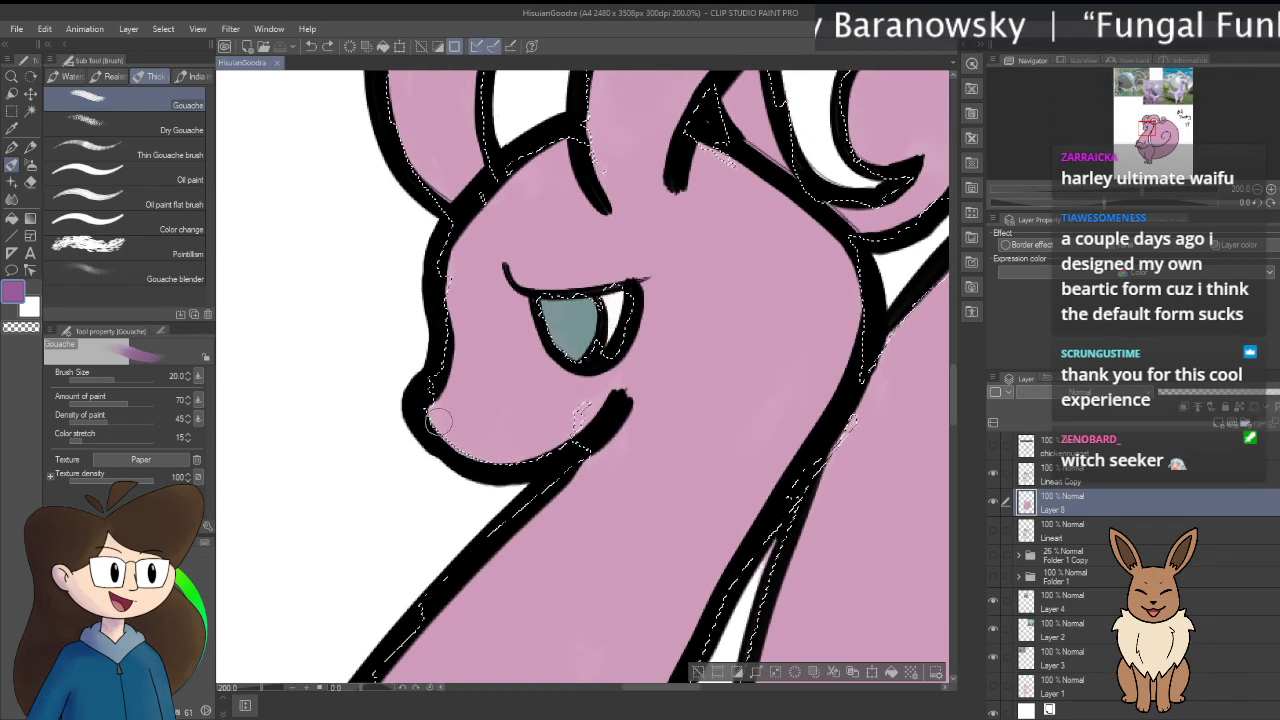
{"action": "left_click_drag", "start_coordinate": [432, 416], "coordinate": [489, 437]}
{"action": "key", "text": "ctrl+z"}
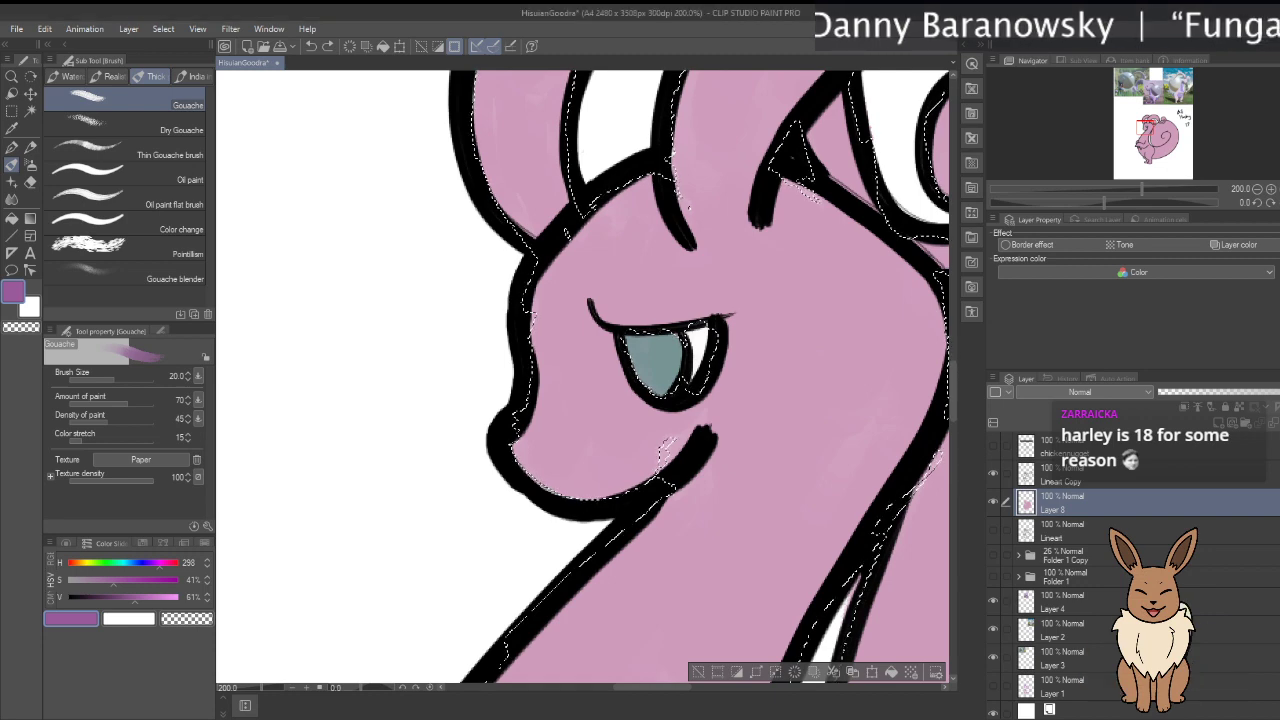
Step: Shift the brush color to a bluer purple with hue 277 and saturation 44%, and try a shading stroke along the jaw
{"action": "left_click", "coordinate": [67, 544]}
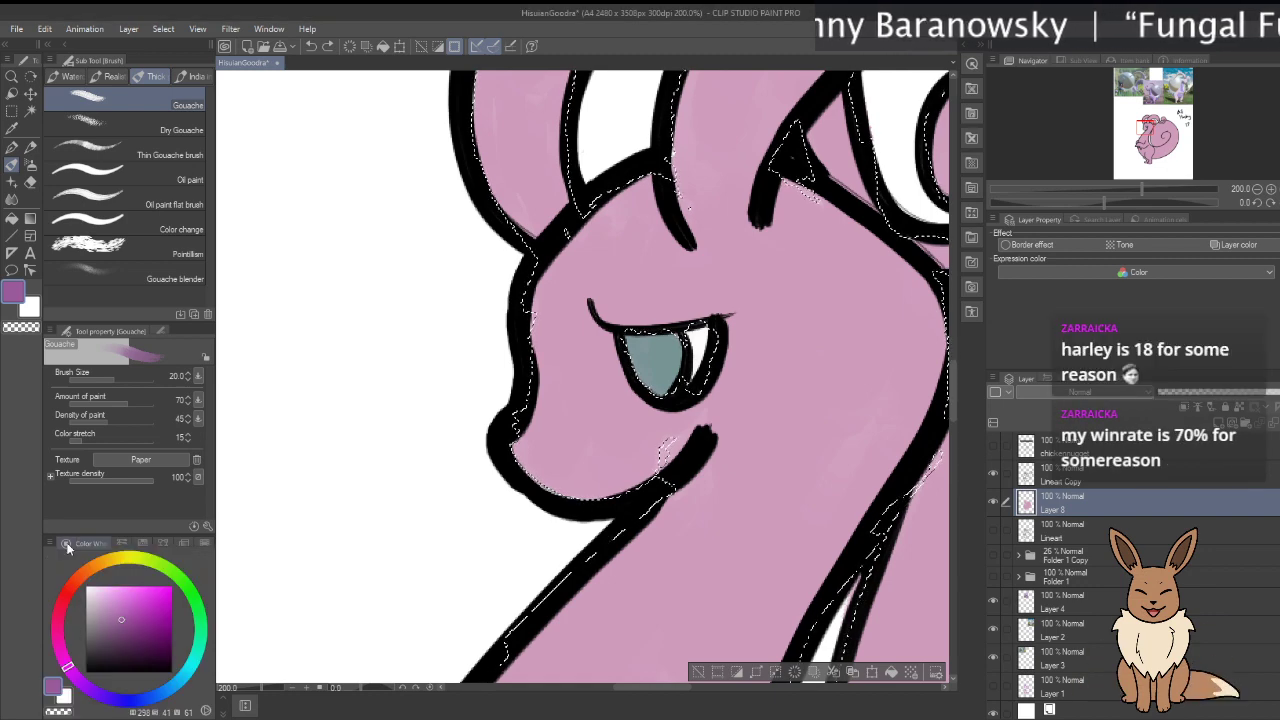
{"action": "left_click", "coordinate": [119, 545]}
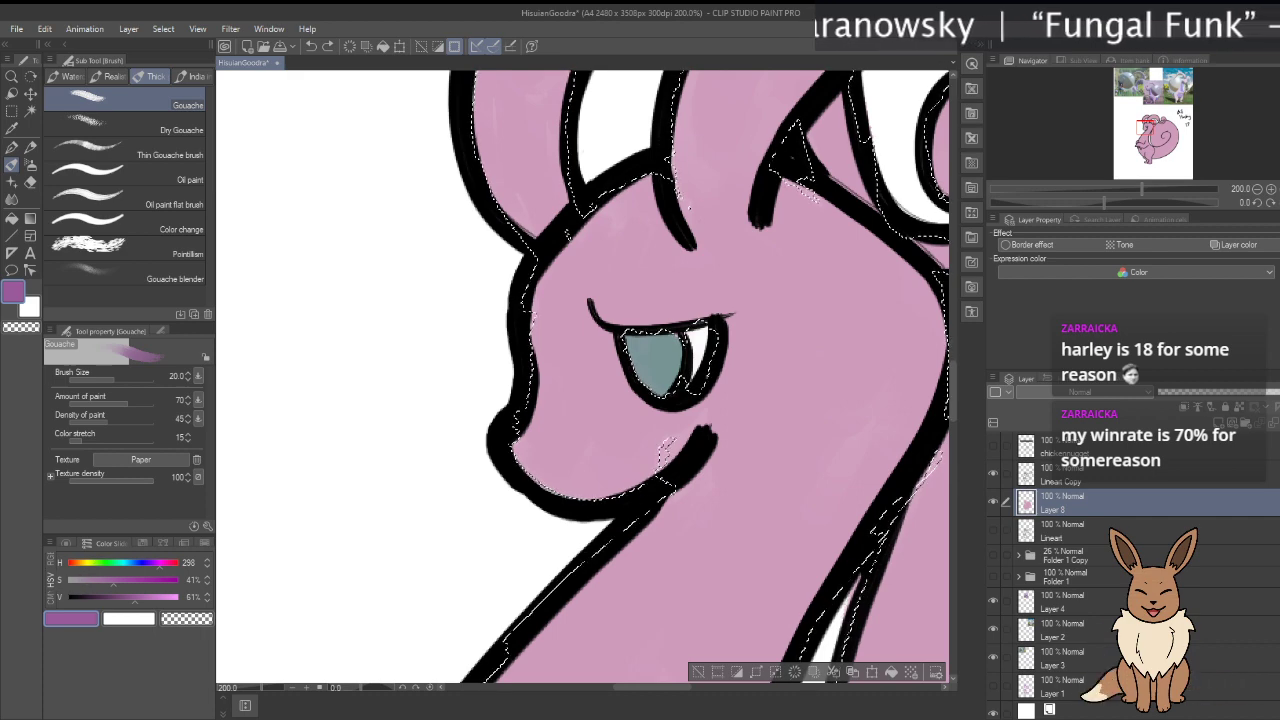
{"action": "key", "text": "ctrl+d"}
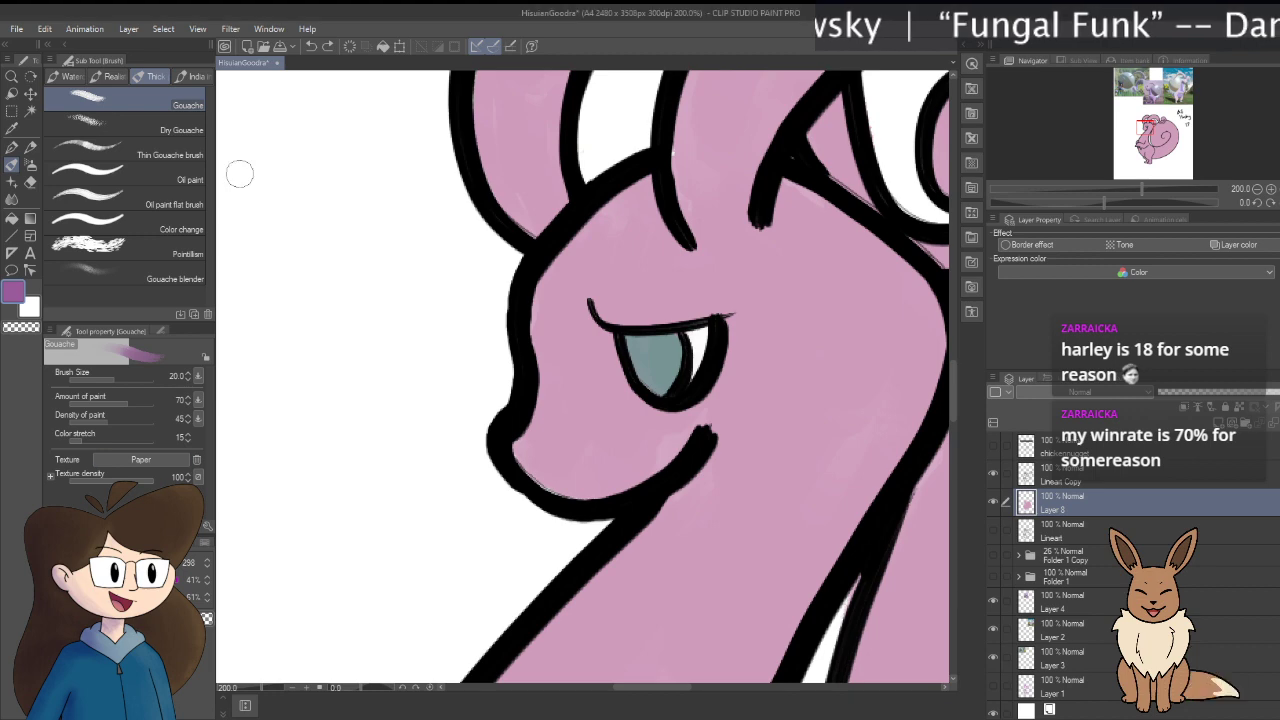
{"action": "key", "text": "ctrl+z"}
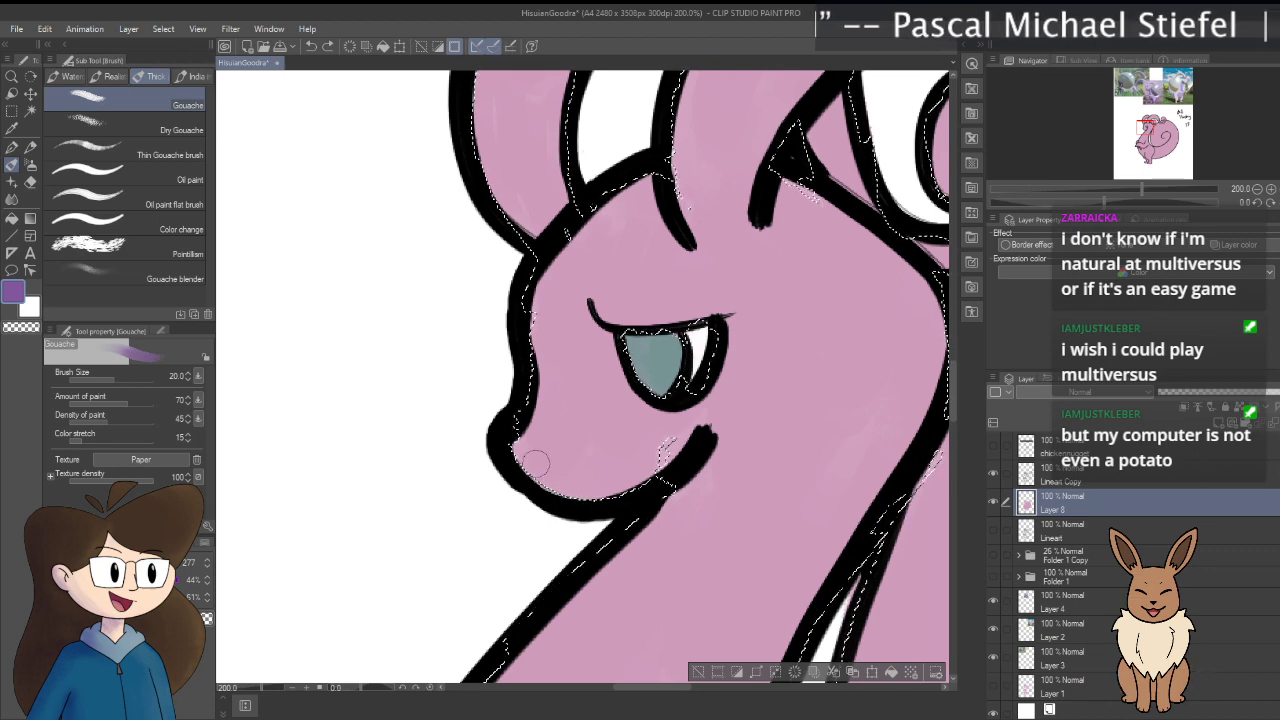
{"action": "left_click_drag", "start_coordinate": [758, 440], "coordinate": [553, 472]}
{"action": "key", "text": "ctrl+z"}
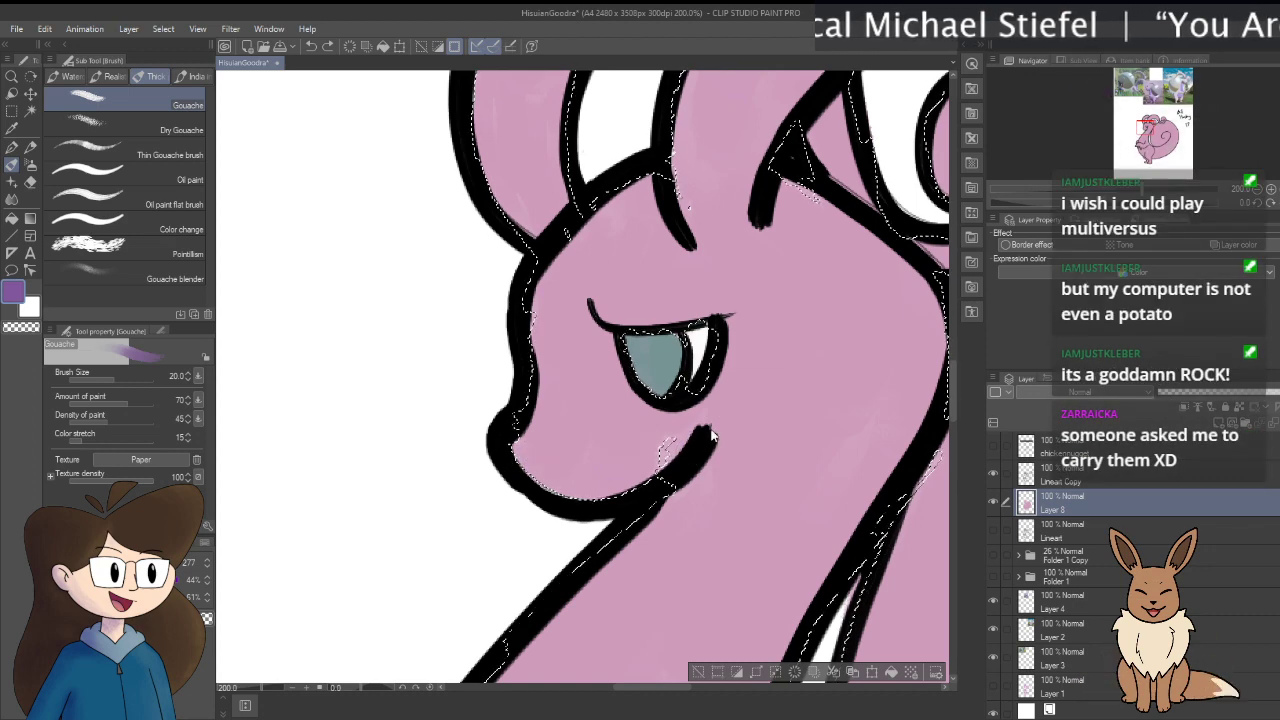
Step: Clear the selection and auto-select the pink body again with the color margin raised to 30
{"action": "key", "text": "ctrl+d"}
{"action": "key", "text": "w"}
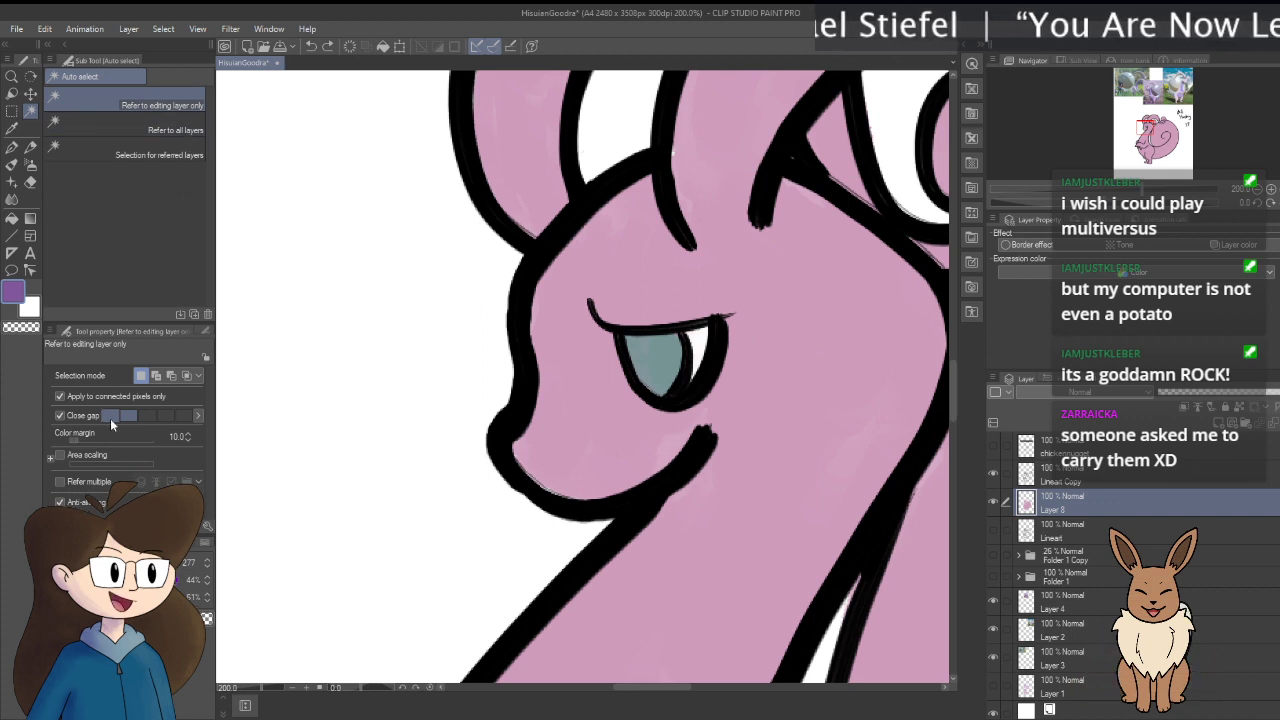
{"action": "left_click", "coordinate": [187, 437]}
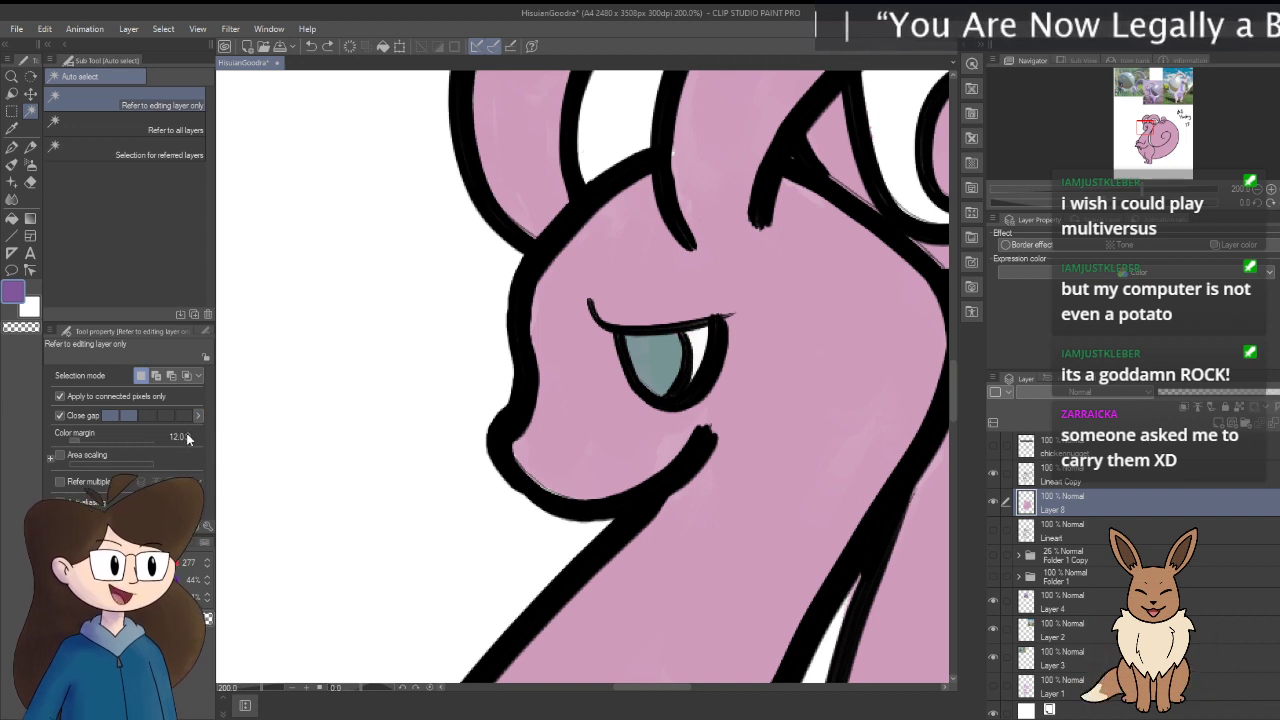
{"action": "type", "text": "22"}
{"action": "key", "text": "Return"}
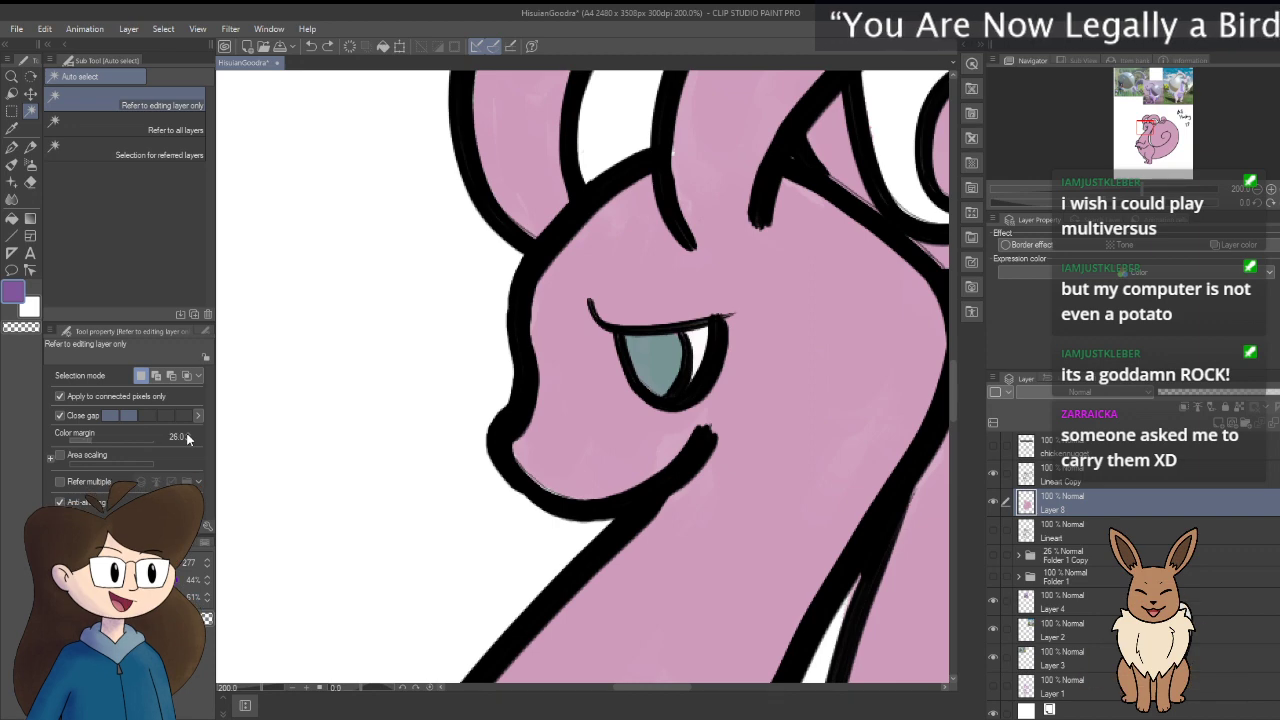
{"action": "left_click_drag", "start_coordinate": [187, 437], "coordinate": [193, 437]}
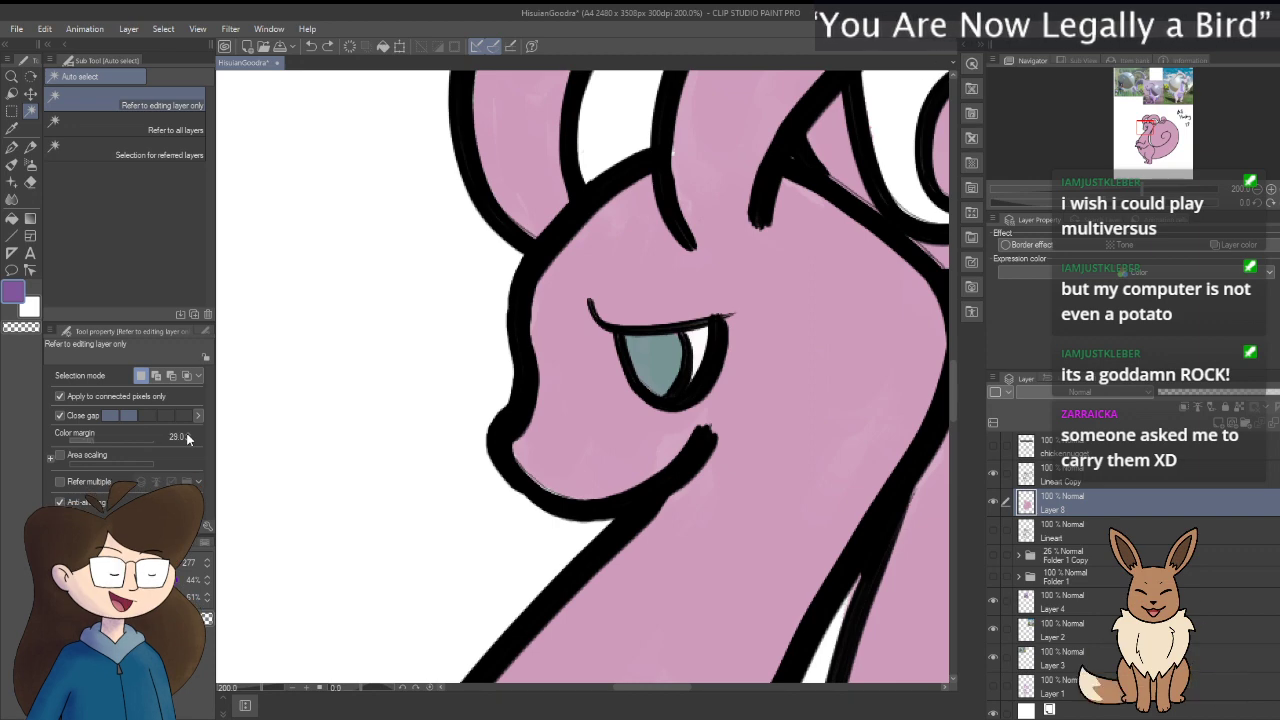
{"action": "left_click", "coordinate": [731, 400]}
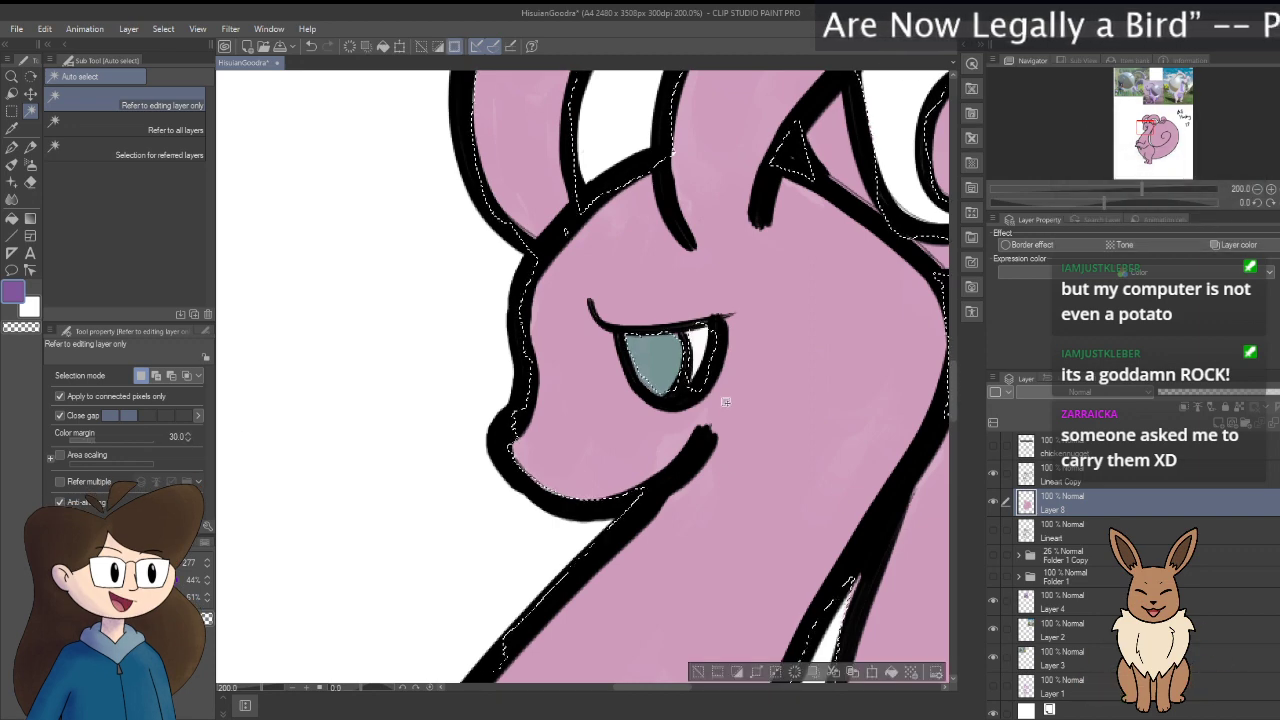
Step: Clear the selection and auto-select the pink body with the color margin lowered to 17
{"action": "key", "text": "ctrl+d"}
{"action": "left_click", "coordinate": [188, 440]}
{"action": "type", "text": "25"}
{"action": "key", "text": "Return"}
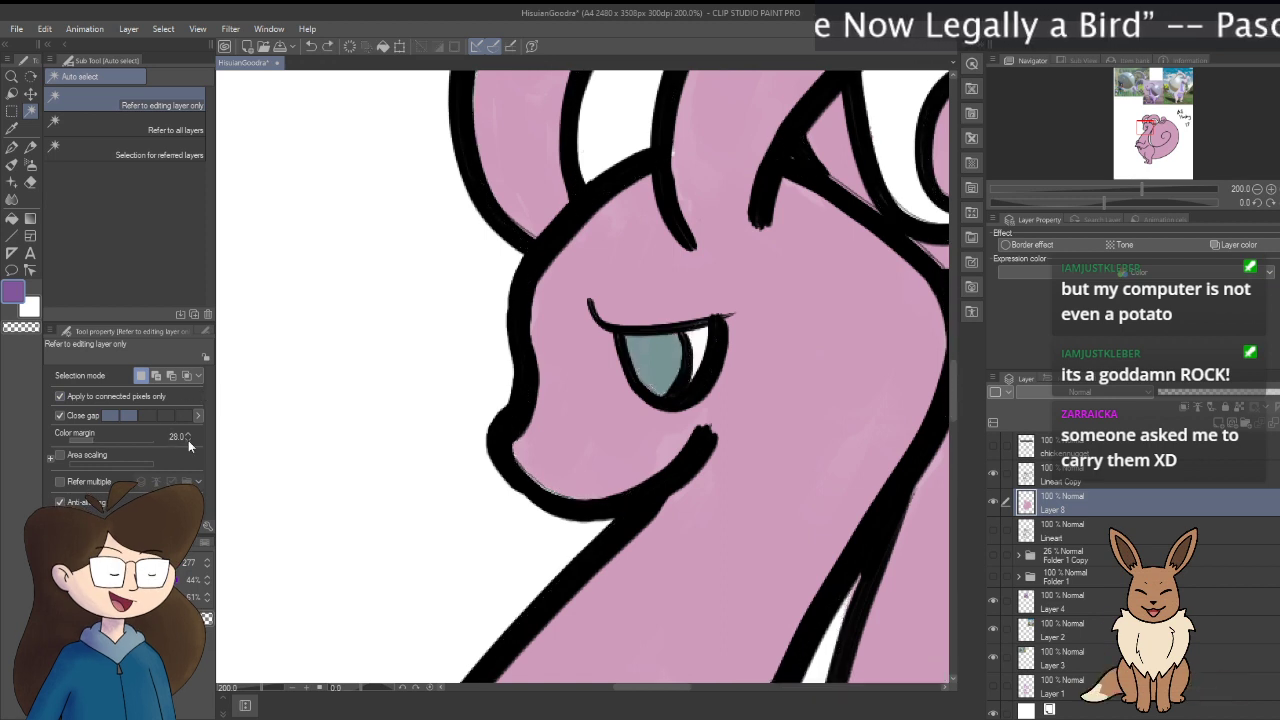
{"action": "left_click_drag", "start_coordinate": [188, 440], "coordinate": [184, 440]}
{"action": "left_click", "coordinate": [766, 439]}
{"action": "key", "text": "ctrl+d"}
{"action": "left_click", "coordinate": [744, 400]}
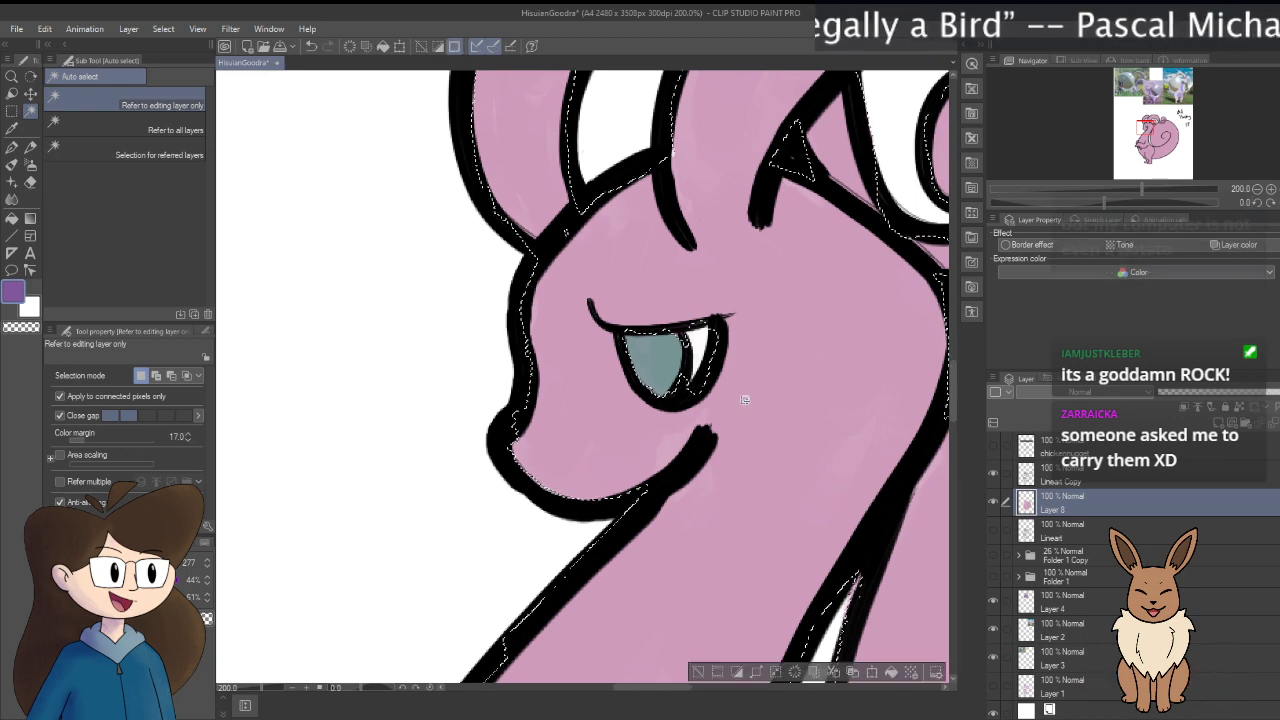
Step: Clear the selection and test auto-selecting the pink body with color margins of 14 and 12
{"action": "key", "text": "ctrl+d"}
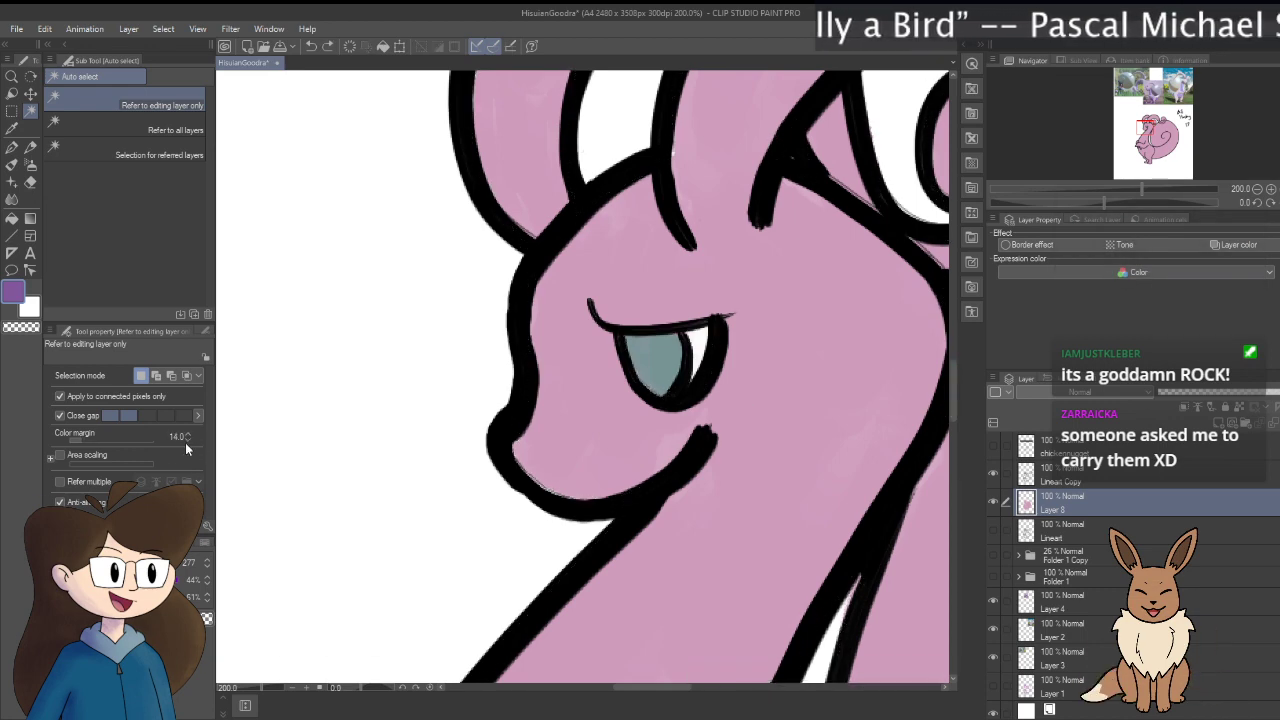
{"action": "left_click", "coordinate": [778, 440]}
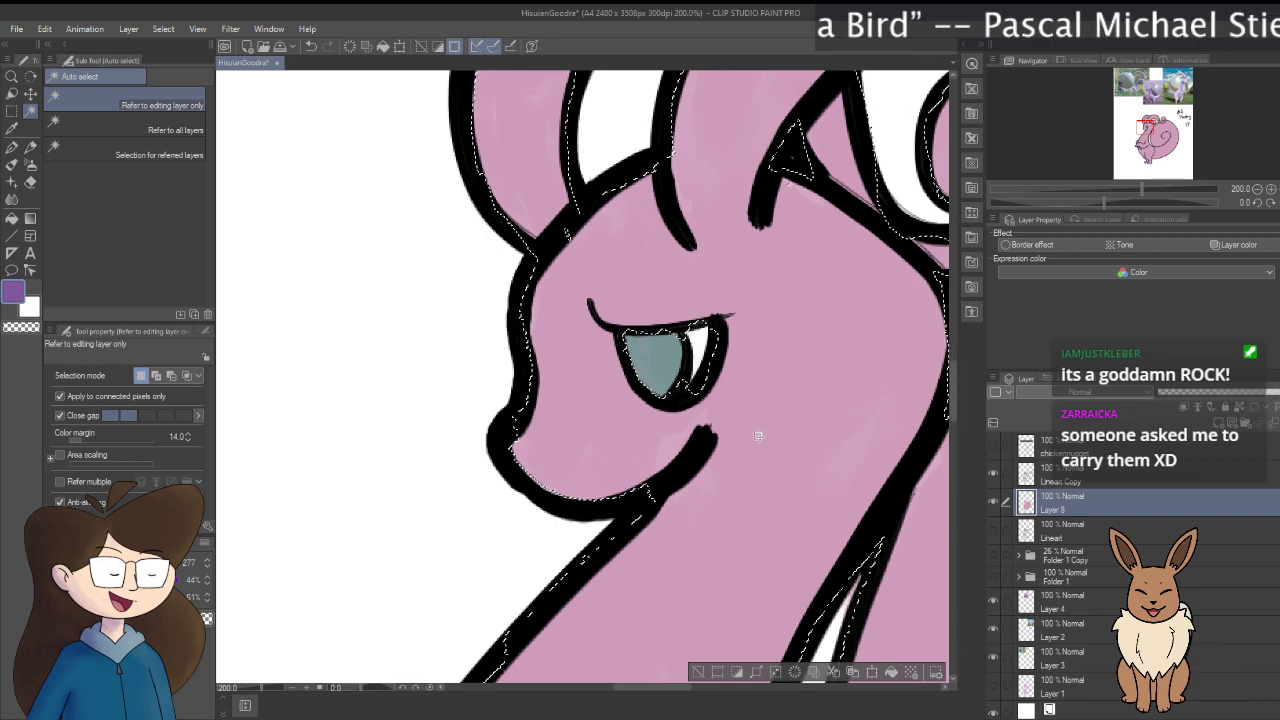
{"action": "key", "text": "ctrl+d"}
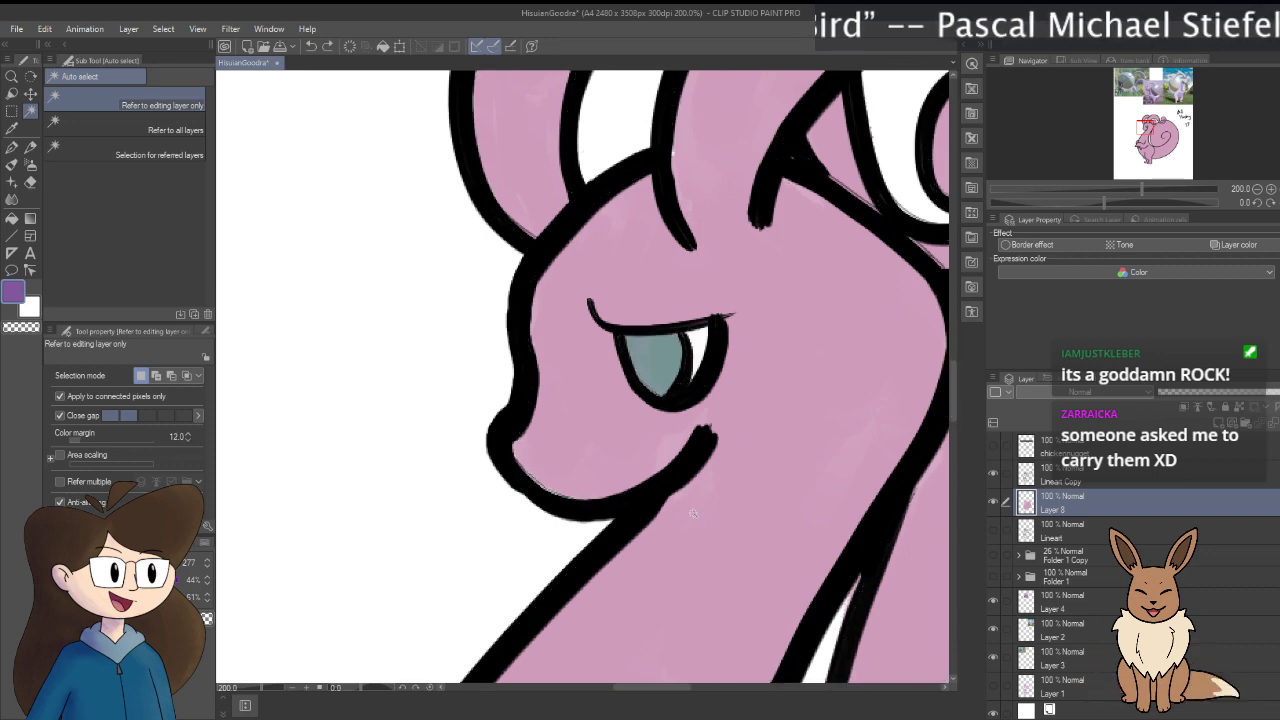
{"action": "left_click", "coordinate": [693, 513]}
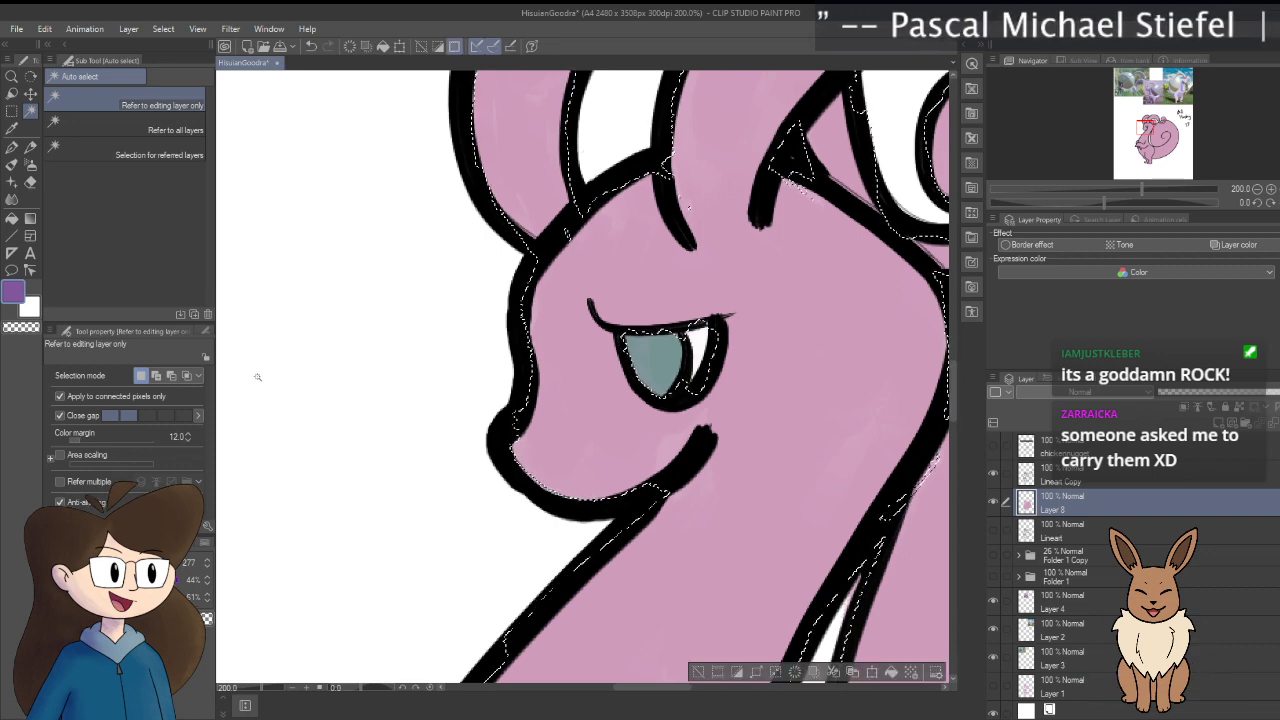
Step: Set the auto-select color margin to 10, test it on the pink body, and clear the selection
{"action": "key", "text": "ctrl+d"}
{"action": "left_click", "coordinate": [188, 439]}
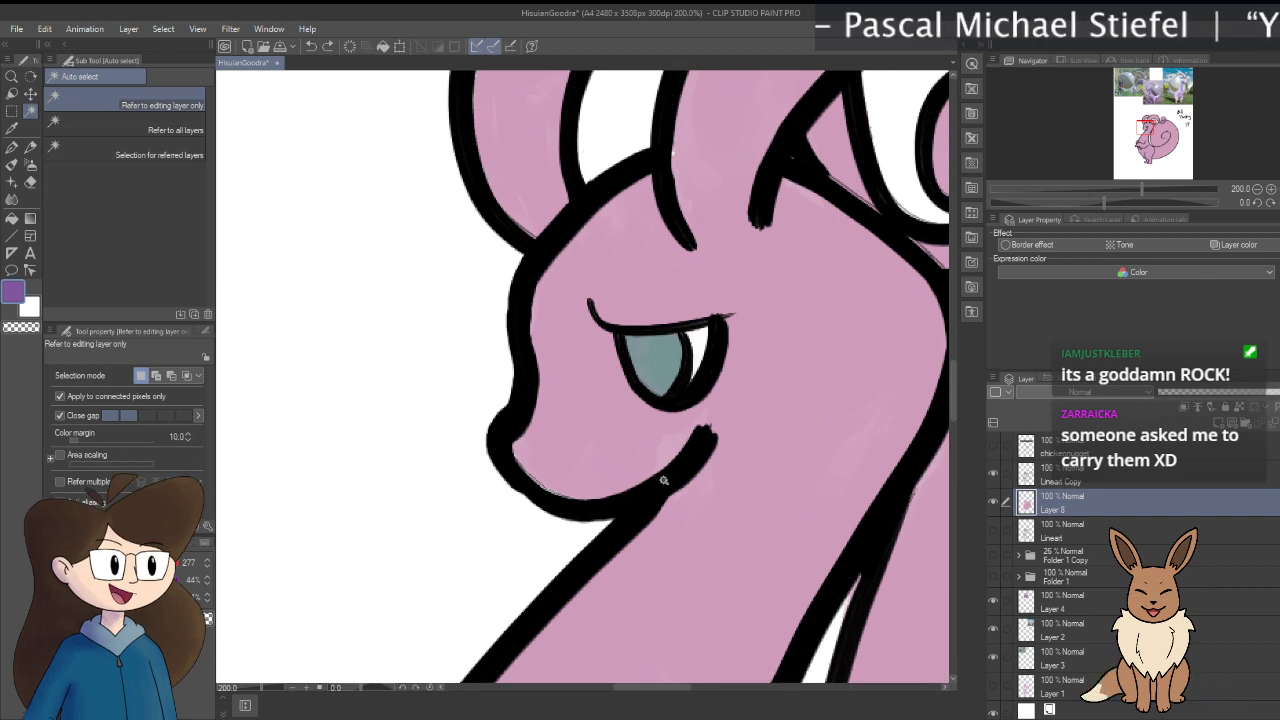
{"action": "left_click", "coordinate": [793, 431]}
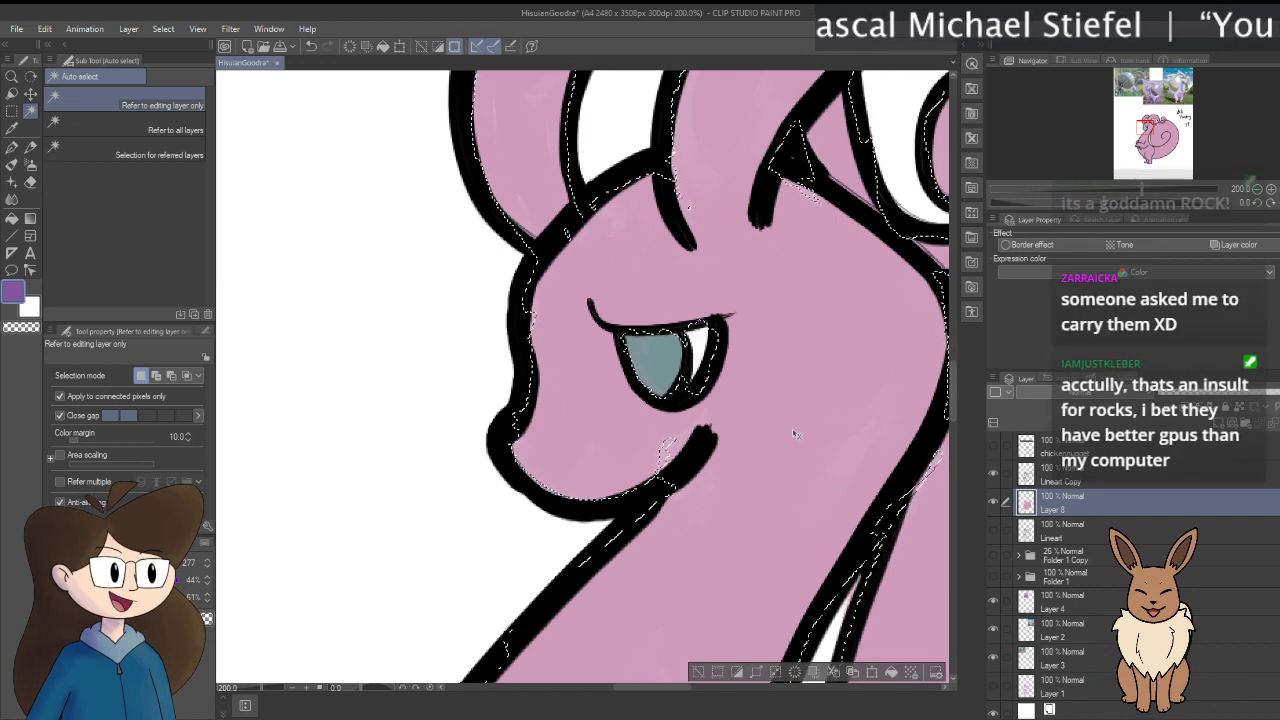
{"action": "key", "text": "ctrl+d"}
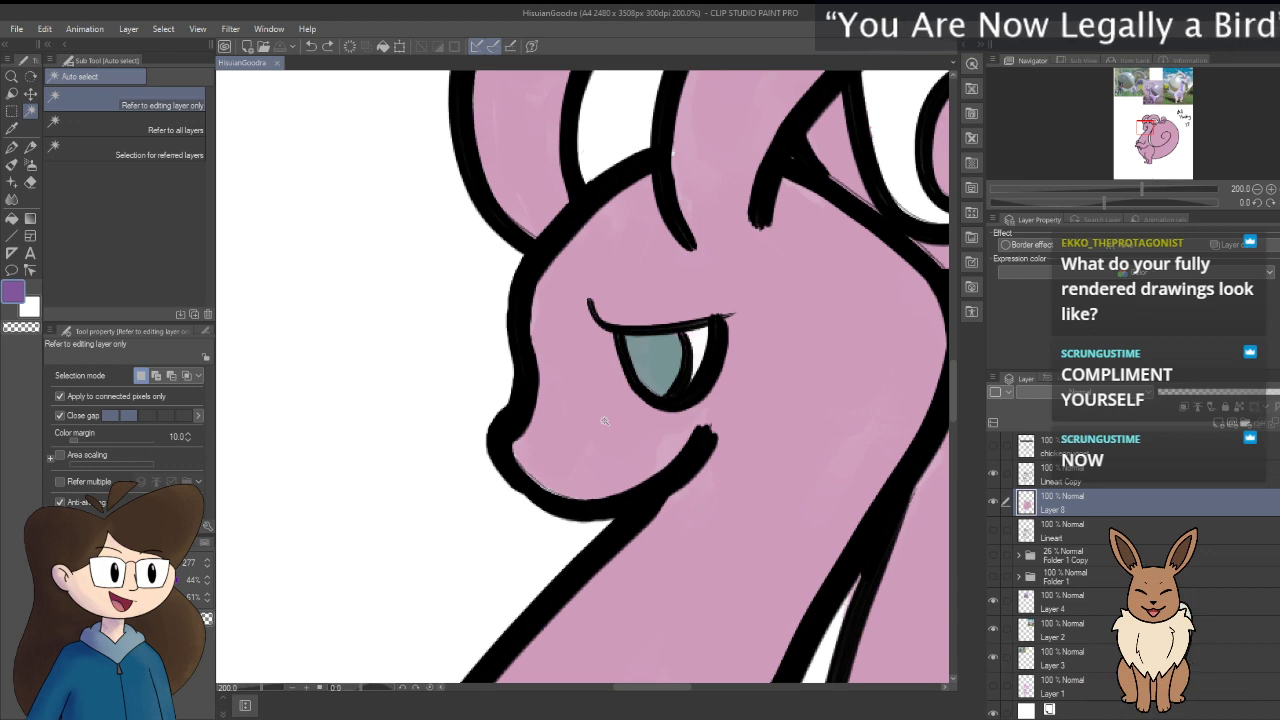
Step: Switch to Photoshop and open Hollow_Knight01.psd from the recent files, enlarged for viewing
{"action": "scroll", "coordinate": [604, 421], "scroll_direction": "down", "scroll_amount": 4}
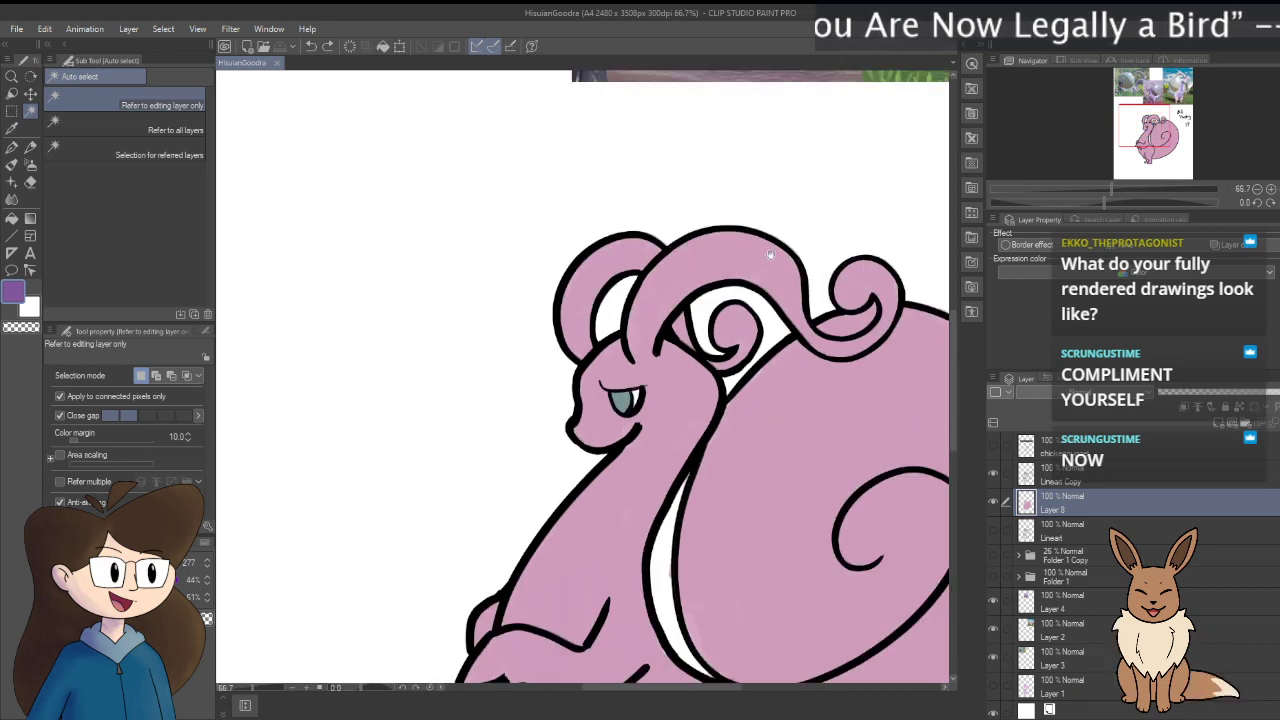
{"action": "left_click_drag", "start_coordinate": [770, 254], "coordinate": [631, 140]}
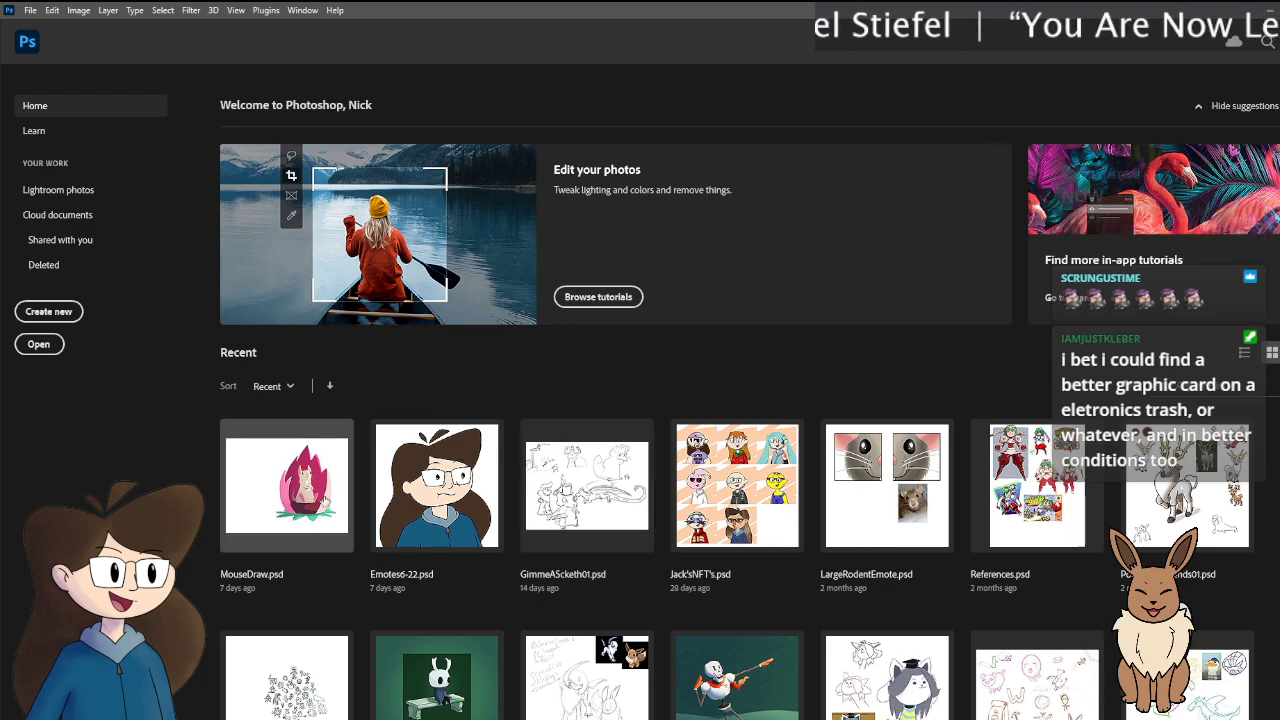
{"action": "scroll", "coordinate": [326, 500], "scroll_direction": "down", "scroll_amount": 3}
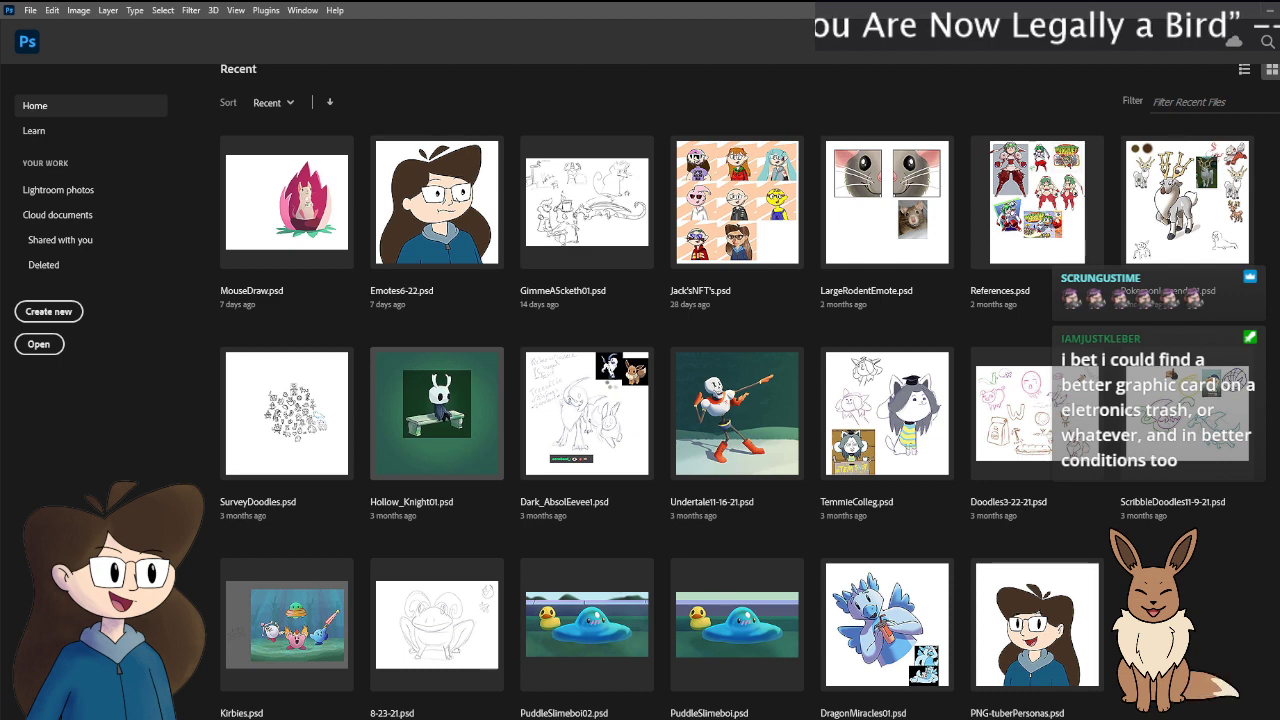
{"action": "left_click", "coordinate": [436, 412]}
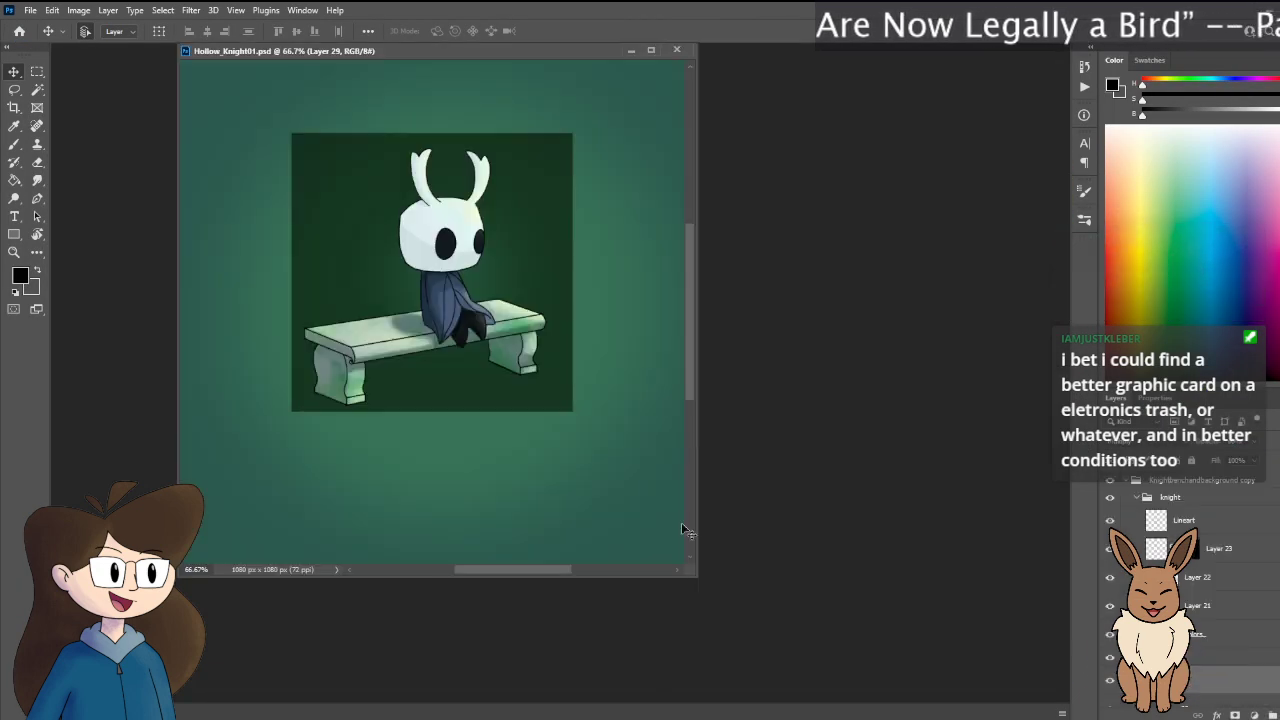
{"action": "key", "text": "ctrl+0"}
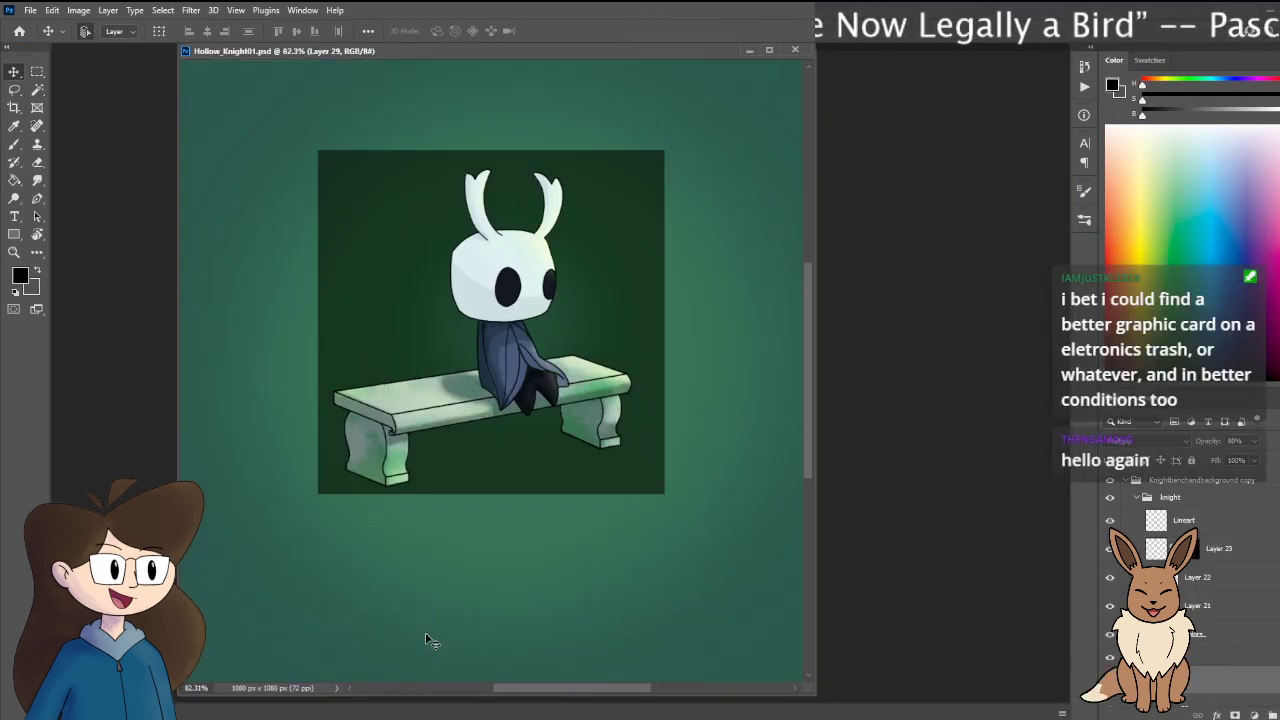
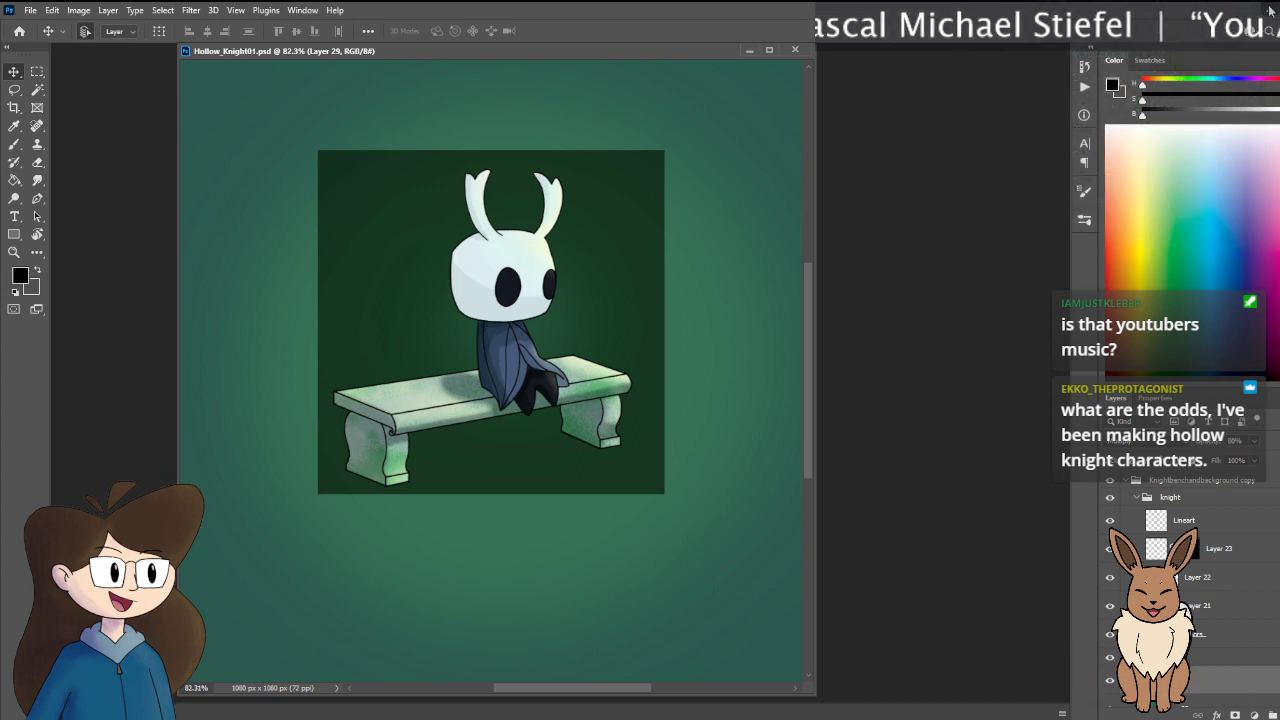
Step: Switch to Clip Studio Paint to view the Hollow Knight picture over the reference images, and return to Photoshop
{"action": "key", "text": "ctrl+w"}
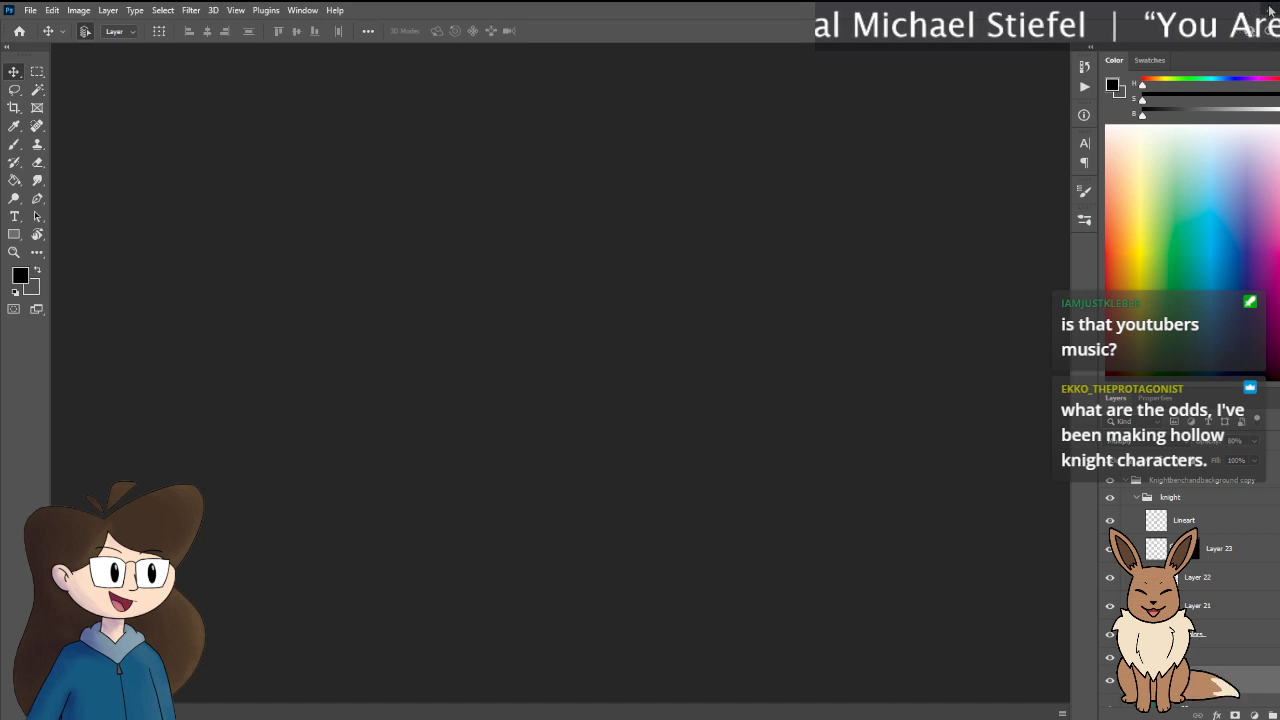
{"action": "key", "text": "alt+Tab"}
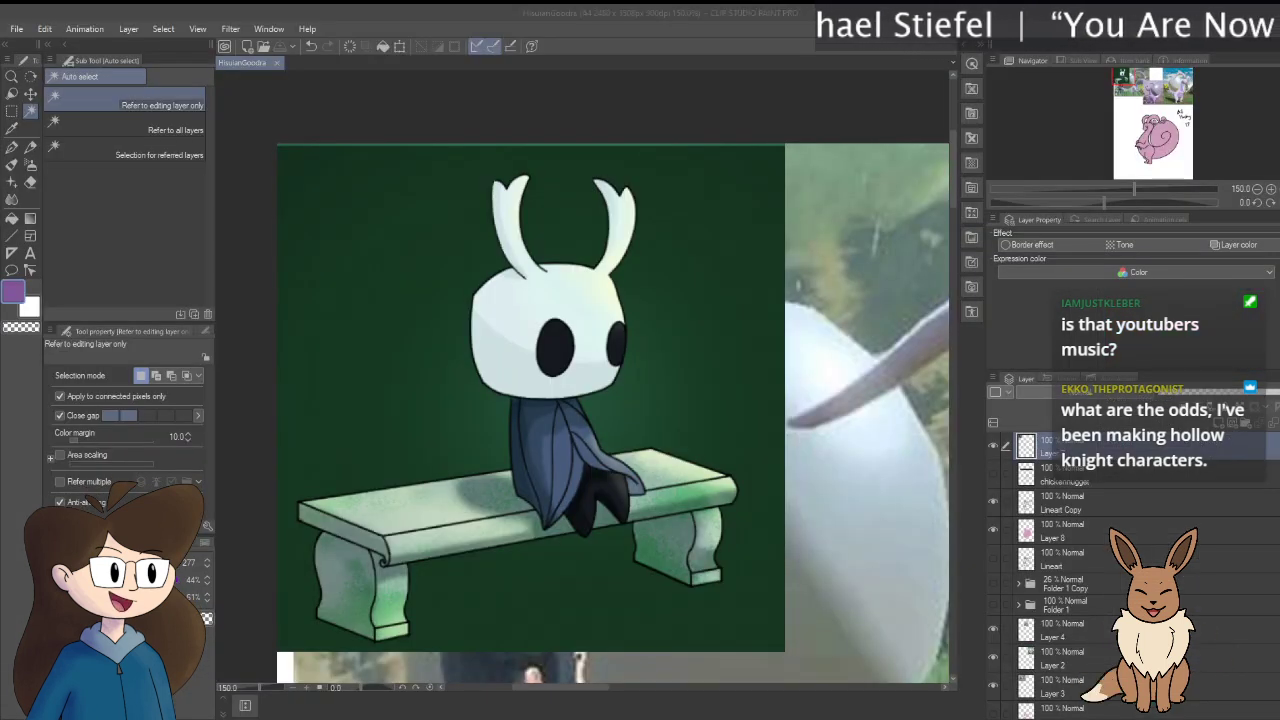
{"action": "key", "text": "alt+Tab"}
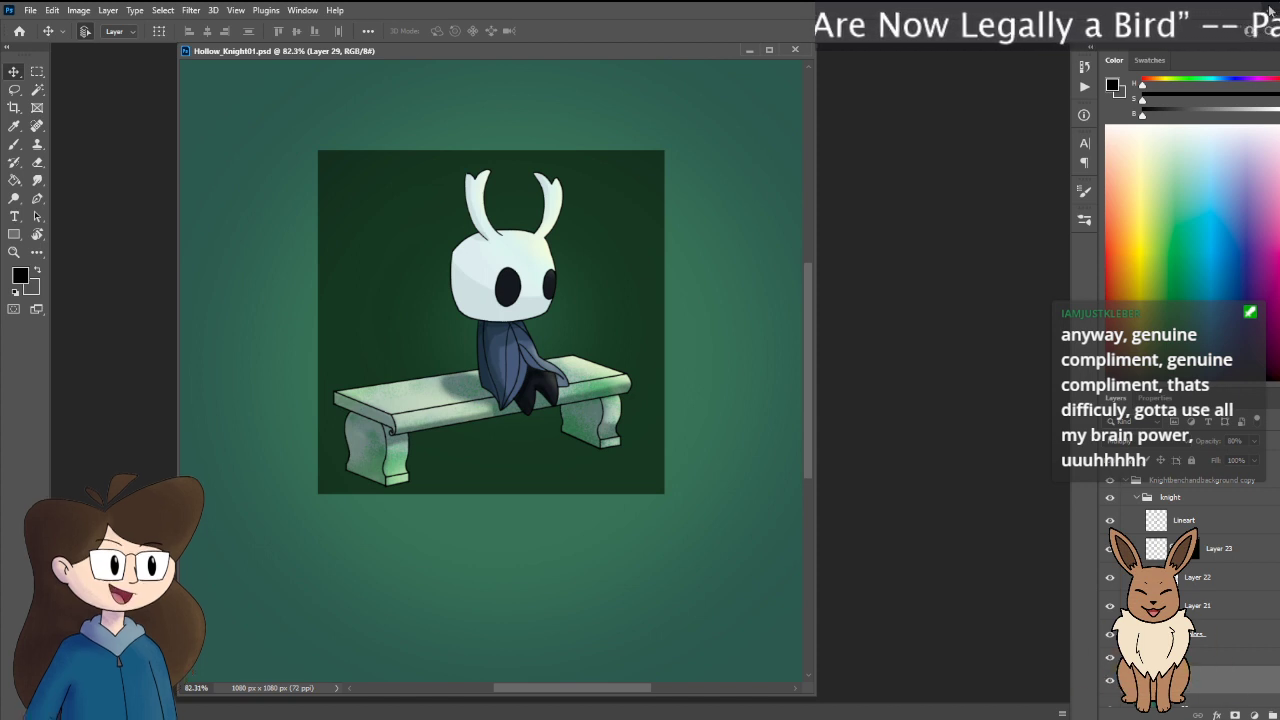
Step: Try the full-screen view of the Hollow Knight picture, restore the standard screen mode, and close the file
{"action": "key", "text": "f"}
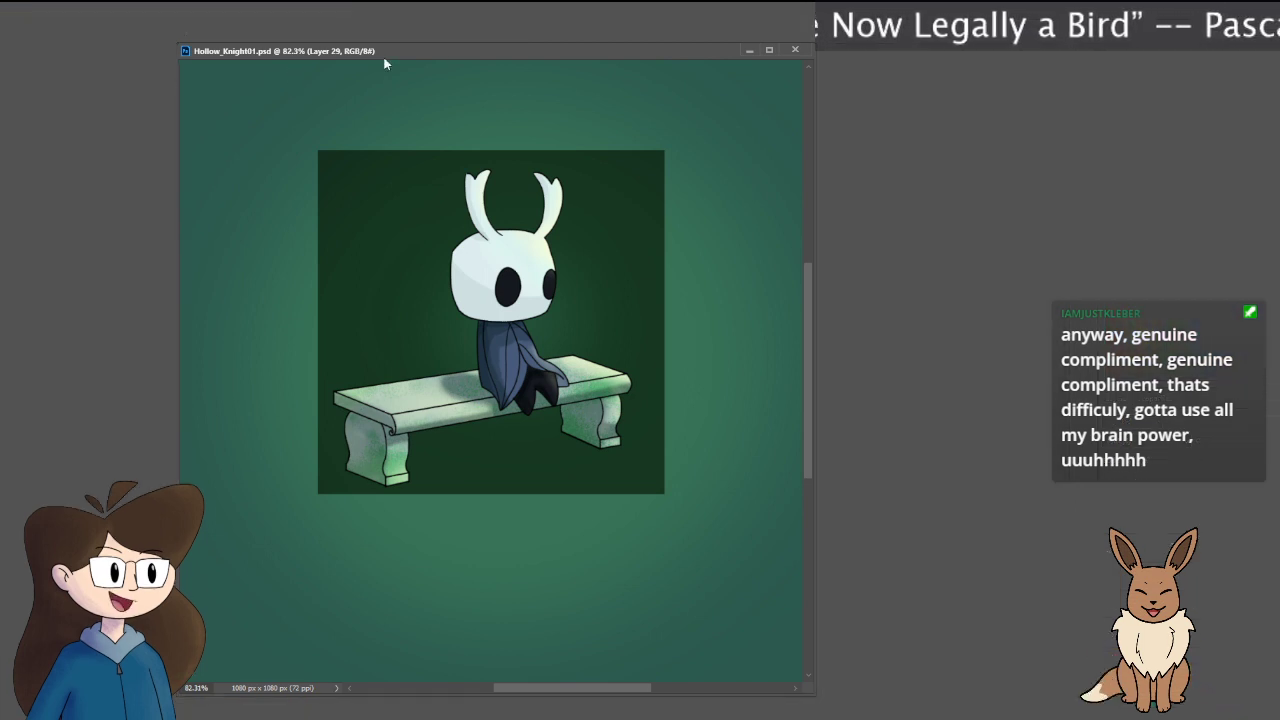
{"action": "key", "text": "f"}
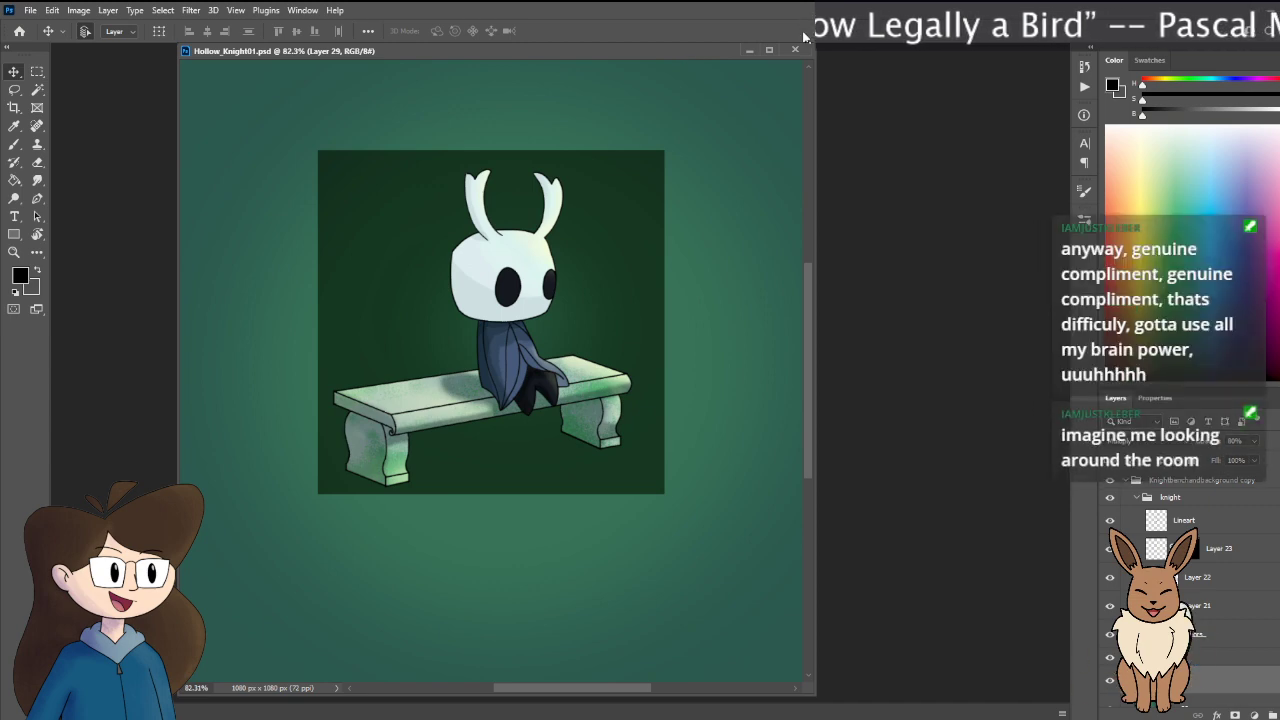
{"action": "left_click", "coordinate": [801, 47]}
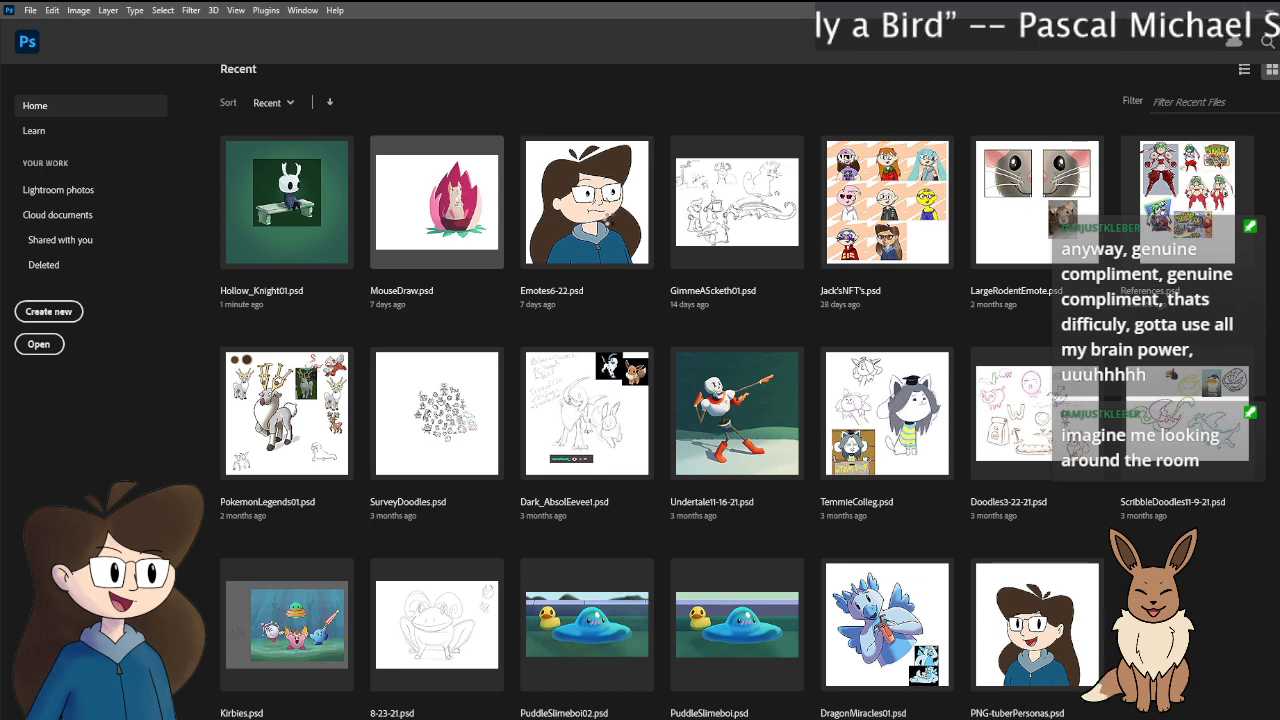
Step: Open MouseDraw.psd from the recent files and convert its locked background into a regular layer
{"action": "key", "text": "Escape"}
{"action": "left_click", "coordinate": [487, 225]}
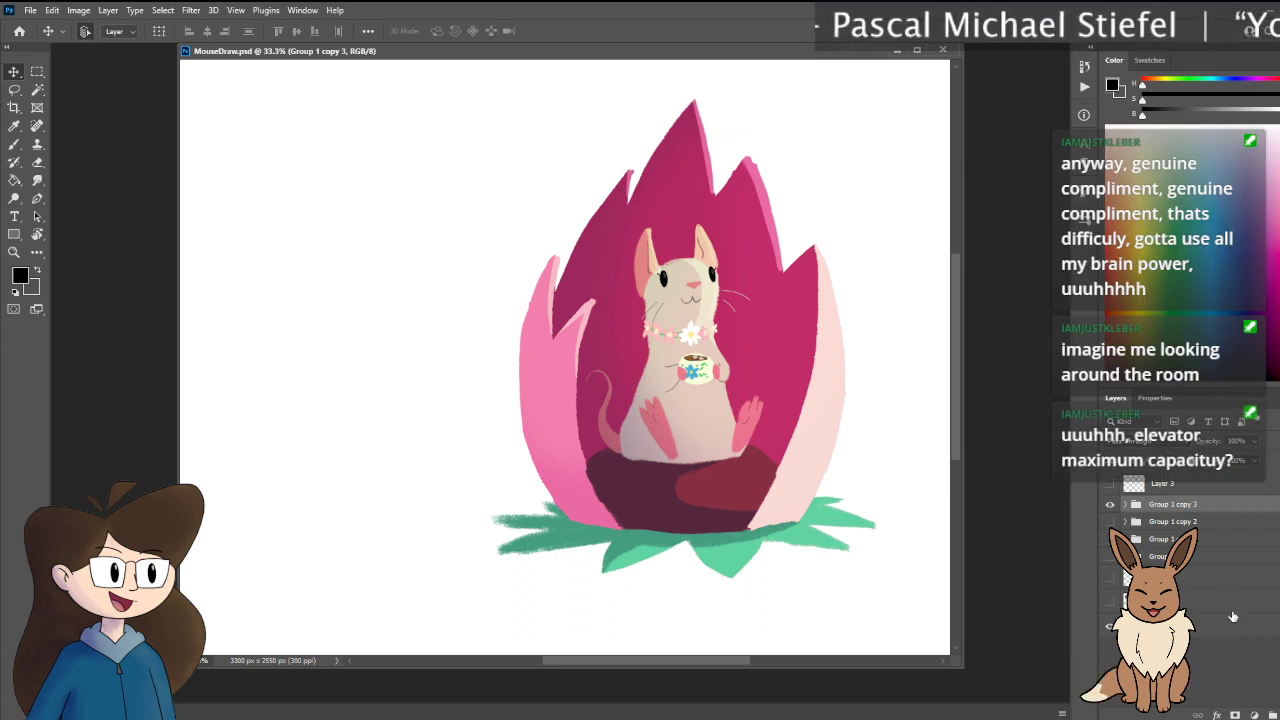
{"action": "left_click", "coordinate": [1130, 626]}
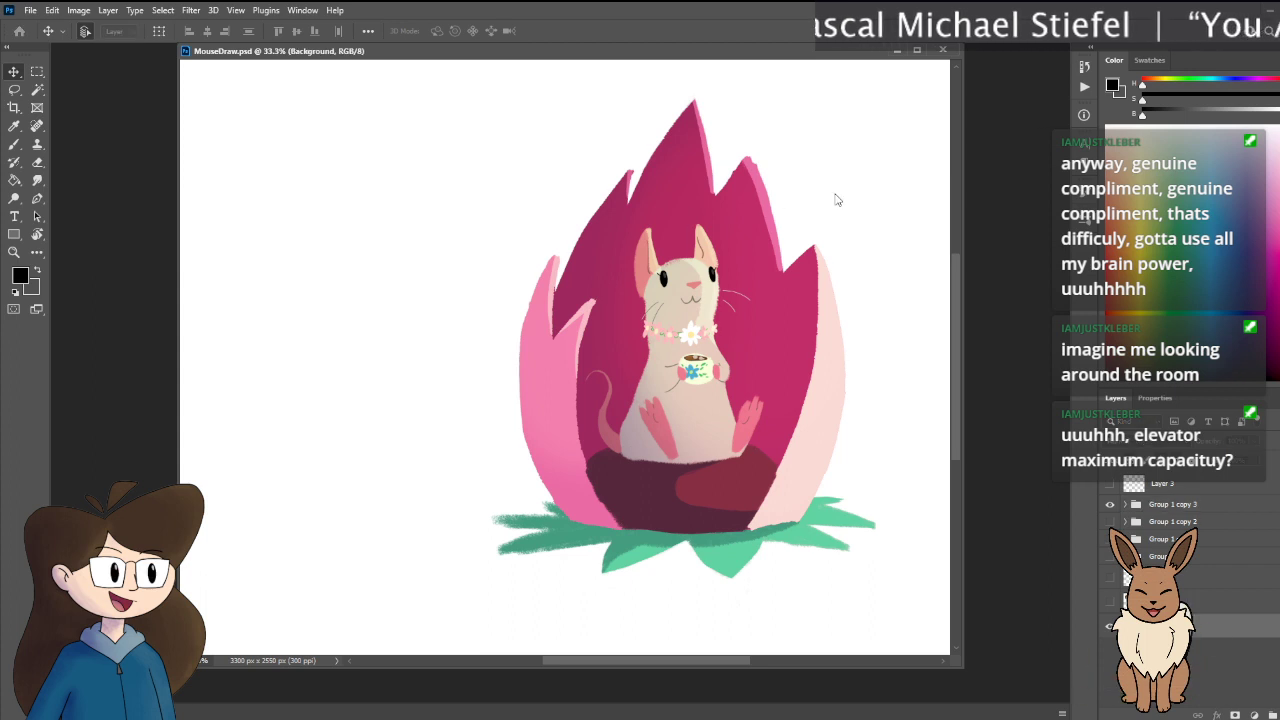
{"action": "left_click", "coordinate": [1268, 626]}
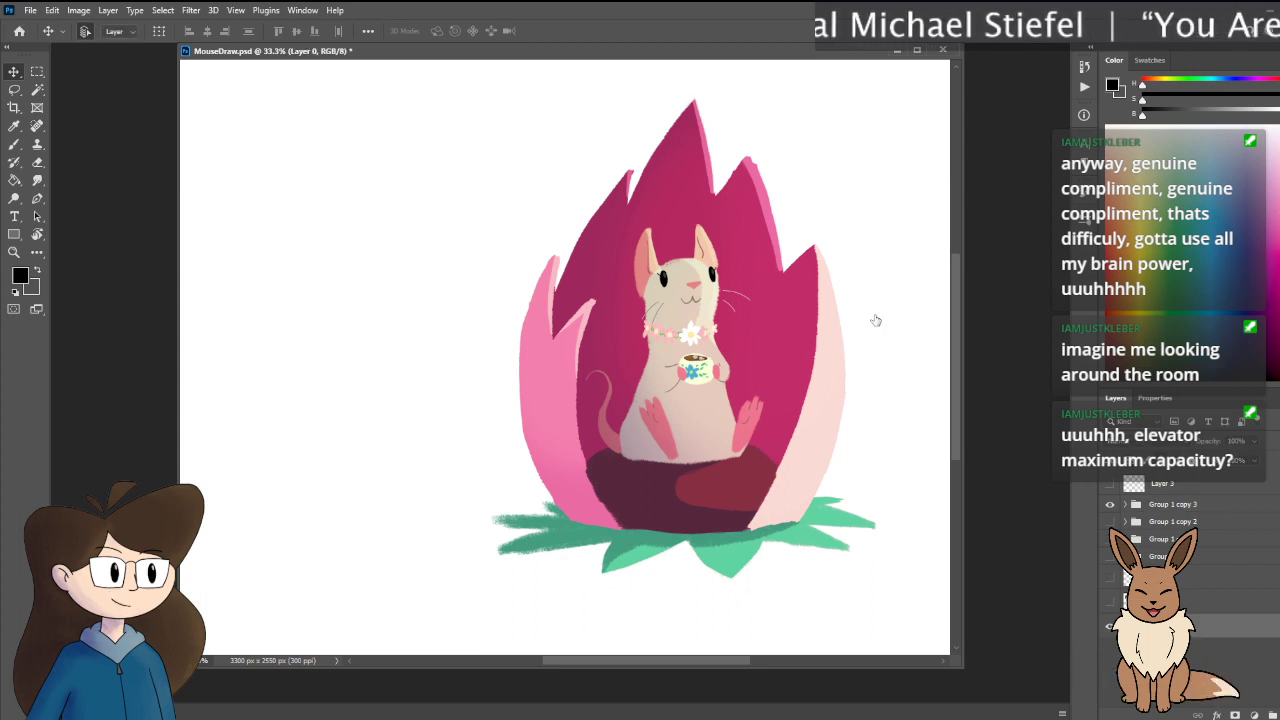
Step: Add a new layer just above the unlocked background and fill it with the dark gray swatch color
{"action": "key", "text": "h"}
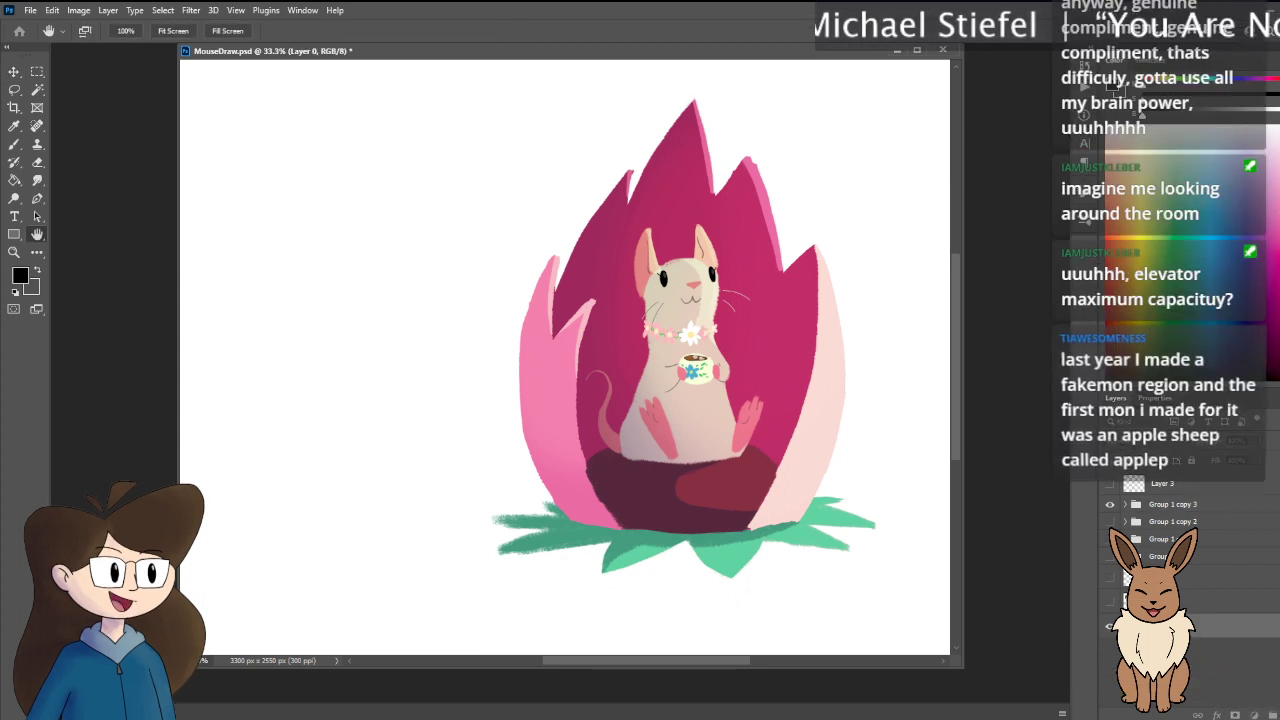
{"action": "key", "text": "v"}
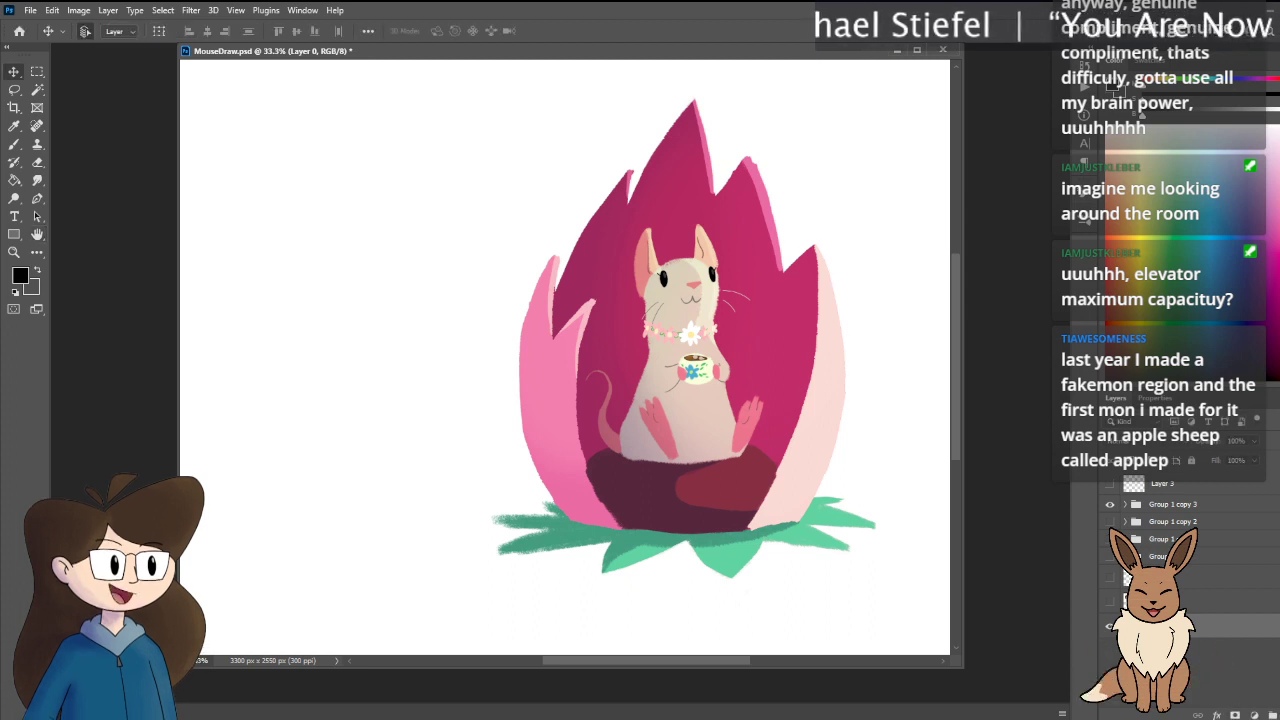
{"action": "key", "text": "h"}
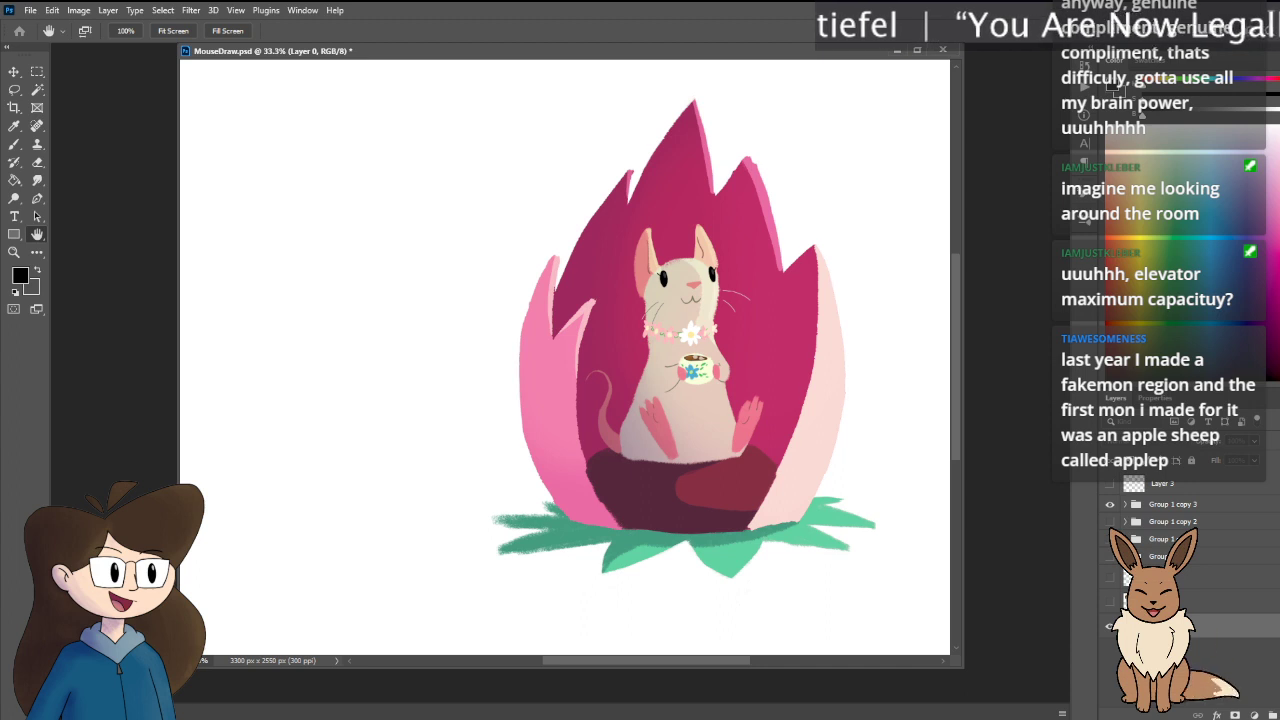
{"action": "key", "text": "v"}
{"action": "left_click", "coordinate": [1205, 630]}
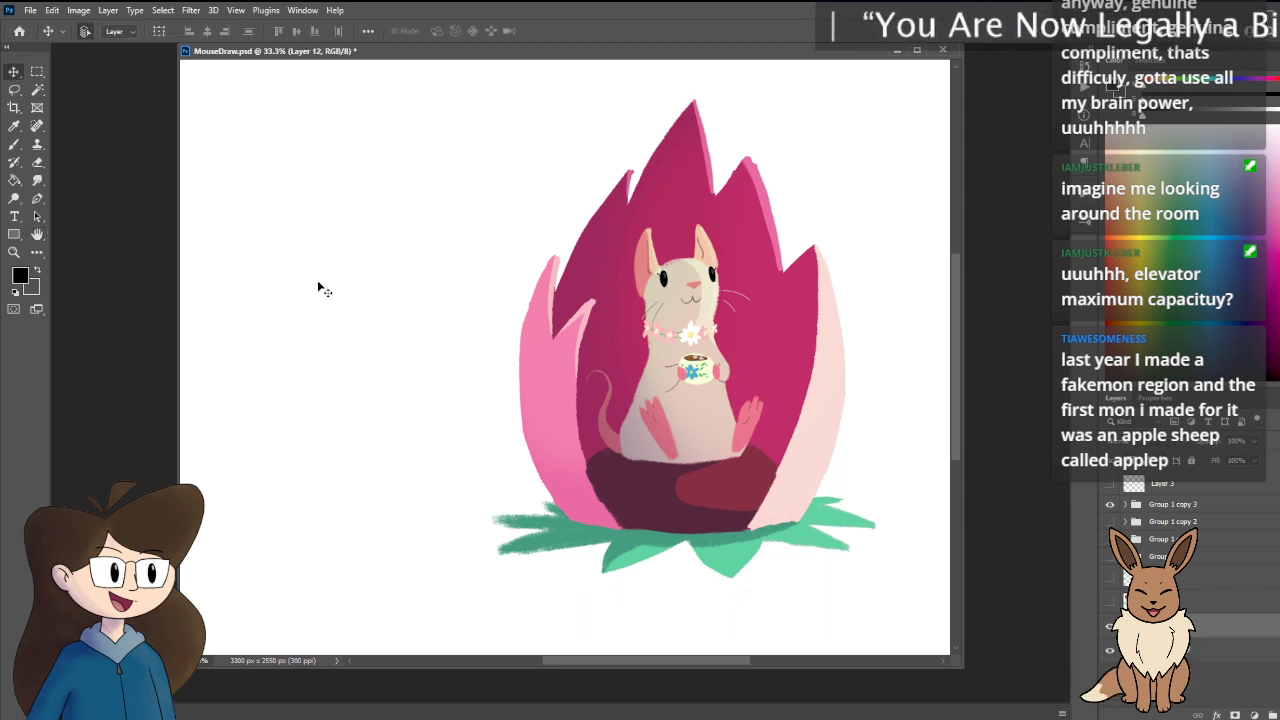
{"action": "key", "text": "g"}
{"action": "key", "text": "x"}
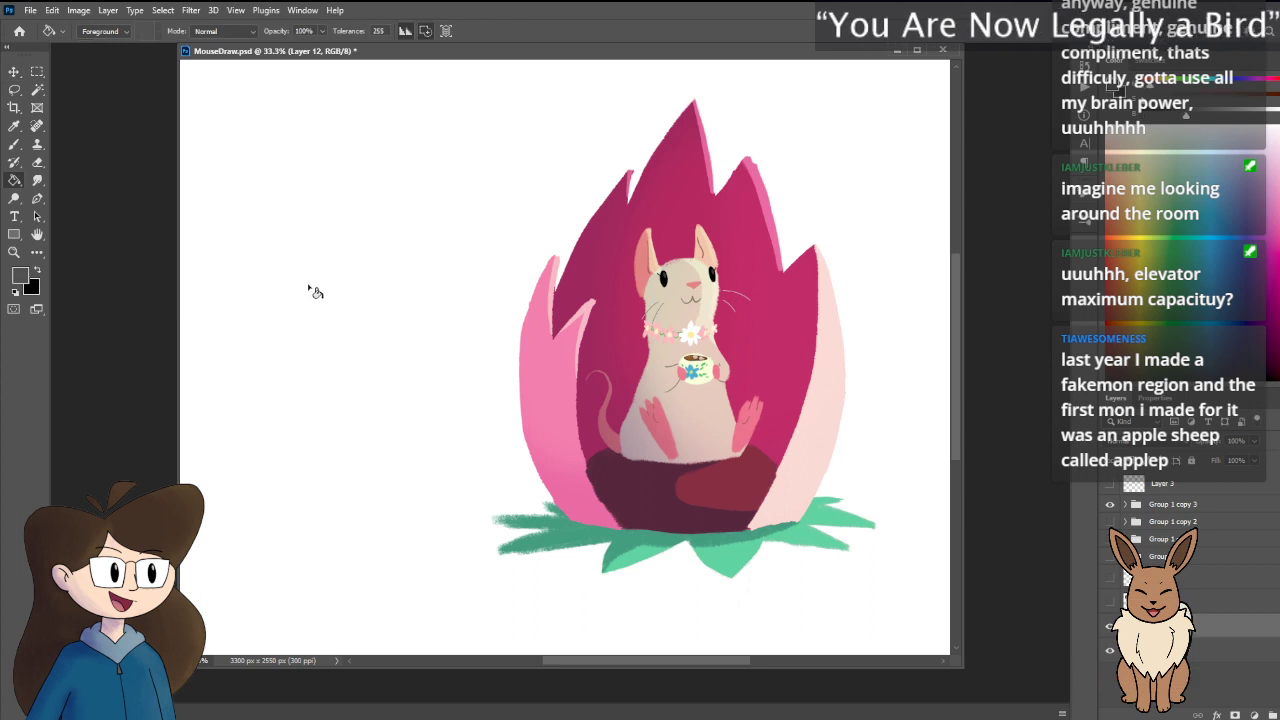
{"action": "left_click", "coordinate": [310, 287]}
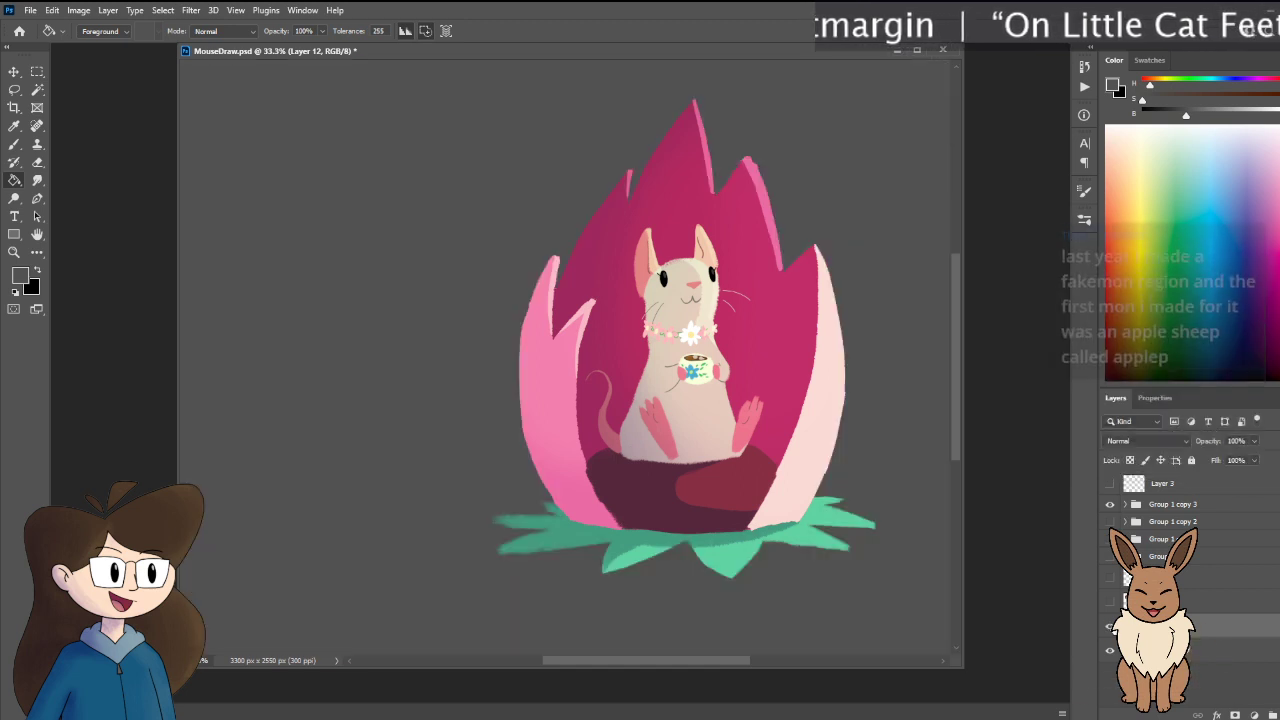
Step: Save the changes to MouseDraw.psd and close it
{"action": "key", "text": "b"}
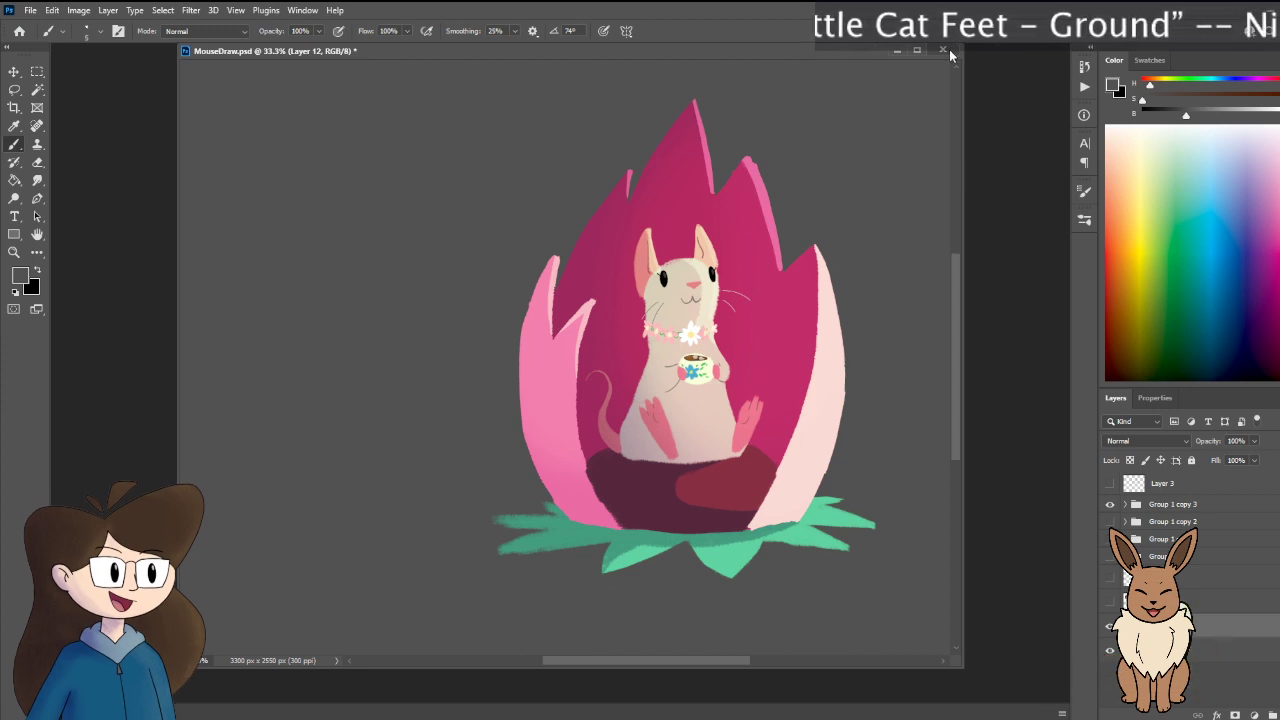
{"action": "key", "text": "ctrl+s"}
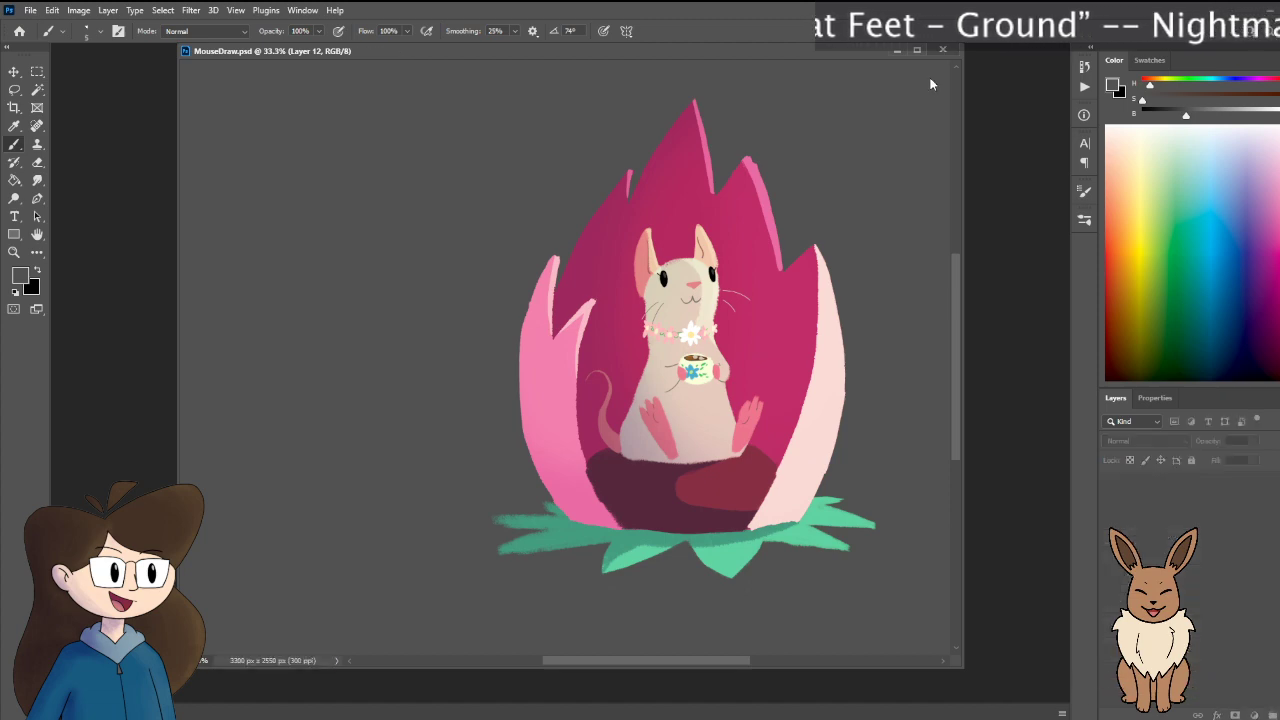
{"action": "left_click", "coordinate": [942, 49]}
Step: Open PuddleSlimeboi02.psd from the recent files and enlarge the picture for viewing
{"action": "scroll", "coordinate": [626, 598], "scroll_direction": "down", "scroll_amount": 1}
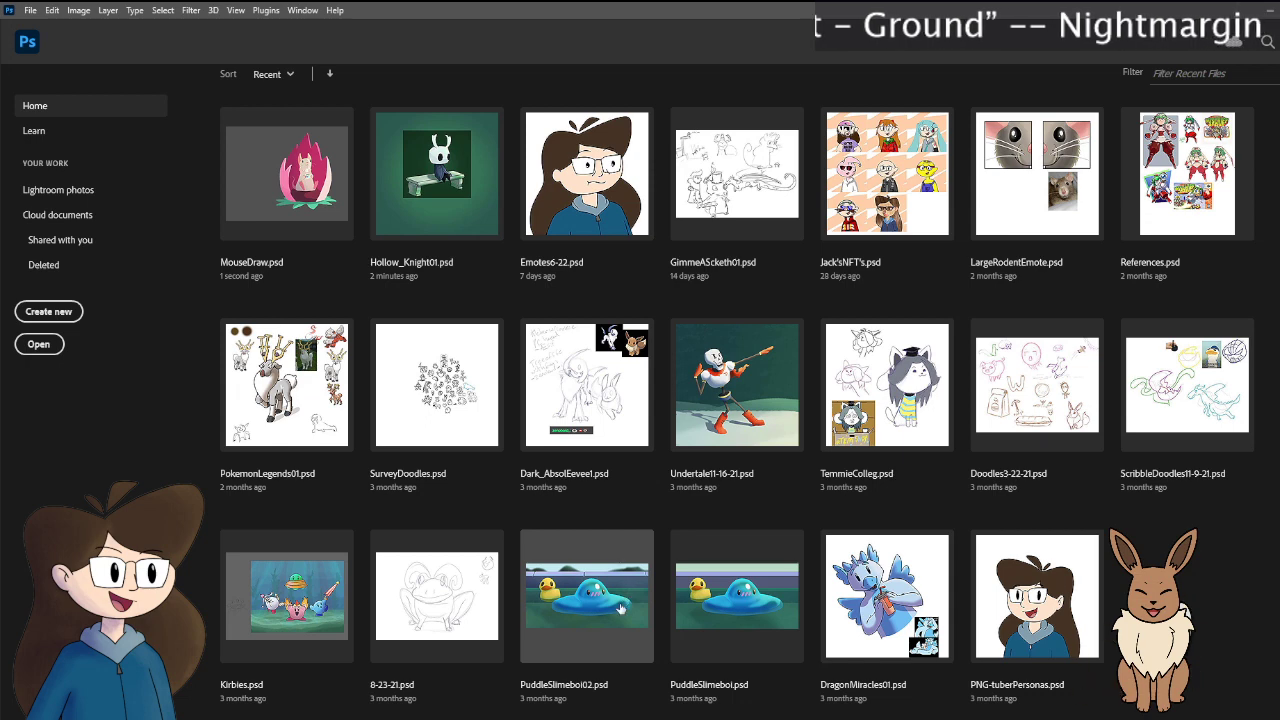
{"action": "key", "text": "Escape"}
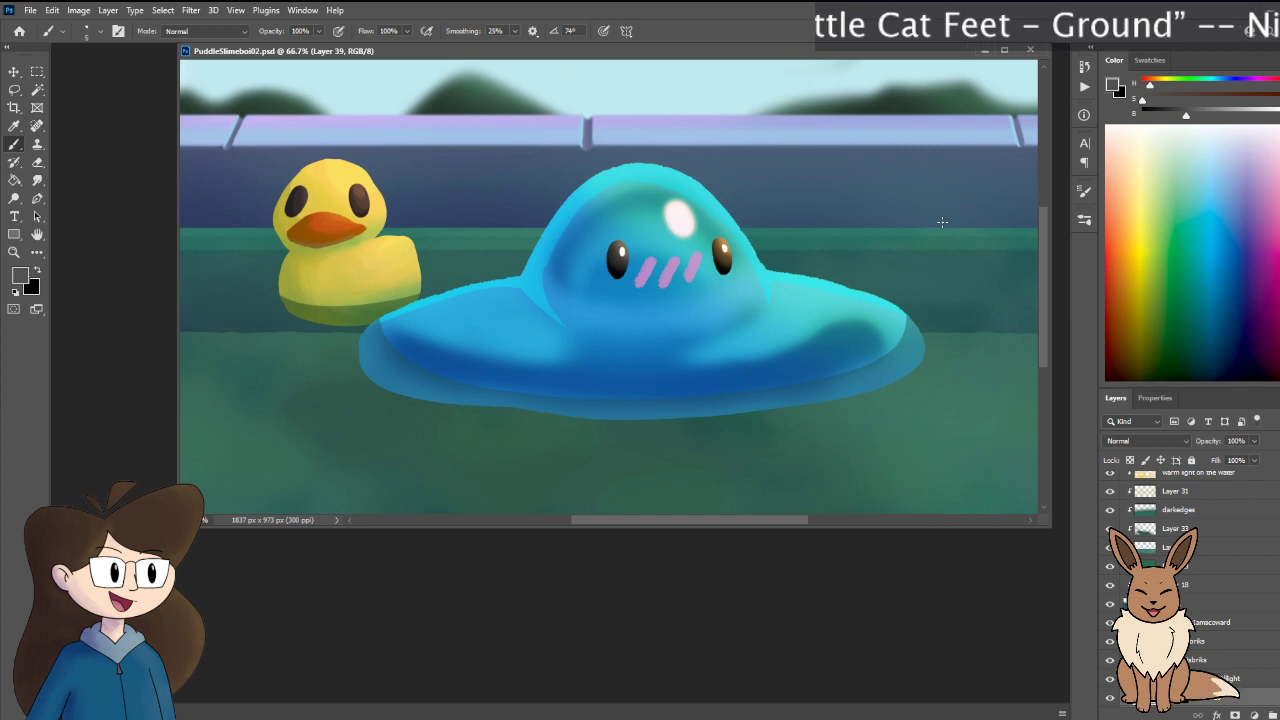
{"action": "key", "text": "ctrl+0"}
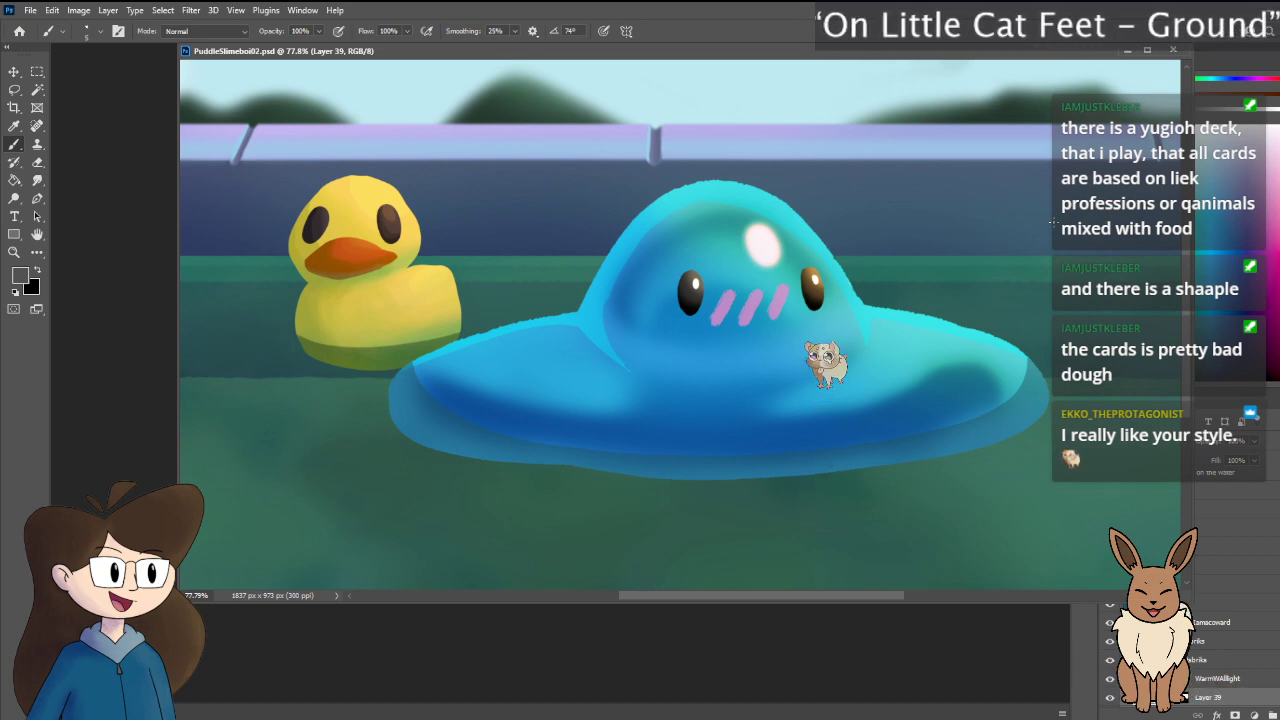
Step: Close PuddleSlimeboi02.psd, open PokemonLegends01.psd from the recent files, and enlarge the view of the gray antlered Pokémon drawing
{"action": "left_click", "coordinate": [1176, 50]}
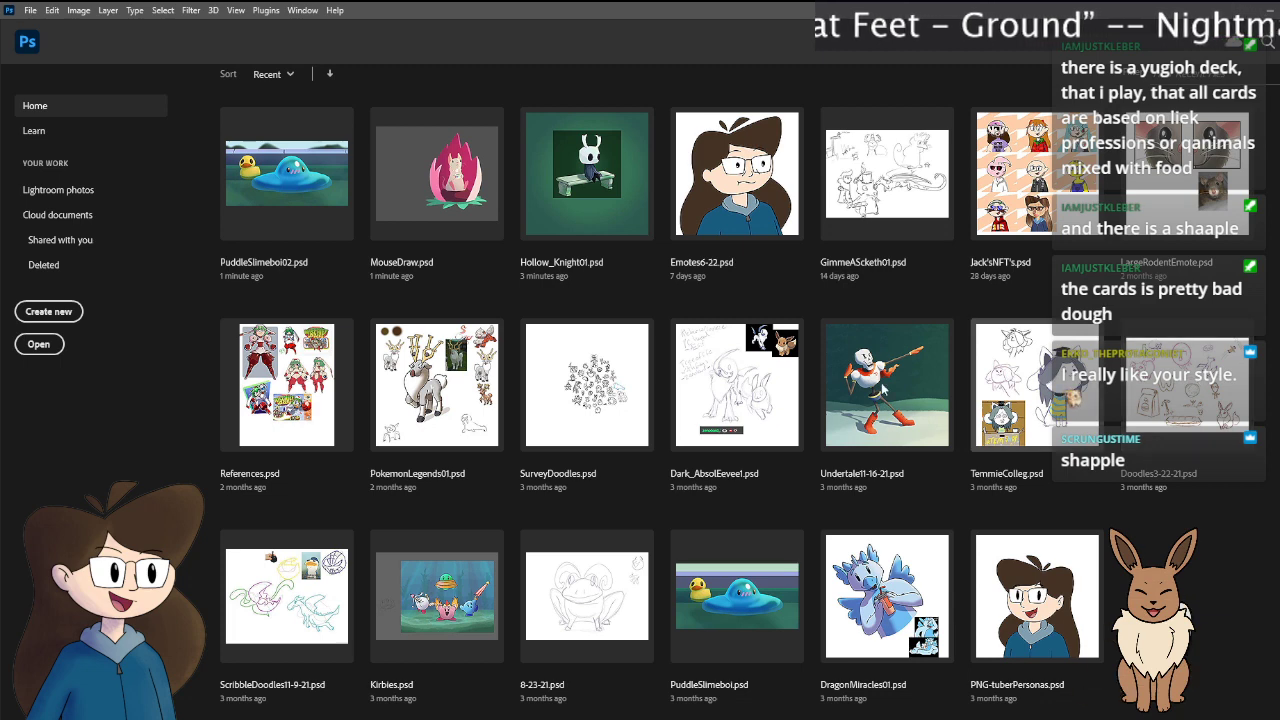
{"action": "left_click", "coordinate": [433, 432]}
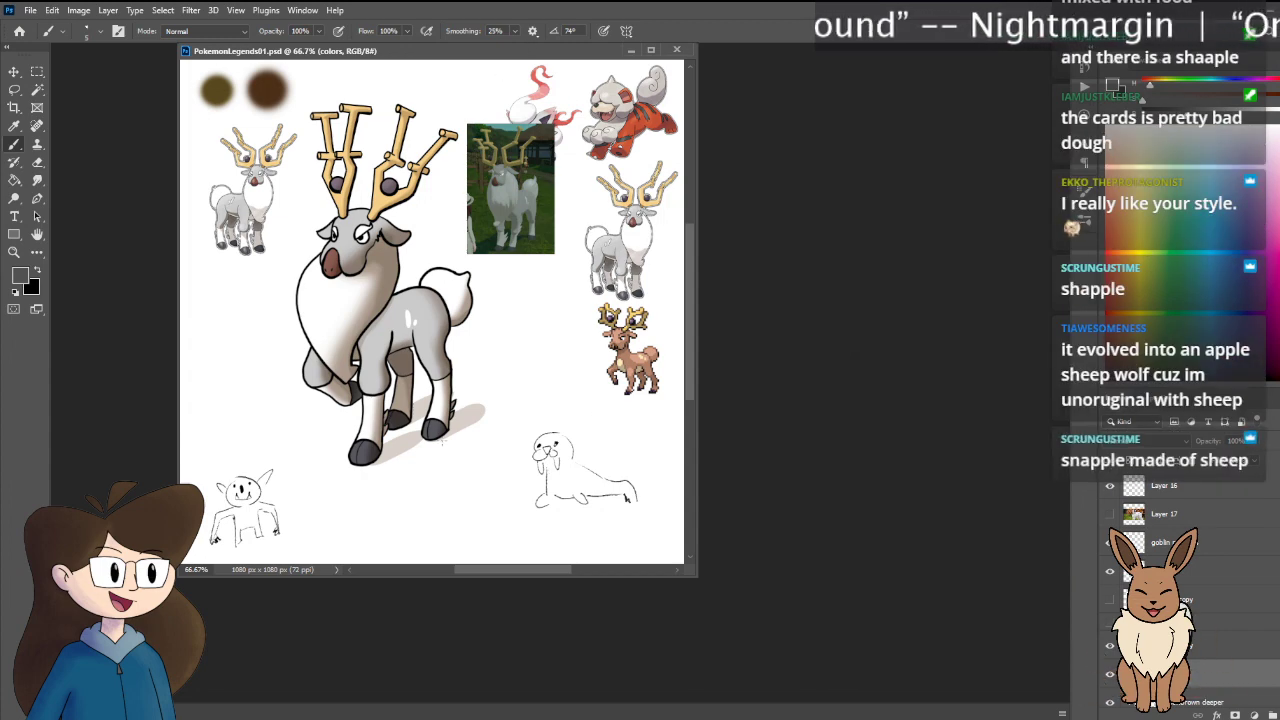
{"action": "left_click_drag", "start_coordinate": [330, 290], "coordinate": [572, 372]}
{"action": "key", "text": "ctrl+minus"}
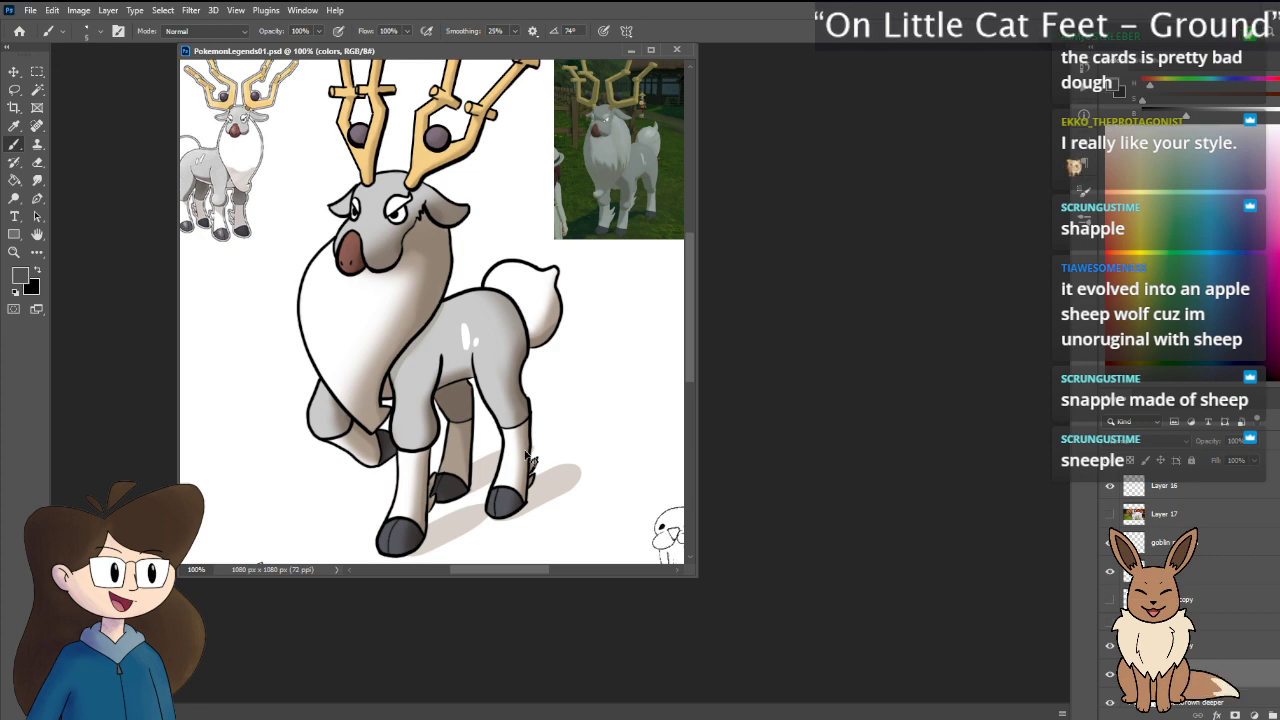
{"action": "key", "text": "ctrl+minus"}
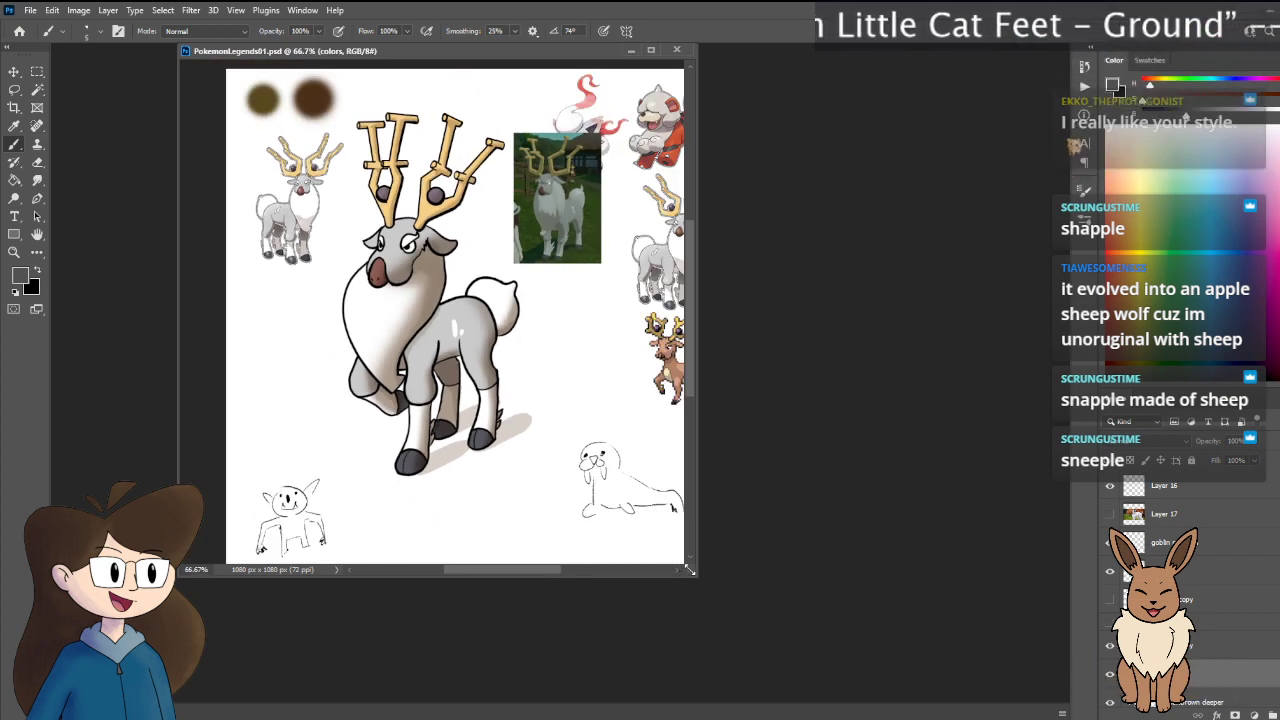
{"action": "key", "text": "ctrl+plus"}
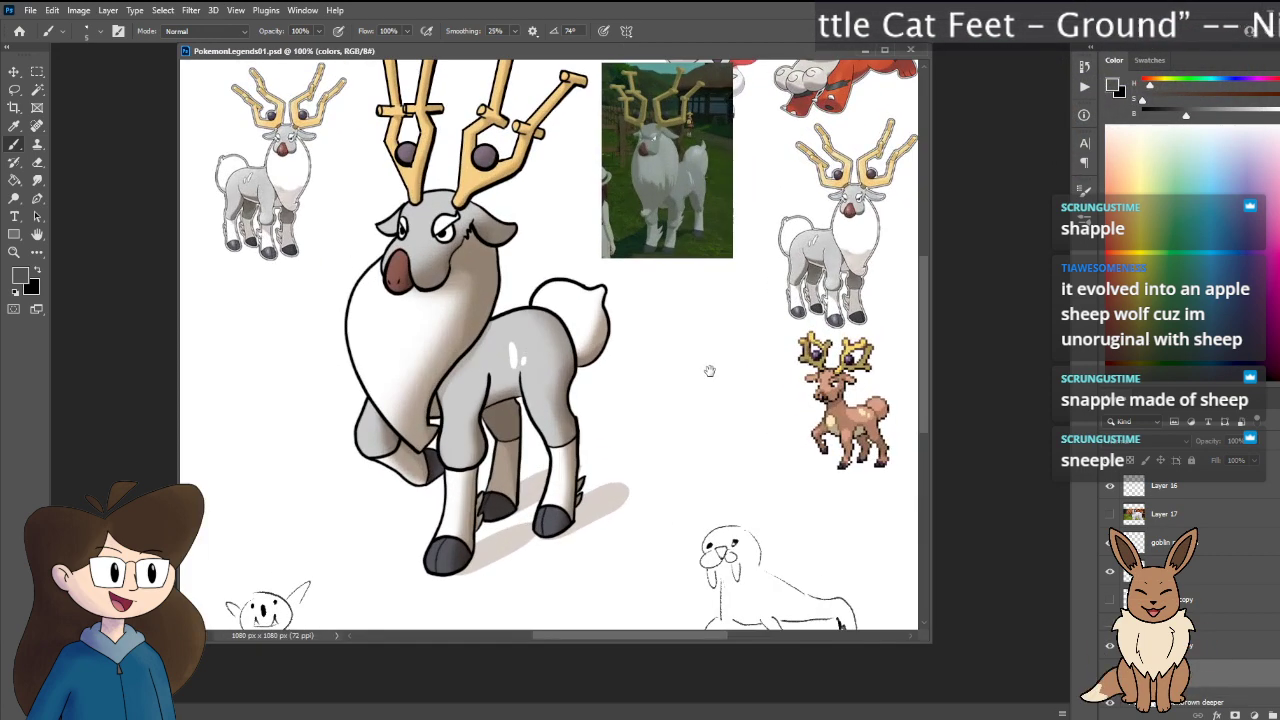
{"action": "left_click_drag", "start_coordinate": [709, 371], "coordinate": [707, 410]}
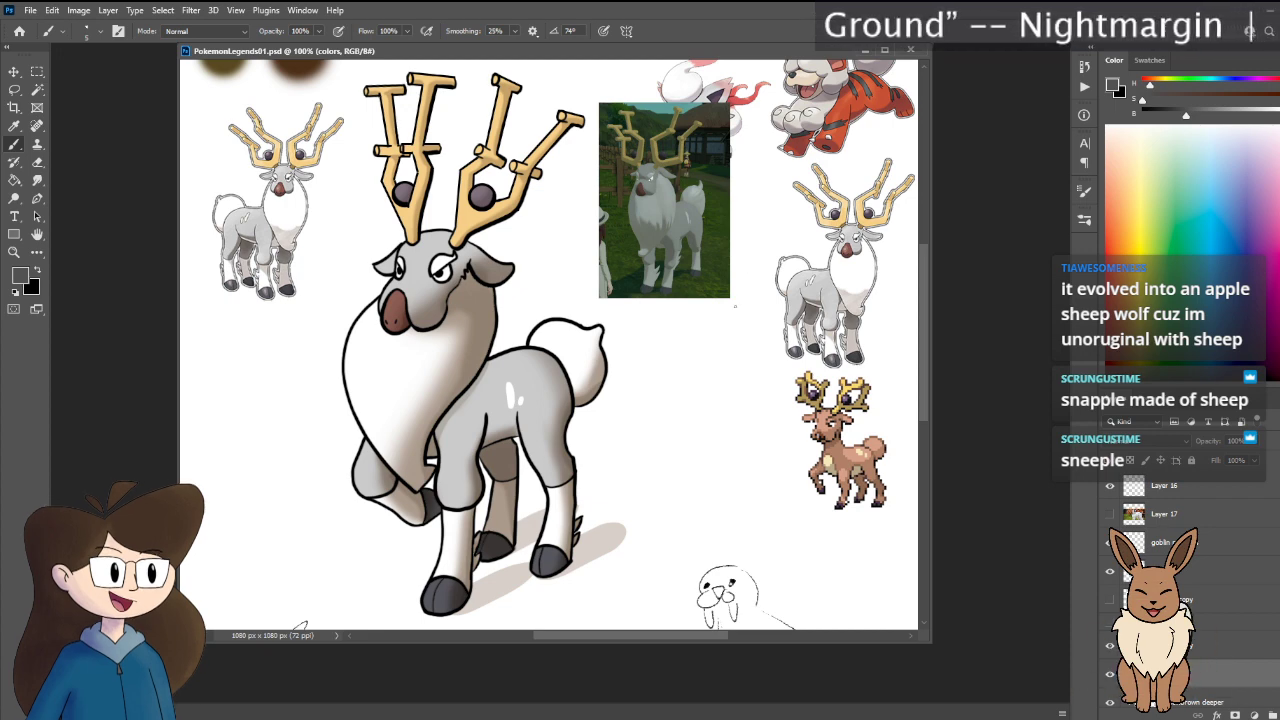
Step: Close PokemonLegends01.psd, open LargeRodentEmote.psd from the recent files to view it, and close it again
{"action": "left_click", "coordinate": [910, 50]}
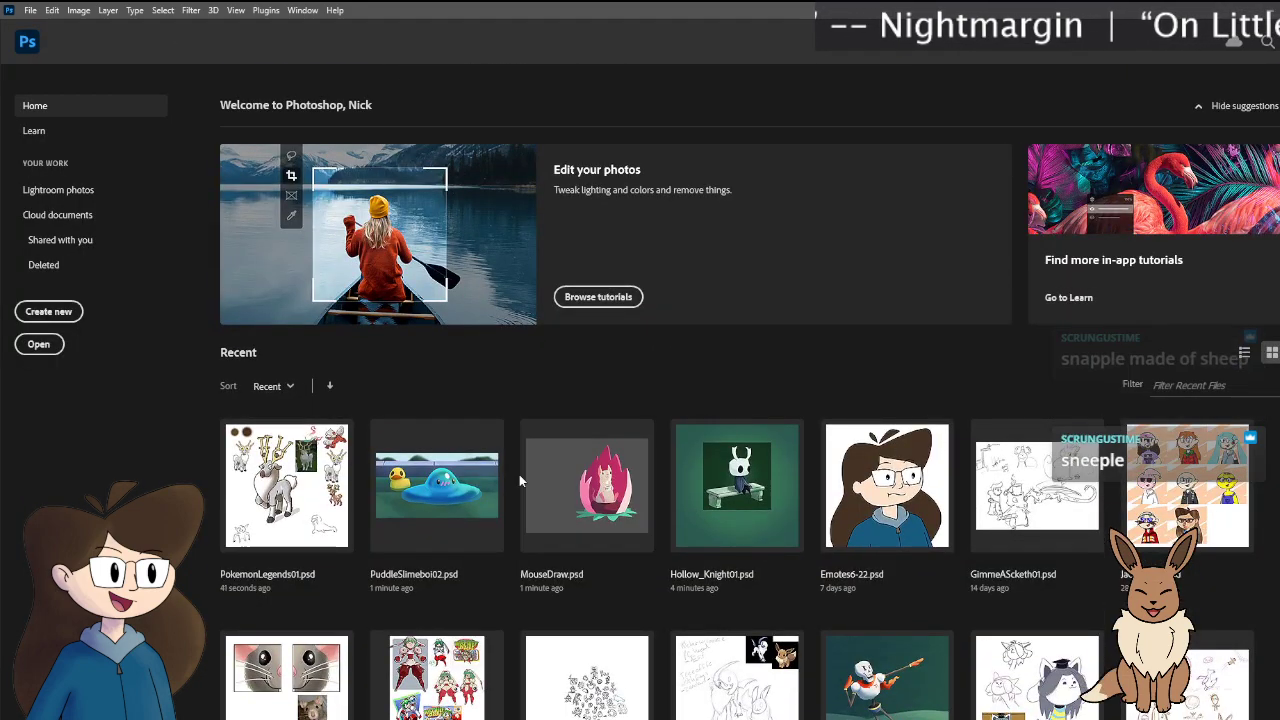
{"action": "scroll", "coordinate": [519, 474], "scroll_direction": "down", "scroll_amount": 3}
{"action": "left_click", "coordinate": [340, 578]}
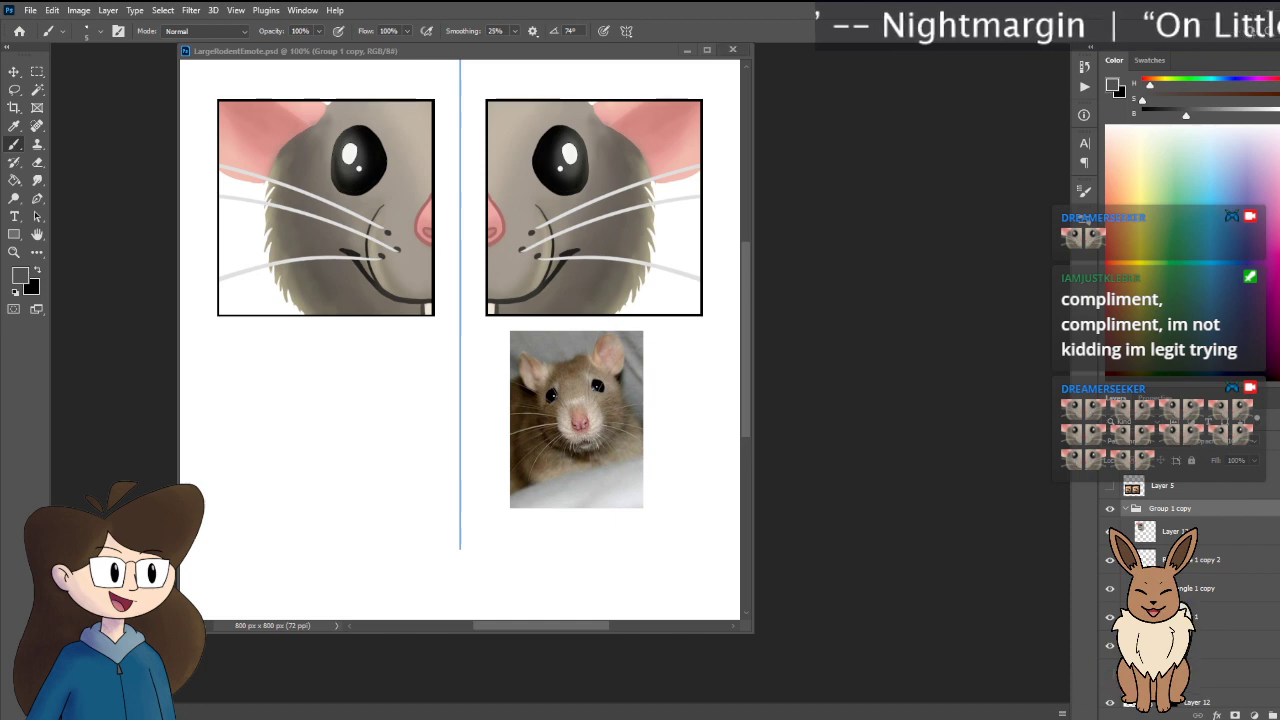
{"action": "key", "text": "ctrl+w"}
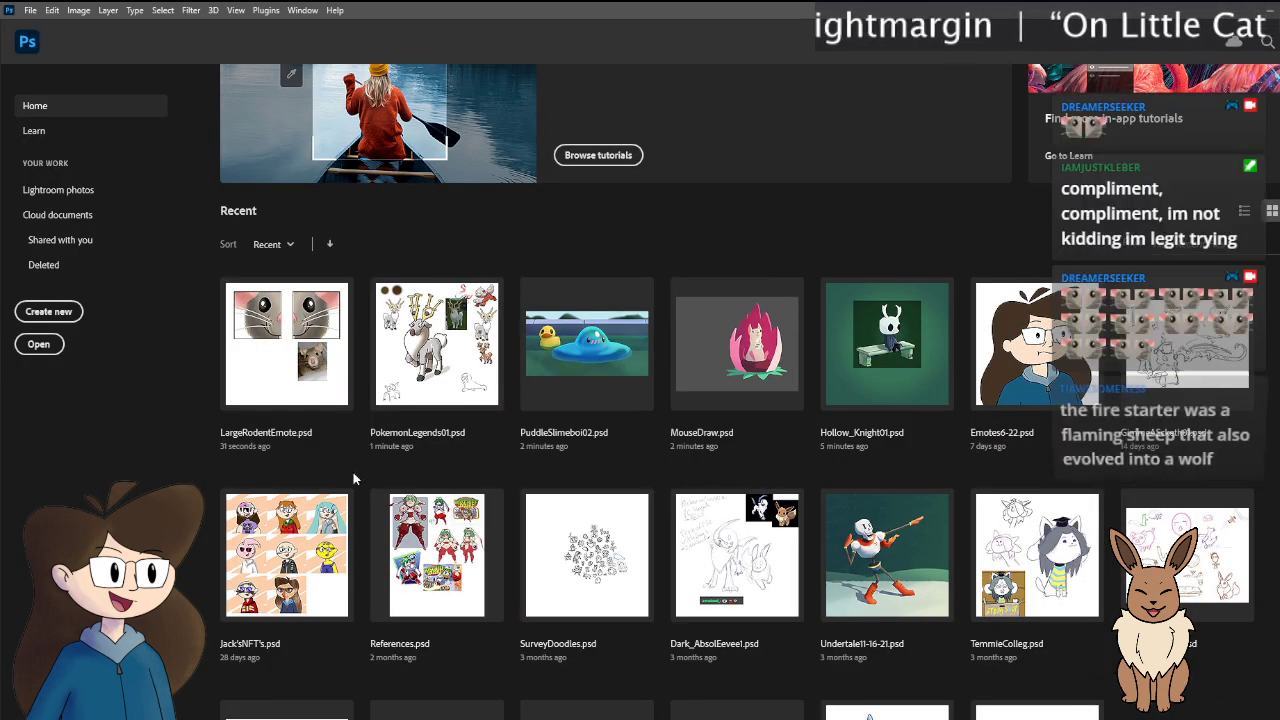
{"action": "scroll", "coordinate": [1025, 393], "scroll_direction": "down", "scroll_amount": 1}
{"action": "scroll", "coordinate": [1025, 393], "scroll_direction": "down", "scroll_amount": 1}
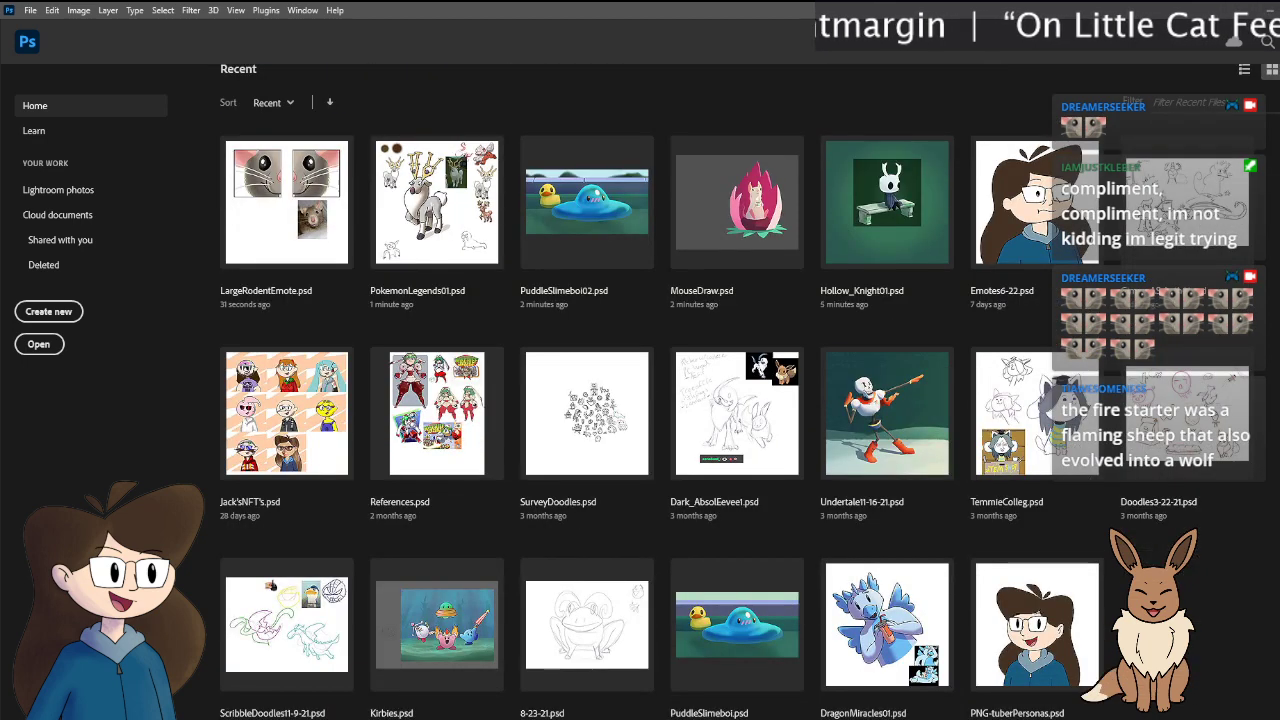
{"action": "scroll", "coordinate": [1025, 393], "scroll_direction": "down", "scroll_amount": 1}
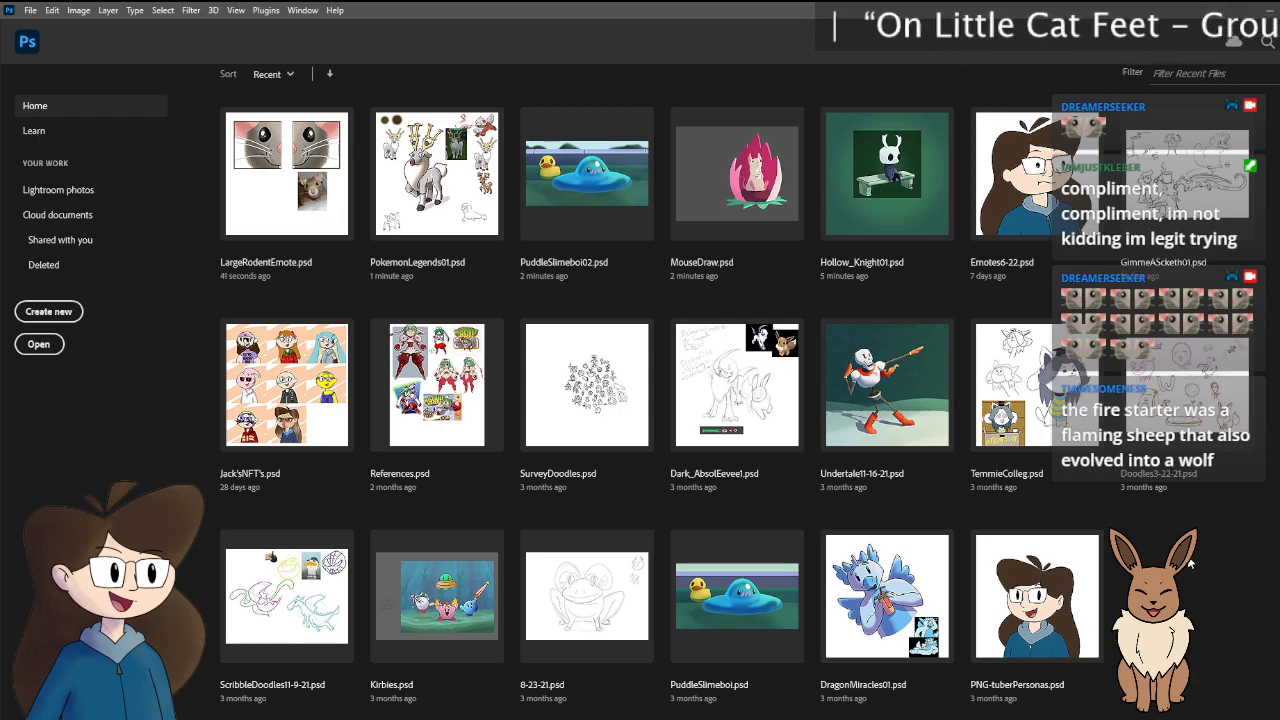
{"action": "scroll", "coordinate": [1190, 565], "scroll_direction": "up", "scroll_amount": 5}
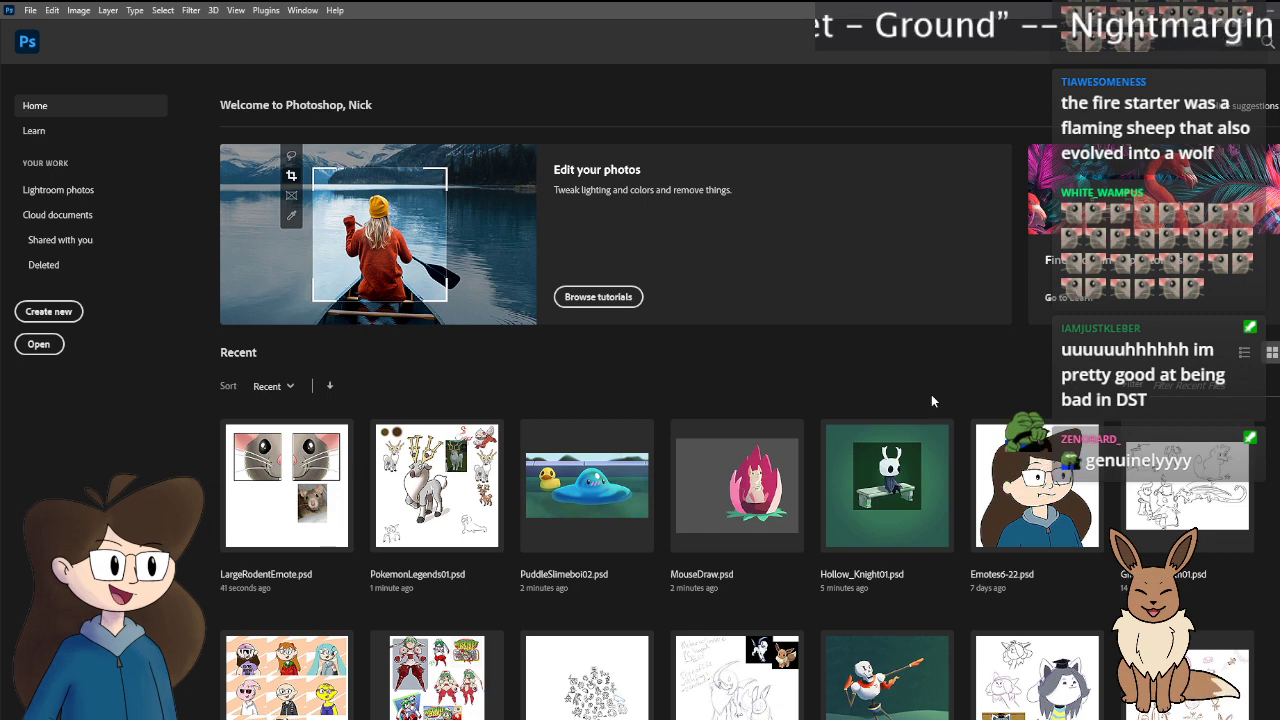
Step: Switch back to the HisuianGoodra drawing in Clip Studio Paint and bring the pink Goodra's head and shell into view
{"action": "key", "text": "alt+Tab"}
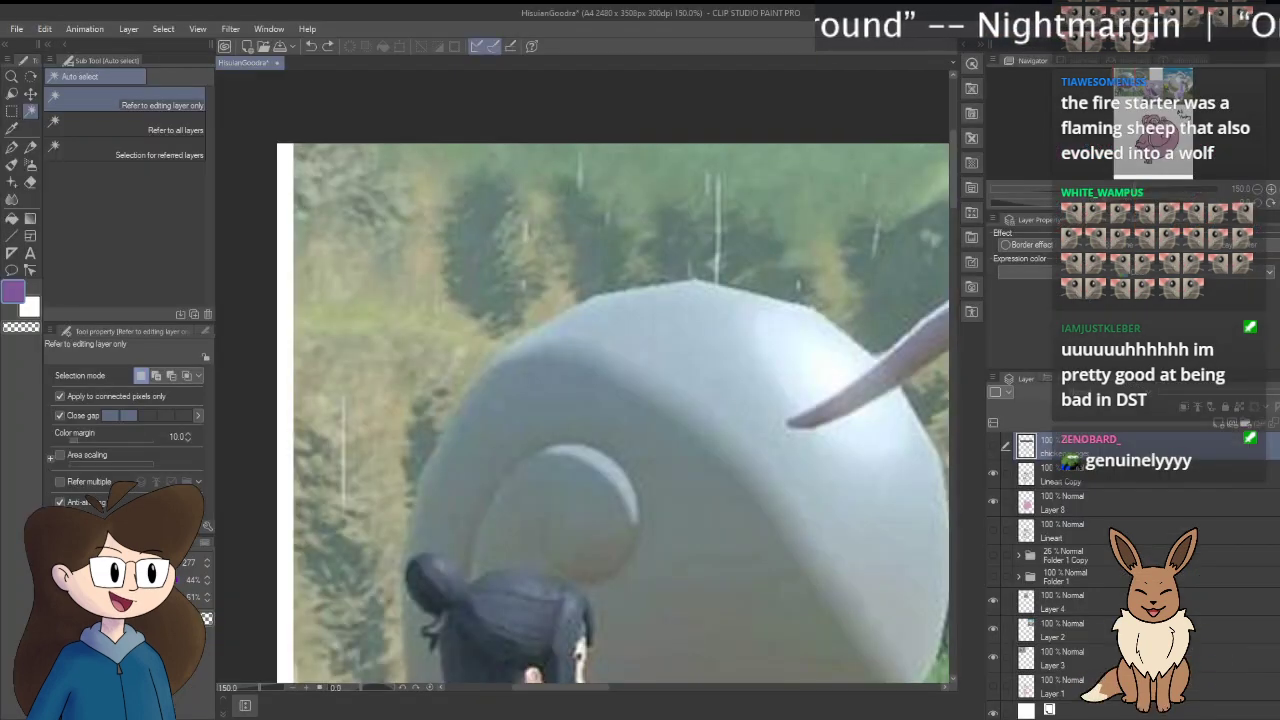
{"action": "scroll", "coordinate": [615, 255], "scroll_direction": "down", "scroll_amount": 1}
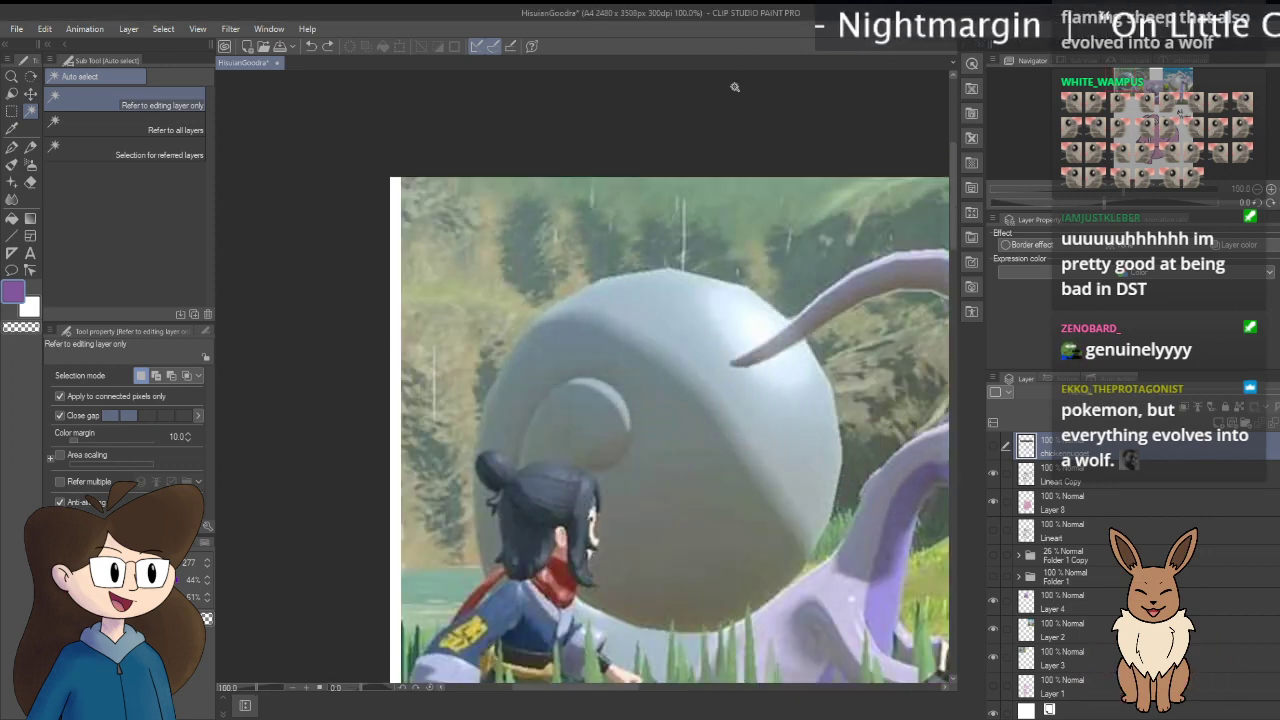
{"action": "scroll", "coordinate": [734, 132], "scroll_direction": "down", "scroll_amount": 1}
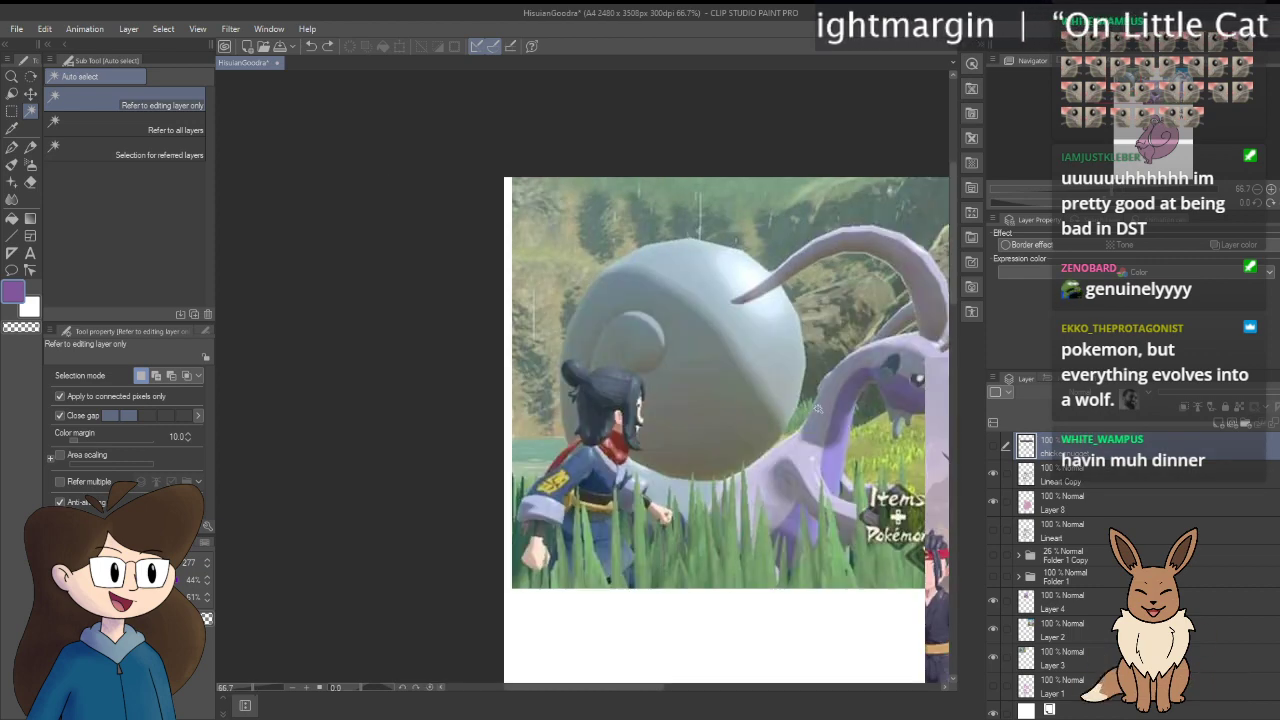
{"action": "left_click_drag", "start_coordinate": [817, 409], "coordinate": [375, 161]}
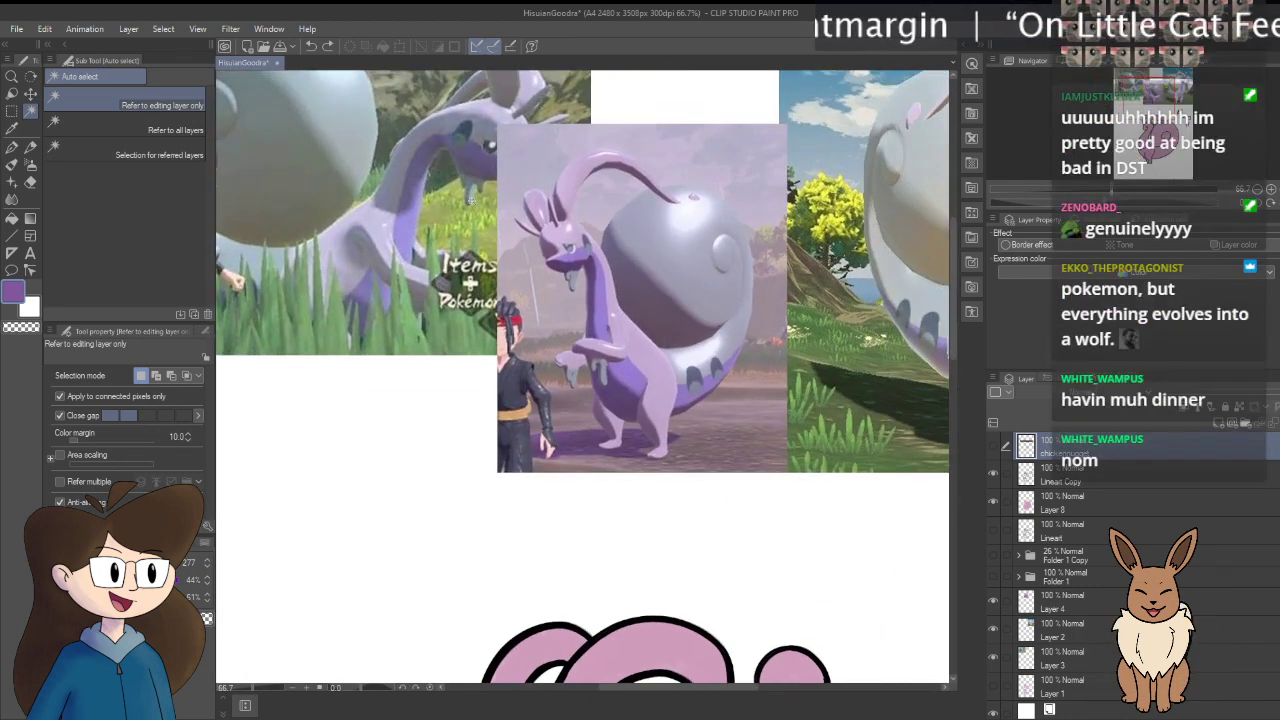
{"action": "left_click_drag", "start_coordinate": [731, 534], "coordinate": [742, 229]}
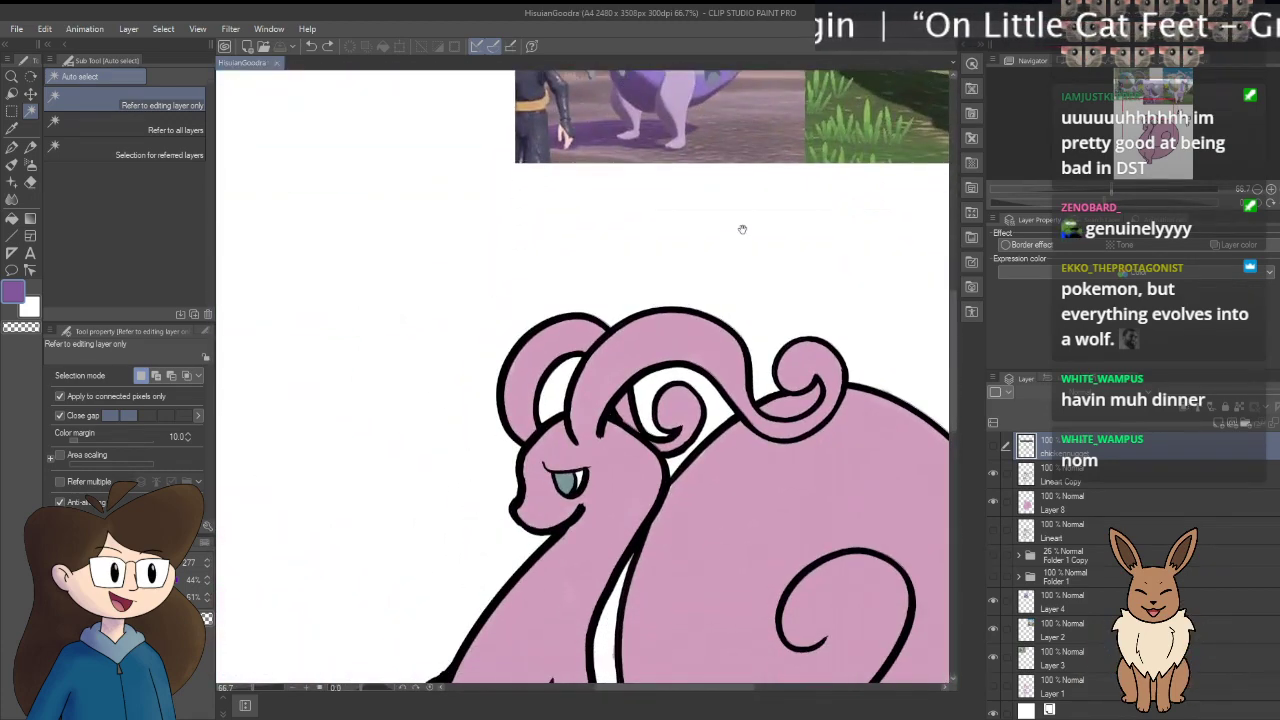
{"action": "left_click_drag", "start_coordinate": [652, 553], "coordinate": [675, 441]}
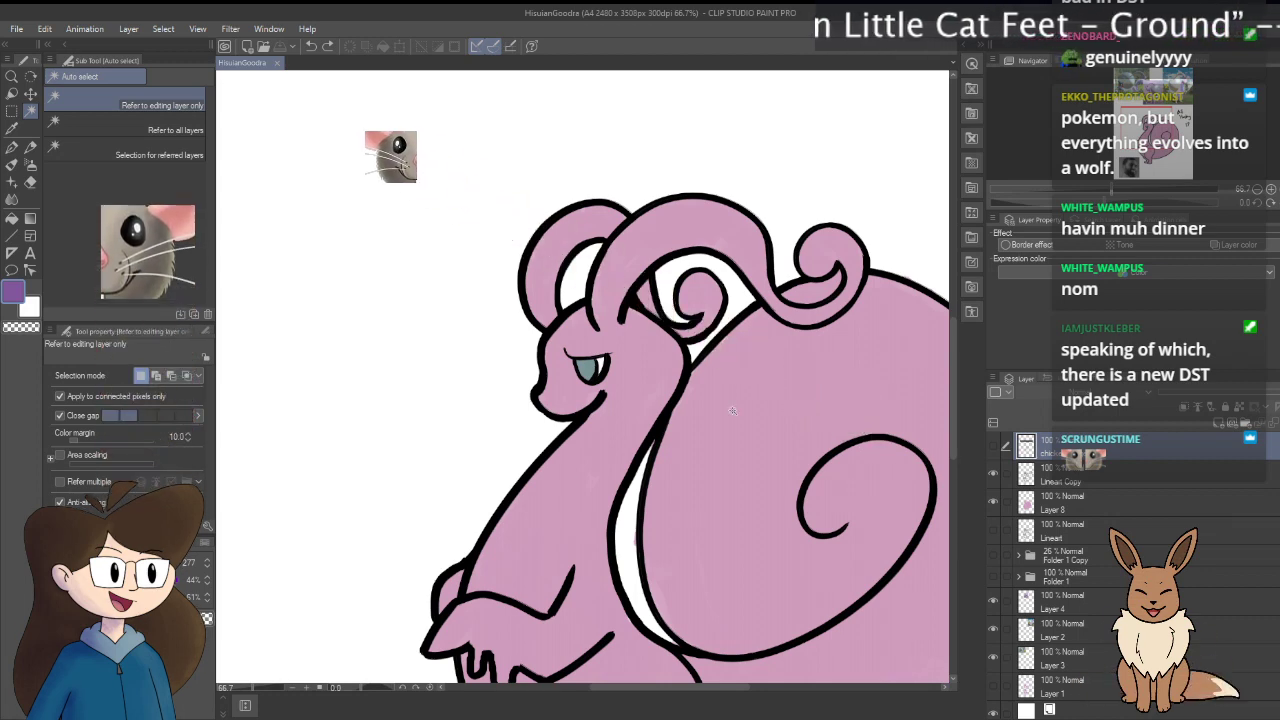
{"action": "scroll", "coordinate": [664, 414], "scroll_direction": "down", "scroll_amount": 1}
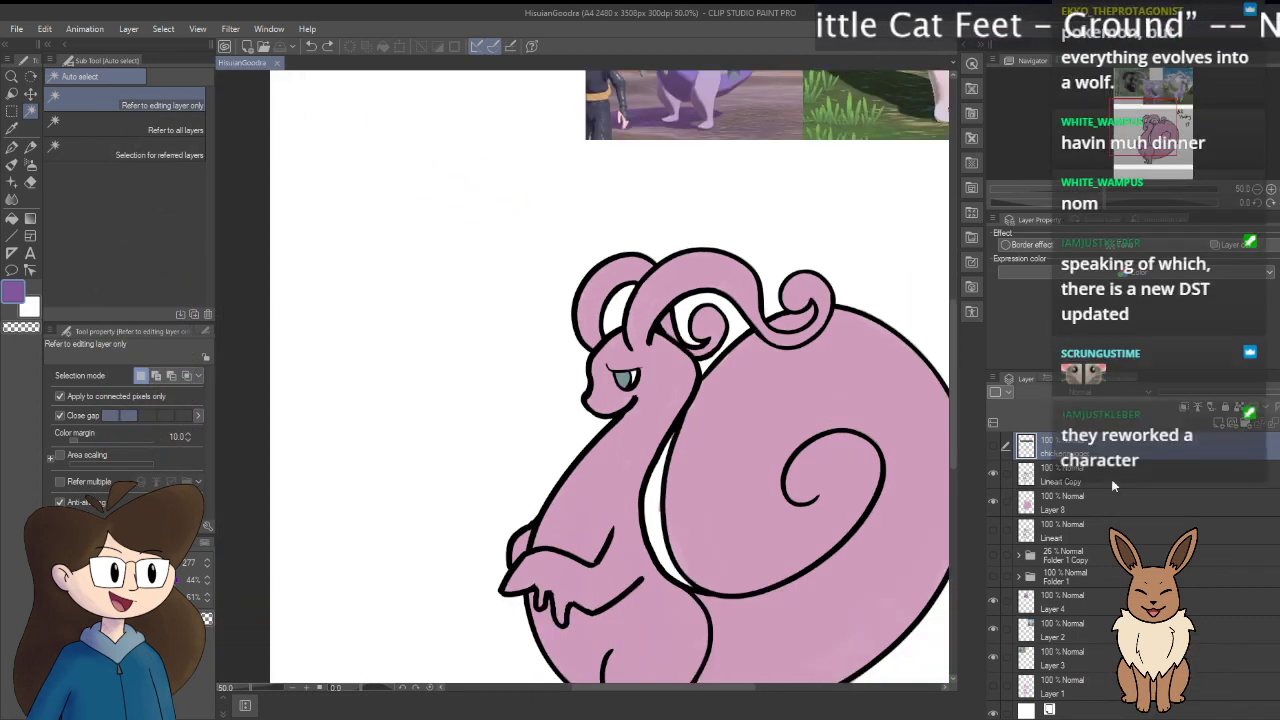
Step: Auto-select the pink body area on Layer 8 using a color margin of 11
{"action": "left_click", "coordinate": [1060, 503]}
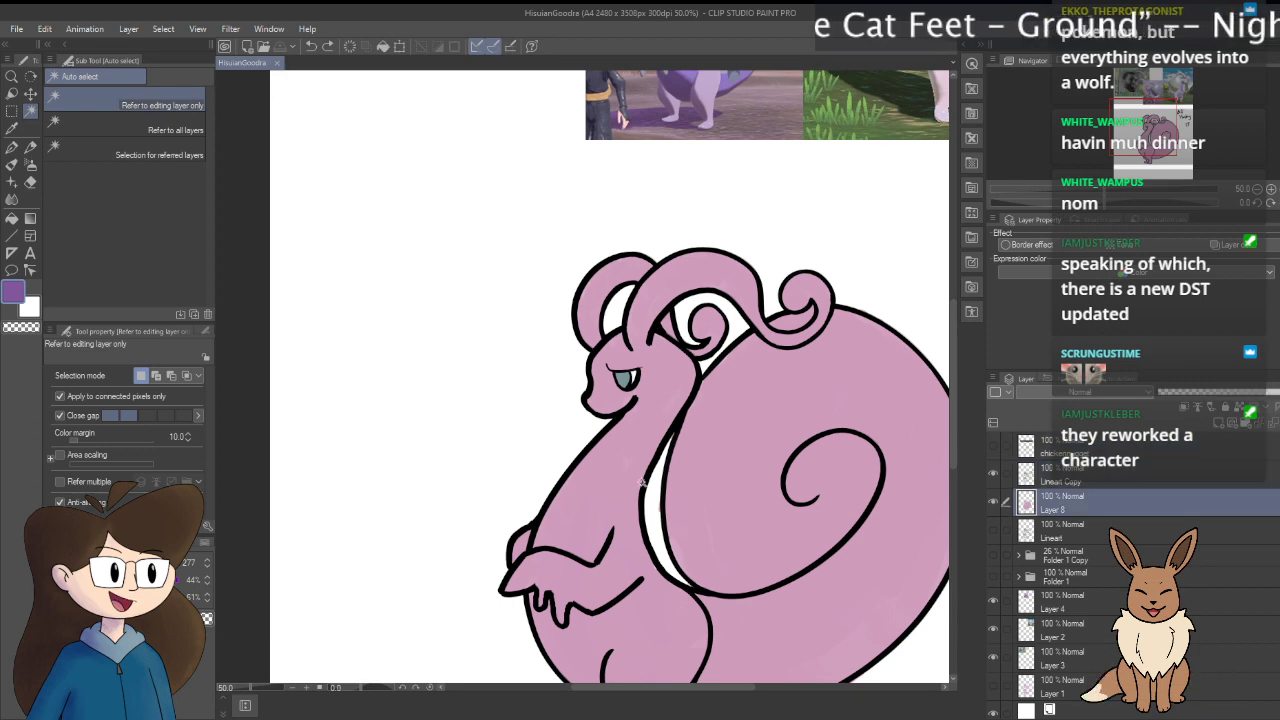
{"action": "left_click", "coordinate": [632, 469]}
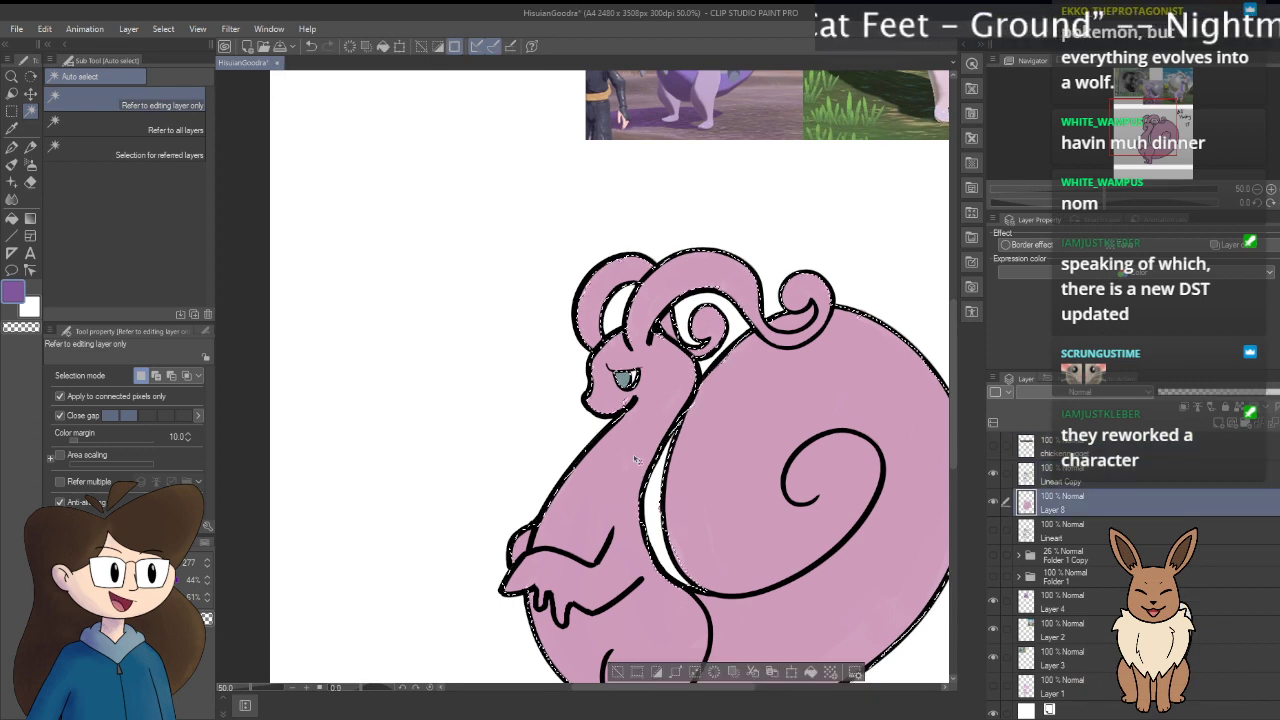
{"action": "scroll", "coordinate": [634, 457], "scroll_direction": "up", "scroll_amount": 2}
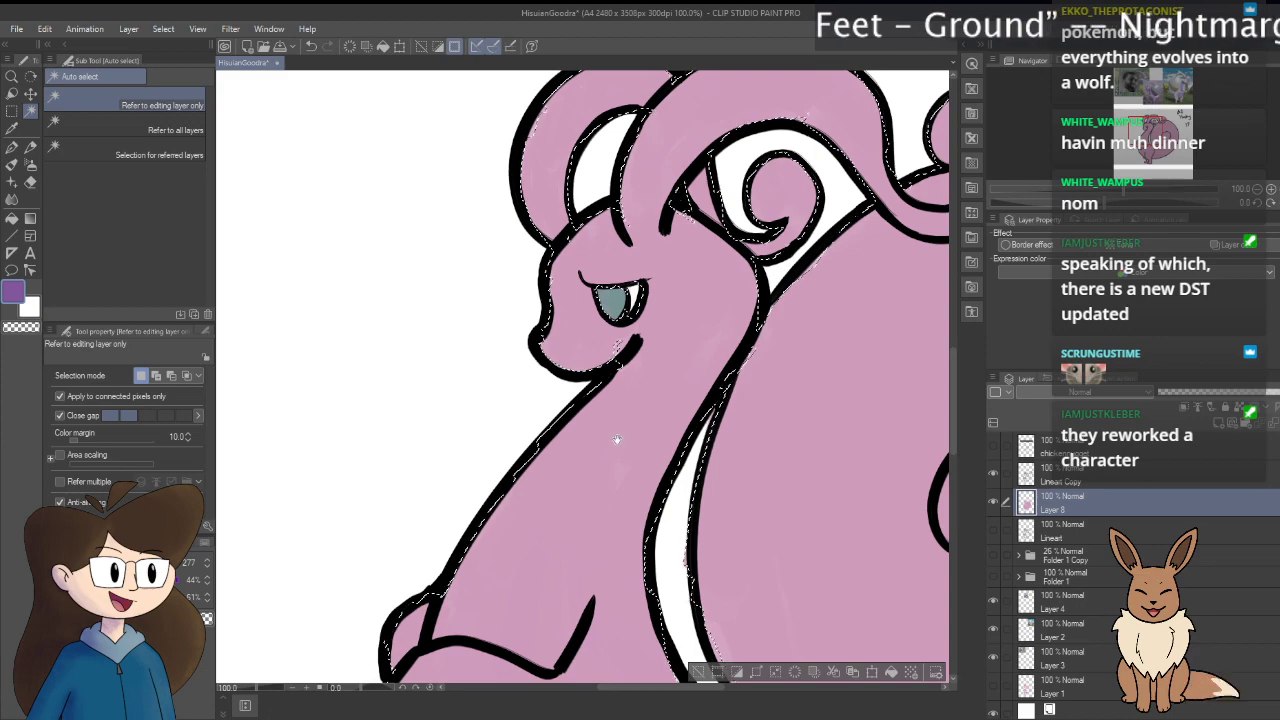
{"action": "left_click_drag", "start_coordinate": [617, 440], "coordinate": [512, 465]}
{"action": "scroll", "coordinate": [508, 469], "scroll_direction": "up", "scroll_amount": 3}
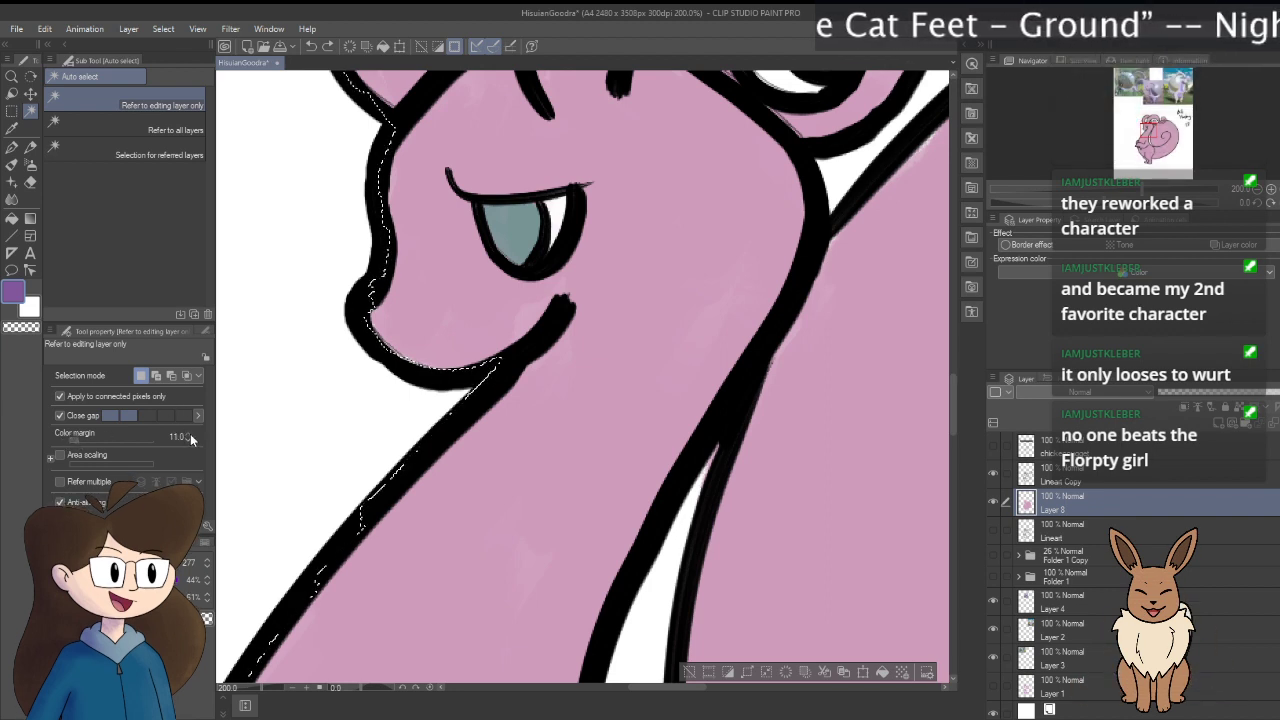
{"action": "left_click", "coordinate": [568, 413]}
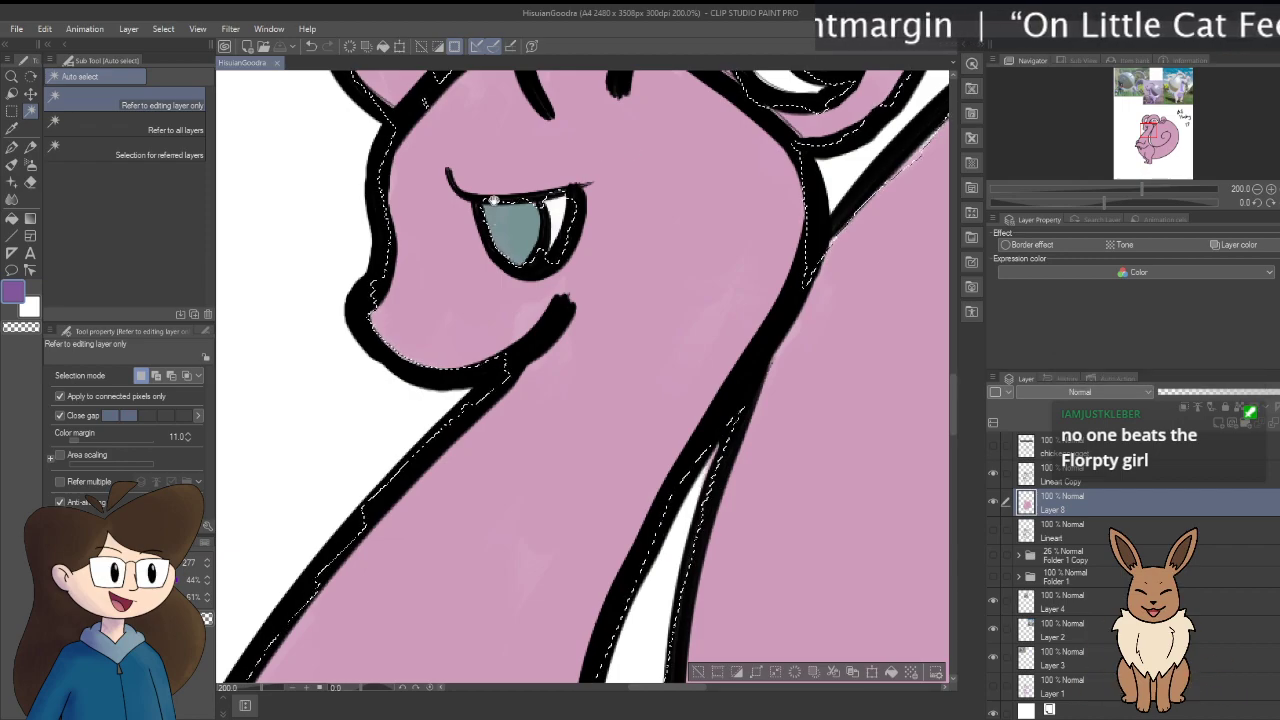
Step: Paint Goodra's lower jaw and the edge around the mouth corner purple with the Gouache brush at size 20
{"action": "left_click_drag", "start_coordinate": [514, 123], "coordinate": [766, 51]}
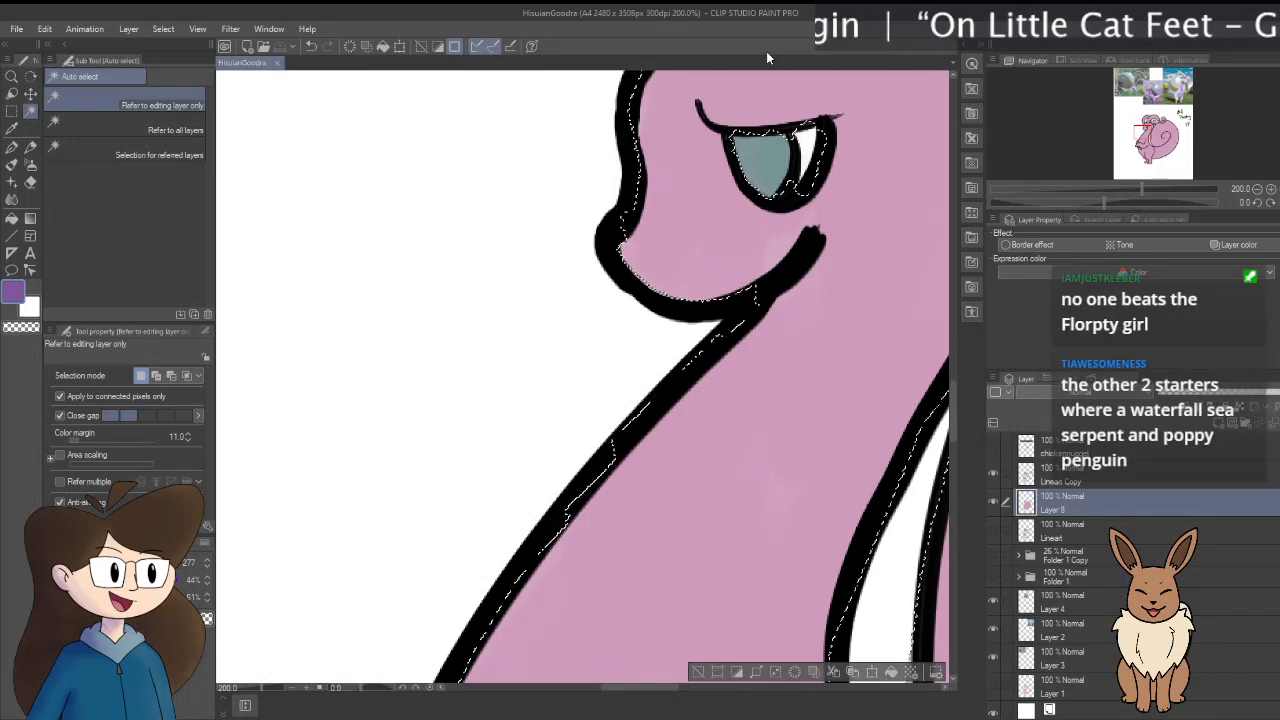
{"action": "left_click_drag", "start_coordinate": [779, 256], "coordinate": [577, 433]}
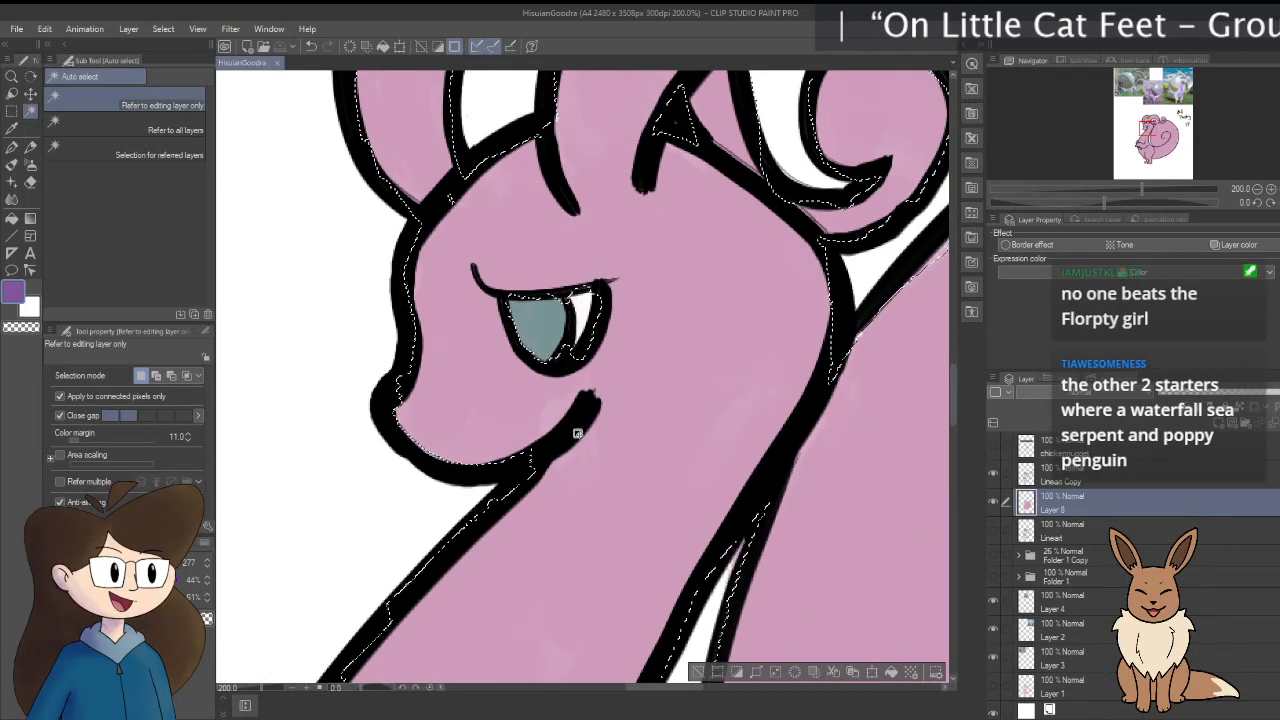
{"action": "key", "text": "b"}
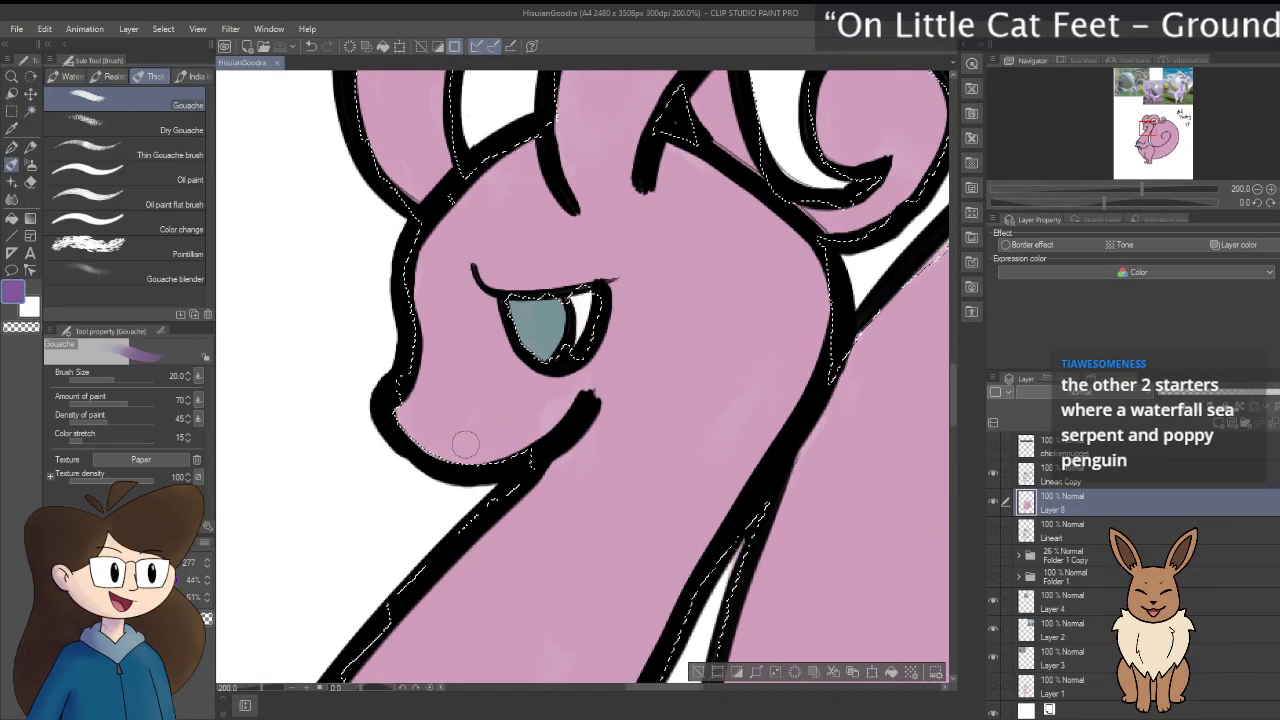
{"action": "mouse_move", "coordinate": [398, 418]}
{"action": "left_mouse_down"}
{"action": "mouse_move", "coordinate": [491, 426]}
{"action": "mouse_move", "coordinate": [588, 396]}
{"action": "left_mouse_up"}
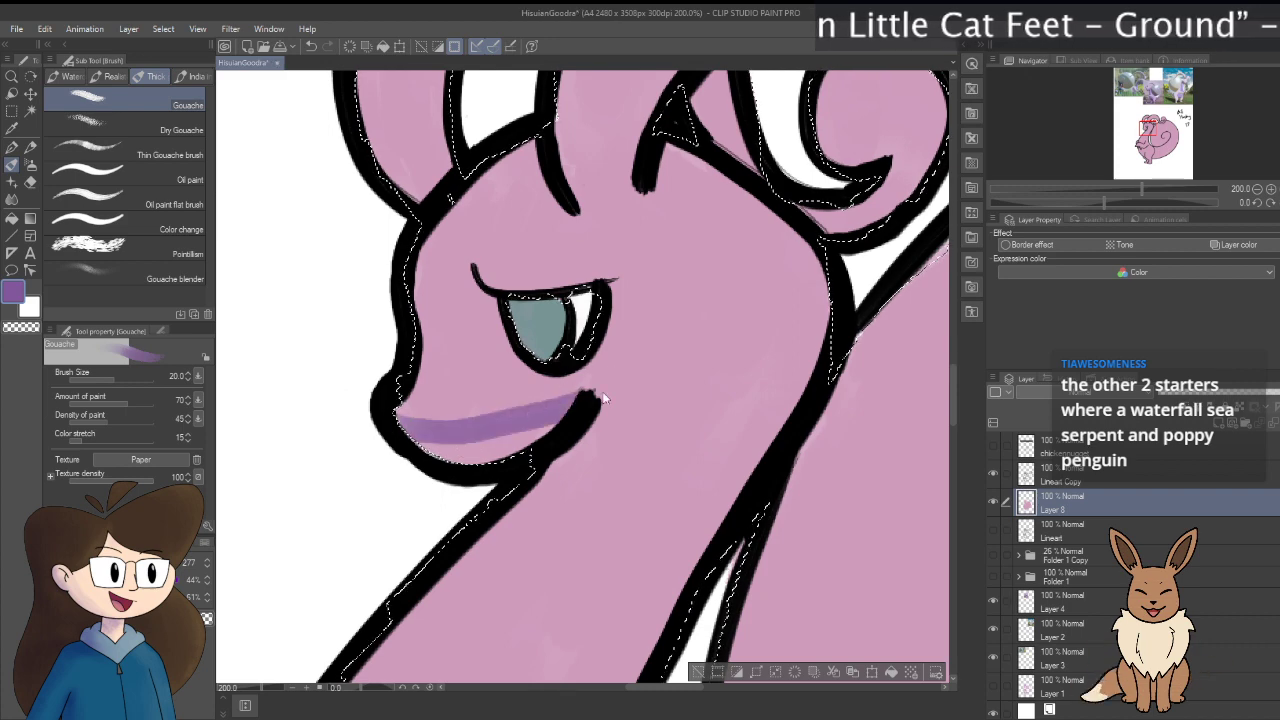
{"action": "mouse_move", "coordinate": [531, 457]}
{"action": "left_mouse_down"}
{"action": "mouse_move", "coordinate": [508, 424]}
{"action": "mouse_move", "coordinate": [431, 431]}
{"action": "mouse_move", "coordinate": [491, 436]}
{"action": "mouse_move", "coordinate": [409, 430]}
{"action": "mouse_move", "coordinate": [539, 426]}
{"action": "mouse_move", "coordinate": [404, 426]}
{"action": "mouse_move", "coordinate": [569, 426]}
{"action": "mouse_move", "coordinate": [442, 460]}
{"action": "mouse_move", "coordinate": [575, 402]}
{"action": "mouse_move", "coordinate": [487, 430]}
{"action": "mouse_move", "coordinate": [395, 429]}
{"action": "mouse_move", "coordinate": [458, 441]}
{"action": "mouse_move", "coordinate": [416, 437]}
{"action": "mouse_move", "coordinate": [560, 408]}
{"action": "left_mouse_up"}
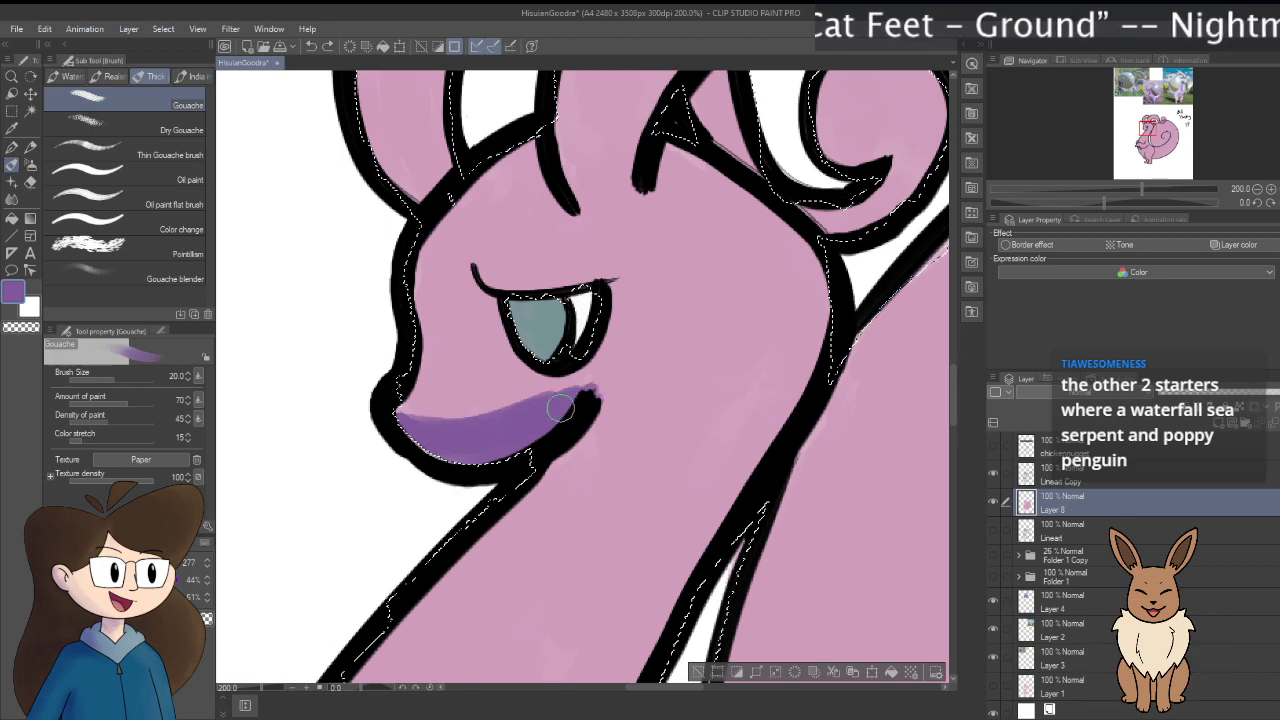
{"action": "scroll", "coordinate": [622, 375], "scroll_direction": "down", "scroll_amount": 3}
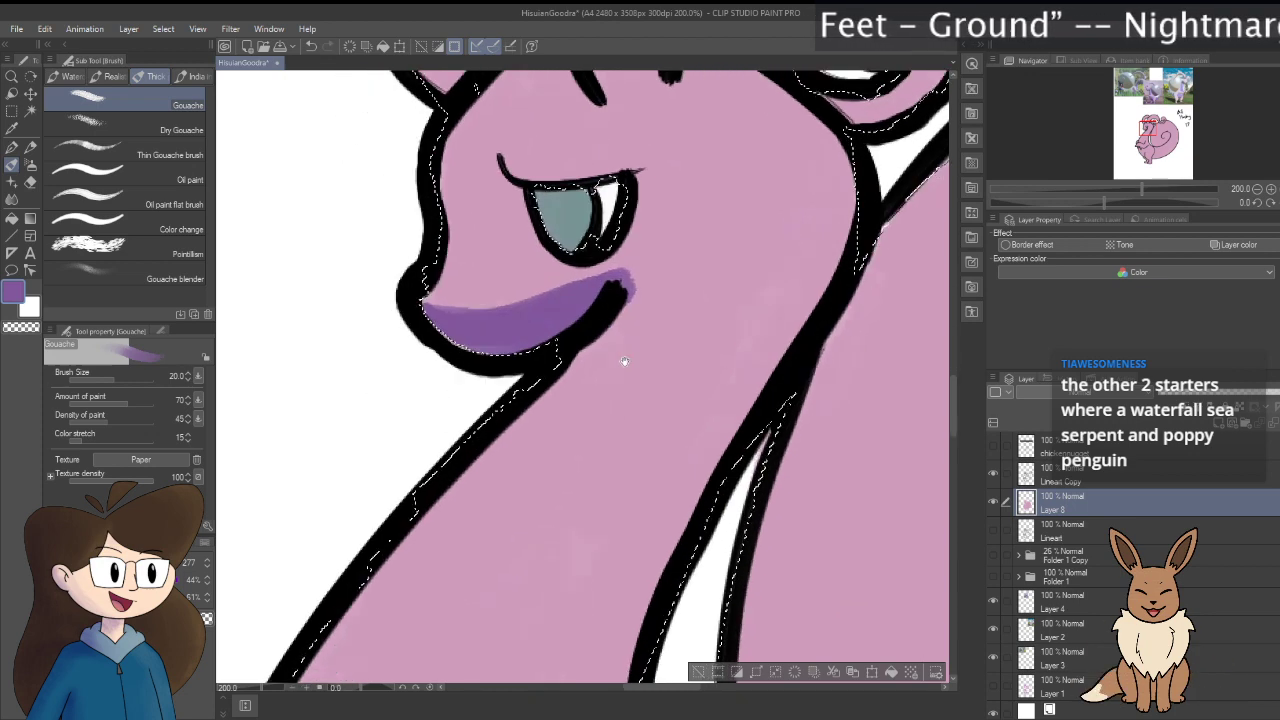
Step: Paint a purple stripe down the front of Goodra's neck from the mouth corner to the arm, filling in its lower part
{"action": "mouse_move", "coordinate": [610, 205]}
{"action": "left_mouse_down"}
{"action": "mouse_move", "coordinate": [395, 455]}
{"action": "mouse_move", "coordinate": [325, 560]}
{"action": "left_mouse_up"}
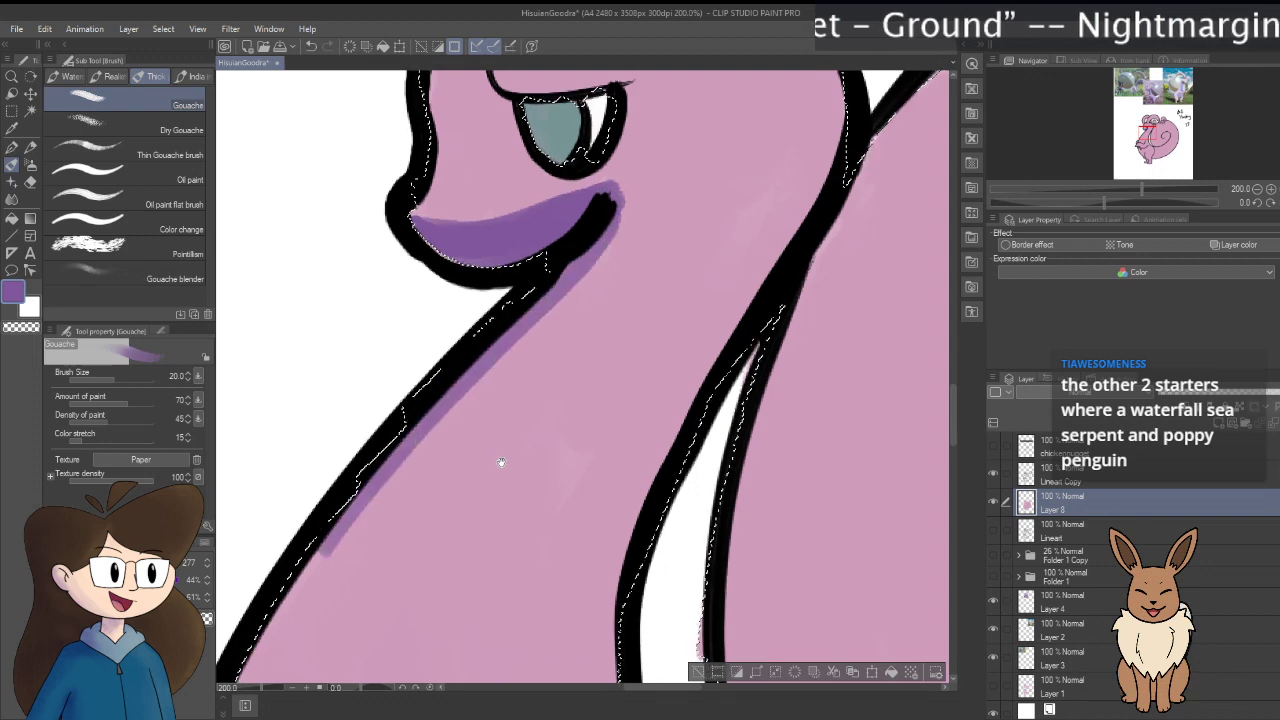
{"action": "scroll", "coordinate": [500, 463], "scroll_direction": "down", "scroll_amount": 3}
{"action": "scroll", "coordinate": [499, 275], "scroll_direction": "down", "scroll_amount": 1}
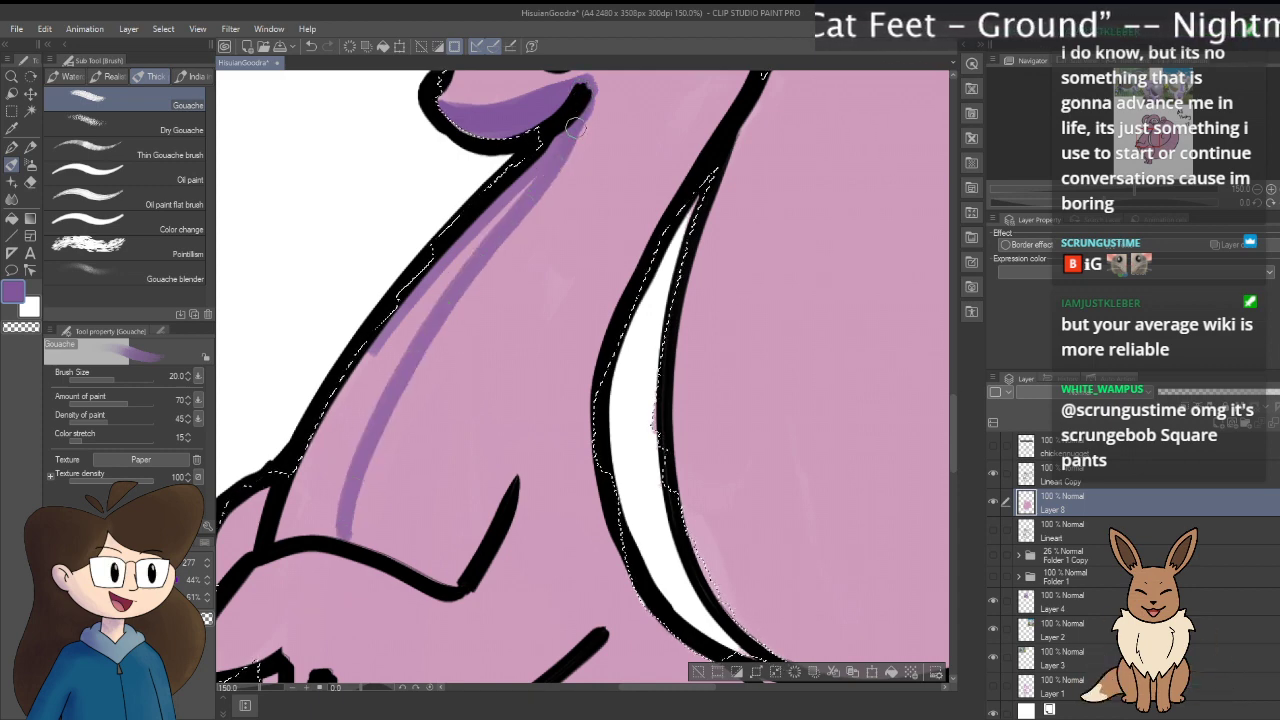
{"action": "mouse_move", "coordinate": [552, 178]}
{"action": "left_mouse_down"}
{"action": "mouse_move", "coordinate": [444, 321]}
{"action": "mouse_move", "coordinate": [358, 488]}
{"action": "left_mouse_up"}
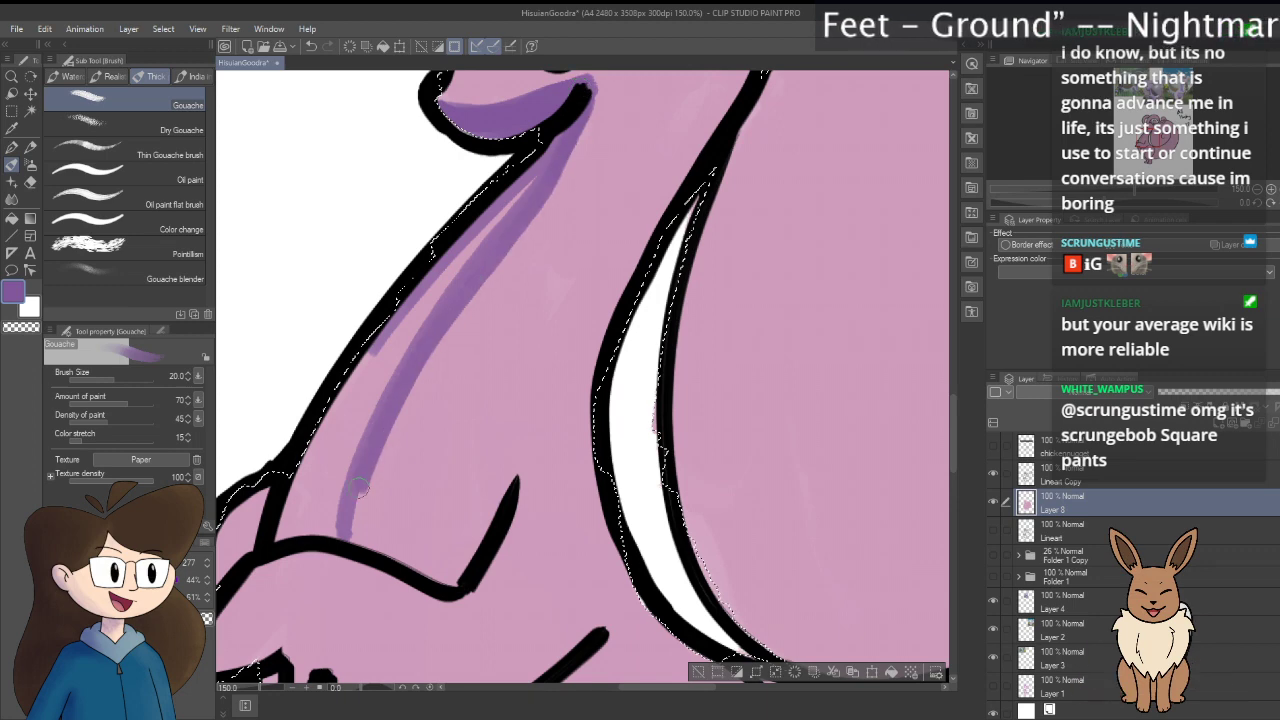
{"action": "mouse_move", "coordinate": [349, 540]}
{"action": "left_mouse_down"}
{"action": "mouse_move", "coordinate": [355, 472]}
{"action": "mouse_move", "coordinate": [343, 539]}
{"action": "mouse_move", "coordinate": [340, 405]}
{"action": "left_mouse_up"}
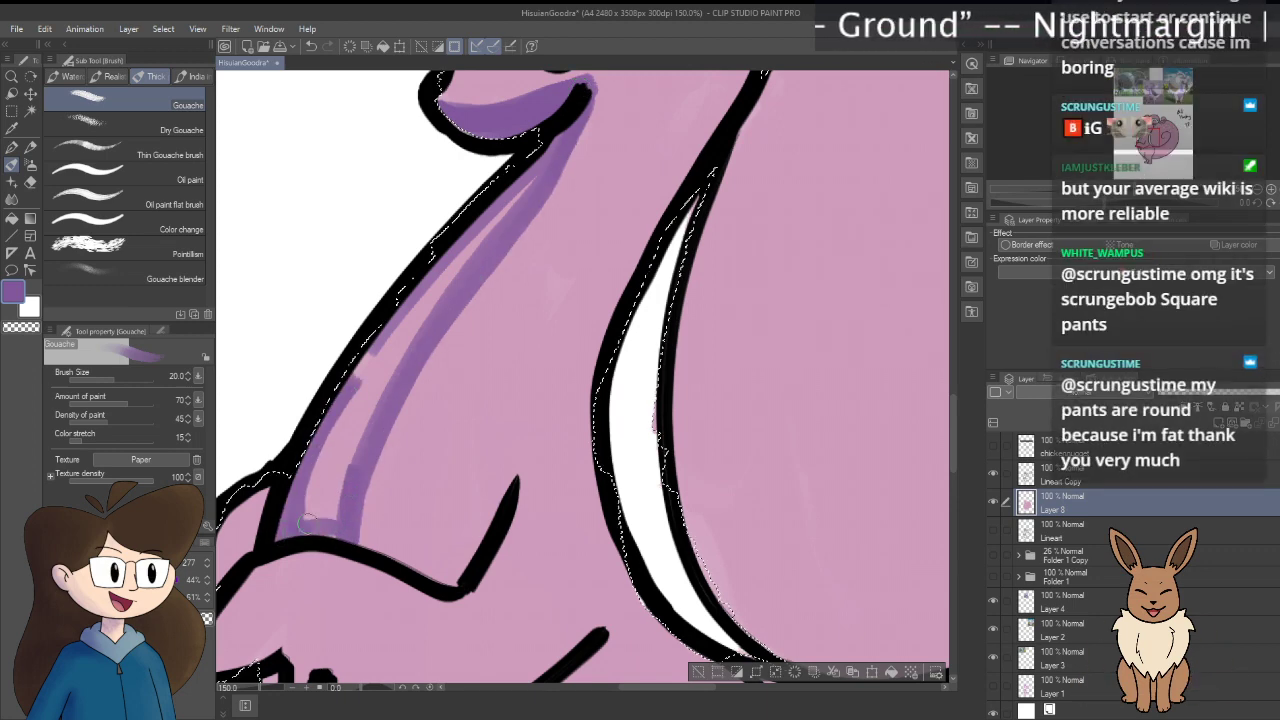
{"action": "mouse_move", "coordinate": [300, 532]}
{"action": "left_mouse_down"}
{"action": "mouse_move", "coordinate": [317, 494]}
{"action": "mouse_move", "coordinate": [327, 530]}
{"action": "mouse_move", "coordinate": [300, 519]}
{"action": "mouse_move", "coordinate": [372, 386]}
{"action": "left_mouse_up"}
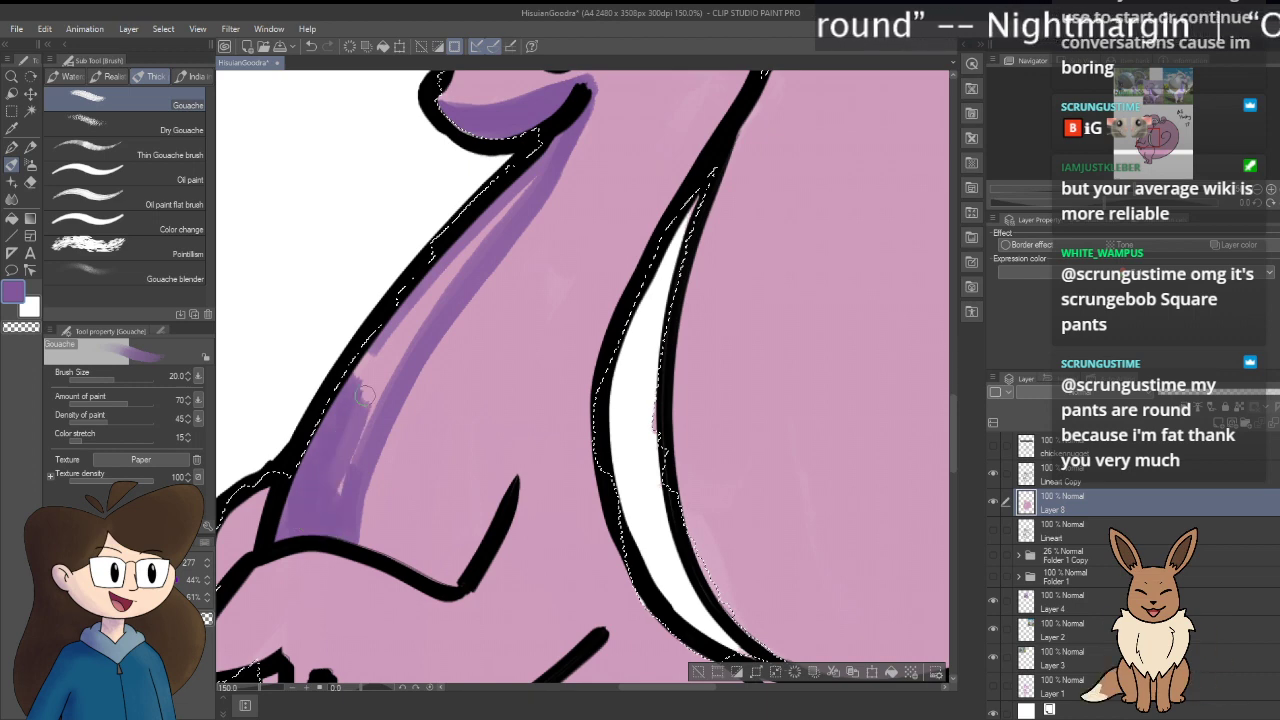
{"action": "mouse_move", "coordinate": [340, 494]}
{"action": "left_mouse_down"}
{"action": "mouse_move", "coordinate": [366, 398]}
{"action": "mouse_move", "coordinate": [445, 332]}
{"action": "left_mouse_up"}
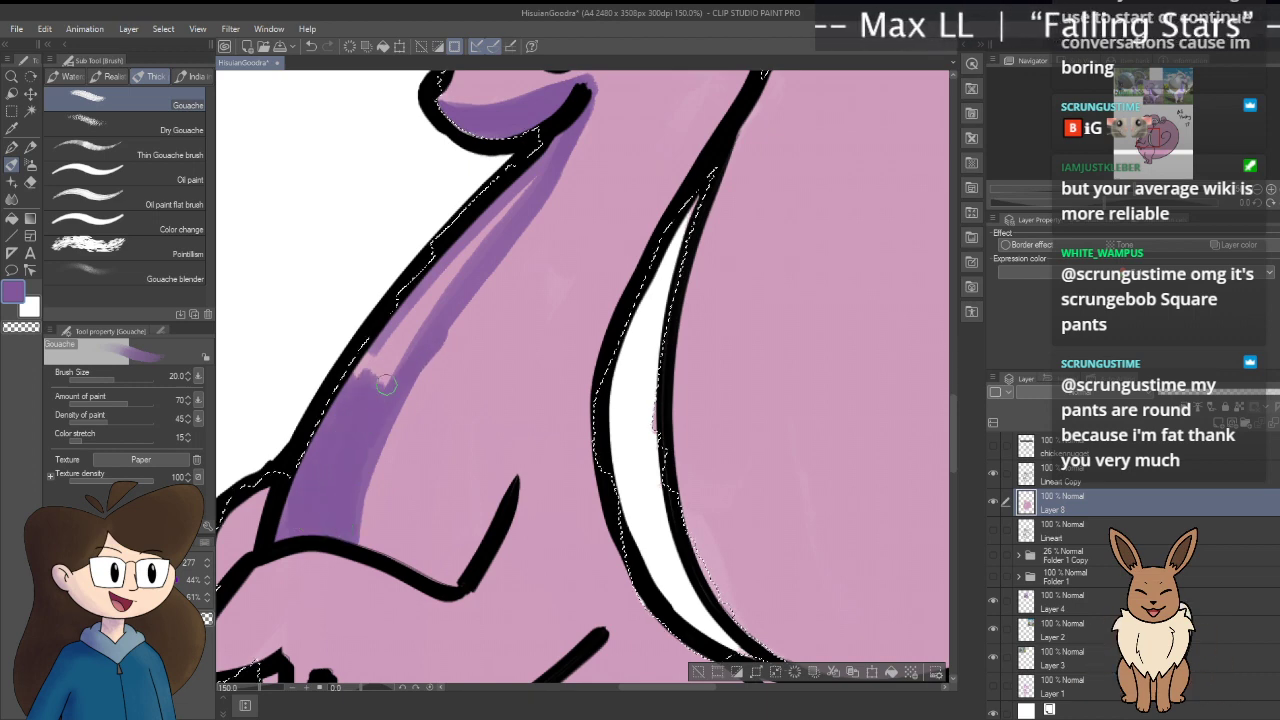
Step: Fill the remaining pink gaps in the upper part of the neck stripe with purple up to the jaw outline
{"action": "left_click_drag", "start_coordinate": [378, 395], "coordinate": [500, 176]}
{"action": "mouse_move", "coordinate": [455, 316]}
{"action": "left_mouse_down"}
{"action": "mouse_move", "coordinate": [533, 221]}
{"action": "mouse_move", "coordinate": [596, 93]}
{"action": "left_mouse_up"}
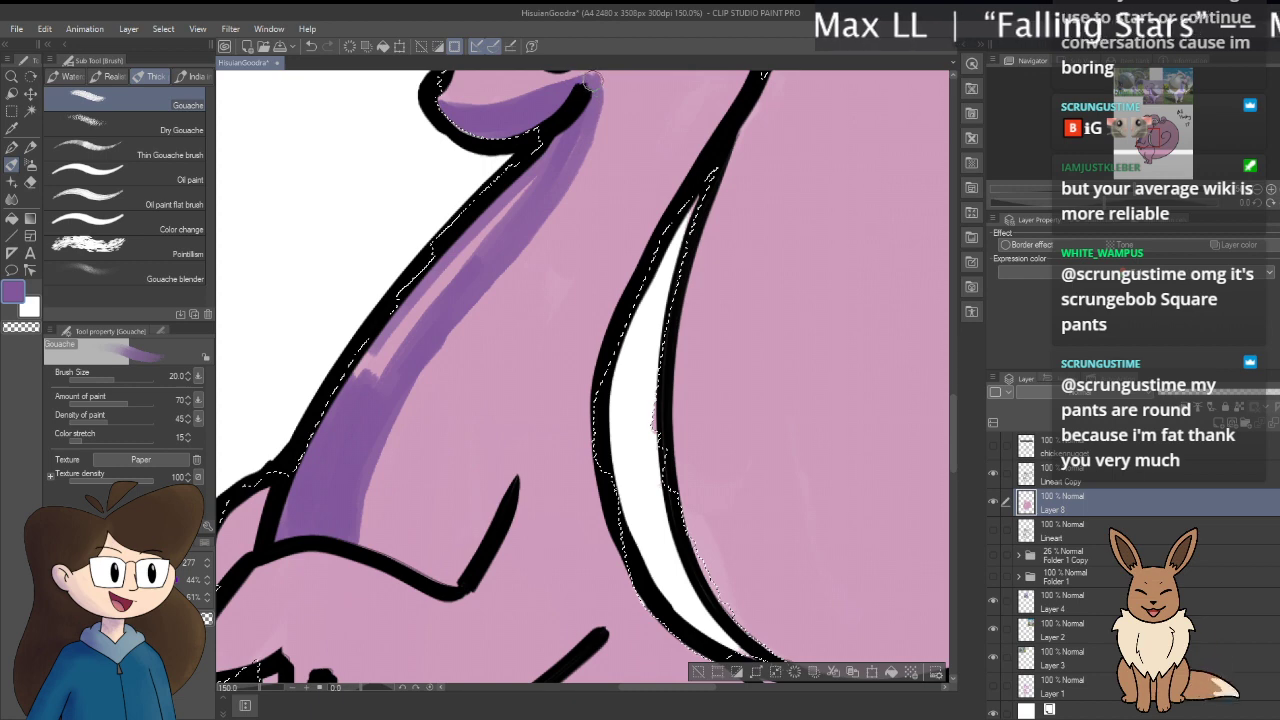
{"action": "mouse_move", "coordinate": [575, 137]}
{"action": "left_mouse_down"}
{"action": "mouse_move", "coordinate": [396, 354]}
{"action": "mouse_move", "coordinate": [557, 152]}
{"action": "mouse_move", "coordinate": [458, 272]}
{"action": "left_mouse_up"}
{"action": "left_click_drag", "start_coordinate": [528, 192], "coordinate": [370, 376]}
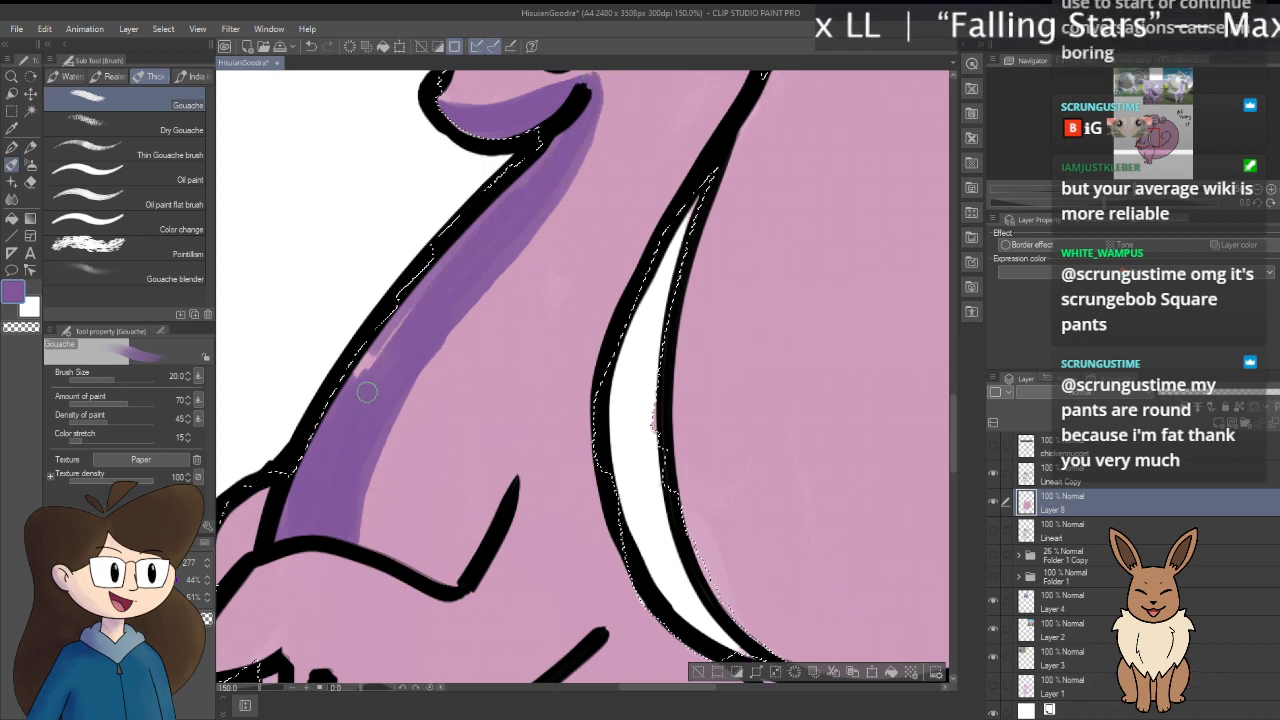
{"action": "left_click_drag", "start_coordinate": [460, 245], "coordinate": [356, 384]}
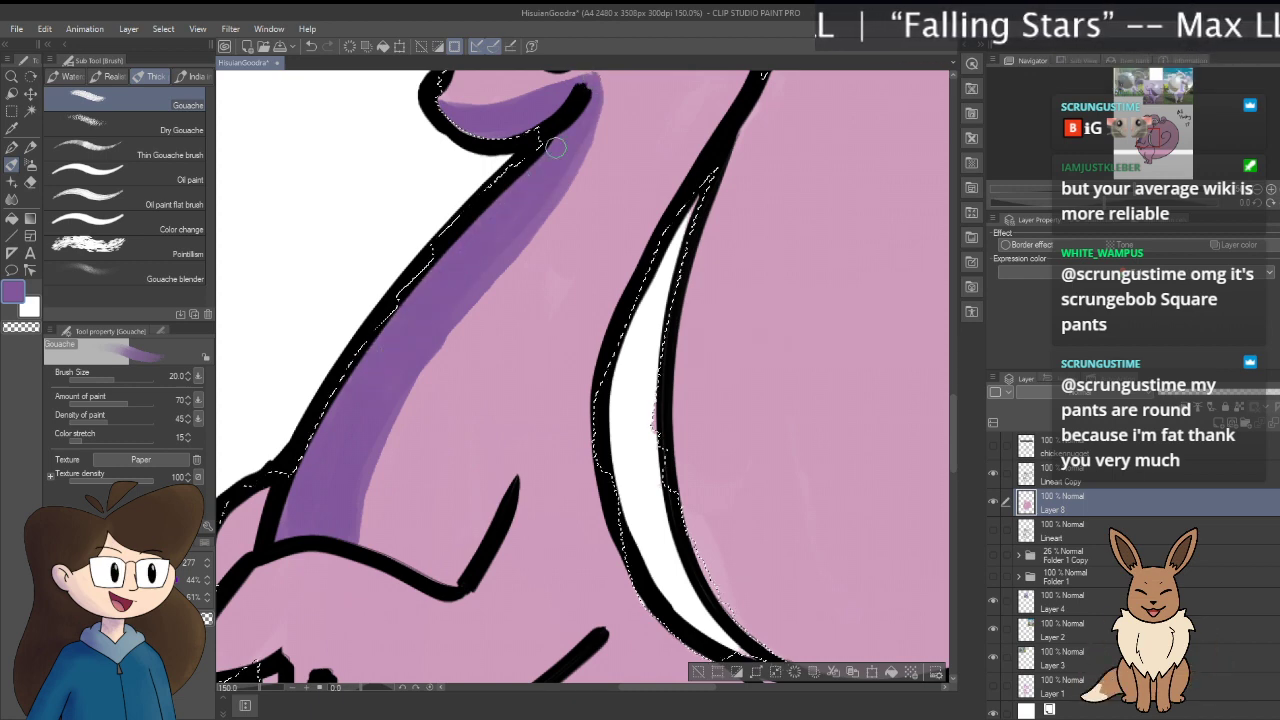
{"action": "mouse_move", "coordinate": [587, 101]}
{"action": "left_mouse_down"}
{"action": "mouse_move", "coordinate": [556, 200]}
{"action": "mouse_move", "coordinate": [530, 228]}
{"action": "left_mouse_up"}
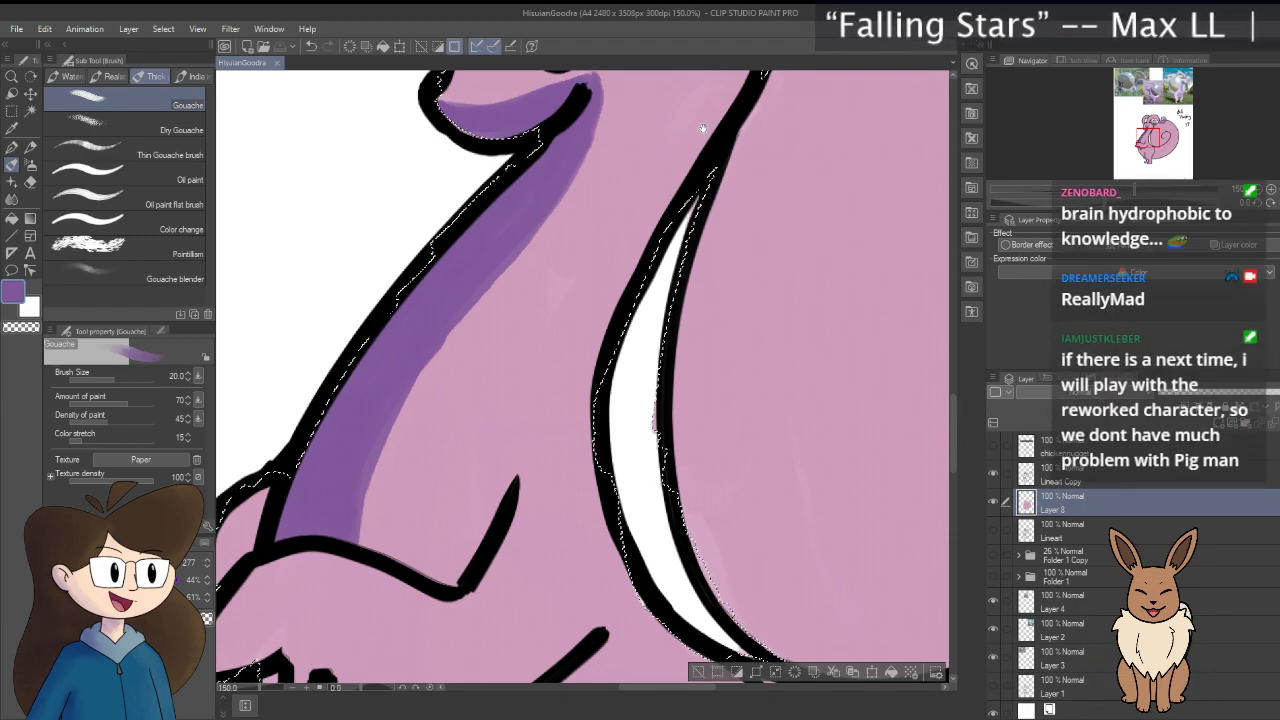
Step: Examine the Hisuian Goodra reference images for the placement of the purple markings on the throat, chest and belly
{"action": "scroll", "coordinate": [729, 220], "scroll_direction": "up", "scroll_amount": 5}
{"action": "scroll", "coordinate": [560, 350], "scroll_direction": "up", "scroll_amount": 5}
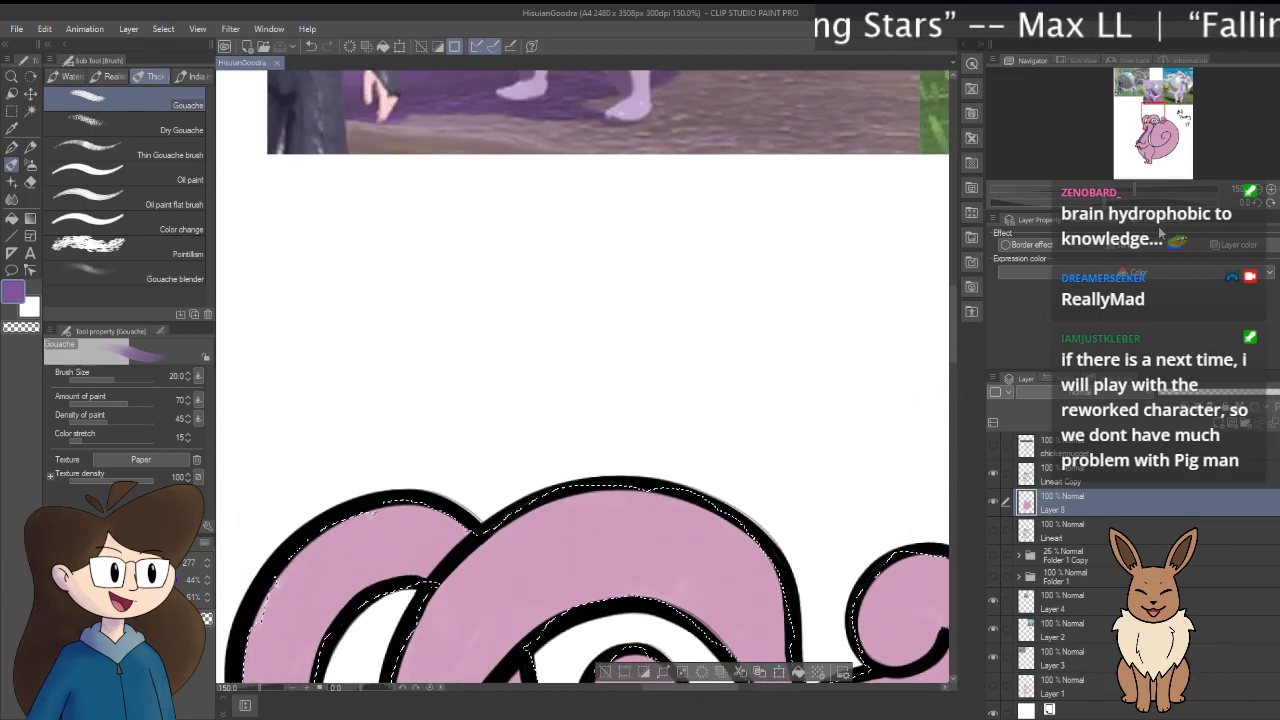
{"action": "scroll", "coordinate": [583, 380], "scroll_direction": "up", "scroll_amount": 5}
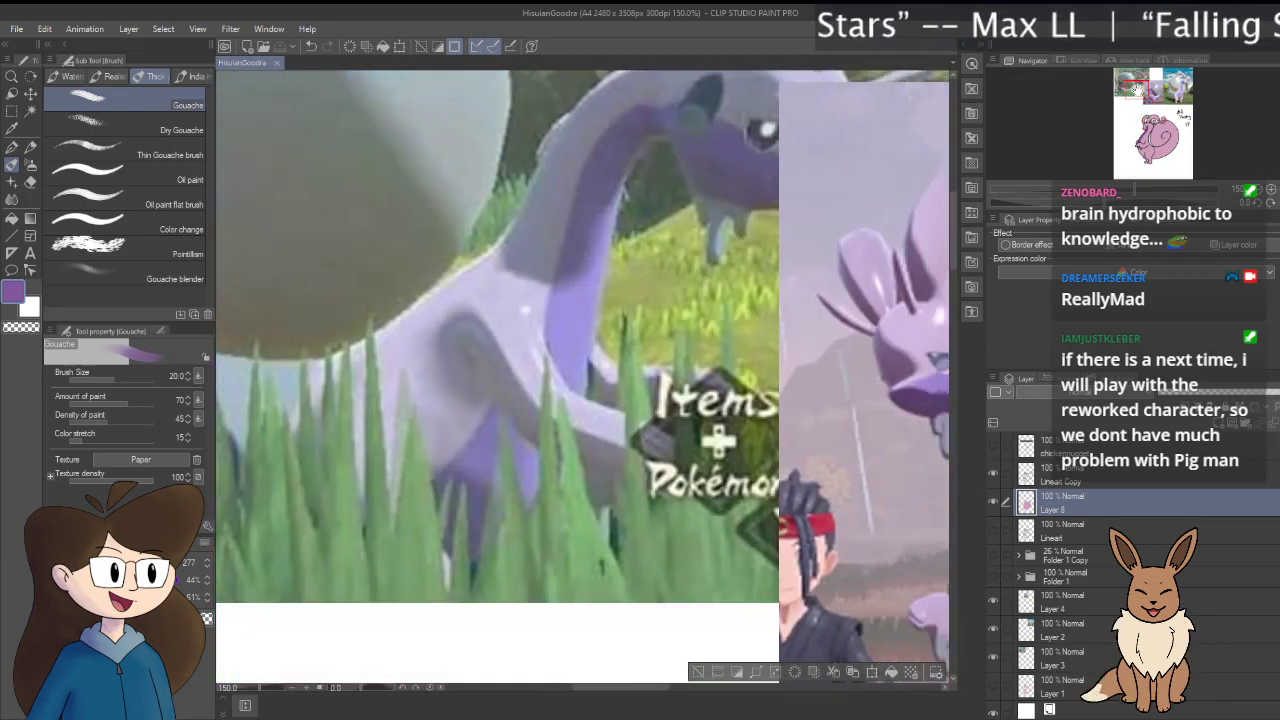
{"action": "scroll", "coordinate": [583, 380], "scroll_direction": "right", "scroll_amount": 5}
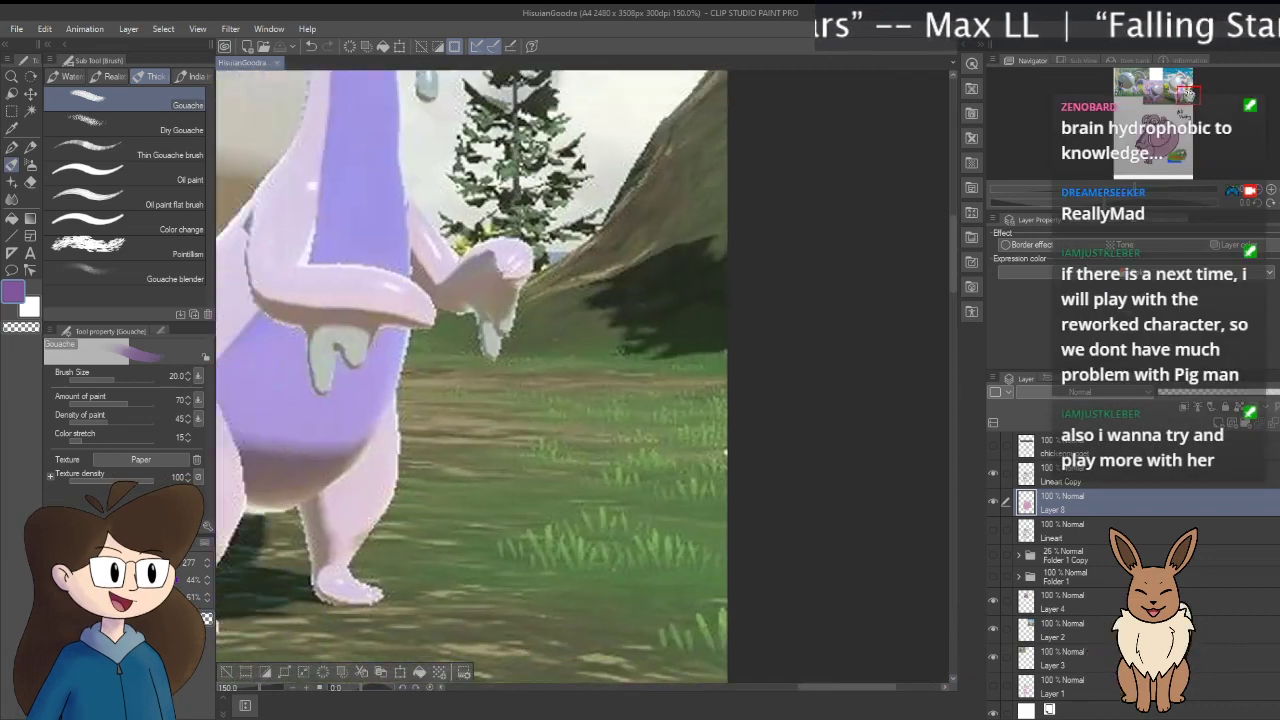
{"action": "scroll", "coordinate": [583, 380], "scroll_direction": "up", "scroll_amount": 10}
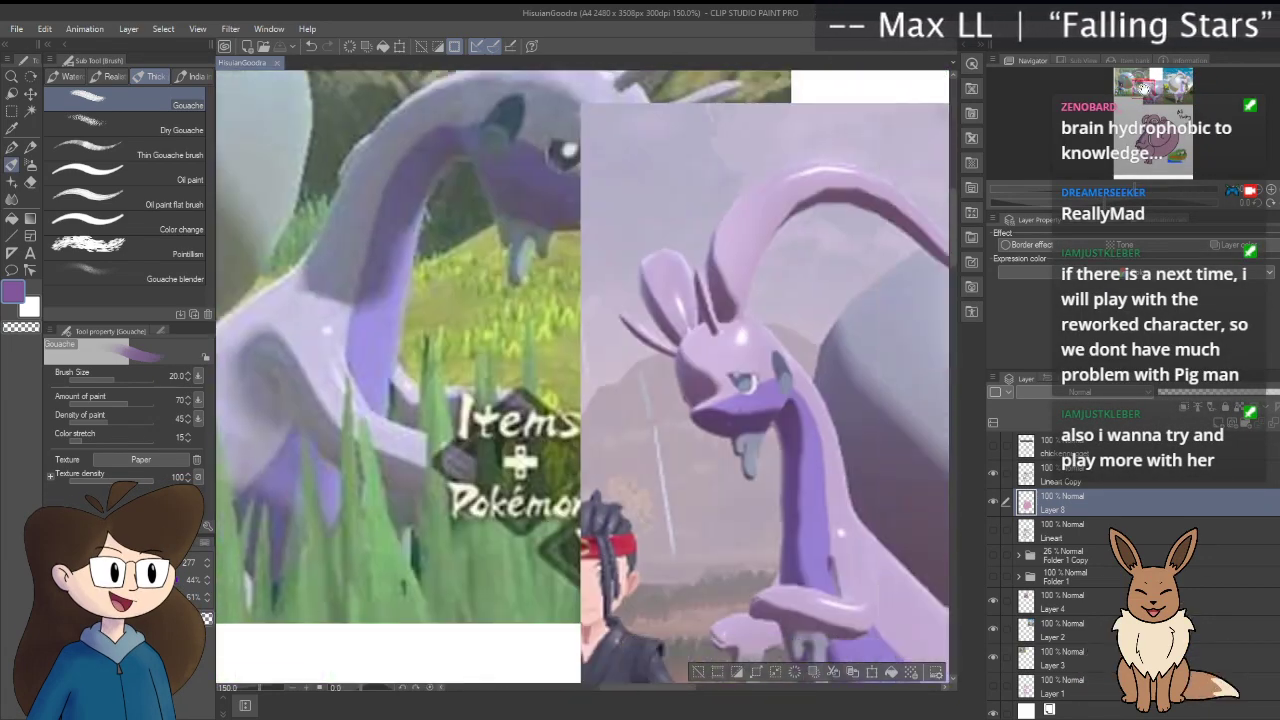
{"action": "scroll", "coordinate": [583, 380], "scroll_direction": "right", "scroll_amount": 3}
{"action": "scroll", "coordinate": [583, 380], "scroll_direction": "left", "scroll_amount": 3}
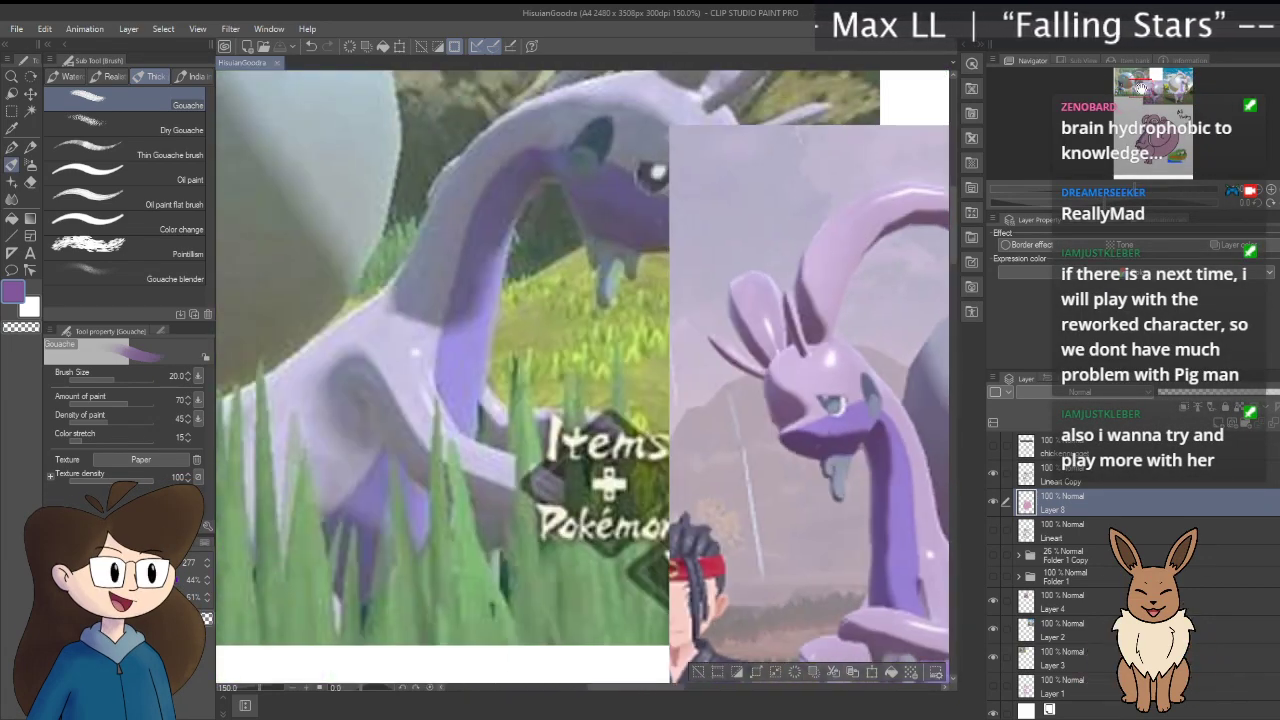
{"action": "scroll", "coordinate": [583, 380], "scroll_direction": "right", "scroll_amount": 5}
{"action": "scroll", "coordinate": [583, 380], "scroll_direction": "down", "scroll_amount": 5}
{"action": "scroll", "coordinate": [583, 380], "scroll_direction": "down", "scroll_amount": 10}
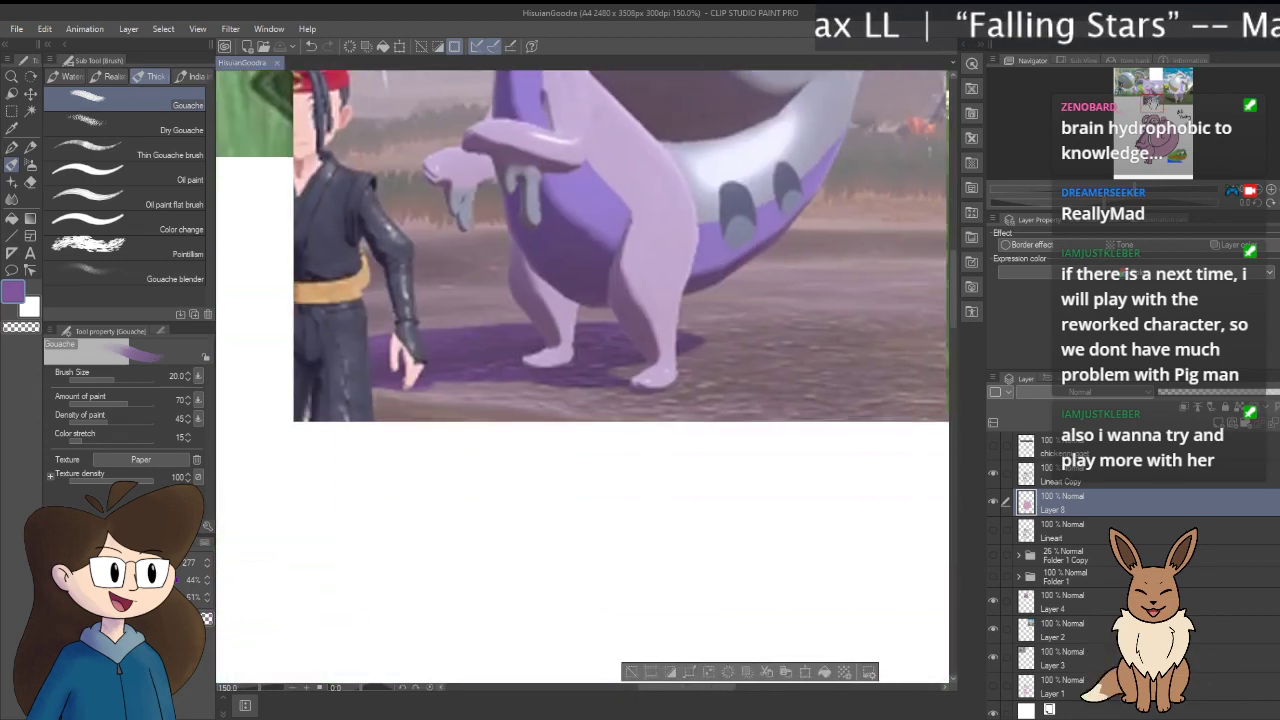
{"action": "scroll", "coordinate": [583, 380], "scroll_direction": "up", "scroll_amount": 10}
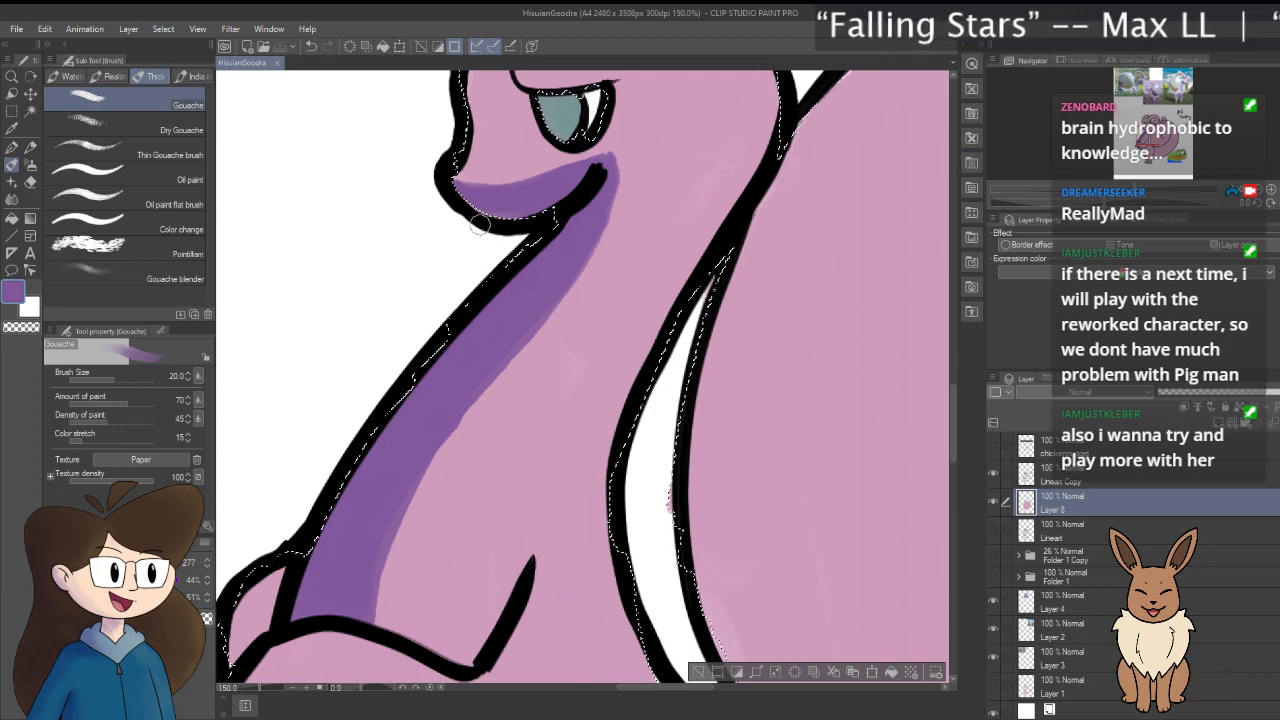
Step: Smooth the outer edge of the purple throat marking just below the mouth corner
{"action": "scroll", "coordinate": [480, 225], "scroll_direction": "up", "scroll_amount": 1}
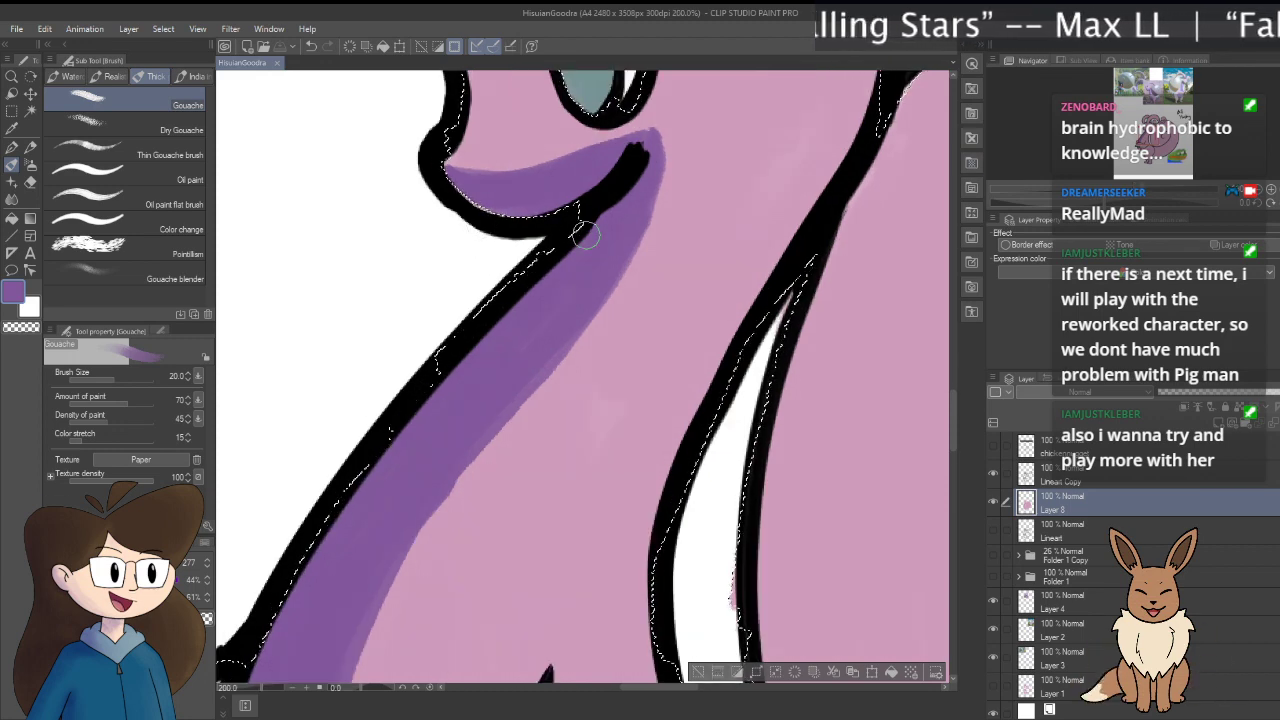
{"action": "left_click_drag", "start_coordinate": [644, 182], "coordinate": [546, 364]}
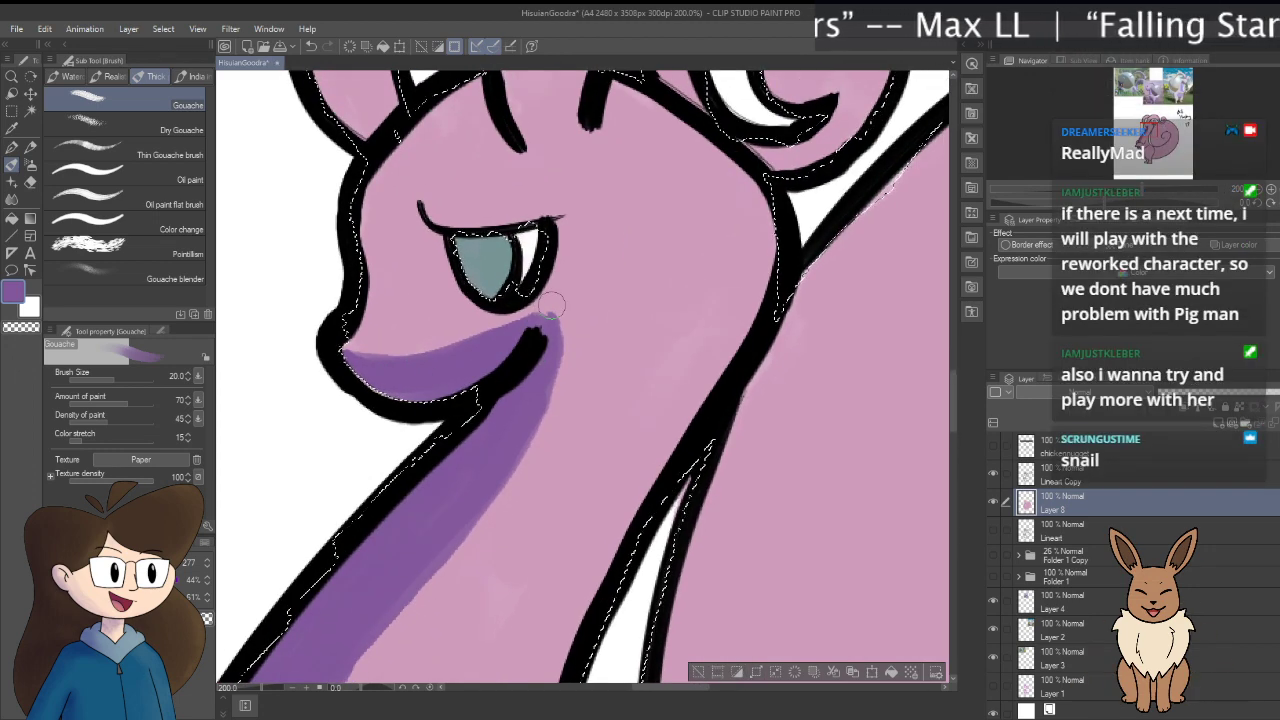
{"action": "scroll", "coordinate": [551, 307], "scroll_direction": "down", "scroll_amount": 4}
{"action": "scroll", "coordinate": [553, 311], "scroll_direction": "down", "scroll_amount": 2}
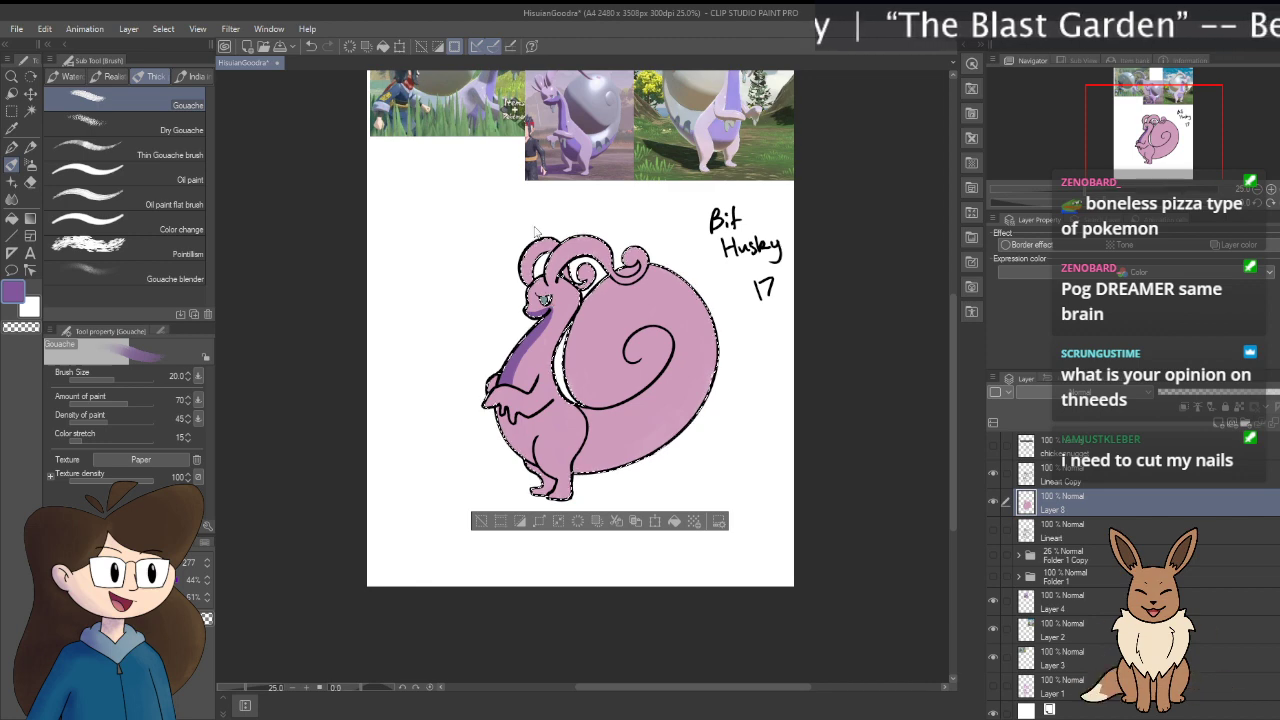
Step: Widen the purple neck marking across the chest down to the arm and elbow line with the Gouache brush at size 25
{"action": "scroll", "coordinate": [535, 229], "scroll_direction": "up", "scroll_amount": 5}
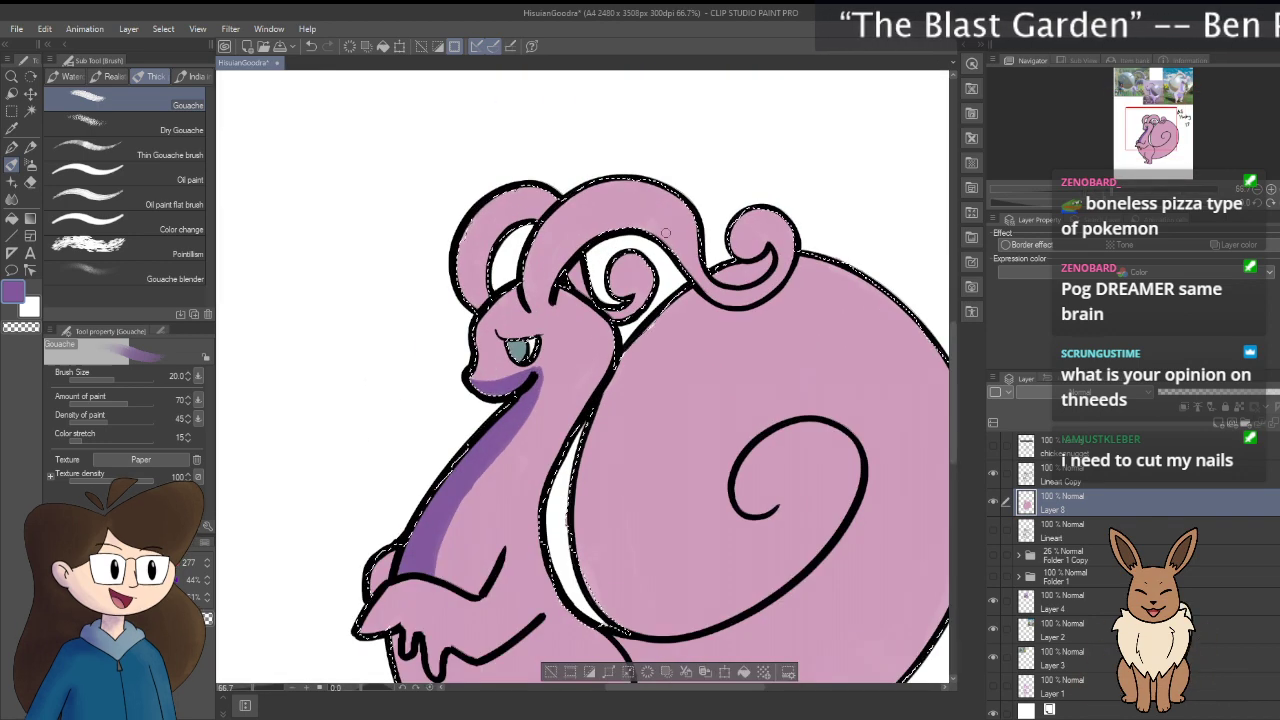
{"action": "scroll", "coordinate": [706, 285], "scroll_direction": "down", "scroll_amount": 2}
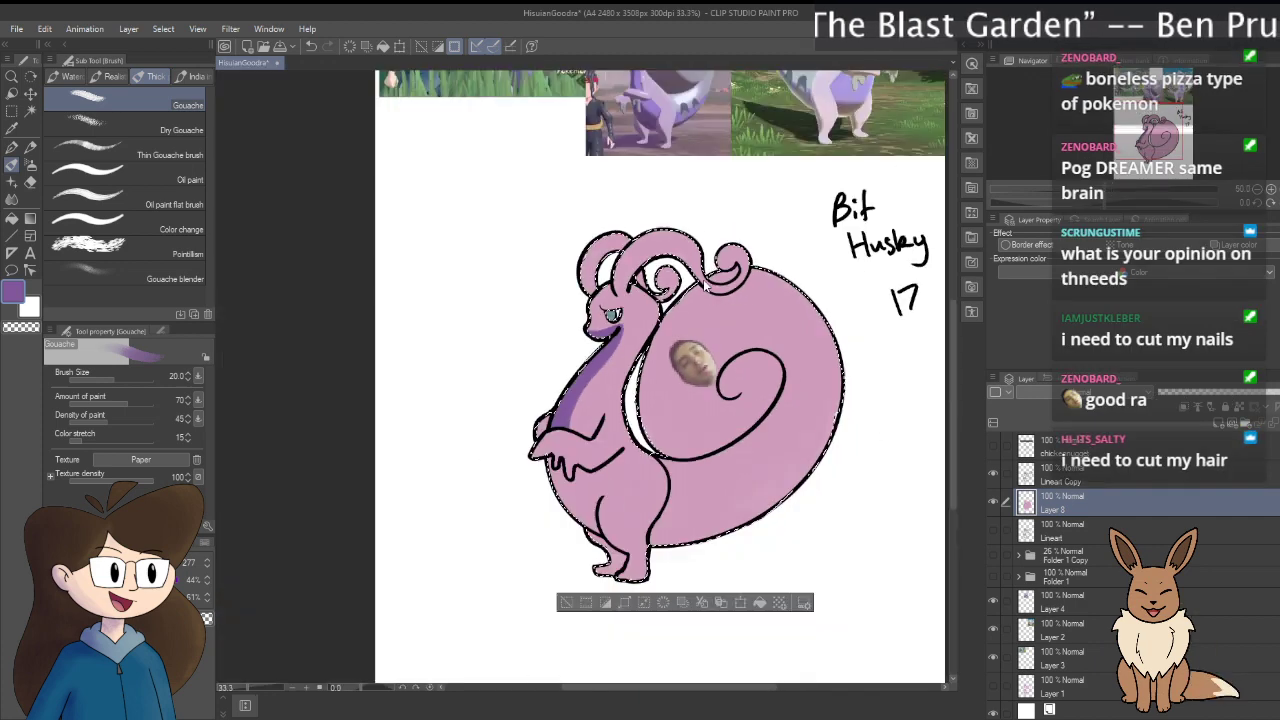
{"action": "scroll", "coordinate": [692, 306], "scroll_direction": "up", "scroll_amount": 1}
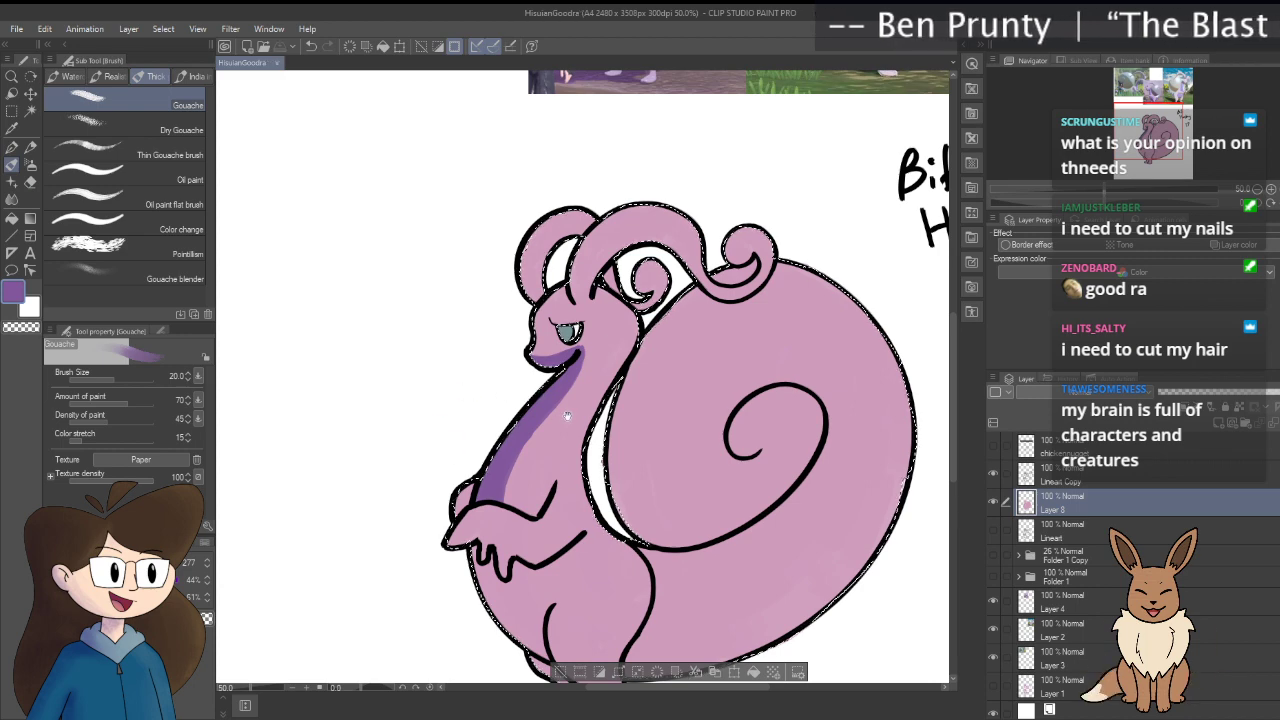
{"action": "left_click_drag", "start_coordinate": [447, 449], "coordinate": [579, 385]}
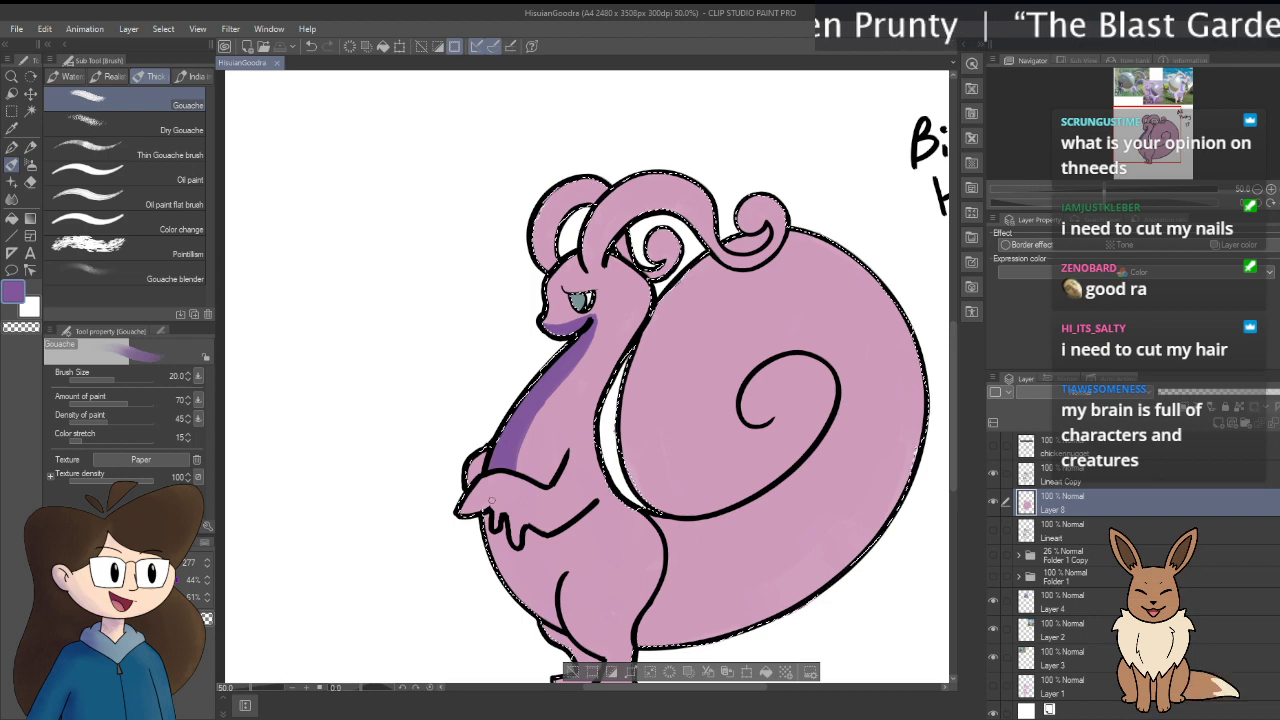
{"action": "scroll", "coordinate": [494, 496], "scroll_direction": "up", "scroll_amount": 3}
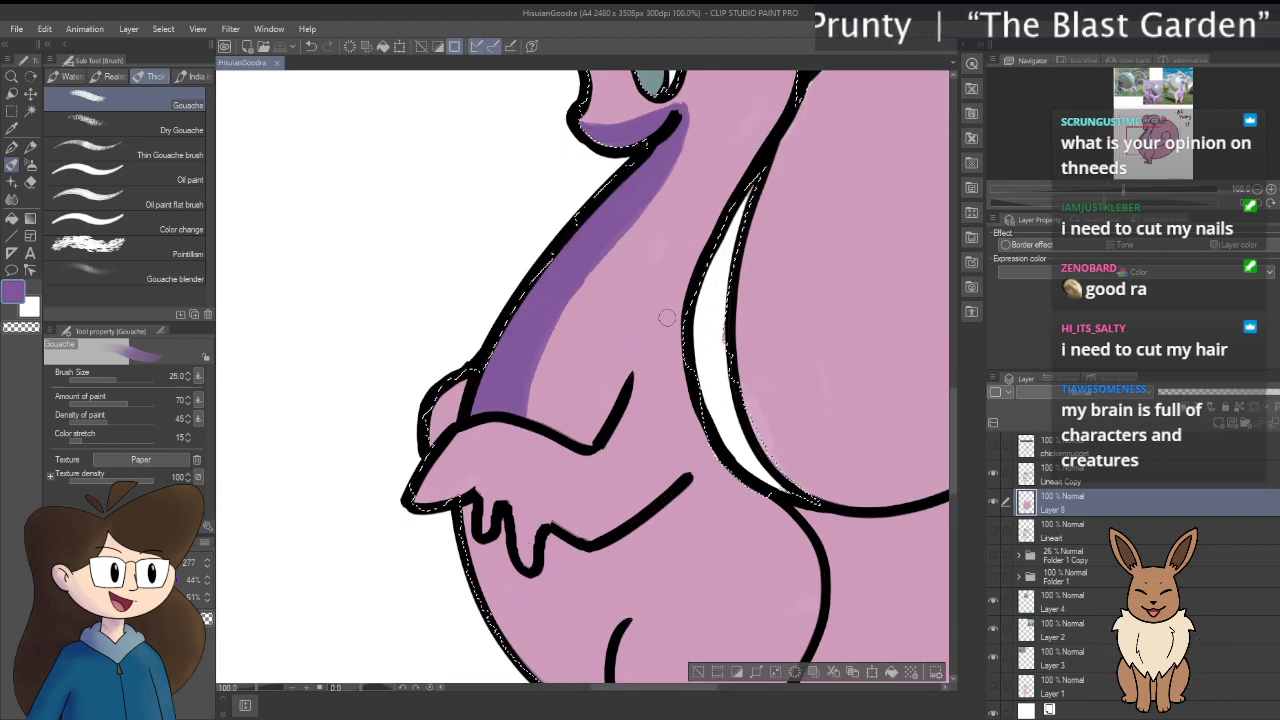
{"action": "scroll", "coordinate": [600, 380], "scroll_direction": "down", "scroll_amount": 1}
{"action": "left_click_drag", "start_coordinate": [634, 372], "coordinate": [614, 404]}
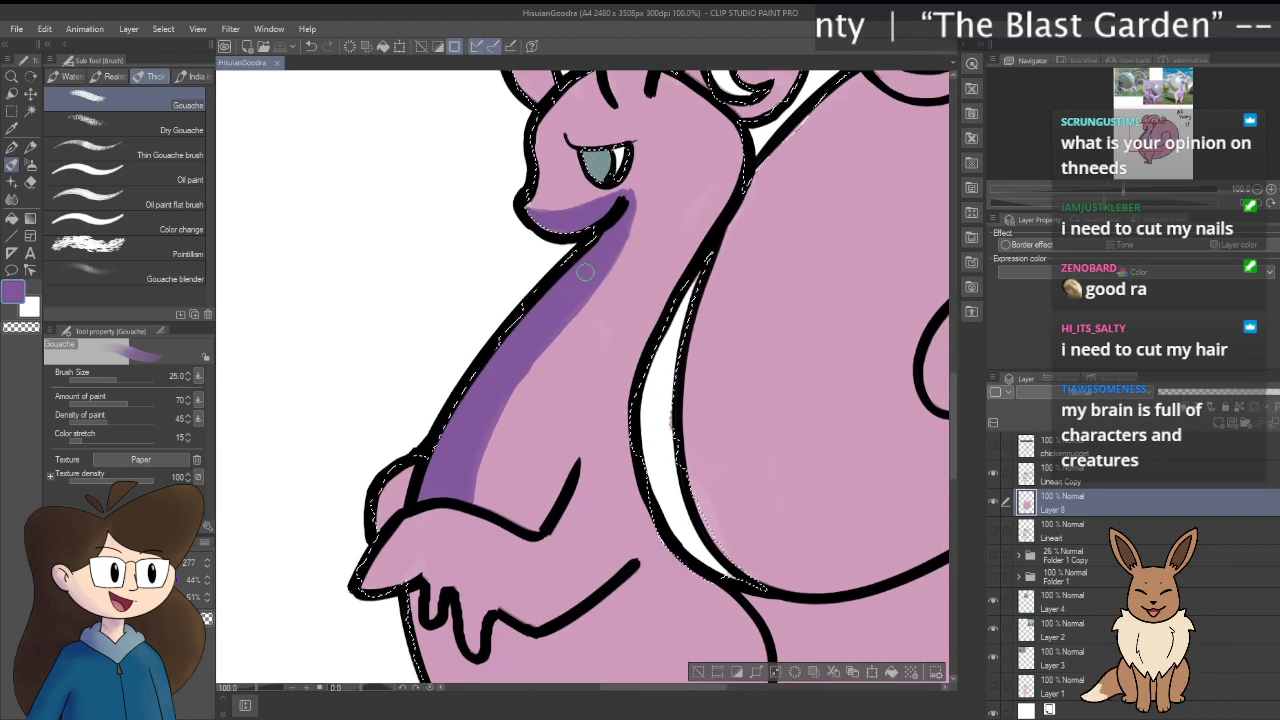
{"action": "mouse_move", "coordinate": [589, 293]}
{"action": "left_mouse_down"}
{"action": "mouse_move", "coordinate": [532, 381]}
{"action": "mouse_move", "coordinate": [497, 503]}
{"action": "left_mouse_up"}
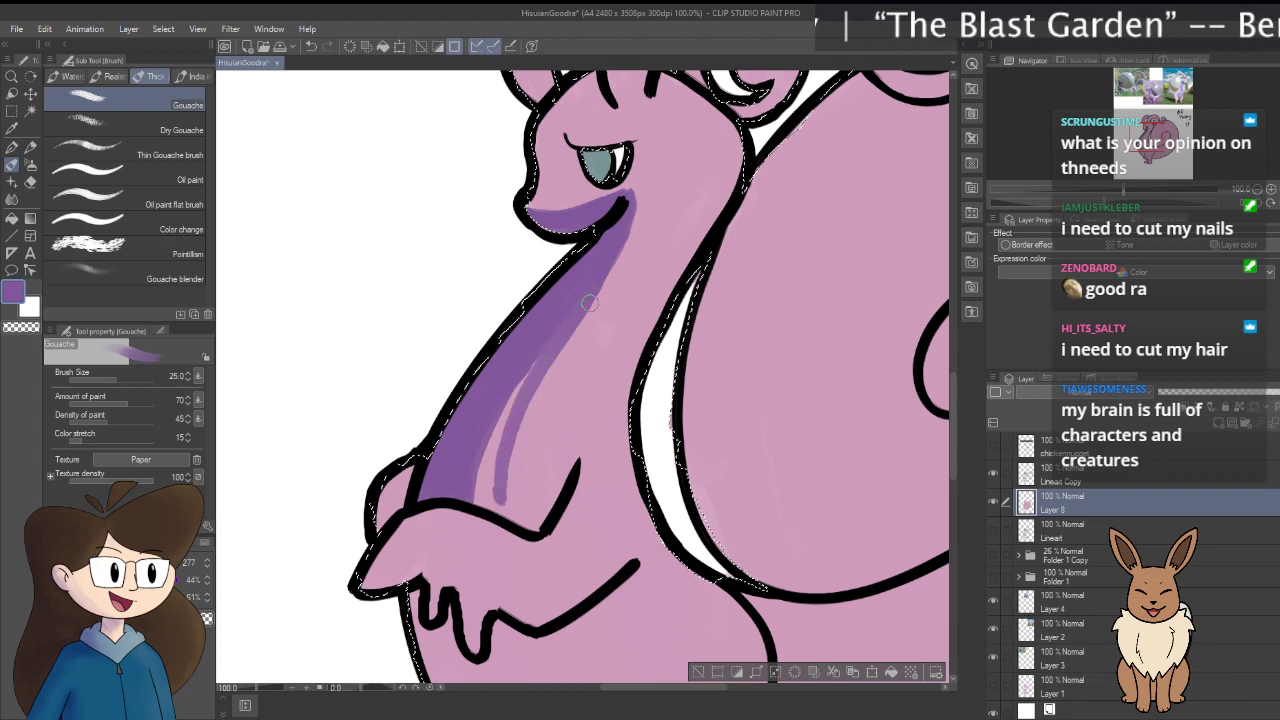
{"action": "mouse_move", "coordinate": [617, 245]}
{"action": "left_mouse_down"}
{"action": "mouse_move", "coordinate": [553, 455]}
{"action": "mouse_move", "coordinate": [556, 492]}
{"action": "left_mouse_up"}
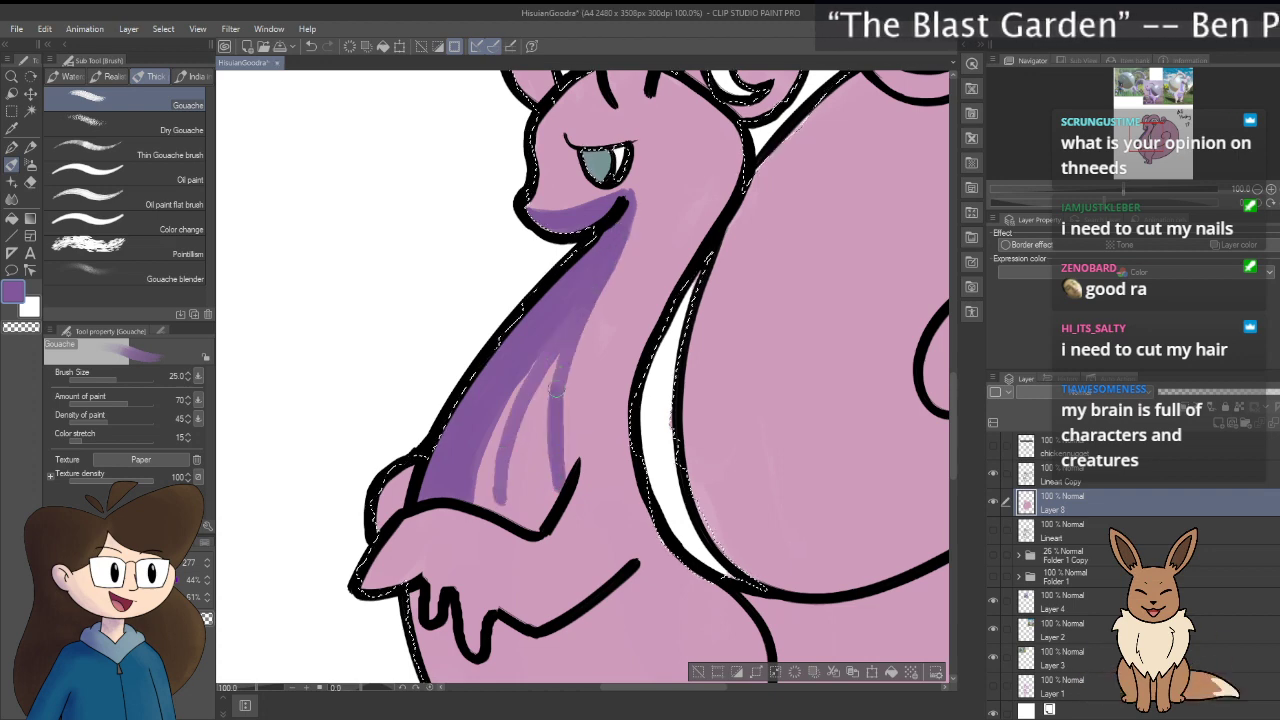
{"action": "mouse_move", "coordinate": [584, 293]}
{"action": "left_mouse_down"}
{"action": "mouse_move", "coordinate": [557, 376]}
{"action": "mouse_move", "coordinate": [560, 486]}
{"action": "mouse_move", "coordinate": [528, 527]}
{"action": "left_mouse_up"}
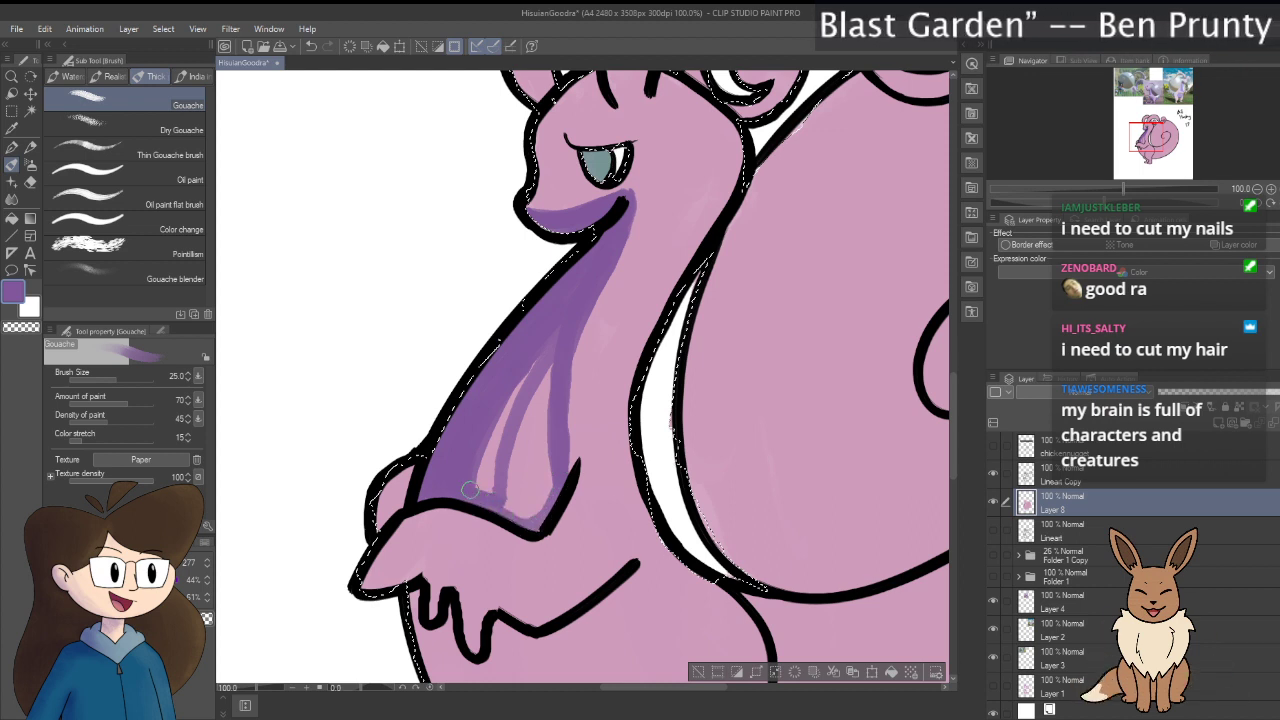
{"action": "mouse_move", "coordinate": [469, 489]}
{"action": "left_mouse_down"}
{"action": "mouse_move", "coordinate": [518, 510]}
{"action": "mouse_move", "coordinate": [538, 503]}
{"action": "mouse_move", "coordinate": [543, 454]}
{"action": "mouse_move", "coordinate": [539, 503]}
{"action": "left_mouse_up"}
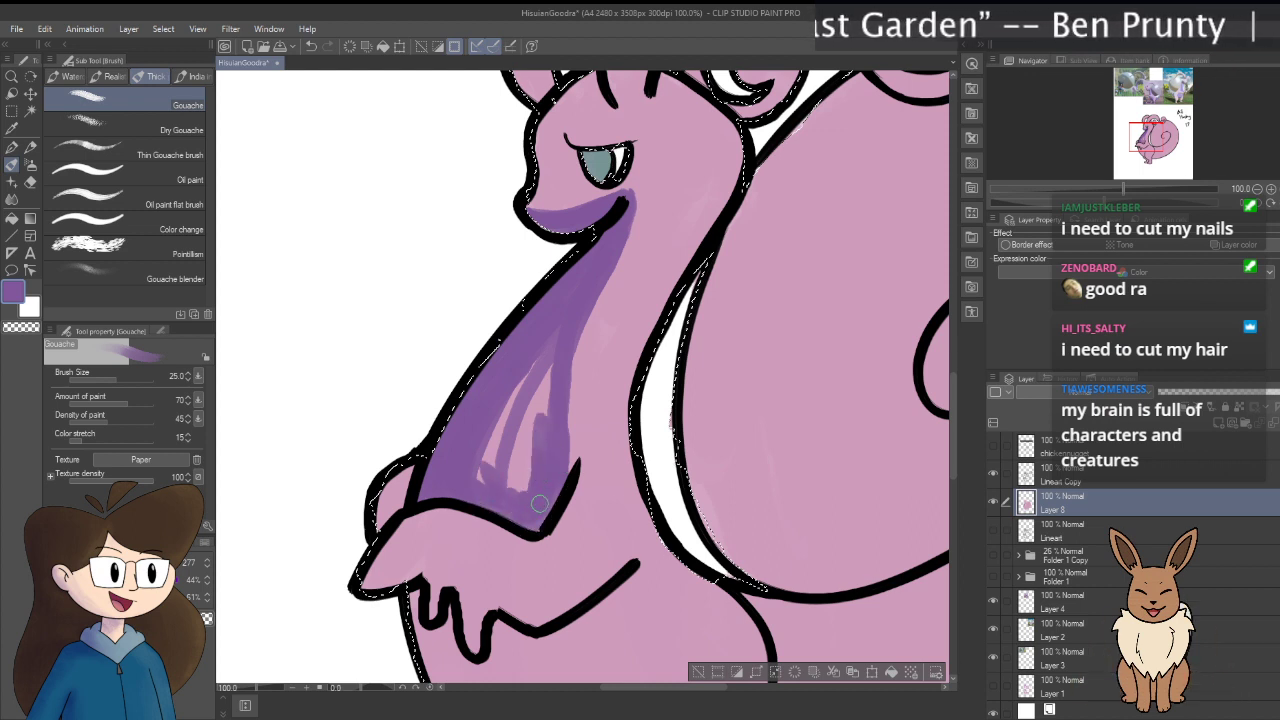
{"action": "mouse_move", "coordinate": [487, 428]}
{"action": "left_mouse_down"}
{"action": "mouse_move", "coordinate": [522, 497]}
{"action": "mouse_move", "coordinate": [541, 358]}
{"action": "mouse_move", "coordinate": [497, 449]}
{"action": "left_mouse_up"}
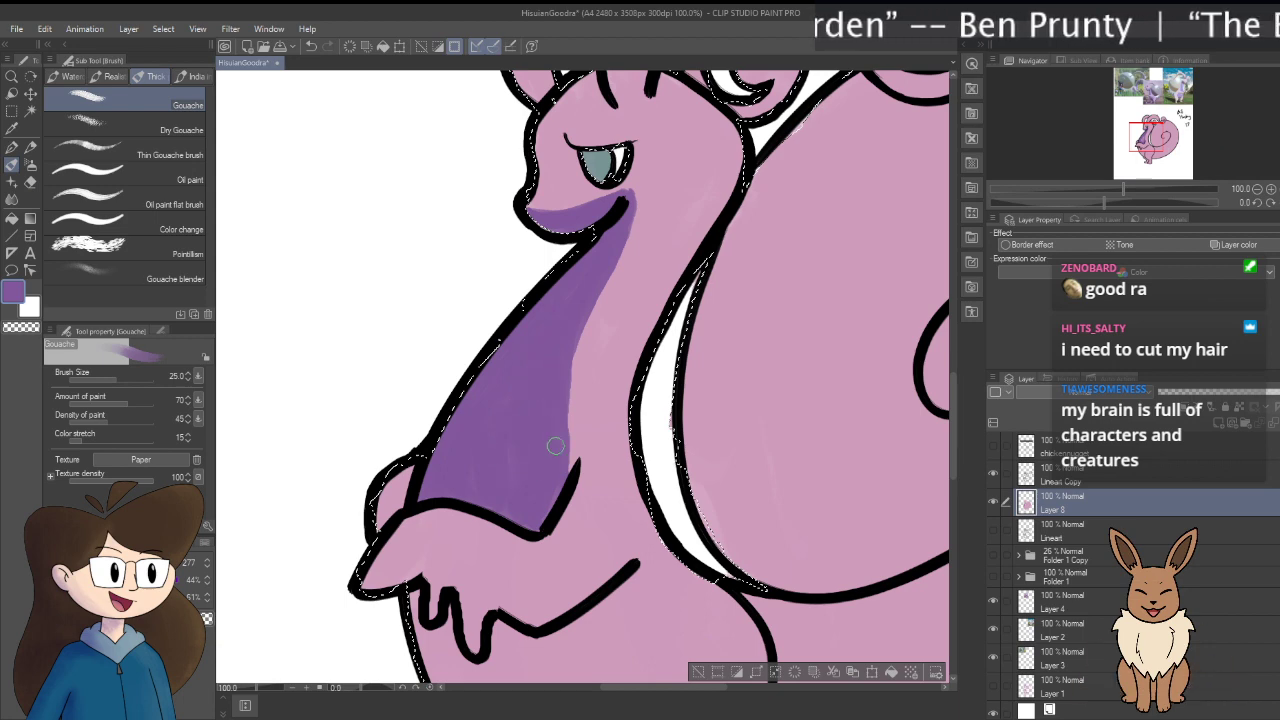
Step: Paint the belly purple from the underside of the arm down to the leg line and front outline with the Gouache brush
{"action": "left_click_drag", "start_coordinate": [610, 540], "coordinate": [570, 350]}
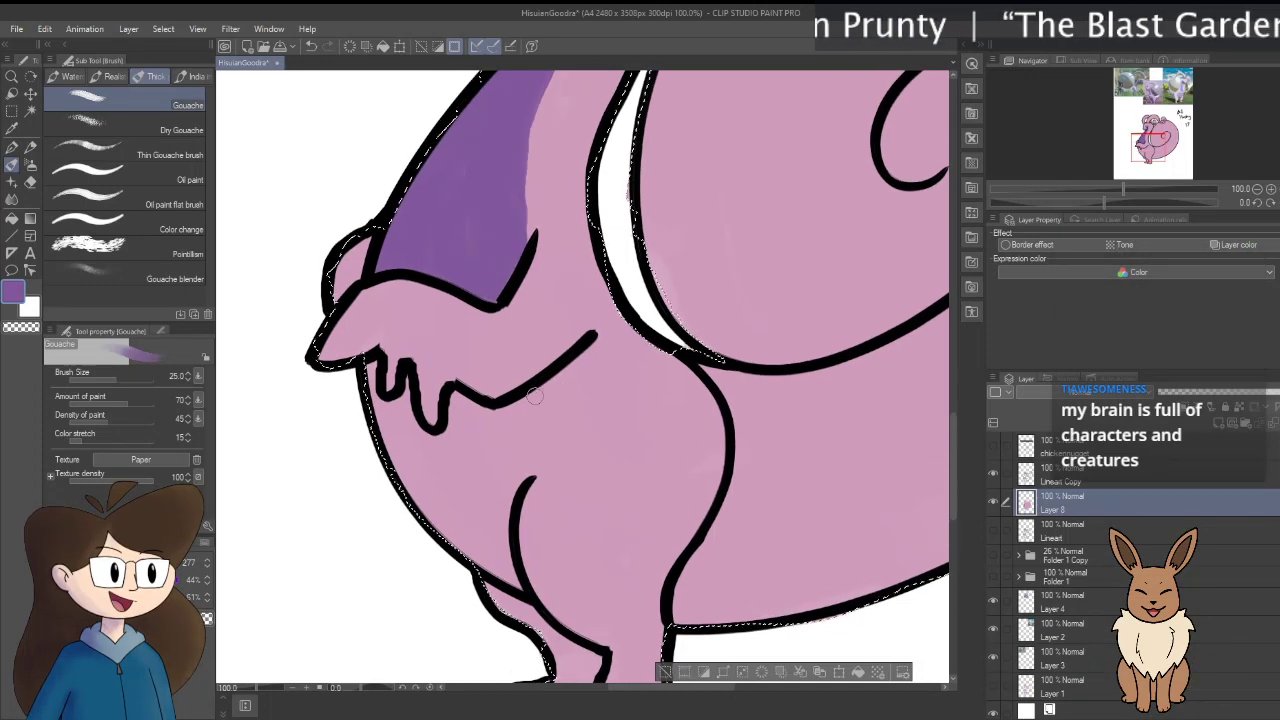
{"action": "mouse_move", "coordinate": [533, 388]}
{"action": "left_mouse_down"}
{"action": "mouse_move", "coordinate": [527, 478]}
{"action": "mouse_move", "coordinate": [531, 392]}
{"action": "mouse_move", "coordinate": [528, 462]}
{"action": "left_mouse_up"}
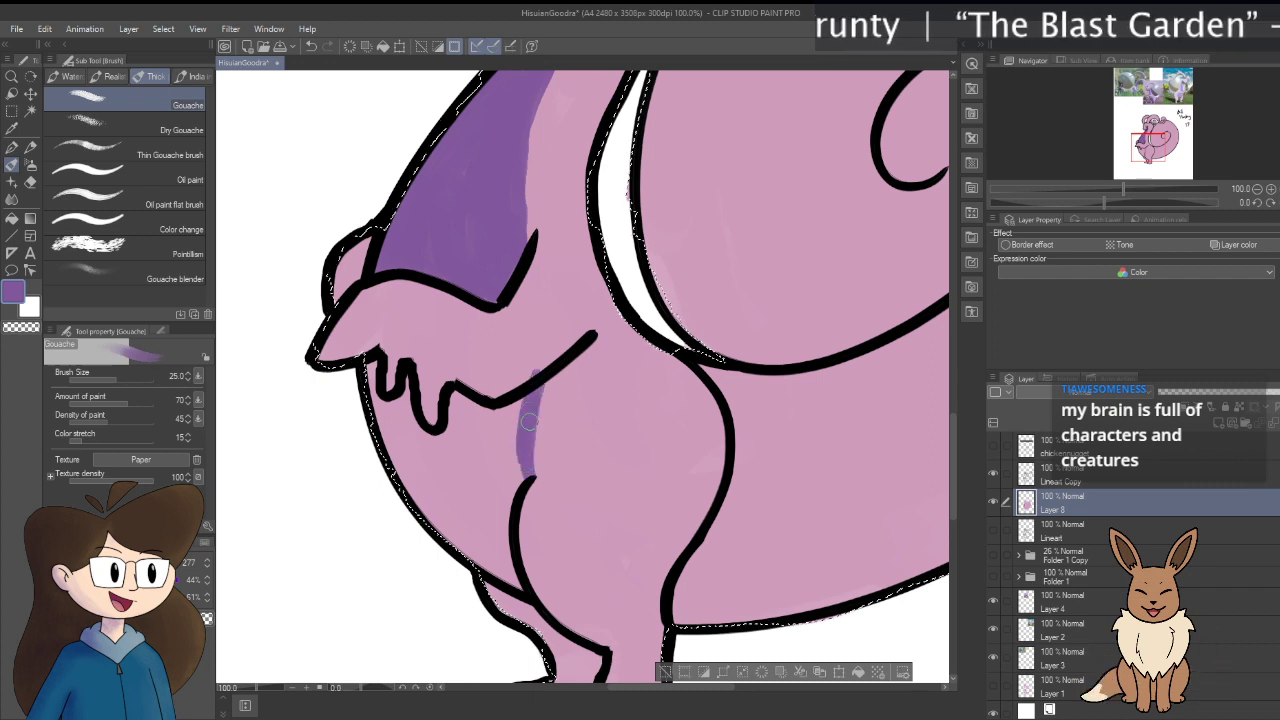
{"action": "left_click_drag", "start_coordinate": [516, 412], "coordinate": [512, 478]}
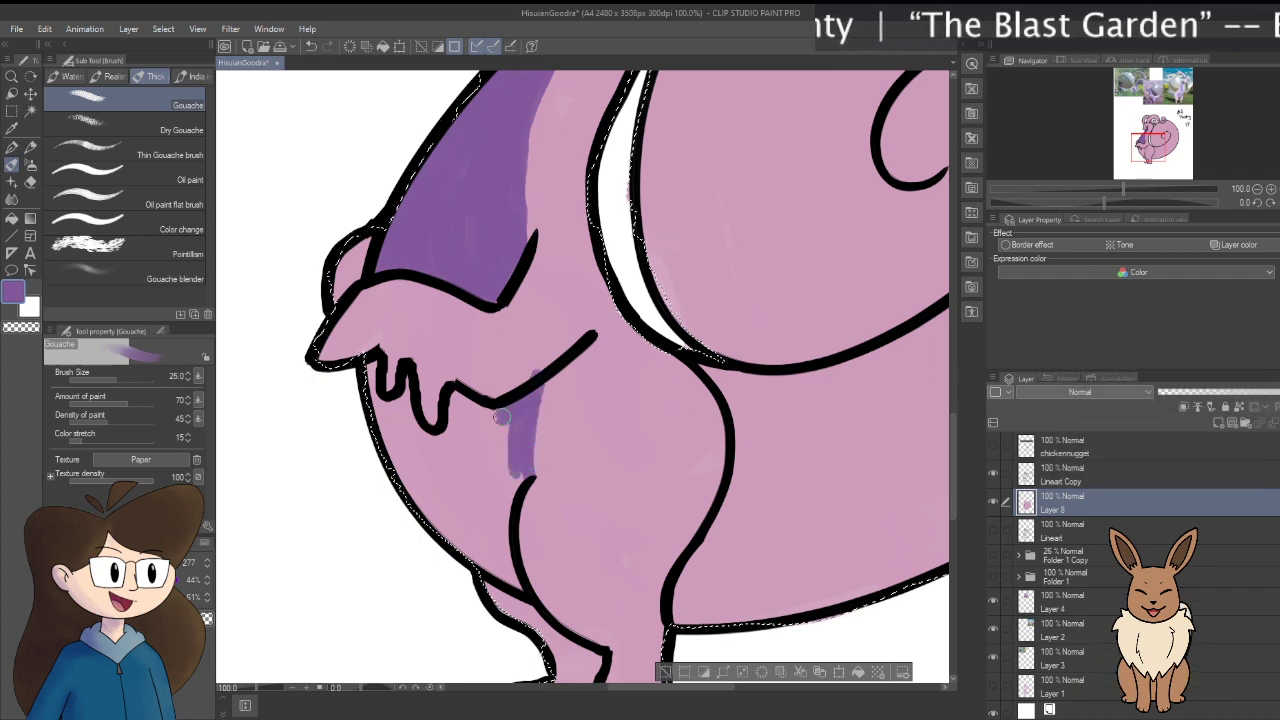
{"action": "left_click_drag", "start_coordinate": [455, 396], "coordinate": [452, 462]}
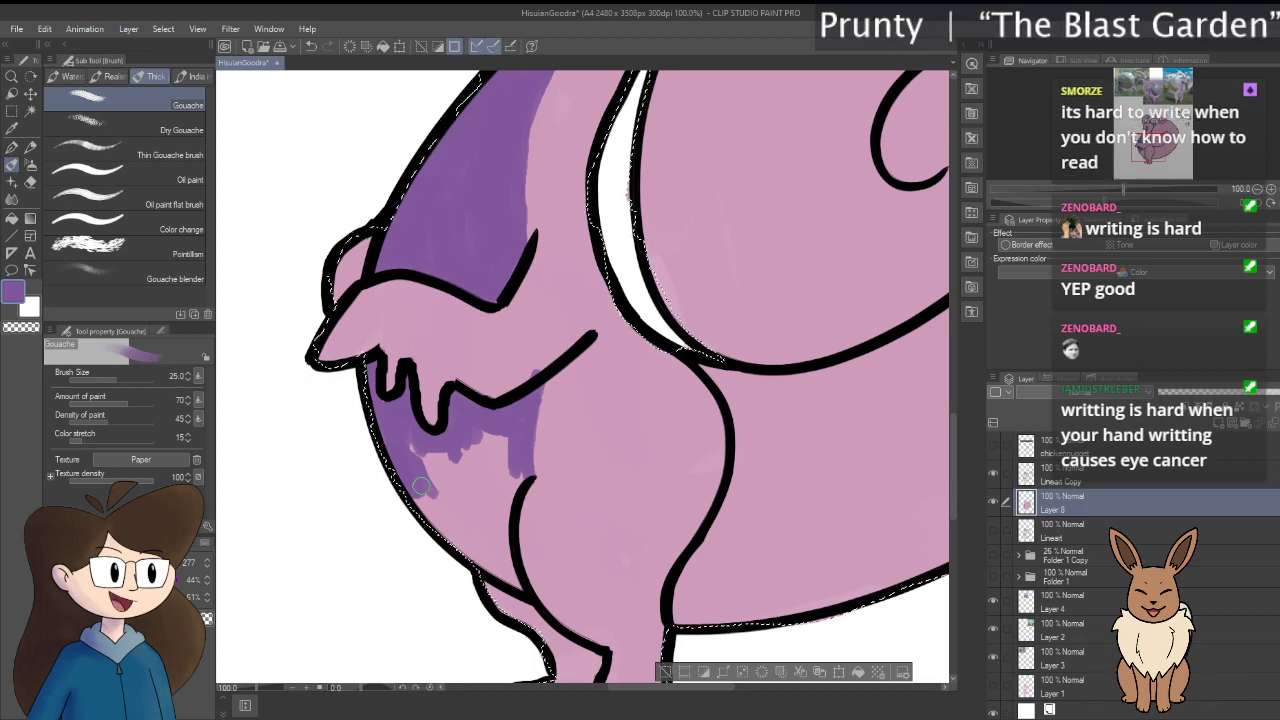
{"action": "mouse_move", "coordinate": [512, 432]}
{"action": "left_mouse_down"}
{"action": "mouse_move", "coordinate": [494, 459]}
{"action": "mouse_move", "coordinate": [502, 423]}
{"action": "mouse_move", "coordinate": [502, 508]}
{"action": "mouse_move", "coordinate": [521, 477]}
{"action": "mouse_move", "coordinate": [511, 569]}
{"action": "mouse_move", "coordinate": [502, 535]}
{"action": "mouse_move", "coordinate": [418, 487]}
{"action": "left_mouse_up"}
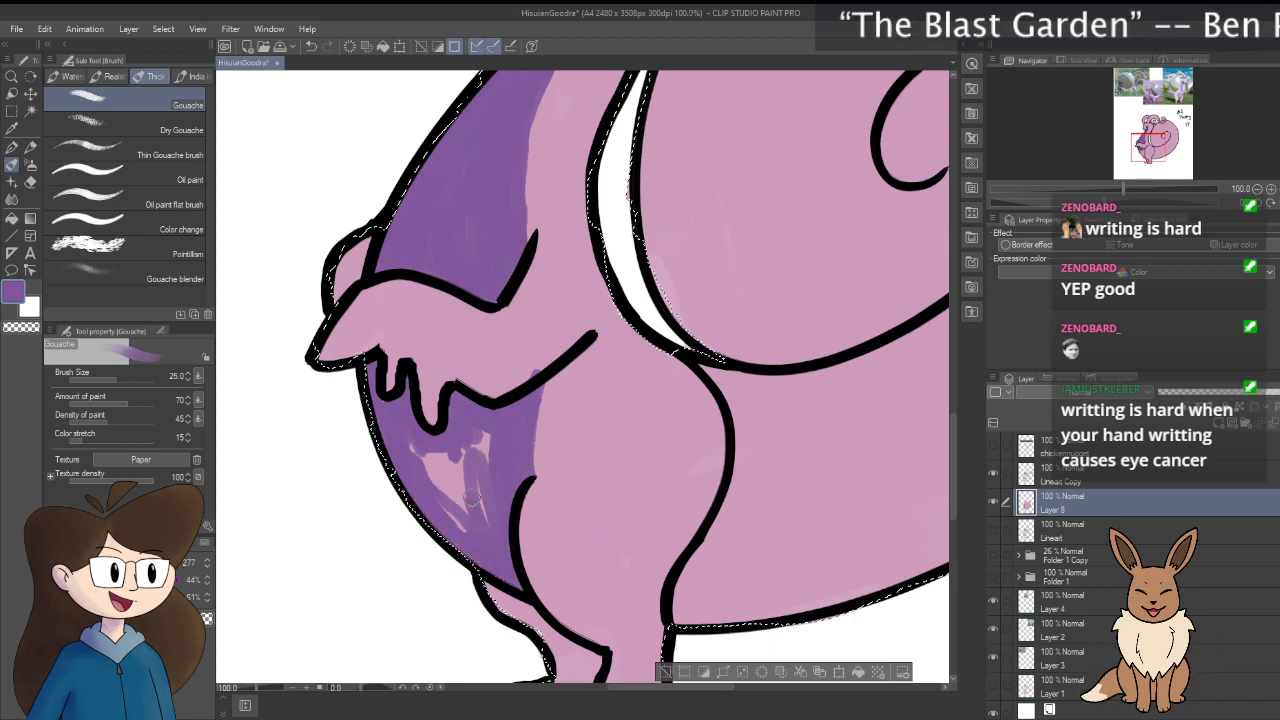
{"action": "mouse_move", "coordinate": [466, 432]}
{"action": "left_mouse_down"}
{"action": "mouse_move", "coordinate": [448, 507]}
{"action": "mouse_move", "coordinate": [459, 537]}
{"action": "mouse_move", "coordinate": [431, 462]}
{"action": "left_mouse_up"}
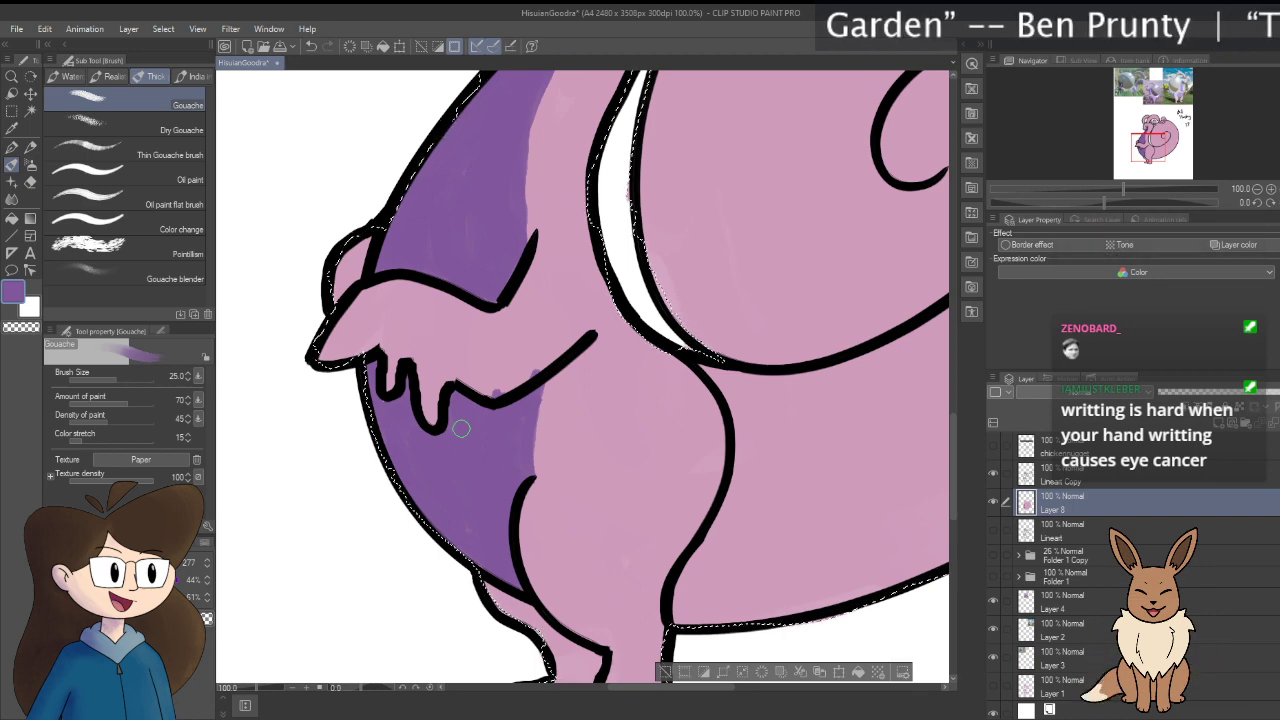
Step: Sample the body pink and paint over the stray purple on the forearm
{"action": "key", "text": "i"}
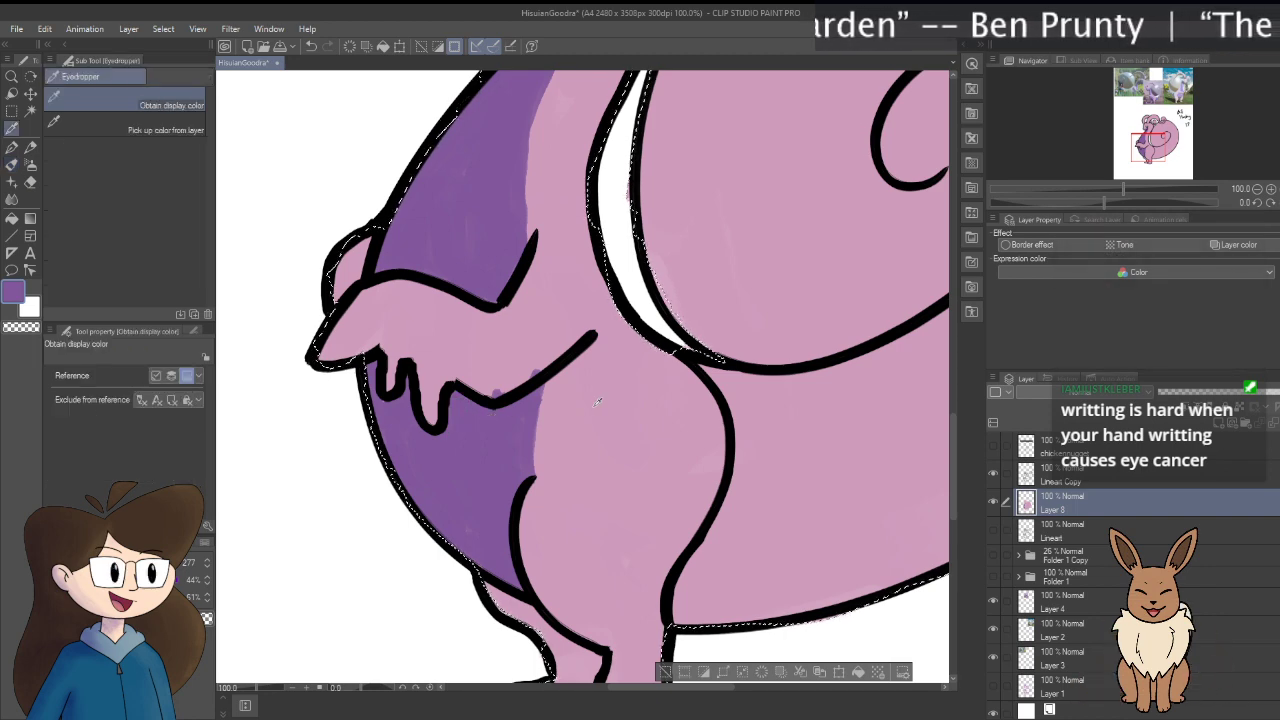
{"action": "left_click", "coordinate": [597, 402]}
{"action": "key", "text": "b"}
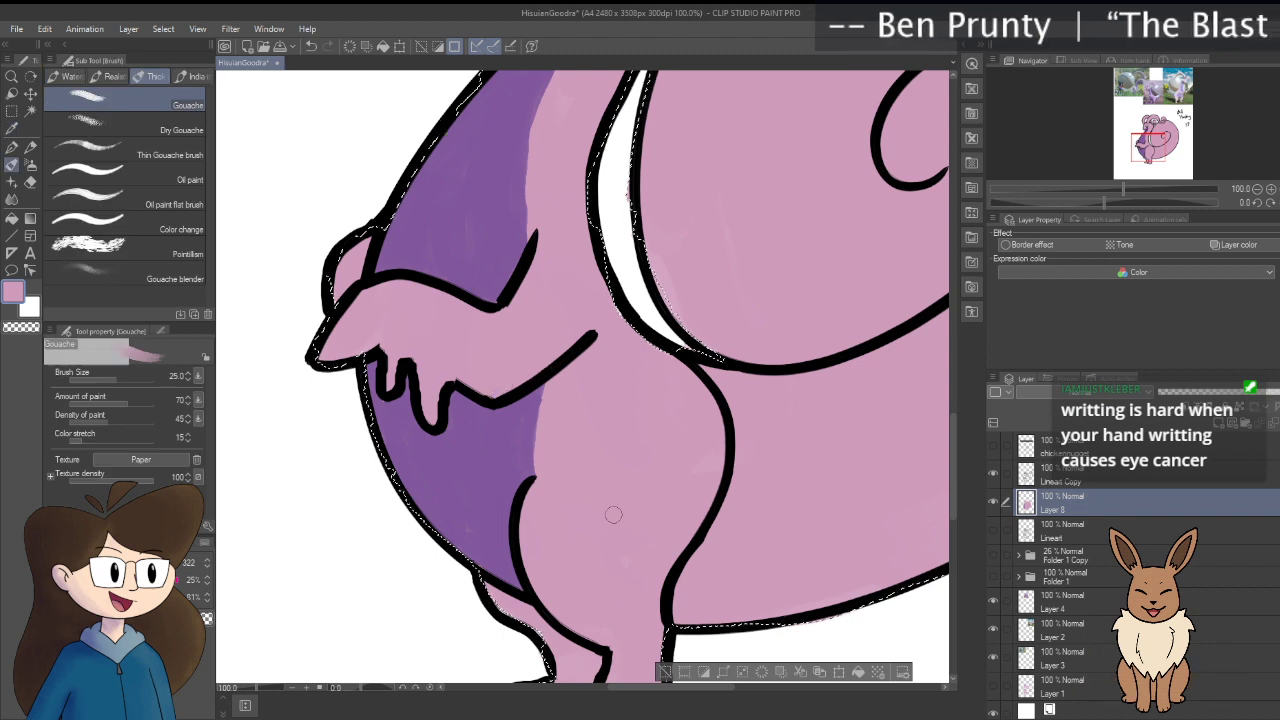
Step: Sample the purple marking color and draw the upper edge of a band across the lower part of the tail
{"action": "key", "text": "i"}
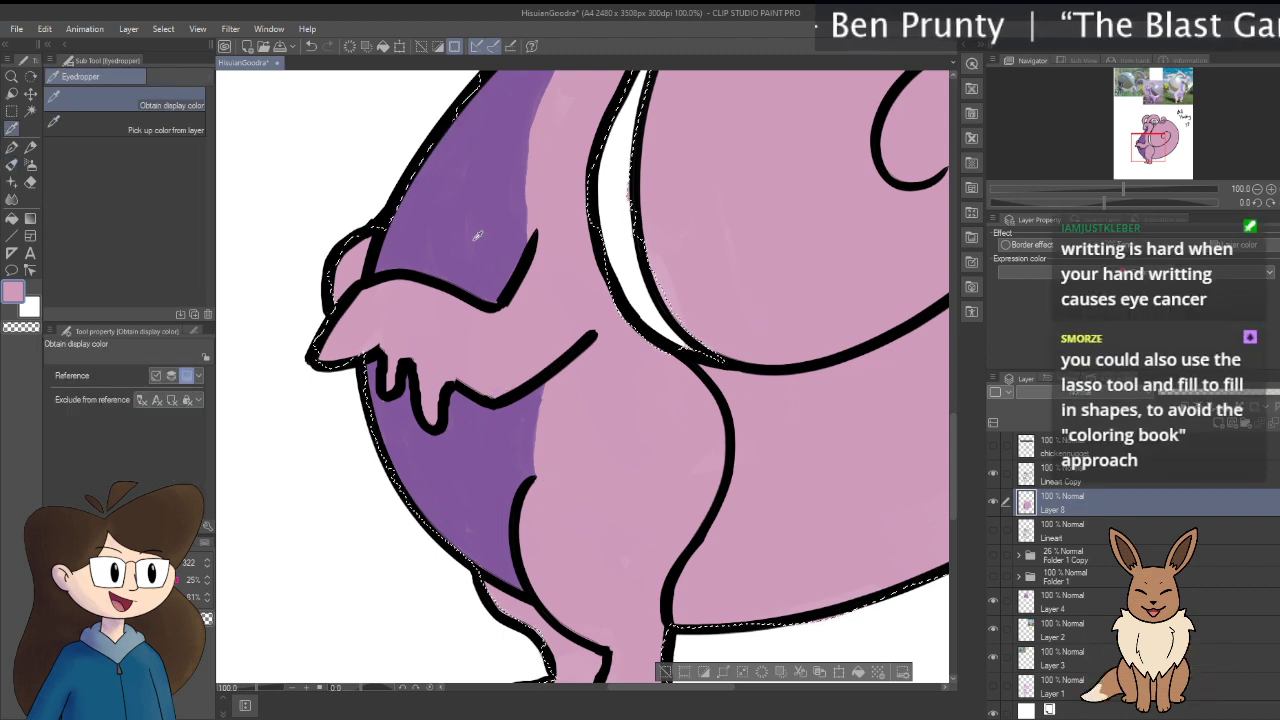
{"action": "left_click", "coordinate": [459, 212]}
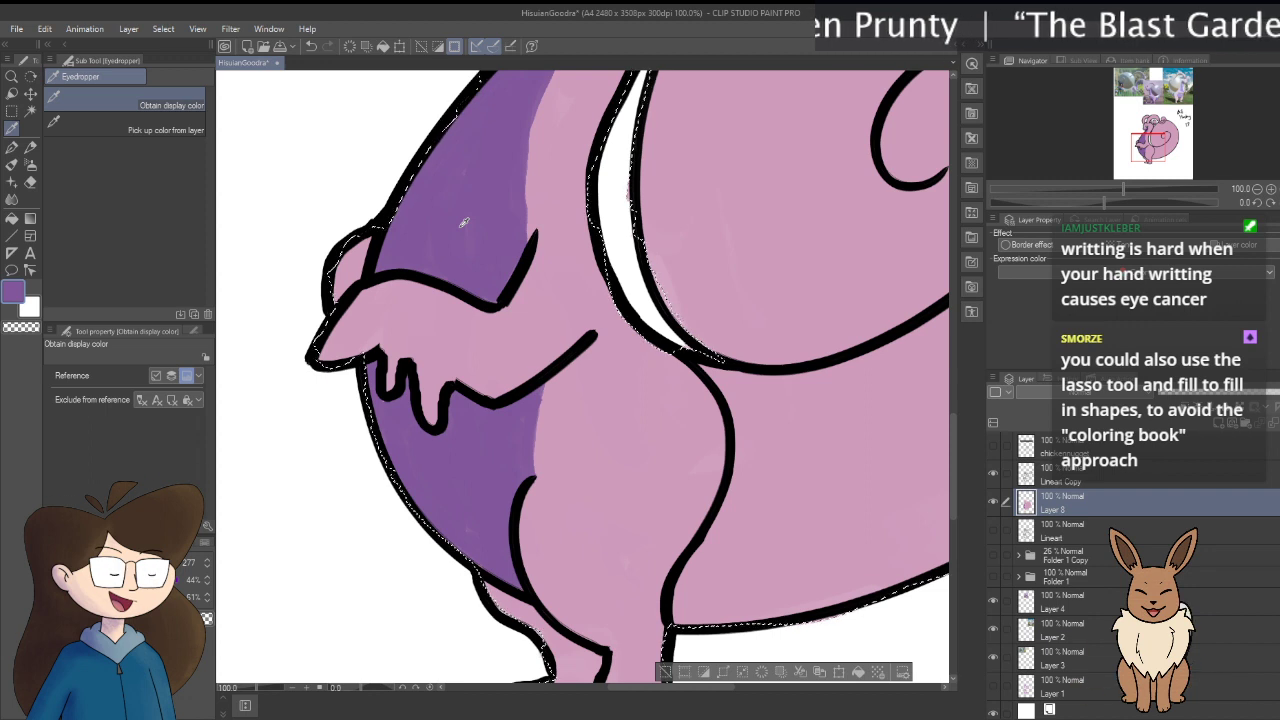
{"action": "key", "text": "b"}
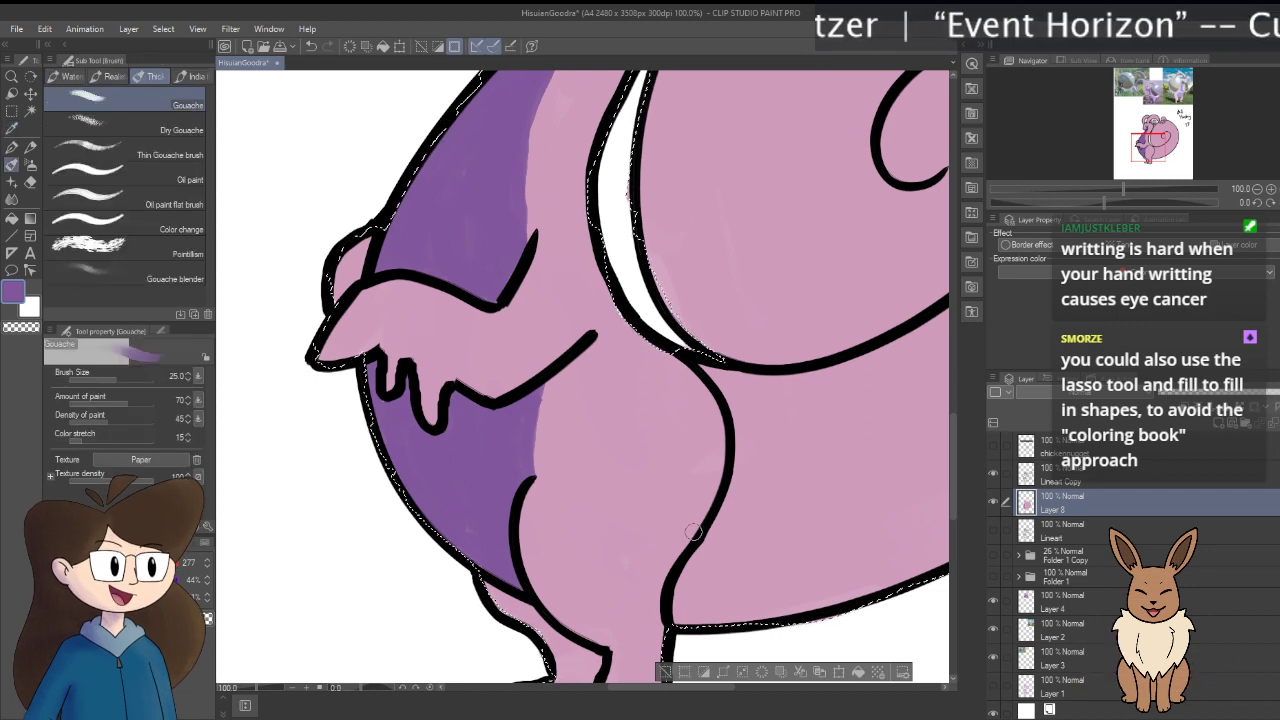
{"action": "left_click_drag", "start_coordinate": [696, 541], "coordinate": [675, 396]}
{"action": "scroll", "coordinate": [431, 507], "scroll_direction": "up", "scroll_amount": 3}
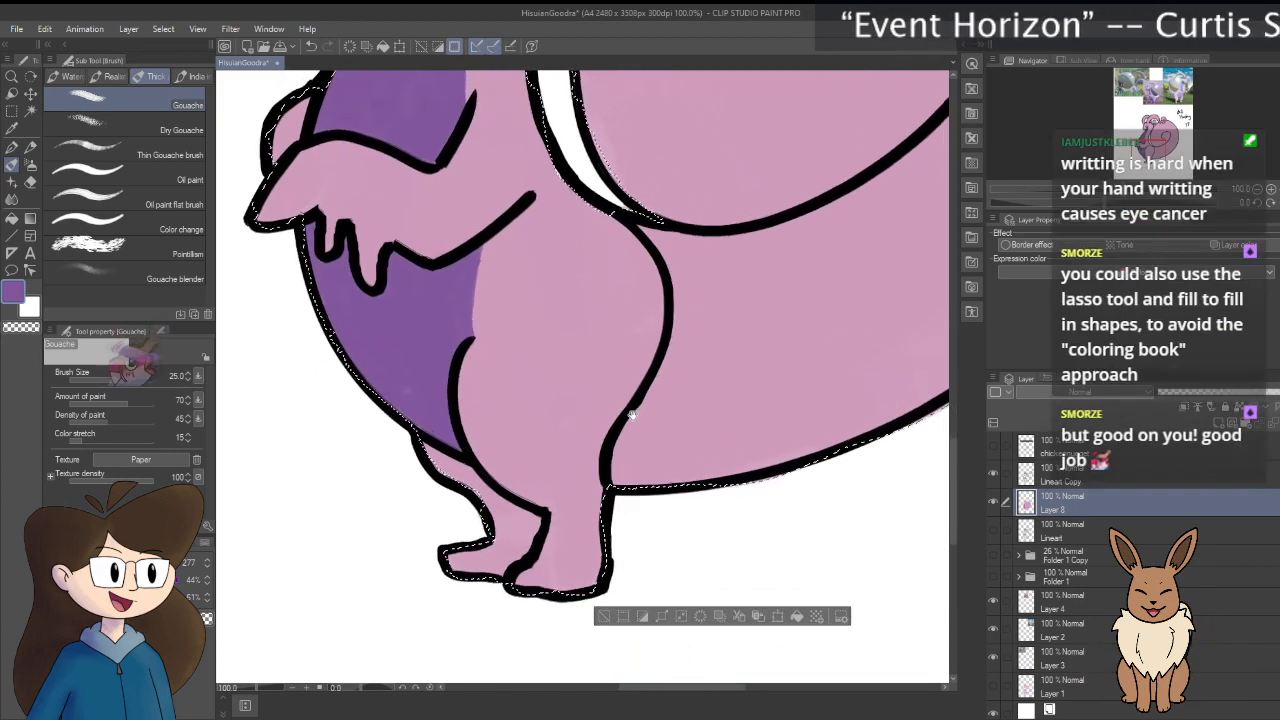
{"action": "left_click_drag", "start_coordinate": [431, 507], "coordinate": [357, 556]}
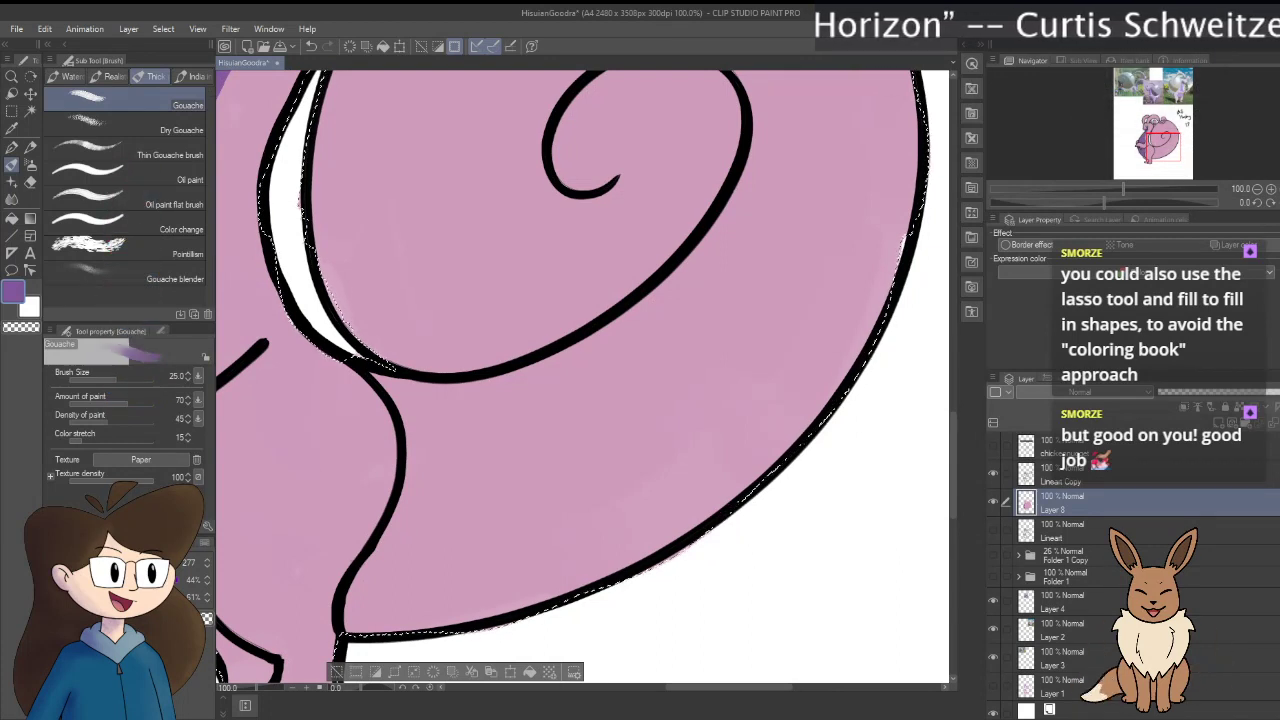
{"action": "scroll", "coordinate": [437, 486], "scroll_direction": "down", "scroll_amount": 5}
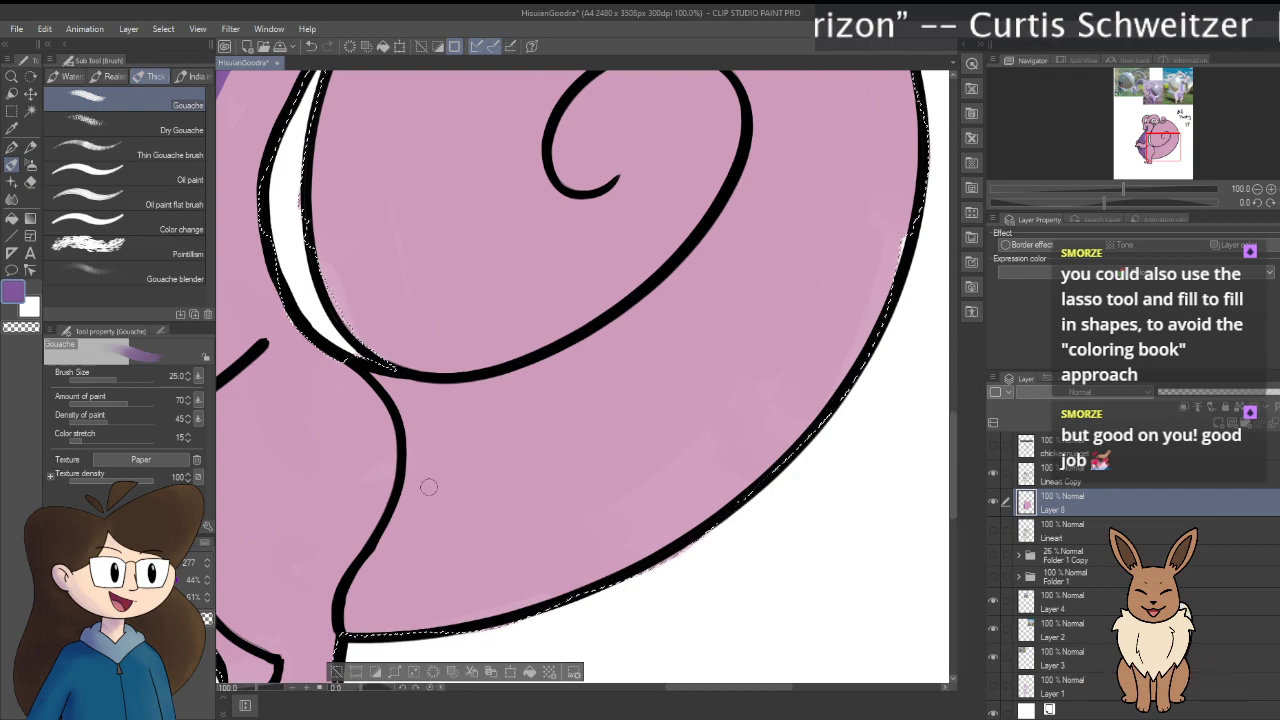
{"action": "scroll", "coordinate": [426, 404], "scroll_direction": "down", "scroll_amount": 2}
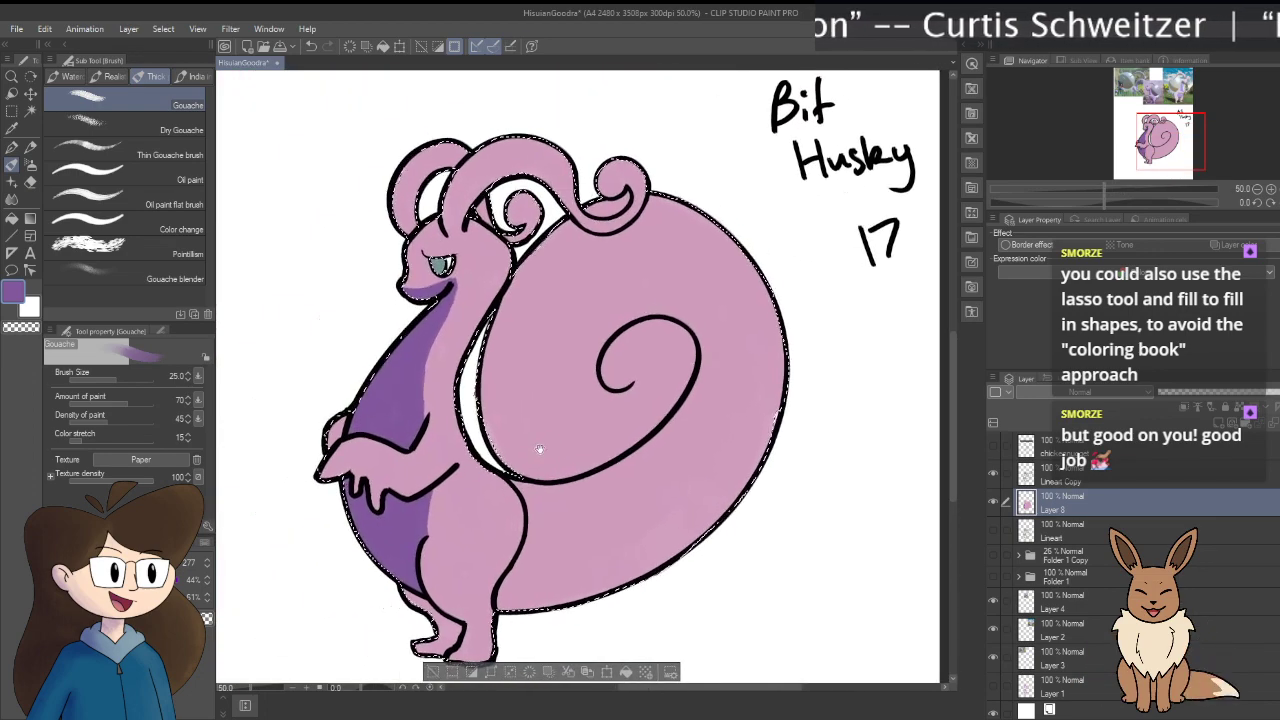
{"action": "scroll", "coordinate": [534, 449], "scroll_direction": "up", "scroll_amount": 2}
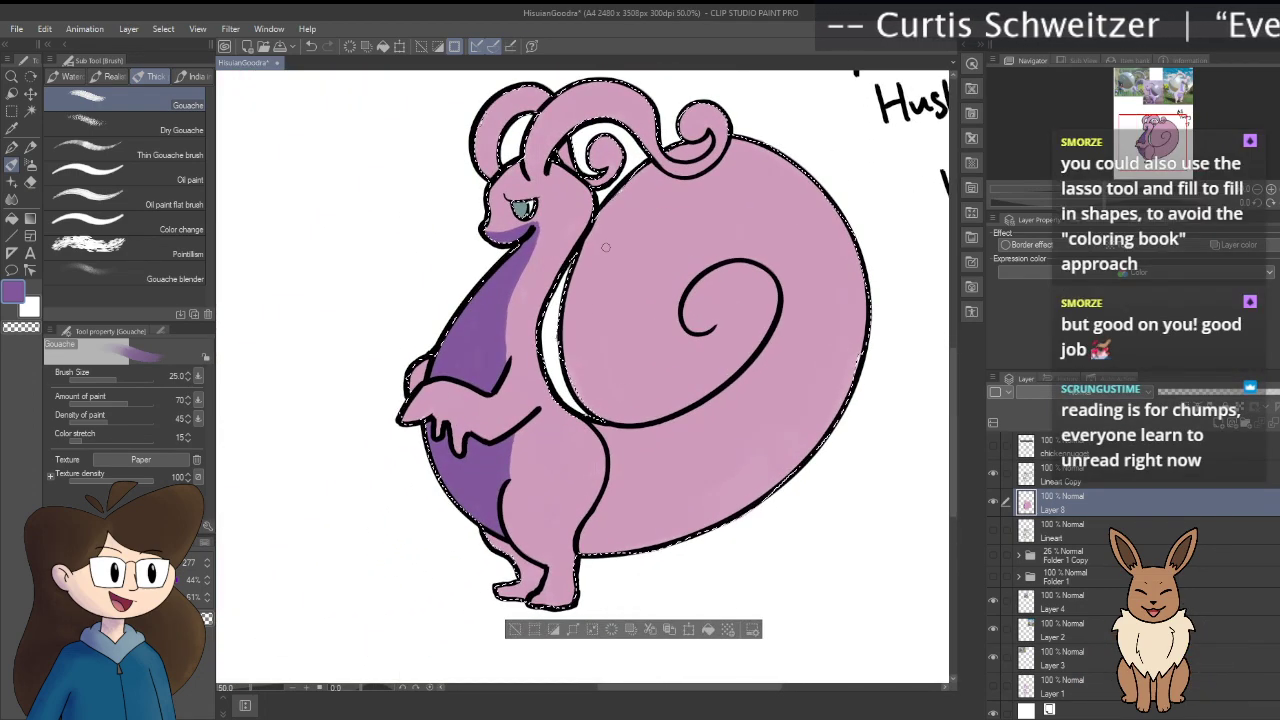
{"action": "scroll", "coordinate": [708, 407], "scroll_direction": "up", "scroll_amount": 2}
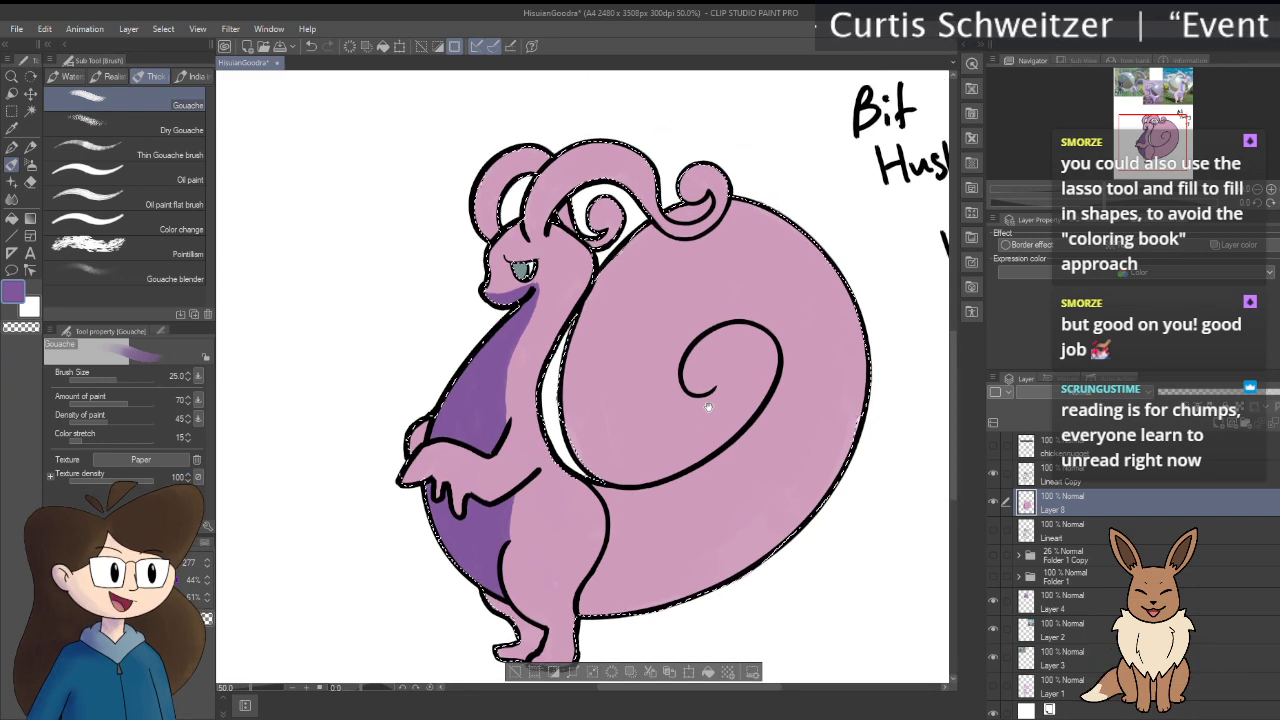
{"action": "left_click_drag", "start_coordinate": [708, 407], "coordinate": [692, 381]}
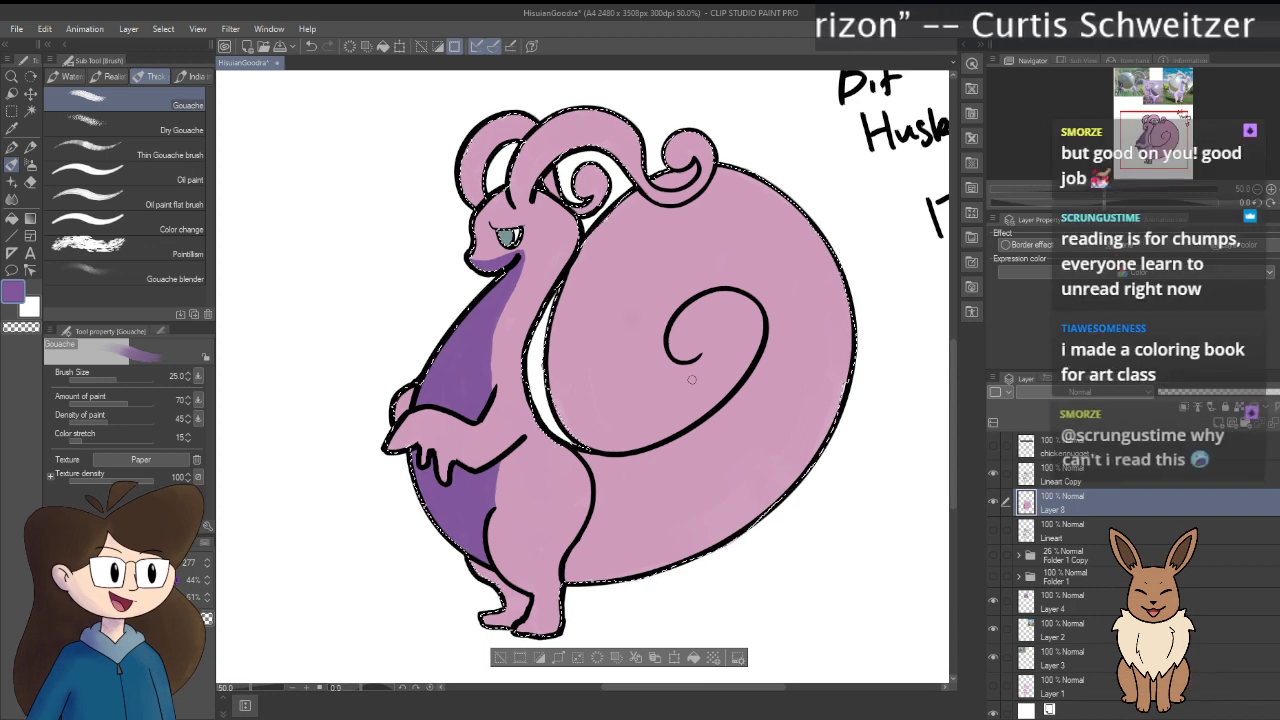
{"action": "left_click_drag", "start_coordinate": [691, 379], "coordinate": [700, 362]}
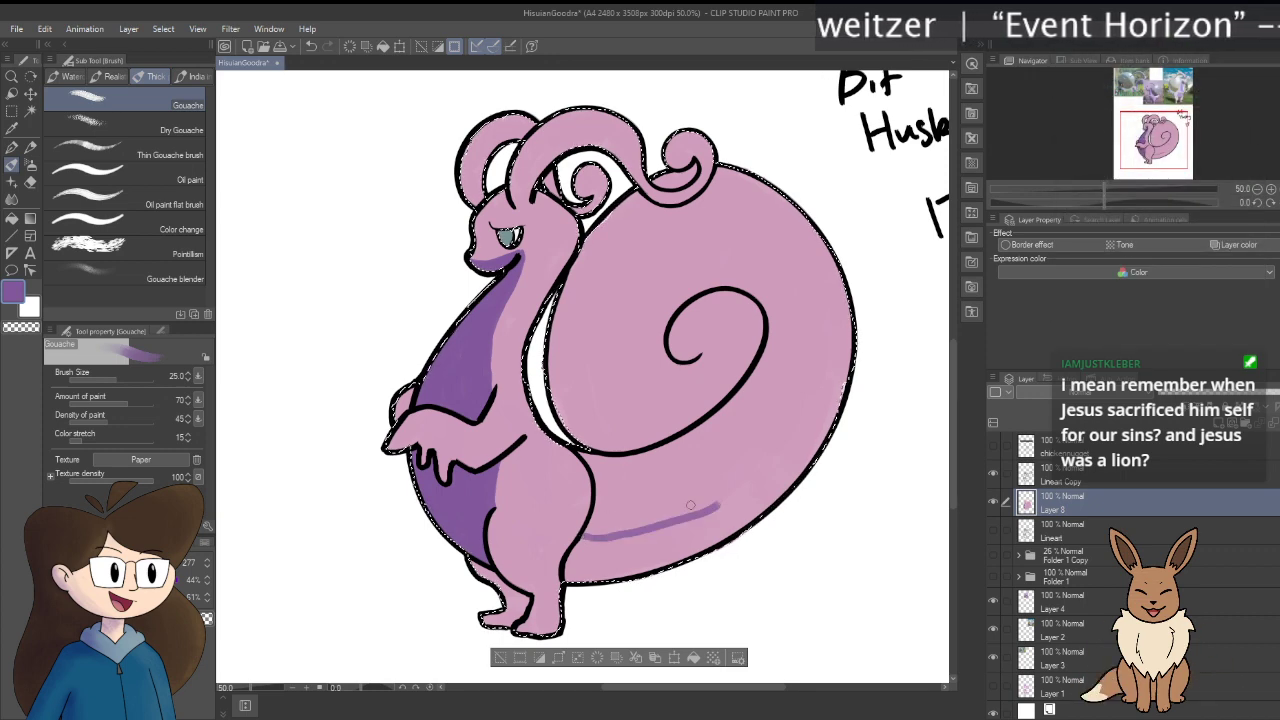
{"action": "key", "text": "ctrl+z"}
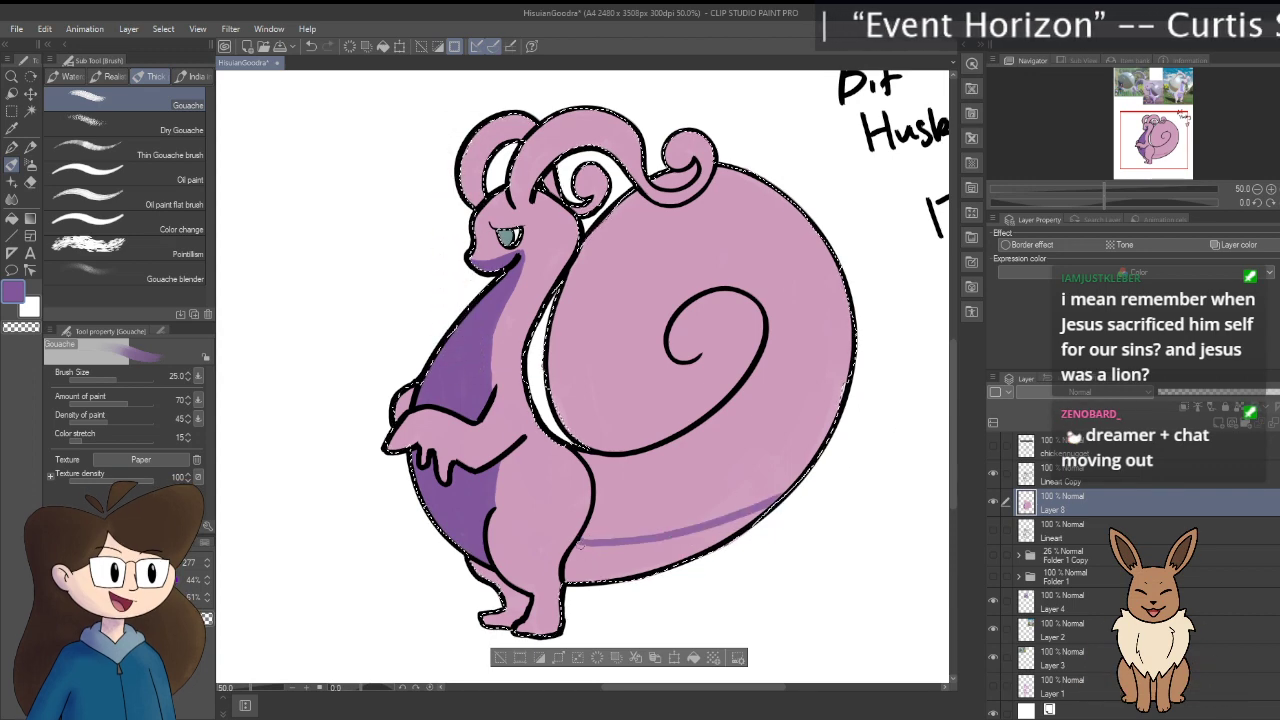
Step: Close the tail band beside the leg and fill it with purple down to the tail's lower outline
{"action": "left_click_drag", "start_coordinate": [578, 543], "coordinate": [568, 575]}
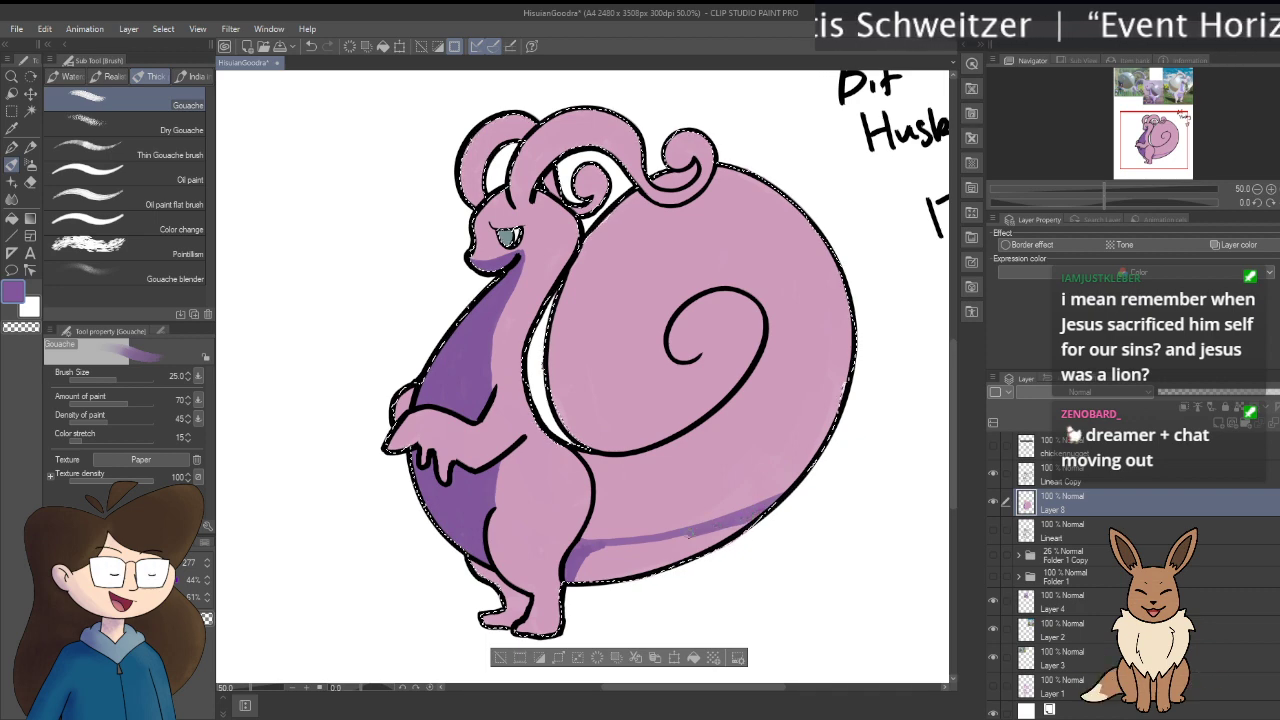
{"action": "mouse_move", "coordinate": [688, 535]}
{"action": "left_mouse_down"}
{"action": "mouse_move", "coordinate": [585, 562]}
{"action": "mouse_move", "coordinate": [595, 548]}
{"action": "mouse_move", "coordinate": [750, 519]}
{"action": "mouse_move", "coordinate": [675, 547]}
{"action": "left_mouse_up"}
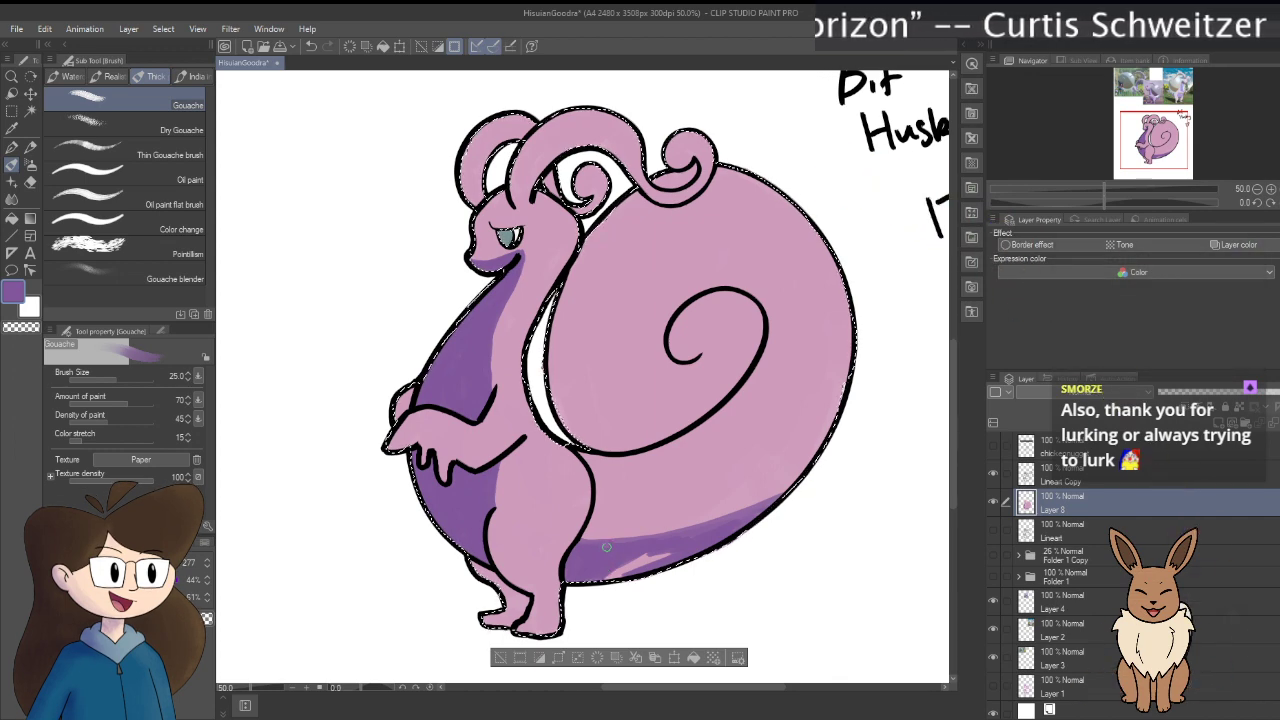
{"action": "mouse_move", "coordinate": [624, 554]}
{"action": "left_mouse_down"}
{"action": "mouse_move", "coordinate": [760, 516]}
{"action": "mouse_move", "coordinate": [789, 494]}
{"action": "left_mouse_up"}
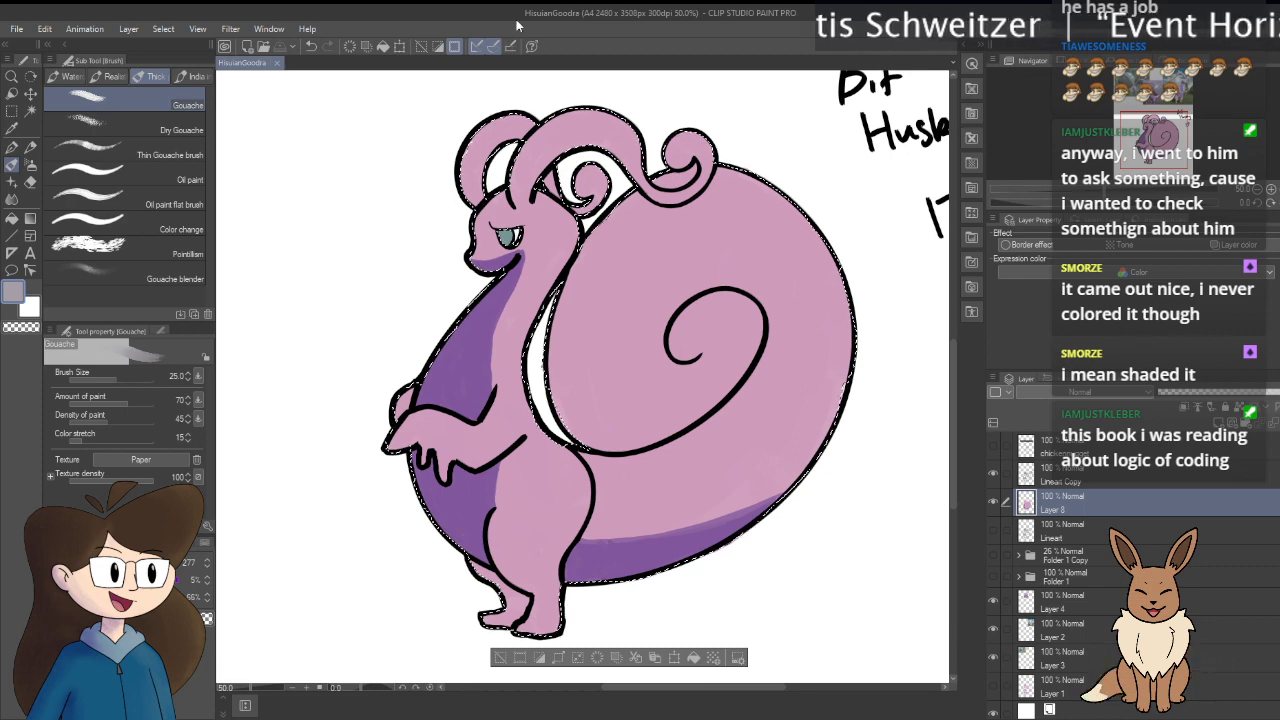
Step: Examine the Hisuian Goodra reference images for the coloring of the shell and tail, and compare it with the drawing
{"action": "scroll", "coordinate": [598, 332], "scroll_direction": "up", "scroll_amount": 10}
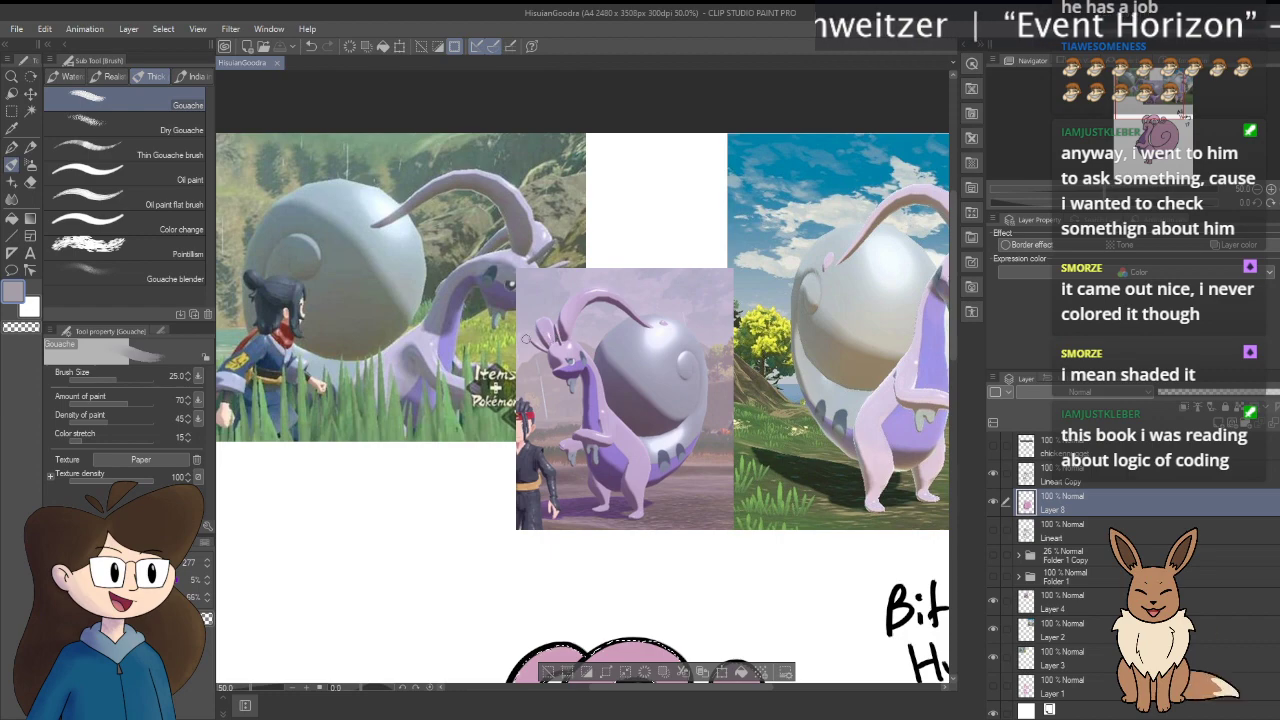
{"action": "left_click_drag", "start_coordinate": [524, 338], "coordinate": [223, 360]}
{"action": "scroll", "coordinate": [465, 492], "scroll_direction": "down", "scroll_amount": 10}
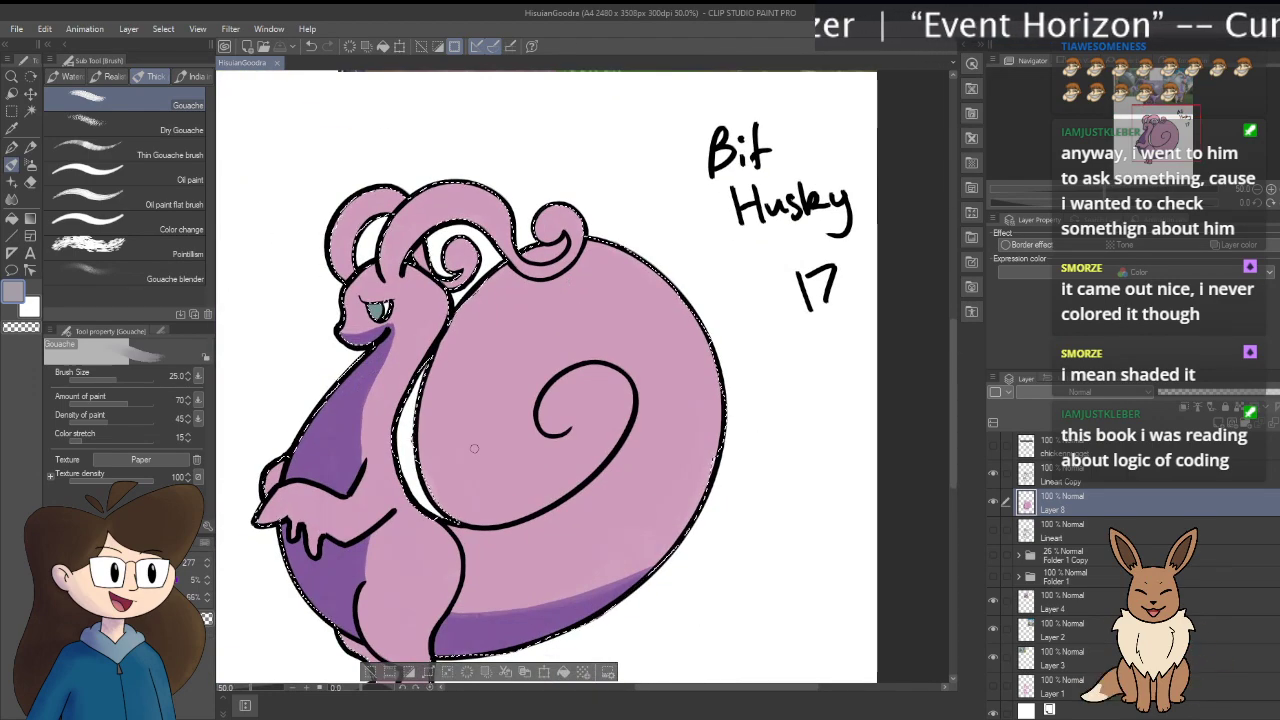
{"action": "left_click_drag", "start_coordinate": [461, 484], "coordinate": [586, 429]}
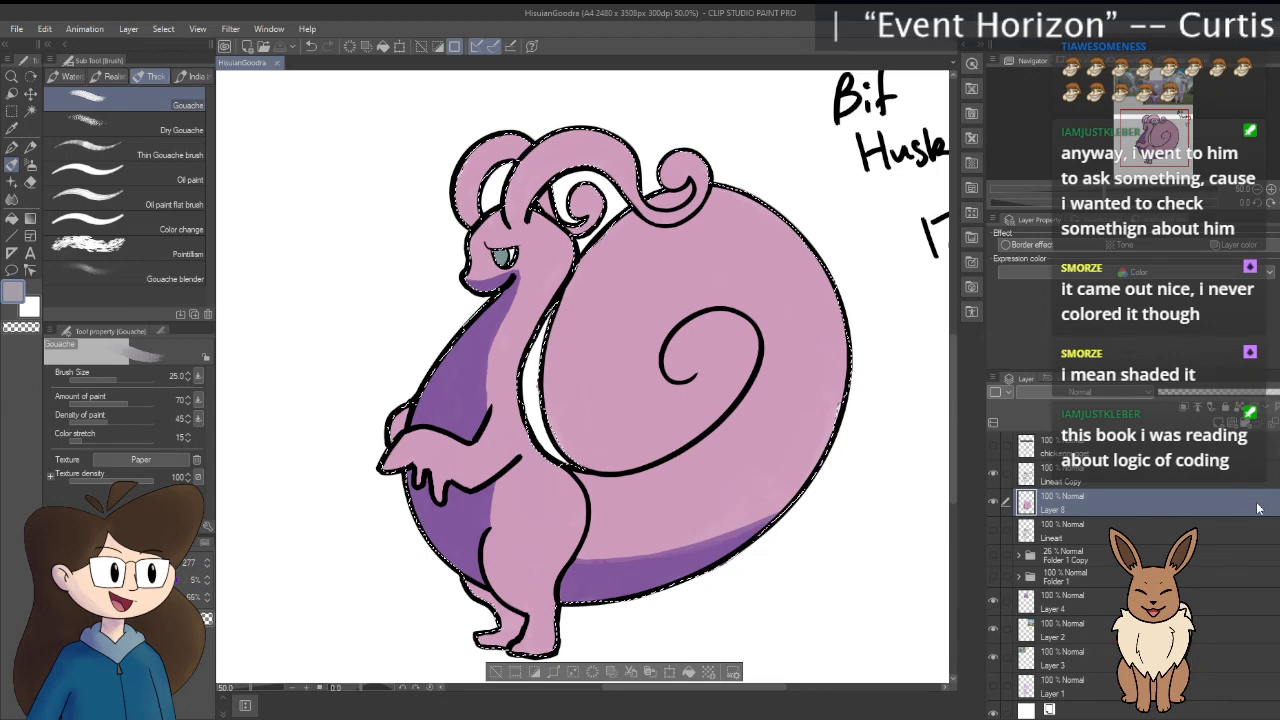
Step: Hide the color layer Layer 8 and clear the selection around the figure
{"action": "left_click", "coordinate": [993, 500]}
{"action": "key", "text": "o"}
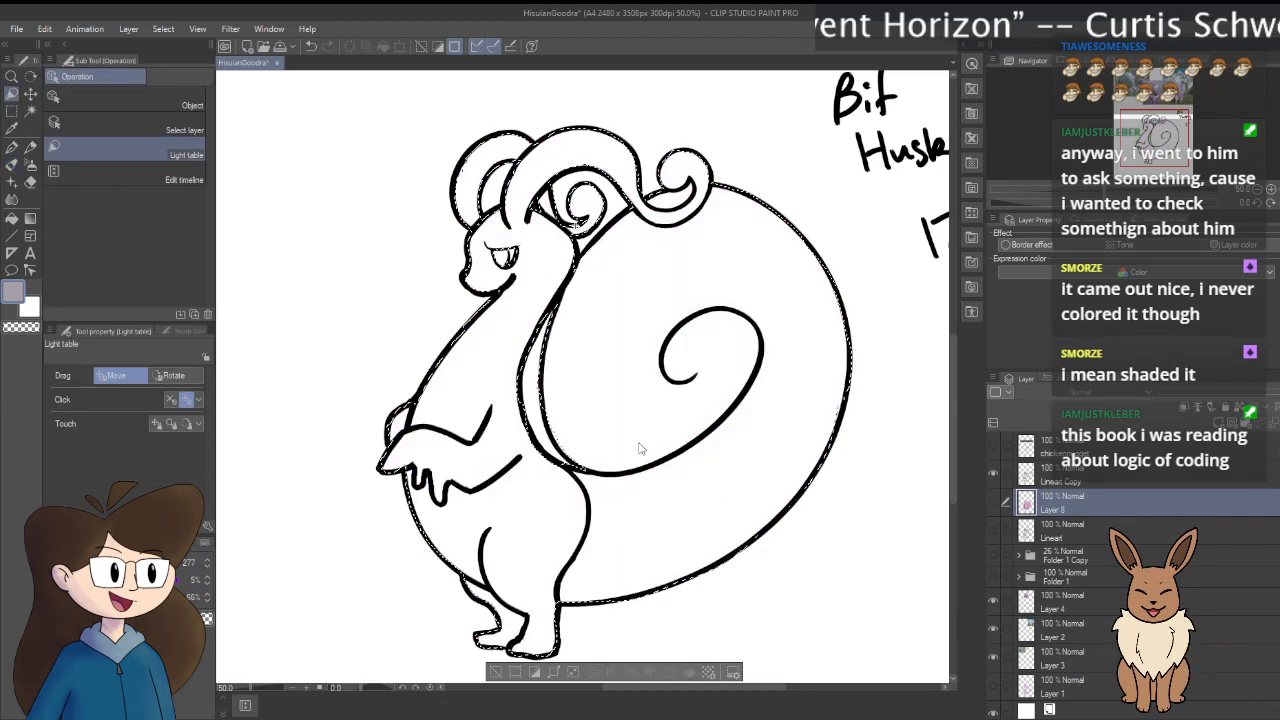
{"action": "key", "text": "o"}
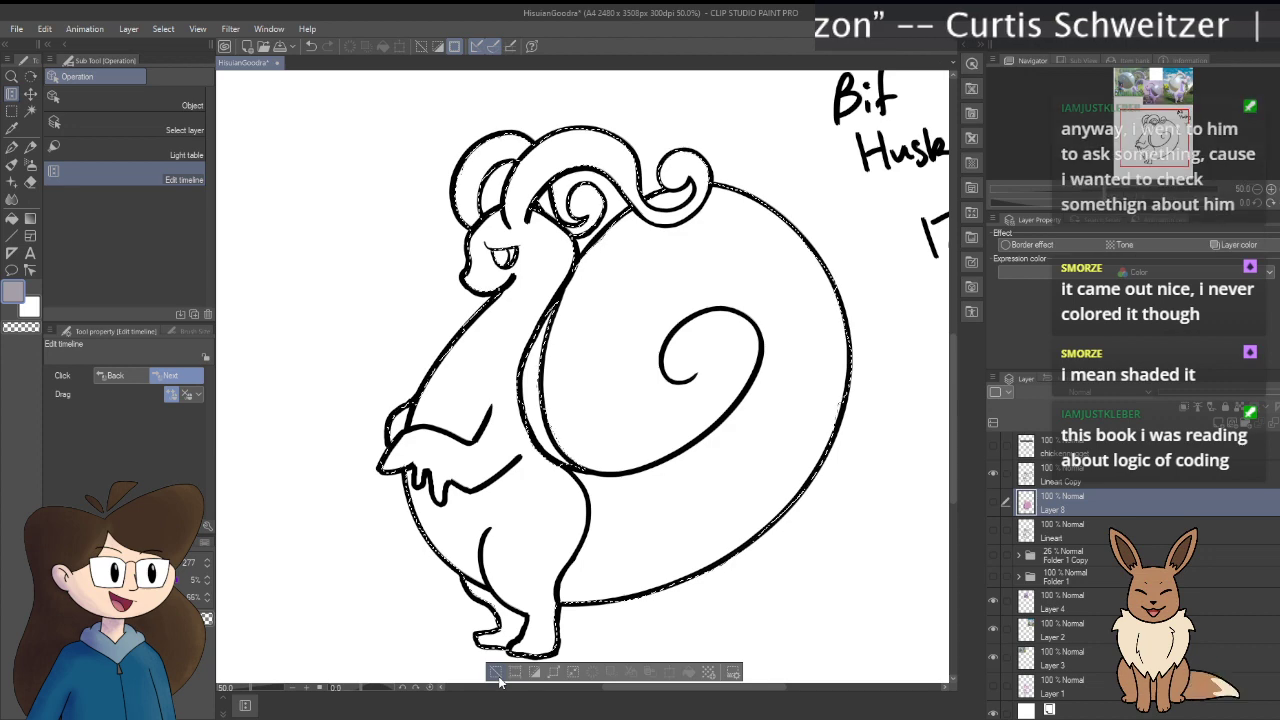
{"action": "key", "text": "o"}
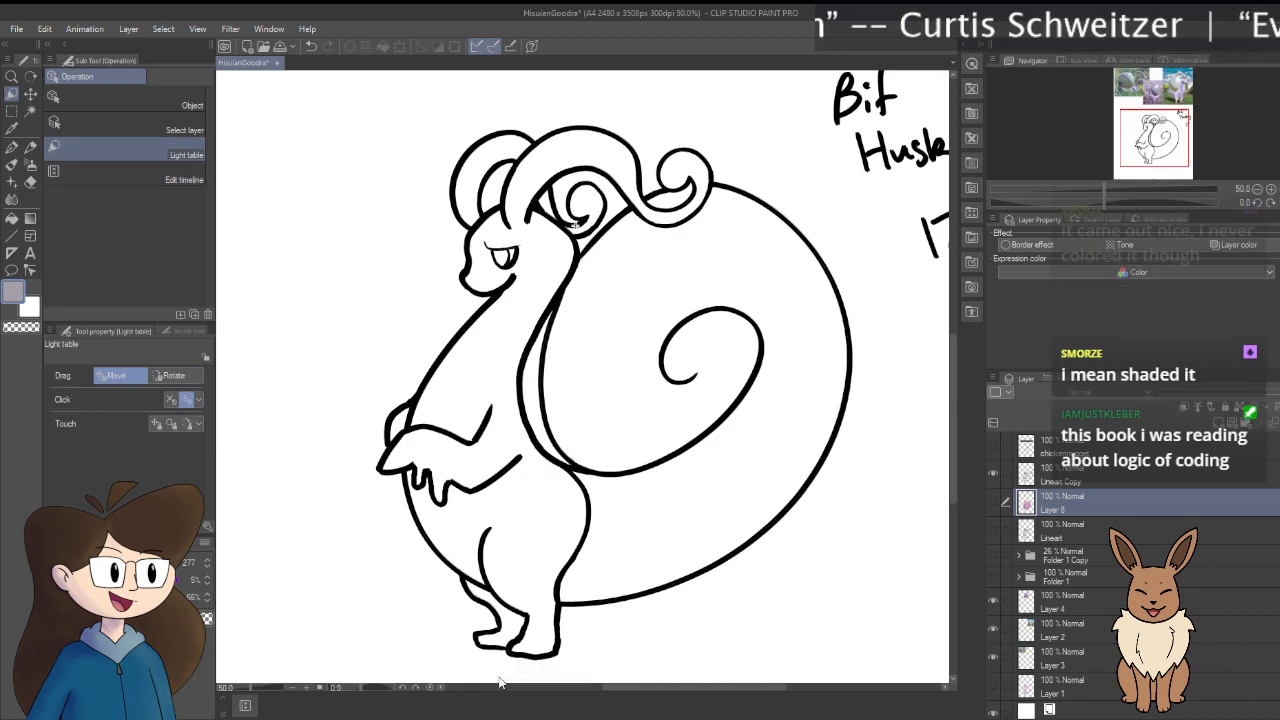
Step: Make the Lineart Copy layer active and ready the Bit husky brush in black for drawing on the head
{"action": "left_click", "coordinate": [997, 472]}
{"action": "left_click", "coordinate": [997, 472]}
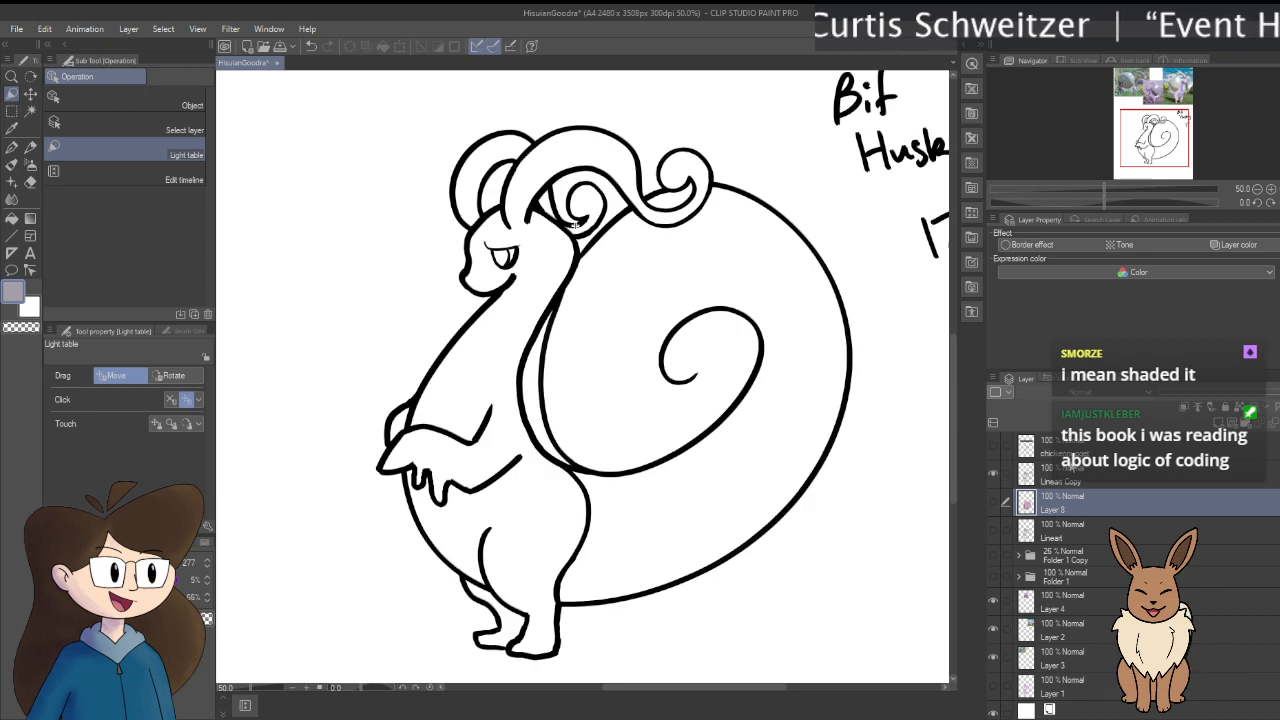
{"action": "left_click", "coordinate": [1045, 475]}
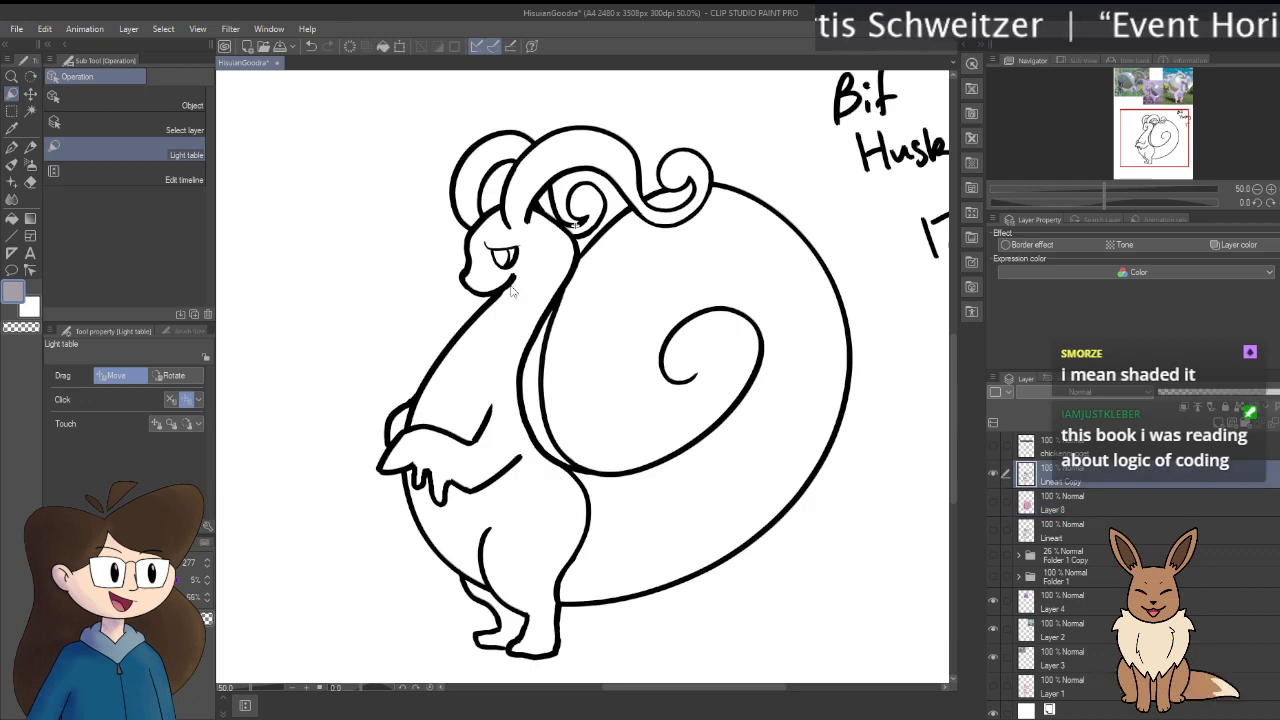
{"action": "scroll", "coordinate": [511, 291], "scroll_direction": "up", "scroll_amount": 1}
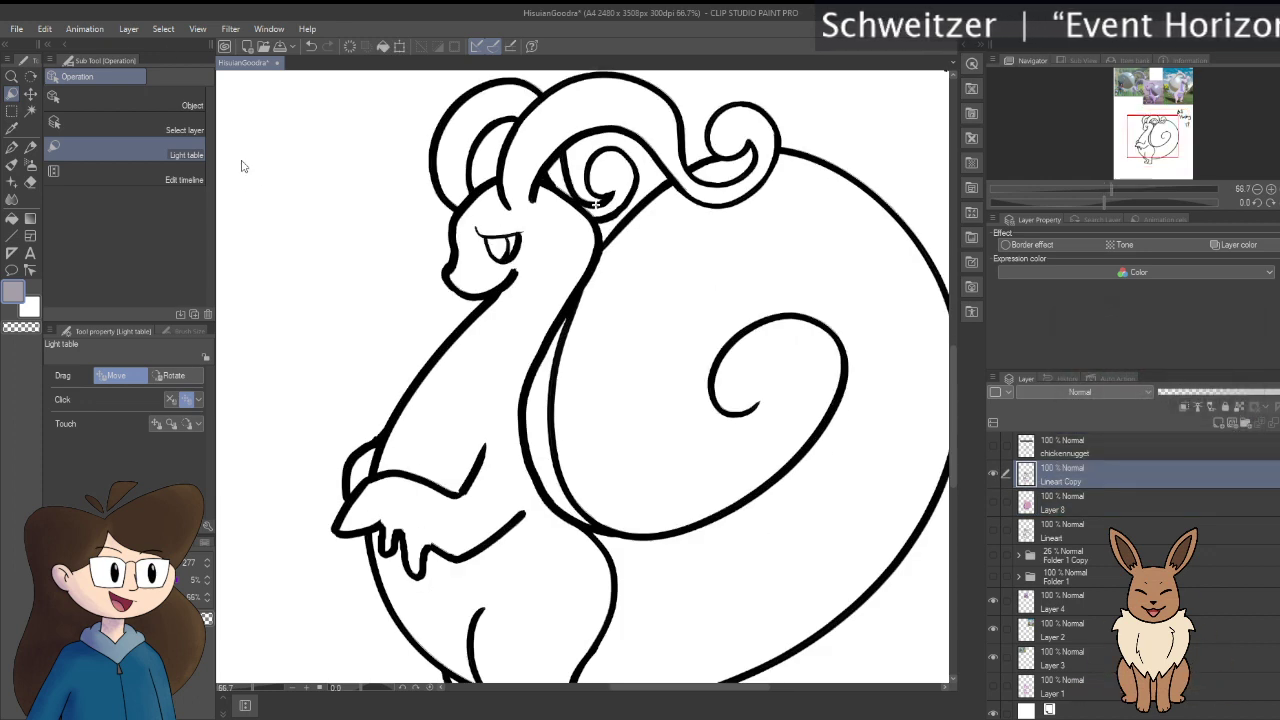
{"action": "key", "text": "b"}
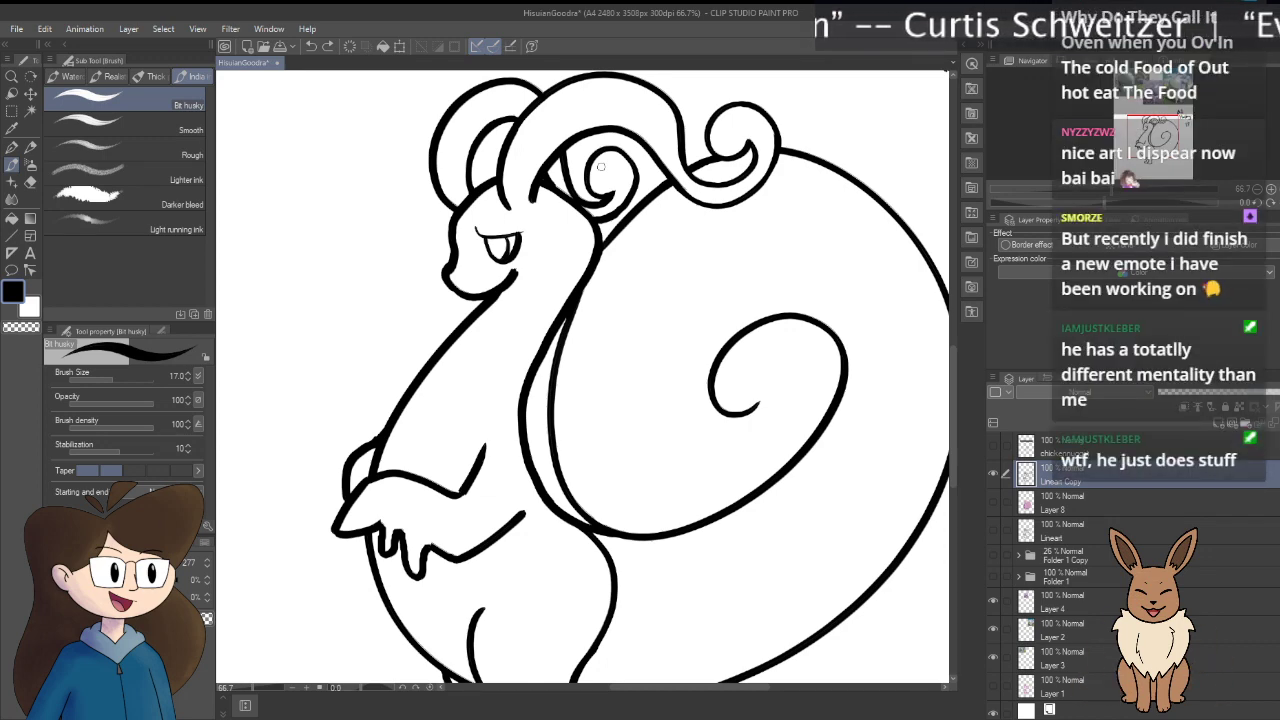
{"action": "scroll", "coordinate": [603, 169], "scroll_direction": "up", "scroll_amount": 4}
Step: Try to draw a small curved feeler on the forehead below the horns
{"action": "left_click_drag", "start_coordinate": [477, 162], "coordinate": [671, 327]}
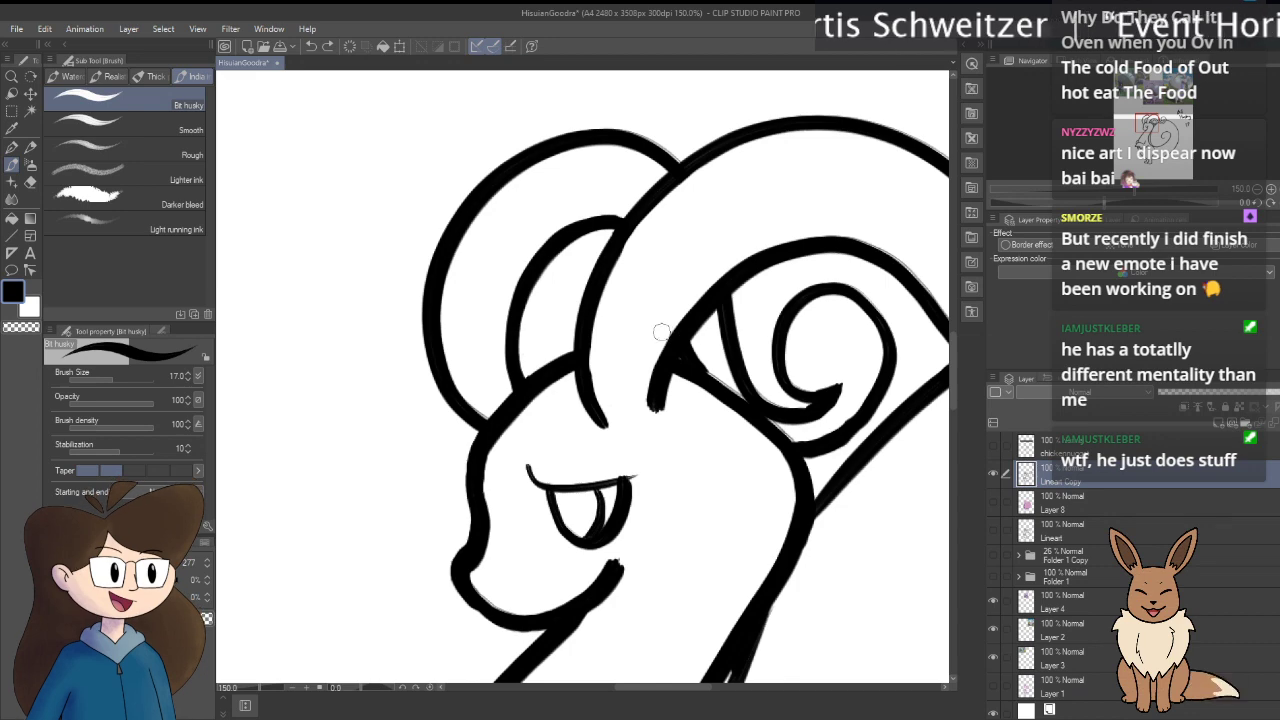
{"action": "mouse_move", "coordinate": [548, 411]}
{"action": "left_mouse_down"}
{"action": "mouse_move", "coordinate": [498, 353]}
{"action": "mouse_move", "coordinate": [492, 322]}
{"action": "left_mouse_up"}
{"action": "key", "text": "ctrl+z"}
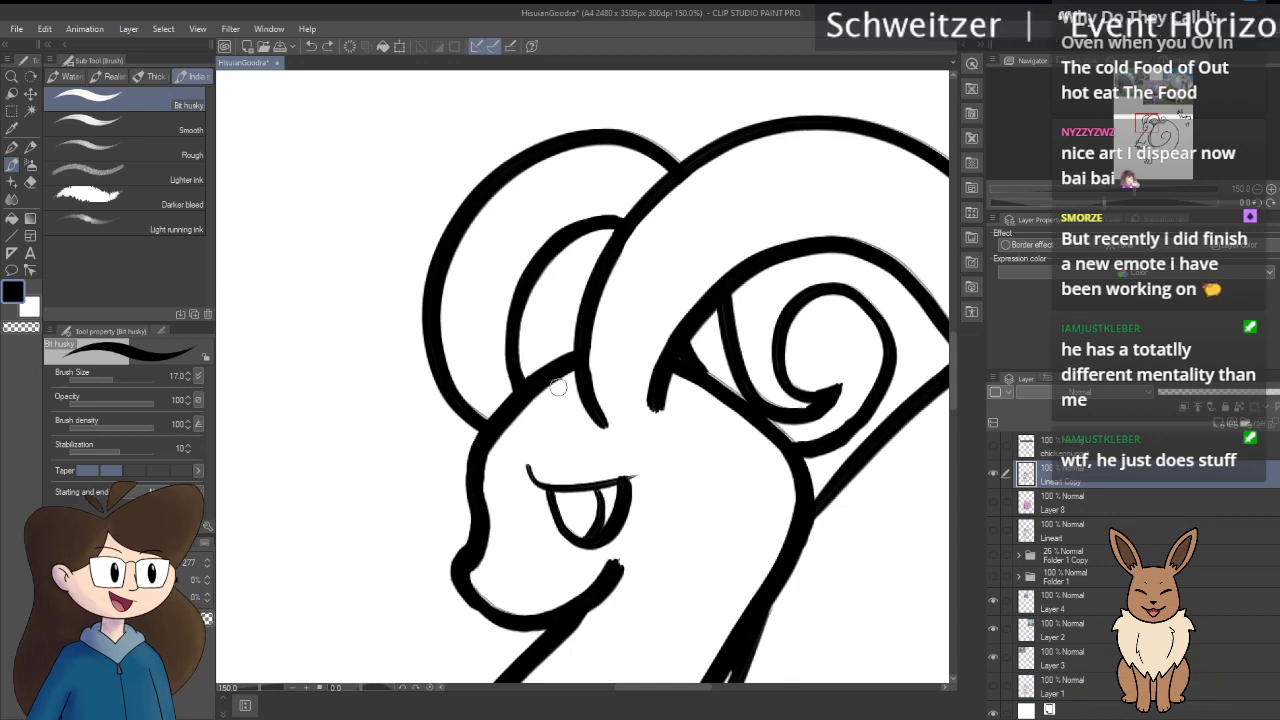
{"action": "left_click_drag", "start_coordinate": [565, 435], "coordinate": [540, 310]}
{"action": "key", "text": "ctrl+z"}
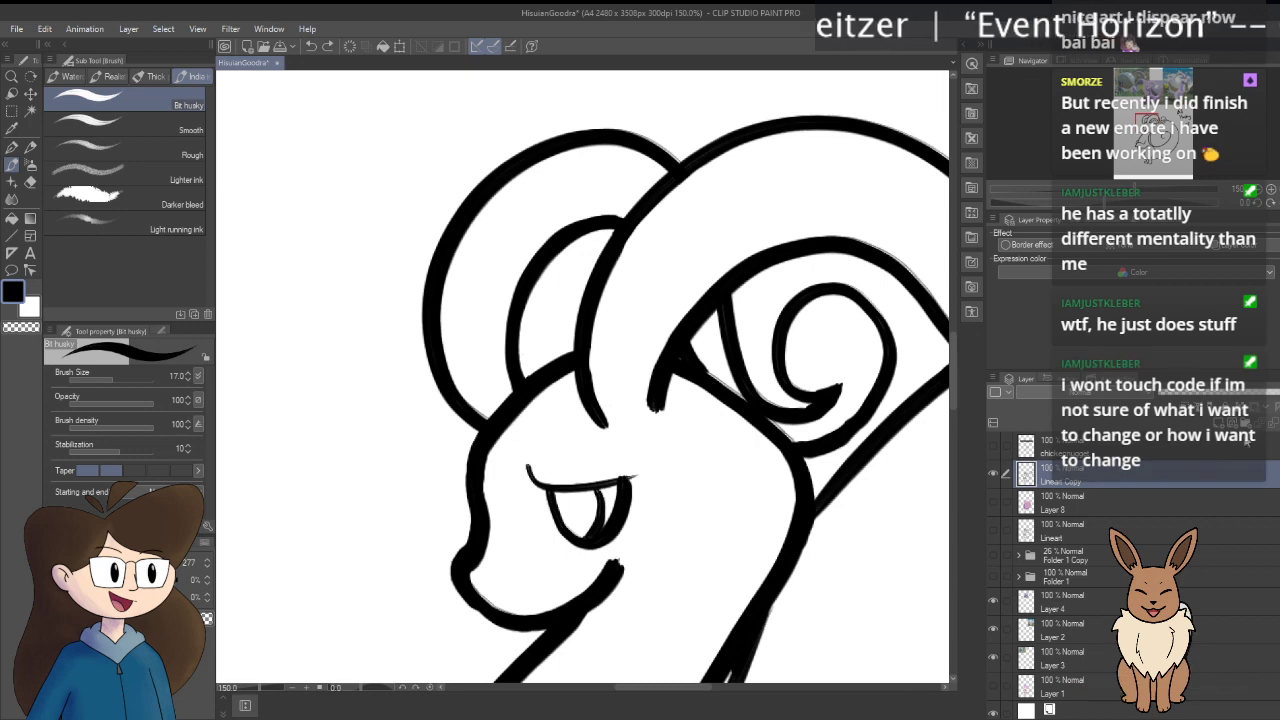
Step: Add a new layer directly above Lineart Copy
{"action": "key", "text": "ctrl+shift+n"}
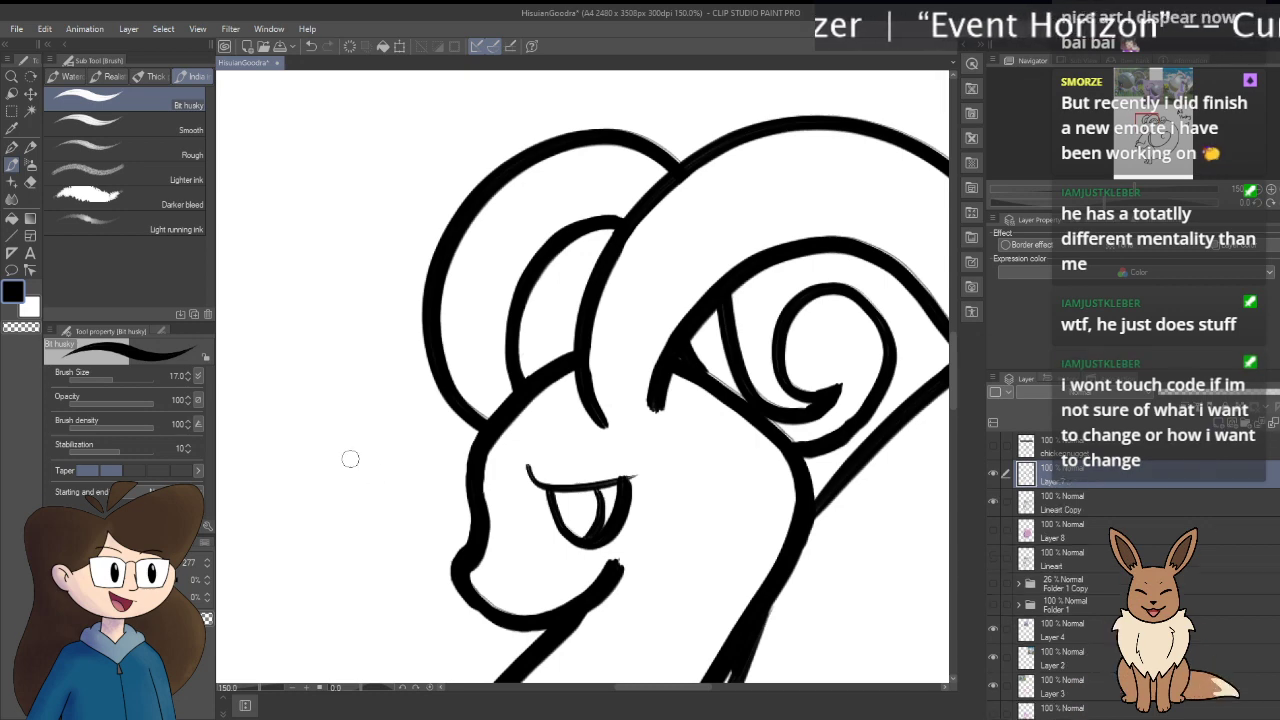
Step: Try out two curved feeler shapes and two short thick strokes on the blank canvas beside the figure, and undo them
{"action": "mouse_move", "coordinate": [315, 287]}
{"action": "left_mouse_down"}
{"action": "mouse_move", "coordinate": [711, 494]}
{"action": "mouse_move", "coordinate": [883, 543]}
{"action": "left_mouse_up"}
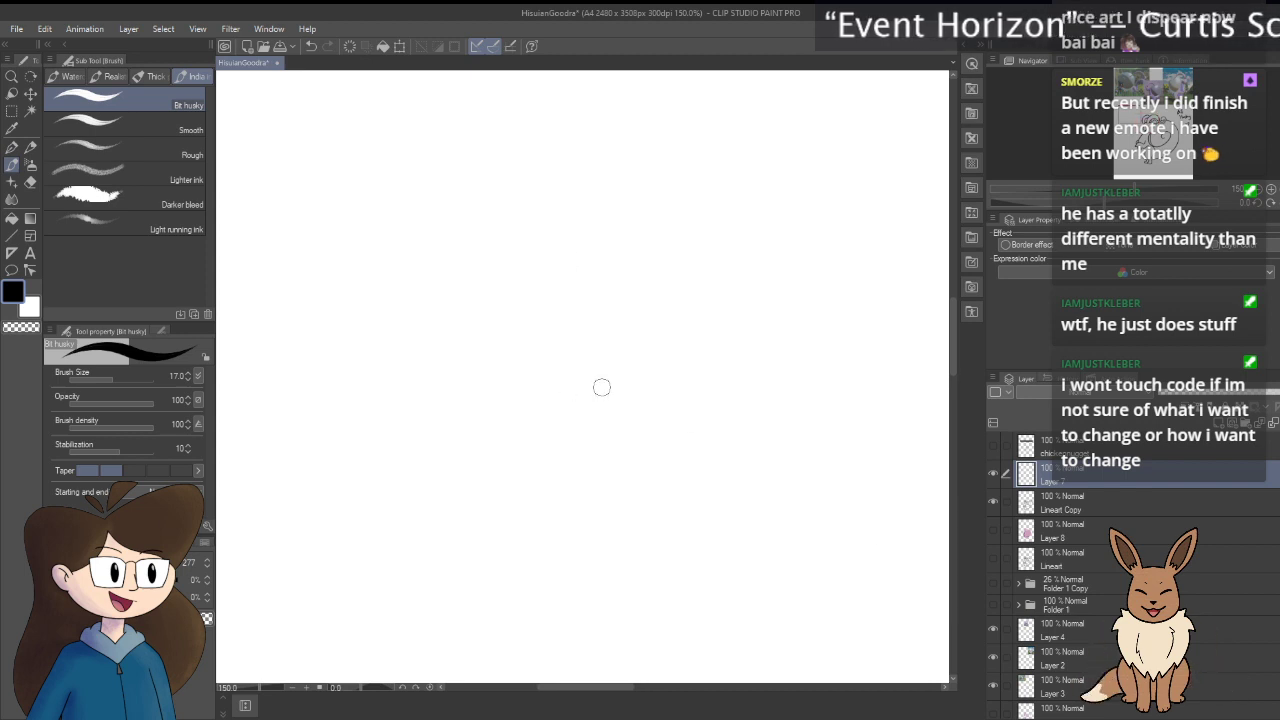
{"action": "mouse_move", "coordinate": [440, 472]}
{"action": "left_mouse_down"}
{"action": "mouse_move", "coordinate": [424, 233]}
{"action": "mouse_move", "coordinate": [480, 385]}
{"action": "left_mouse_up"}
{"action": "mouse_move", "coordinate": [545, 463]}
{"action": "left_mouse_down"}
{"action": "mouse_move", "coordinate": [638, 376]}
{"action": "mouse_move", "coordinate": [650, 450]}
{"action": "left_mouse_up"}
{"action": "left_click_drag", "start_coordinate": [538, 570], "coordinate": [565, 645]}
{"action": "mouse_move", "coordinate": [445, 610]}
{"action": "left_mouse_down"}
{"action": "mouse_move", "coordinate": [452, 578]}
{"action": "mouse_move", "coordinate": [470, 640]}
{"action": "left_mouse_up"}
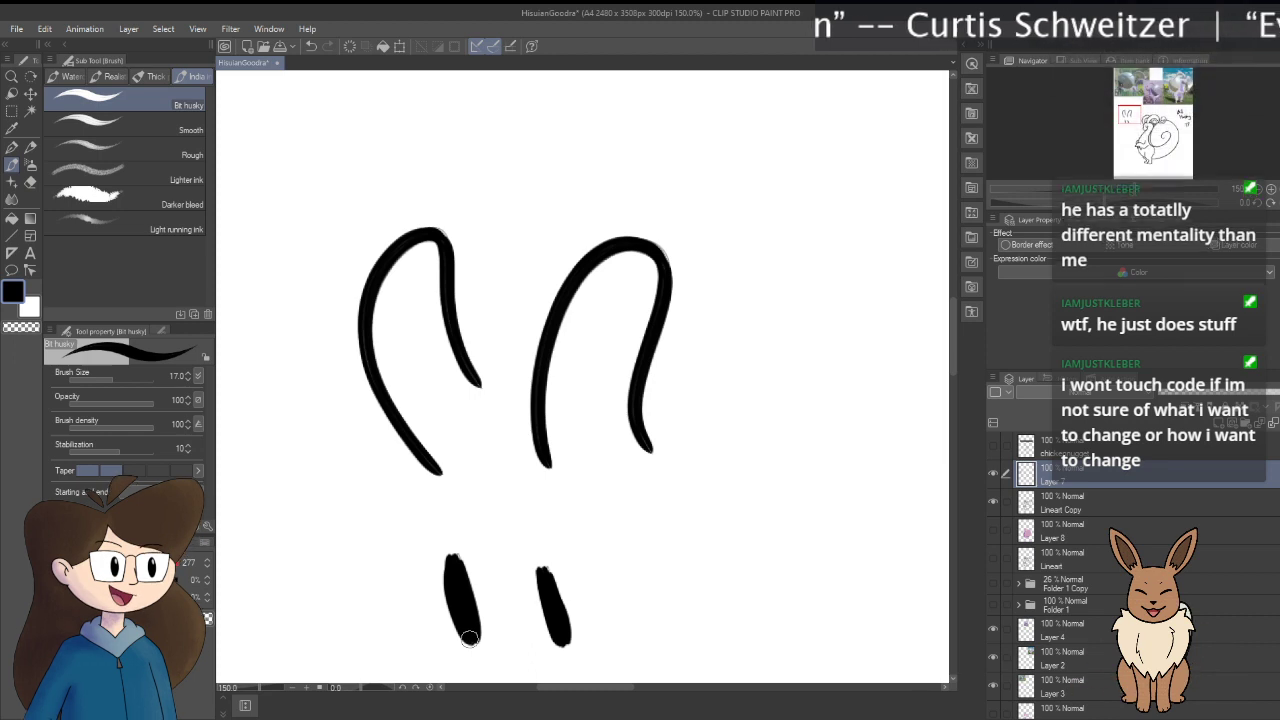
{"action": "key", "text": "ctrl+z"}
{"action": "key", "text": "ctrl+z"}
{"action": "key", "text": "ctrl+z"}
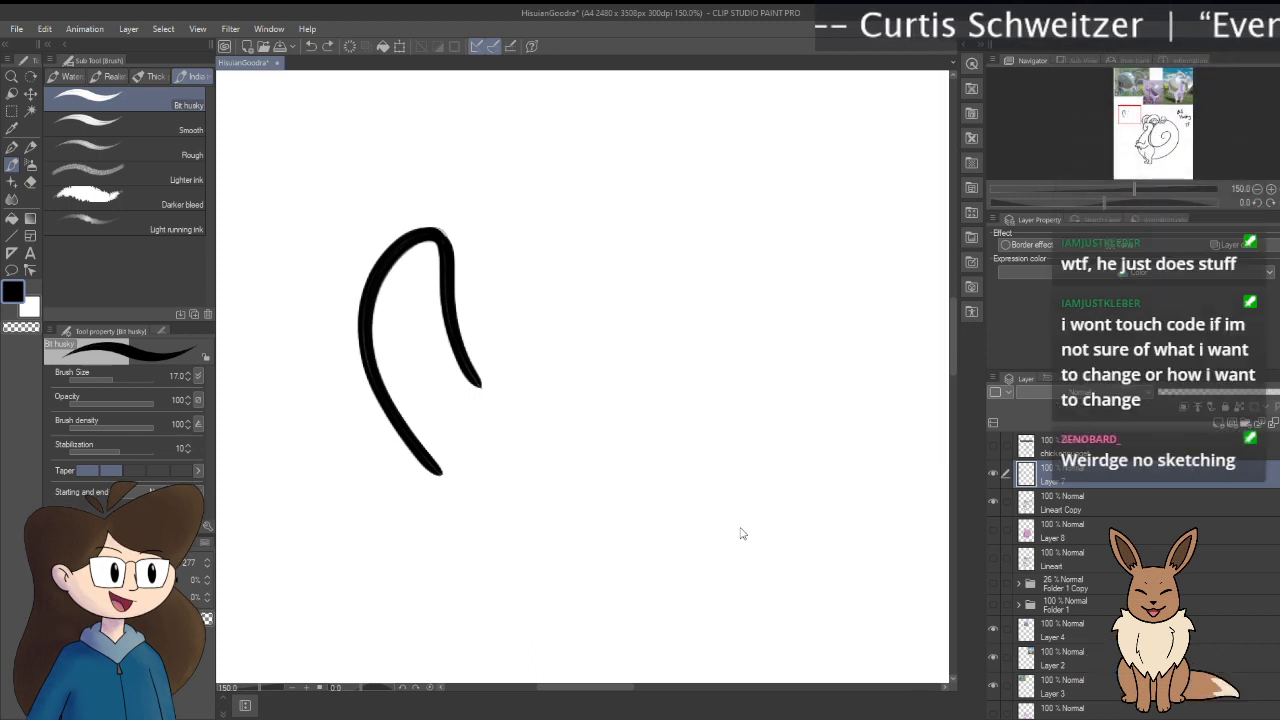
{"action": "key", "text": "ctrl+z"}
{"action": "mouse_move", "coordinate": [743, 583]}
{"action": "left_mouse_down"}
{"action": "mouse_move", "coordinate": [686, 529]}
{"action": "mouse_move", "coordinate": [423, 440]}
{"action": "mouse_move", "coordinate": [240, 348]}
{"action": "left_mouse_up"}
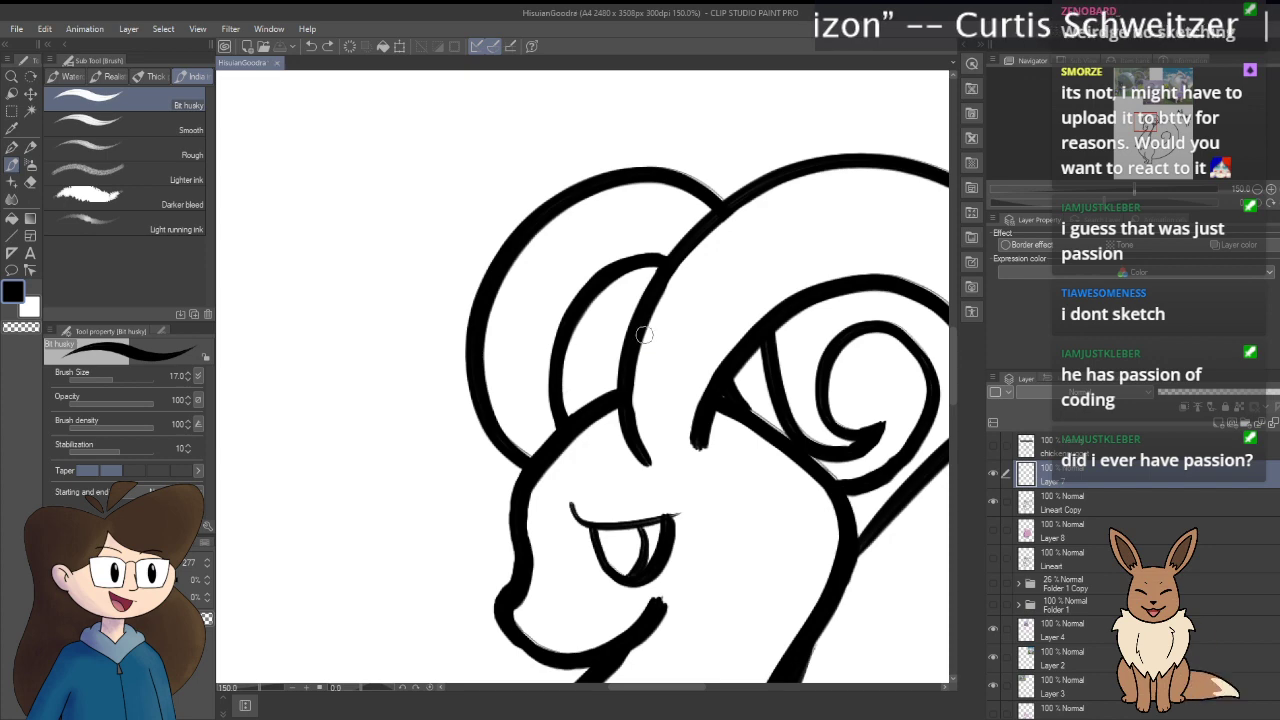
Step: Try a small dark mark at the lower end of the front horn line, and undo it
{"action": "scroll", "coordinate": [644, 335], "scroll_direction": "right", "scroll_amount": 2}
{"action": "scroll", "coordinate": [634, 294], "scroll_direction": "up", "scroll_amount": 3}
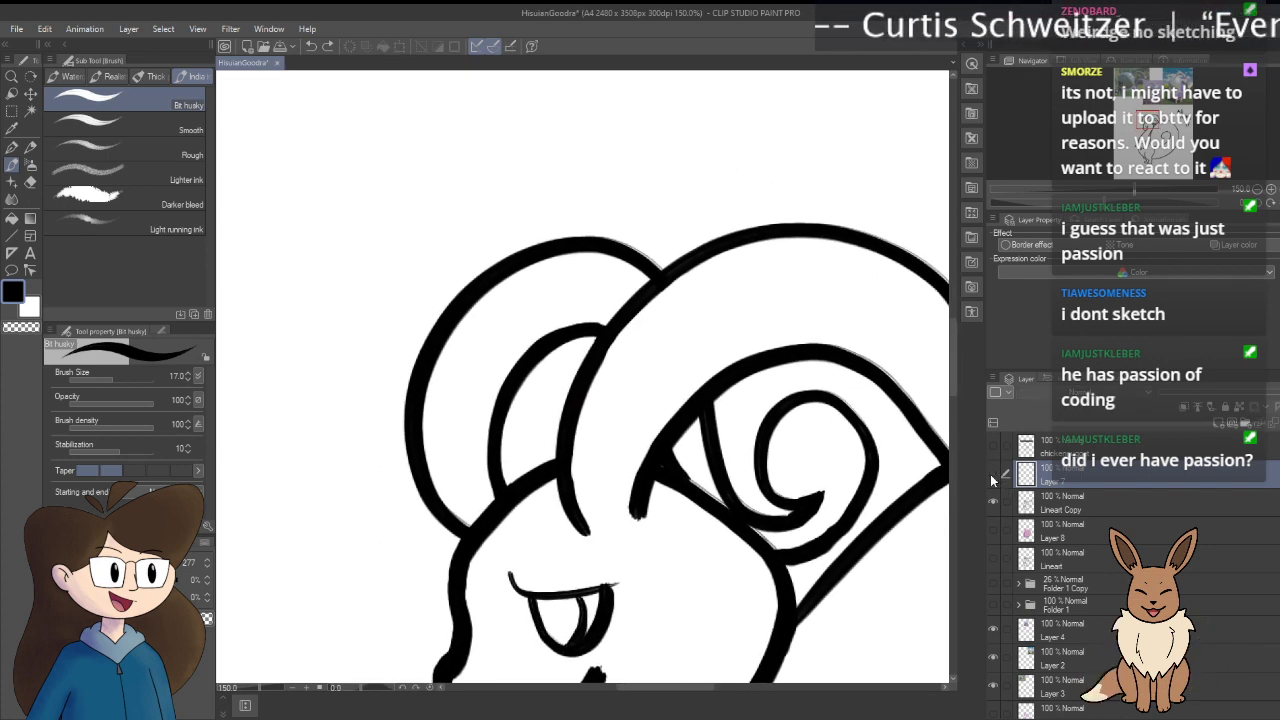
{"action": "left_click_drag", "start_coordinate": [545, 548], "coordinate": [557, 508]}
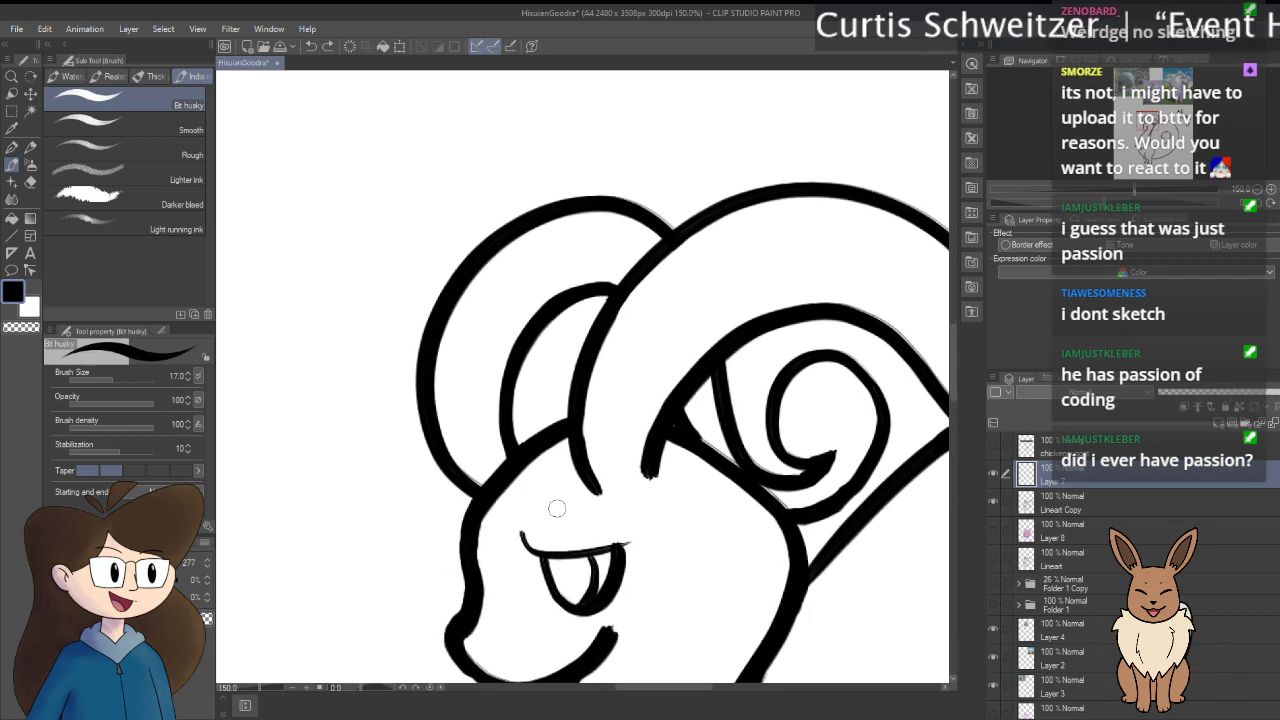
{"action": "scroll", "coordinate": [557, 508], "scroll_direction": "up", "scroll_amount": 1}
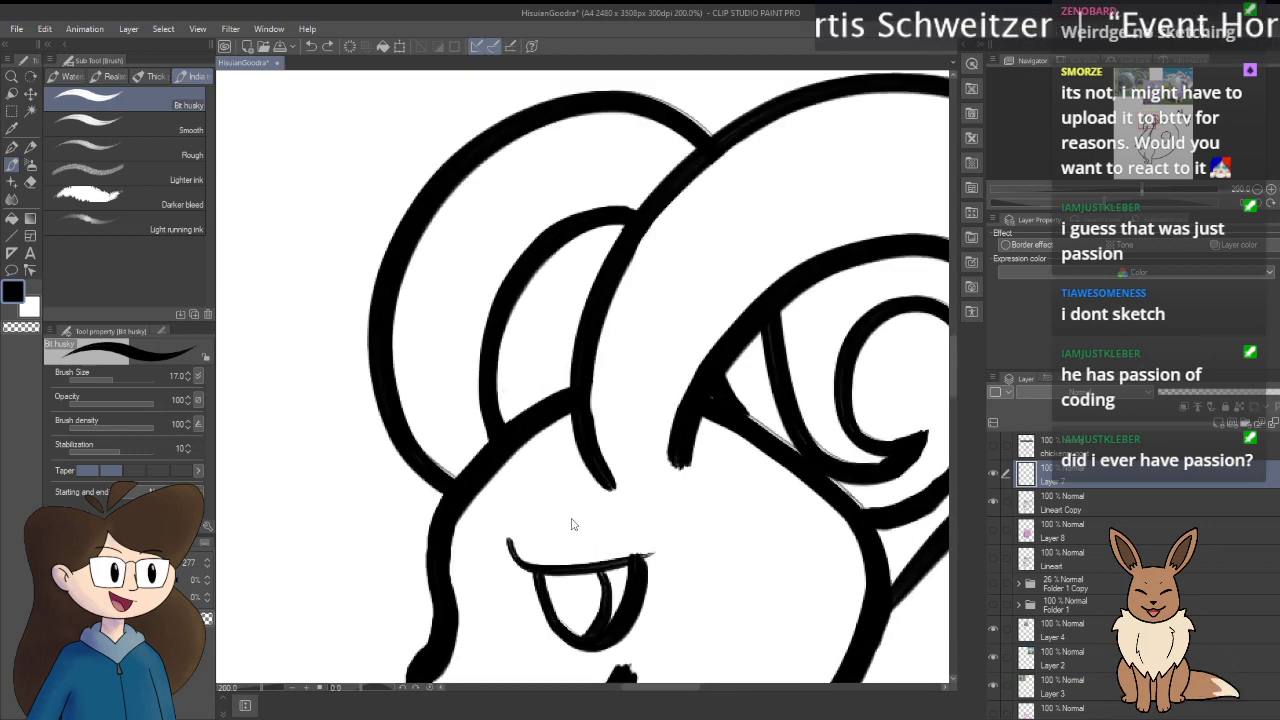
{"action": "mouse_move", "coordinate": [576, 460]}
{"action": "left_mouse_down"}
{"action": "mouse_move", "coordinate": [643, 395]}
{"action": "mouse_move", "coordinate": [632, 406]}
{"action": "left_mouse_up"}
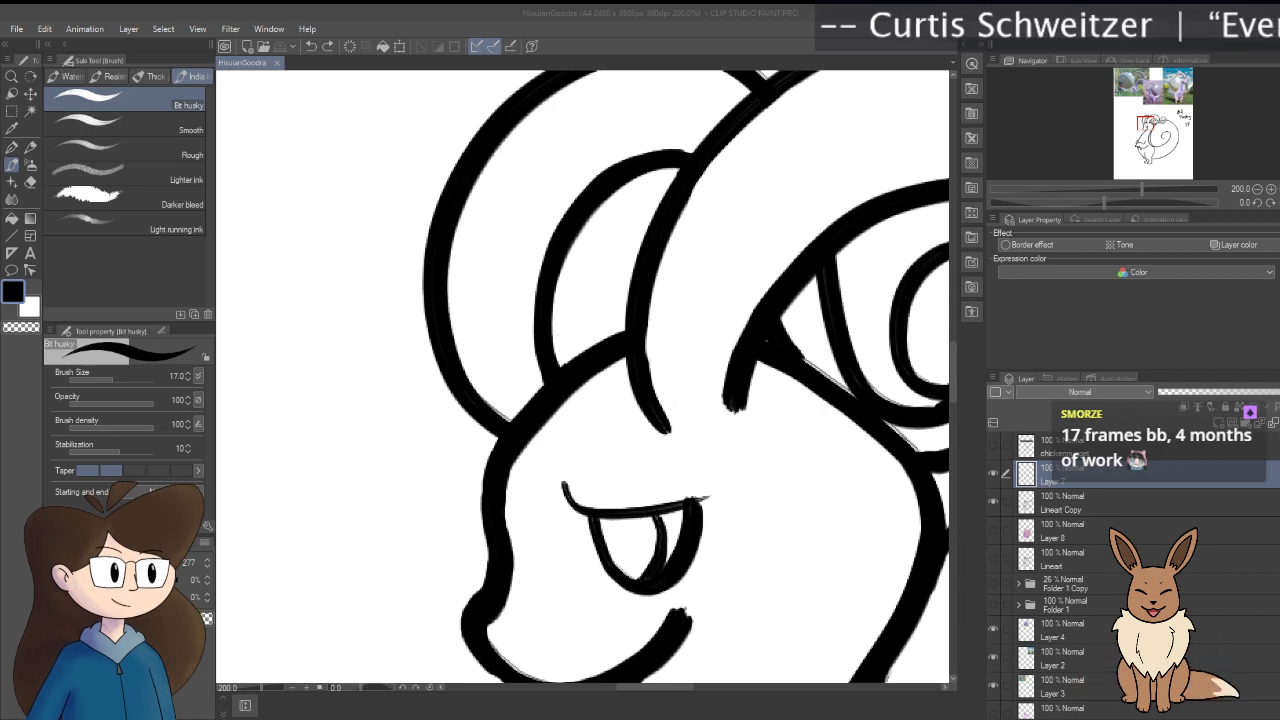
{"action": "left_click", "coordinate": [790, 341]}
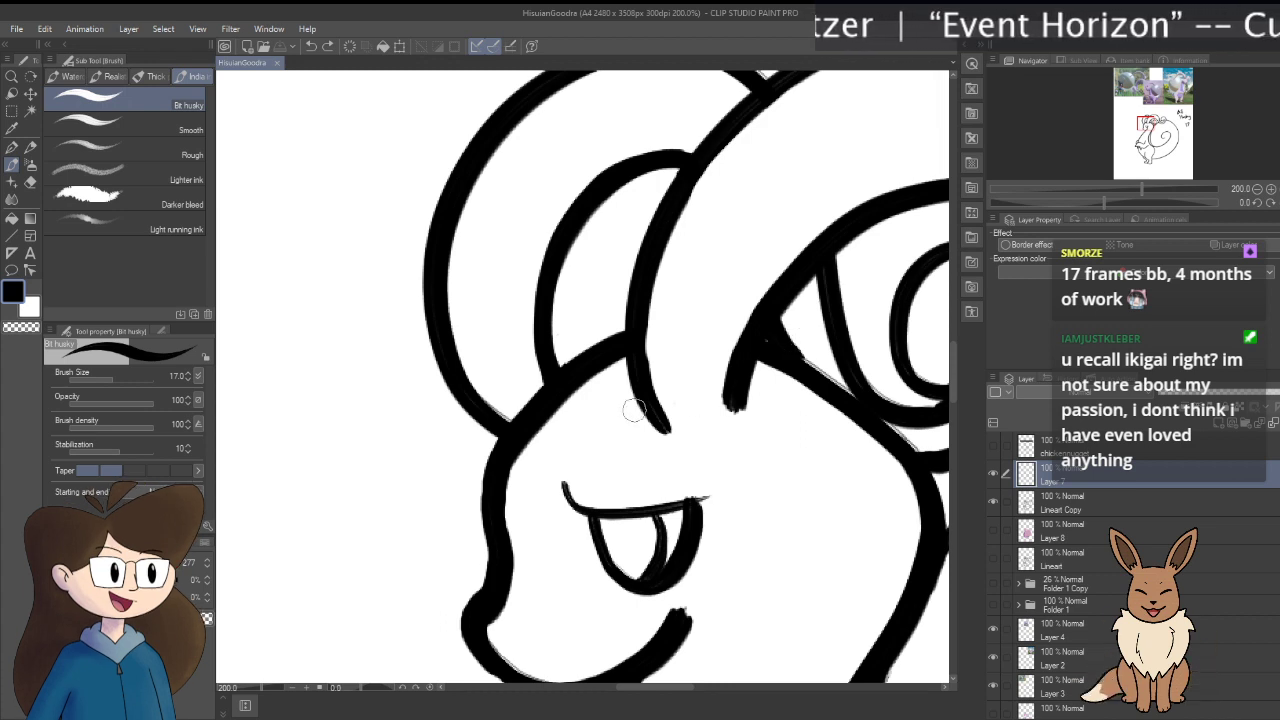
{"action": "left_click_drag", "start_coordinate": [633, 410], "coordinate": [660, 400]}
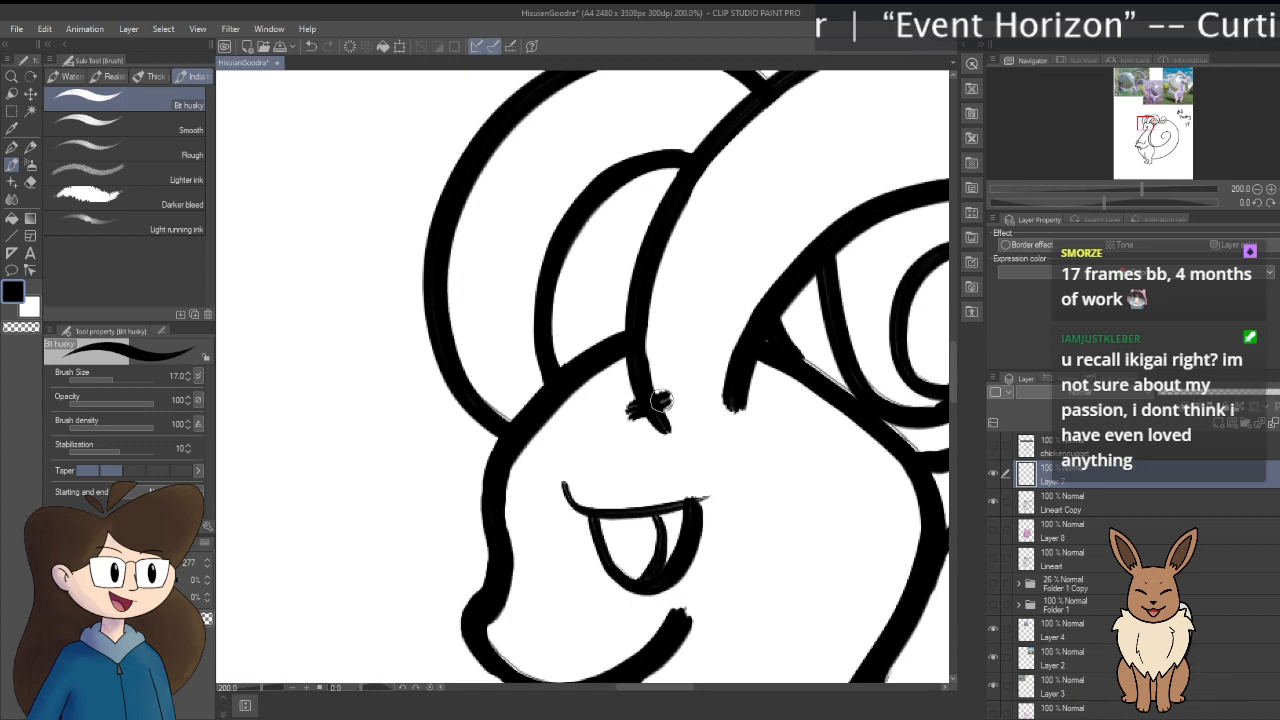
{"action": "left_click_drag", "start_coordinate": [660, 400], "coordinate": [632, 333]}
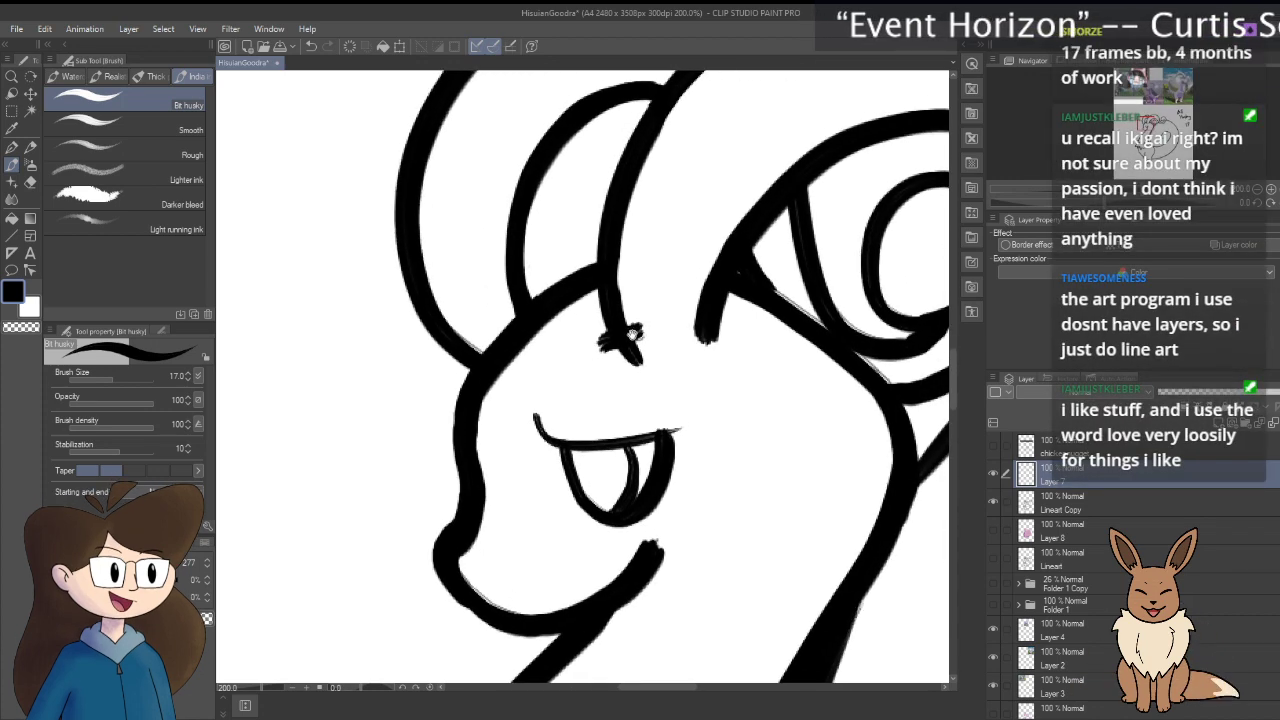
{"action": "key", "text": "ctrl+z"}
Step: Try to draw a narrow looped feeler on the forehead between the eye and the horns
{"action": "left_click_drag", "start_coordinate": [651, 271], "coordinate": [660, 368]}
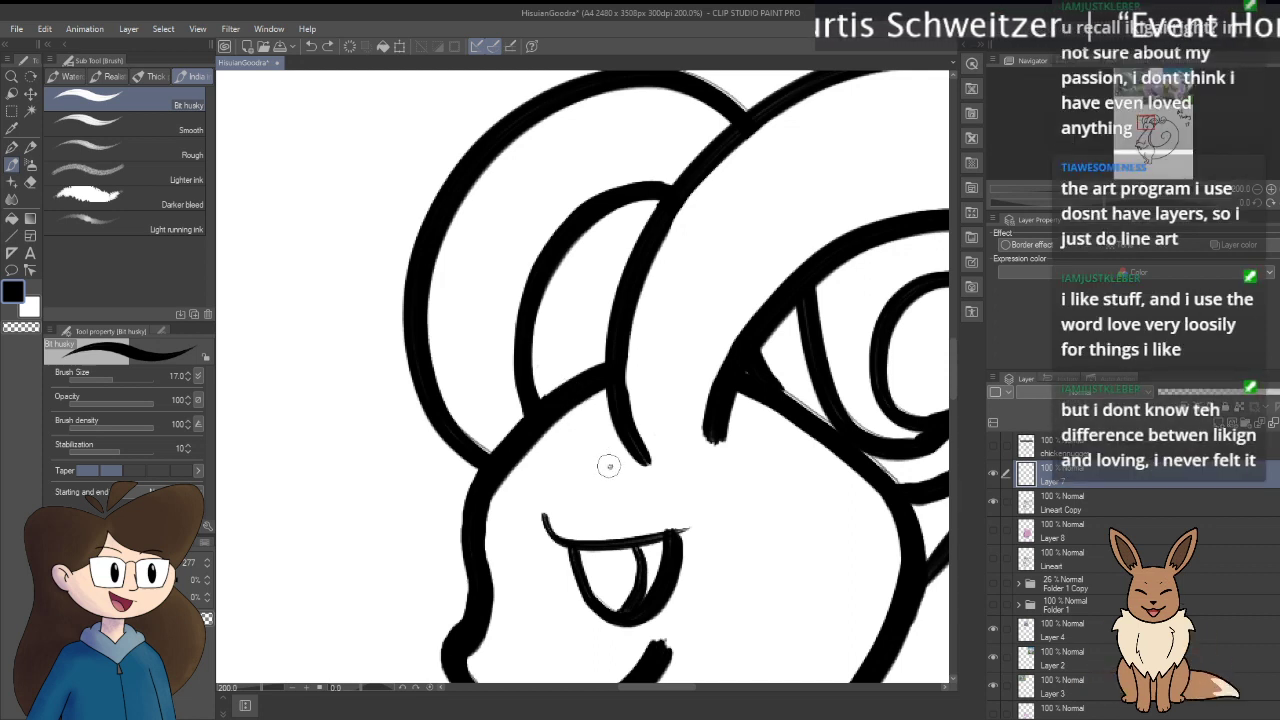
{"action": "mouse_move", "coordinate": [608, 465]}
{"action": "left_mouse_down"}
{"action": "mouse_move", "coordinate": [581, 424]}
{"action": "mouse_move", "coordinate": [534, 294]}
{"action": "left_mouse_up"}
{"action": "mouse_move", "coordinate": [598, 460]}
{"action": "left_mouse_down"}
{"action": "mouse_move", "coordinate": [575, 478]}
{"action": "mouse_move", "coordinate": [603, 460]}
{"action": "mouse_move", "coordinate": [571, 366]}
{"action": "mouse_move", "coordinate": [529, 423]}
{"action": "mouse_move", "coordinate": [578, 480]}
{"action": "left_mouse_up"}
{"action": "key", "text": "ctrl+z"}
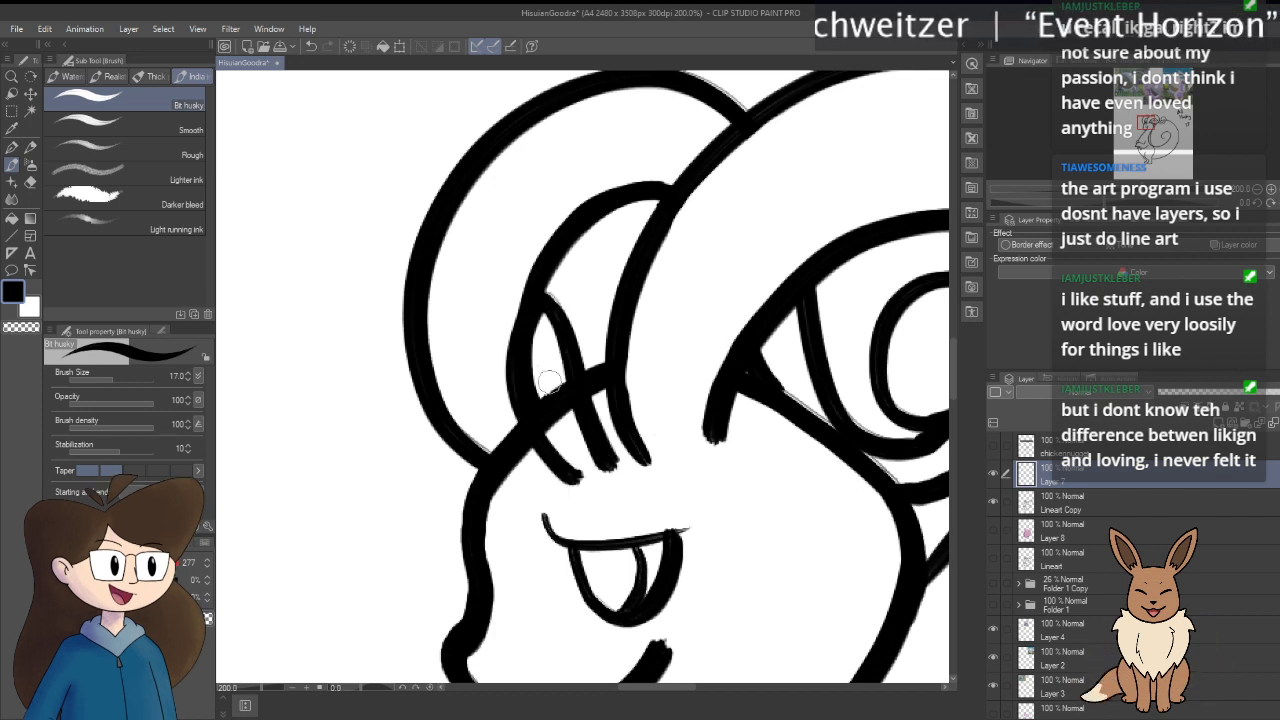
{"action": "key", "text": "ctrl+z"}
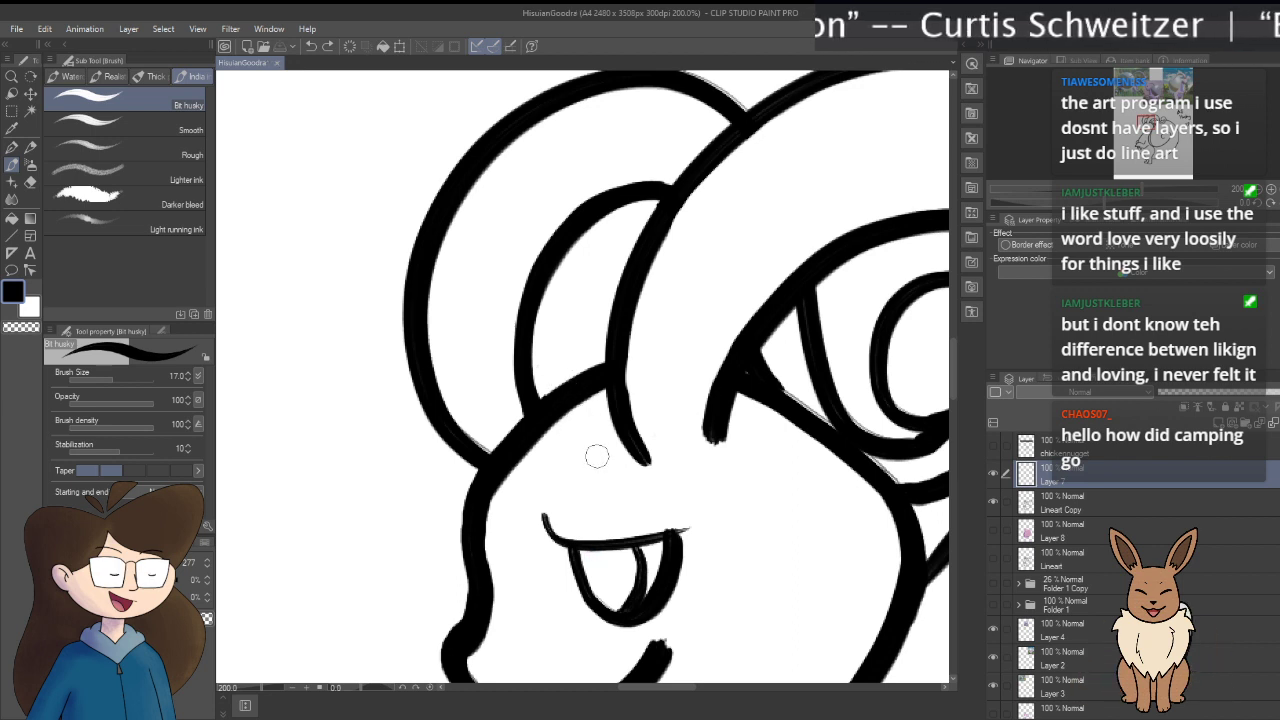
Step: Try a taller, slimmer version of the forehead feeler reaching up into the rear horn, and undo it
{"action": "left_click_drag", "start_coordinate": [597, 456], "coordinate": [562, 405]}
{"action": "mouse_move", "coordinate": [512, 258]}
{"action": "left_mouse_down"}
{"action": "mouse_move", "coordinate": [489, 344]}
{"action": "mouse_move", "coordinate": [575, 490]}
{"action": "left_mouse_up"}
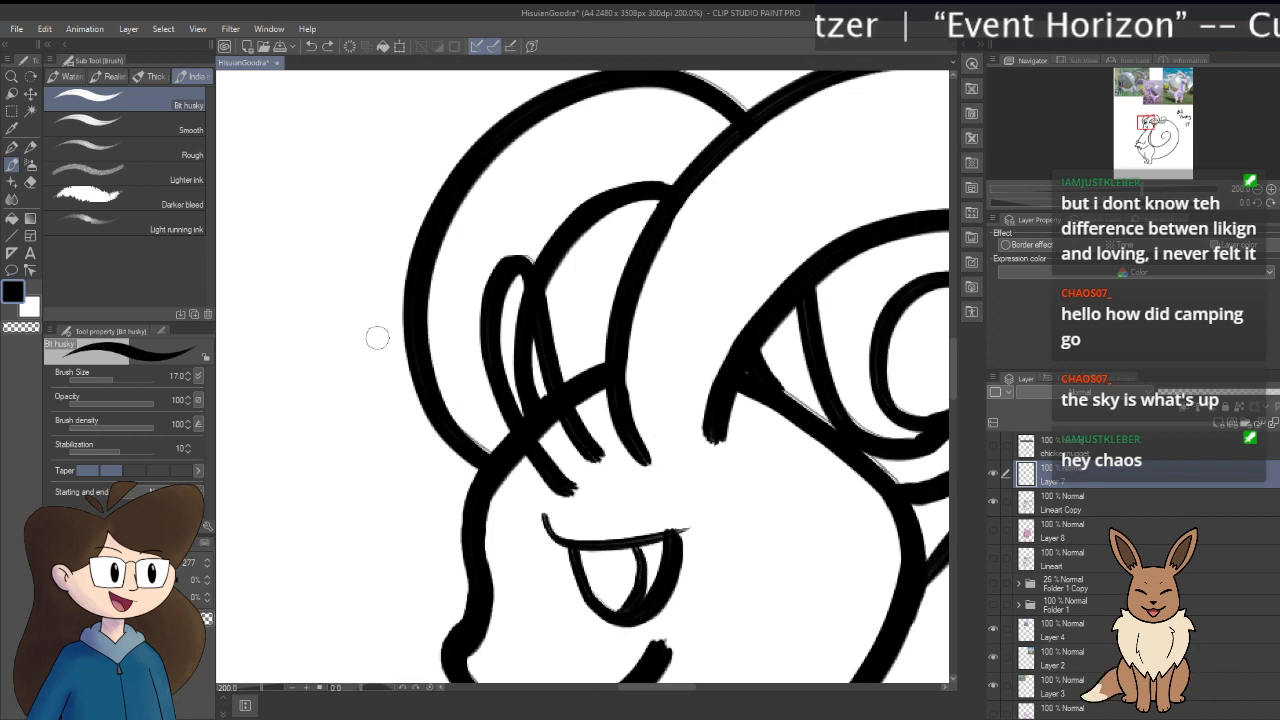
{"action": "key", "text": "ctrl+z"}
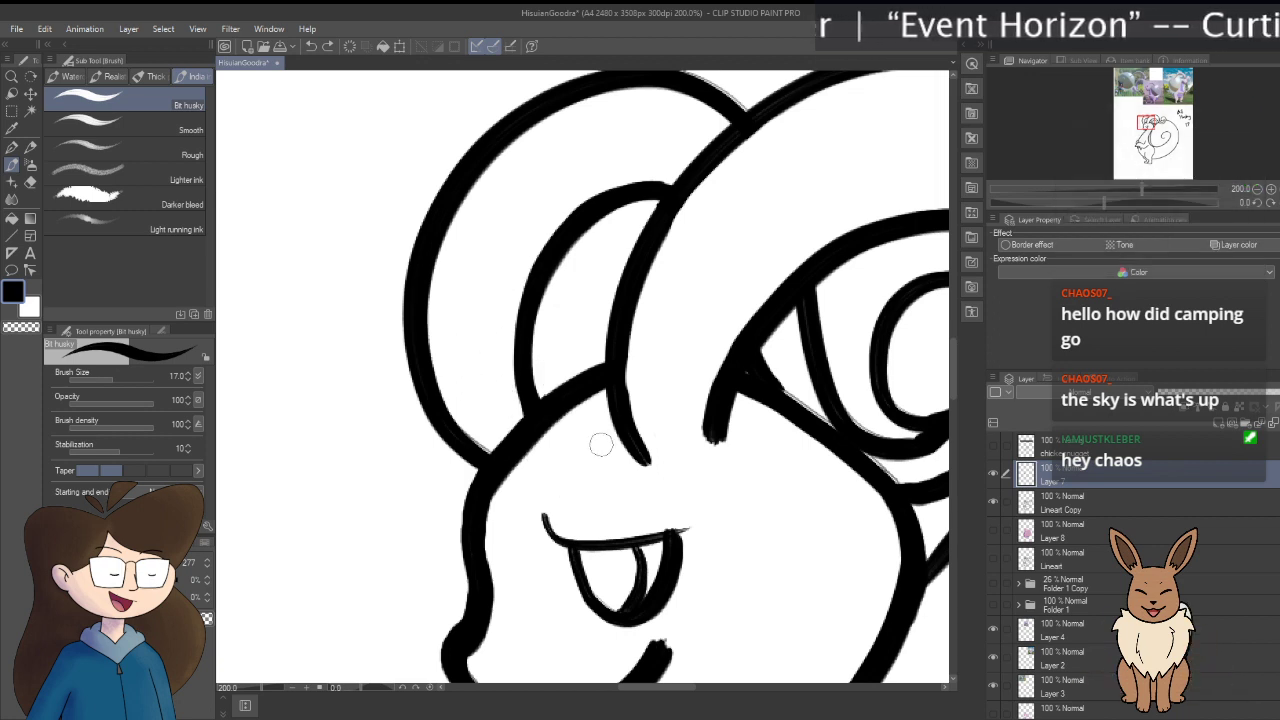
{"action": "left_click_drag", "start_coordinate": [600, 445], "coordinate": [506, 314]}
{"action": "key", "text": "ctrl+z"}
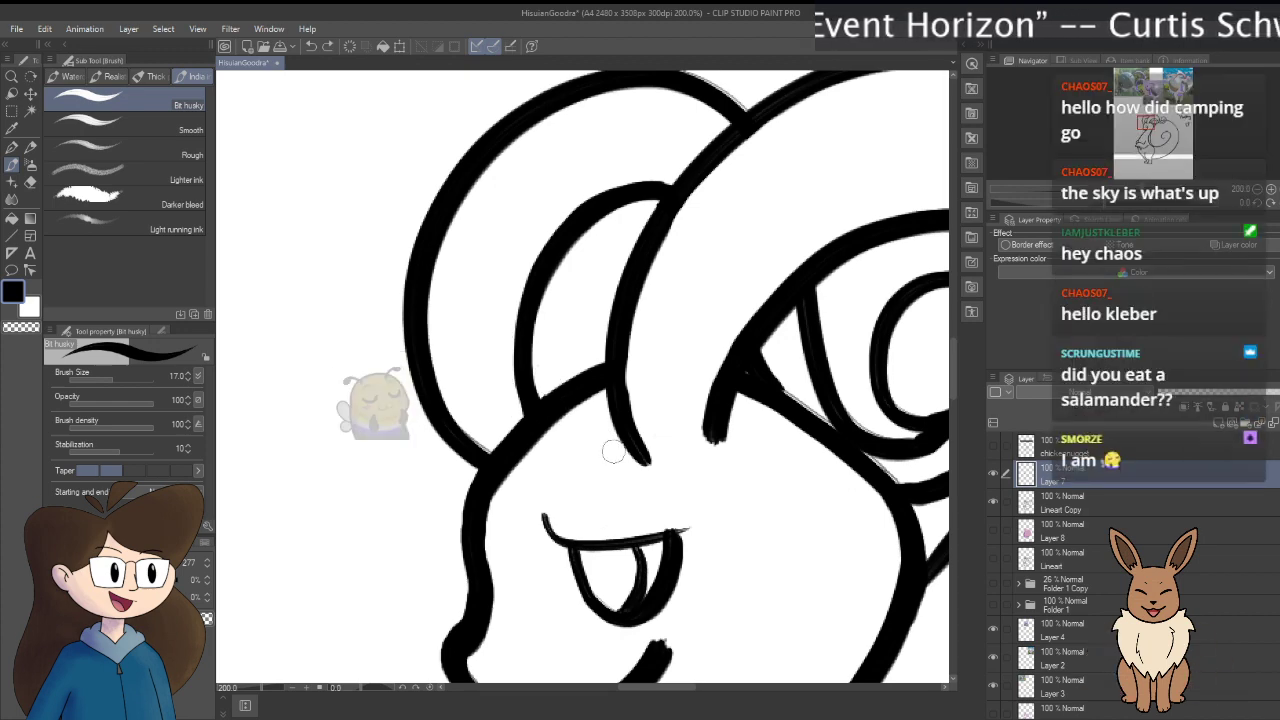
Step: Draw a short pointed feeler on the forehead and a second rounded one on the far side of the head below the rear horn
{"action": "mouse_move", "coordinate": [612, 450]}
{"action": "left_mouse_down"}
{"action": "mouse_move", "coordinate": [528, 320]}
{"action": "mouse_move", "coordinate": [537, 423]}
{"action": "mouse_move", "coordinate": [588, 472]}
{"action": "mouse_move", "coordinate": [590, 422]}
{"action": "mouse_move", "coordinate": [524, 322]}
{"action": "left_mouse_up"}
{"action": "key", "text": "ctrl+z"}
{"action": "mouse_move", "coordinate": [526, 324]}
{"action": "left_mouse_down"}
{"action": "mouse_move", "coordinate": [579, 470]}
{"action": "mouse_move", "coordinate": [565, 389]}
{"action": "mouse_move", "coordinate": [528, 399]}
{"action": "mouse_move", "coordinate": [598, 486]}
{"action": "left_mouse_up"}
{"action": "key", "text": "ctrl+z"}
{"action": "mouse_move", "coordinate": [440, 432]}
{"action": "left_mouse_down"}
{"action": "mouse_move", "coordinate": [472, 520]}
{"action": "mouse_move", "coordinate": [370, 432]}
{"action": "mouse_move", "coordinate": [466, 520]}
{"action": "left_mouse_up"}
{"action": "key", "text": "ctrl+z"}
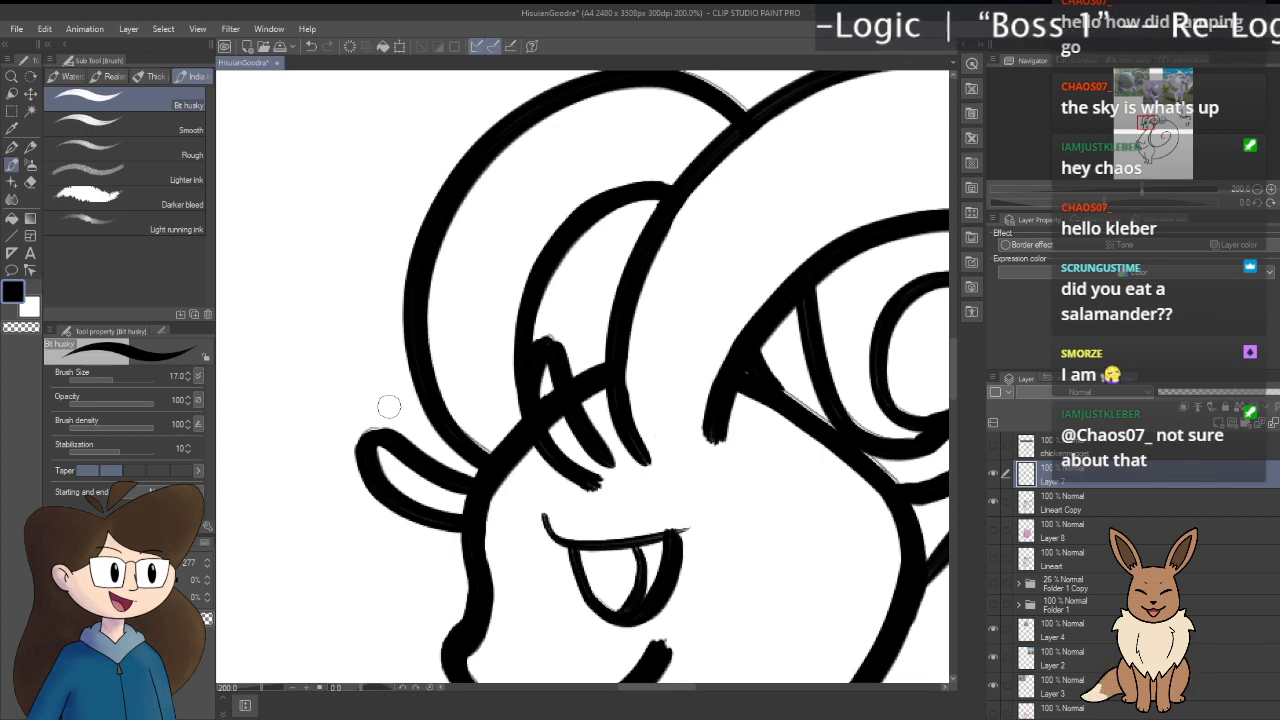
{"action": "mouse_move", "coordinate": [389, 406]}
{"action": "left_mouse_down"}
{"action": "mouse_move", "coordinate": [536, 393]}
{"action": "mouse_move", "coordinate": [525, 395]}
{"action": "left_mouse_up"}
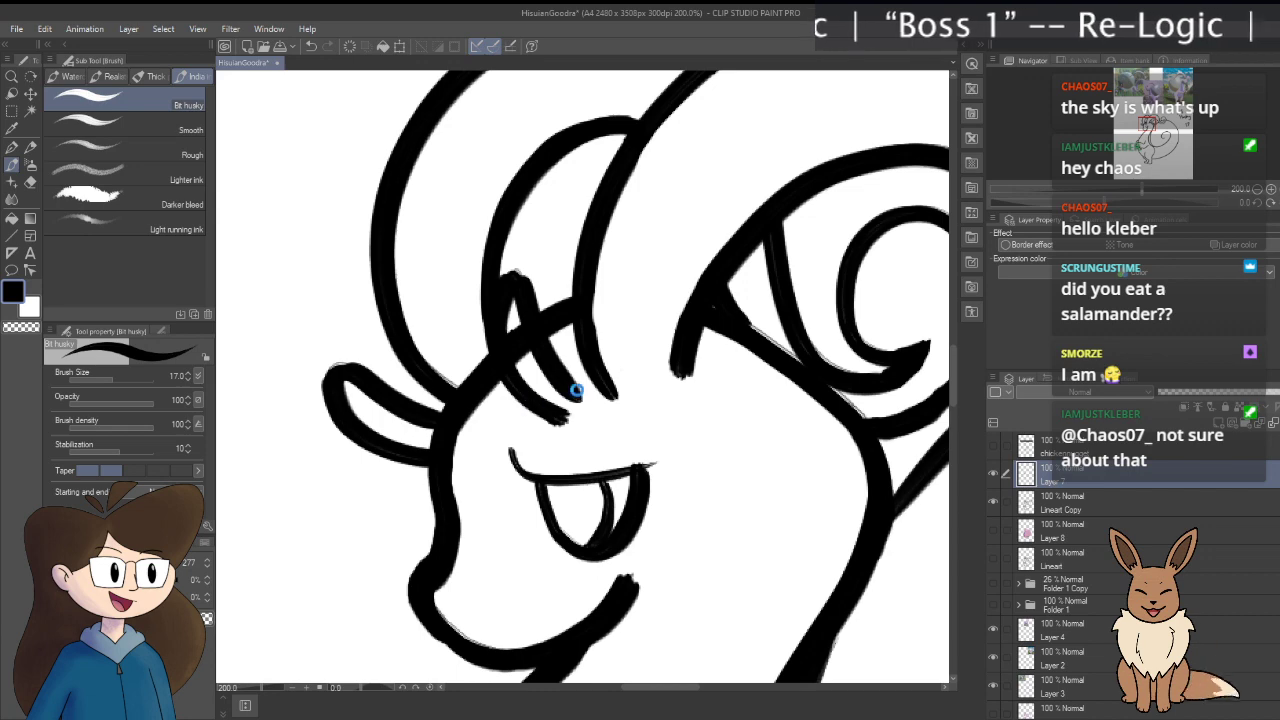
Step: On the Lineart Copy layer, erase the head outline crossing the forehead feeler with the Hard eraser at size 17
{"action": "left_click", "coordinate": [1108, 502]}
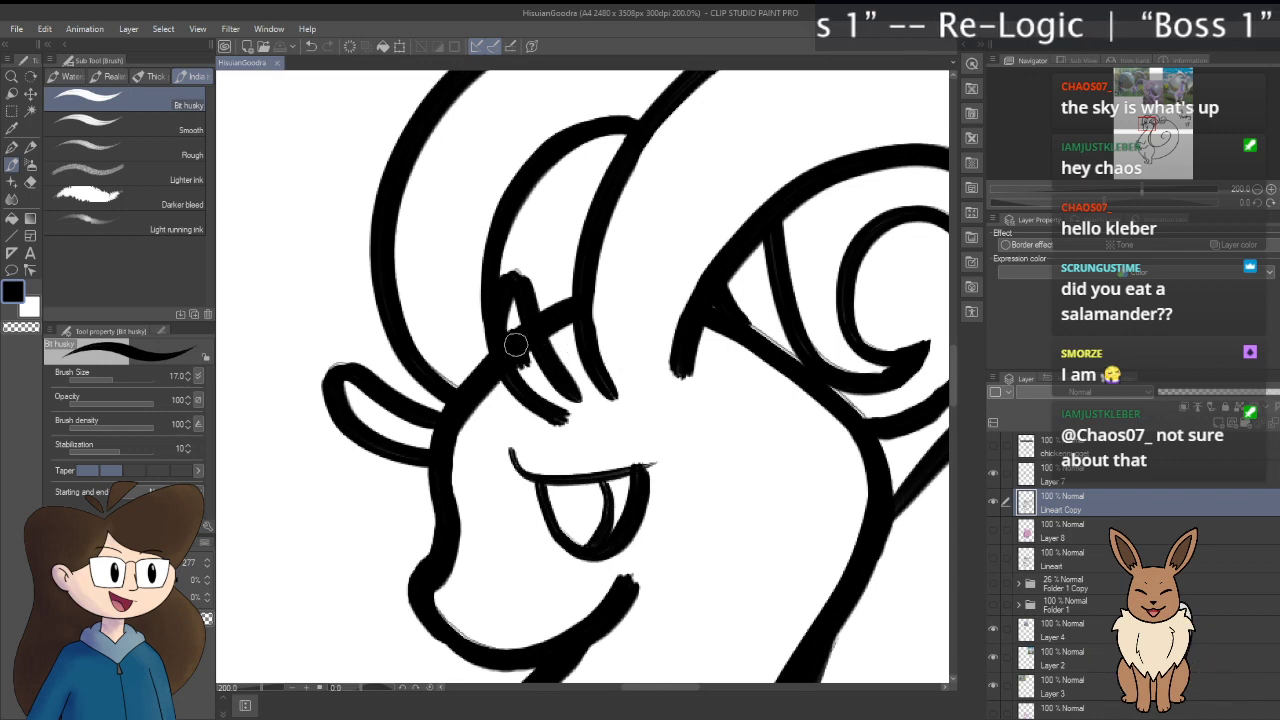
{"action": "left_click_drag", "start_coordinate": [508, 320], "coordinate": [525, 362]}
{"action": "key", "text": "e"}
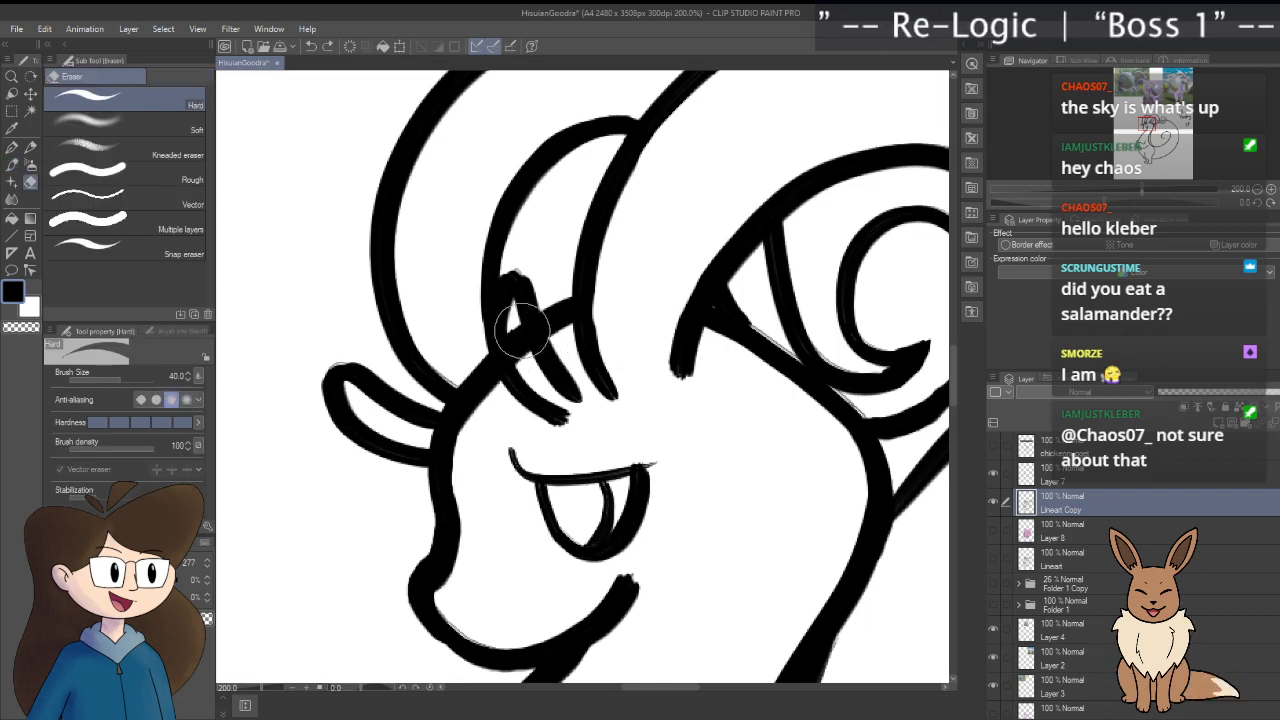
{"action": "key", "text": "["}
{"action": "key", "text": "["}
{"action": "key", "text": "["}
{"action": "key", "text": "["}
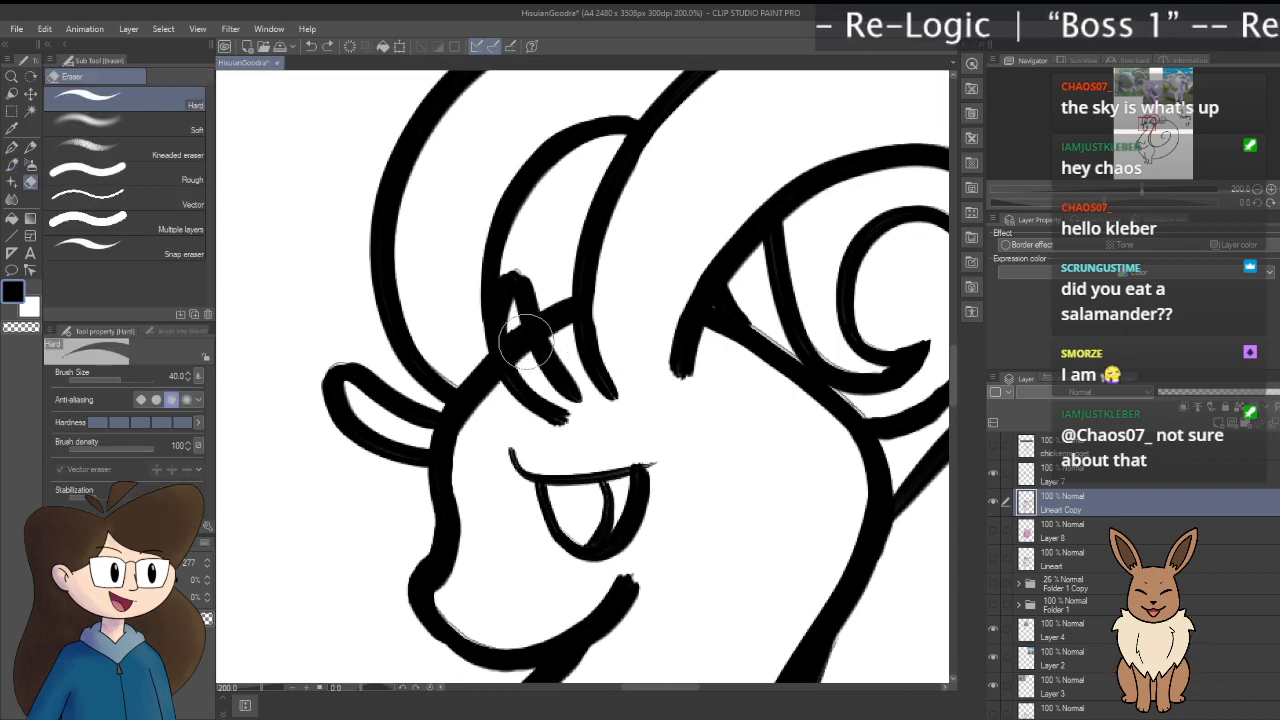
{"action": "left_click_drag", "start_coordinate": [518, 318], "coordinate": [520, 345]}
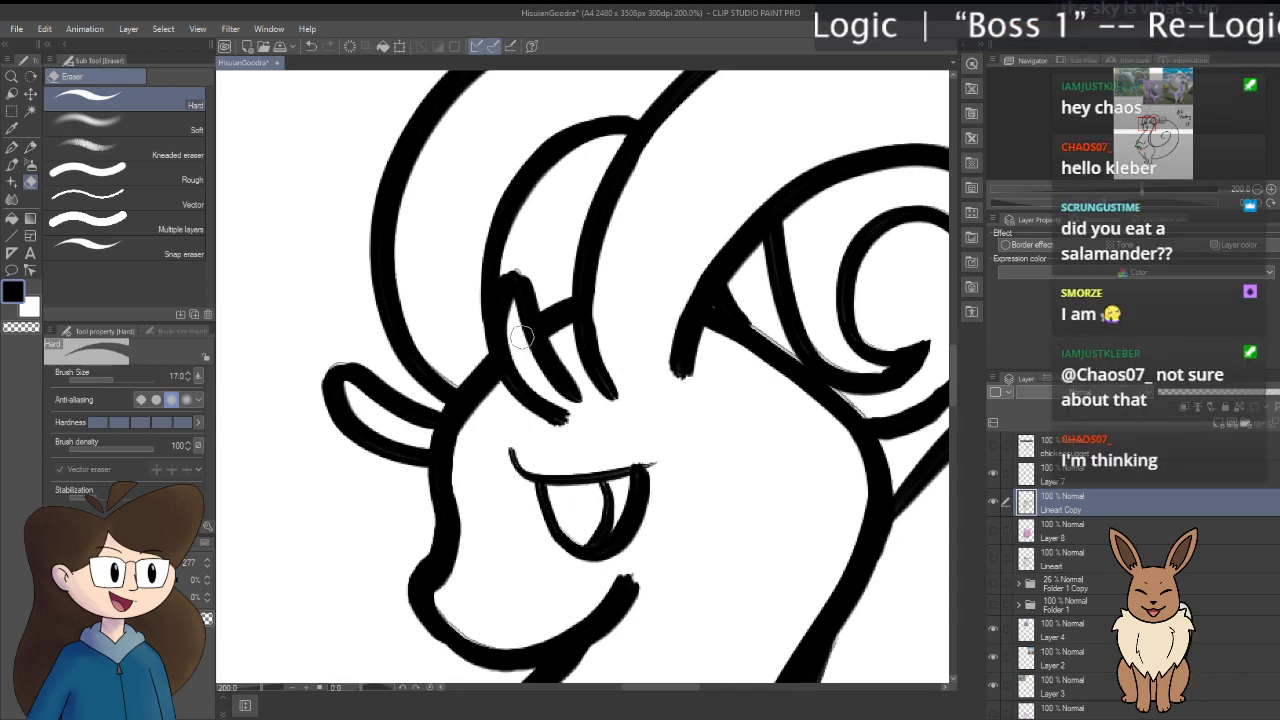
{"action": "scroll", "coordinate": [560, 370], "scroll_direction": "down", "scroll_amount": 4}
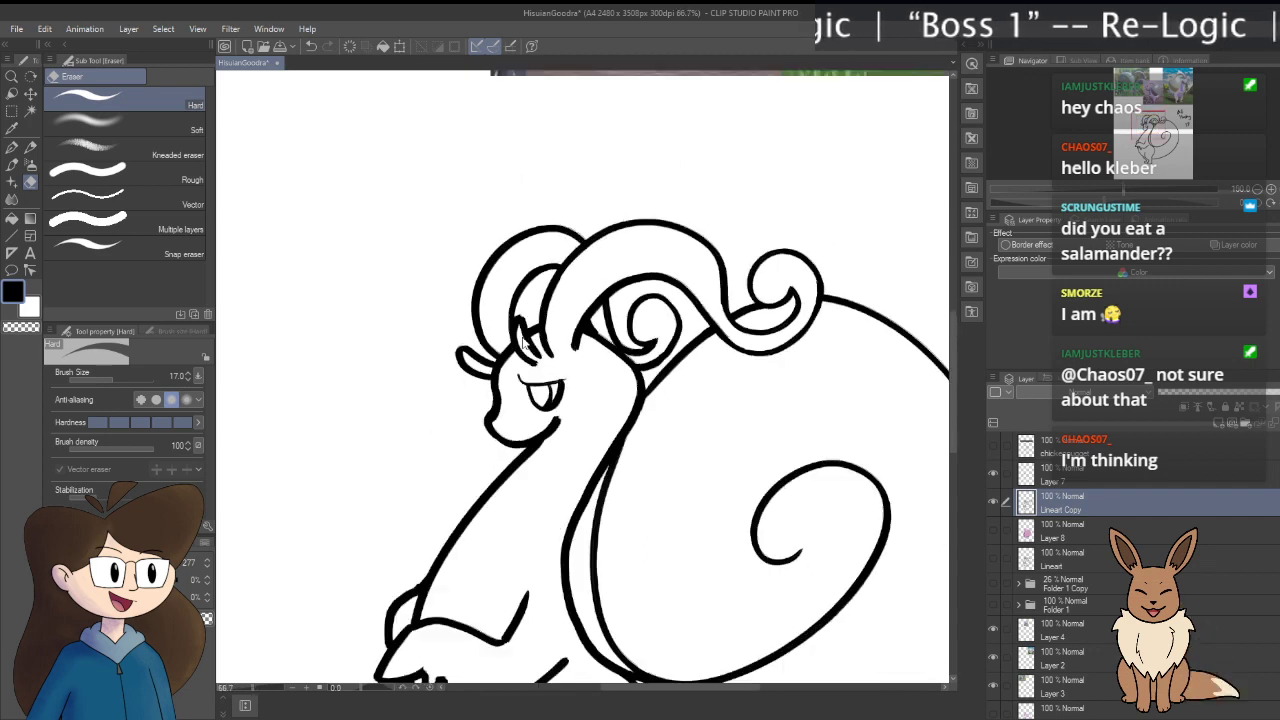
{"action": "scroll", "coordinate": [626, 401], "scroll_direction": "down", "scroll_amount": 1}
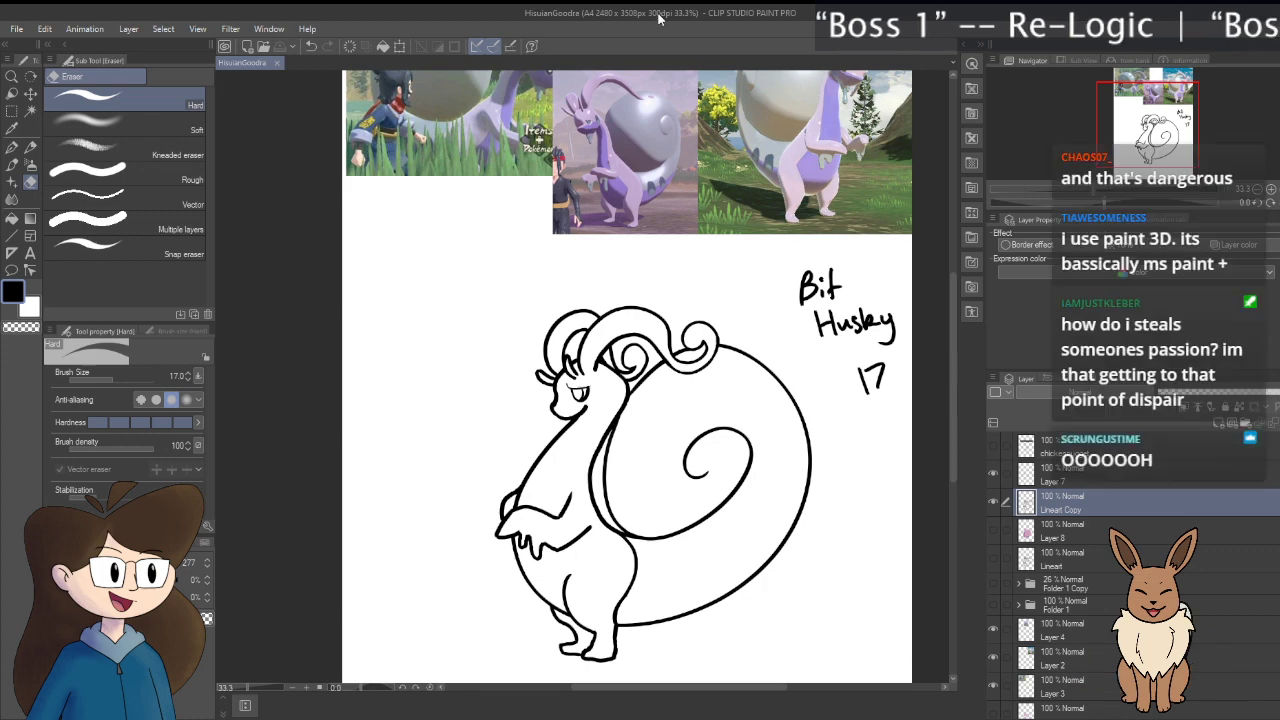
{"action": "scroll", "coordinate": [663, 495], "scroll_direction": "up", "scroll_amount": 2}
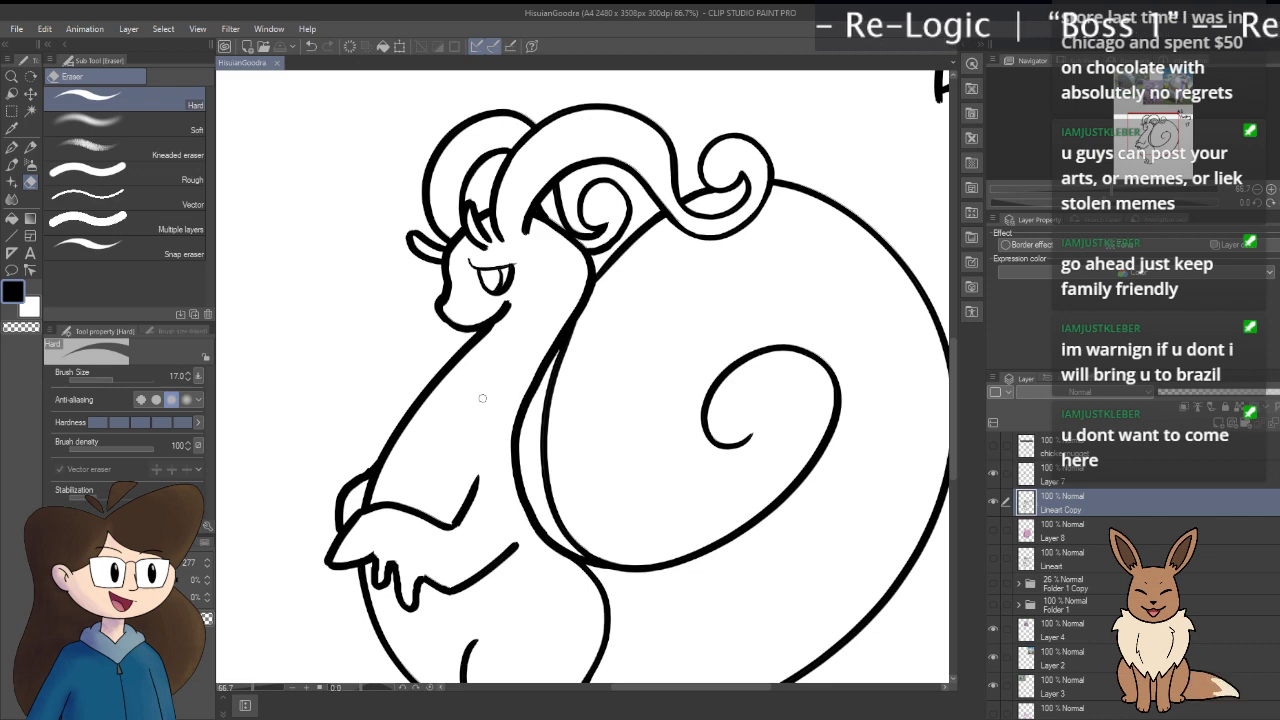
{"action": "left_click_drag", "start_coordinate": [614, 251], "coordinate": [606, 308]}
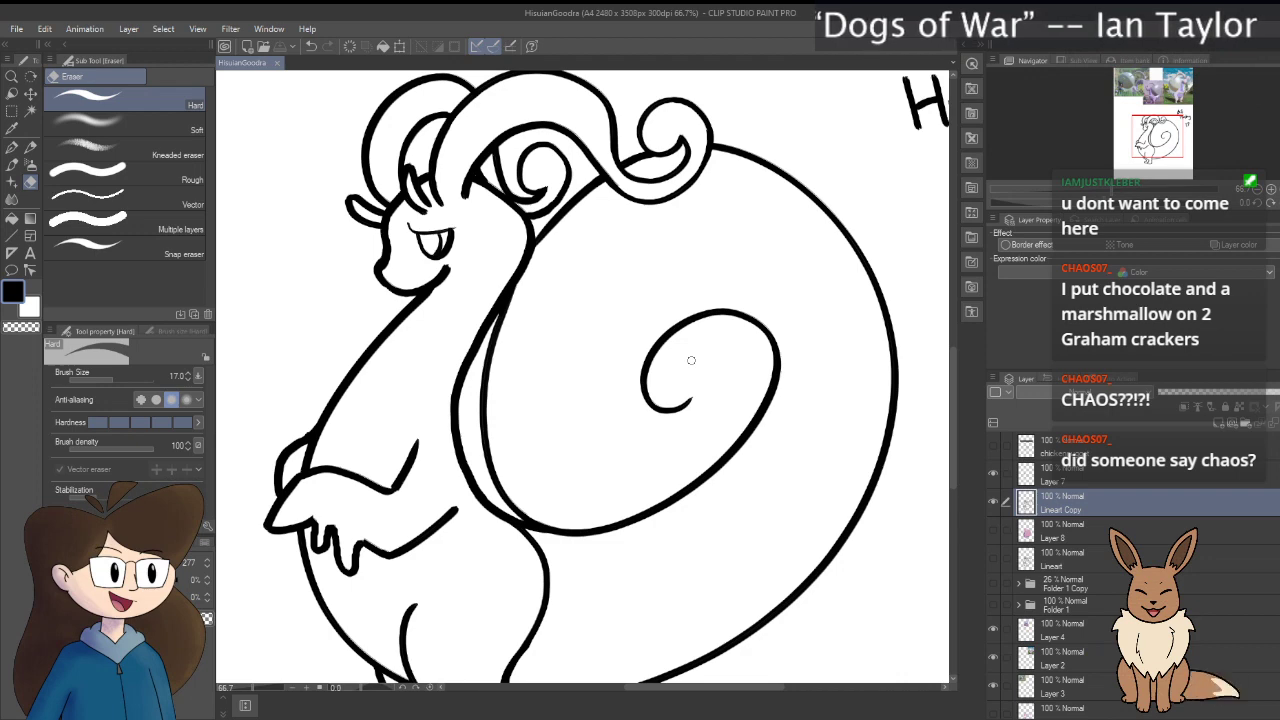
Step: Inspect the lineart from the horns and head down to the arms and belly
{"action": "mouse_move", "coordinate": [657, 380]}
{"action": "left_mouse_down"}
{"action": "mouse_move", "coordinate": [686, 383]}
{"action": "mouse_move", "coordinate": [636, 427]}
{"action": "left_mouse_up"}
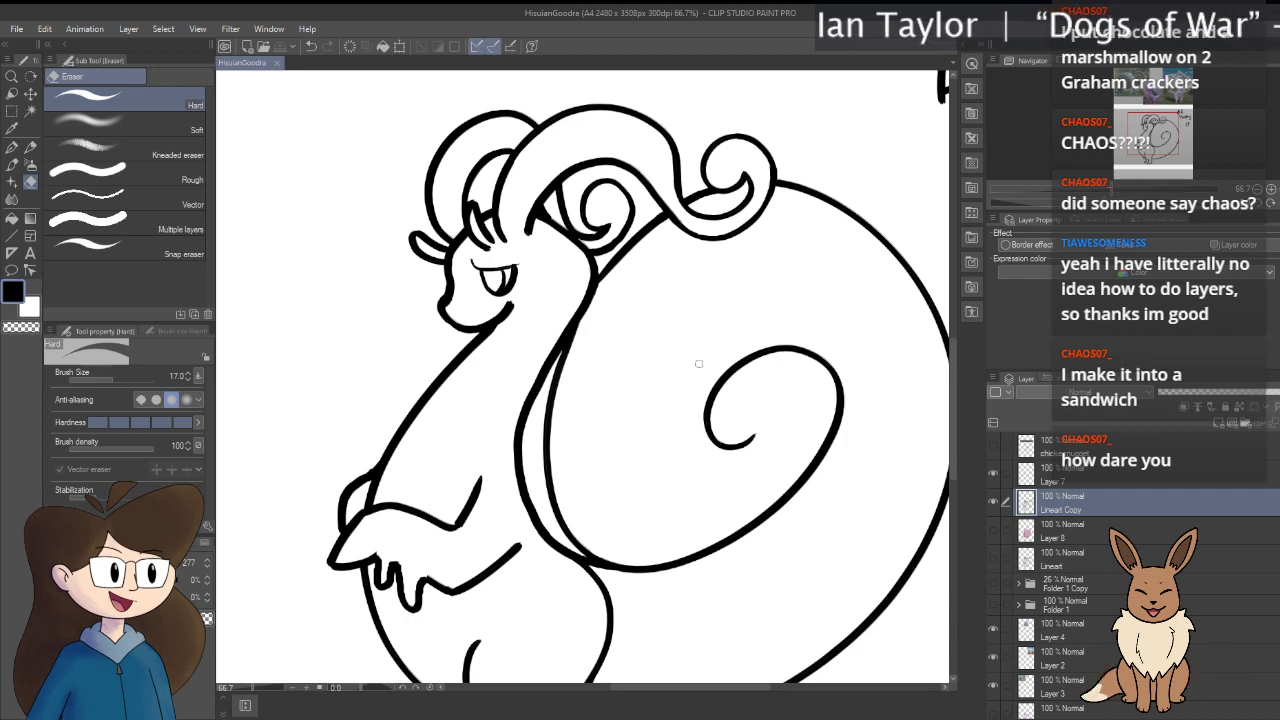
{"action": "scroll", "coordinate": [586, 337], "scroll_direction": "left", "scroll_amount": 2}
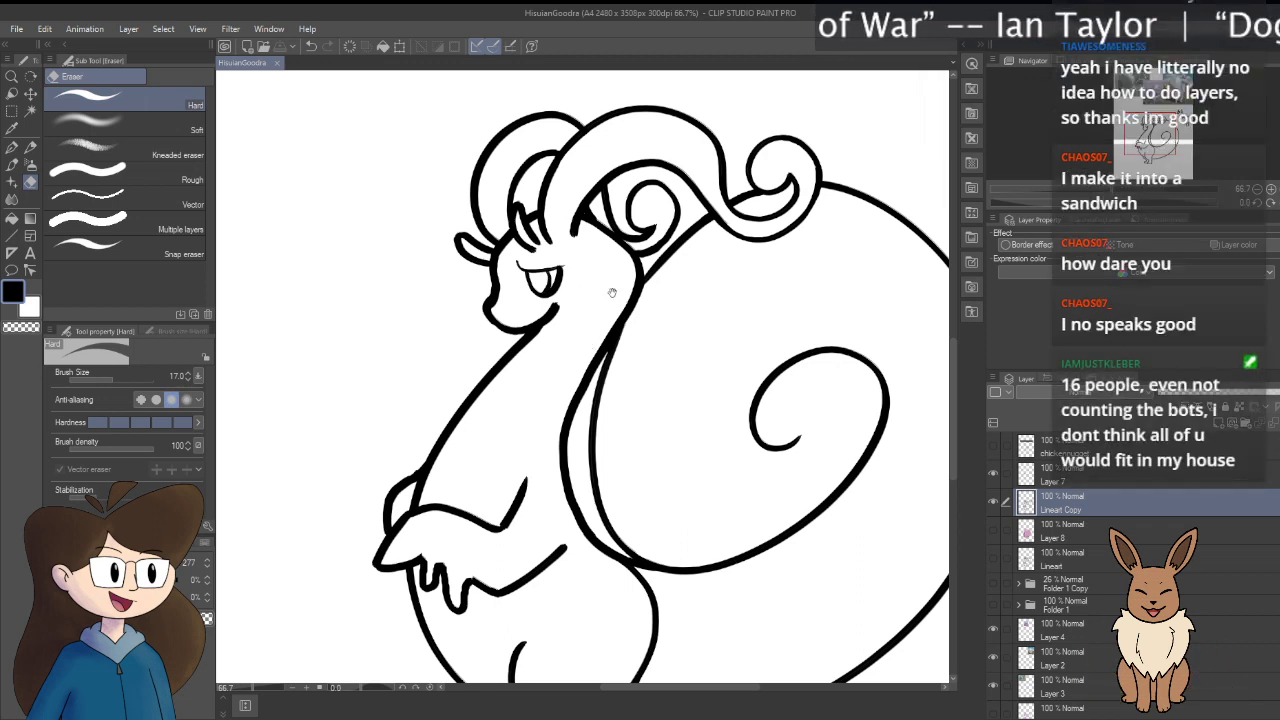
{"action": "left_click_drag", "start_coordinate": [612, 292], "coordinate": [581, 360]}
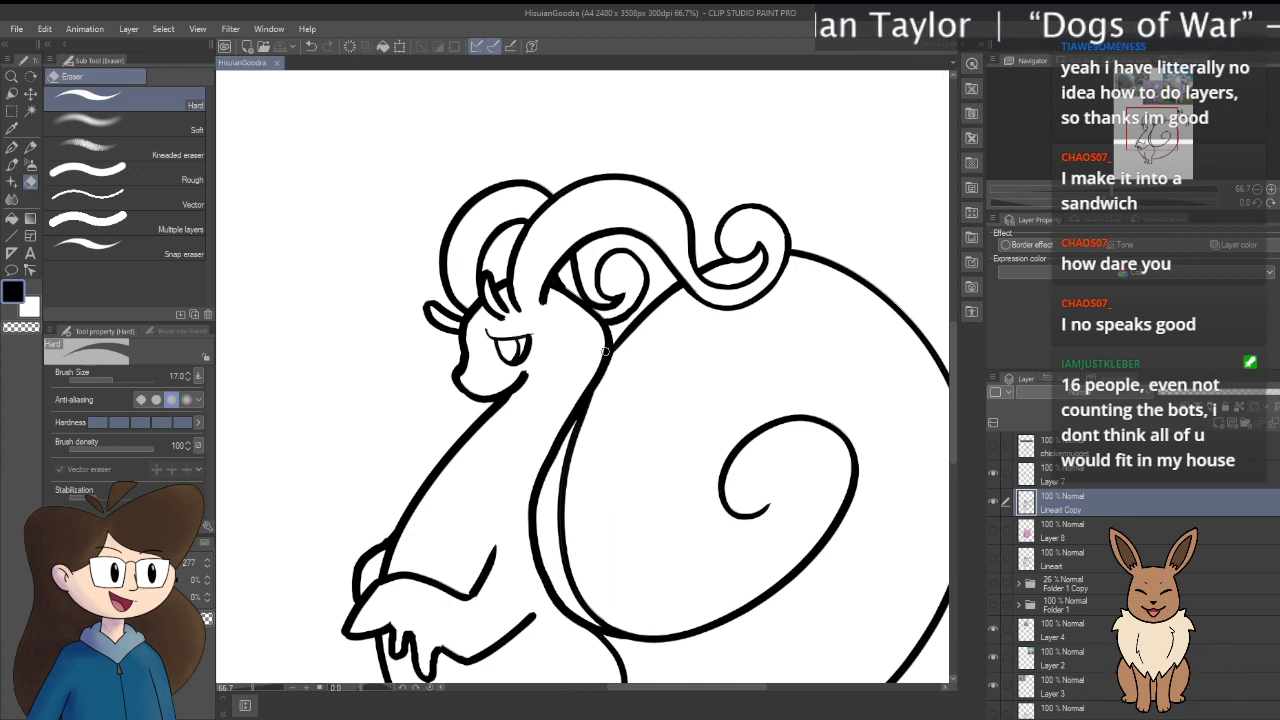
{"action": "scroll", "coordinate": [605, 350], "scroll_direction": "up", "scroll_amount": 1}
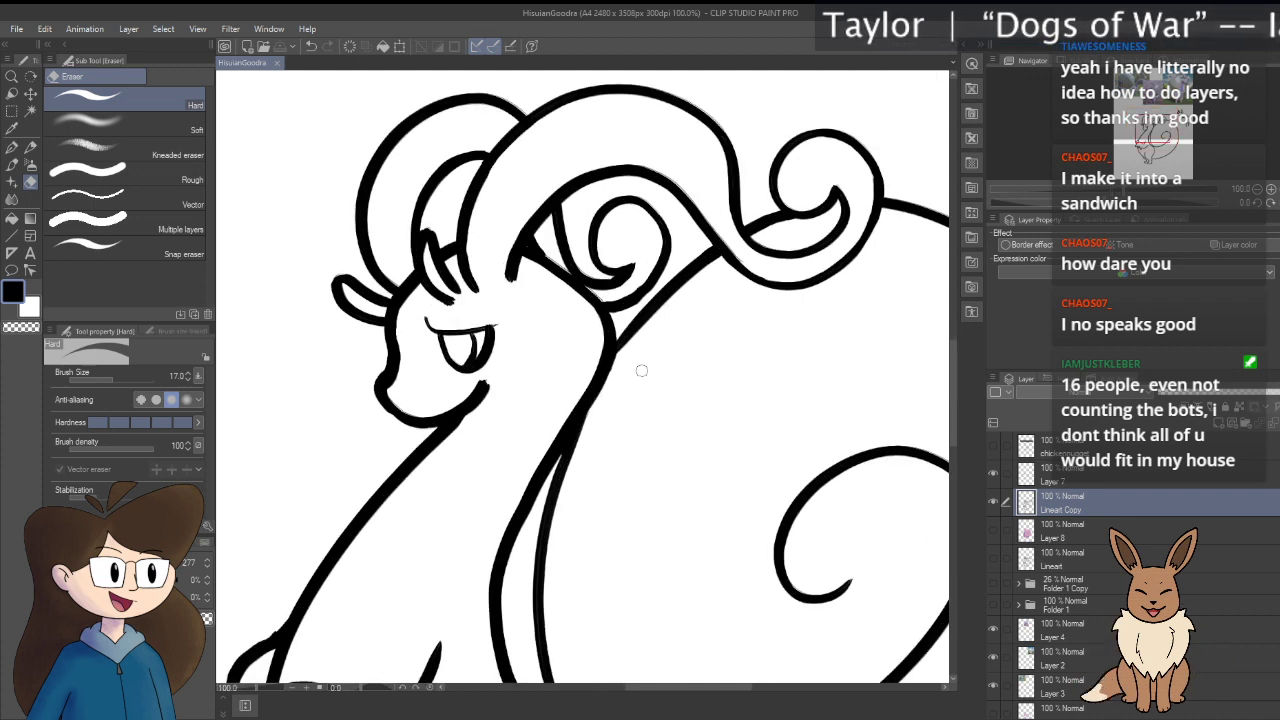
{"action": "mouse_move", "coordinate": [459, 534]}
{"action": "left_mouse_down"}
{"action": "mouse_move", "coordinate": [506, 486]}
{"action": "mouse_move", "coordinate": [514, 594]}
{"action": "mouse_move", "coordinate": [557, 263]}
{"action": "mouse_move", "coordinate": [561, 296]}
{"action": "left_mouse_up"}
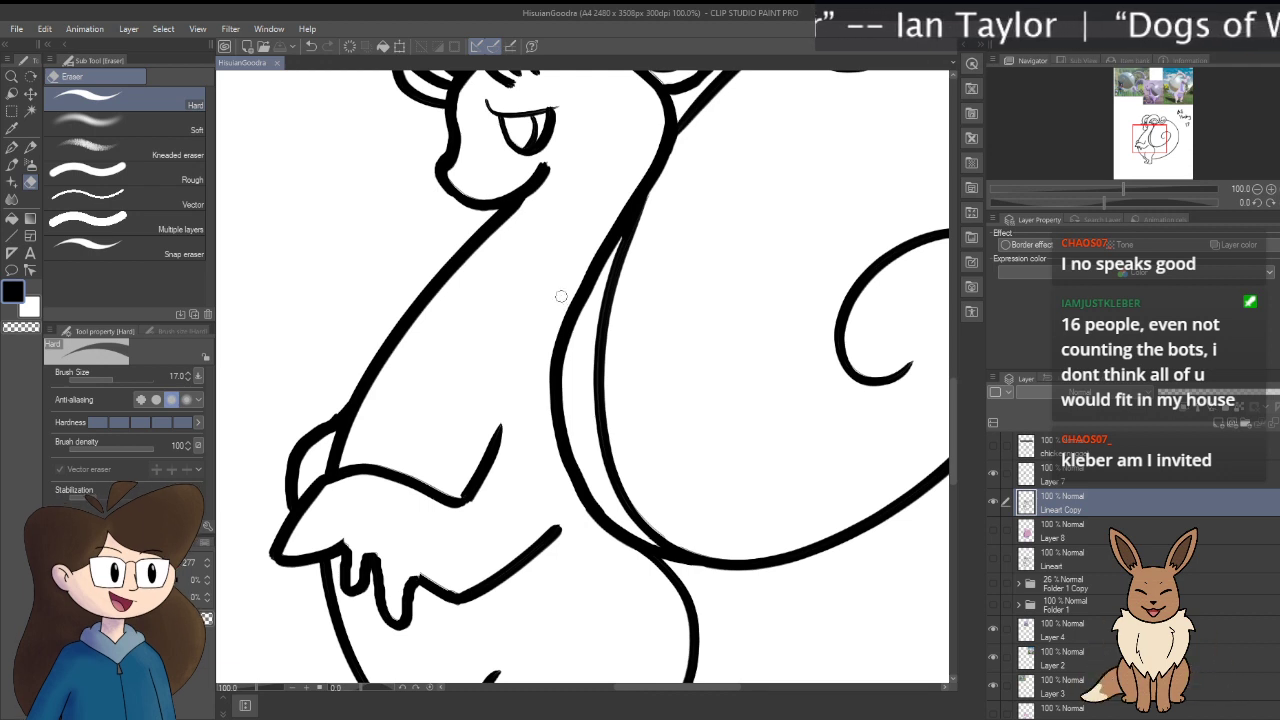
{"action": "scroll", "coordinate": [561, 296], "scroll_direction": "up", "scroll_amount": 3}
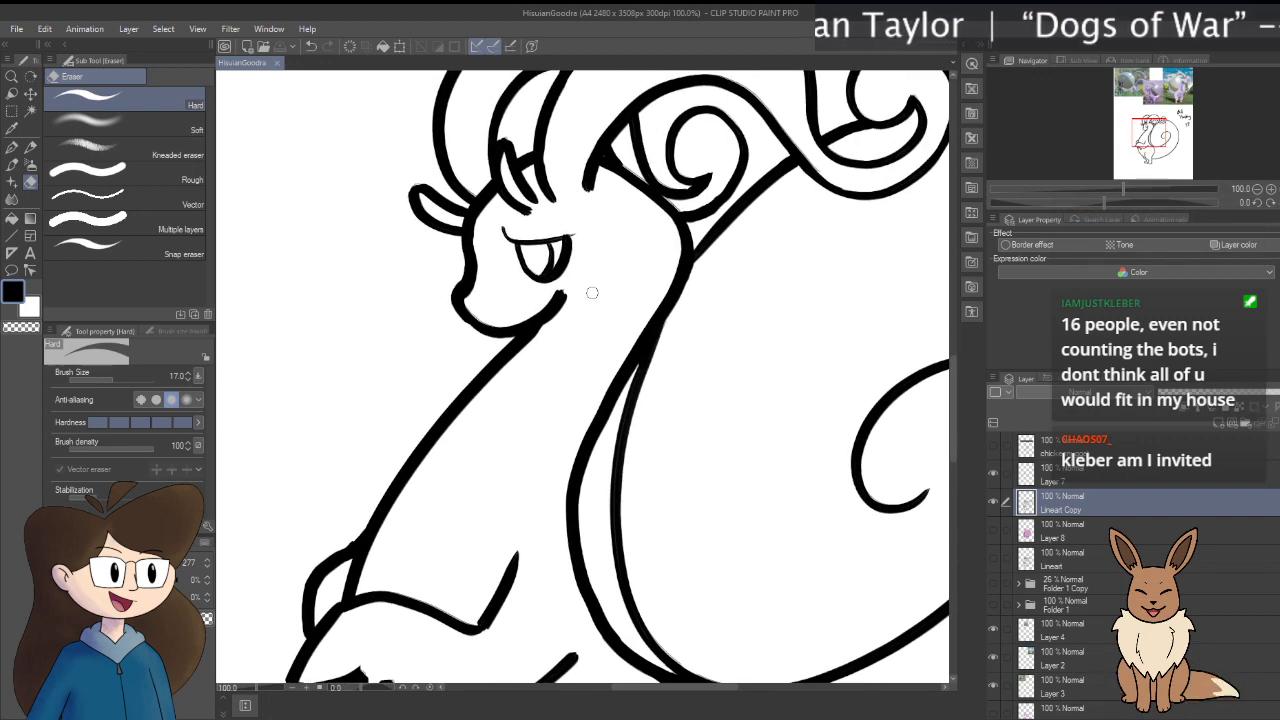
{"action": "scroll", "coordinate": [570, 300], "scroll_direction": "down", "scroll_amount": 2}
{"action": "left_click_drag", "start_coordinate": [557, 320], "coordinate": [494, 423]}
{"action": "scroll", "coordinate": [600, 350], "scroll_direction": "up", "scroll_amount": 3}
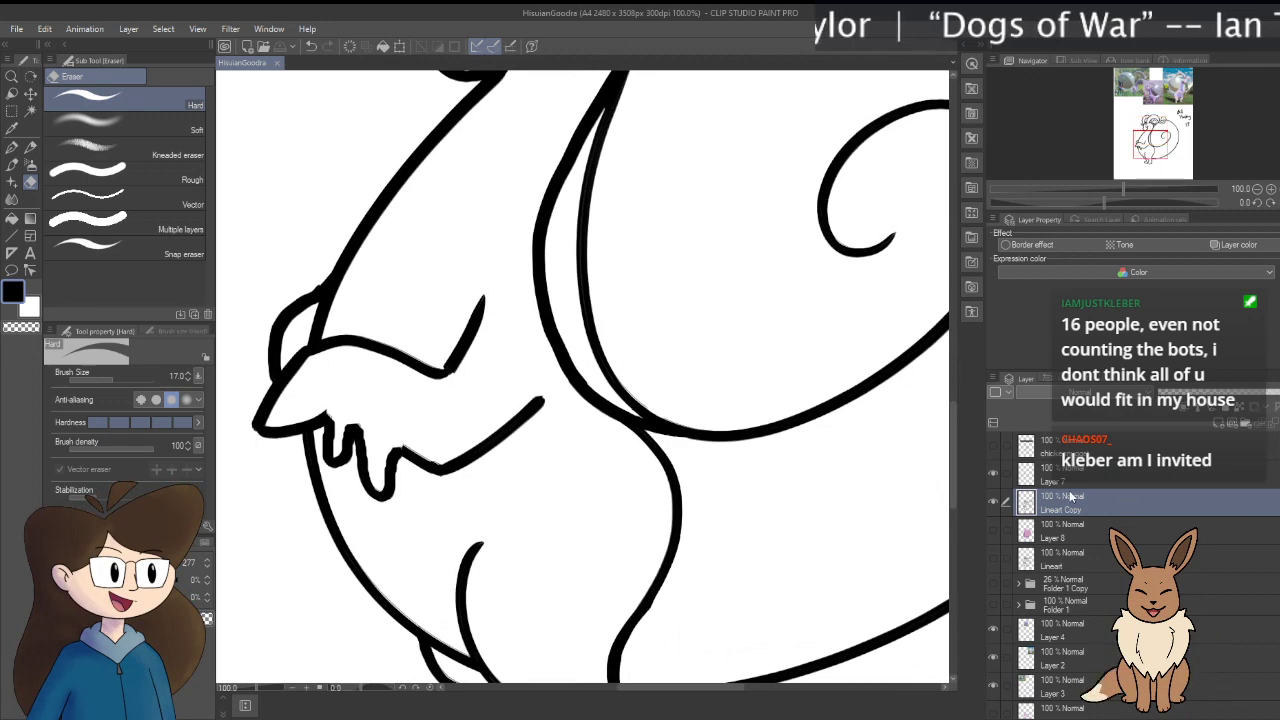
{"action": "mouse_move", "coordinate": [497, 137]}
{"action": "left_mouse_down"}
{"action": "mouse_move", "coordinate": [506, 320]}
{"action": "mouse_move", "coordinate": [451, 545]}
{"action": "left_mouse_up"}
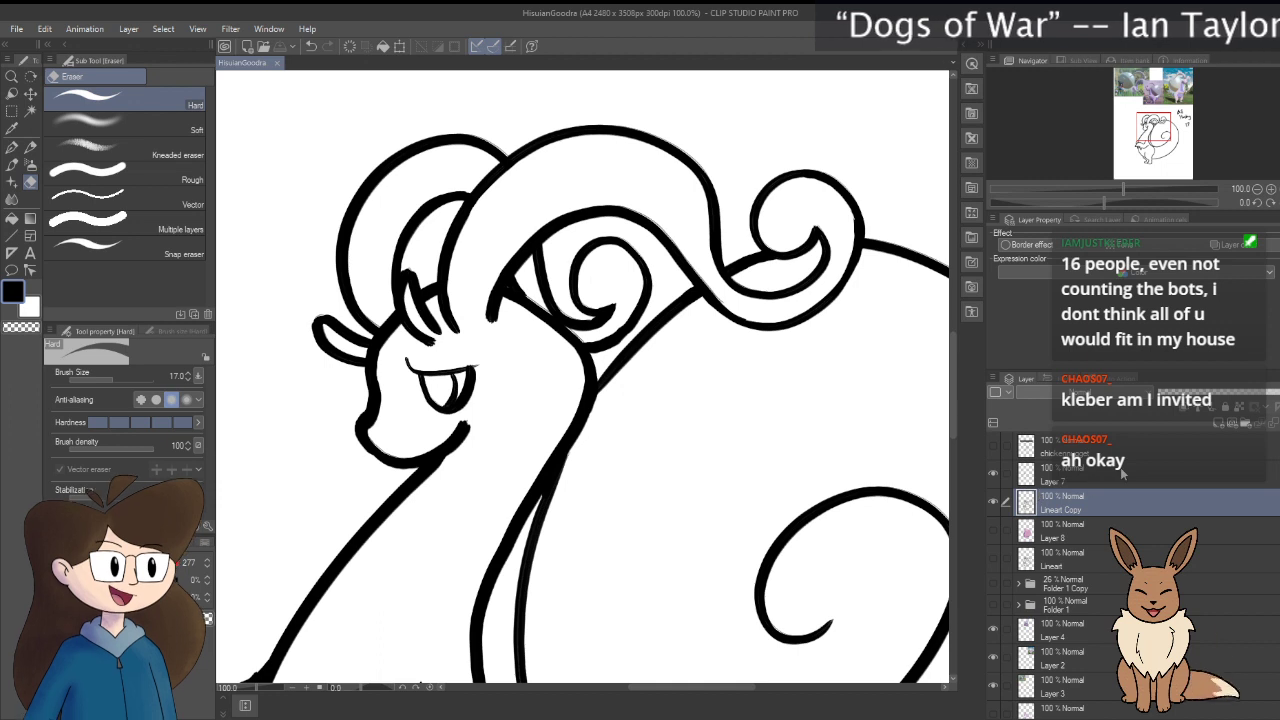
Step: Merge Layer 7, which holds the new feelers, down into the Lineart Copy layer
{"action": "left_click", "coordinate": [1122, 474]}
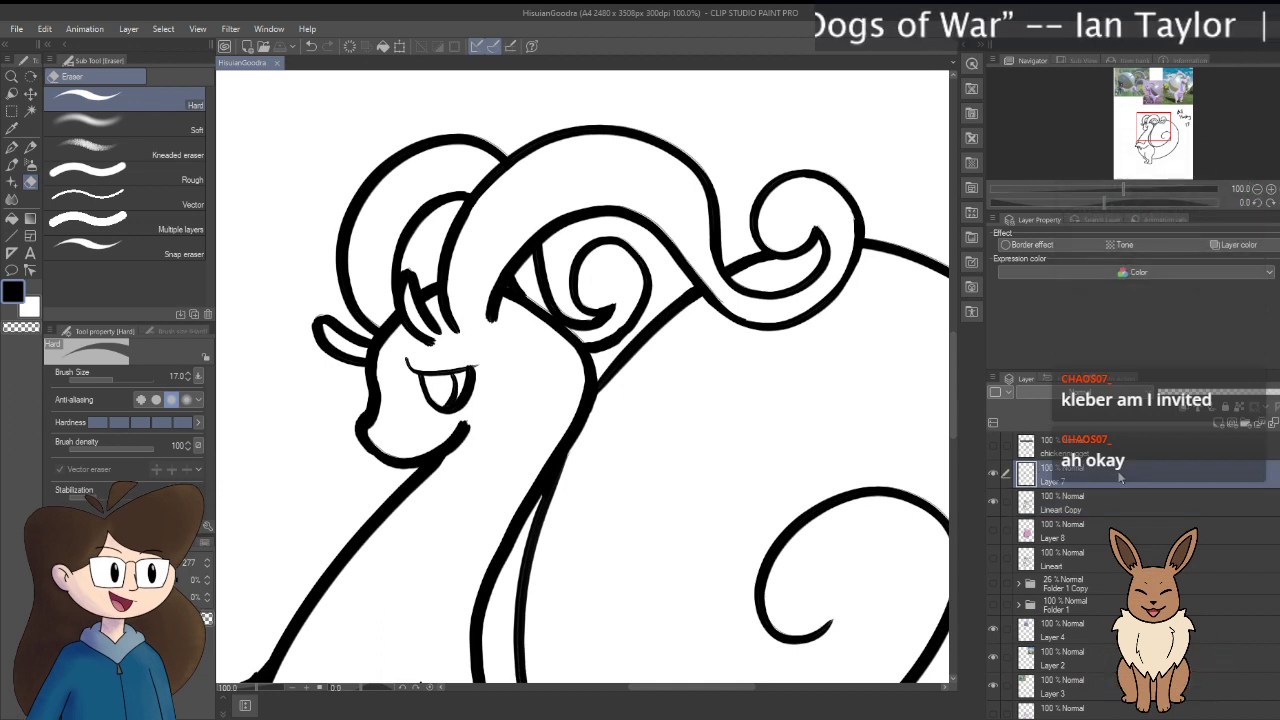
{"action": "left_click", "coordinate": [993, 473]}
{"action": "left_click", "coordinate": [993, 473]}
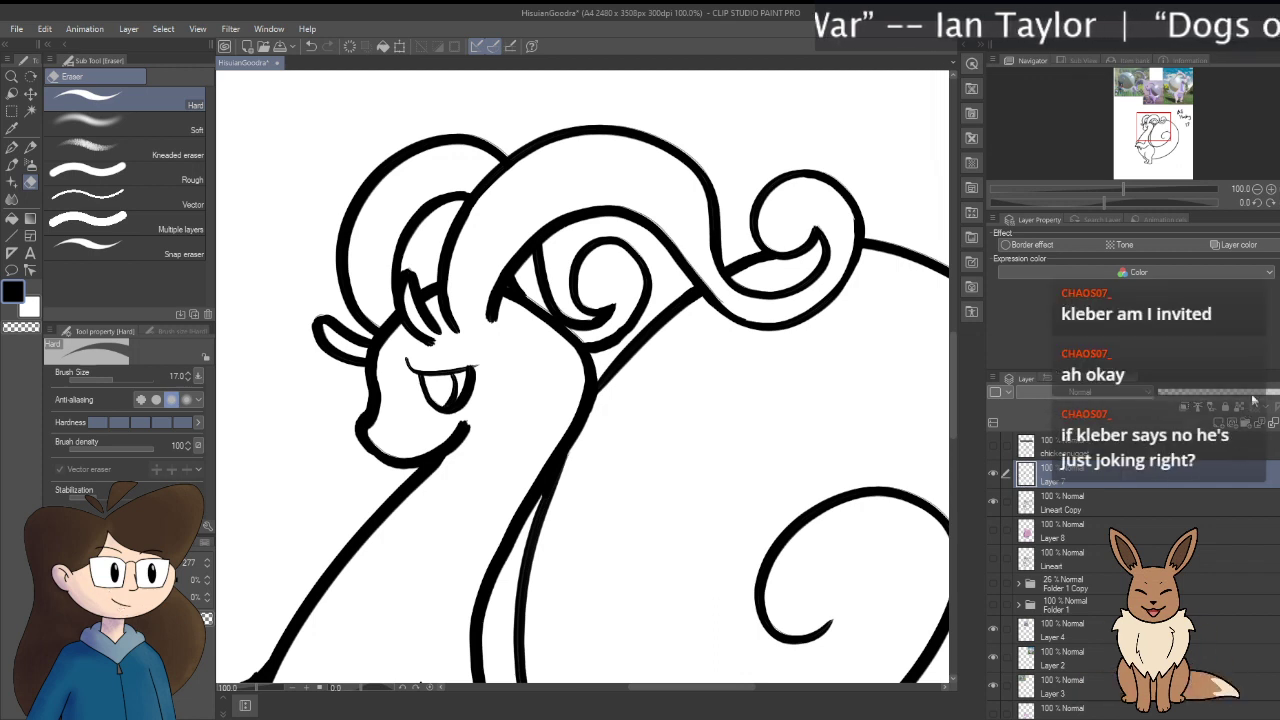
{"action": "key", "text": "ctrl+e"}
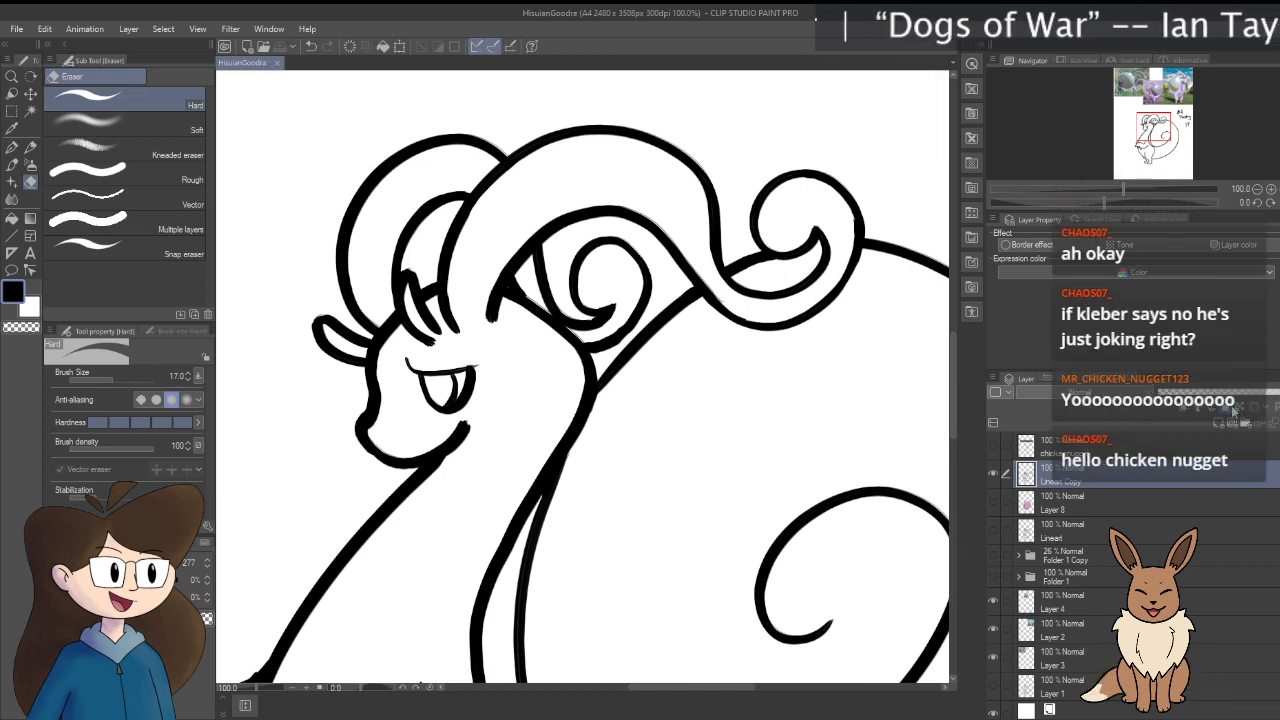
Step: Turn on the visibility of the color layer, Layer 8, and check the colored drawing against the reference images
{"action": "scroll", "coordinate": [640, 420], "scroll_direction": "down", "scroll_amount": 2}
{"action": "scroll", "coordinate": [651, 443], "scroll_direction": "up", "scroll_amount": 2}
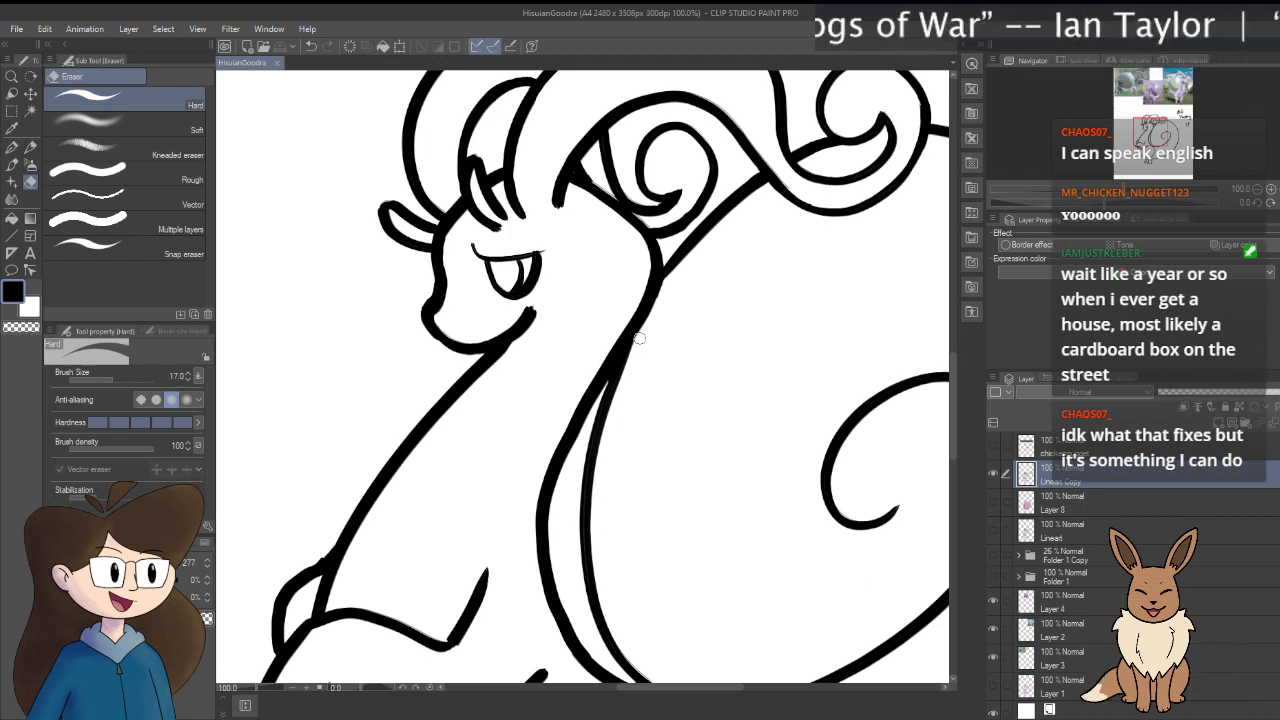
{"action": "left_click", "coordinate": [991, 499]}
{"action": "scroll", "coordinate": [575, 345], "scroll_direction": "down", "scroll_amount": 2}
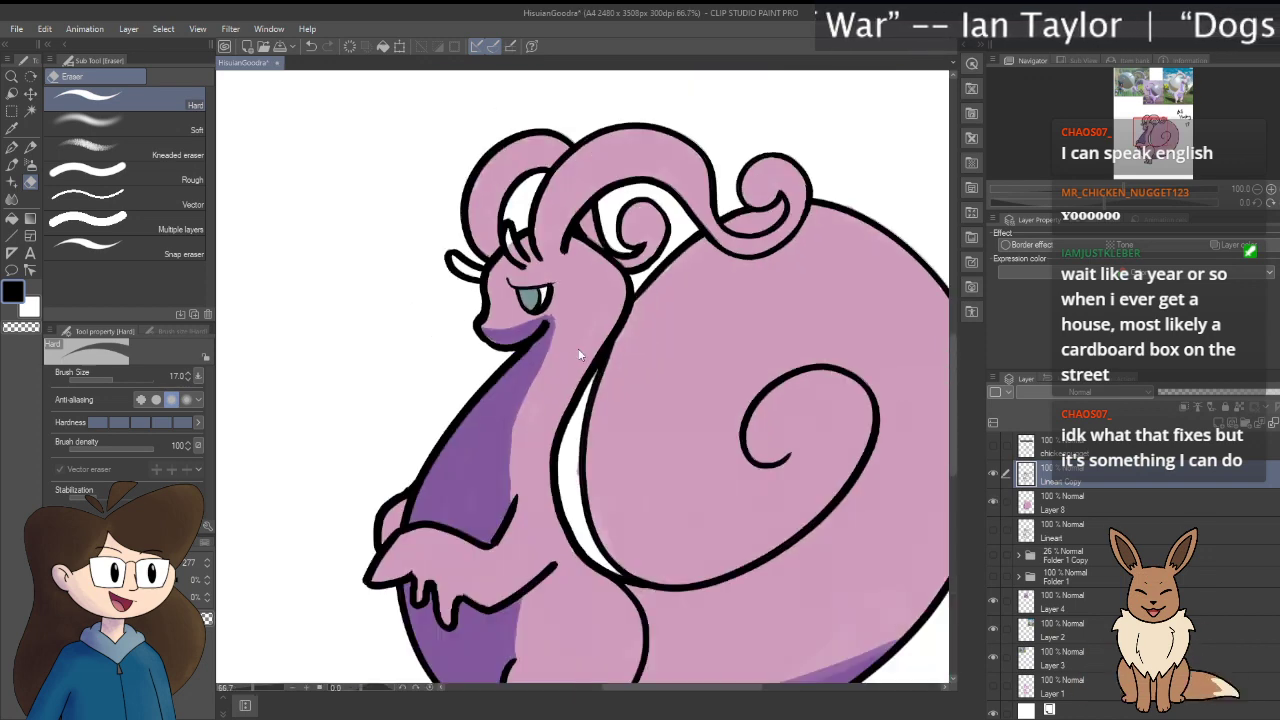
{"action": "scroll", "coordinate": [635, 410], "scroll_direction": "down", "scroll_amount": 1}
{"action": "scroll", "coordinate": [620, 430], "scroll_direction": "up", "scroll_amount": 3}
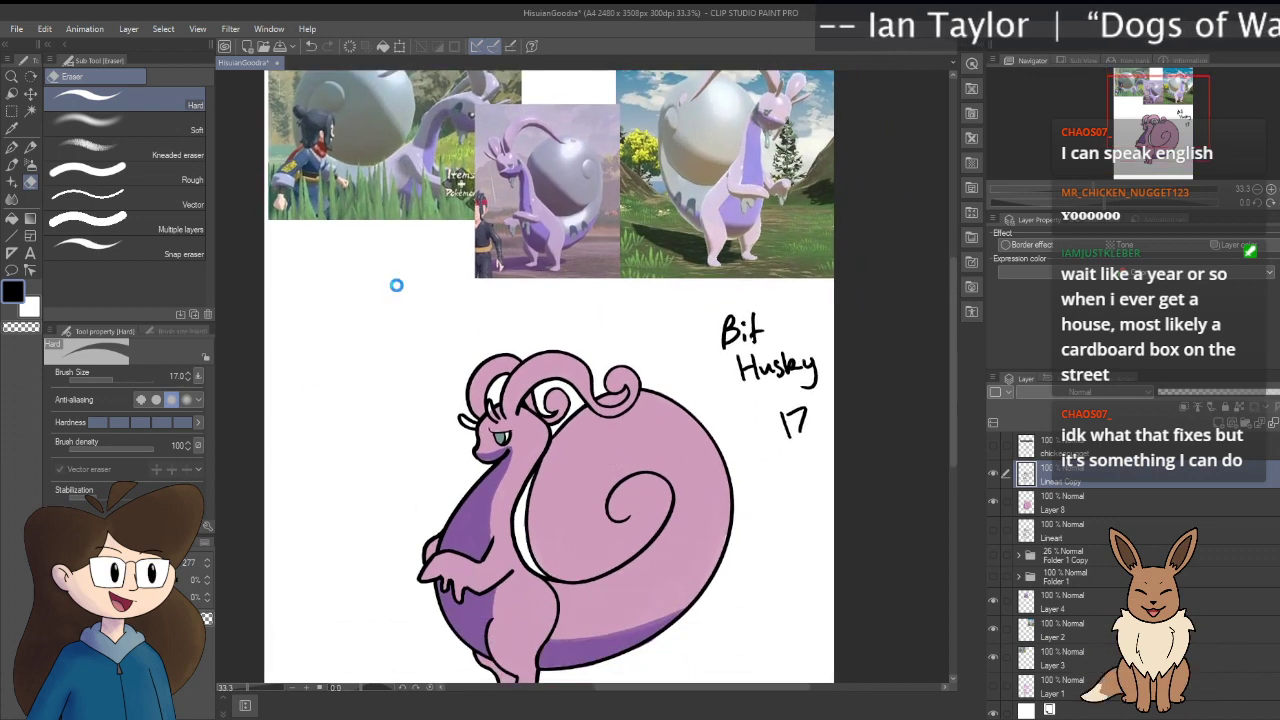
{"action": "scroll", "coordinate": [565, 427], "scroll_direction": "up", "scroll_amount": 2}
{"action": "left_click_drag", "start_coordinate": [457, 440], "coordinate": [504, 390]}
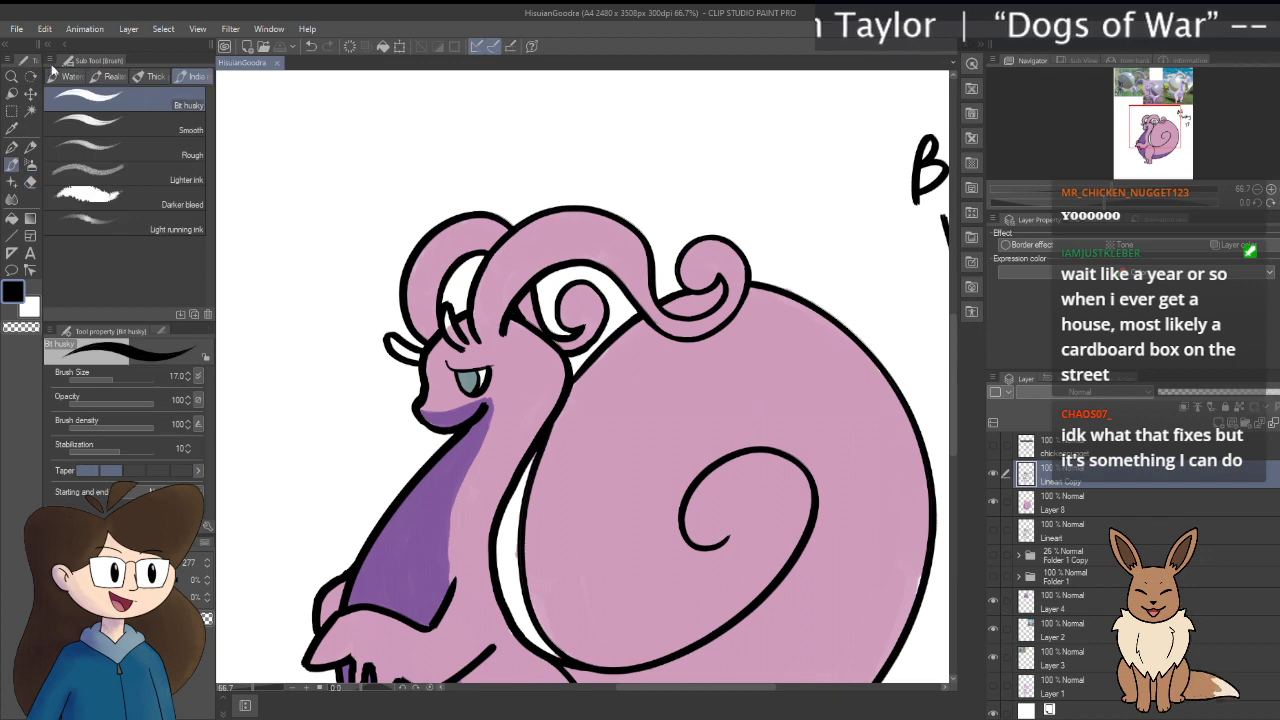
Step: Switch to the Gouache brush and make Layer 8 active, undoing a test stroke made in black beside the forehead feeler
{"action": "left_click", "coordinate": [12, 164]}
{"action": "left_click", "coordinate": [105, 78]}
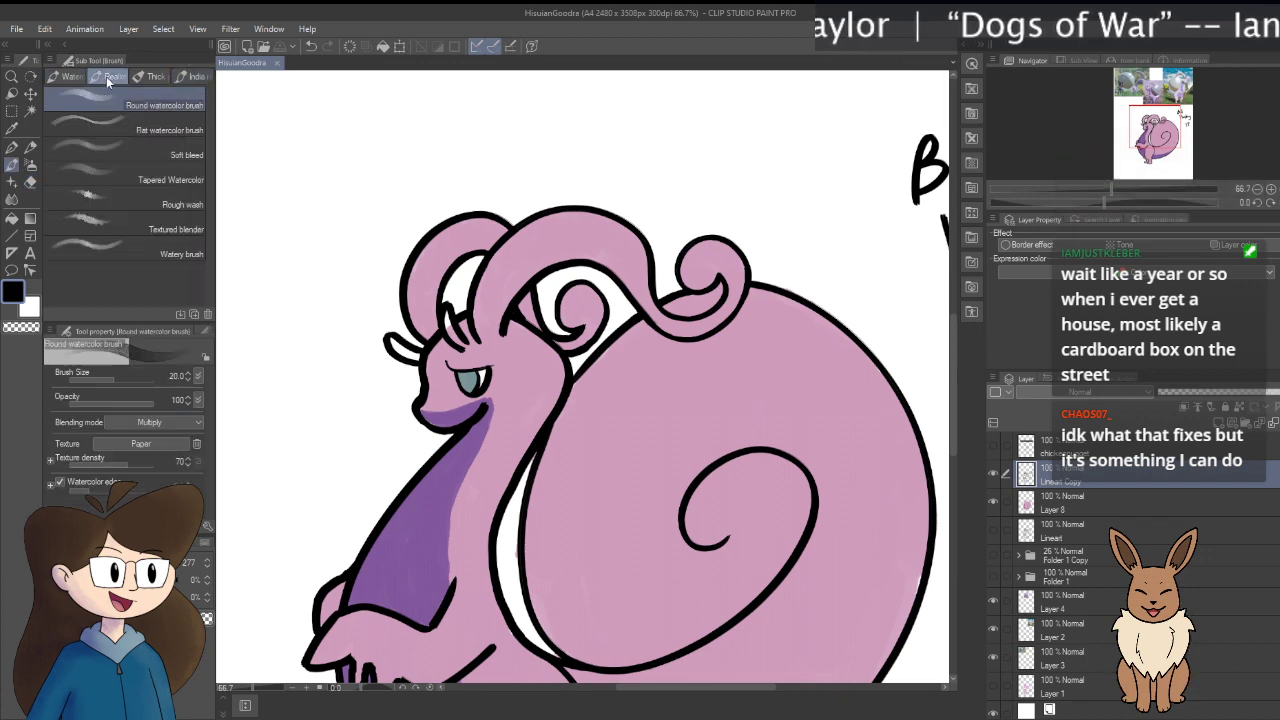
{"action": "left_click", "coordinate": [150, 77]}
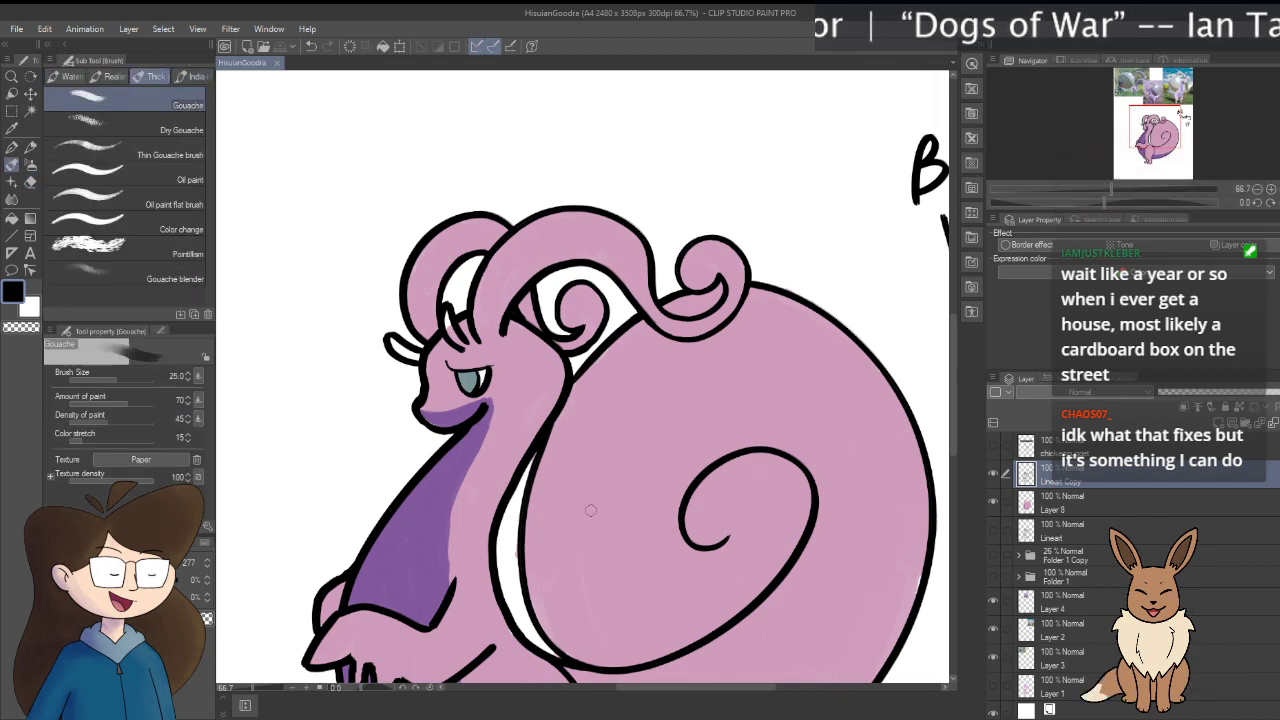
{"action": "left_click_drag", "start_coordinate": [519, 412], "coordinate": [539, 406]}
{"action": "scroll", "coordinate": [460, 358], "scroll_direction": "up", "scroll_amount": 4}
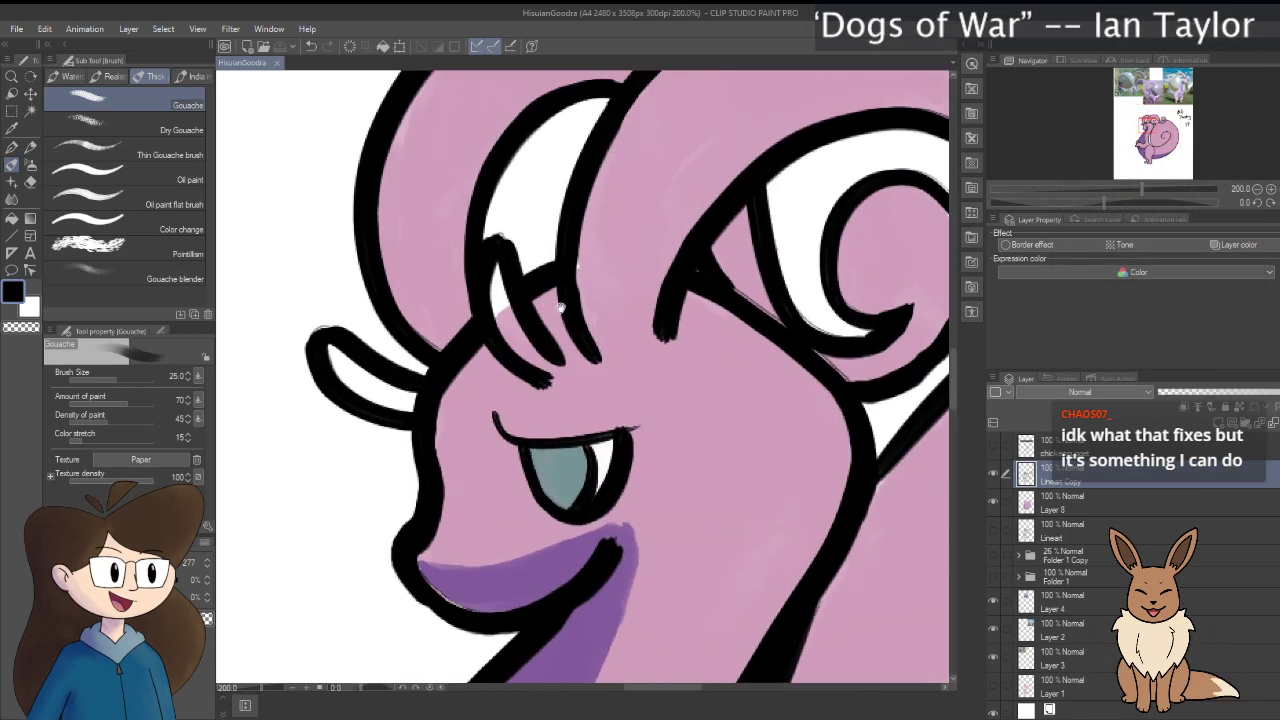
{"action": "scroll", "coordinate": [623, 254], "scroll_direction": "up", "scroll_amount": 2}
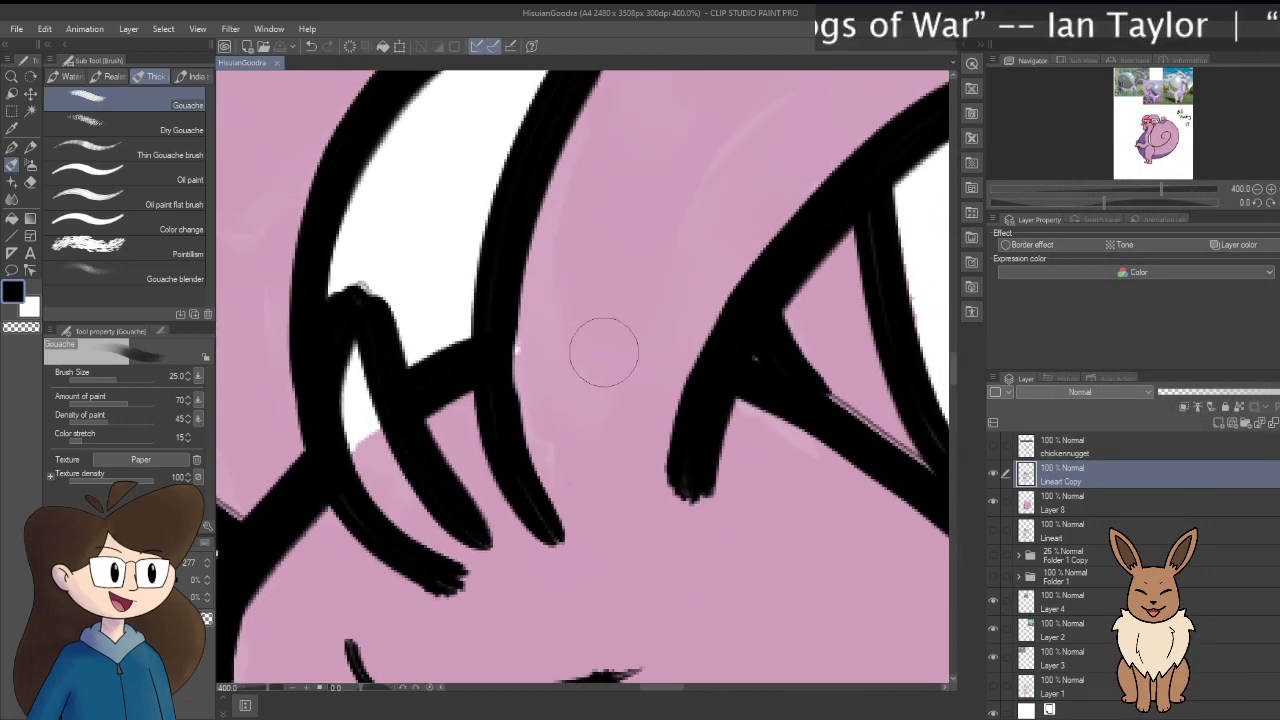
{"action": "left_click", "coordinate": [1144, 500]}
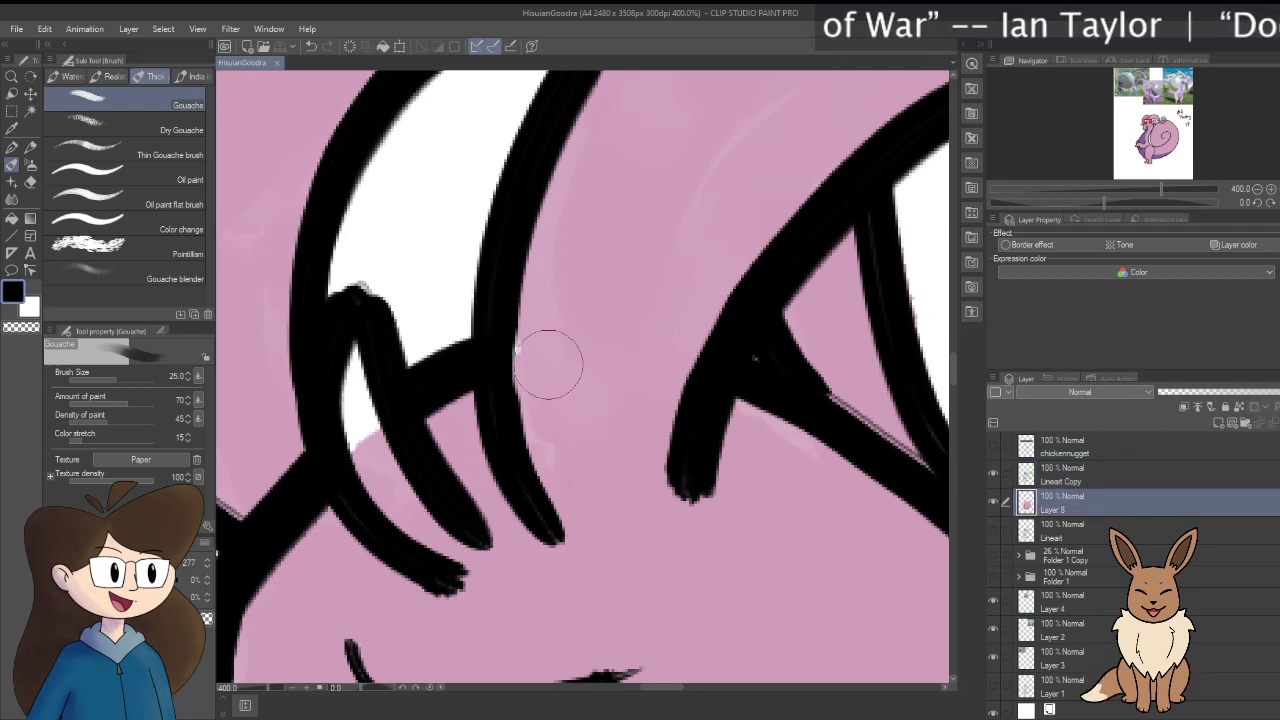
{"action": "left_click_drag", "start_coordinate": [543, 360], "coordinate": [548, 335]}
{"action": "key", "text": "ctrl+z"}
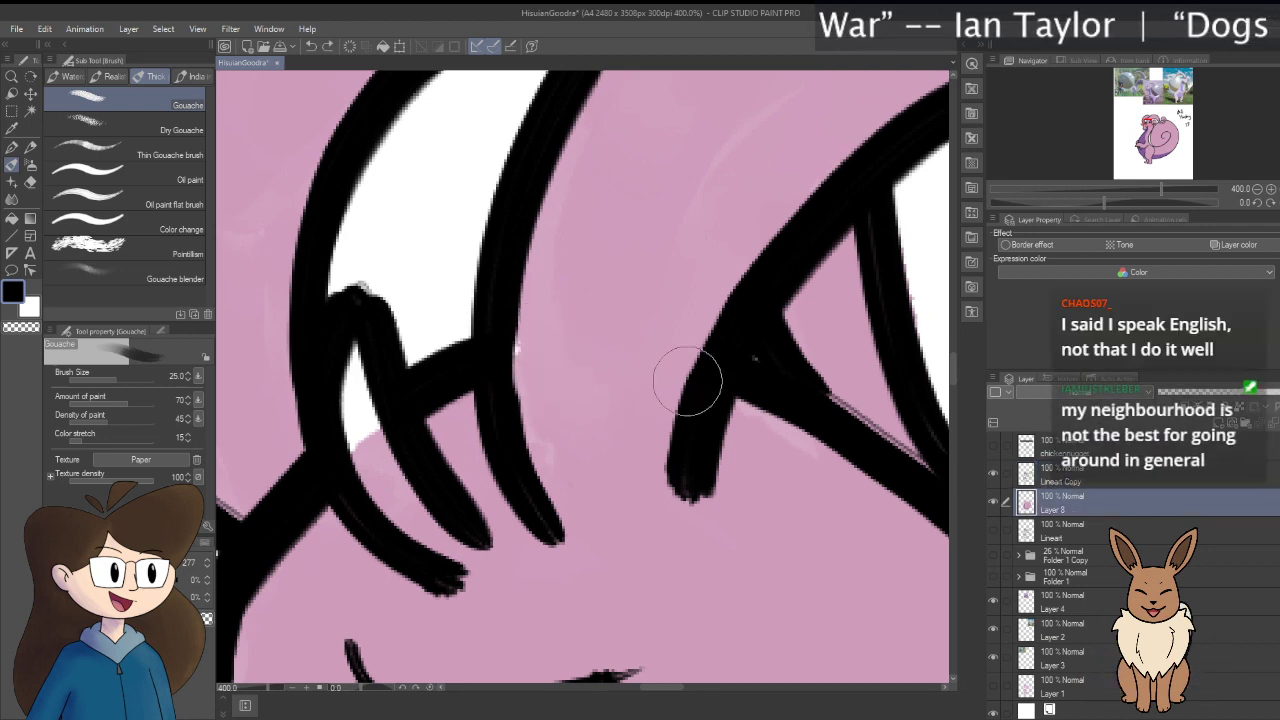
Step: Sample the body pink and fill both head feelers with the Gouache brush at size 15
{"action": "key", "text": "i"}
{"action": "left_click", "coordinate": [620, 525]}
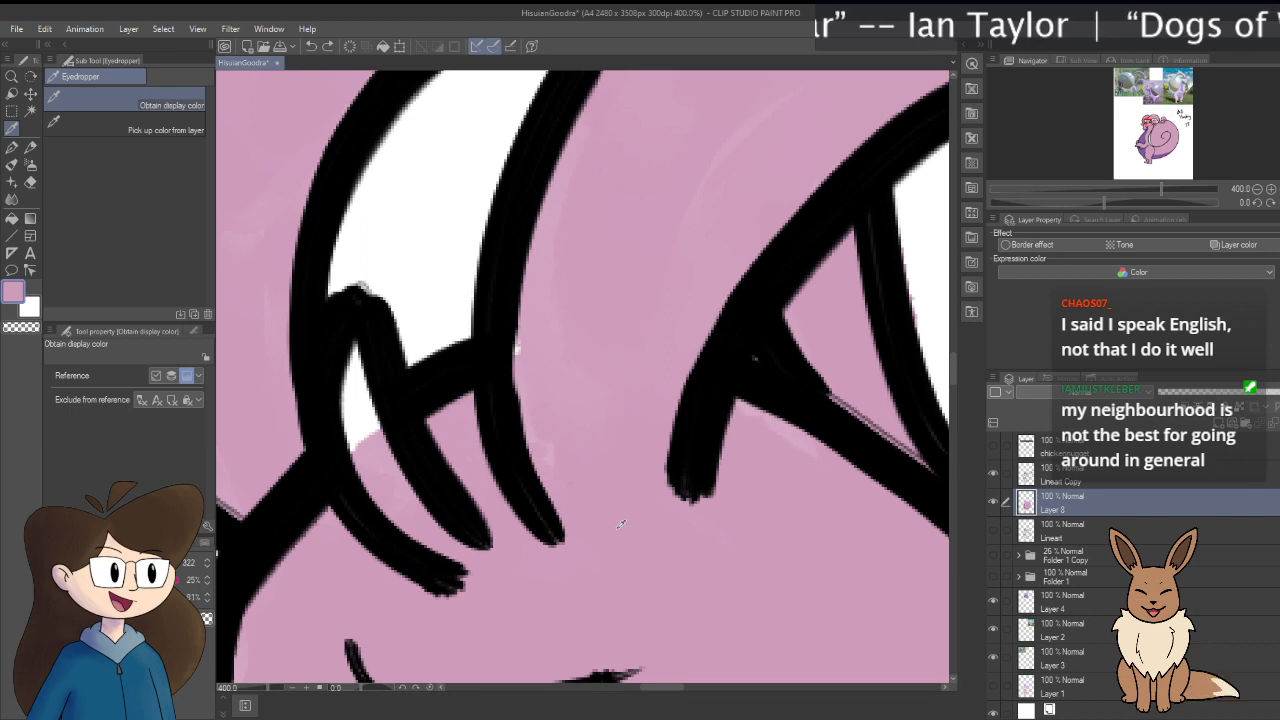
{"action": "key", "text": "b"}
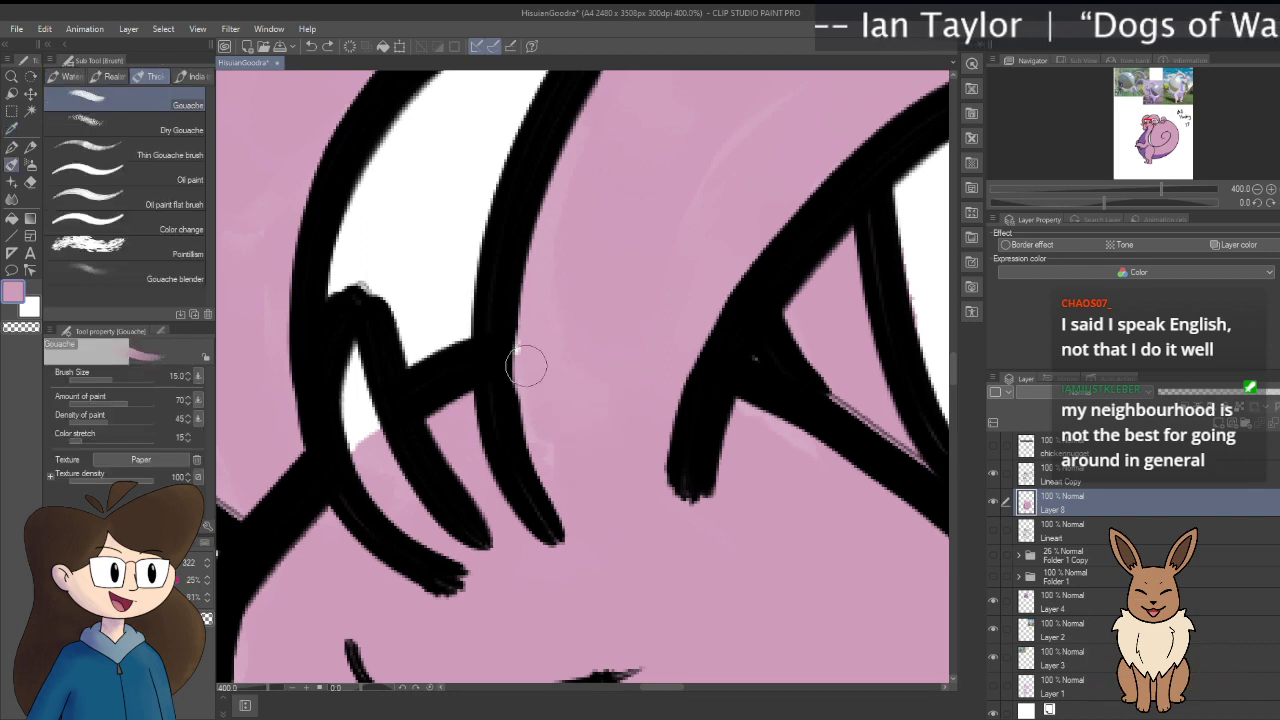
{"action": "mouse_move", "coordinate": [356, 385]}
{"action": "left_mouse_down"}
{"action": "mouse_move", "coordinate": [352, 449]}
{"action": "mouse_move", "coordinate": [372, 462]}
{"action": "mouse_move", "coordinate": [356, 360]}
{"action": "mouse_move", "coordinate": [676, 150]}
{"action": "left_mouse_up"}
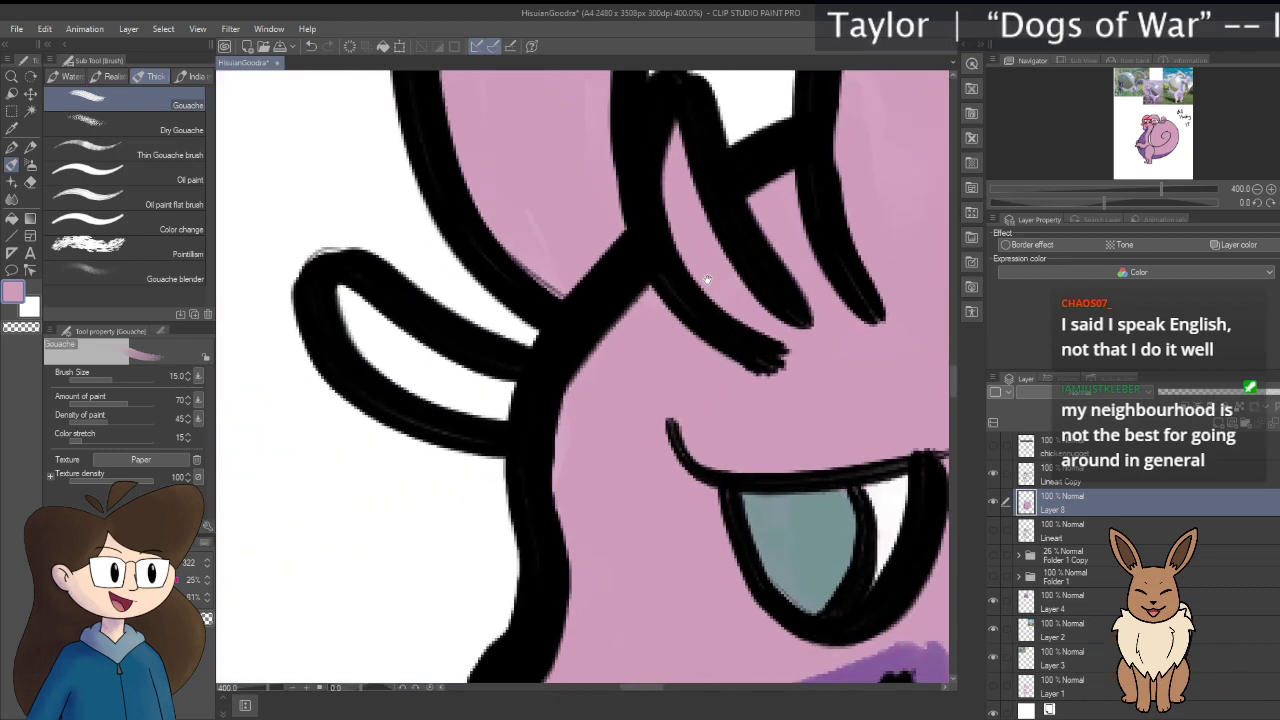
{"action": "mouse_move", "coordinate": [335, 300]}
{"action": "left_mouse_down"}
{"action": "mouse_move", "coordinate": [521, 436]}
{"action": "mouse_move", "coordinate": [338, 306]}
{"action": "mouse_move", "coordinate": [509, 398]}
{"action": "mouse_move", "coordinate": [433, 388]}
{"action": "mouse_move", "coordinate": [329, 294]}
{"action": "mouse_move", "coordinate": [416, 395]}
{"action": "mouse_move", "coordinate": [354, 333]}
{"action": "mouse_move", "coordinate": [524, 349]}
{"action": "mouse_move", "coordinate": [617, 463]}
{"action": "mouse_move", "coordinate": [620, 426]}
{"action": "left_mouse_up"}
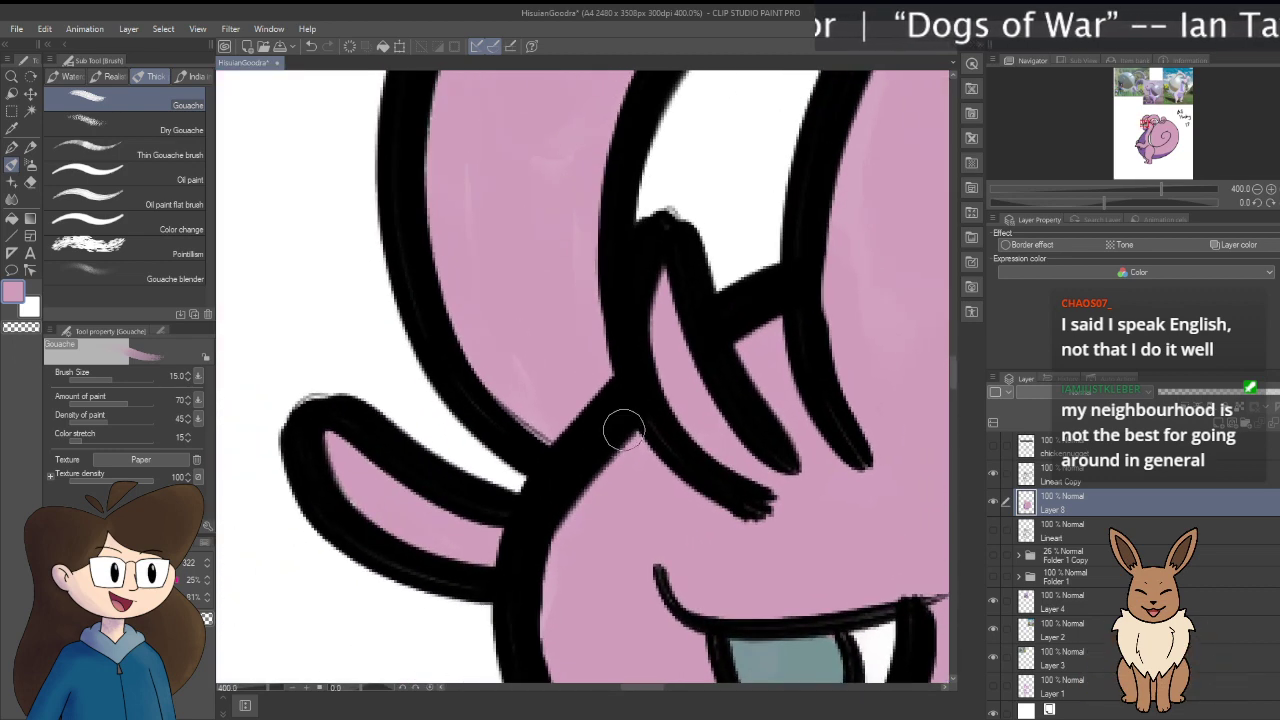
Step: Touch up the pink fill inside the rear and front horns with the Gouache brush
{"action": "left_click_drag", "start_coordinate": [555, 388], "coordinate": [563, 449]}
{"action": "left_click_drag", "start_coordinate": [486, 273], "coordinate": [594, 443]}
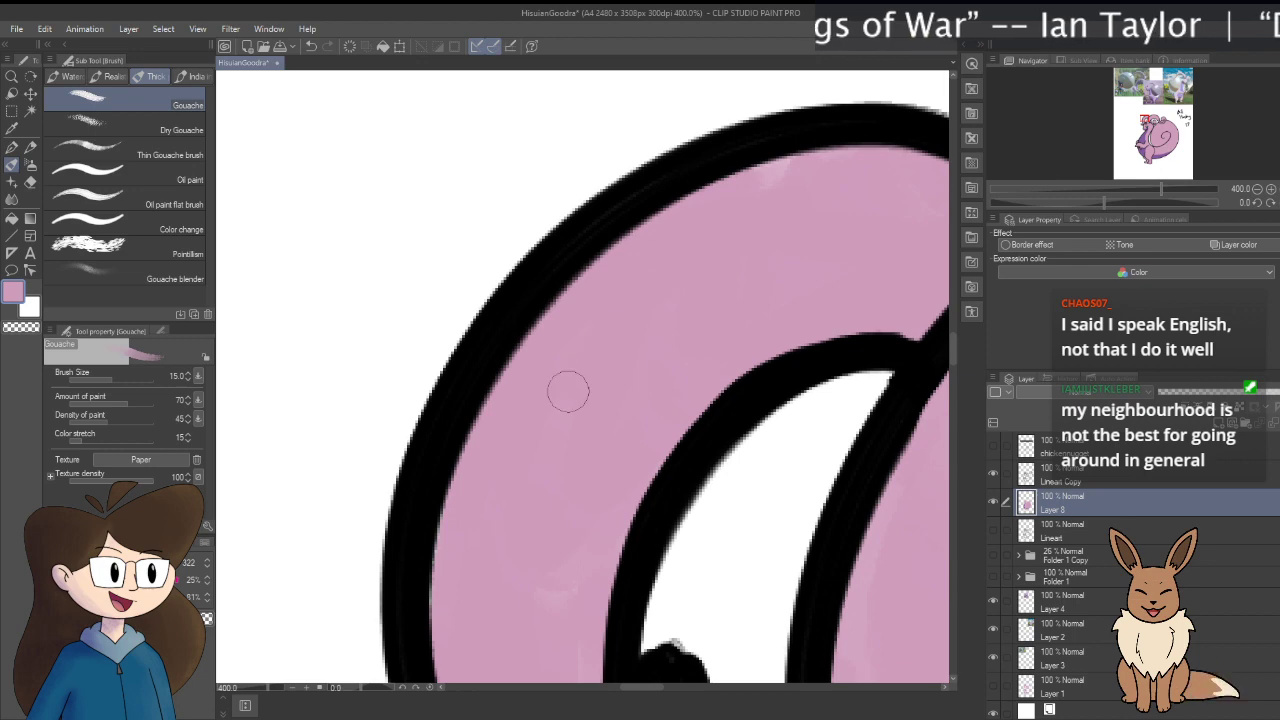
{"action": "mouse_move", "coordinate": [566, 389]}
{"action": "left_mouse_down"}
{"action": "mouse_move", "coordinate": [503, 463]}
{"action": "mouse_move", "coordinate": [660, 380]}
{"action": "left_mouse_up"}
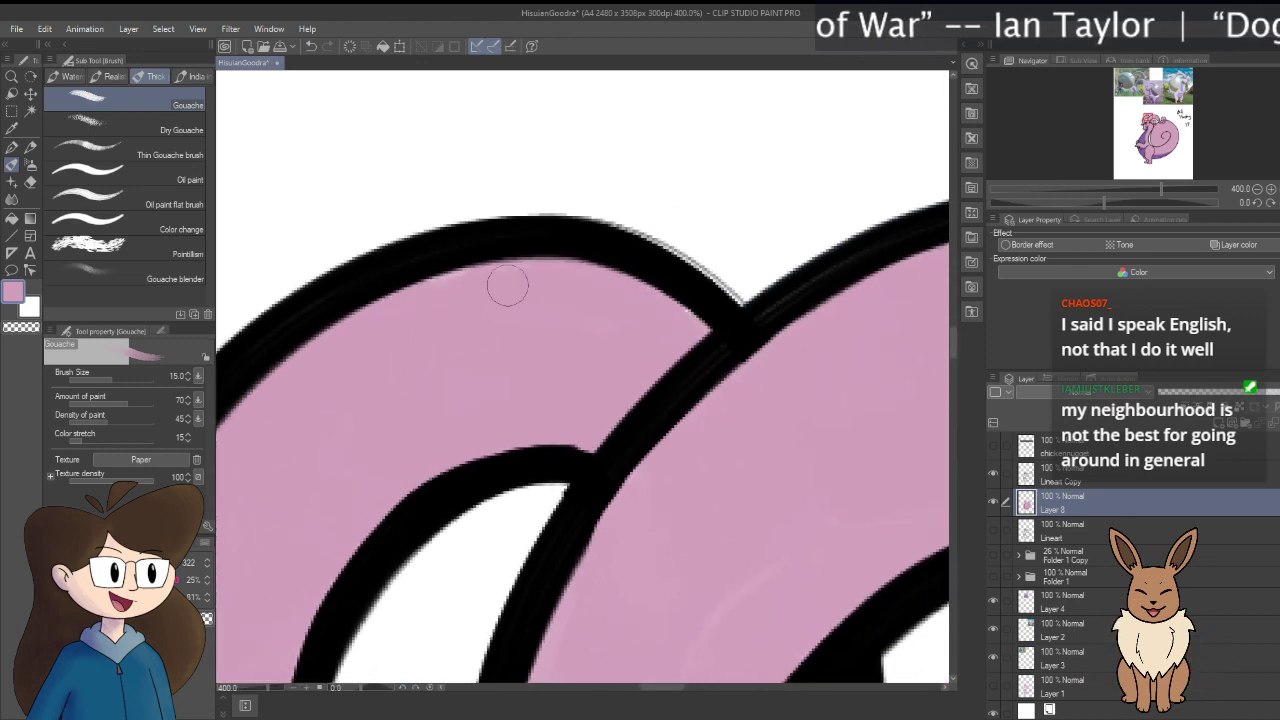
{"action": "mouse_move", "coordinate": [623, 326]}
{"action": "left_mouse_down"}
{"action": "mouse_move", "coordinate": [603, 271]}
{"action": "mouse_move", "coordinate": [655, 301]}
{"action": "left_mouse_up"}
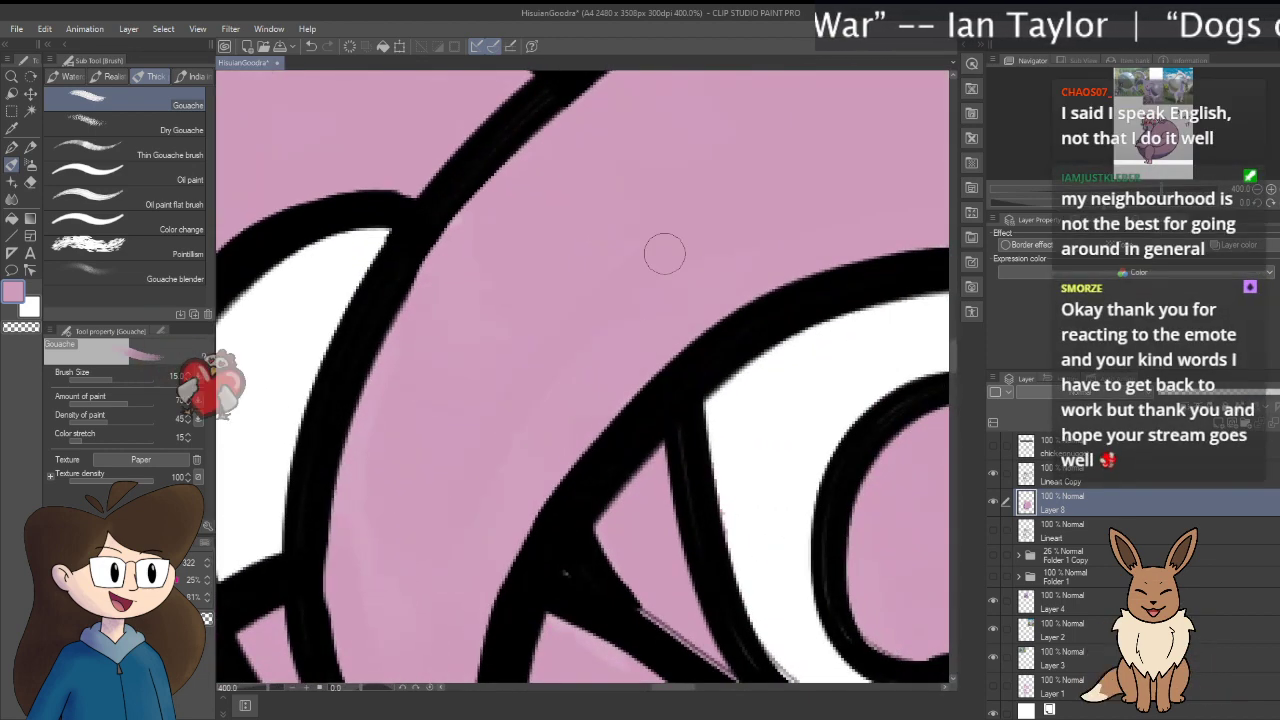
{"action": "mouse_move", "coordinate": [663, 251]}
{"action": "left_mouse_down"}
{"action": "mouse_move", "coordinate": [586, 349]}
{"action": "mouse_move", "coordinate": [543, 286]}
{"action": "left_mouse_up"}
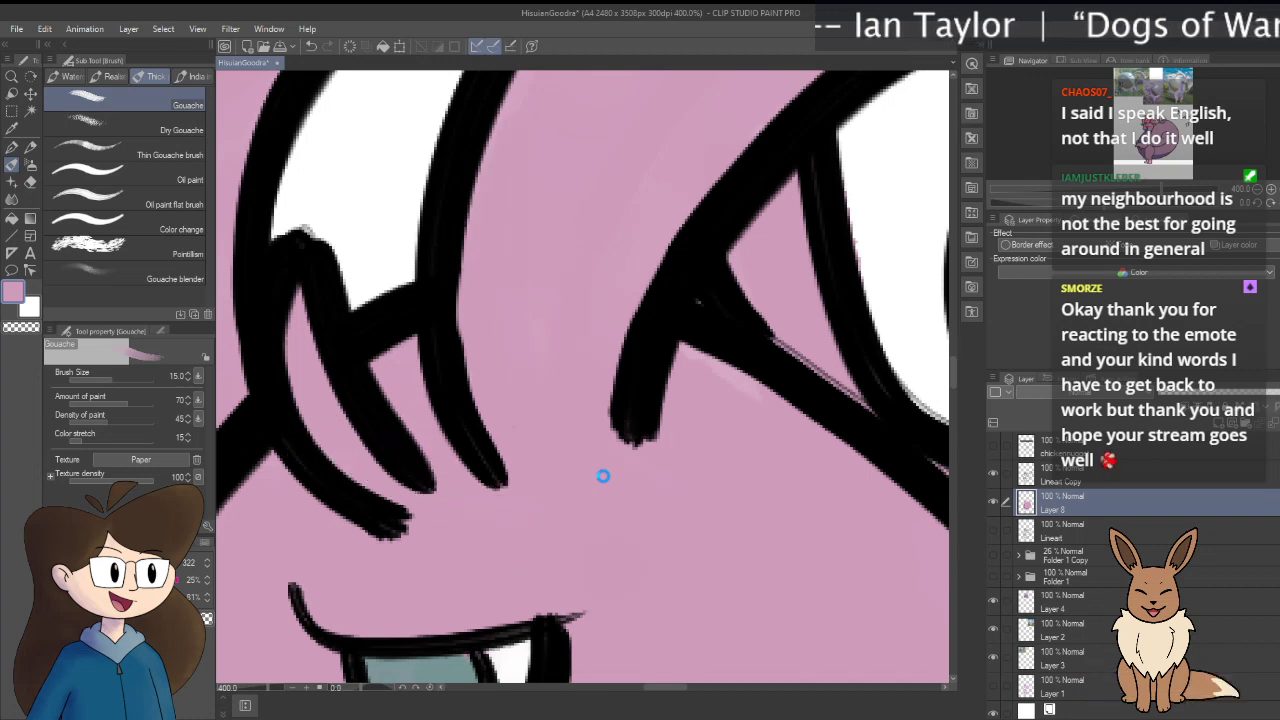
{"action": "scroll", "coordinate": [603, 475], "scroll_direction": "down", "scroll_amount": 5}
{"action": "left_click_drag", "start_coordinate": [620, 507], "coordinate": [597, 457]}
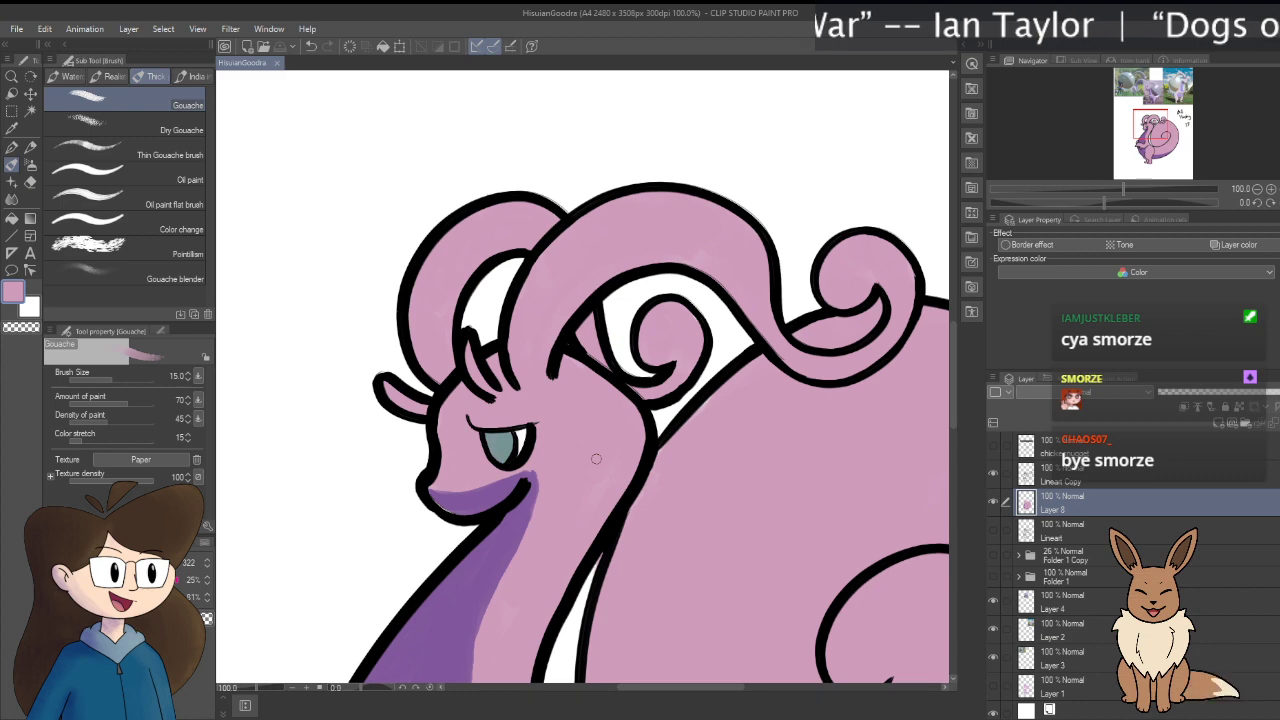
Step: Sample the belly purple and touch up the fill at the corner of the mouth with the Gouache brush
{"action": "mouse_move", "coordinate": [634, 606]}
{"action": "left_mouse_down"}
{"action": "mouse_move", "coordinate": [620, 481]}
{"action": "mouse_move", "coordinate": [600, 504]}
{"action": "mouse_move", "coordinate": [634, 515]}
{"action": "mouse_move", "coordinate": [679, 410]}
{"action": "mouse_move", "coordinate": [414, 343]}
{"action": "mouse_move", "coordinate": [466, 523]}
{"action": "mouse_move", "coordinate": [510, 456]}
{"action": "left_mouse_up"}
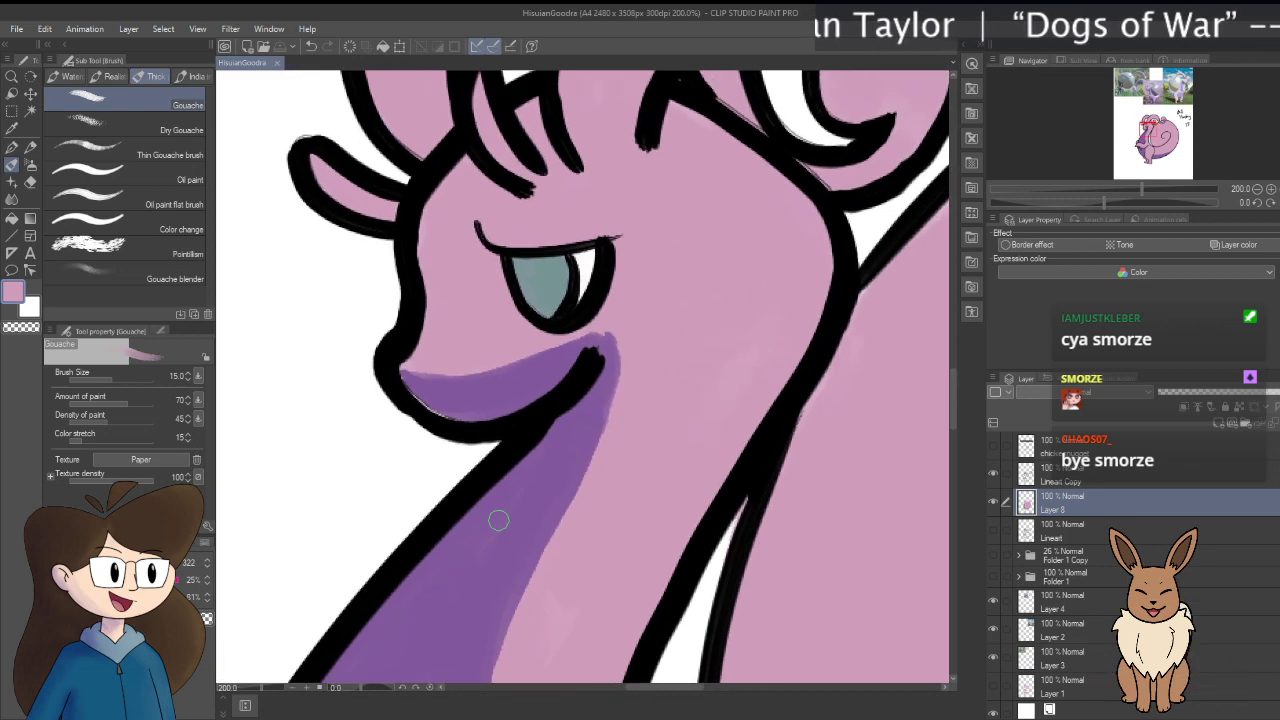
{"action": "key", "text": "i"}
{"action": "left_click", "coordinate": [449, 551]}
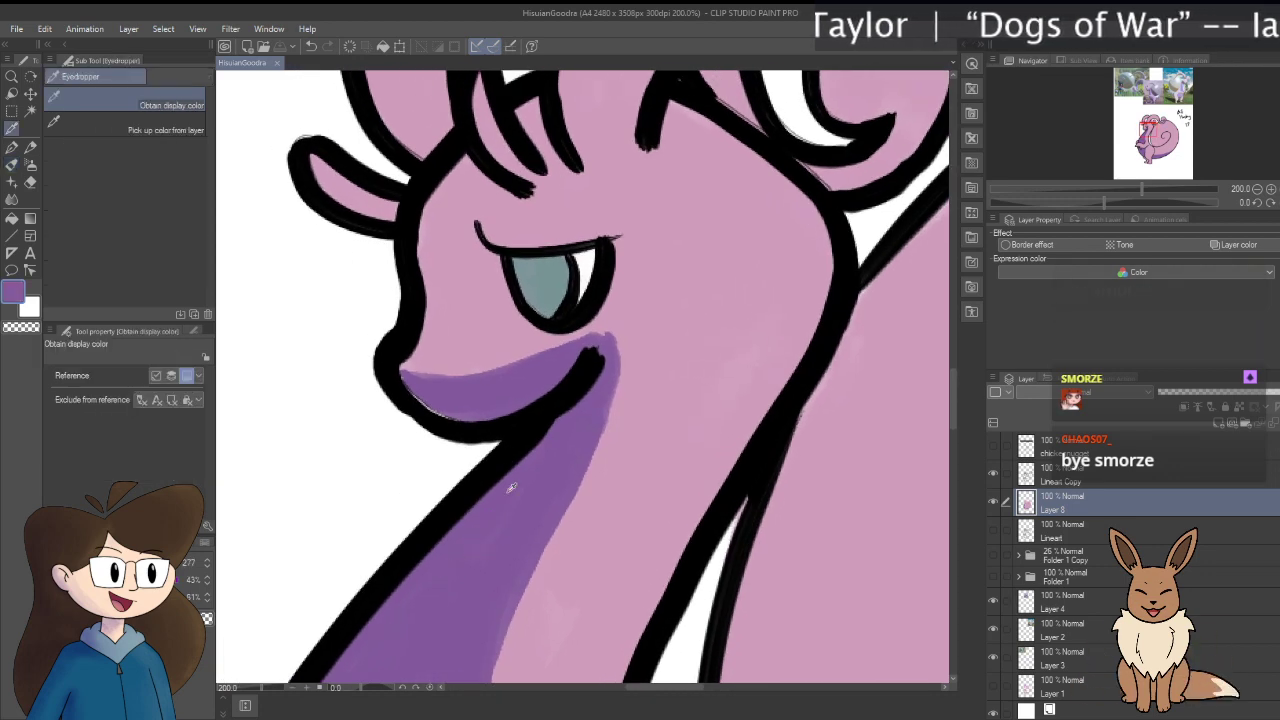
{"action": "key", "text": "b"}
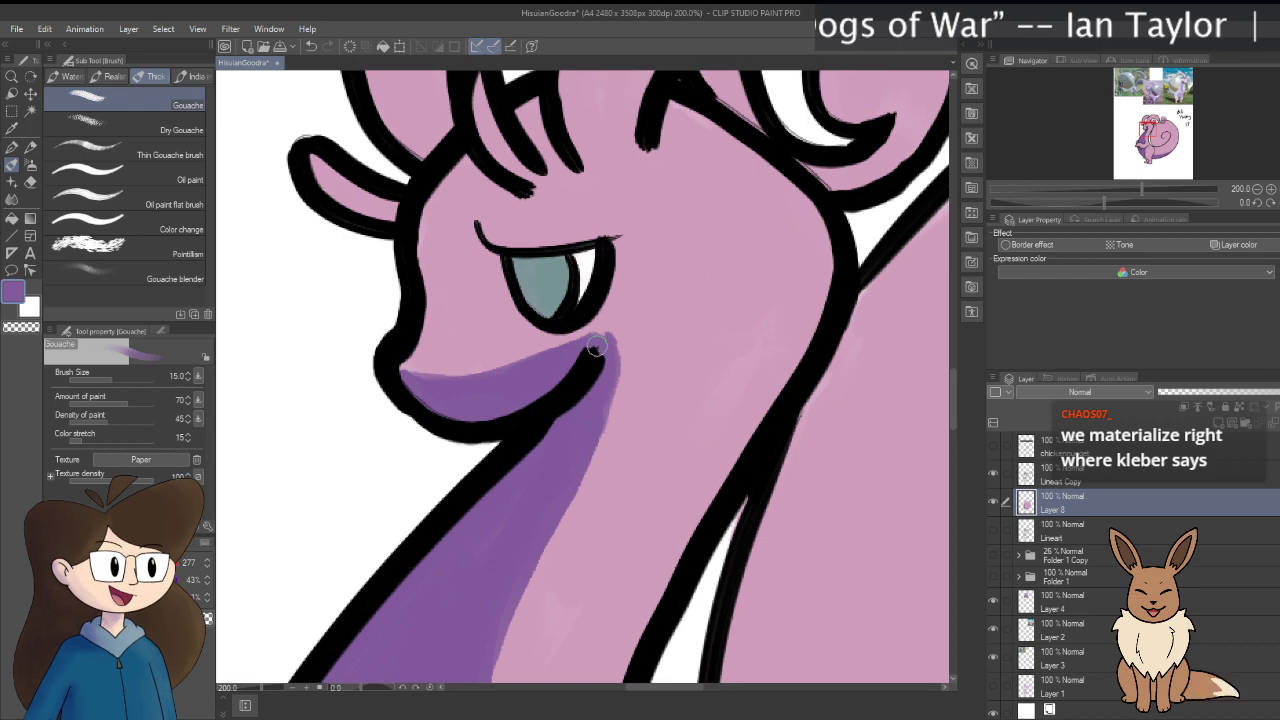
{"action": "left_click_drag", "start_coordinate": [600, 342], "coordinate": [591, 381]}
Step: Erase the purple overspill outside the shell's lower outline with the Hard eraser at size 17
{"action": "left_click_drag", "start_coordinate": [608, 546], "coordinate": [688, 286]}
{"action": "left_click_drag", "start_coordinate": [494, 444], "coordinate": [634, 171]}
{"action": "mouse_move", "coordinate": [609, 591]}
{"action": "left_mouse_down"}
{"action": "mouse_move", "coordinate": [403, 366]}
{"action": "mouse_move", "coordinate": [271, 366]}
{"action": "mouse_move", "coordinate": [438, 286]}
{"action": "left_mouse_up"}
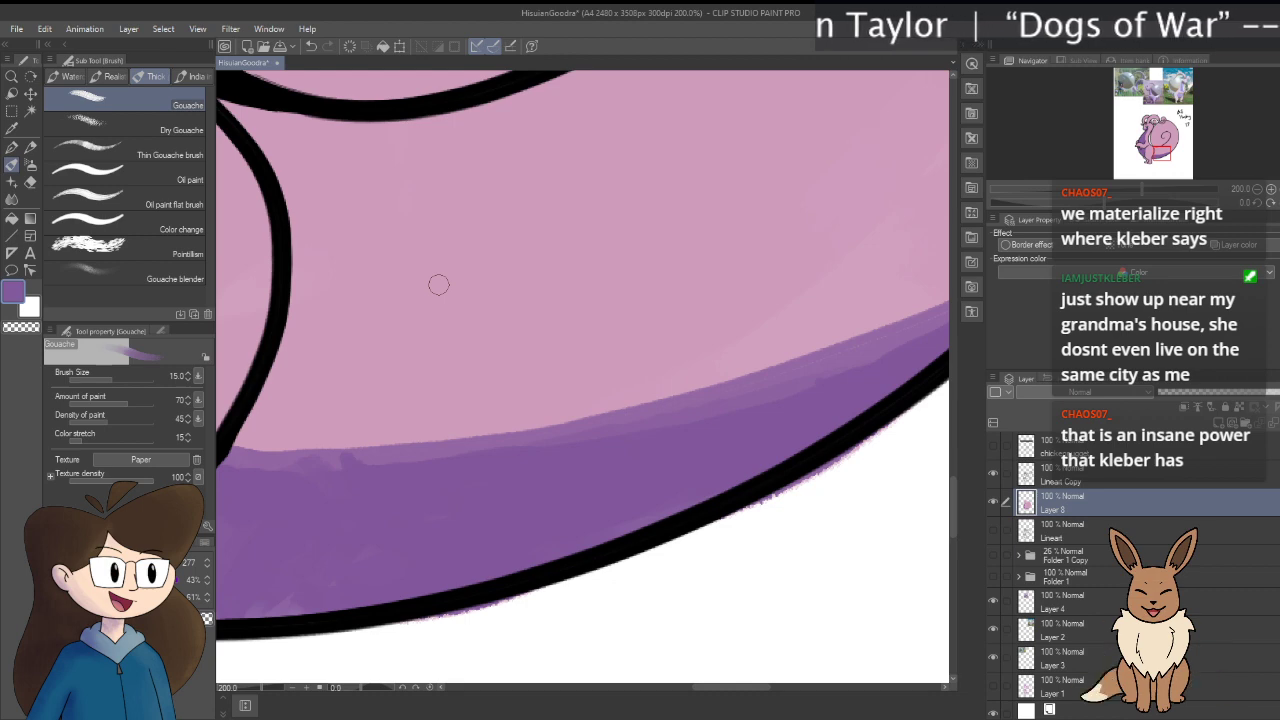
{"action": "left_click_drag", "start_coordinate": [401, 361], "coordinate": [690, 146]}
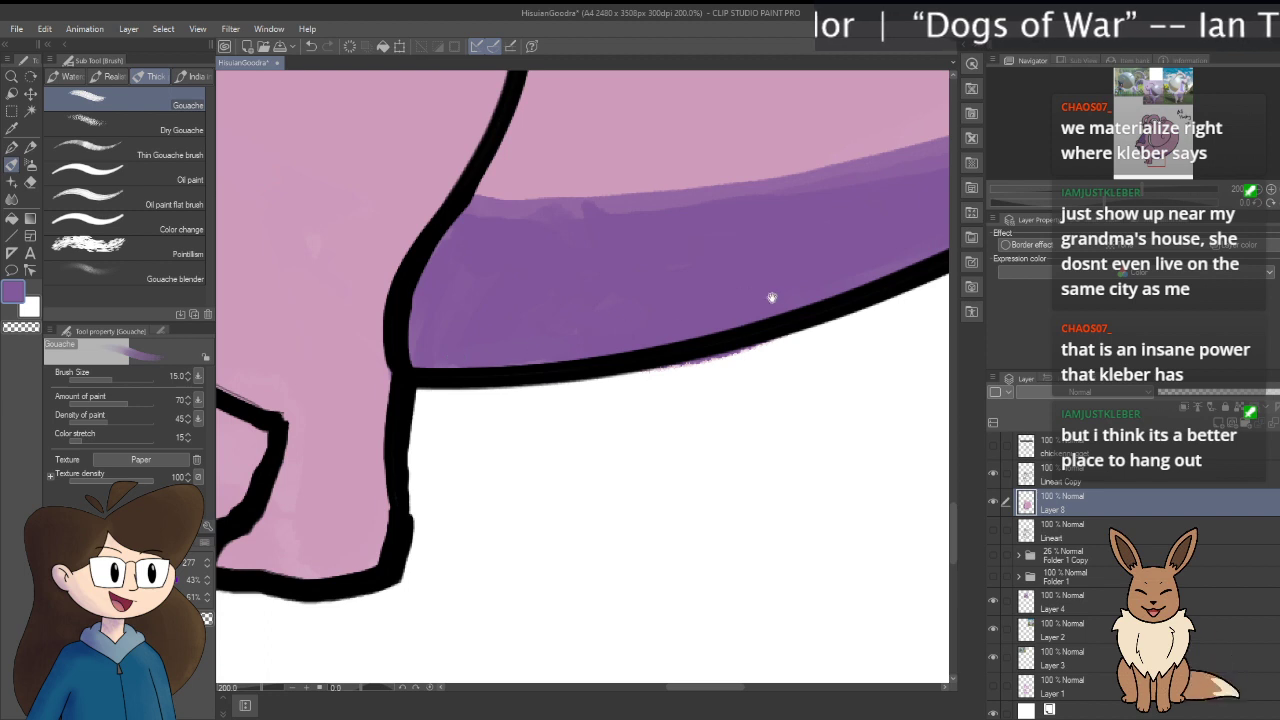
{"action": "left_click_drag", "start_coordinate": [771, 297], "coordinate": [326, 389]}
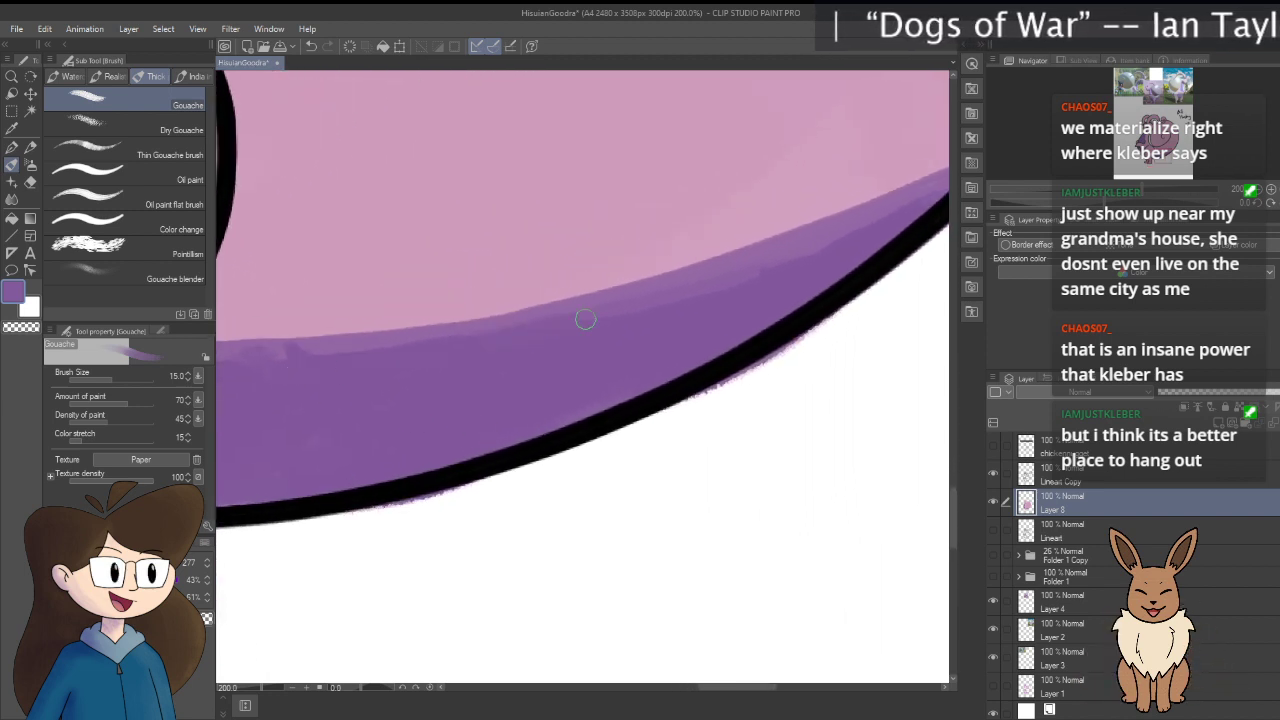
{"action": "mouse_move", "coordinate": [846, 264]}
{"action": "left_mouse_down"}
{"action": "mouse_move", "coordinate": [613, 393]}
{"action": "mouse_move", "coordinate": [515, 425]}
{"action": "mouse_move", "coordinate": [707, 322]}
{"action": "mouse_move", "coordinate": [614, 346]}
{"action": "mouse_move", "coordinate": [601, 372]}
{"action": "mouse_move", "coordinate": [626, 338]}
{"action": "mouse_move", "coordinate": [536, 387]}
{"action": "mouse_move", "coordinate": [716, 305]}
{"action": "mouse_move", "coordinate": [509, 420]}
{"action": "left_mouse_up"}
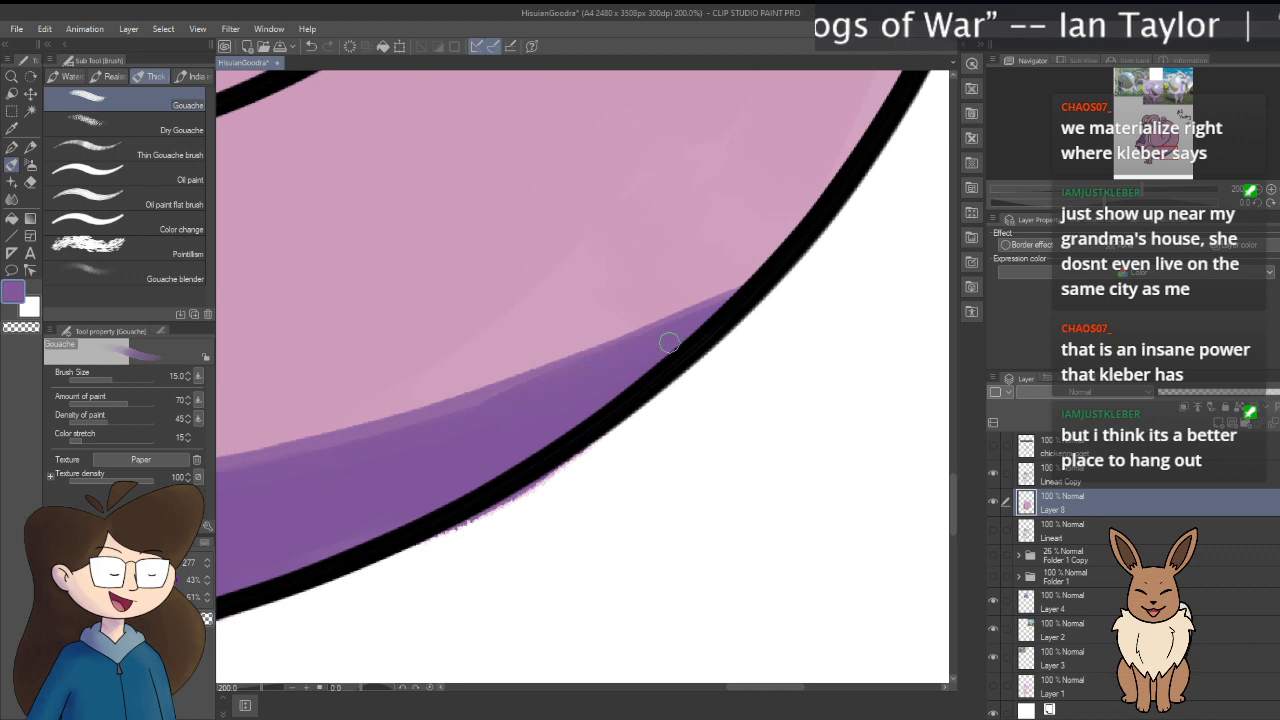
{"action": "mouse_move", "coordinate": [737, 371]}
{"action": "left_mouse_down"}
{"action": "mouse_move", "coordinate": [709, 443]}
{"action": "mouse_move", "coordinate": [686, 369]}
{"action": "left_mouse_up"}
{"action": "key", "text": "e"}
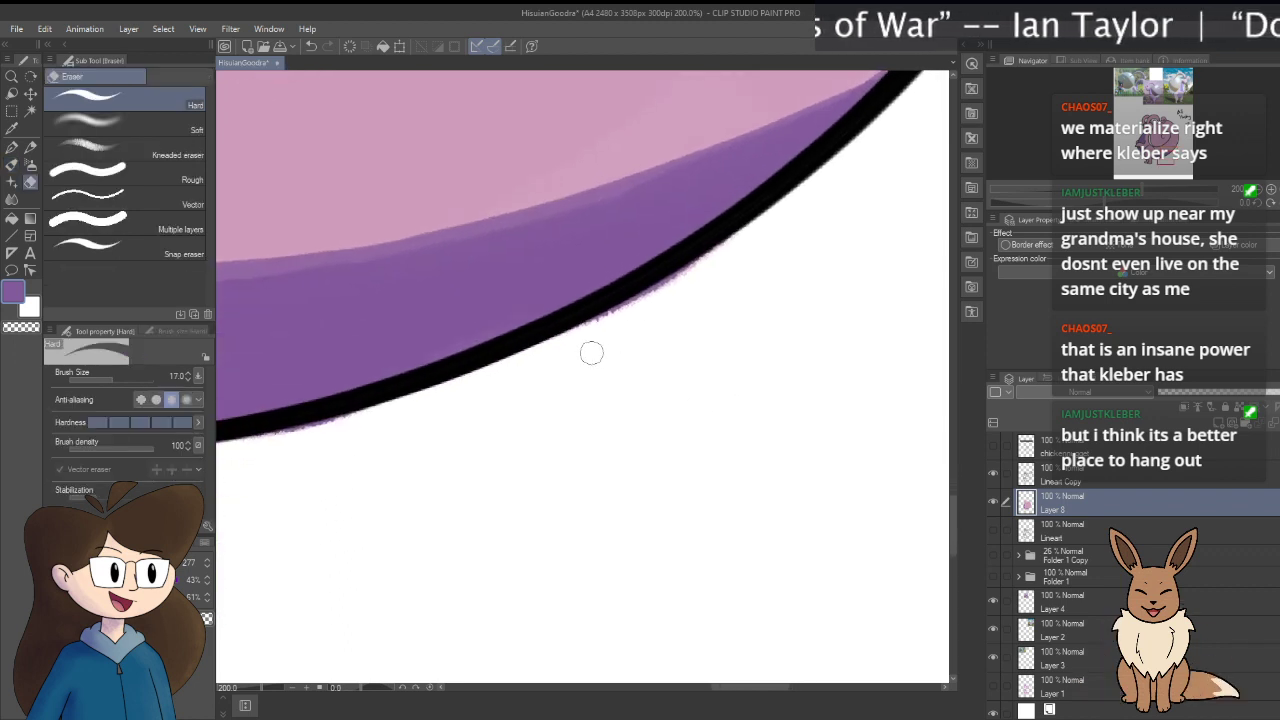
{"action": "mouse_move", "coordinate": [591, 353]}
{"action": "left_mouse_down"}
{"action": "mouse_move", "coordinate": [586, 329]}
{"action": "mouse_move", "coordinate": [777, 227]}
{"action": "left_mouse_up"}
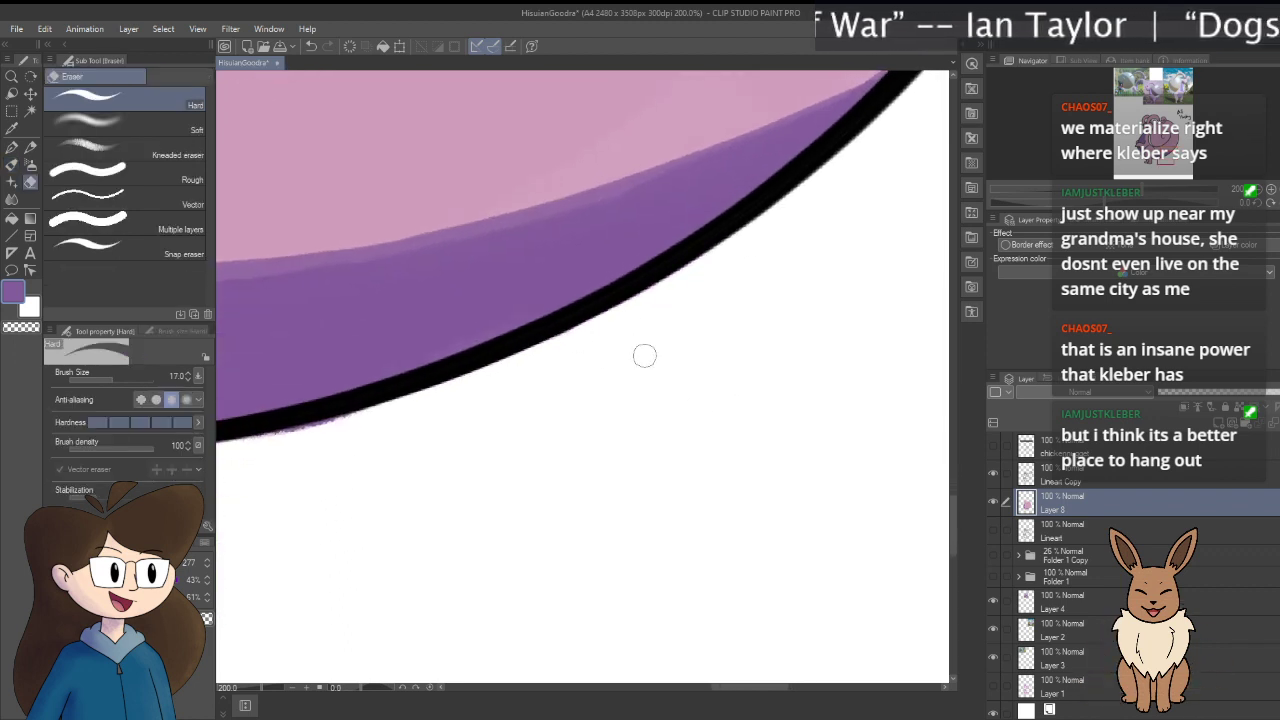
Step: Sample a pale grey-blue from the eye for the shell and enlarge the Gouache brush, with Layer 8's transparent pixels locked
{"action": "key", "text": "b"}
{"action": "key", "text": "ctrl+minus"}
{"action": "key", "text": "ctrl+minus"}
{"action": "key", "text": "ctrl+minus"}
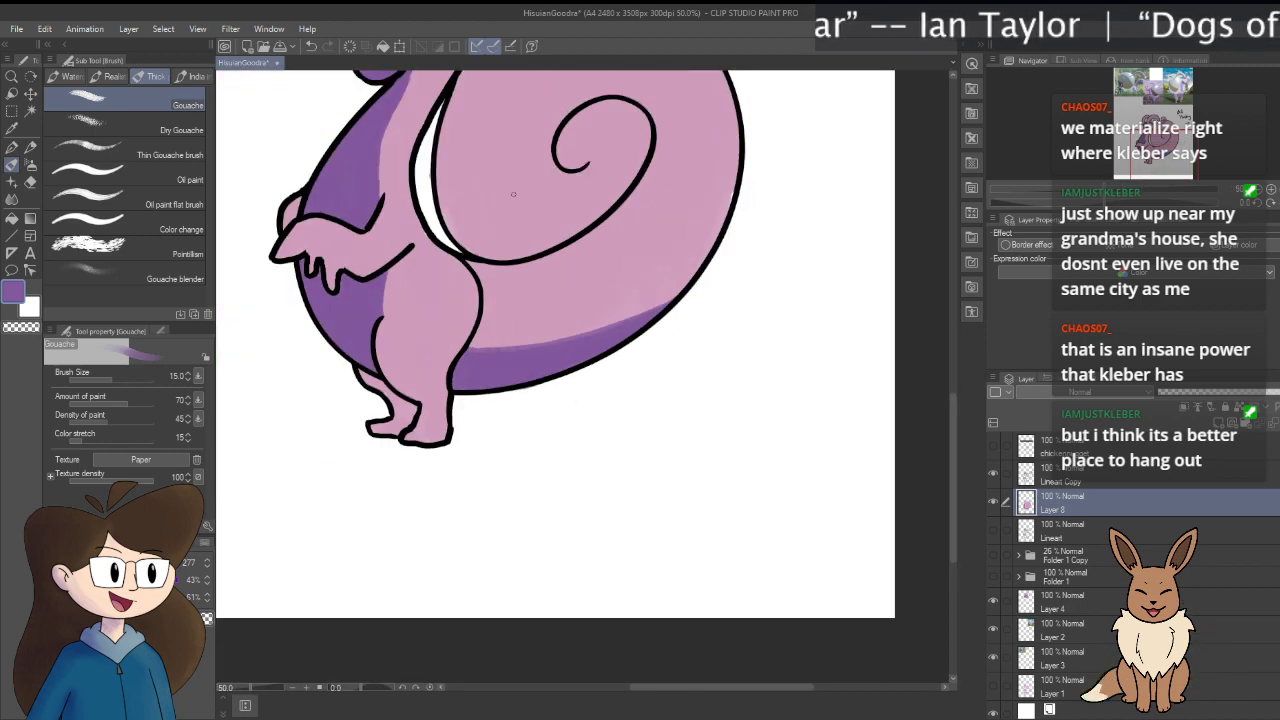
{"action": "left_click_drag", "start_coordinate": [513, 194], "coordinate": [538, 398]}
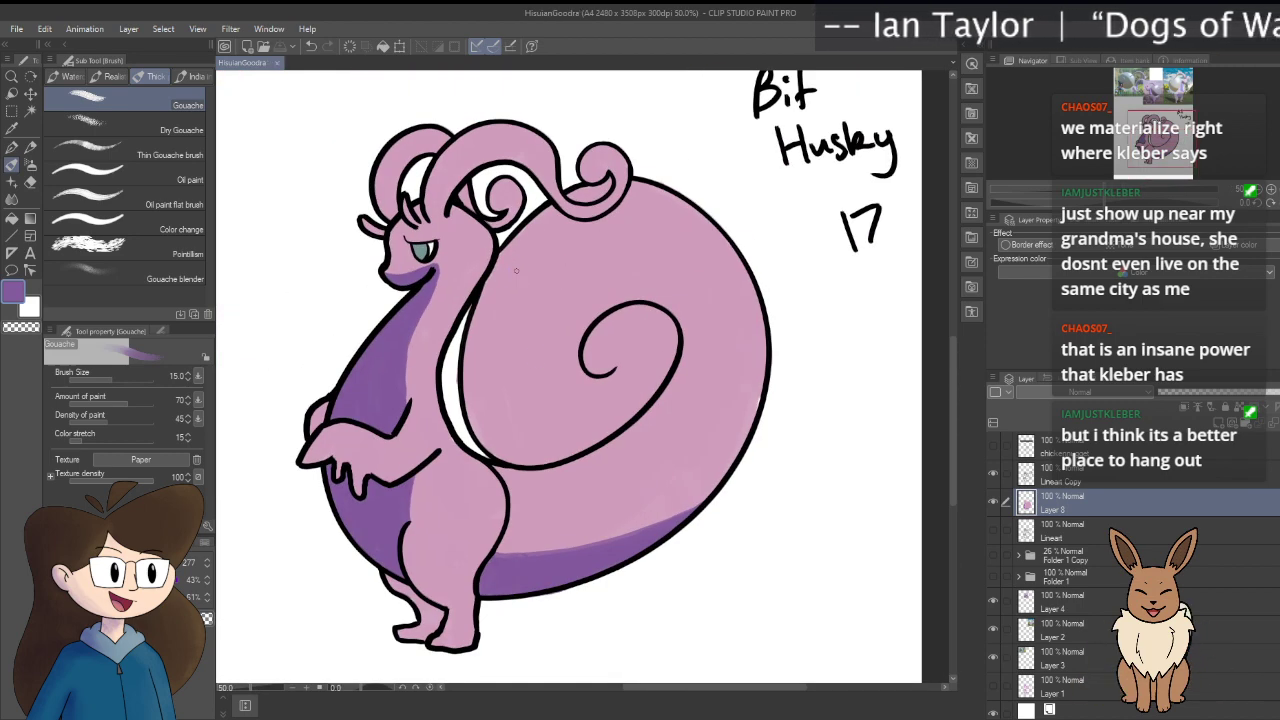
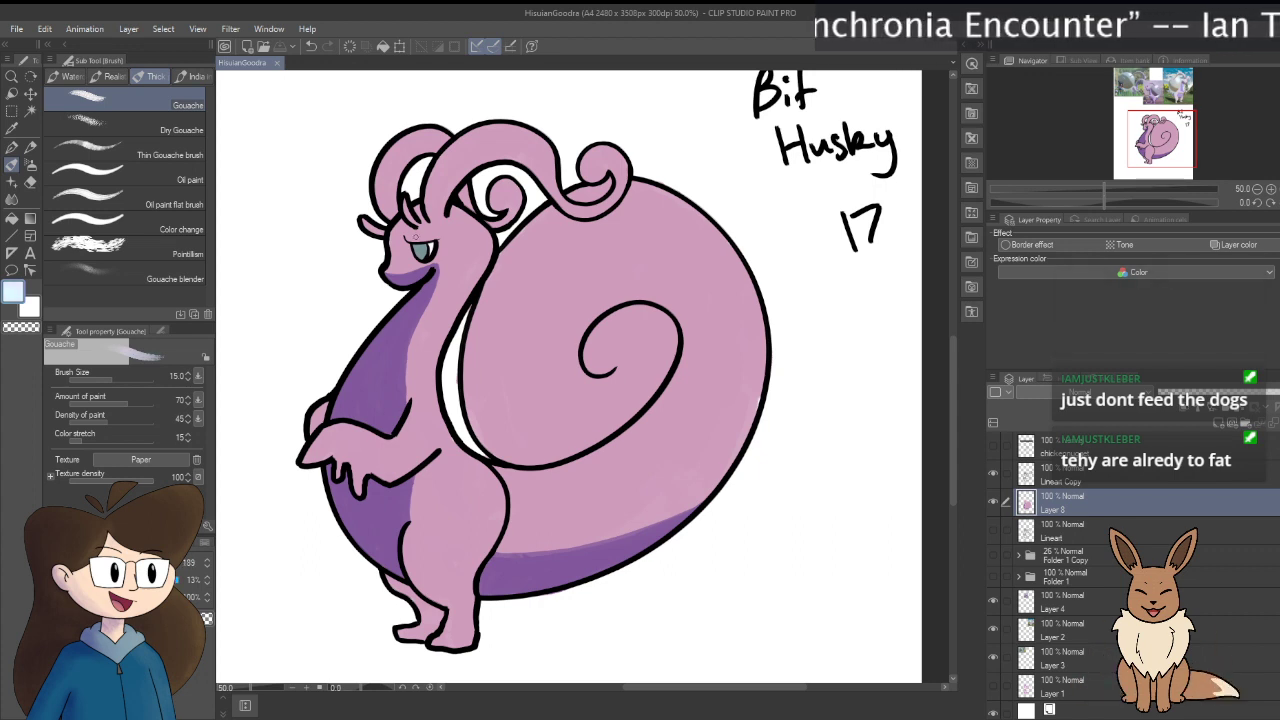
{"action": "key", "text": "i"}
{"action": "left_click", "coordinate": [428, 246]}
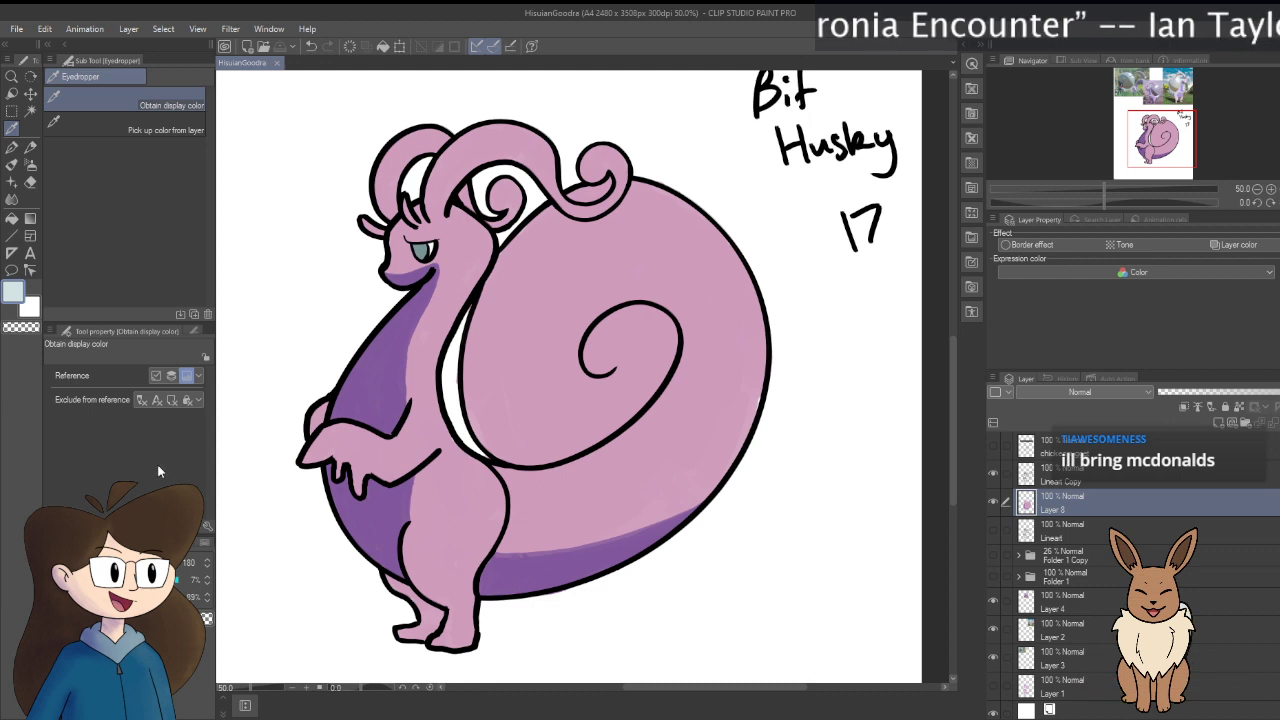
{"action": "left_click_drag", "start_coordinate": [555, 487], "coordinate": [643, 477]}
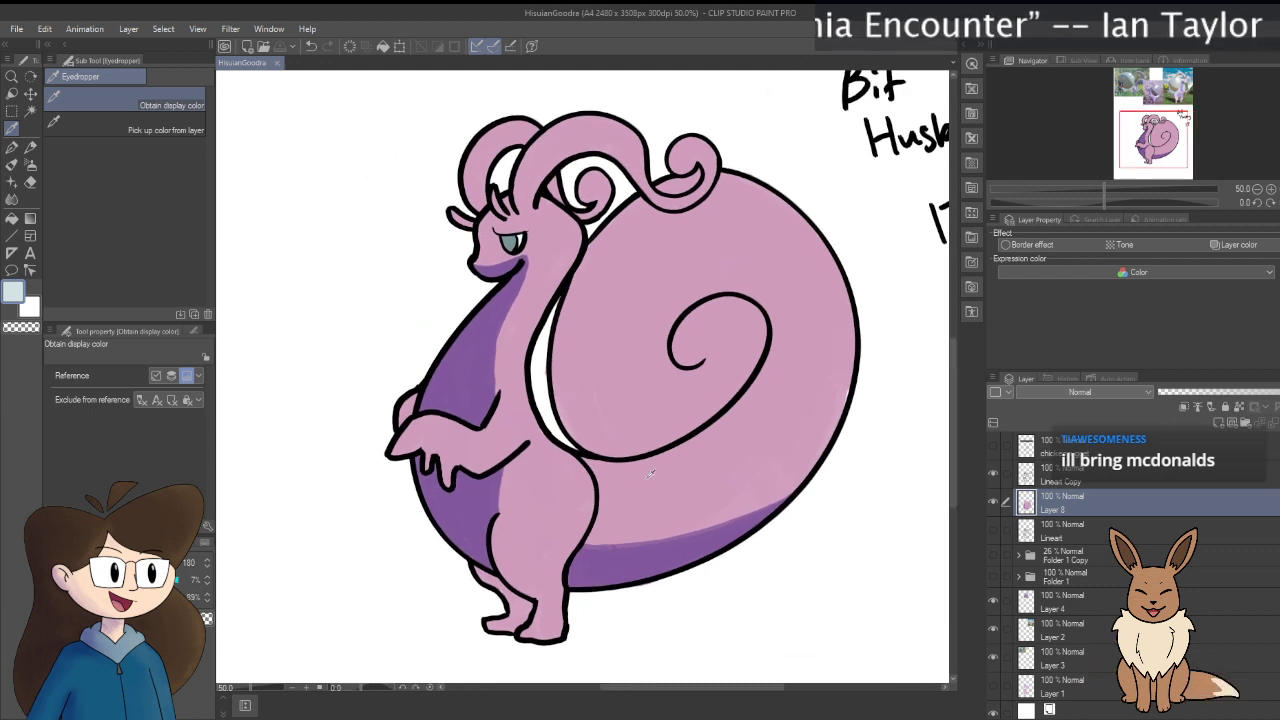
{"action": "key", "text": "b"}
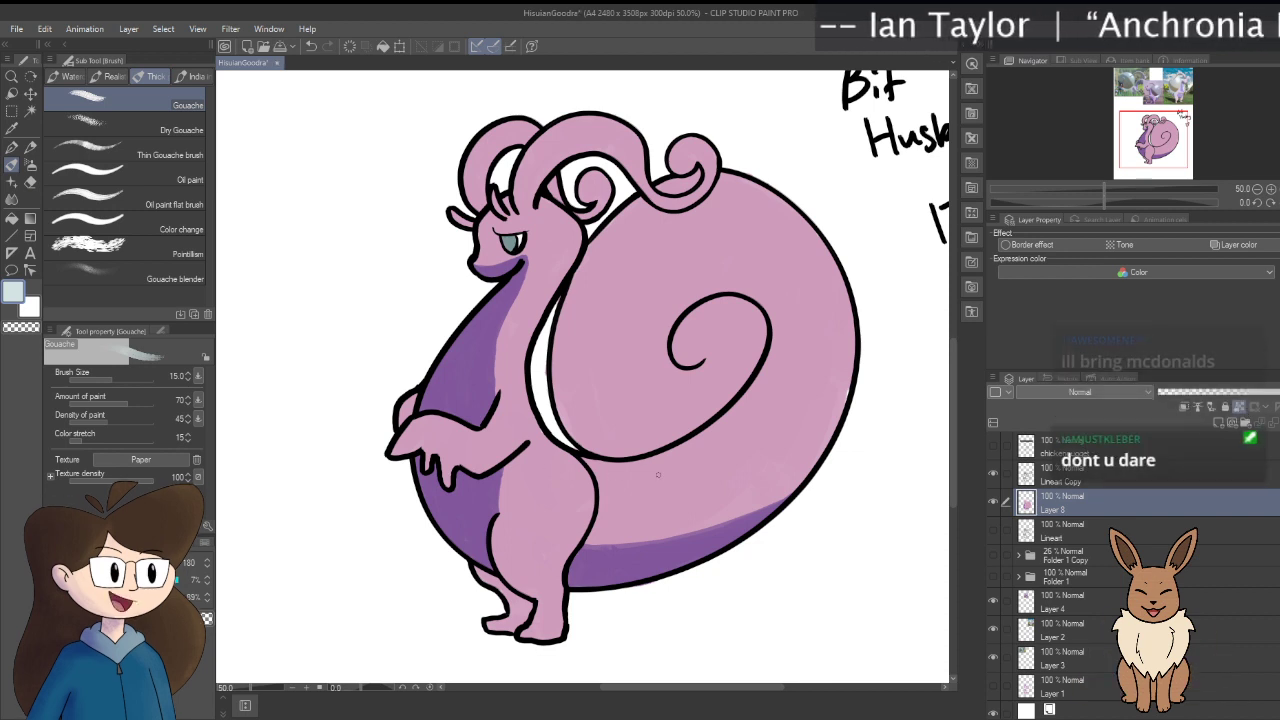
{"action": "key", "text": "bracketright"}
{"action": "key", "text": "bracketright"}
{"action": "key", "text": "bracketright"}
{"action": "key", "text": "bracketright"}
{"action": "key", "text": "bracketright"}
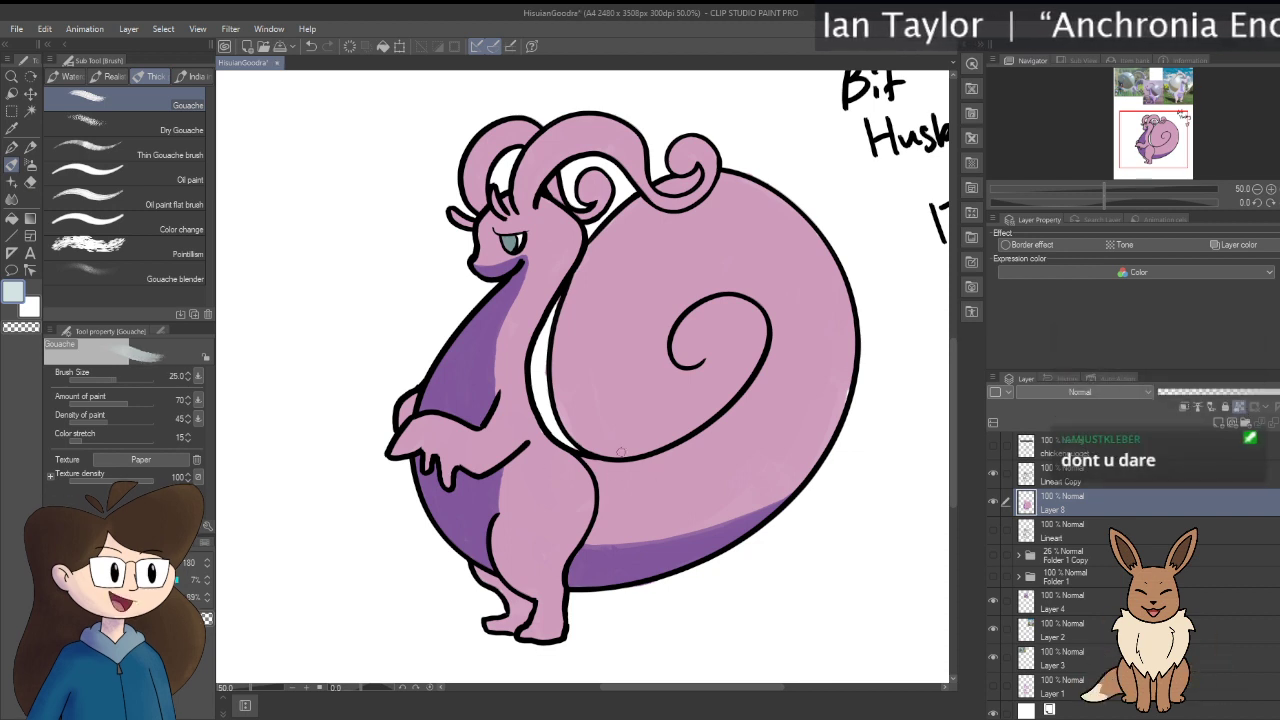
Step: Paint a pale grey-blue border along the shell's front edge, from the hip up to beneath the horn curl, at brush size 40
{"action": "scroll", "coordinate": [650, 473], "scroll_direction": "up", "scroll_amount": 1}
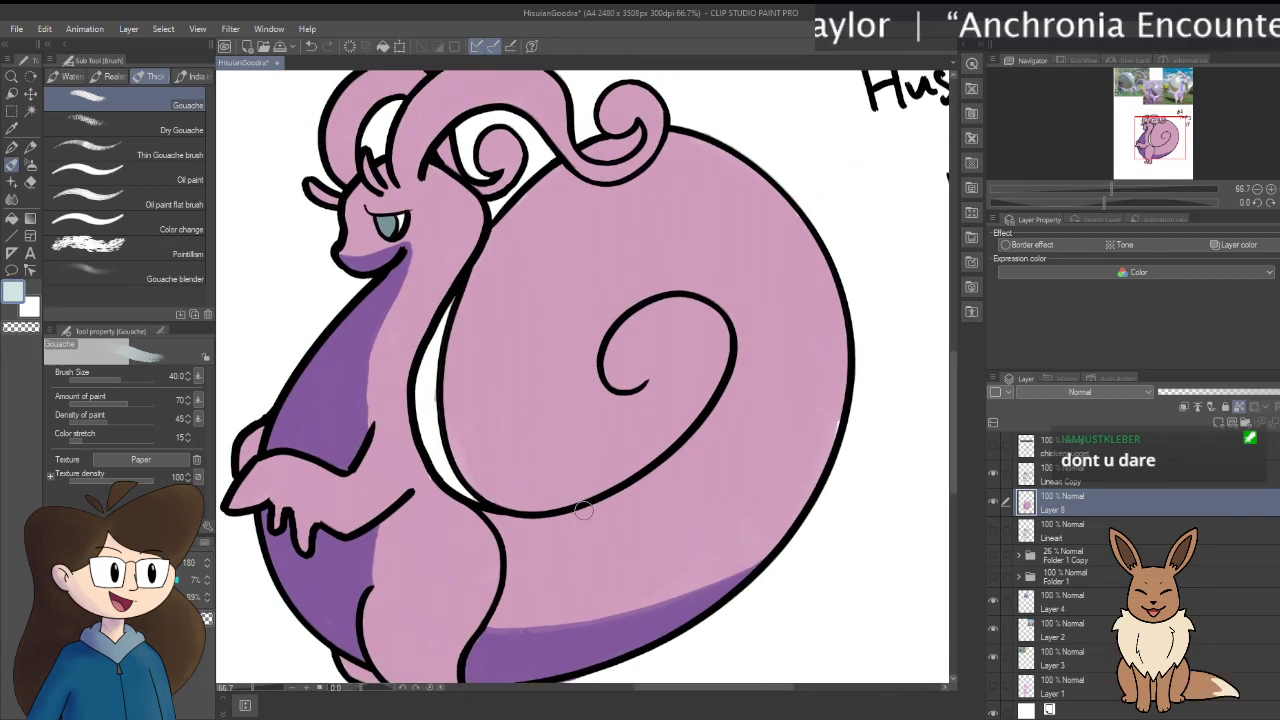
{"action": "mouse_move", "coordinate": [510, 520]}
{"action": "left_mouse_down"}
{"action": "mouse_move", "coordinate": [490, 510]}
{"action": "mouse_move", "coordinate": [518, 542]}
{"action": "mouse_move", "coordinate": [485, 508]}
{"action": "mouse_move", "coordinate": [519, 553]}
{"action": "mouse_move", "coordinate": [514, 600]}
{"action": "mouse_move", "coordinate": [490, 630]}
{"action": "mouse_move", "coordinate": [517, 585]}
{"action": "mouse_move", "coordinate": [522, 540]}
{"action": "mouse_move", "coordinate": [510, 595]}
{"action": "mouse_move", "coordinate": [530, 550]}
{"action": "left_mouse_up"}
{"action": "scroll", "coordinate": [535, 468], "scroll_direction": "up", "scroll_amount": 4}
{"action": "mouse_move", "coordinate": [530, 645]}
{"action": "left_mouse_down"}
{"action": "mouse_move", "coordinate": [467, 570]}
{"action": "mouse_move", "coordinate": [459, 499]}
{"action": "mouse_move", "coordinate": [459, 534]}
{"action": "mouse_move", "coordinate": [450, 492]}
{"action": "left_mouse_up"}
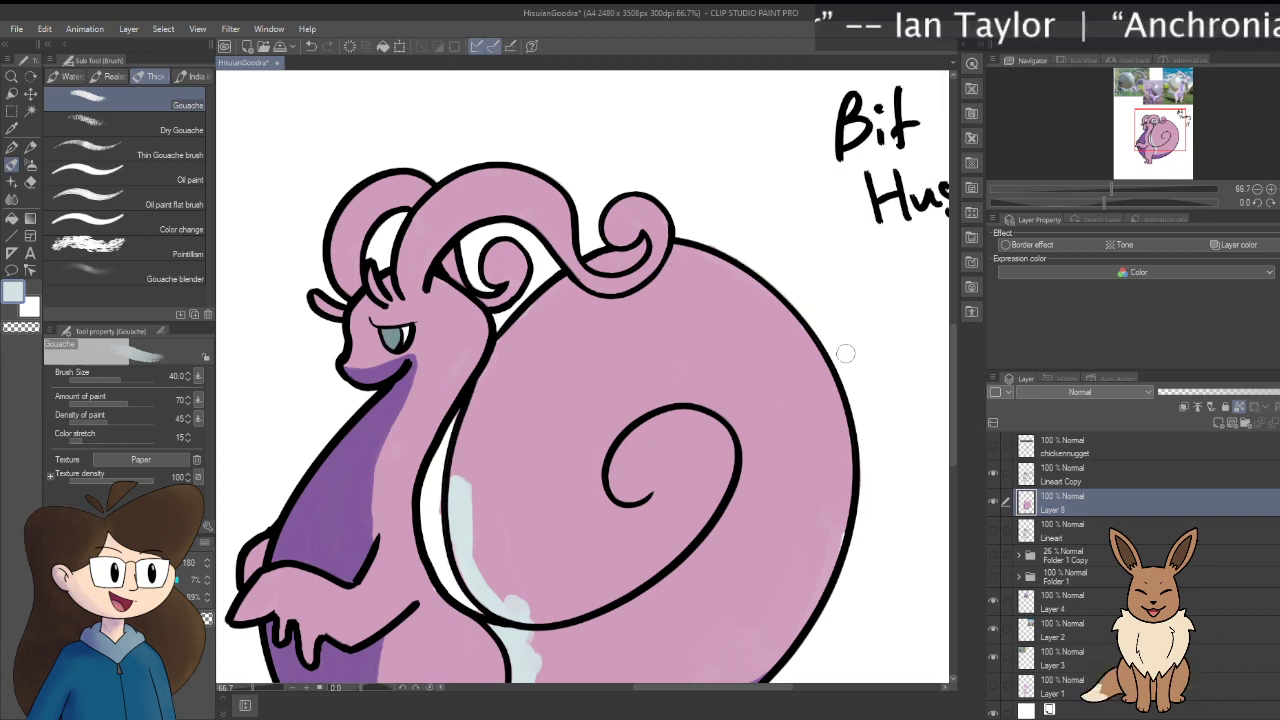
{"action": "mouse_move", "coordinate": [845, 353]}
{"action": "left_mouse_down"}
{"action": "mouse_move", "coordinate": [424, 540]}
{"action": "mouse_move", "coordinate": [420, 500]}
{"action": "mouse_move", "coordinate": [459, 428]}
{"action": "left_mouse_up"}
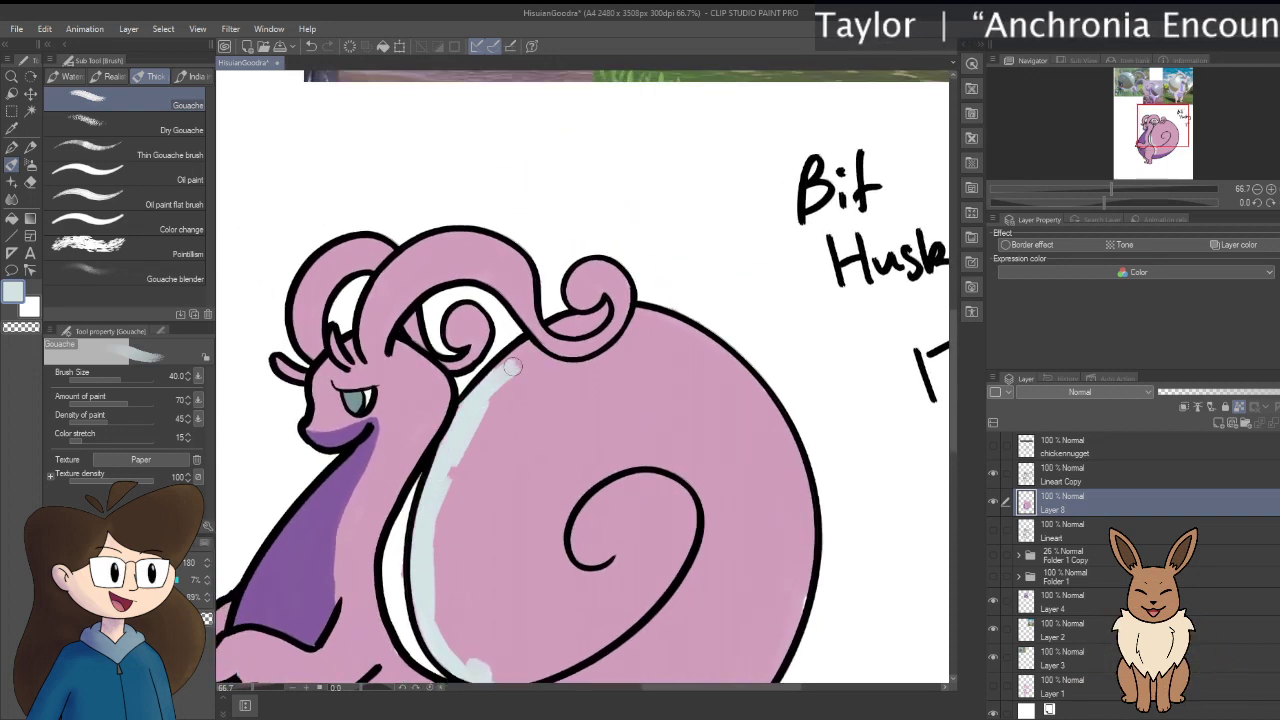
{"action": "mouse_move", "coordinate": [511, 367]}
{"action": "left_mouse_down"}
{"action": "mouse_move", "coordinate": [566, 380]}
{"action": "mouse_move", "coordinate": [536, 353]}
{"action": "mouse_move", "coordinate": [607, 371]}
{"action": "mouse_move", "coordinate": [577, 372]}
{"action": "mouse_move", "coordinate": [641, 339]}
{"action": "left_mouse_up"}
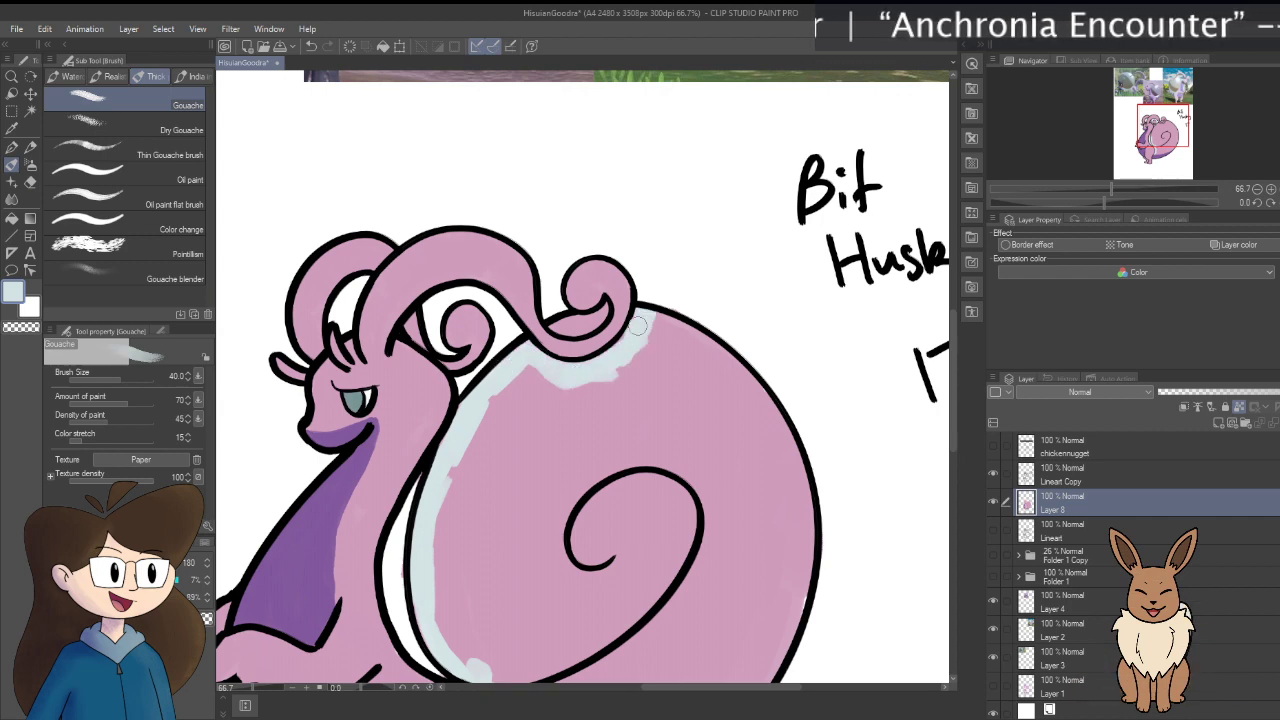
Step: Paint a pale grey-blue band across the lower shell along the edge of the purple underside and behind the hip
{"action": "scroll", "coordinate": [633, 337], "scroll_direction": "down", "scroll_amount": 5}
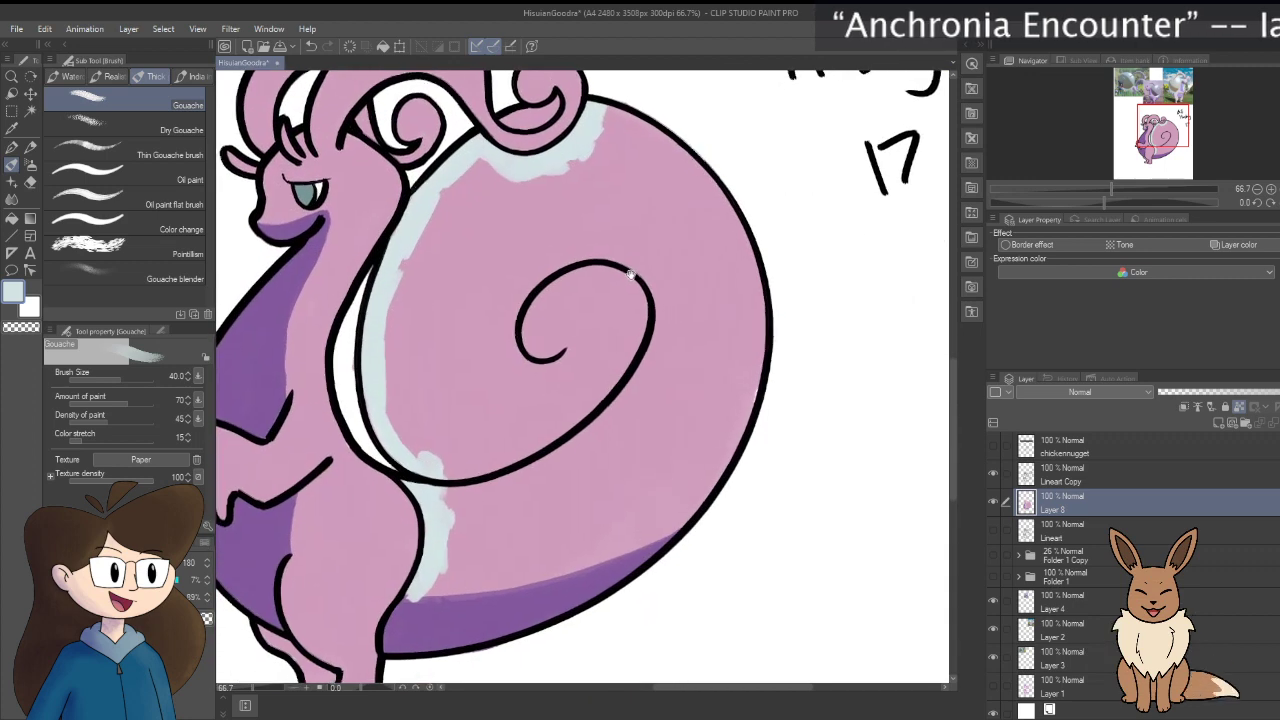
{"action": "mouse_move", "coordinate": [405, 600]}
{"action": "left_mouse_down"}
{"action": "mouse_move", "coordinate": [501, 585]}
{"action": "mouse_move", "coordinate": [700, 510]}
{"action": "left_mouse_up"}
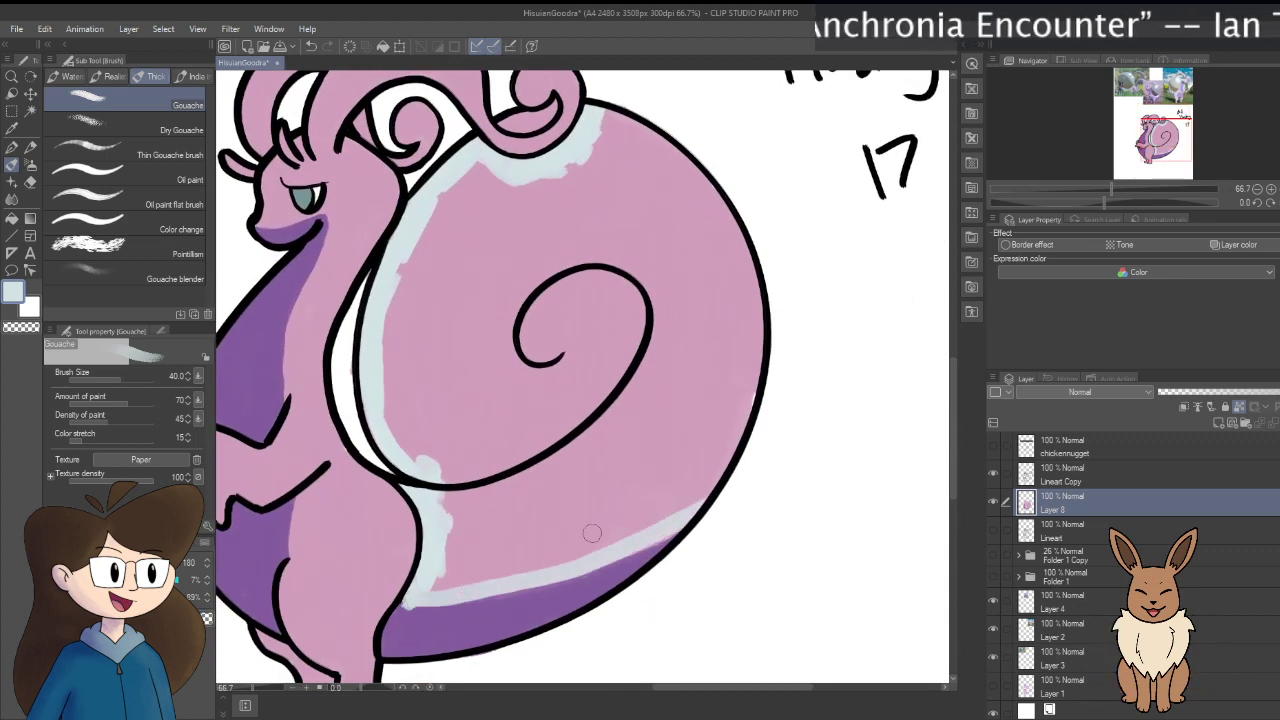
{"action": "left_click_drag", "start_coordinate": [418, 603], "coordinate": [652, 535]}
{"action": "mouse_move", "coordinate": [534, 560]}
{"action": "left_mouse_down"}
{"action": "mouse_move", "coordinate": [650, 540]}
{"action": "mouse_move", "coordinate": [470, 595]}
{"action": "mouse_move", "coordinate": [586, 557]}
{"action": "mouse_move", "coordinate": [592, 482]}
{"action": "left_mouse_up"}
{"action": "mouse_move", "coordinate": [428, 598]}
{"action": "left_mouse_down"}
{"action": "mouse_move", "coordinate": [458, 545]}
{"action": "mouse_move", "coordinate": [455, 512]}
{"action": "left_mouse_up"}
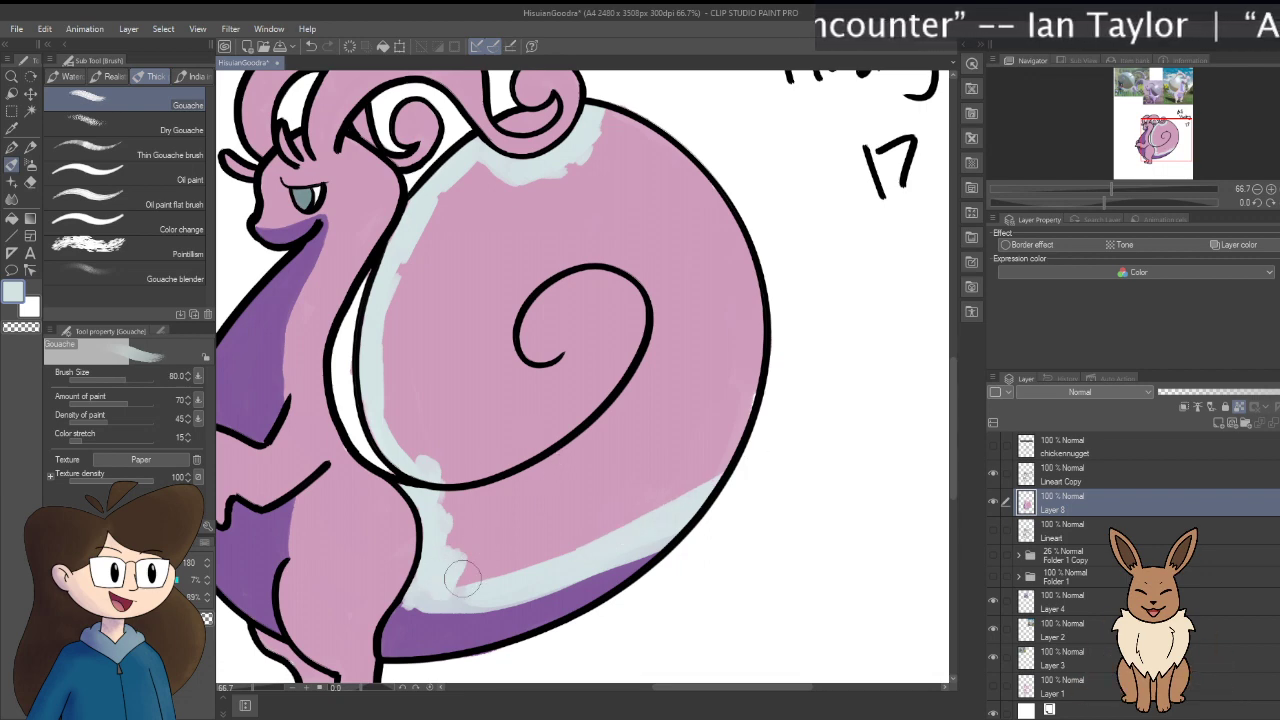
Step: Fill the rest of the shell, including the spiral, with pale grey-blue using the Gouache brush at size 80
{"action": "mouse_move", "coordinate": [462, 578]}
{"action": "left_mouse_down"}
{"action": "mouse_move", "coordinate": [498, 530]}
{"action": "mouse_move", "coordinate": [502, 557]}
{"action": "mouse_move", "coordinate": [725, 420]}
{"action": "mouse_move", "coordinate": [765, 335]}
{"action": "mouse_move", "coordinate": [688, 375]}
{"action": "mouse_move", "coordinate": [700, 420]}
{"action": "mouse_move", "coordinate": [462, 525]}
{"action": "mouse_move", "coordinate": [500, 465]}
{"action": "mouse_move", "coordinate": [529, 508]}
{"action": "mouse_move", "coordinate": [666, 417]}
{"action": "mouse_move", "coordinate": [715, 345]}
{"action": "mouse_move", "coordinate": [667, 418]}
{"action": "left_mouse_up"}
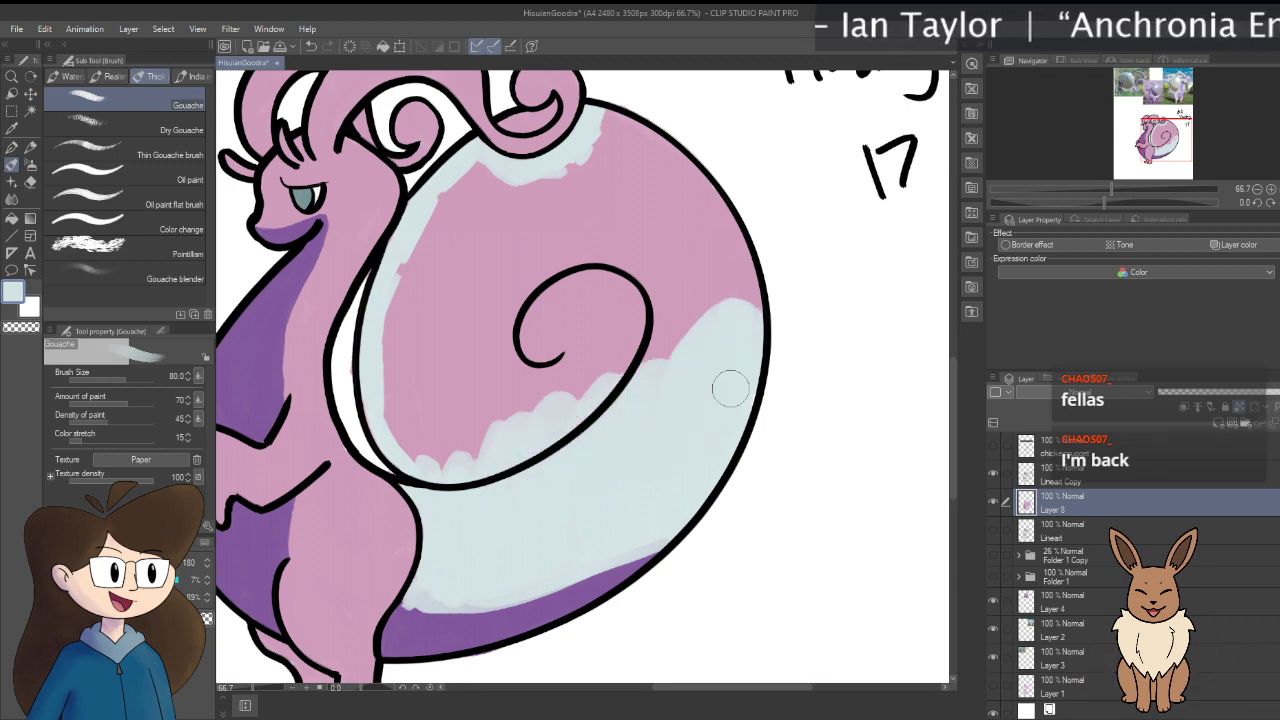
{"action": "left_click_drag", "start_coordinate": [730, 388], "coordinate": [772, 284]}
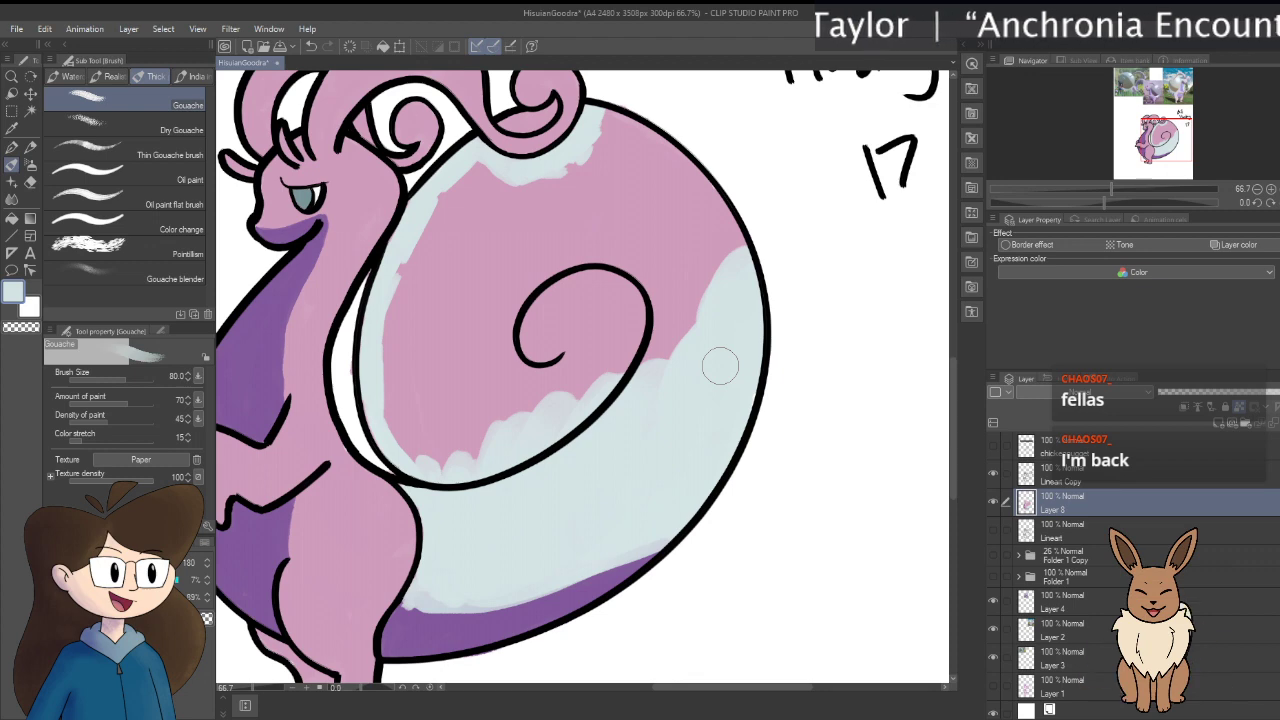
{"action": "scroll", "coordinate": [720, 346], "scroll_direction": "down", "scroll_amount": 2}
{"action": "scroll", "coordinate": [738, 500], "scroll_direction": "up", "scroll_amount": 1}
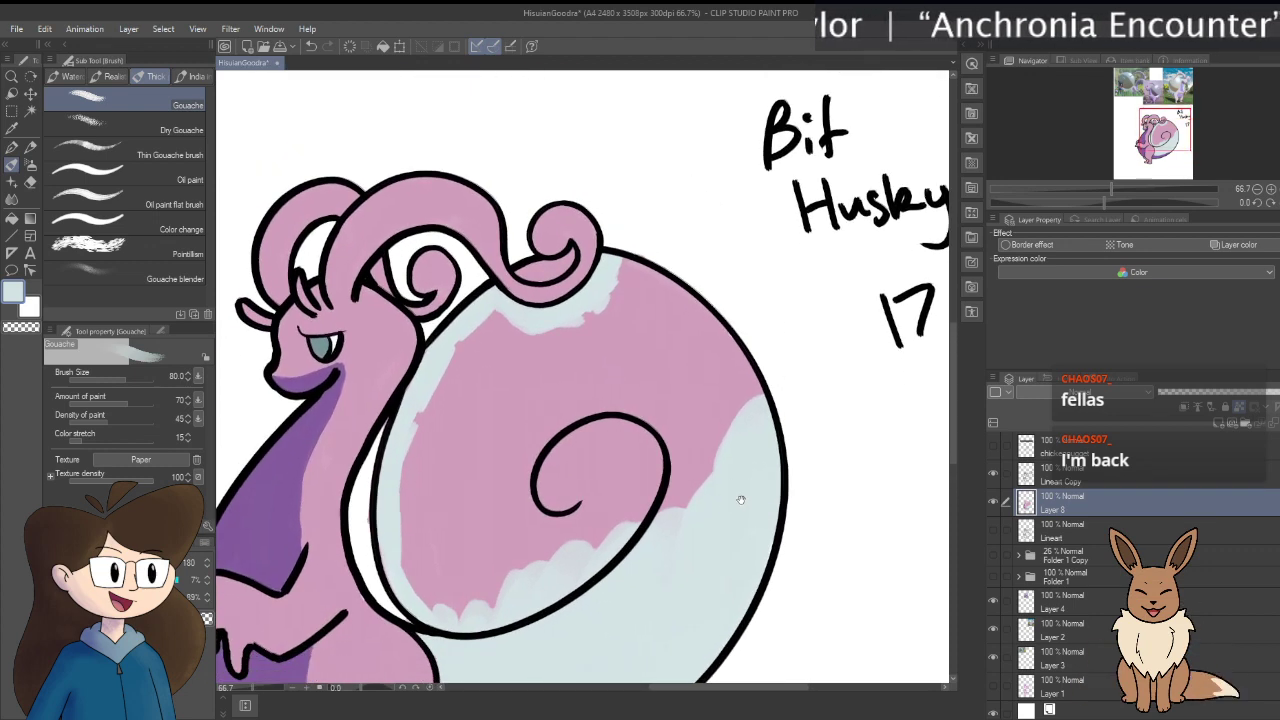
{"action": "mouse_move", "coordinate": [490, 600]}
{"action": "left_mouse_down"}
{"action": "mouse_move", "coordinate": [432, 557]}
{"action": "mouse_move", "coordinate": [425, 614]}
{"action": "mouse_move", "coordinate": [427, 458]}
{"action": "mouse_move", "coordinate": [398, 529]}
{"action": "mouse_move", "coordinate": [478, 313]}
{"action": "mouse_move", "coordinate": [490, 351]}
{"action": "mouse_move", "coordinate": [520, 363]}
{"action": "mouse_move", "coordinate": [574, 353]}
{"action": "mouse_move", "coordinate": [642, 296]}
{"action": "mouse_move", "coordinate": [633, 261]}
{"action": "mouse_move", "coordinate": [630, 313]}
{"action": "mouse_move", "coordinate": [662, 329]}
{"action": "mouse_move", "coordinate": [677, 385]}
{"action": "mouse_move", "coordinate": [711, 404]}
{"action": "mouse_move", "coordinate": [763, 379]}
{"action": "mouse_move", "coordinate": [717, 373]}
{"action": "mouse_move", "coordinate": [697, 391]}
{"action": "mouse_move", "coordinate": [670, 526]}
{"action": "mouse_move", "coordinate": [623, 552]}
{"action": "mouse_move", "coordinate": [703, 375]}
{"action": "mouse_move", "coordinate": [663, 362]}
{"action": "mouse_move", "coordinate": [600, 425]}
{"action": "mouse_move", "coordinate": [564, 430]}
{"action": "mouse_move", "coordinate": [491, 392]}
{"action": "mouse_move", "coordinate": [477, 401]}
{"action": "mouse_move", "coordinate": [462, 508]}
{"action": "mouse_move", "coordinate": [473, 494]}
{"action": "mouse_move", "coordinate": [500, 564]}
{"action": "mouse_move", "coordinate": [568, 552]}
{"action": "mouse_move", "coordinate": [615, 483]}
{"action": "mouse_move", "coordinate": [561, 453]}
{"action": "mouse_move", "coordinate": [565, 414]}
{"action": "mouse_move", "coordinate": [501, 492]}
{"action": "left_mouse_up"}
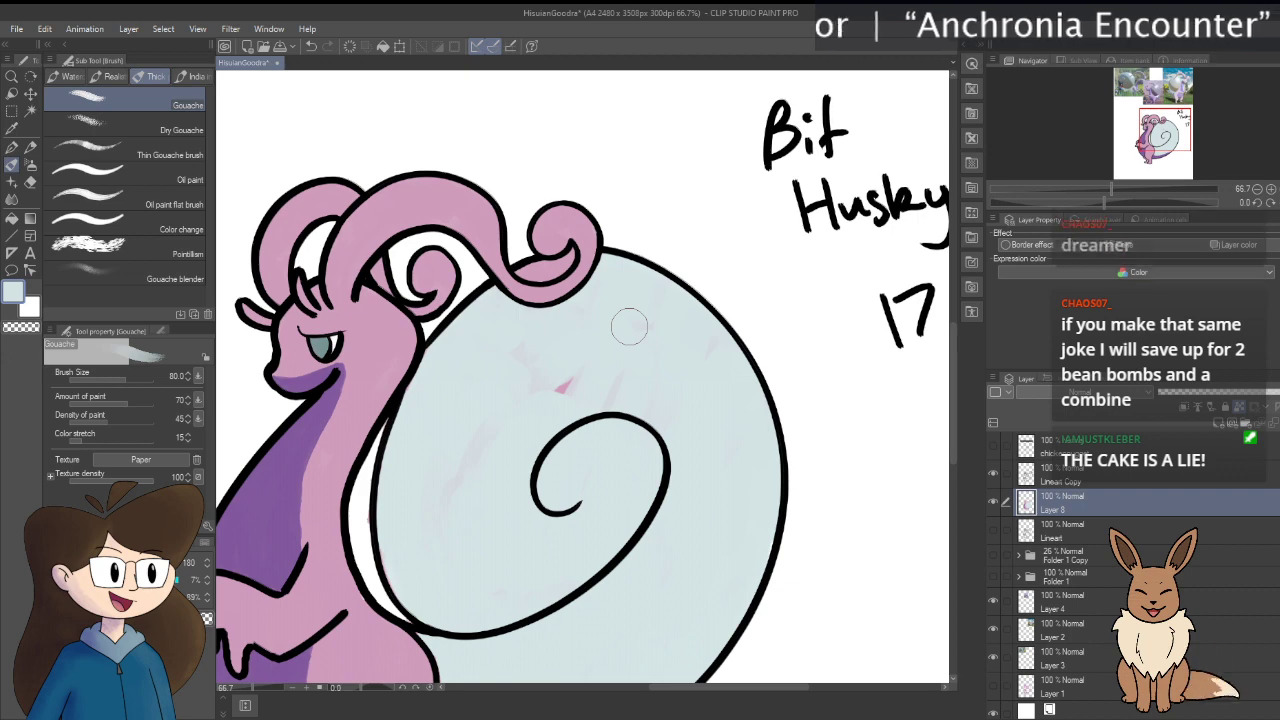
{"action": "mouse_move", "coordinate": [629, 327]}
{"action": "left_mouse_down"}
{"action": "mouse_move", "coordinate": [596, 379]}
{"action": "mouse_move", "coordinate": [620, 363]}
{"action": "mouse_move", "coordinate": [532, 363]}
{"action": "left_mouse_up"}
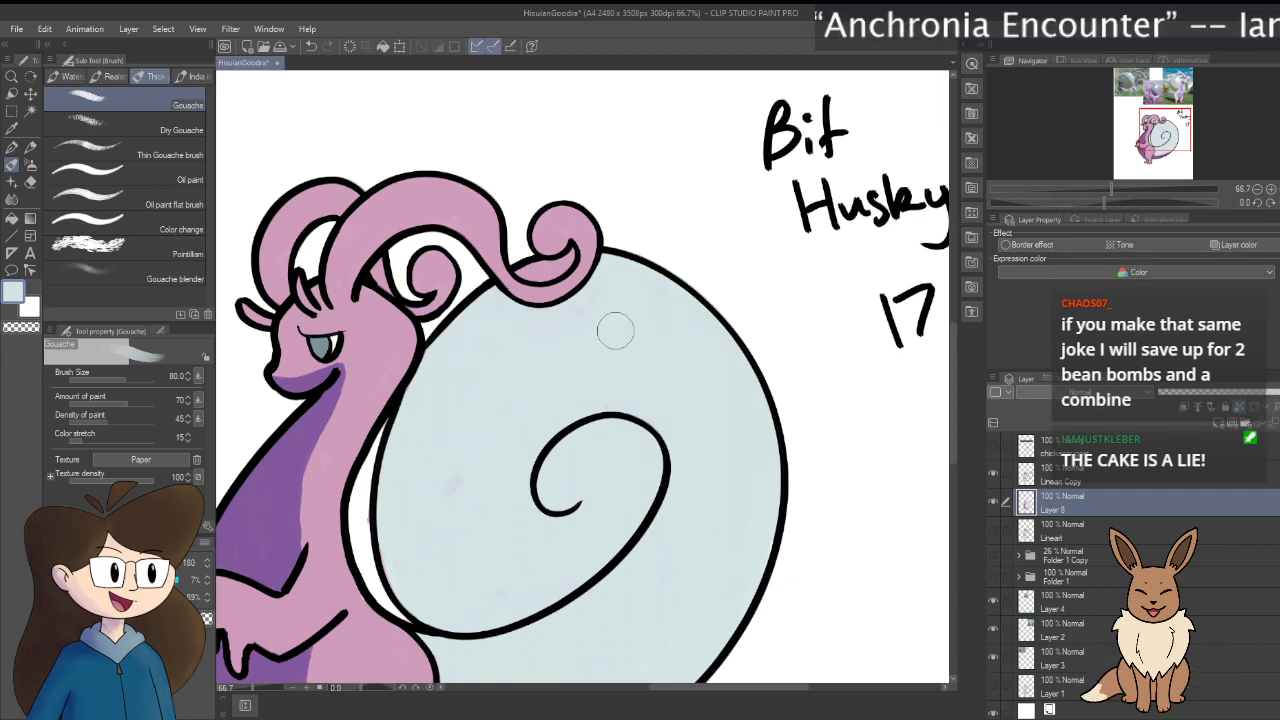
{"action": "mouse_move", "coordinate": [619, 463]}
{"action": "left_mouse_down"}
{"action": "mouse_move", "coordinate": [625, 300]}
{"action": "mouse_move", "coordinate": [649, 286]}
{"action": "left_mouse_up"}
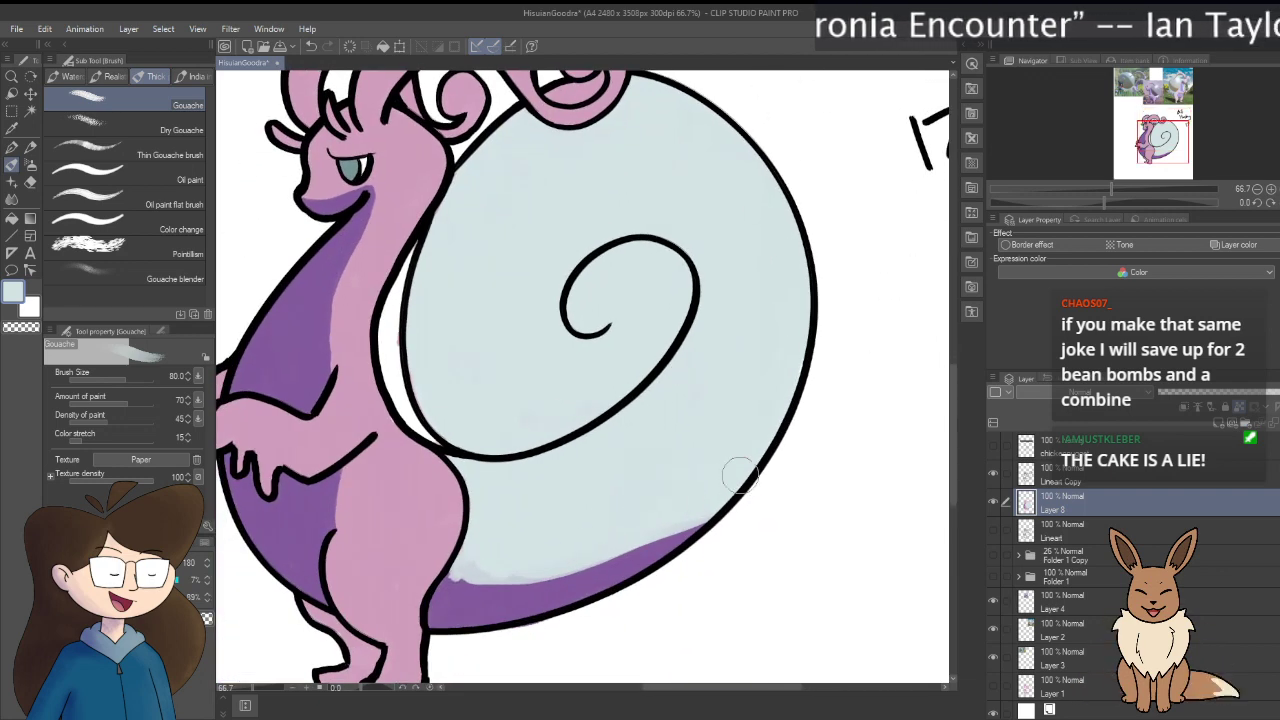
Step: Fill the small shell area enclosed by the front horn's curl with pale grey-blue at Gouache brush size 15
{"action": "scroll", "coordinate": [740, 476], "scroll_direction": "up", "scroll_amount": 4}
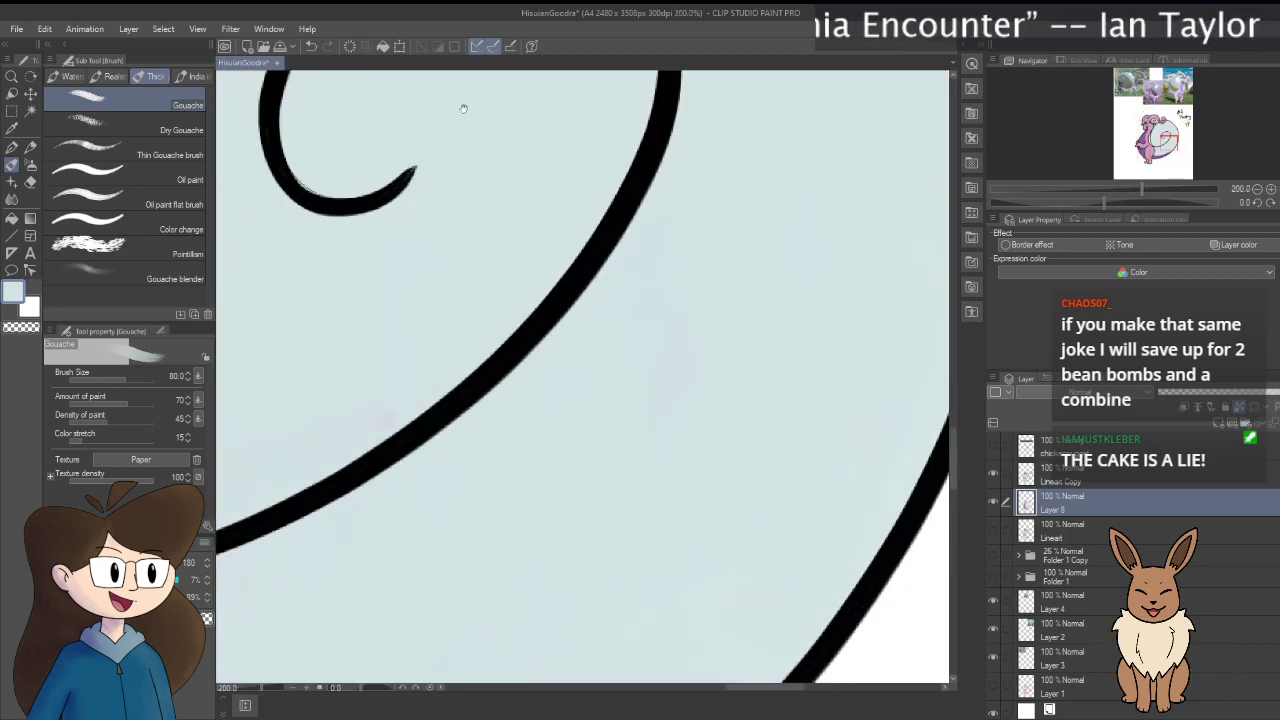
{"action": "mouse_move", "coordinate": [463, 108]}
{"action": "left_mouse_down"}
{"action": "mouse_move", "coordinate": [623, 306]}
{"action": "mouse_move", "coordinate": [651, 580]}
{"action": "left_mouse_up"}
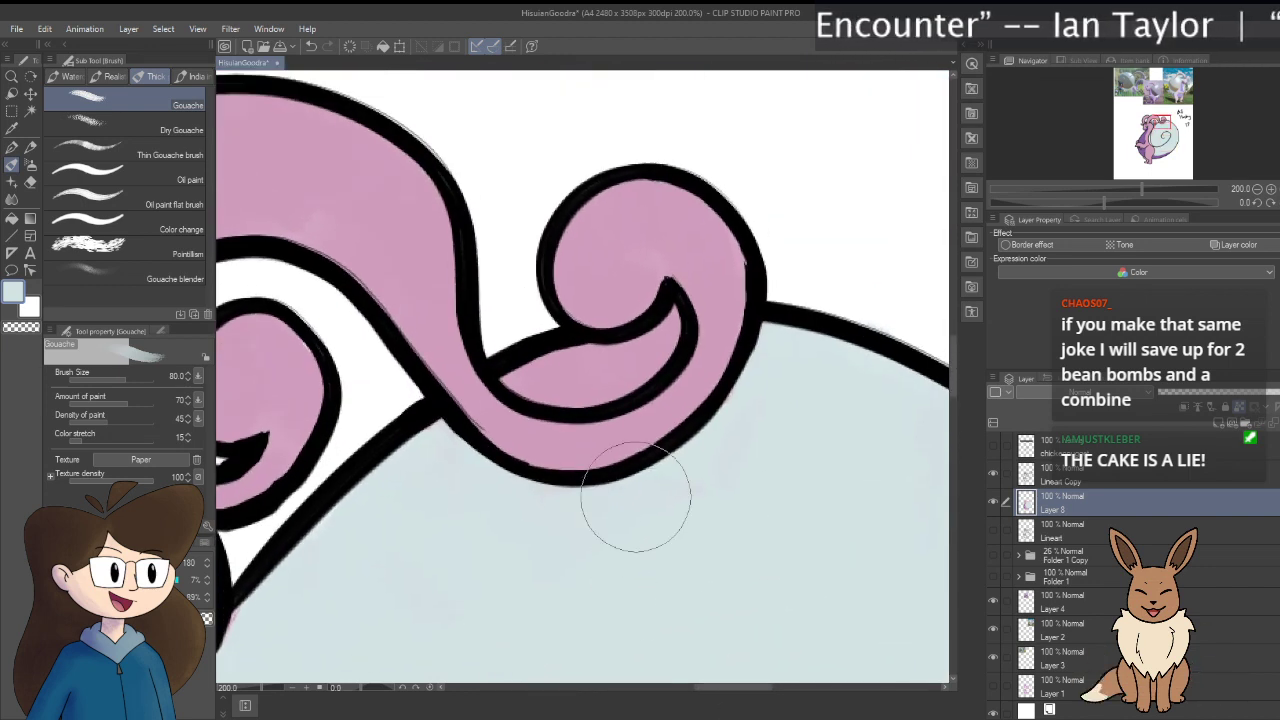
{"action": "key", "text": "bracketleft"}
{"action": "key", "text": "bracketleft"}
{"action": "key", "text": "bracketleft"}
{"action": "key", "text": "bracketleft"}
{"action": "key", "text": "bracketleft"}
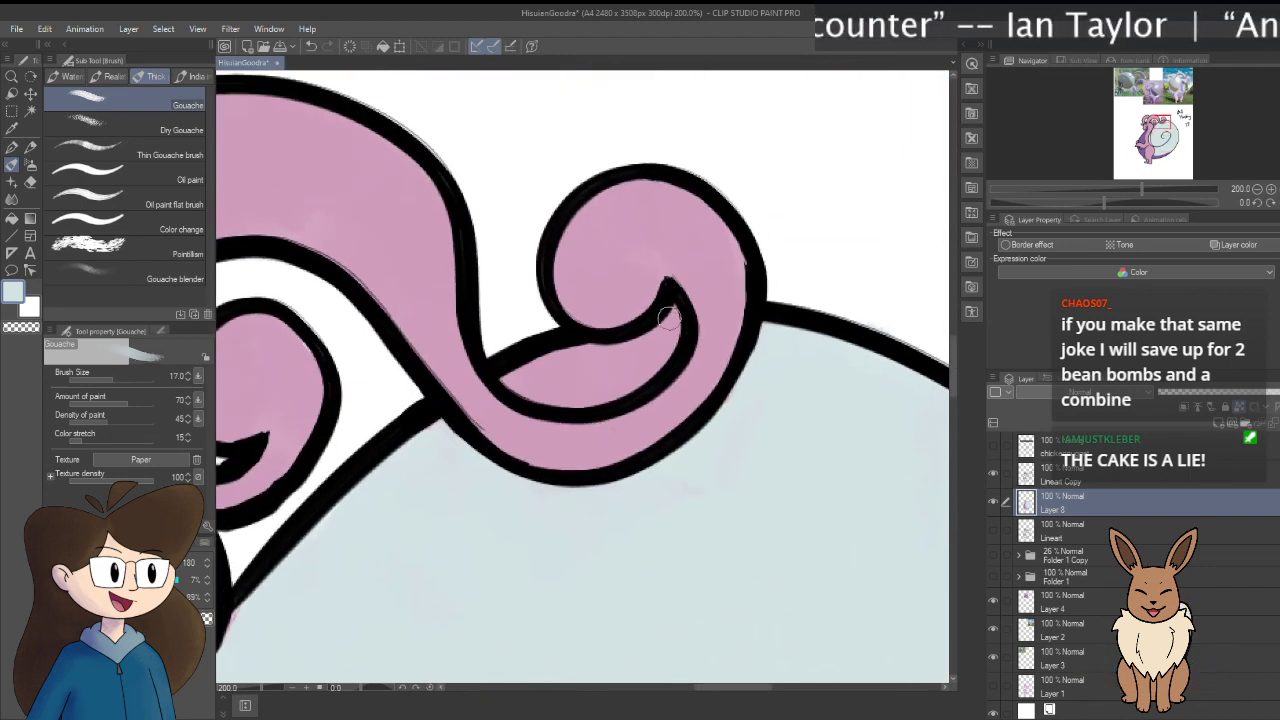
{"action": "key", "text": "bracketleft"}
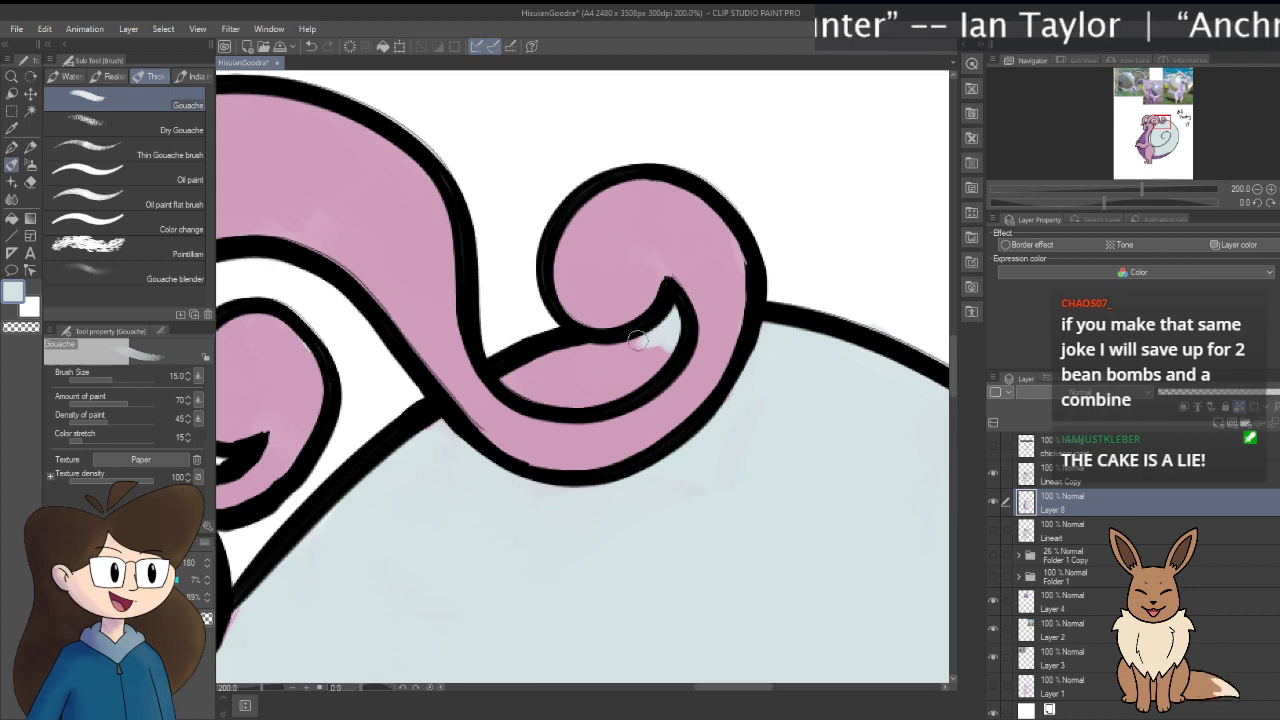
{"action": "mouse_move", "coordinate": [636, 341]}
{"action": "left_mouse_down"}
{"action": "mouse_move", "coordinate": [568, 346]}
{"action": "mouse_move", "coordinate": [502, 379]}
{"action": "mouse_move", "coordinate": [573, 385]}
{"action": "mouse_move", "coordinate": [508, 376]}
{"action": "mouse_move", "coordinate": [512, 394]}
{"action": "mouse_move", "coordinate": [589, 397]}
{"action": "mouse_move", "coordinate": [558, 397]}
{"action": "mouse_move", "coordinate": [623, 383]}
{"action": "mouse_move", "coordinate": [662, 347]}
{"action": "mouse_move", "coordinate": [606, 365]}
{"action": "mouse_move", "coordinate": [582, 394]}
{"action": "mouse_move", "coordinate": [595, 349]}
{"action": "mouse_move", "coordinate": [528, 380]}
{"action": "left_mouse_up"}
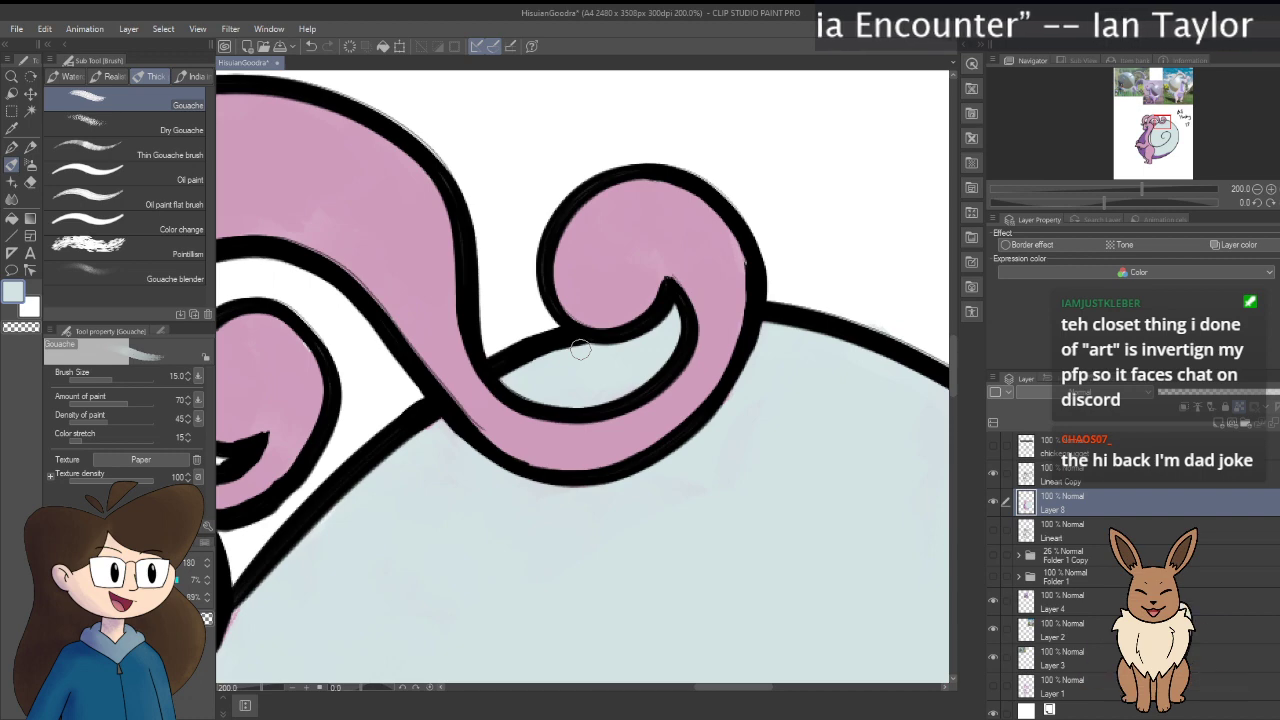
{"action": "key", "text": "ctrl+a"}
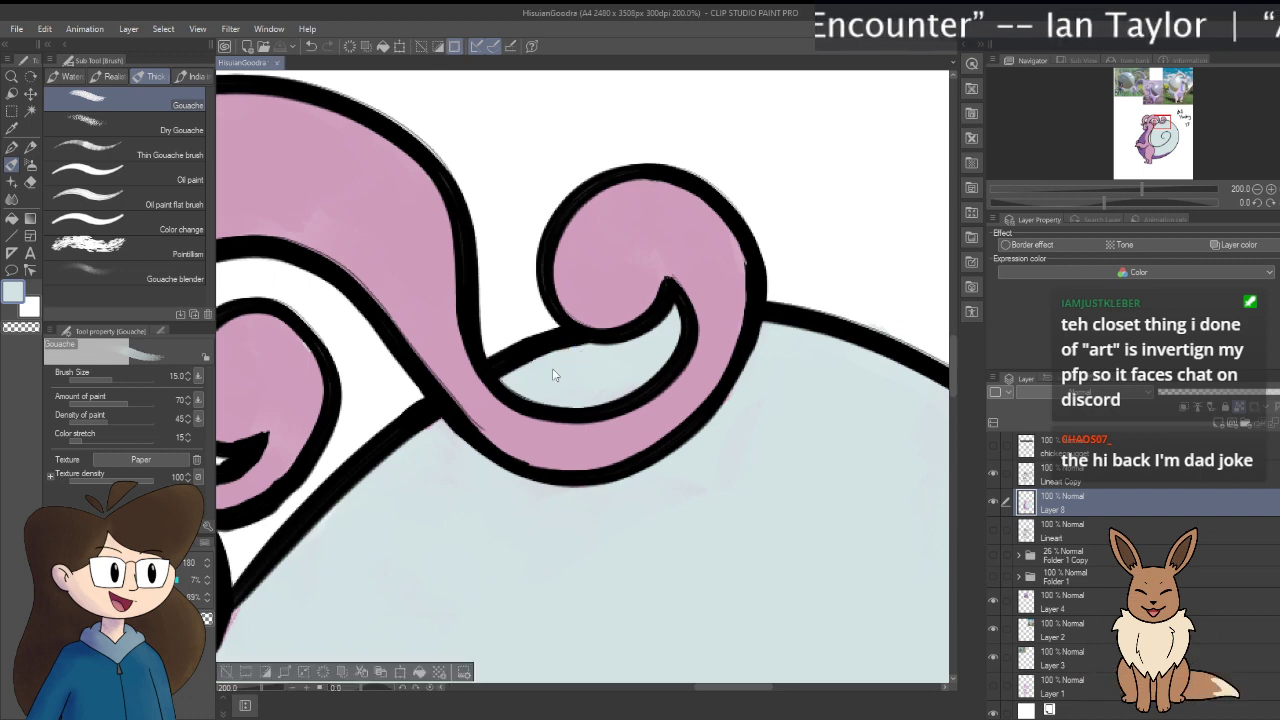
Step: Even out the pale grey-blue fill around the shell's spiral with the Gouache brush, reducing its size from 120 to 80
{"action": "scroll", "coordinate": [545, 448], "scroll_direction": "down", "scroll_amount": 1}
{"action": "scroll", "coordinate": [535, 515], "scroll_direction": "down", "scroll_amount": 1}
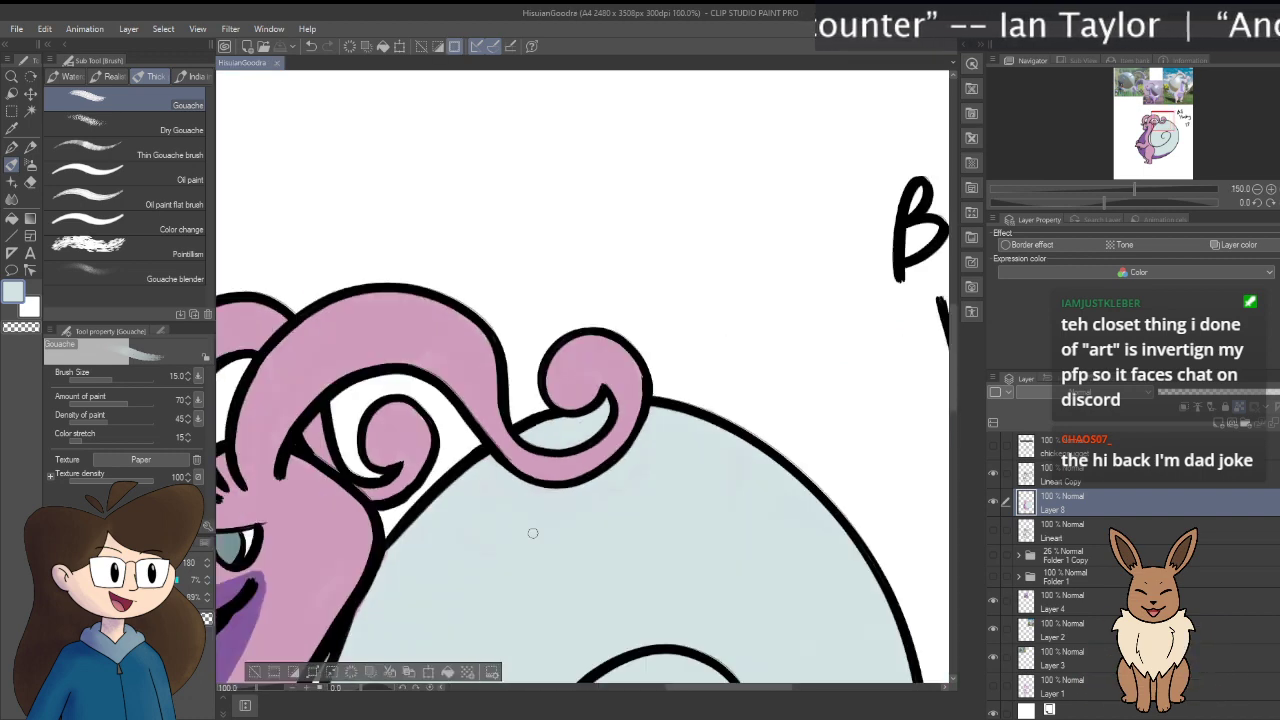
{"action": "scroll", "coordinate": [534, 534], "scroll_direction": "up", "scroll_amount": 2}
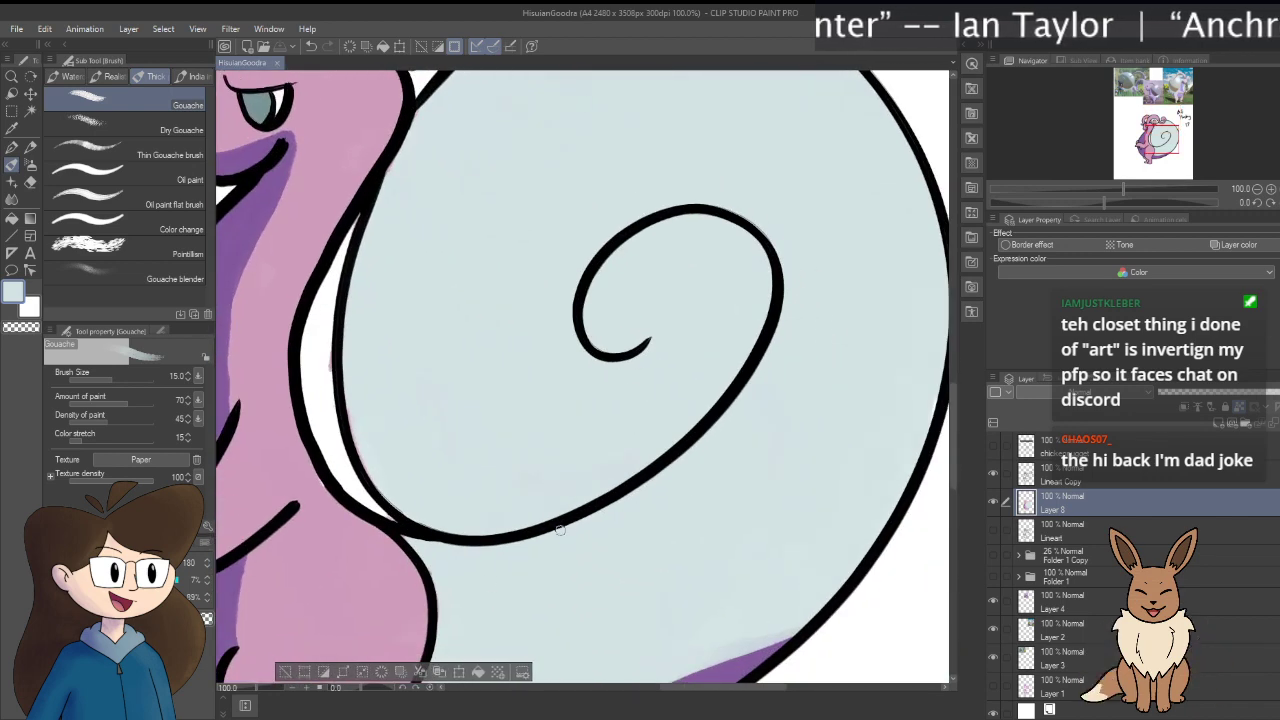
{"action": "key", "text": "bracketright"}
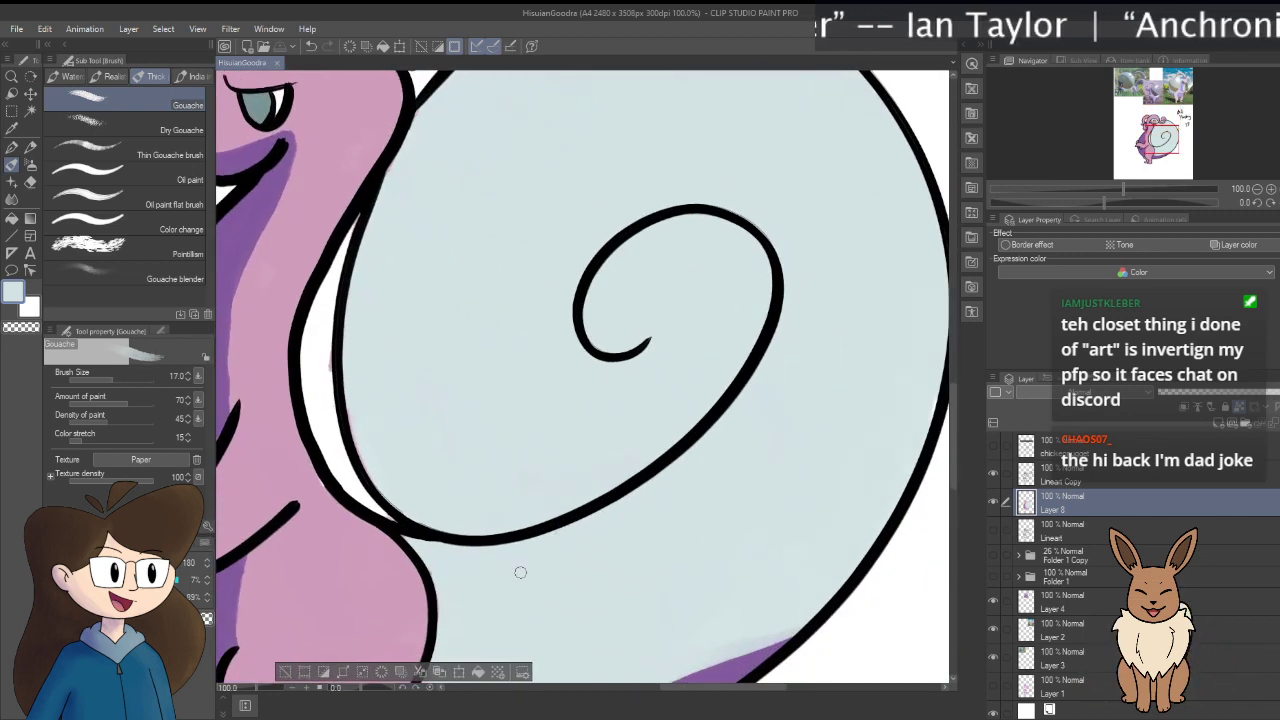
{"action": "key", "text": "bracketright"}
{"action": "key", "text": "bracketright"}
{"action": "key", "text": "bracketright"}
{"action": "key", "text": "bracketright"}
{"action": "key", "text": "bracketright"}
{"action": "key", "text": "bracketright"}
{"action": "key", "text": "bracketright"}
{"action": "key", "text": "bracketright"}
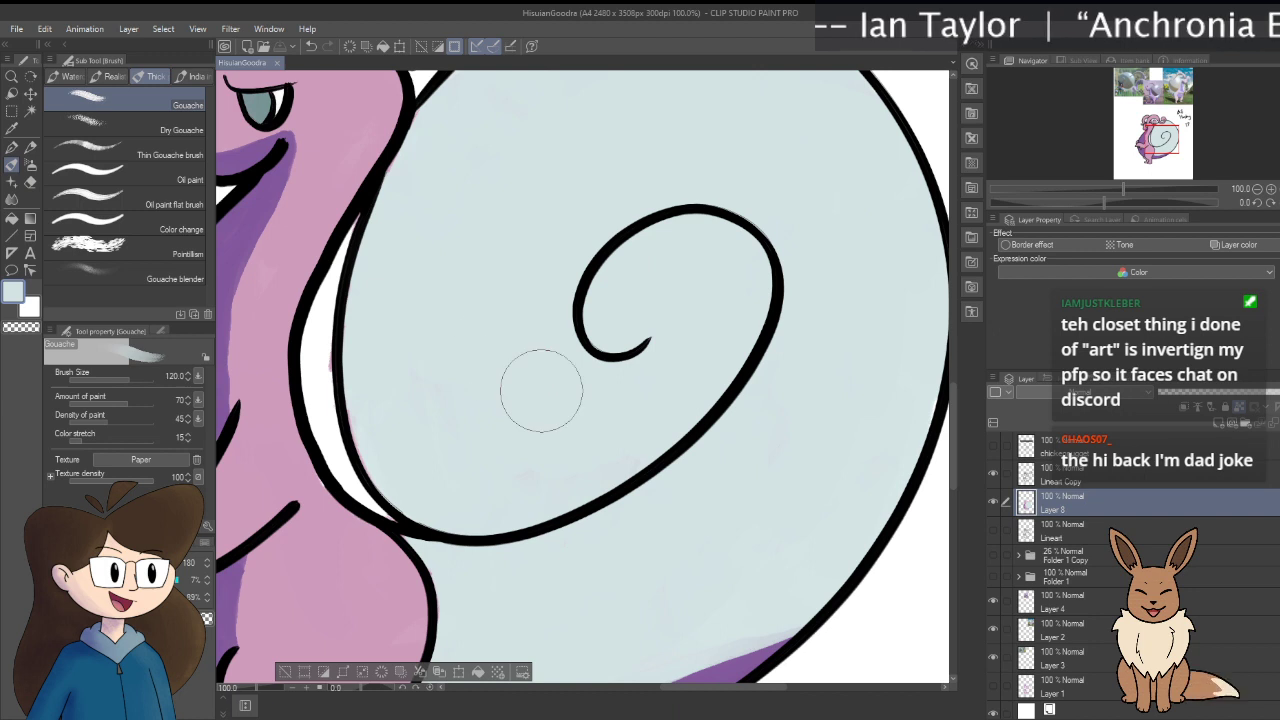
{"action": "key", "text": "bracketleft"}
{"action": "key", "text": "bracketleft"}
{"action": "key", "text": "bracketleft"}
{"action": "key", "text": "bracketleft"}
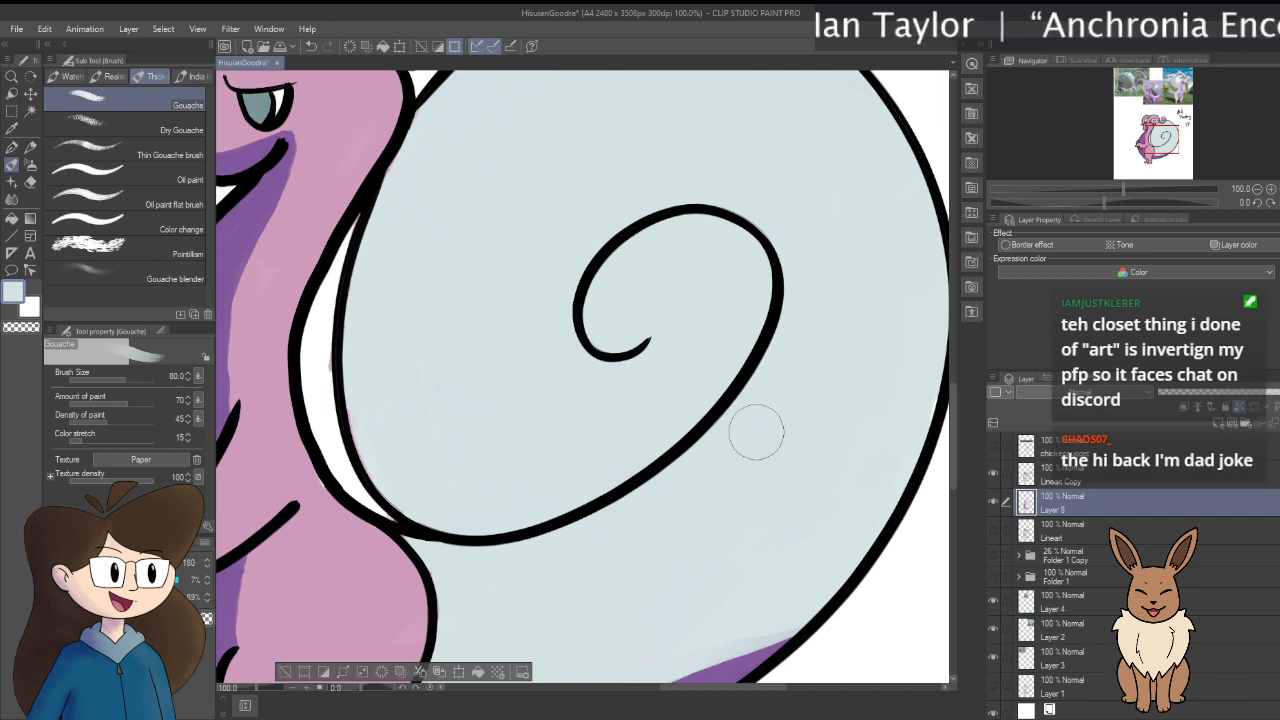
Step: Erase stray colour from the gap between body and shell, and cover the pink smudge inside the shell's front edge with pale grey-blue at size 60
{"action": "key", "text": "e"}
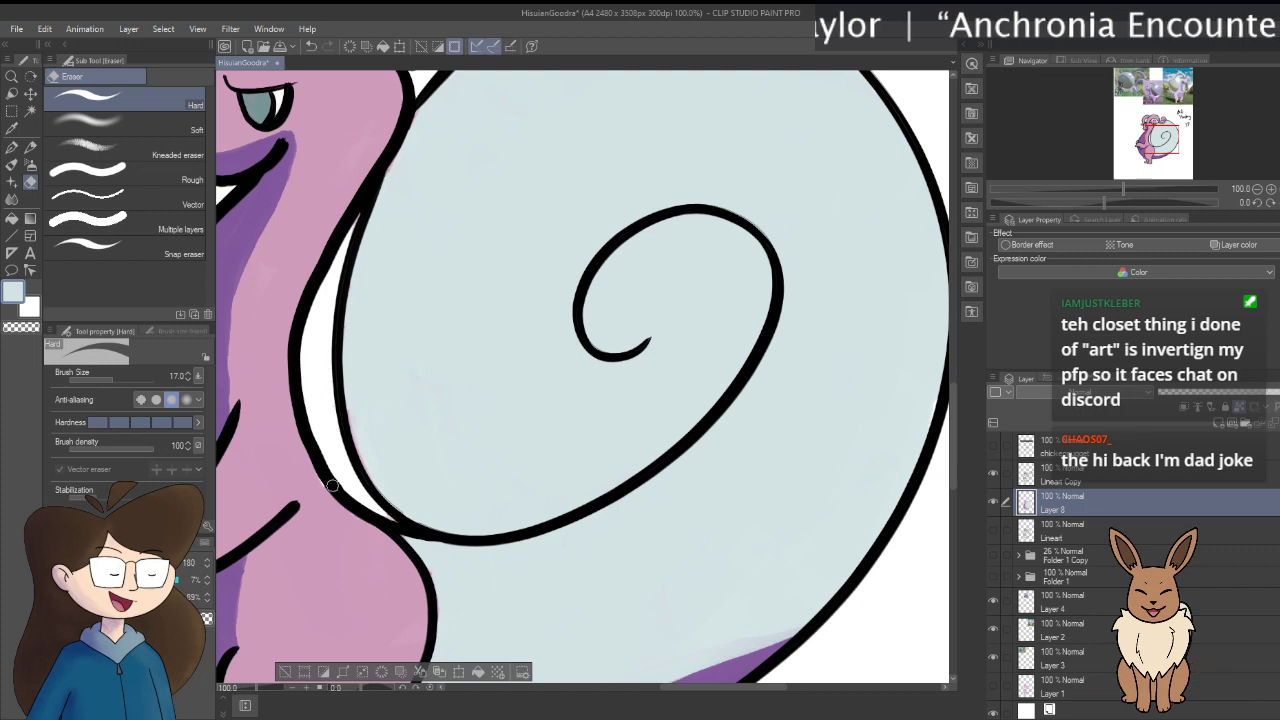
{"action": "key", "text": "i"}
{"action": "left_click", "coordinate": [333, 563]}
{"action": "key", "text": "b"}
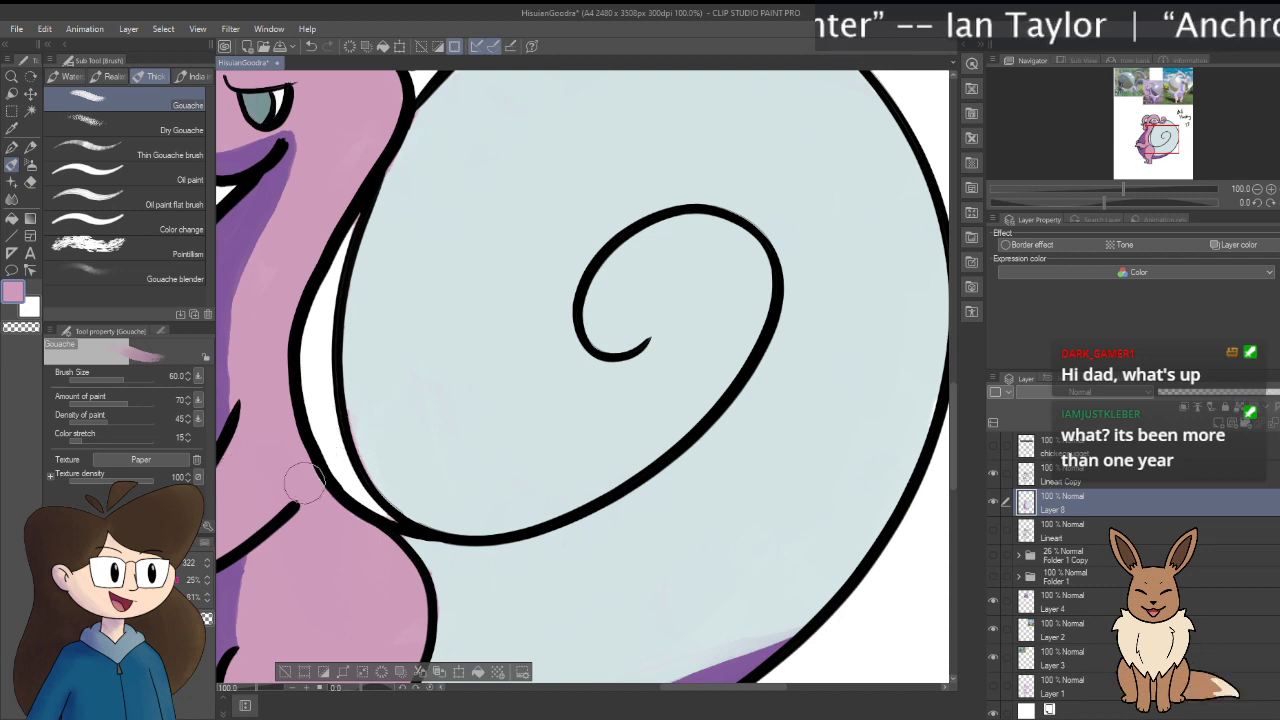
{"action": "left_click", "coordinate": [420, 368], "text": "alt"}
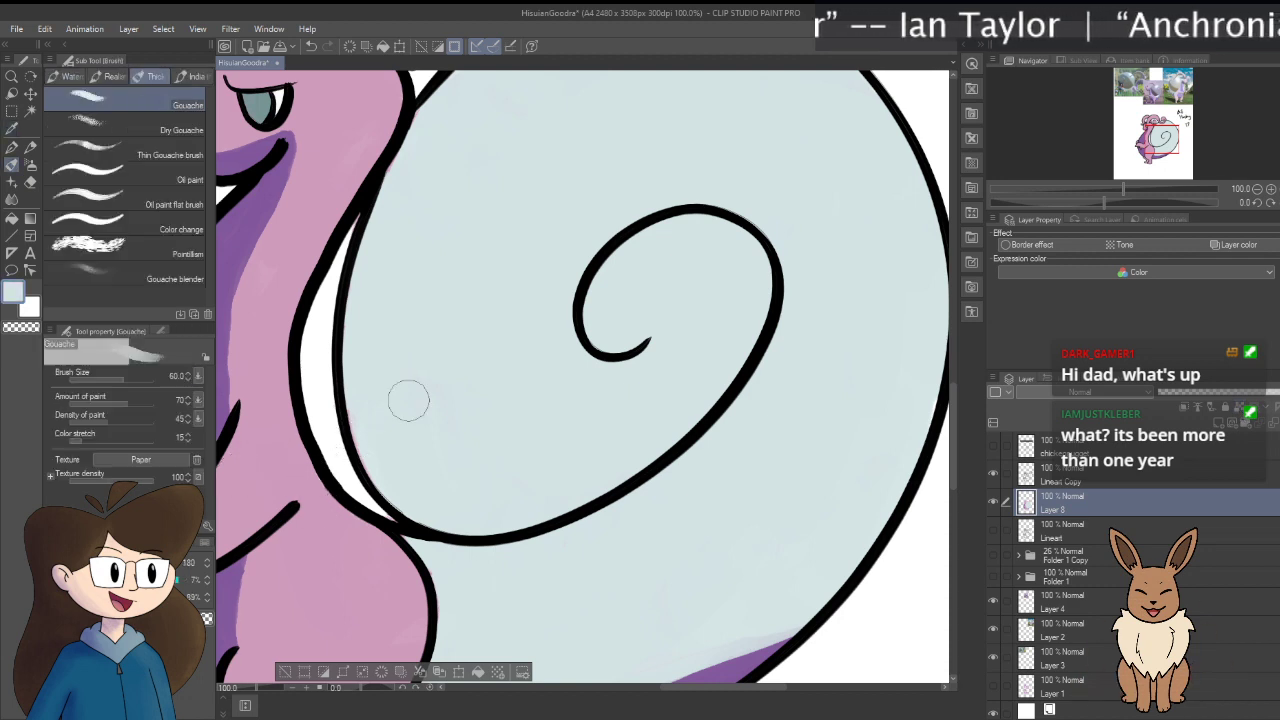
{"action": "mouse_move", "coordinate": [366, 414]}
{"action": "left_mouse_down"}
{"action": "mouse_move", "coordinate": [363, 449]}
{"action": "mouse_move", "coordinate": [388, 478]}
{"action": "left_mouse_up"}
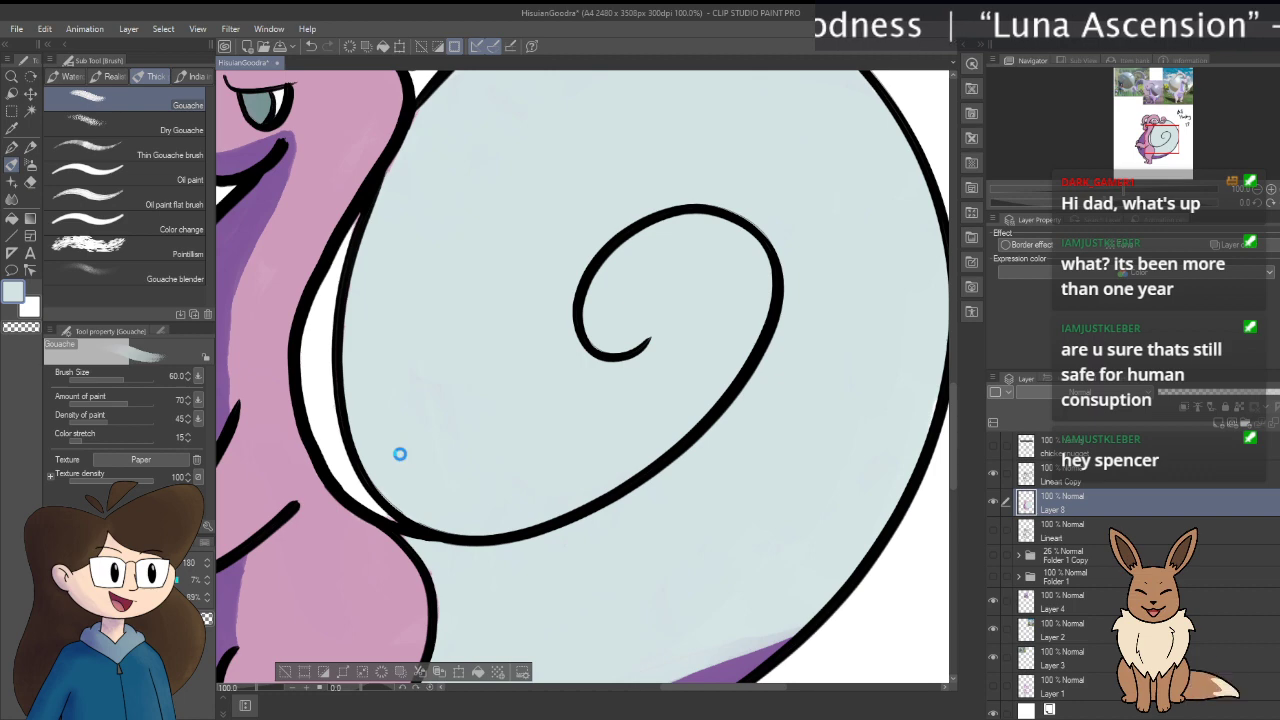
Step: Smooth the boundary between the shell and its purple underside behind the hip, covering the lilac smudges with pale grey-blue at Gouache size 17
{"action": "scroll", "coordinate": [400, 456], "scroll_direction": "down", "scroll_amount": 2}
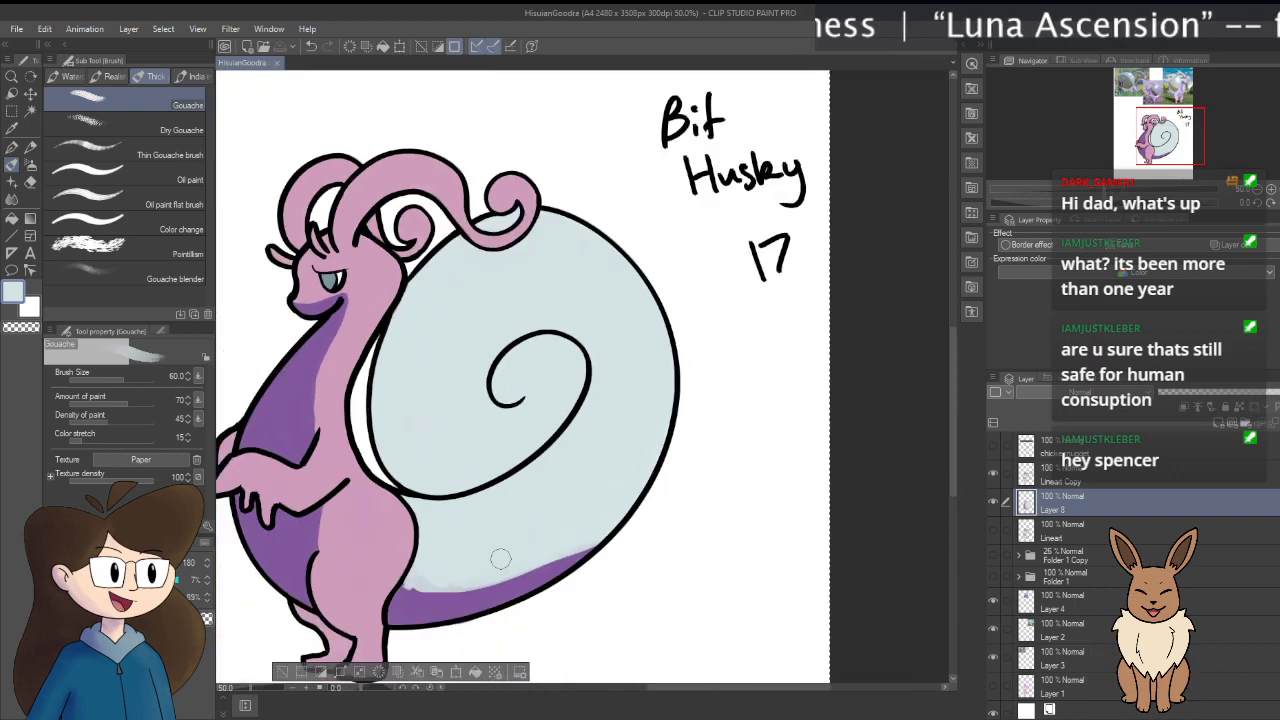
{"action": "left_click_drag", "start_coordinate": [500, 559], "coordinate": [603, 512]}
{"action": "scroll", "coordinate": [603, 512], "scroll_direction": "up", "scroll_amount": 3}
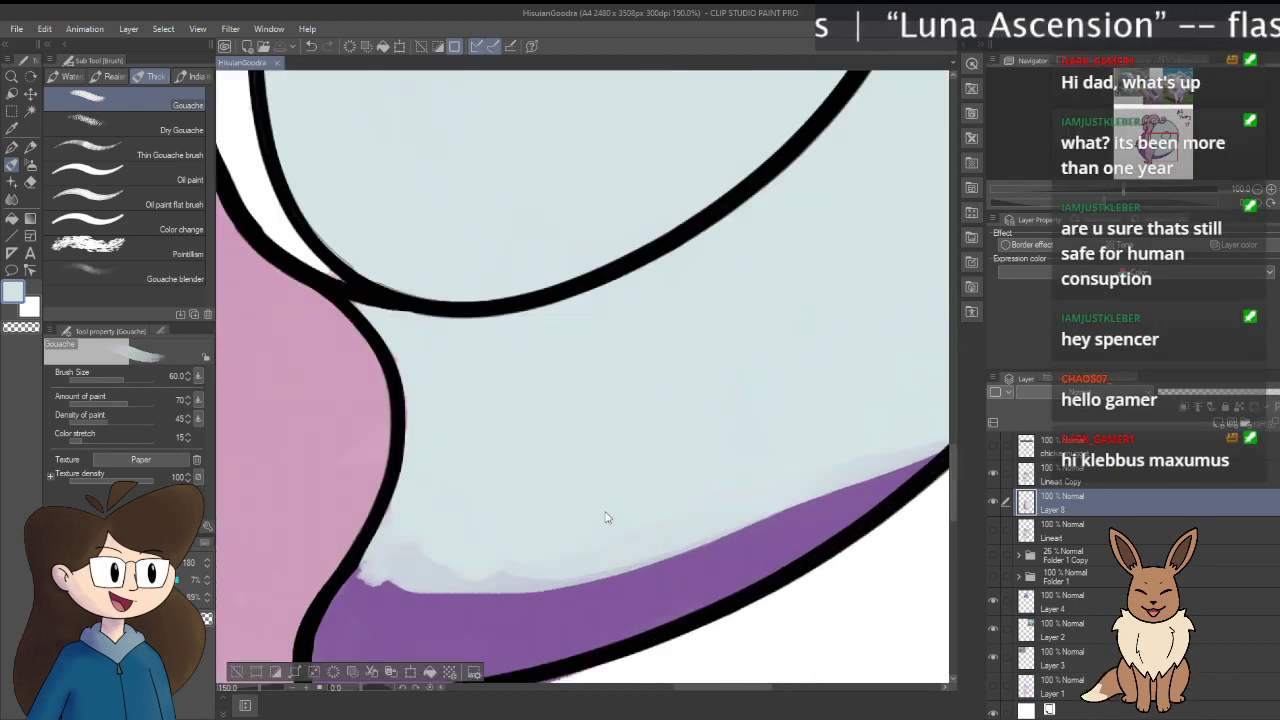
{"action": "scroll", "coordinate": [594, 537], "scroll_direction": "up", "scroll_amount": 1}
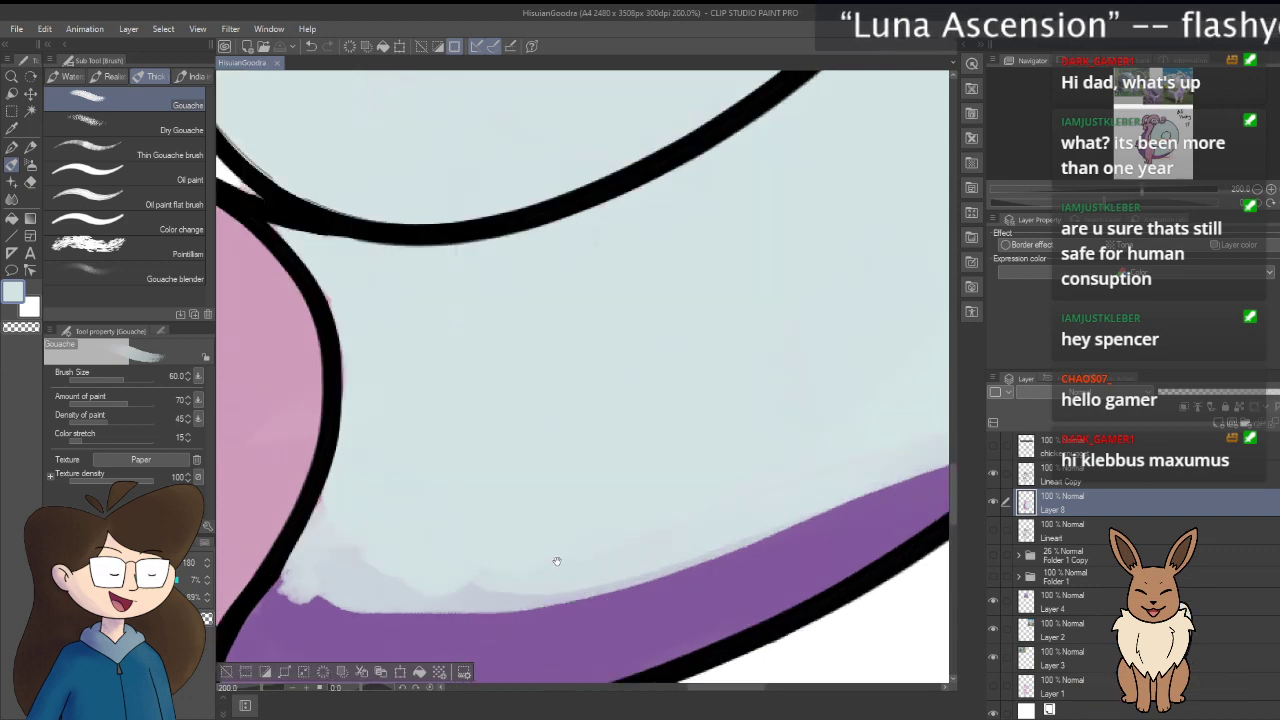
{"action": "key", "text": "bracketleft"}
{"action": "key", "text": "bracketleft"}
{"action": "key", "text": "bracketleft"}
{"action": "key", "text": "bracketleft"}
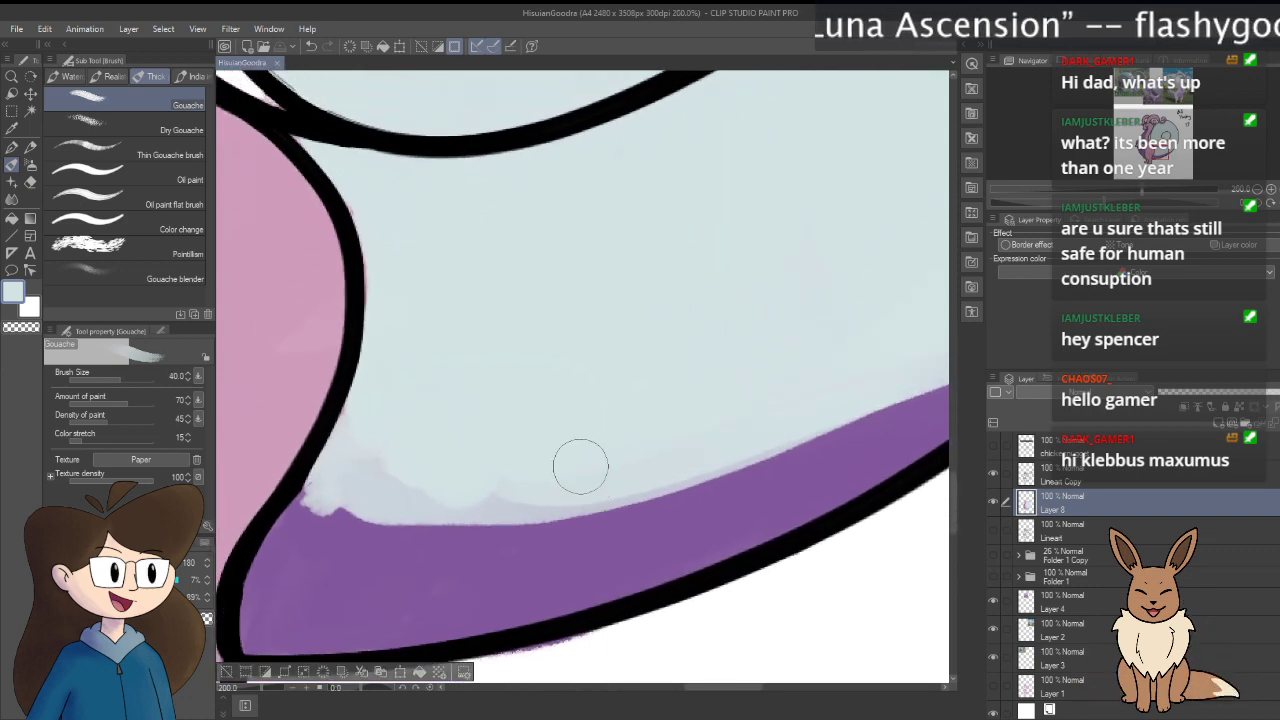
{"action": "key", "text": "bracketleft"}
{"action": "key", "text": "bracketleft"}
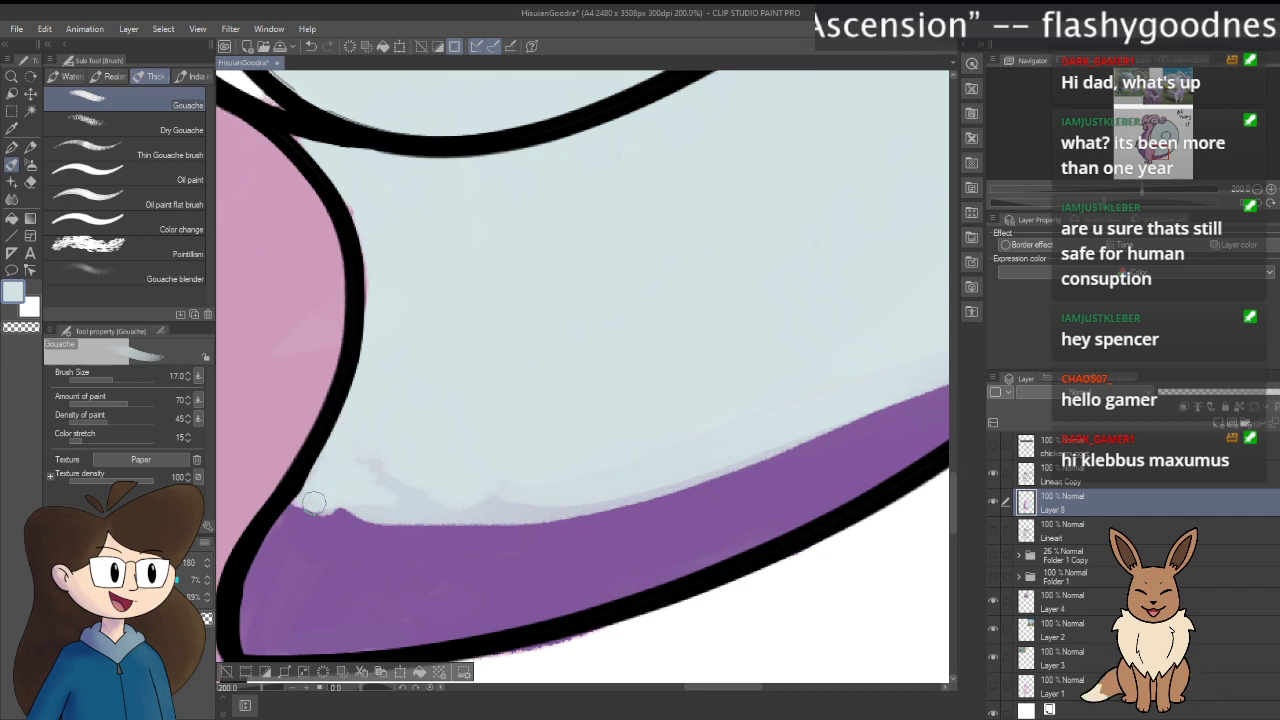
{"action": "left_click_drag", "start_coordinate": [313, 503], "coordinate": [560, 515]}
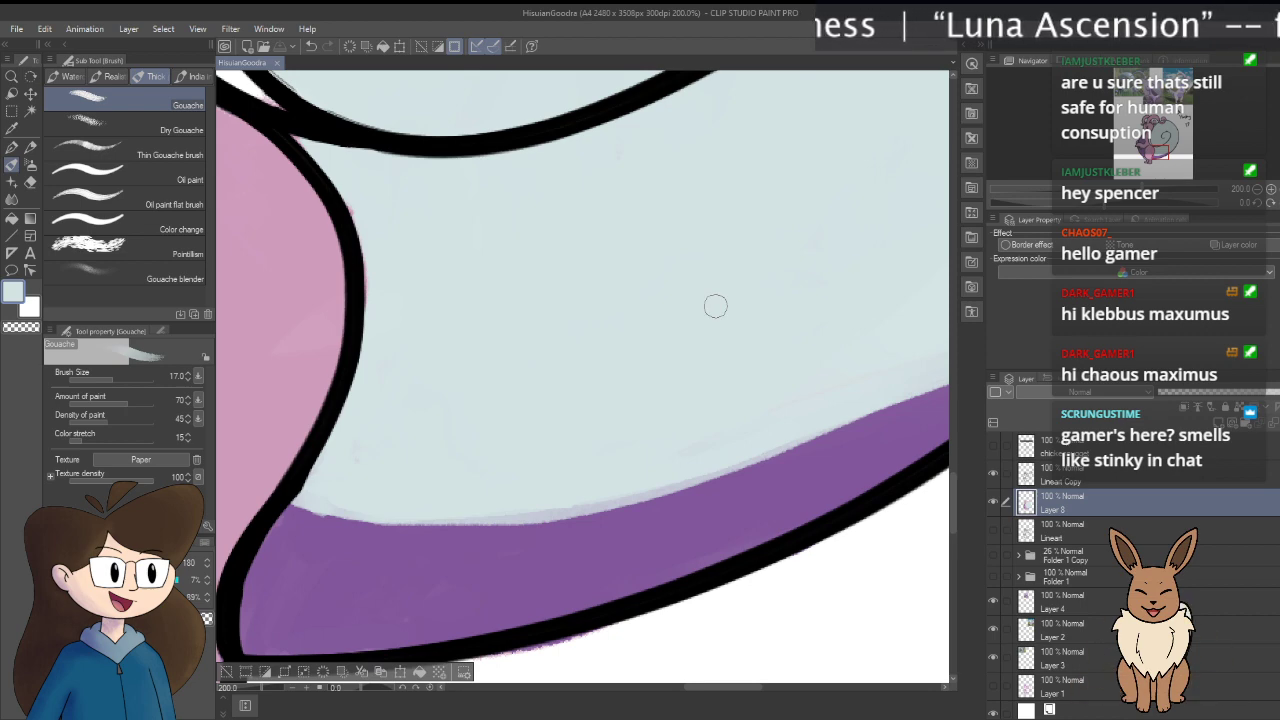
Step: Compare the colored drawing with the reference images, examining the shell, its underside and the belly
{"action": "scroll", "coordinate": [715, 305], "scroll_direction": "down", "scroll_amount": 4}
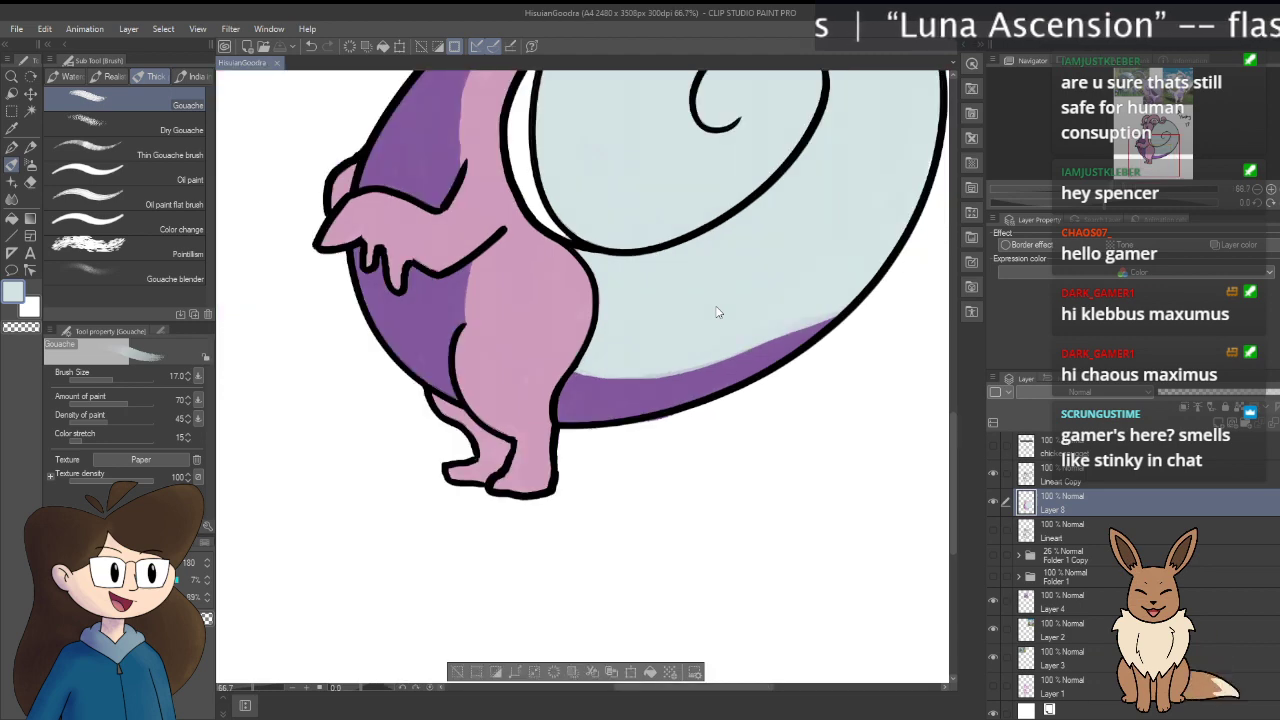
{"action": "scroll", "coordinate": [715, 305], "scroll_direction": "down", "scroll_amount": 3}
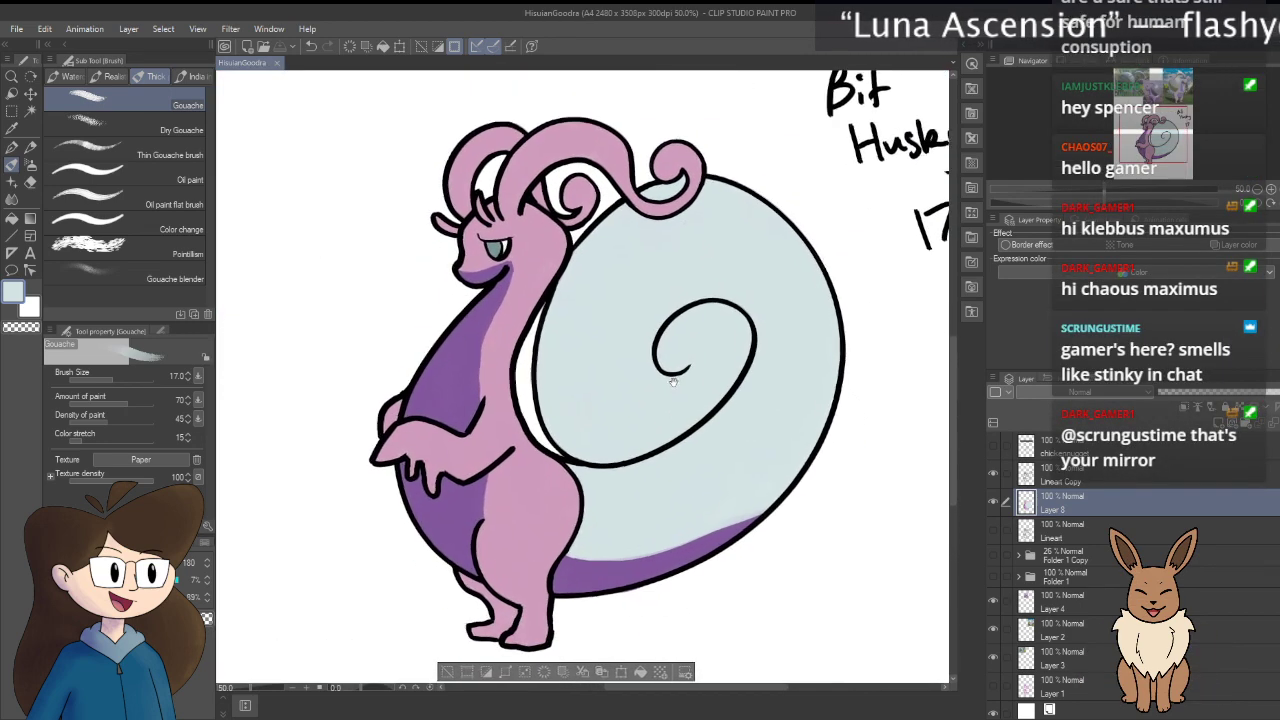
{"action": "scroll", "coordinate": [680, 365], "scroll_direction": "down", "scroll_amount": 1}
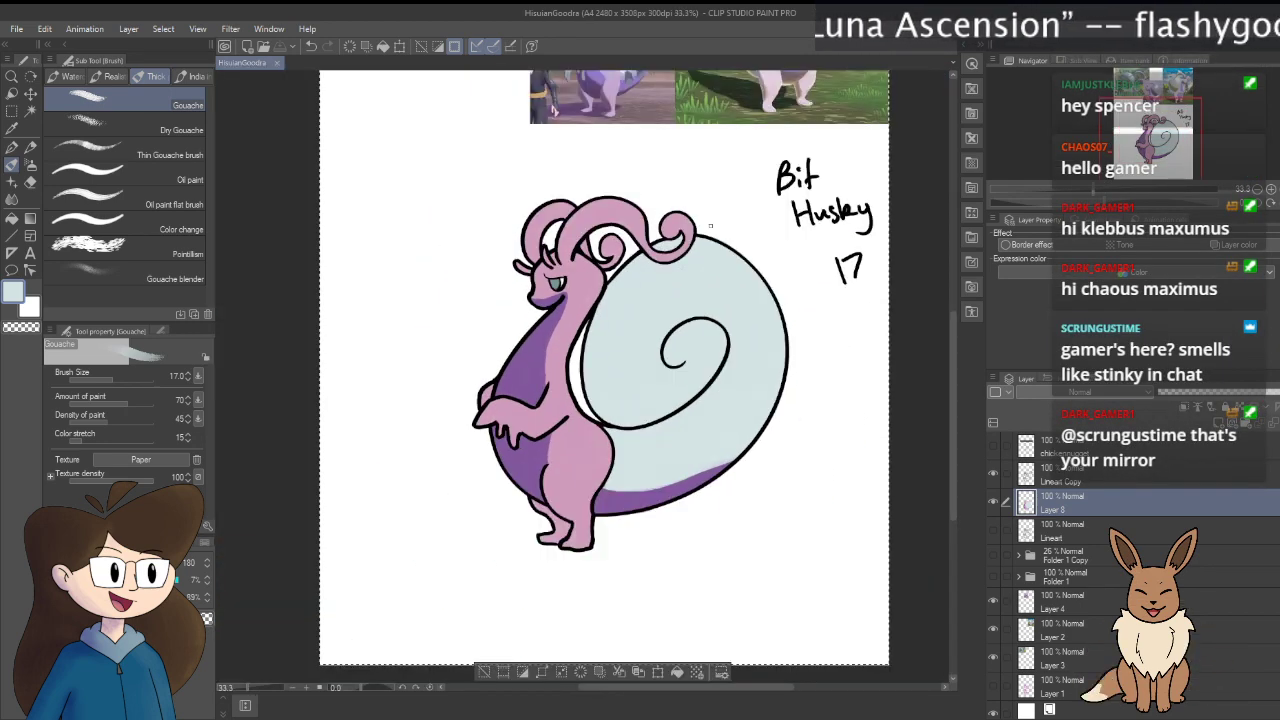
{"action": "scroll", "coordinate": [670, 390], "scroll_direction": "up", "scroll_amount": 3}
{"action": "left_click_drag", "start_coordinate": [666, 397], "coordinate": [655, 394]}
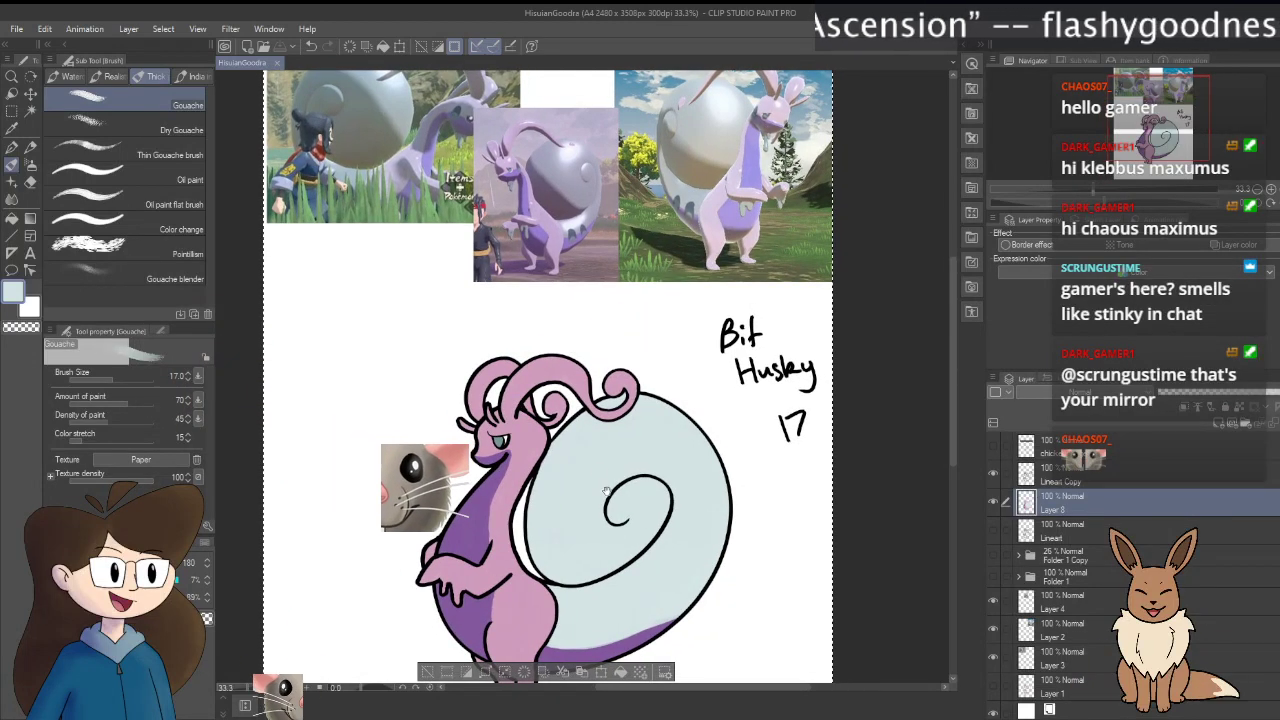
{"action": "scroll", "coordinate": [640, 395], "scroll_direction": "down", "scroll_amount": 3}
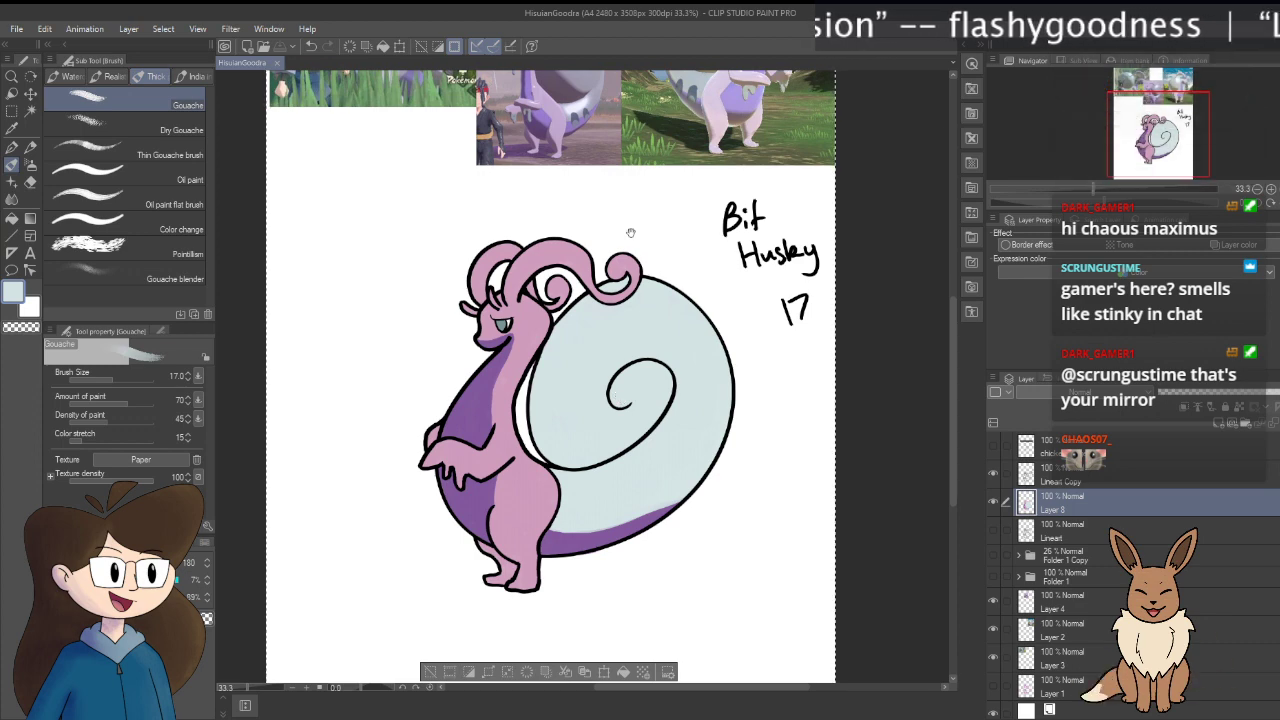
{"action": "left_click_drag", "start_coordinate": [630, 223], "coordinate": [586, 349]}
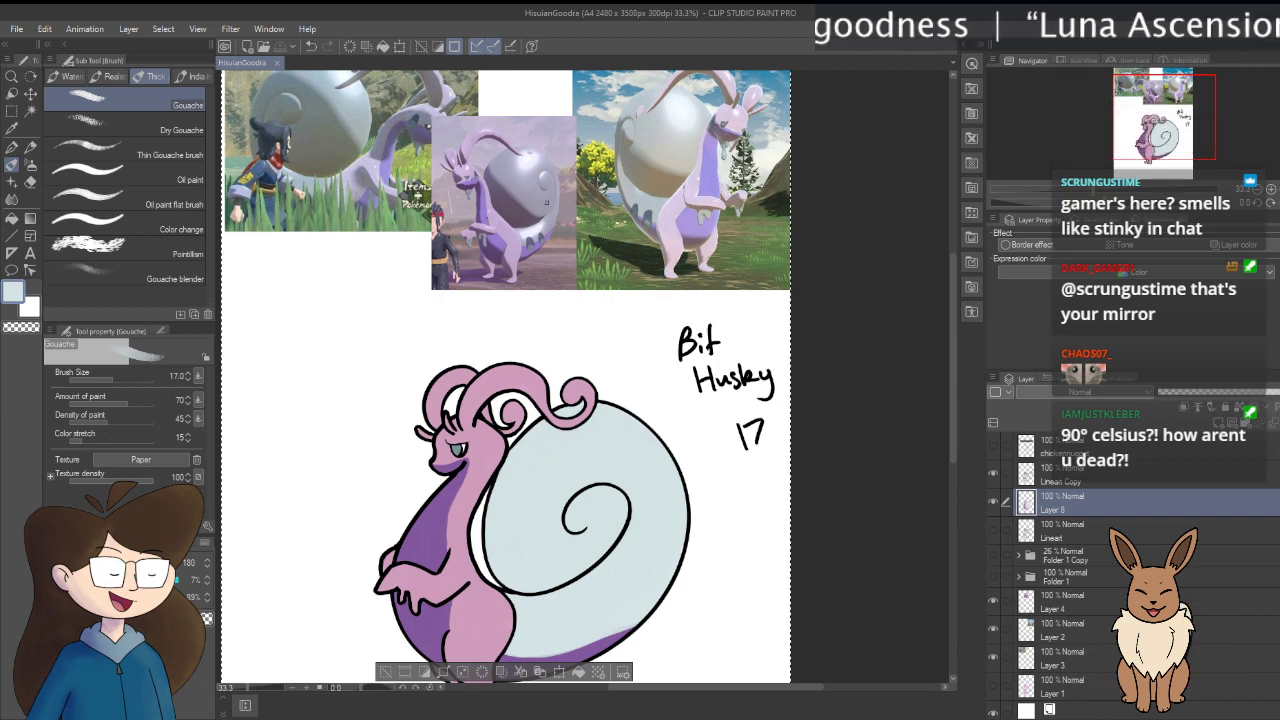
{"action": "left_click_drag", "start_coordinate": [600, 465], "coordinate": [701, 311]}
{"action": "scroll", "coordinate": [620, 345], "scroll_direction": "up", "scroll_amount": 5}
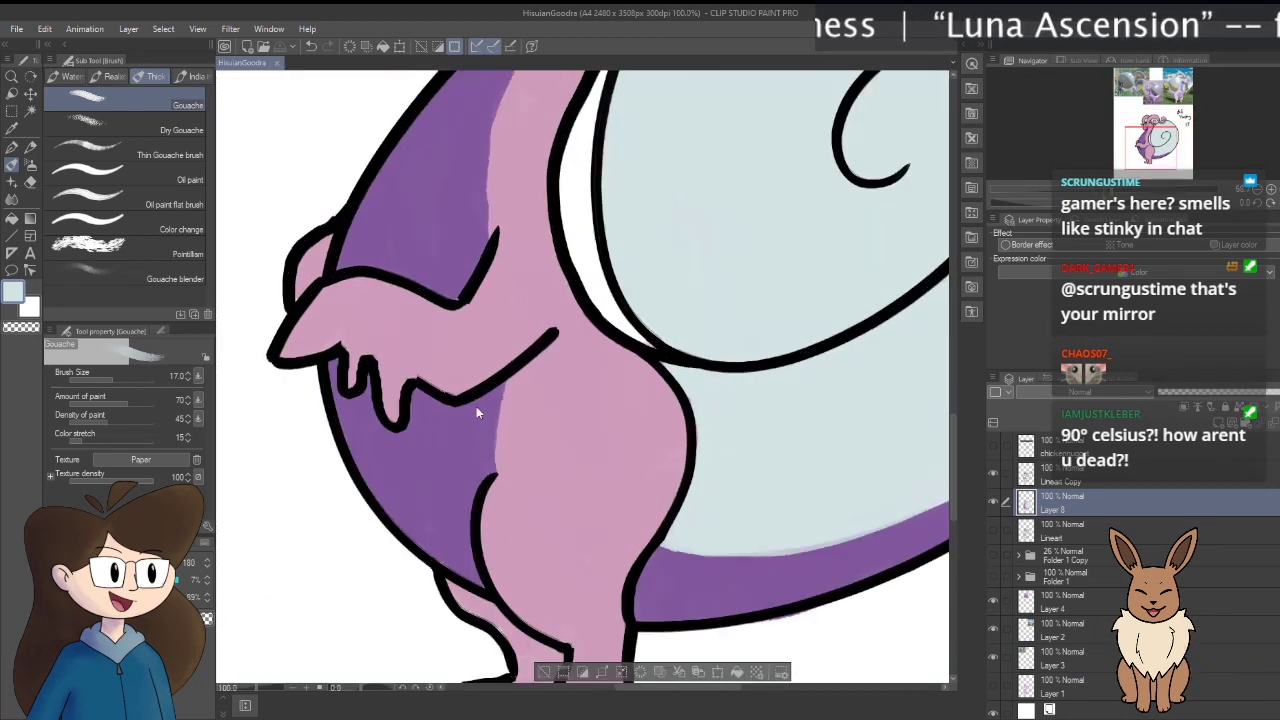
Step: Paint the slime drips hanging below the forearm pale blue-grey with the Gouache brush
{"action": "mouse_move", "coordinate": [395, 365]}
{"action": "left_mouse_down"}
{"action": "mouse_move", "coordinate": [506, 443]}
{"action": "mouse_move", "coordinate": [549, 416]}
{"action": "mouse_move", "coordinate": [502, 410]}
{"action": "mouse_move", "coordinate": [509, 464]}
{"action": "mouse_move", "coordinate": [520, 416]}
{"action": "mouse_move", "coordinate": [528, 411]}
{"action": "left_mouse_up"}
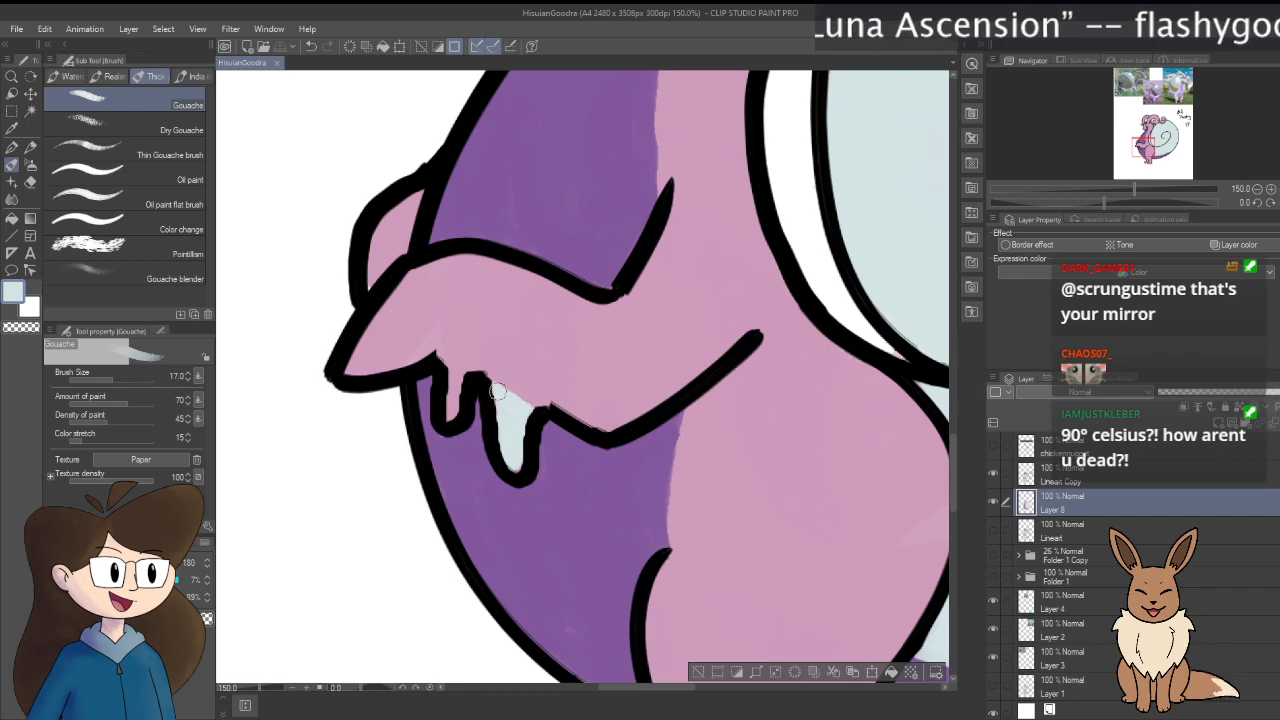
{"action": "mouse_move", "coordinate": [450, 365]}
{"action": "left_mouse_down"}
{"action": "mouse_move", "coordinate": [450, 415]}
{"action": "mouse_move", "coordinate": [452, 360]}
{"action": "left_mouse_up"}
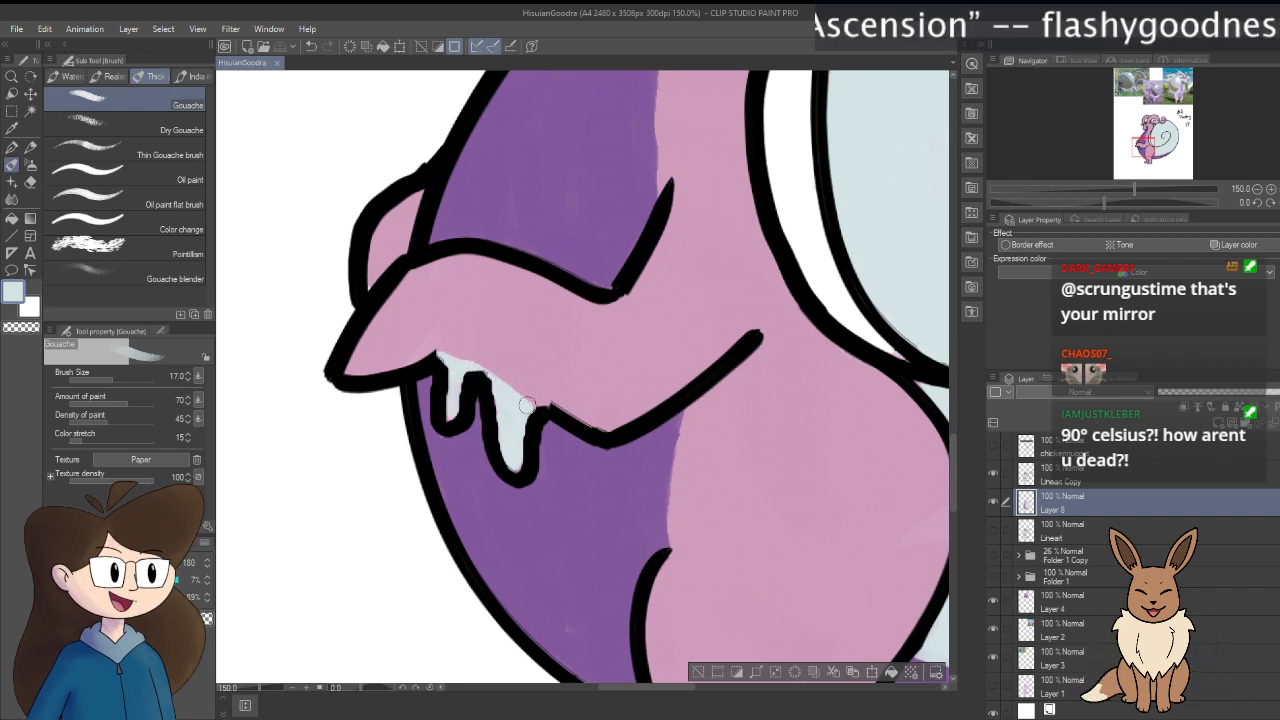
{"action": "left_click_drag", "start_coordinate": [527, 404], "coordinate": [430, 350]}
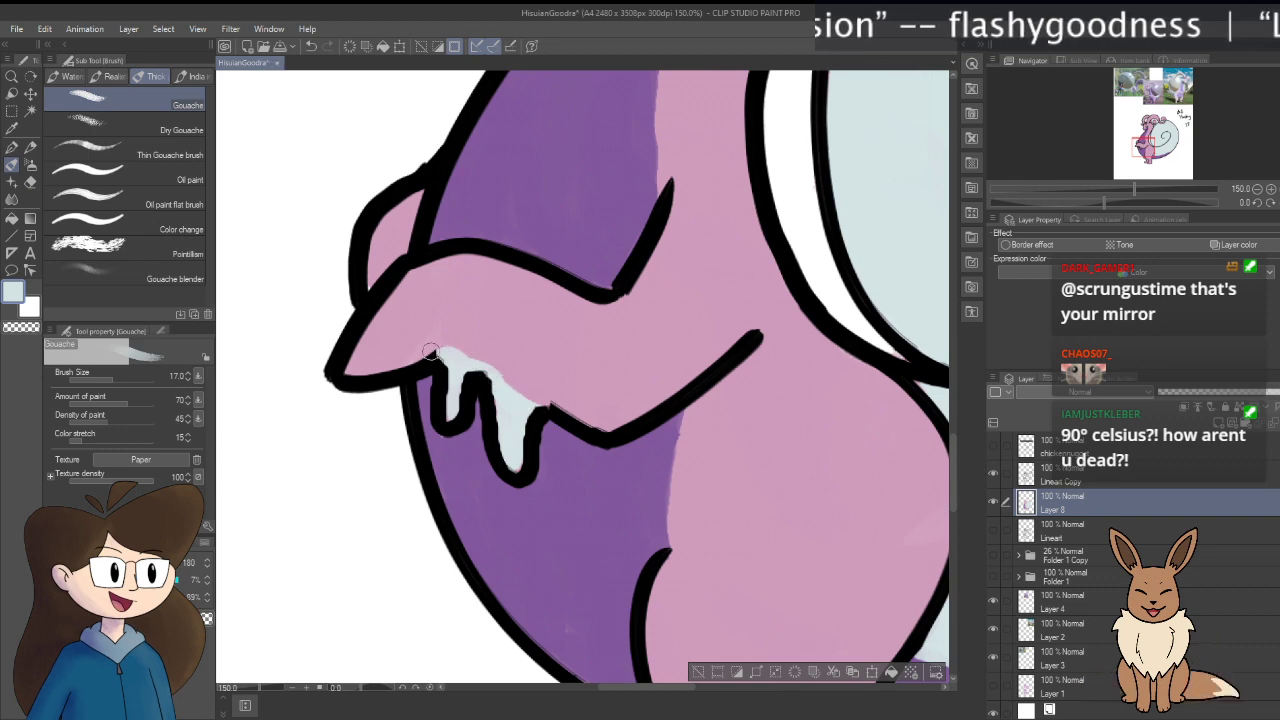
{"action": "mouse_move", "coordinate": [599, 290]}
{"action": "left_mouse_down"}
{"action": "mouse_move", "coordinate": [574, 223]}
{"action": "mouse_move", "coordinate": [540, 543]}
{"action": "mouse_move", "coordinate": [589, 401]}
{"action": "left_mouse_up"}
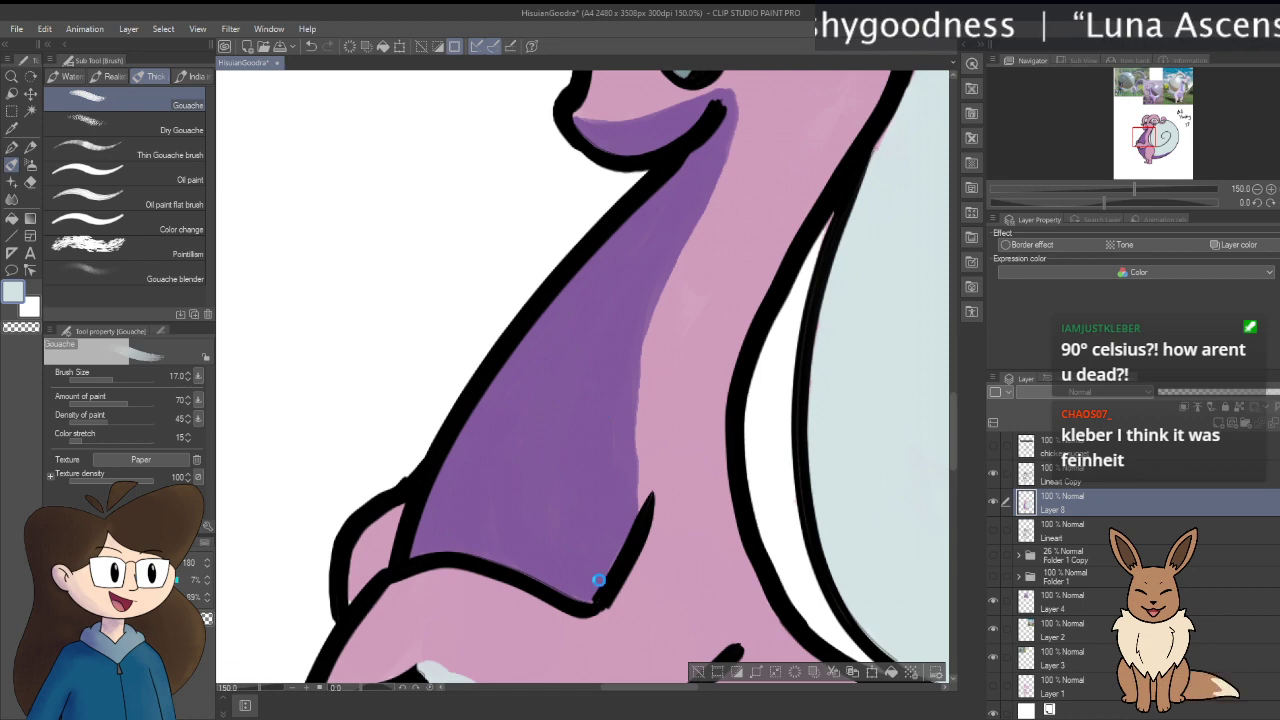
{"action": "left_click_drag", "start_coordinate": [594, 586], "coordinate": [629, 446]}
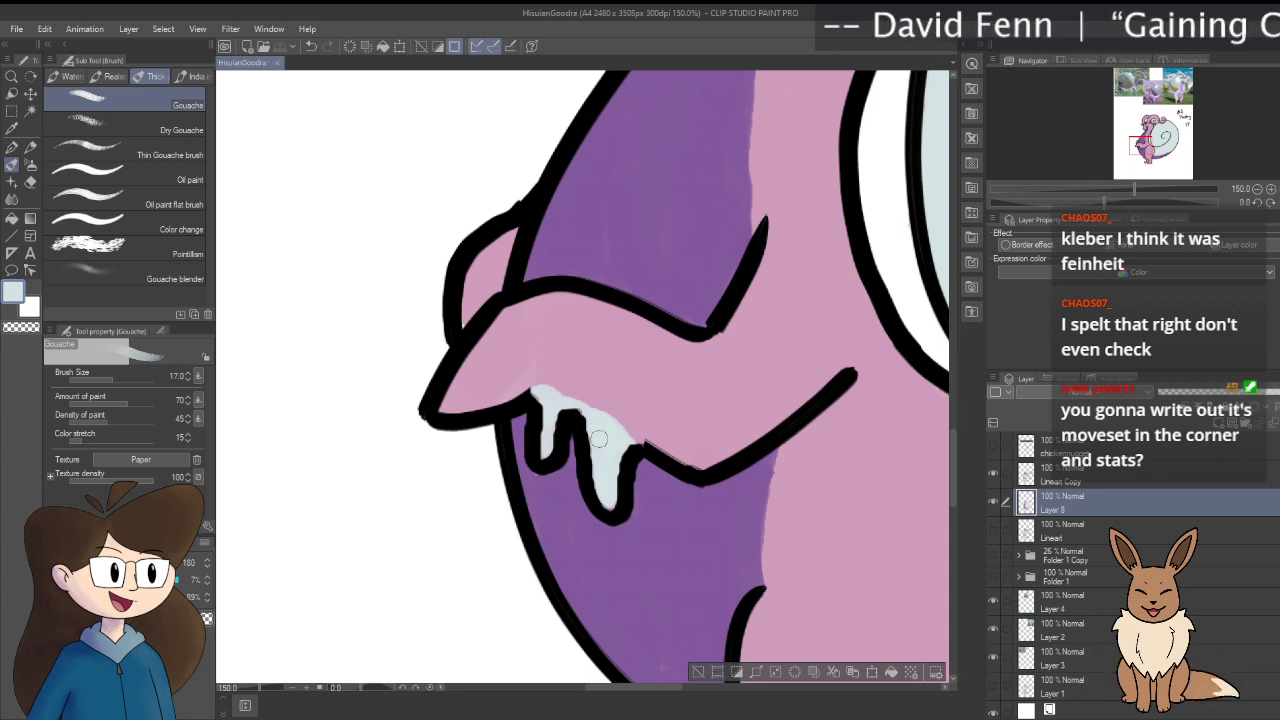
Step: Check the character against the reference images and sample a light blue as the drawing colour with the Eyedropper
{"action": "mouse_move", "coordinate": [732, 247]}
{"action": "left_mouse_down"}
{"action": "mouse_move", "coordinate": [712, 360]}
{"action": "mouse_move", "coordinate": [657, 487]}
{"action": "mouse_move", "coordinate": [529, 597]}
{"action": "left_mouse_up"}
{"action": "mouse_move", "coordinate": [568, 256]}
{"action": "left_mouse_down"}
{"action": "mouse_move", "coordinate": [565, 297]}
{"action": "mouse_move", "coordinate": [590, 233]}
{"action": "mouse_move", "coordinate": [560, 298]}
{"action": "mouse_move", "coordinate": [556, 362]}
{"action": "left_mouse_up"}
{"action": "key", "text": "ctrl+z"}
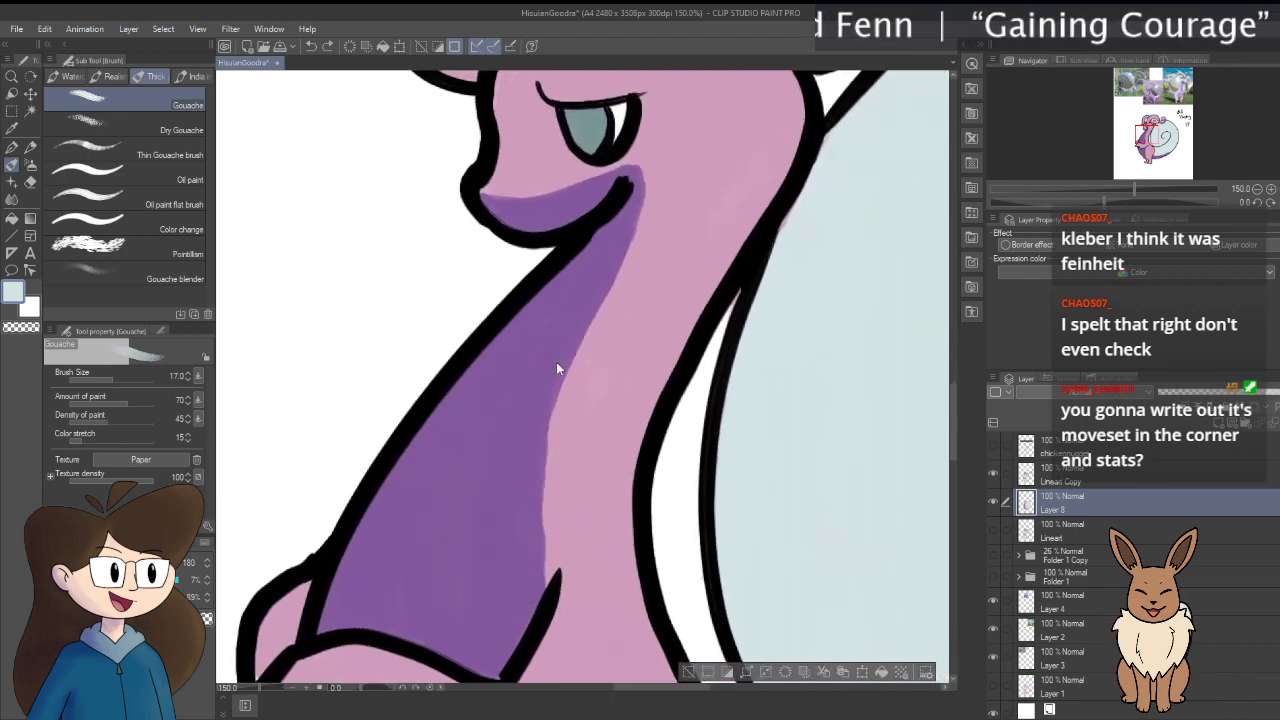
{"action": "left_click_drag", "start_coordinate": [300, 688], "coordinate": [283, 688]}
{"action": "scroll", "coordinate": [668, 437], "scroll_direction": "up", "scroll_amount": 3}
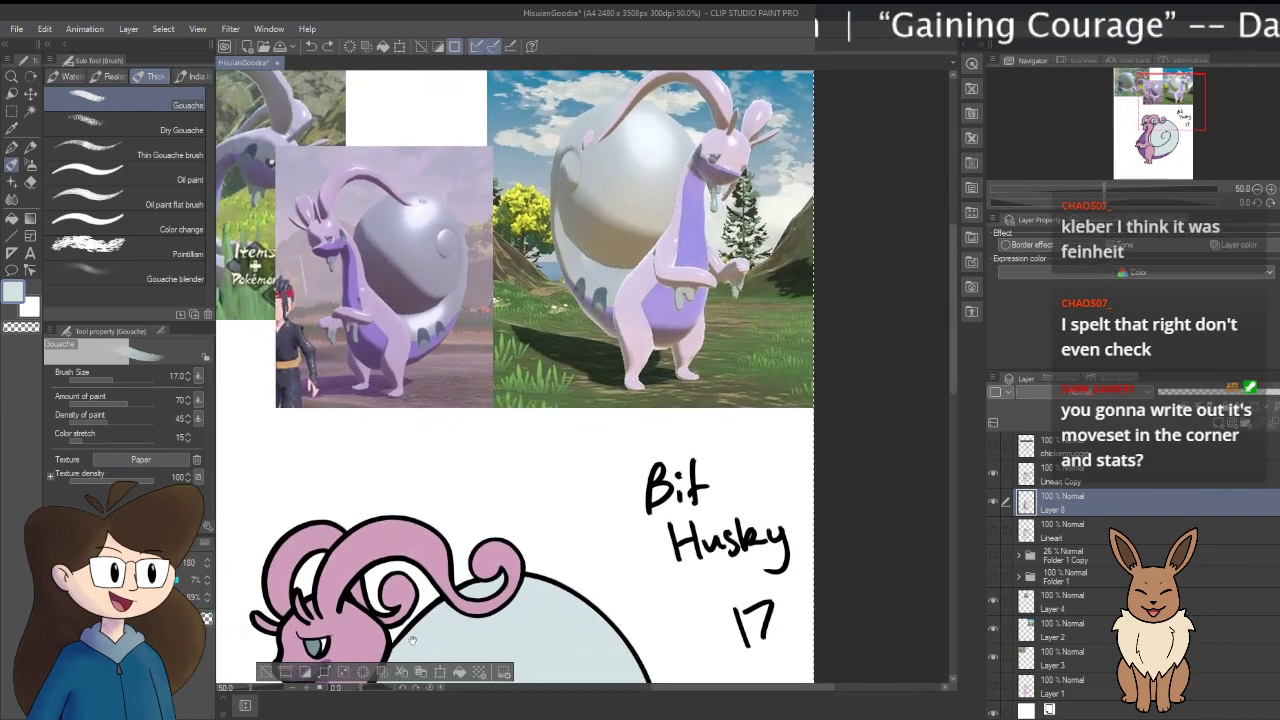
{"action": "scroll", "coordinate": [668, 437], "scroll_direction": "down", "scroll_amount": 3}
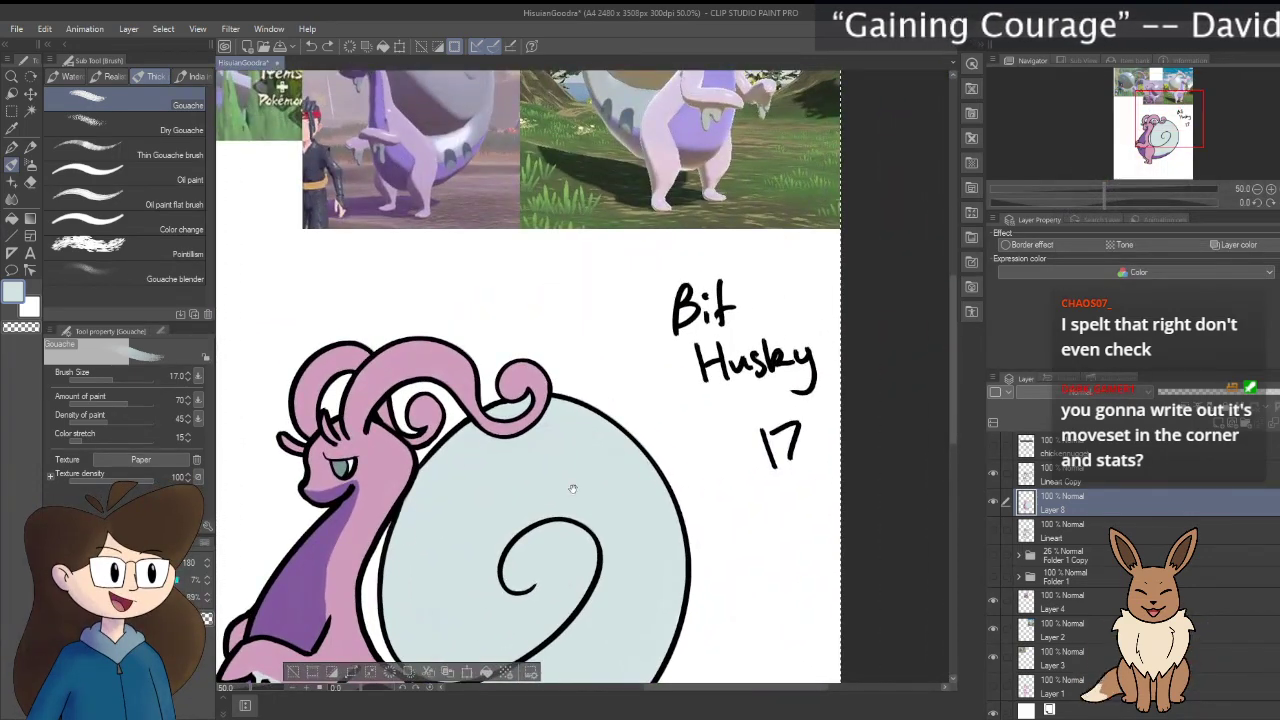
{"action": "scroll", "coordinate": [525, 557], "scroll_direction": "up", "scroll_amount": 1}
{"action": "mouse_move", "coordinate": [525, 557]}
{"action": "left_mouse_down"}
{"action": "mouse_move", "coordinate": [785, 560]}
{"action": "mouse_move", "coordinate": [608, 213]}
{"action": "left_mouse_up"}
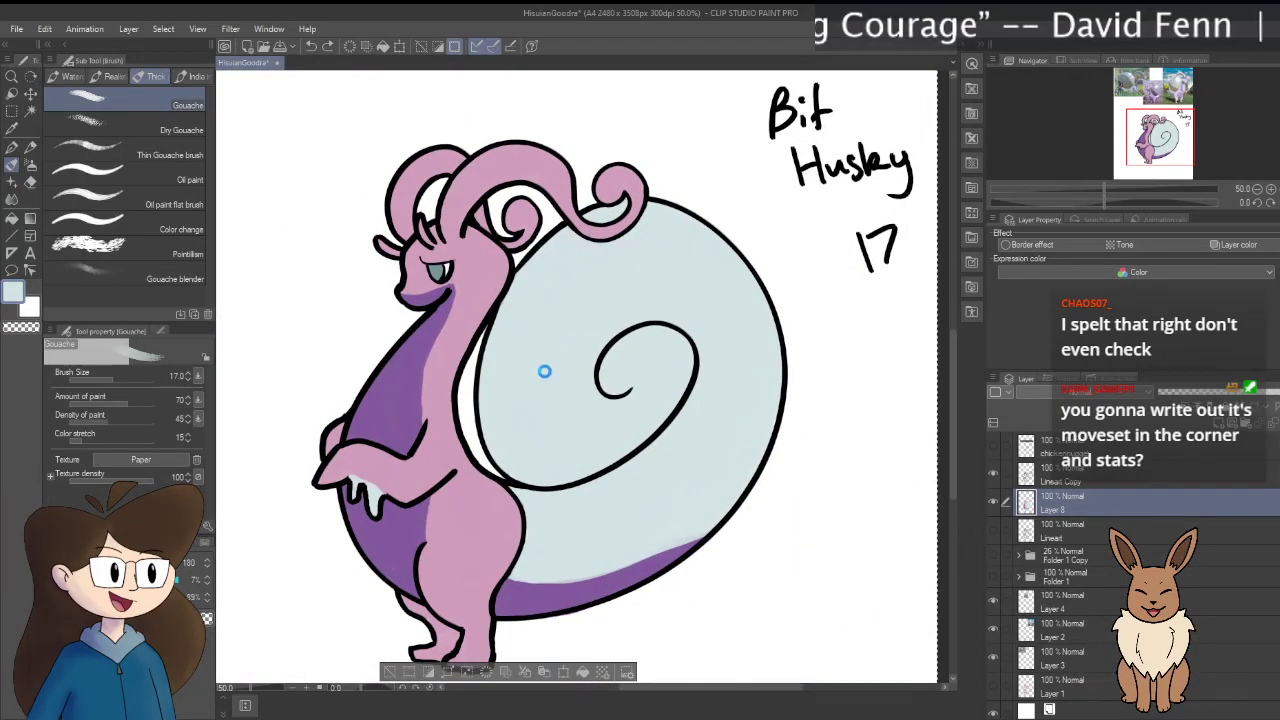
{"action": "key", "text": "i"}
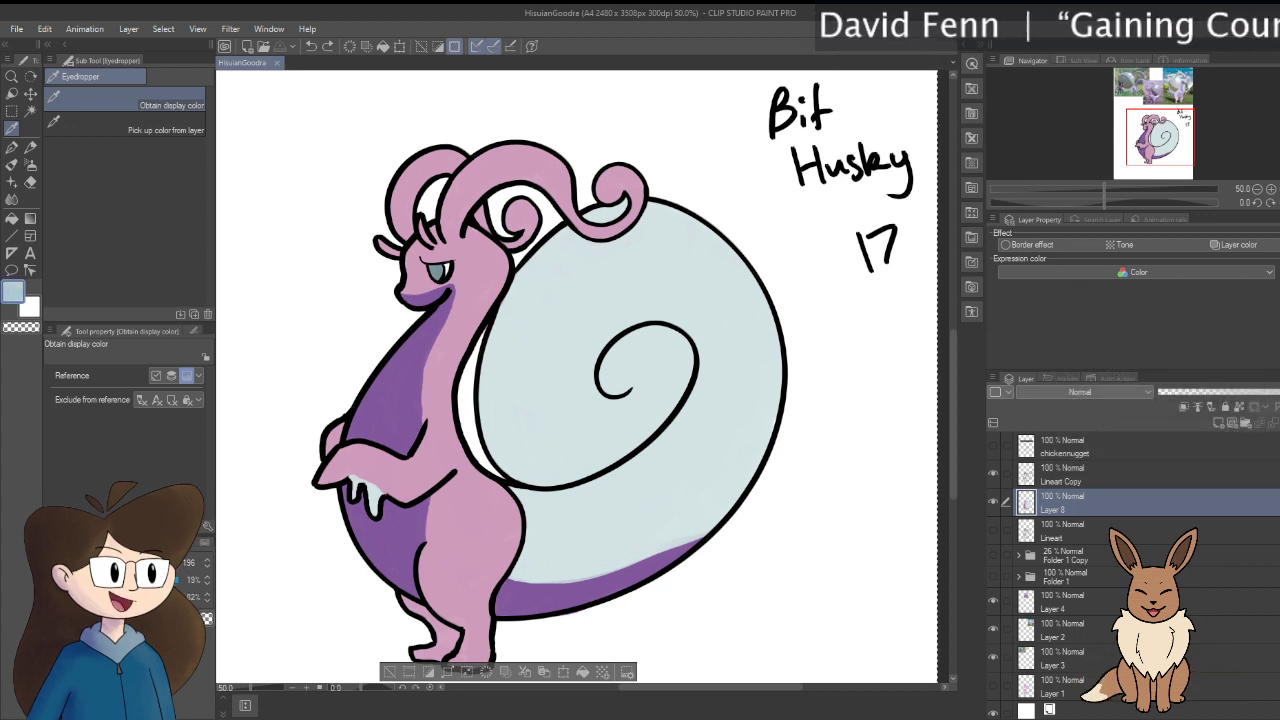
Step: Examine the shell and tail colouring in the three reference images above the drawing
{"action": "scroll", "coordinate": [629, 139], "scroll_direction": "up", "scroll_amount": 4}
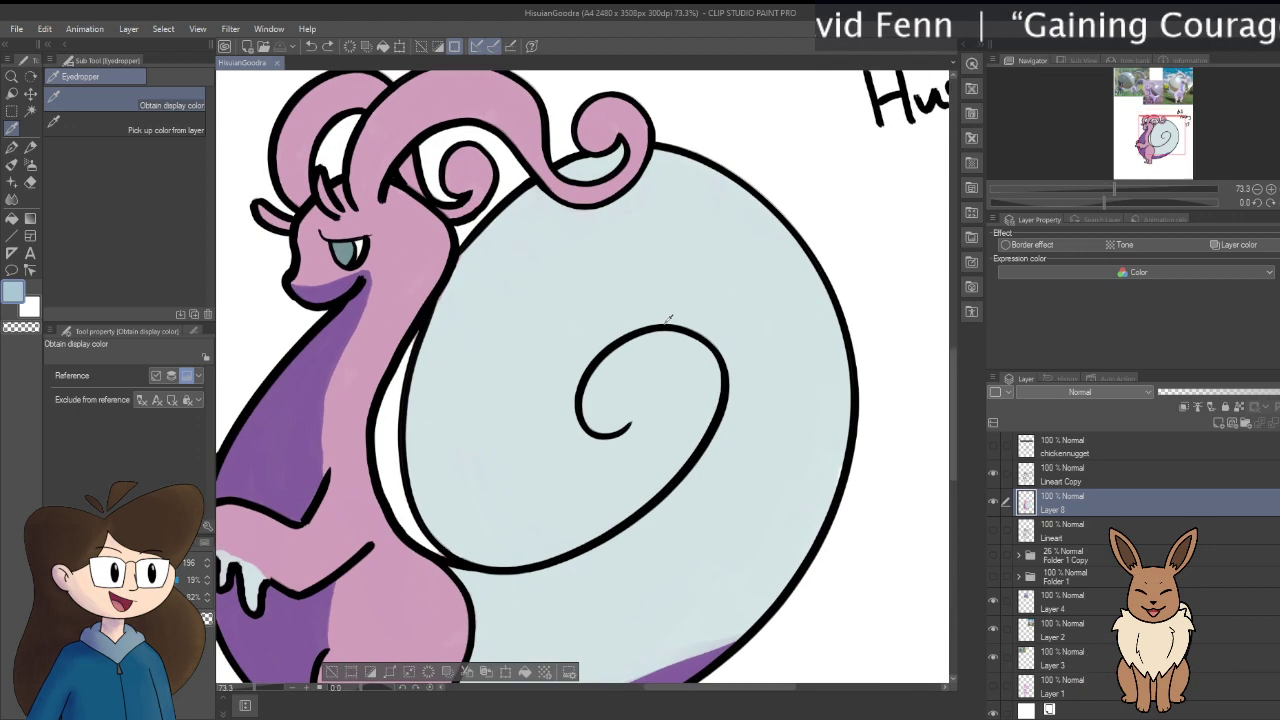
{"action": "scroll", "coordinate": [629, 139], "scroll_direction": "down", "scroll_amount": 2}
{"action": "left_click_drag", "start_coordinate": [629, 139], "coordinate": [718, 544]}
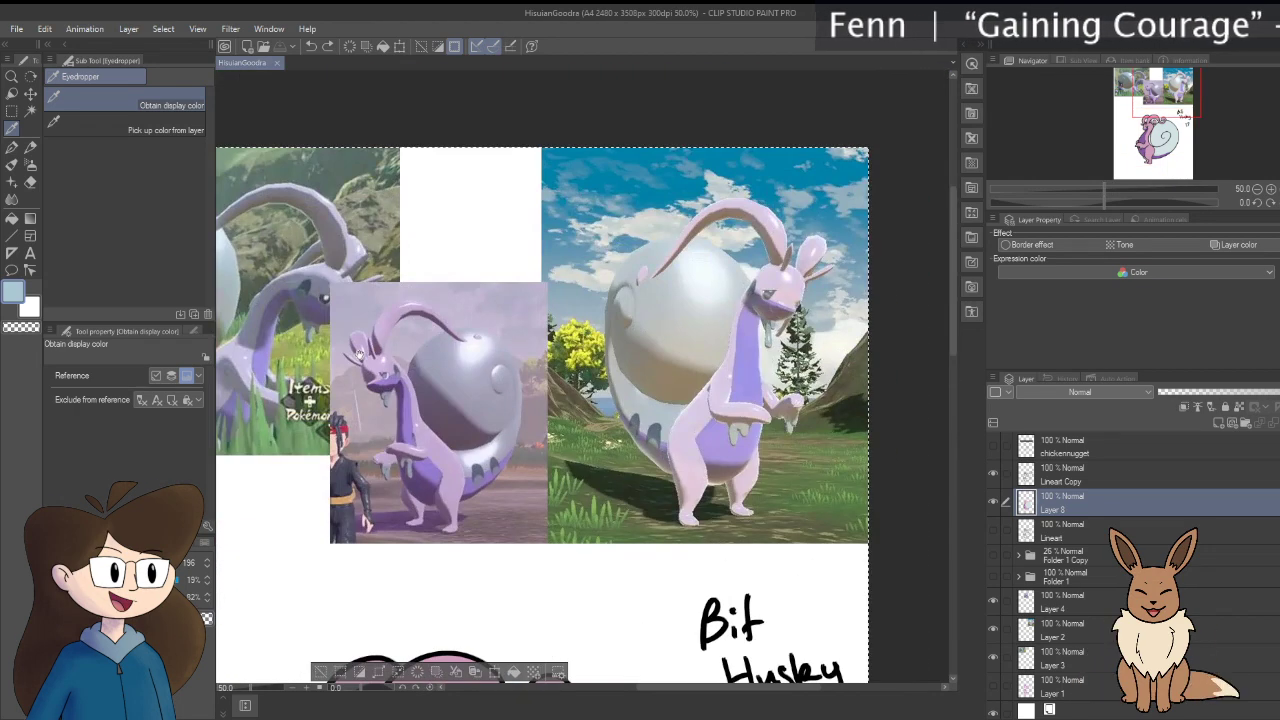
{"action": "left_click_drag", "start_coordinate": [359, 355], "coordinate": [493, 449]}
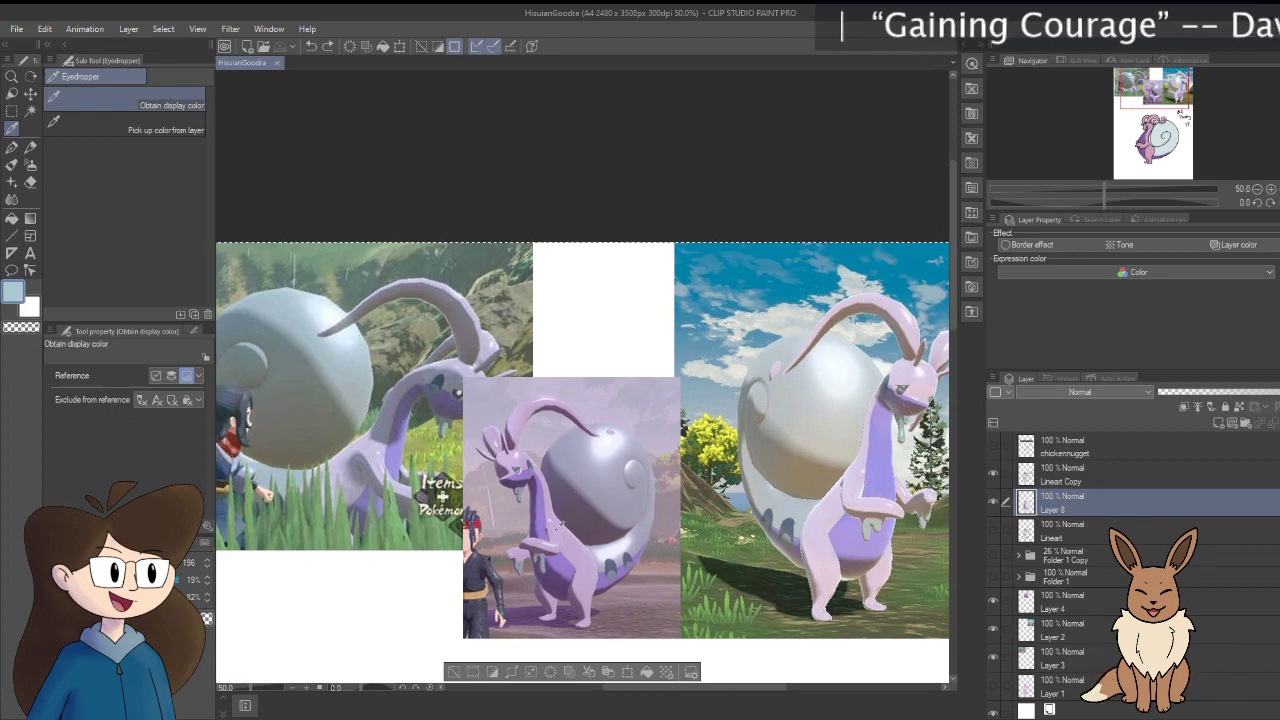
{"action": "left_click_drag", "start_coordinate": [595, 520], "coordinate": [492, 513]}
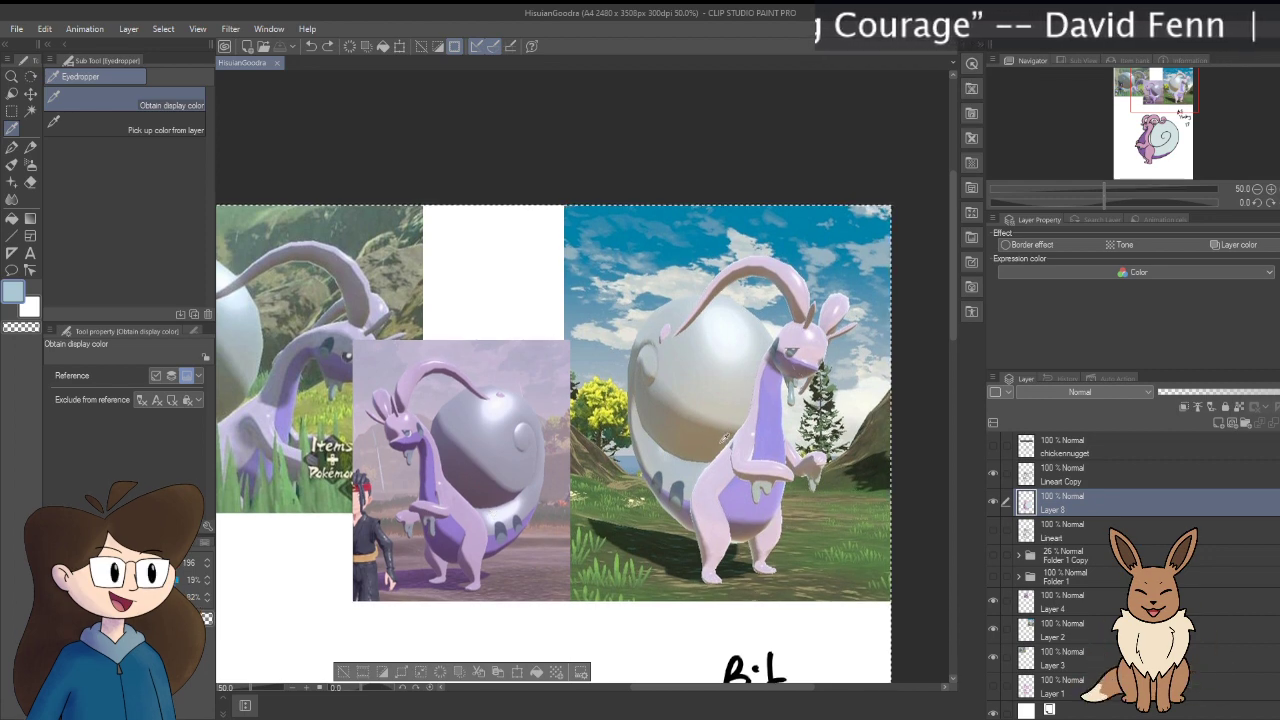
{"action": "left_click_drag", "start_coordinate": [441, 537], "coordinate": [487, 535]}
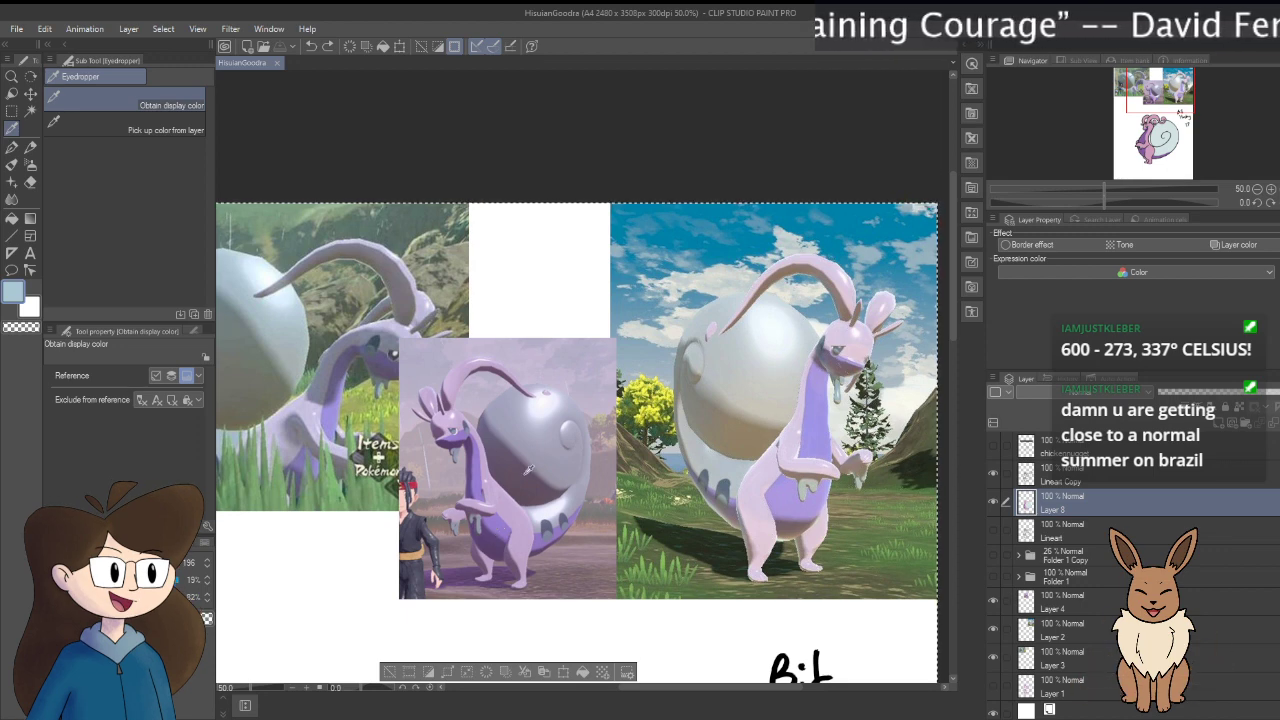
{"action": "scroll", "coordinate": [528, 469], "scroll_direction": "down", "scroll_amount": 5}
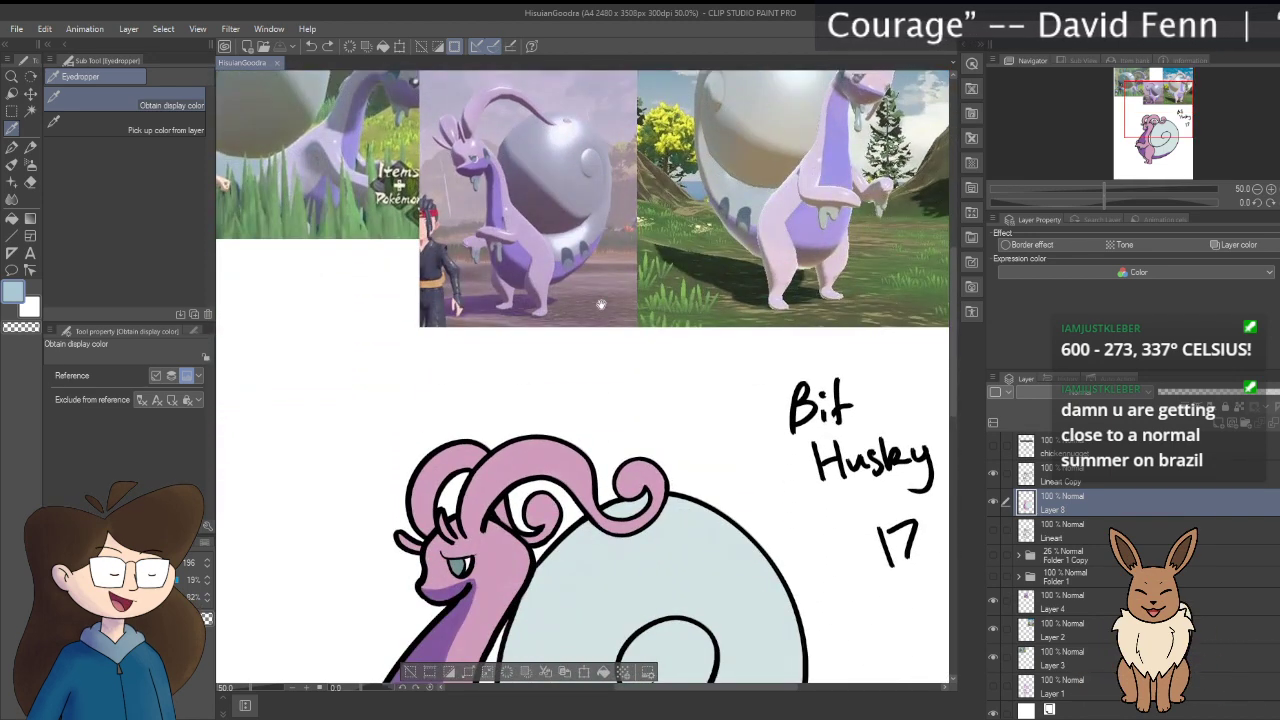
Step: Check the line art with Layer 8 hidden, make Layer 8 visible again and select the Lineart Copy layer
{"action": "left_click", "coordinate": [992, 501]}
{"action": "left_click", "coordinate": [992, 501]}
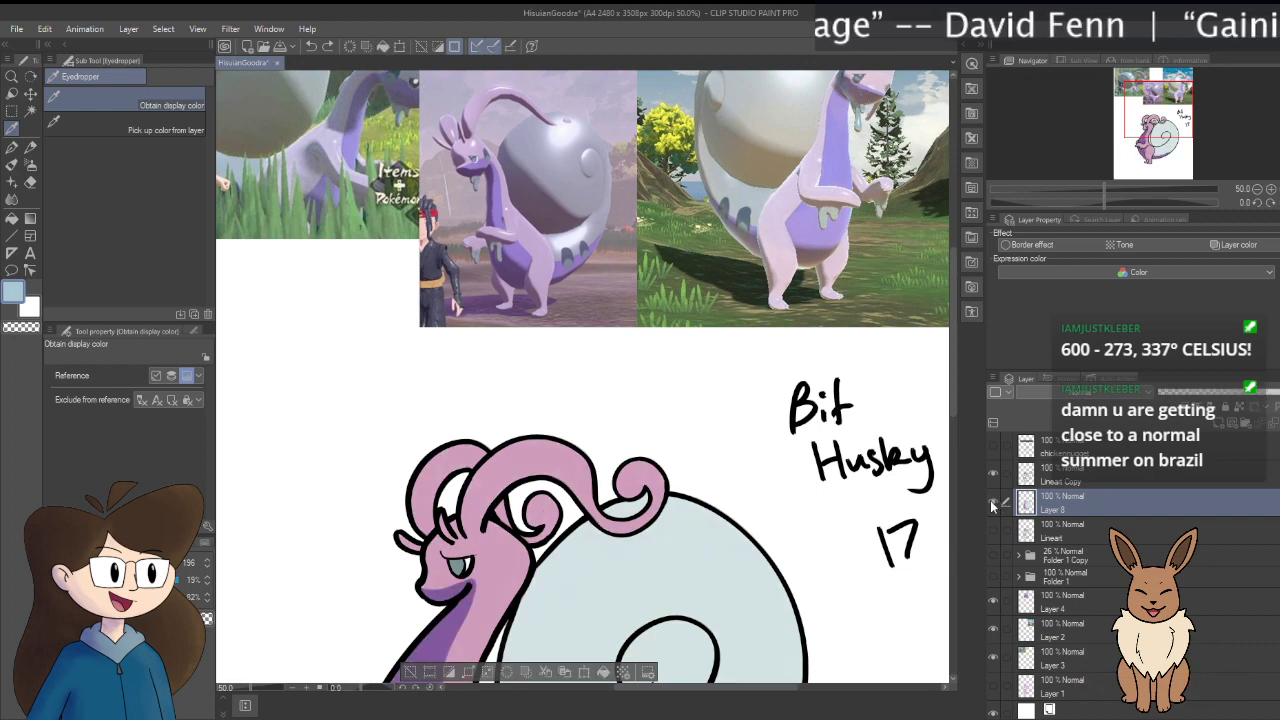
{"action": "left_click", "coordinate": [992, 503]}
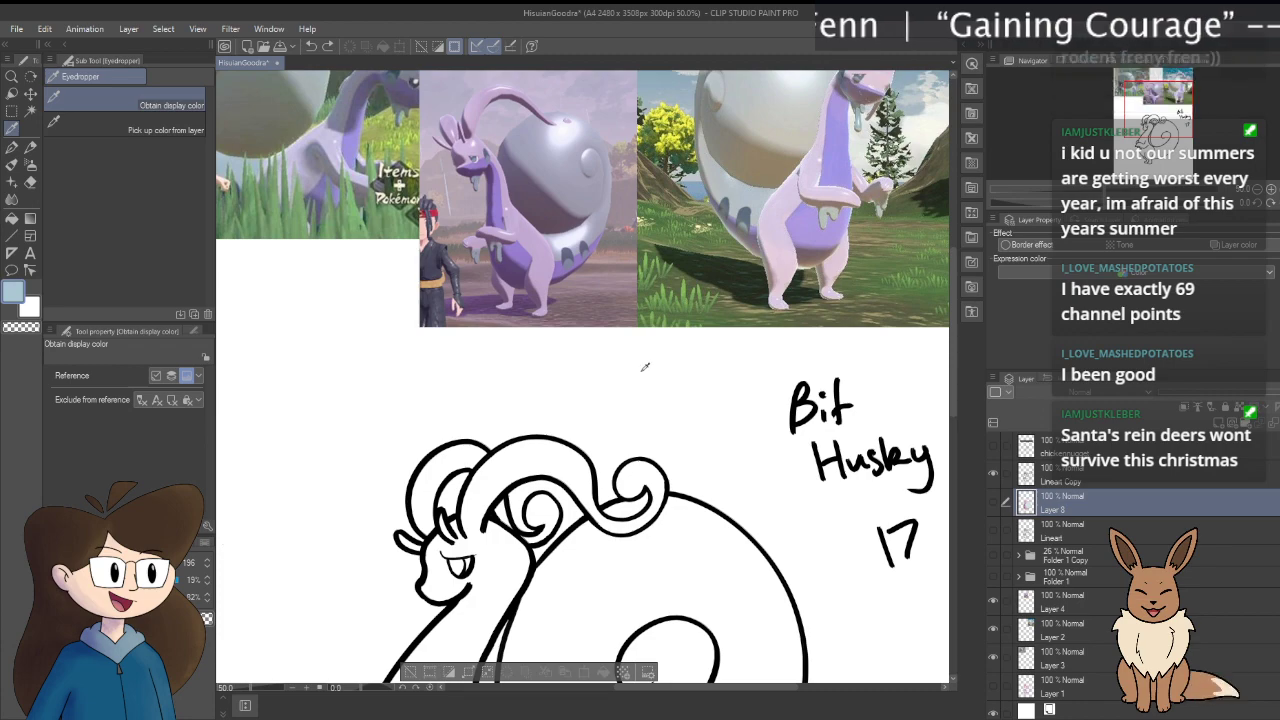
{"action": "left_click_drag", "start_coordinate": [589, 430], "coordinate": [596, 129]}
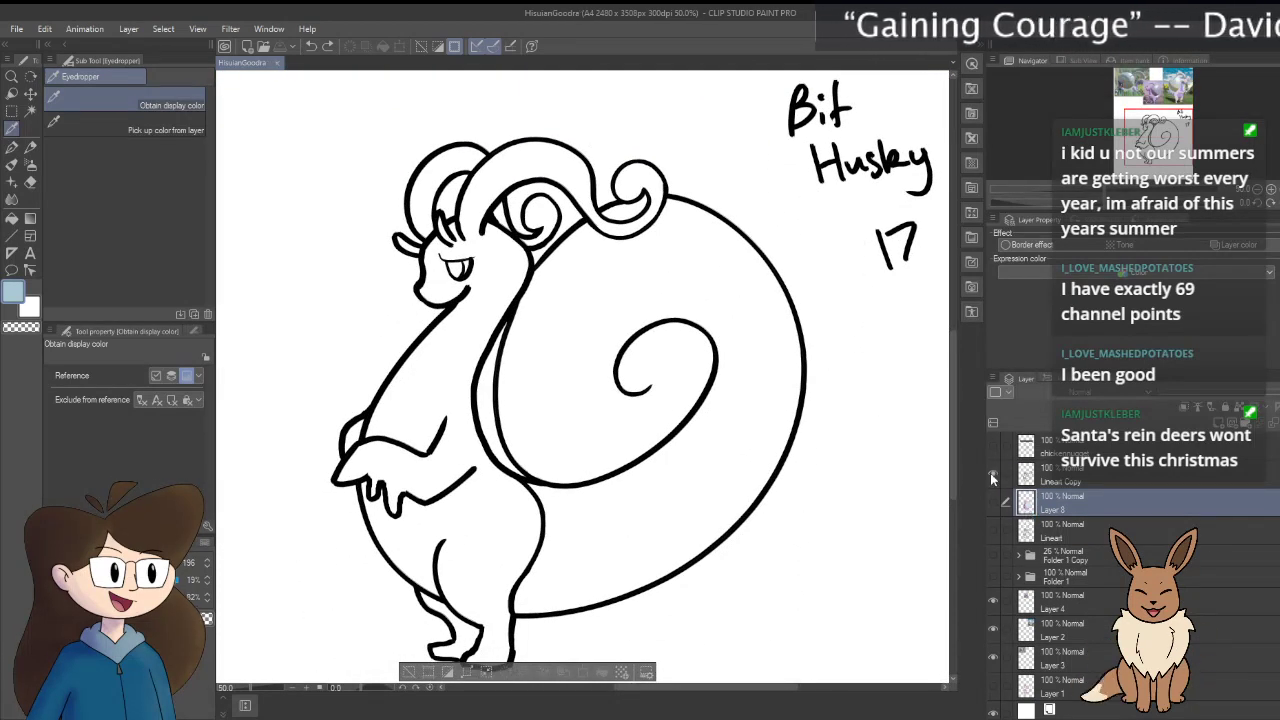
{"action": "left_click", "coordinate": [1107, 477]}
{"action": "left_click_drag", "start_coordinate": [428, 317], "coordinate": [513, 367]}
{"action": "left_click", "coordinate": [994, 499]}
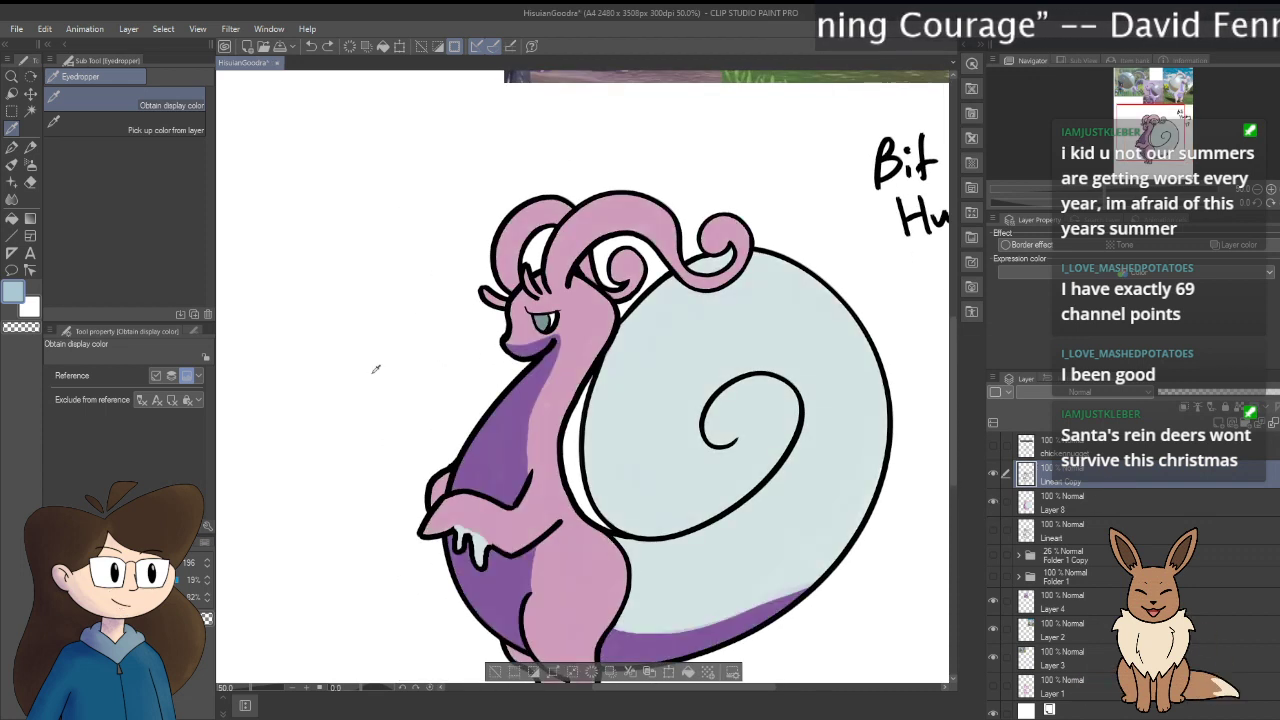
Step: Auto-select the shell and tail area on the Lineart Copy layer with a color margin of 10
{"action": "key", "text": "w"}
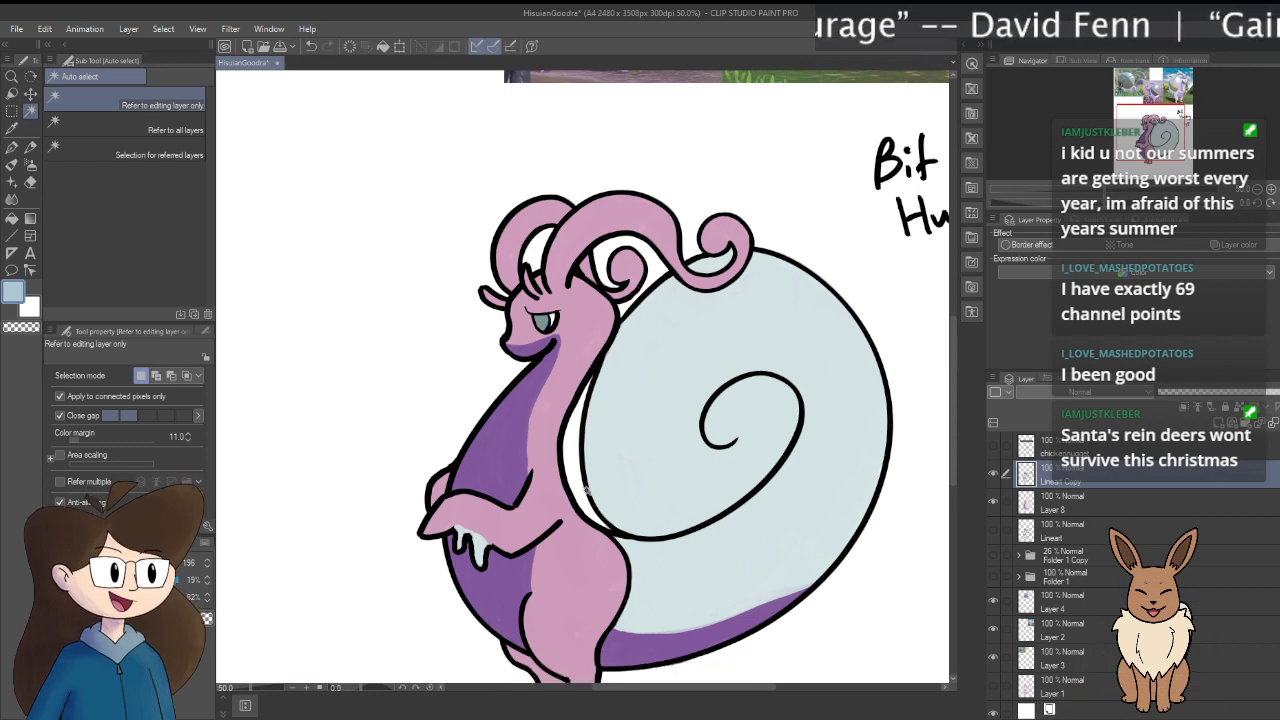
{"action": "left_click", "coordinate": [638, 411]}
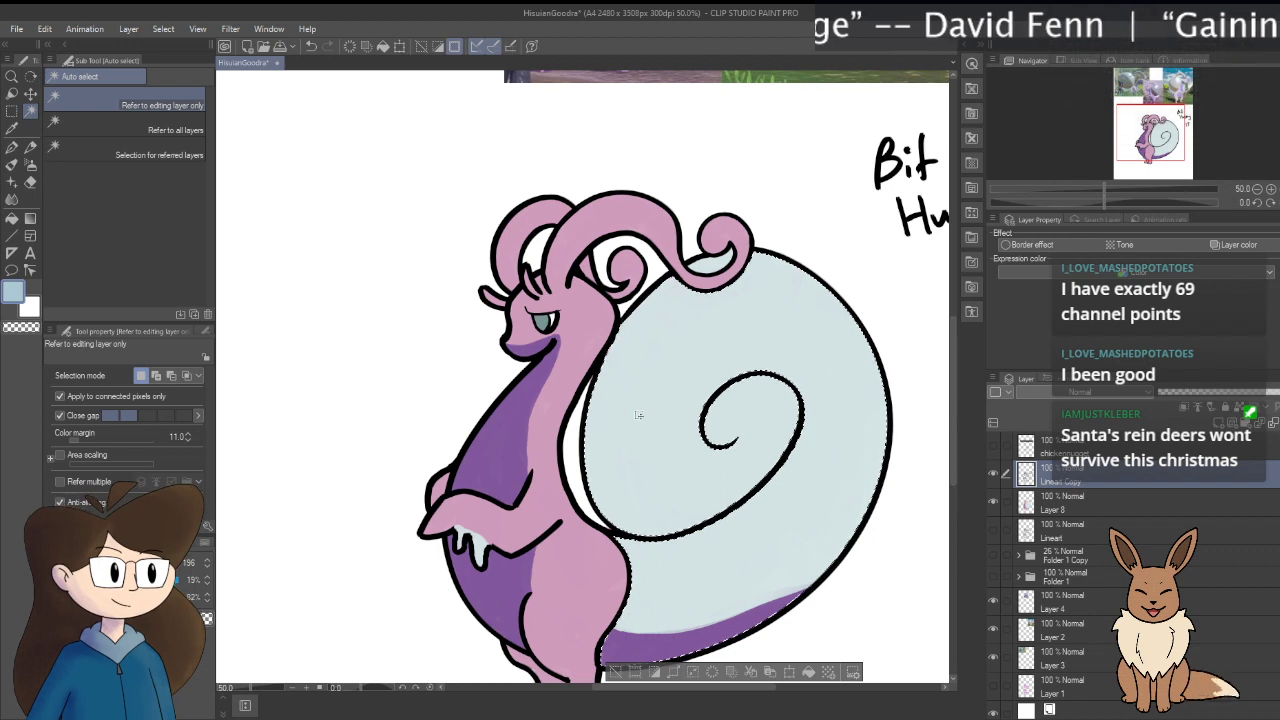
{"action": "key", "text": "ctrl+d"}
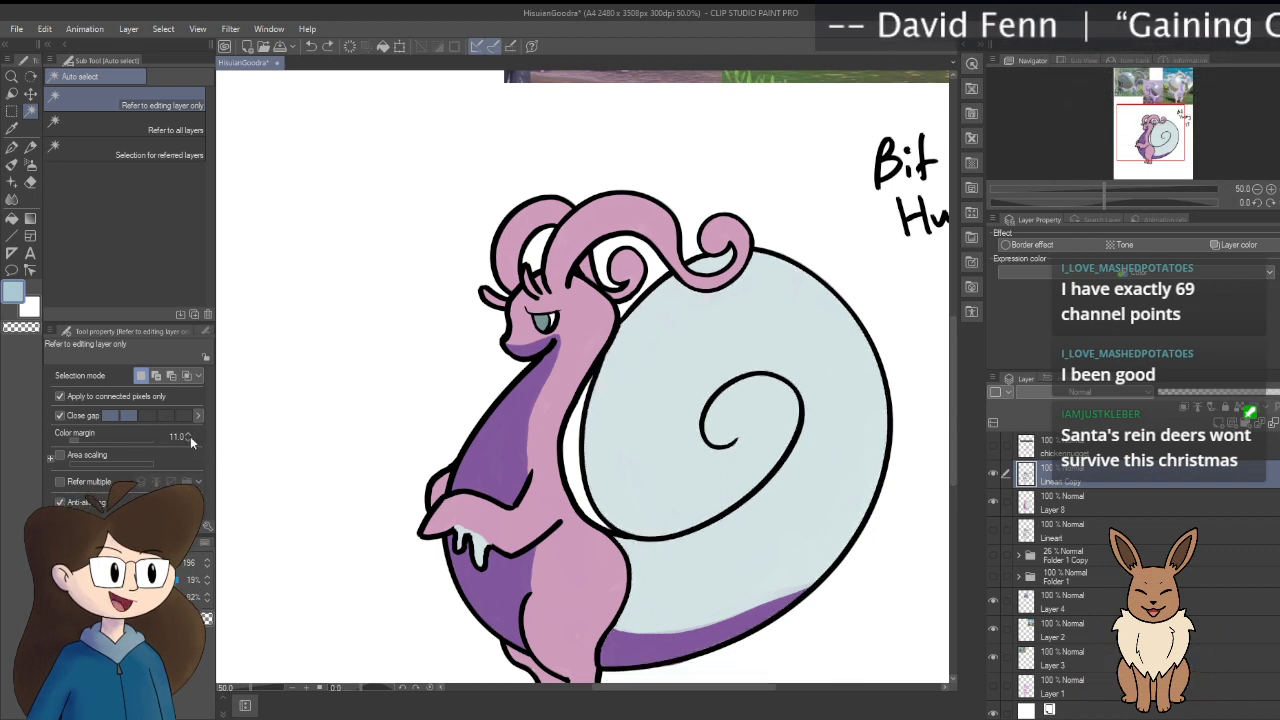
{"action": "left_click", "coordinate": [187, 439]}
{"action": "left_click", "coordinate": [673, 450]}
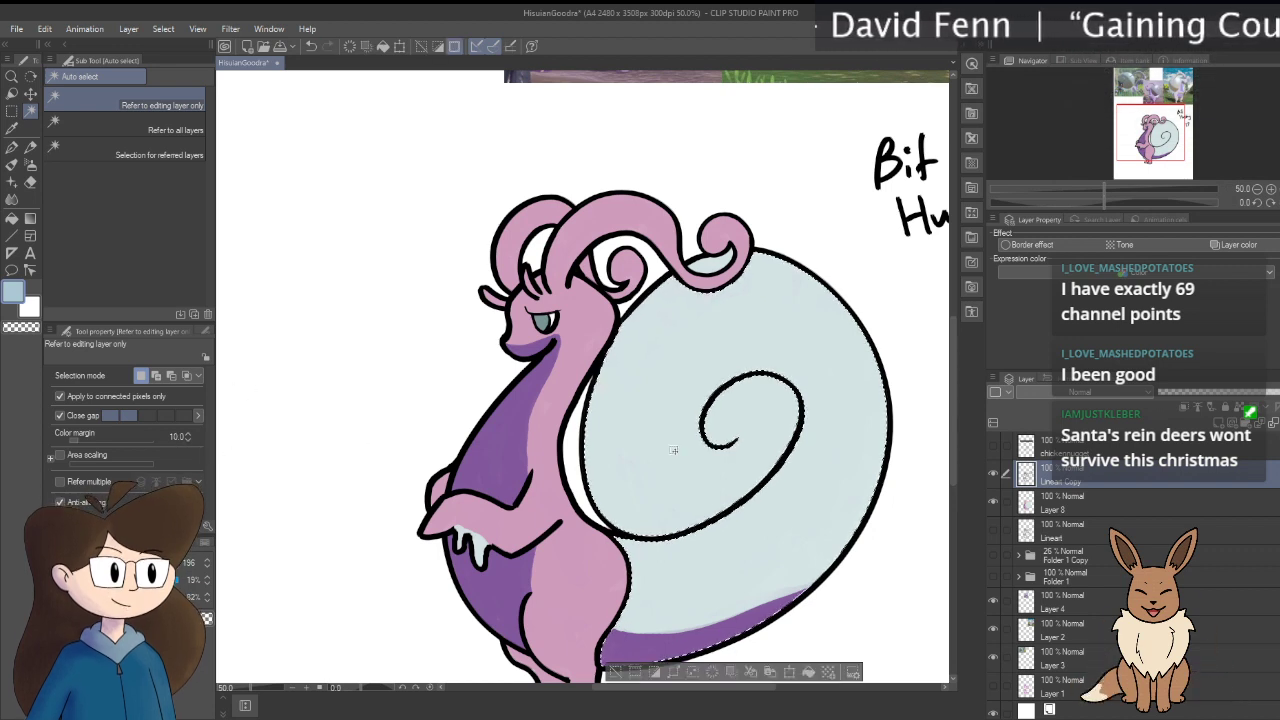
Step: Try a color margin of 5 for the shell selection and set the margin back to 10
{"action": "key", "text": "ctrl+d"}
{"action": "left_click", "coordinate": [187, 439]}
{"action": "left_click", "coordinate": [187, 439]}
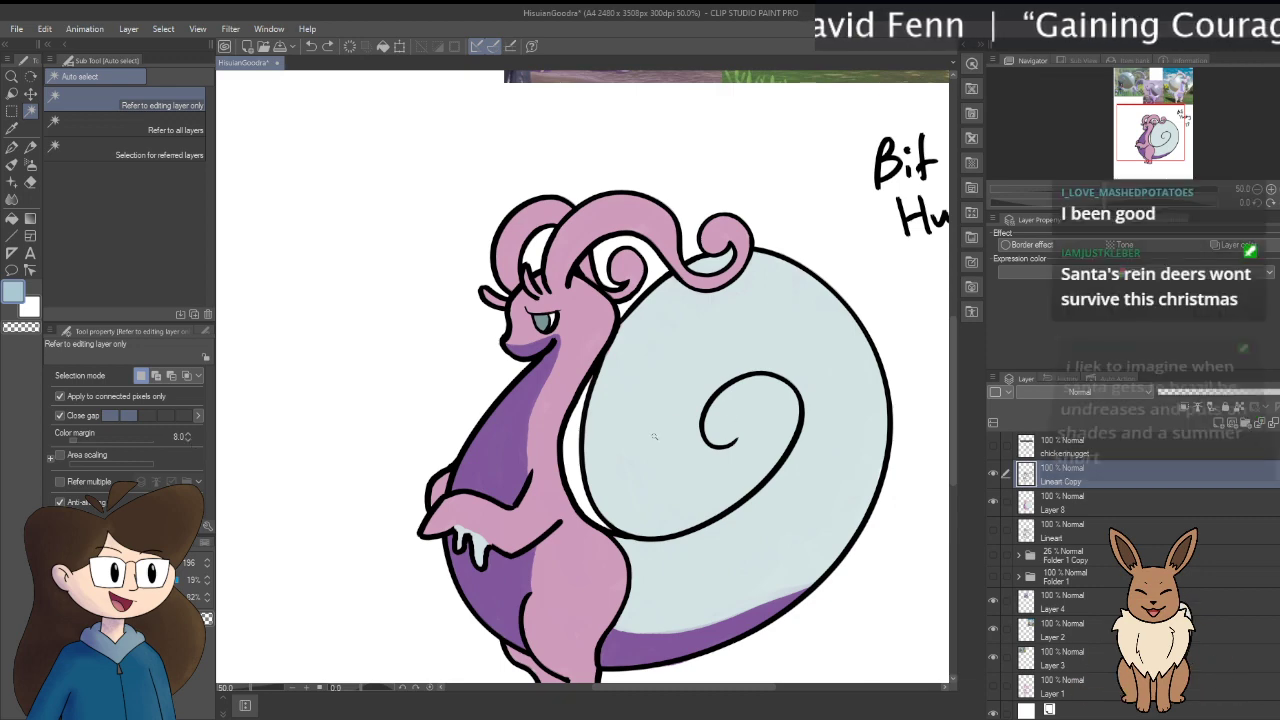
{"action": "left_click", "coordinate": [187, 440]}
{"action": "left_click", "coordinate": [187, 440]}
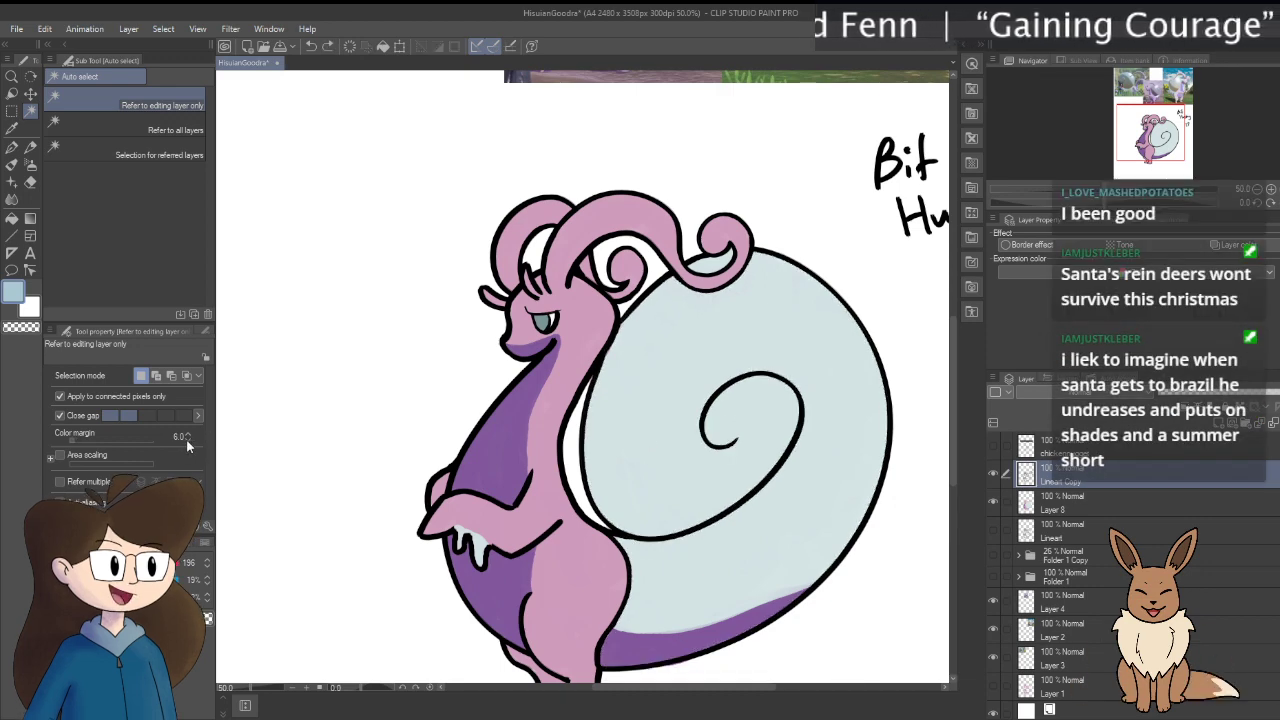
{"action": "left_click", "coordinate": [187, 440]}
{"action": "key", "text": "ctrl+shift+d"}
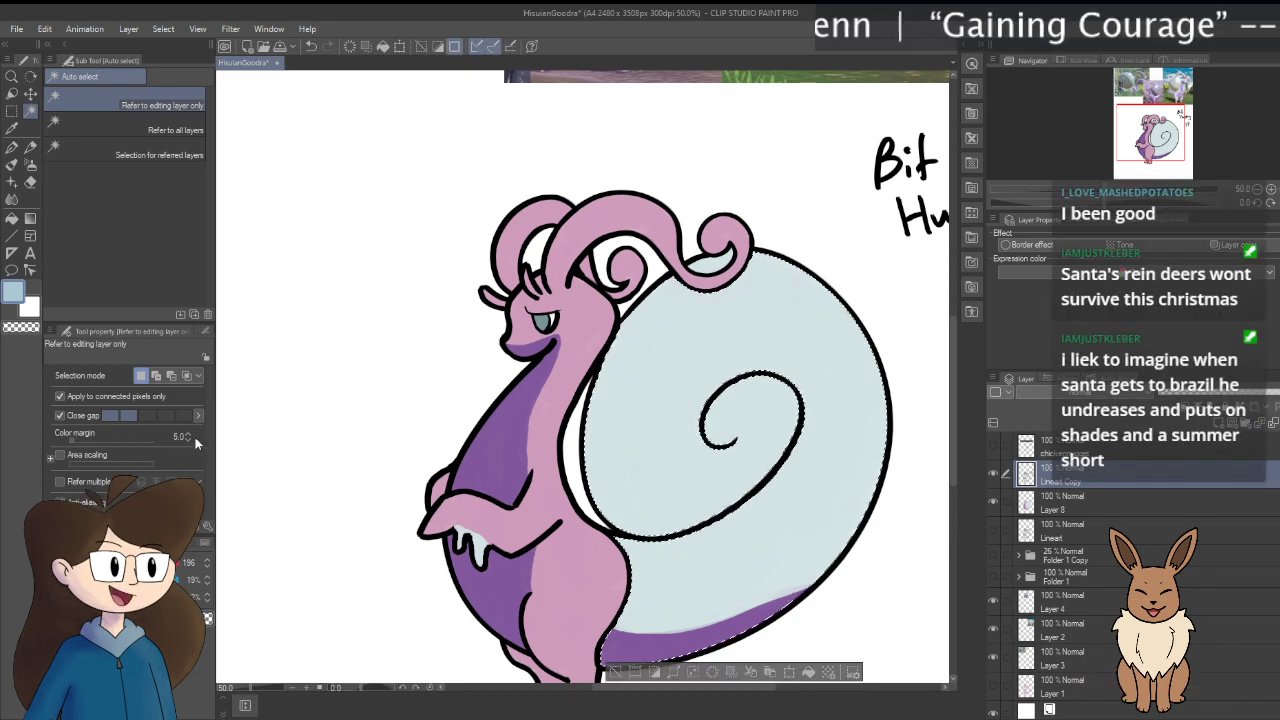
{"action": "left_click", "coordinate": [188, 435]}
{"action": "left_click", "coordinate": [188, 435]}
{"action": "left_click", "coordinate": [188, 435]}
{"action": "left_click", "coordinate": [188, 435]}
{"action": "left_click", "coordinate": [188, 434]}
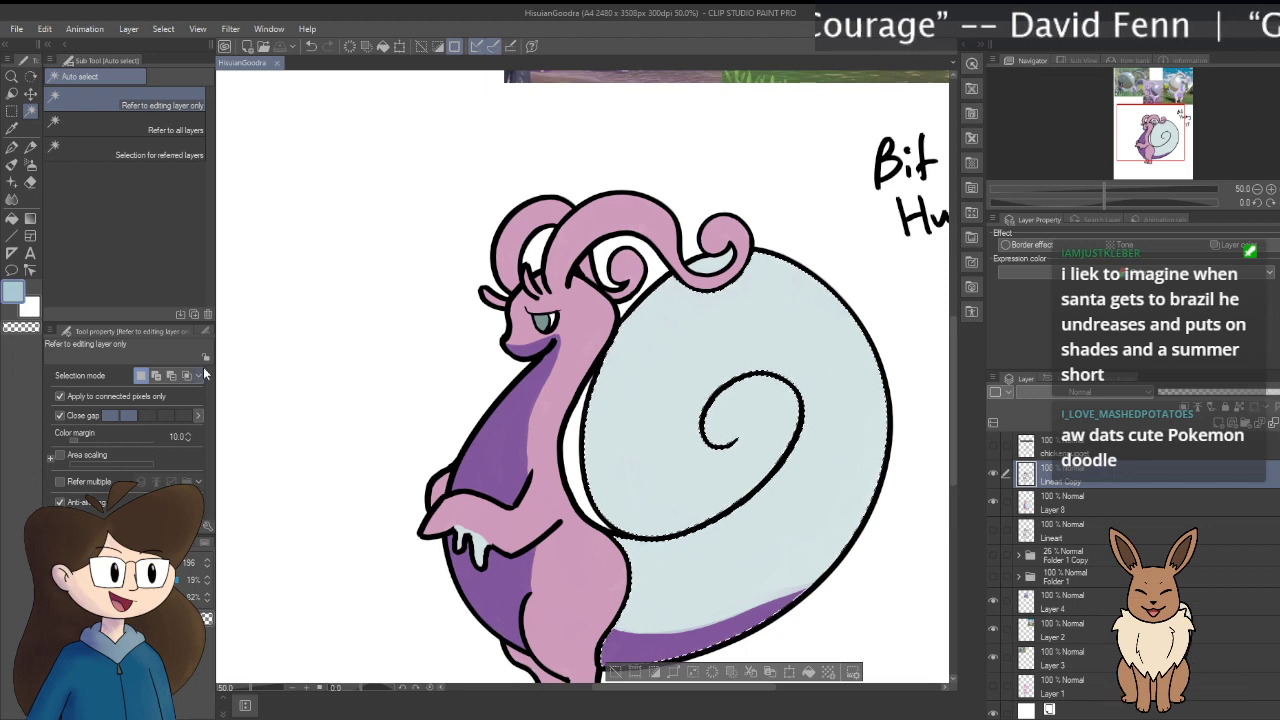
Step: Try filling the selected shell and tail area with the sampled light blue on the Lineart Copy layer
{"action": "left_click_drag", "start_coordinate": [548, 418], "coordinate": [514, 390]}
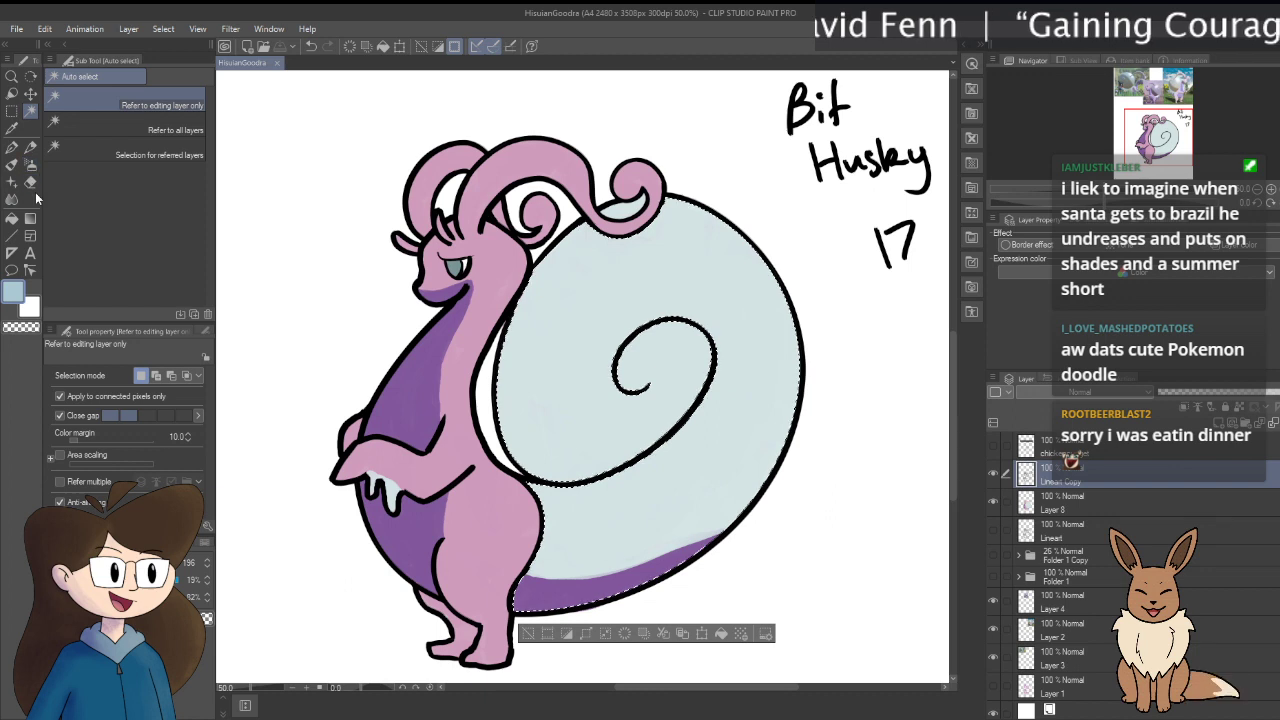
{"action": "key", "text": "g"}
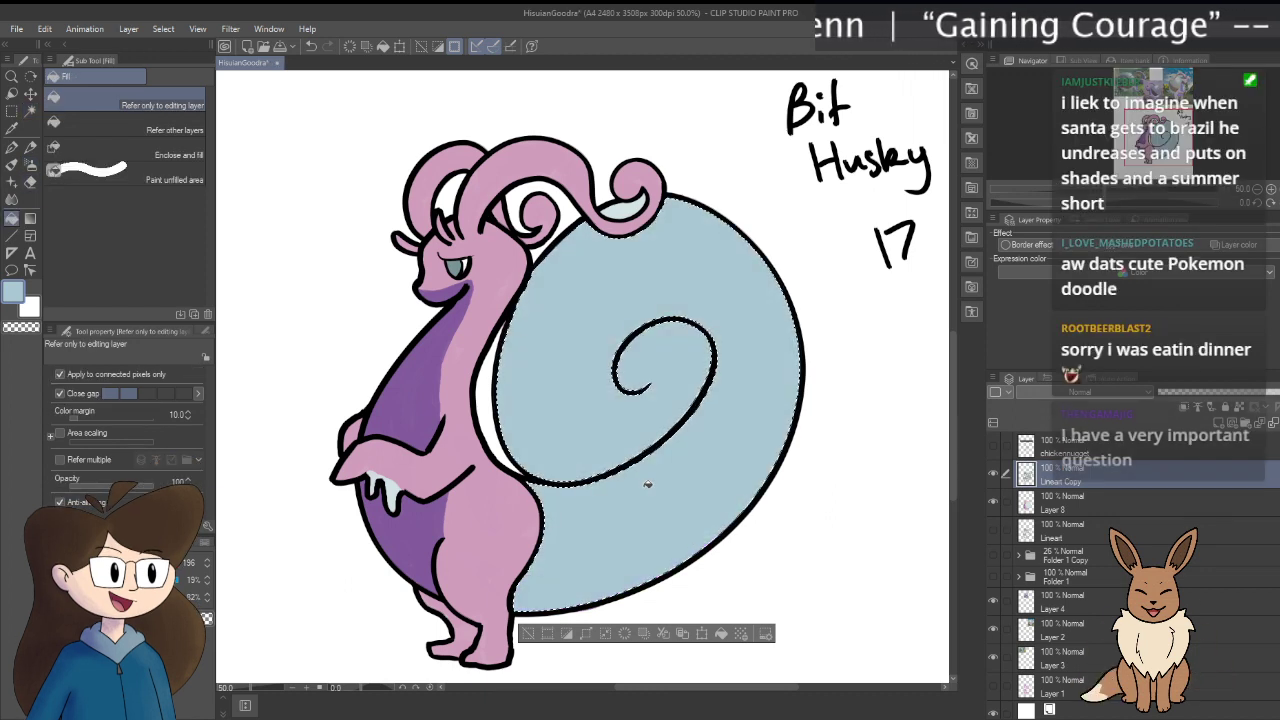
{"action": "left_click", "coordinate": [647, 484]}
{"action": "key", "text": "ctrl+z"}
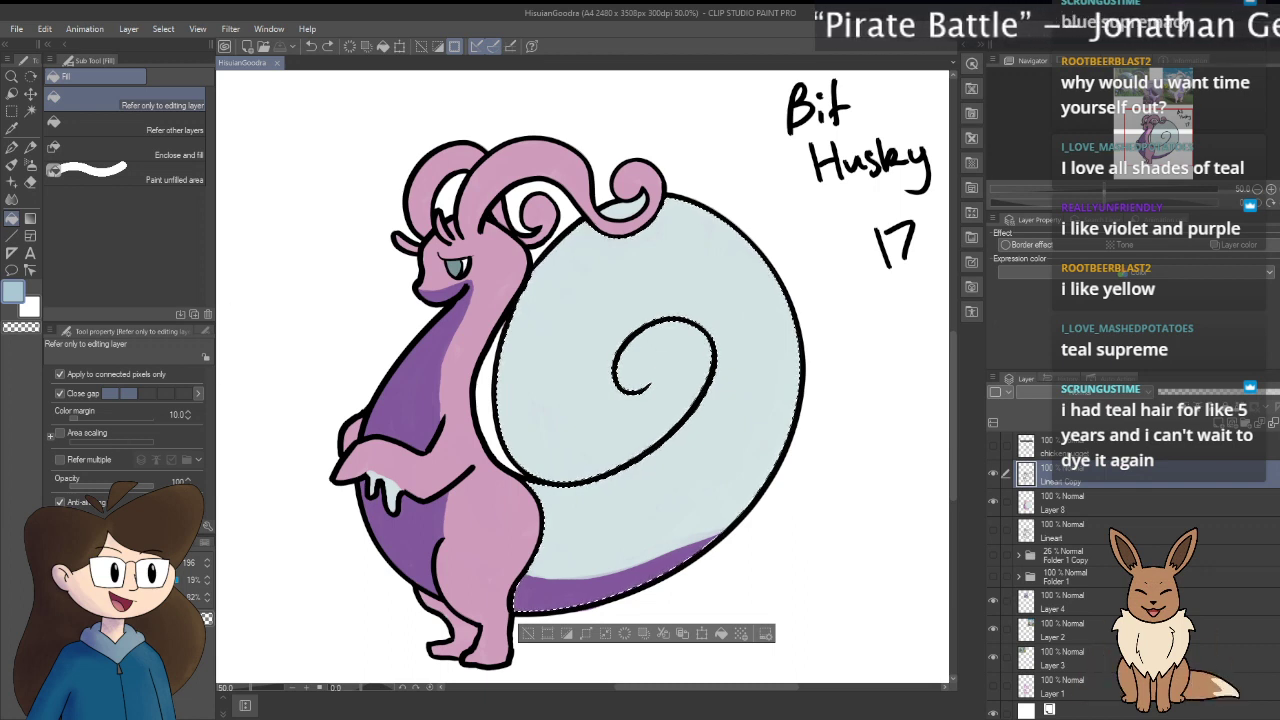
{"action": "left_click", "coordinate": [668, 490]}
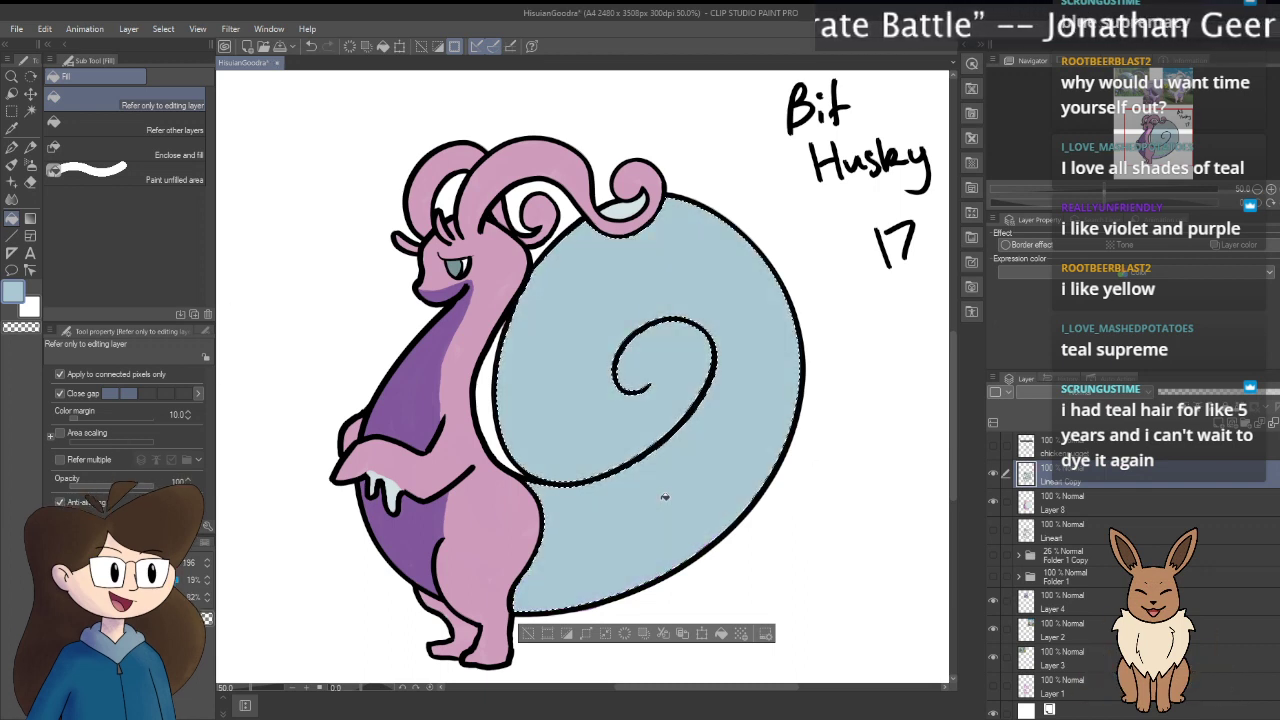
{"action": "key", "text": "ctrl+z"}
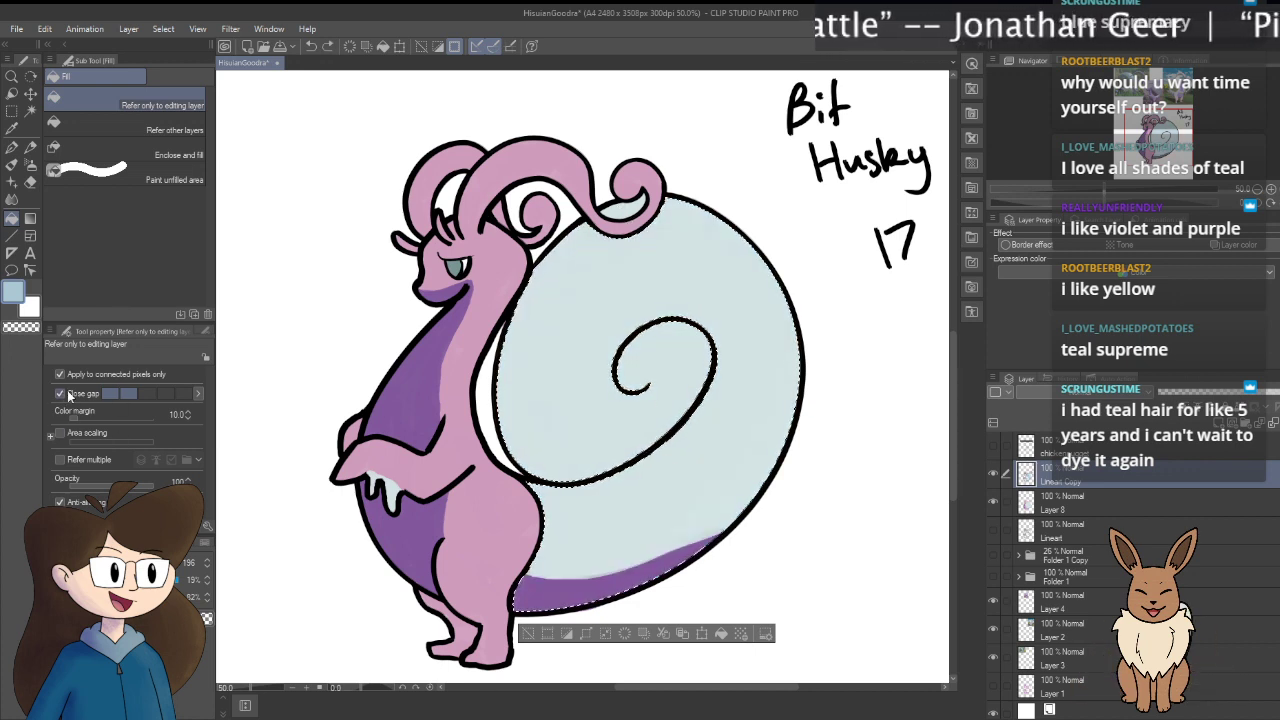
Step: Lower the Fill tool's close gap setting to its first level and fill the selected shell with light blue
{"action": "left_click", "coordinate": [111, 395]}
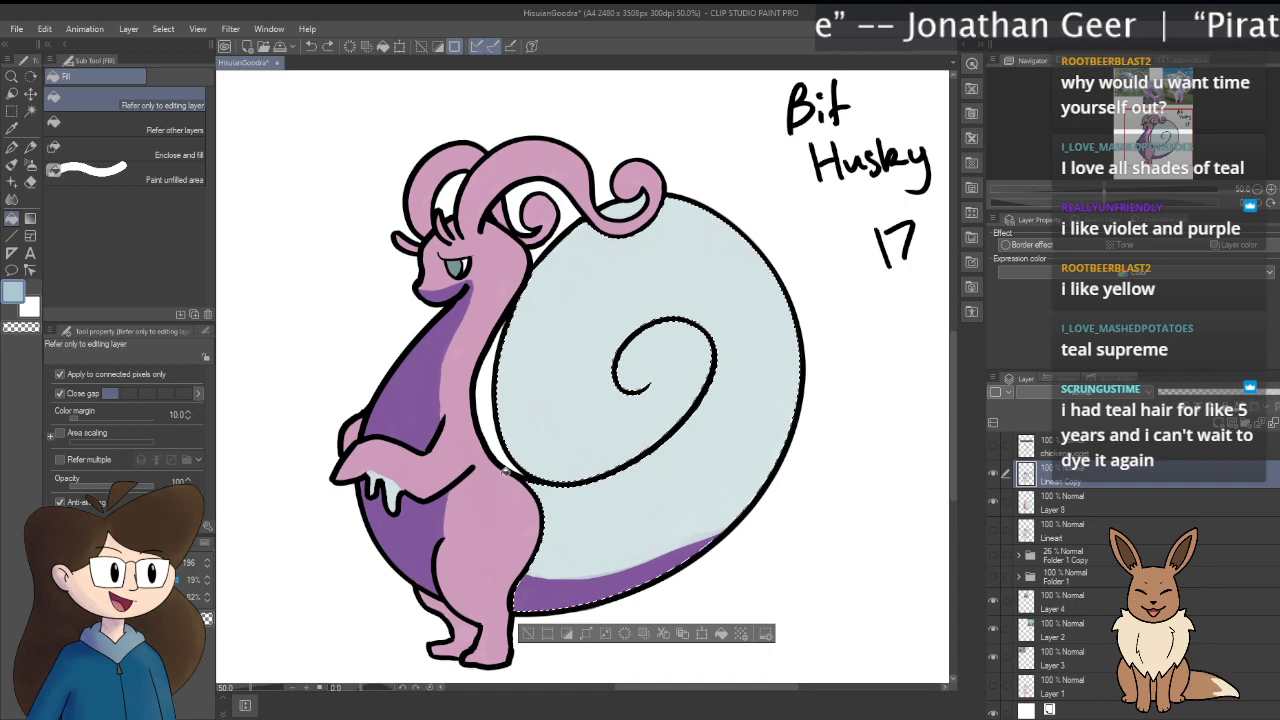
{"action": "left_click", "coordinate": [644, 513]}
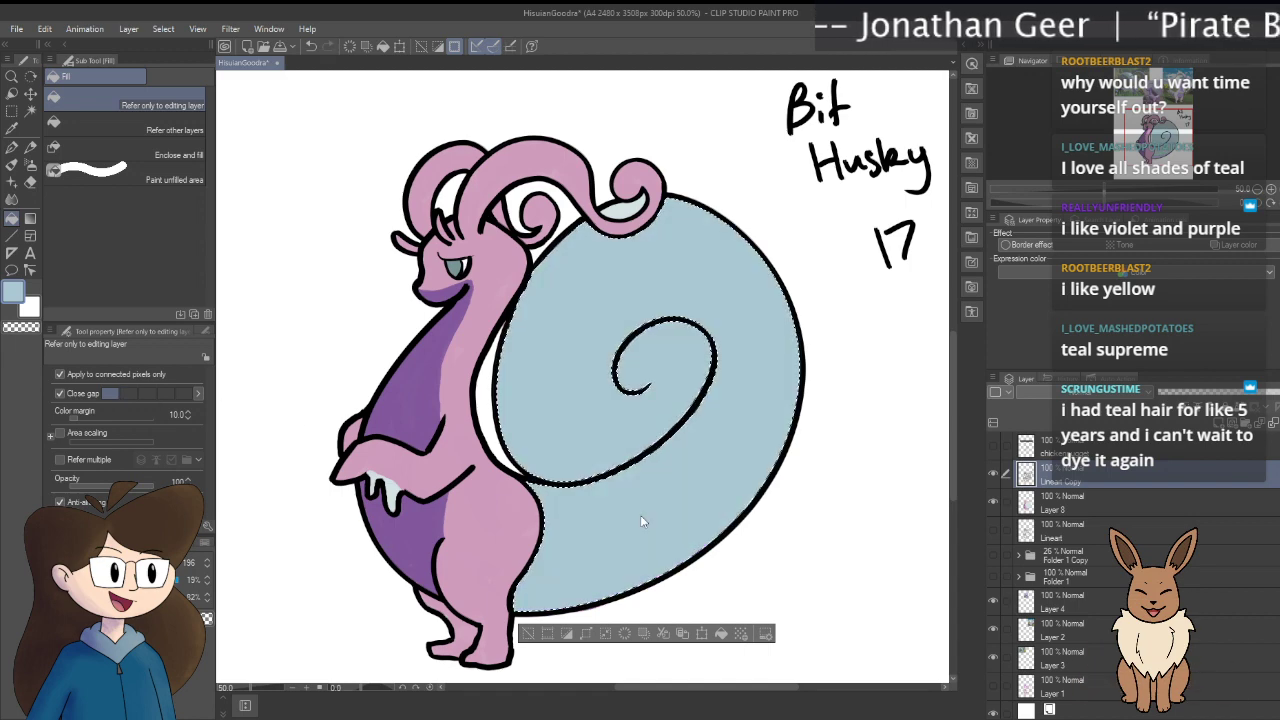
Step: Undo the light blue shell fill, clear the selection, and try filling the shell again without a selection
{"action": "key", "text": "ctrl+z"}
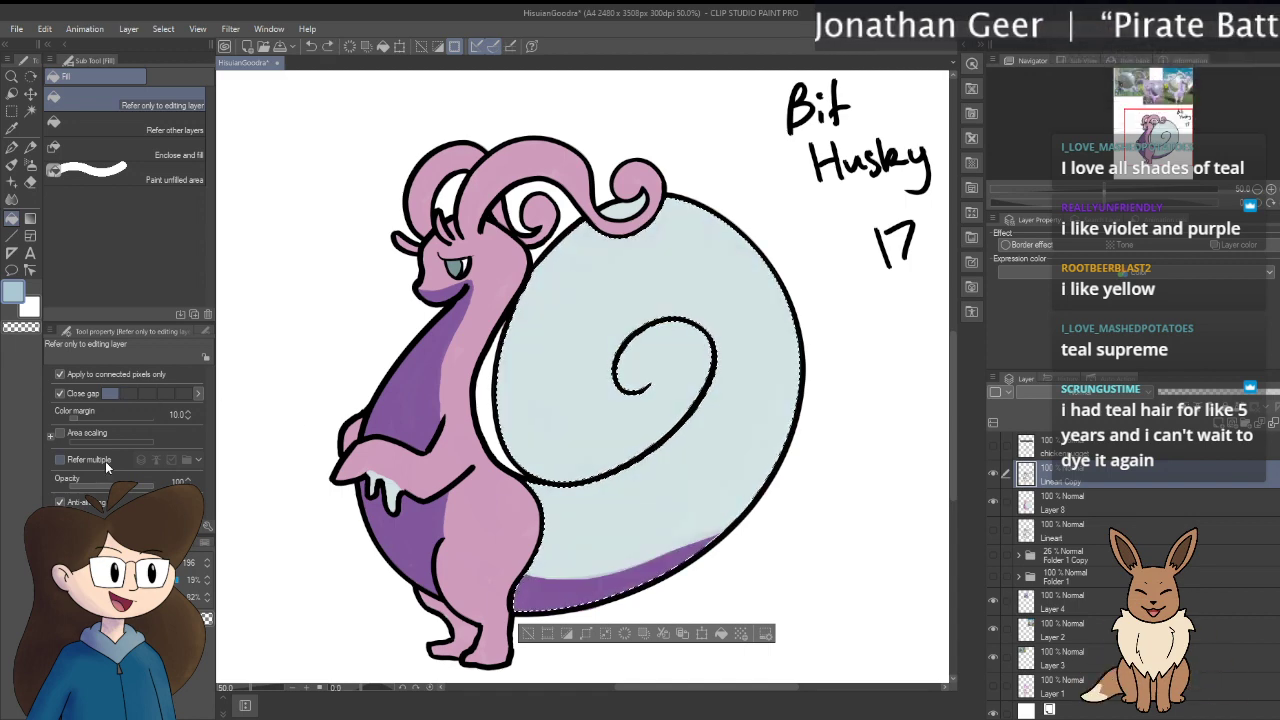
{"action": "left_click", "coordinate": [528, 636]}
{"action": "left_click", "coordinate": [700, 491]}
{"action": "key", "text": "ctrl+z"}
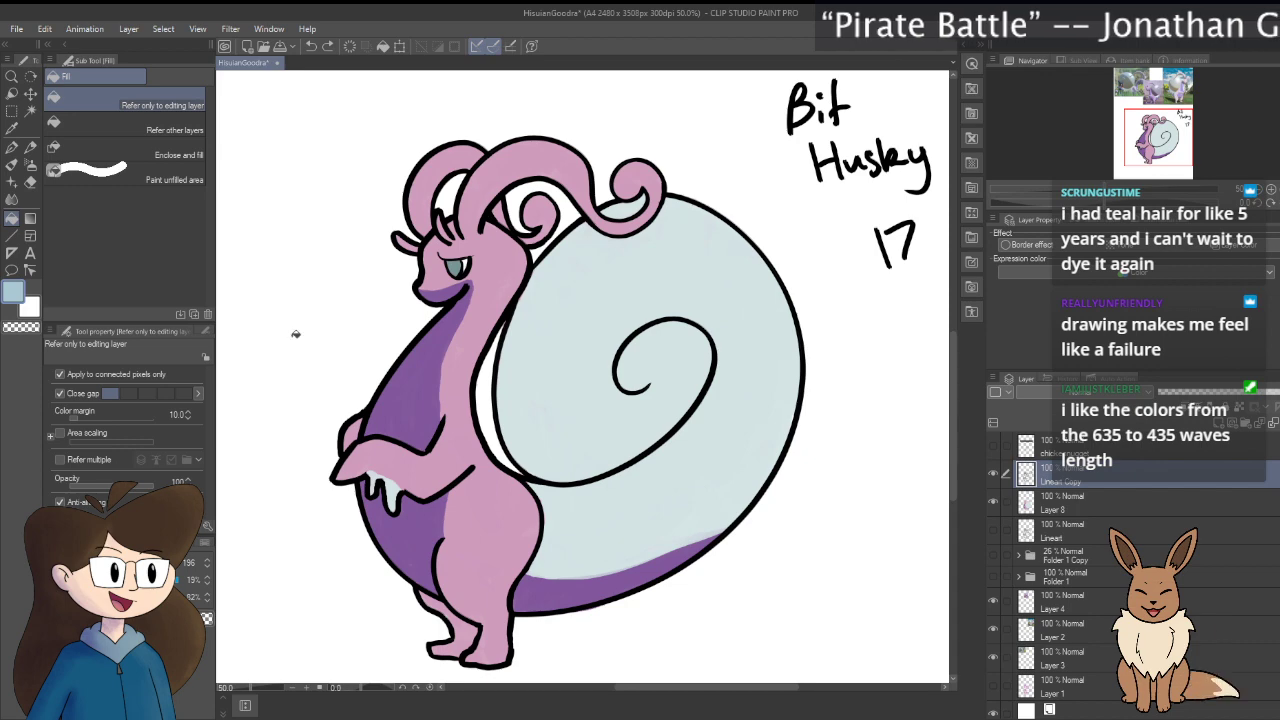
Step: Try filling the slime on the hand with light blue, with and without limiting the fill to connected pixels
{"action": "left_click", "coordinate": [398, 486]}
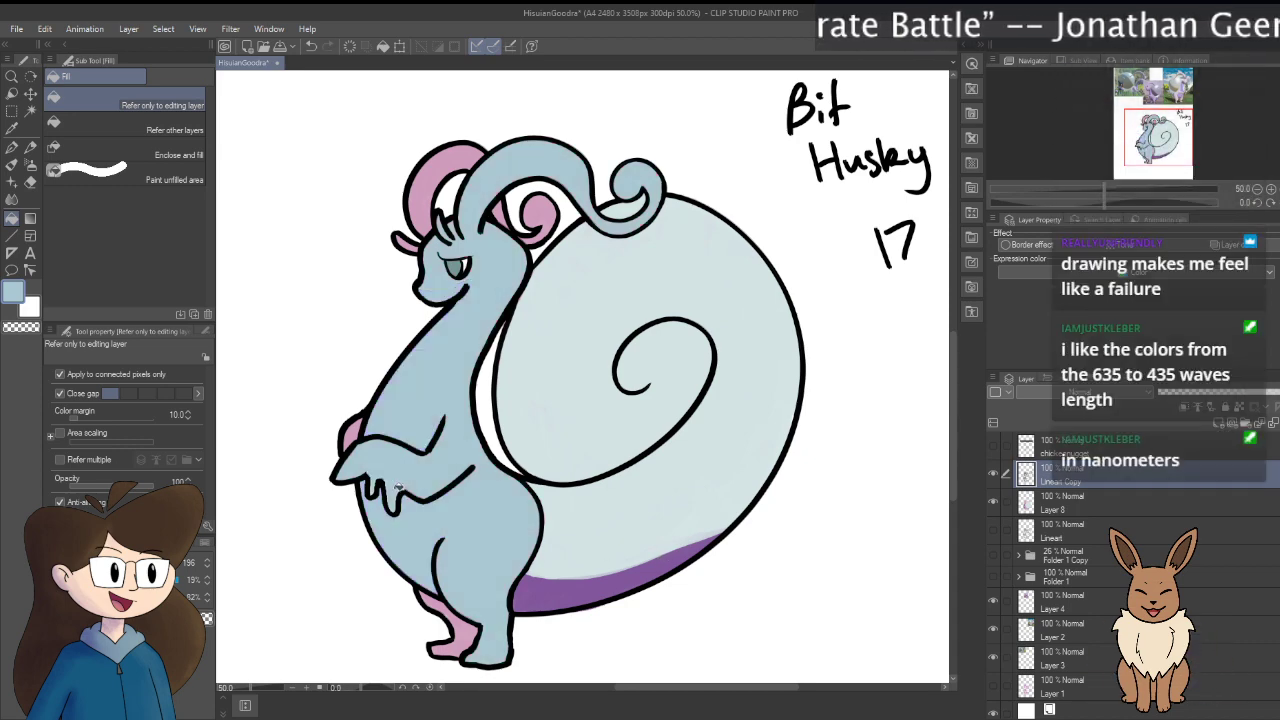
{"action": "key", "text": "ctrl+z"}
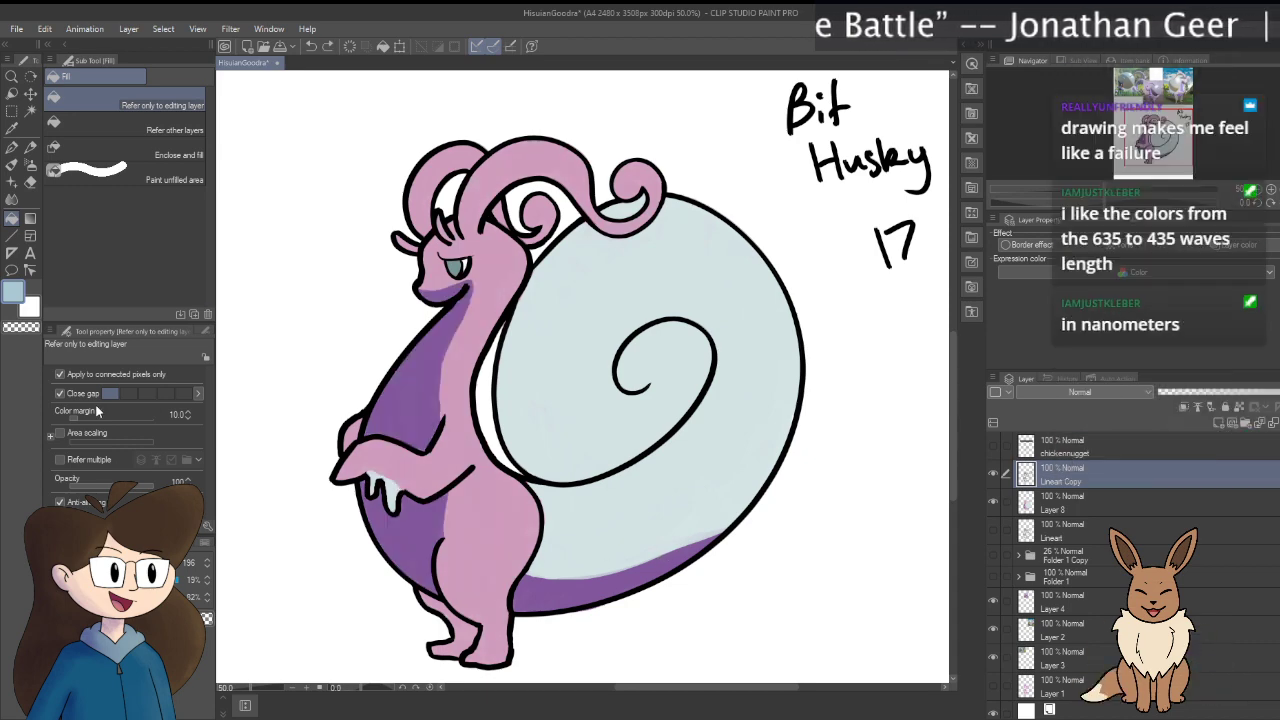
{"action": "left_click", "coordinate": [60, 375]}
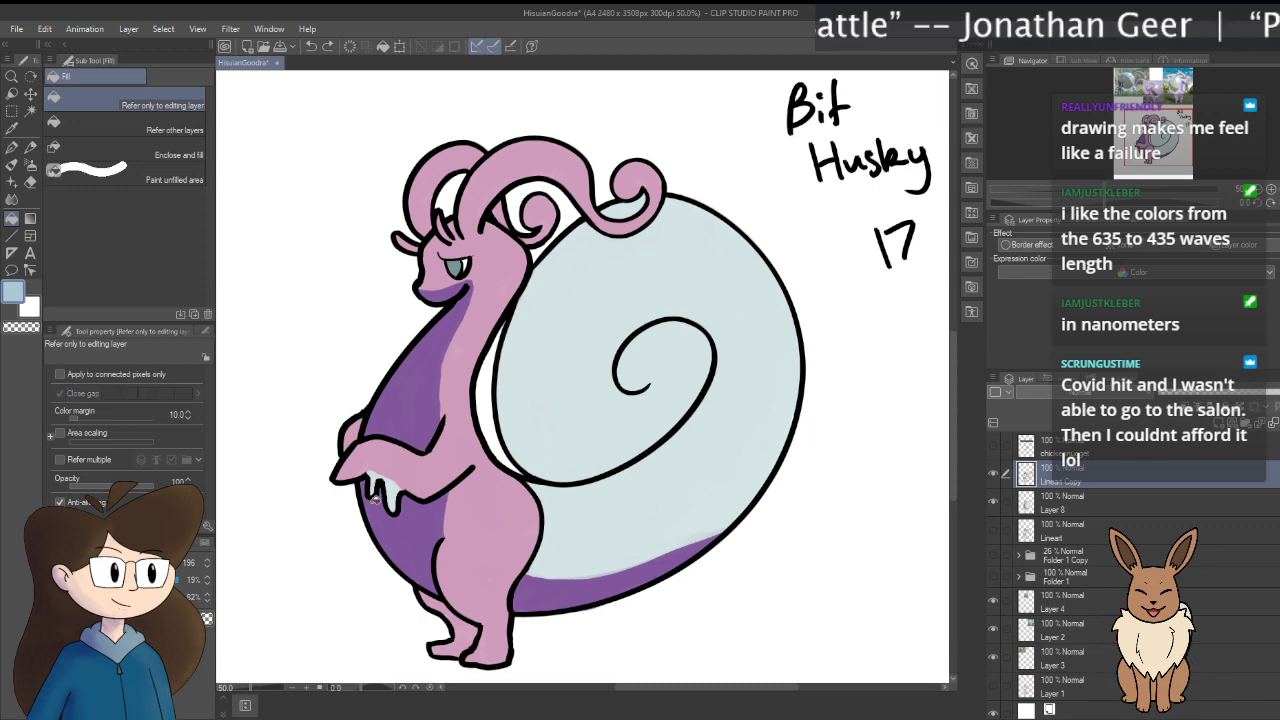
{"action": "left_click", "coordinate": [397, 490]}
{"action": "key", "text": "ctrl+z"}
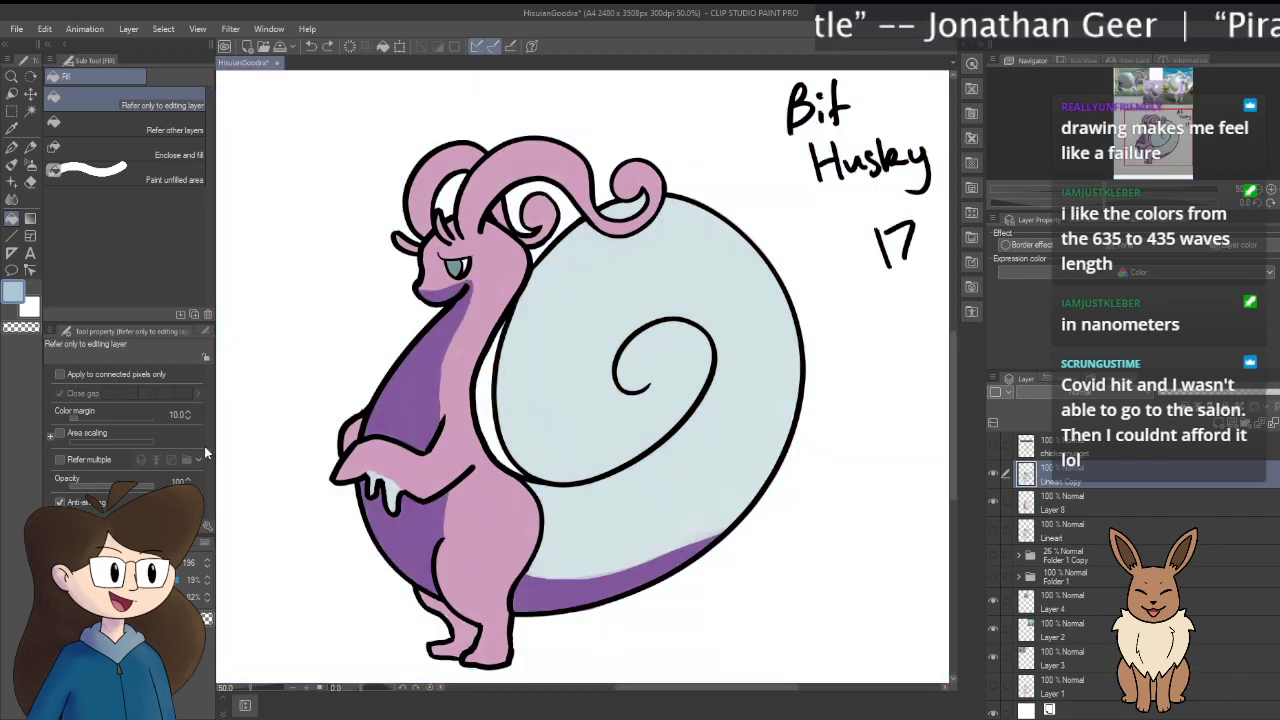
Step: Limit the fill to connected pixels, set its color margin to 0, and try filling the hand slime and shell
{"action": "left_click", "coordinate": [60, 375]}
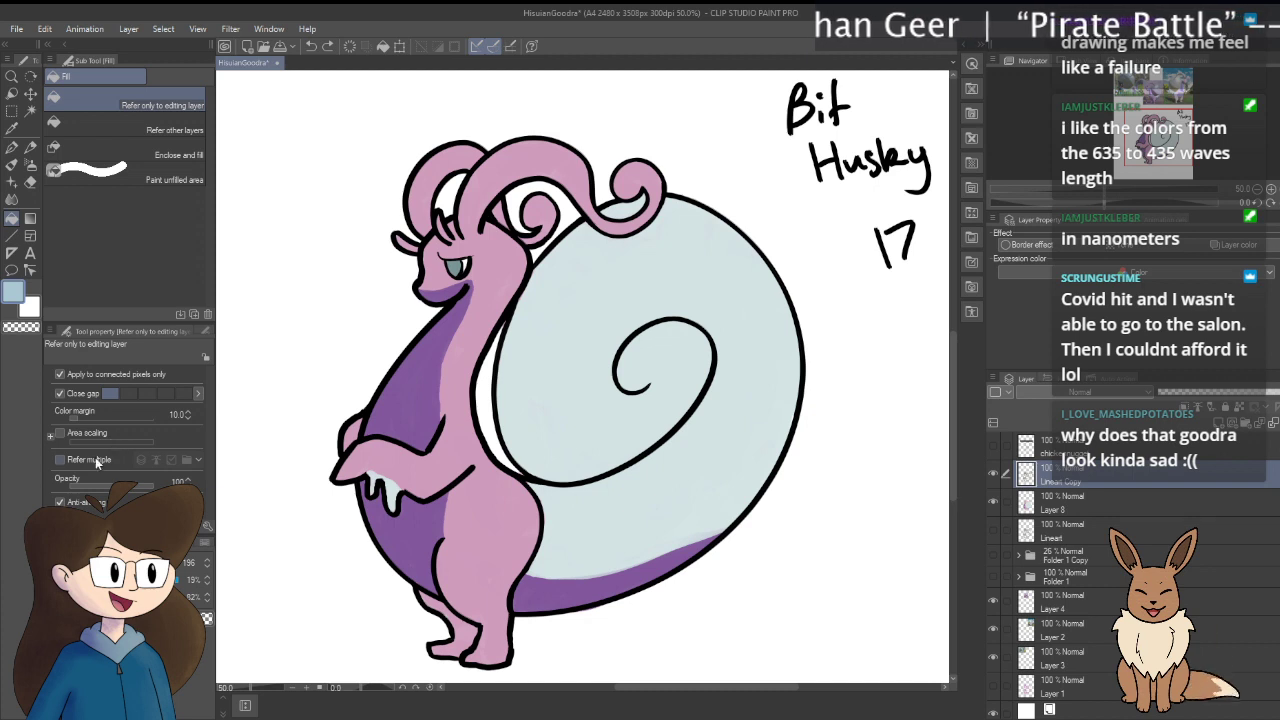
{"action": "left_click", "coordinate": [186, 419]}
{"action": "left_click", "coordinate": [186, 419]}
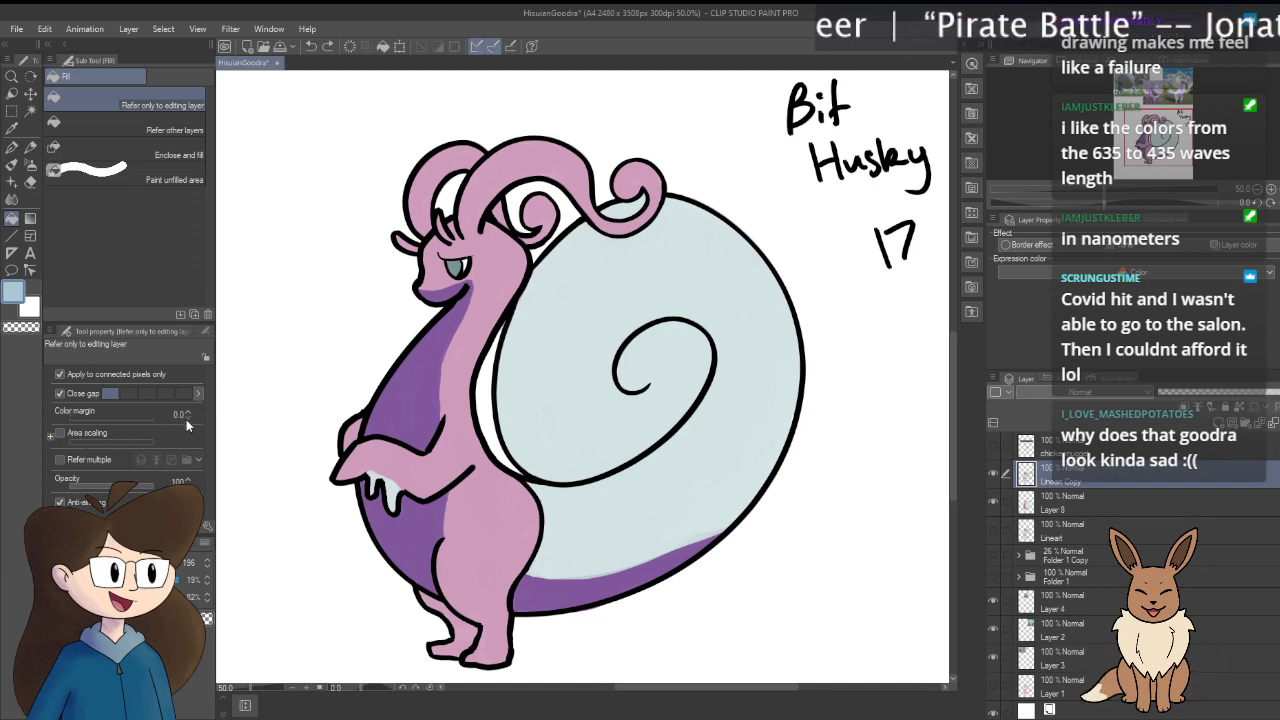
{"action": "left_click", "coordinate": [402, 487]}
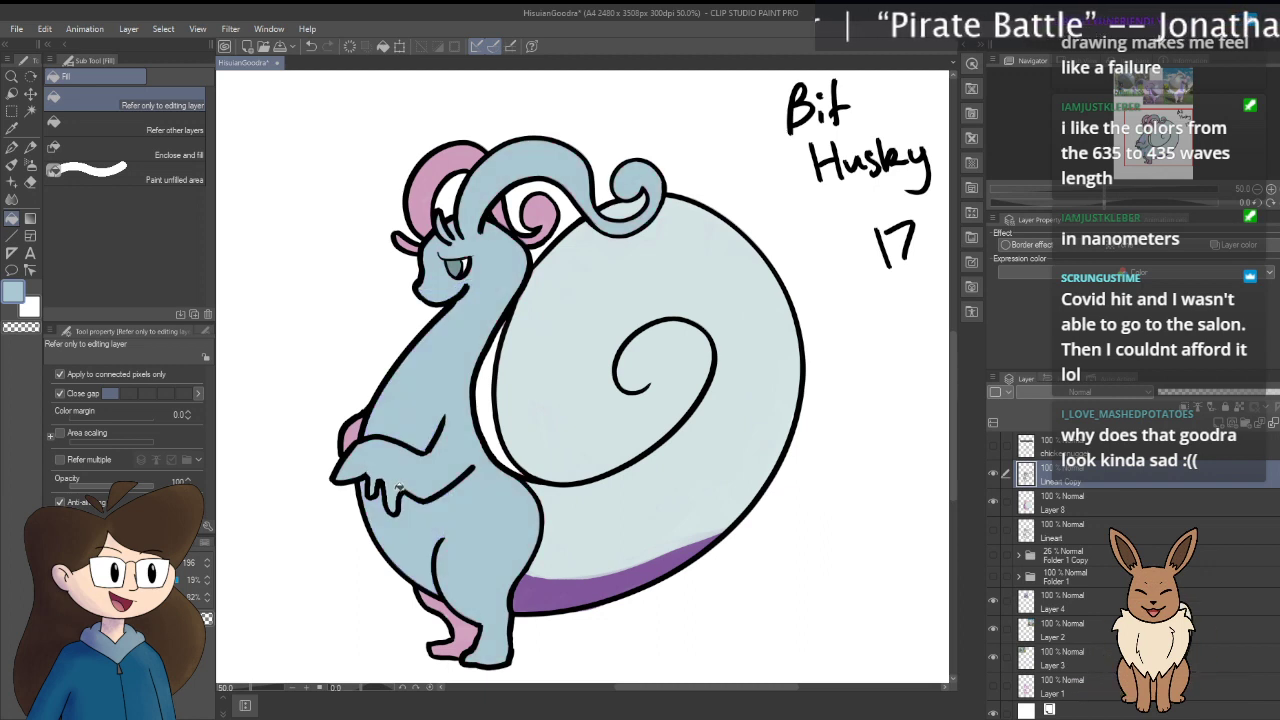
{"action": "key", "text": "ctrl+z"}
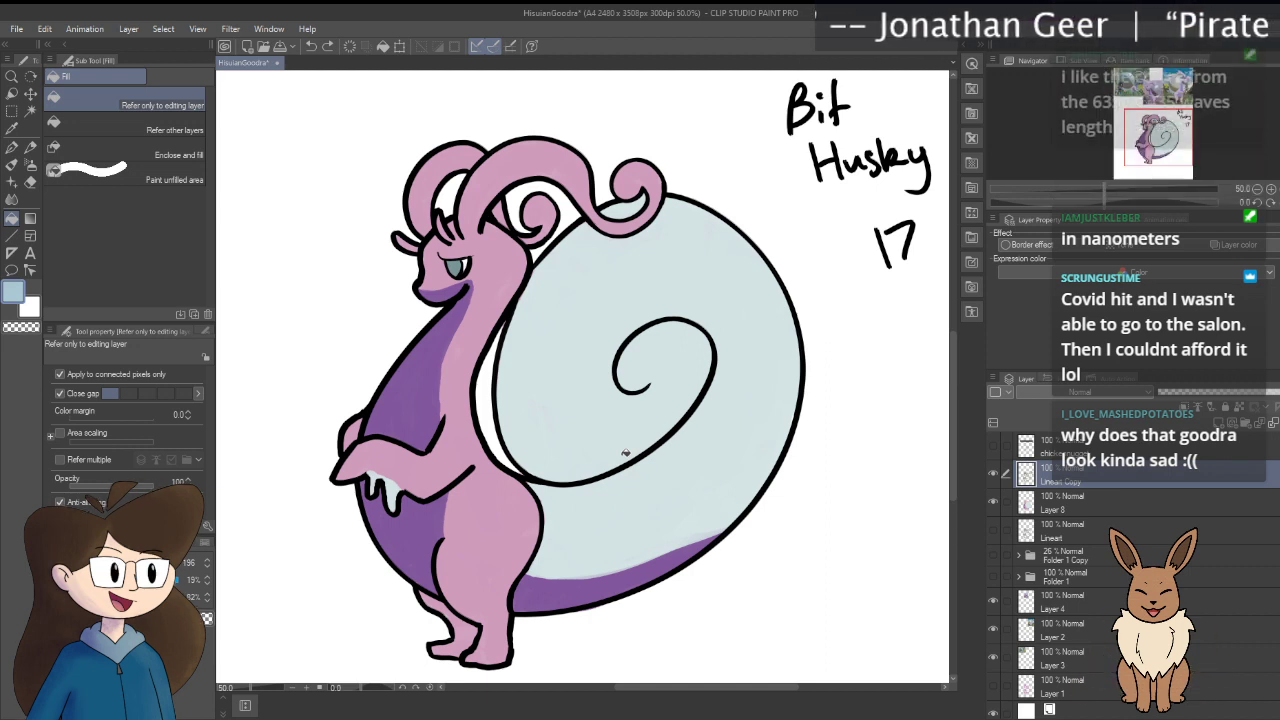
{"action": "left_click", "coordinate": [668, 480]}
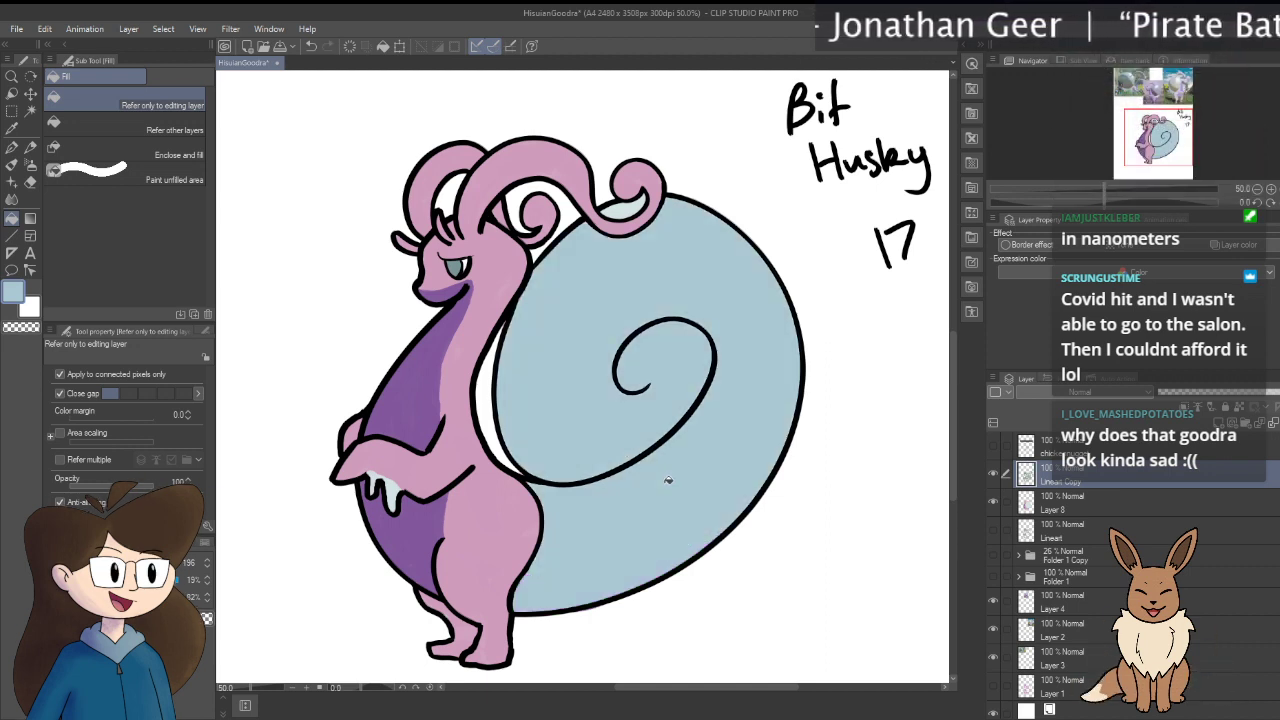
{"action": "key", "text": "ctrl+z"}
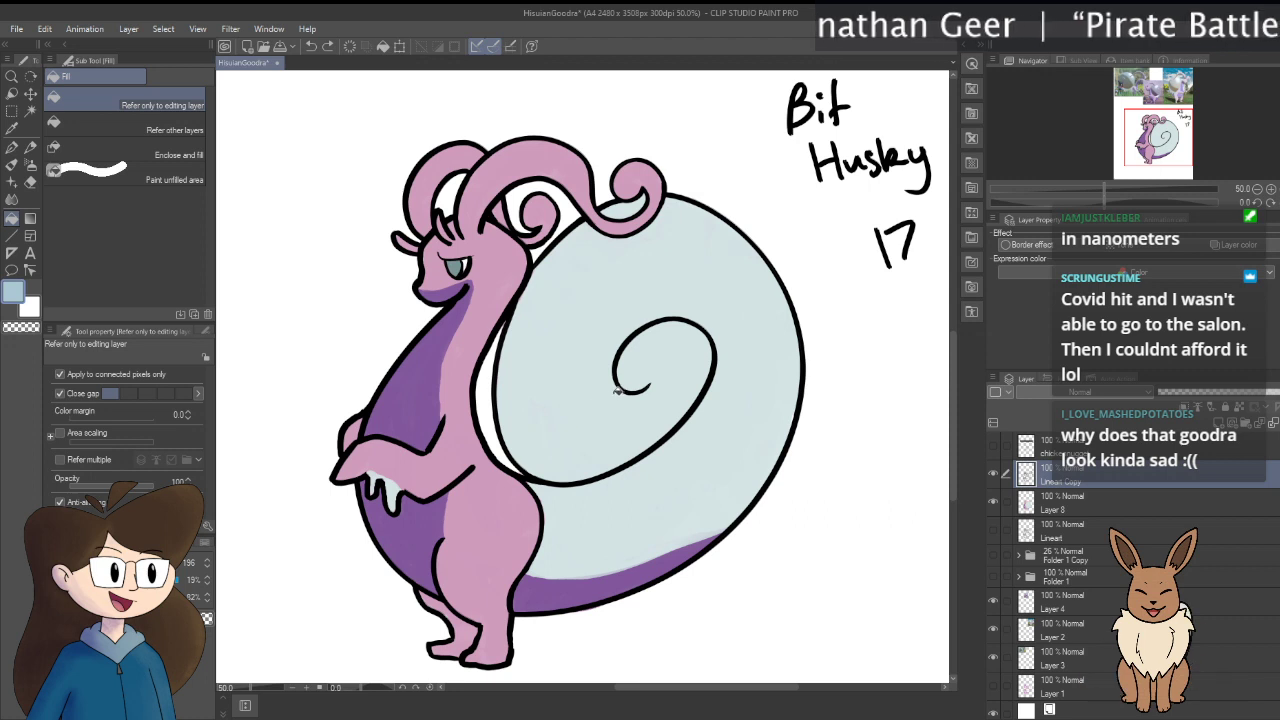
Step: Try auto-selecting the shell and the hand slime on the Lineart Copy layer
{"action": "key", "text": "b"}
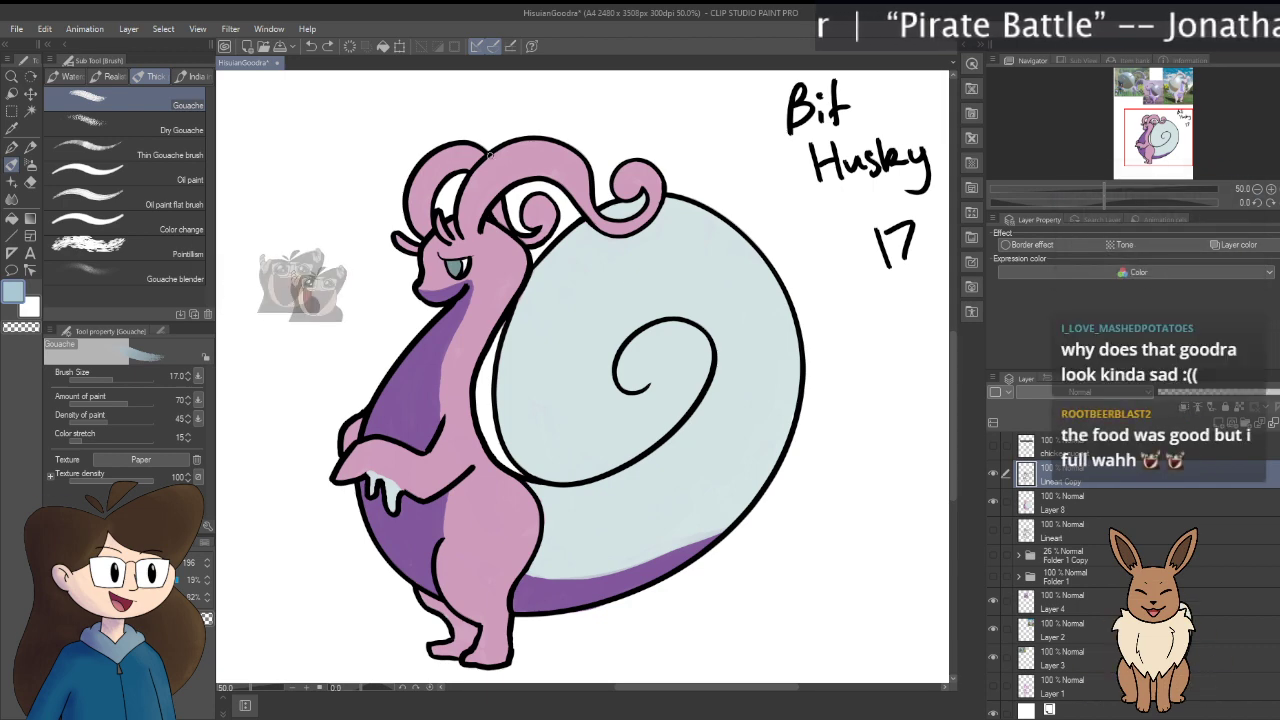
{"action": "mouse_move", "coordinate": [490, 155]}
{"action": "left_mouse_down"}
{"action": "mouse_move", "coordinate": [530, 578]}
{"action": "mouse_move", "coordinate": [586, 323]}
{"action": "mouse_move", "coordinate": [553, 425]}
{"action": "mouse_move", "coordinate": [469, 553]}
{"action": "mouse_move", "coordinate": [412, 539]}
{"action": "mouse_move", "coordinate": [538, 473]}
{"action": "mouse_move", "coordinate": [515, 400]}
{"action": "left_mouse_up"}
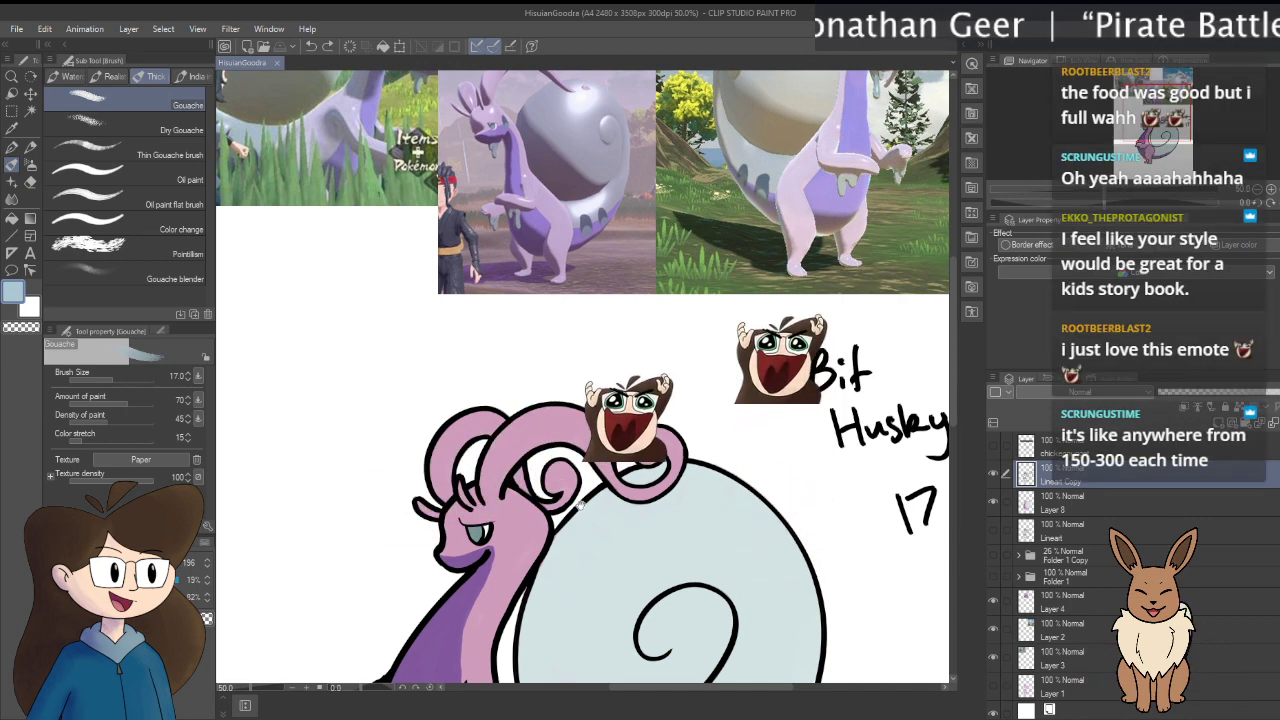
{"action": "left_click_drag", "start_coordinate": [515, 399], "coordinate": [583, 292]}
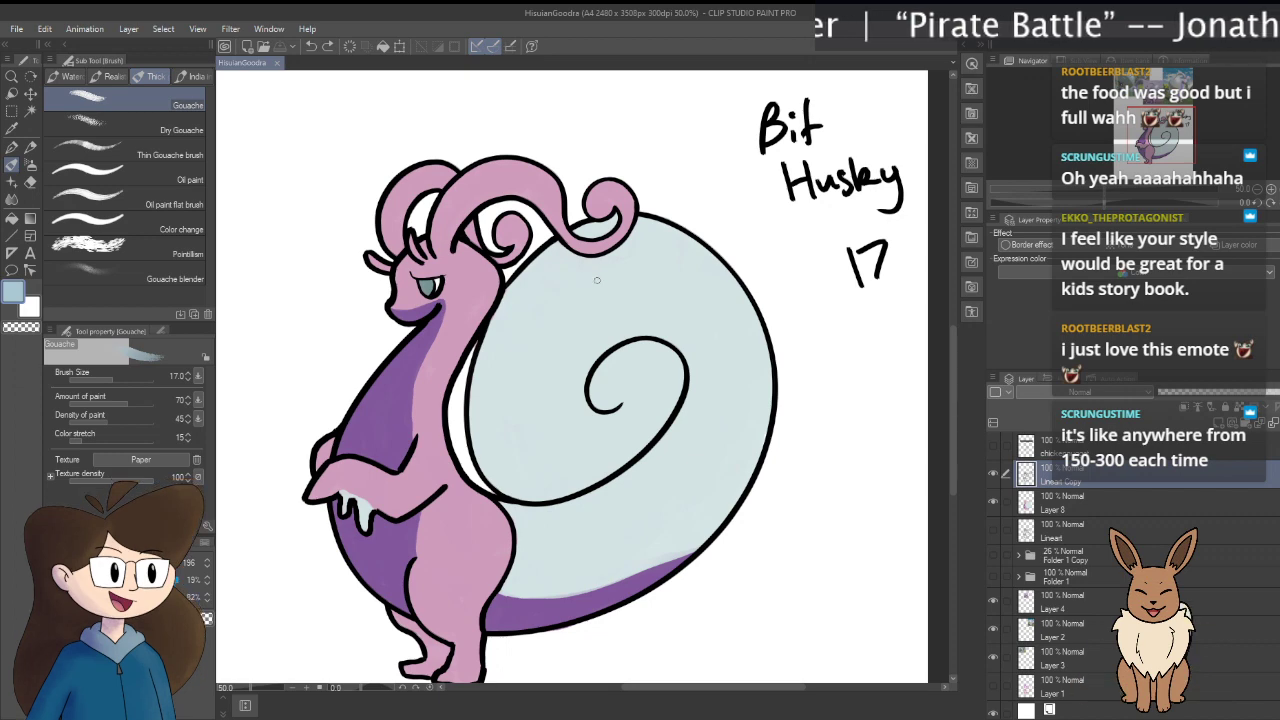
{"action": "left_click_drag", "start_coordinate": [537, 466], "coordinate": [590, 426]}
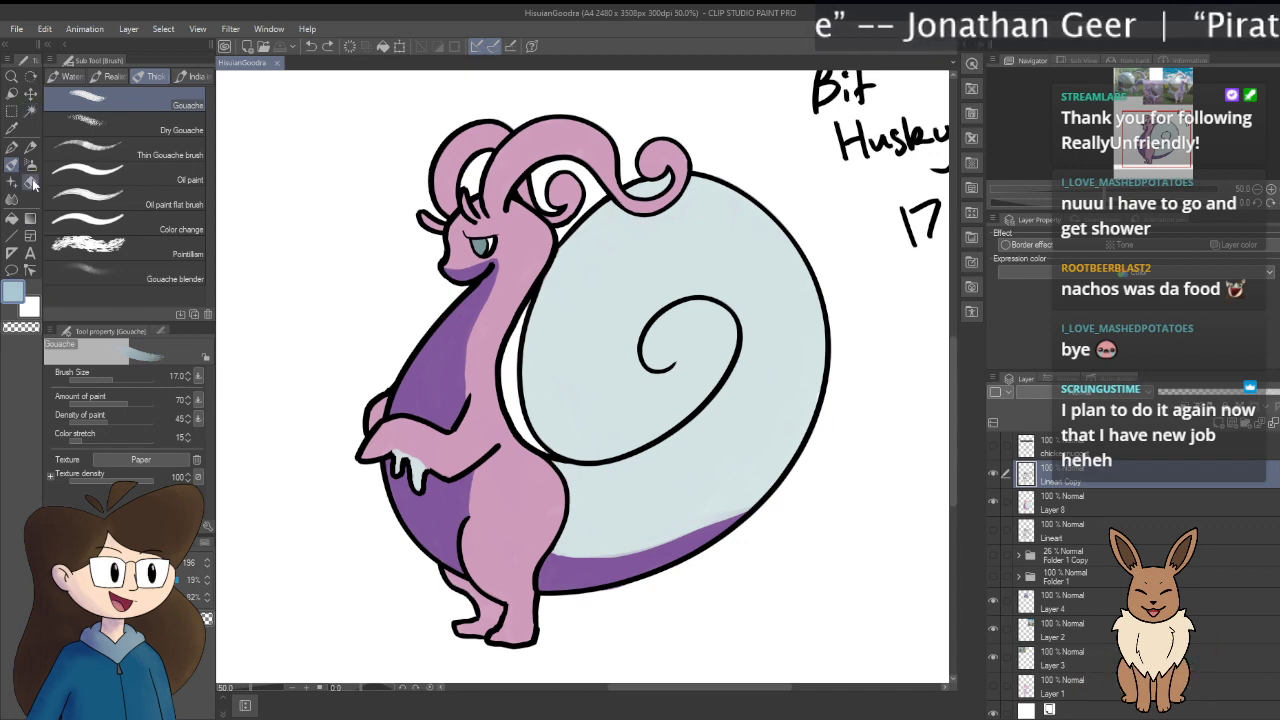
{"action": "left_click", "coordinate": [29, 109]}
{"action": "left_click", "coordinate": [555, 367]}
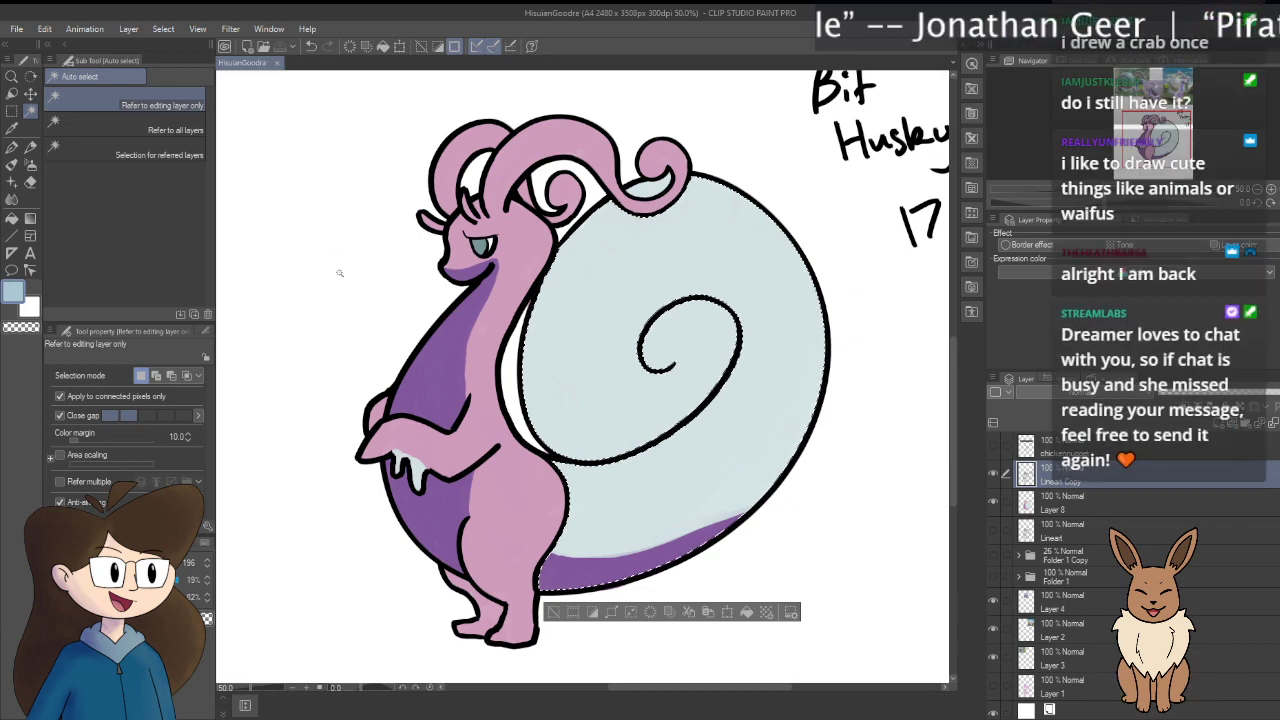
{"action": "left_click", "coordinate": [418, 478]}
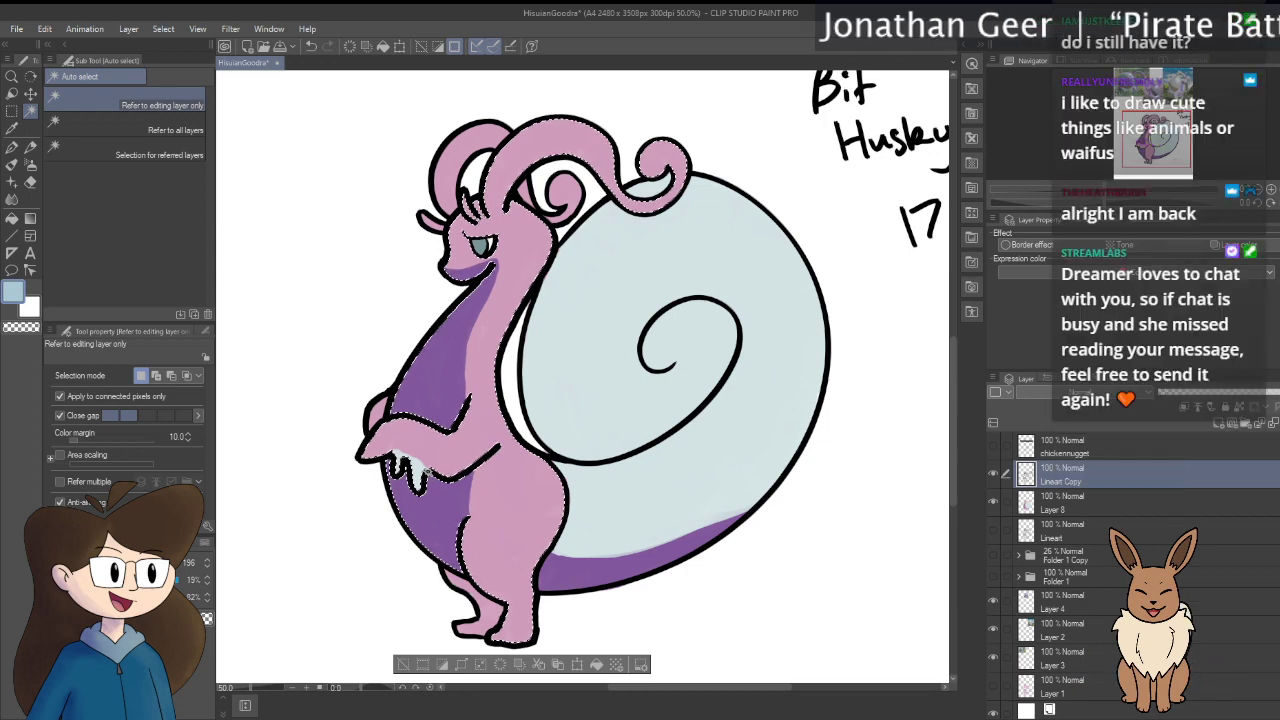
{"action": "left_click", "coordinate": [574, 457]}
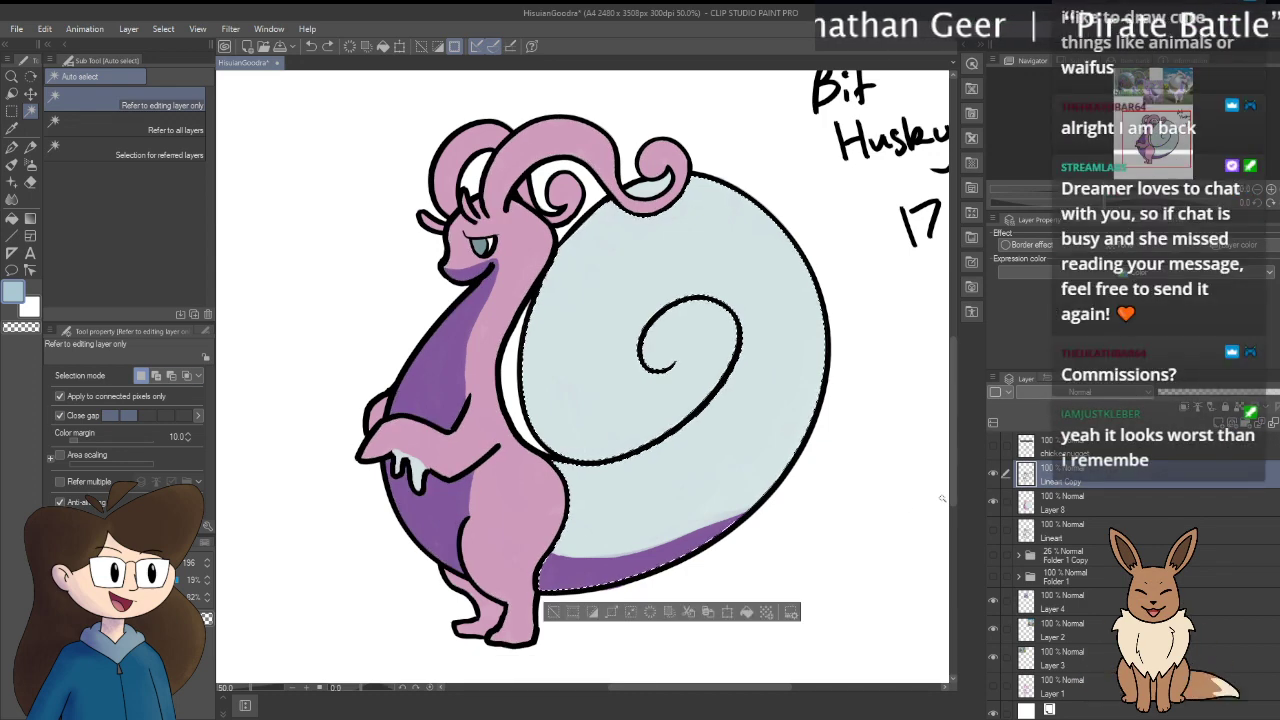
Step: Try auto-selecting the shell on Layer 8, and the shell and surrounding background on the Lineart Copy layer
{"action": "left_click", "coordinate": [1122, 509]}
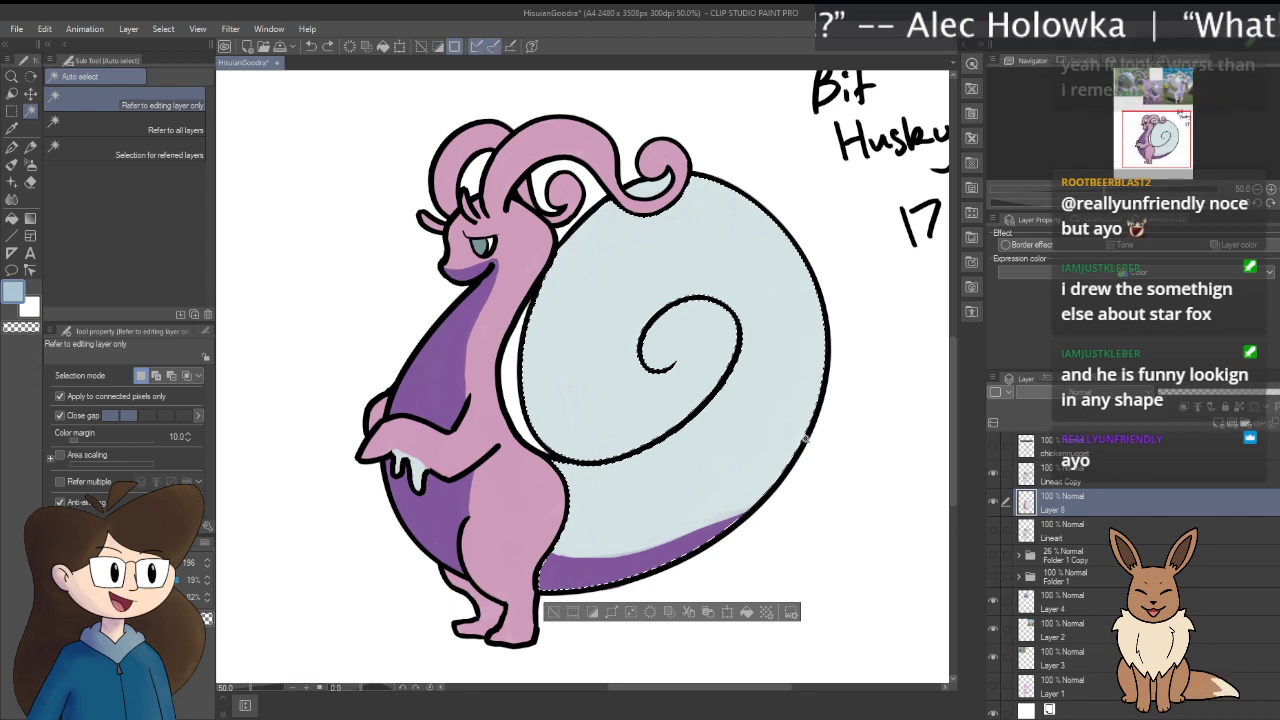
{"action": "left_click", "coordinate": [677, 442]}
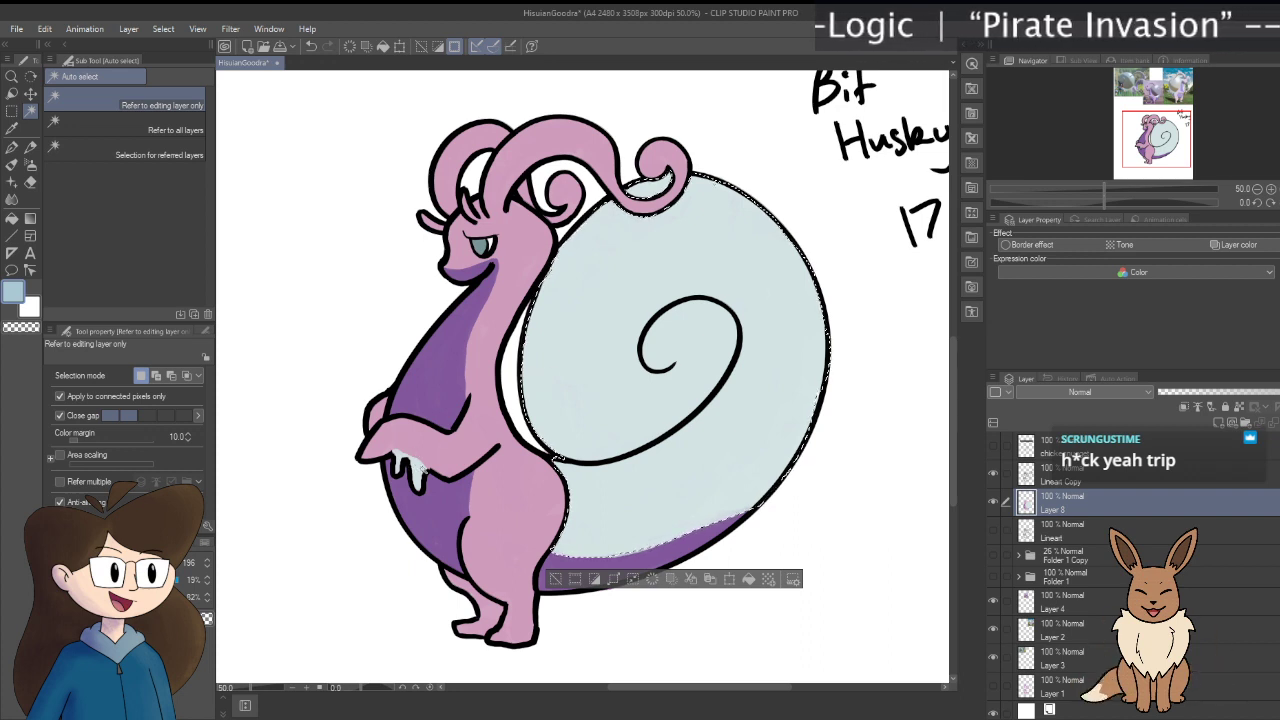
{"action": "left_click", "coordinate": [1112, 478]}
{"action": "left_click", "coordinate": [724, 466]}
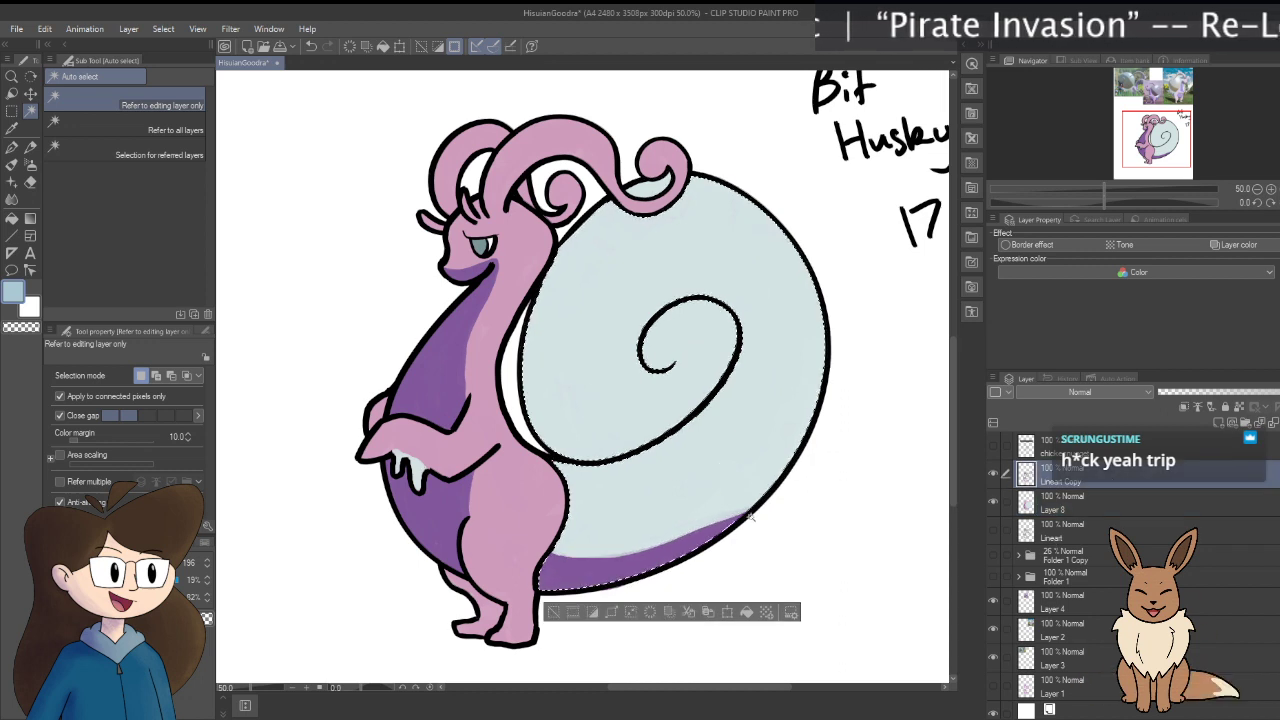
{"action": "left_click", "coordinate": [832, 525]}
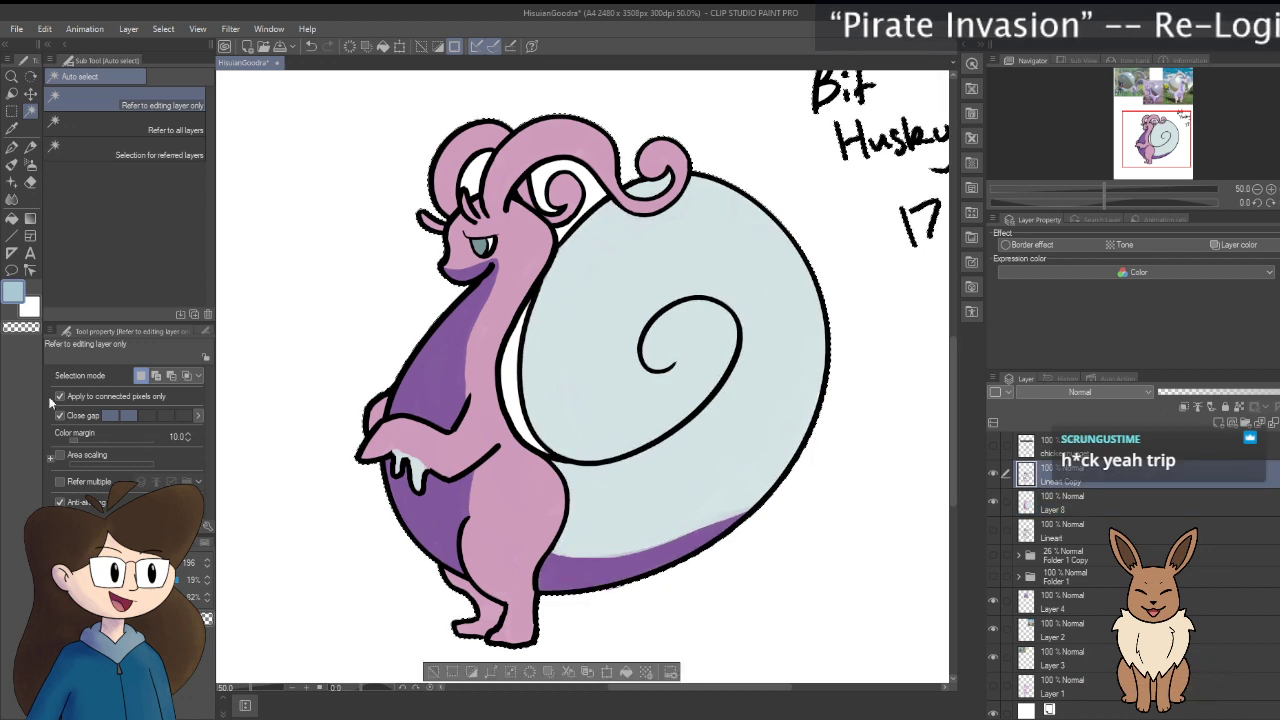
{"action": "left_click", "coordinate": [766, 418]}
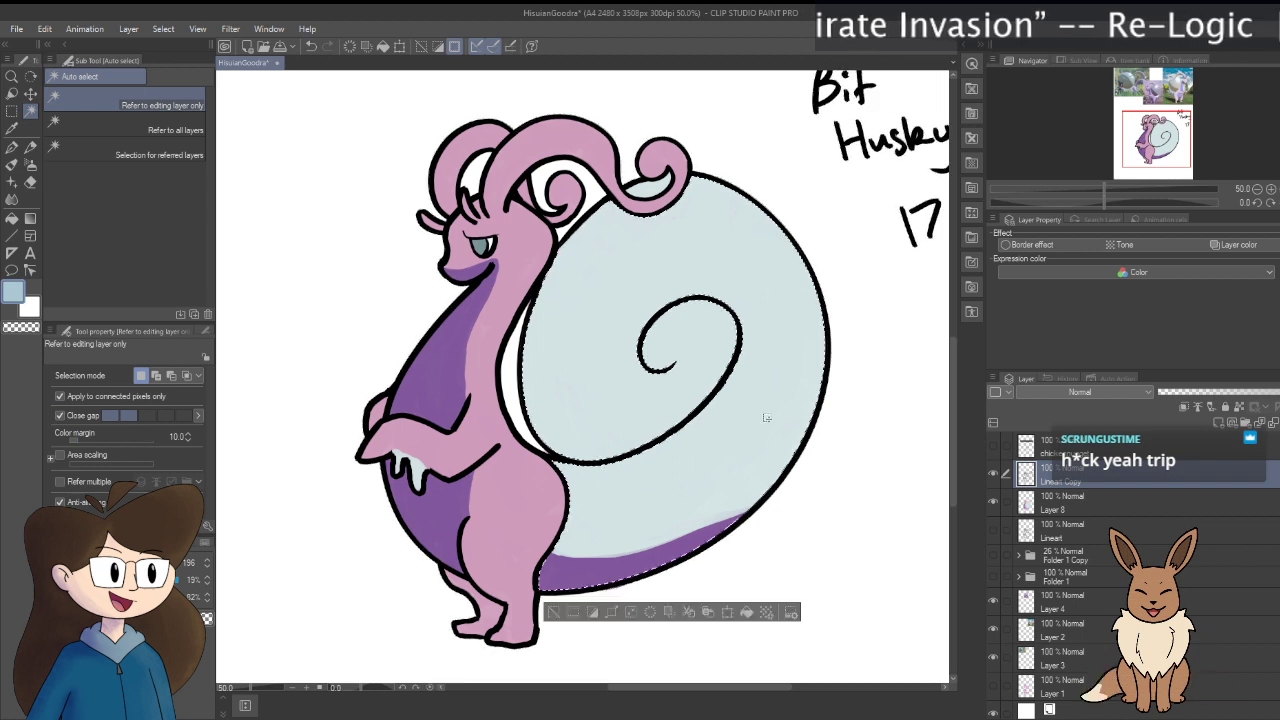
{"action": "left_click", "coordinate": [812, 557]}
Step: Auto-select the pale shell, hand slime and horn slime areas on Layer 8 with a color margin of 16
{"action": "left_click", "coordinate": [1102, 509]}
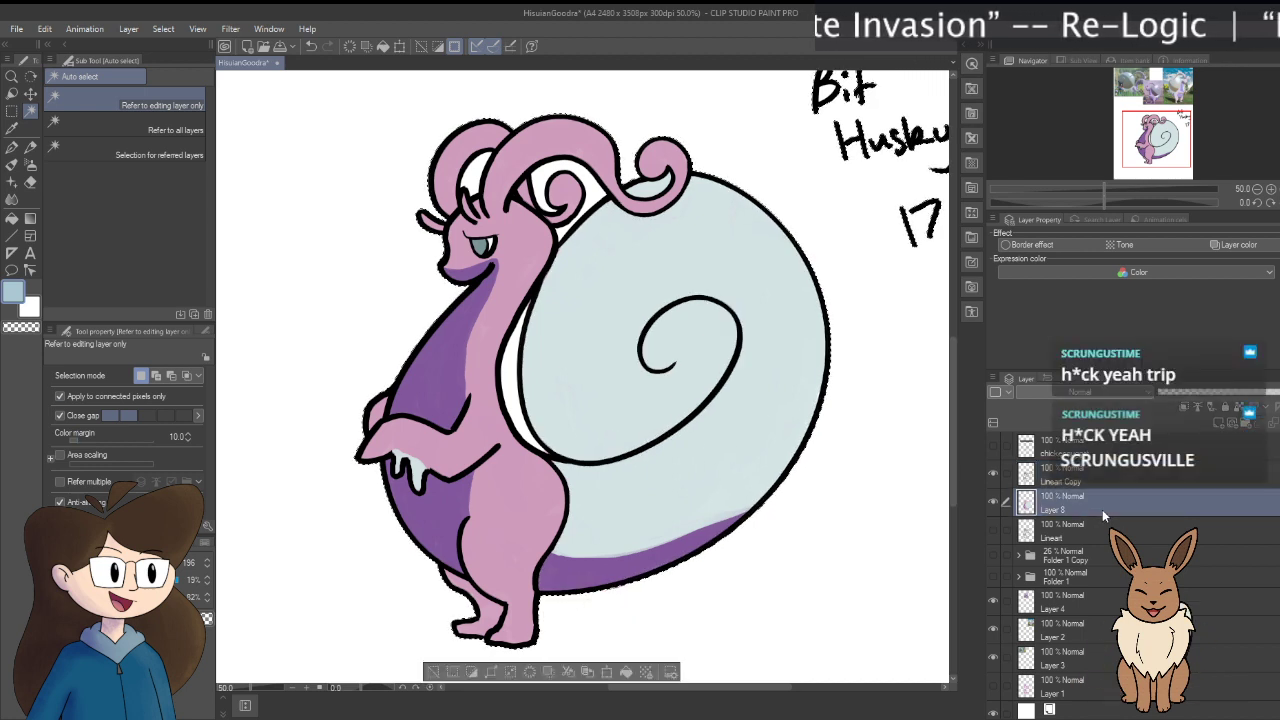
{"action": "left_click", "coordinate": [760, 466]}
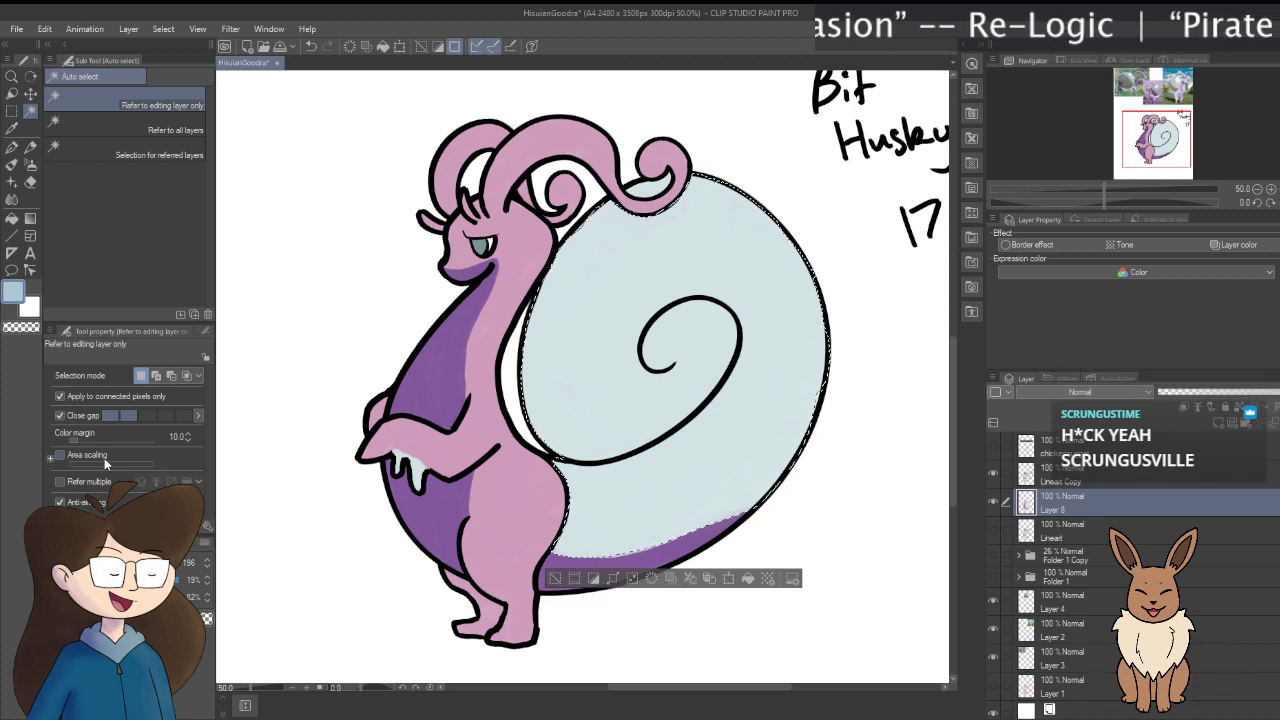
{"action": "scroll", "coordinate": [184, 433], "scroll_direction": "up", "scroll_amount": 3}
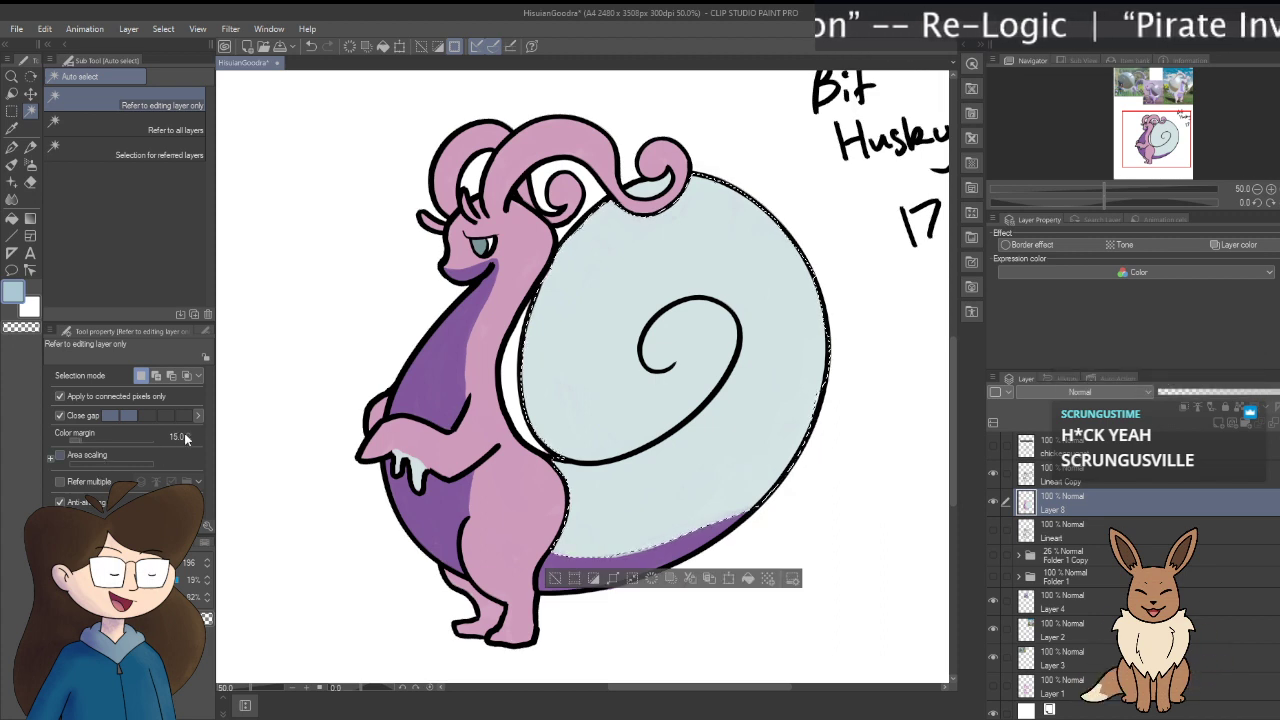
{"action": "left_click", "coordinate": [709, 473]}
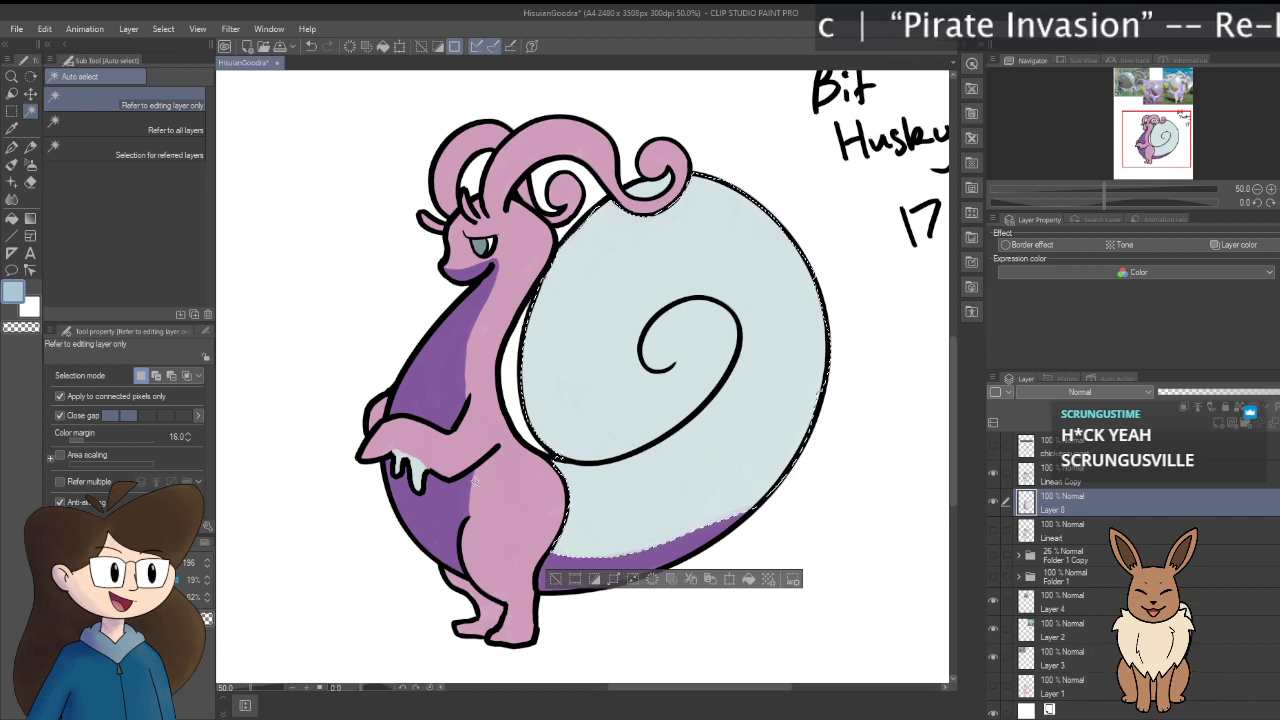
{"action": "left_click", "coordinate": [673, 184]}
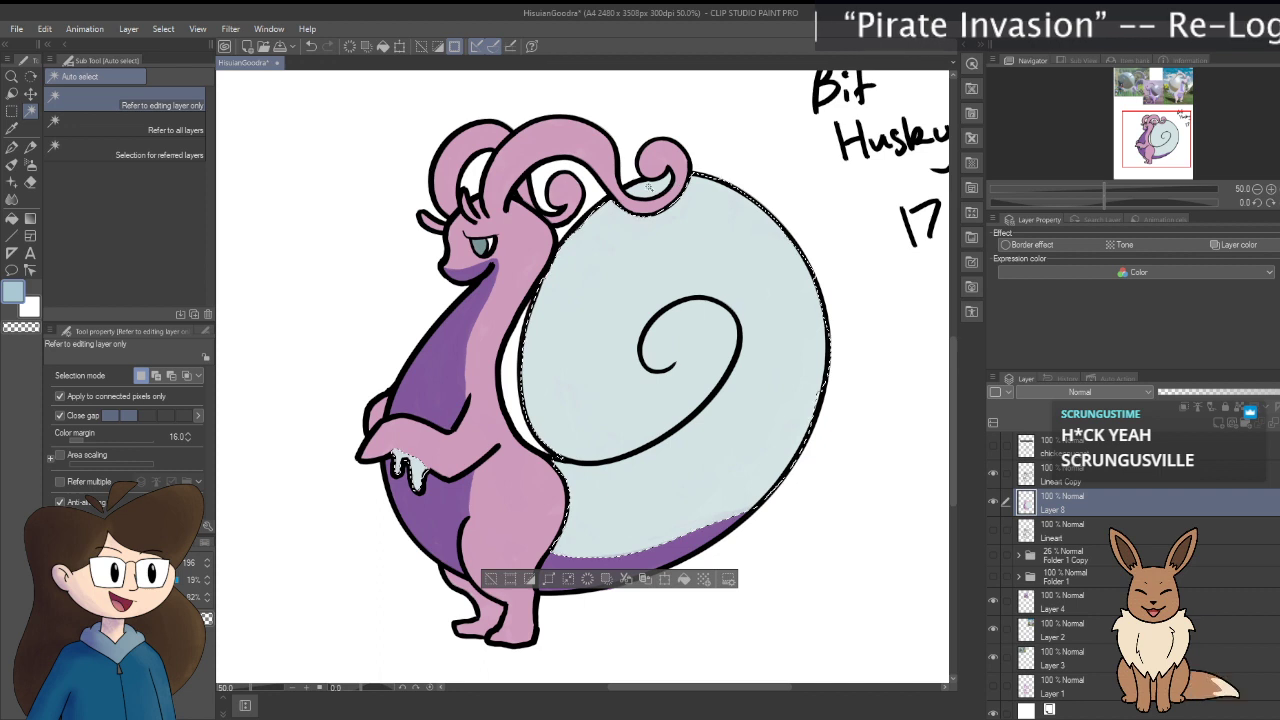
Step: Paint the selected shell and slime areas light blue with the Gouache brush at size 200
{"action": "key", "text": "b"}
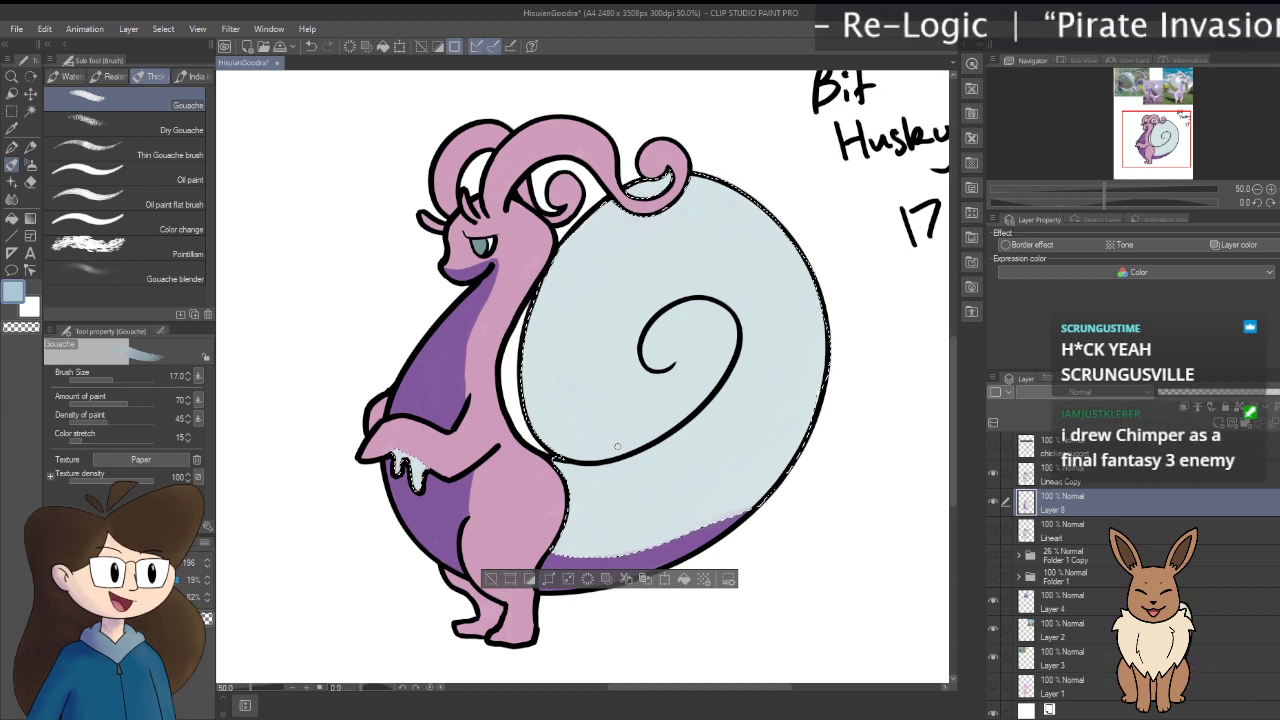
{"action": "key", "text": "bracketright"}
{"action": "key", "text": "bracketright"}
{"action": "key", "text": "bracketright"}
{"action": "key", "text": "bracketright"}
{"action": "key", "text": "bracketright"}
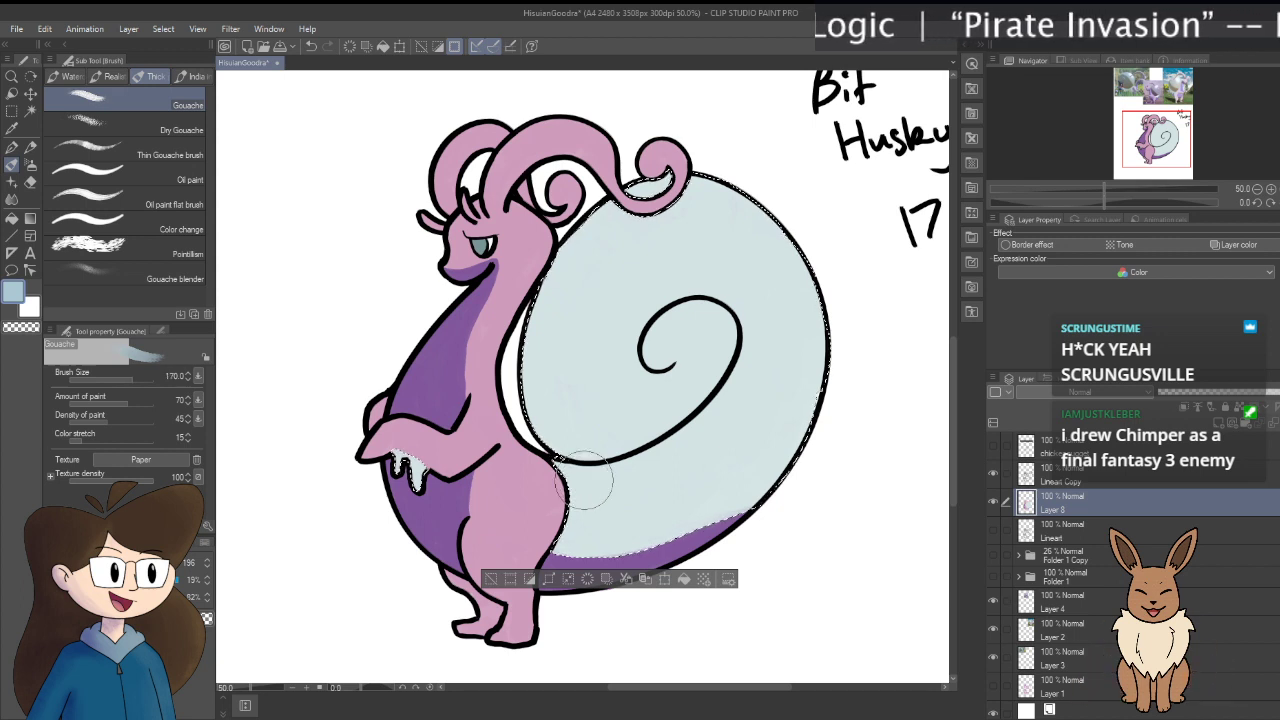
{"action": "key", "text": "bracketright"}
{"action": "mouse_move", "coordinate": [585, 480]}
{"action": "left_mouse_down"}
{"action": "mouse_move", "coordinate": [651, 486]}
{"action": "mouse_move", "coordinate": [602, 555]}
{"action": "mouse_move", "coordinate": [553, 494]}
{"action": "mouse_move", "coordinate": [628, 438]}
{"action": "mouse_move", "coordinate": [660, 518]}
{"action": "mouse_move", "coordinate": [591, 555]}
{"action": "mouse_move", "coordinate": [731, 382]}
{"action": "mouse_move", "coordinate": [780, 489]}
{"action": "mouse_move", "coordinate": [672, 312]}
{"action": "mouse_move", "coordinate": [781, 394]}
{"action": "mouse_move", "coordinate": [747, 440]}
{"action": "mouse_move", "coordinate": [772, 217]}
{"action": "mouse_move", "coordinate": [600, 331]}
{"action": "mouse_move", "coordinate": [667, 165]}
{"action": "mouse_move", "coordinate": [684, 286]}
{"action": "mouse_move", "coordinate": [544, 388]}
{"action": "mouse_move", "coordinate": [628, 207]}
{"action": "mouse_move", "coordinate": [687, 349]}
{"action": "mouse_move", "coordinate": [615, 441]}
{"action": "mouse_move", "coordinate": [606, 291]}
{"action": "mouse_move", "coordinate": [632, 255]}
{"action": "left_mouse_up"}
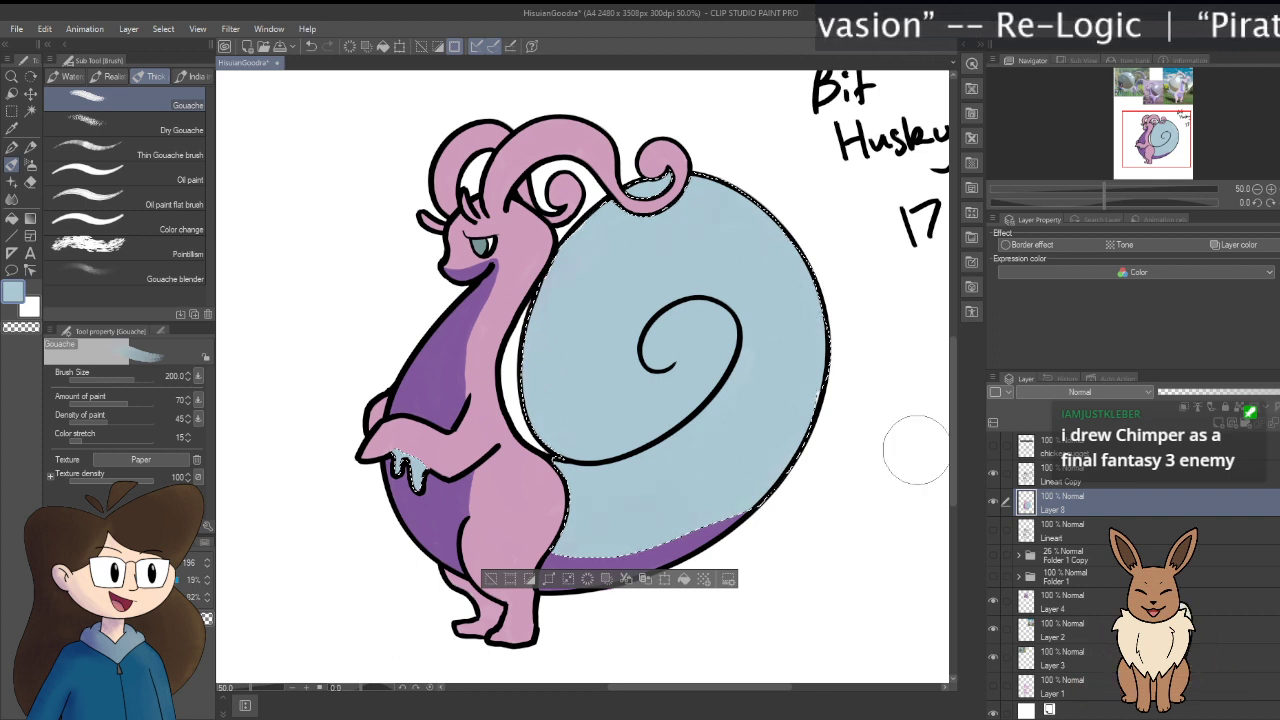
Step: Clear the selection and reduce the Gouache brush size to 100
{"action": "key", "text": "o"}
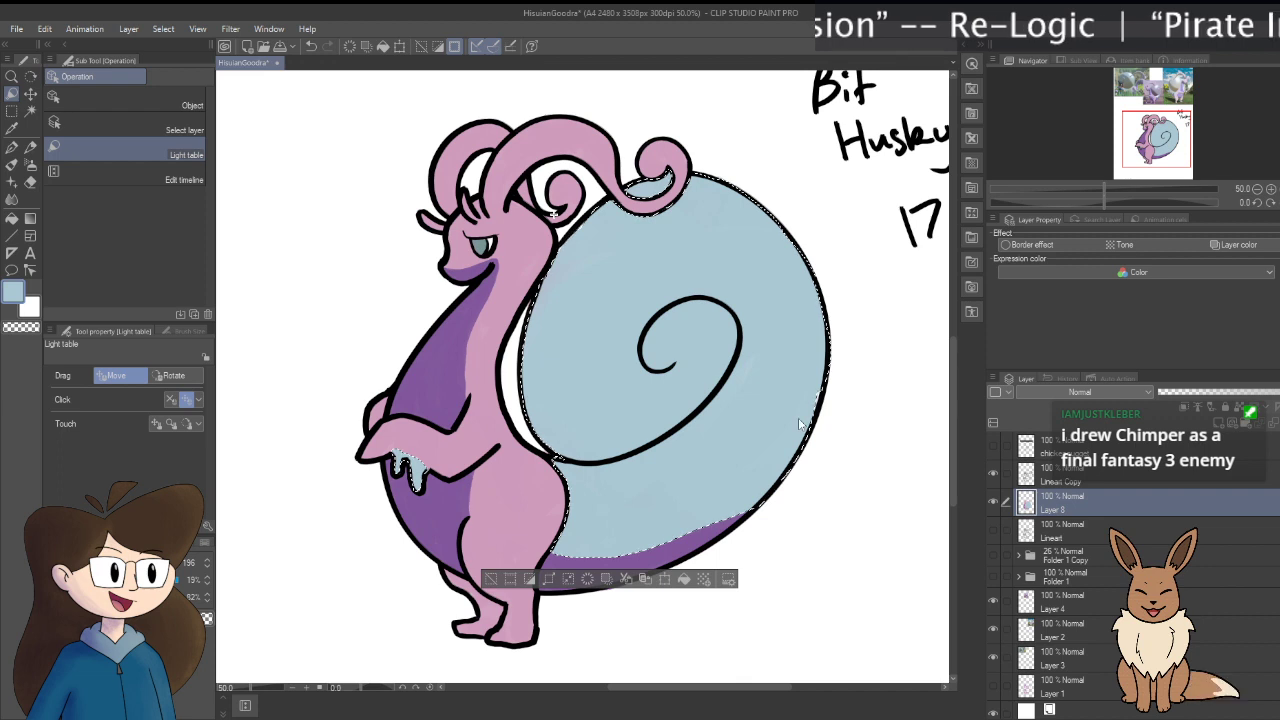
{"action": "key", "text": "ctrl+d"}
{"action": "key", "text": "b"}
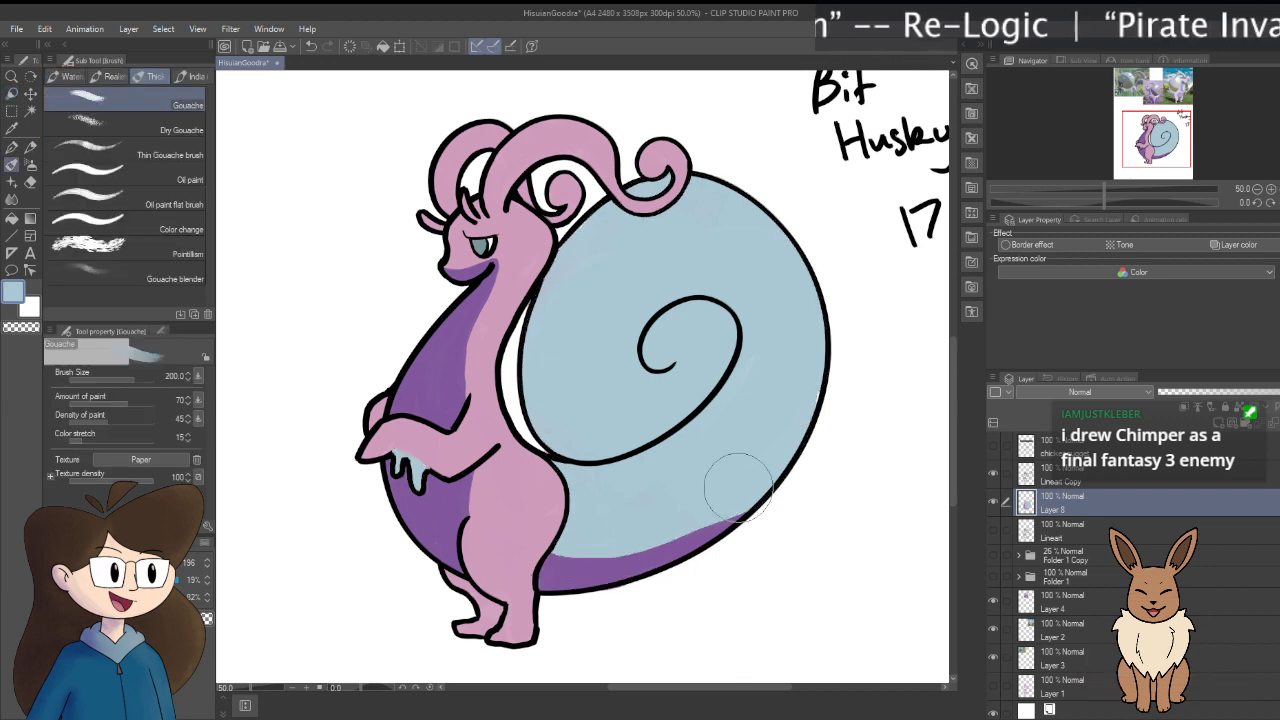
{"action": "key", "text": "bracketleft"}
{"action": "key", "text": "bracketleft"}
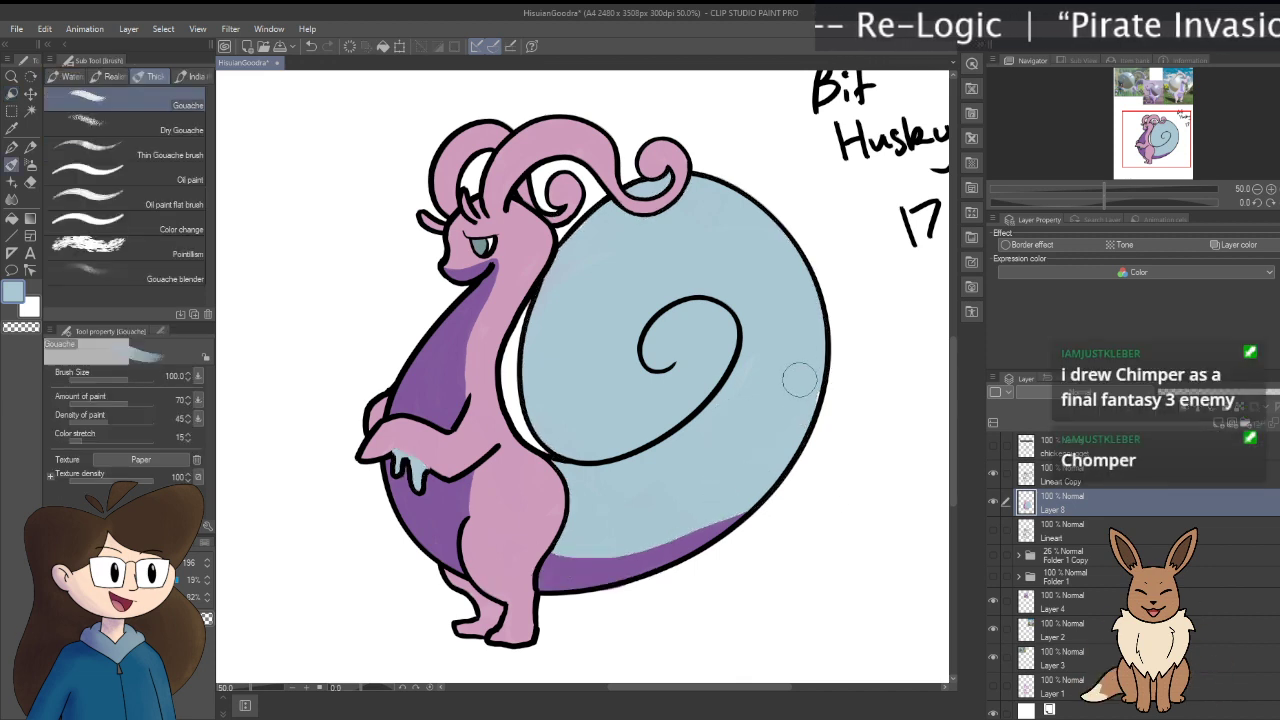
Step: Try painting curved light blue accent strokes outside the shell's outer edge with the Gouache brush at size 80
{"action": "key", "text": "bracketleft"}
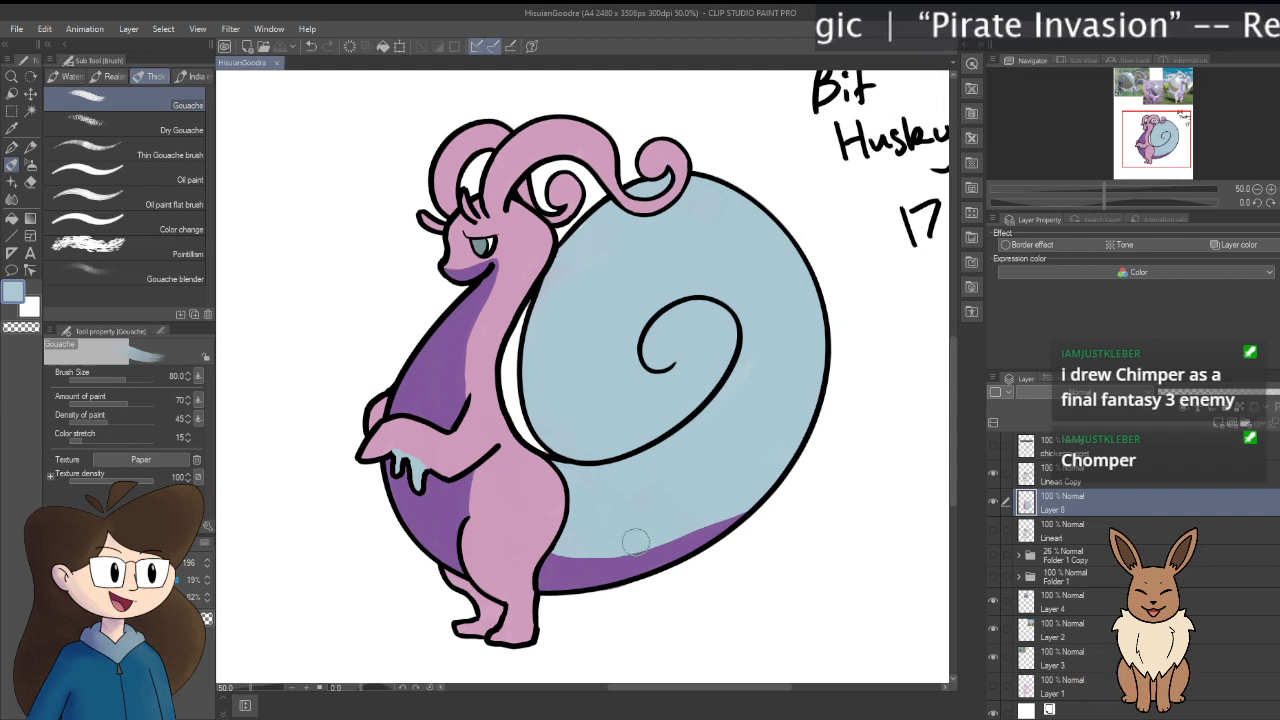
{"action": "mouse_move", "coordinate": [755, 630]}
{"action": "left_mouse_down"}
{"action": "mouse_move", "coordinate": [830, 590]}
{"action": "mouse_move", "coordinate": [900, 418]}
{"action": "left_mouse_up"}
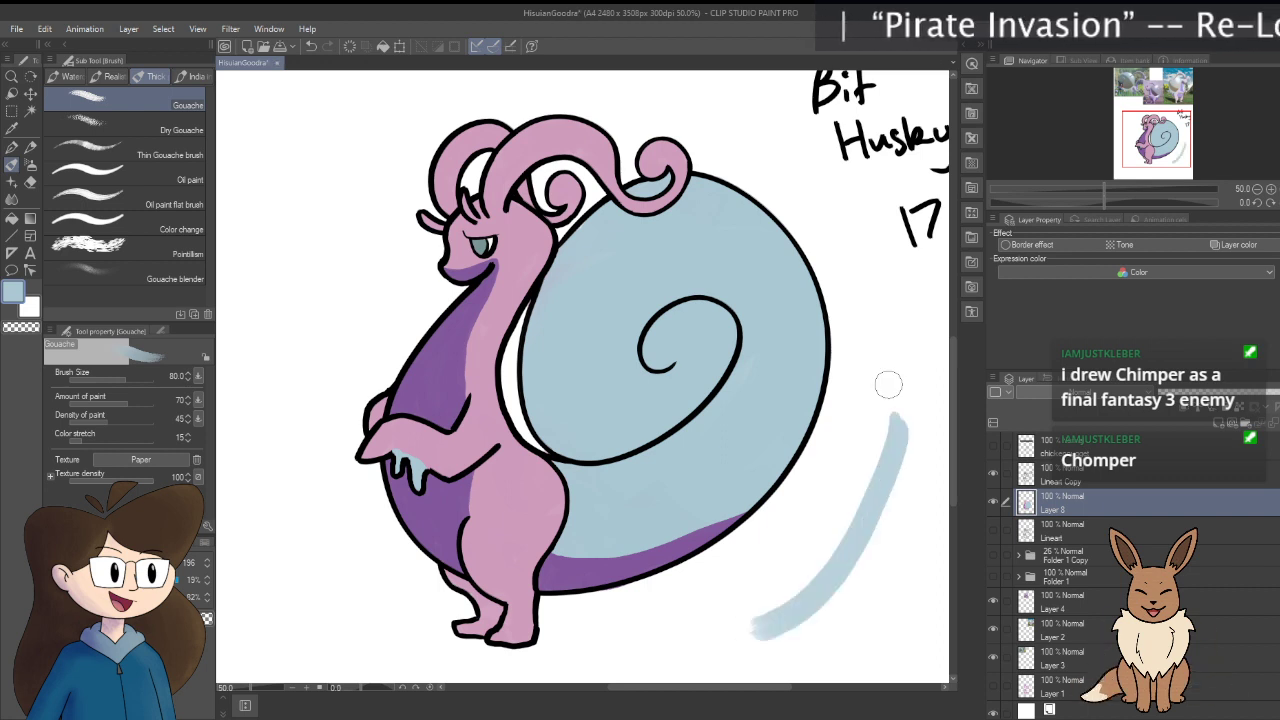
{"action": "left_click_drag", "start_coordinate": [862, 372], "coordinate": [773, 565]}
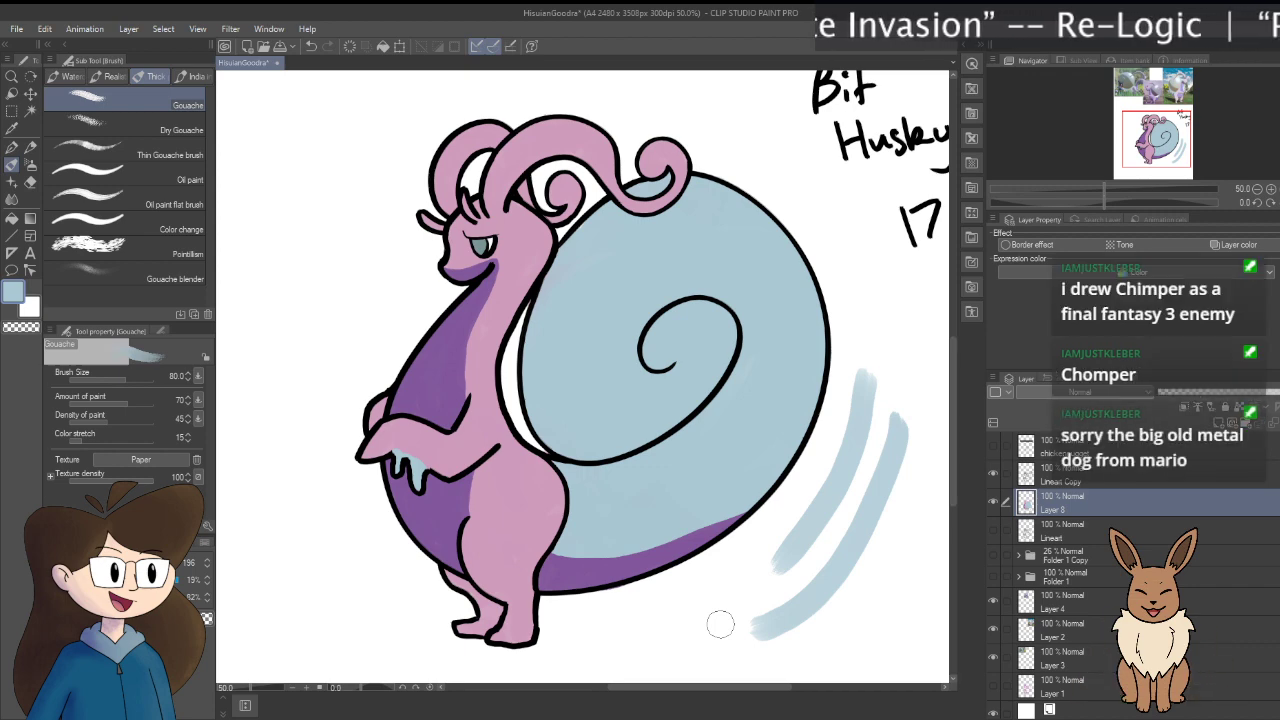
{"action": "key", "text": "ctrl+z"}
{"action": "key", "text": "ctrl+z"}
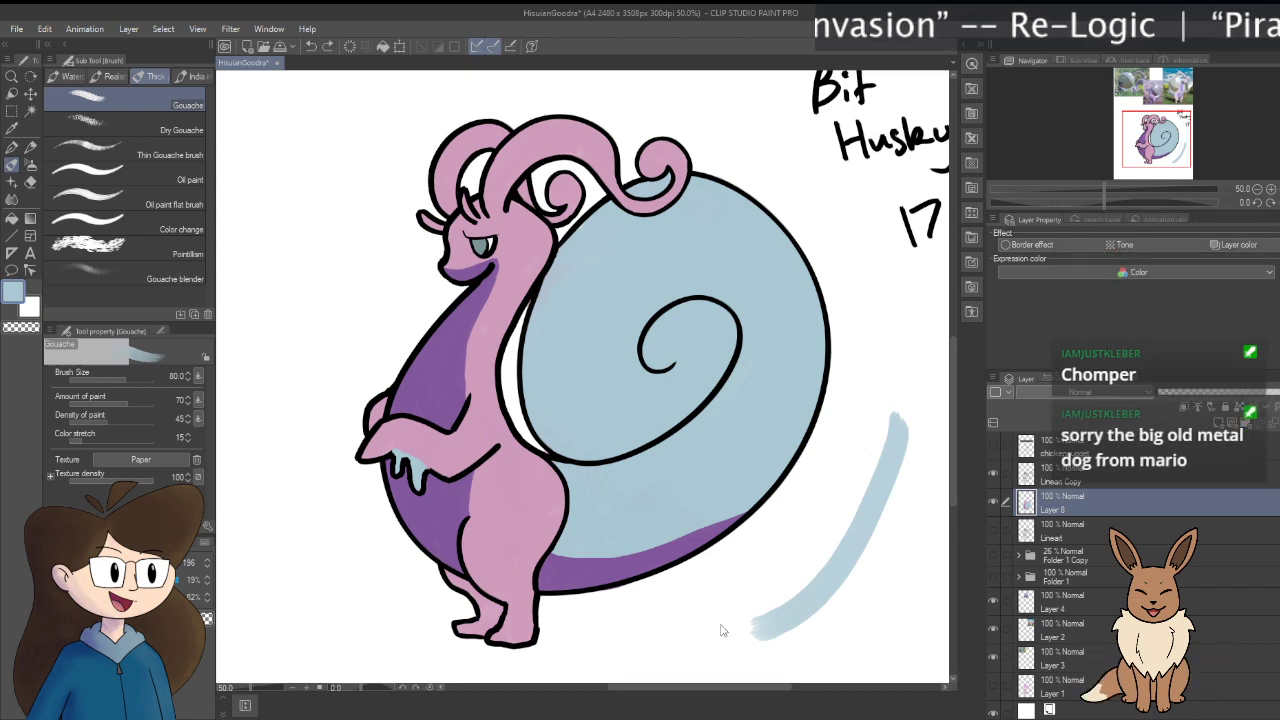
{"action": "mouse_move", "coordinate": [866, 339]}
{"action": "left_mouse_down"}
{"action": "mouse_move", "coordinate": [765, 572]}
{"action": "mouse_move", "coordinate": [655, 670]}
{"action": "left_mouse_up"}
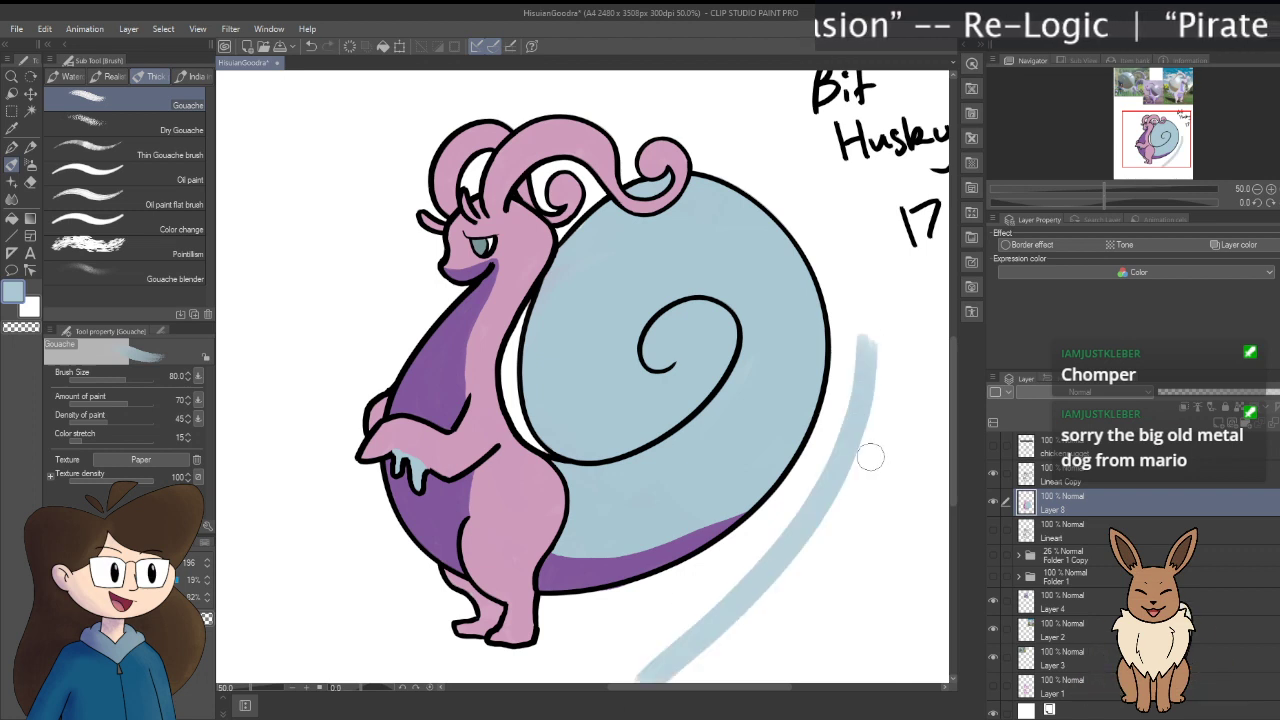
{"action": "key", "text": "ctrl+z"}
{"action": "mouse_move", "coordinate": [874, 328]}
{"action": "left_mouse_down"}
{"action": "mouse_move", "coordinate": [829, 514]}
{"action": "mouse_move", "coordinate": [695, 625]}
{"action": "left_mouse_up"}
{"action": "left_click_drag", "start_coordinate": [906, 428], "coordinate": [737, 627]}
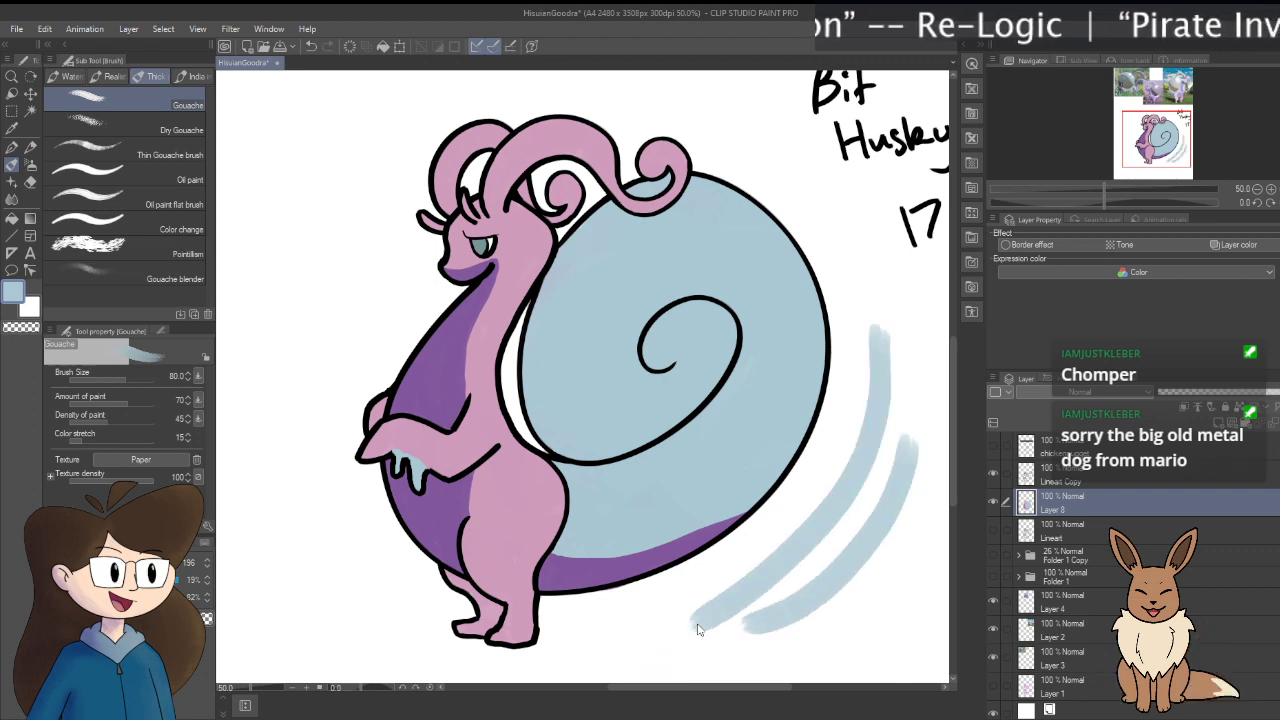
{"action": "key", "text": "ctrl+z"}
{"action": "key", "text": "ctrl+z"}
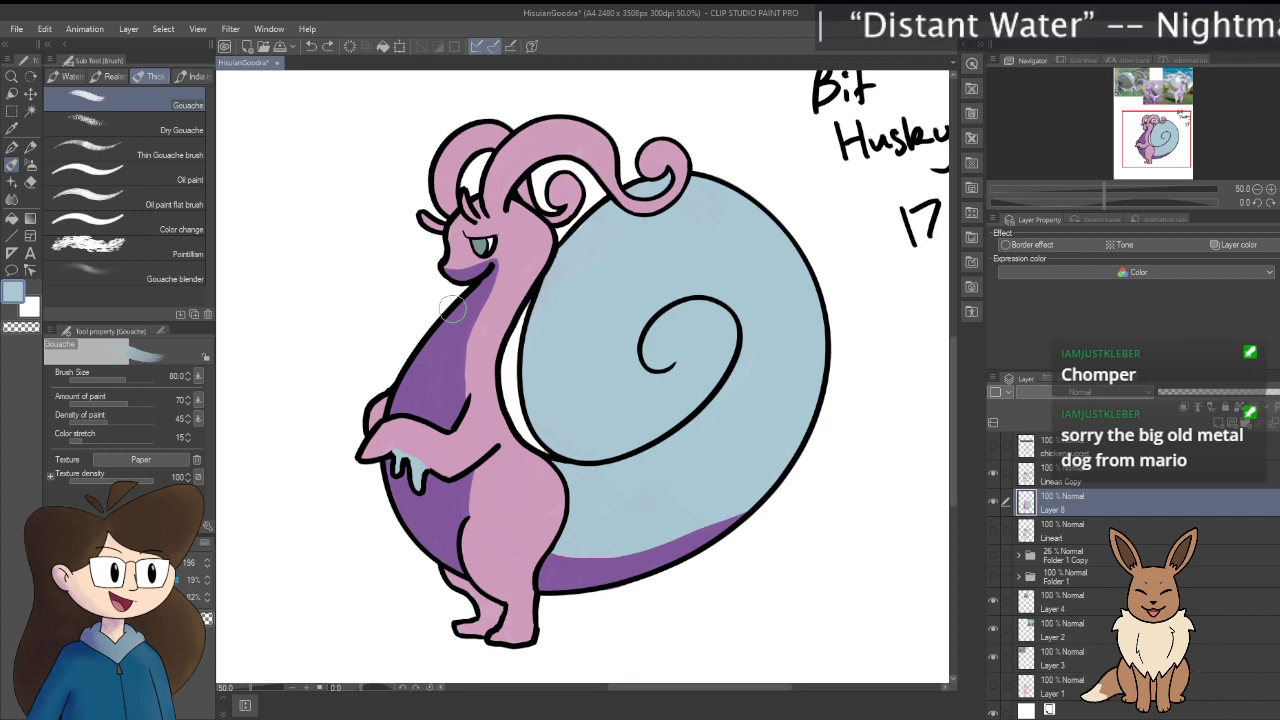
Step: Hide the Layer 8 colours and make the visible Lineart Copy layer active
{"action": "left_click", "coordinate": [992, 498]}
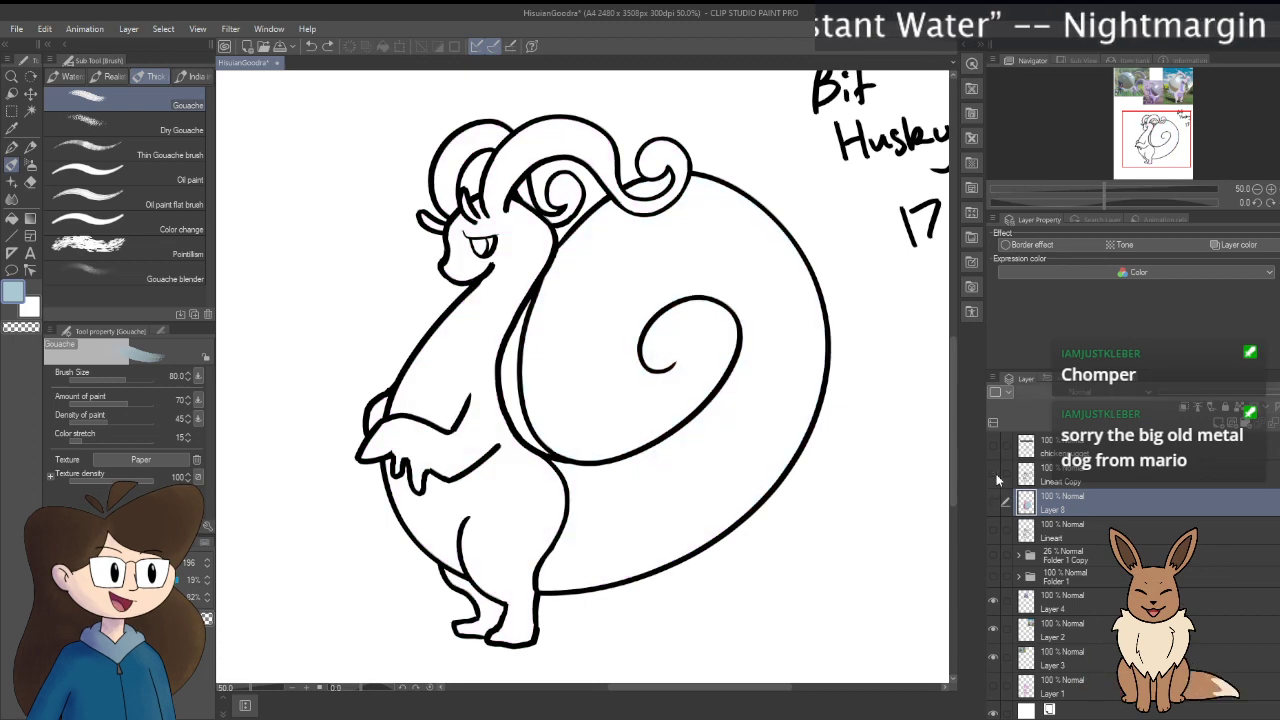
{"action": "left_click", "coordinate": [994, 474]}
{"action": "left_click", "coordinate": [994, 473]}
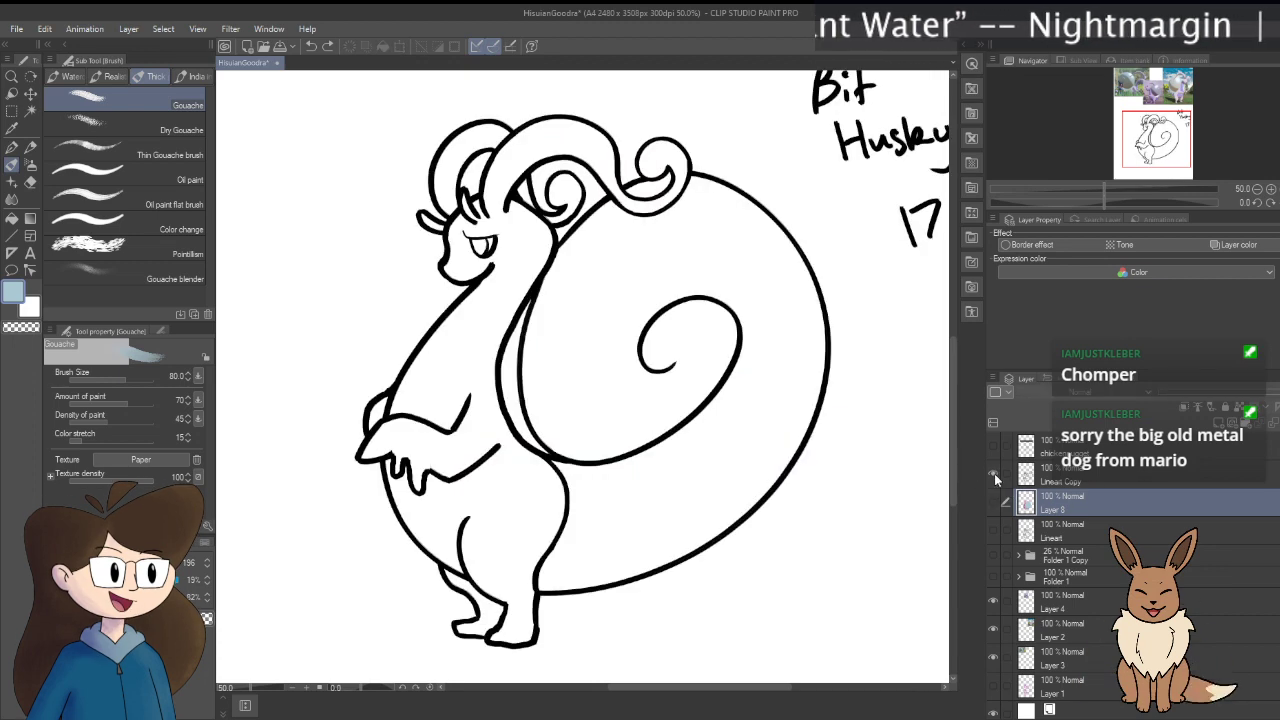
{"action": "left_click", "coordinate": [1158, 476]}
Step: Switch to the Bit husky ink brush at size 17 with black as the drawing colour for work on the head
{"action": "scroll", "coordinate": [482, 310], "scroll_direction": "up", "scroll_amount": 5}
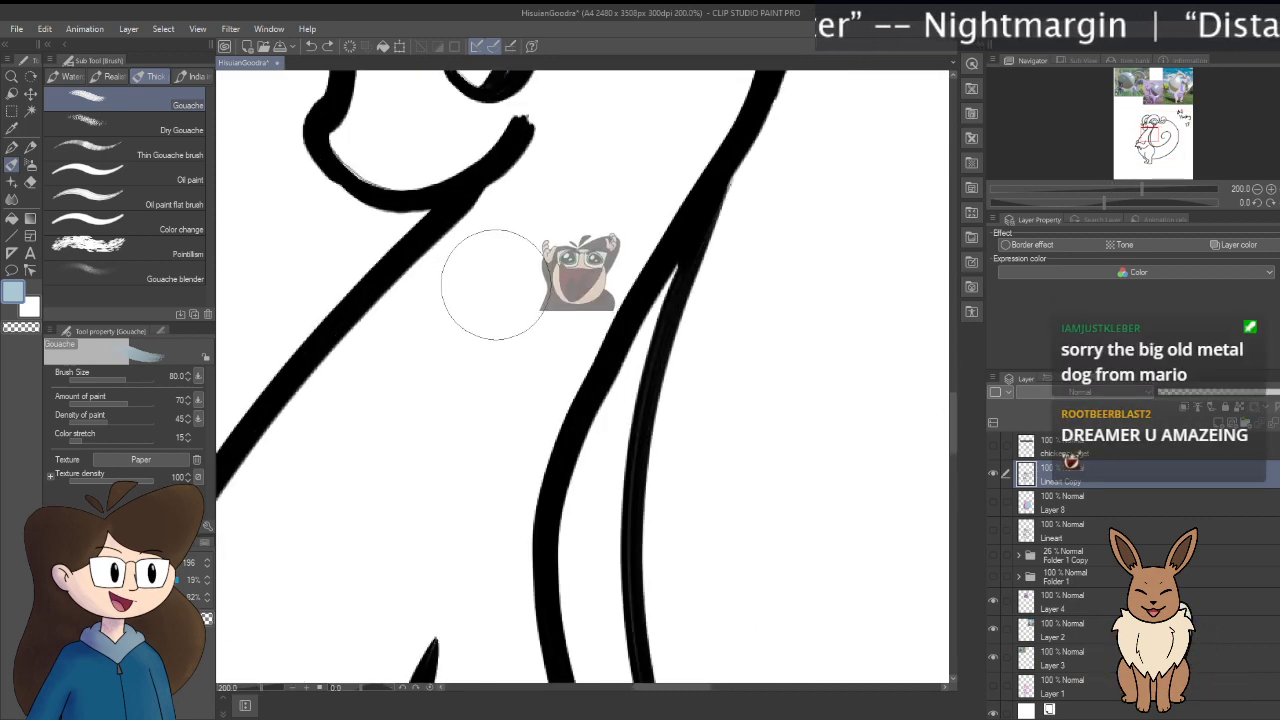
{"action": "left_click_drag", "start_coordinate": [514, 286], "coordinate": [620, 482]}
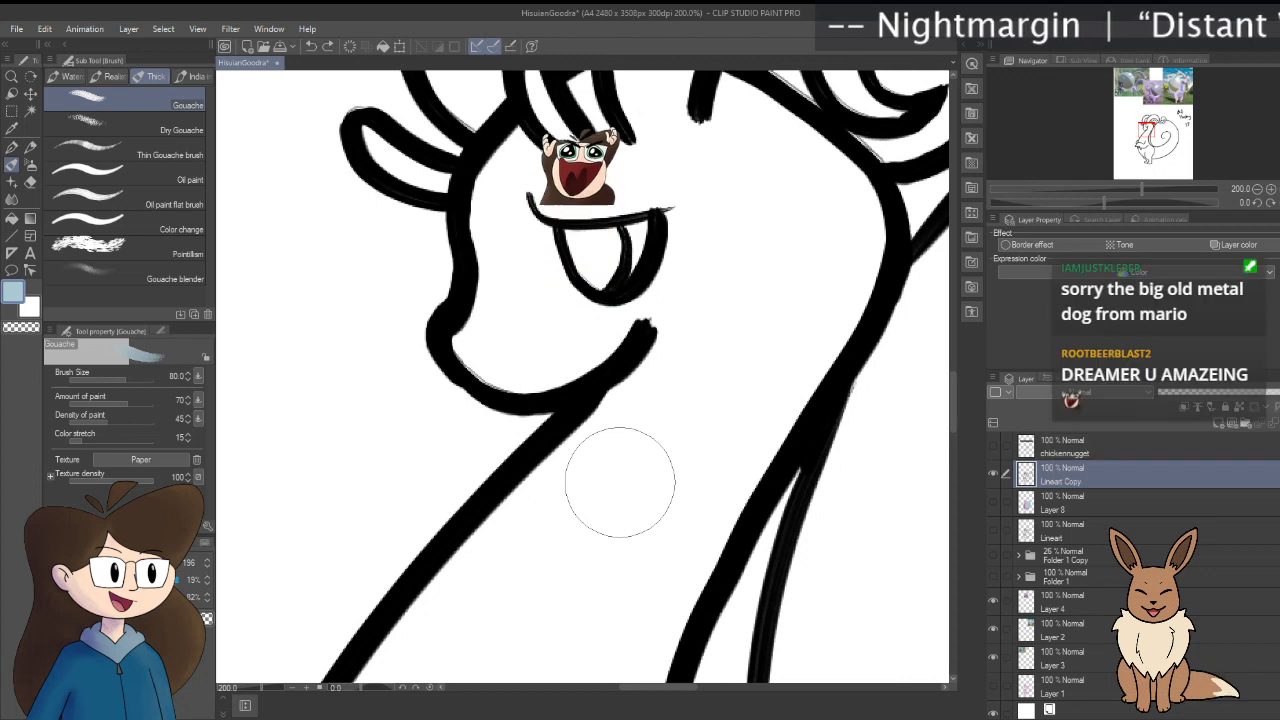
{"action": "left_click", "coordinate": [192, 76]}
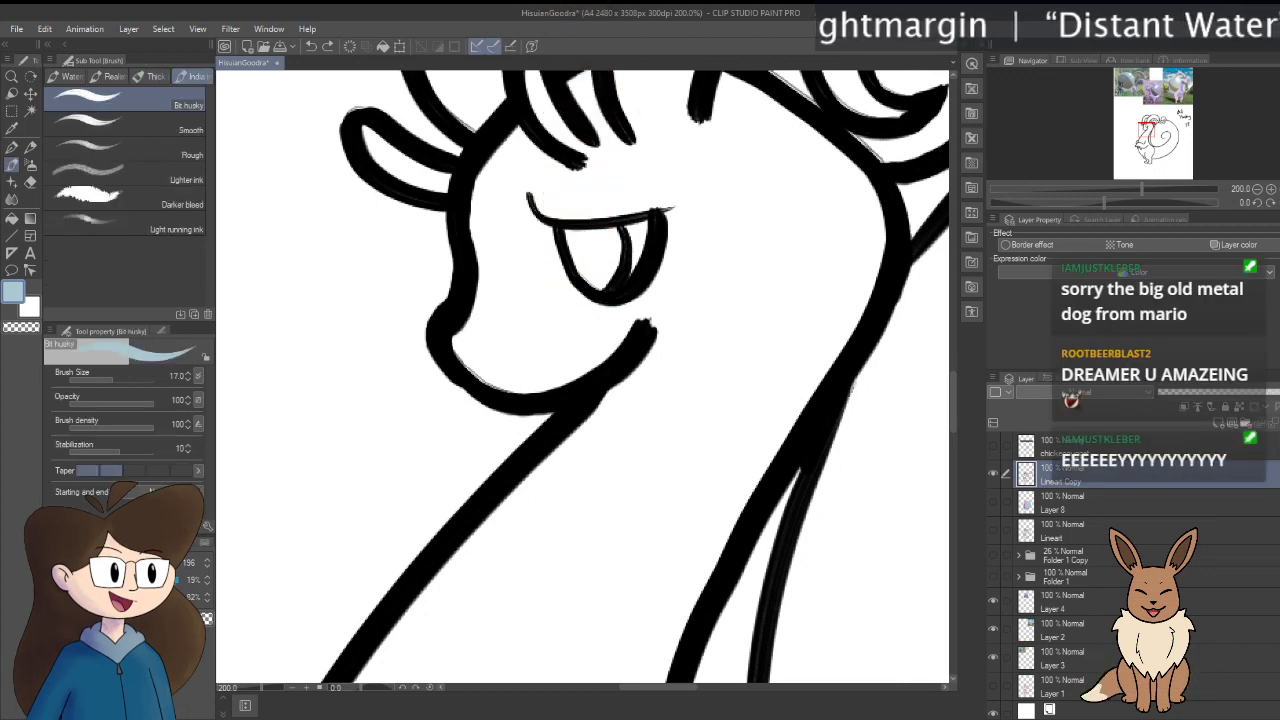
{"action": "key", "text": "d"}
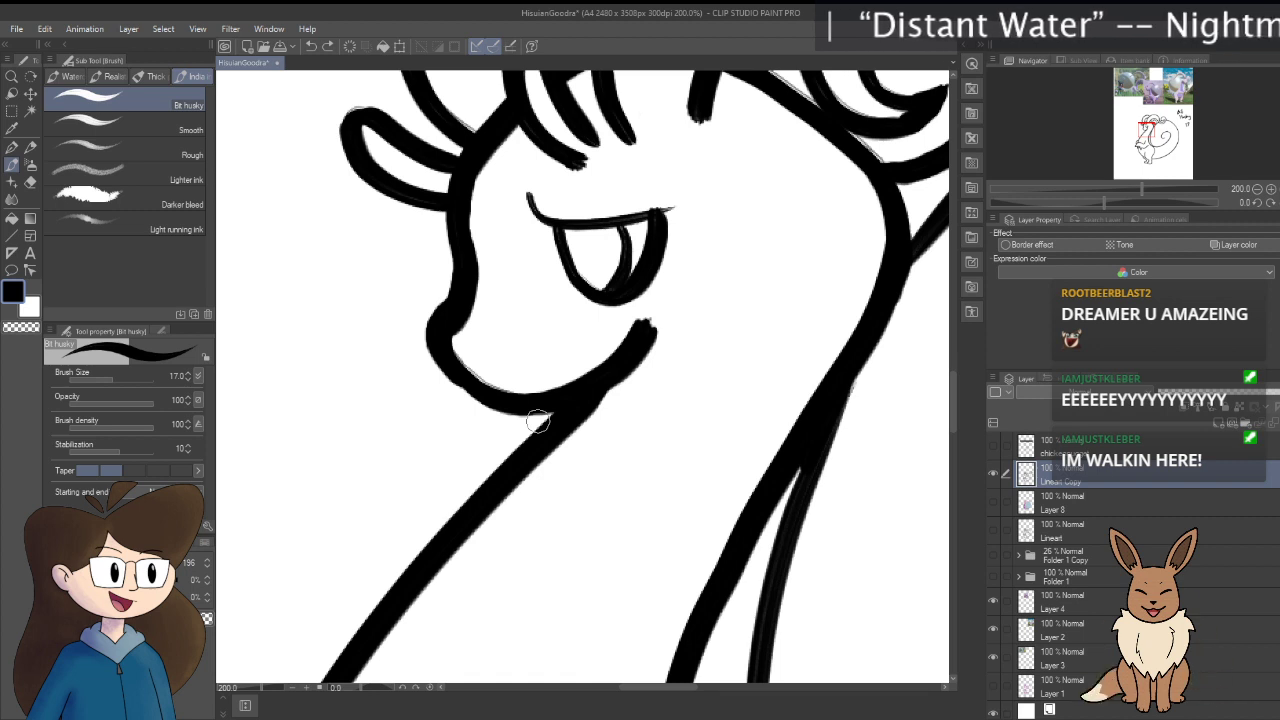
Step: Try erasing the junction of the chin and neck lines on Lineart Copy with the Hard eraser
{"action": "key", "text": "e"}
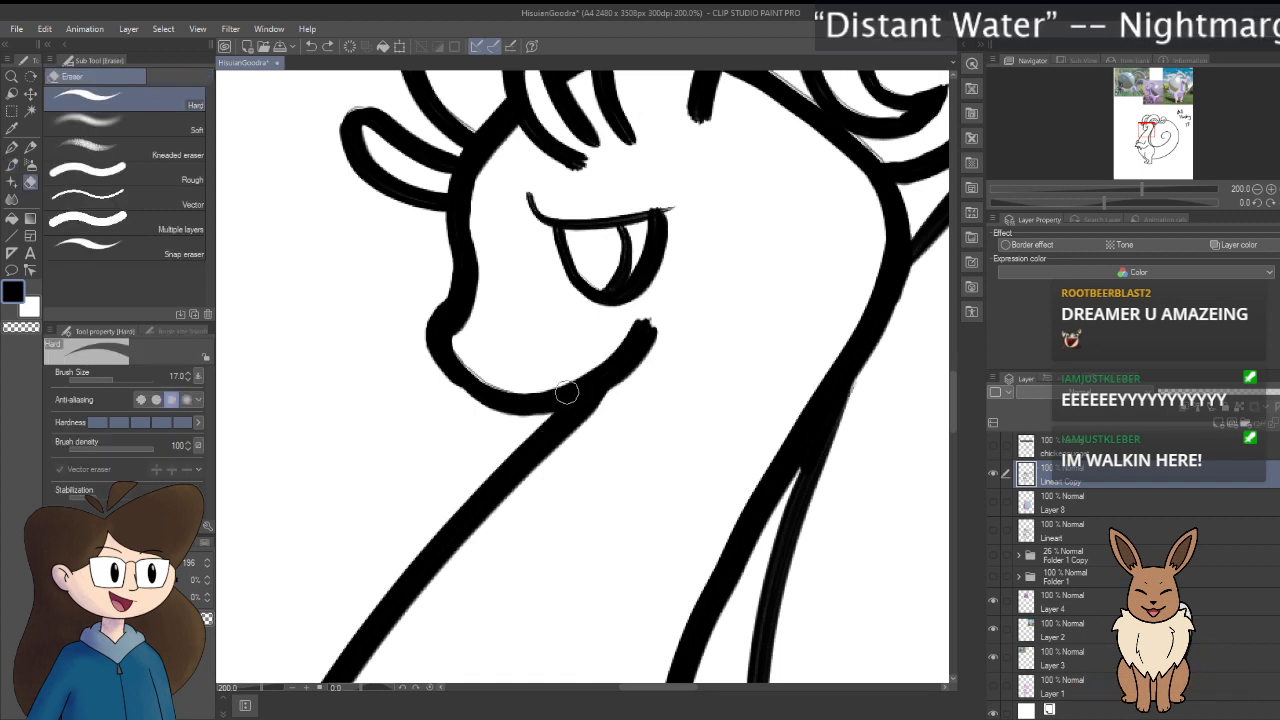
{"action": "mouse_move", "coordinate": [566, 393]}
{"action": "left_mouse_down"}
{"action": "mouse_move", "coordinate": [551, 409]}
{"action": "mouse_move", "coordinate": [568, 412]}
{"action": "left_mouse_up"}
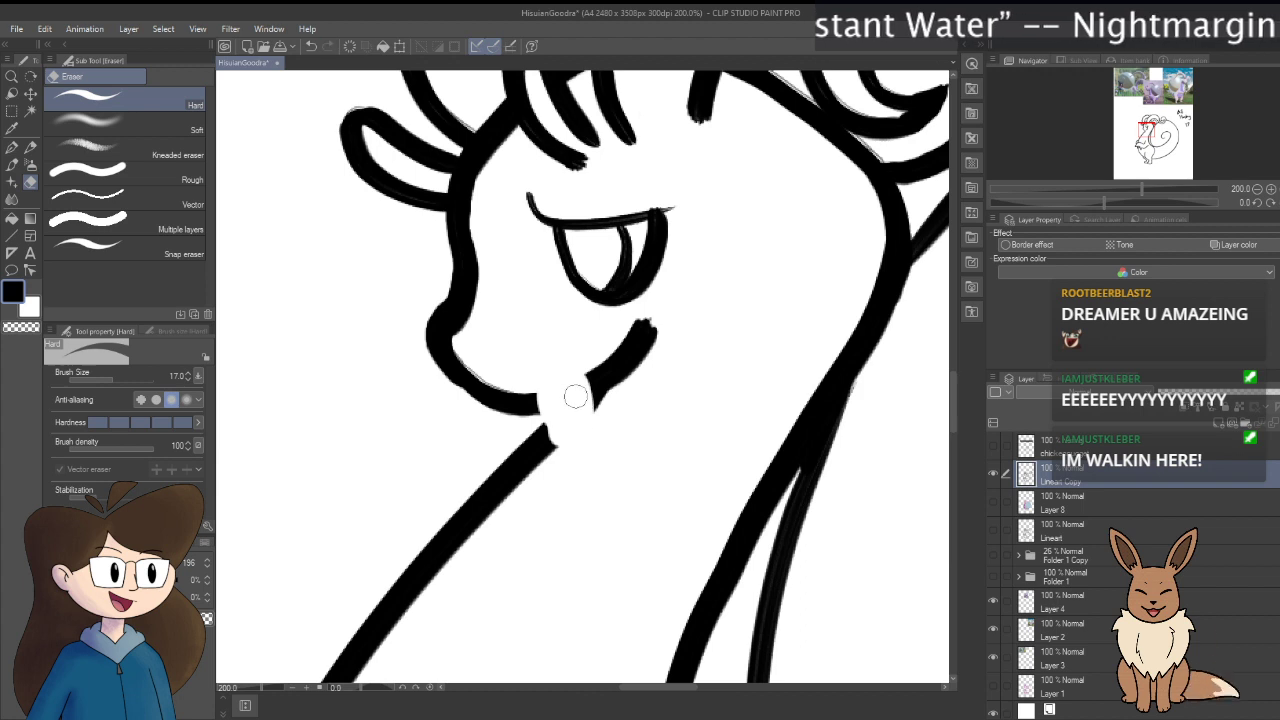
{"action": "key", "text": "ctrl+z"}
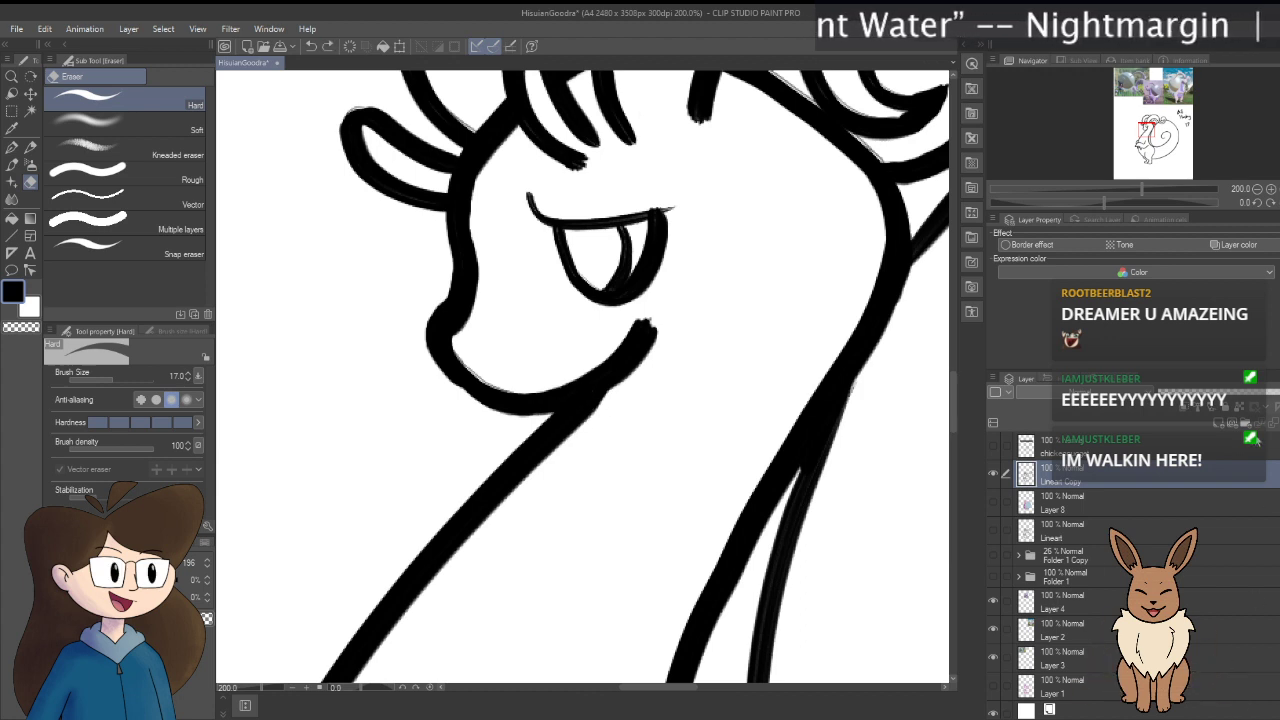
Step: Add a new layer above Lineart Copy and return to the Bit husky brush
{"action": "key", "text": "ctrl+shift+n"}
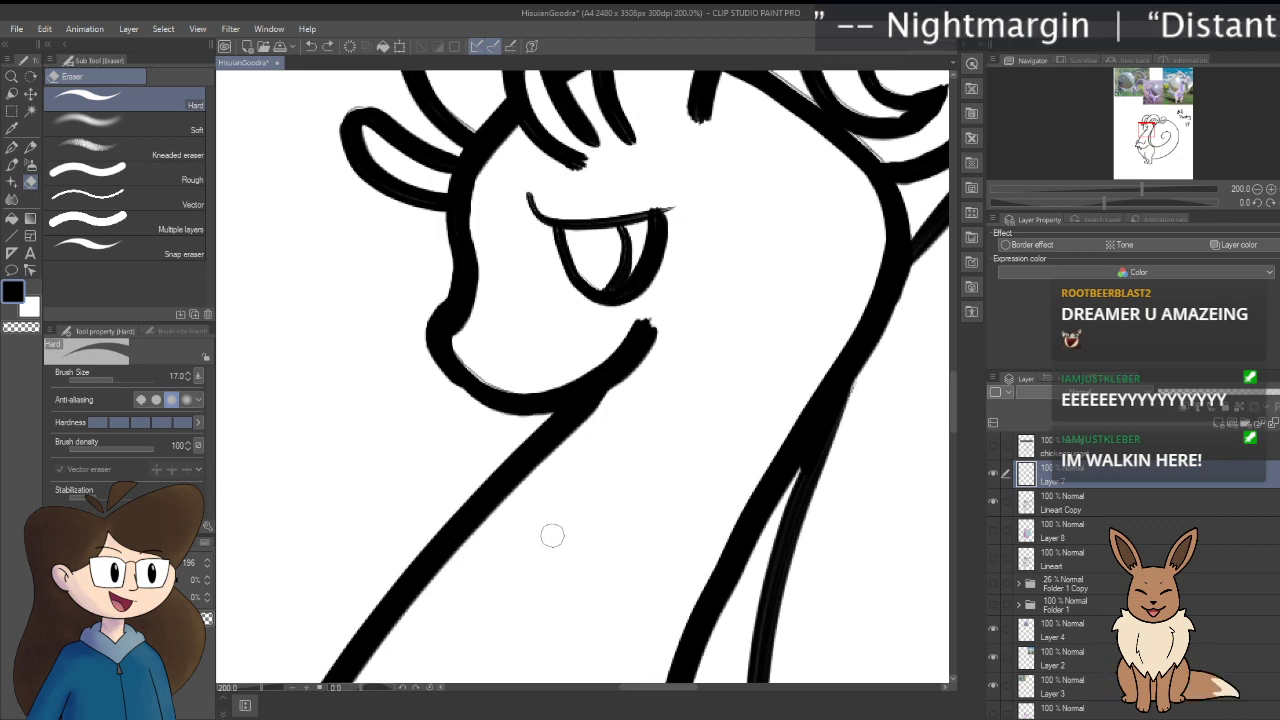
{"action": "key", "text": "p"}
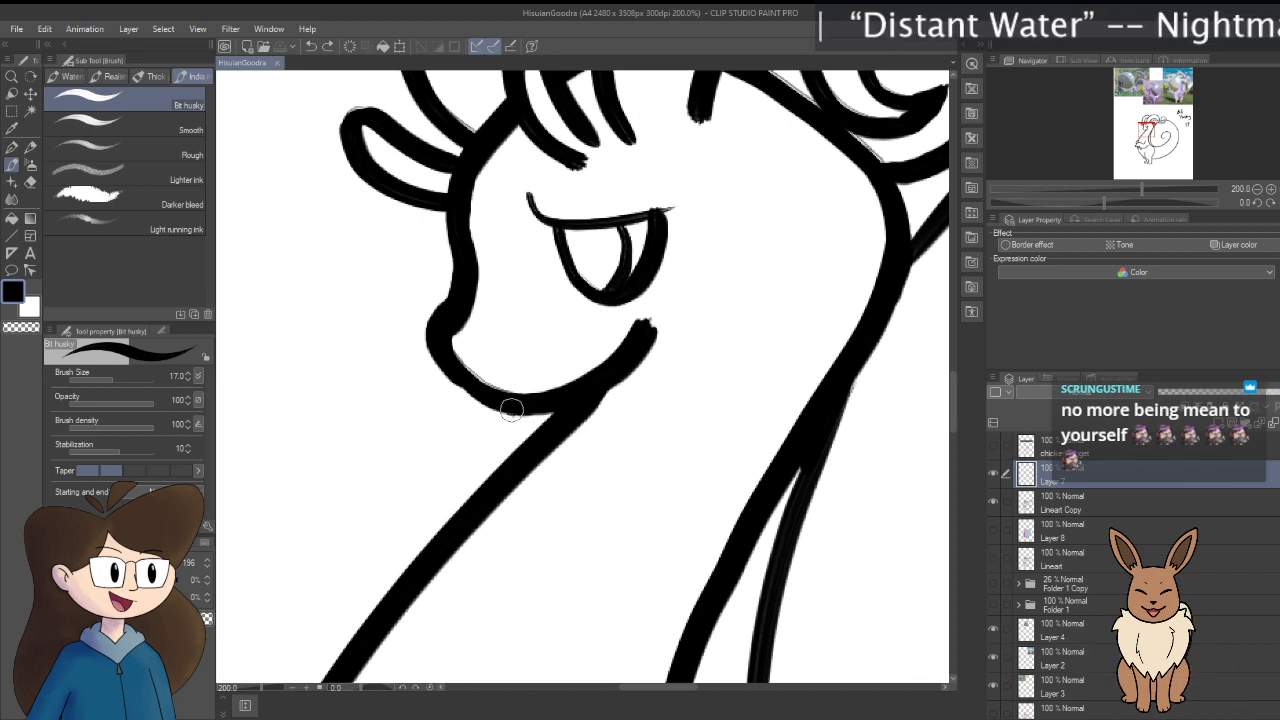
Step: Try inking a small slime drip hanging below the chin with the Bit husky brush
{"action": "mouse_move", "coordinate": [508, 406]}
{"action": "left_mouse_down"}
{"action": "mouse_move", "coordinate": [515, 485]}
{"action": "mouse_move", "coordinate": [543, 492]}
{"action": "mouse_move", "coordinate": [562, 566]}
{"action": "left_mouse_up"}
{"action": "key", "text": "ctrl+z"}
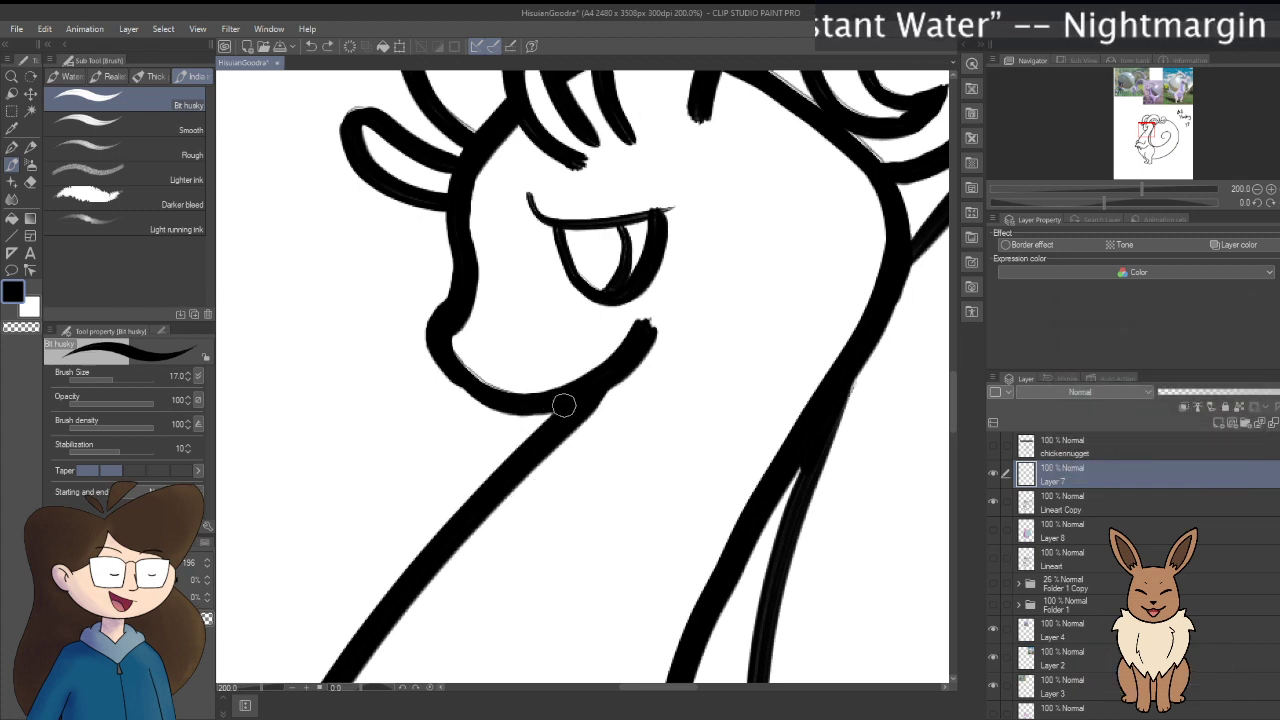
{"action": "mouse_move", "coordinate": [510, 406]}
{"action": "left_mouse_down"}
{"action": "mouse_move", "coordinate": [510, 478]}
{"action": "mouse_move", "coordinate": [504, 436]}
{"action": "mouse_move", "coordinate": [503, 470]}
{"action": "mouse_move", "coordinate": [565, 442]}
{"action": "left_mouse_up"}
{"action": "key", "text": "ctrl+z"}
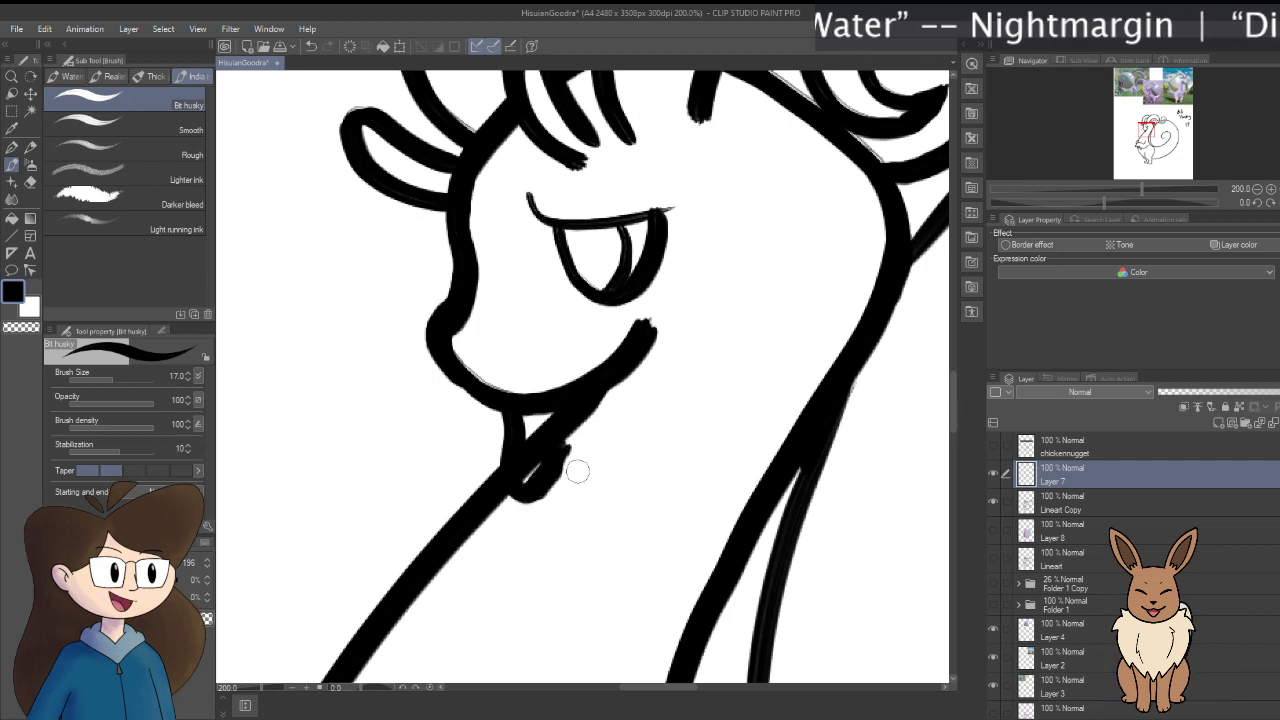
{"action": "key", "text": "ctrl+z"}
{"action": "key", "text": "ctrl+z"}
{"action": "mouse_move", "coordinate": [505, 400]}
{"action": "left_mouse_down"}
{"action": "mouse_move", "coordinate": [519, 456]}
{"action": "mouse_move", "coordinate": [543, 472]}
{"action": "mouse_move", "coordinate": [565, 460]}
{"action": "left_mouse_up"}
{"action": "key", "text": "ctrl+z"}
{"action": "key", "text": "ctrl+z"}
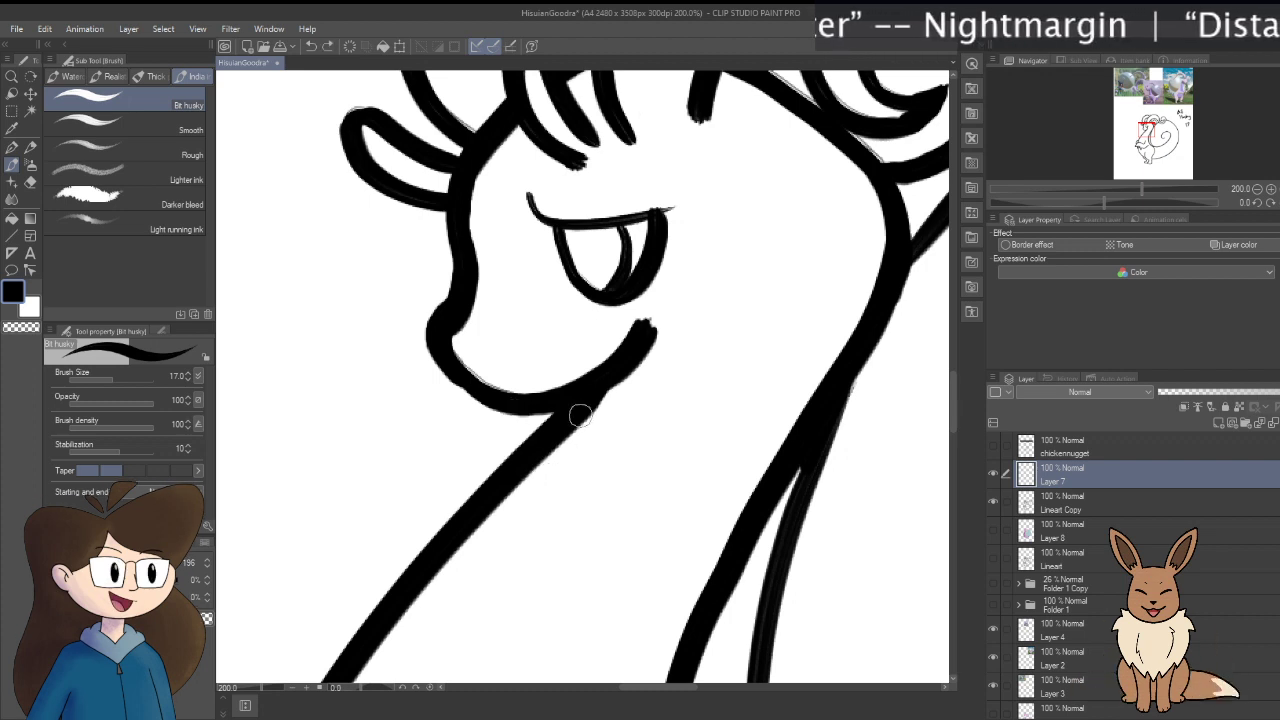
{"action": "mouse_move", "coordinate": [508, 406]}
{"action": "left_mouse_down"}
{"action": "mouse_move", "coordinate": [518, 479]}
{"action": "mouse_move", "coordinate": [548, 478]}
{"action": "left_mouse_up"}
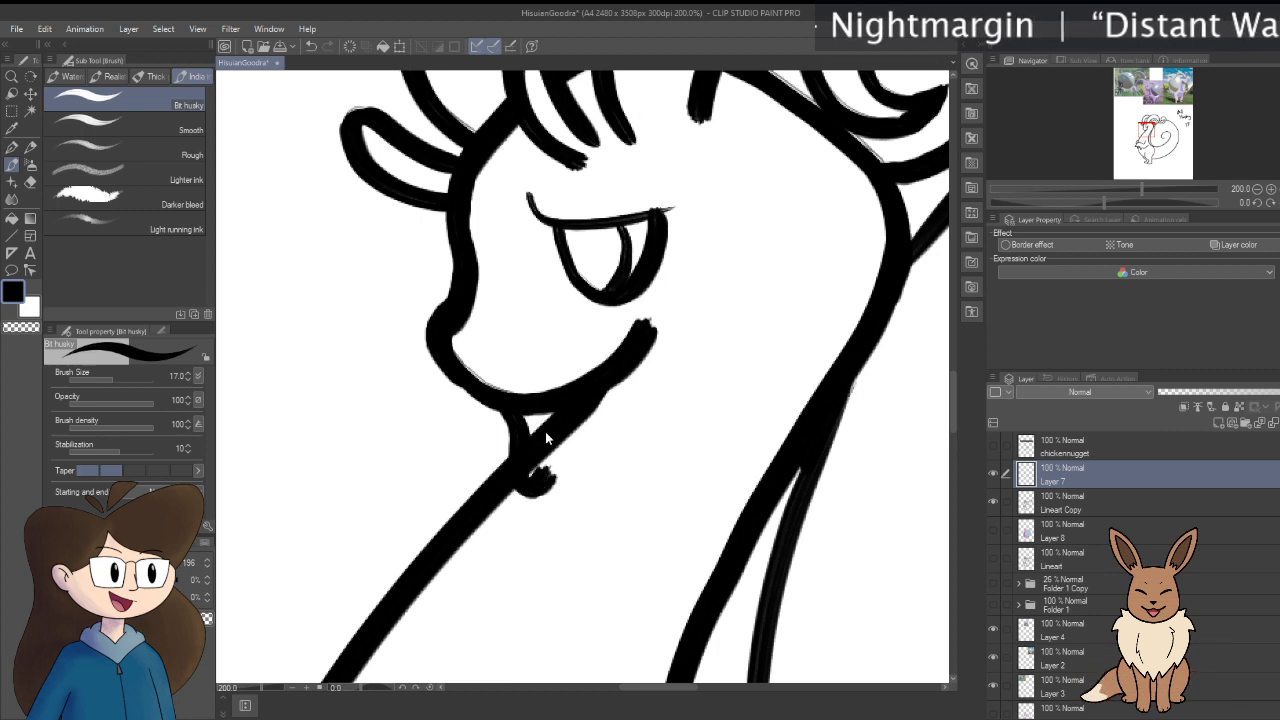
{"action": "key", "text": "ctrl+z"}
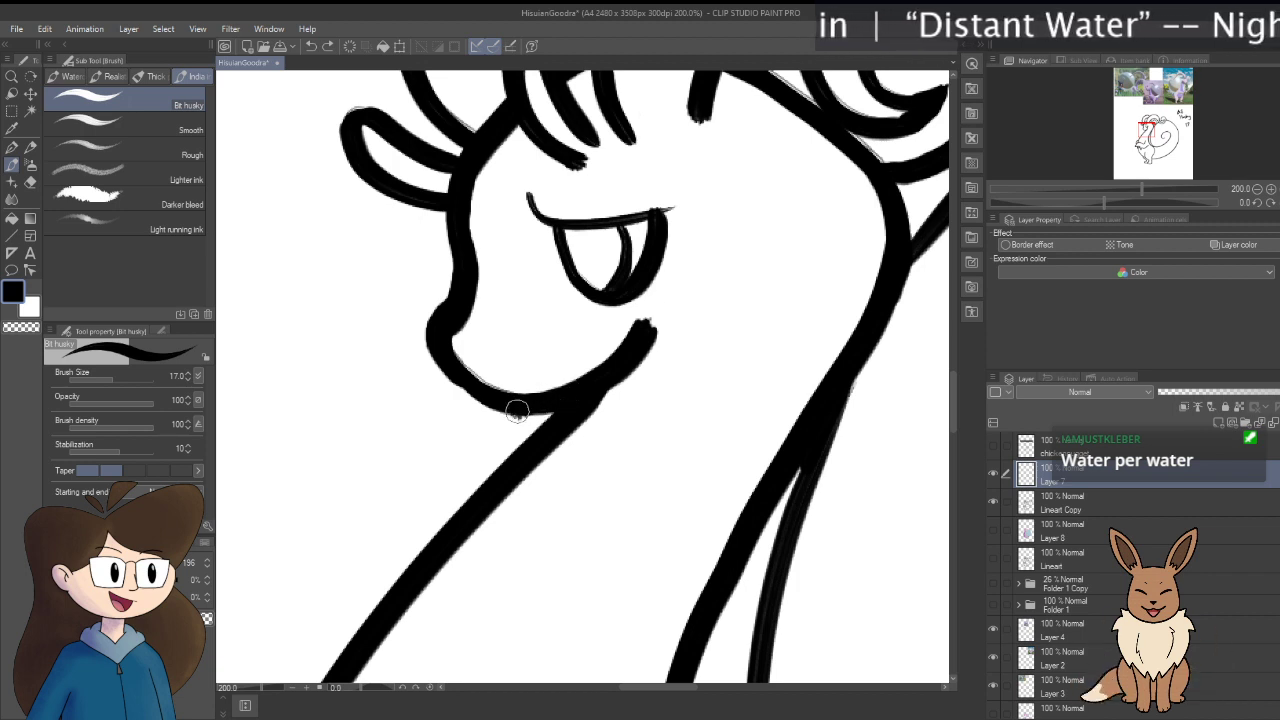
Step: Try a double slime drip below the chin, then shorter versions of its first drip
{"action": "mouse_move", "coordinate": [517, 411]}
{"action": "left_mouse_down"}
{"action": "mouse_move", "coordinate": [510, 476]}
{"action": "mouse_move", "coordinate": [547, 475]}
{"action": "mouse_move", "coordinate": [544, 518]}
{"action": "mouse_move", "coordinate": [558, 522]}
{"action": "mouse_move", "coordinate": [607, 357]}
{"action": "left_mouse_up"}
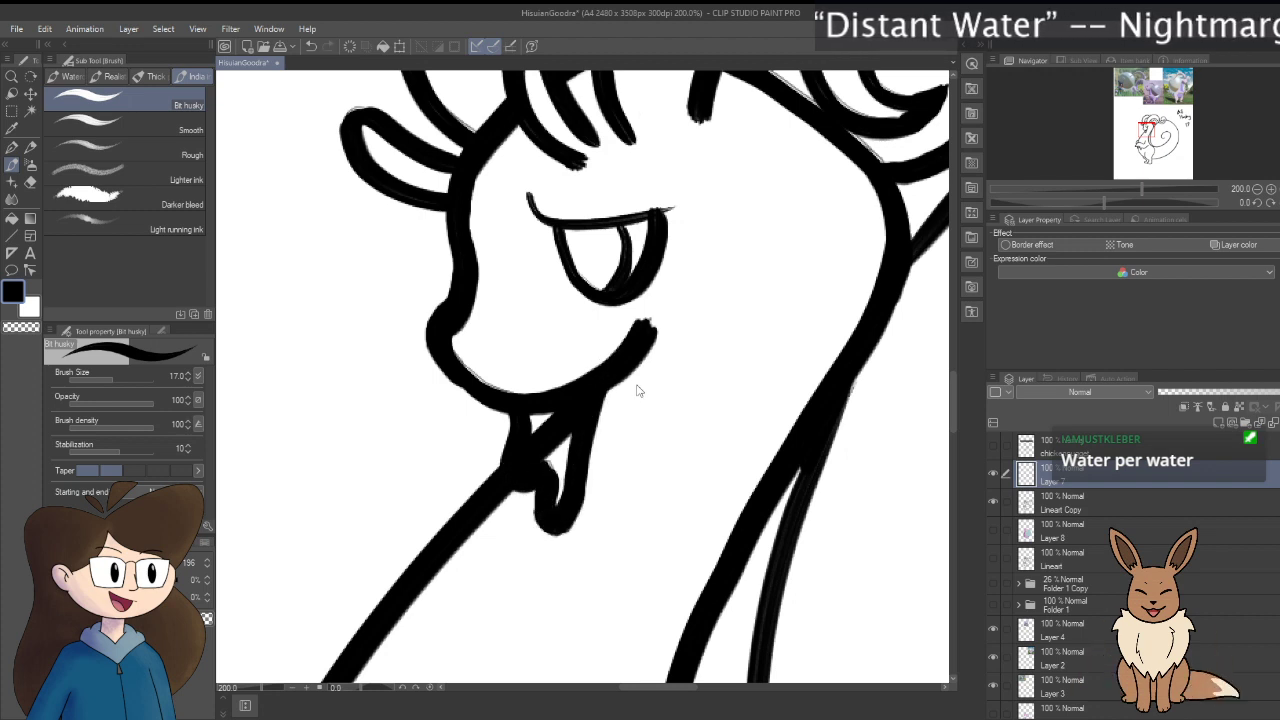
{"action": "key", "text": "ctrl+z"}
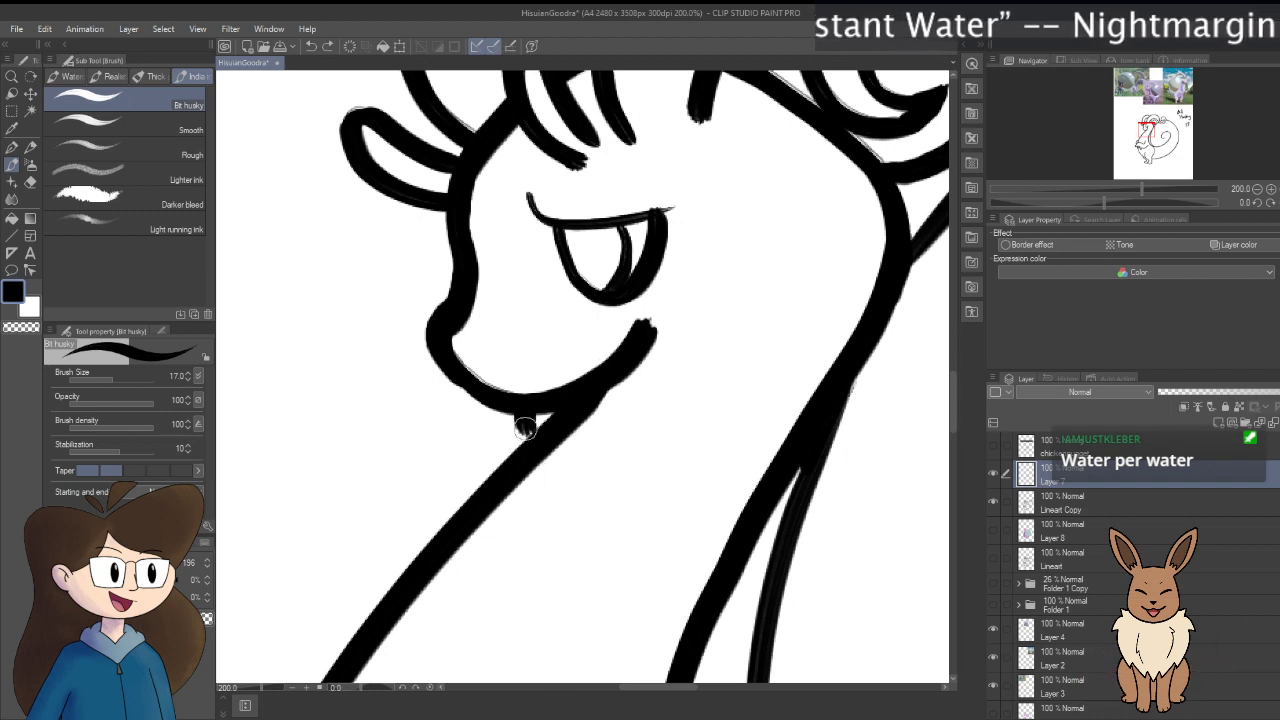
{"action": "mouse_move", "coordinate": [518, 418]}
{"action": "left_mouse_down"}
{"action": "mouse_move", "coordinate": [546, 451]}
{"action": "mouse_move", "coordinate": [549, 432]}
{"action": "mouse_move", "coordinate": [517, 427]}
{"action": "mouse_move", "coordinate": [533, 452]}
{"action": "mouse_move", "coordinate": [558, 432]}
{"action": "left_mouse_up"}
{"action": "key", "text": "ctrl+z"}
{"action": "key", "text": "ctrl+z"}
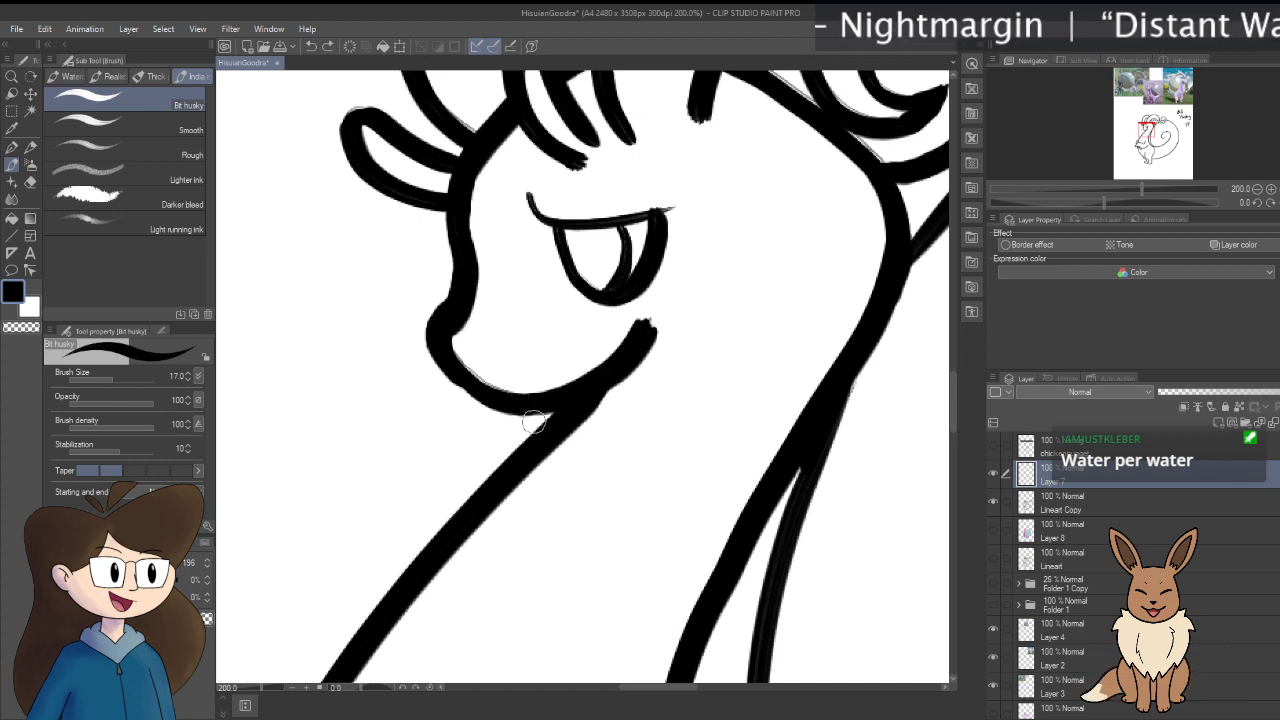
{"action": "mouse_move", "coordinate": [514, 410]}
{"action": "left_mouse_down"}
{"action": "mouse_move", "coordinate": [523, 466]}
{"action": "mouse_move", "coordinate": [545, 478]}
{"action": "left_mouse_up"}
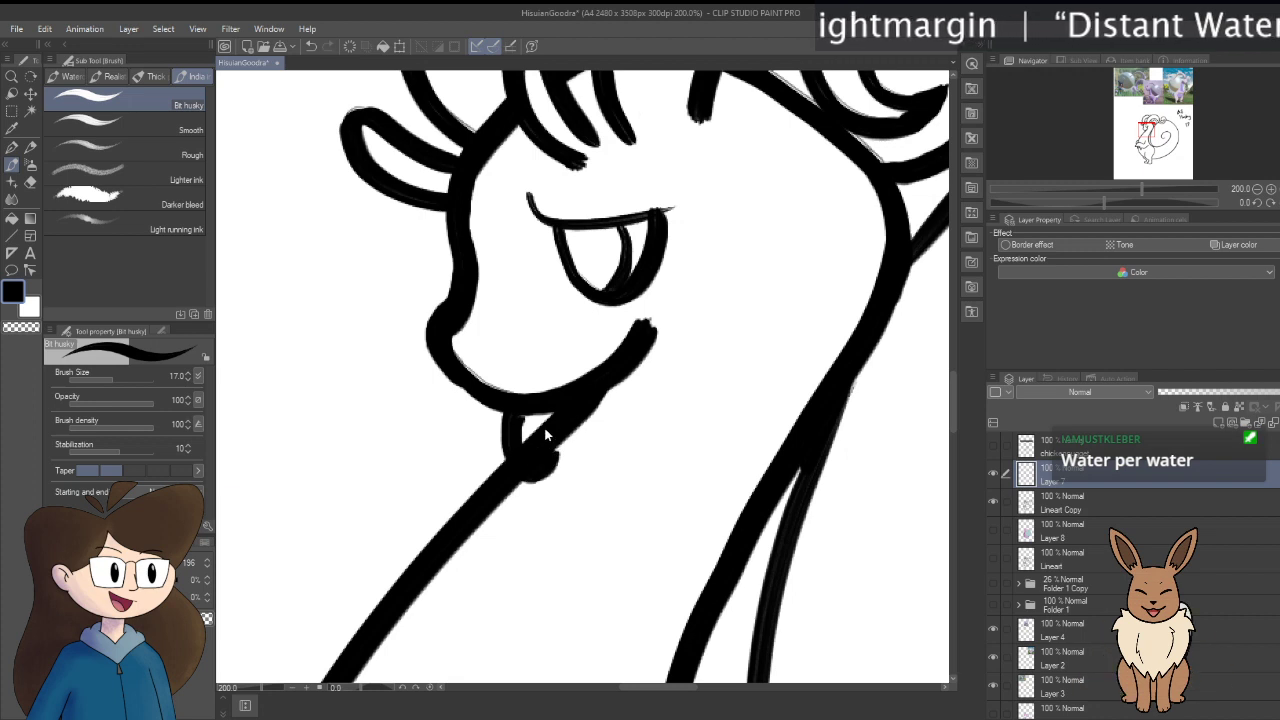
{"action": "key", "text": "ctrl+z"}
{"action": "key", "text": "ctrl+z"}
Step: Try inking a rounded drip under the chin with a longer second drip looping back up to the jaw
{"action": "mouse_move", "coordinate": [512, 410]}
{"action": "left_mouse_down"}
{"action": "mouse_move", "coordinate": [514, 460]}
{"action": "mouse_move", "coordinate": [537, 475]}
{"action": "mouse_move", "coordinate": [548, 440]}
{"action": "left_mouse_up"}
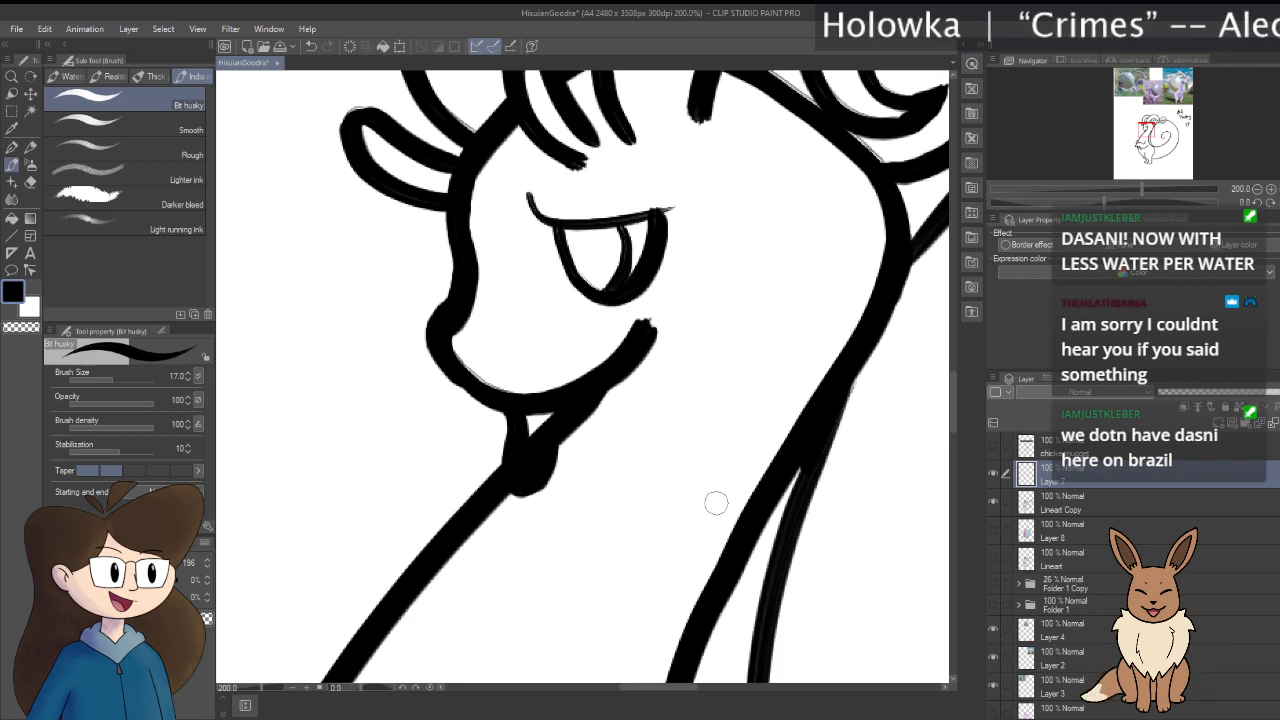
{"action": "left_click_drag", "start_coordinate": [549, 438], "coordinate": [566, 523]}
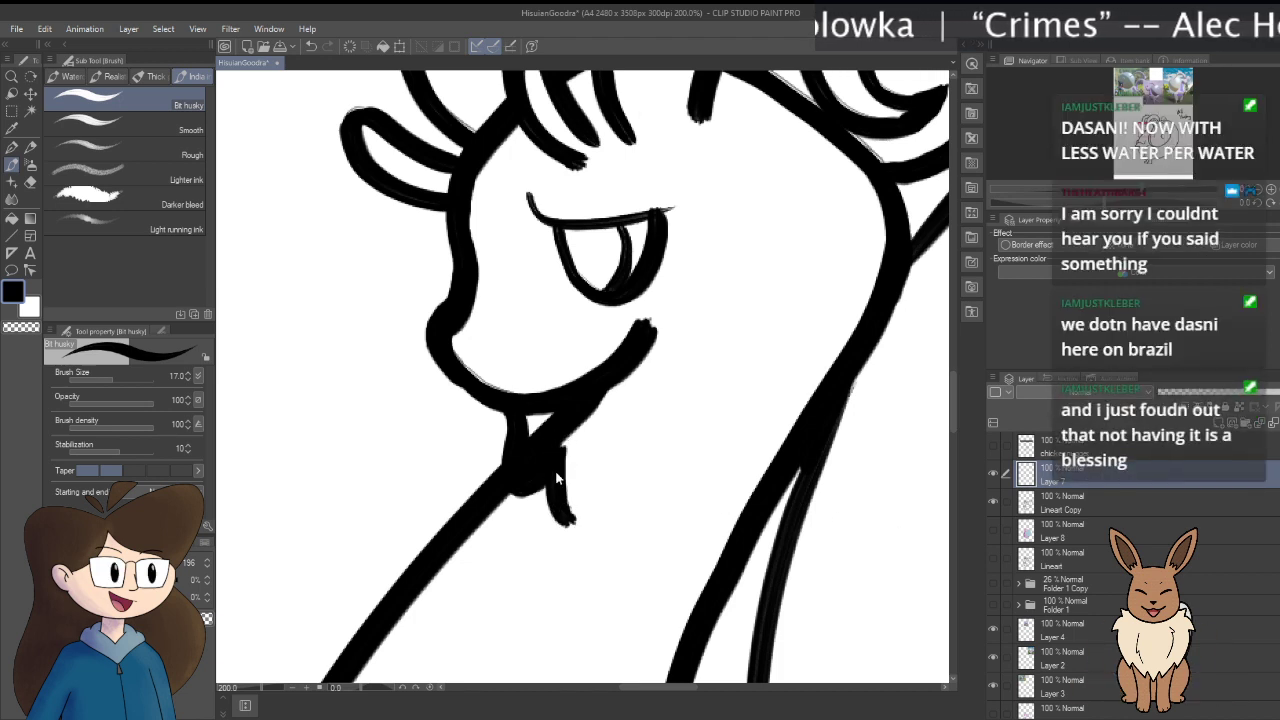
{"action": "key", "text": "ctrl+z"}
{"action": "mouse_move", "coordinate": [540, 470]}
{"action": "left_mouse_down"}
{"action": "mouse_move", "coordinate": [565, 508]}
{"action": "mouse_move", "coordinate": [579, 491]}
{"action": "mouse_move", "coordinate": [578, 386]}
{"action": "left_mouse_up"}
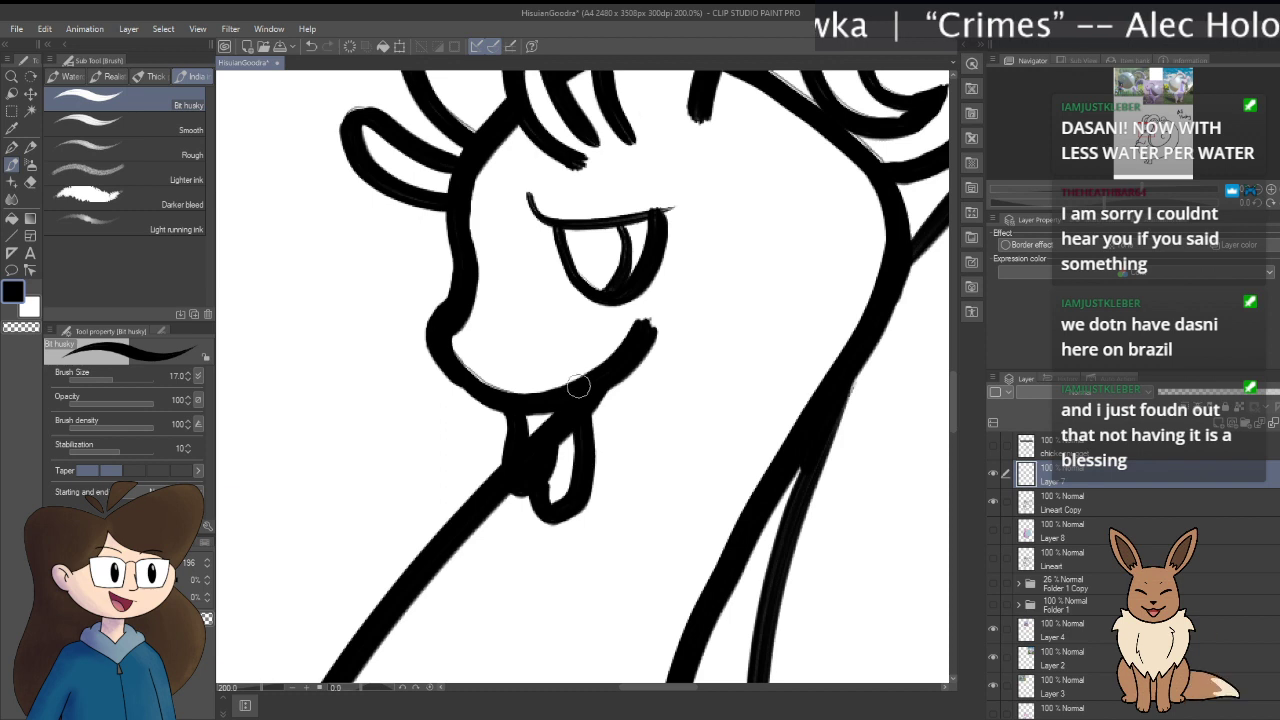
{"action": "key", "text": "ctrl+z"}
{"action": "key", "text": "ctrl+z"}
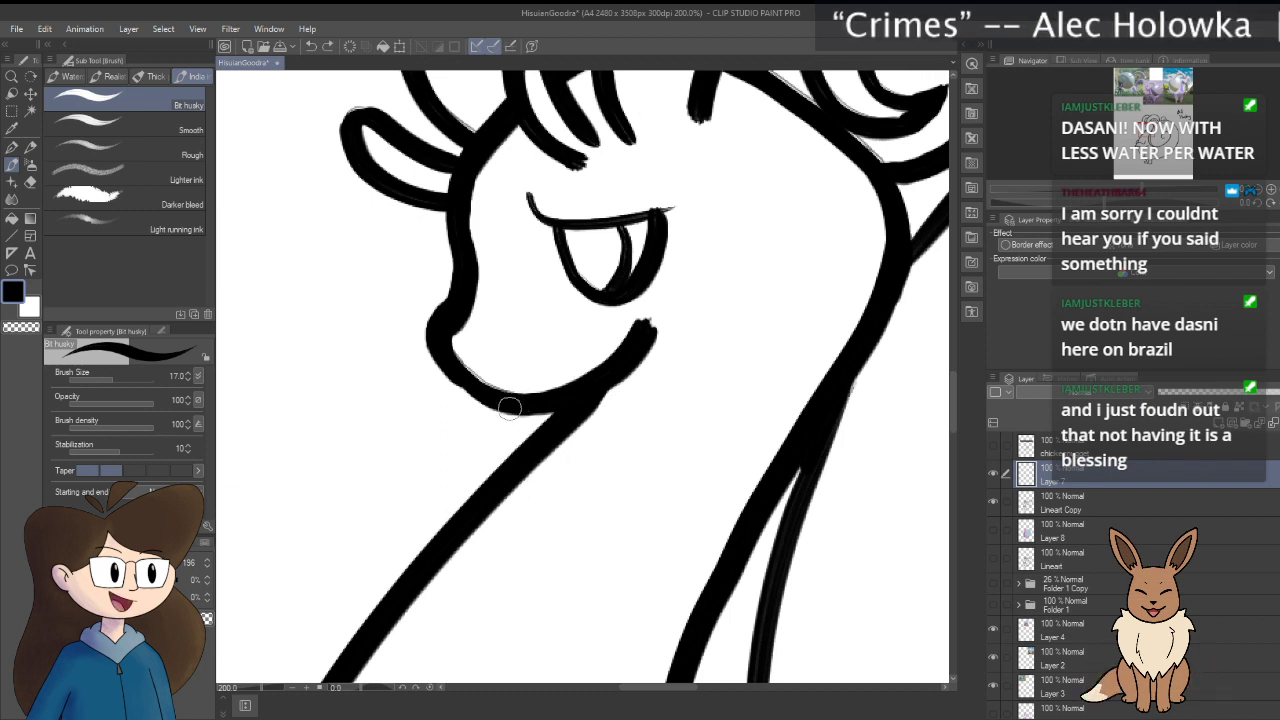
Step: Ink a short slime drip and a longer adjoining one beneath the chin on the new layer
{"action": "mouse_move", "coordinate": [508, 406]}
{"action": "left_mouse_down"}
{"action": "mouse_move", "coordinate": [515, 450]}
{"action": "mouse_move", "coordinate": [535, 460]}
{"action": "mouse_move", "coordinate": [550, 432]}
{"action": "left_mouse_up"}
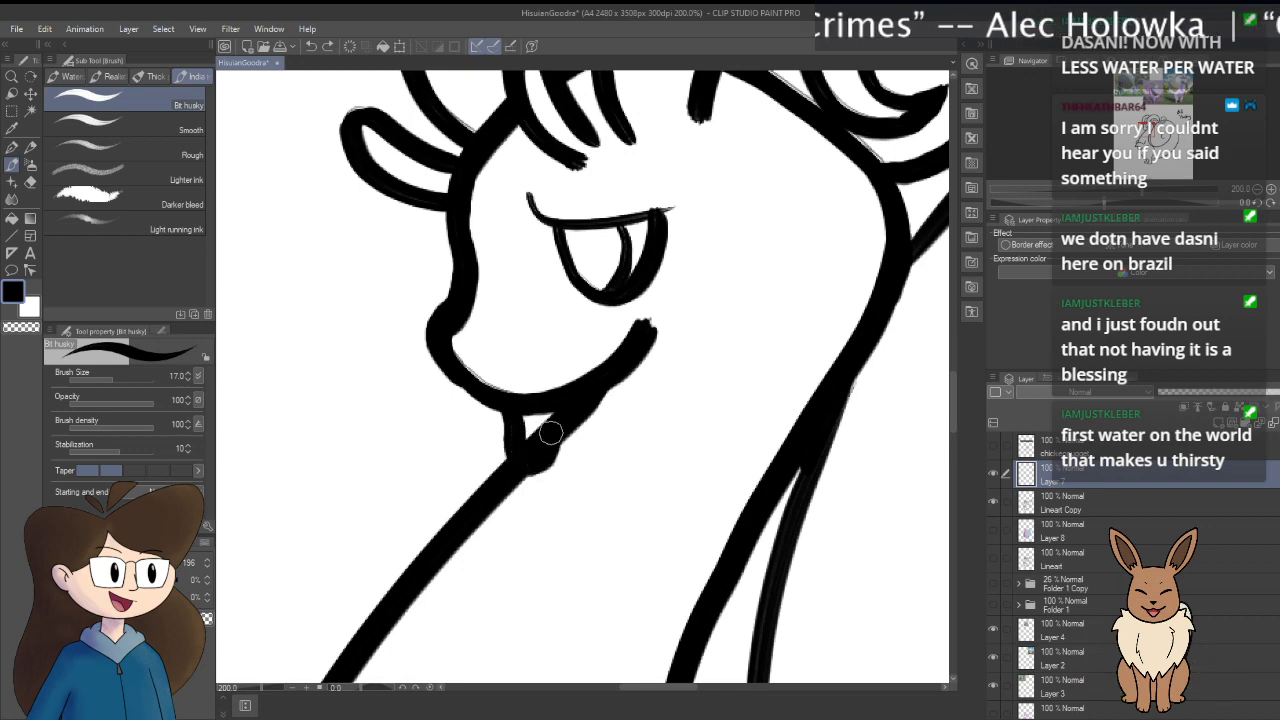
{"action": "mouse_move", "coordinate": [549, 477]}
{"action": "left_mouse_down"}
{"action": "mouse_move", "coordinate": [548, 500]}
{"action": "mouse_move", "coordinate": [584, 414]}
{"action": "left_mouse_up"}
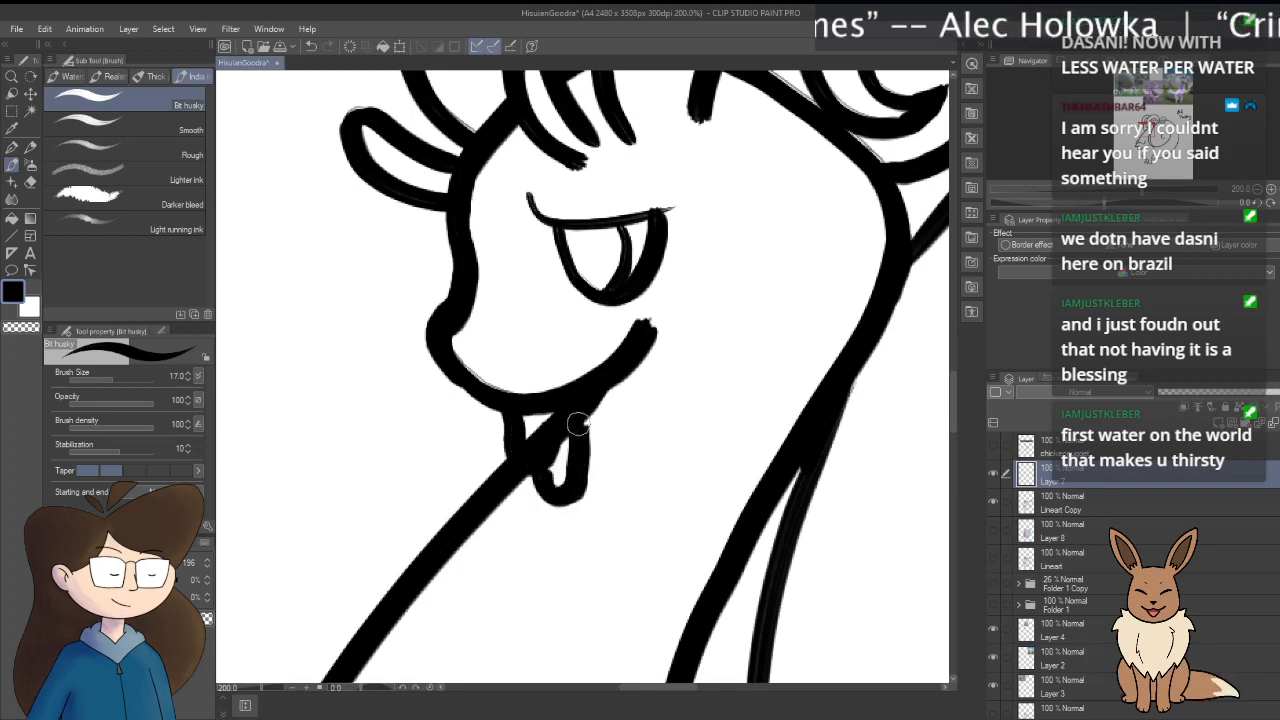
Step: Erase the chin and neck lines inside the slime drips on the Lineart Copy layer with the Hard eraser
{"action": "left_click", "coordinate": [1160, 505]}
{"action": "key", "text": "e"}
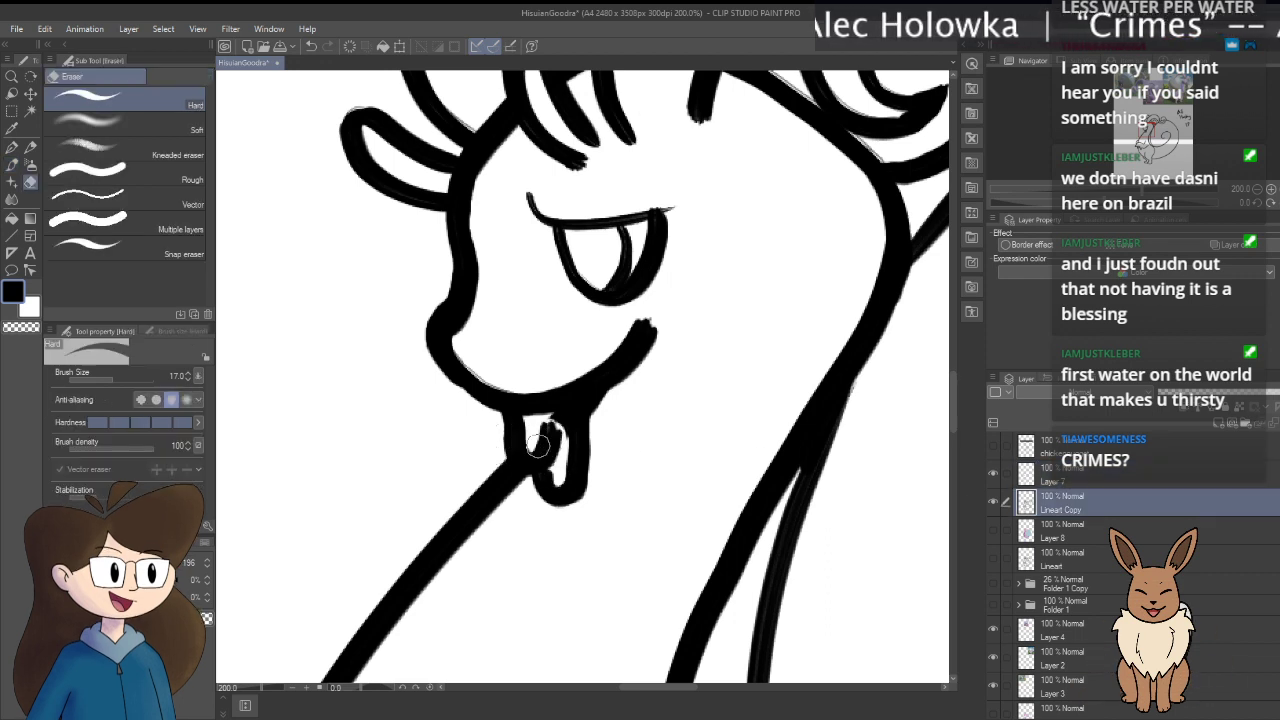
{"action": "mouse_move", "coordinate": [550, 432]}
{"action": "left_mouse_down"}
{"action": "mouse_move", "coordinate": [558, 393]}
{"action": "mouse_move", "coordinate": [529, 400]}
{"action": "mouse_move", "coordinate": [521, 387]}
{"action": "left_mouse_up"}
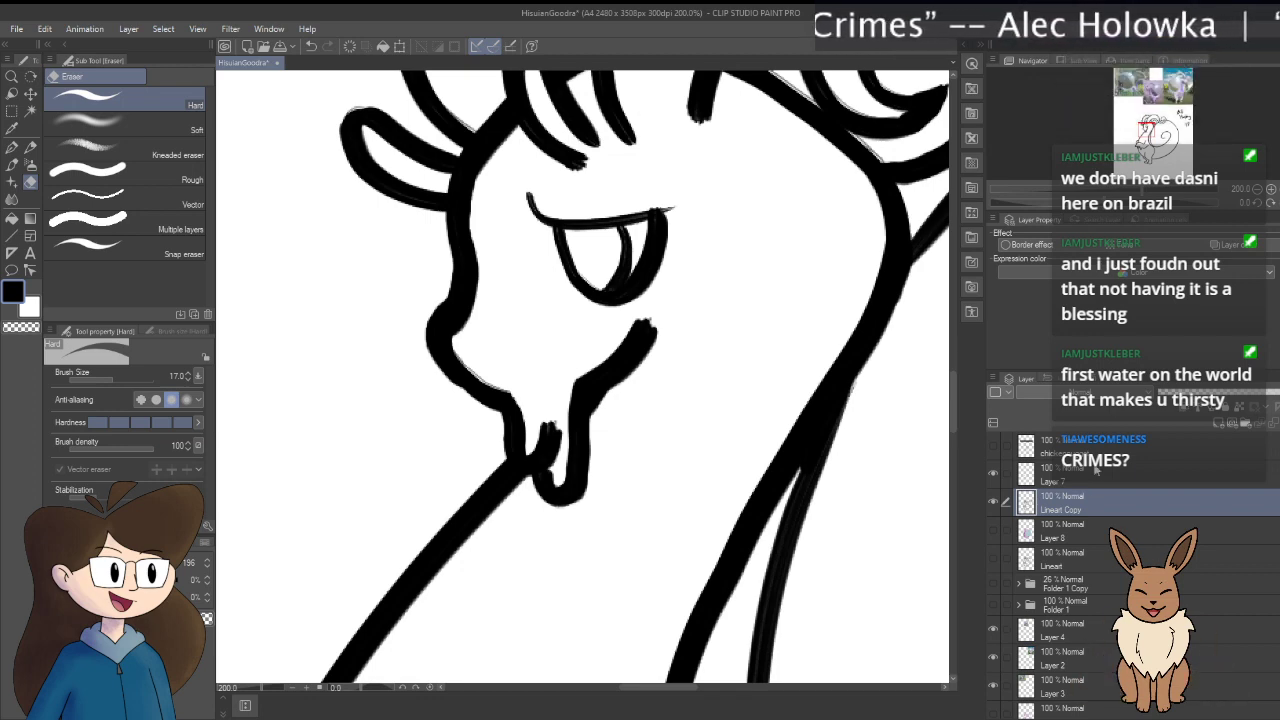
Step: Try erasing the slime drips inked beneath the chin on Layer 7 with the Hard eraser
{"action": "left_click", "coordinate": [1097, 472]}
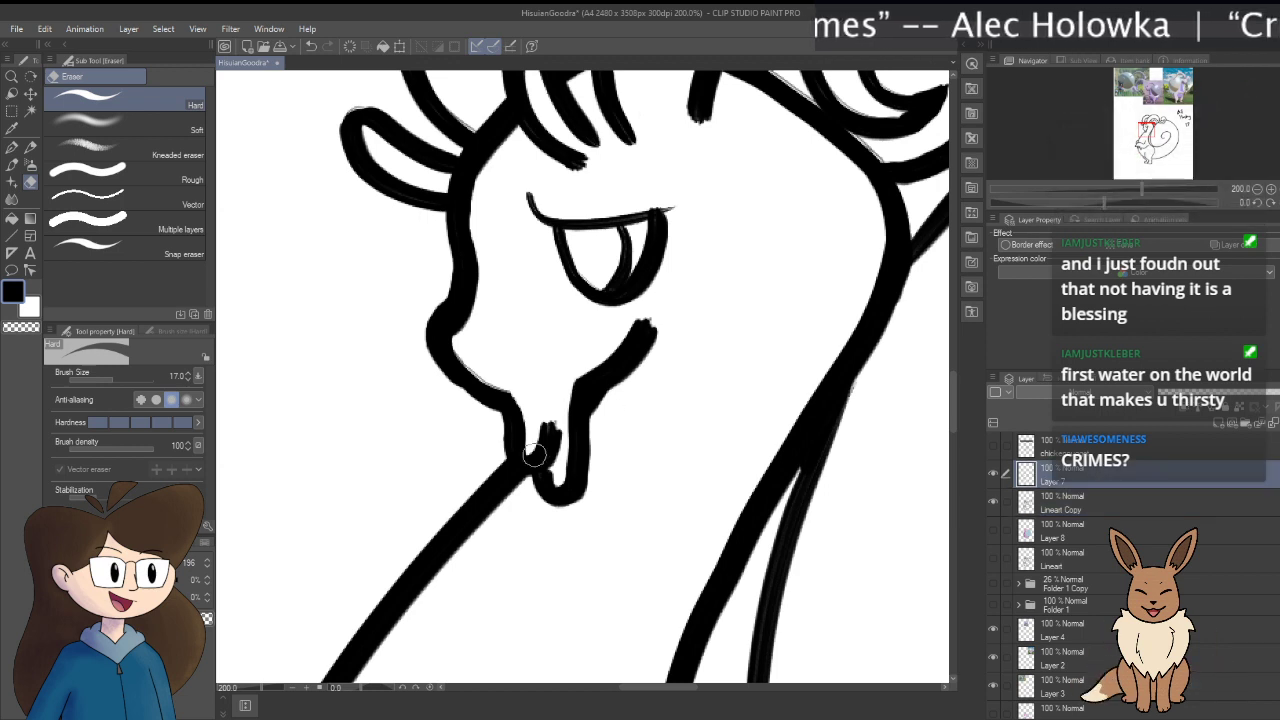
{"action": "mouse_move", "coordinate": [535, 455]}
{"action": "left_mouse_down"}
{"action": "mouse_move", "coordinate": [545, 470]}
{"action": "mouse_move", "coordinate": [545, 440]}
{"action": "mouse_move", "coordinate": [570, 487]}
{"action": "mouse_move", "coordinate": [563, 432]}
{"action": "mouse_move", "coordinate": [586, 437]}
{"action": "mouse_move", "coordinate": [575, 413]}
{"action": "left_mouse_up"}
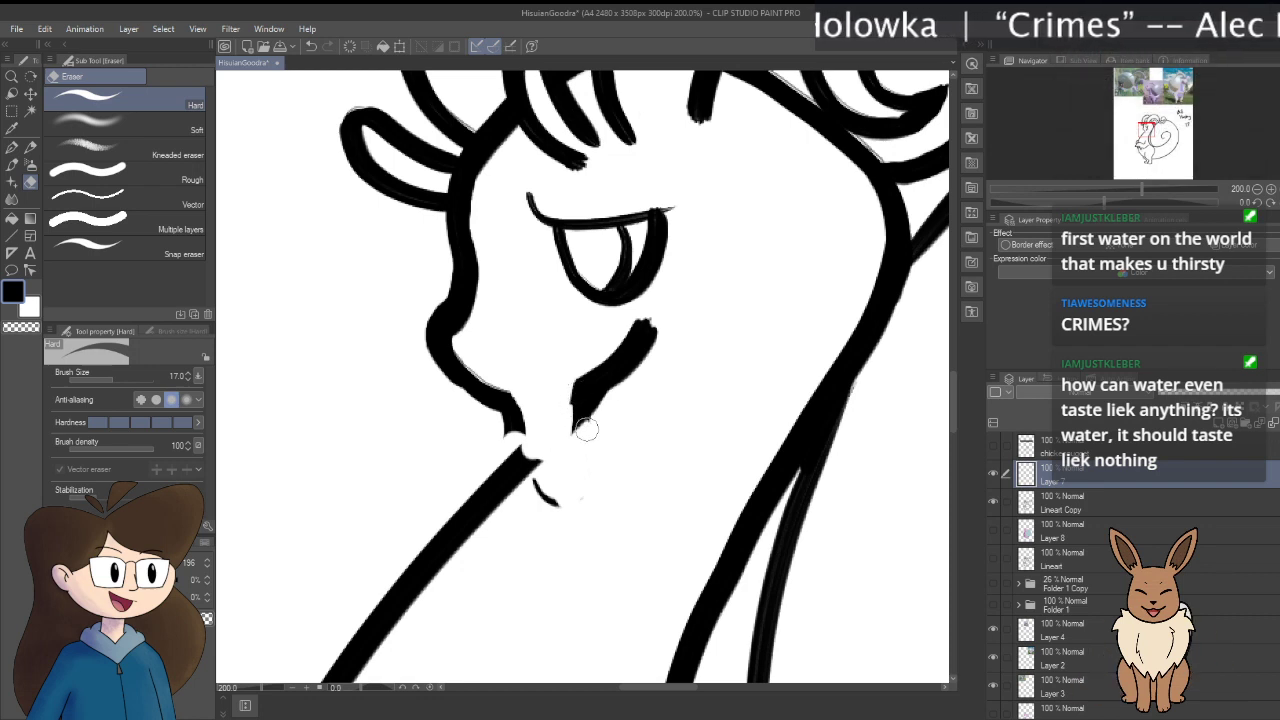
{"action": "left_click_drag", "start_coordinate": [548, 494], "coordinate": [530, 468]}
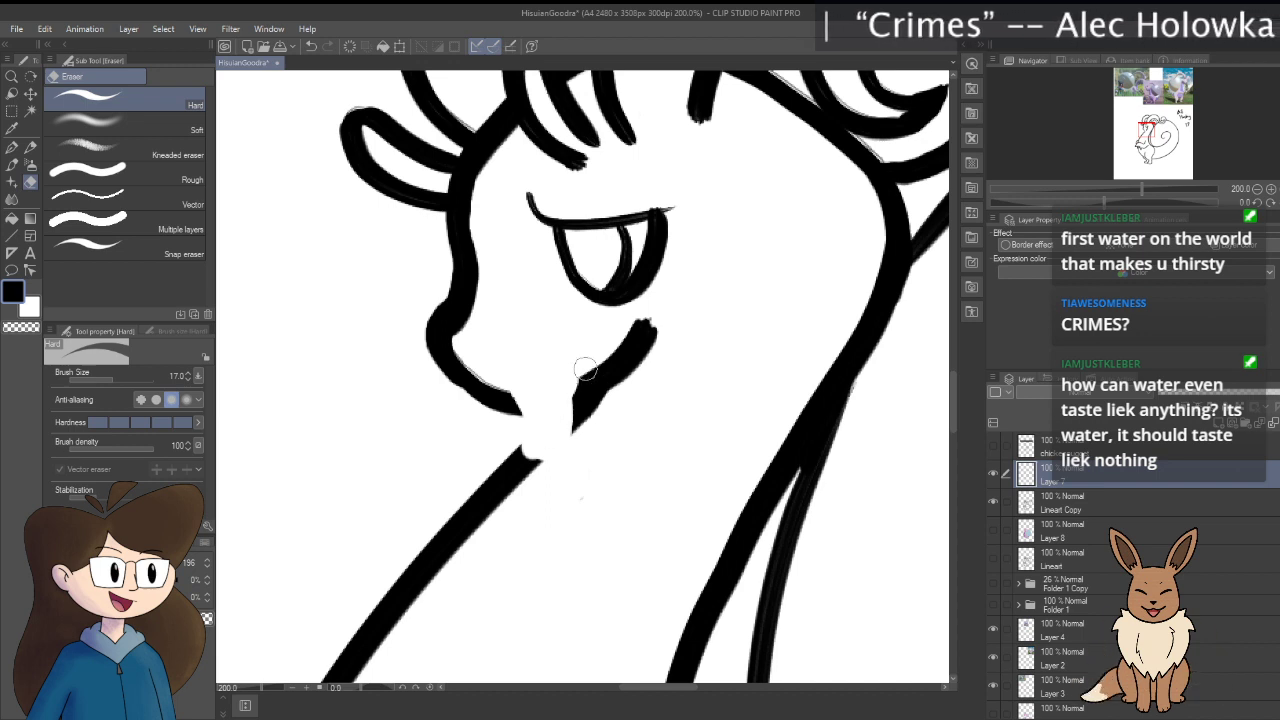
Step: Try trimming the neck and jaw line ends around the chin gap on the Lineart Copy layer, undoing the last erasure
{"action": "left_click", "coordinate": [1108, 499]}
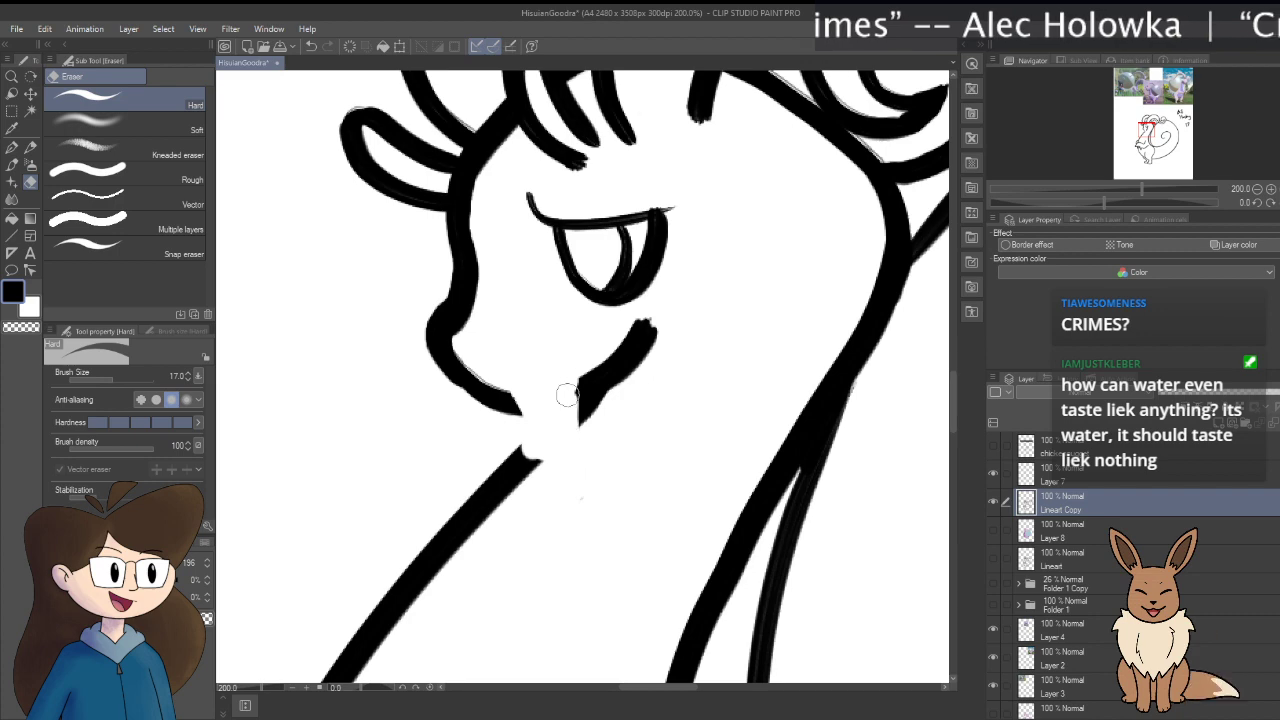
{"action": "left_click_drag", "start_coordinate": [534, 431], "coordinate": [531, 474]}
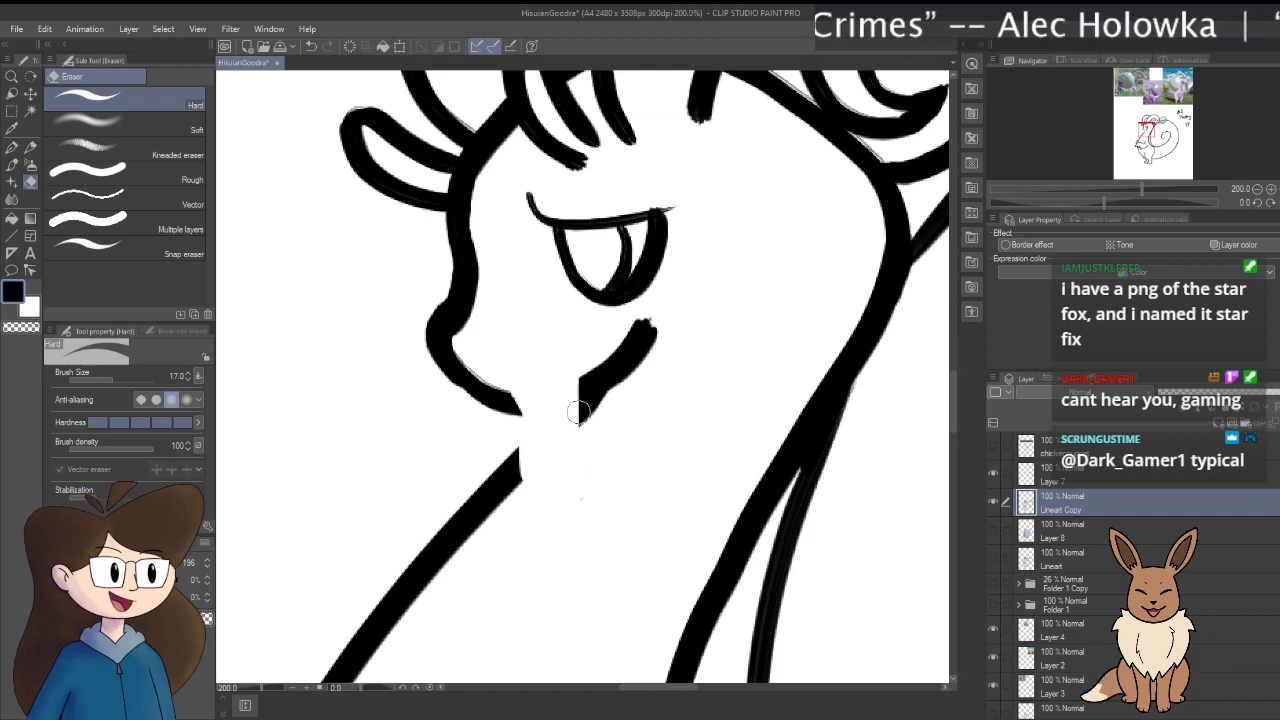
{"action": "mouse_move", "coordinate": [578, 413]}
{"action": "left_mouse_down"}
{"action": "mouse_move", "coordinate": [580, 380]}
{"action": "mouse_move", "coordinate": [580, 443]}
{"action": "mouse_move", "coordinate": [580, 393]}
{"action": "mouse_move", "coordinate": [571, 423]}
{"action": "mouse_move", "coordinate": [637, 347]}
{"action": "left_mouse_up"}
{"action": "key", "text": "ctrl+z"}
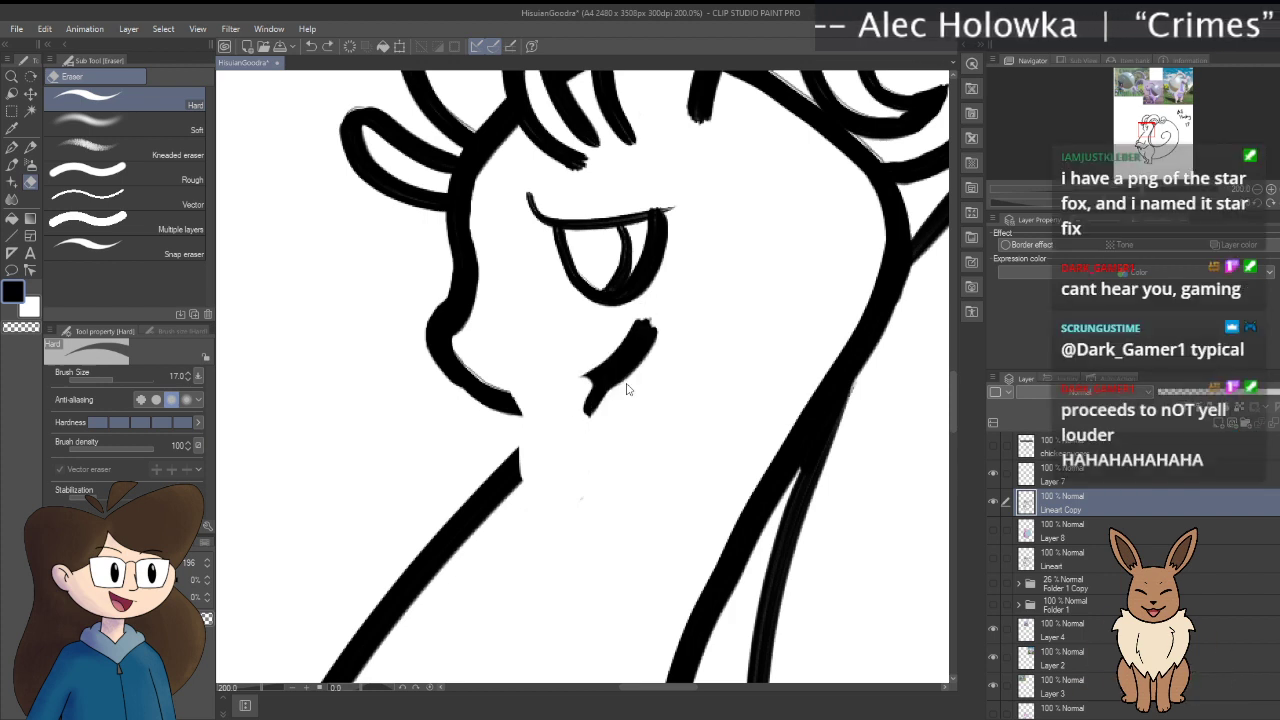
{"action": "key", "text": "ctrl+z"}
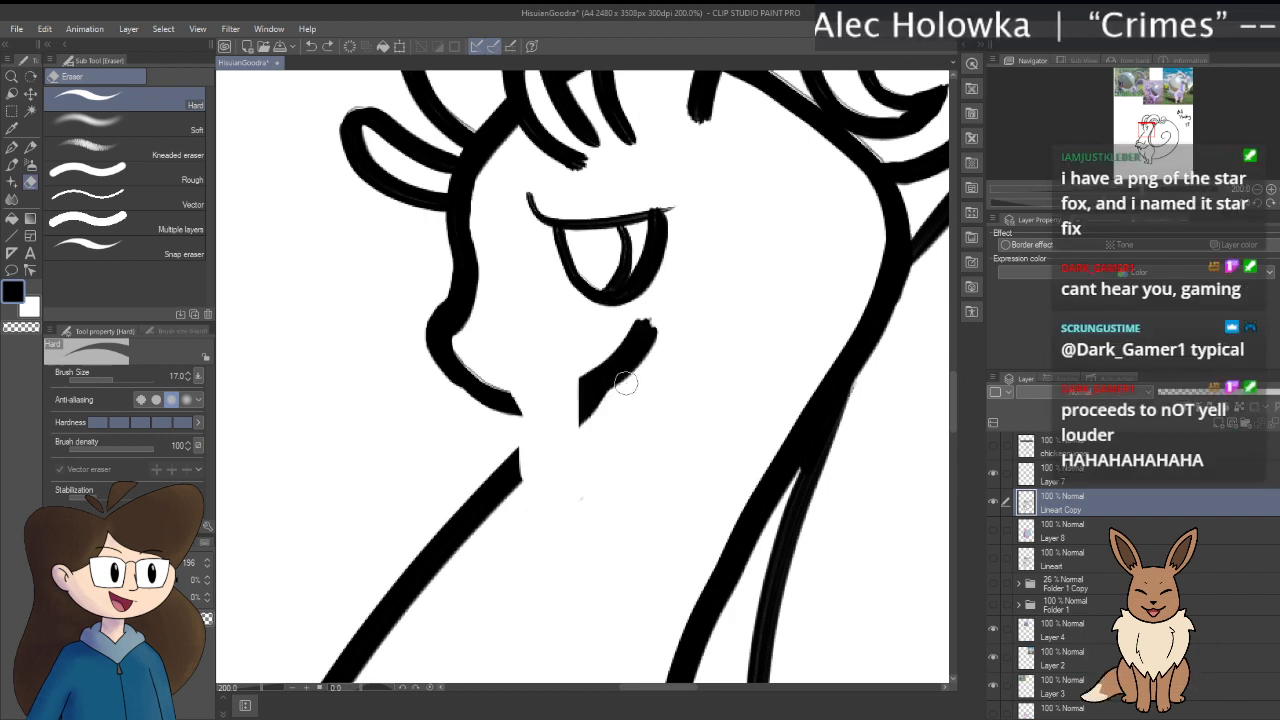
Step: Try merging Layer 7 into Lineart Copy and erasing the lower end of the jaw line
{"action": "left_click", "coordinate": [1173, 480]}
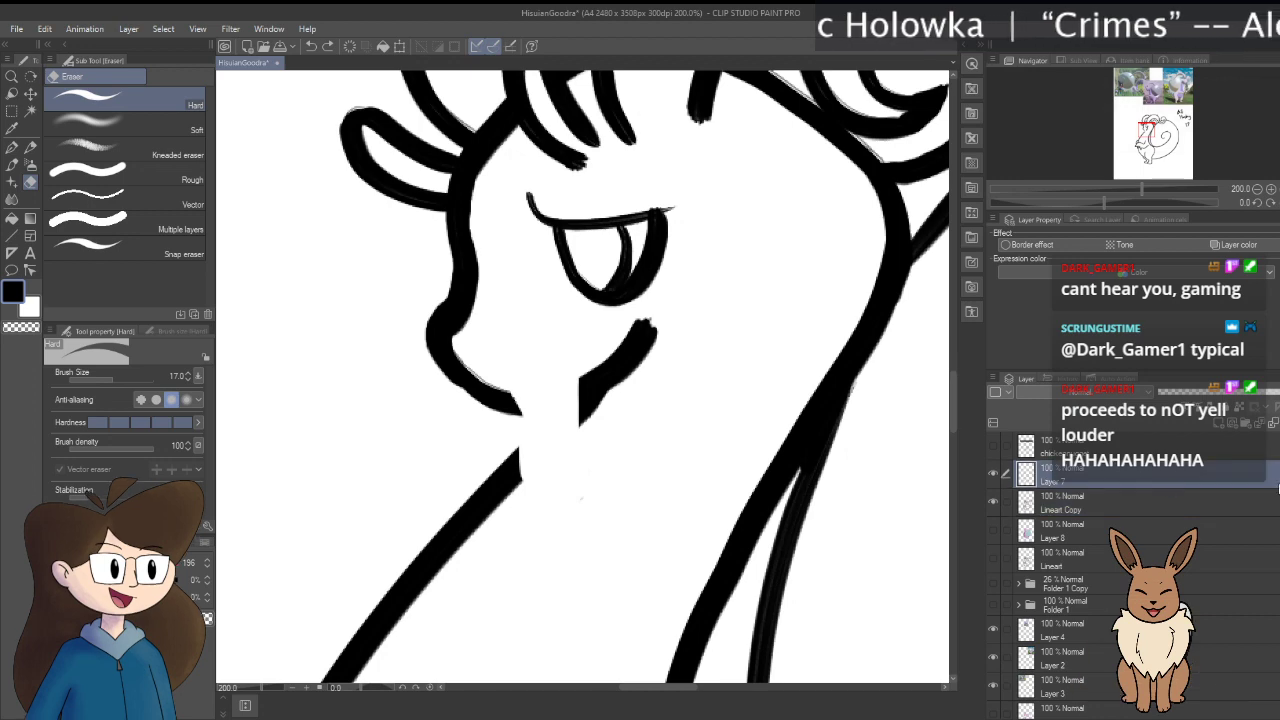
{"action": "key", "text": "ctrl+e"}
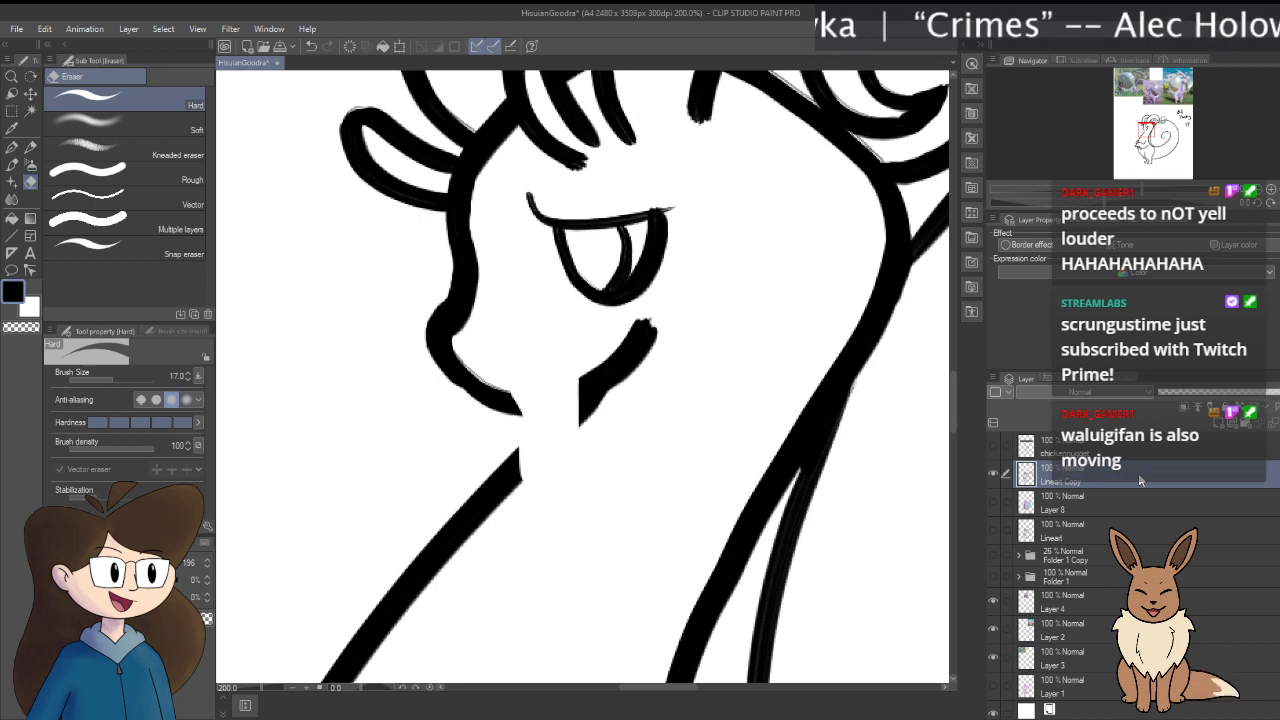
{"action": "left_click_drag", "start_coordinate": [570, 389], "coordinate": [586, 404]}
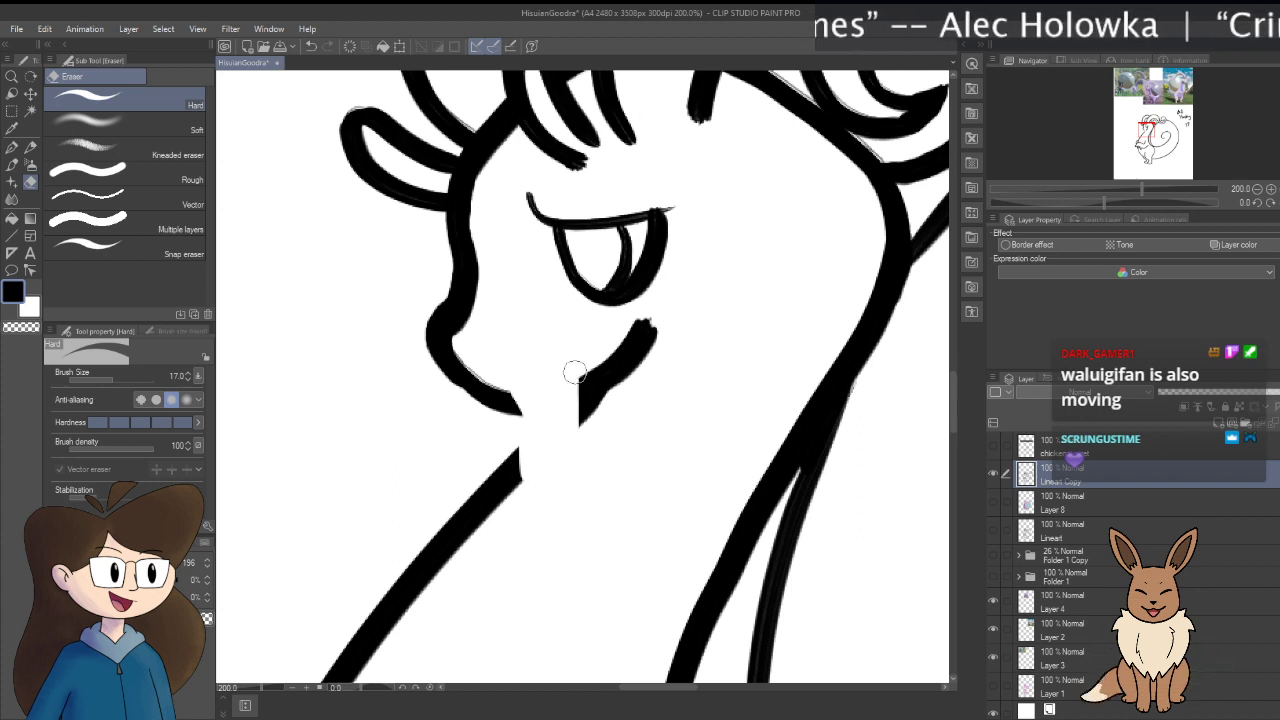
{"action": "mouse_move", "coordinate": [578, 418]}
{"action": "left_mouse_down"}
{"action": "mouse_move", "coordinate": [573, 370]}
{"action": "mouse_move", "coordinate": [580, 400]}
{"action": "left_mouse_up"}
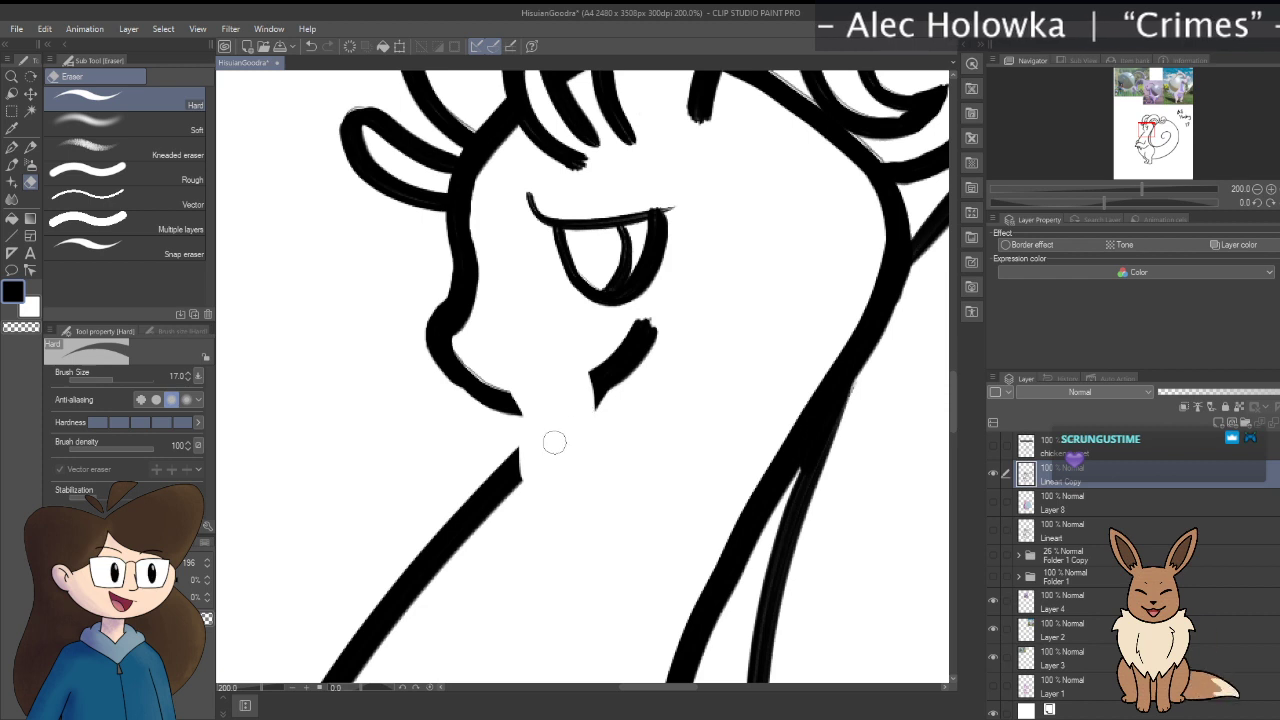
Step: Undo back to the unbroken chin and neck lines without drips, and merge Layer 7 into Lineart Copy
{"action": "key", "text": "ctrl+z"}
{"action": "key", "text": "ctrl+z"}
{"action": "key", "text": "ctrl+z"}
{"action": "key", "text": "ctrl+z"}
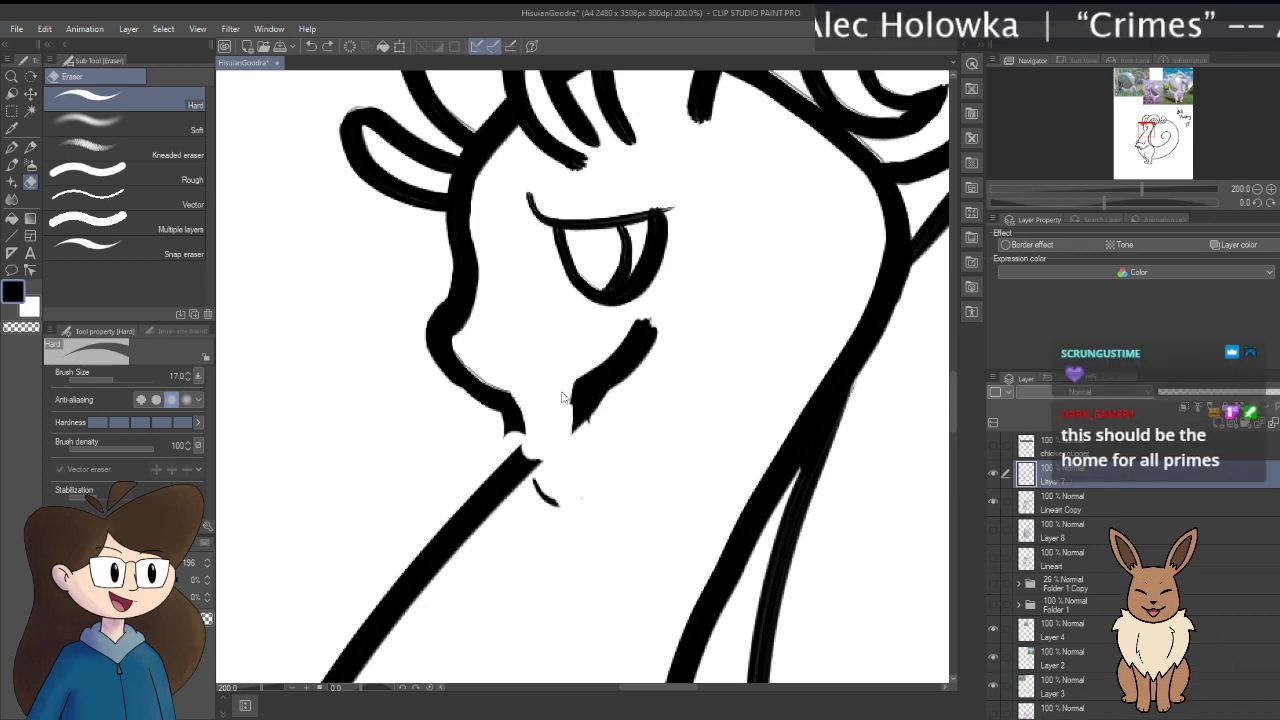
{"action": "key", "text": "ctrl+z"}
{"action": "key", "text": "ctrl+z"}
{"action": "key", "text": "ctrl+z"}
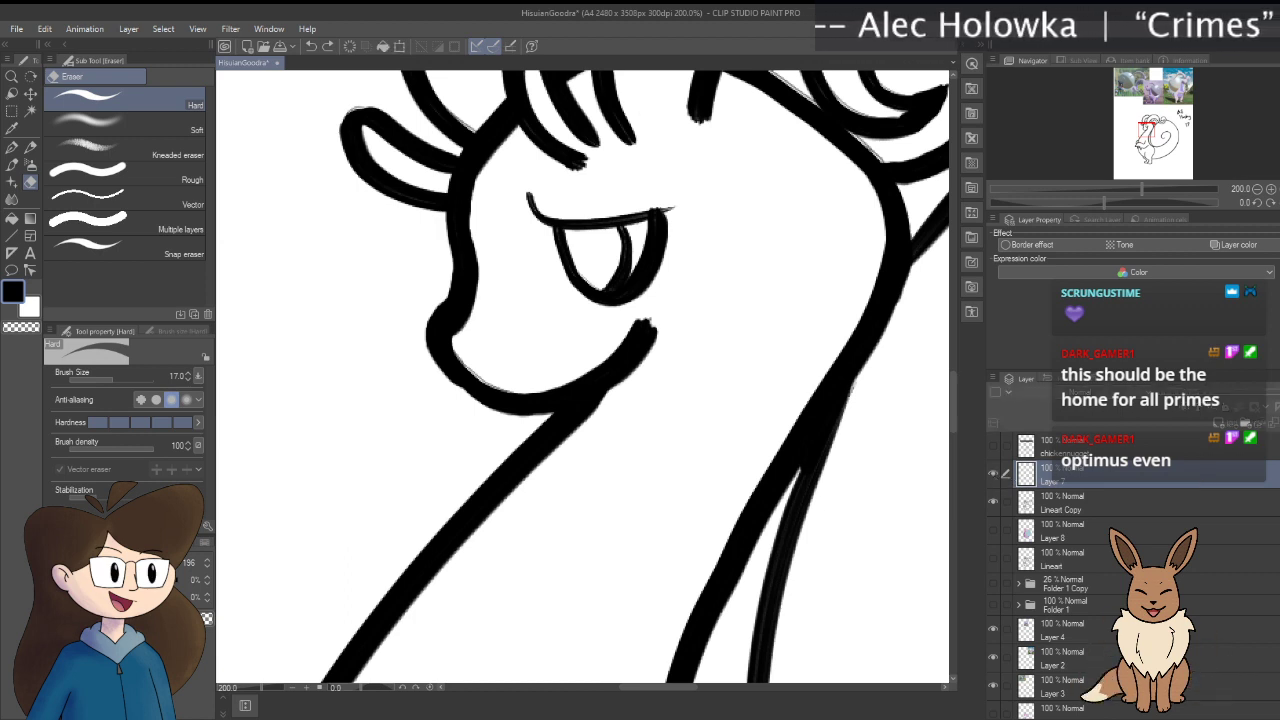
{"action": "key", "text": "ctrl+e"}
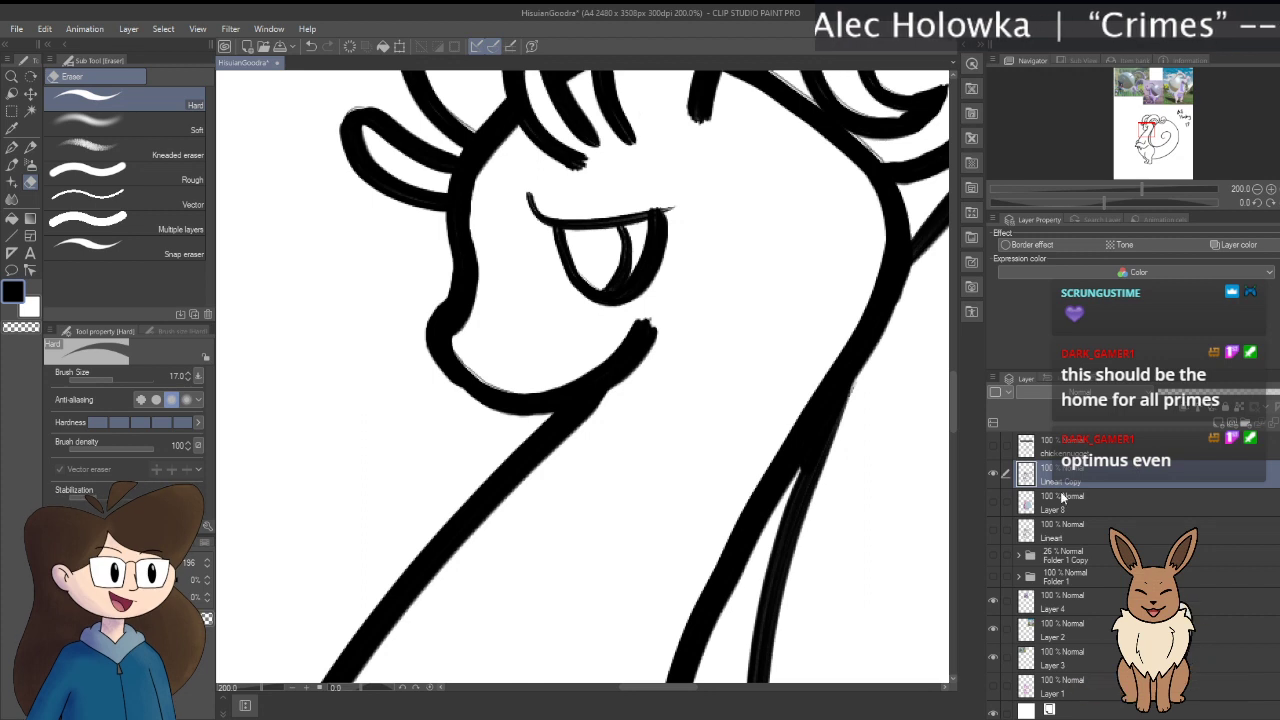
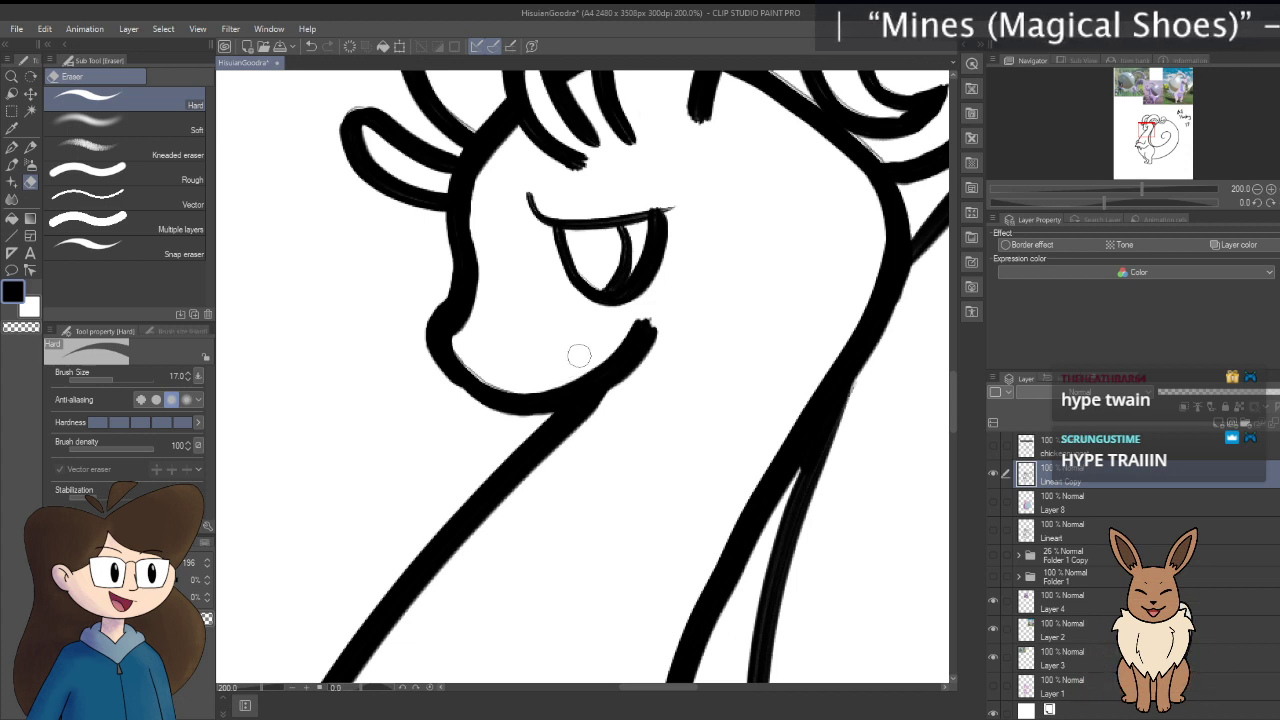
Step: Try erasing the jaw line between the neck and the mouth corner with the Hard eraser
{"action": "mouse_move", "coordinate": [583, 362]}
{"action": "left_mouse_down"}
{"action": "mouse_move", "coordinate": [594, 418]}
{"action": "mouse_move", "coordinate": [605, 350]}
{"action": "left_mouse_up"}
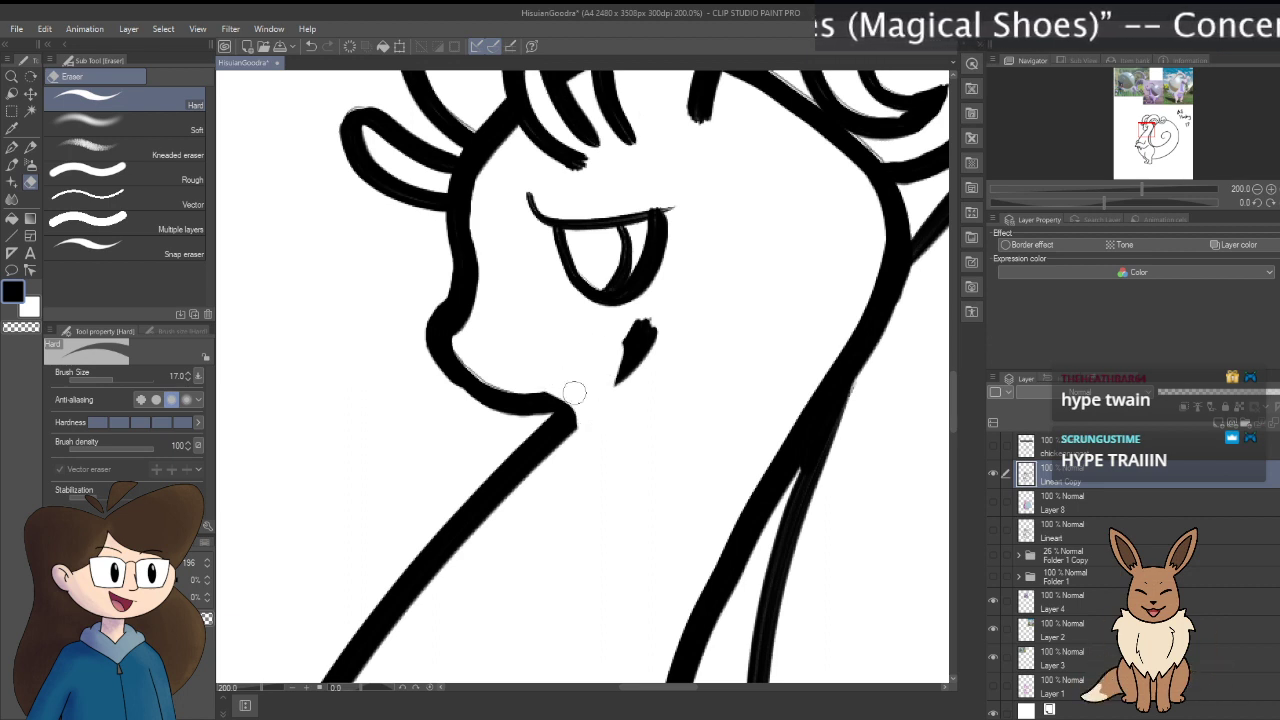
{"action": "left_click_drag", "start_coordinate": [574, 393], "coordinate": [576, 396]}
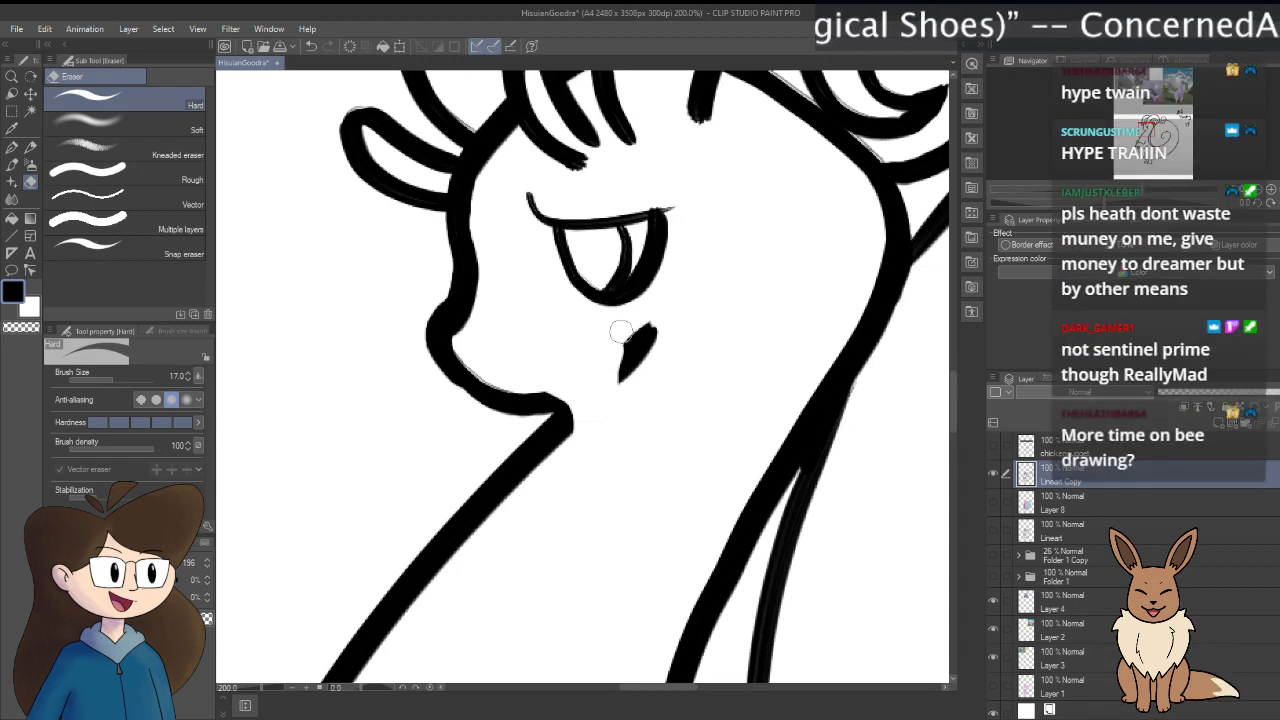
{"action": "mouse_move", "coordinate": [620, 330]}
{"action": "left_mouse_down"}
{"action": "mouse_move", "coordinate": [632, 336]}
{"action": "mouse_move", "coordinate": [612, 350]}
{"action": "left_mouse_up"}
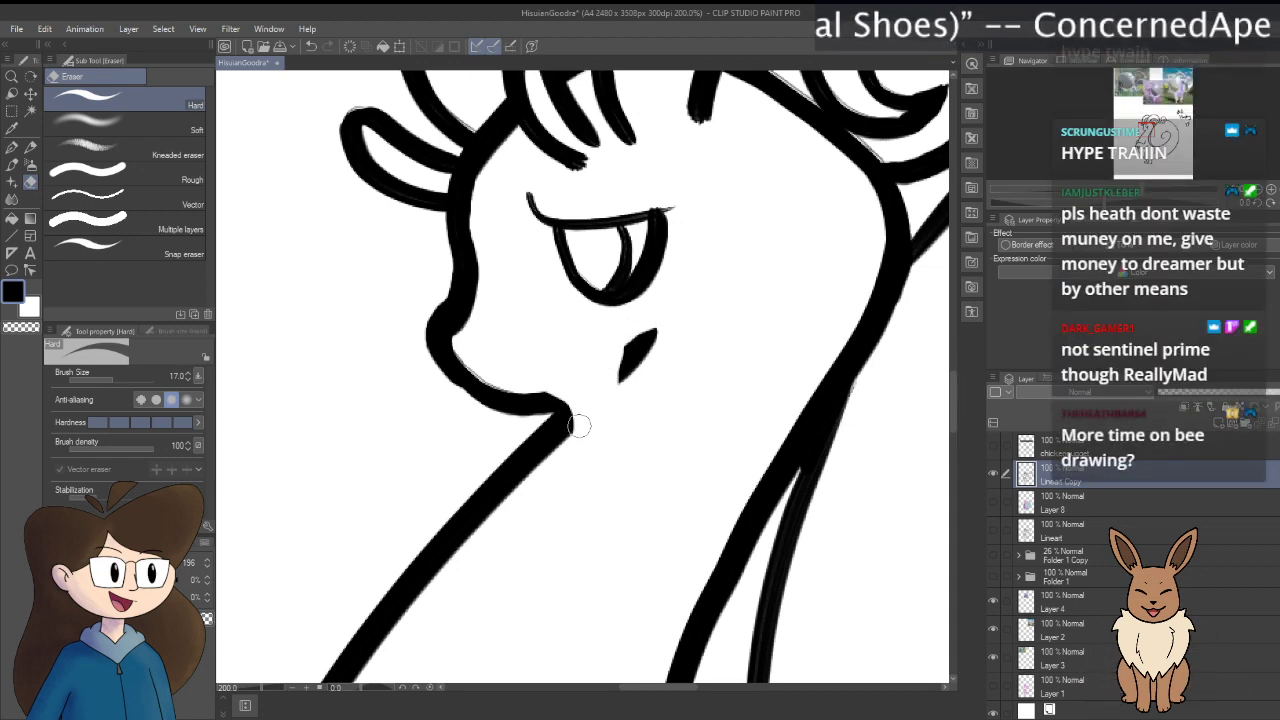
Step: Try inking a short slime drip and a longer one rising to the mouth corner with the Bit husky brush at size 17
{"action": "key", "text": "b"}
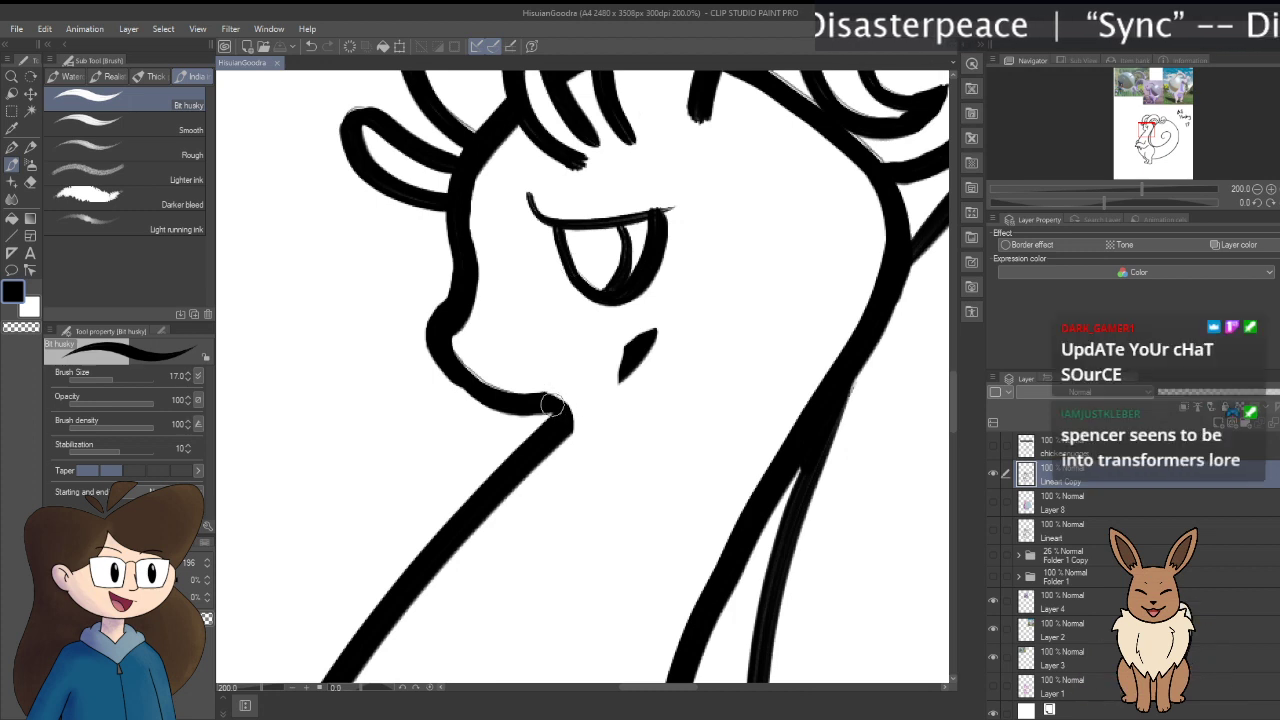
{"action": "mouse_move", "coordinate": [565, 420]}
{"action": "left_mouse_down"}
{"action": "mouse_move", "coordinate": [556, 496]}
{"action": "mouse_move", "coordinate": [586, 488]}
{"action": "mouse_move", "coordinate": [598, 450]}
{"action": "left_mouse_up"}
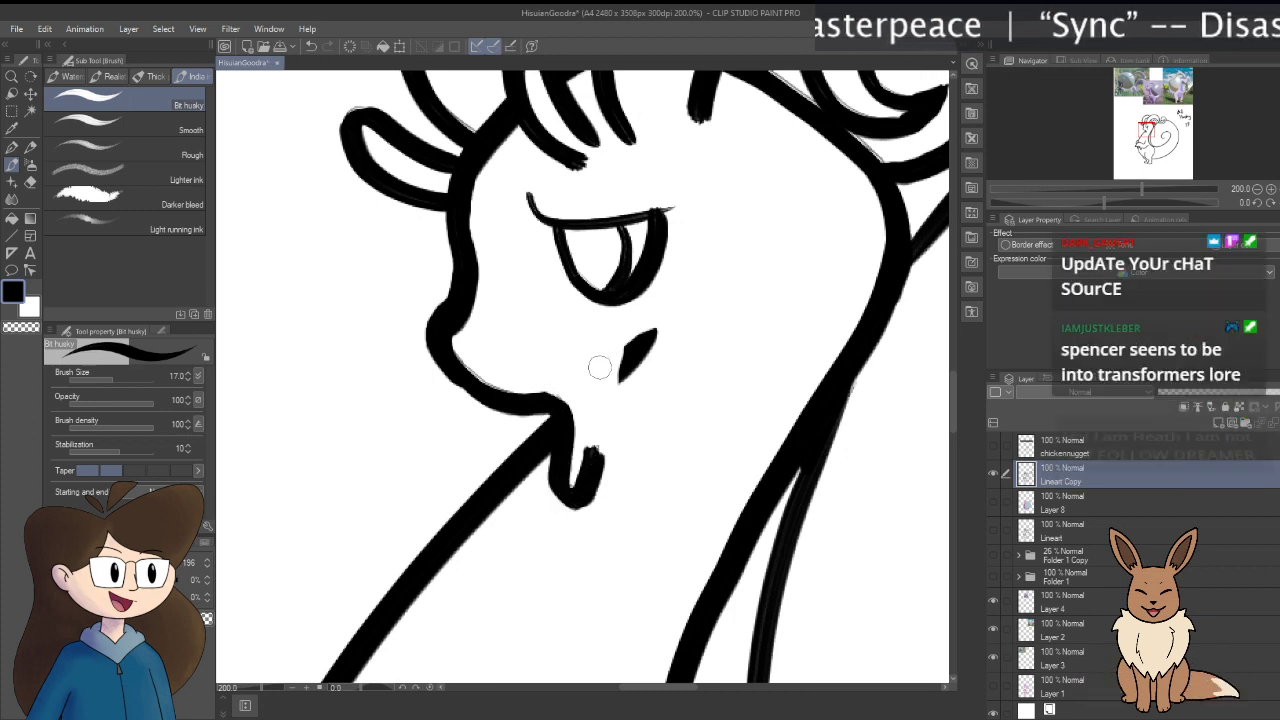
{"action": "key", "text": "ctrl+z"}
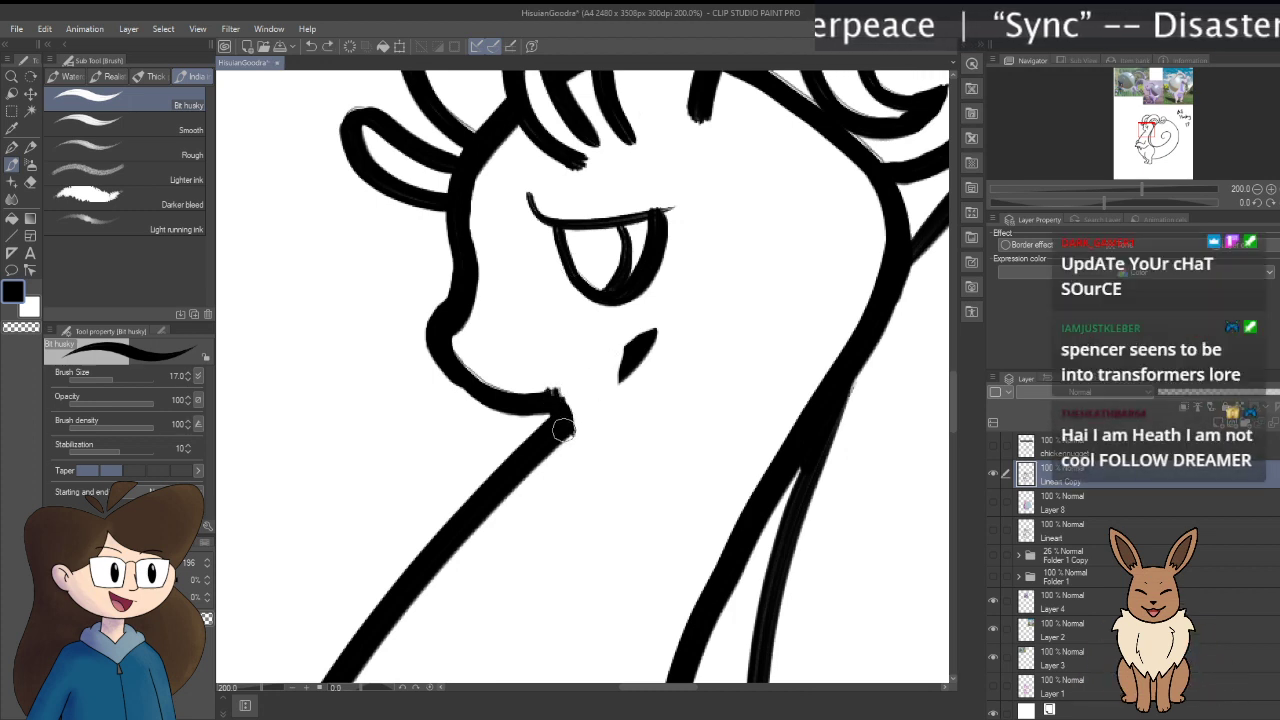
{"action": "mouse_move", "coordinate": [548, 392]}
{"action": "left_mouse_down"}
{"action": "mouse_move", "coordinate": [566, 451]}
{"action": "mouse_move", "coordinate": [589, 444]}
{"action": "mouse_move", "coordinate": [600, 405]}
{"action": "left_mouse_up"}
{"action": "key", "text": "ctrl+z"}
{"action": "mouse_move", "coordinate": [577, 449]}
{"action": "left_mouse_down"}
{"action": "mouse_move", "coordinate": [598, 400]}
{"action": "mouse_move", "coordinate": [598, 463]}
{"action": "mouse_move", "coordinate": [638, 333]}
{"action": "left_mouse_up"}
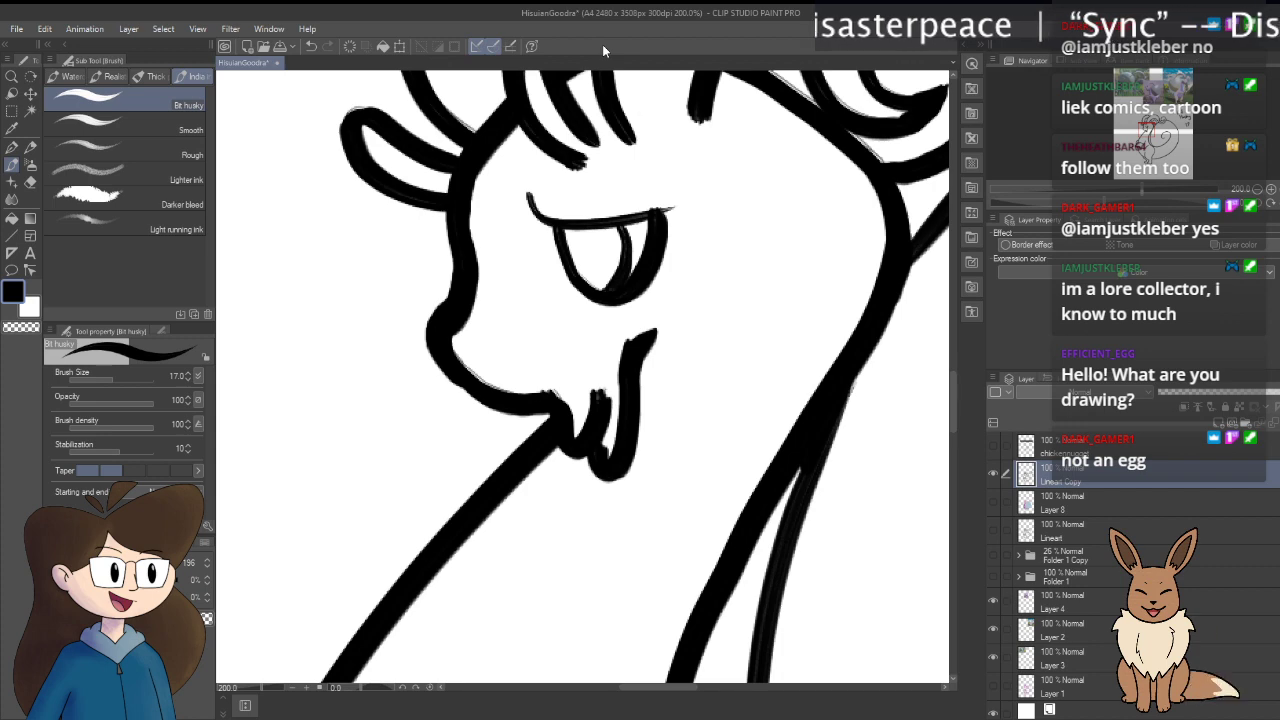
Step: Show the Layer 8 colours beneath the line art of the whole drawing
{"action": "key", "text": "ctrl+minus"}
{"action": "key", "text": "ctrl+minus"}
{"action": "key", "text": "ctrl+minus"}
{"action": "key", "text": "ctrl+minus"}
{"action": "key", "text": "ctrl+minus"}
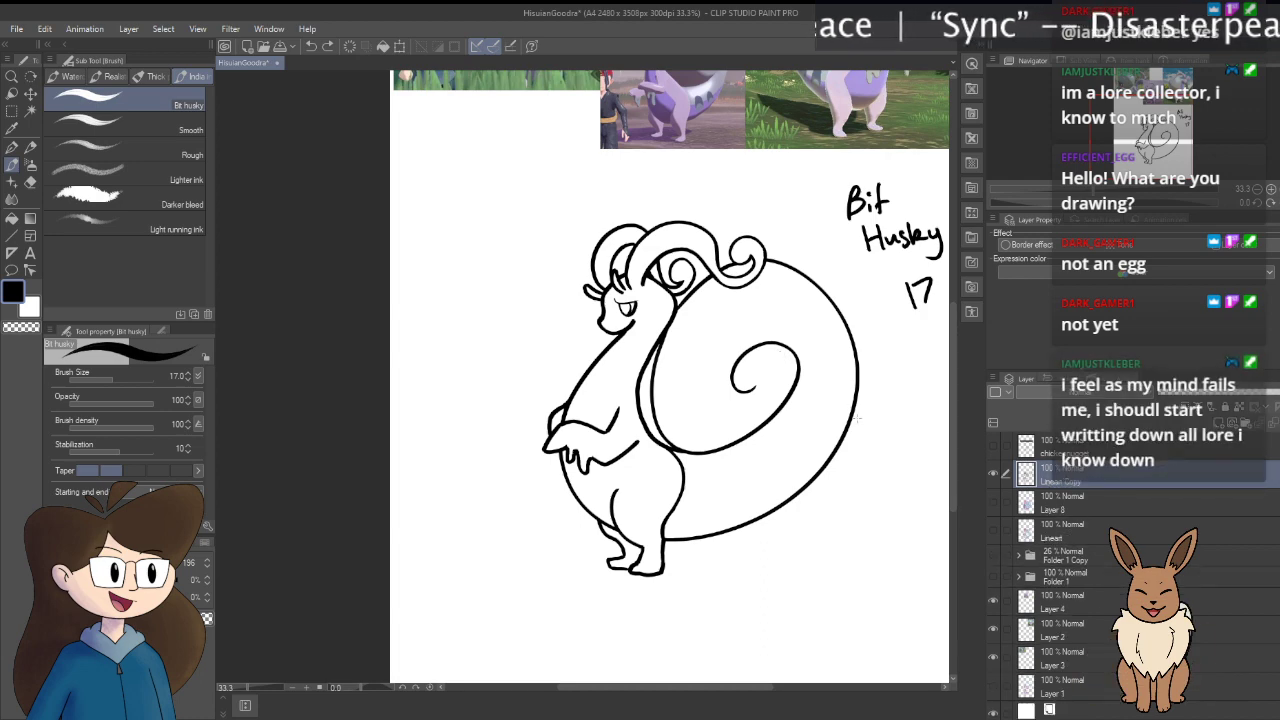
{"action": "left_click", "coordinate": [995, 506]}
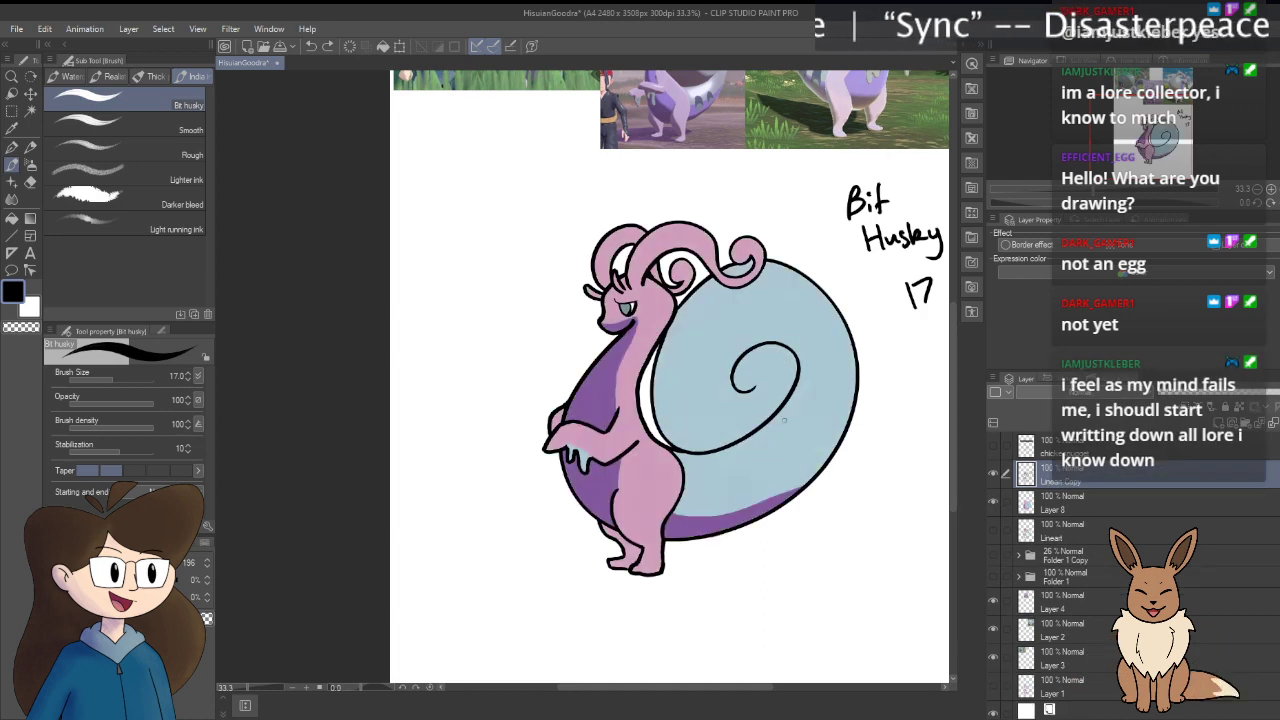
Step: Compare the coloured Goodra's head, body and shell with the reference screenshots above it
{"action": "left_click_drag", "start_coordinate": [865, 391], "coordinate": [815, 397]}
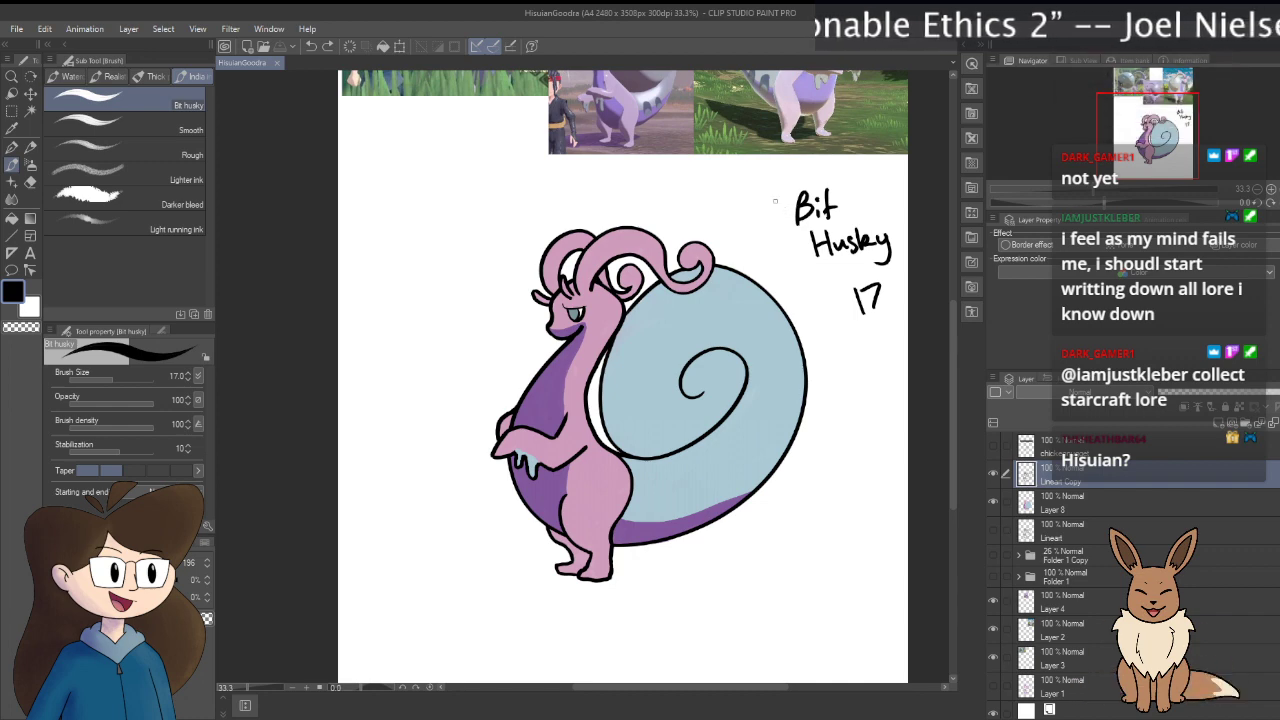
{"action": "mouse_move", "coordinate": [710, 206]}
{"action": "left_mouse_down"}
{"action": "mouse_move", "coordinate": [625, 275]}
{"action": "mouse_move", "coordinate": [615, 340]}
{"action": "mouse_move", "coordinate": [636, 343]}
{"action": "left_mouse_up"}
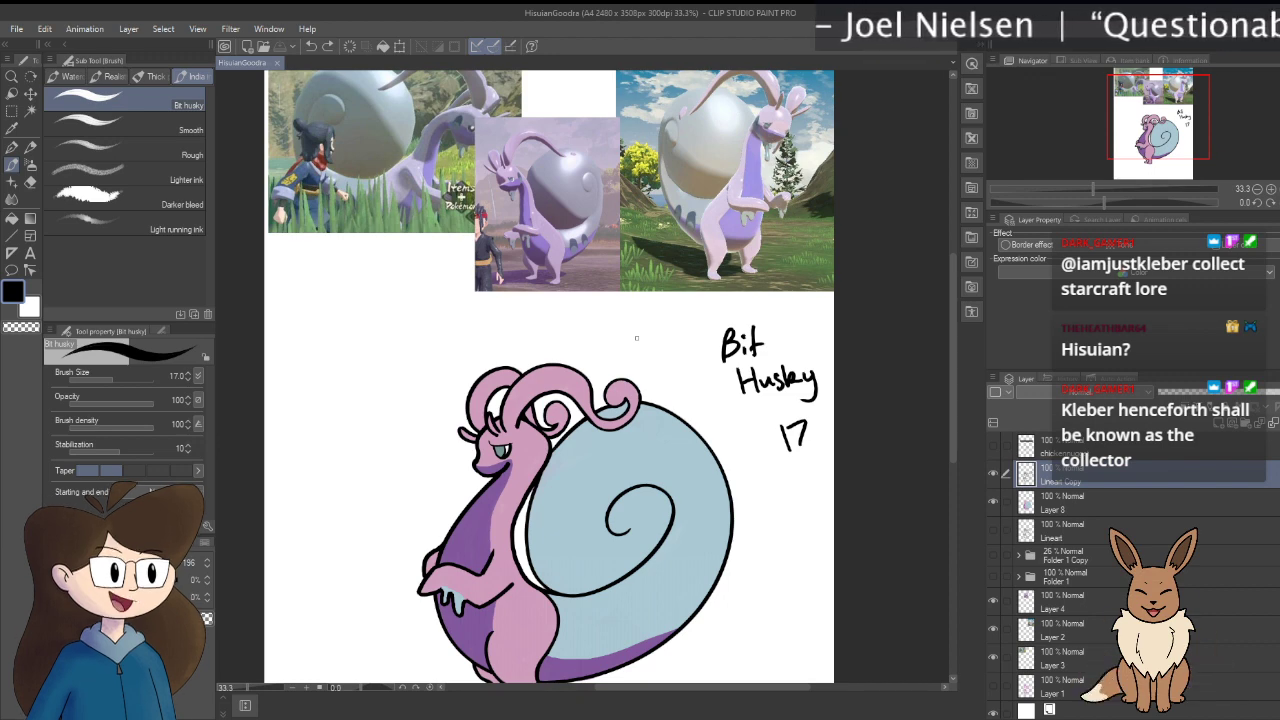
{"action": "scroll", "coordinate": [635, 338], "scroll_direction": "down", "scroll_amount": 3}
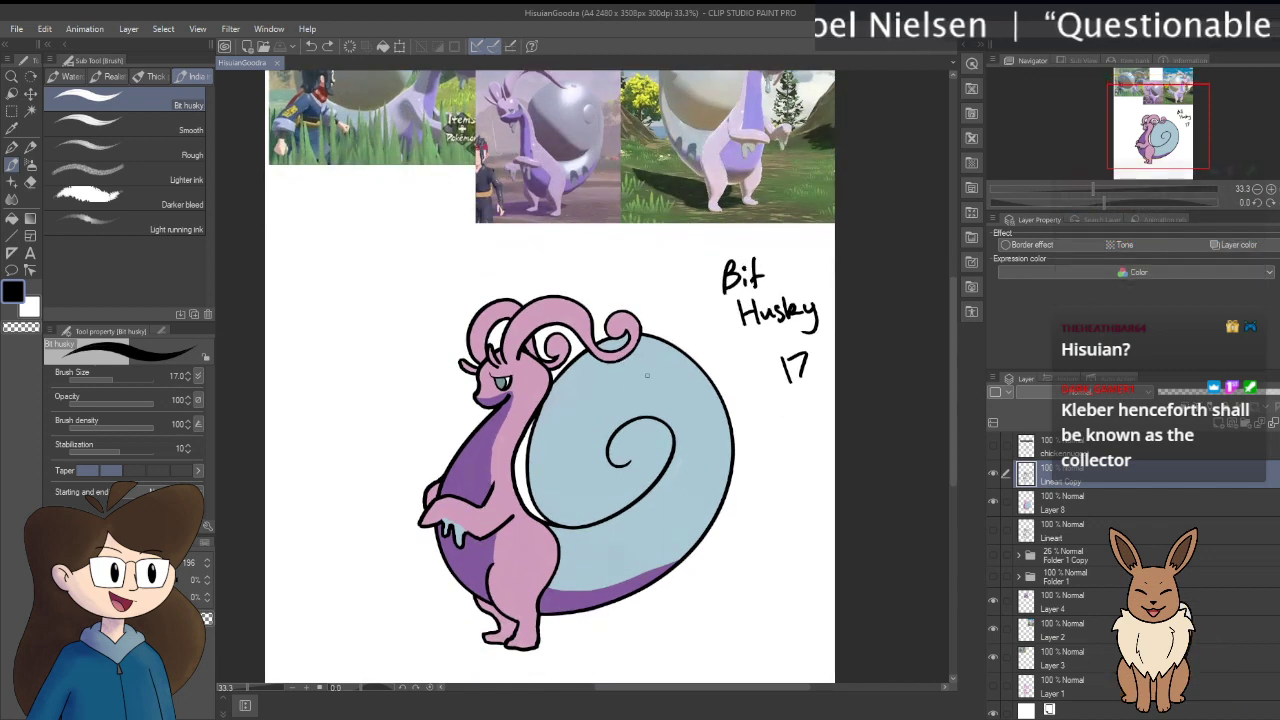
{"action": "left_click_drag", "start_coordinate": [659, 448], "coordinate": [663, 419]}
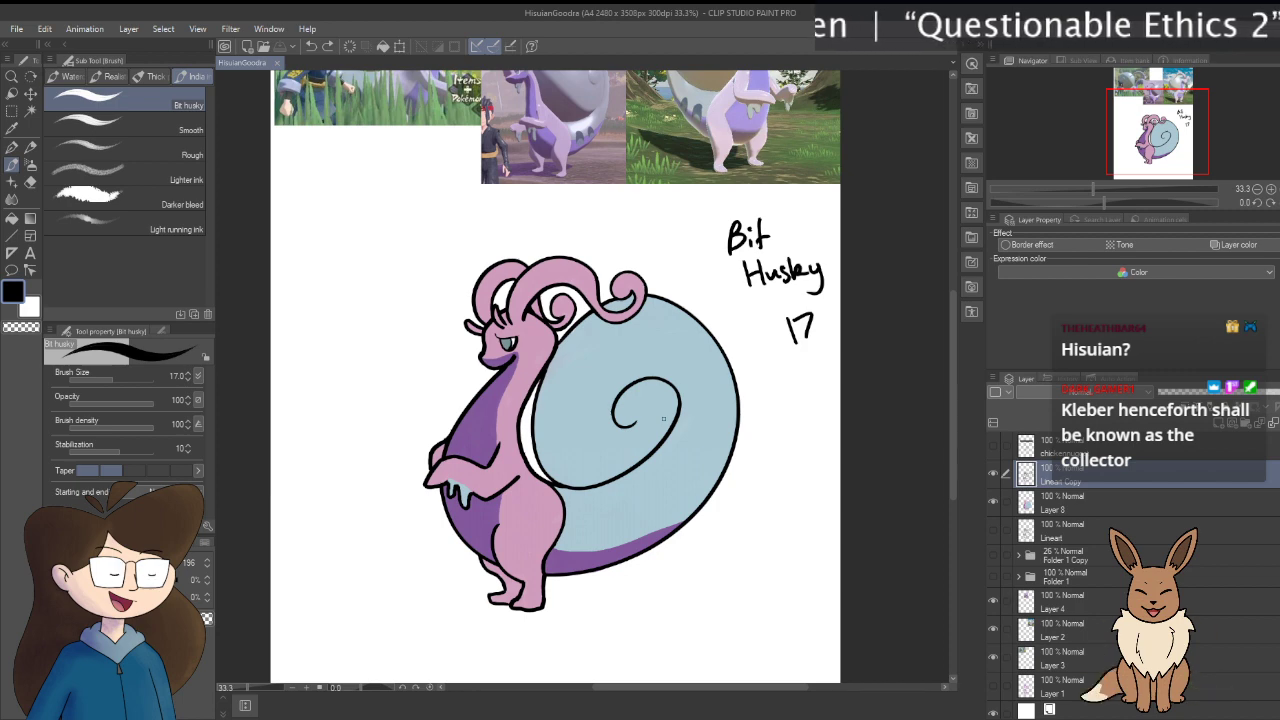
{"action": "left_click_drag", "start_coordinate": [663, 419], "coordinate": [659, 433]}
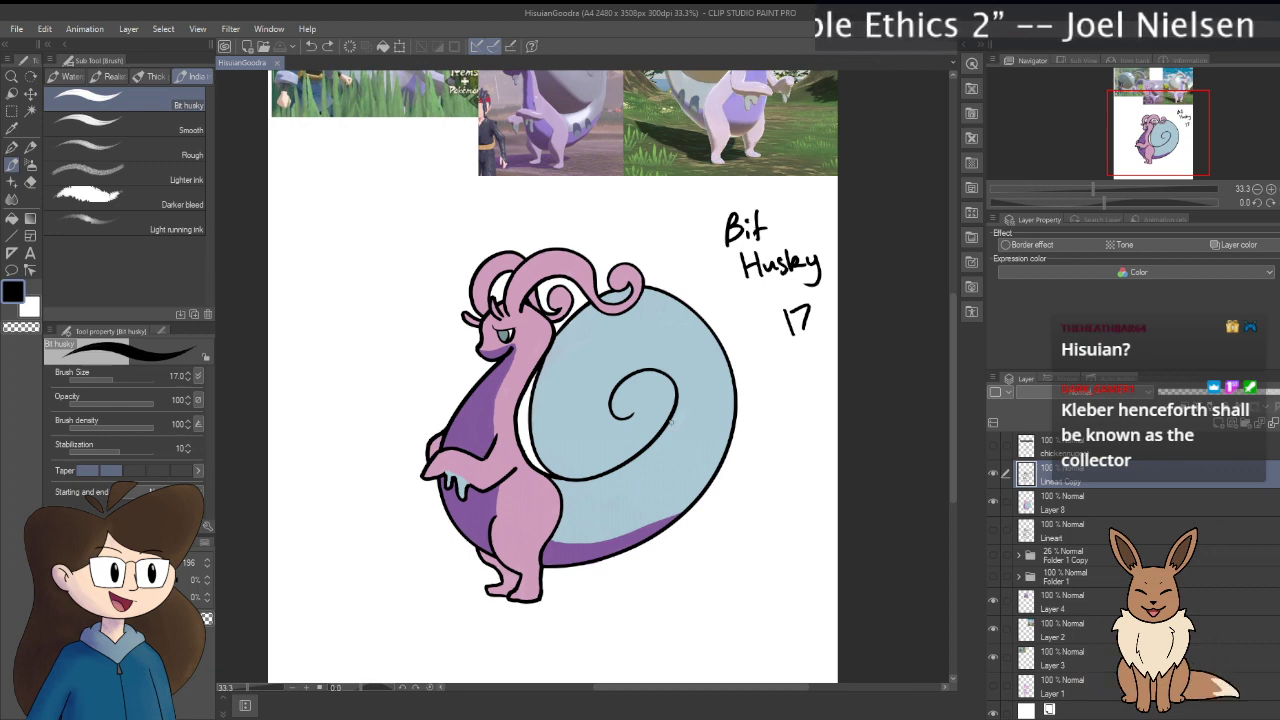
{"action": "left_click_drag", "start_coordinate": [615, 433], "coordinate": [647, 453]}
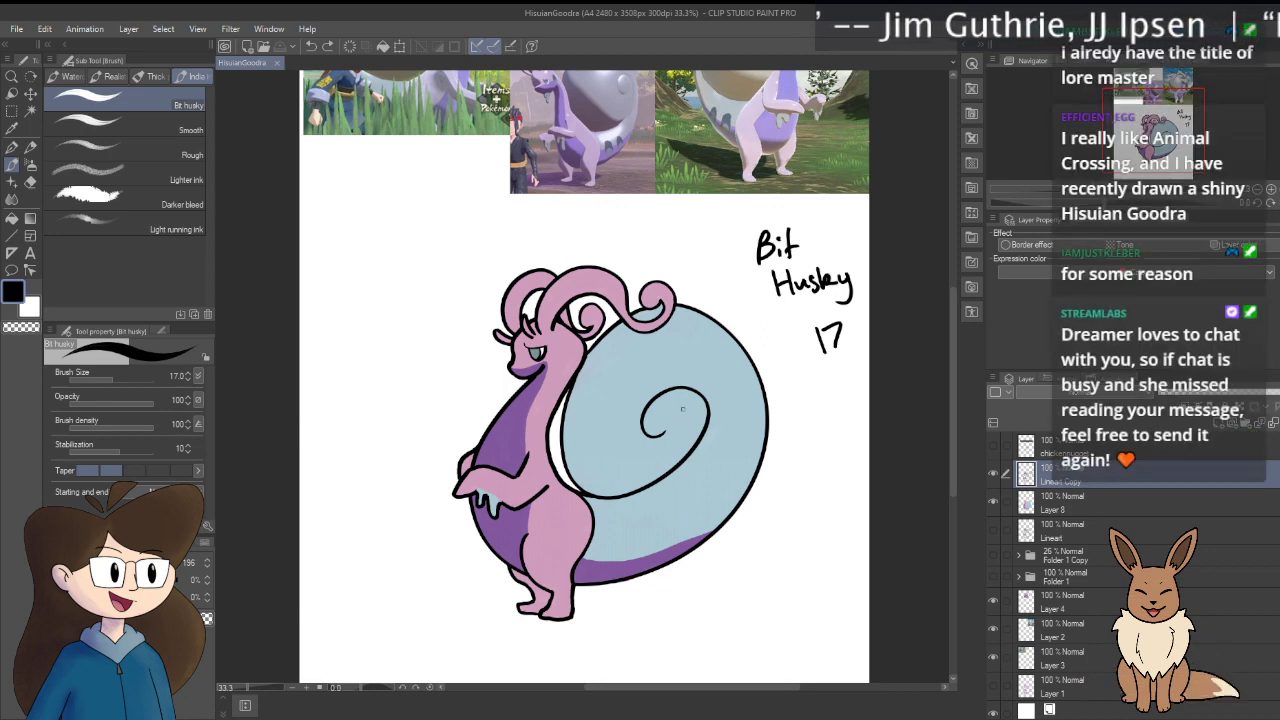
{"action": "scroll", "coordinate": [690, 413], "scroll_direction": "up", "scroll_amount": 1}
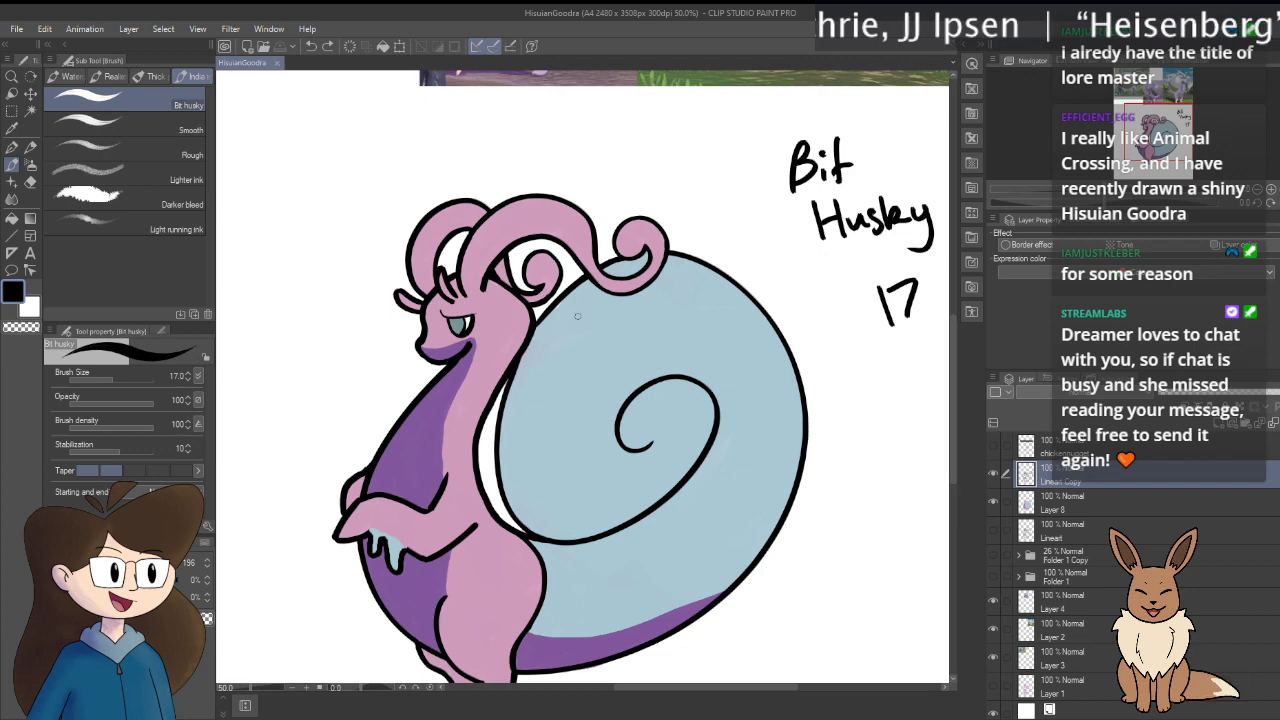
{"action": "scroll", "coordinate": [623, 326], "scroll_direction": "up", "scroll_amount": 5}
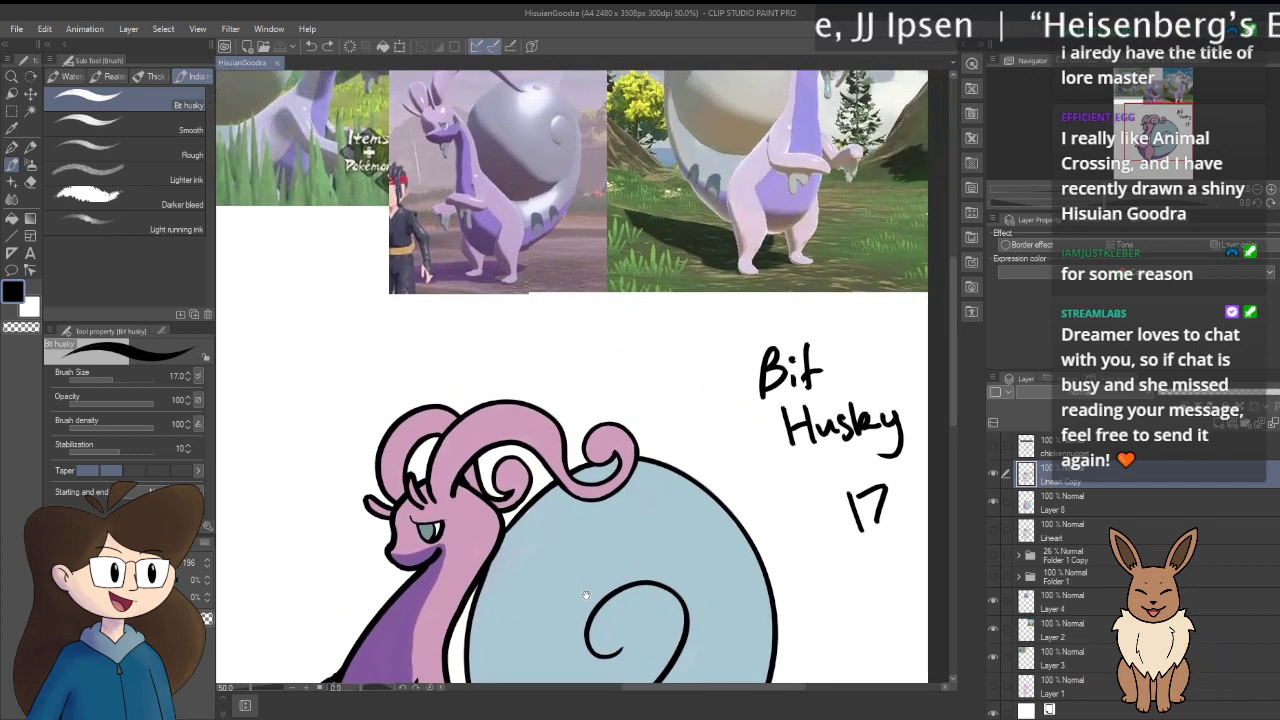
{"action": "scroll", "coordinate": [591, 272], "scroll_direction": "up", "scroll_amount": 1}
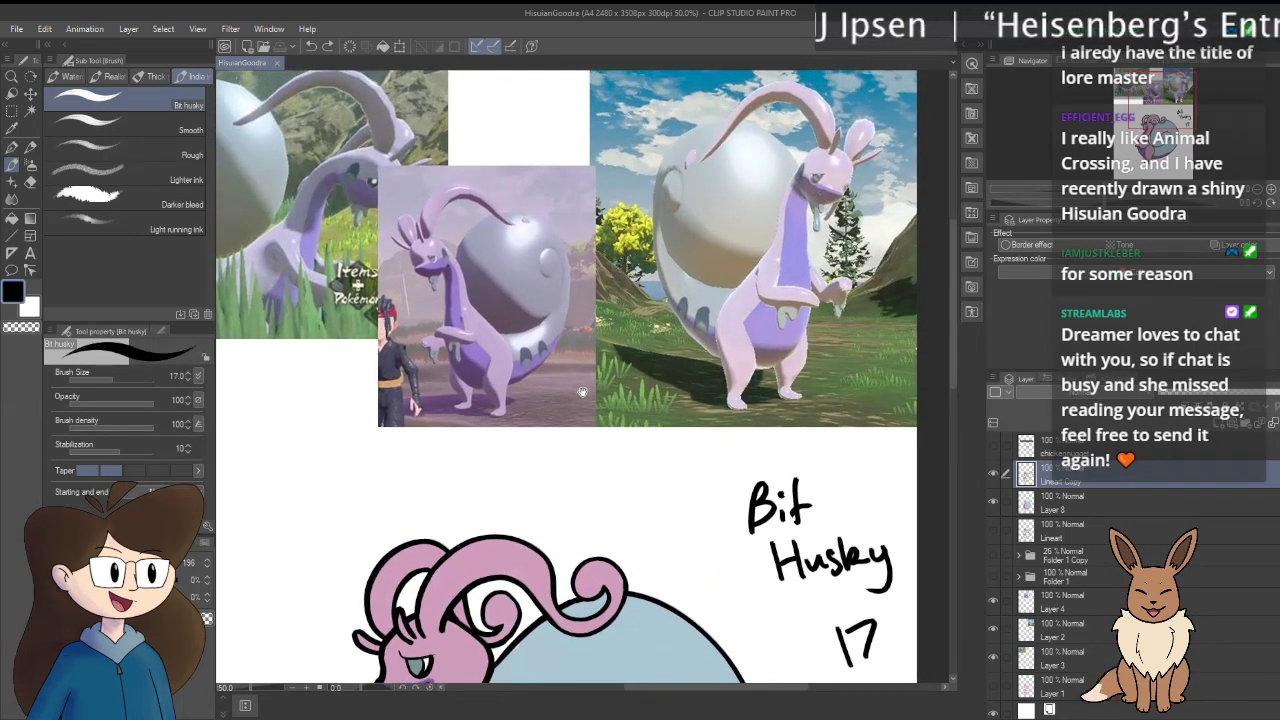
{"action": "scroll", "coordinate": [591, 272], "scroll_direction": "down", "scroll_amount": 4}
{"action": "left_click_drag", "start_coordinate": [590, 123], "coordinate": [617, 207]}
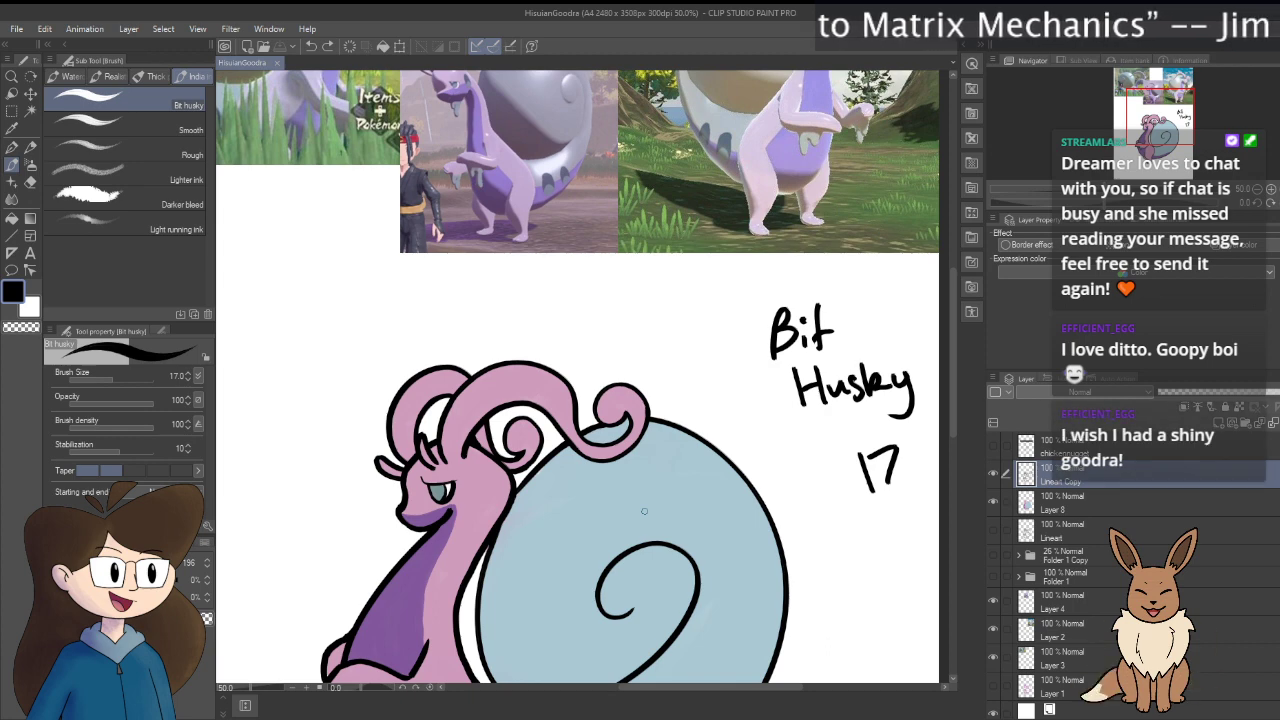
{"action": "scroll", "coordinate": [633, 611], "scroll_direction": "down", "scroll_amount": 5}
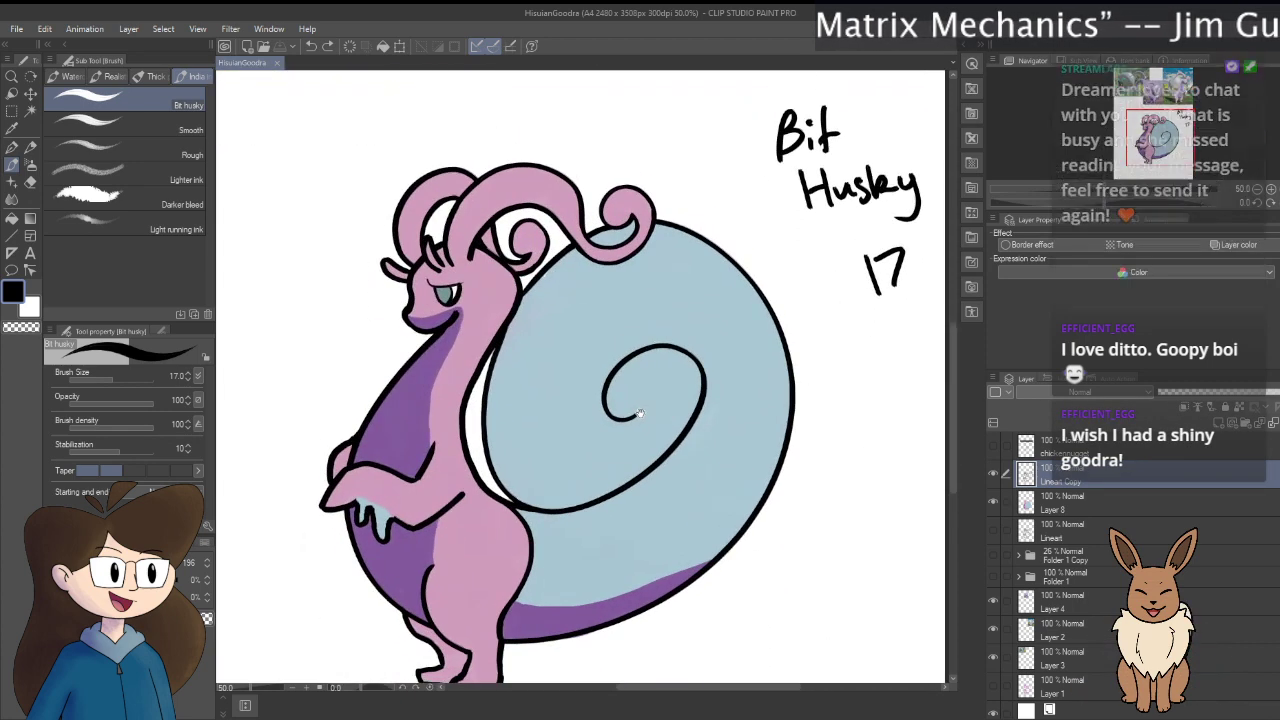
Step: Inspect the coloured Goodra from its horns and face down to its feet and across the shell
{"action": "left_click_drag", "start_coordinate": [625, 465], "coordinate": [651, 457]}
{"action": "scroll", "coordinate": [651, 457], "scroll_direction": "up", "scroll_amount": 4}
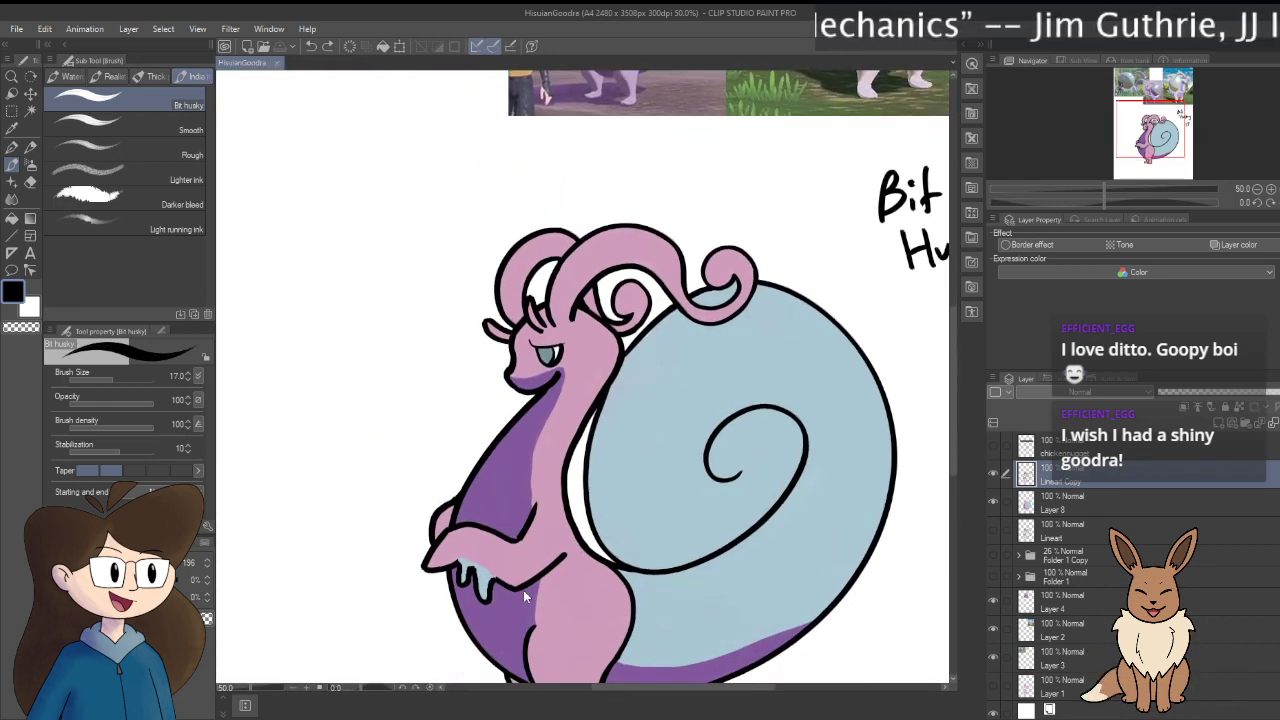
{"action": "mouse_move", "coordinate": [567, 618]}
{"action": "left_mouse_down"}
{"action": "mouse_move", "coordinate": [567, 550]}
{"action": "mouse_move", "coordinate": [523, 408]}
{"action": "left_mouse_up"}
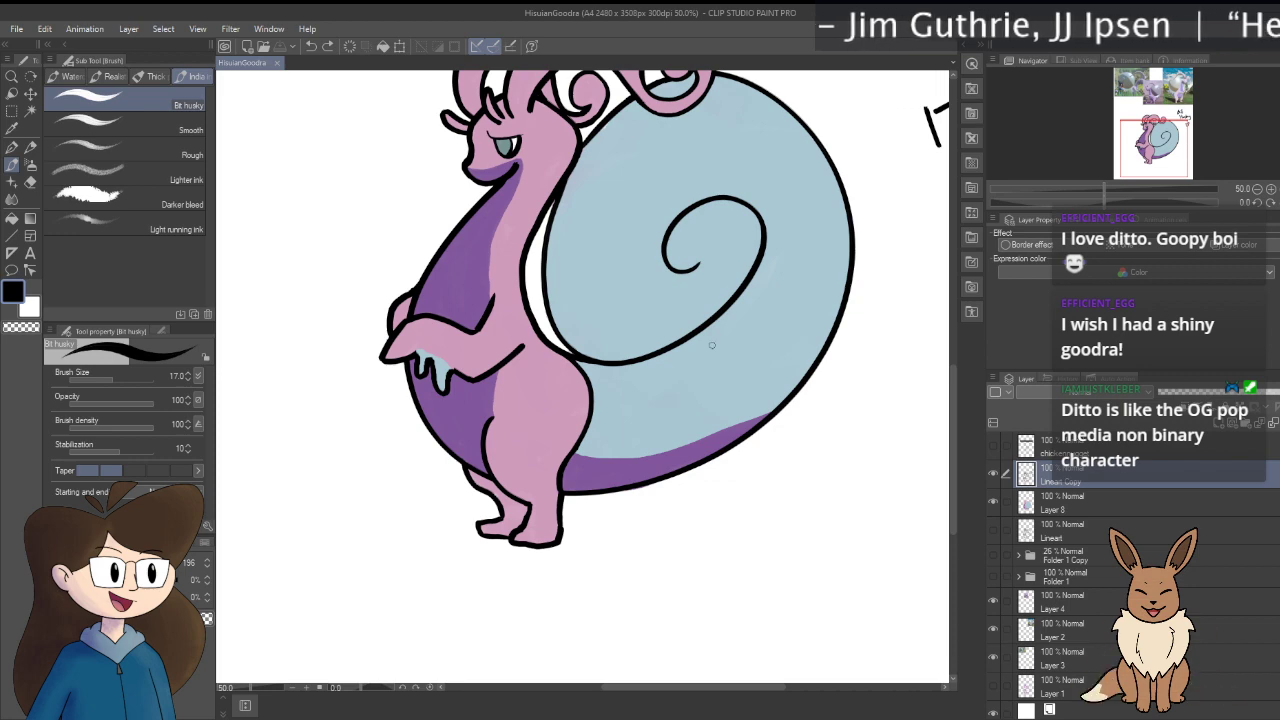
{"action": "scroll", "coordinate": [657, 240], "scroll_direction": "up", "scroll_amount": 5}
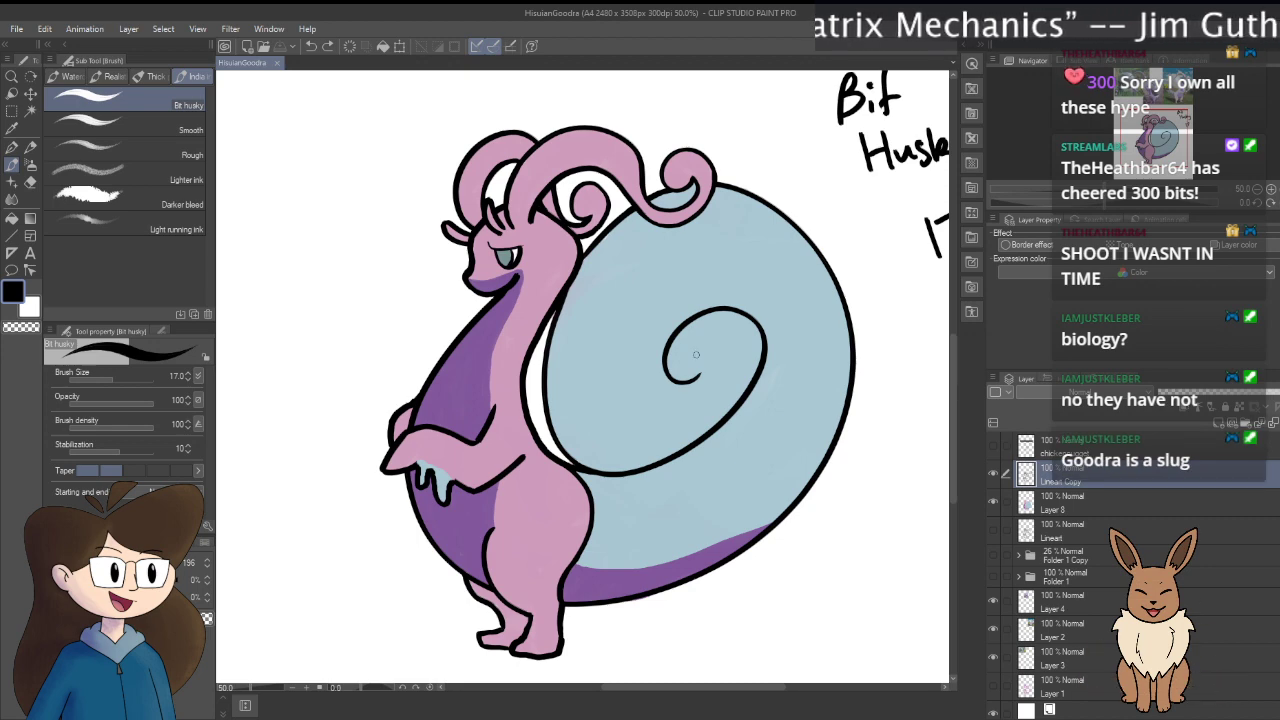
{"action": "left_click_drag", "start_coordinate": [654, 390], "coordinate": [615, 375]}
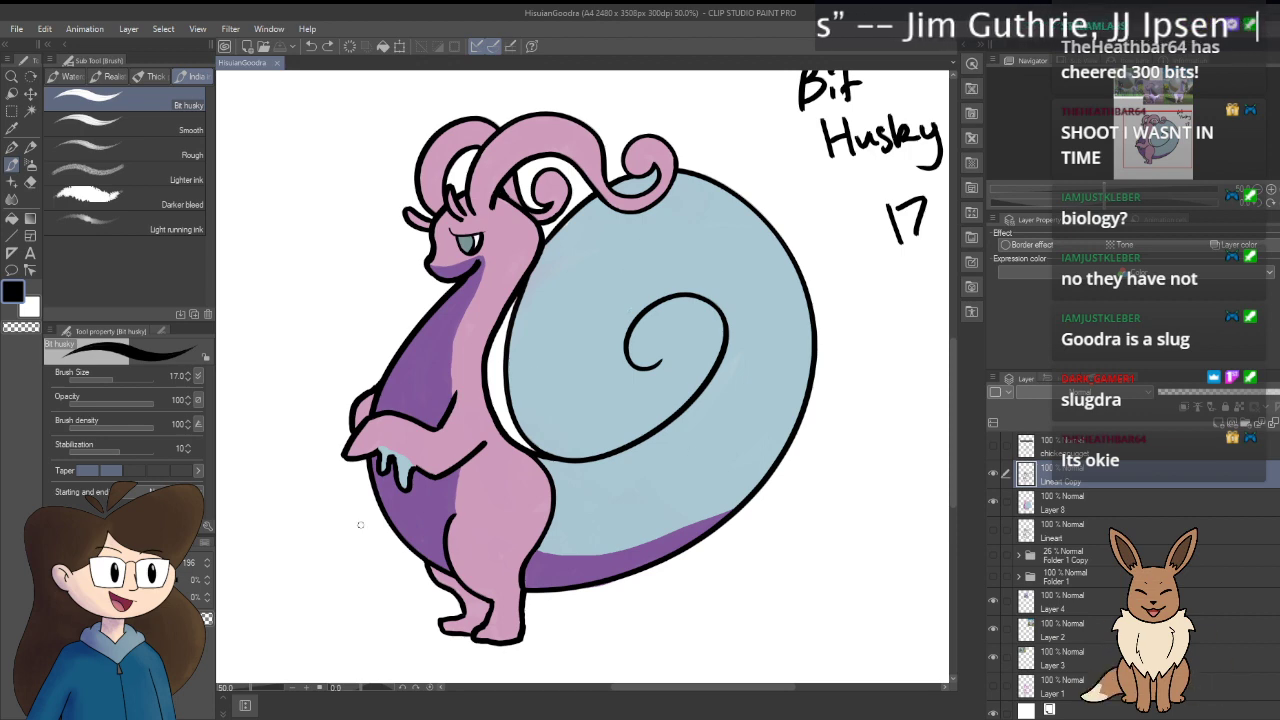
{"action": "left_click_drag", "start_coordinate": [580, 525], "coordinate": [599, 510]}
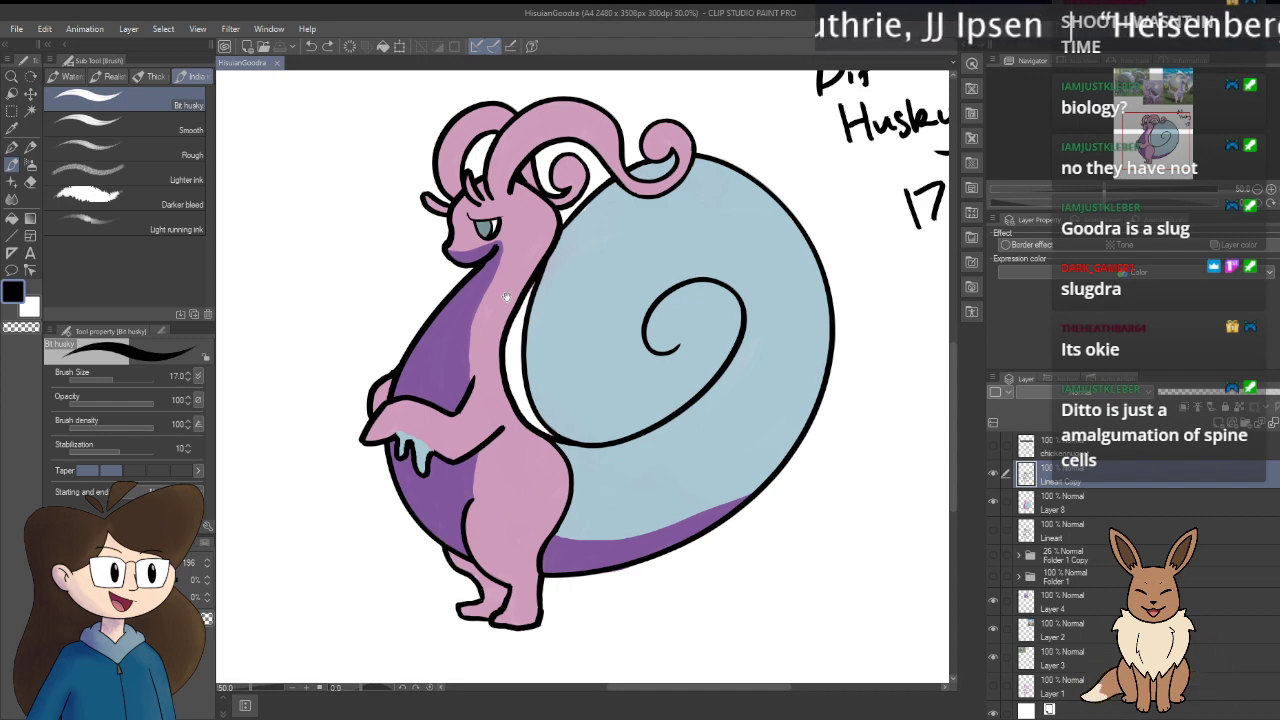
{"action": "left_click_drag", "start_coordinate": [522, 290], "coordinate": [527, 337]}
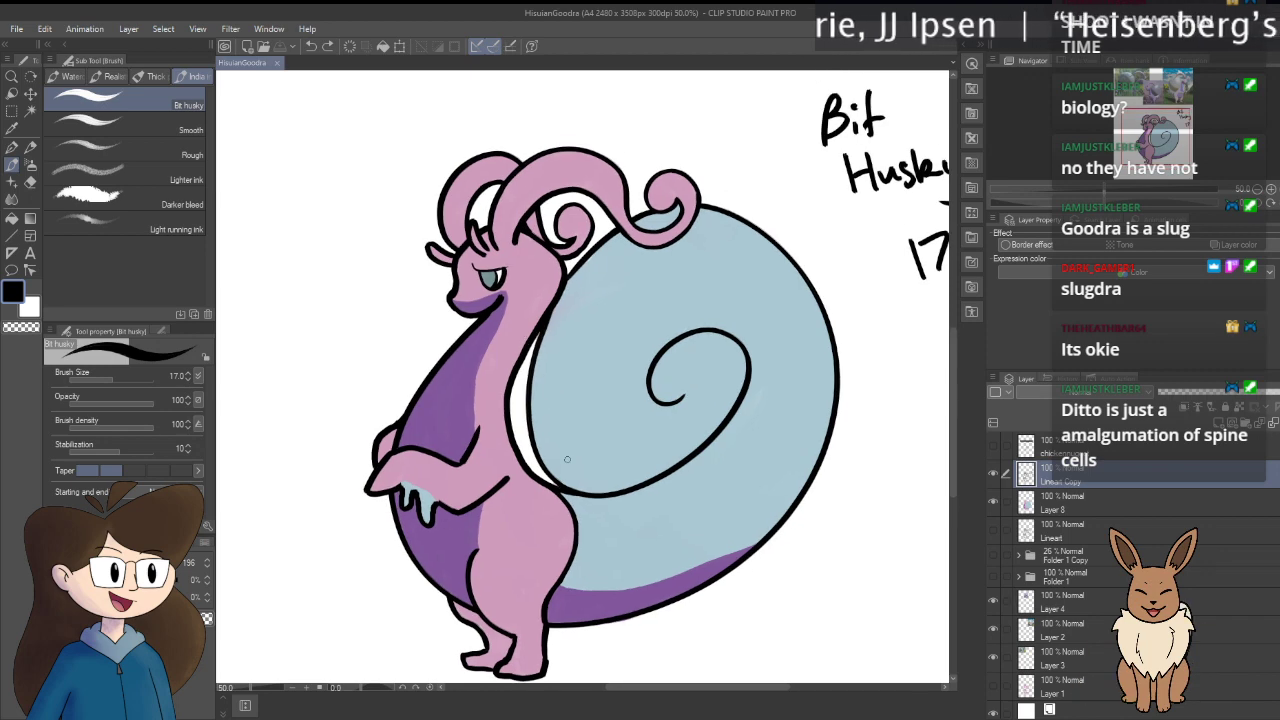
{"action": "mouse_move", "coordinate": [567, 459]}
{"action": "left_mouse_down"}
{"action": "mouse_move", "coordinate": [567, 489]}
{"action": "mouse_move", "coordinate": [618, 310]}
{"action": "mouse_move", "coordinate": [634, 370]}
{"action": "mouse_move", "coordinate": [727, 353]}
{"action": "left_mouse_up"}
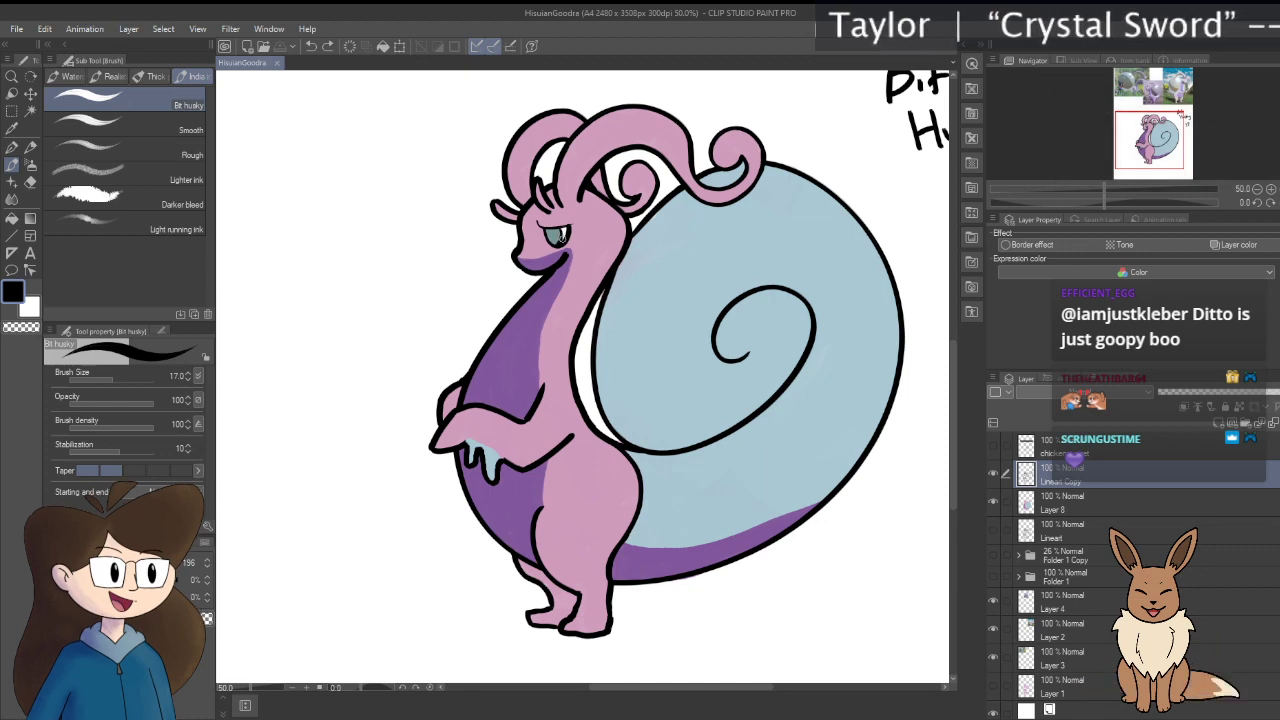
{"action": "scroll", "coordinate": [563, 245], "scroll_direction": "up", "scroll_amount": 1}
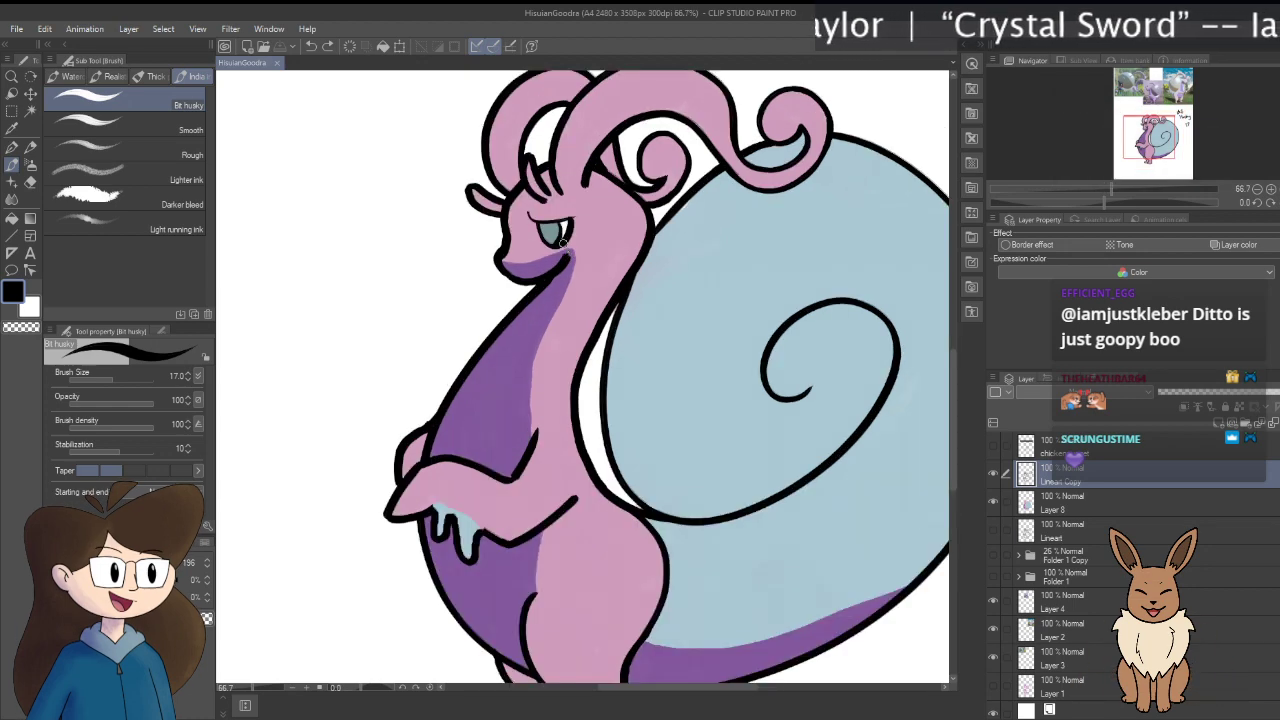
{"action": "left_click_drag", "start_coordinate": [647, 270], "coordinate": [464, 292]}
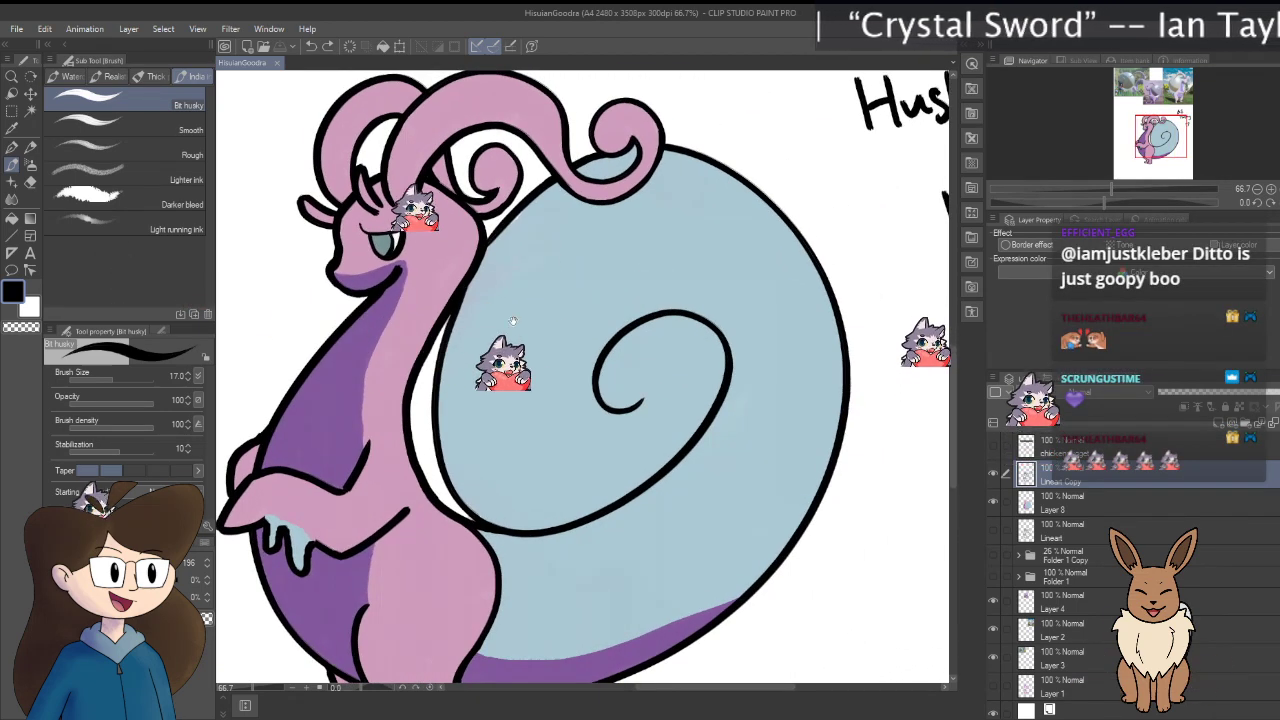
{"action": "left_click_drag", "start_coordinate": [587, 322], "coordinate": [491, 286]}
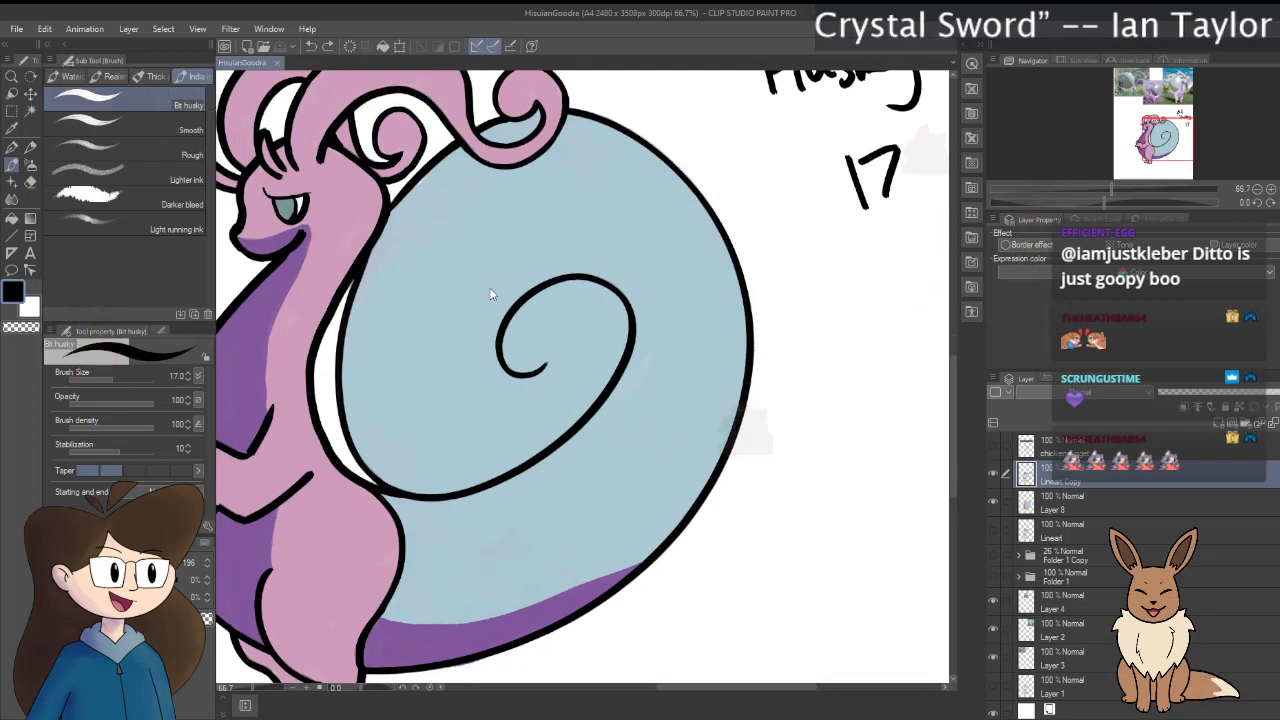
{"action": "mouse_move", "coordinate": [344, 181]}
{"action": "left_mouse_down"}
{"action": "mouse_move", "coordinate": [629, 181]}
{"action": "mouse_move", "coordinate": [501, 238]}
{"action": "mouse_move", "coordinate": [529, 175]}
{"action": "mouse_move", "coordinate": [560, 150]}
{"action": "mouse_move", "coordinate": [502, 268]}
{"action": "mouse_move", "coordinate": [508, 255]}
{"action": "mouse_move", "coordinate": [545, 283]}
{"action": "left_mouse_up"}
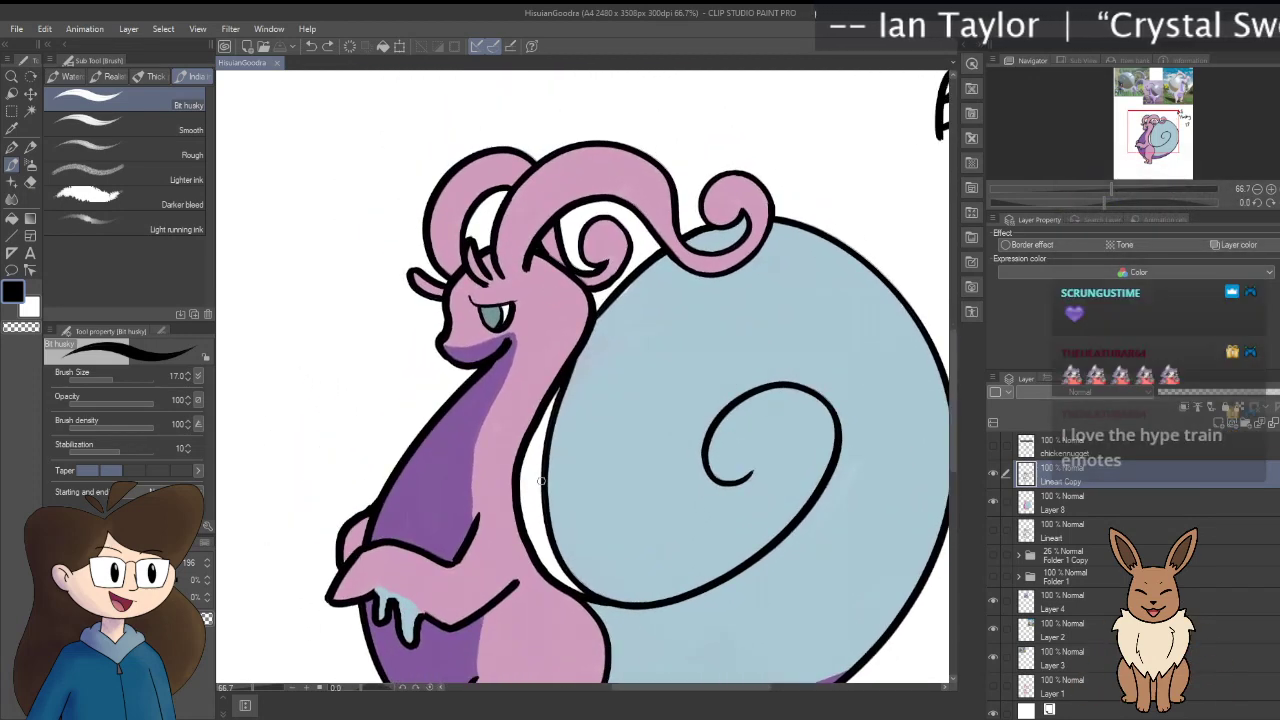
Step: Pick up the belly's purple as the drawing colour and set the Gouache brush to size 17
{"action": "key", "text": "i"}
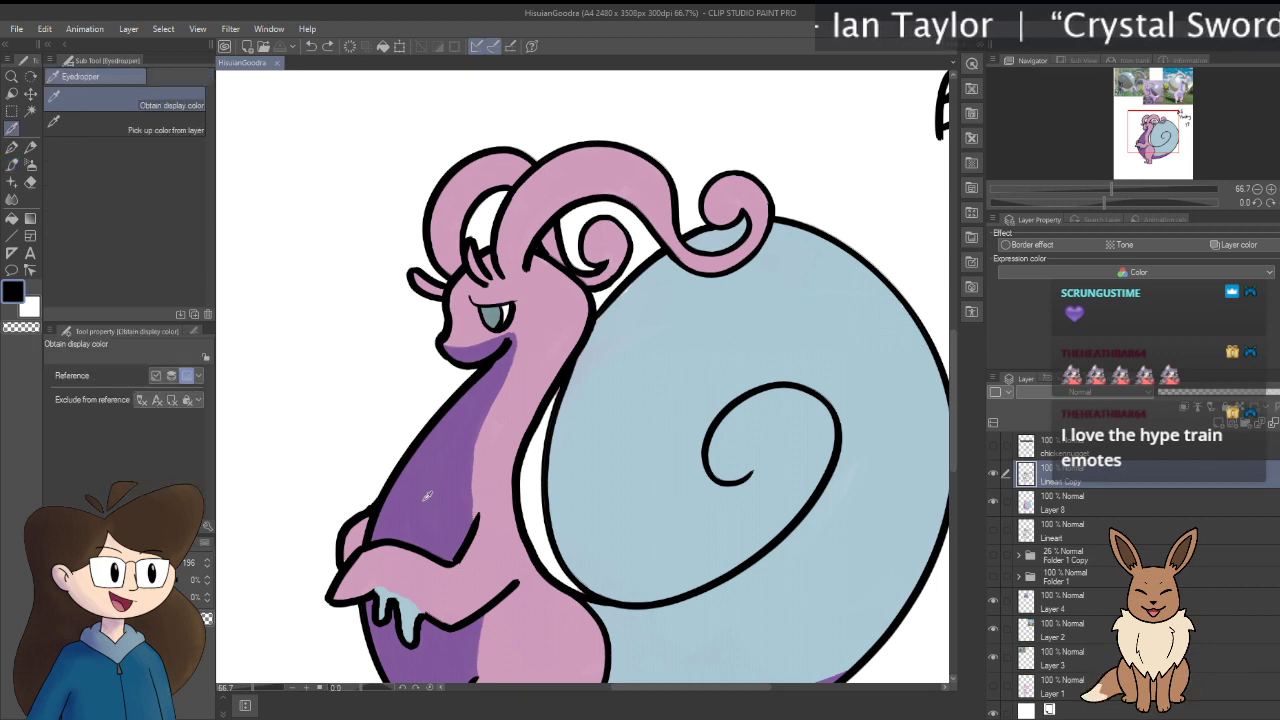
{"action": "scroll", "coordinate": [441, 463], "scroll_direction": "up", "scroll_amount": 5}
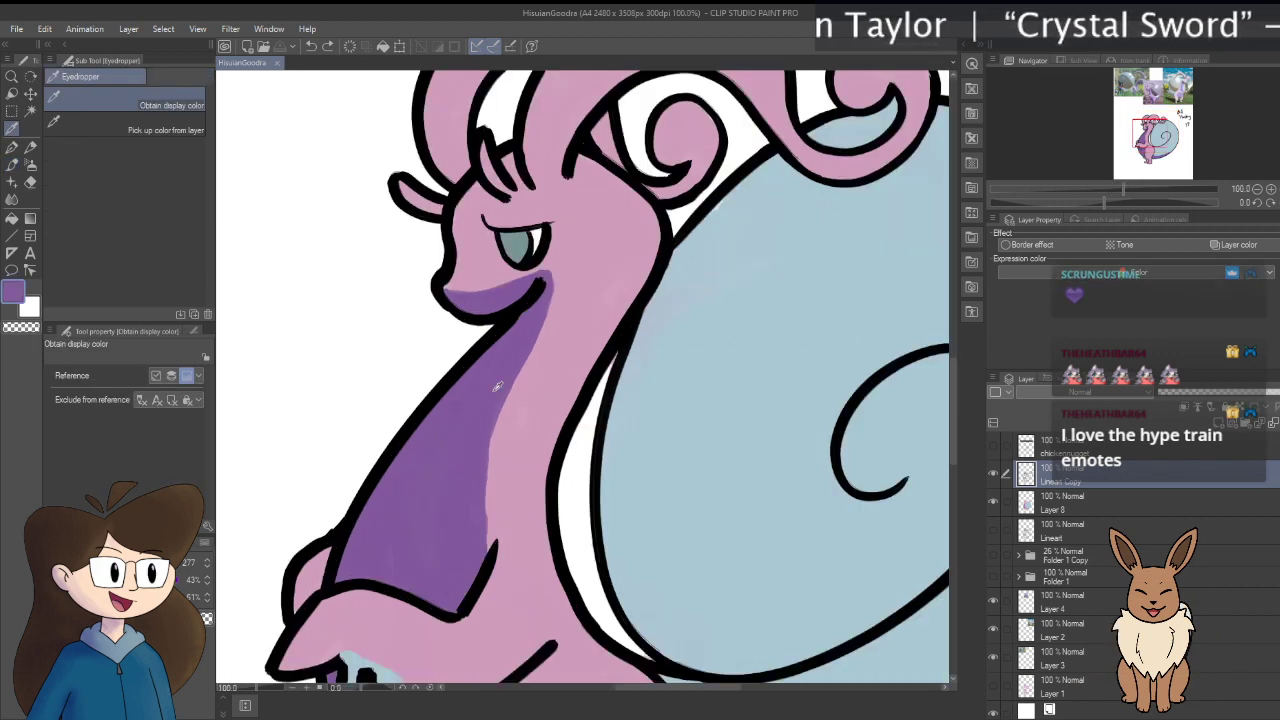
{"action": "left_click_drag", "start_coordinate": [544, 255], "coordinate": [522, 415]}
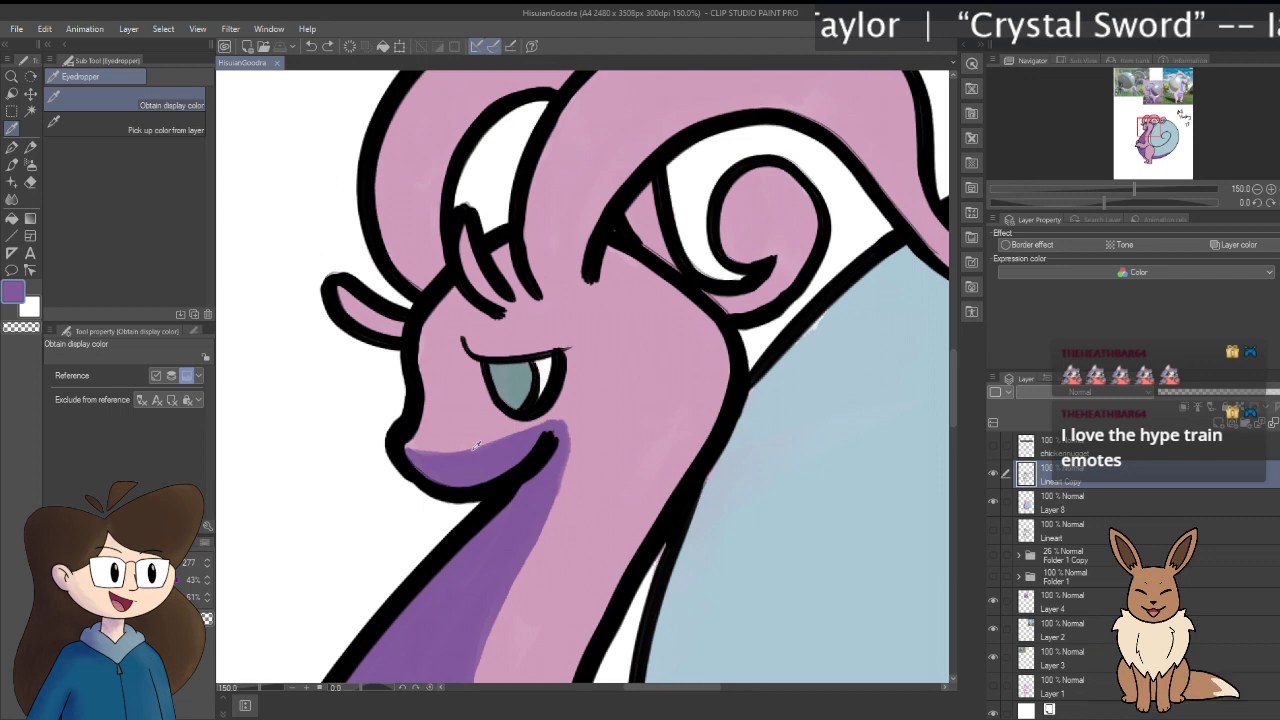
{"action": "key", "text": "p"}
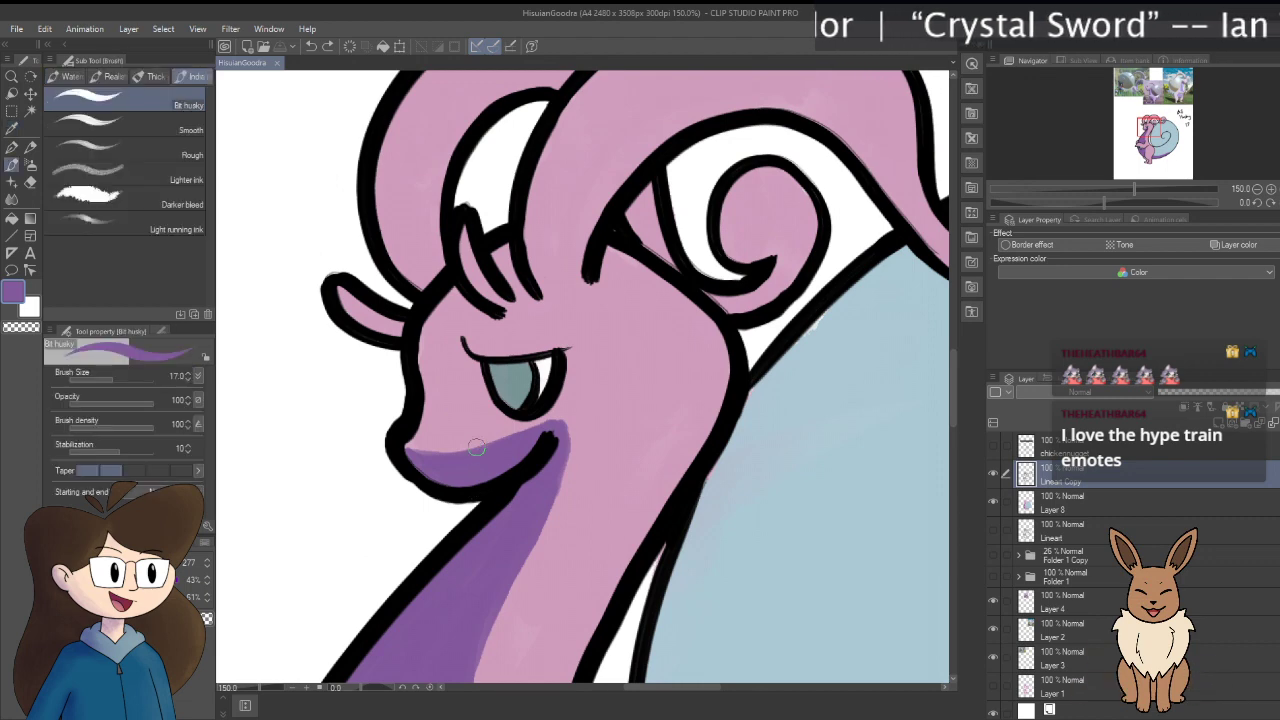
{"action": "left_click", "coordinate": [118, 76]}
{"action": "left_click", "coordinate": [155, 77]}
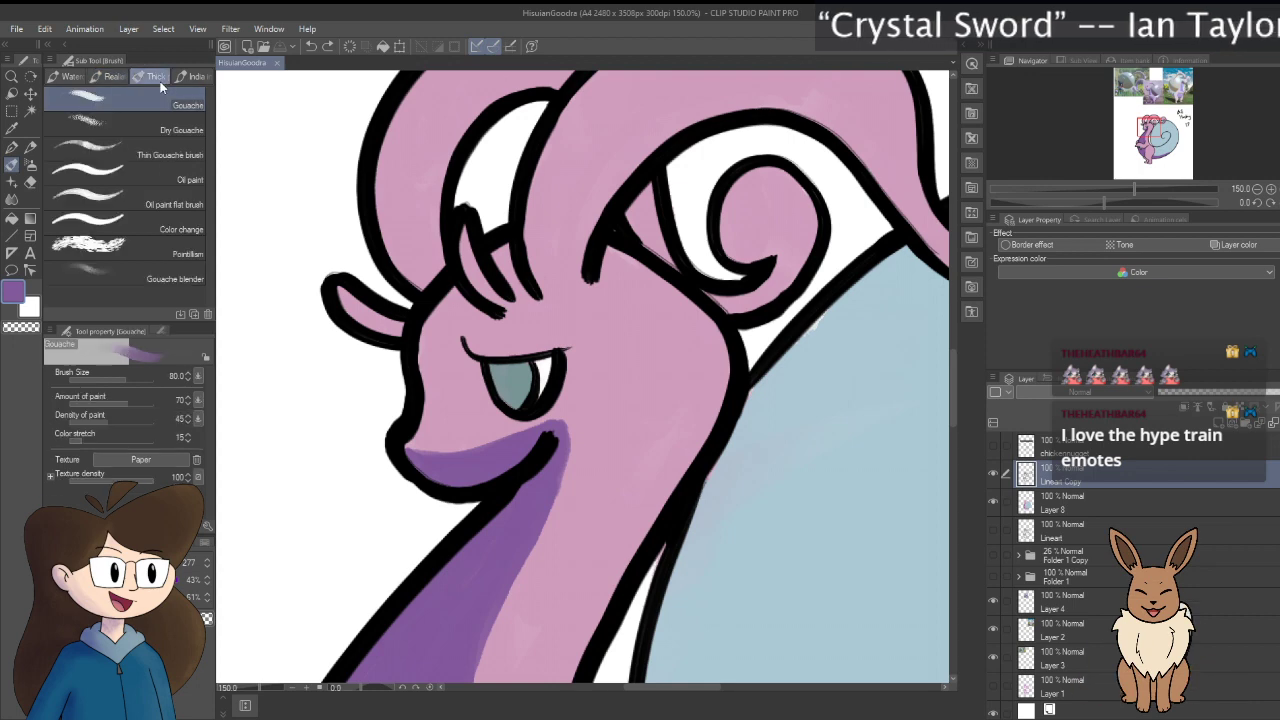
{"action": "key", "text": "bracketleft"}
{"action": "key", "text": "bracketleft"}
{"action": "key", "text": "bracketleft"}
{"action": "key", "text": "bracketleft"}
{"action": "key", "text": "bracketleft"}
{"action": "key", "text": "bracketleft"}
{"action": "key", "text": "bracketleft"}
{"action": "key", "text": "bracketleft"}
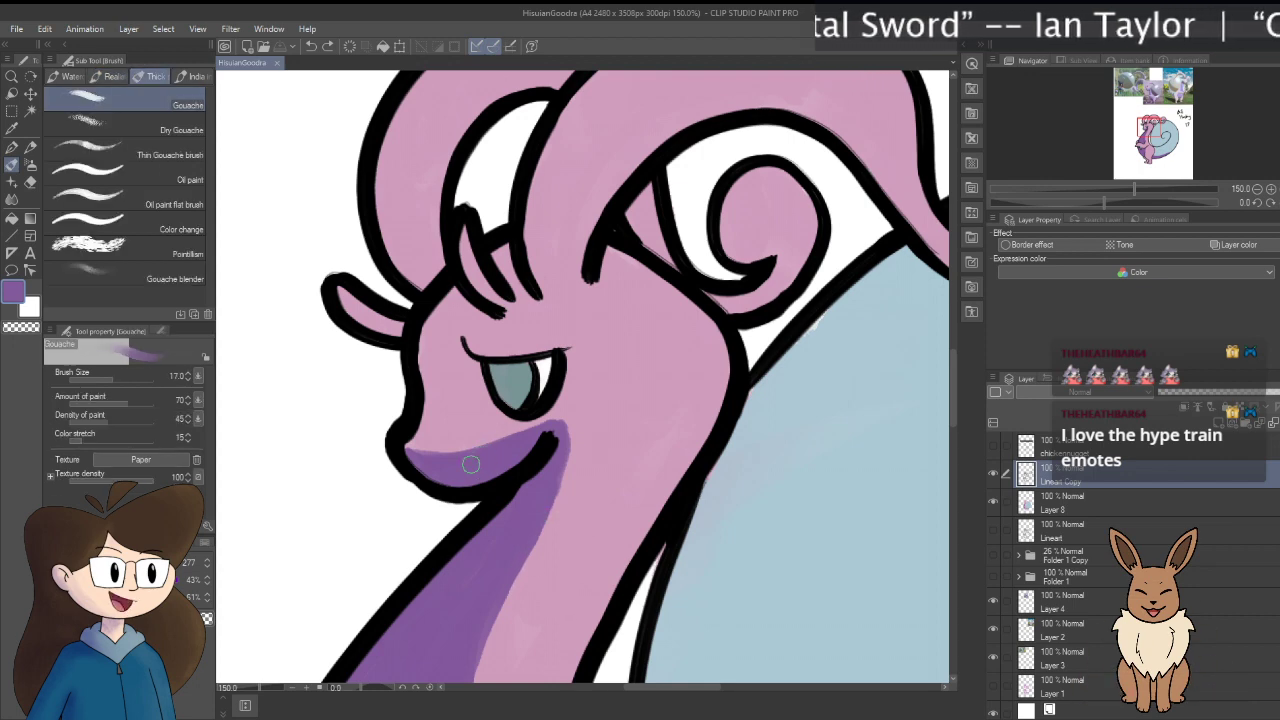
Step: Try repainting the purple jaw marking on the Lineart Copy layer with the Gouache brush
{"action": "left_click_drag", "start_coordinate": [470, 464], "coordinate": [522, 437]}
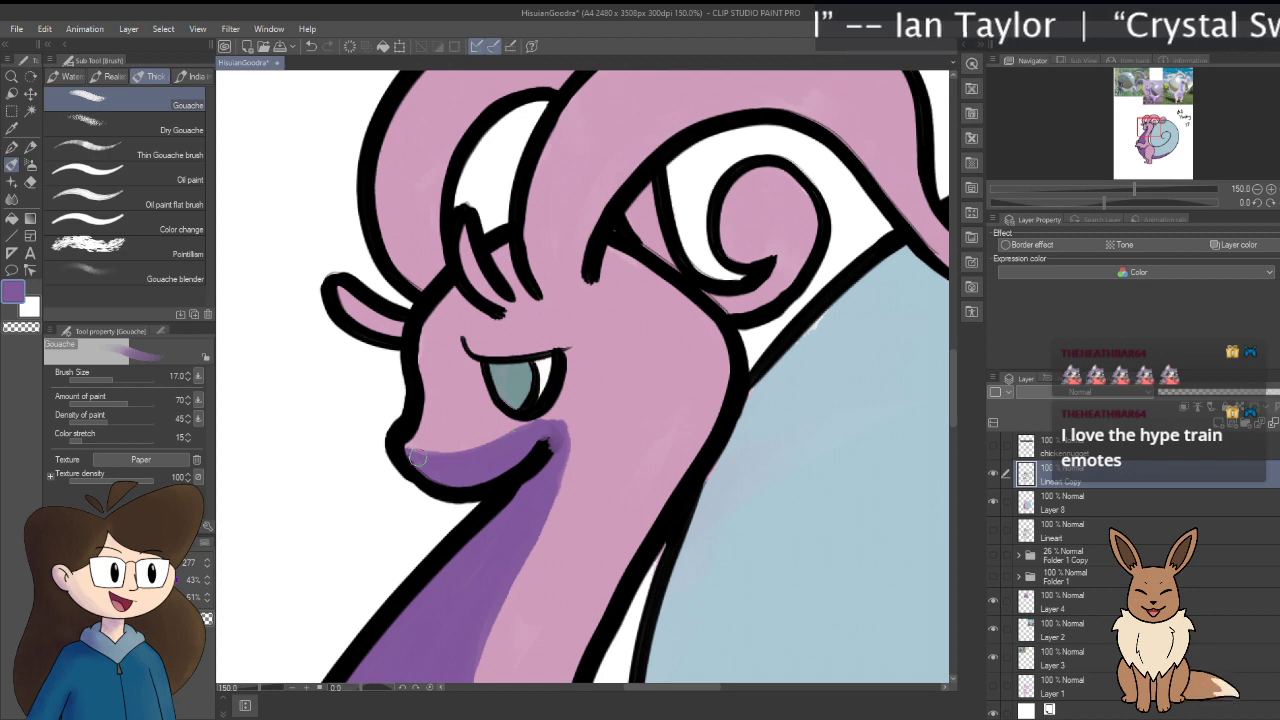
{"action": "mouse_move", "coordinate": [418, 456]}
{"action": "left_mouse_down"}
{"action": "mouse_move", "coordinate": [405, 447]}
{"action": "mouse_move", "coordinate": [540, 430]}
{"action": "left_mouse_up"}
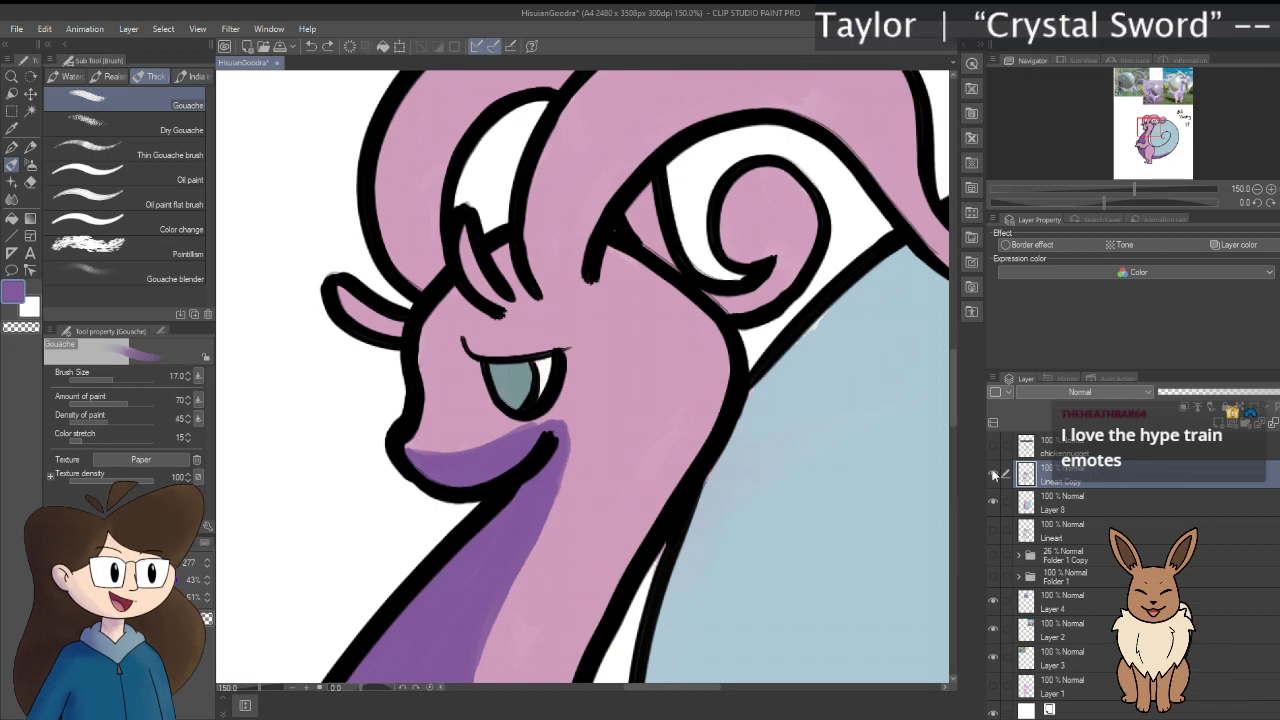
Step: Check the Lineart Copy and Layer 8 contents by toggling their visibility, and make Layer 8 the active layer
{"action": "key", "text": "ctrl+minus"}
{"action": "key", "text": "ctrl+minus"}
{"action": "key", "text": "ctrl+minus"}
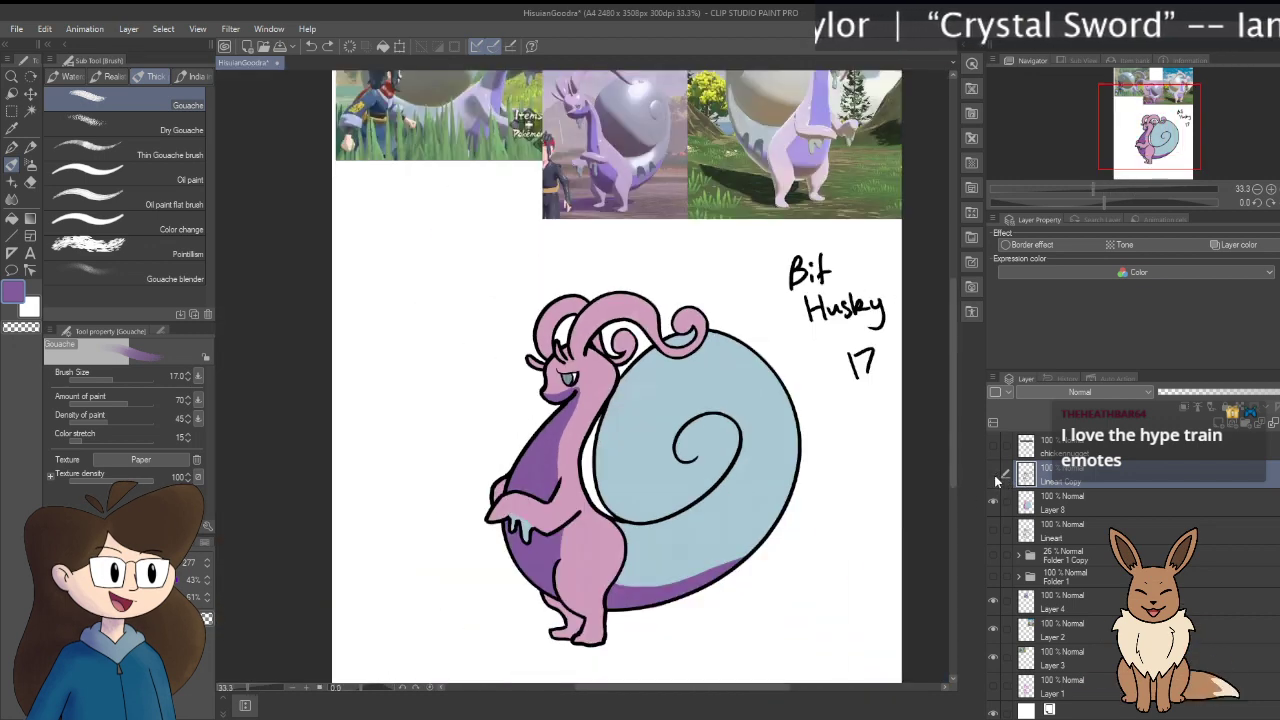
{"action": "left_click", "coordinate": [996, 481]}
{"action": "left_click", "coordinate": [996, 481]}
{"action": "left_click", "coordinate": [996, 481]}
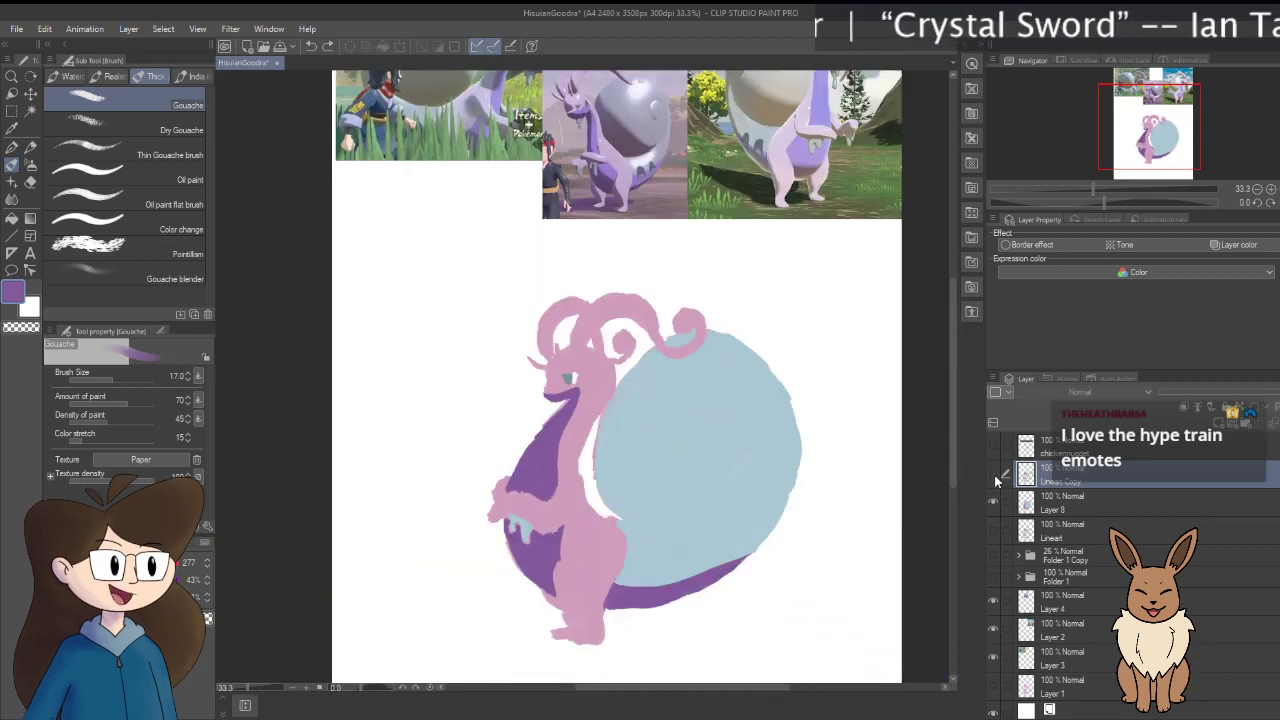
{"action": "left_click", "coordinate": [996, 481]}
{"action": "left_click", "coordinate": [993, 504]}
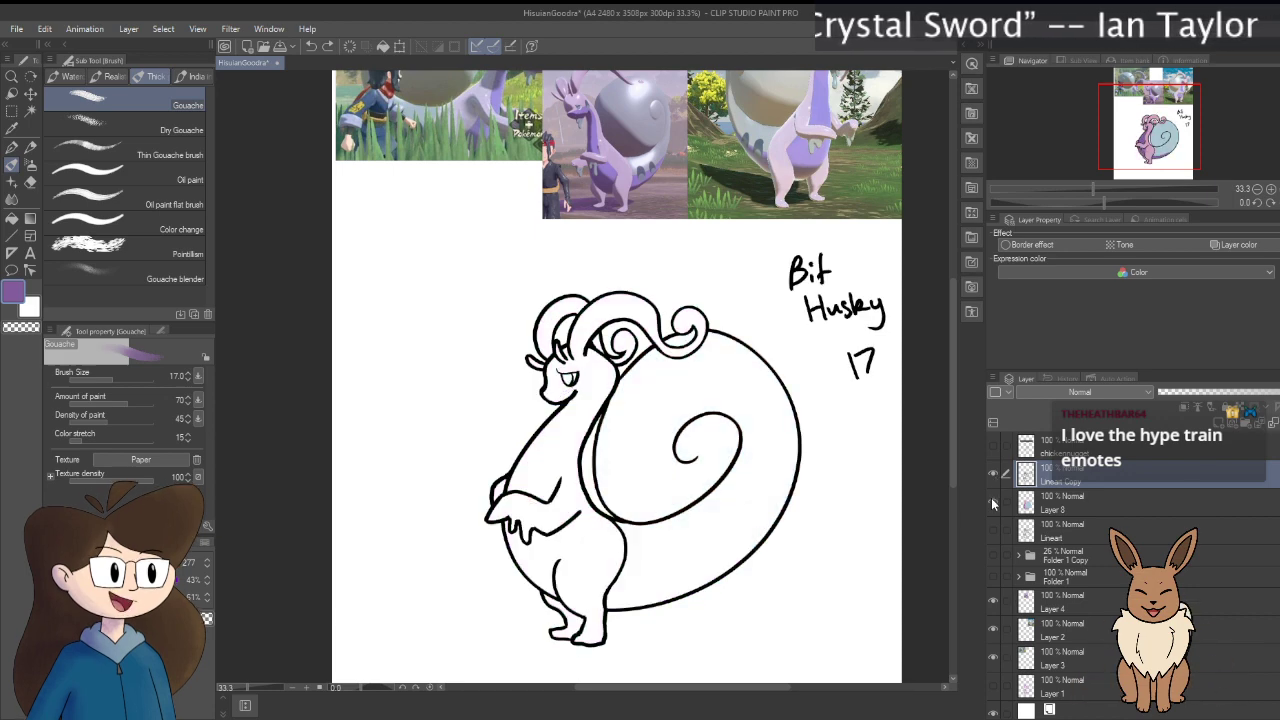
{"action": "left_click", "coordinate": [993, 504]}
{"action": "left_click", "coordinate": [1098, 509]}
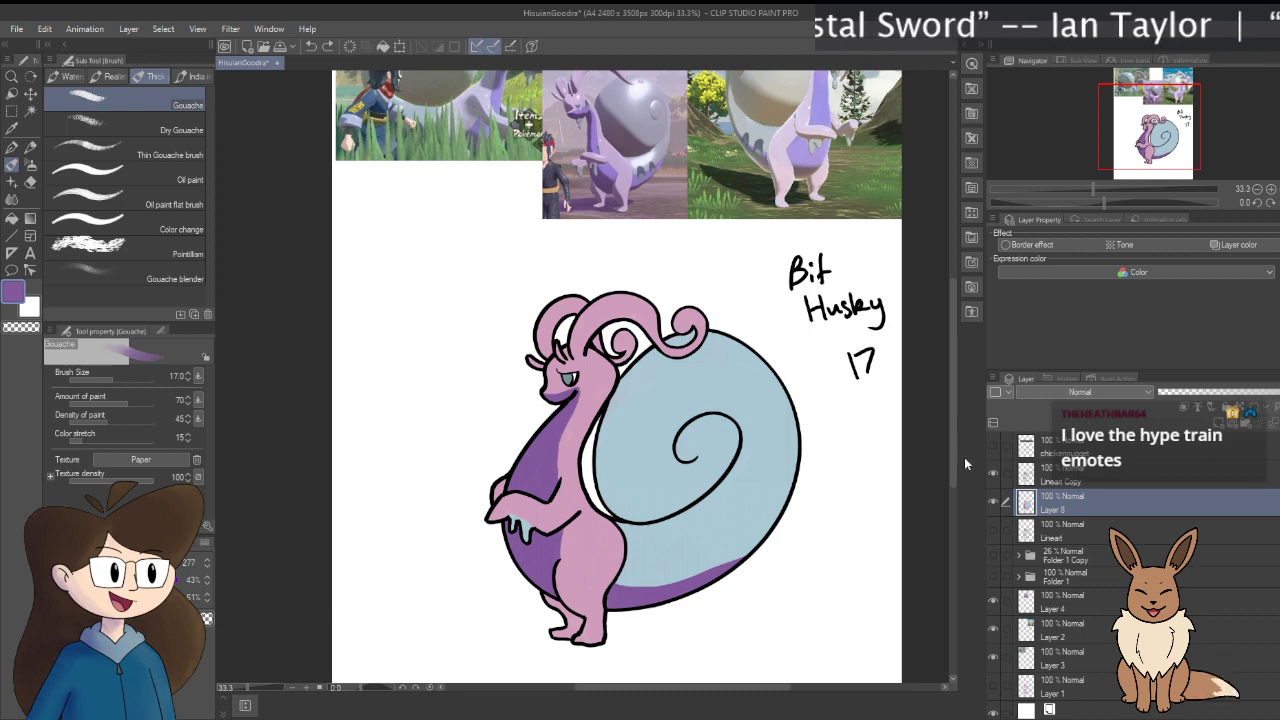
{"action": "left_click", "coordinate": [1008, 482]}
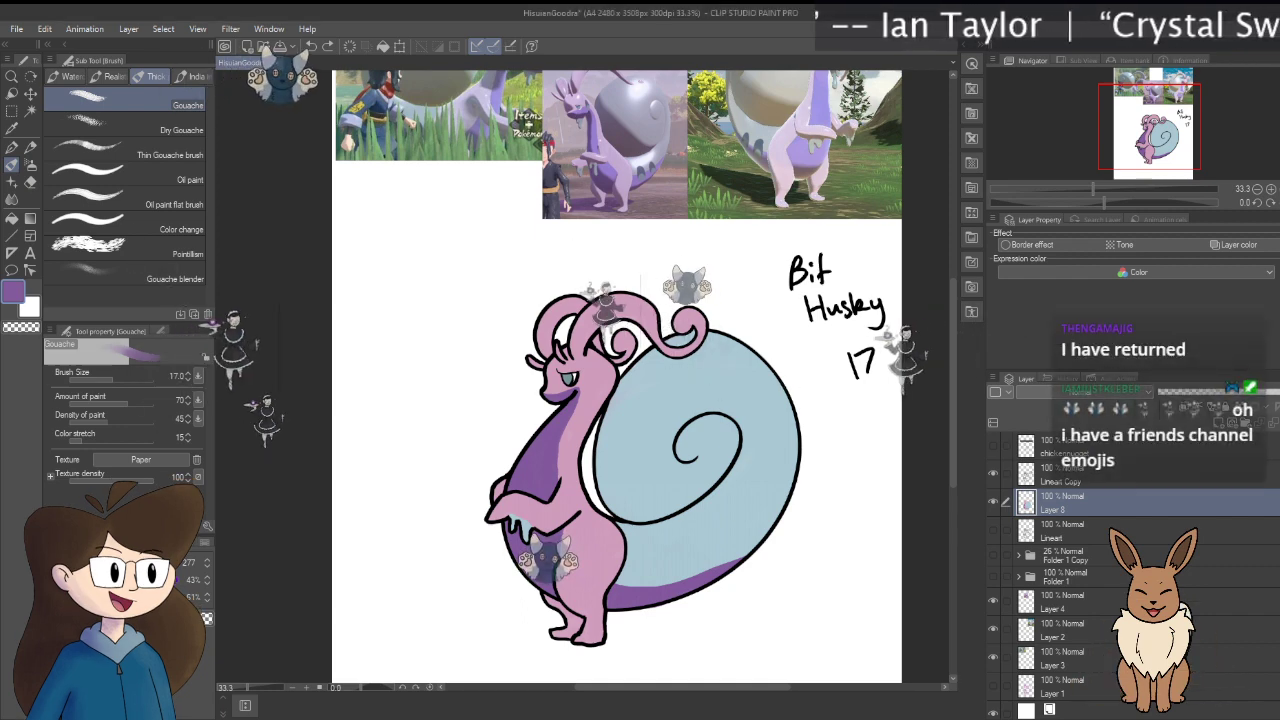
{"action": "left_click_drag", "start_coordinate": [851, 350], "coordinate": [852, 376]}
{"action": "left_click_drag", "start_coordinate": [858, 351], "coordinate": [866, 377]}
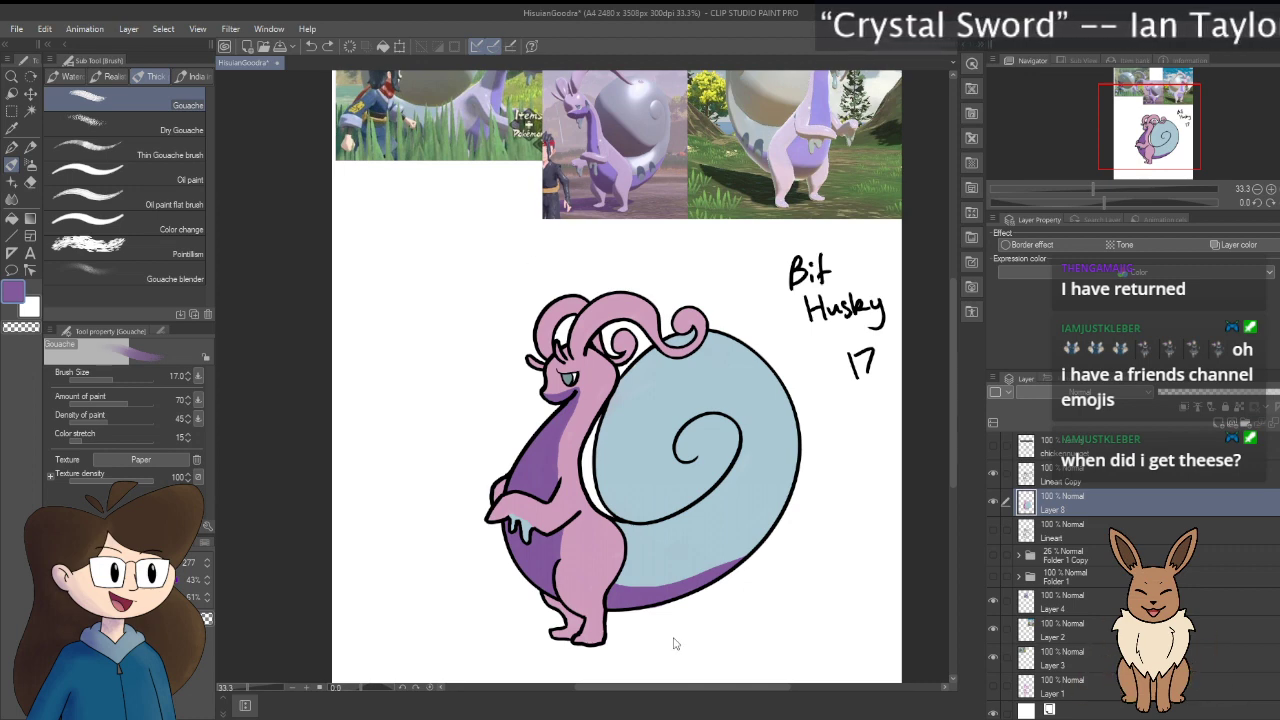
Step: Paint the purple jaw marking higher along its upper edge to just beneath the eye and around the mouth corner on Layer 8
{"action": "scroll", "coordinate": [560, 400], "scroll_direction": "up", "scroll_amount": 5}
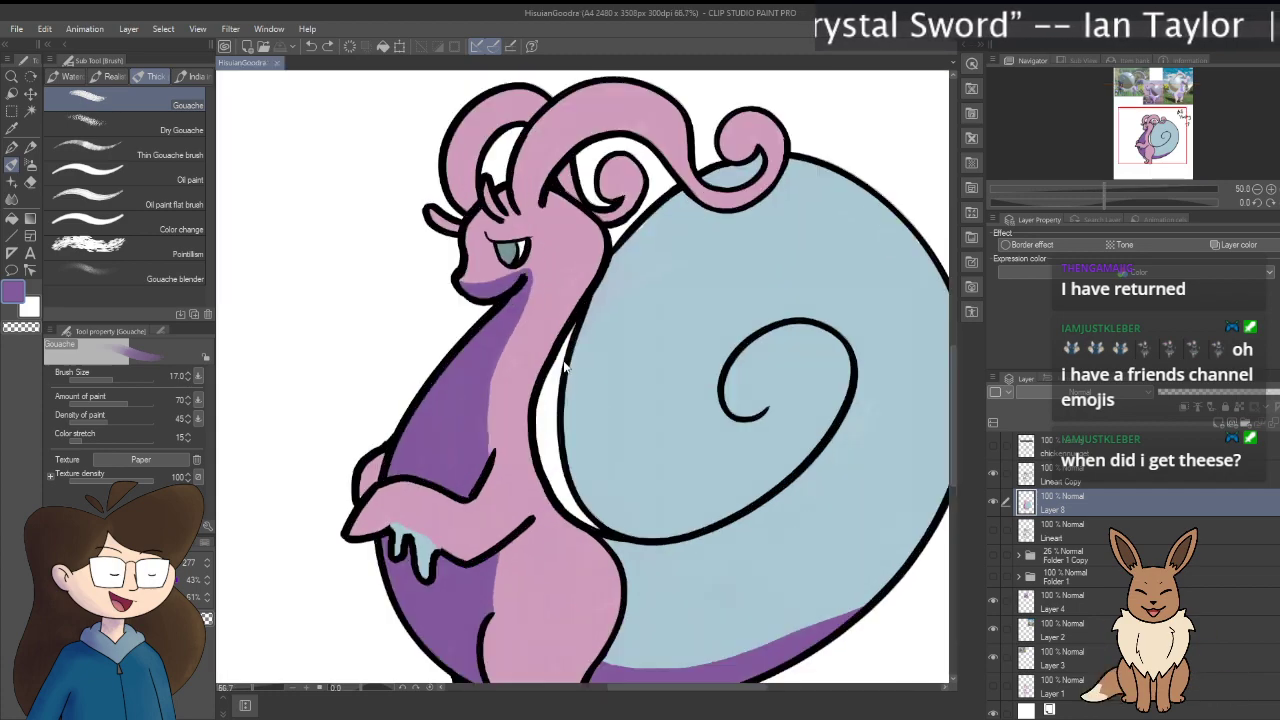
{"action": "left_click_drag", "start_coordinate": [472, 285], "coordinate": [522, 431]}
{"action": "scroll", "coordinate": [613, 521], "scroll_direction": "up", "scroll_amount": 2}
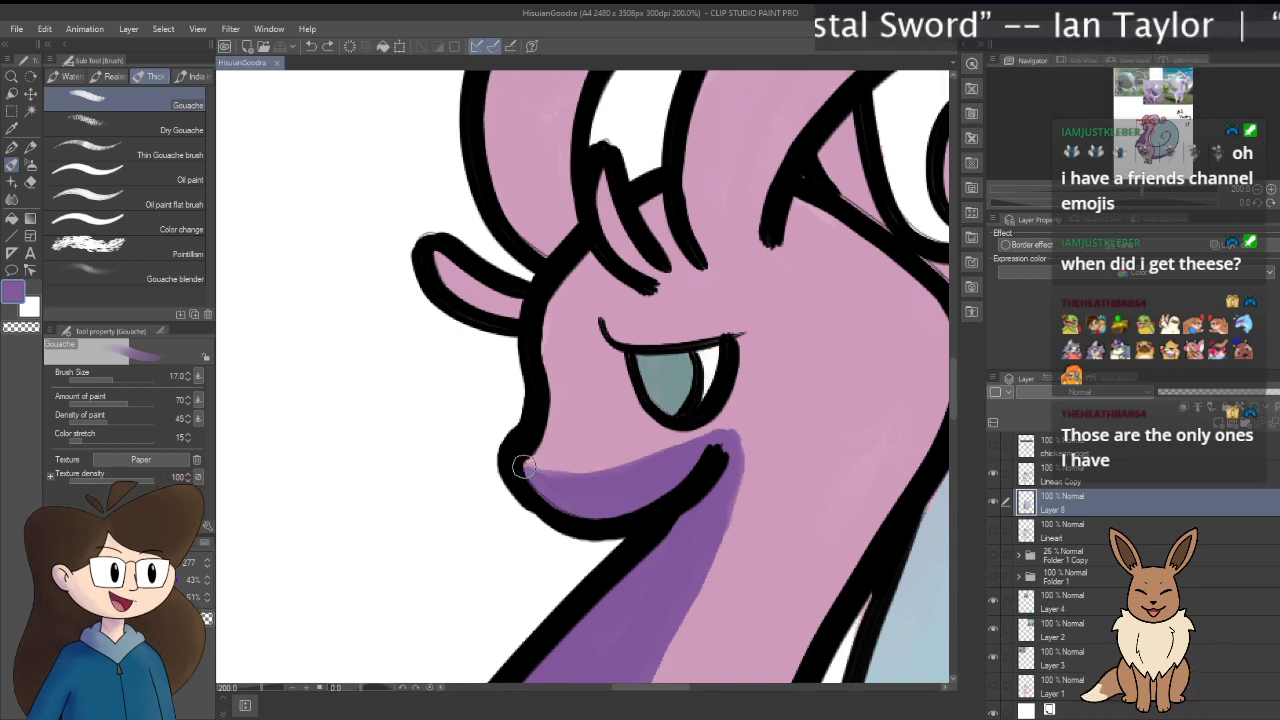
{"action": "mouse_move", "coordinate": [521, 467]}
{"action": "left_mouse_down"}
{"action": "mouse_move", "coordinate": [675, 435]}
{"action": "mouse_move", "coordinate": [579, 471]}
{"action": "mouse_move", "coordinate": [514, 463]}
{"action": "left_mouse_up"}
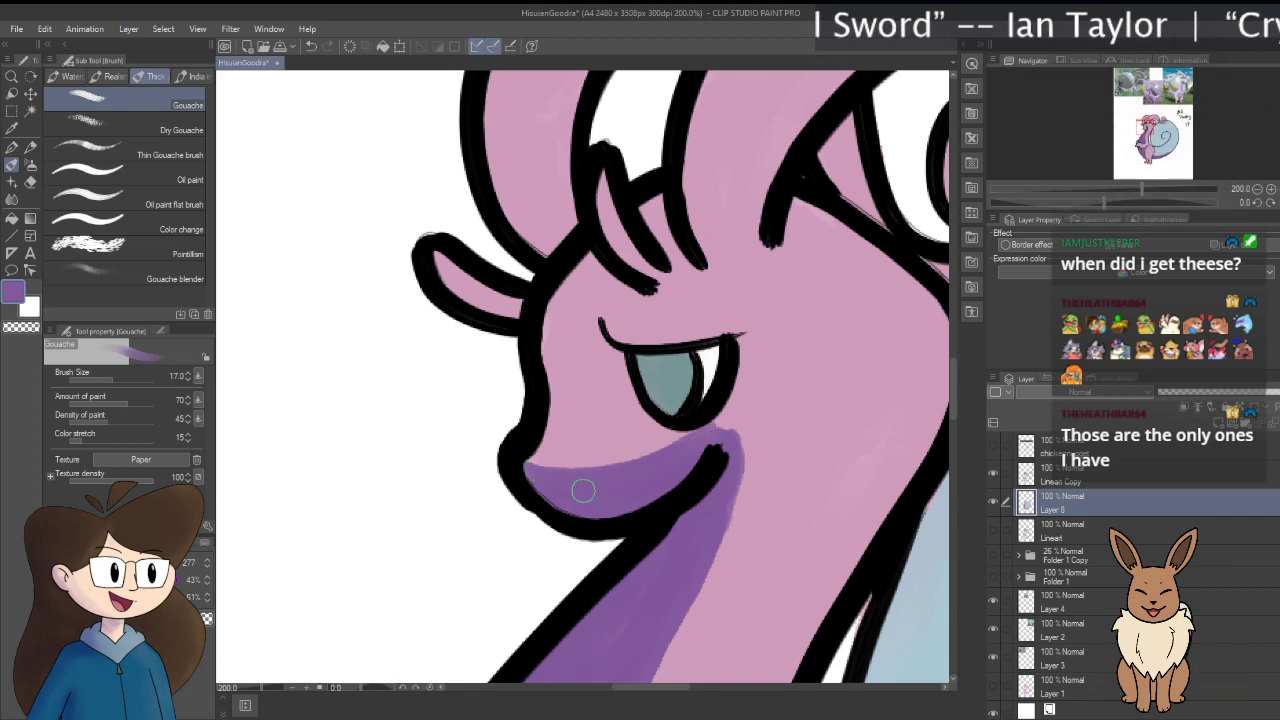
{"action": "mouse_move", "coordinate": [583, 490]}
{"action": "left_mouse_down"}
{"action": "mouse_move", "coordinate": [640, 455]}
{"action": "mouse_move", "coordinate": [617, 437]}
{"action": "mouse_move", "coordinate": [520, 470]}
{"action": "left_mouse_up"}
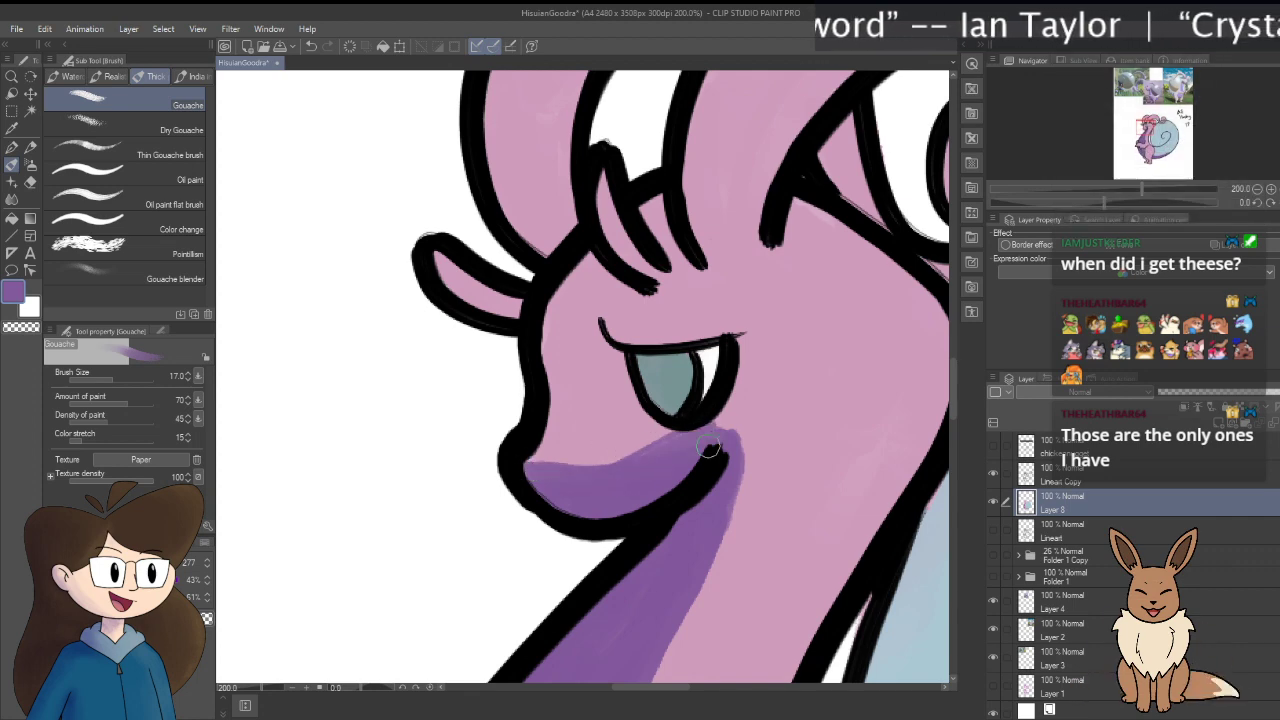
{"action": "mouse_move", "coordinate": [708, 449]}
{"action": "left_mouse_down"}
{"action": "mouse_move", "coordinate": [541, 488]}
{"action": "mouse_move", "coordinate": [651, 455]}
{"action": "left_mouse_up"}
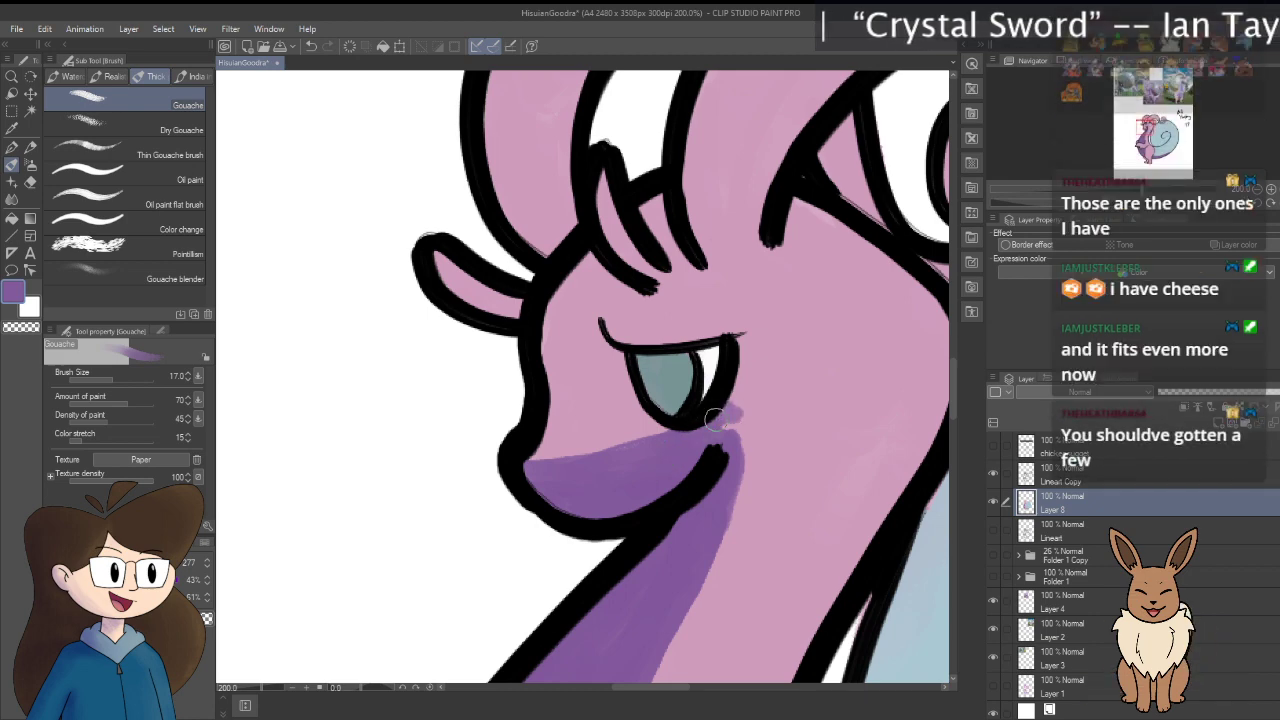
{"action": "left_click_drag", "start_coordinate": [730, 418], "coordinate": [746, 451]}
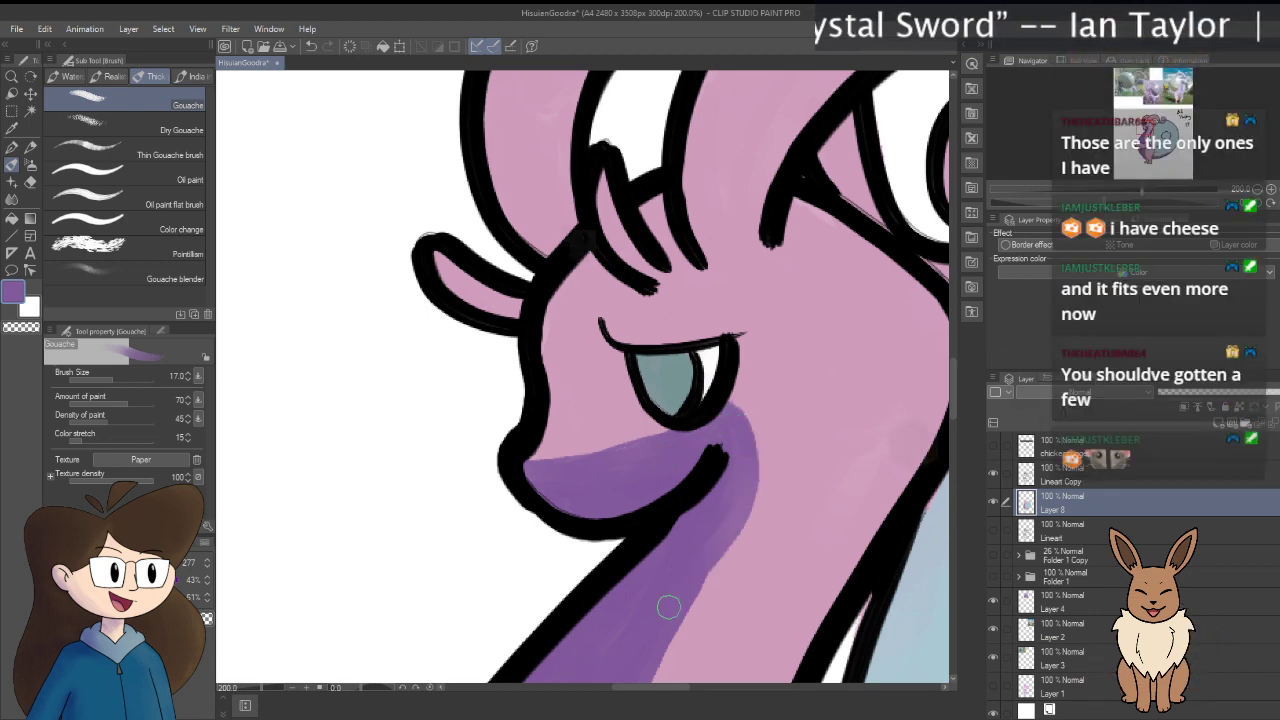
Step: Widen the purple throat area with Gouache strokes along its border with the pink, from the mouth corner down the neck
{"action": "left_click_drag", "start_coordinate": [728, 410], "coordinate": [743, 265]}
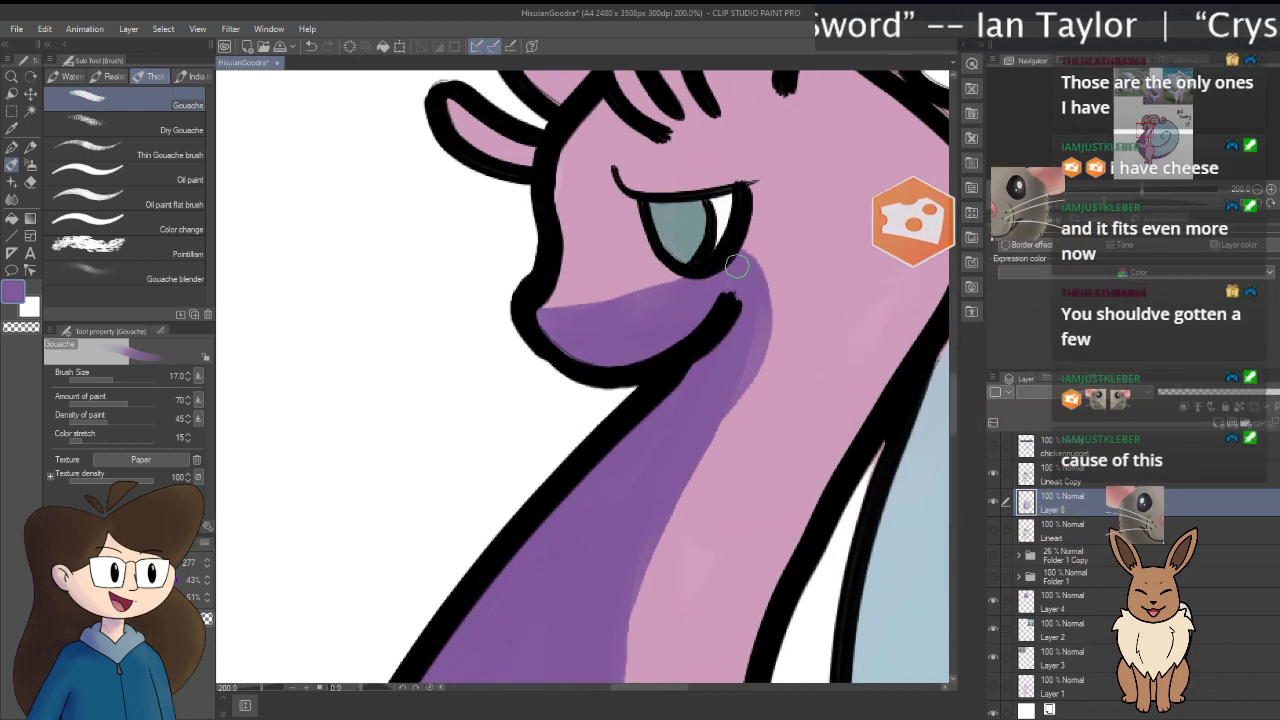
{"action": "left_click_drag", "start_coordinate": [745, 375], "coordinate": [635, 600]}
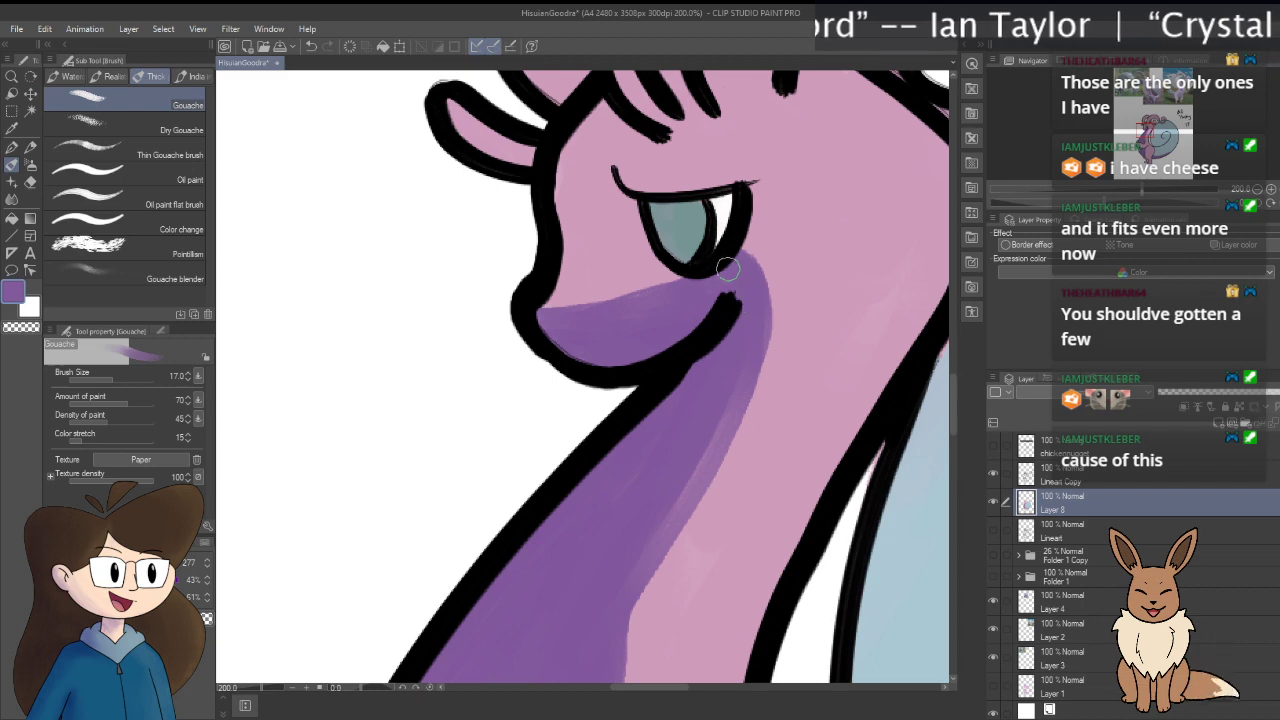
{"action": "left_click_drag", "start_coordinate": [740, 395], "coordinate": [650, 600]}
{"action": "left_click_drag", "start_coordinate": [742, 394], "coordinate": [714, 244]}
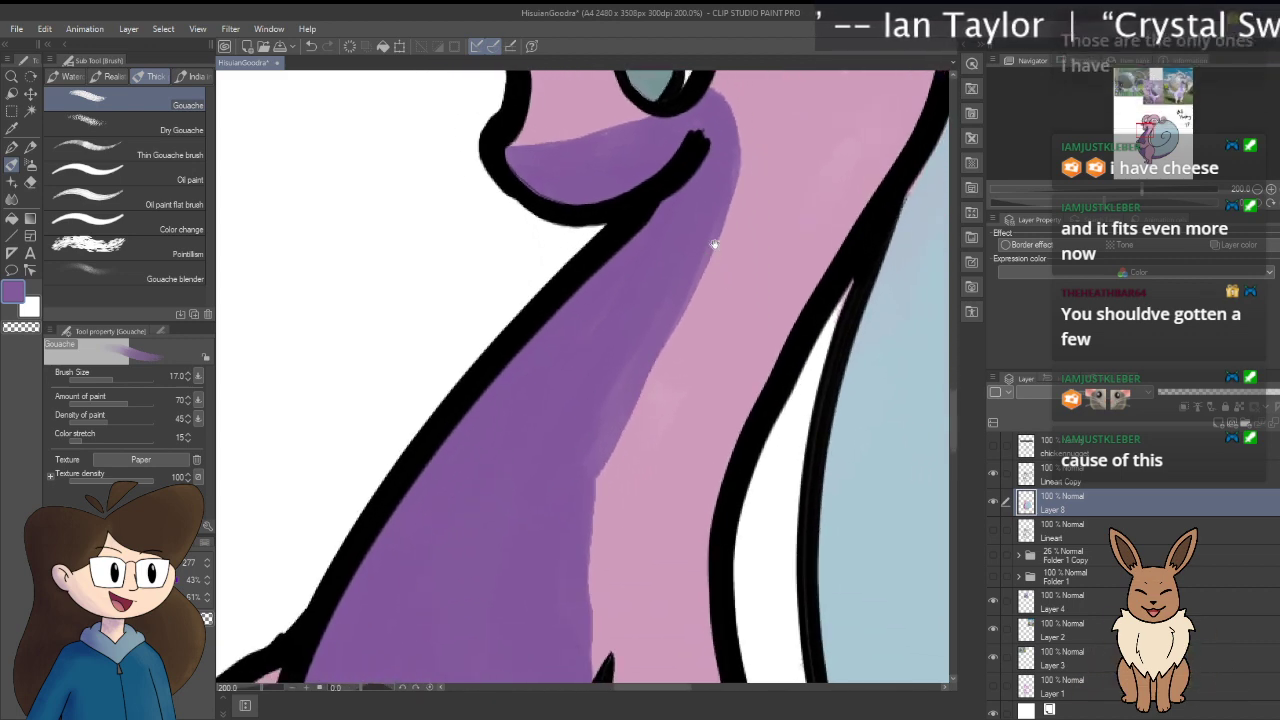
{"action": "mouse_move", "coordinate": [723, 147]}
{"action": "left_mouse_down"}
{"action": "mouse_move", "coordinate": [713, 232]}
{"action": "mouse_move", "coordinate": [661, 331]}
{"action": "left_mouse_up"}
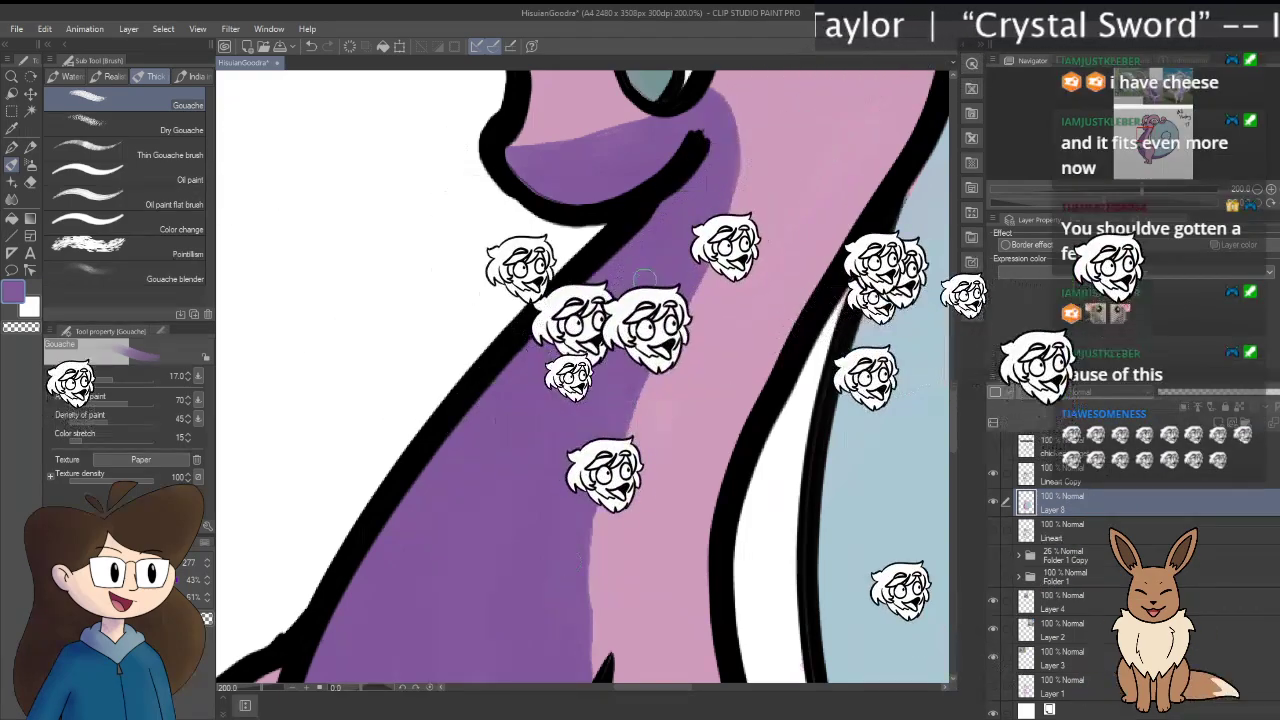
Step: Examine the purple markings from the jaw down the throat to the belly
{"action": "scroll", "coordinate": [641, 345], "scroll_direction": "up", "scroll_amount": 5}
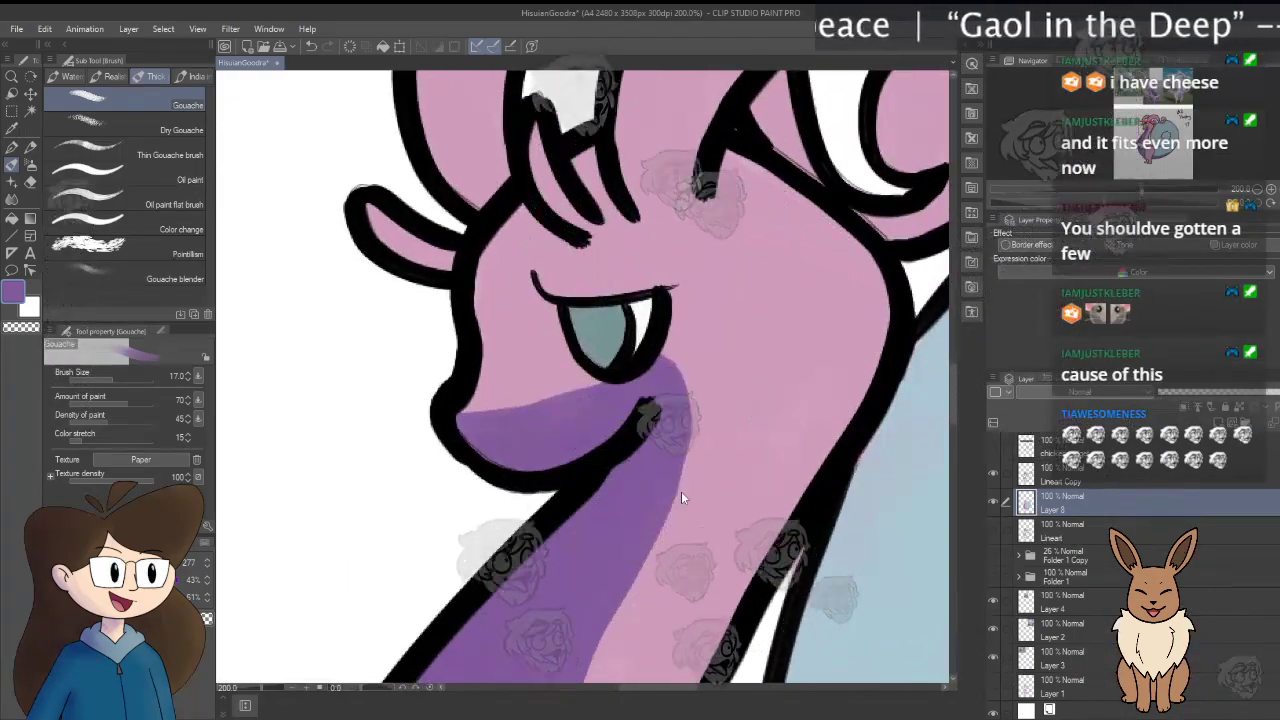
{"action": "scroll", "coordinate": [681, 491], "scroll_direction": "down", "scroll_amount": 1}
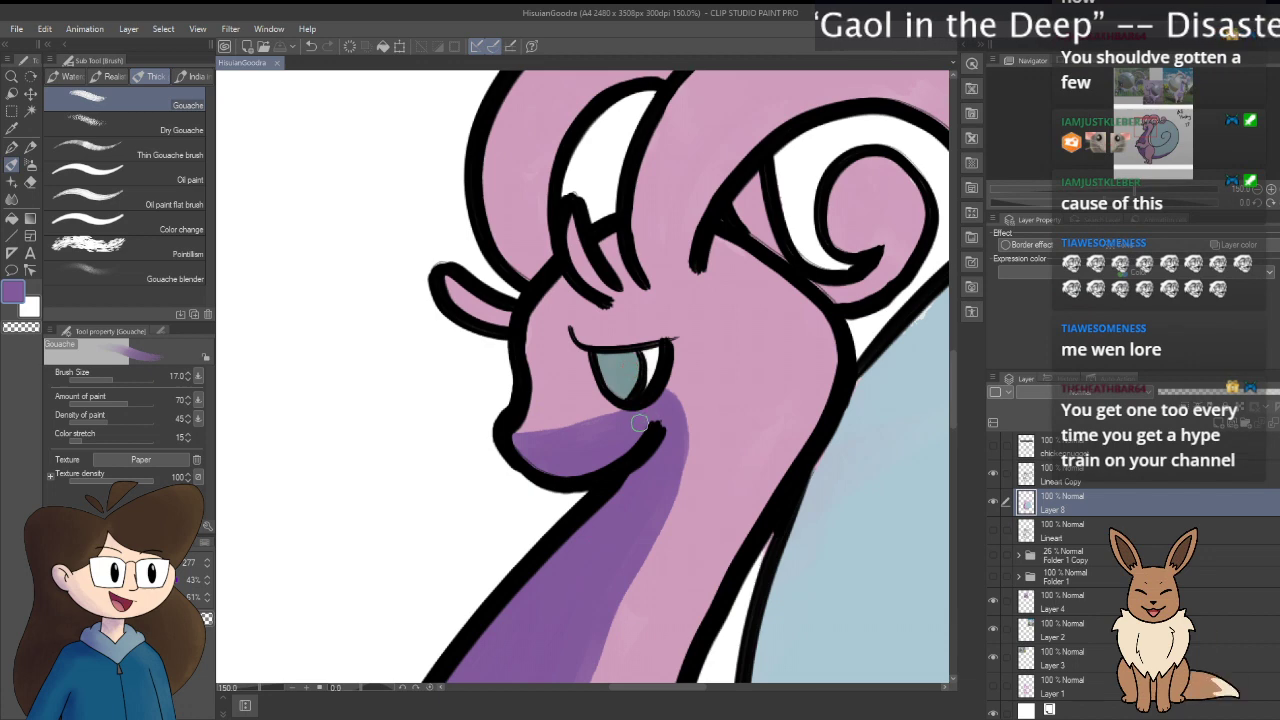
{"action": "left_click_drag", "start_coordinate": [657, 459], "coordinate": [587, 375]}
{"action": "left_click_drag", "start_coordinate": [555, 556], "coordinate": [654, 431]}
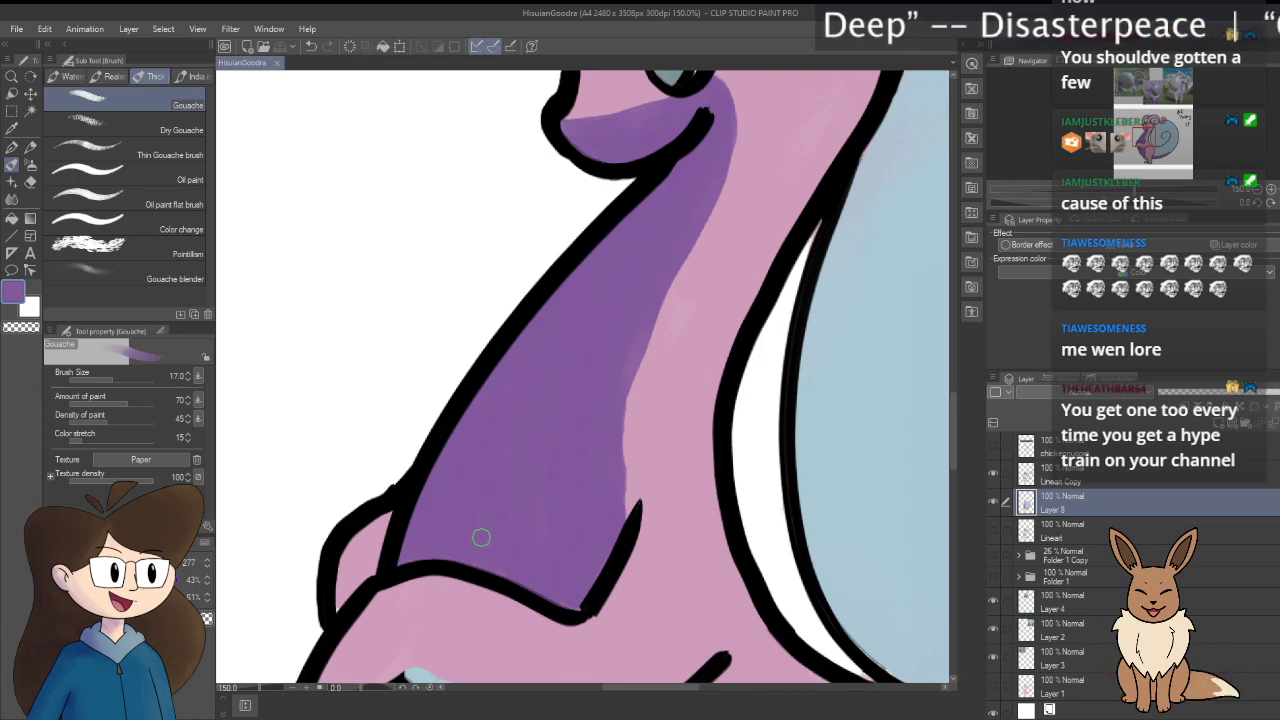
{"action": "scroll", "coordinate": [663, 192], "scroll_direction": "down", "scroll_amount": 5}
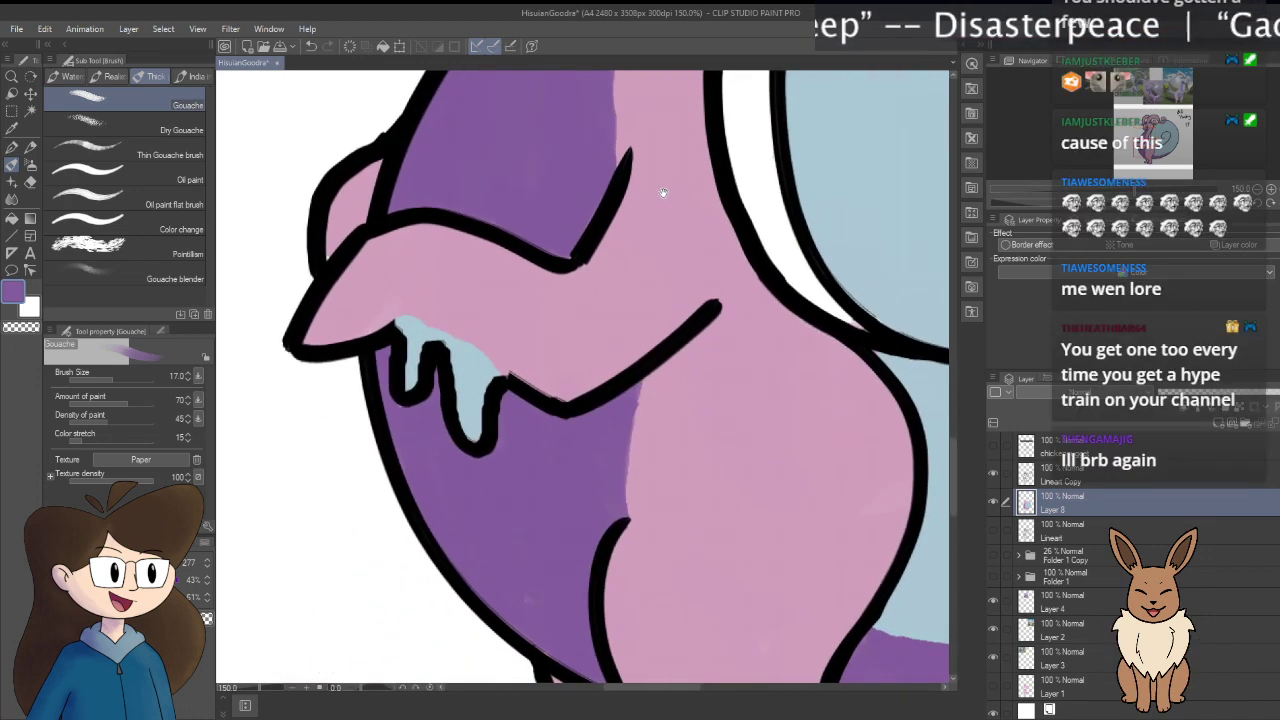
{"action": "scroll", "coordinate": [663, 192], "scroll_direction": "down", "scroll_amount": 1}
{"action": "scroll", "coordinate": [663, 192], "scroll_direction": "right", "scroll_amount": 1}
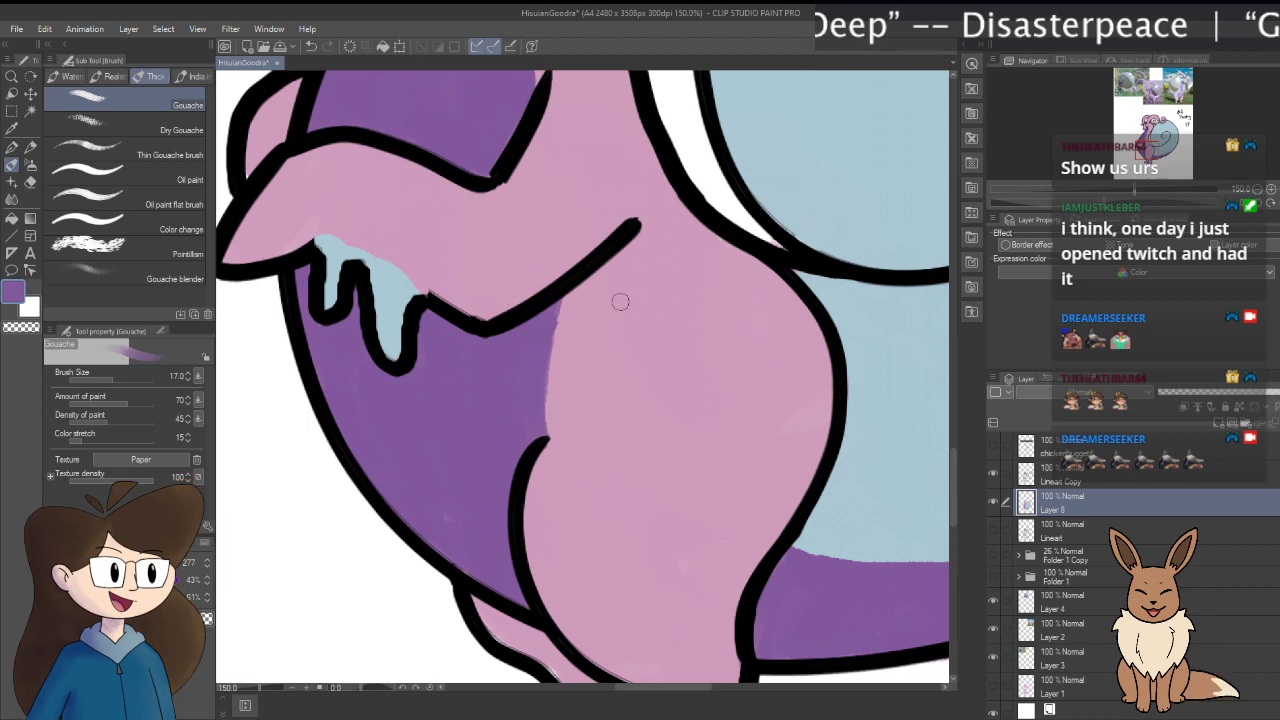
Step: Try a vertical purple Gouache stroke across the arm to link the throat and belly markings, and undo it
{"action": "left_click_drag", "start_coordinate": [503, 316], "coordinate": [472, 183]}
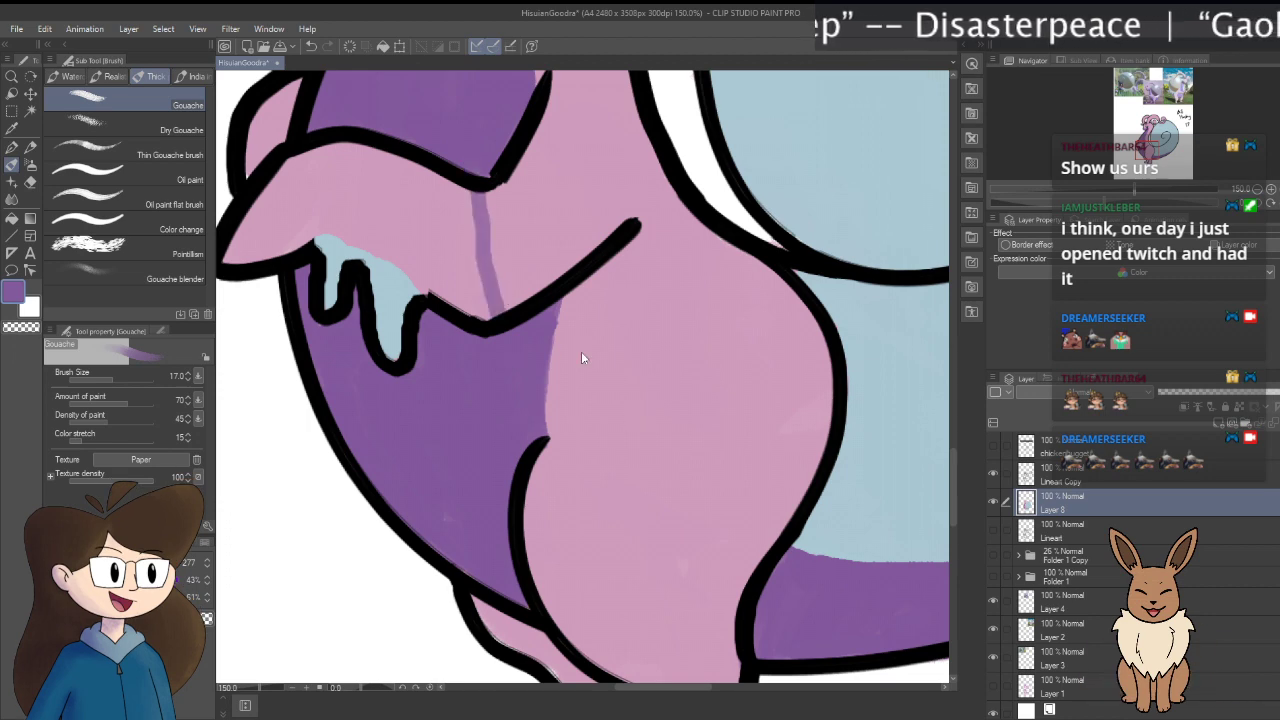
{"action": "key", "text": "ctrl+z"}
{"action": "scroll", "coordinate": [620, 380], "scroll_direction": "down", "scroll_amount": 3}
{"action": "scroll", "coordinate": [620, 277], "scroll_direction": "up", "scroll_amount": 10}
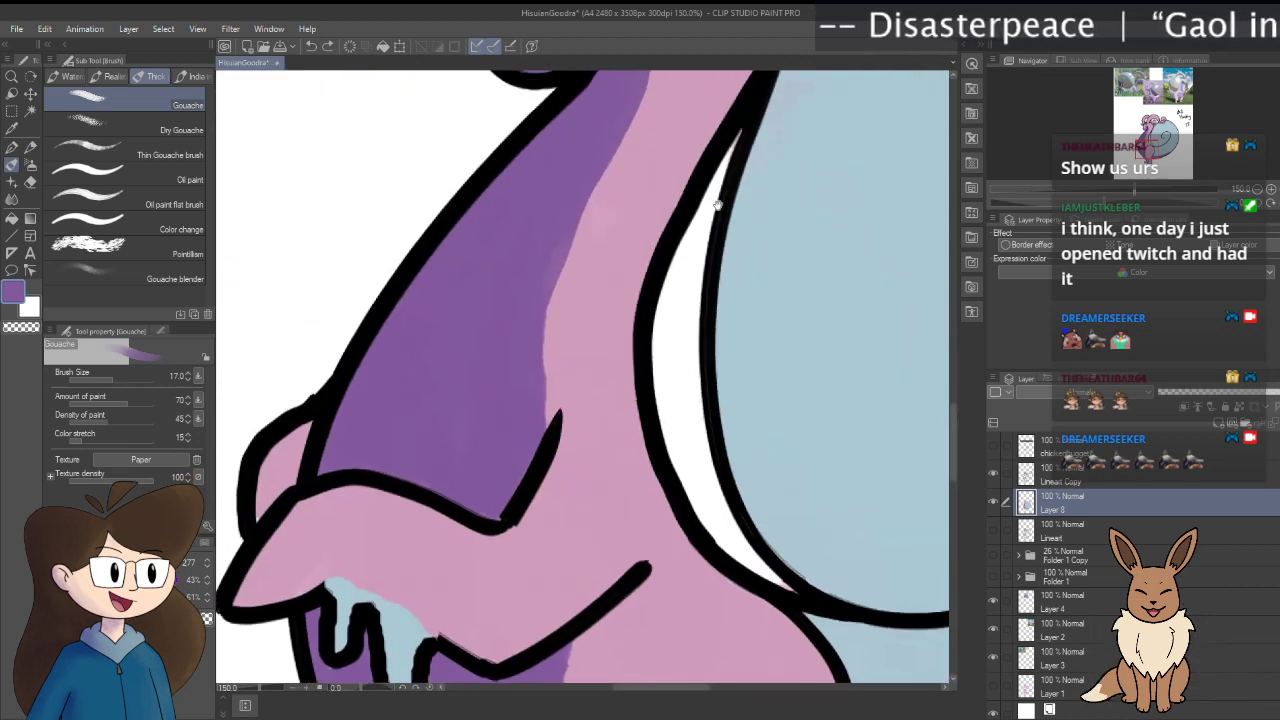
{"action": "scroll", "coordinate": [716, 204], "scroll_direction": "up", "scroll_amount": 5}
{"action": "scroll", "coordinate": [650, 250], "scroll_direction": "down", "scroll_amount": 7}
{"action": "scroll", "coordinate": [594, 293], "scroll_direction": "down", "scroll_amount": 3}
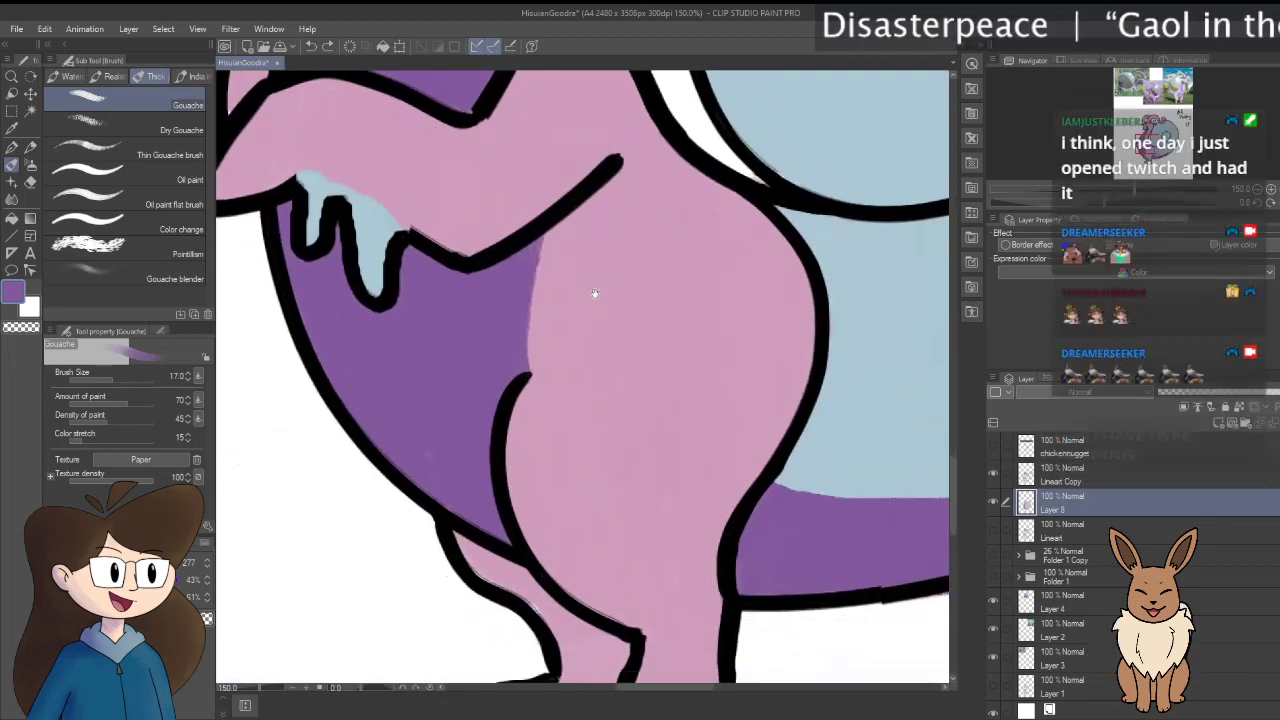
Step: Examine the legs, the purple tail underside and the shell, and compare the colours across the whole figure
{"action": "left_click_drag", "start_coordinate": [594, 293], "coordinate": [357, 160]}
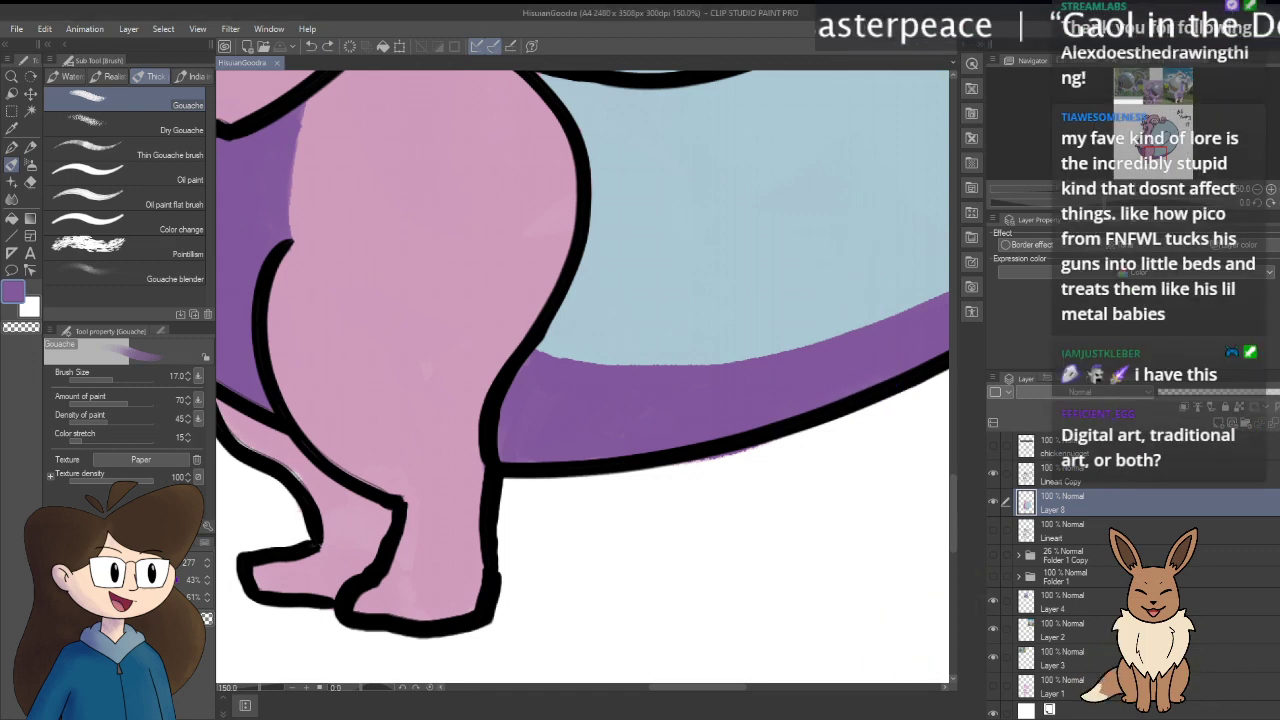
{"action": "scroll", "coordinate": [717, 251], "scroll_direction": "down", "scroll_amount": 5}
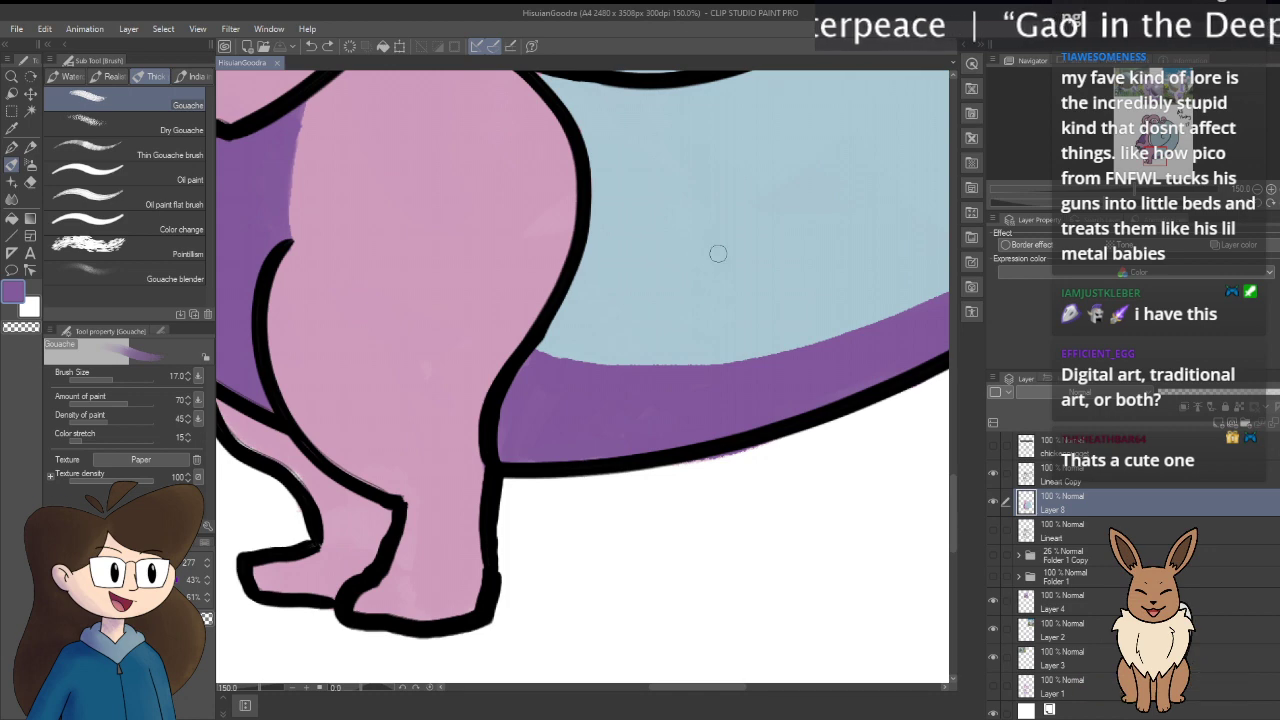
{"action": "left_click_drag", "start_coordinate": [749, 252], "coordinate": [728, 323]}
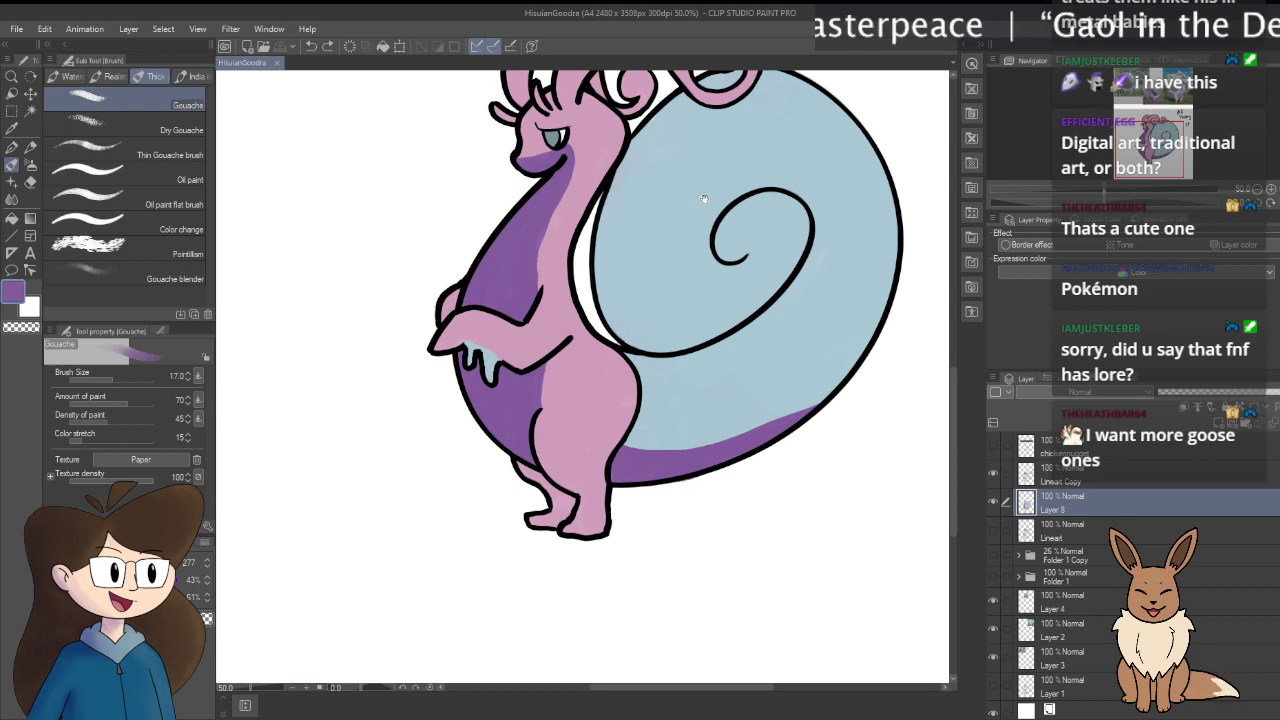
{"action": "scroll", "coordinate": [699, 200], "scroll_direction": "down", "scroll_amount": 2}
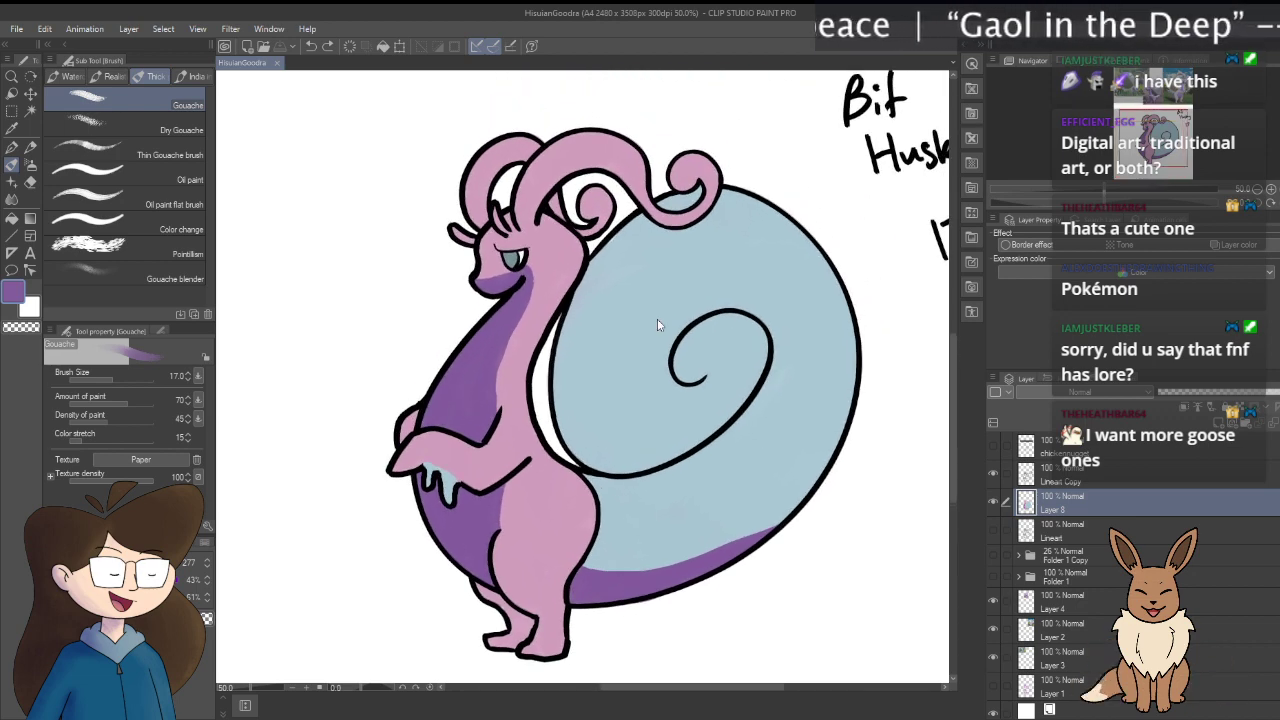
{"action": "left_click_drag", "start_coordinate": [644, 250], "coordinate": [620, 272]}
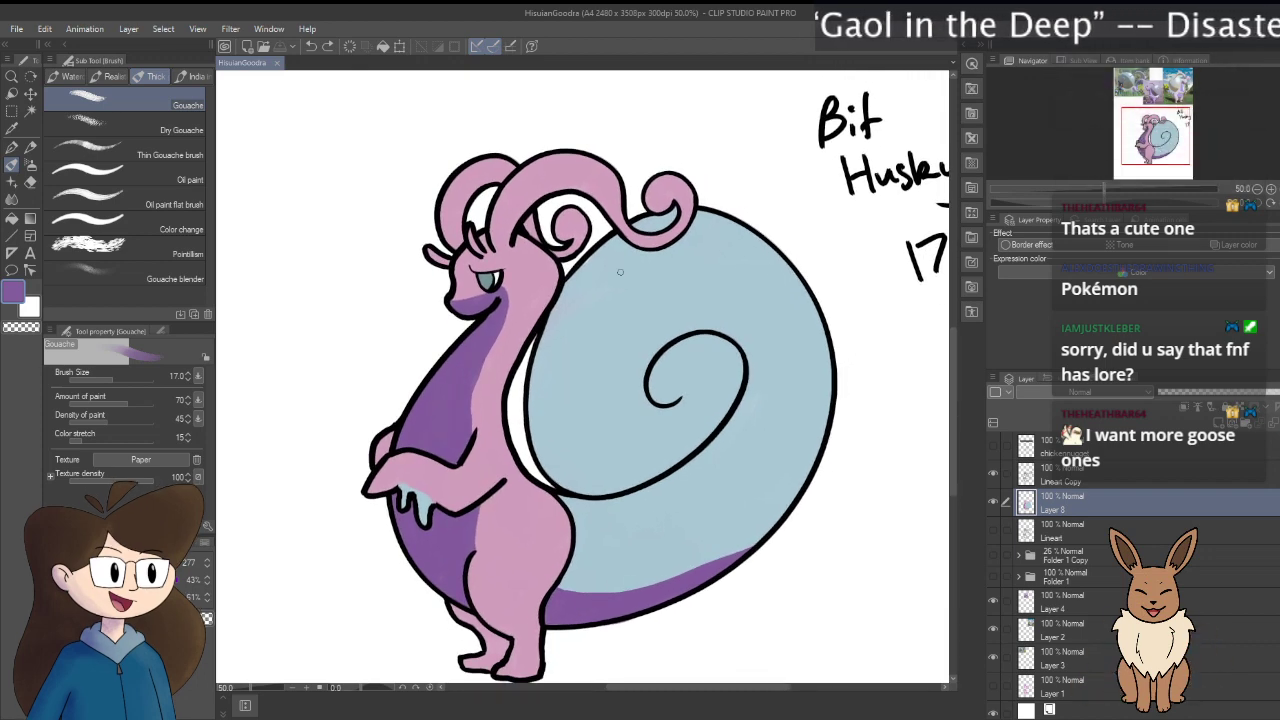
{"action": "mouse_move", "coordinate": [599, 322]}
{"action": "left_mouse_down"}
{"action": "mouse_move", "coordinate": [563, 418]}
{"action": "mouse_move", "coordinate": [567, 398]}
{"action": "mouse_move", "coordinate": [581, 421]}
{"action": "mouse_move", "coordinate": [566, 419]}
{"action": "left_mouse_up"}
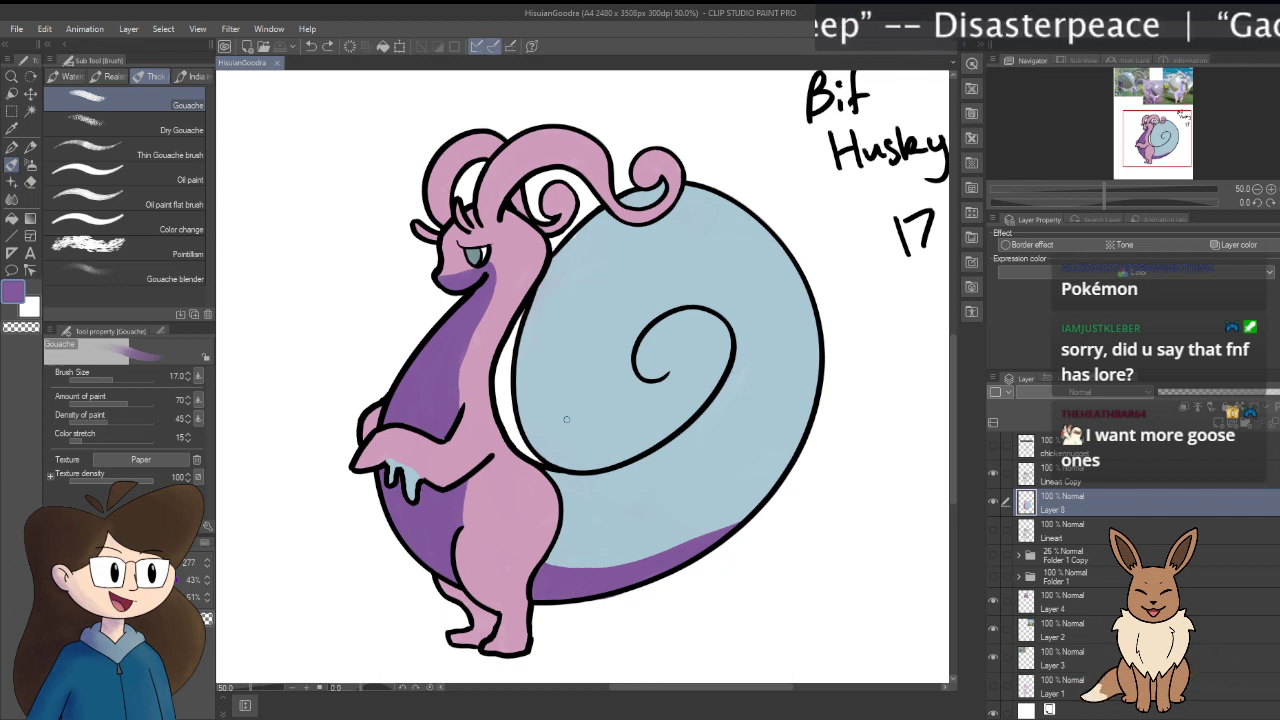
{"action": "left_click_drag", "start_coordinate": [584, 373], "coordinate": [623, 371]}
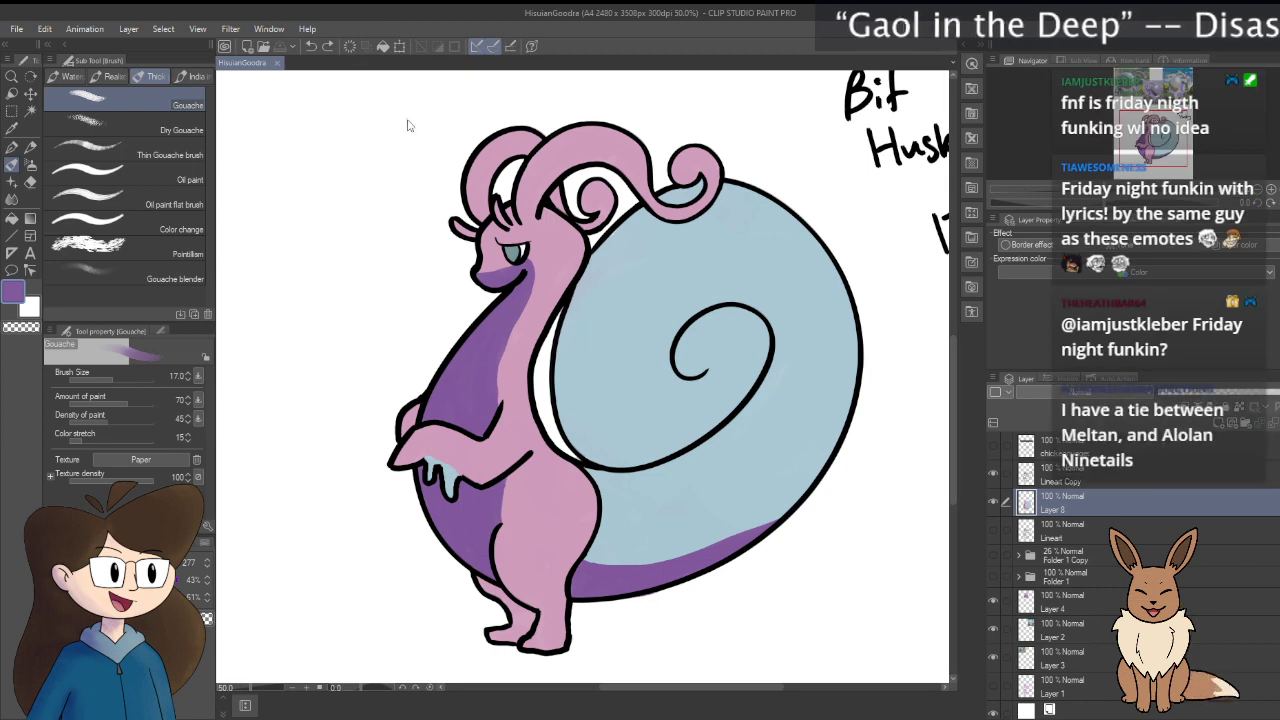
{"action": "mouse_move", "coordinate": [589, 288]}
{"action": "left_mouse_down"}
{"action": "mouse_move", "coordinate": [614, 318]}
{"action": "mouse_move", "coordinate": [577, 295]}
{"action": "left_mouse_up"}
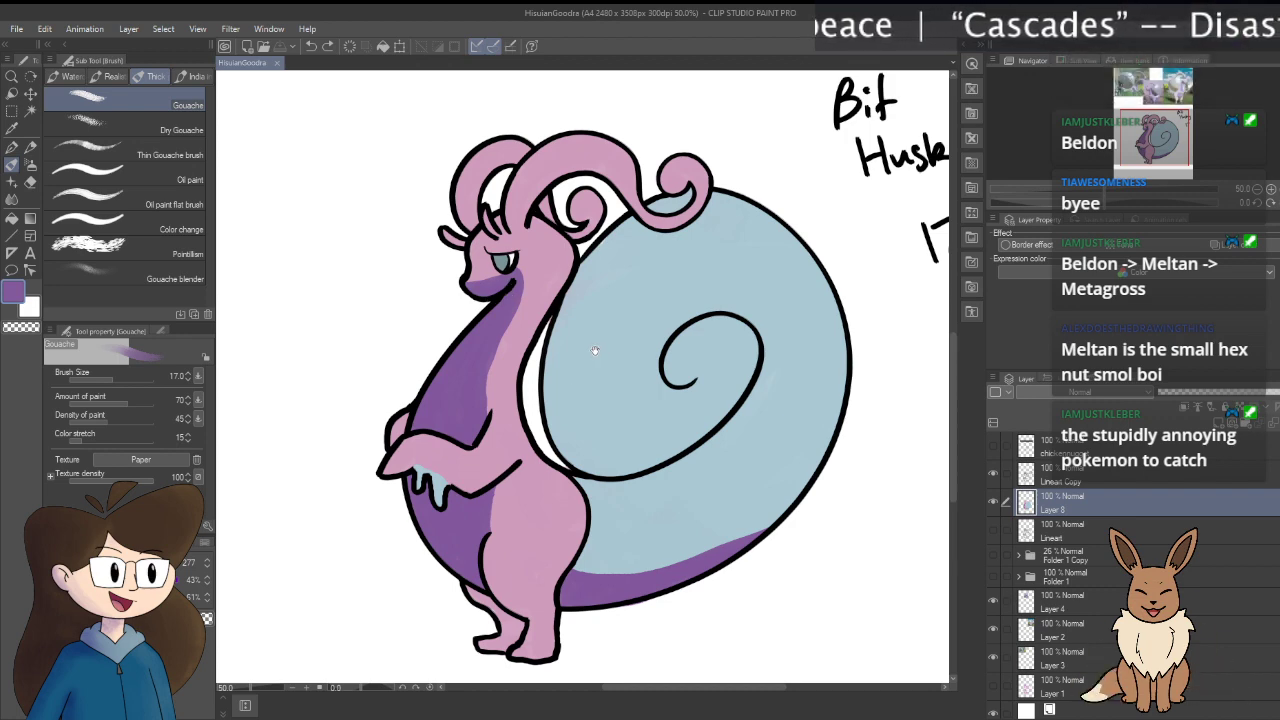
{"action": "scroll", "coordinate": [604, 414], "scroll_direction": "up", "scroll_amount": 1}
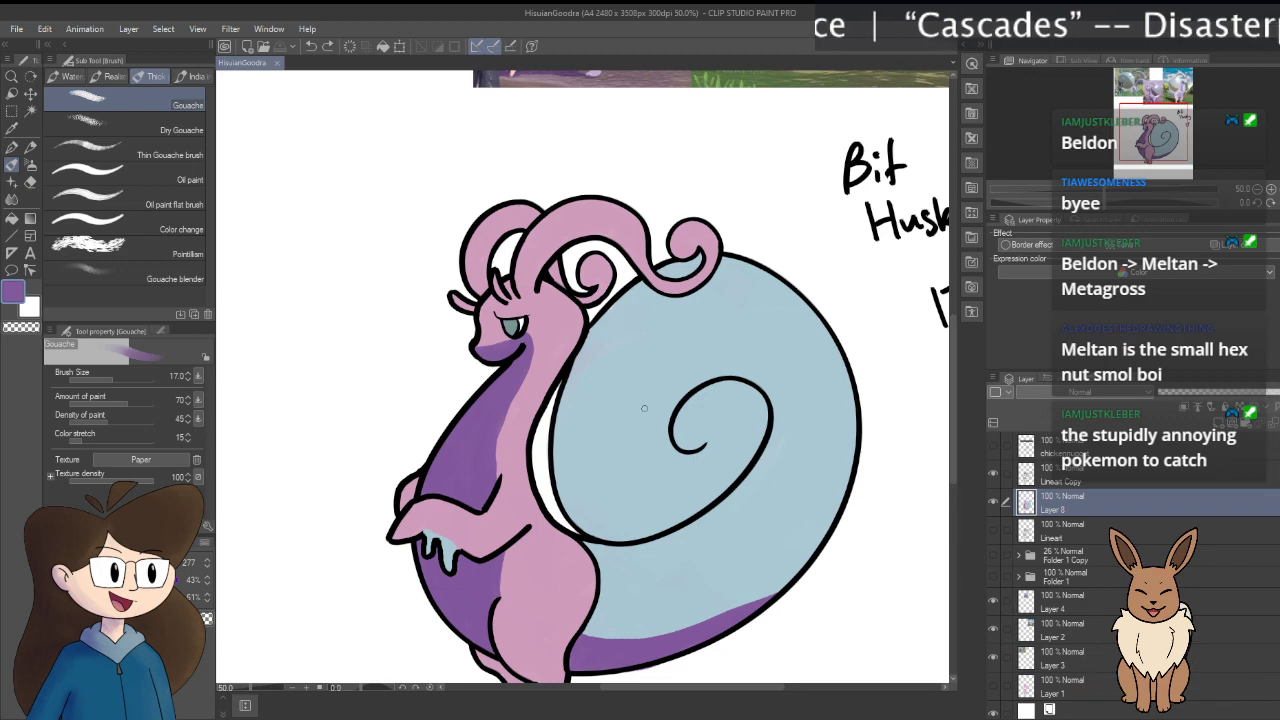
{"action": "left_click_drag", "start_coordinate": [637, 464], "coordinate": [654, 378]}
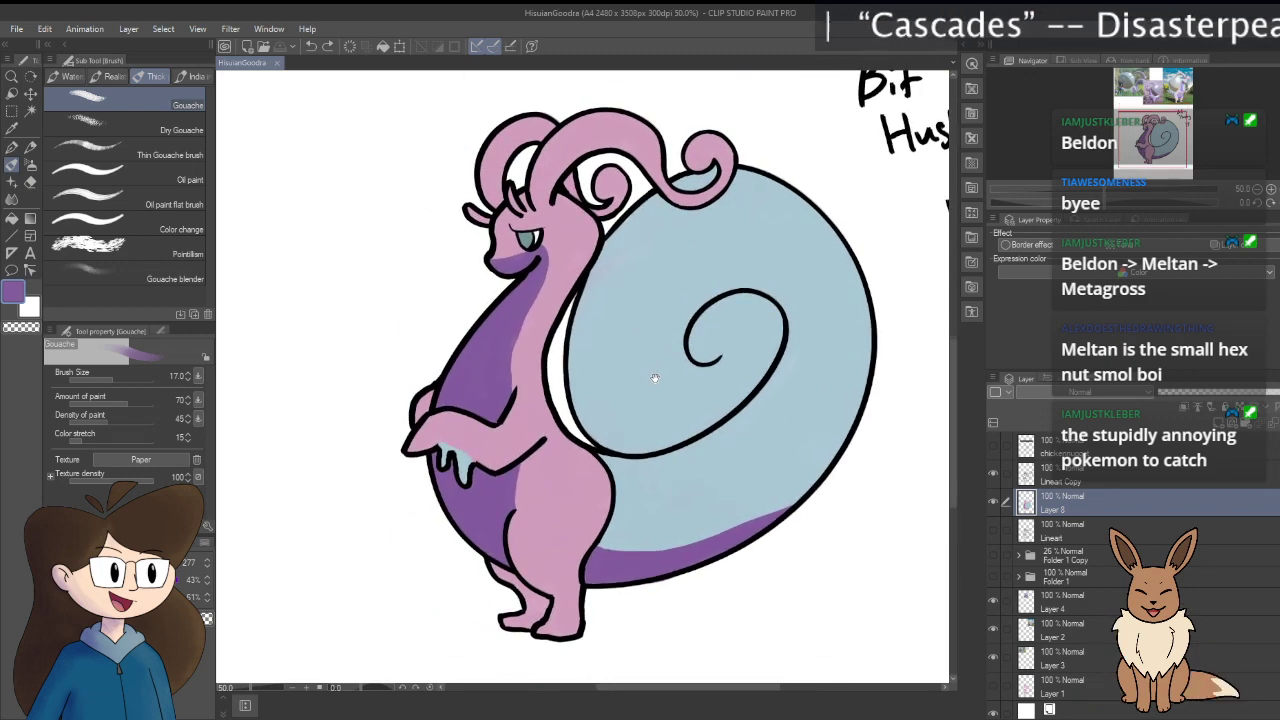
{"action": "scroll", "coordinate": [651, 346], "scroll_direction": "up", "scroll_amount": 1}
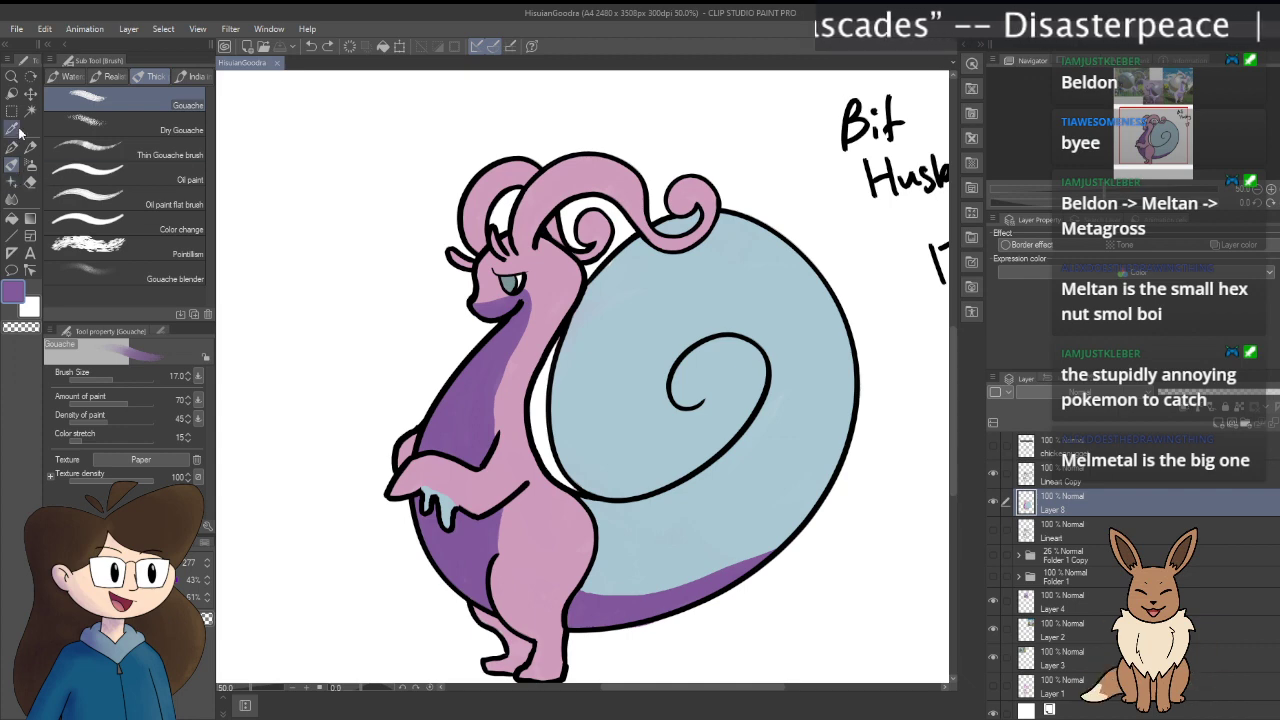
Step: Fill the shell and tail with a flat, lighter blue on Layer 8, with a wider Close gap and a colour margin of 7.0
{"action": "left_click", "coordinate": [12, 218]}
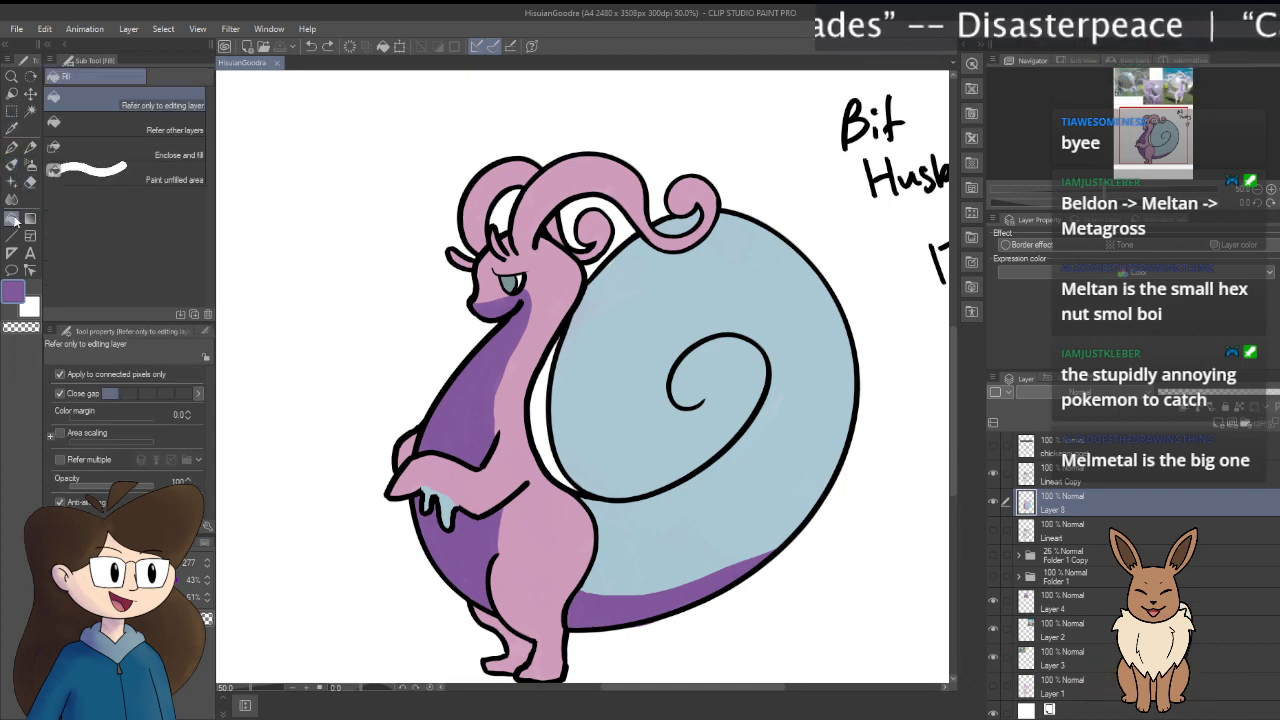
{"action": "key", "text": "i"}
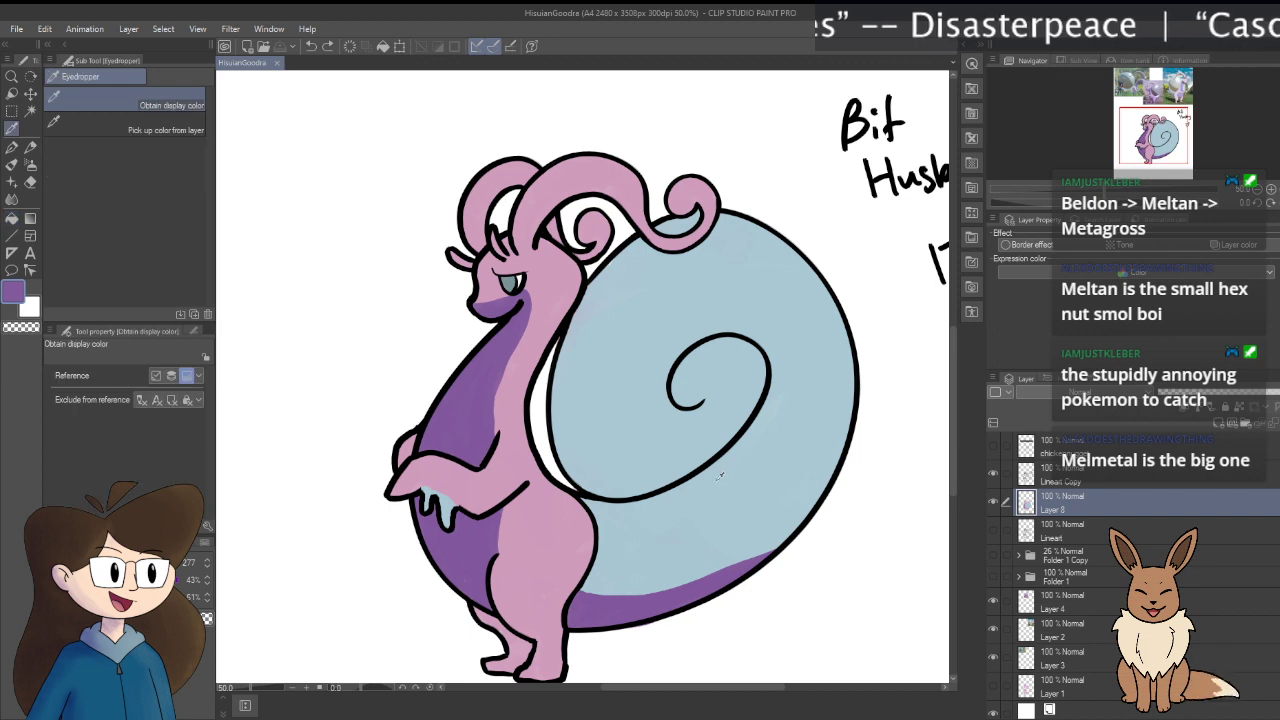
{"action": "left_click", "coordinate": [658, 436]}
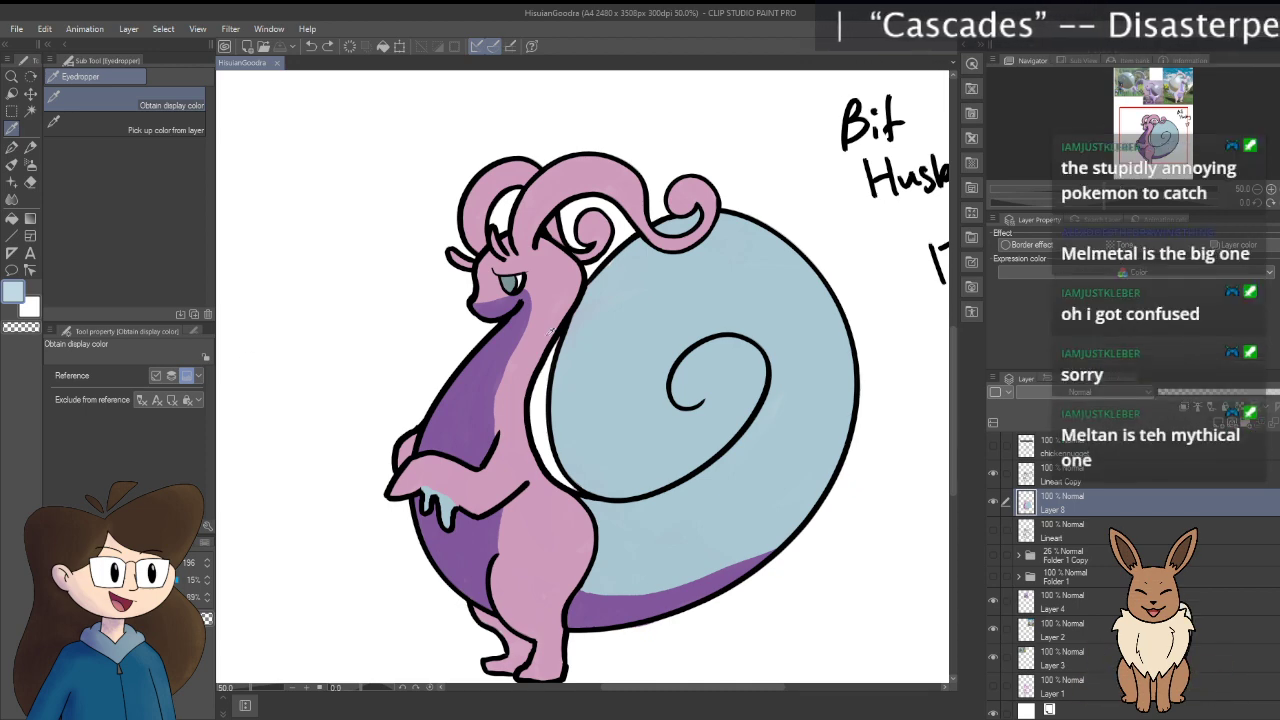
{"action": "left_click", "coordinate": [12, 220]}
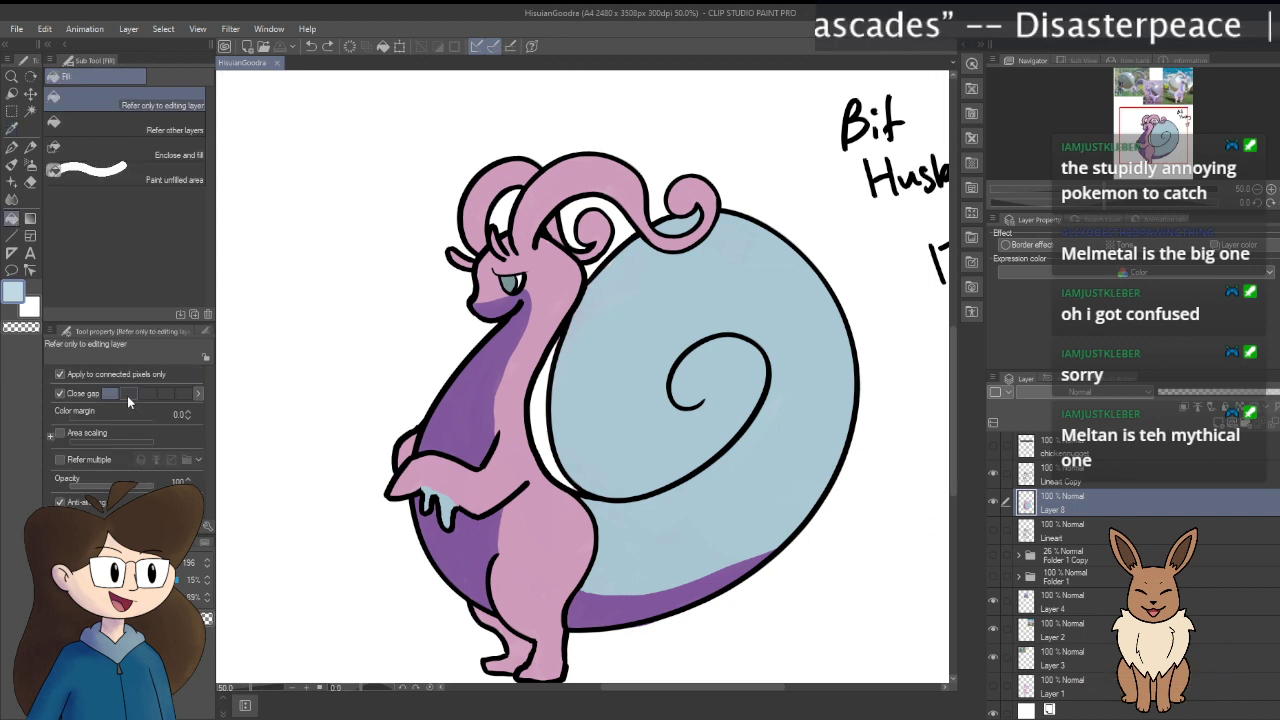
{"action": "left_click", "coordinate": [127, 393]}
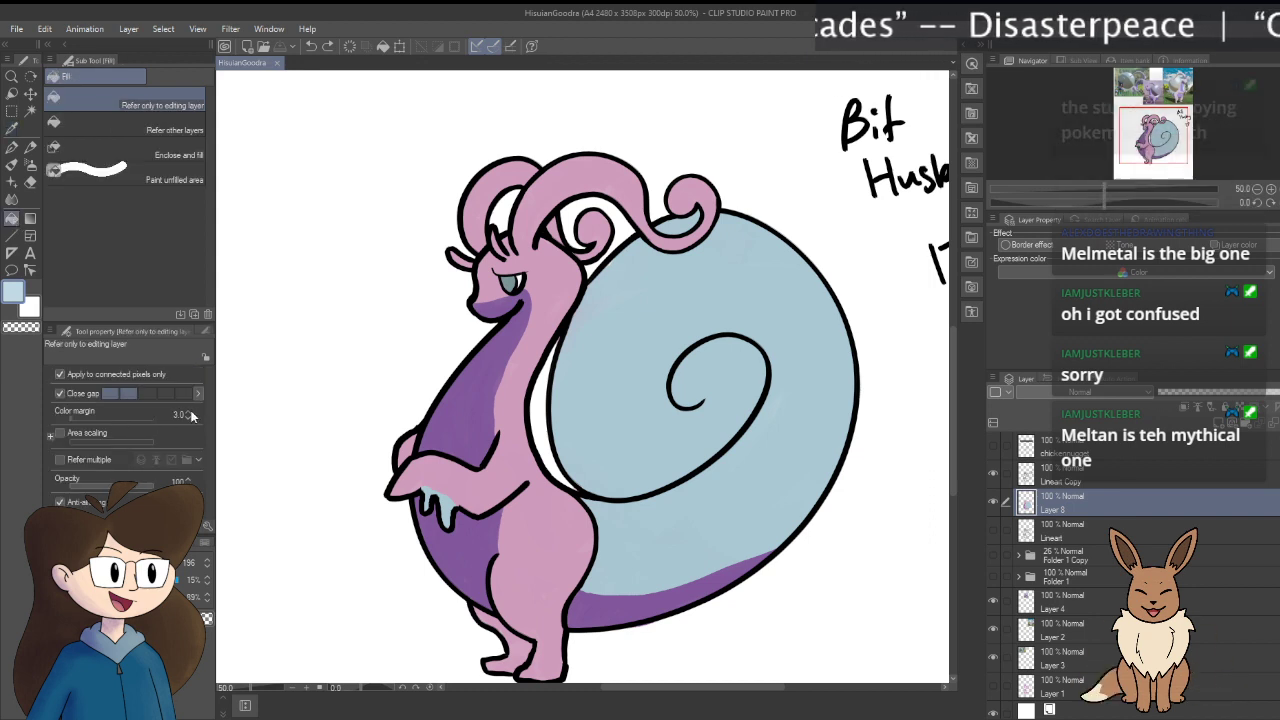
{"action": "left_click", "coordinate": [626, 527]}
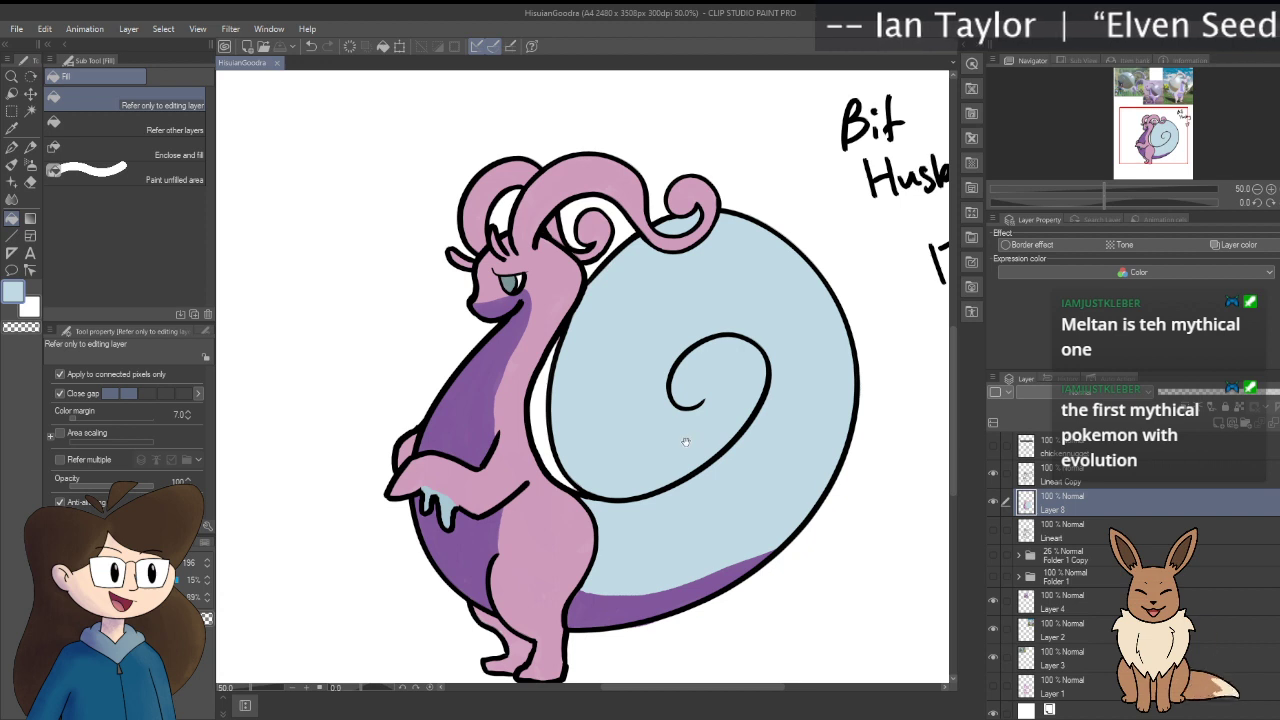
{"action": "left_click_drag", "start_coordinate": [686, 441], "coordinate": [673, 398]}
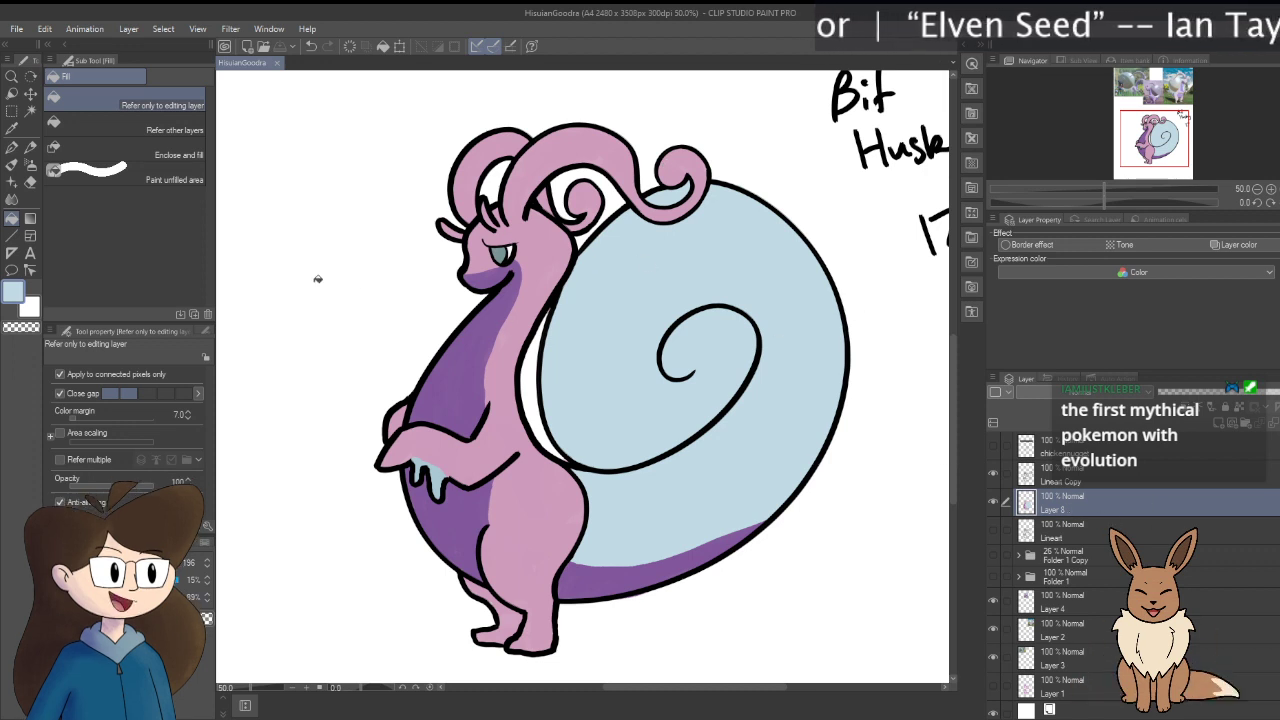
Step: Try painting an oval cheek spot behind the eye with the Gouache brush in the blue sampled from the hand's slime drips
{"action": "key", "text": "i"}
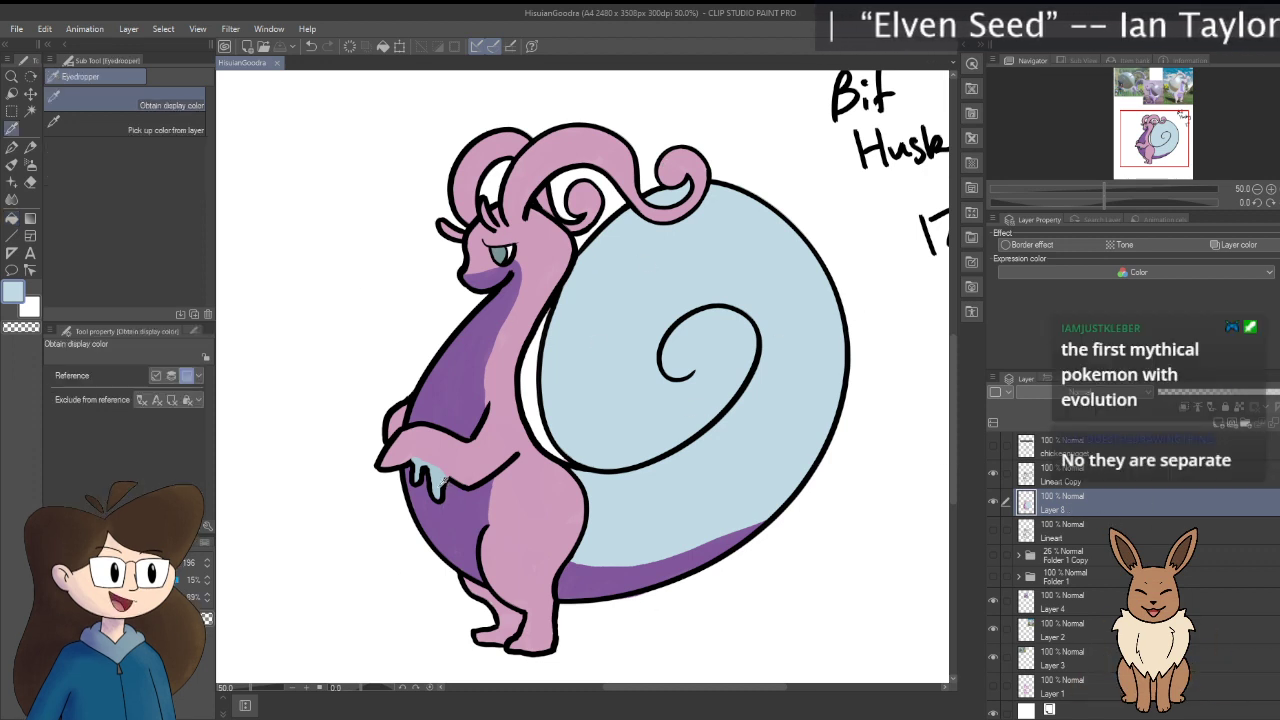
{"action": "left_click", "coordinate": [440, 476]}
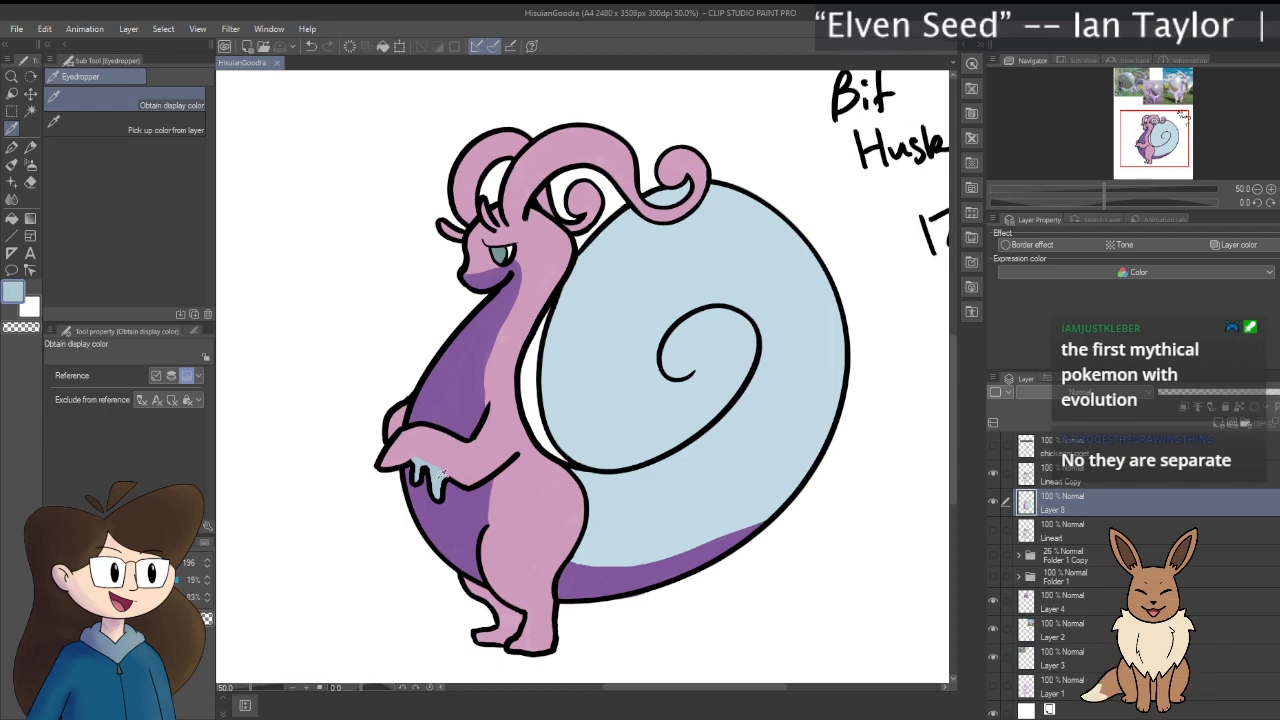
{"action": "key", "text": "b"}
{"action": "left_click_drag", "start_coordinate": [483, 319], "coordinate": [518, 474]}
{"action": "scroll", "coordinate": [597, 442], "scroll_direction": "up", "scroll_amount": 2}
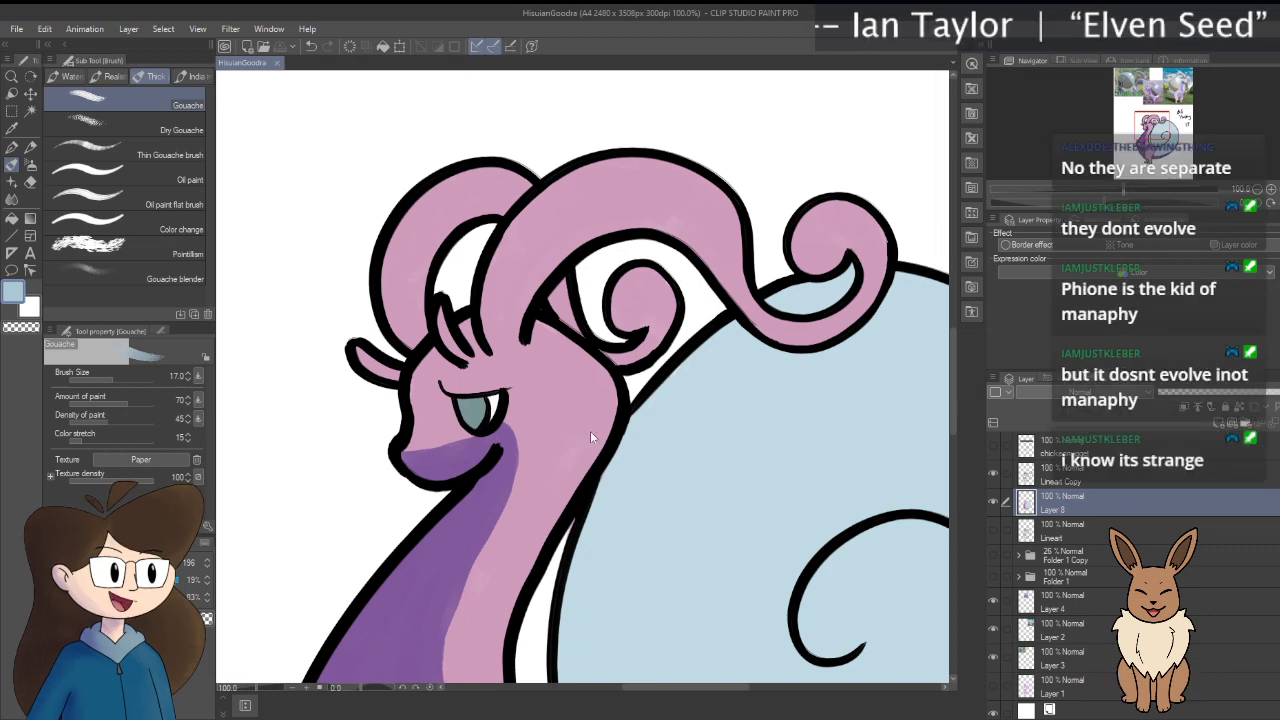
{"action": "scroll", "coordinate": [590, 436], "scroll_direction": "up", "scroll_amount": 1}
{"action": "left_click_drag", "start_coordinate": [585, 257], "coordinate": [608, 335]}
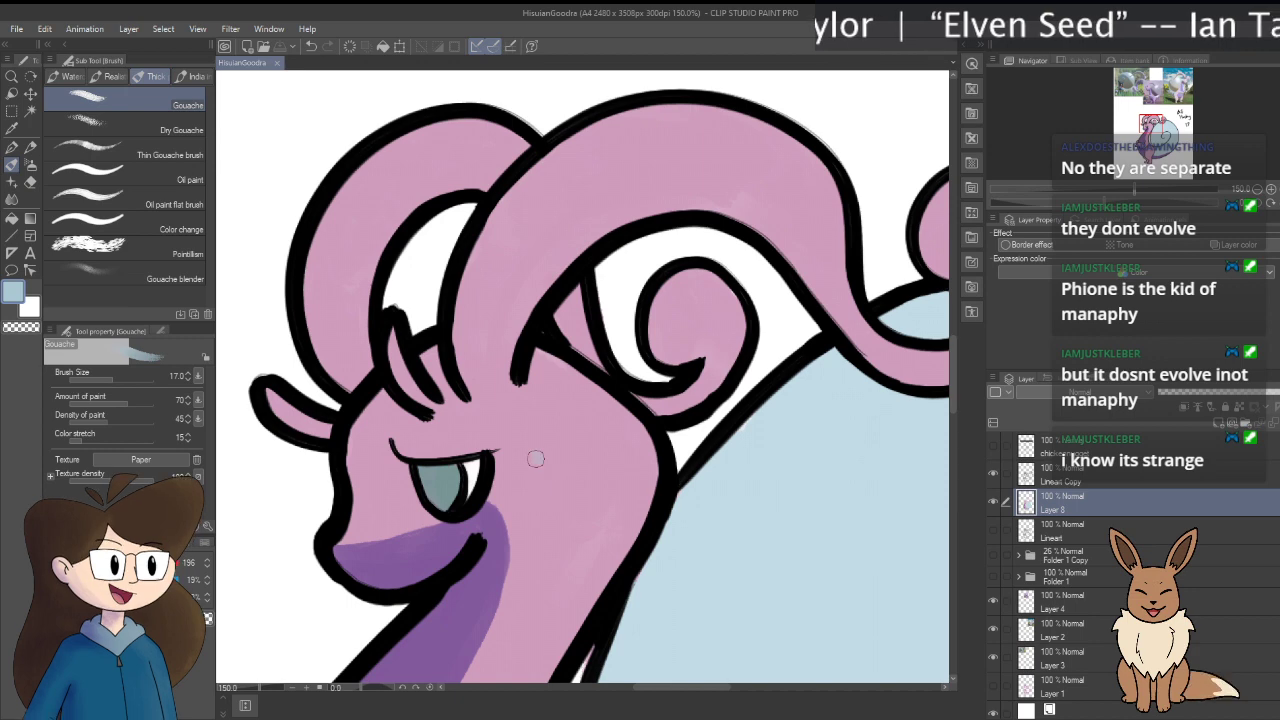
{"action": "mouse_move", "coordinate": [534, 457]}
{"action": "left_mouse_down"}
{"action": "mouse_move", "coordinate": [528, 526]}
{"action": "mouse_move", "coordinate": [567, 475]}
{"action": "mouse_move", "coordinate": [521, 488]}
{"action": "mouse_move", "coordinate": [558, 456]}
{"action": "mouse_move", "coordinate": [541, 535]}
{"action": "mouse_move", "coordinate": [518, 508]}
{"action": "mouse_move", "coordinate": [545, 448]}
{"action": "mouse_move", "coordinate": [565, 471]}
{"action": "mouse_move", "coordinate": [552, 452]}
{"action": "mouse_move", "coordinate": [532, 497]}
{"action": "left_mouse_up"}
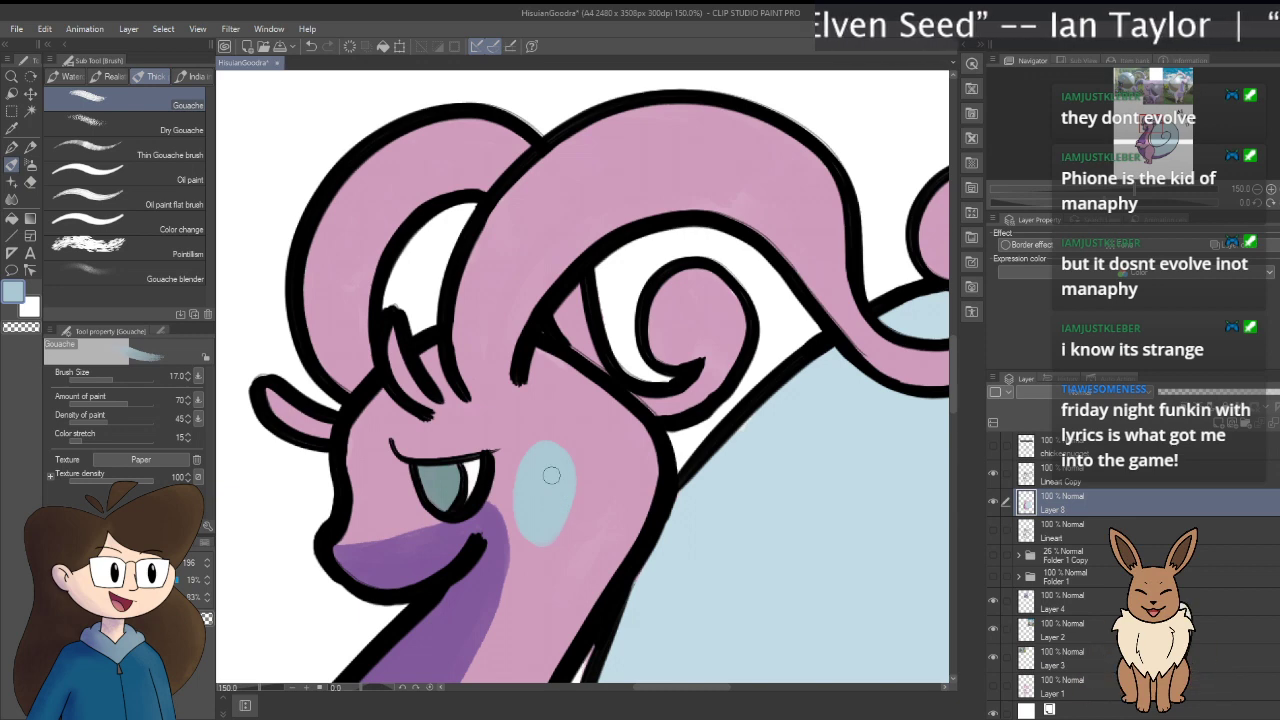
{"action": "key", "text": "ctrl+z"}
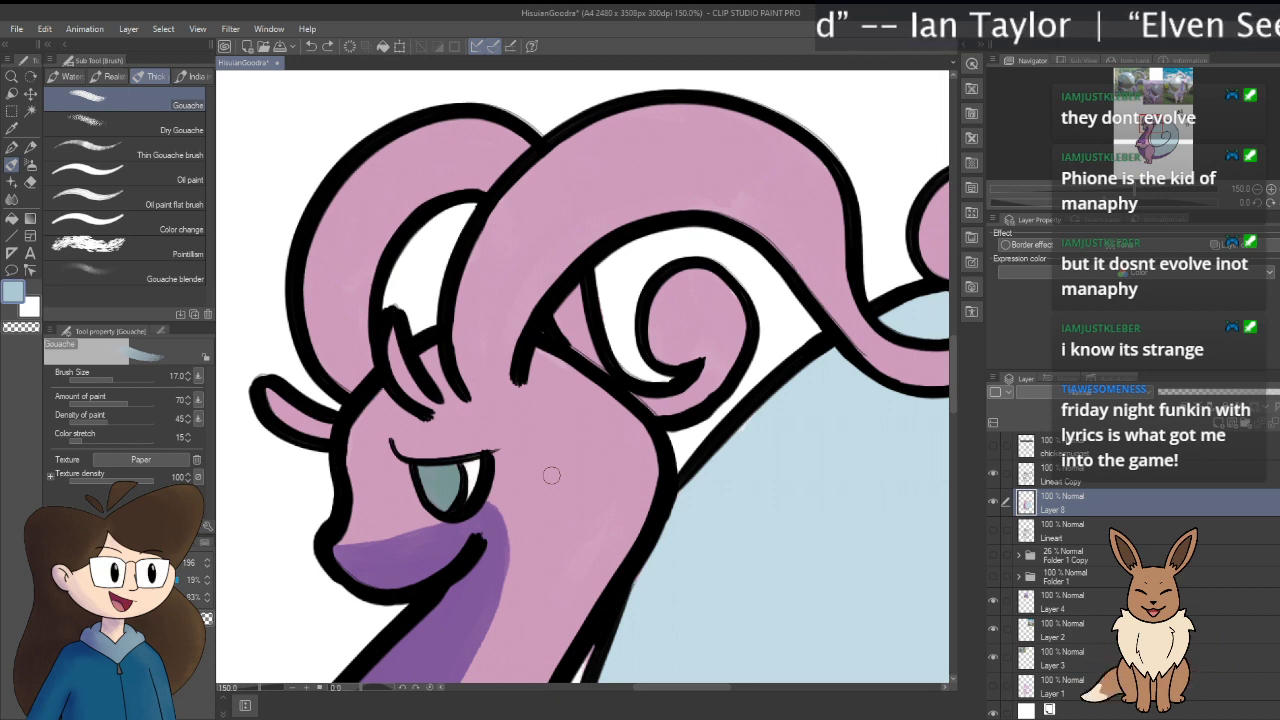
Step: Paint a solid oval cheek spot behind the eye with the Gouache brush in the teal sampled from the iris
{"action": "key", "text": "i"}
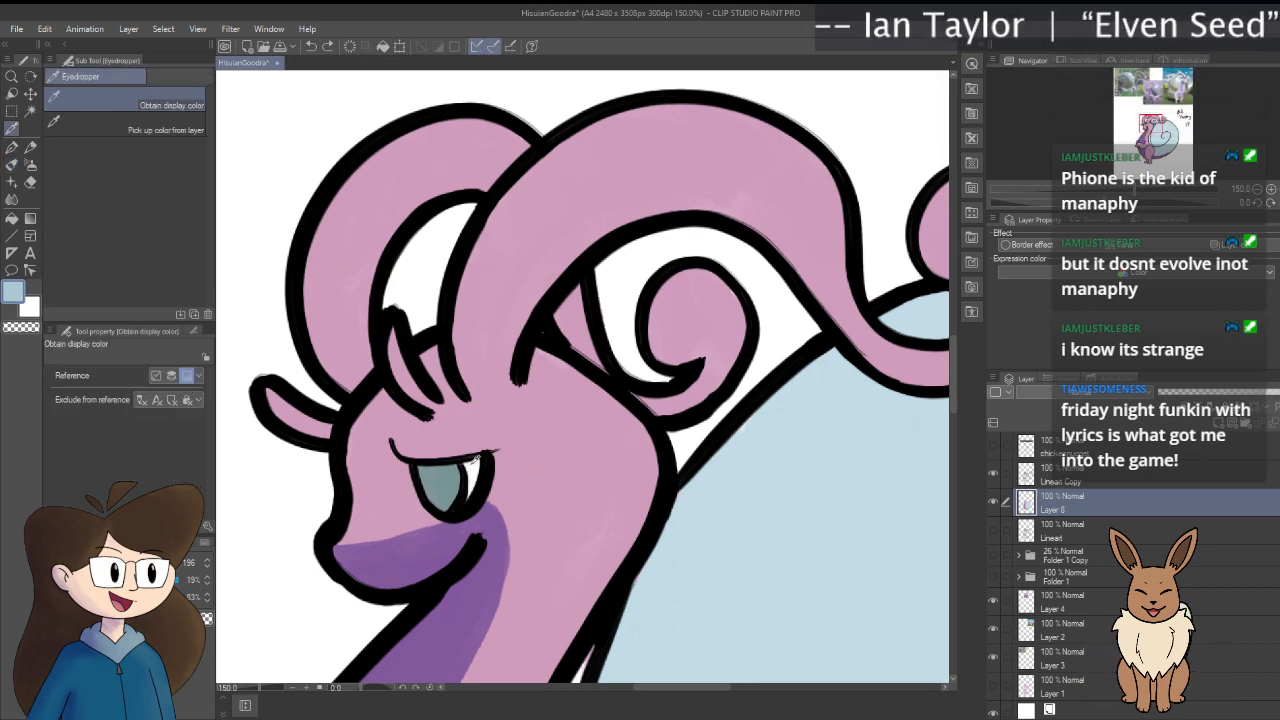
{"action": "left_click", "coordinate": [450, 480]}
{"action": "key", "text": "b"}
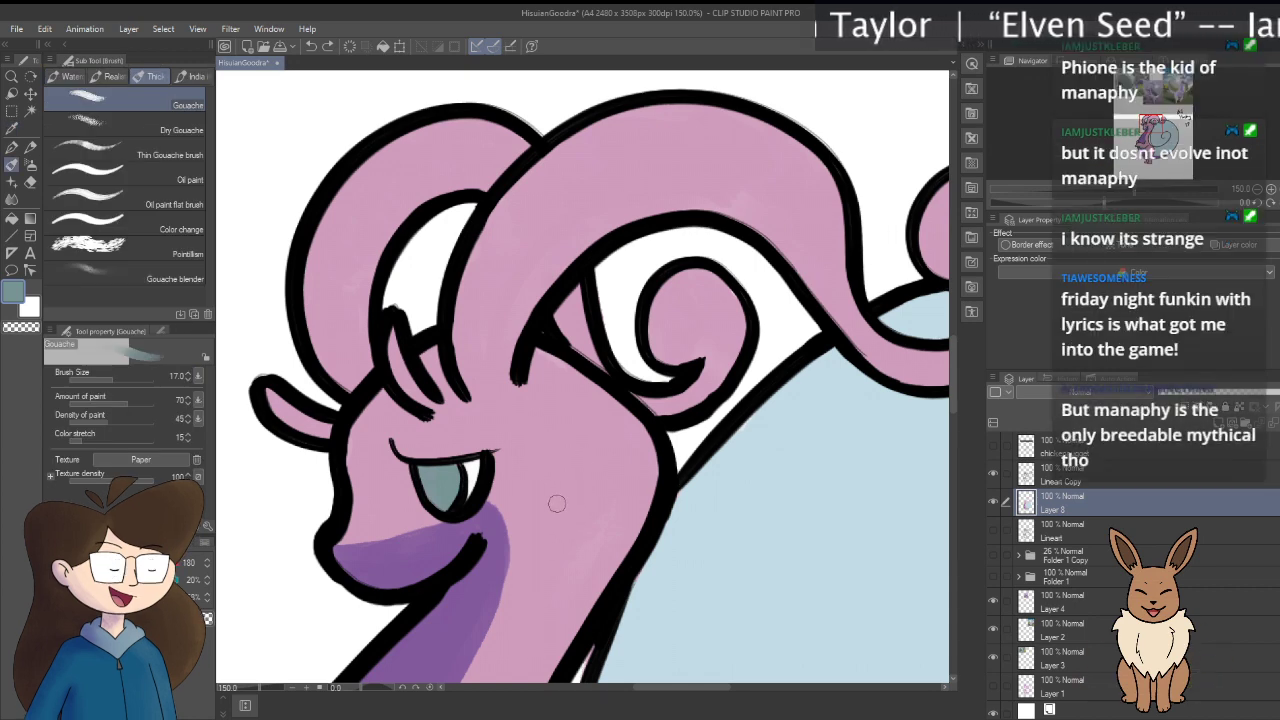
{"action": "mouse_move", "coordinate": [541, 475]}
{"action": "left_mouse_down"}
{"action": "mouse_move", "coordinate": [560, 505]}
{"action": "mouse_move", "coordinate": [529, 478]}
{"action": "mouse_move", "coordinate": [568, 490]}
{"action": "mouse_move", "coordinate": [531, 532]}
{"action": "mouse_move", "coordinate": [547, 460]}
{"action": "mouse_move", "coordinate": [576, 477]}
{"action": "mouse_move", "coordinate": [560, 540]}
{"action": "left_mouse_up"}
{"action": "mouse_move", "coordinate": [550, 478]}
{"action": "left_mouse_down"}
{"action": "mouse_move", "coordinate": [560, 544]}
{"action": "mouse_move", "coordinate": [578, 520]}
{"action": "mouse_move", "coordinate": [583, 458]}
{"action": "left_mouse_up"}
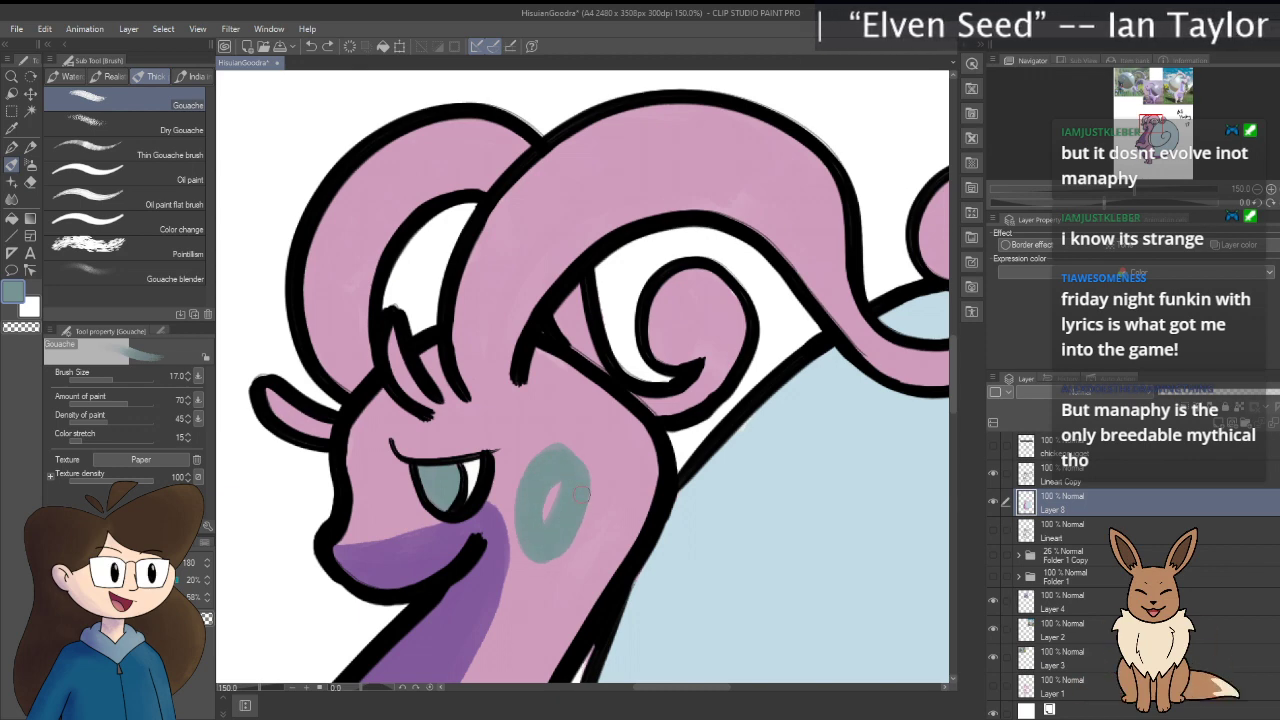
{"action": "left_click_drag", "start_coordinate": [548, 515], "coordinate": [565, 194]}
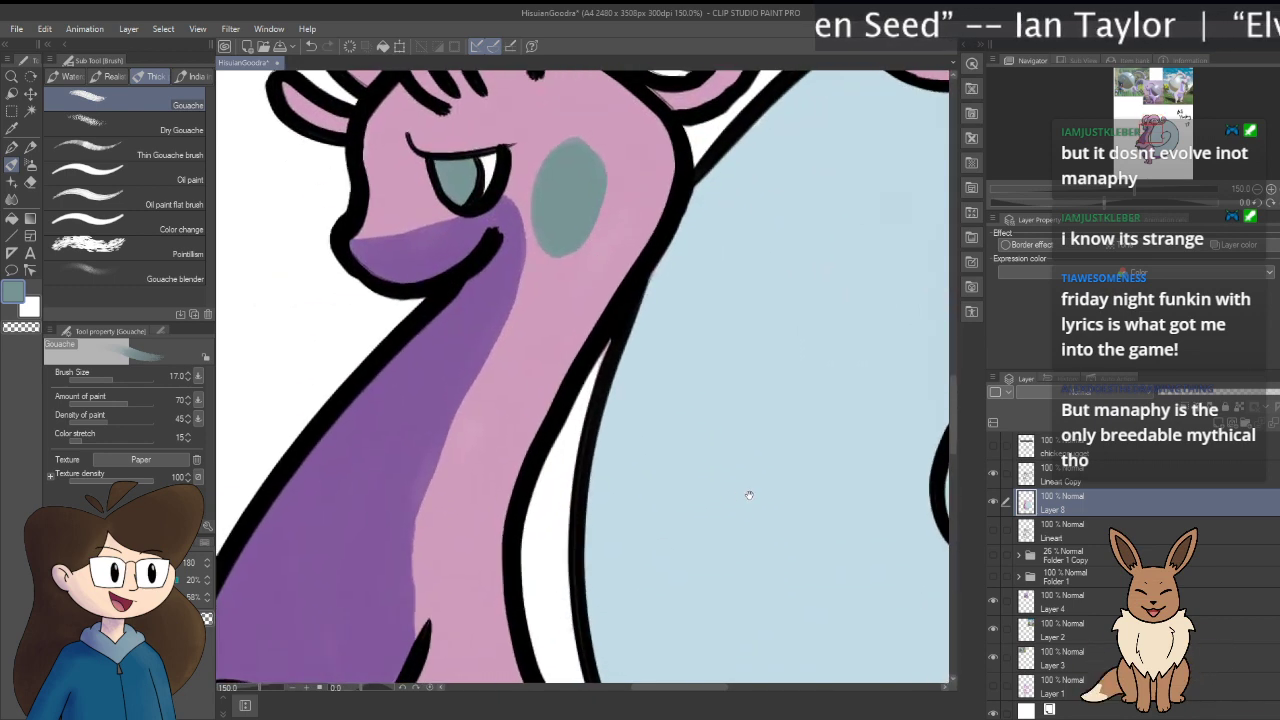
Step: Sample the purple from the tail's underside and set the Gouache brush size to 30
{"action": "left_click_drag", "start_coordinate": [749, 494], "coordinate": [486, 158]}
{"action": "left_click_drag", "start_coordinate": [620, 500], "coordinate": [533, 335]}
{"action": "scroll", "coordinate": [533, 335], "scroll_direction": "down", "scroll_amount": 4}
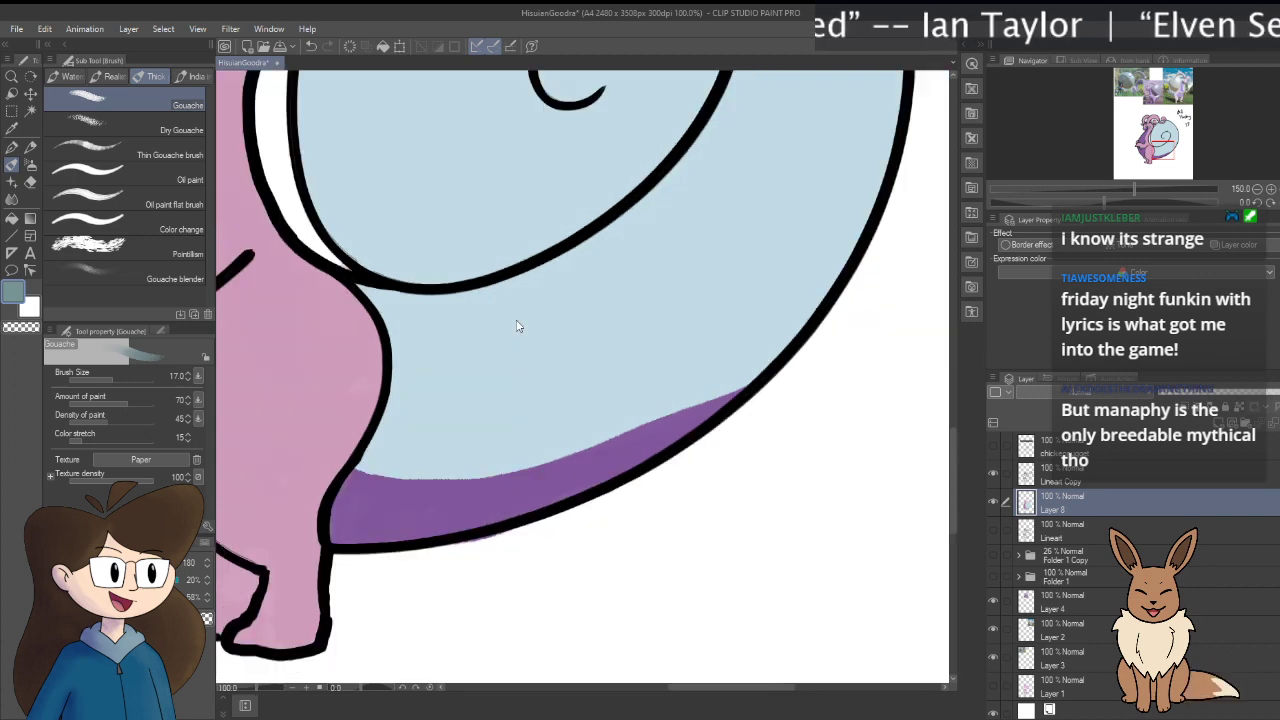
{"action": "left_click_drag", "start_coordinate": [513, 333], "coordinate": [549, 456]}
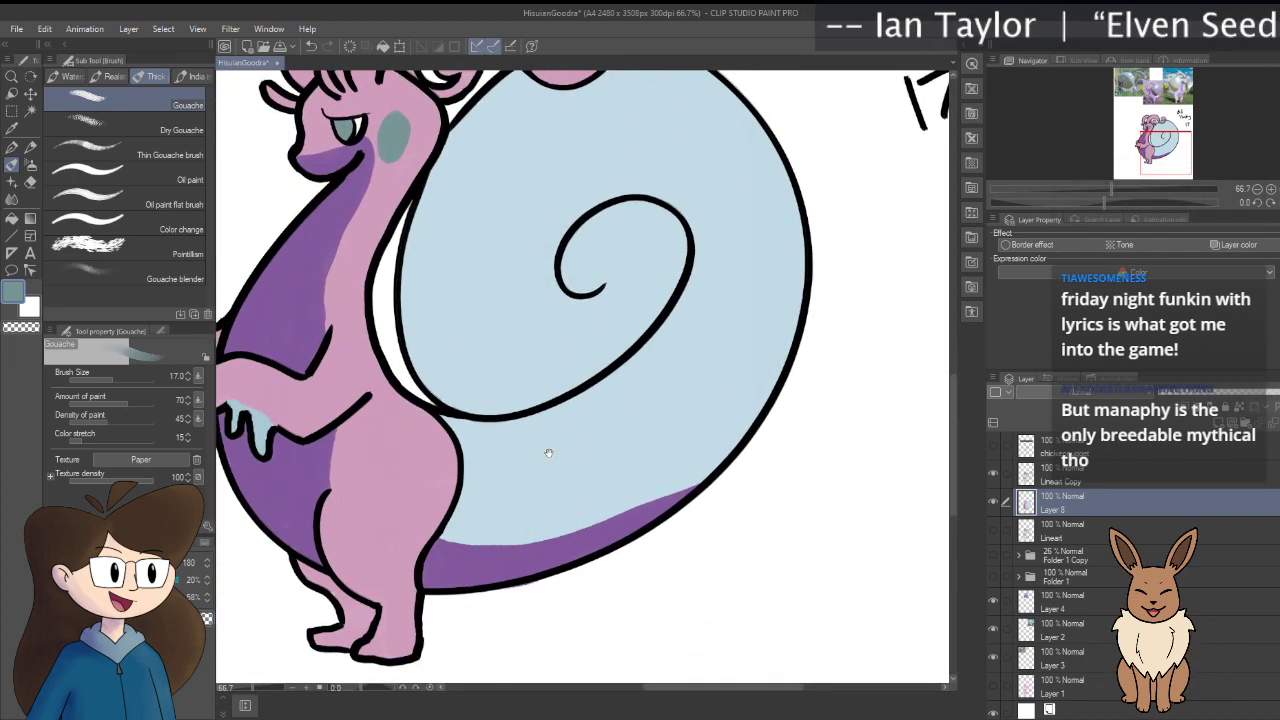
{"action": "left_click", "coordinate": [524, 568], "text": "alt"}
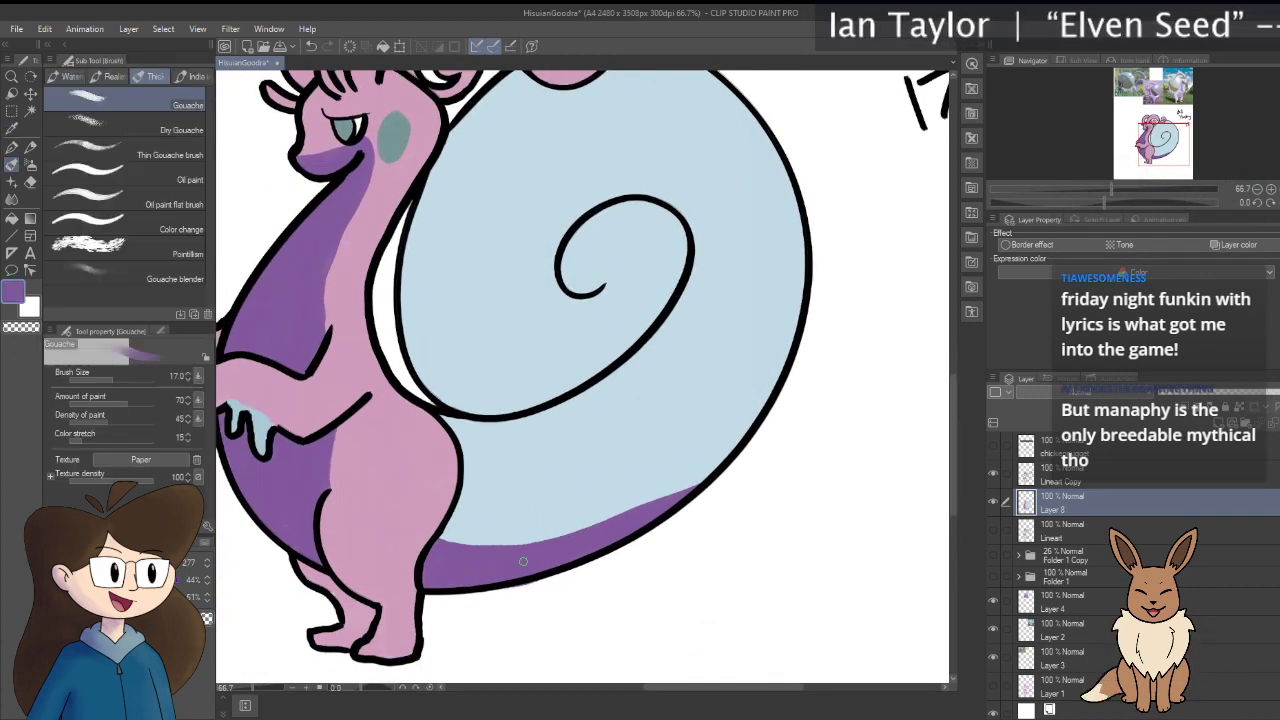
{"action": "scroll", "coordinate": [524, 568], "scroll_direction": "up", "scroll_amount": 4}
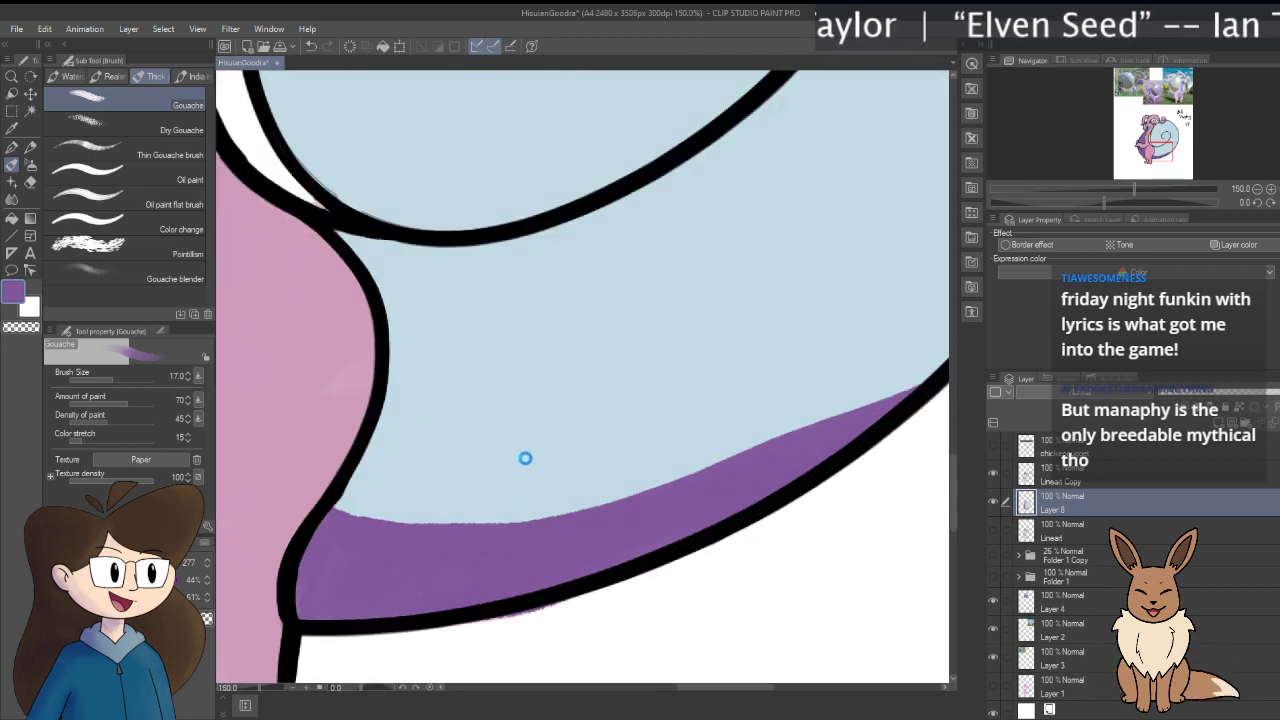
{"action": "scroll", "coordinate": [523, 430], "scroll_direction": "up", "scroll_amount": 3}
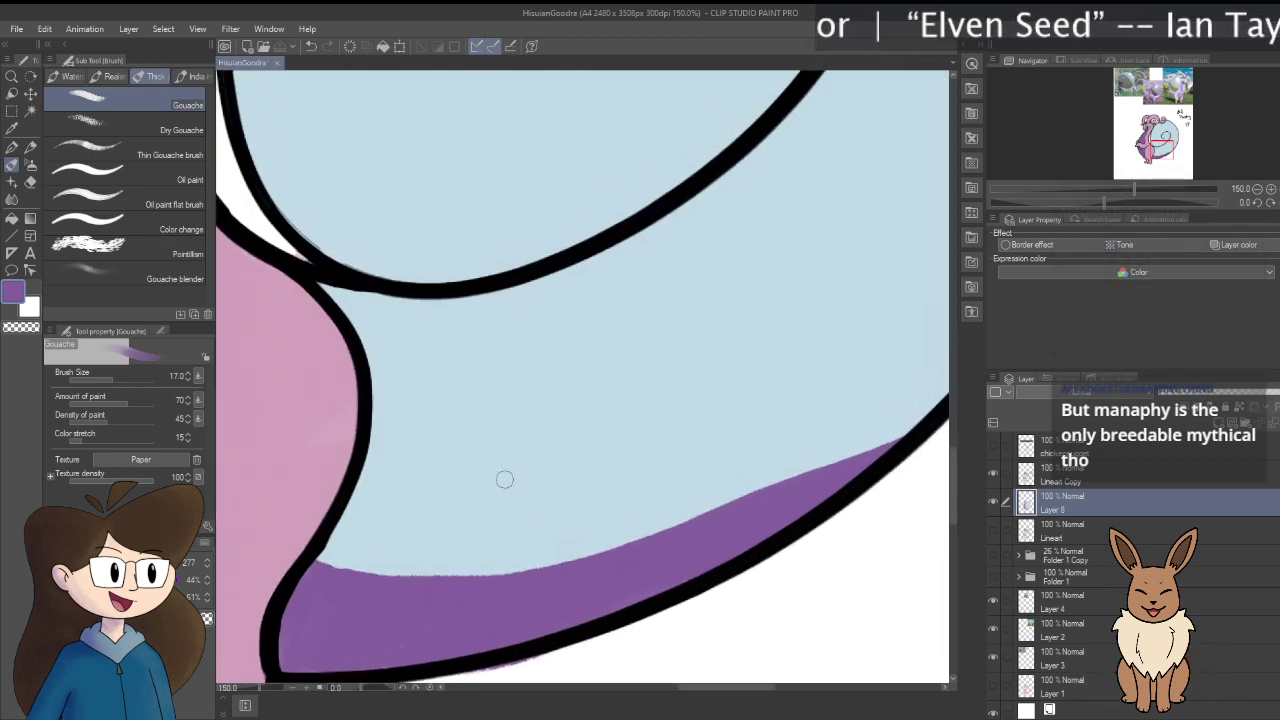
{"action": "scroll", "coordinate": [341, 544], "scroll_direction": "down", "scroll_amount": 2}
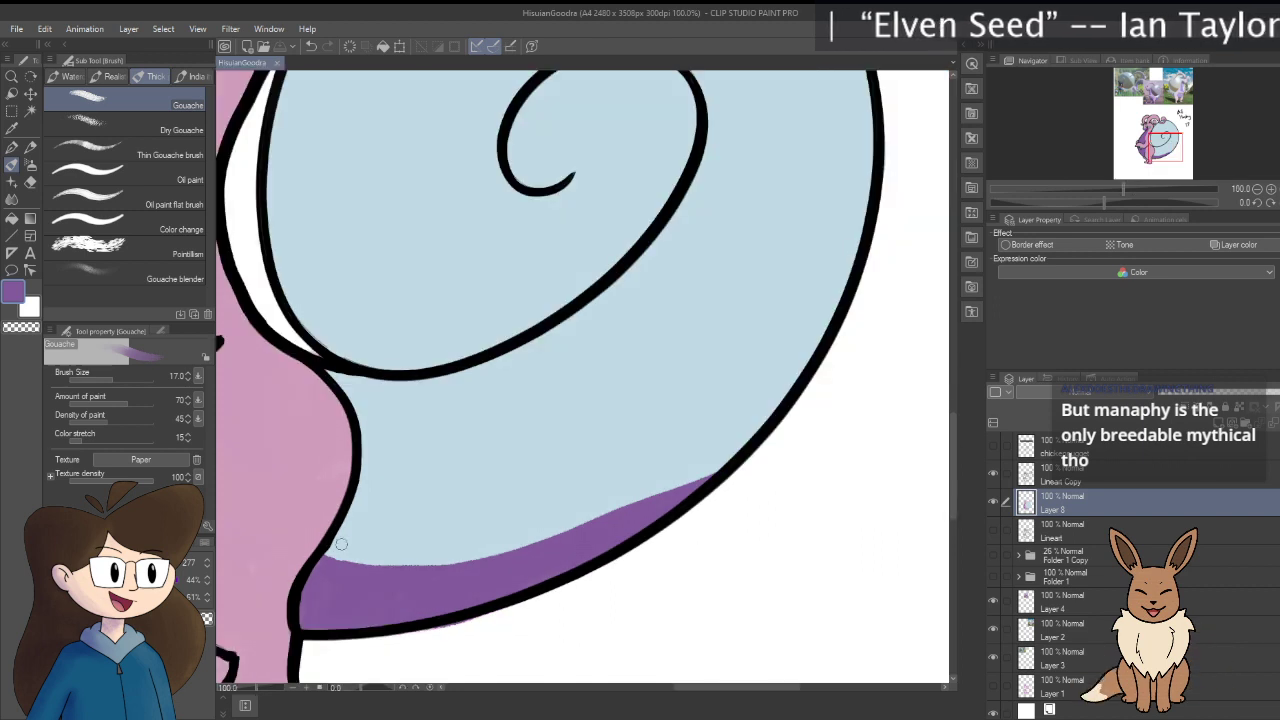
{"action": "left_click_drag", "start_coordinate": [325, 553], "coordinate": [440, 557]}
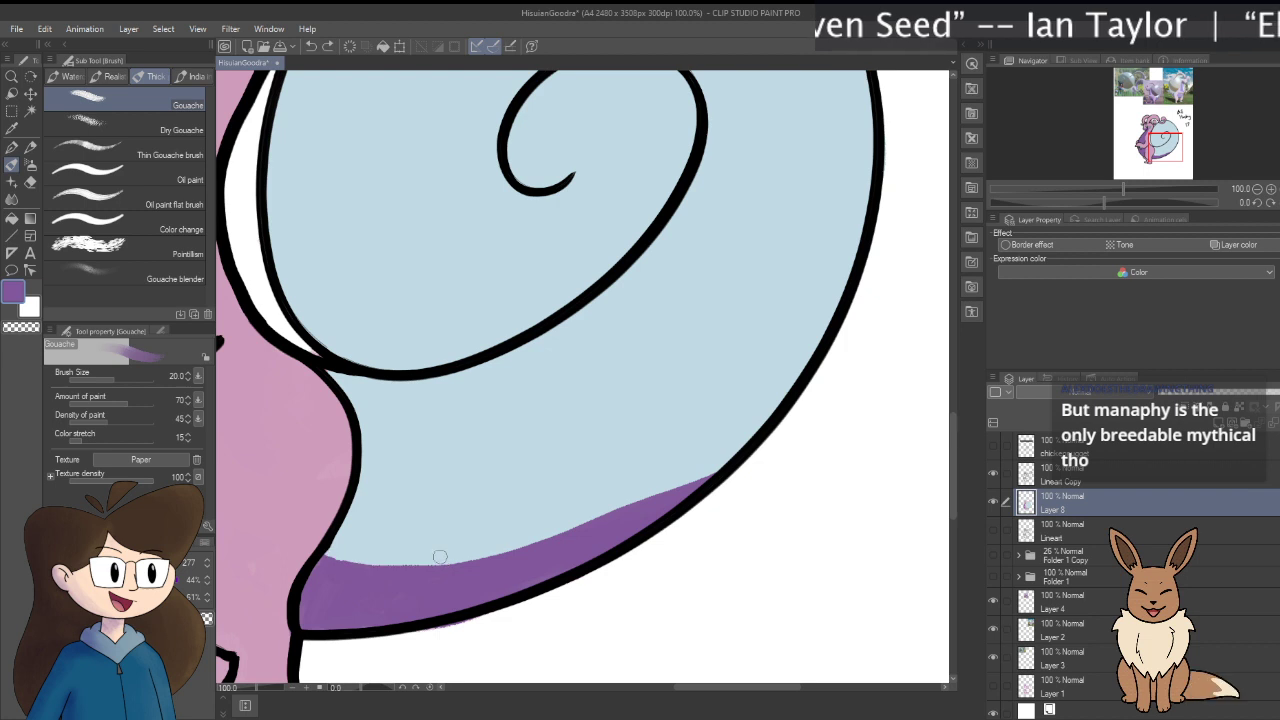
{"action": "key", "text": "i"}
{"action": "key", "text": "b"}
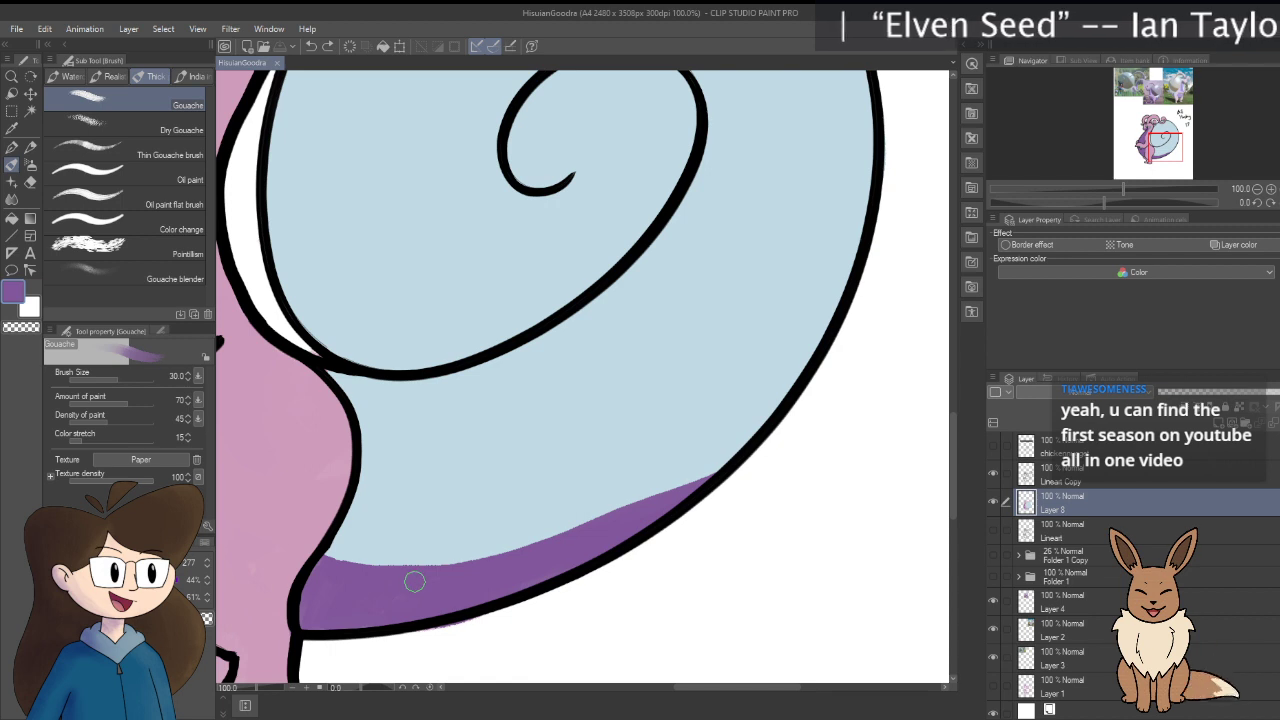
Step: Try extending the purple tail underside upward with rough, wavy Gouache strokes, and undo them
{"action": "mouse_move", "coordinate": [326, 551]}
{"action": "left_mouse_down"}
{"action": "mouse_move", "coordinate": [467, 560]}
{"action": "mouse_move", "coordinate": [560, 524]}
{"action": "left_mouse_up"}
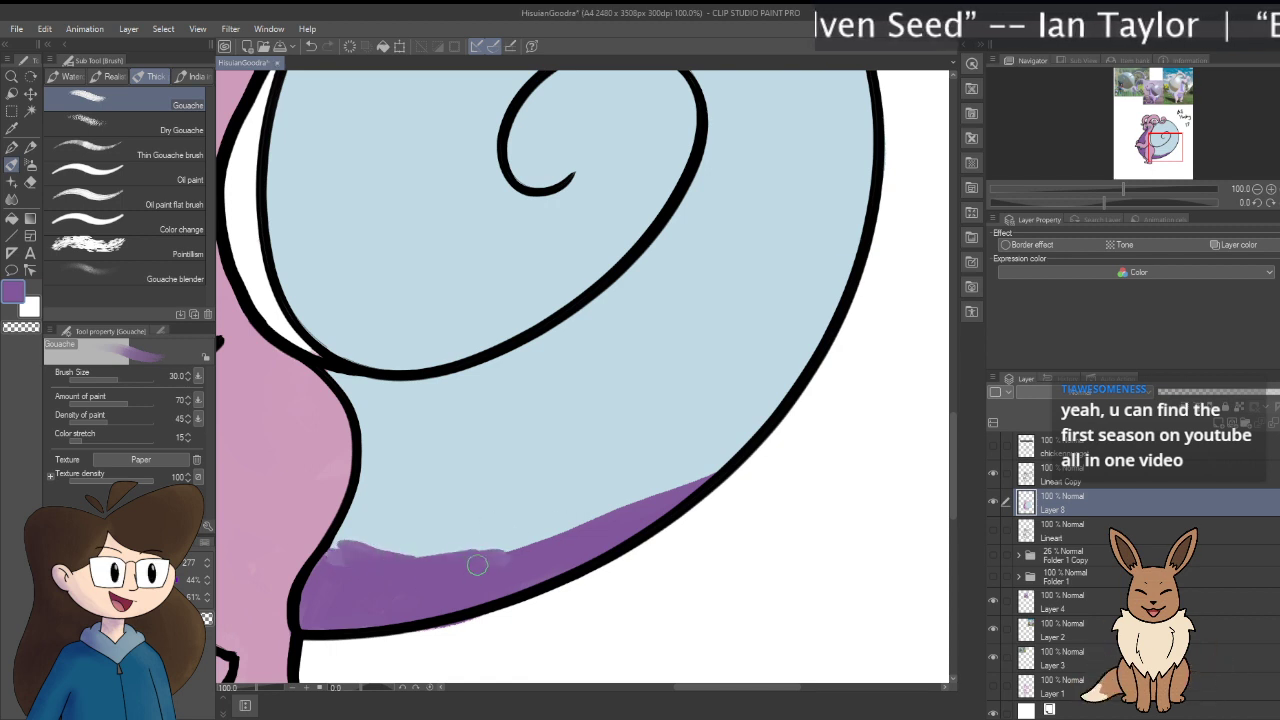
{"action": "mouse_move", "coordinate": [477, 565]}
{"action": "left_mouse_down"}
{"action": "mouse_move", "coordinate": [630, 497]}
{"action": "mouse_move", "coordinate": [648, 438]}
{"action": "mouse_move", "coordinate": [632, 485]}
{"action": "mouse_move", "coordinate": [710, 455]}
{"action": "left_mouse_up"}
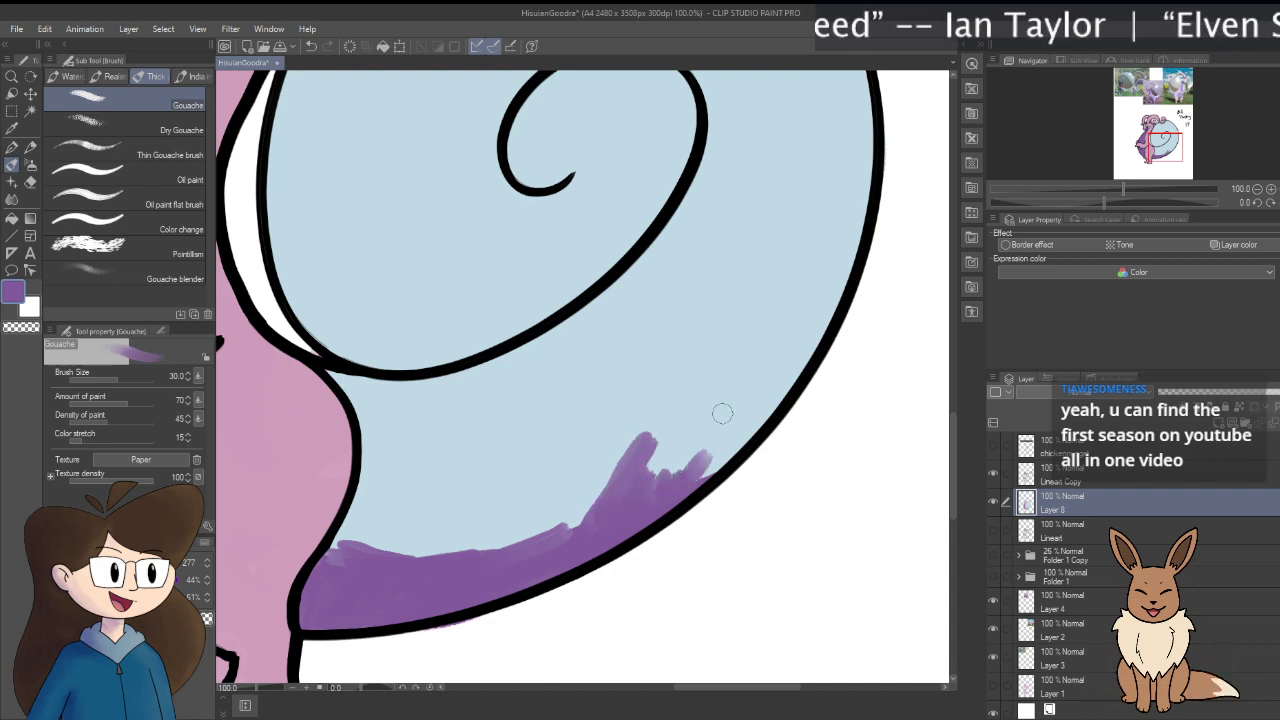
{"action": "key", "text": "ctrl+z"}
{"action": "key", "text": "ctrl+z"}
{"action": "key", "text": "ctrl+z"}
{"action": "key", "text": "ctrl+z"}
{"action": "key", "text": "ctrl+z"}
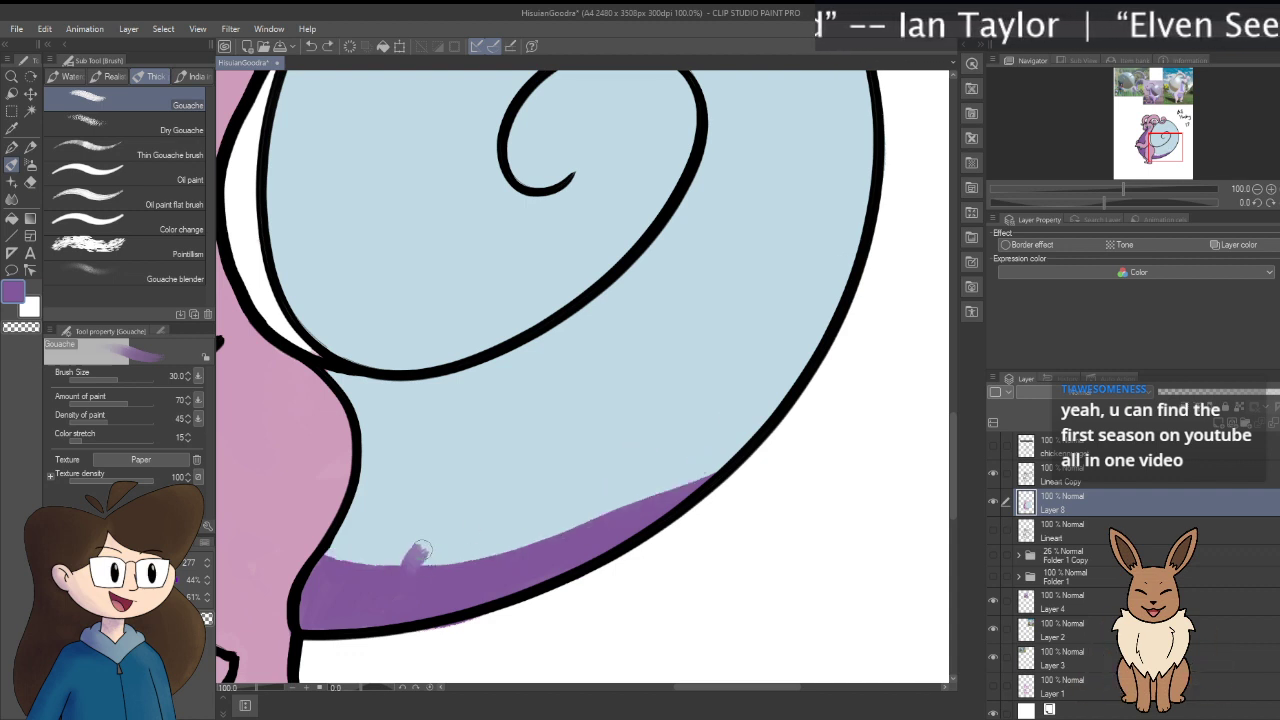
{"action": "mouse_move", "coordinate": [420, 550]}
{"action": "left_mouse_down"}
{"action": "mouse_move", "coordinate": [444, 578]}
{"action": "mouse_move", "coordinate": [482, 569]}
{"action": "left_mouse_up"}
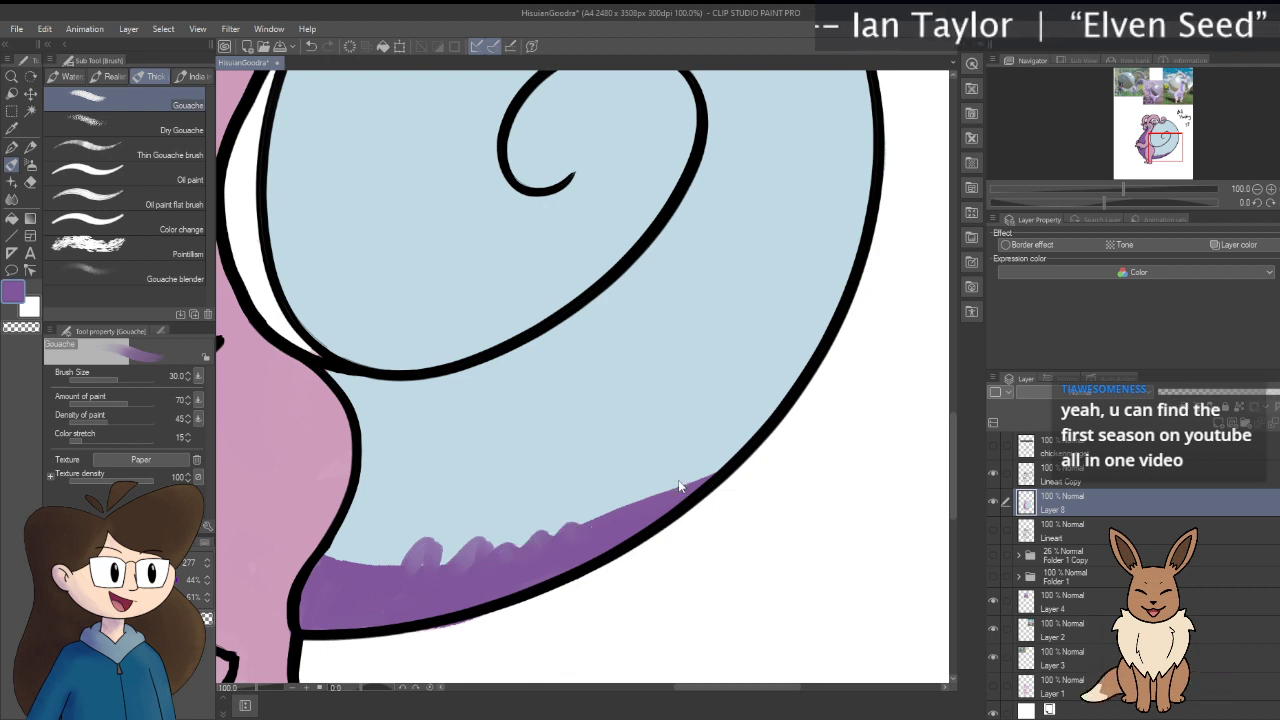
{"action": "key", "text": "ctrl+z"}
{"action": "mouse_move", "coordinate": [386, 571]}
{"action": "left_mouse_down"}
{"action": "mouse_move", "coordinate": [560, 527]}
{"action": "mouse_move", "coordinate": [685, 470]}
{"action": "left_mouse_up"}
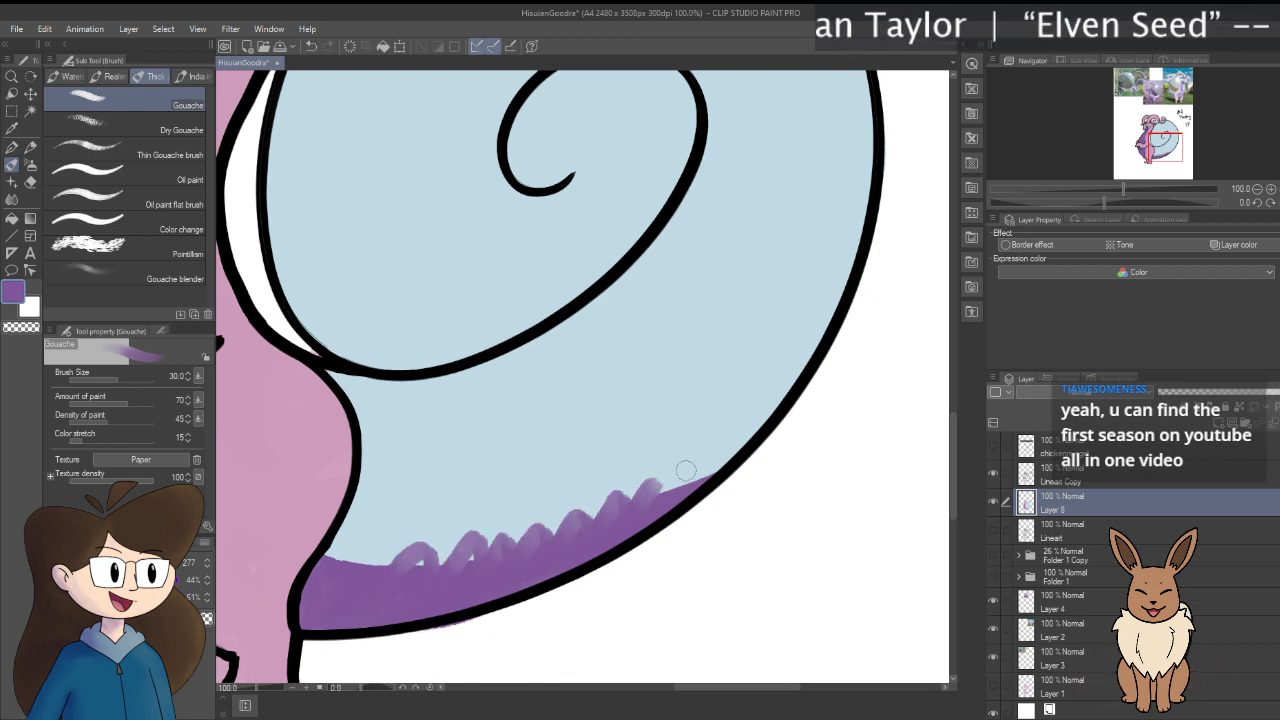
{"action": "key", "text": "ctrl+z"}
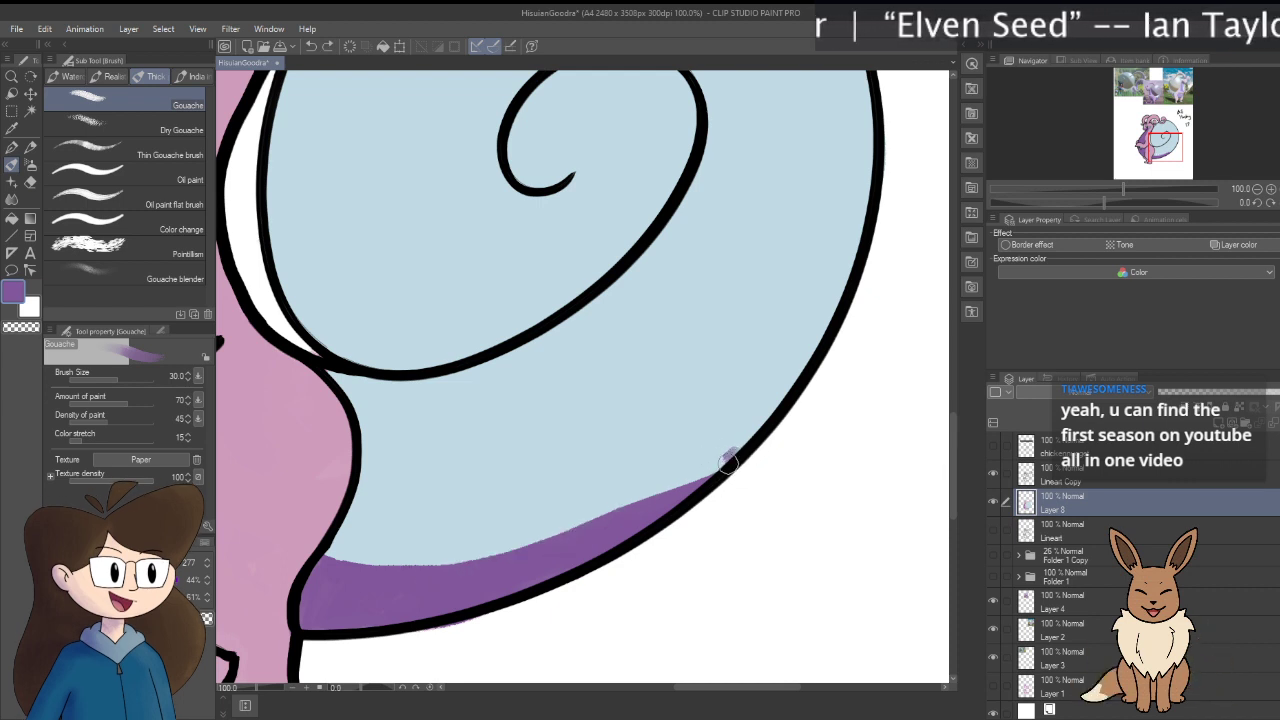
Step: Raise the upper edge of the purple tail underside with long, smooth Gouache strokes following its curve
{"action": "mouse_move", "coordinate": [728, 462]}
{"action": "left_mouse_down"}
{"action": "mouse_move", "coordinate": [474, 553]}
{"action": "mouse_move", "coordinate": [330, 549]}
{"action": "left_mouse_up"}
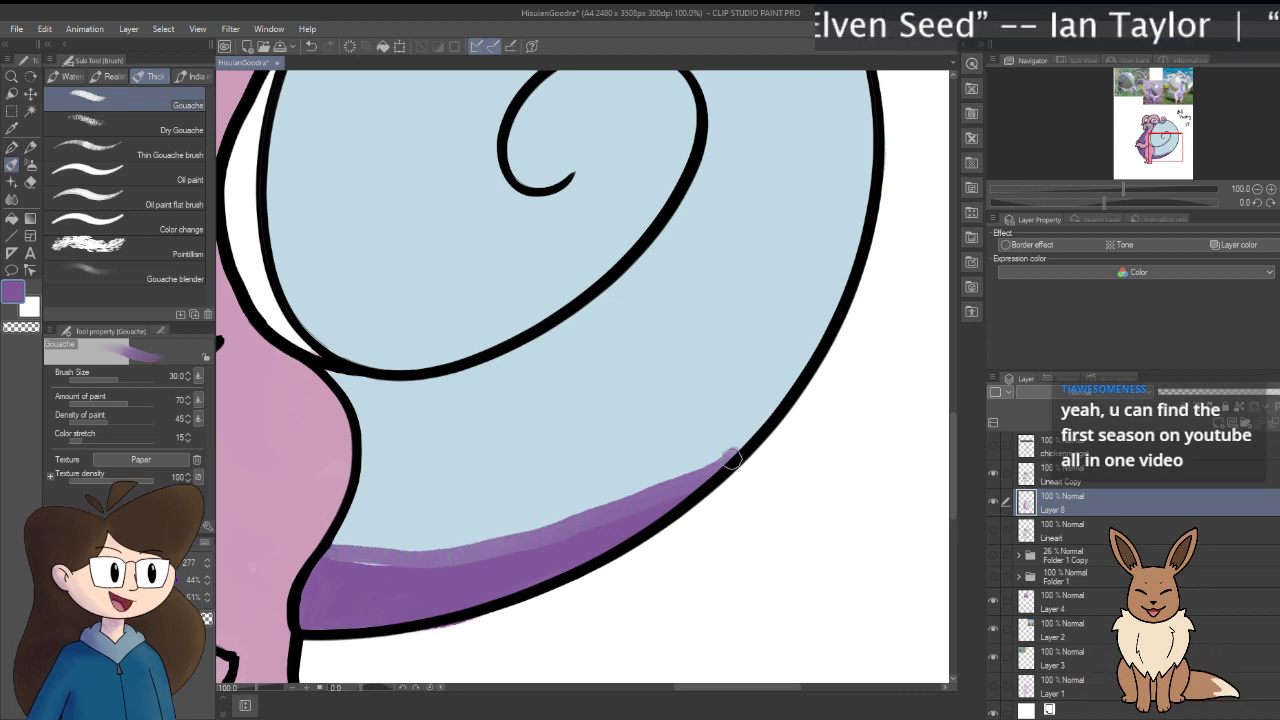
{"action": "mouse_move", "coordinate": [760, 497]}
{"action": "left_mouse_down"}
{"action": "mouse_move", "coordinate": [740, 540]}
{"action": "mouse_move", "coordinate": [790, 478]}
{"action": "left_mouse_up"}
{"action": "key", "text": "ctrl+z"}
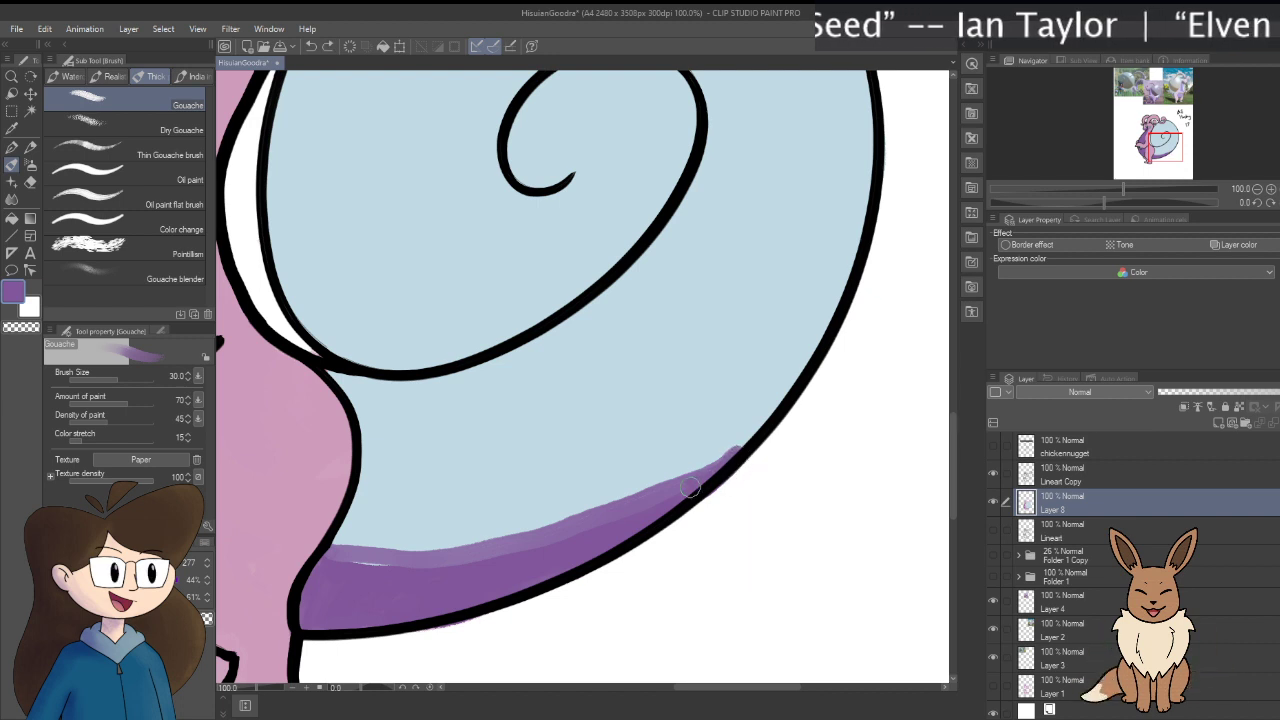
{"action": "mouse_move", "coordinate": [690, 487]}
{"action": "left_mouse_down"}
{"action": "mouse_move", "coordinate": [531, 550]}
{"action": "mouse_move", "coordinate": [448, 566]}
{"action": "mouse_move", "coordinate": [330, 572]}
{"action": "left_mouse_up"}
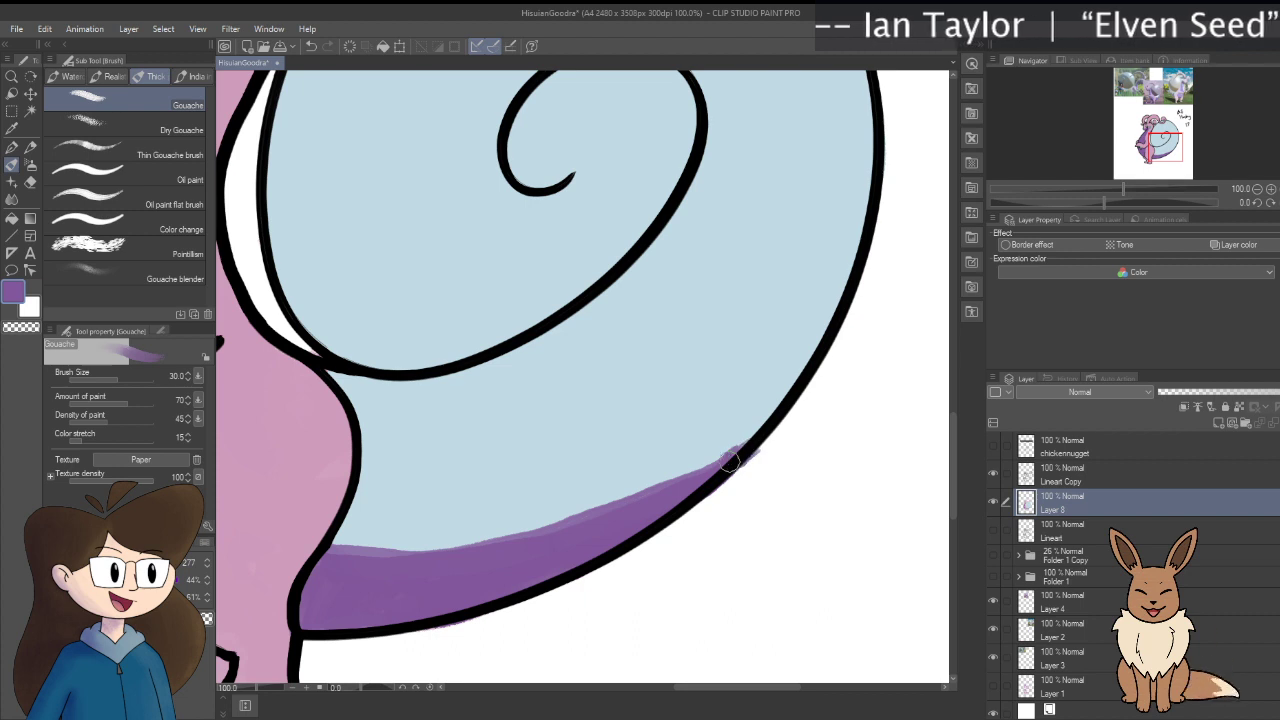
{"action": "left_click_drag", "start_coordinate": [731, 460], "coordinate": [446, 547]}
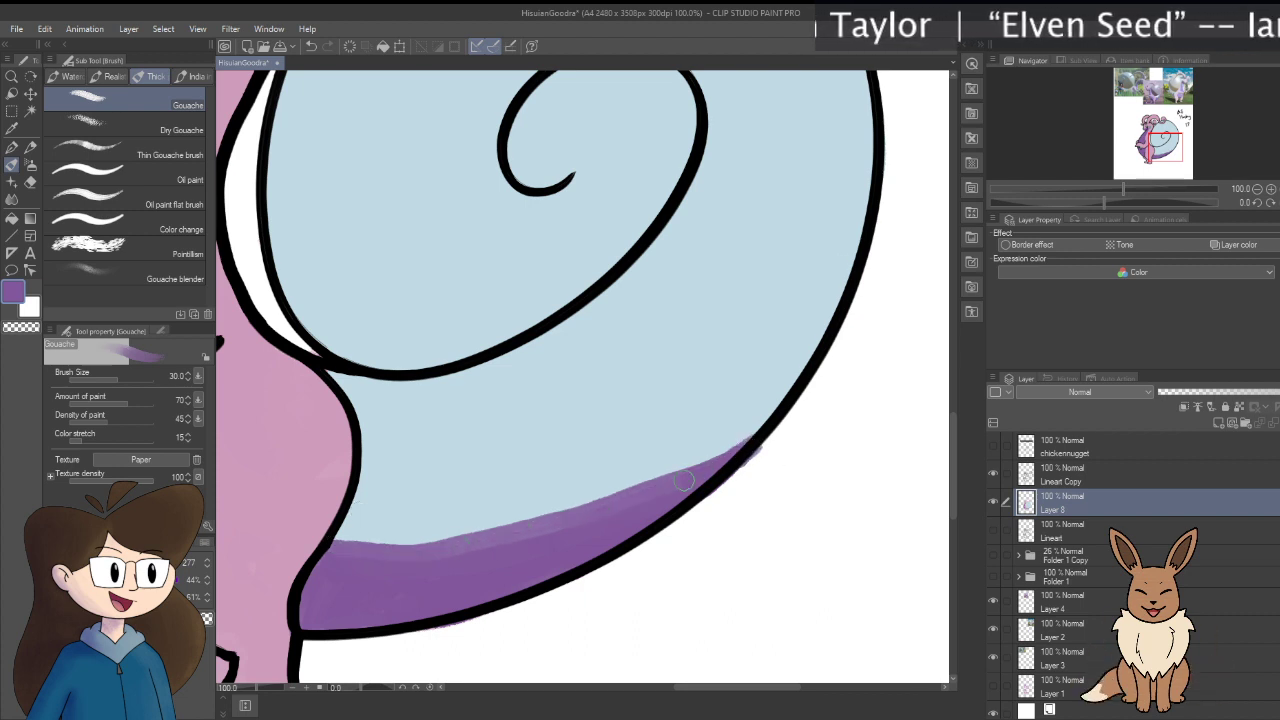
{"action": "mouse_move", "coordinate": [684, 481]}
{"action": "left_mouse_down"}
{"action": "mouse_move", "coordinate": [518, 539]}
{"action": "mouse_move", "coordinate": [386, 569]}
{"action": "left_mouse_up"}
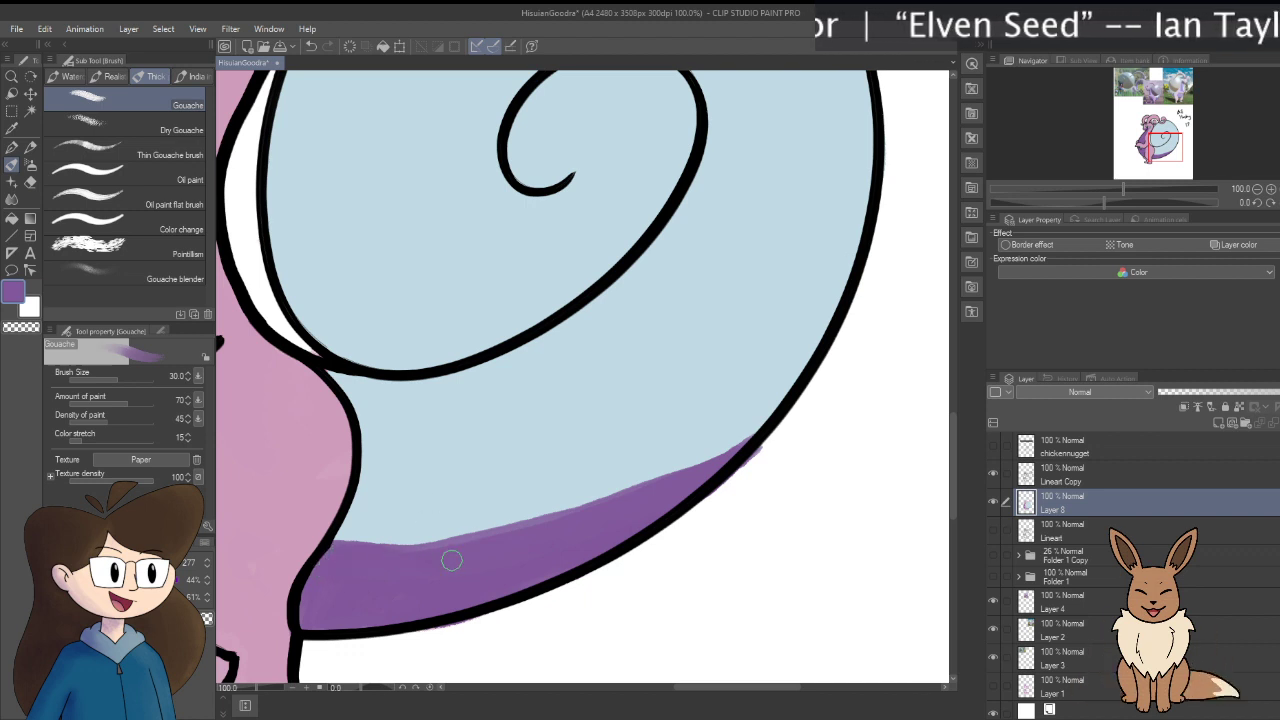
{"action": "left_click_drag", "start_coordinate": [390, 568], "coordinate": [600, 500]}
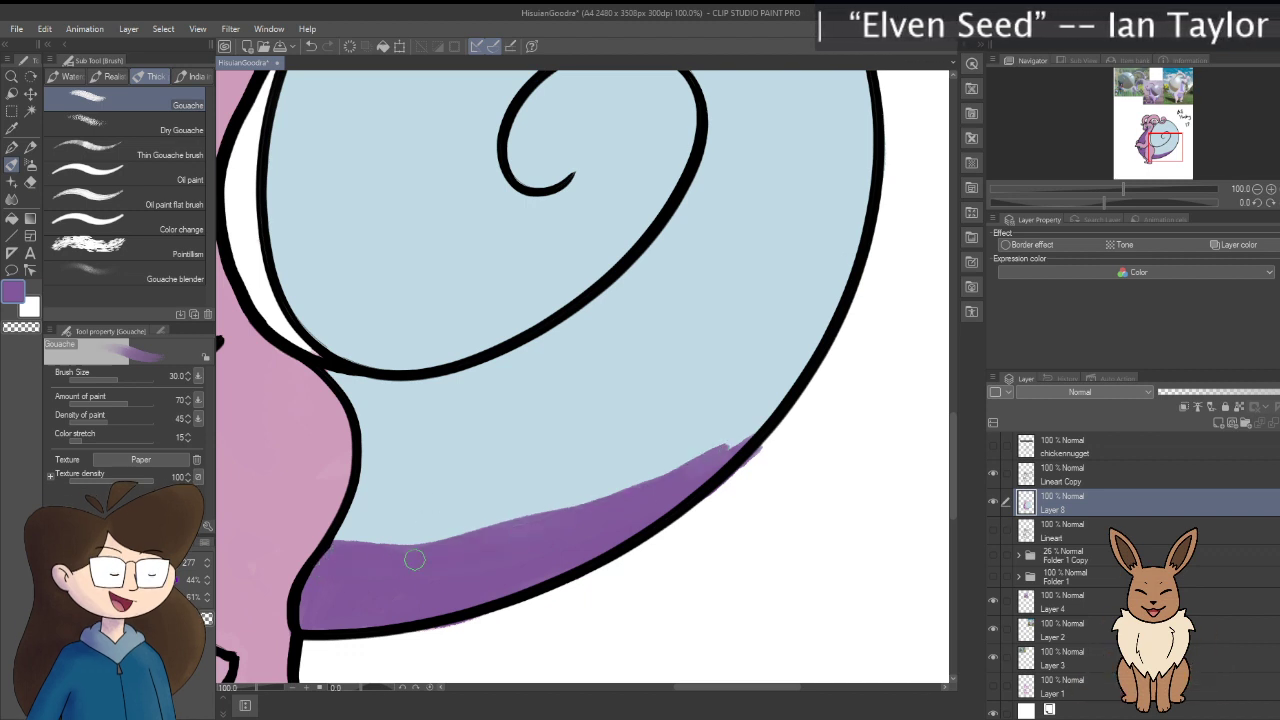
Step: Smooth the purple band's upper edge, extend its tip past the shell outline, and erase the overspill with the Hard eraser
{"action": "left_click_drag", "start_coordinate": [333, 546], "coordinate": [475, 537]}
{"action": "left_click_drag", "start_coordinate": [775, 433], "coordinate": [822, 406]}
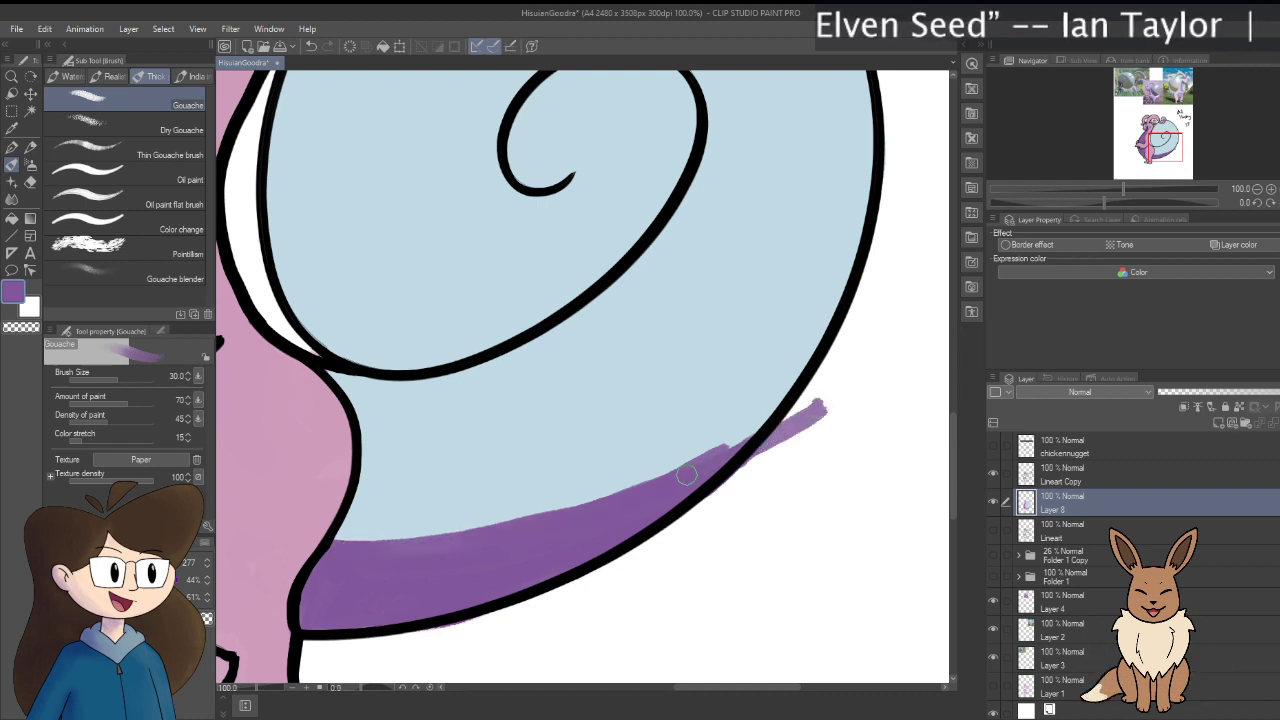
{"action": "mouse_move", "coordinate": [729, 450]}
{"action": "left_mouse_down"}
{"action": "mouse_move", "coordinate": [706, 472]}
{"action": "mouse_move", "coordinate": [768, 431]}
{"action": "mouse_move", "coordinate": [613, 517]}
{"action": "mouse_move", "coordinate": [504, 548]}
{"action": "mouse_move", "coordinate": [362, 557]}
{"action": "mouse_move", "coordinate": [664, 478]}
{"action": "left_mouse_up"}
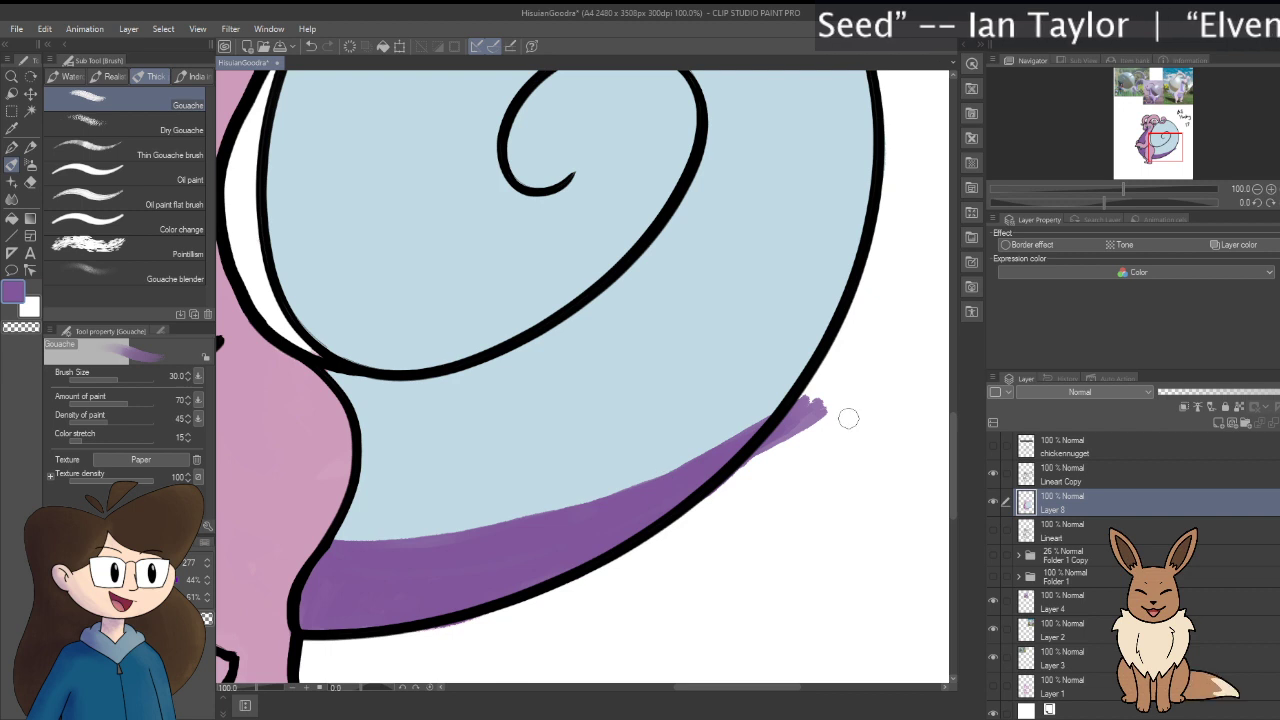
{"action": "key", "text": "e"}
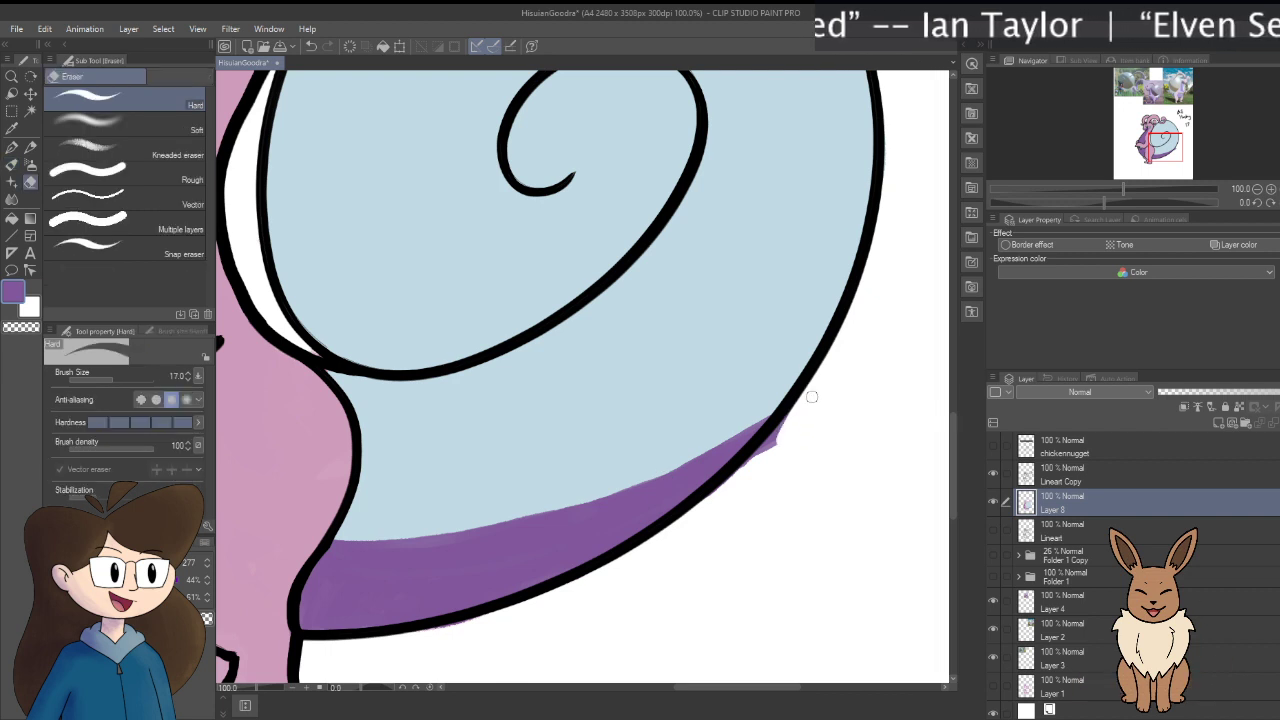
{"action": "left_click_drag", "start_coordinate": [812, 397], "coordinate": [758, 466]}
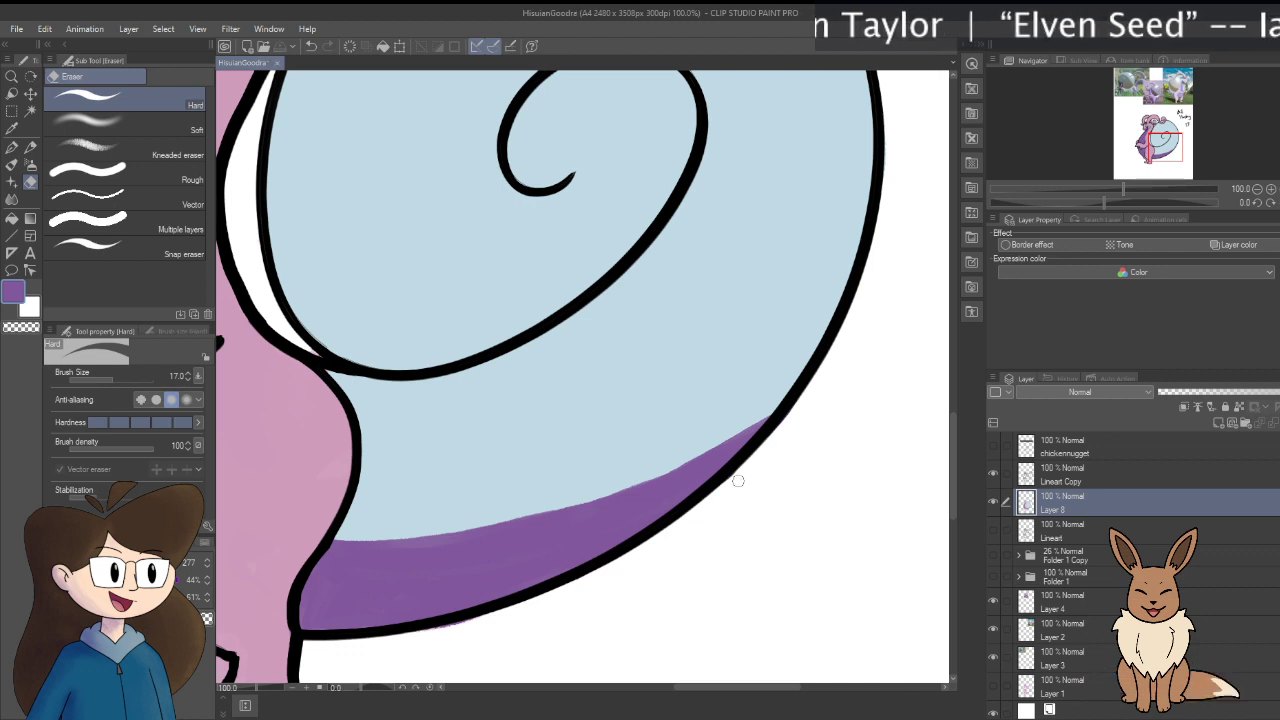
Step: Trim the purple band's tip with Gouache at size 50 in the shell's sampled light blue, and erase the overspill outside the outline
{"action": "scroll", "coordinate": [740, 487], "scroll_direction": "down", "scroll_amount": 2}
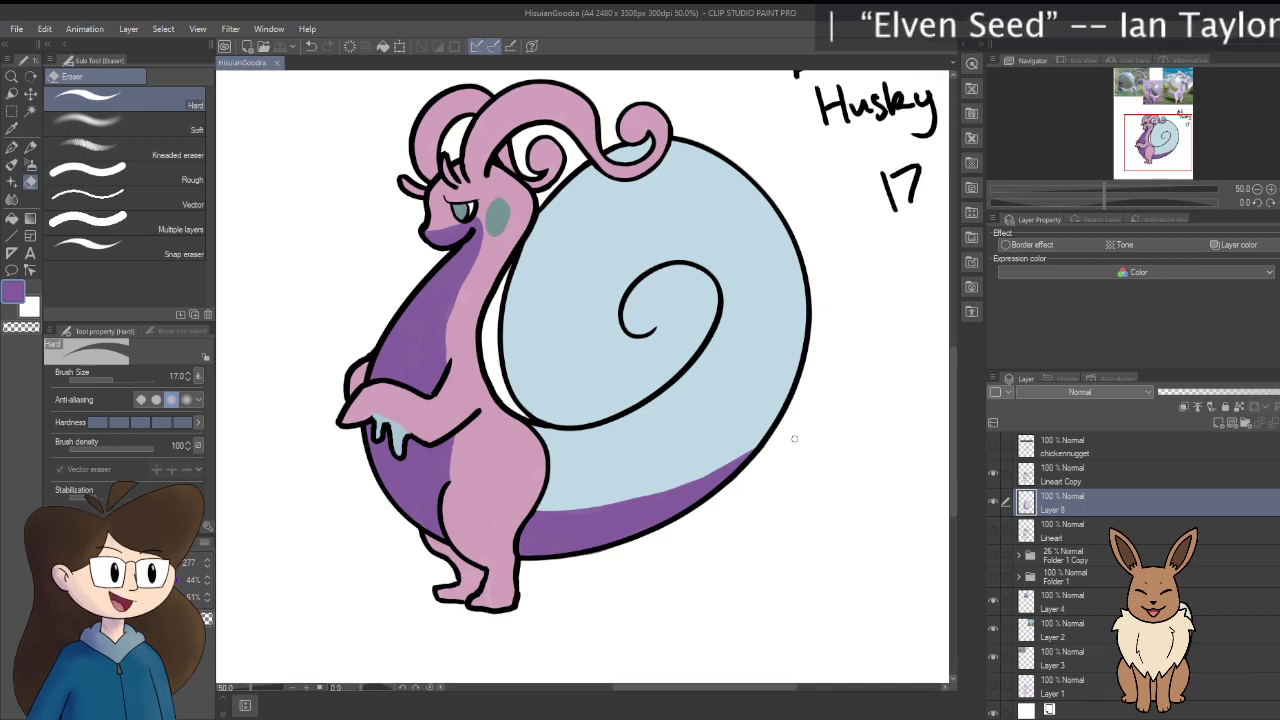
{"action": "scroll", "coordinate": [794, 438], "scroll_direction": "up", "scroll_amount": 2}
{"action": "key", "text": "i"}
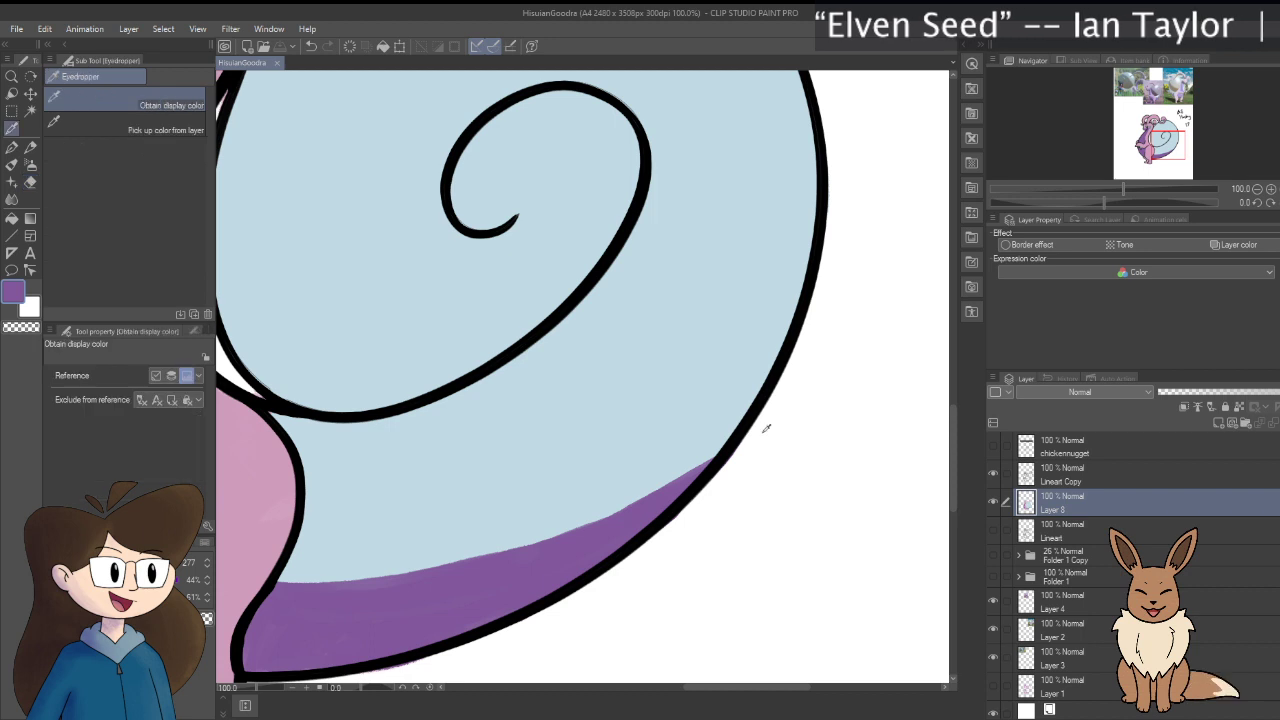
{"action": "left_click", "coordinate": [608, 400]}
{"action": "key", "text": "b"}
{"action": "left_click_drag", "start_coordinate": [543, 460], "coordinate": [562, 435]}
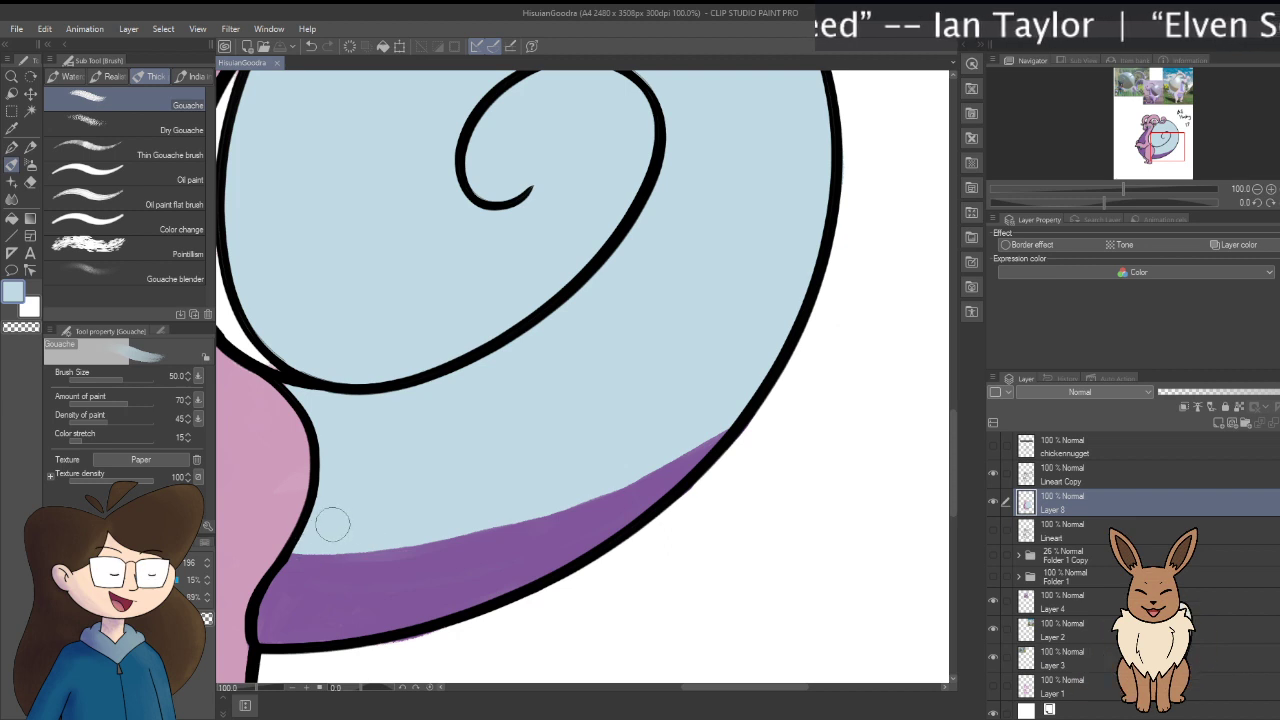
{"action": "mouse_move", "coordinate": [437, 529]}
{"action": "left_mouse_down"}
{"action": "mouse_move", "coordinate": [660, 470]}
{"action": "mouse_move", "coordinate": [740, 410]}
{"action": "left_mouse_up"}
{"action": "mouse_move", "coordinate": [457, 503]}
{"action": "left_mouse_down"}
{"action": "mouse_move", "coordinate": [523, 502]}
{"action": "mouse_move", "coordinate": [755, 422]}
{"action": "left_mouse_up"}
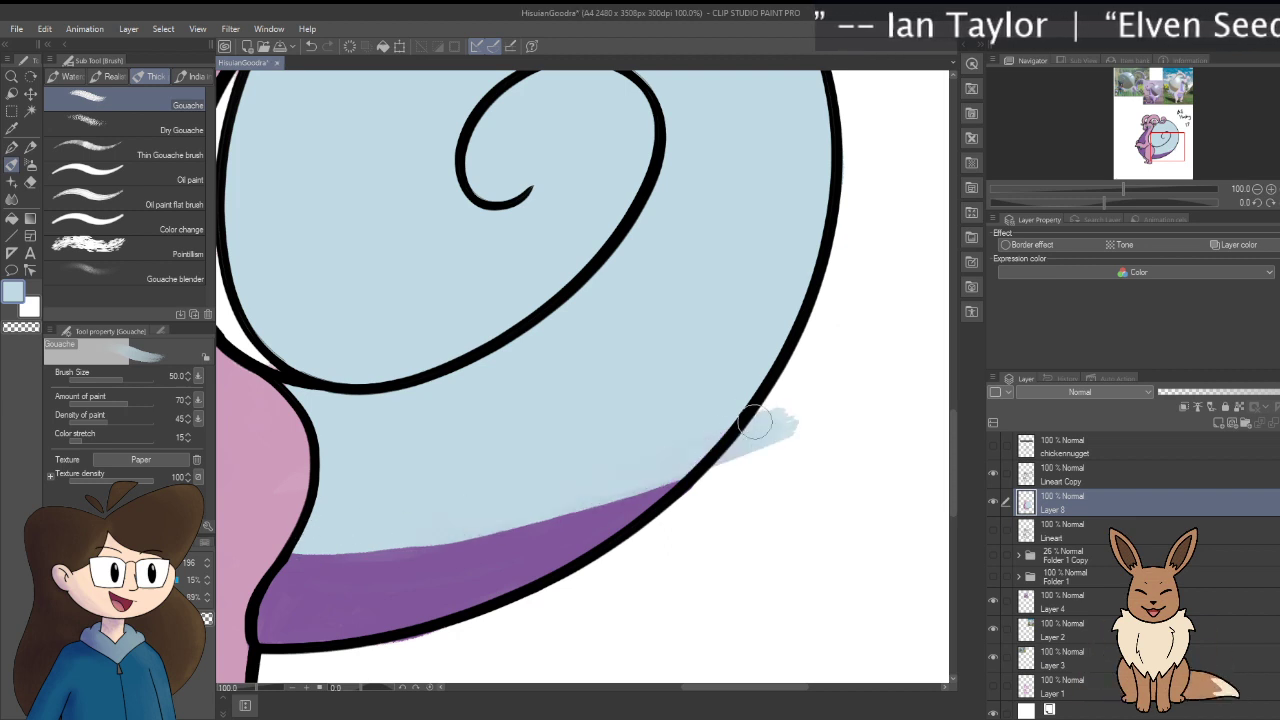
{"action": "mouse_move", "coordinate": [314, 529]}
{"action": "left_mouse_down"}
{"action": "mouse_move", "coordinate": [800, 381]}
{"action": "mouse_move", "coordinate": [771, 429]}
{"action": "mouse_move", "coordinate": [800, 366]}
{"action": "mouse_move", "coordinate": [730, 455]}
{"action": "mouse_move", "coordinate": [721, 488]}
{"action": "left_mouse_up"}
{"action": "key", "text": "e"}
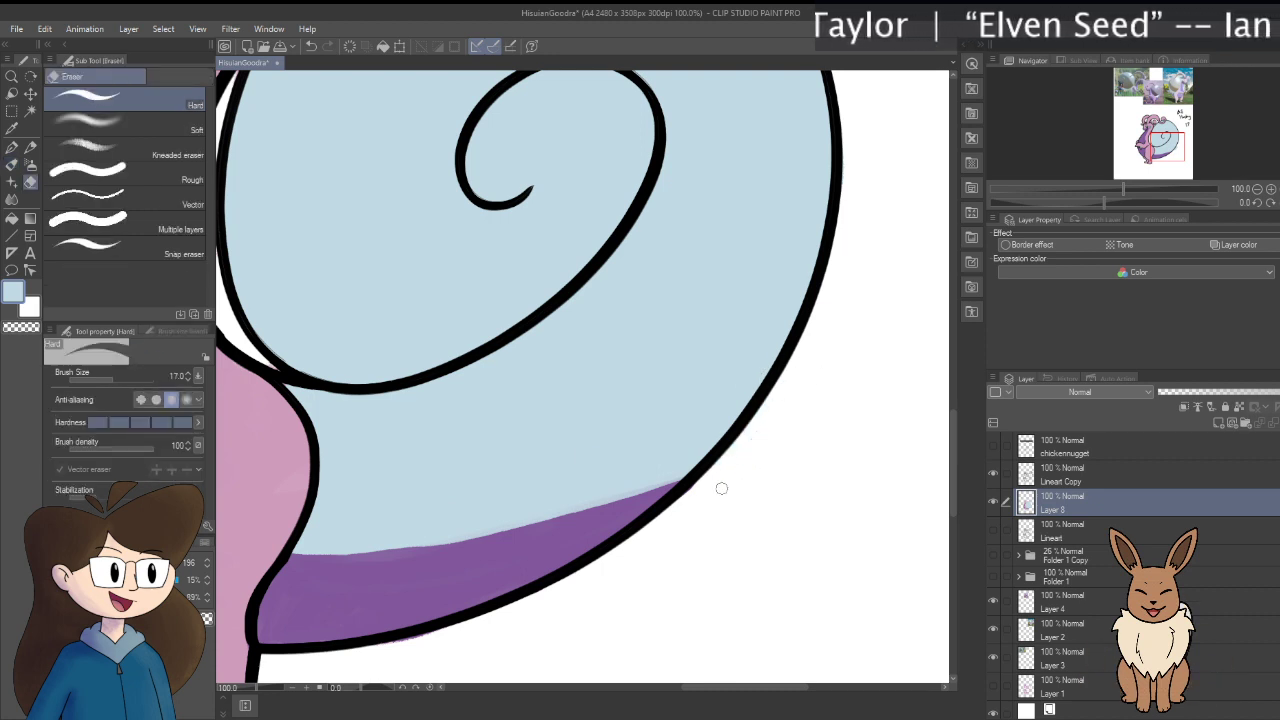
{"action": "left_click_drag", "start_coordinate": [768, 445], "coordinate": [715, 490]}
Step: Sample the teal of the cheek spot as the colour for the Gouache brush
{"action": "key", "text": "b"}
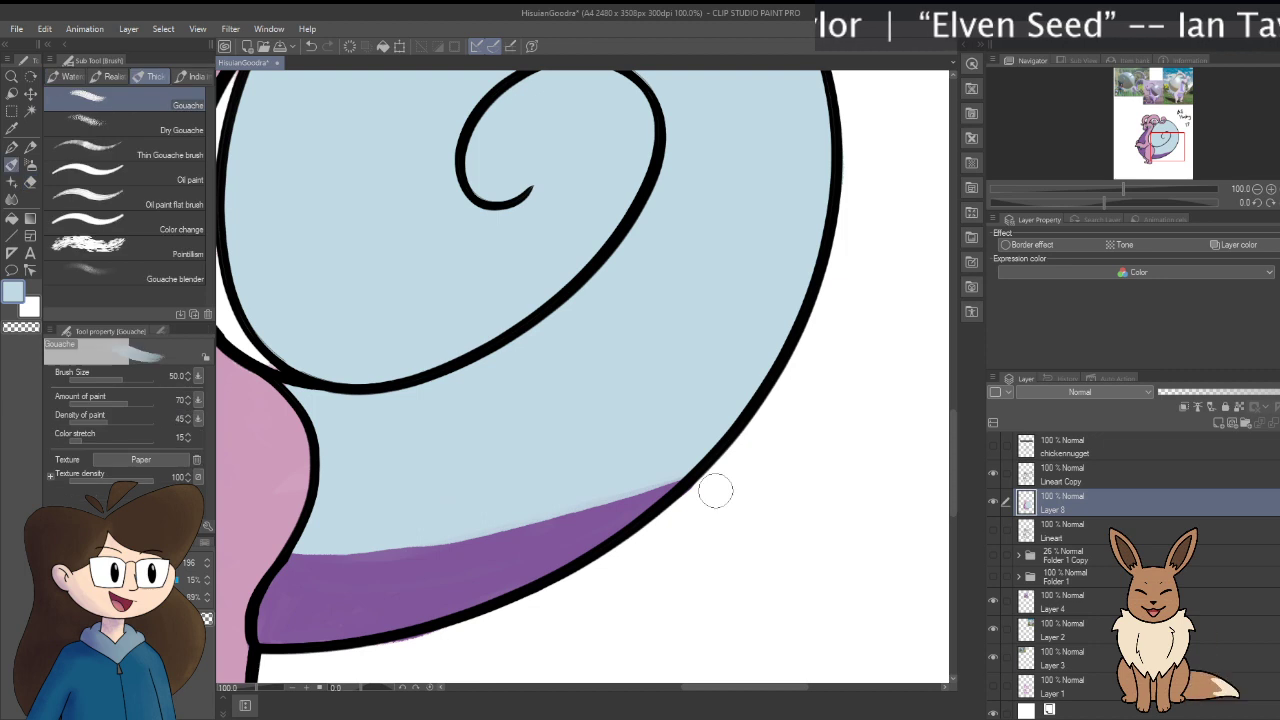
{"action": "scroll", "coordinate": [715, 490], "scroll_direction": "down", "scroll_amount": 3}
{"action": "key", "text": "i"}
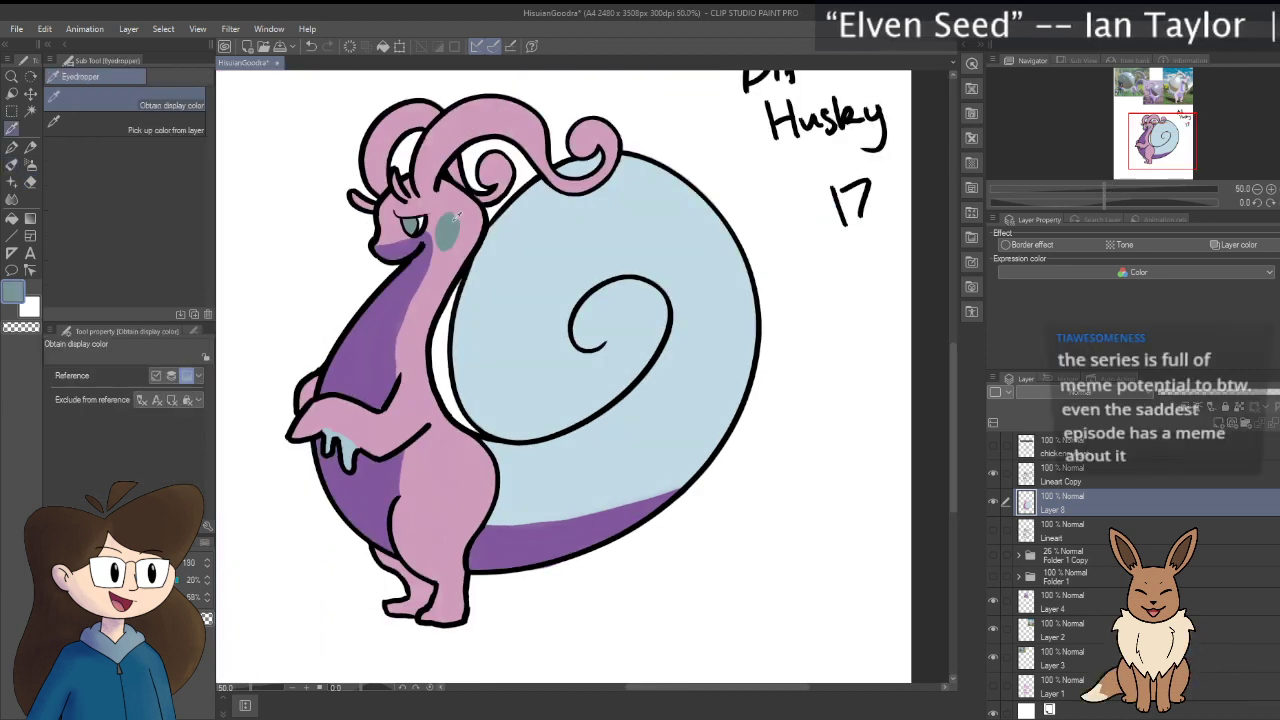
{"action": "key", "text": "b"}
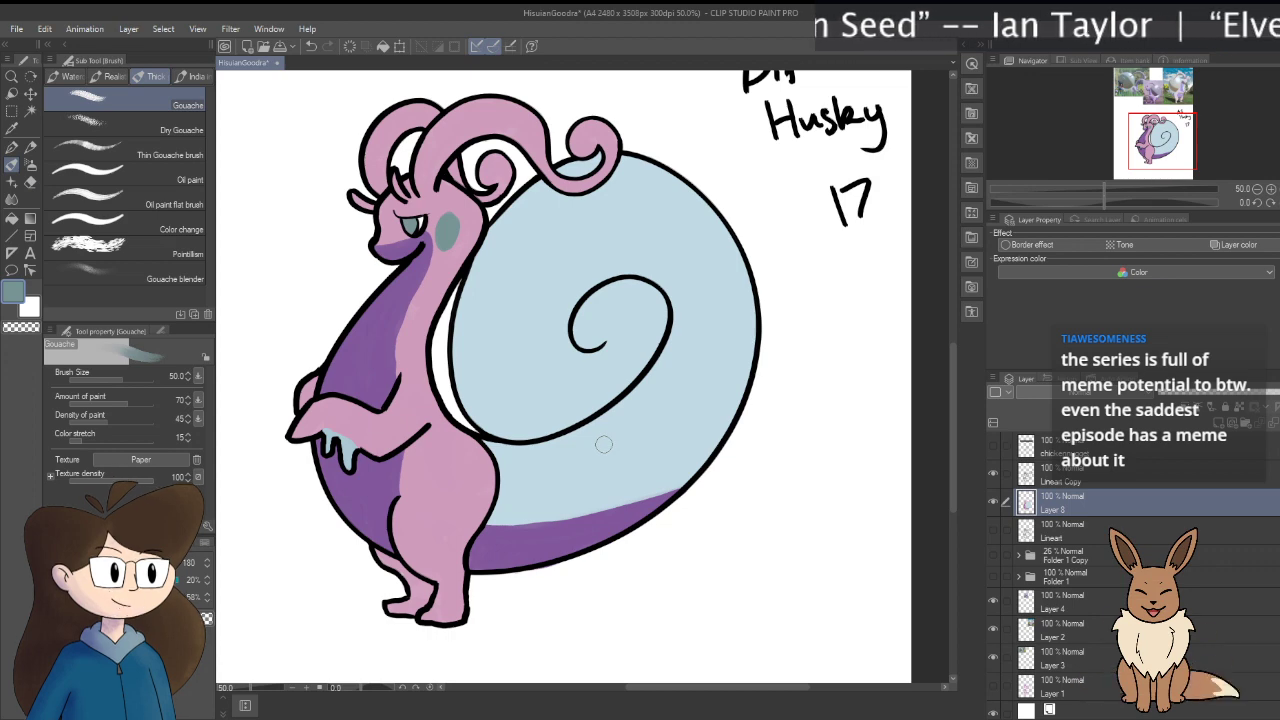
{"action": "scroll", "coordinate": [672, 492], "scroll_direction": "up", "scroll_amount": 5}
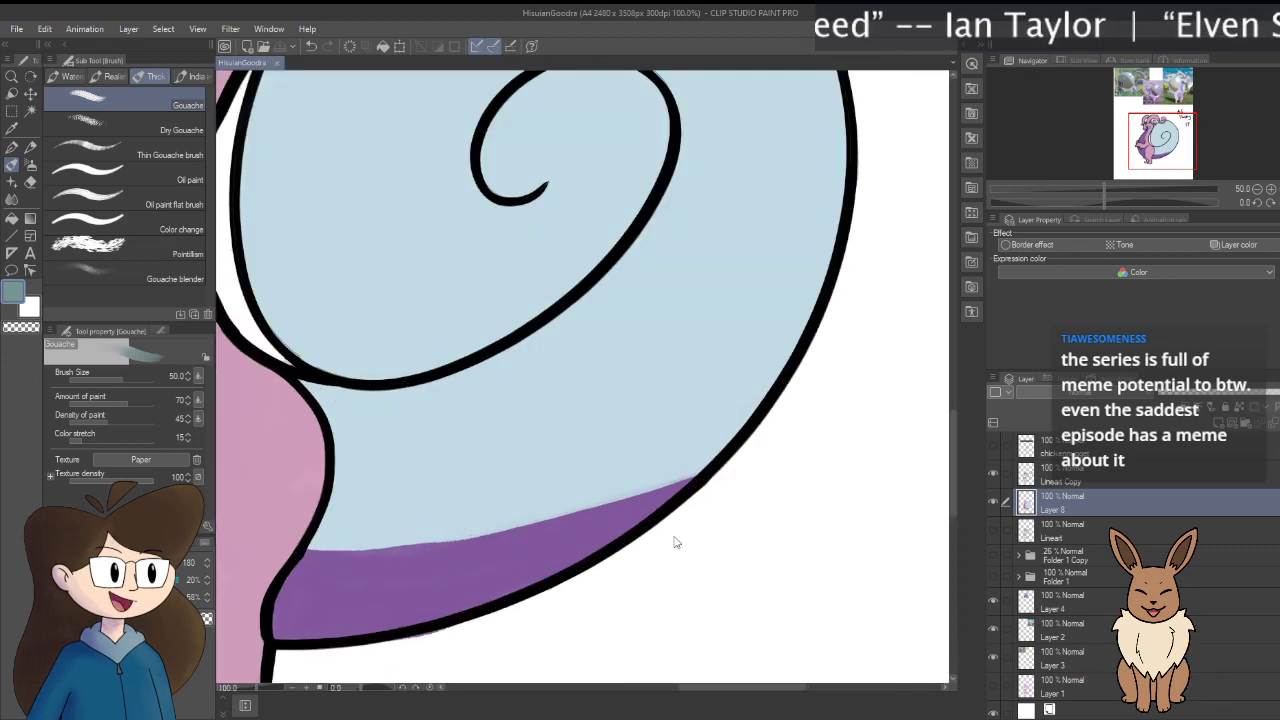
{"action": "key", "text": "b"}
{"action": "mouse_move", "coordinate": [480, 463]}
{"action": "left_mouse_down"}
{"action": "mouse_move", "coordinate": [497, 446]}
{"action": "mouse_move", "coordinate": [663, 423]}
{"action": "mouse_move", "coordinate": [683, 432]}
{"action": "left_mouse_up"}
{"action": "key", "text": "bracketright"}
{"action": "key", "text": "bracketright"}
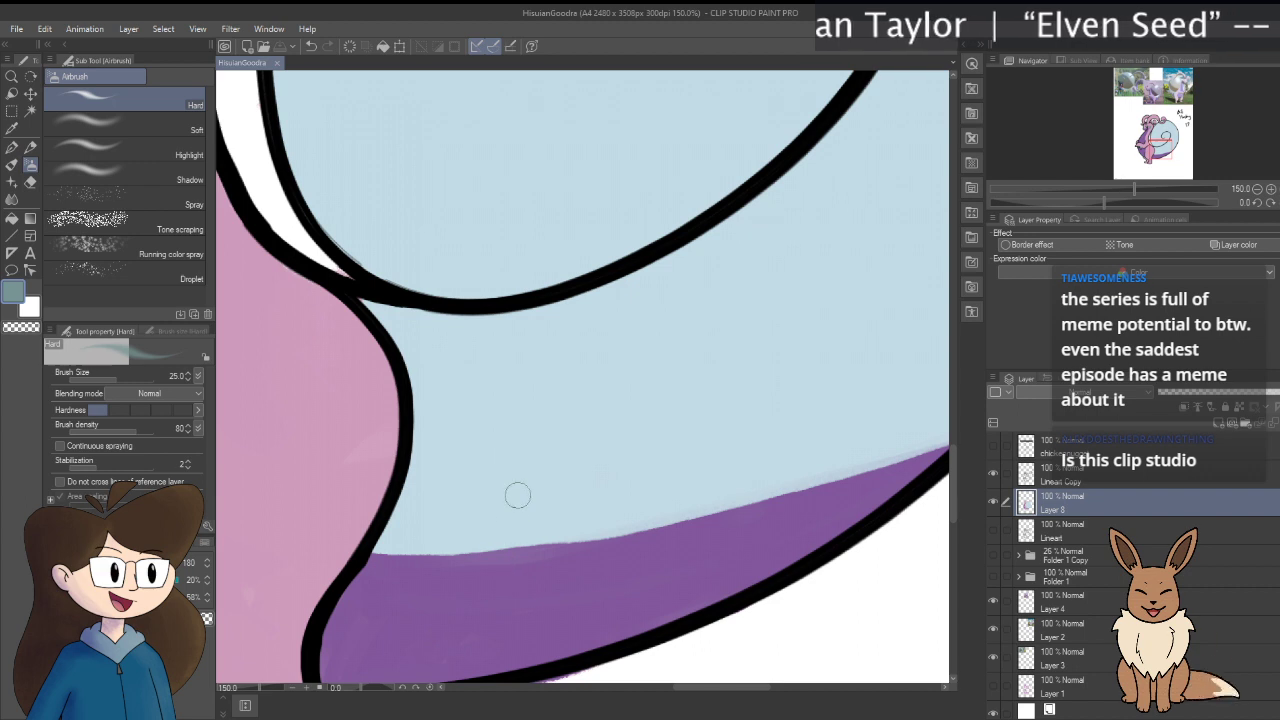
{"action": "key", "text": "bracketright"}
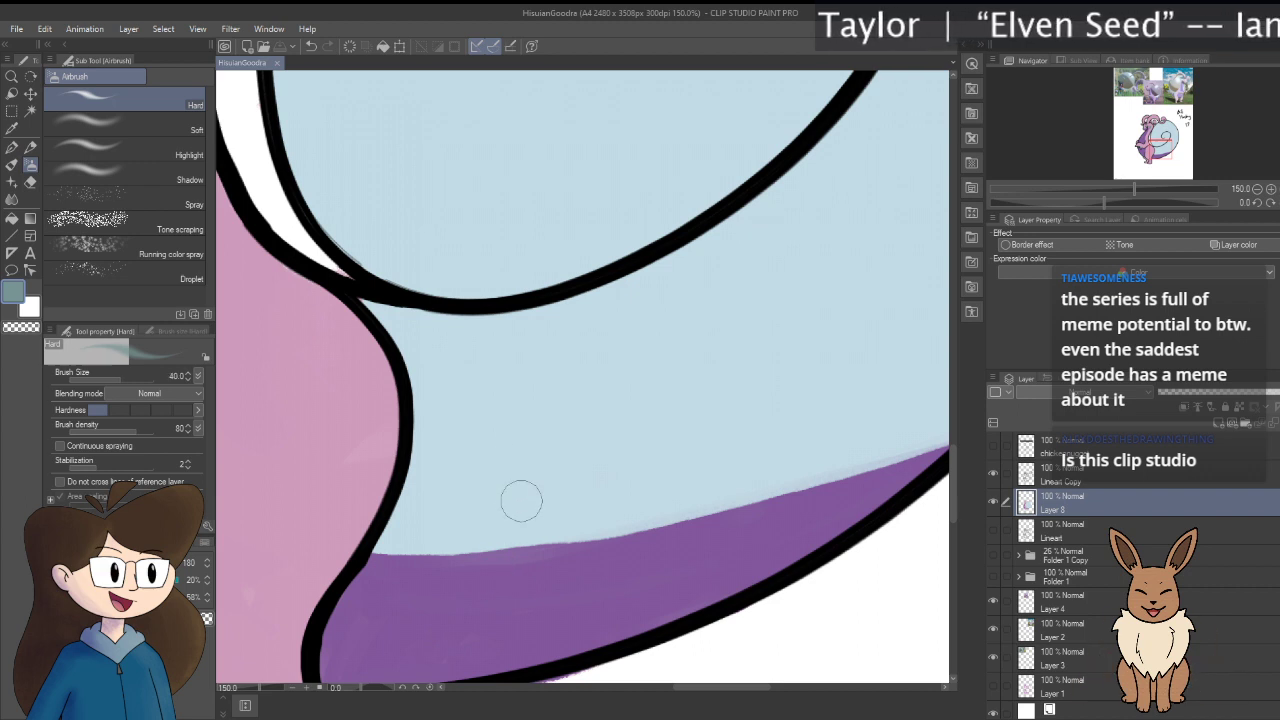
{"action": "mouse_move", "coordinate": [534, 549]}
{"action": "left_mouse_down"}
{"action": "mouse_move", "coordinate": [472, 553]}
{"action": "mouse_move", "coordinate": [531, 505]}
{"action": "mouse_move", "coordinate": [487, 598]}
{"action": "mouse_move", "coordinate": [498, 488]}
{"action": "mouse_move", "coordinate": [543, 538]}
{"action": "left_mouse_up"}
{"action": "key", "text": "ctrl+z"}
{"action": "key", "text": "b"}
{"action": "key", "text": "b"}
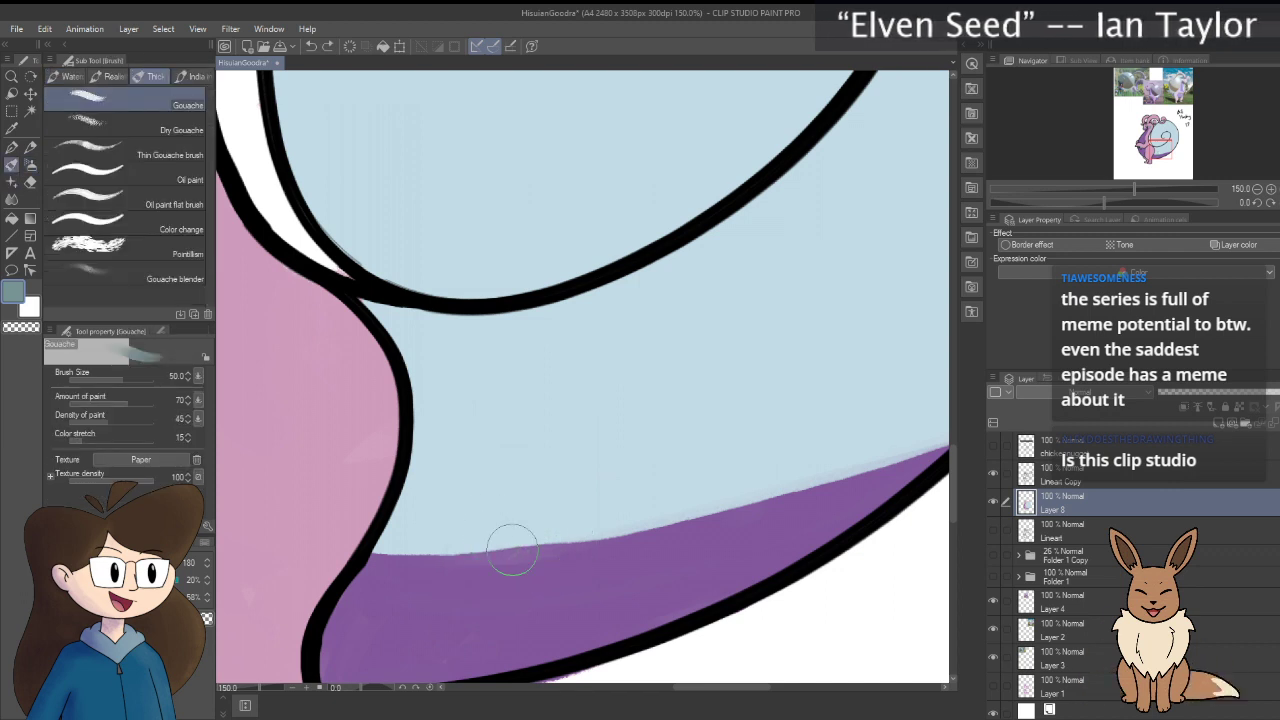
Step: Try painting two teal ovals across the purple band's upper edge with Gouache at size 50, and undo them
{"action": "mouse_move", "coordinate": [498, 549]}
{"action": "left_mouse_down"}
{"action": "mouse_move", "coordinate": [519, 586]}
{"action": "mouse_move", "coordinate": [486, 520]}
{"action": "mouse_move", "coordinate": [524, 538]}
{"action": "mouse_move", "coordinate": [476, 589]}
{"action": "mouse_move", "coordinate": [508, 490]}
{"action": "mouse_move", "coordinate": [537, 575]}
{"action": "mouse_move", "coordinate": [460, 567]}
{"action": "mouse_move", "coordinate": [555, 495]}
{"action": "mouse_move", "coordinate": [510, 605]}
{"action": "mouse_move", "coordinate": [497, 474]}
{"action": "mouse_move", "coordinate": [535, 503]}
{"action": "left_mouse_up"}
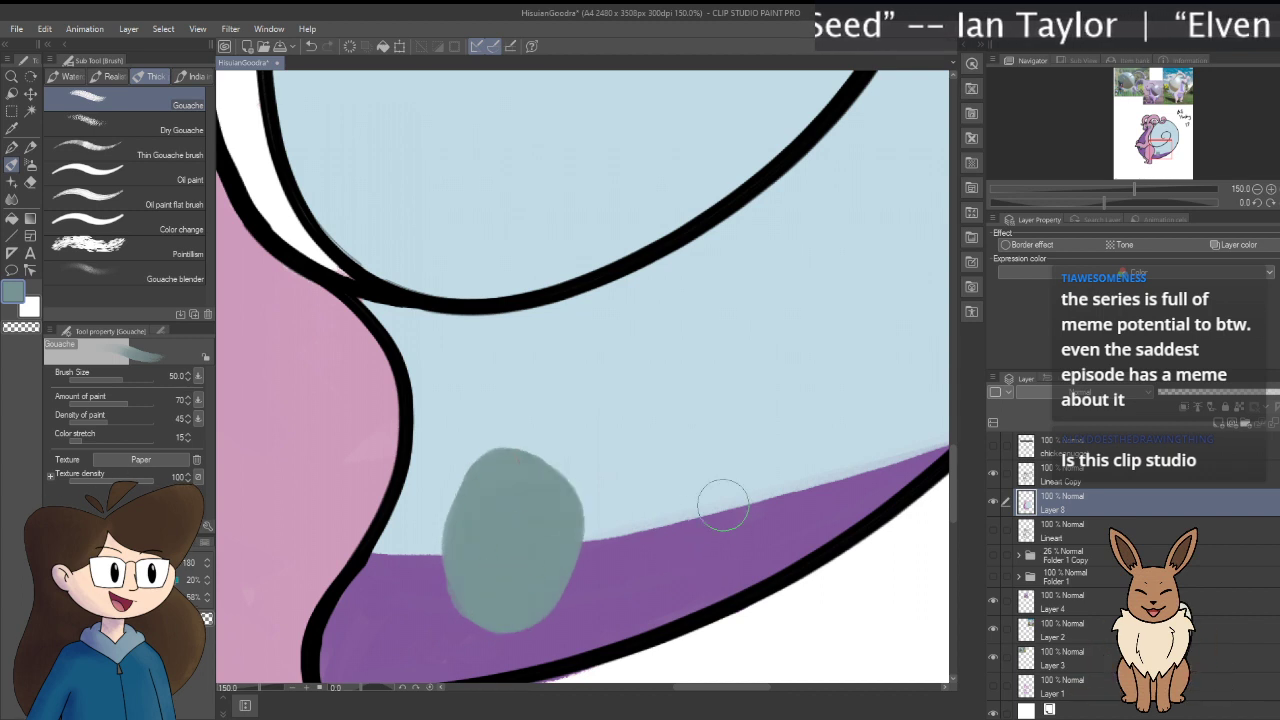
{"action": "mouse_move", "coordinate": [723, 506]}
{"action": "left_mouse_down"}
{"action": "mouse_move", "coordinate": [759, 478]}
{"action": "mouse_move", "coordinate": [790, 504]}
{"action": "mouse_move", "coordinate": [779, 563]}
{"action": "mouse_move", "coordinate": [742, 528]}
{"action": "mouse_move", "coordinate": [736, 475]}
{"action": "mouse_move", "coordinate": [782, 466]}
{"action": "left_mouse_up"}
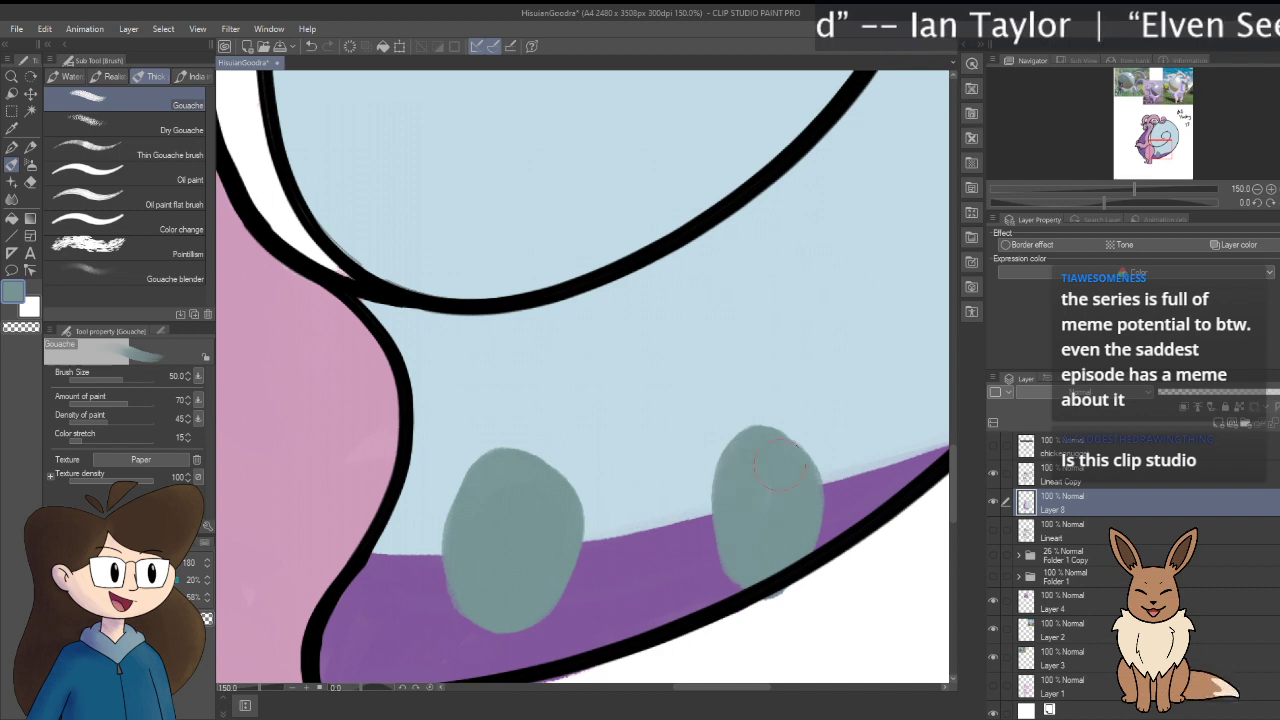
{"action": "key", "text": "ctrl+z"}
{"action": "key", "text": "ctrl+z"}
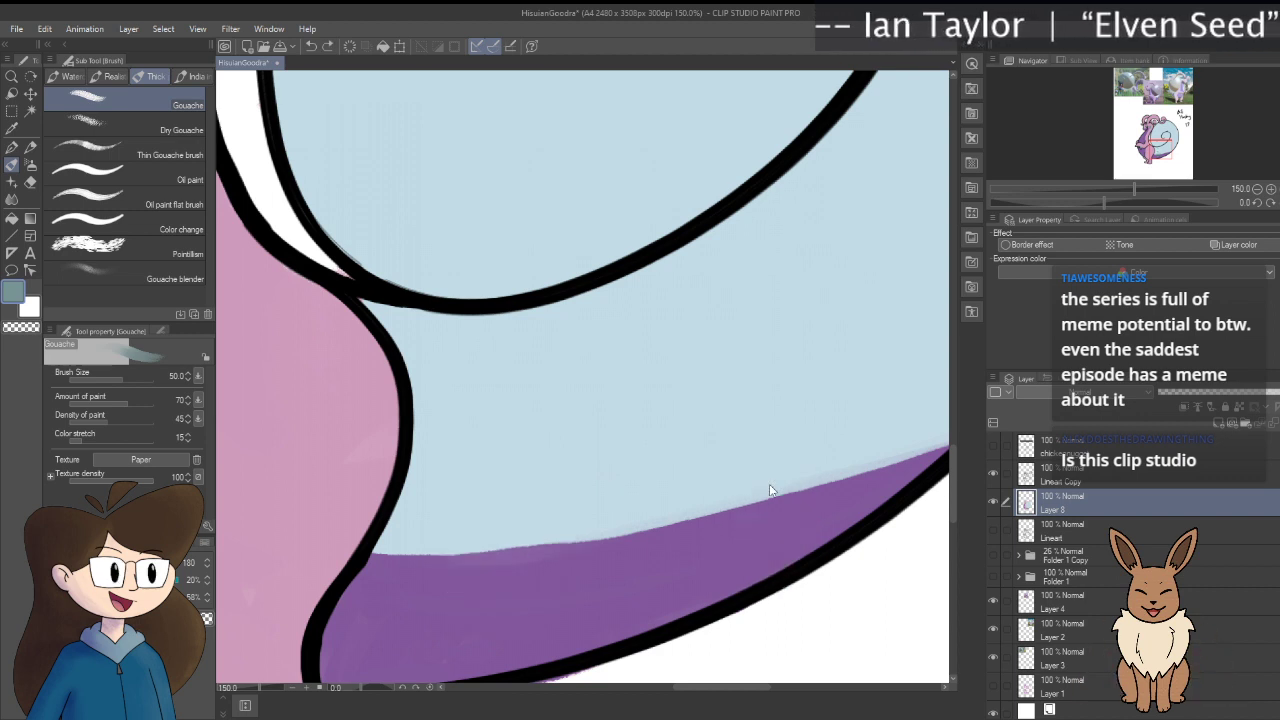
Step: Try painting two wider teal spots across the purple band, erase the overspill below the outline, and undo the spots
{"action": "mouse_move", "coordinate": [491, 523]}
{"action": "left_mouse_down"}
{"action": "mouse_move", "coordinate": [537, 606]}
{"action": "mouse_move", "coordinate": [482, 511]}
{"action": "mouse_move", "coordinate": [548, 491]}
{"action": "mouse_move", "coordinate": [535, 605]}
{"action": "mouse_move", "coordinate": [473, 583]}
{"action": "mouse_move", "coordinate": [548, 475]}
{"action": "mouse_move", "coordinate": [577, 588]}
{"action": "mouse_move", "coordinate": [464, 542]}
{"action": "mouse_move", "coordinate": [531, 475]}
{"action": "mouse_move", "coordinate": [531, 607]}
{"action": "mouse_move", "coordinate": [489, 608]}
{"action": "mouse_move", "coordinate": [521, 566]}
{"action": "left_mouse_up"}
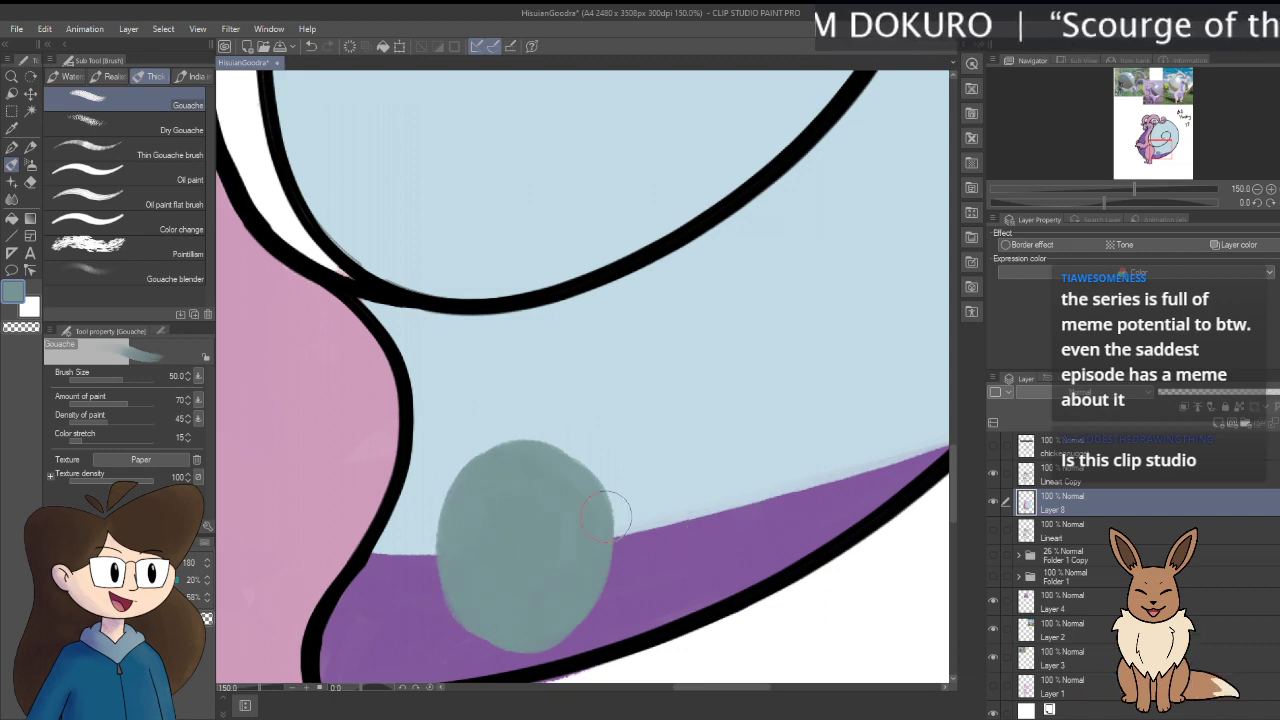
{"action": "mouse_move", "coordinate": [712, 495]}
{"action": "left_mouse_down"}
{"action": "mouse_move", "coordinate": [721, 591]}
{"action": "mouse_move", "coordinate": [707, 487]}
{"action": "mouse_move", "coordinate": [781, 498]}
{"action": "mouse_move", "coordinate": [771, 556]}
{"action": "mouse_move", "coordinate": [692, 566]}
{"action": "left_mouse_up"}
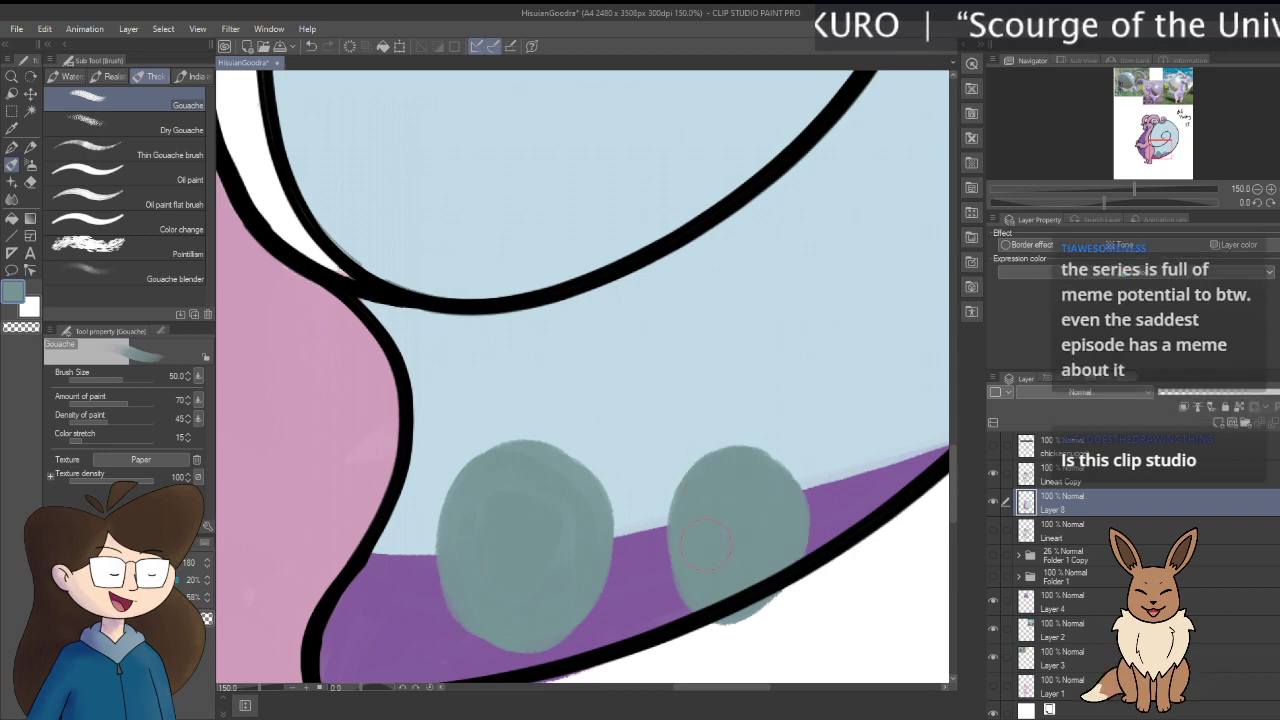
{"action": "scroll", "coordinate": [760, 540], "scroll_direction": "down", "scroll_amount": 3}
{"action": "key", "text": "e"}
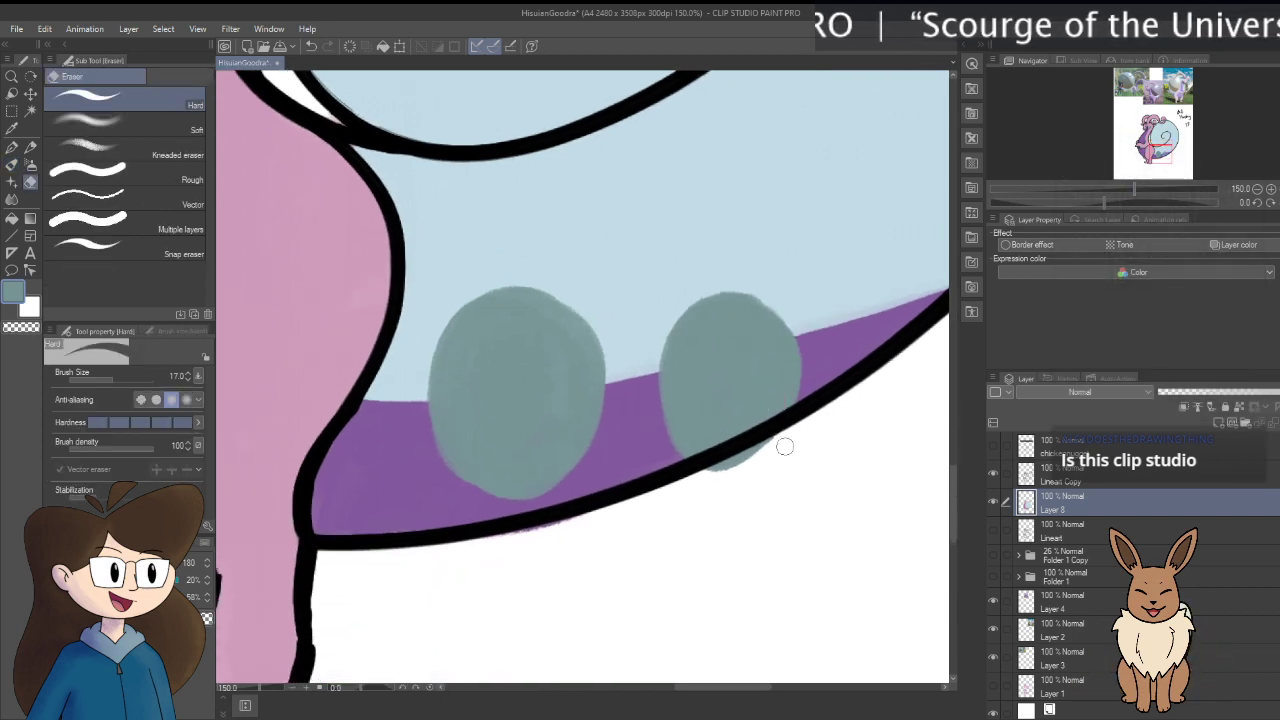
{"action": "mouse_move", "coordinate": [786, 443]}
{"action": "left_mouse_down"}
{"action": "mouse_move", "coordinate": [766, 443]}
{"action": "mouse_move", "coordinate": [754, 466]}
{"action": "left_mouse_up"}
{"action": "key", "text": "b"}
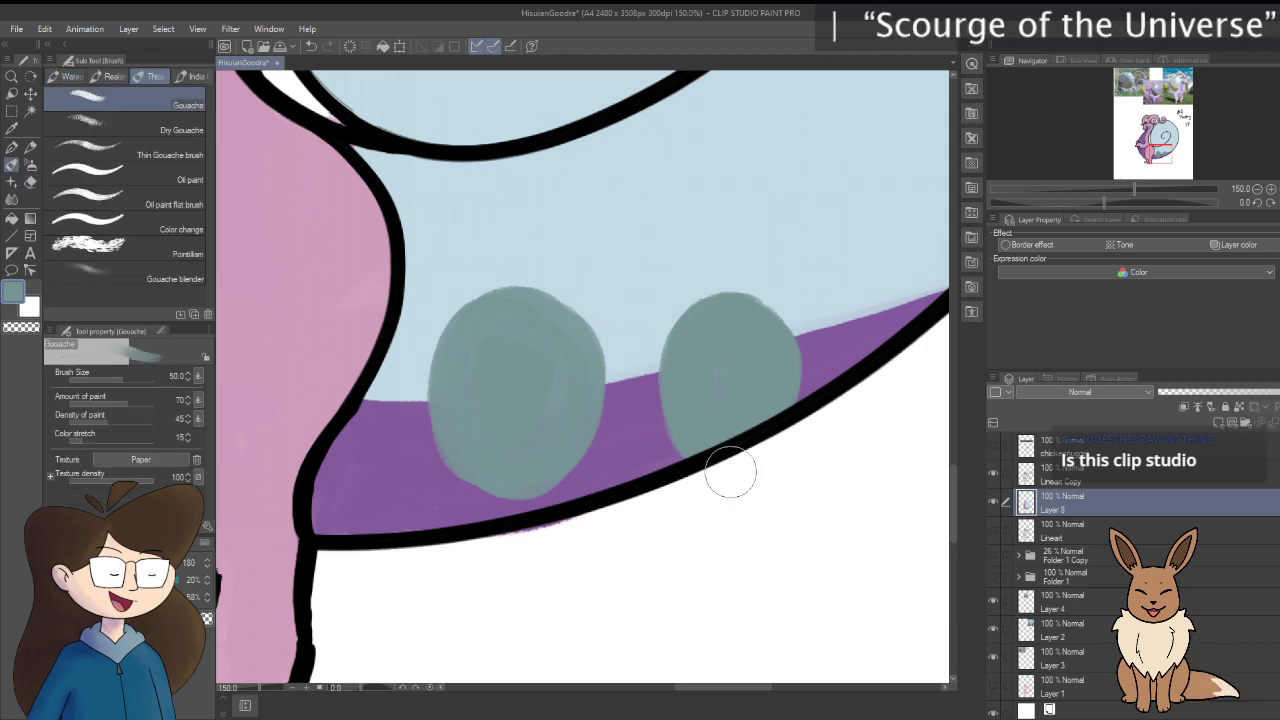
{"action": "scroll", "coordinate": [729, 463], "scroll_direction": "down", "scroll_amount": 6}
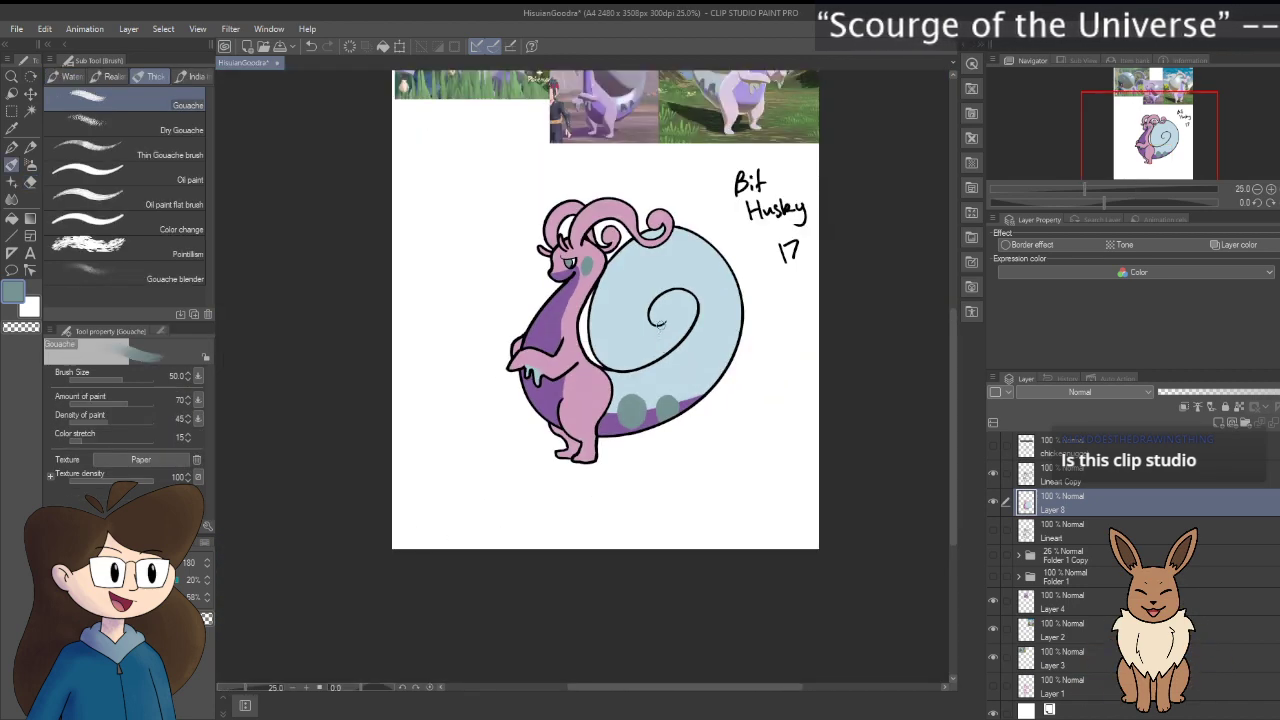
{"action": "left_click_drag", "start_coordinate": [630, 412], "coordinate": [728, 378]}
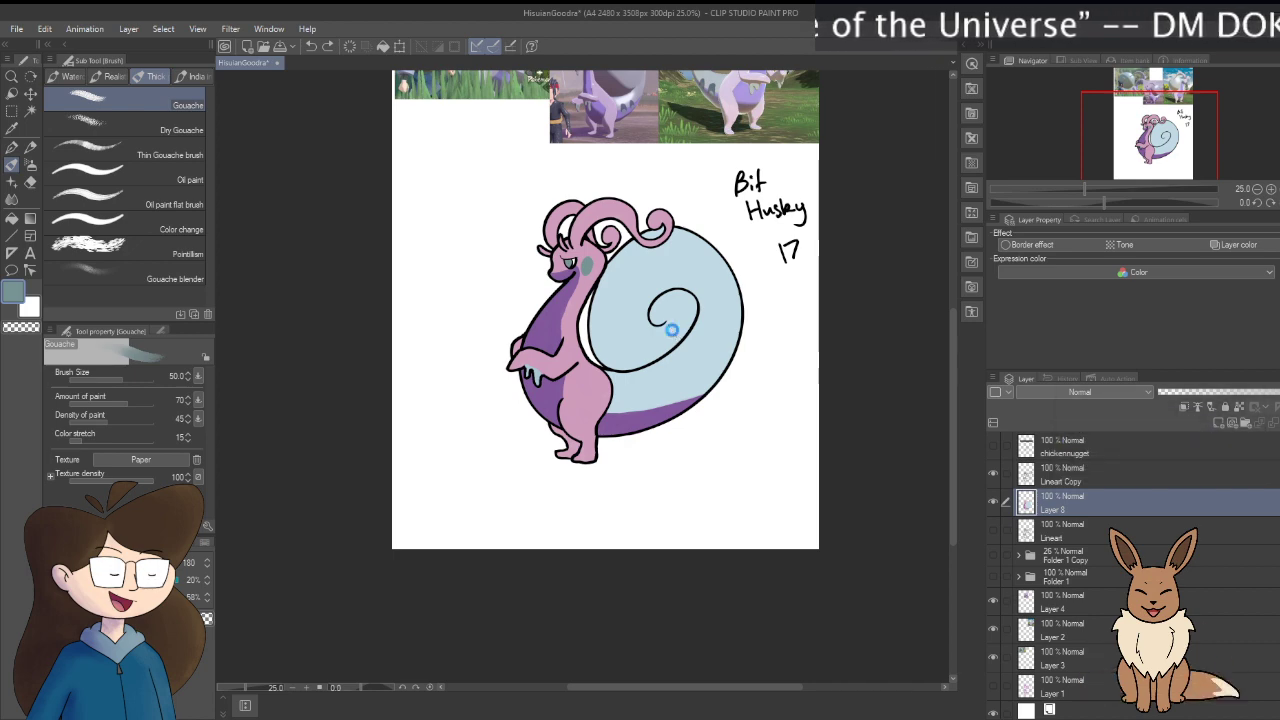
Step: Paint a tall teal oval across the purple band's upper edge near the leg with Gouache at size 50
{"action": "scroll", "coordinate": [672, 329], "scroll_direction": "up", "scroll_amount": 4}
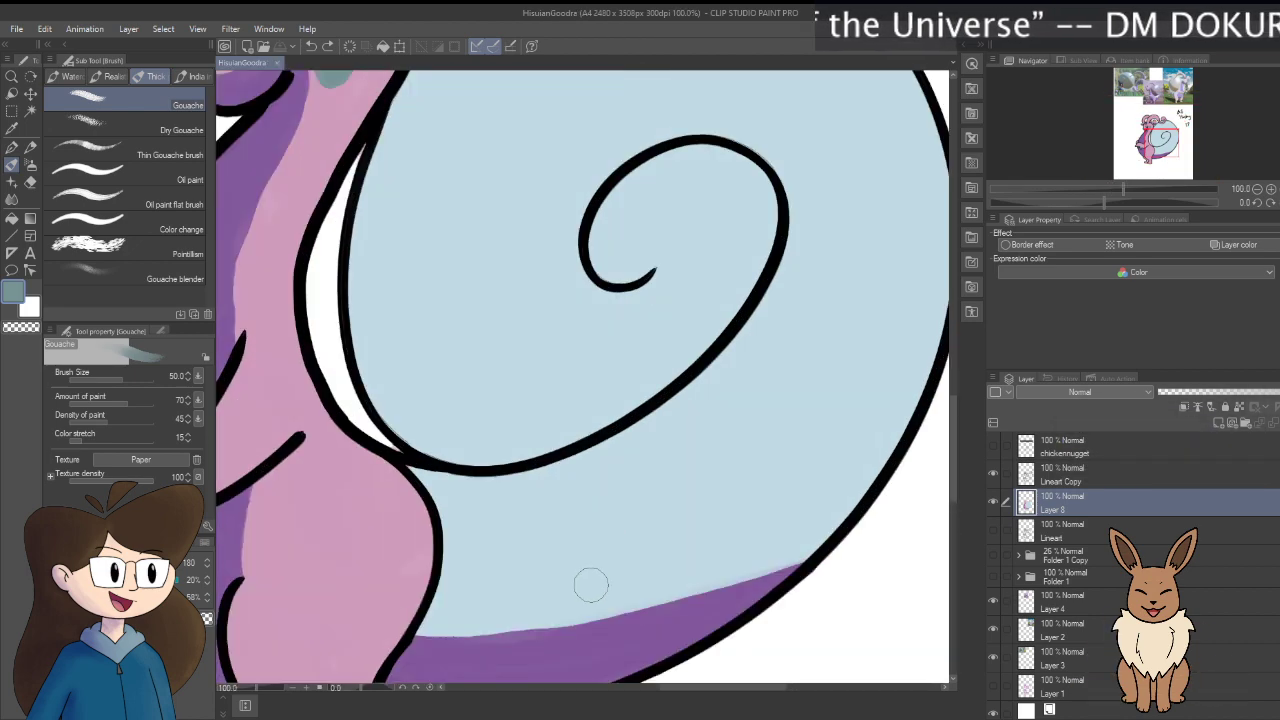
{"action": "left_click_drag", "start_coordinate": [590, 586], "coordinate": [596, 464]}
{"action": "scroll", "coordinate": [590, 475], "scroll_direction": "up", "scroll_amount": 1}
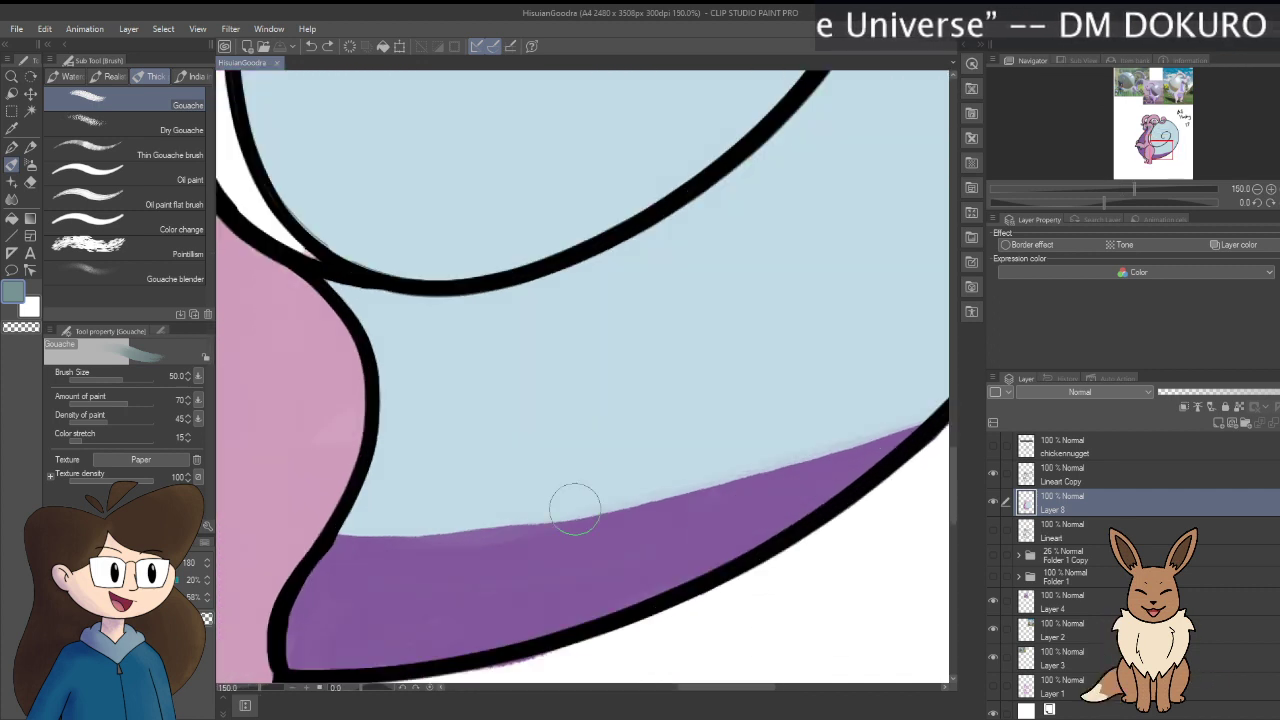
{"action": "mouse_move", "coordinate": [477, 566]}
{"action": "left_mouse_down"}
{"action": "mouse_move", "coordinate": [542, 563]}
{"action": "mouse_move", "coordinate": [560, 546]}
{"action": "left_mouse_up"}
{"action": "key", "text": "b"}
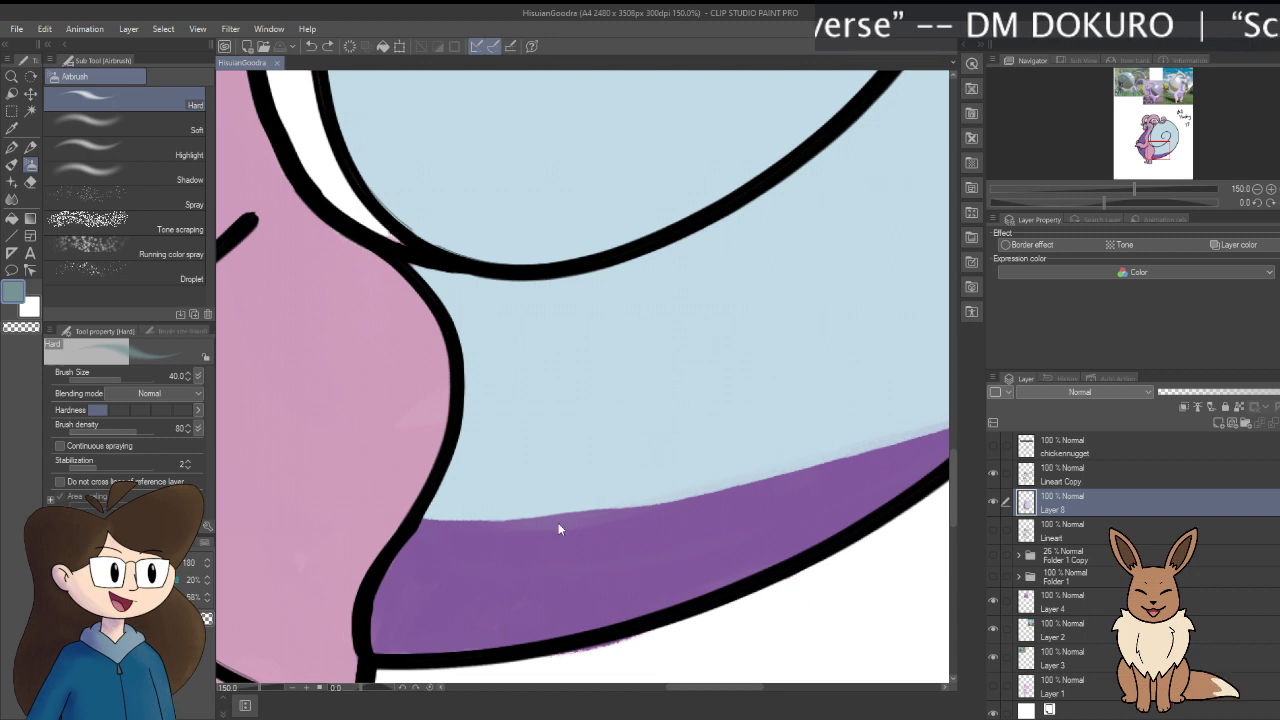
{"action": "key", "text": "b"}
{"action": "key", "text": "b"}
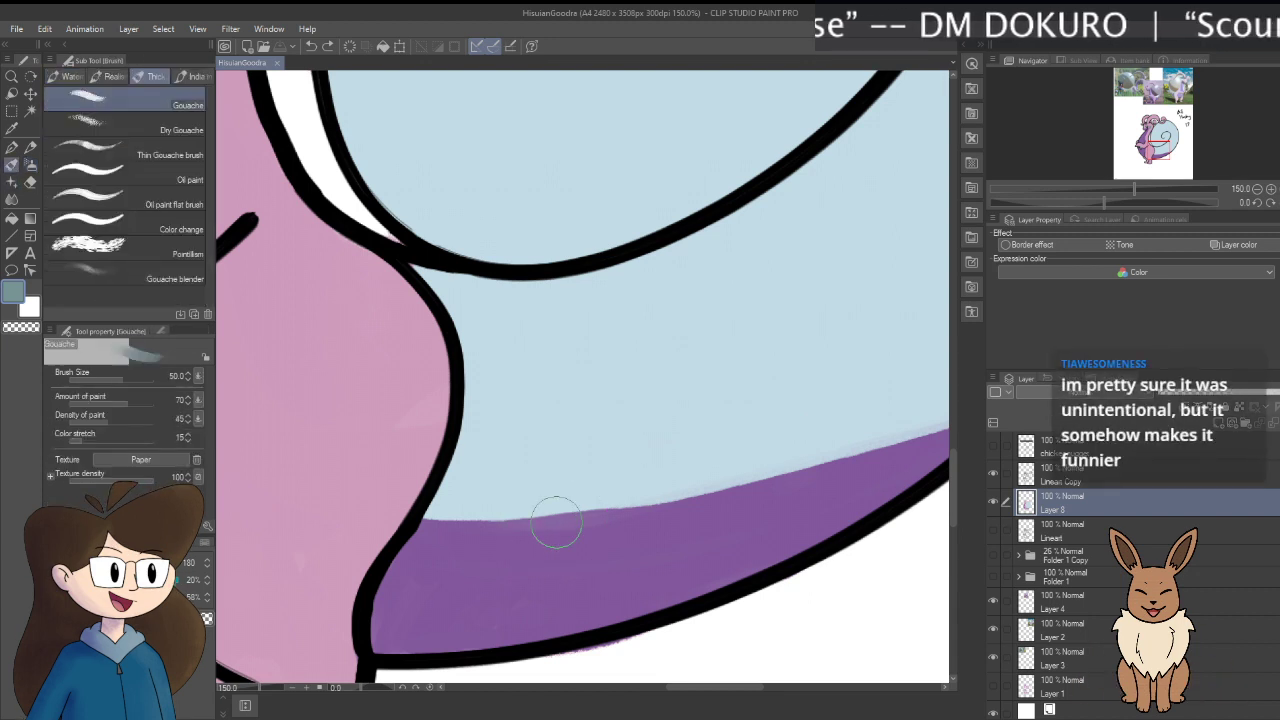
{"action": "scroll", "coordinate": [627, 494], "scroll_direction": "up", "scroll_amount": 1}
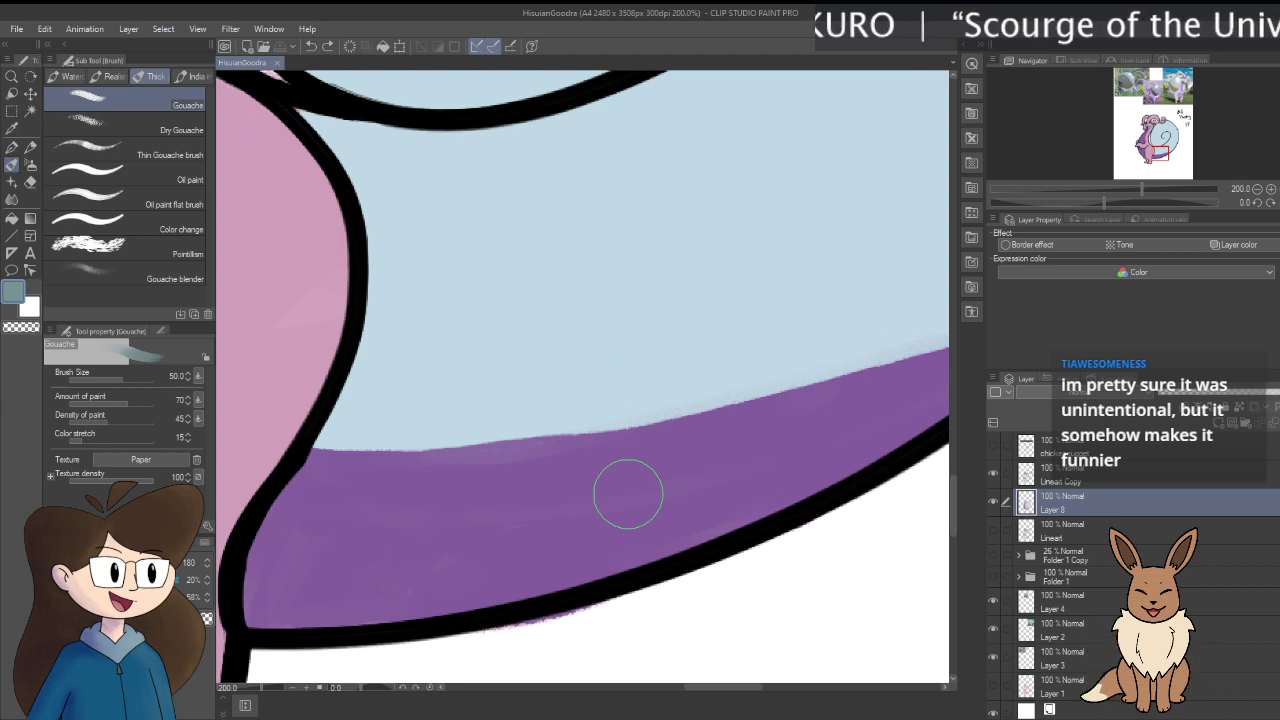
{"action": "mouse_move", "coordinate": [571, 391]}
{"action": "left_mouse_down"}
{"action": "mouse_move", "coordinate": [569, 427]}
{"action": "mouse_move", "coordinate": [493, 502]}
{"action": "mouse_move", "coordinate": [516, 395]}
{"action": "mouse_move", "coordinate": [496, 513]}
{"action": "mouse_move", "coordinate": [515, 426]}
{"action": "mouse_move", "coordinate": [498, 463]}
{"action": "mouse_move", "coordinate": [501, 403]}
{"action": "mouse_move", "coordinate": [495, 502]}
{"action": "mouse_move", "coordinate": [577, 468]}
{"action": "mouse_move", "coordinate": [576, 356]}
{"action": "mouse_move", "coordinate": [488, 390]}
{"action": "mouse_move", "coordinate": [487, 518]}
{"action": "mouse_move", "coordinate": [564, 404]}
{"action": "mouse_move", "coordinate": [487, 420]}
{"action": "mouse_move", "coordinate": [562, 421]}
{"action": "mouse_move", "coordinate": [488, 454]}
{"action": "mouse_move", "coordinate": [561, 384]}
{"action": "mouse_move", "coordinate": [503, 488]}
{"action": "mouse_move", "coordinate": [566, 341]}
{"action": "mouse_move", "coordinate": [516, 502]}
{"action": "mouse_move", "coordinate": [529, 358]}
{"action": "mouse_move", "coordinate": [544, 518]}
{"action": "mouse_move", "coordinate": [513, 361]}
{"action": "mouse_move", "coordinate": [550, 504]}
{"action": "mouse_move", "coordinate": [495, 374]}
{"action": "mouse_move", "coordinate": [551, 476]}
{"action": "mouse_move", "coordinate": [480, 427]}
{"action": "left_mouse_up"}
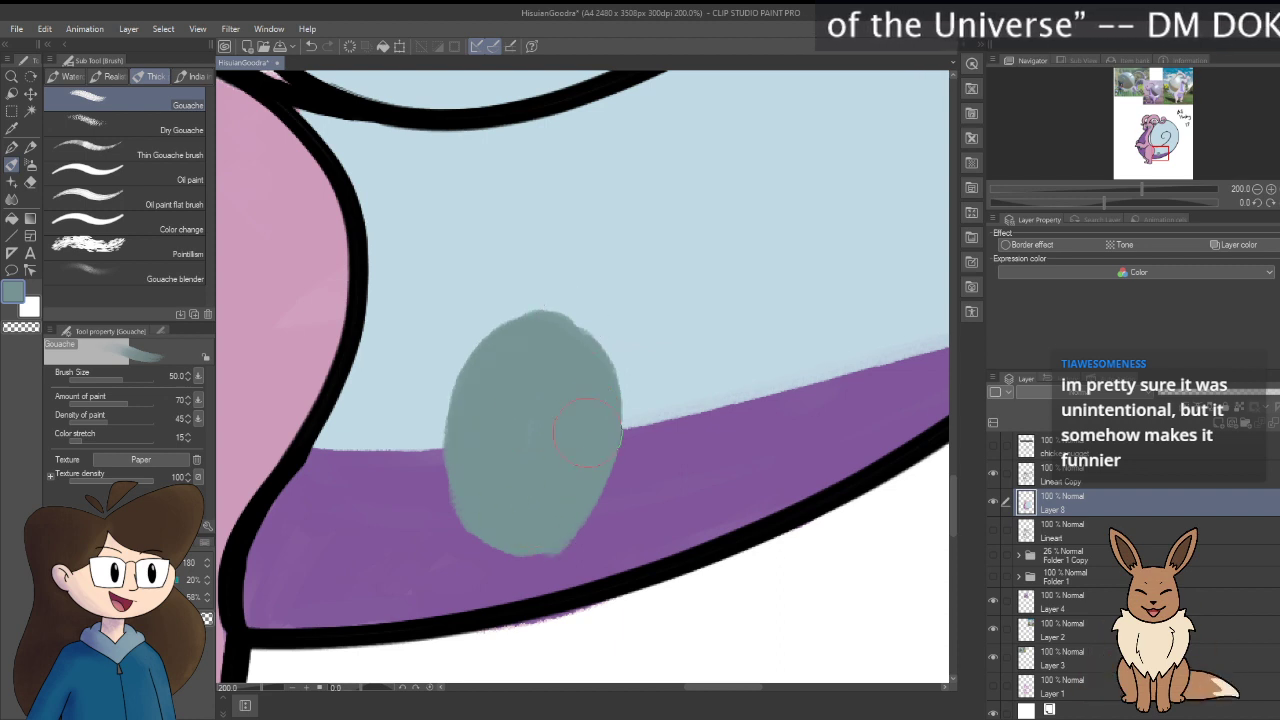
{"action": "mouse_move", "coordinate": [515, 325]}
{"action": "left_mouse_down"}
{"action": "mouse_move", "coordinate": [489, 376]}
{"action": "mouse_move", "coordinate": [470, 530]}
{"action": "mouse_move", "coordinate": [540, 556]}
{"action": "left_mouse_up"}
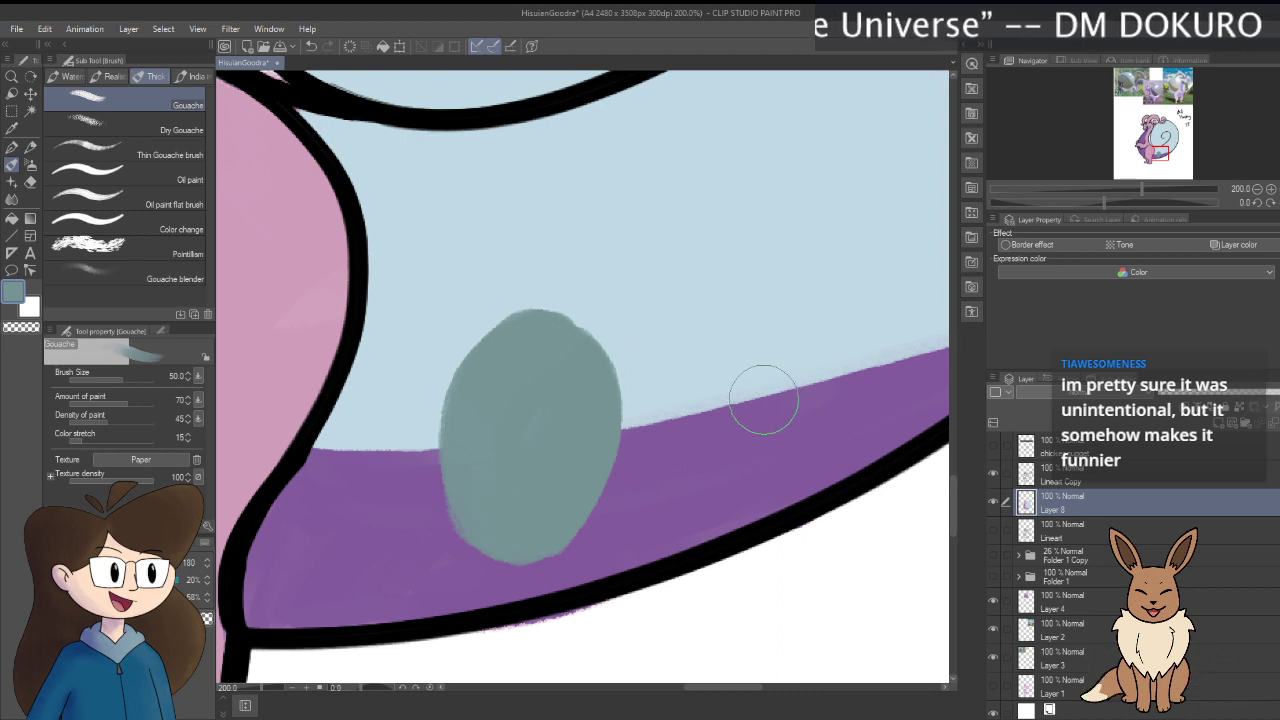
Step: Paint a narrower second teal oval farther along the purple band, and round off the first oval's upper and lower ends
{"action": "mouse_move", "coordinate": [731, 420]}
{"action": "left_mouse_down"}
{"action": "mouse_move", "coordinate": [769, 442]}
{"action": "mouse_move", "coordinate": [740, 372]}
{"action": "mouse_move", "coordinate": [765, 444]}
{"action": "mouse_move", "coordinate": [717, 415]}
{"action": "mouse_move", "coordinate": [784, 405]}
{"action": "mouse_move", "coordinate": [722, 452]}
{"action": "left_mouse_up"}
{"action": "mouse_move", "coordinate": [770, 330]}
{"action": "left_mouse_down"}
{"action": "mouse_move", "coordinate": [720, 305]}
{"action": "mouse_move", "coordinate": [790, 310]}
{"action": "mouse_move", "coordinate": [800, 345]}
{"action": "left_mouse_up"}
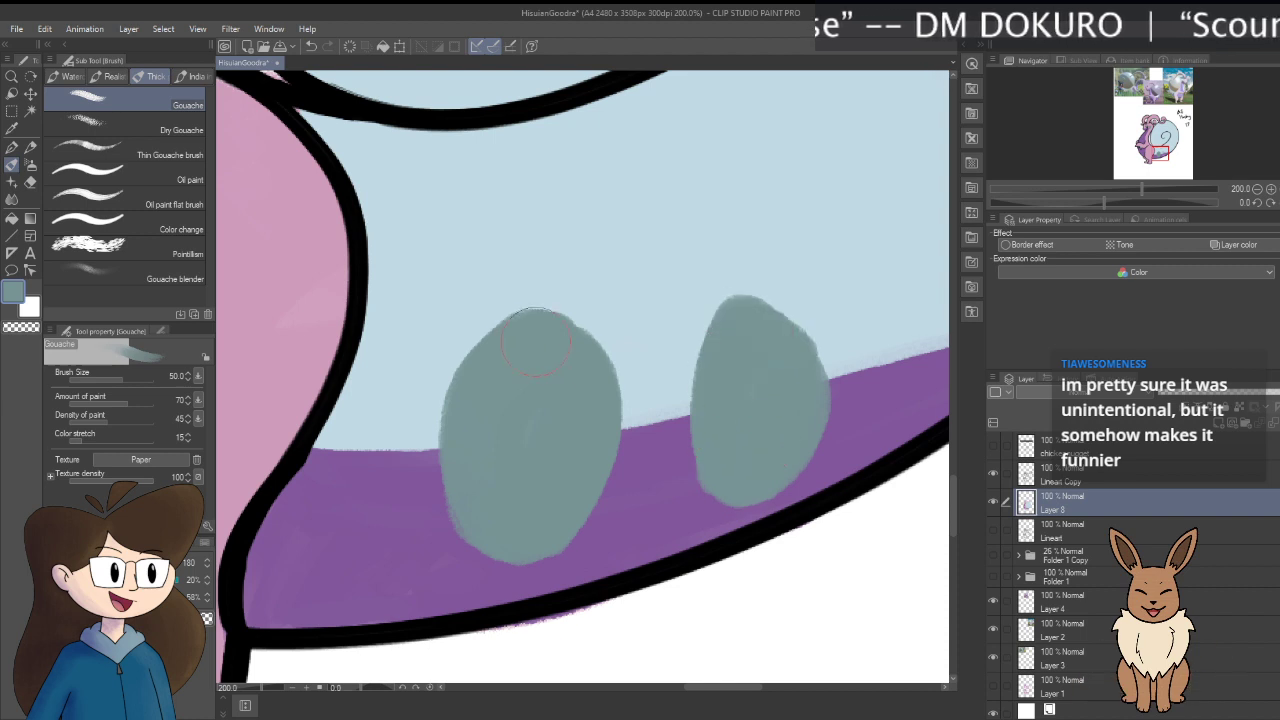
{"action": "mouse_move", "coordinate": [537, 342]}
{"action": "left_mouse_down"}
{"action": "mouse_move", "coordinate": [470, 350]}
{"action": "mouse_move", "coordinate": [530, 305]}
{"action": "mouse_move", "coordinate": [490, 318]}
{"action": "left_mouse_up"}
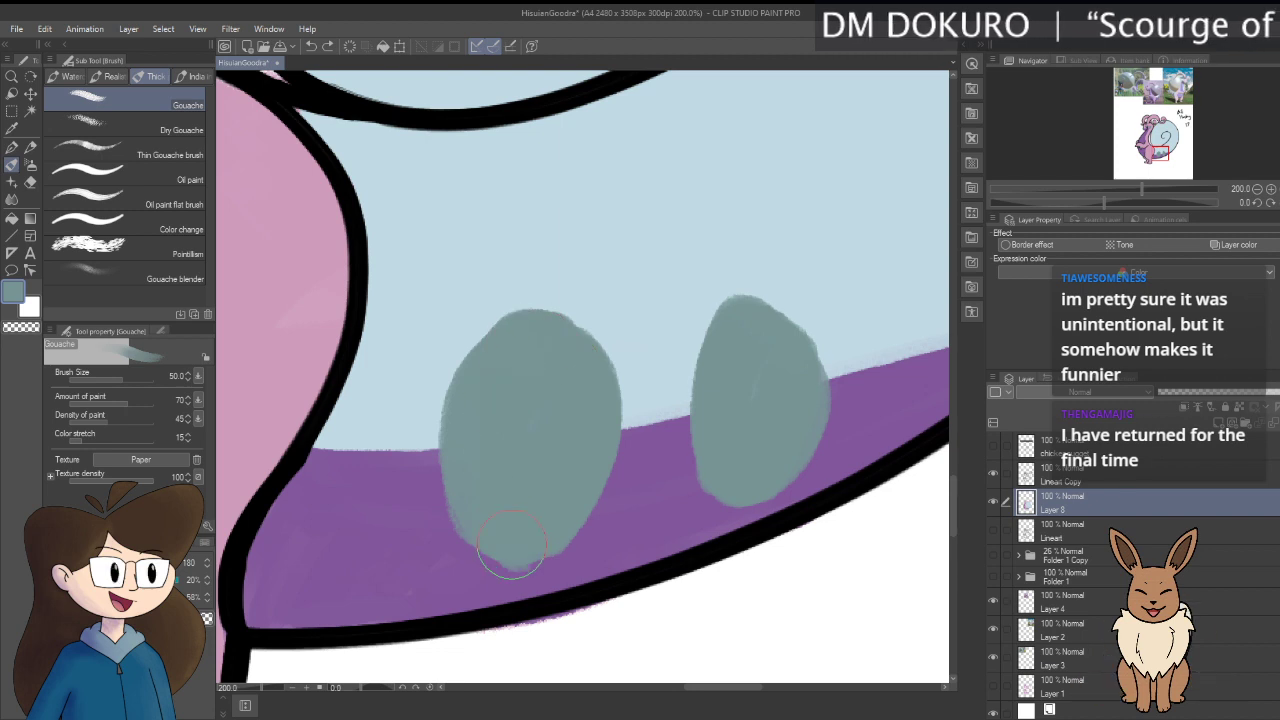
{"action": "mouse_move", "coordinate": [605, 470]}
{"action": "left_mouse_down"}
{"action": "mouse_move", "coordinate": [561, 527]}
{"action": "mouse_move", "coordinate": [512, 535]}
{"action": "left_mouse_up"}
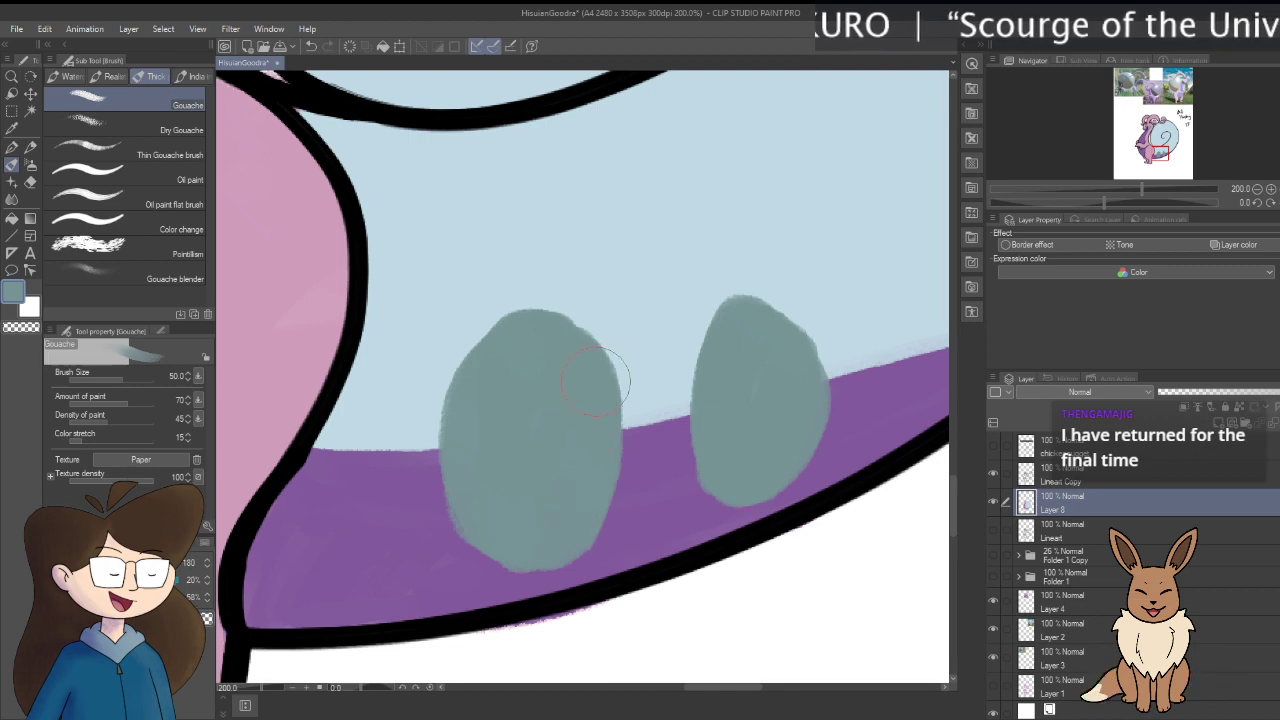
Step: Compare the two teal tail spots with the Hisuian Goodra reference images and examine the whole drawing
{"action": "scroll", "coordinate": [595, 381], "scroll_direction": "down", "scroll_amount": 5}
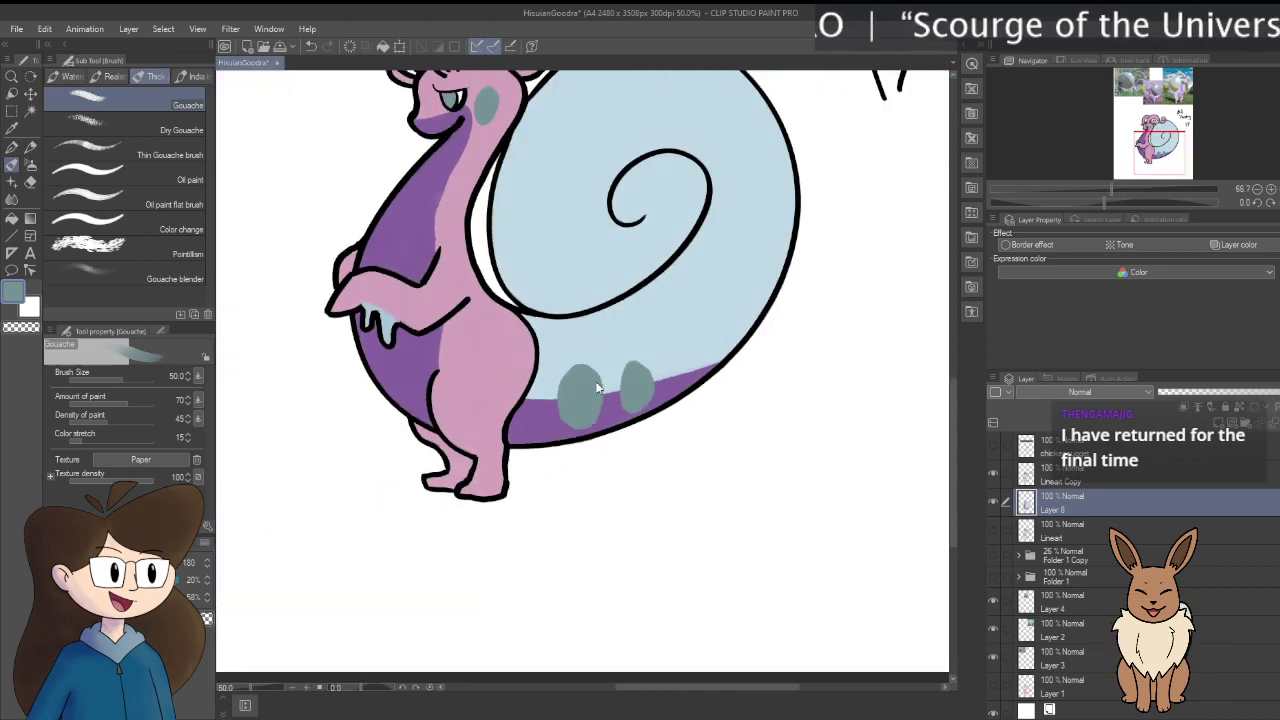
{"action": "left_click_drag", "start_coordinate": [647, 278], "coordinate": [663, 352]}
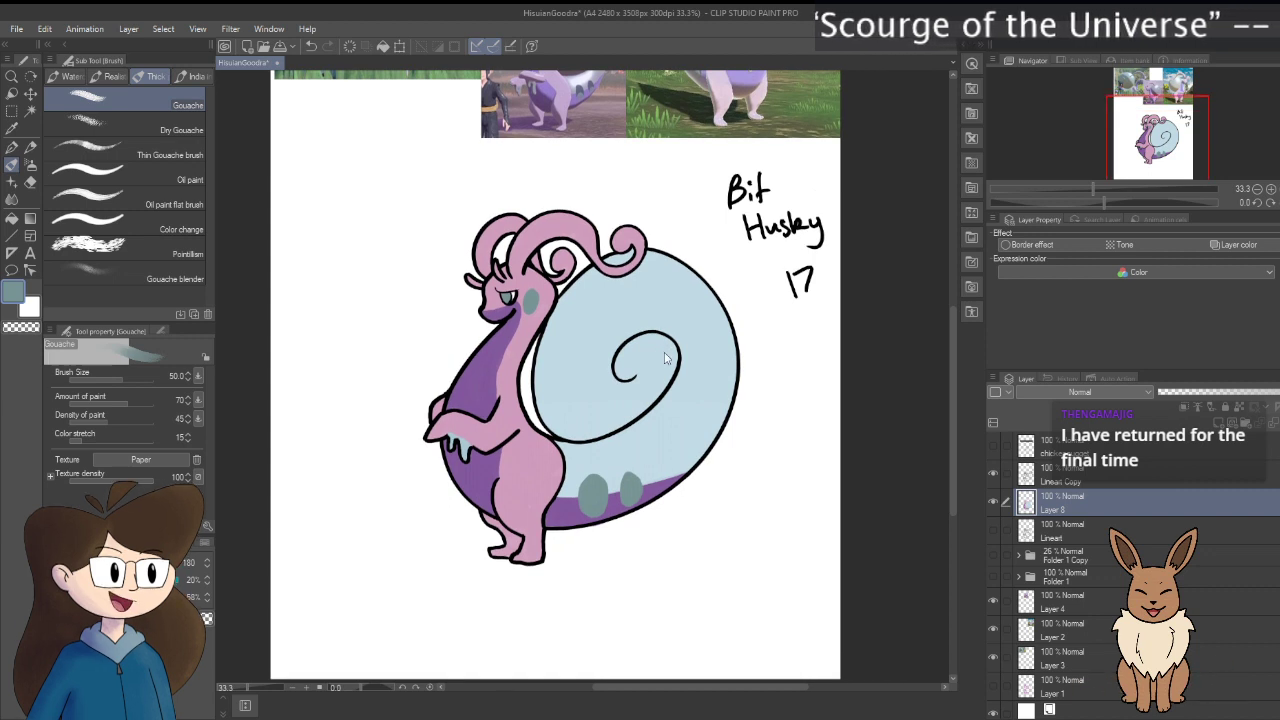
{"action": "left_click_drag", "start_coordinate": [658, 110], "coordinate": [660, 152]}
{"action": "scroll", "coordinate": [660, 152], "scroll_direction": "up", "scroll_amount": 1}
{"action": "scroll", "coordinate": [660, 152], "scroll_direction": "up", "scroll_amount": 4}
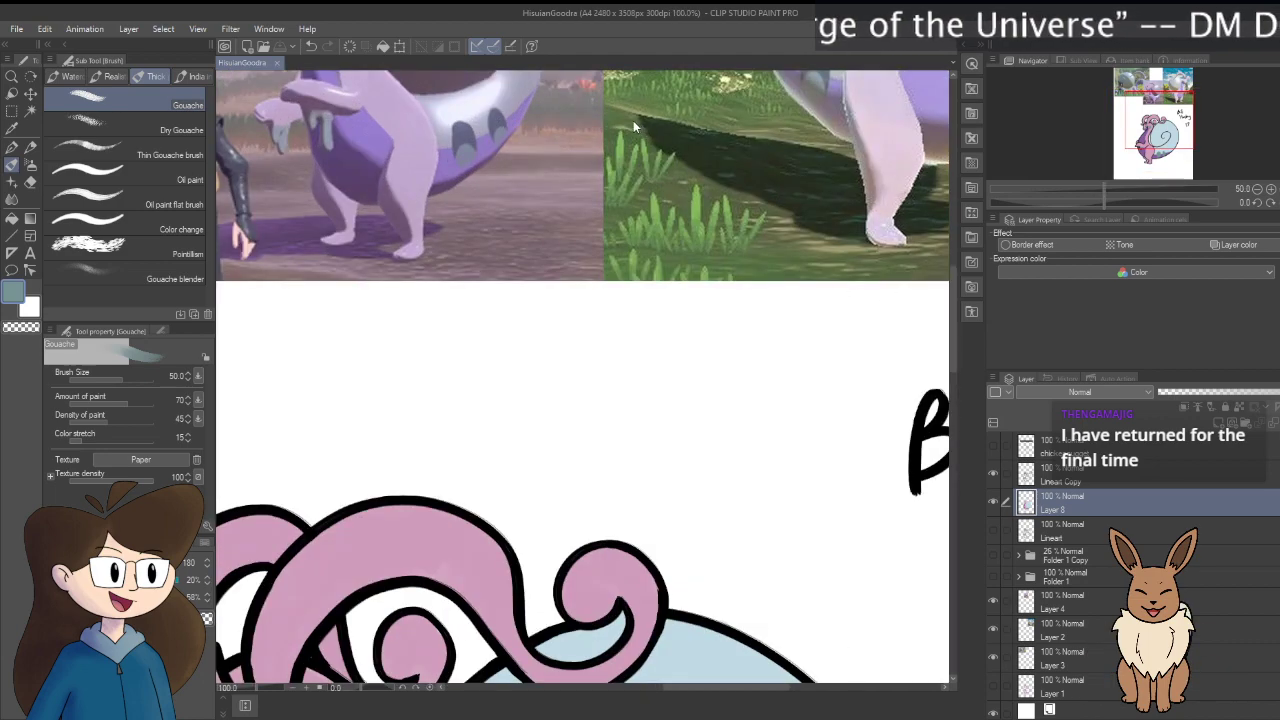
{"action": "scroll", "coordinate": [557, 480], "scroll_direction": "down", "scroll_amount": 6}
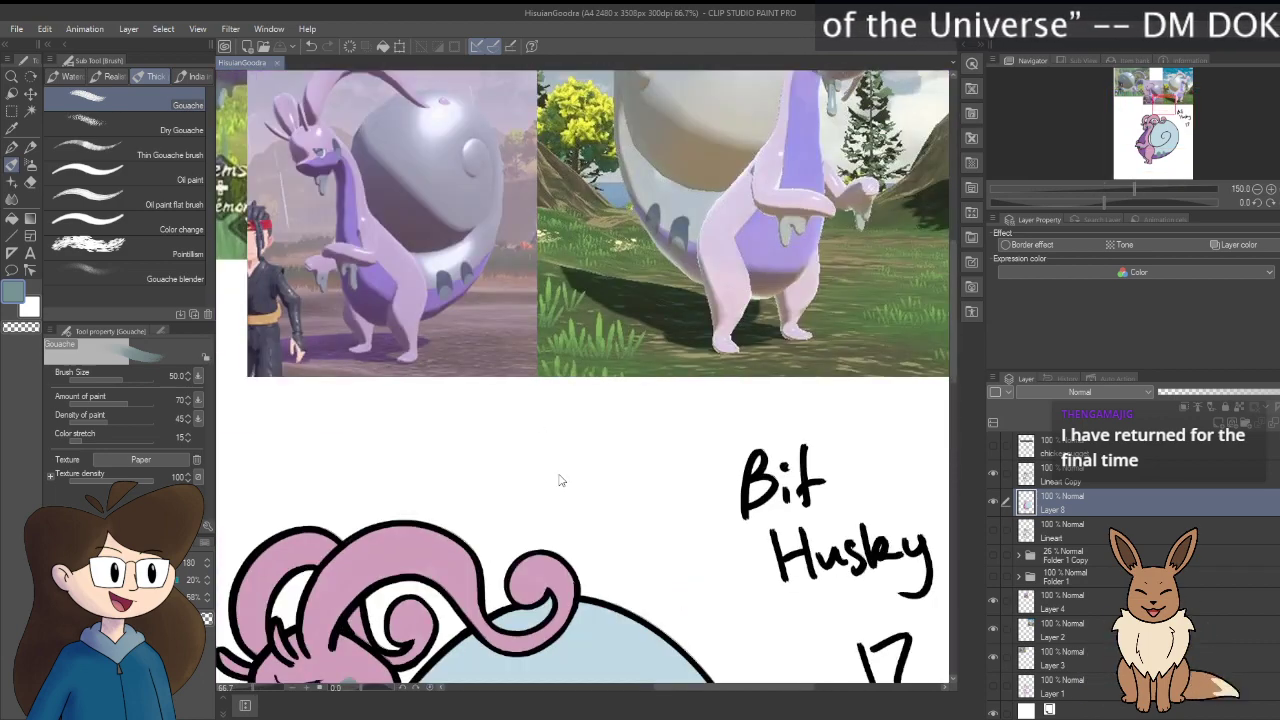
{"action": "scroll", "coordinate": [560, 442], "scroll_direction": "up", "scroll_amount": 5}
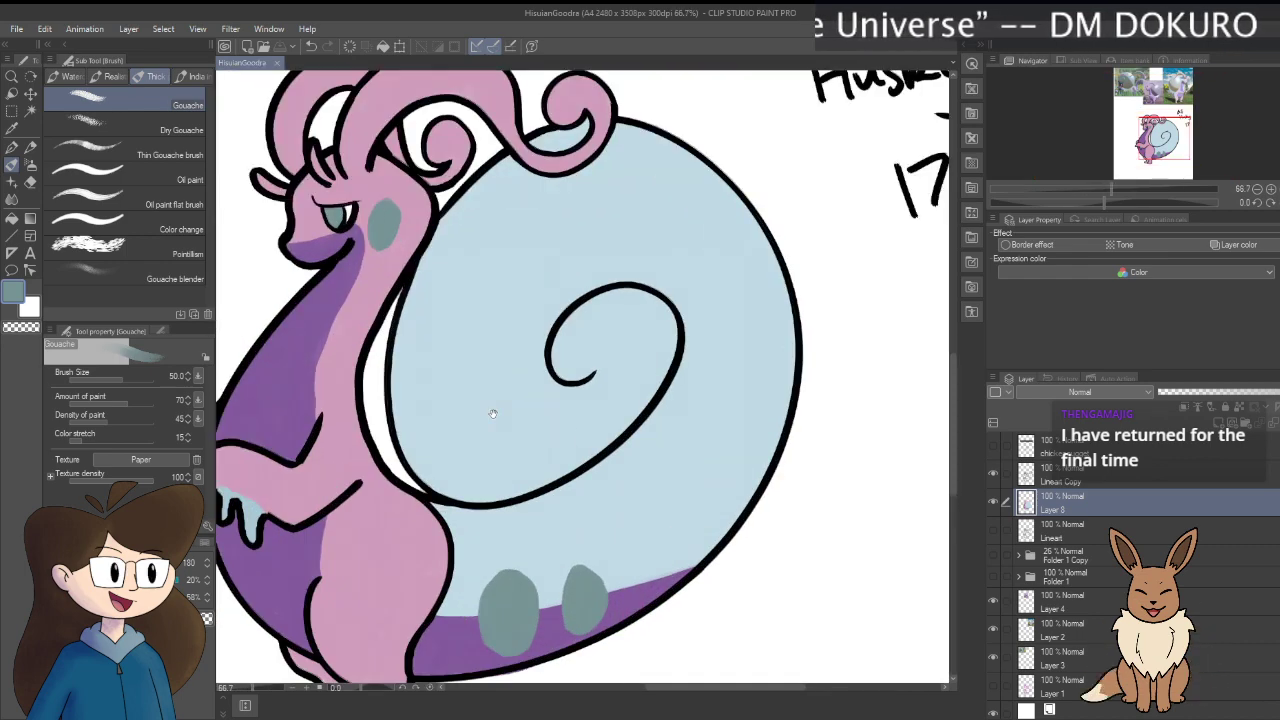
{"action": "scroll", "coordinate": [545, 386], "scroll_direction": "up", "scroll_amount": 1}
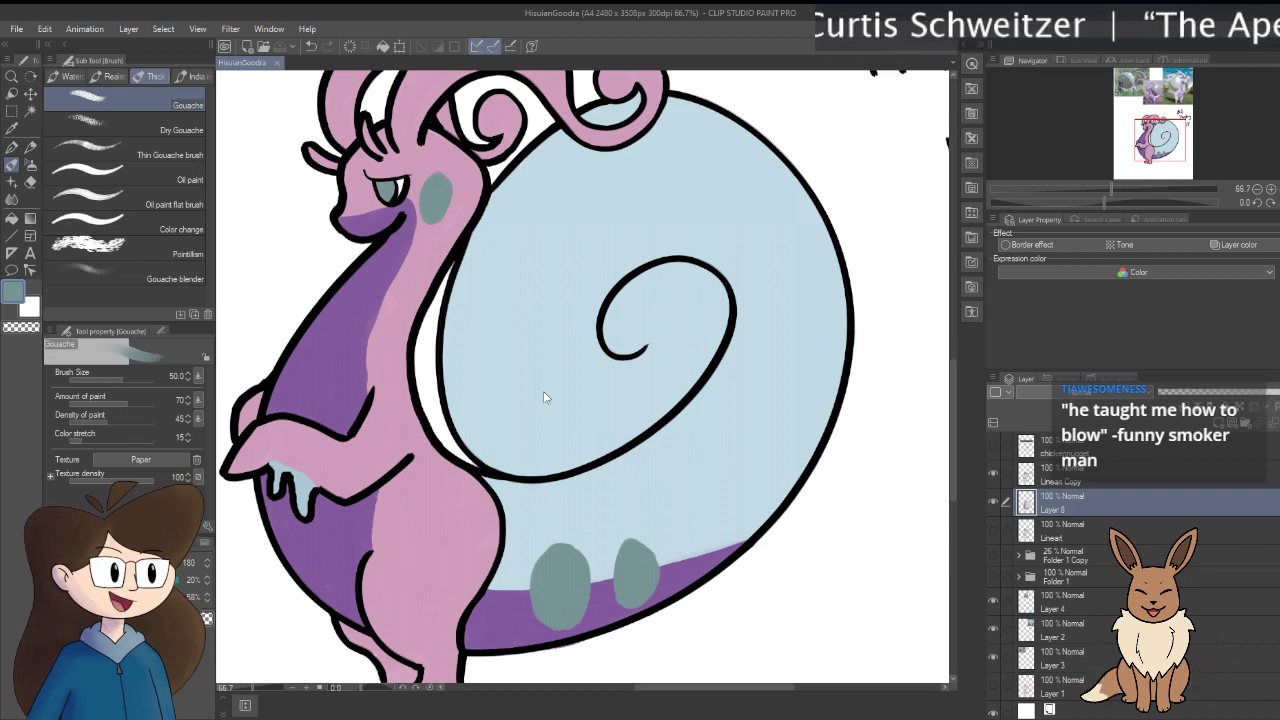
{"action": "key", "text": "ctrl+minus"}
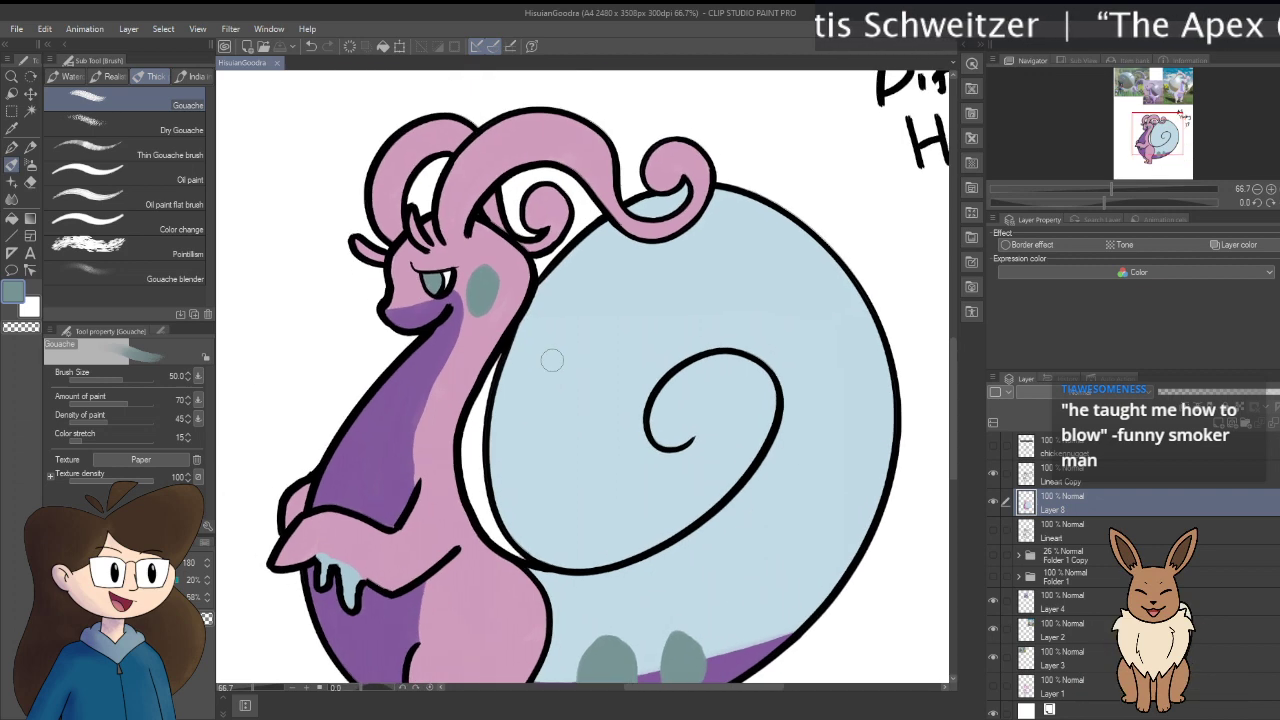
{"action": "key", "text": "ctrl+0"}
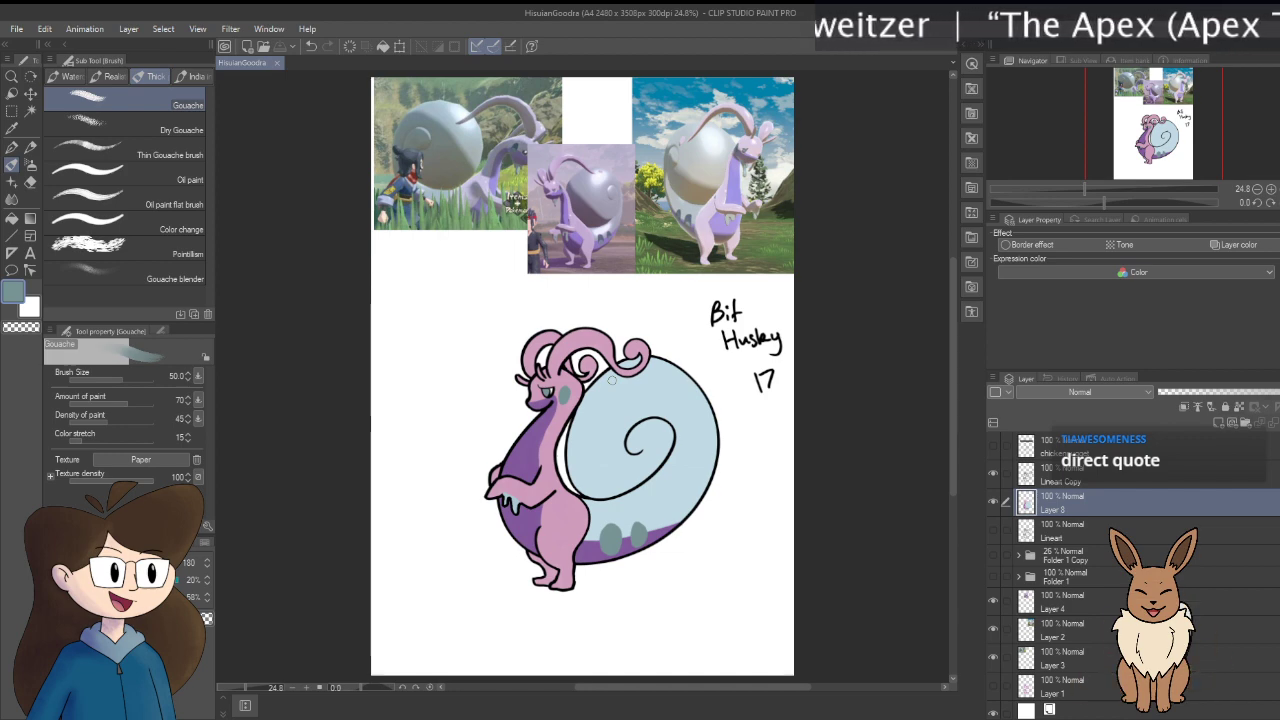
Step: Toggle the visibility of Layer 8 to compare the drawing with and without its colours
{"action": "left_click", "coordinate": [995, 503]}
{"action": "left_click", "coordinate": [995, 504]}
{"action": "left_click", "coordinate": [995, 504]}
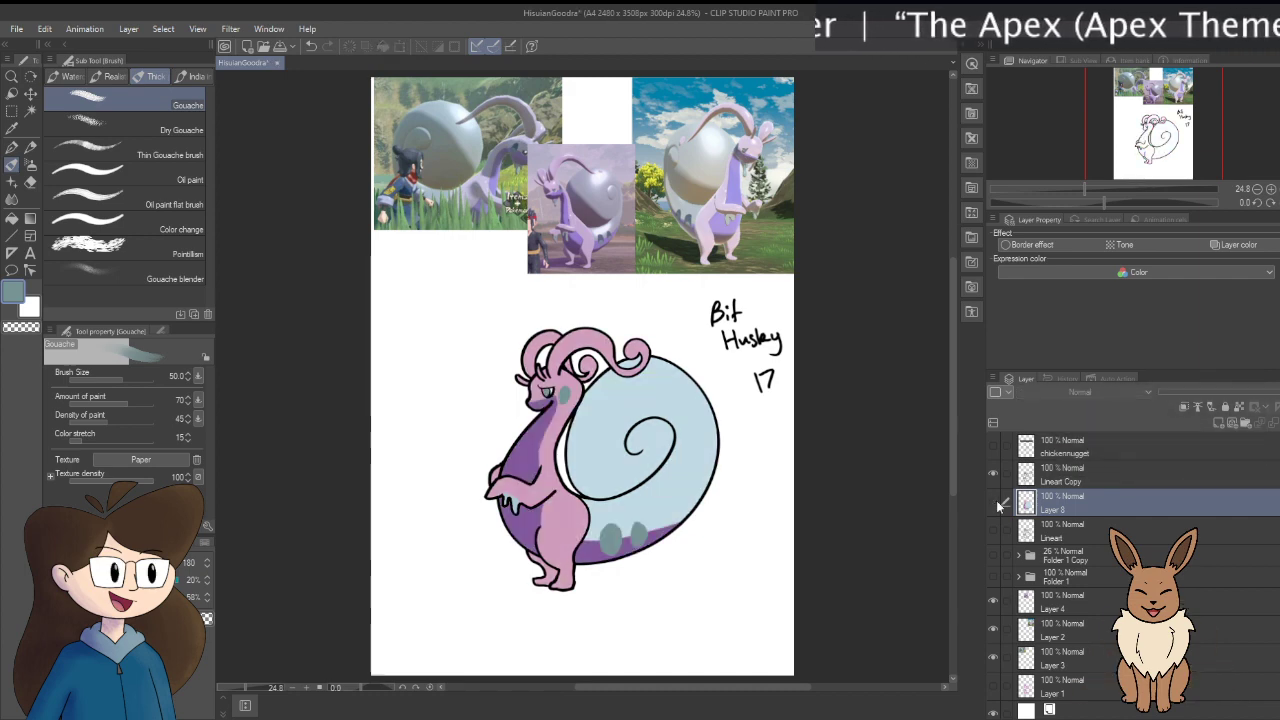
Step: Hide and show Layer 8 repeatedly to check the flat colours against the bare line art, leaving the layer visible
{"action": "left_click", "coordinate": [995, 504]}
{"action": "left_click", "coordinate": [995, 504]}
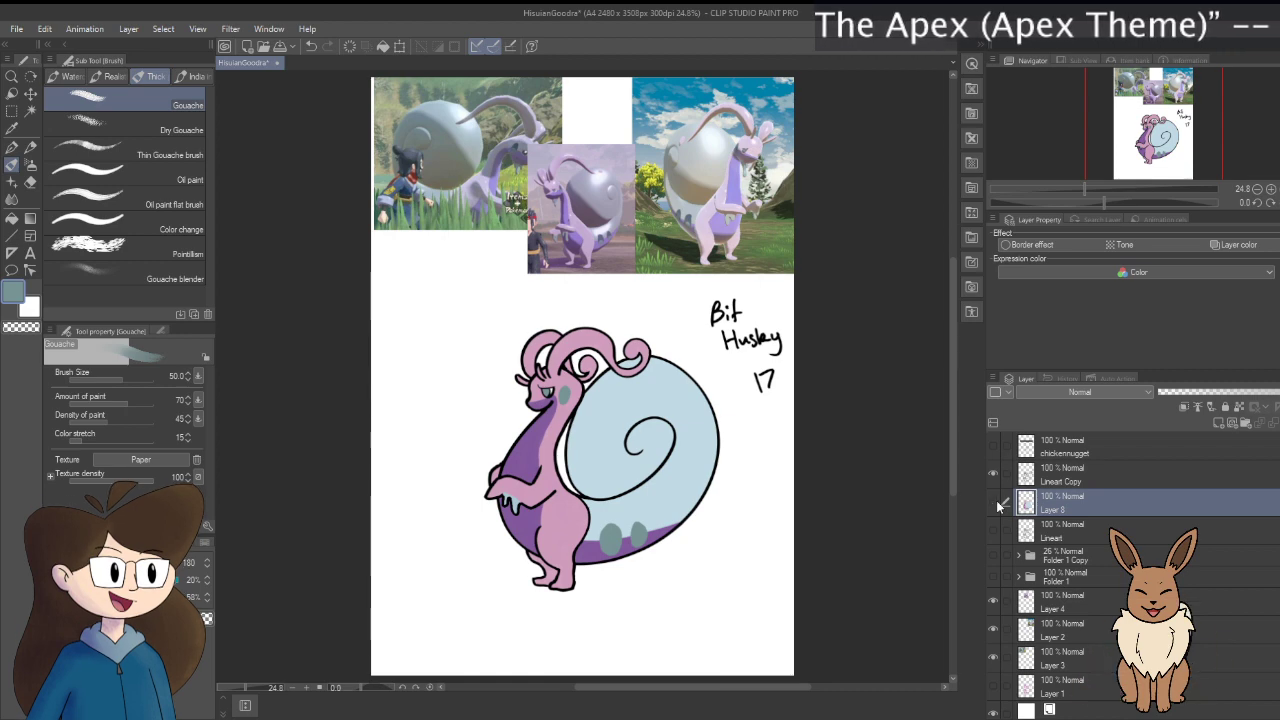
{"action": "left_click", "coordinate": [995, 504]}
{"action": "left_click", "coordinate": [995, 504]}
{"action": "left_click", "coordinate": [995, 504]}
{"action": "left_click", "coordinate": [995, 504]}
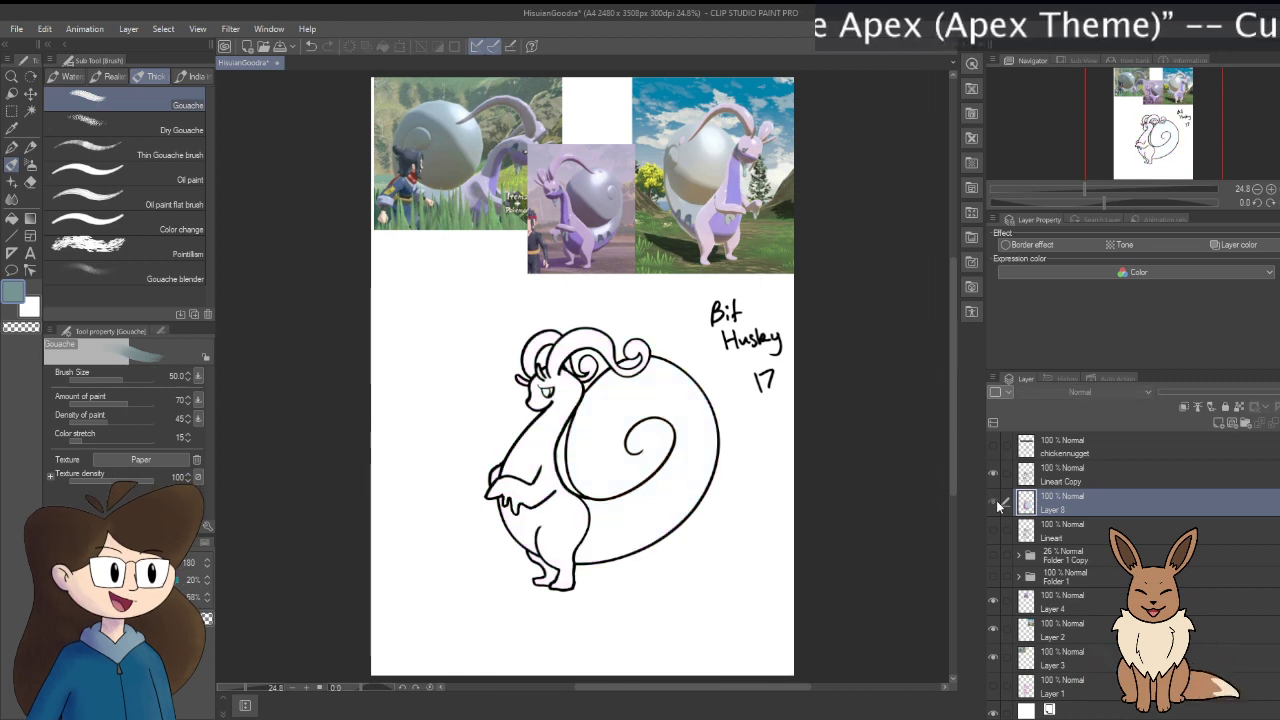
{"action": "left_click", "coordinate": [995, 504]}
{"action": "left_click", "coordinate": [995, 504]}
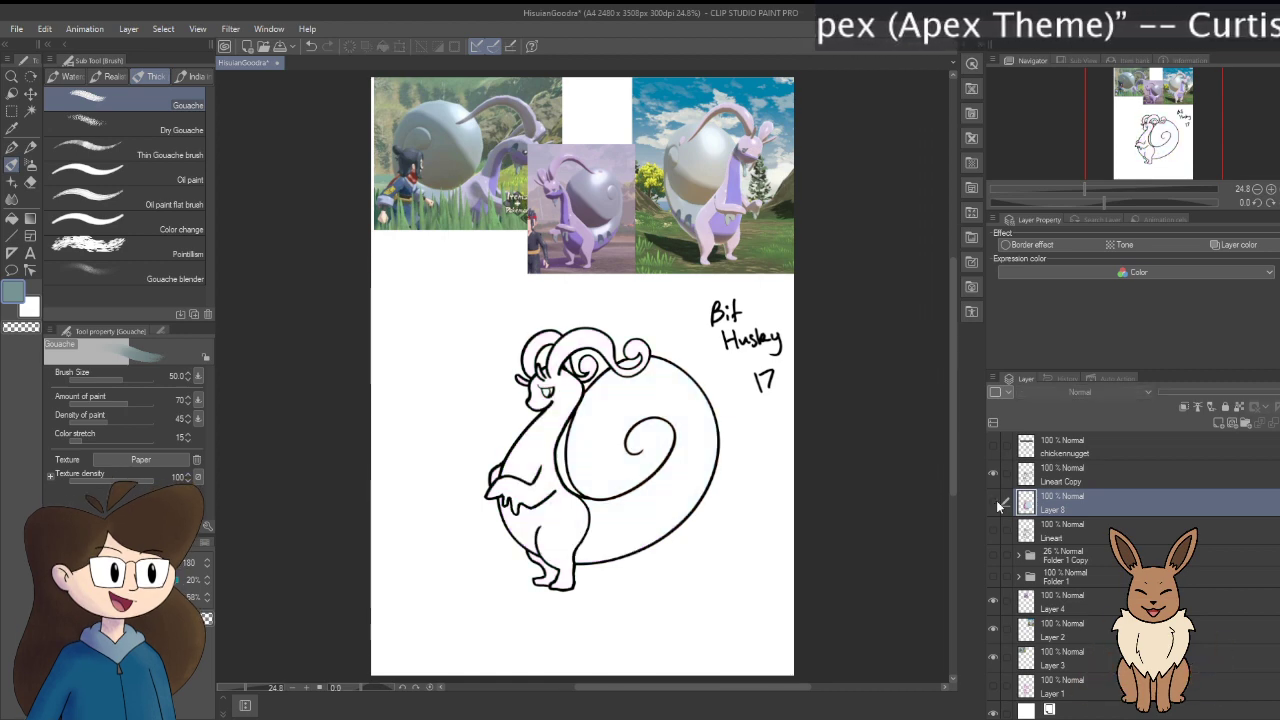
{"action": "left_click", "coordinate": [995, 504]}
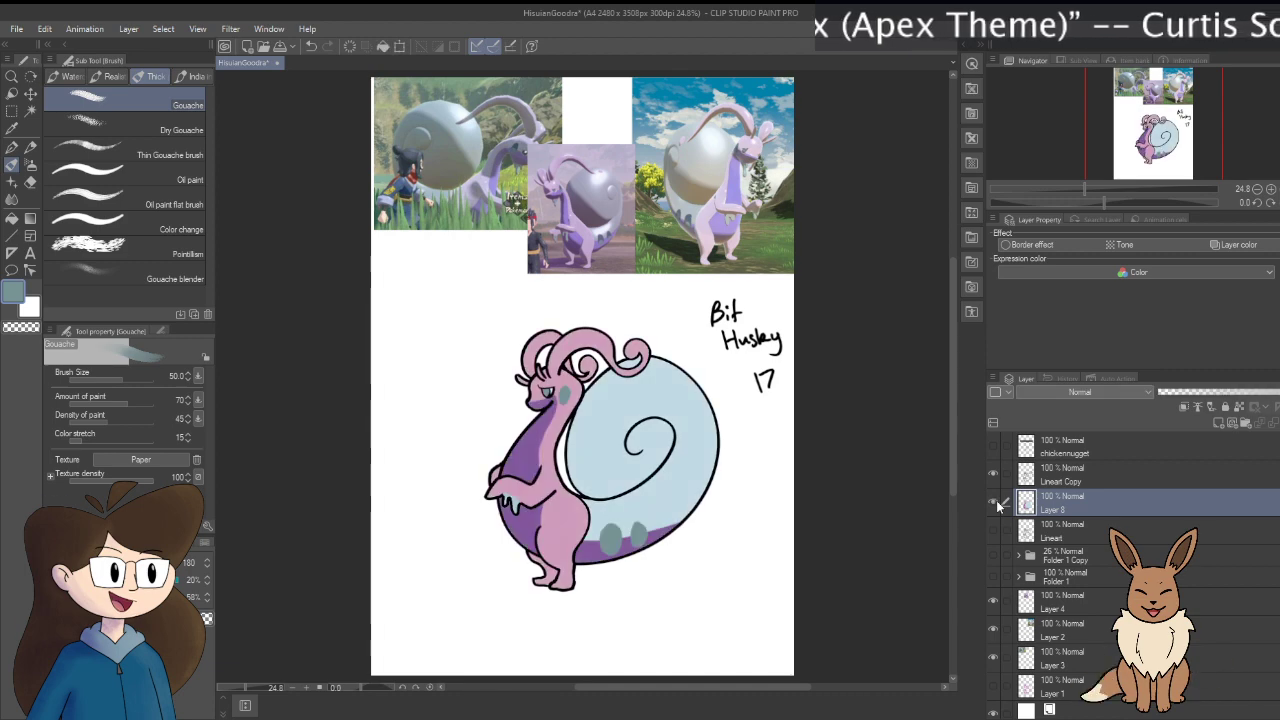
{"action": "left_click", "coordinate": [995, 504]}
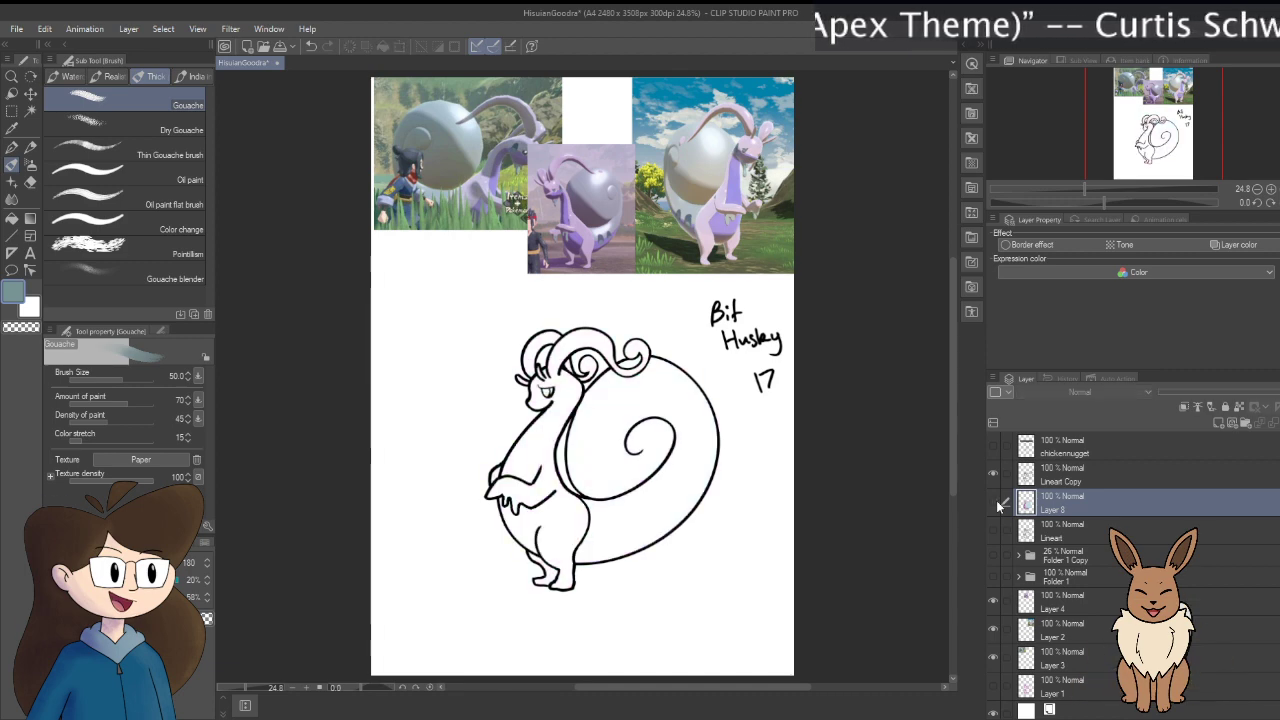
{"action": "left_click", "coordinate": [995, 504]}
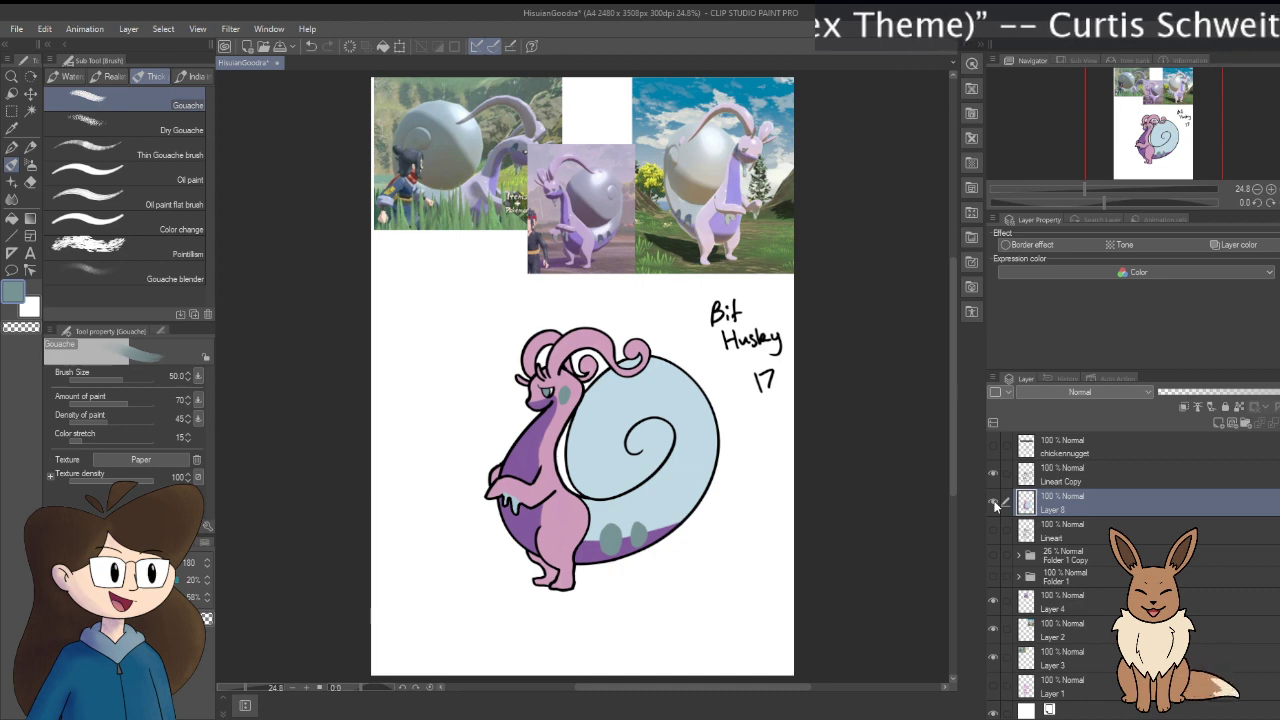